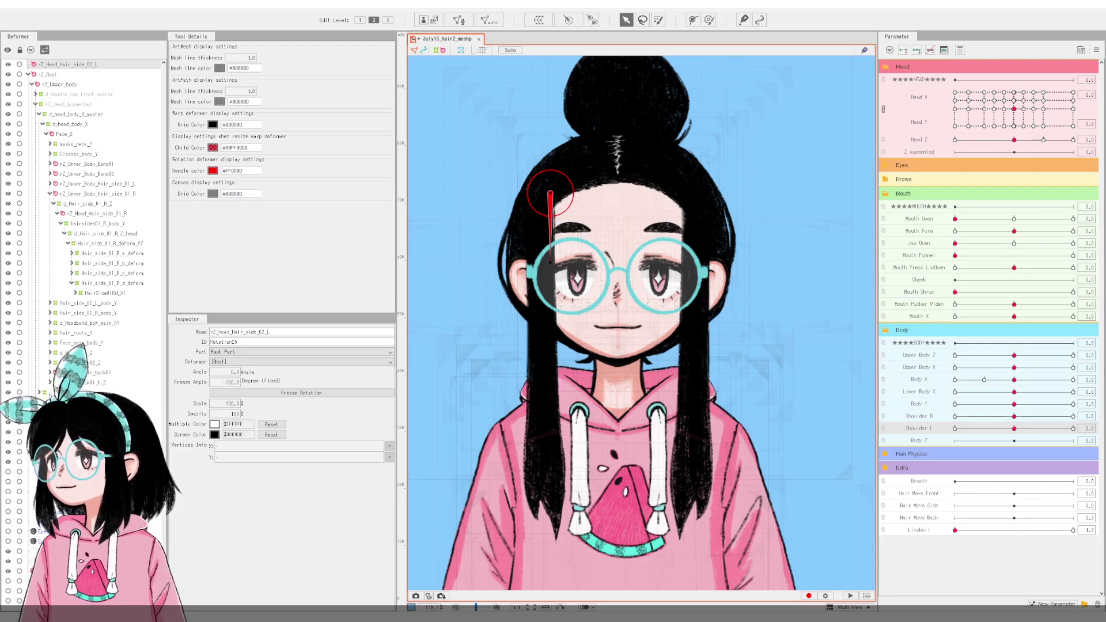
Step: Inspect the existing rotation deformers of the back hair and the right side hair for reference
left_click(98, 372)
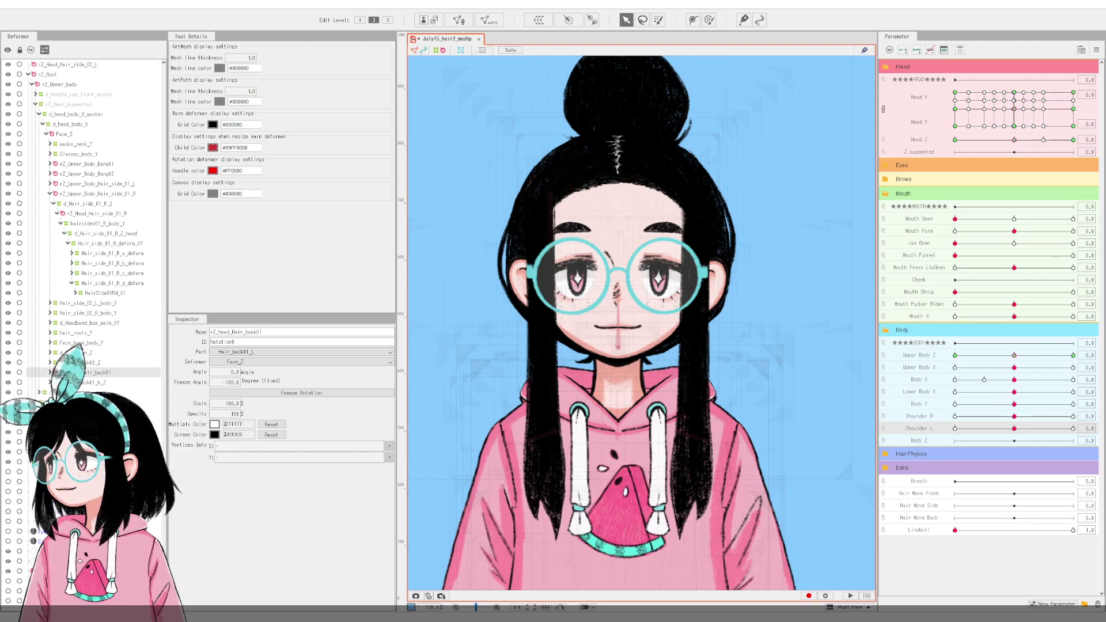
left_click(103, 214)
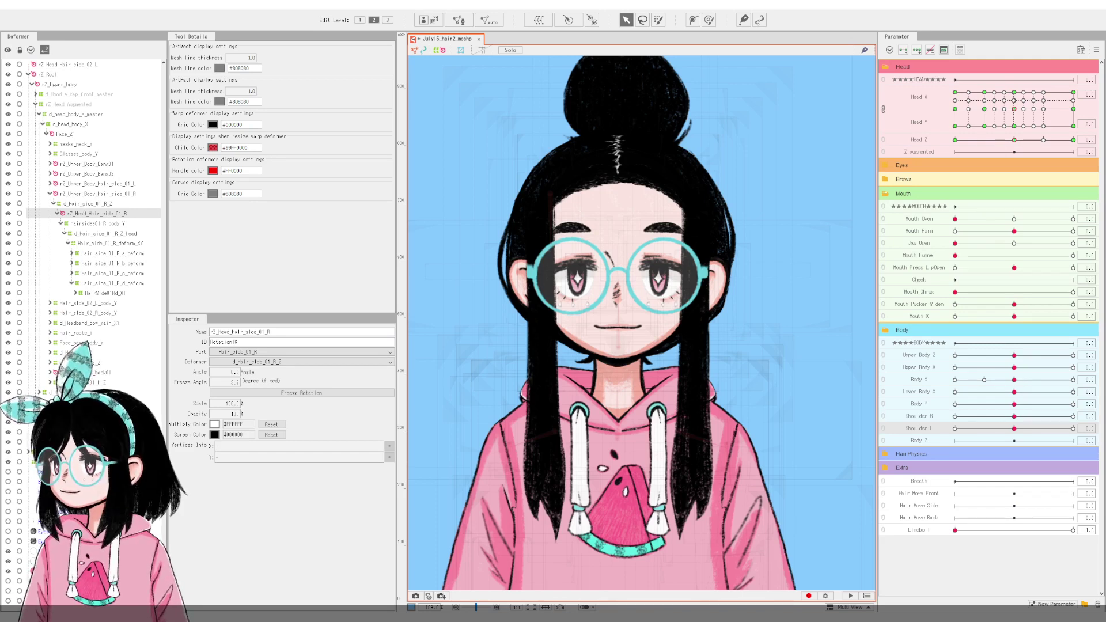
left_click(117, 194)
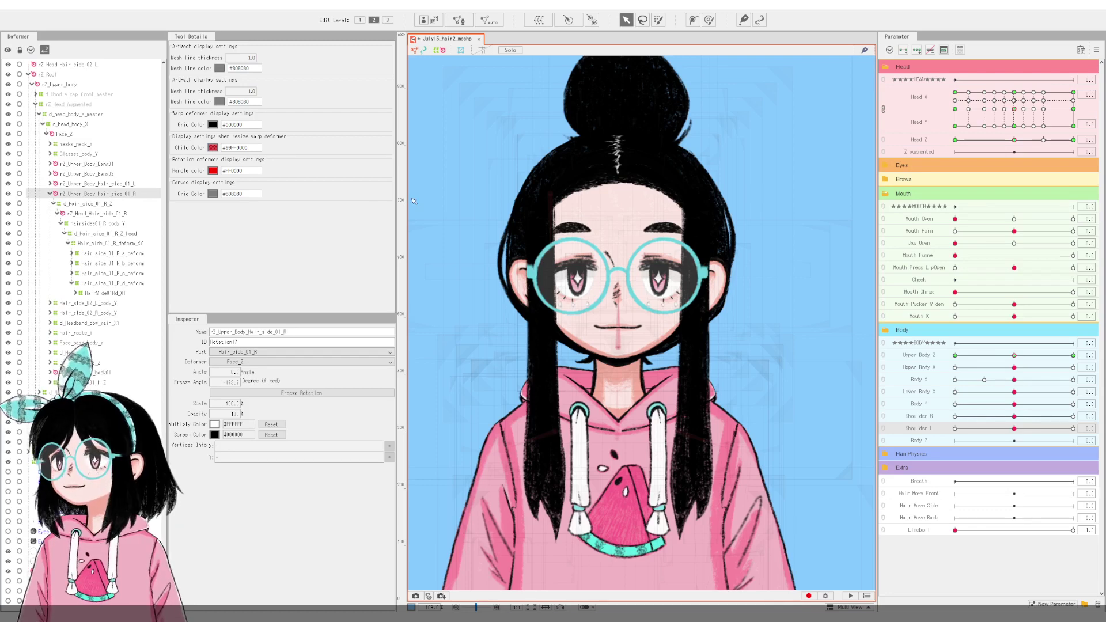
Step: Move the rotation deformer rZ_Head_Hair_side_02_L sideways onto the root of the side hair strand and freeze its rotation
left_click(550, 196)
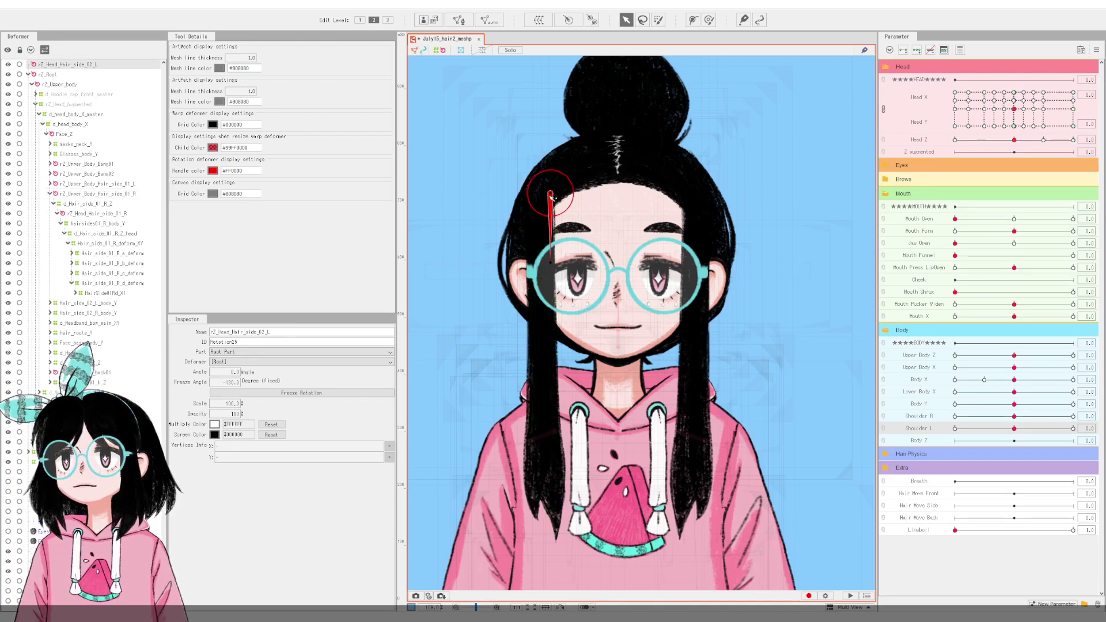
left_click_drag(550, 197, 543, 200)
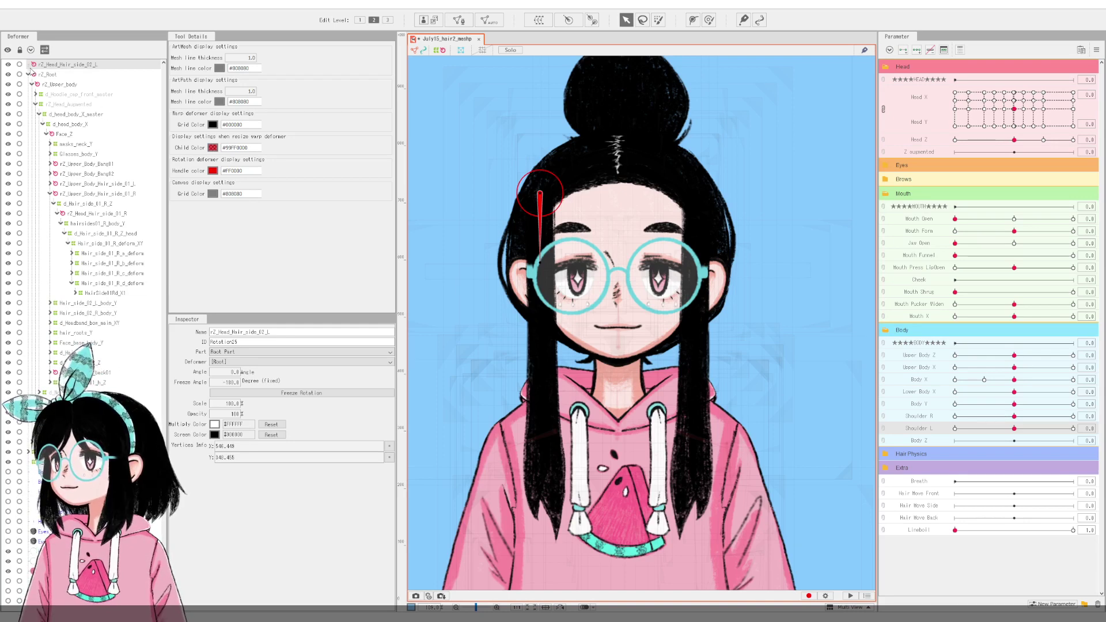
left_click(256, 396)
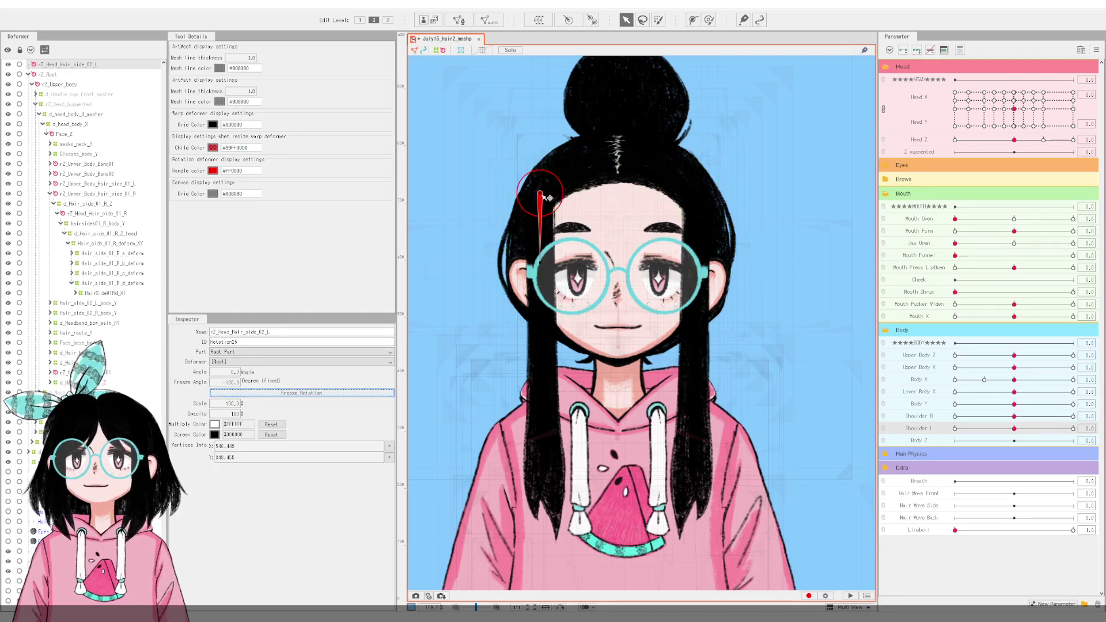
left_click_drag(547, 197, 548, 197)
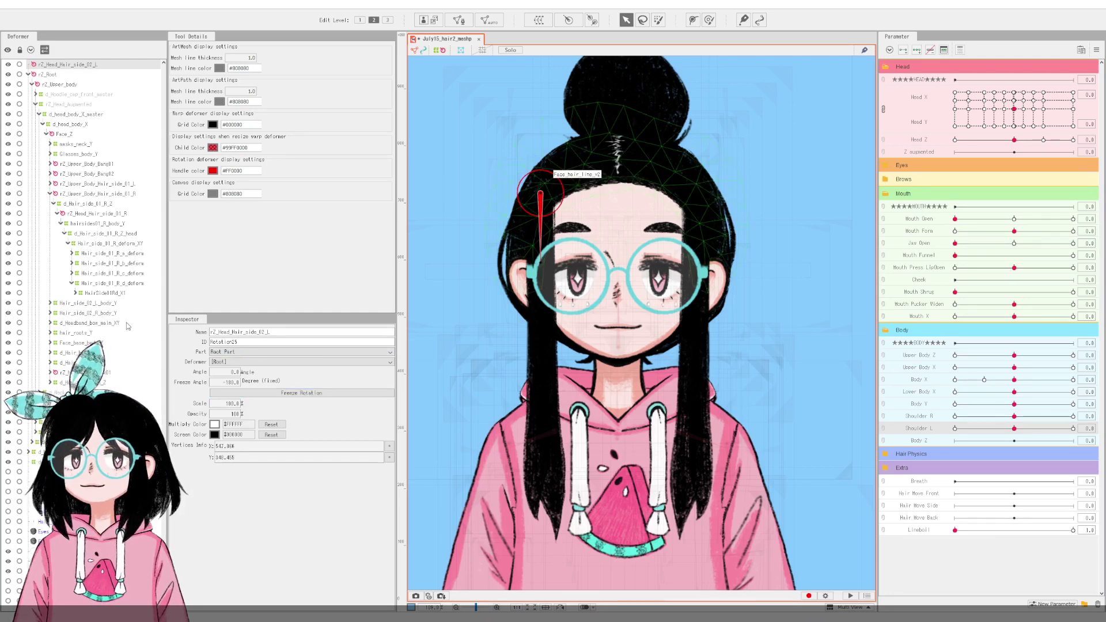
left_click(250, 394)
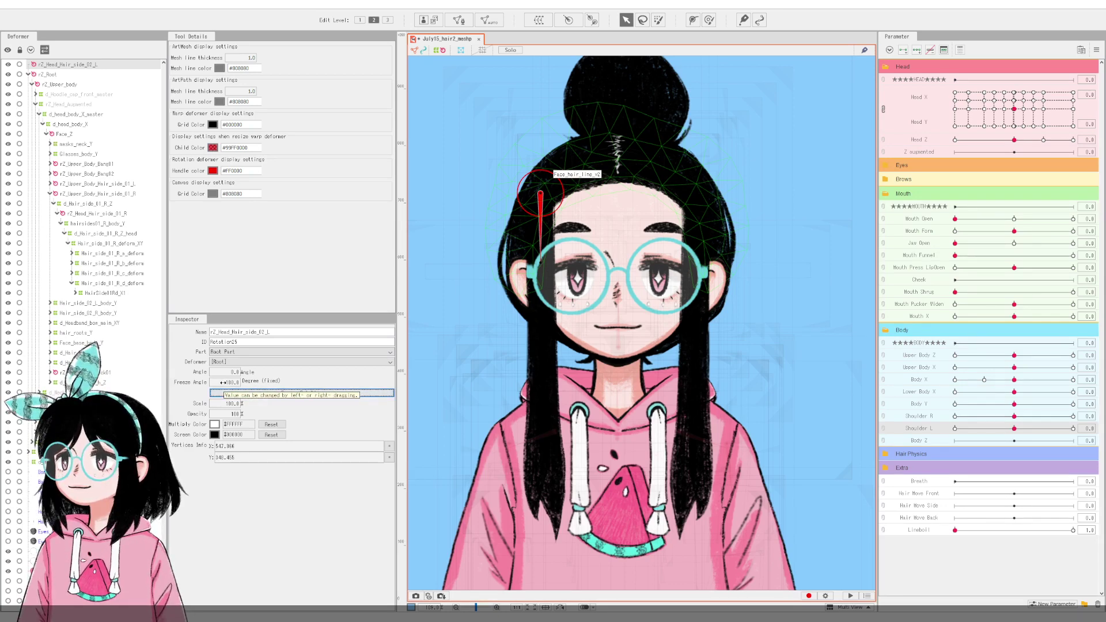
Step: Try a freeze angle of 0 degrees on the rotation deformer and set it back to -180 degrees
left_click(223, 382)
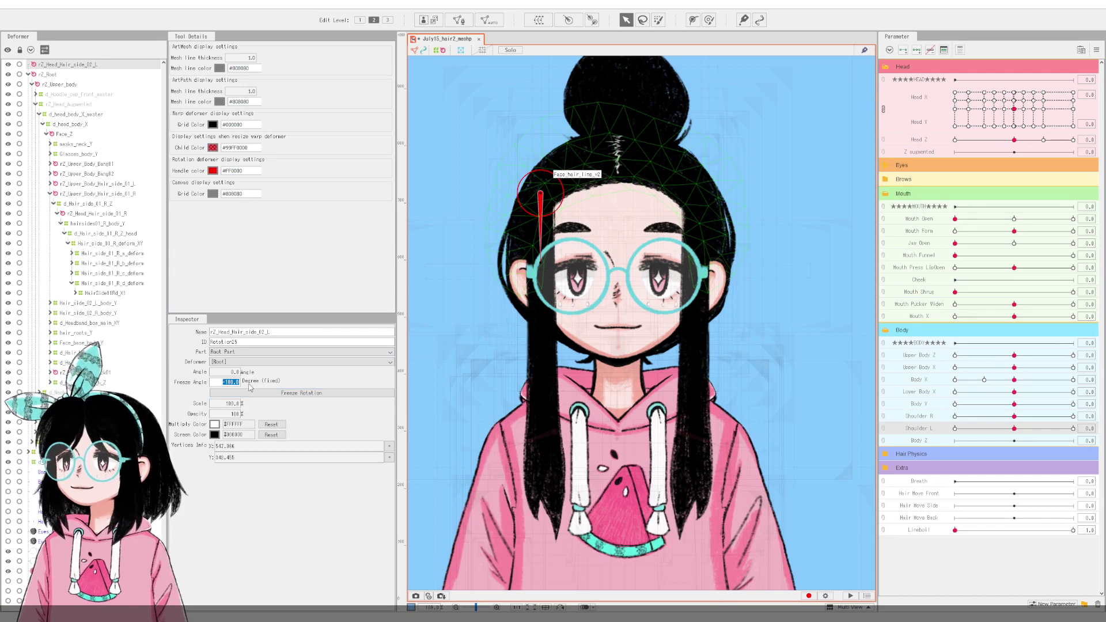
type("0")
key("Return")
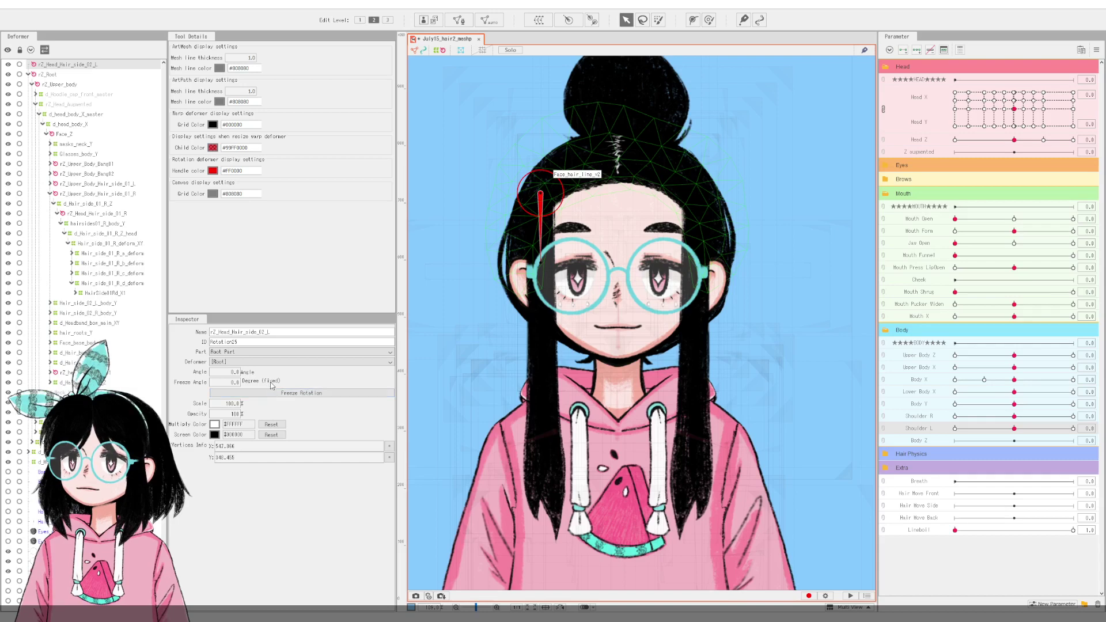
left_click(235, 382)
double_click(235, 382)
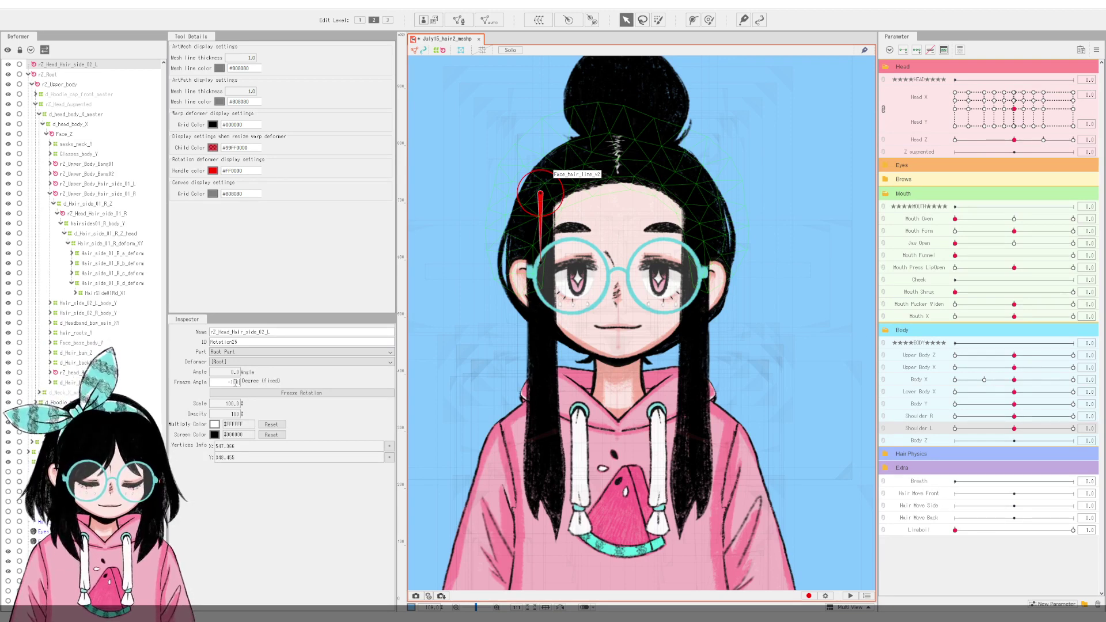
type("-180")
key("Return")
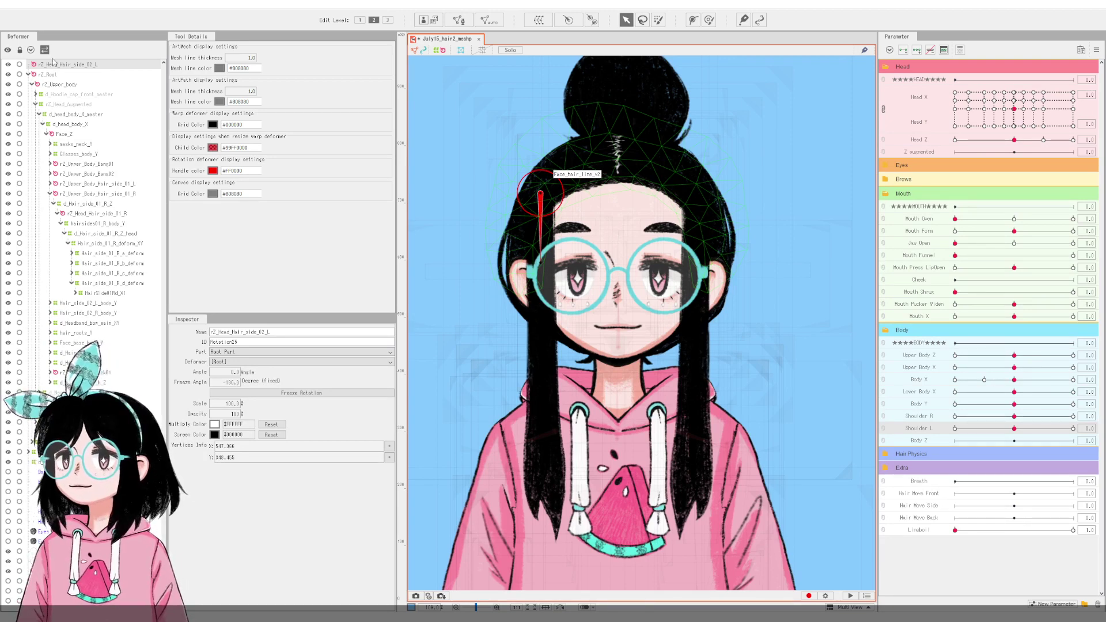
Step: Reselect rZ_Head_Hair_side_02_L and try its freeze angle at 0 degrees again
left_click(49, 75)
left_click(55, 66)
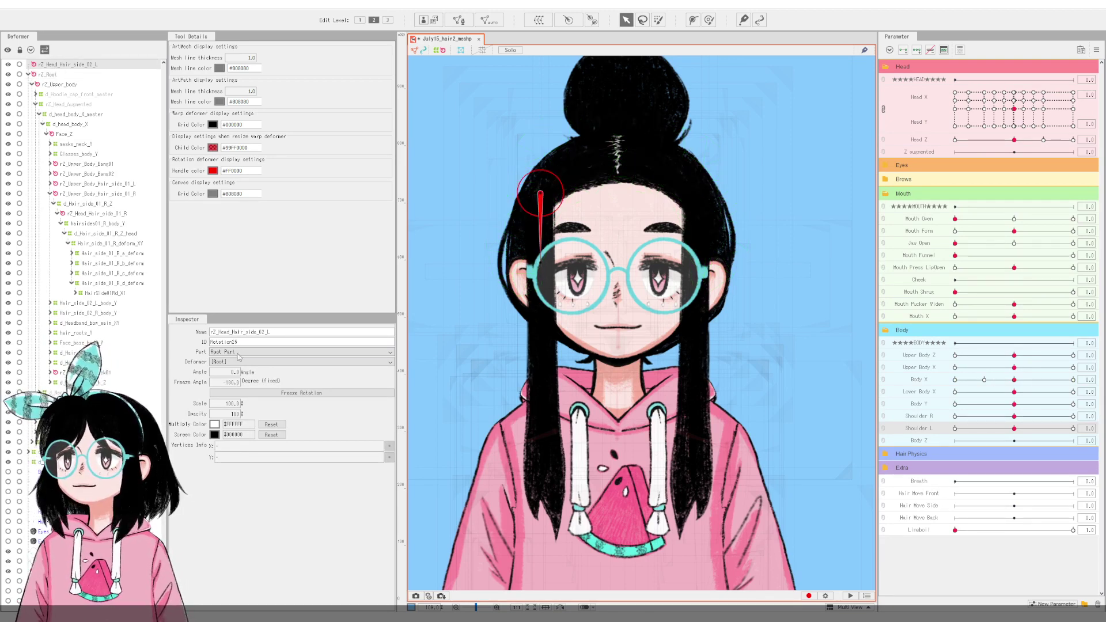
double_click(229, 382)
type("0")
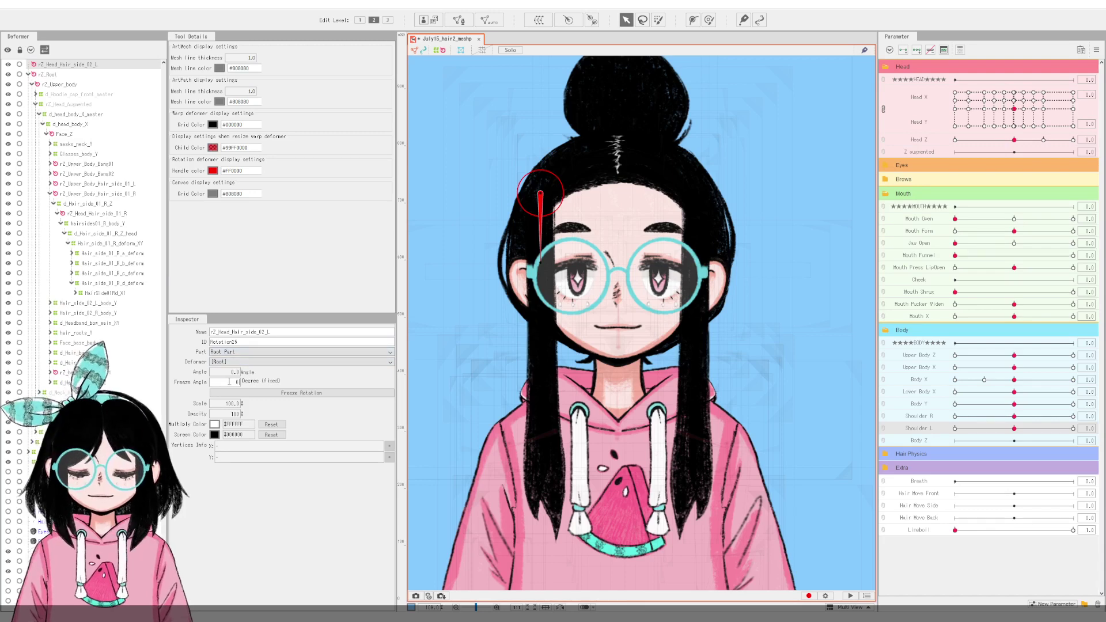
key("Return")
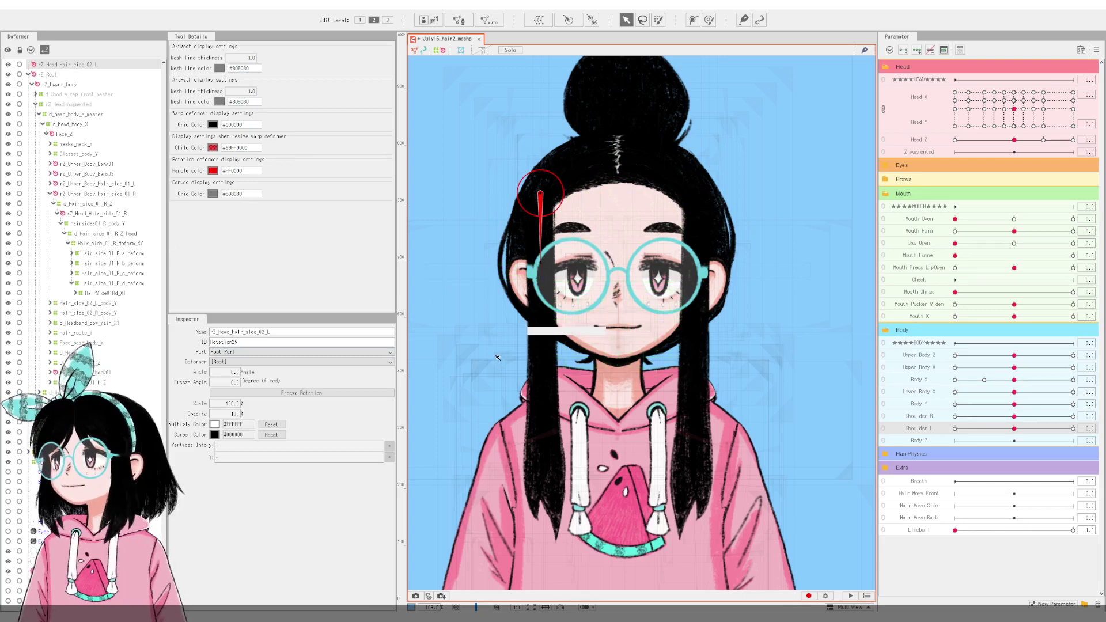
Step: Select the d_Hair_side_02_R_deform_XY warp deformer and preview the side hair while varying Head X and Head Y
left_click(537, 350)
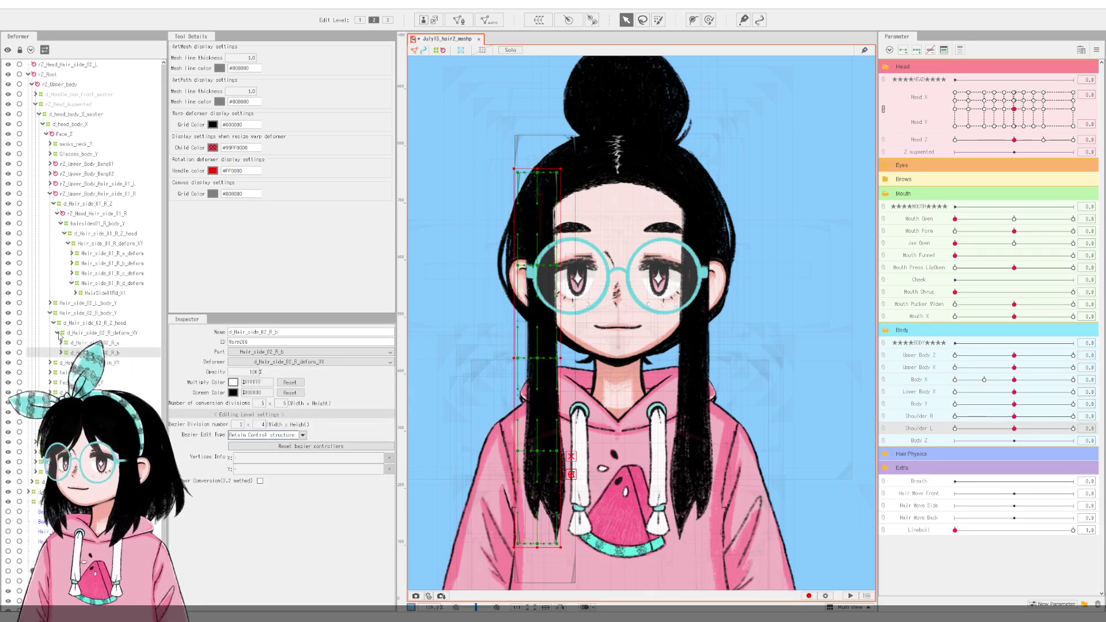
left_click(58, 333)
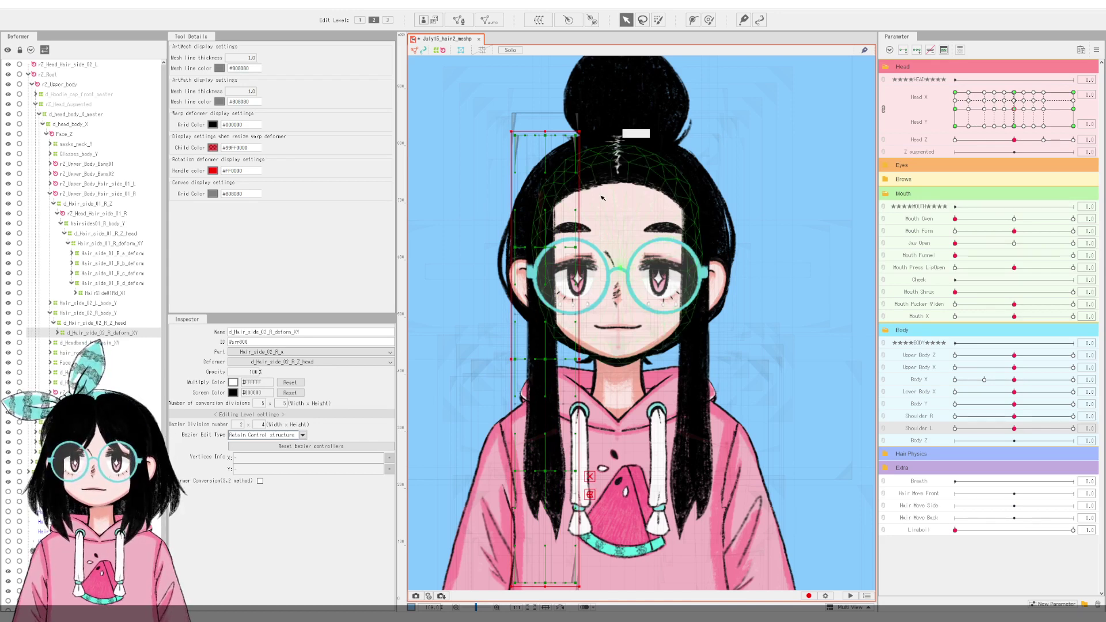
left_click_drag(600, 274, 613, 314)
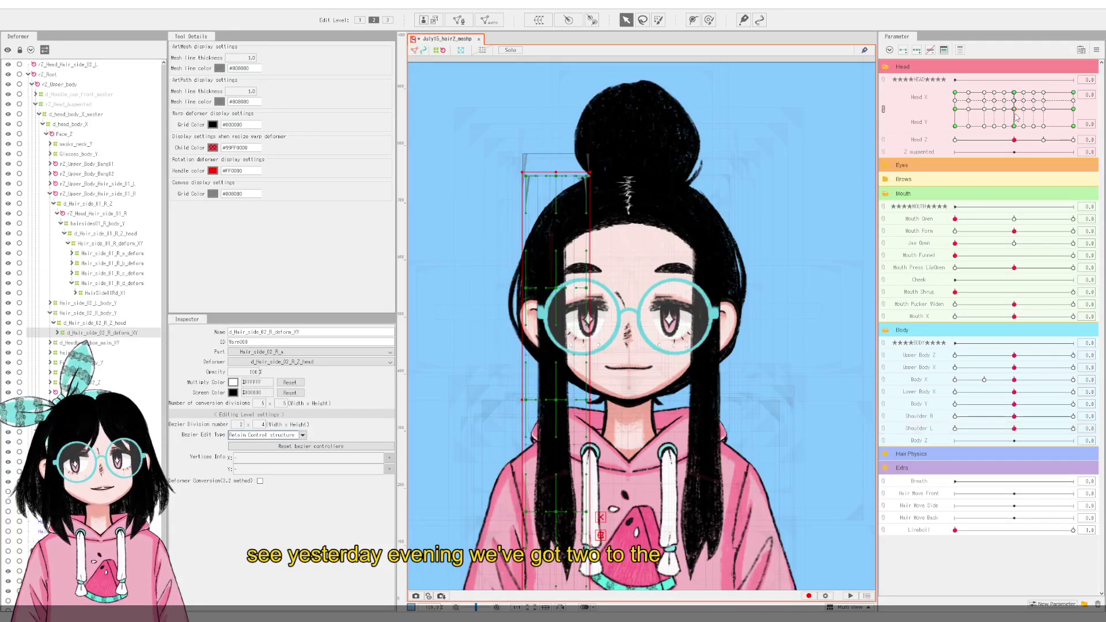
left_click_drag(1014, 109, 1076, 129)
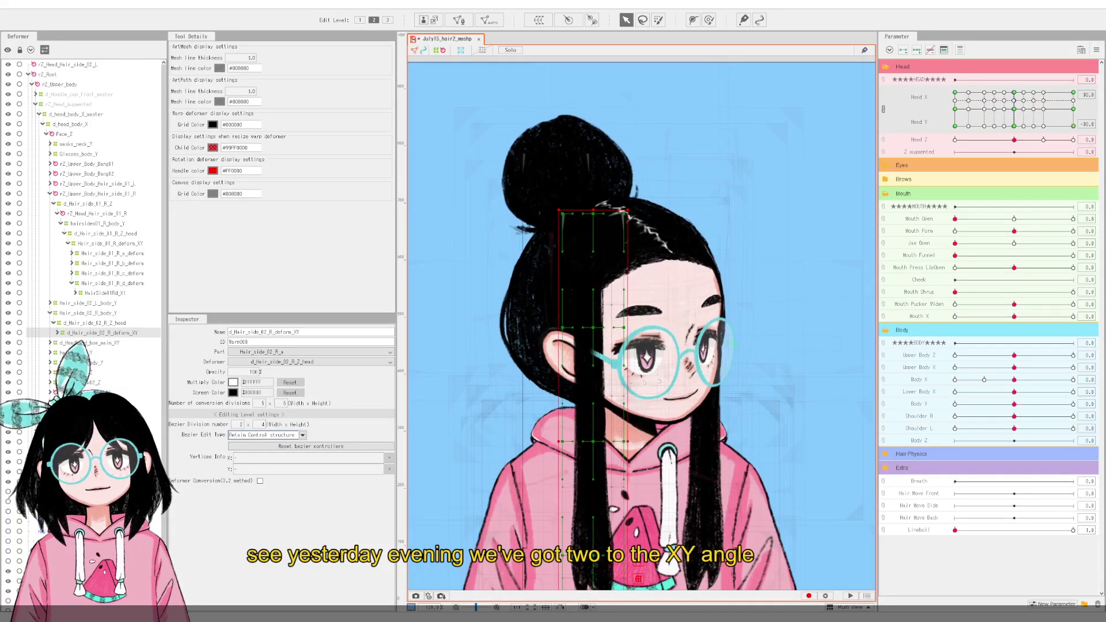
left_click_drag(577, 364, 593, 328)
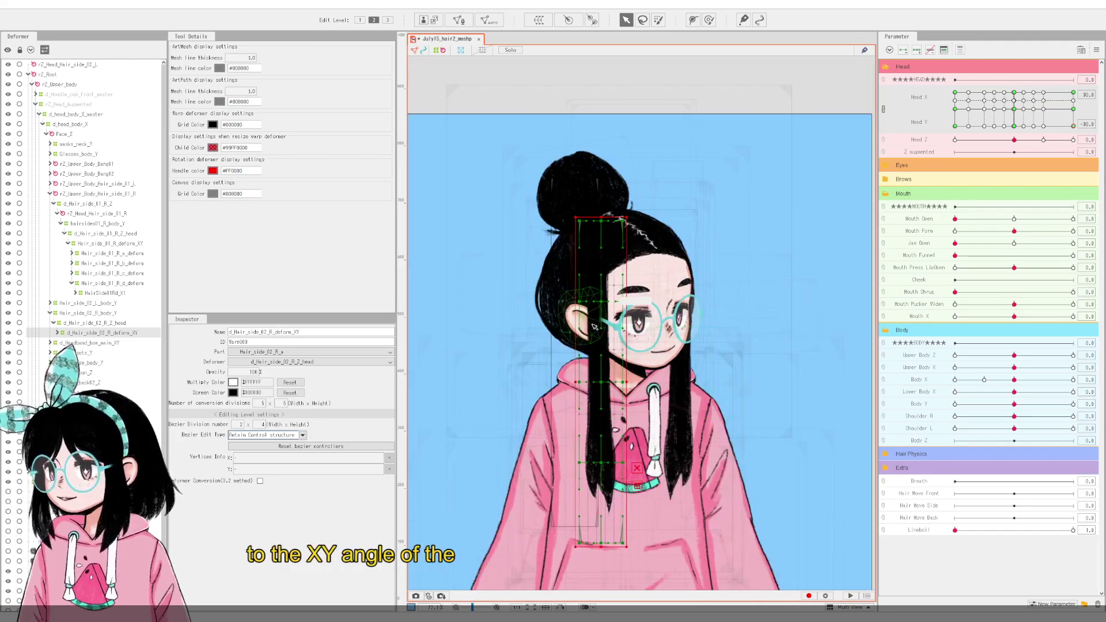
left_click(984, 125)
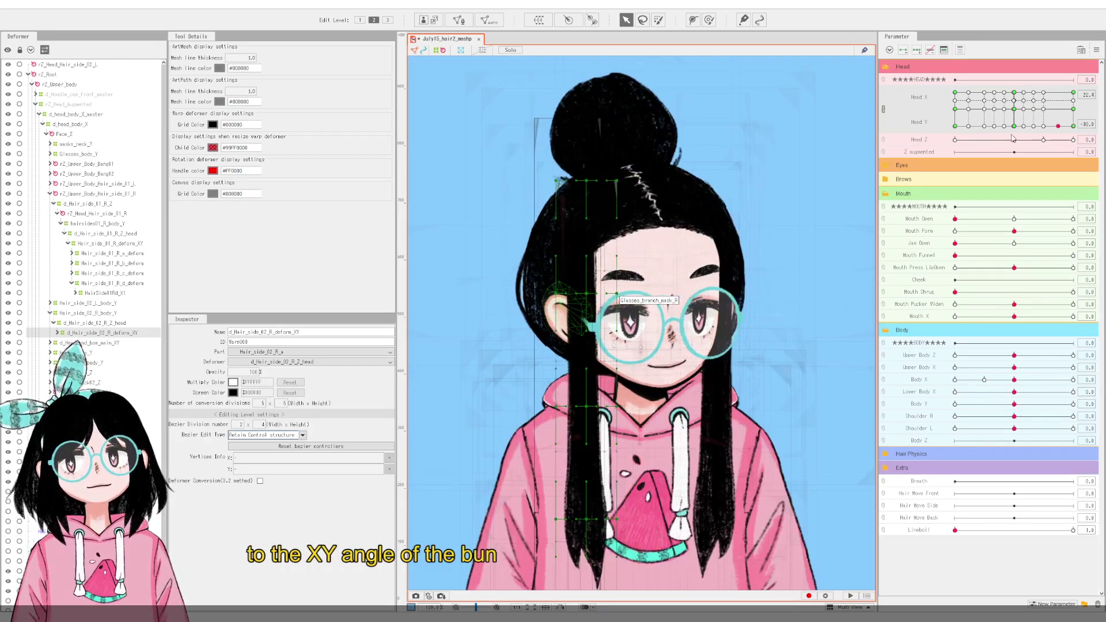
left_click_drag(983, 125, 1014, 92)
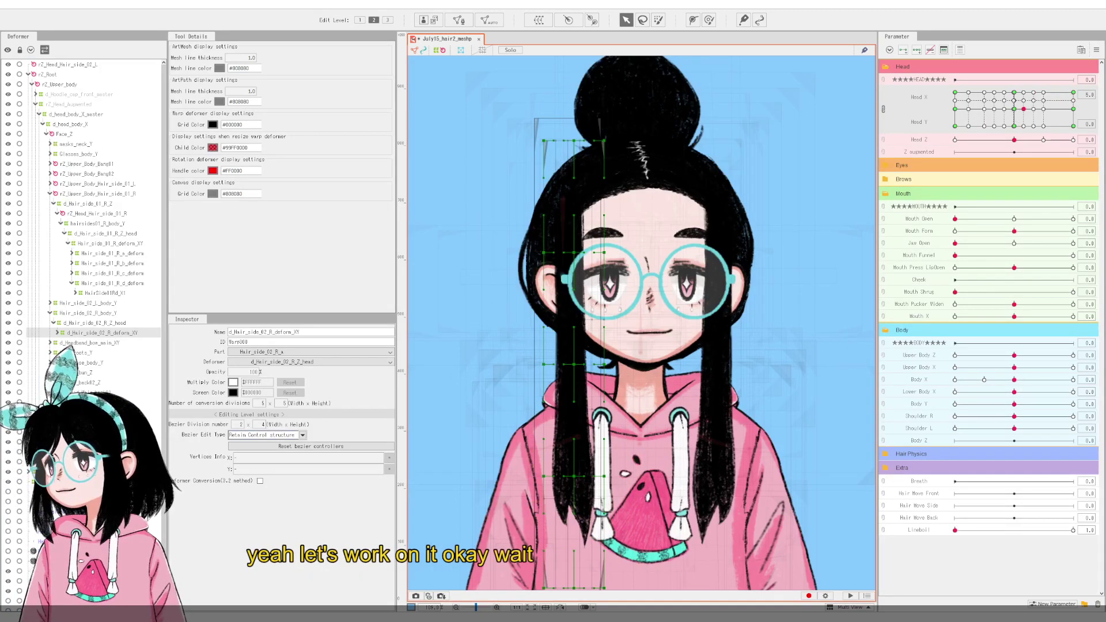
Step: Expand the side hair XY deformer, preview the head's diagonal extremes with the bangs shown, and return the head to neutral
left_click(57, 333)
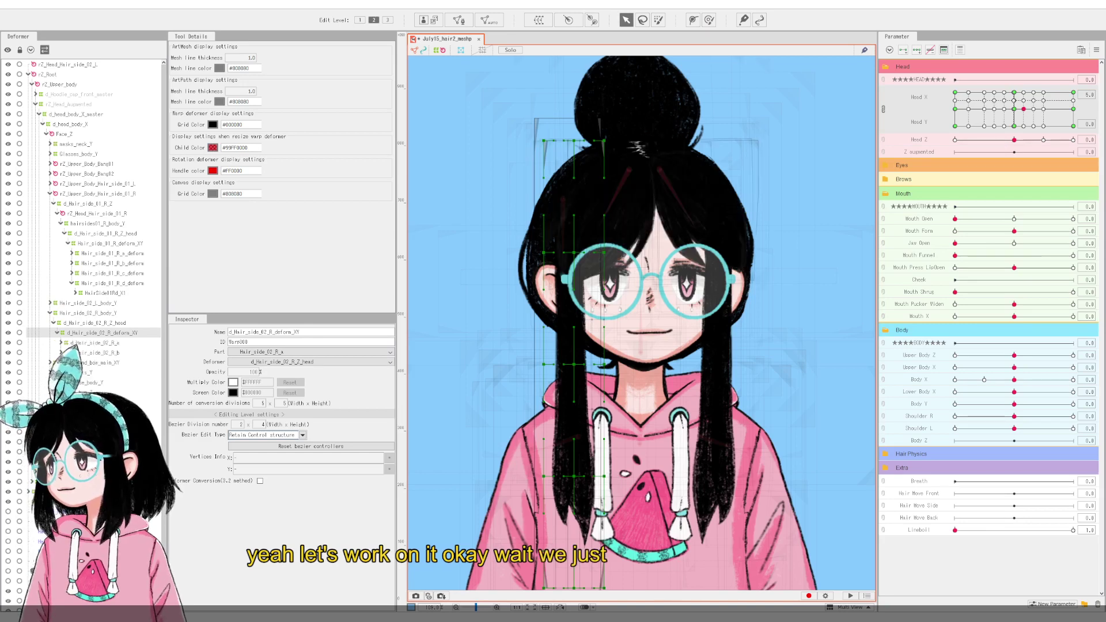
left_click_drag(1023, 109, 1073, 92)
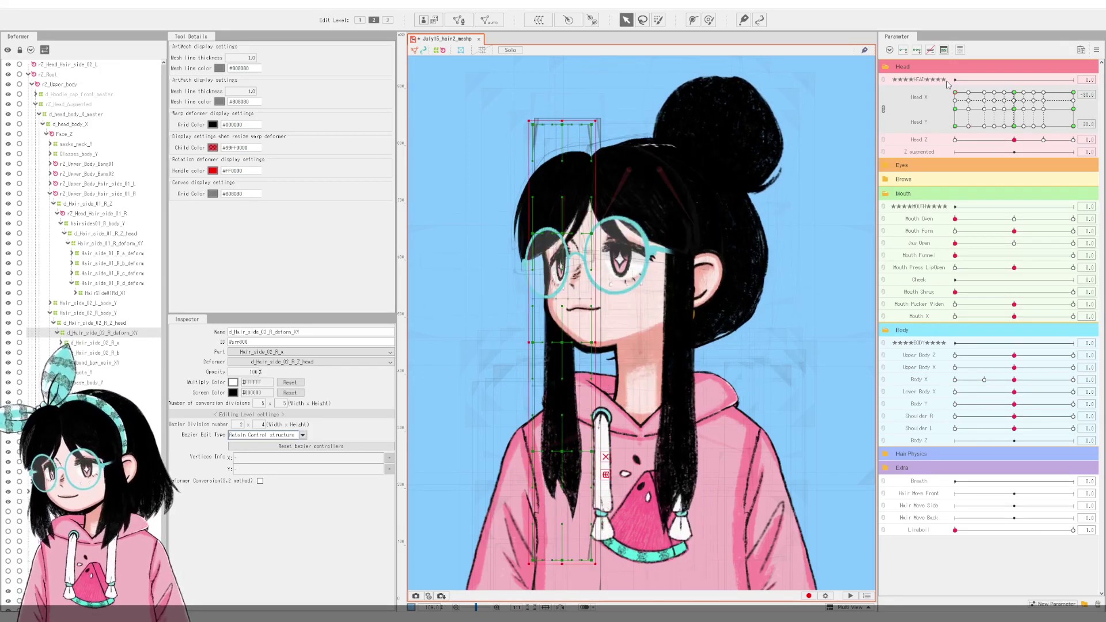
left_click_drag(954, 93, 1073, 100)
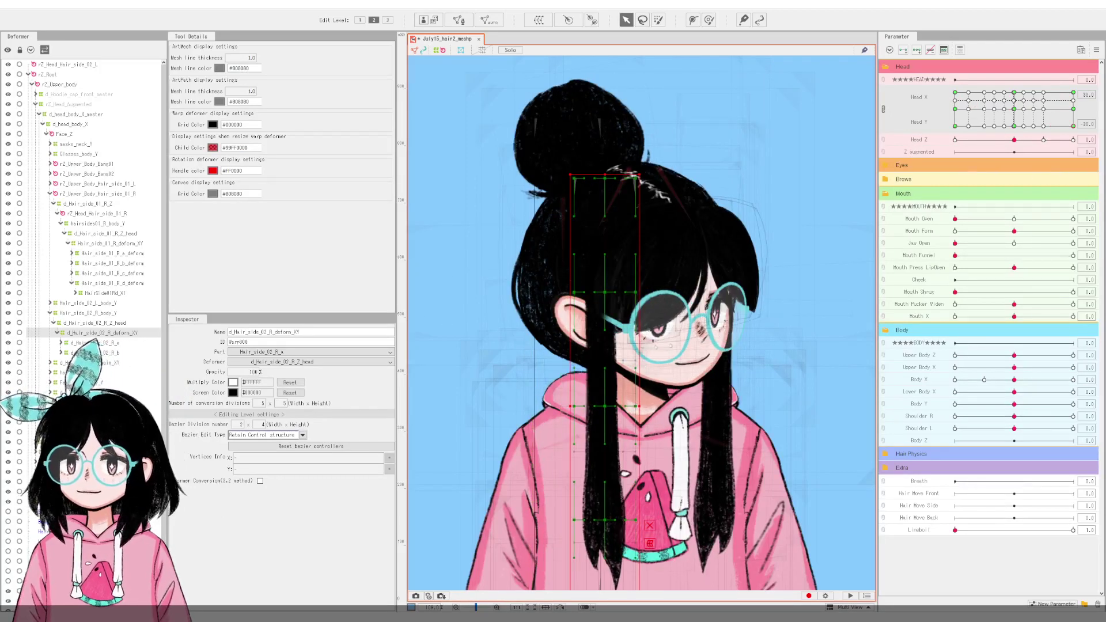
left_click(1013, 109)
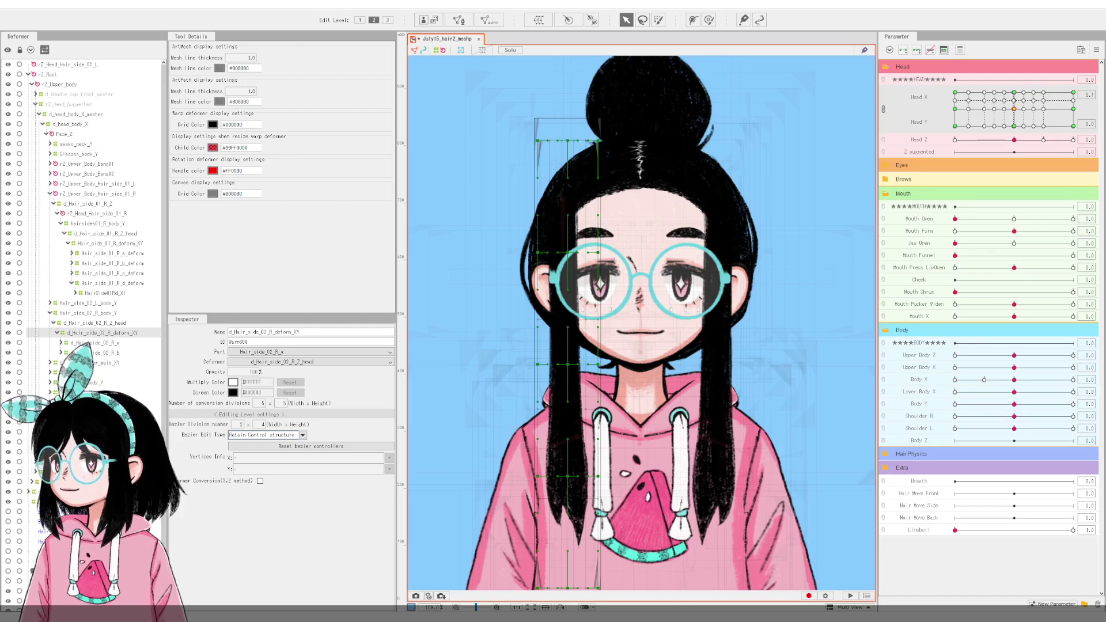
Step: Raise the opacity of the Hair_side_02_R_a and Hair_side_02_R_b mask meshes together to show both strands in solid color
left_click(561, 318)
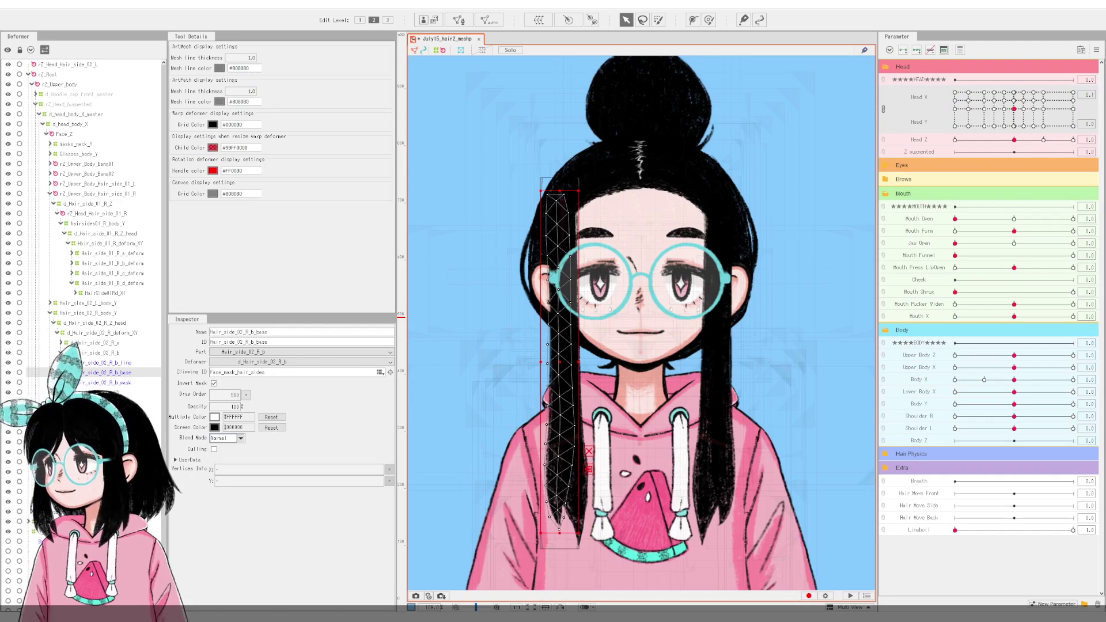
left_click(115, 382)
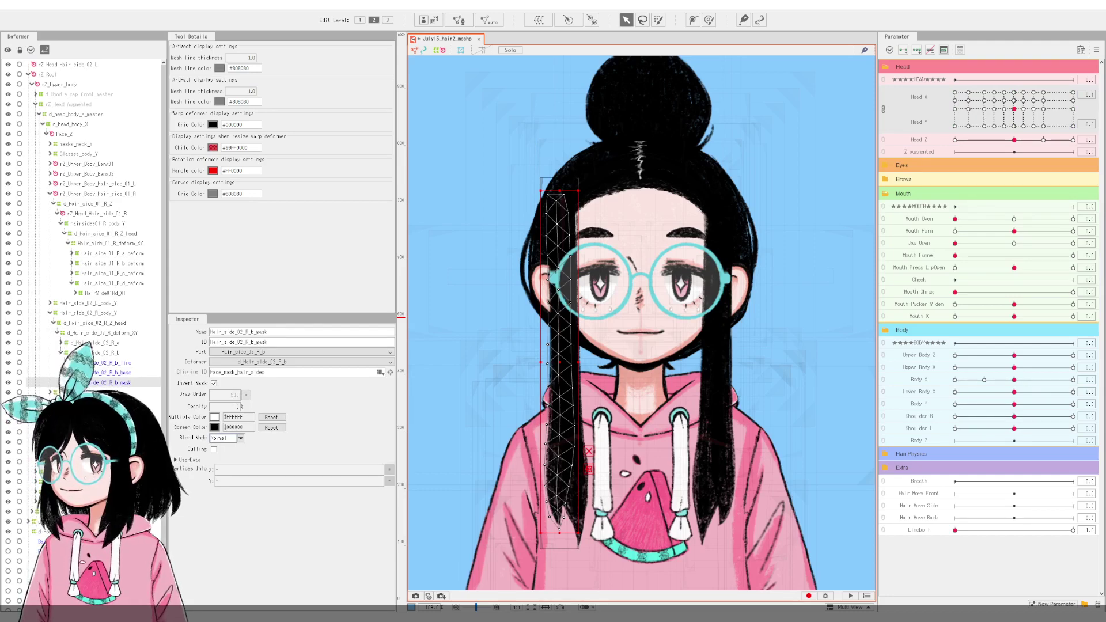
left_click(61, 343)
left_click(114, 372, "ctrl")
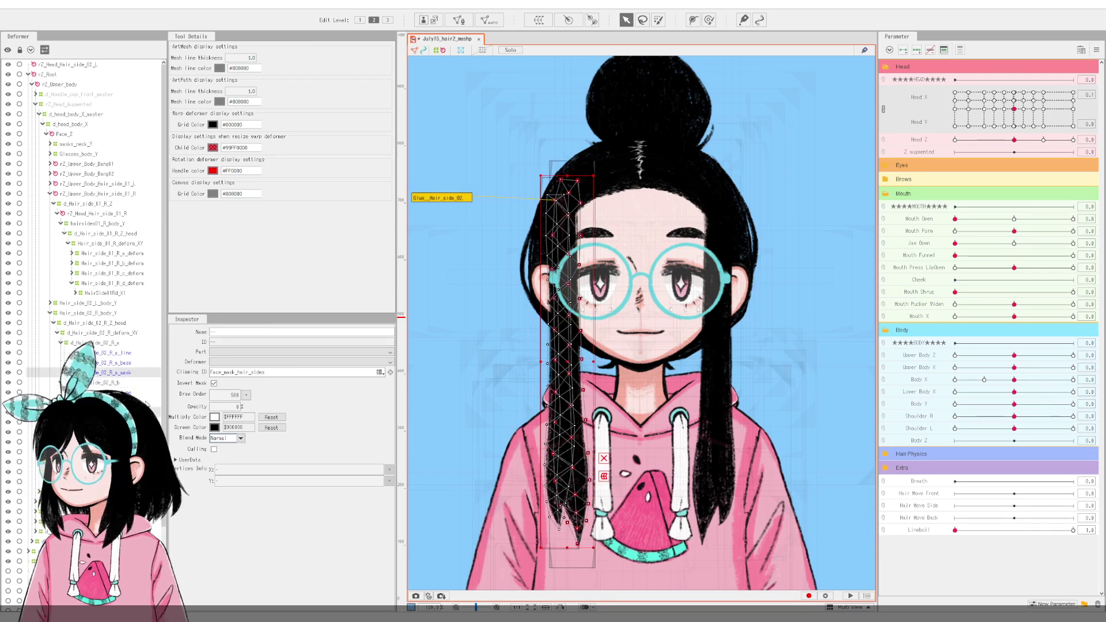
left_click(228, 407)
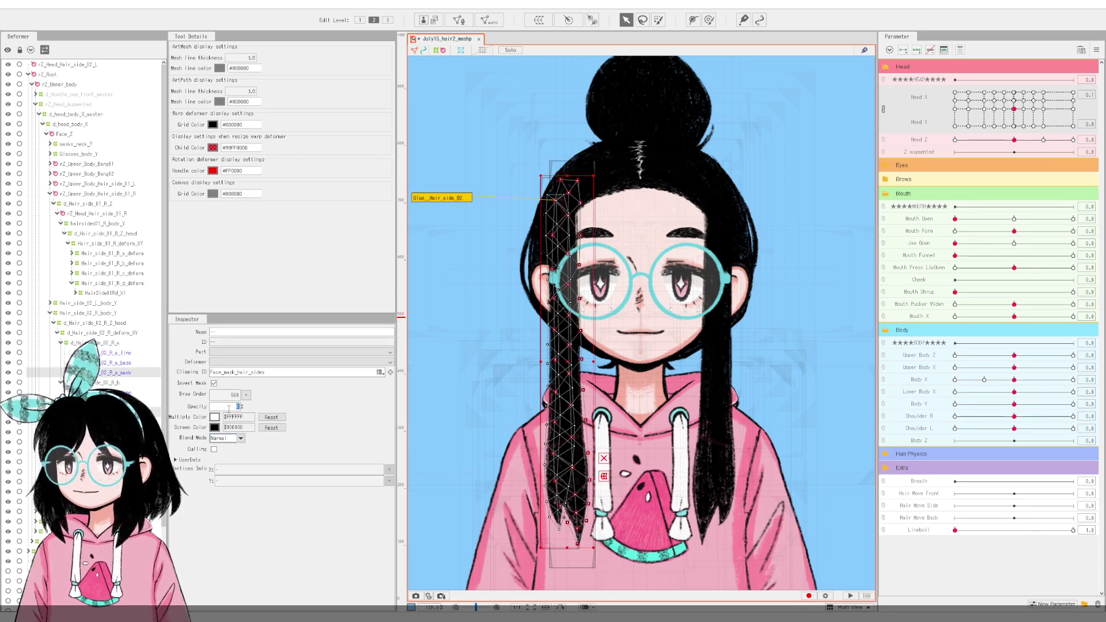
key("Return")
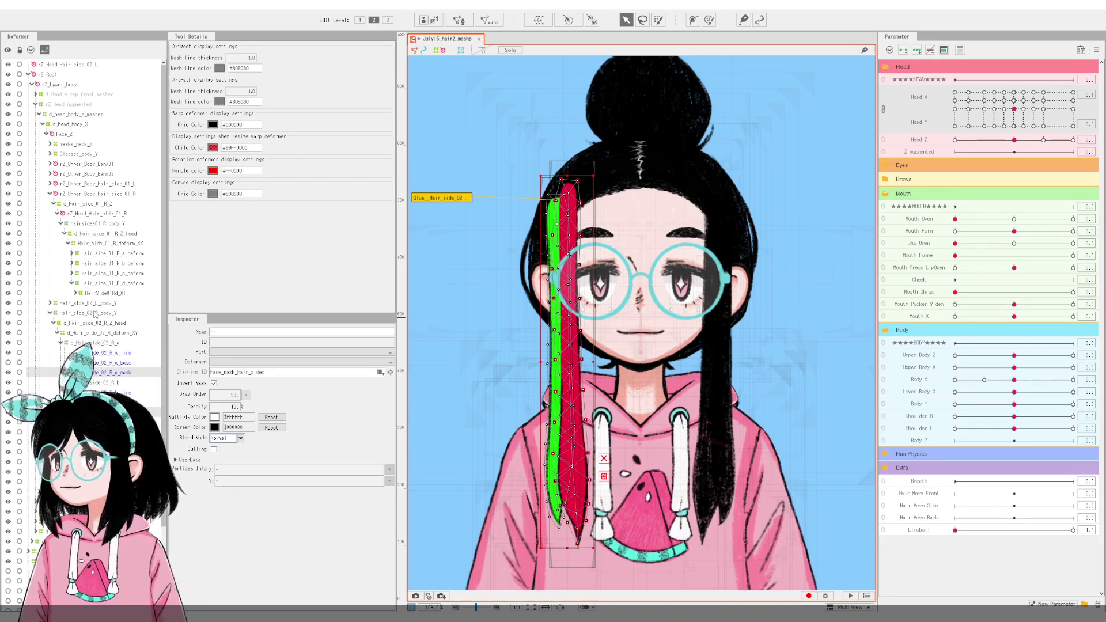
Step: Rename the rZ_Head_Hair_side_02_L rotation deformer to rZ_Head_Hair_side_02_R
left_click(65, 66)
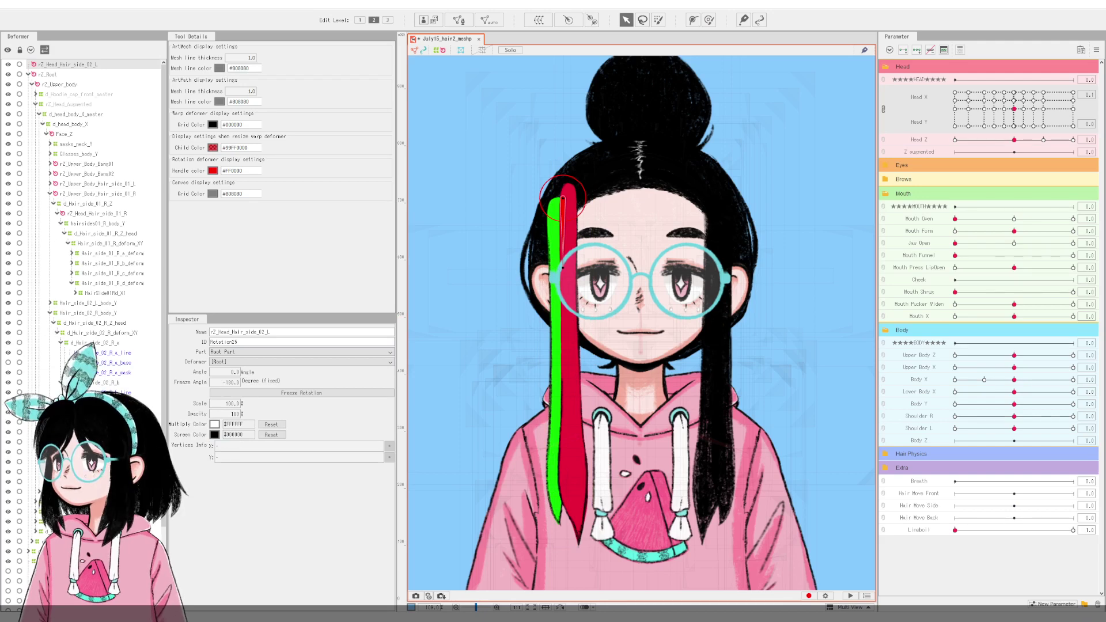
left_click(80, 304)
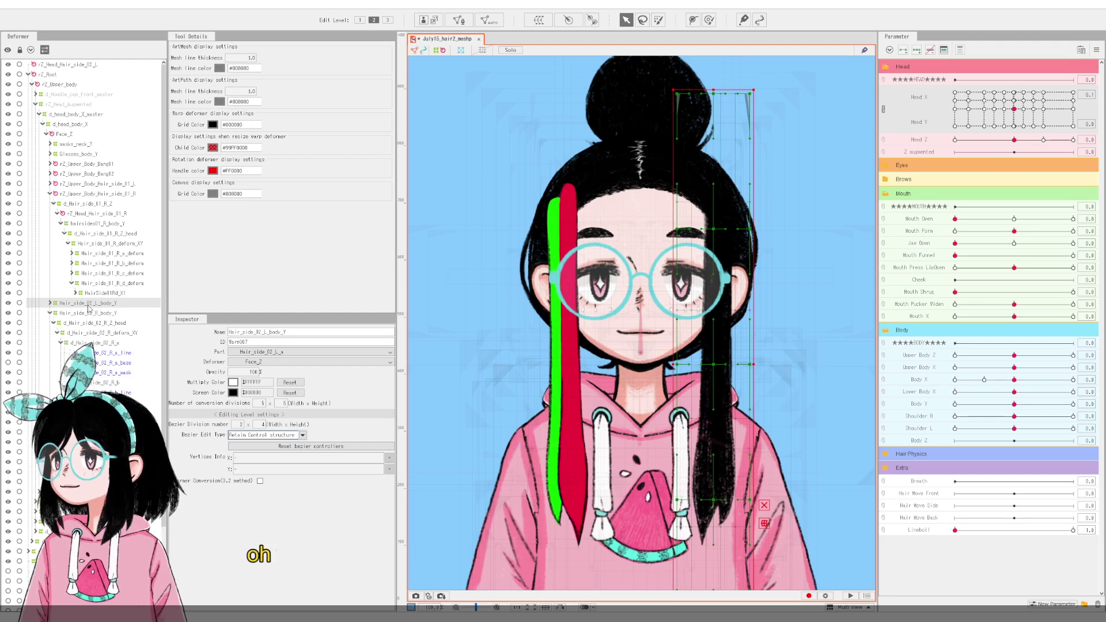
left_click(63, 65)
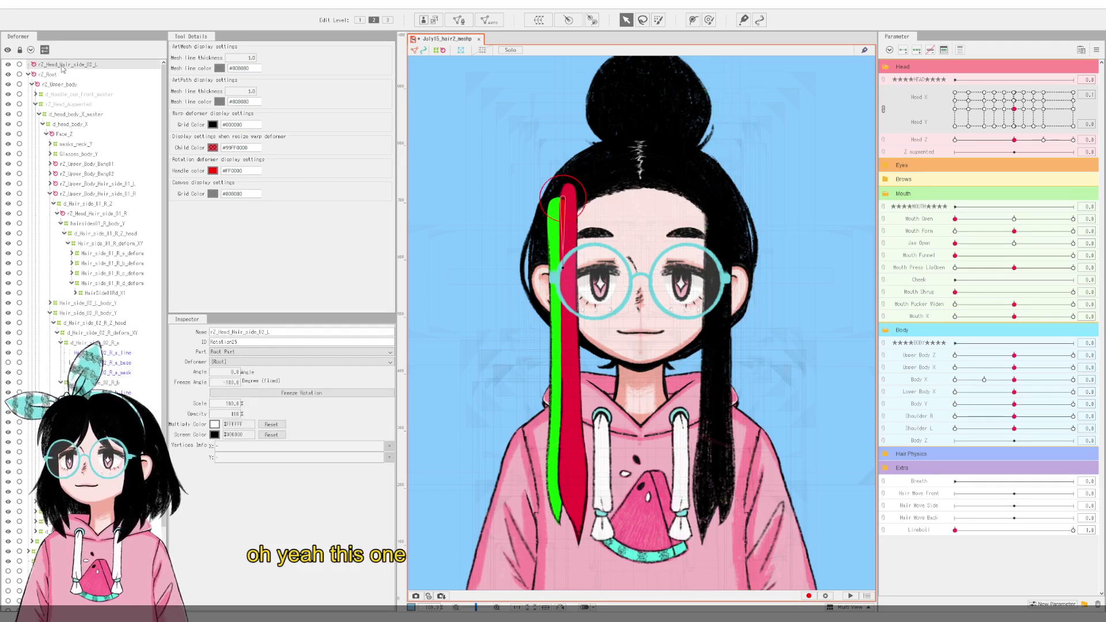
double_click(280, 330)
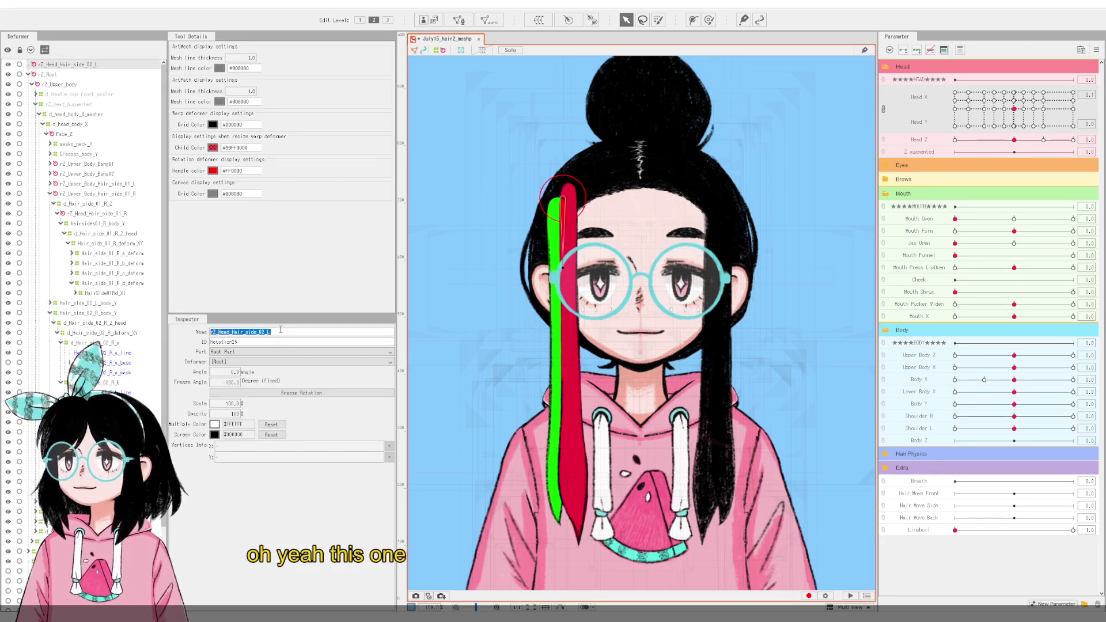
left_click(281, 331)
key("BackSpace")
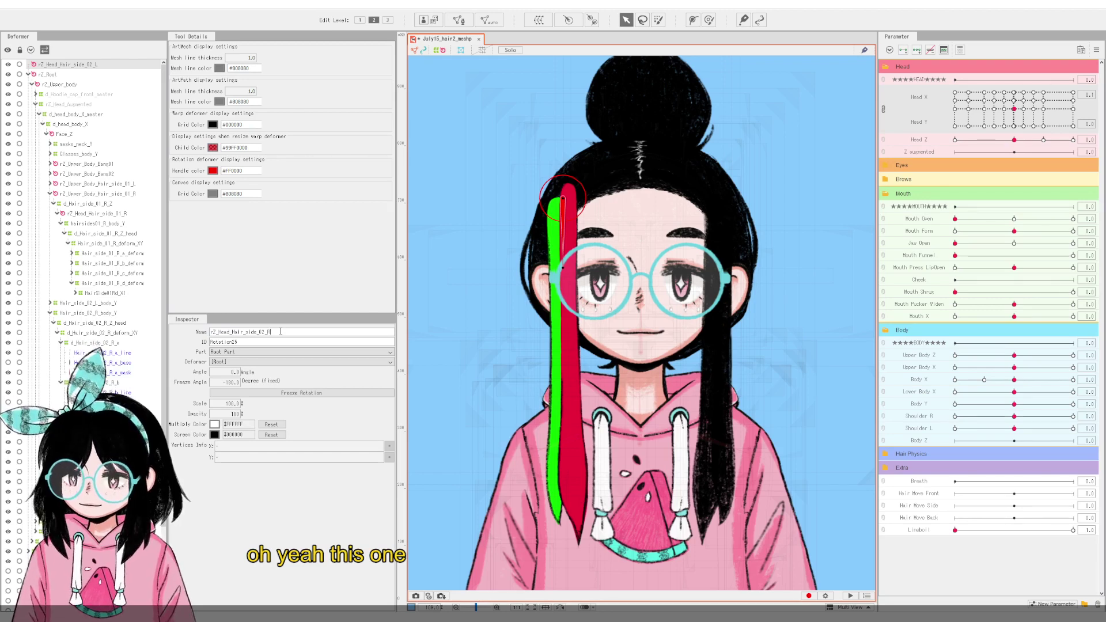
key("Return")
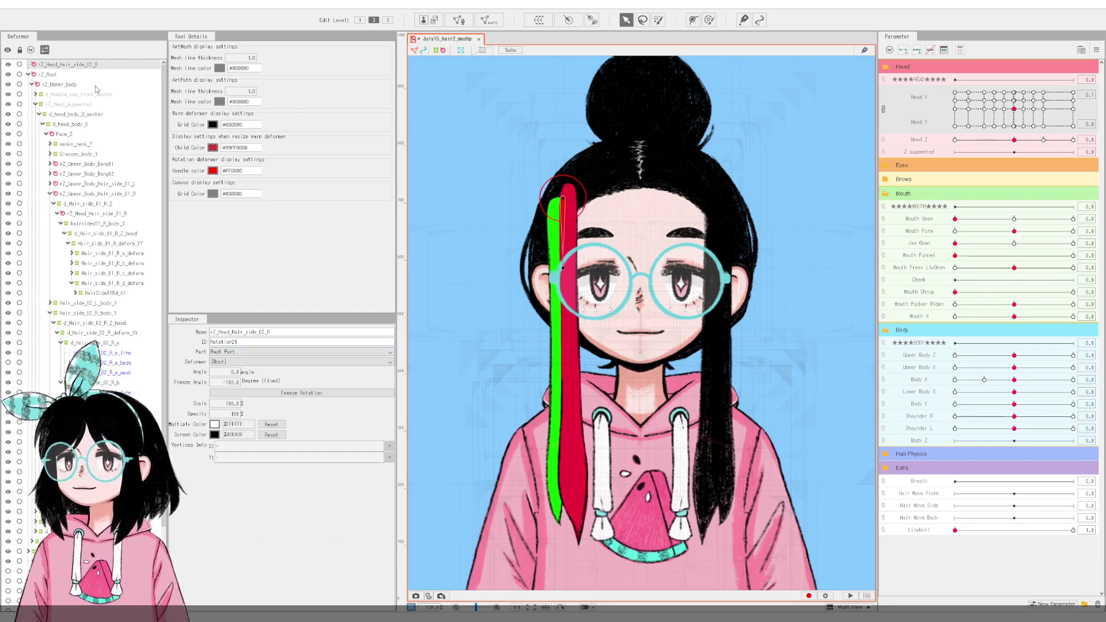
Step: Collapse the Hair_side_02_R_body_Y branch and examine how the back hair, bun and first right side hair deformers are parented
left_click(51, 314)
left_click(87, 382)
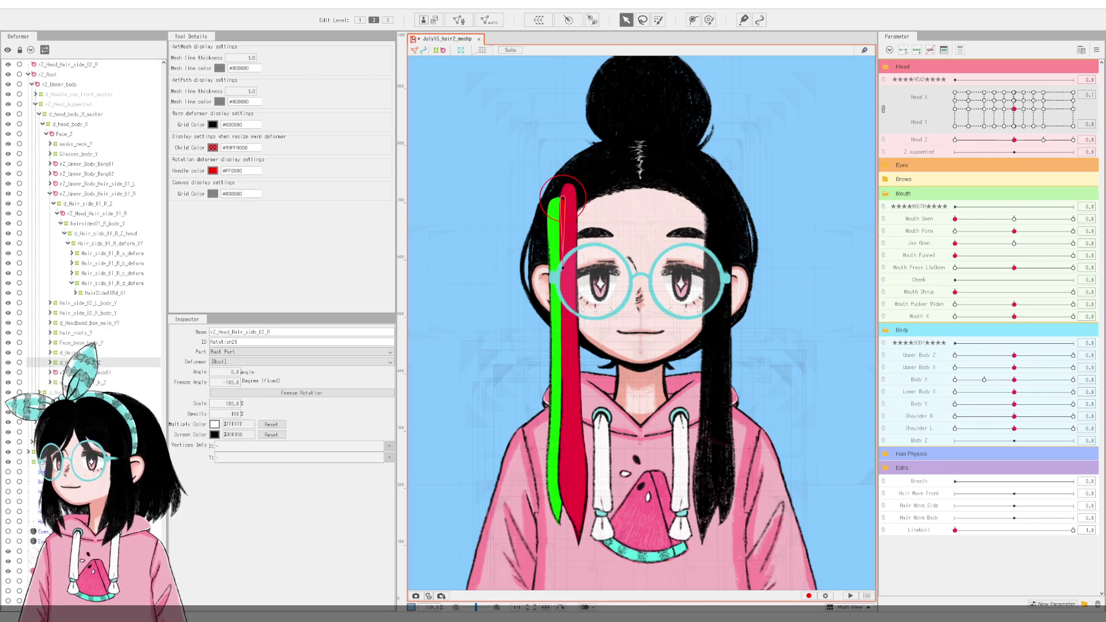
left_click(573, 351)
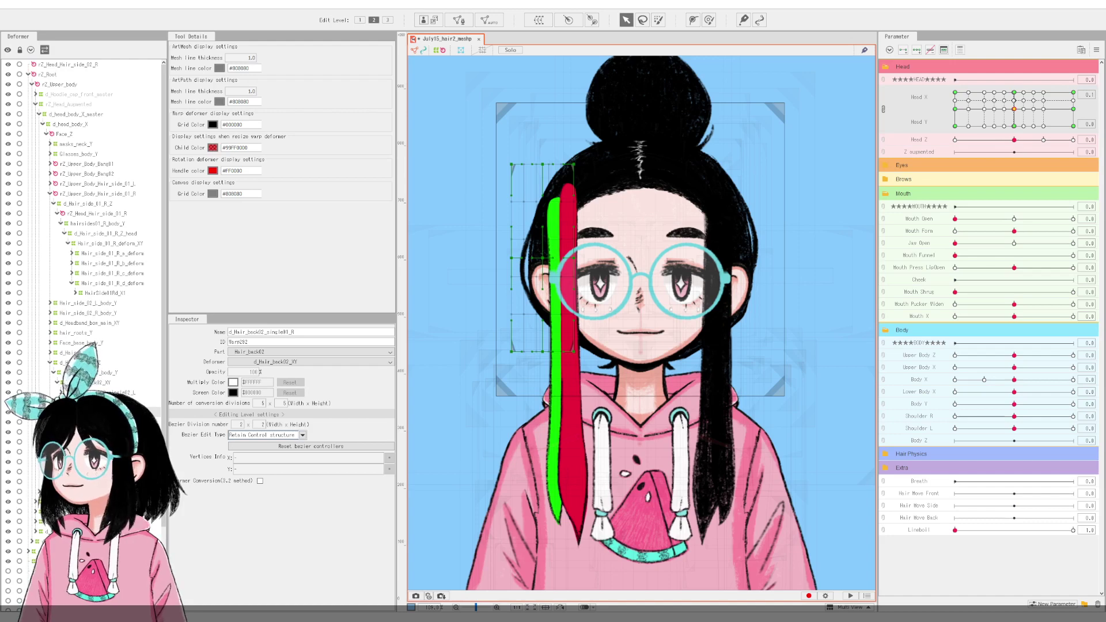
left_click(75, 363)
left_click(75, 352)
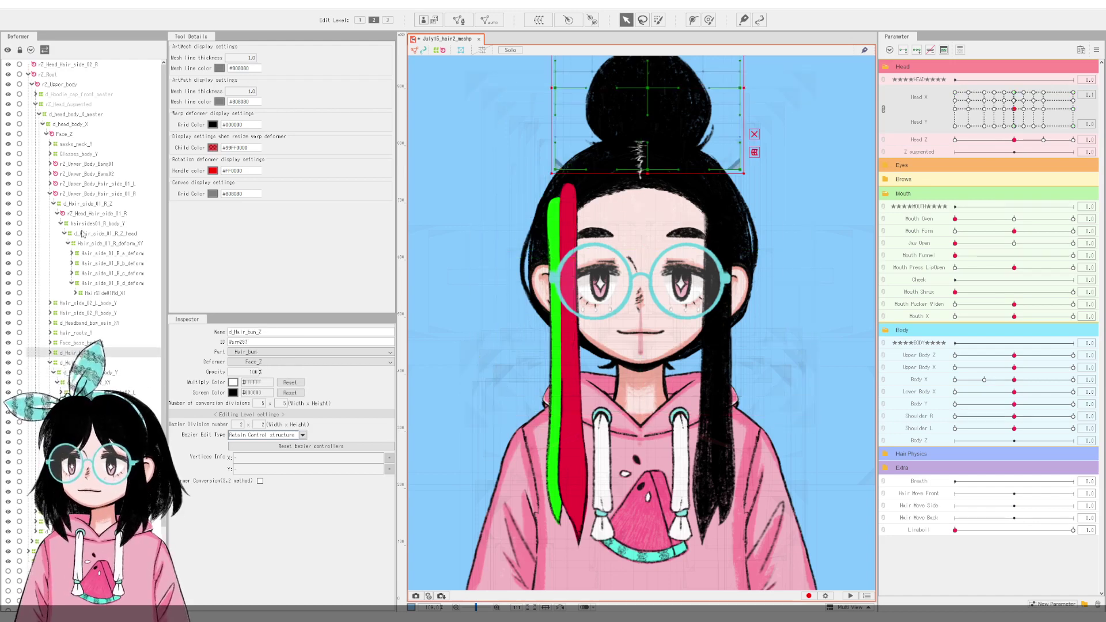
left_click(78, 65)
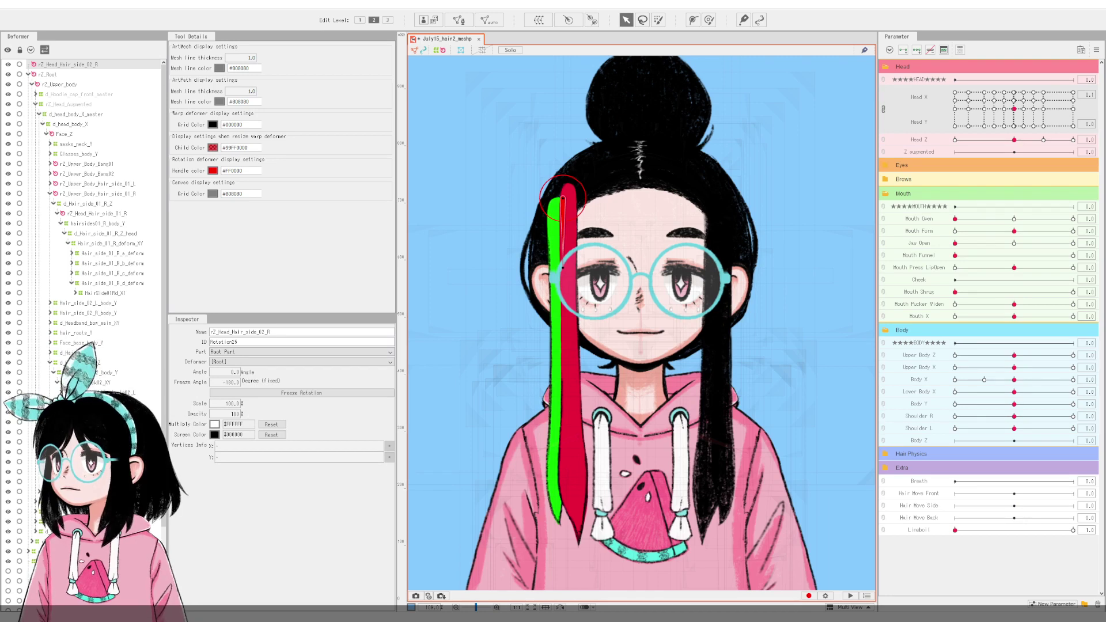
left_click(75, 363)
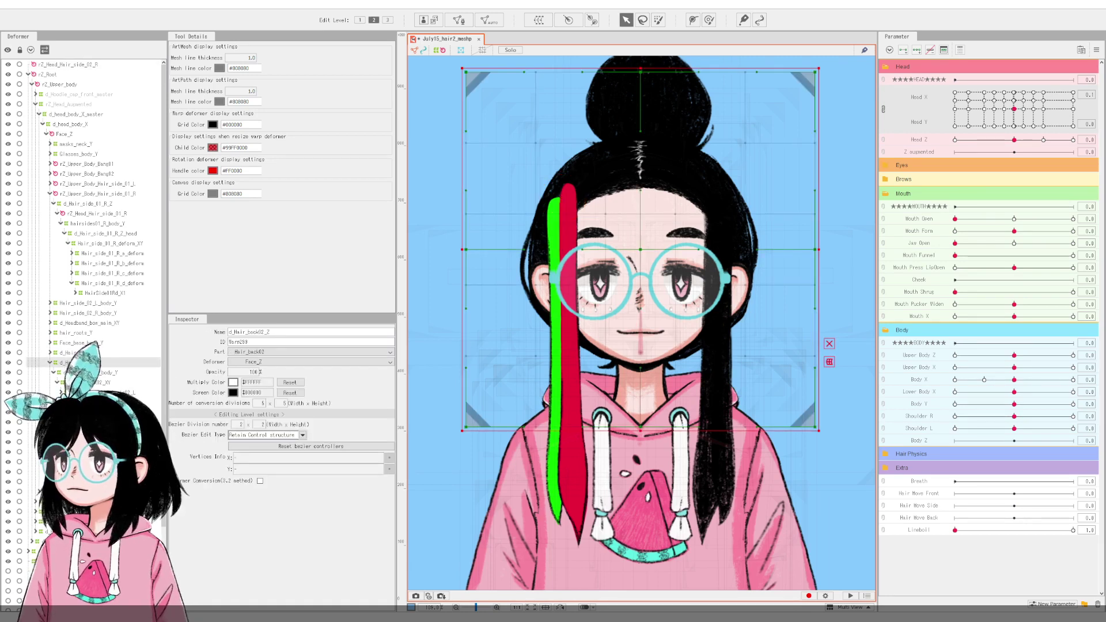
left_click(542, 317)
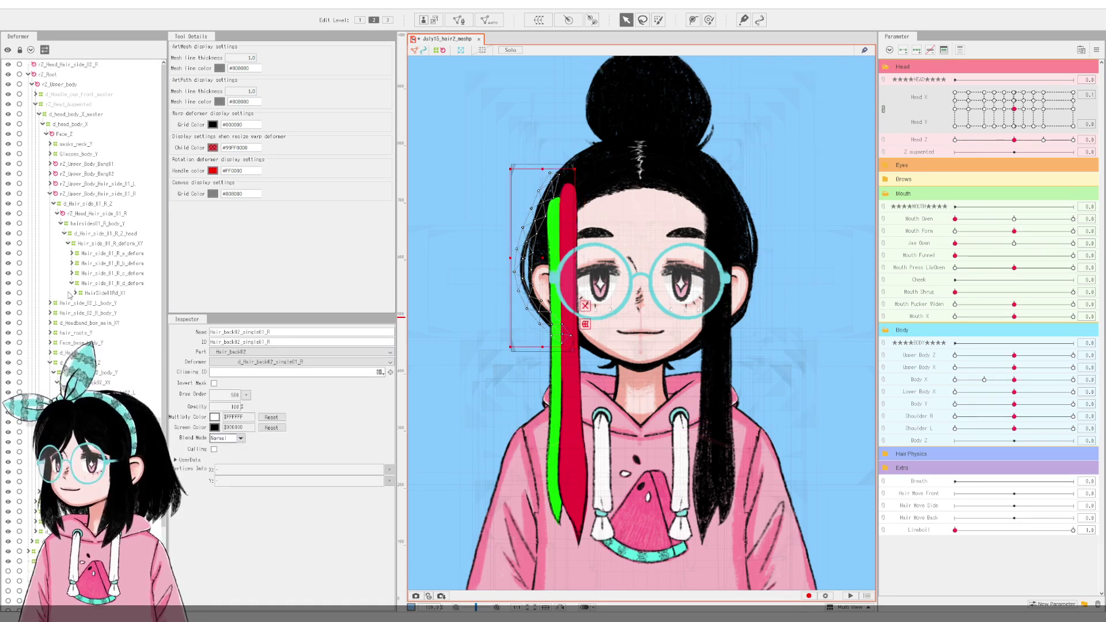
left_click(90, 213)
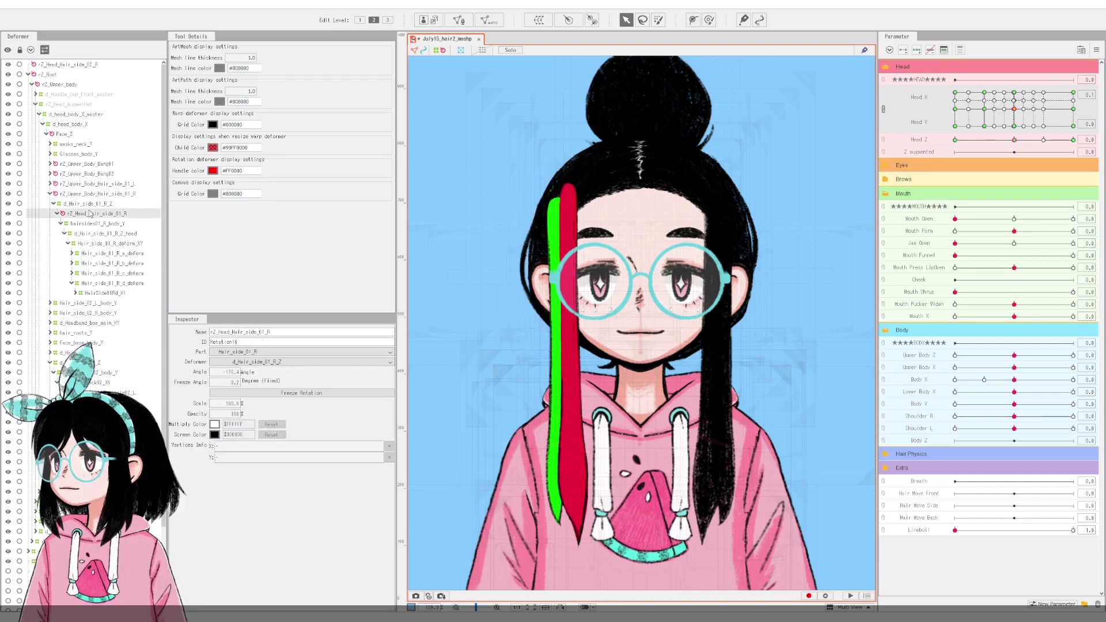
left_click(92, 203)
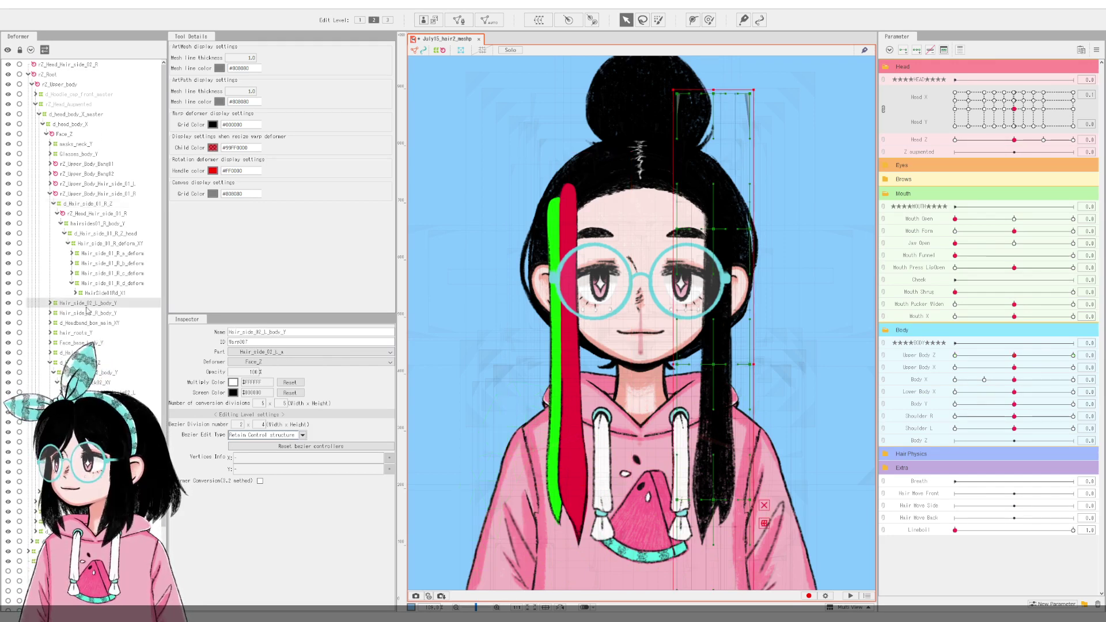
Step: Parent the Hair_side_02_R_body_Y warp deformer under the rZ_Head_Hair_side_02_R rotation deformer
left_click(86, 320)
left_click(88, 314)
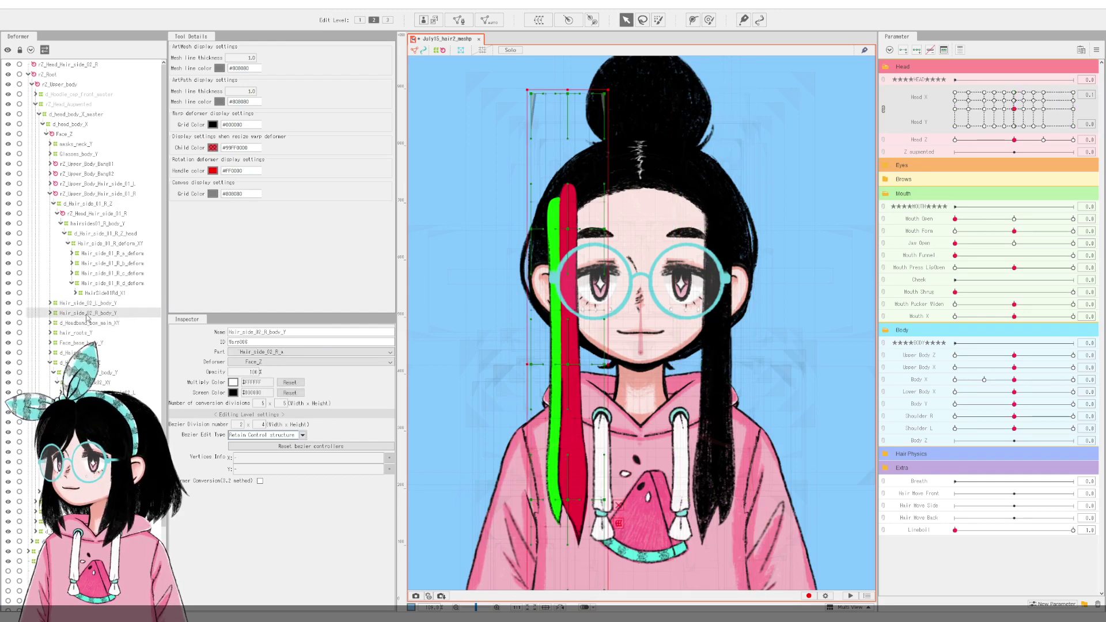
left_click_drag(88, 315, 74, 69)
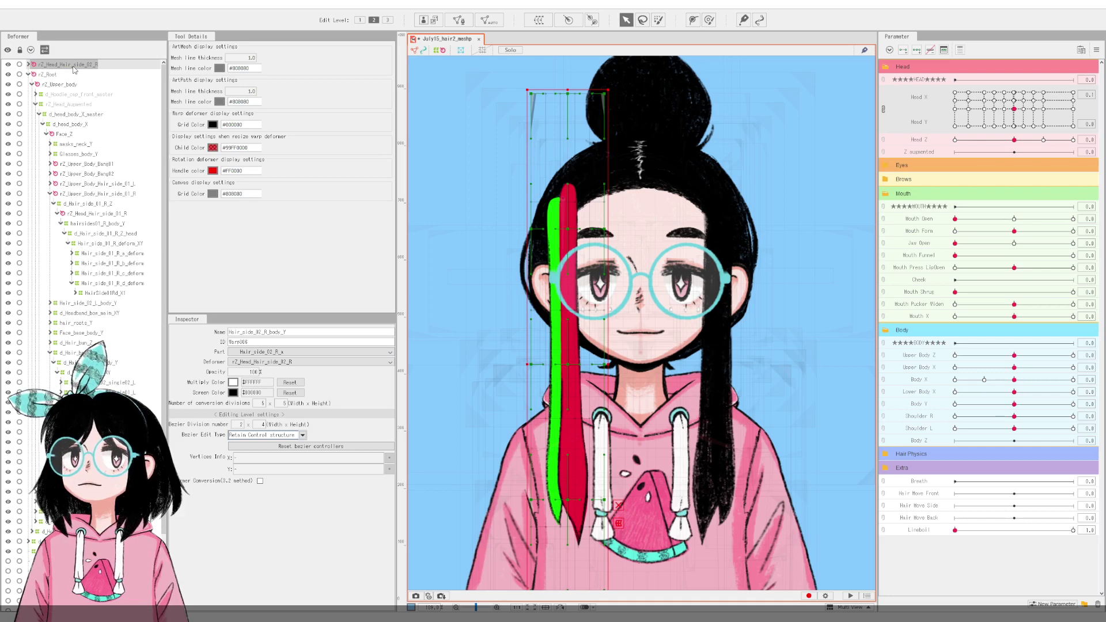
Step: Move rZ_Head_Hair_side_02_R with its child under Face_Z and collapse the rZ_Upper_Body_Hair_side_01_R and d_Hair_back02_Z branches
left_click(74, 66)
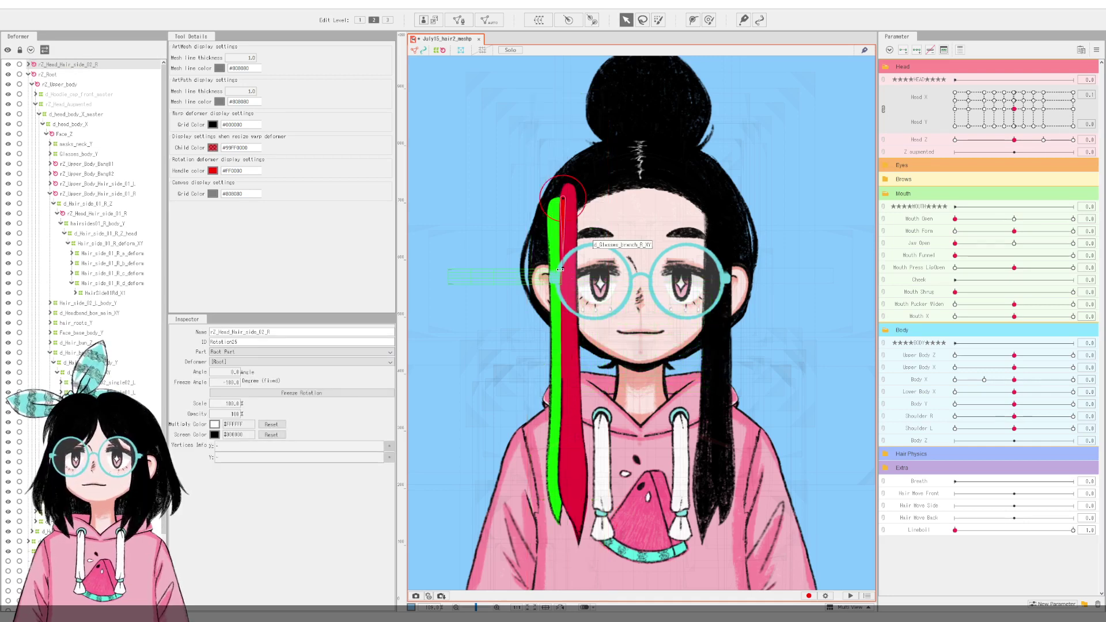
mouse_move(560, 269)
left_mouse_down()
mouse_move(544, 269)
mouse_move(559, 269)
left_mouse_up()
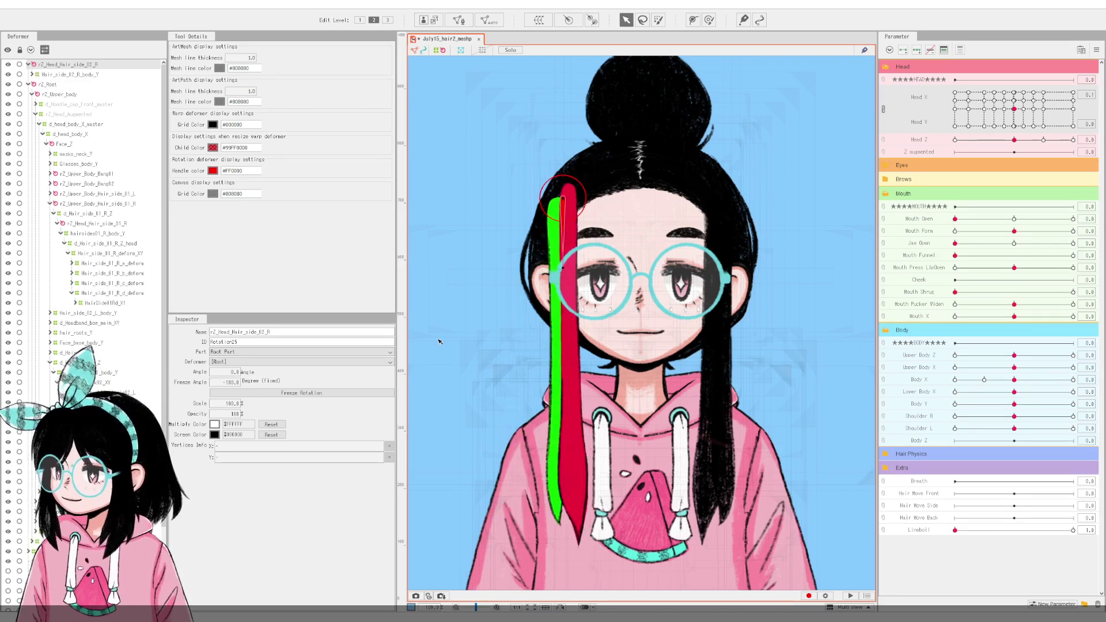
left_click_drag(65, 69, 68, 149)
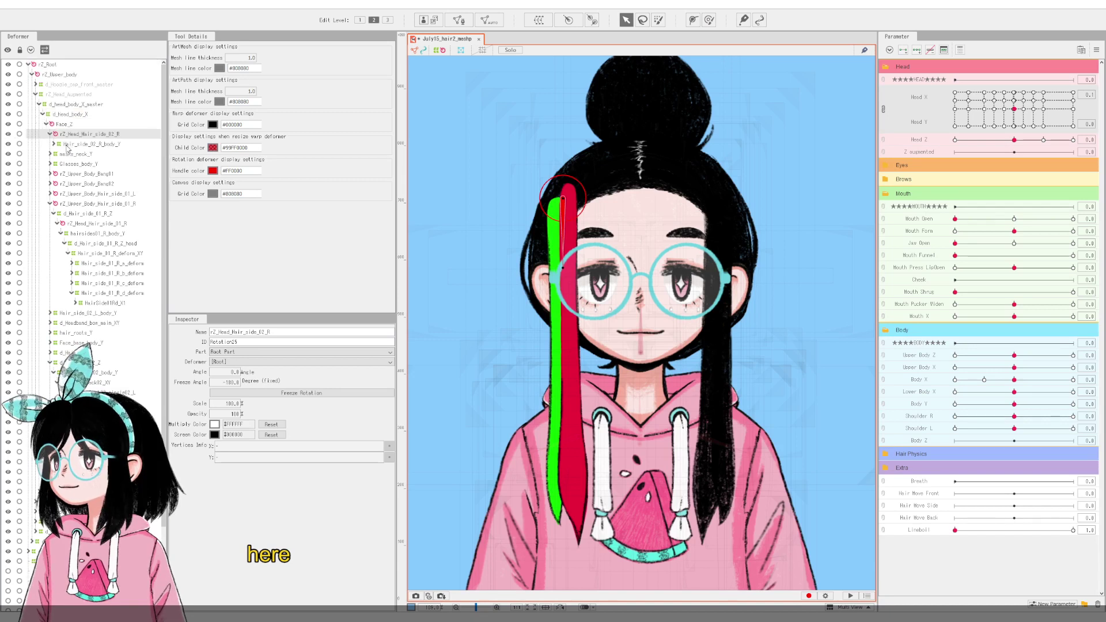
left_click(50, 204)
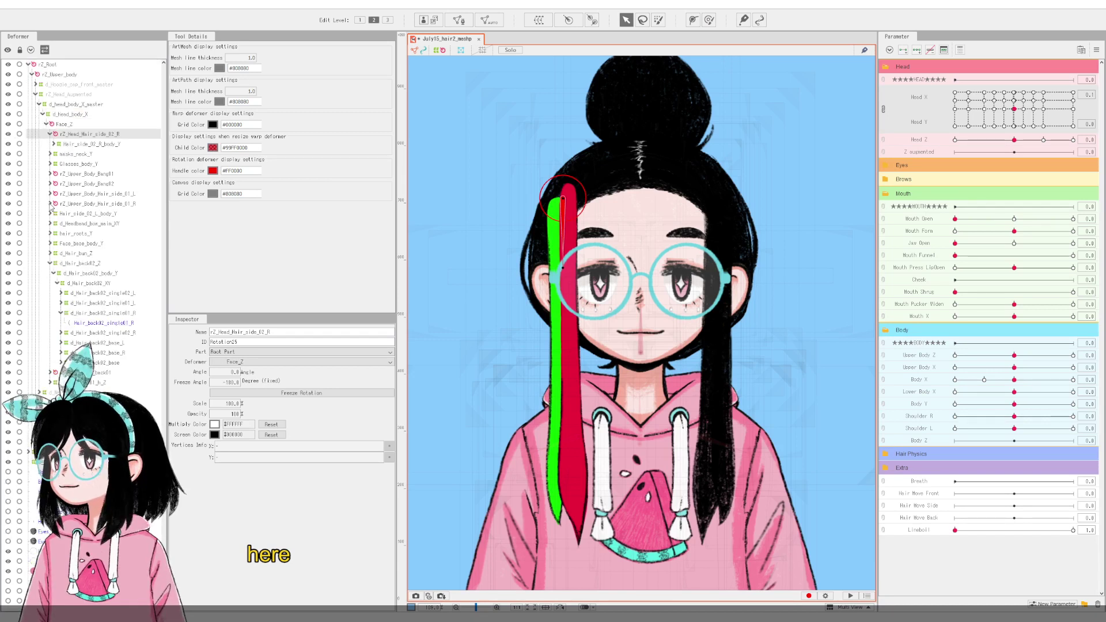
left_click(50, 263)
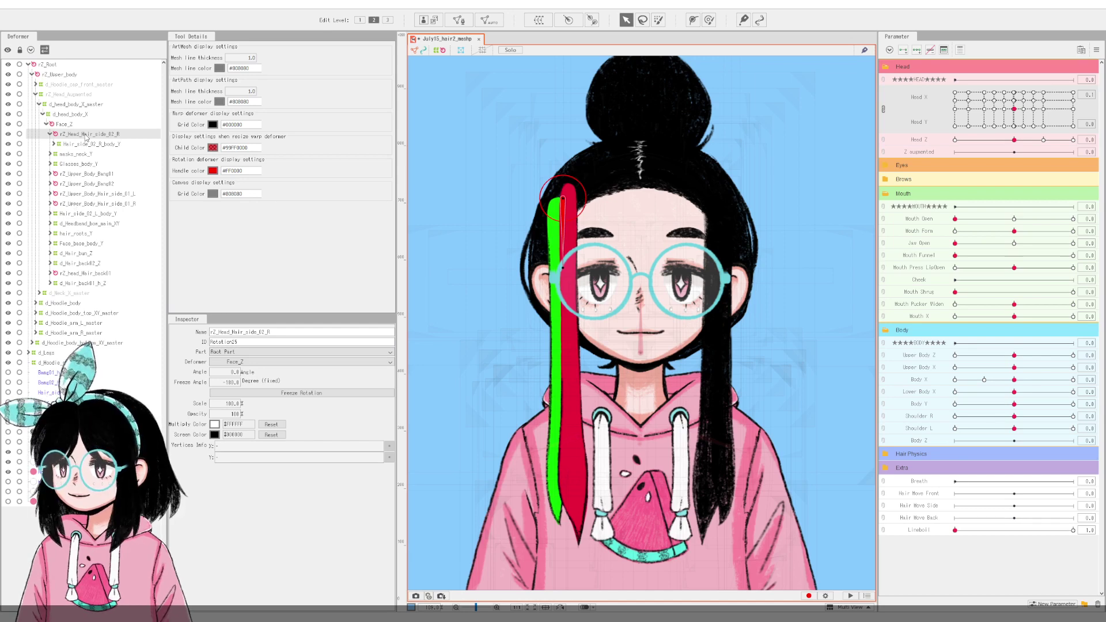
Step: Examine the deformer nesting under rZ_Upper_Body_Hair_side_01_L and rZ_Upper_Body_Hair_side_01_R, and try to reposition rZ_Head_Hair_side_02_R within the Face_Z list
left_click(52, 196)
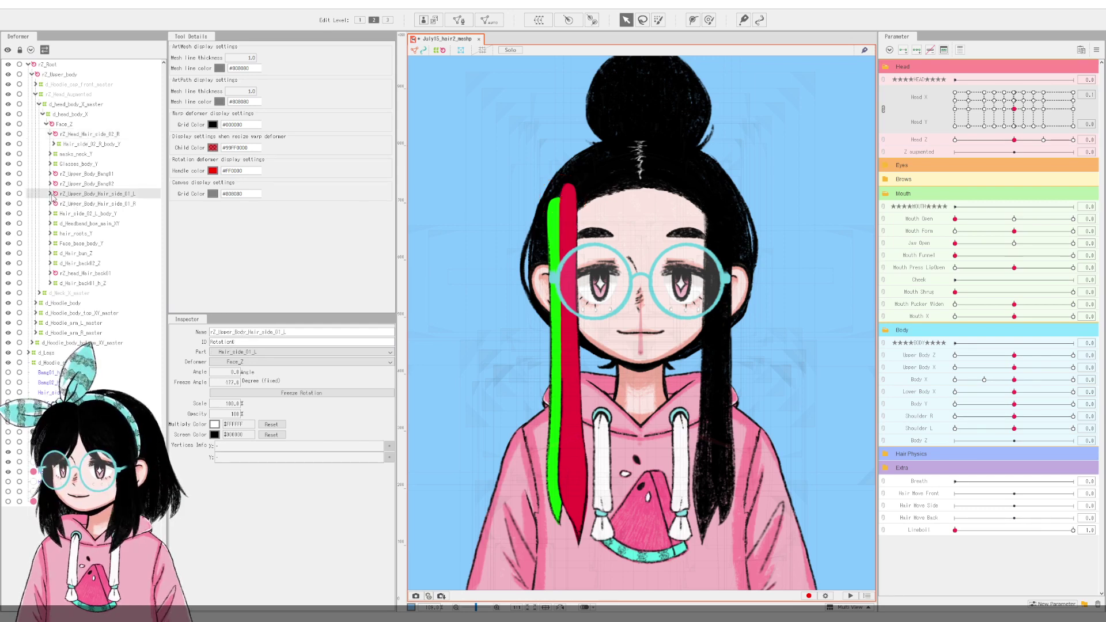
left_click(50, 194)
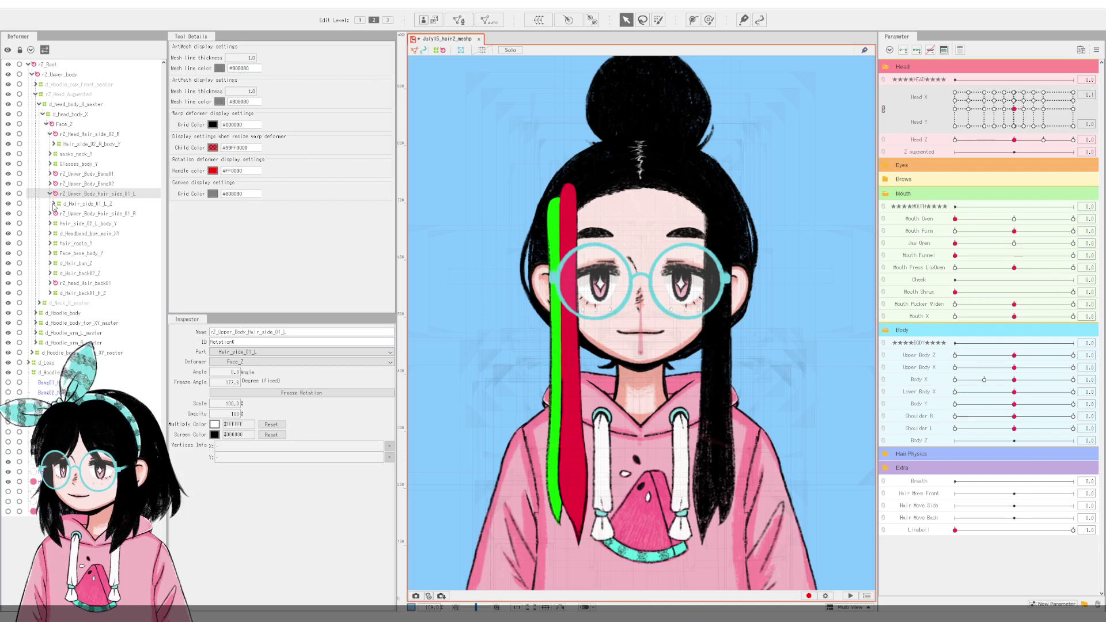
left_click(53, 204)
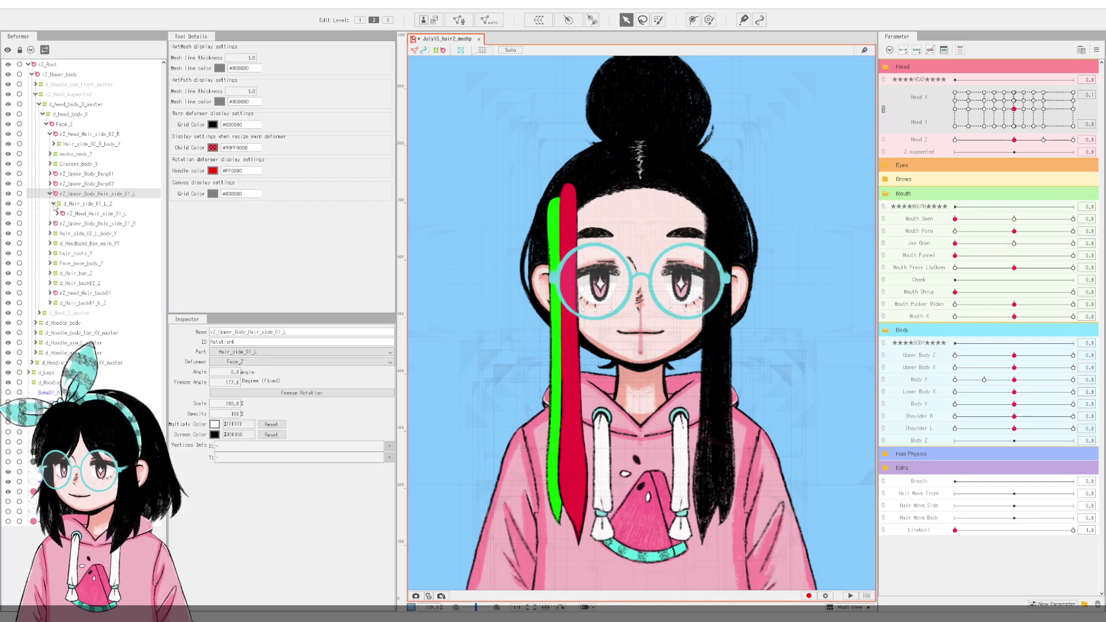
left_click(53, 204)
left_click(51, 194)
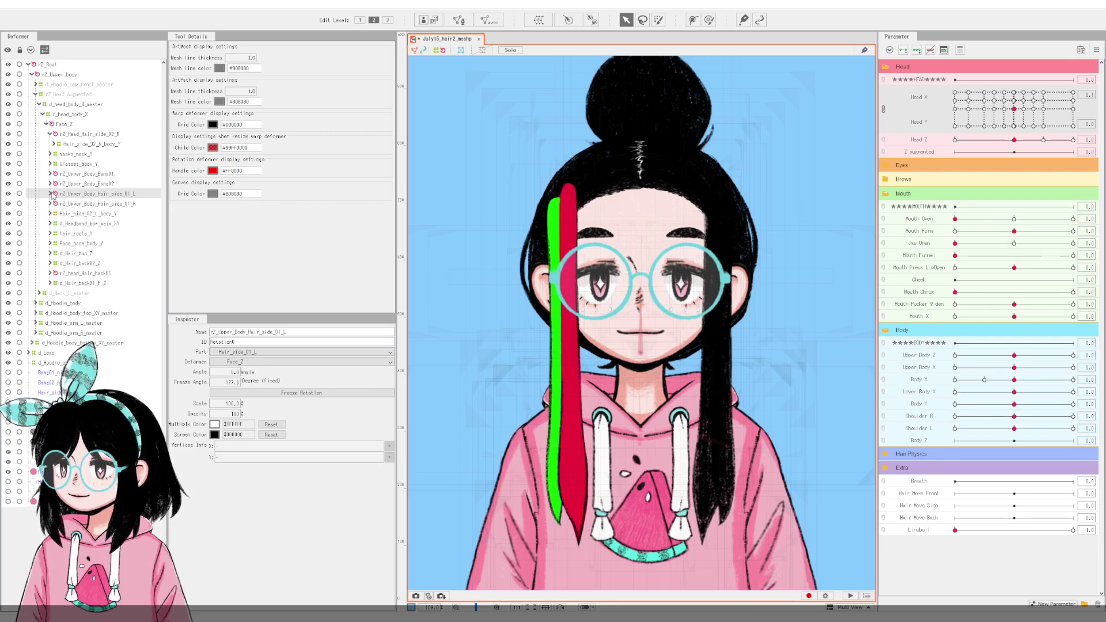
left_click(75, 135)
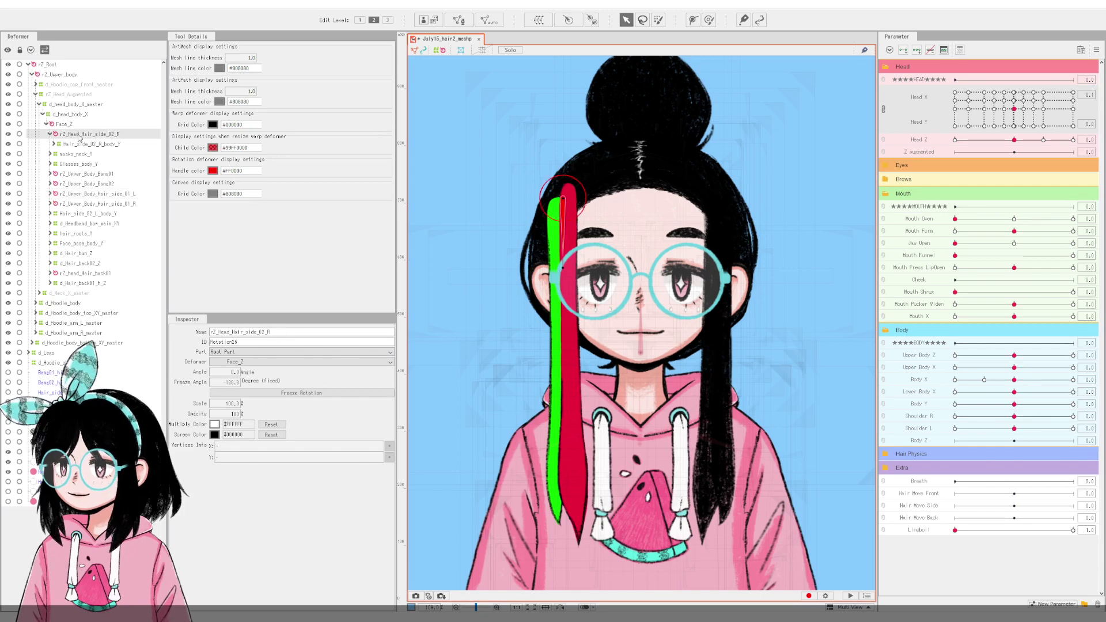
left_click_drag(80, 137, 85, 213)
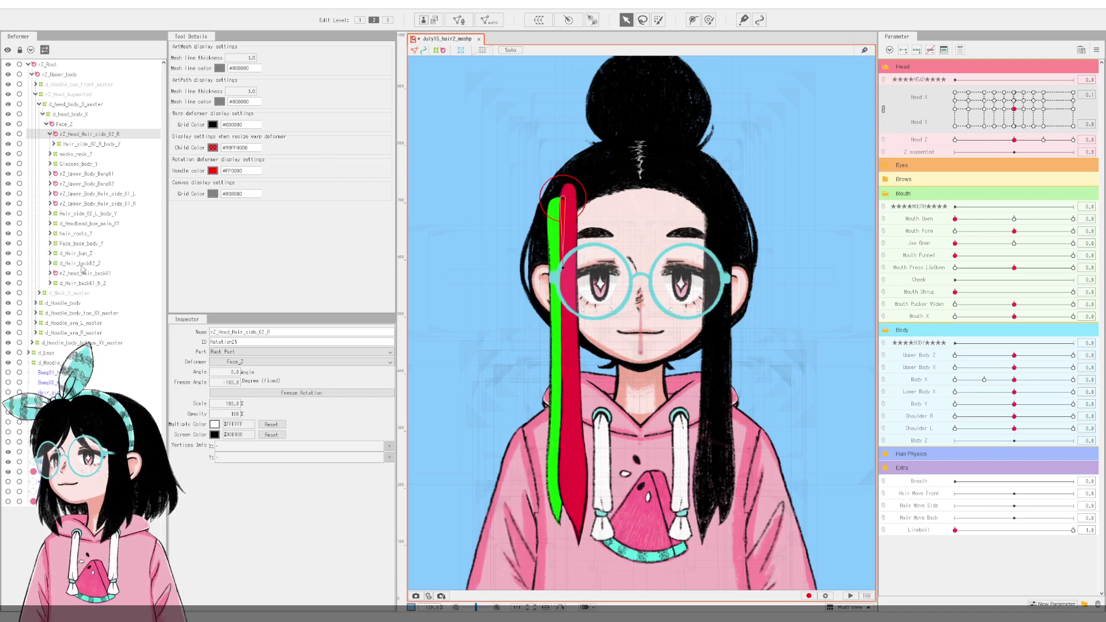
left_click(55, 205)
left_click(50, 203)
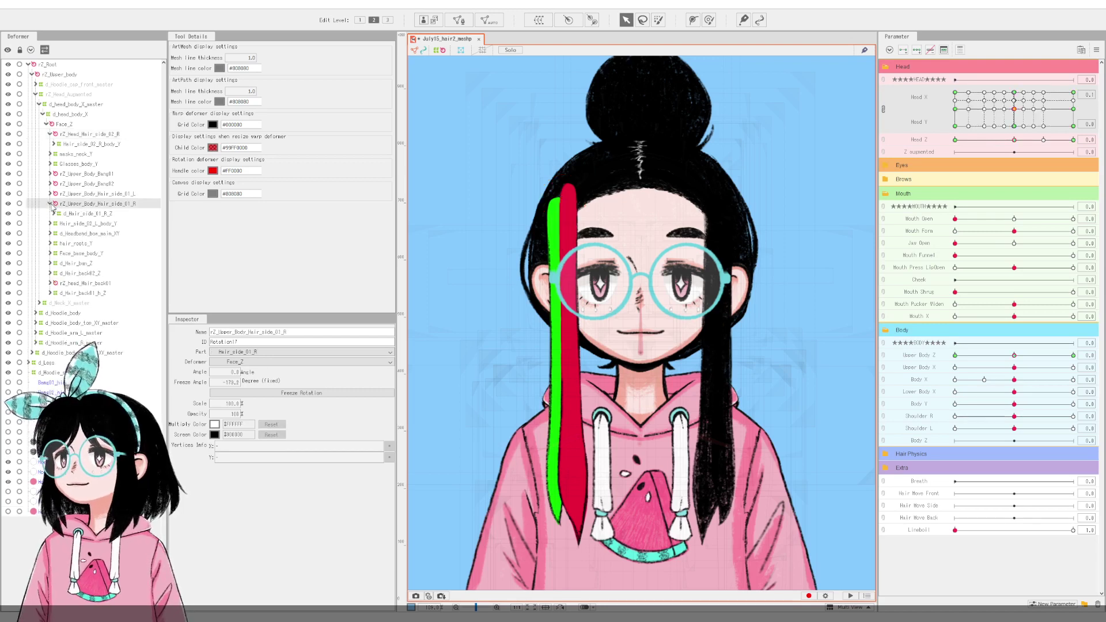
left_click(51, 203)
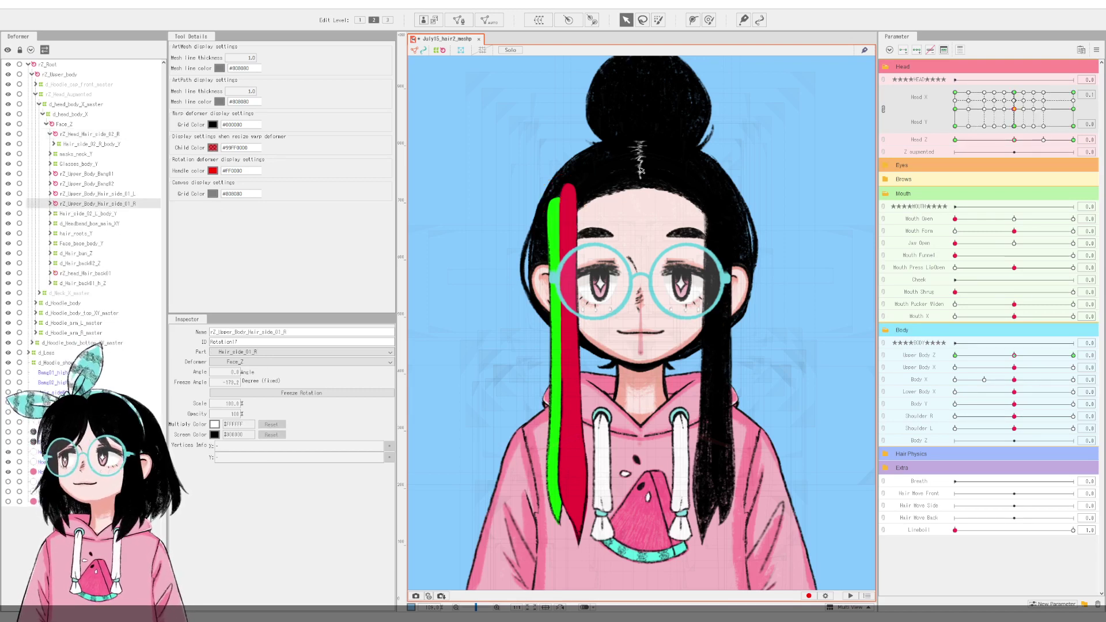
Step: Select rZ_Head_Hair_side_02_R, add keys at the minimum, neutral and maximum of Head Z, and reset Head X to 0
left_click(93, 137)
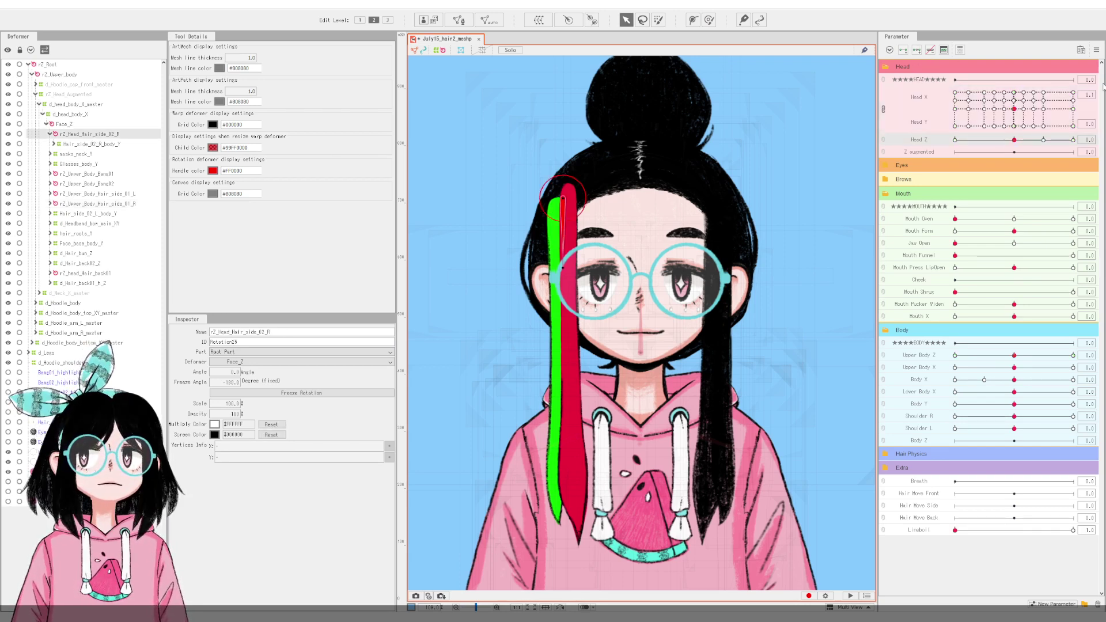
left_click(1087, 95)
type("0")
key("Return")
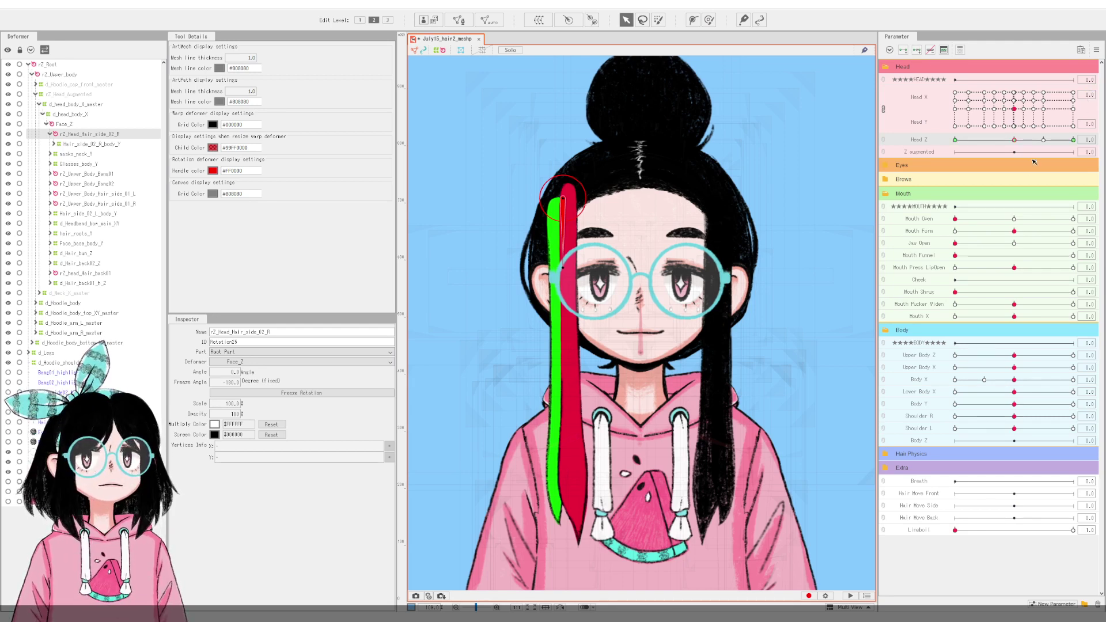
Step: With Head Z at its maximum, rotate rZ_Head_Hair_side_02_R so the strands swing slightly toward the body, and preview Head Z down to its minimum
left_click_drag(1016, 141, 1073, 140)
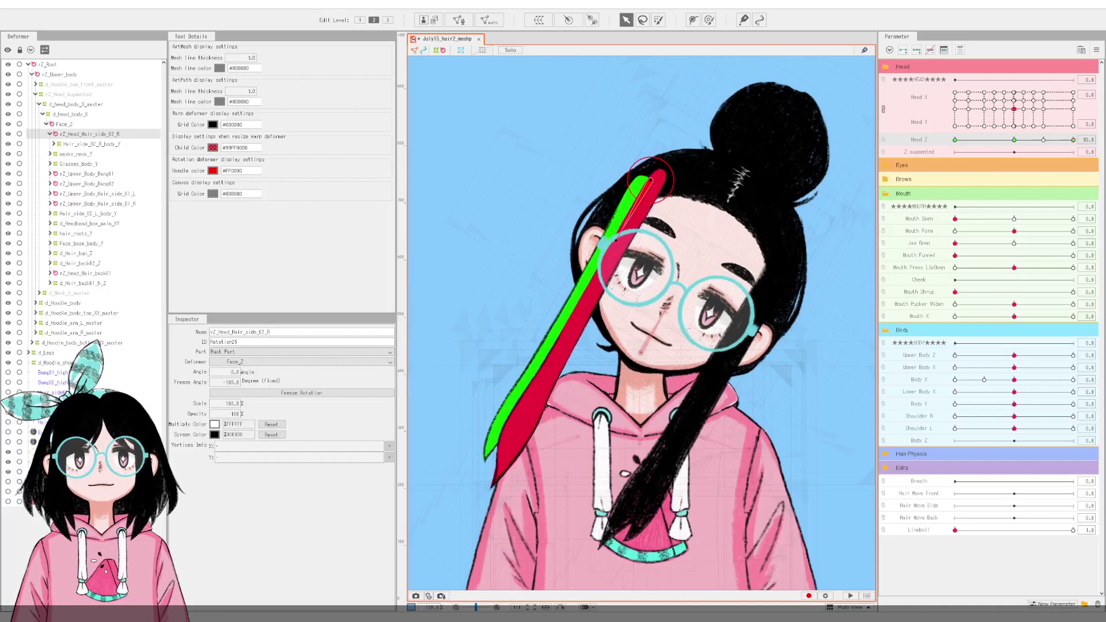
left_click_drag(637, 227, 615, 243)
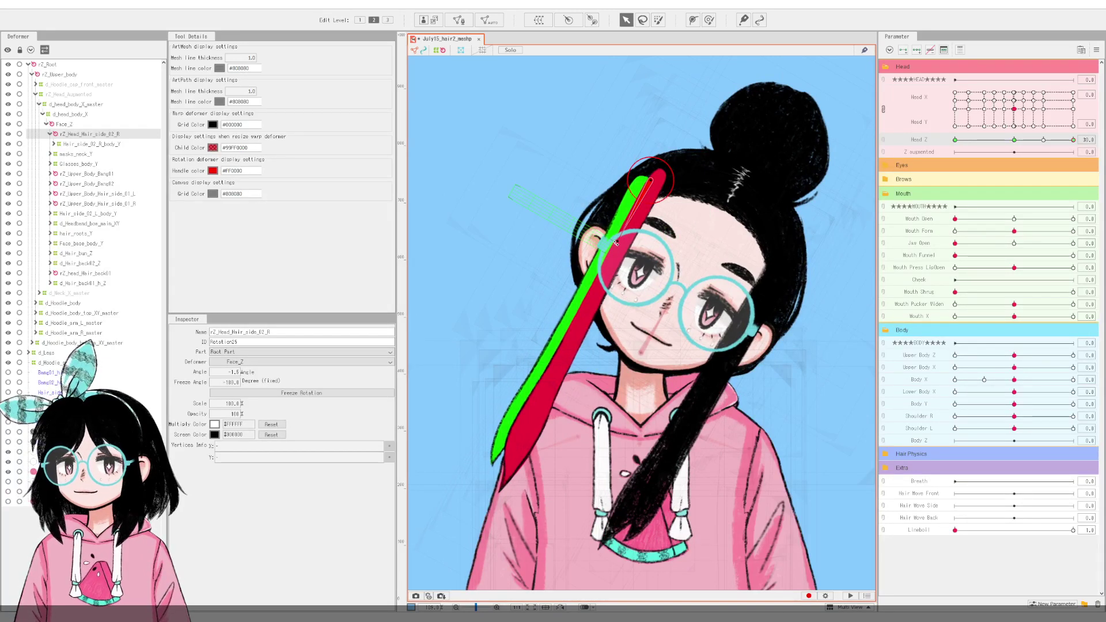
left_click(1015, 140)
left_click(1071, 139)
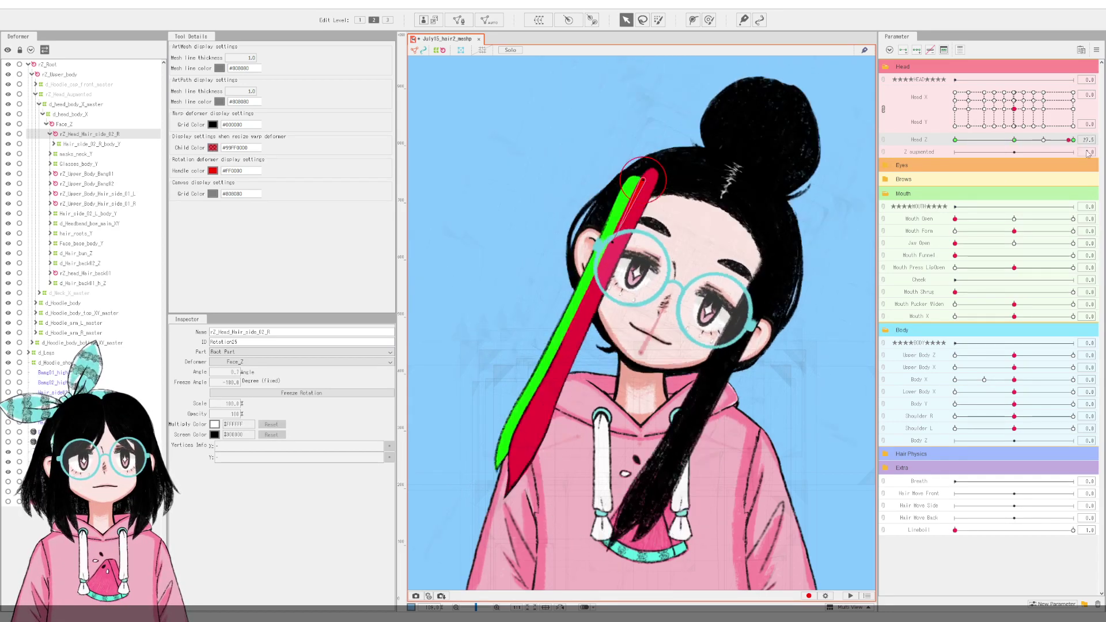
left_click(955, 140)
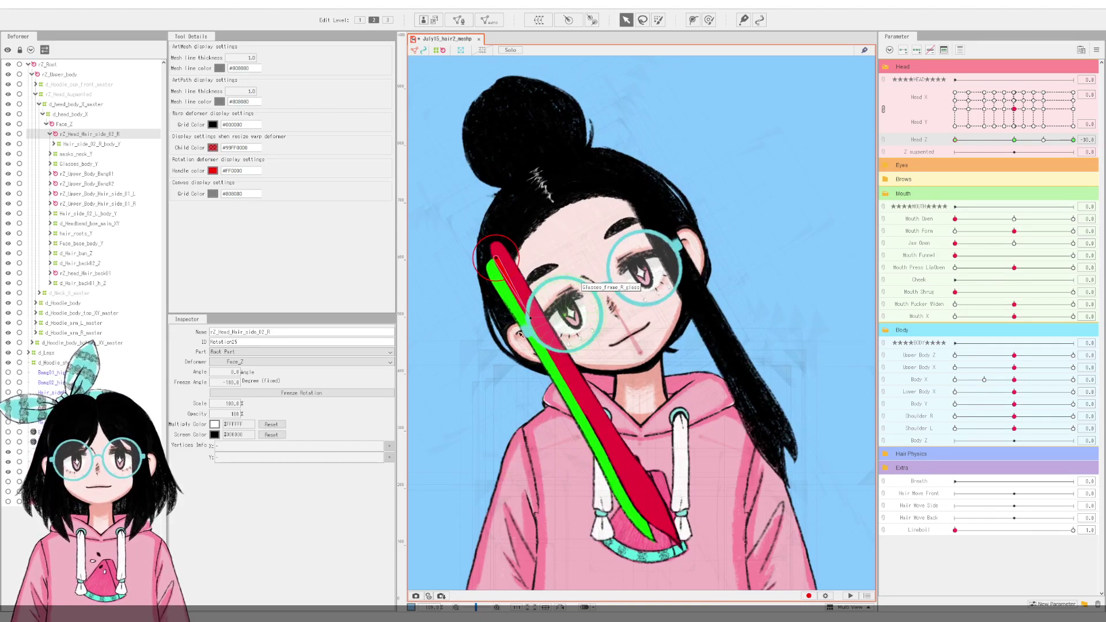
Step: With Head Z at its minimum, rotate rZ_Head_Hair_side_02_R until the strands hang vertically, and preview the head movement
left_click_drag(531, 320, 494, 347)
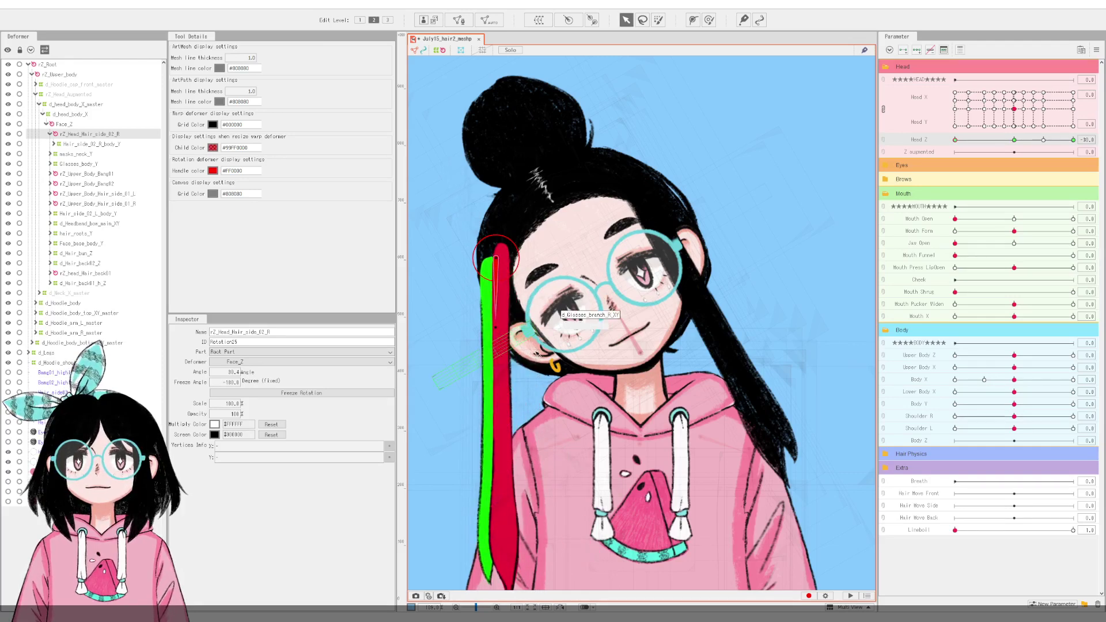
scroll(526, 376, "down", 3)
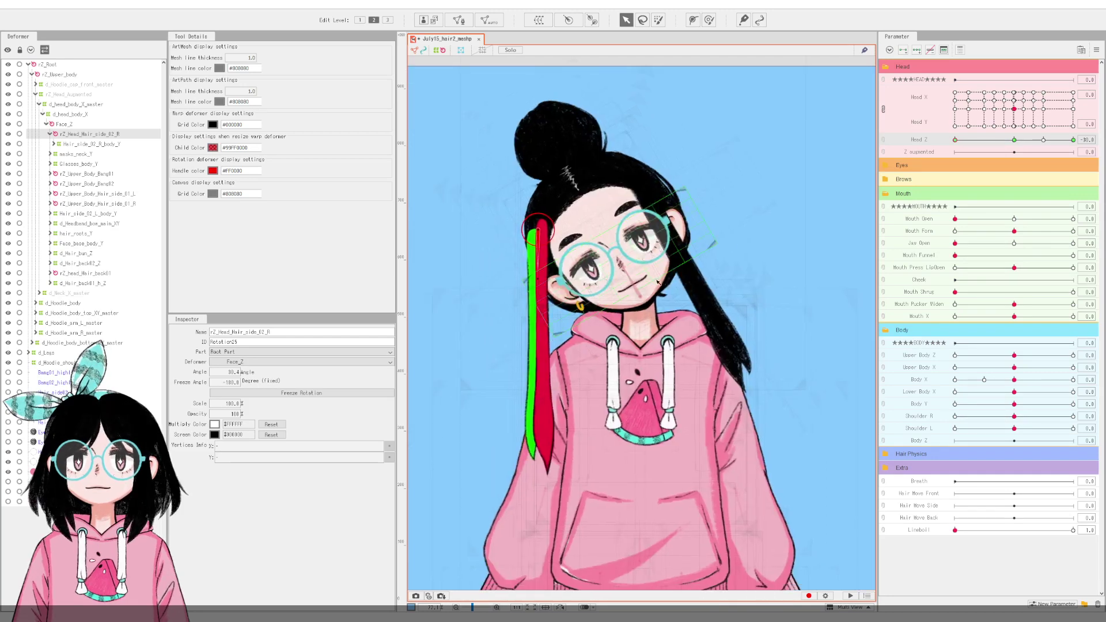
left_click_drag(960, 145, 1090, 165)
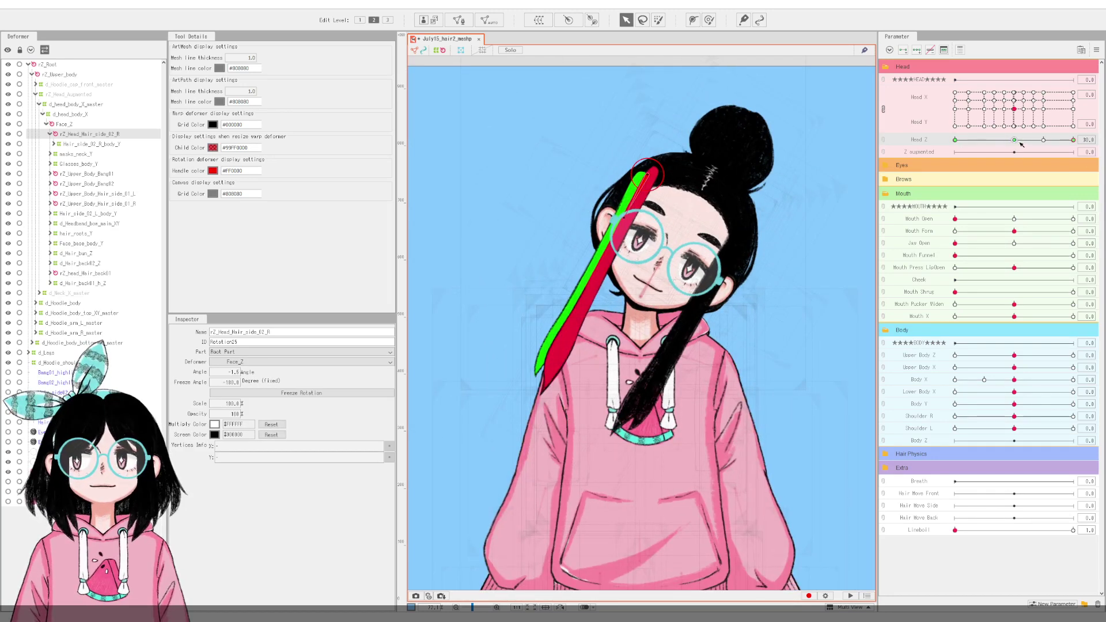
left_click(988, 140)
left_click_drag(969, 159, 922, 171)
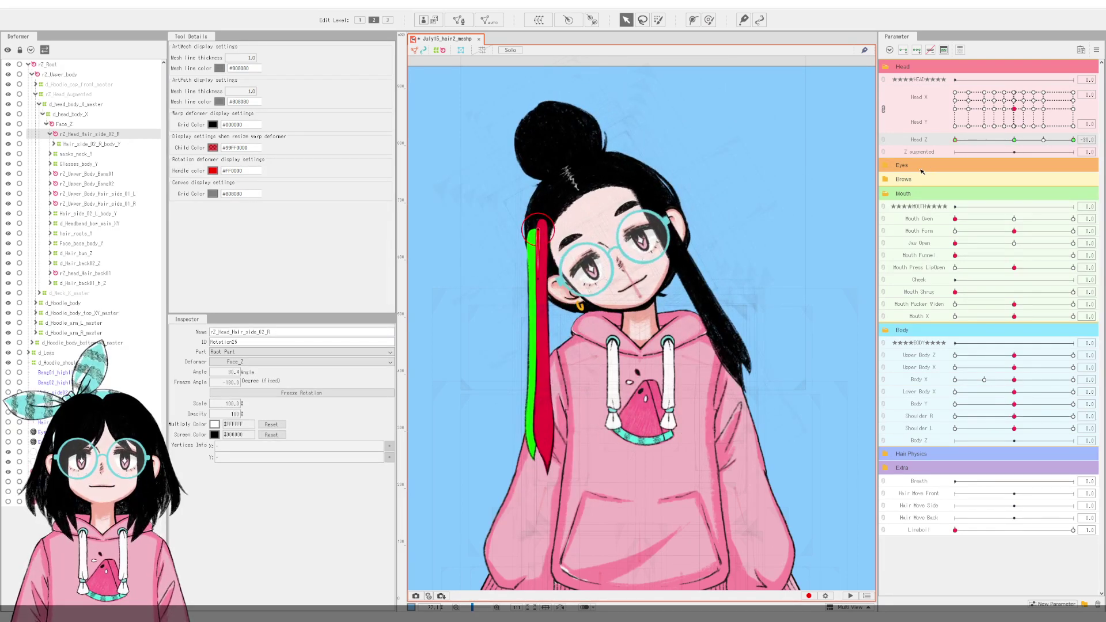
left_click(965, 140)
left_click_drag(984, 145, 952, 143)
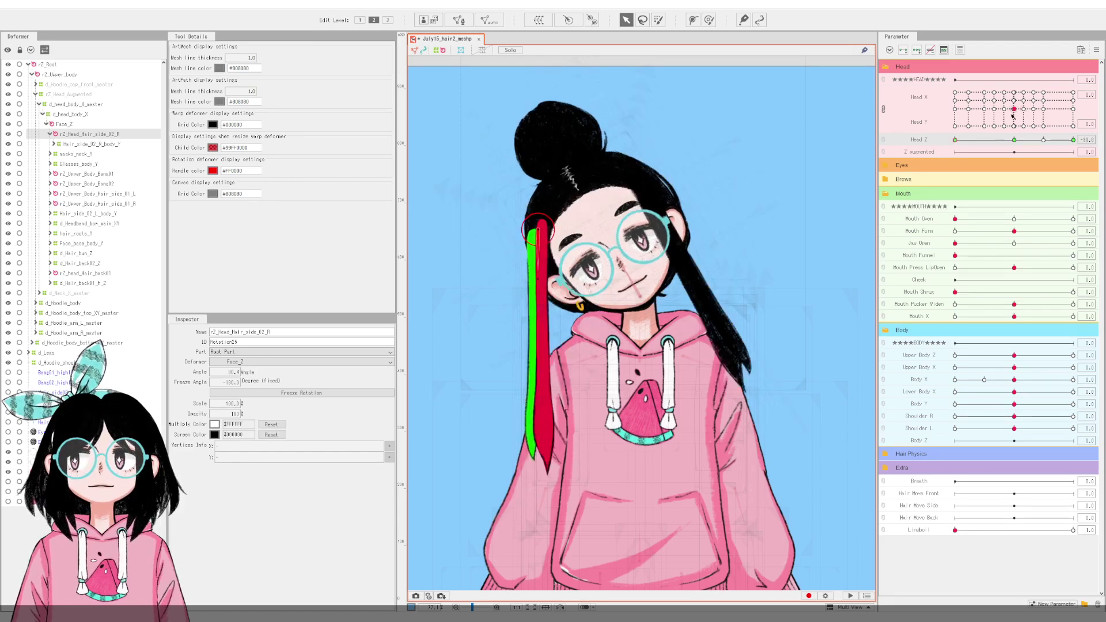
left_click_drag(1014, 109, 952, 136)
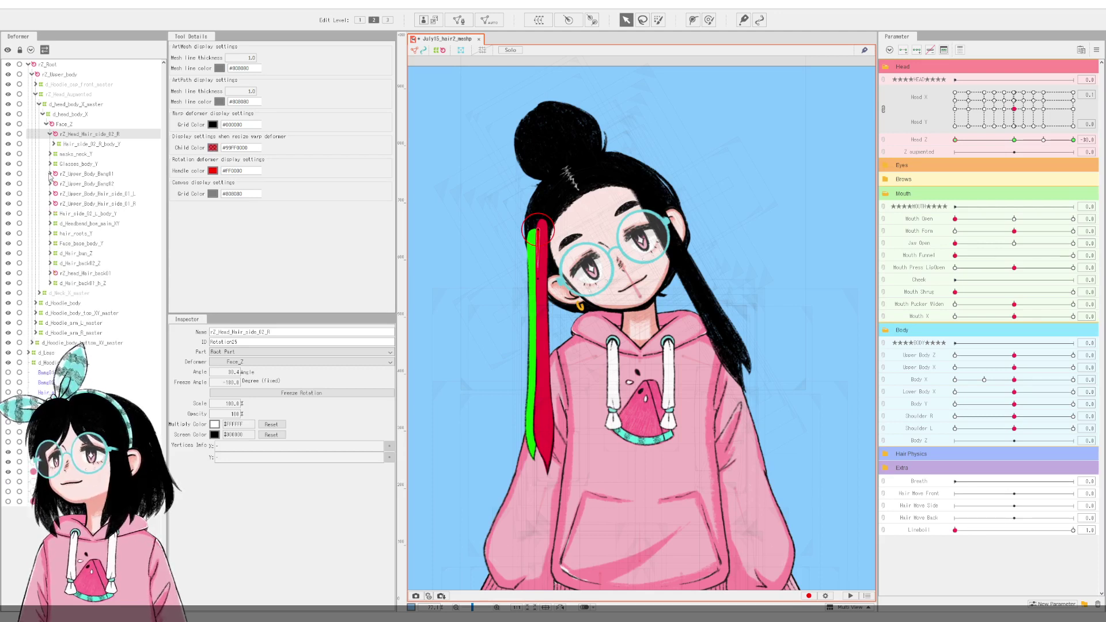
Step: Expand the rZ_Upper_Body_Hair_side_01_L branch, select rZ_Head_Hair_side_01_L and show its strands in place of the second left side strands
left_click(51, 194)
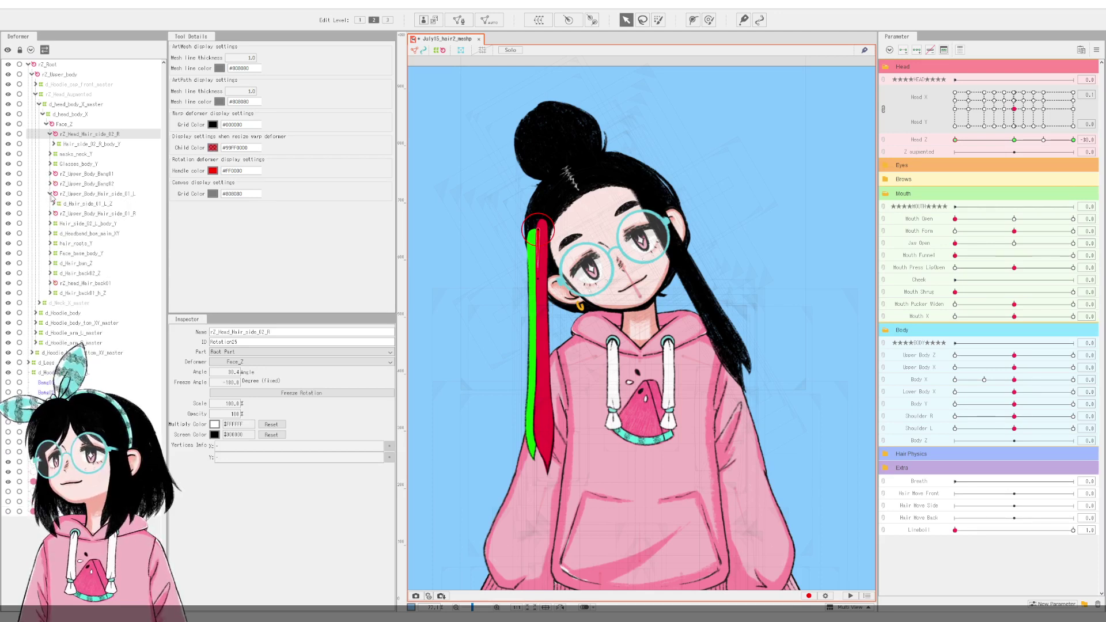
left_click(75, 204)
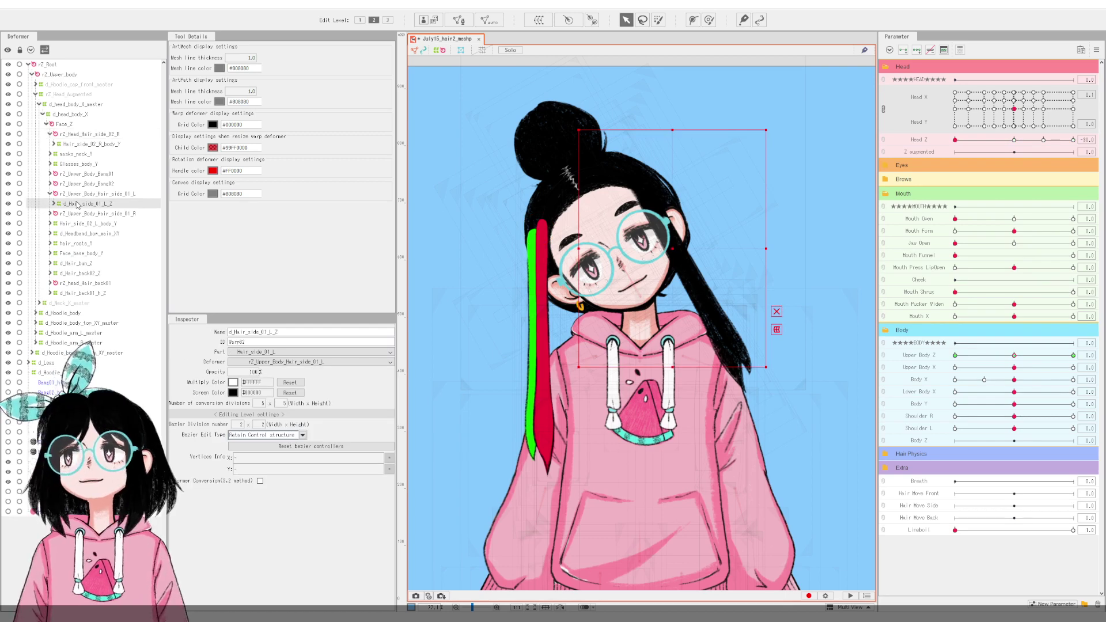
left_click(53, 204)
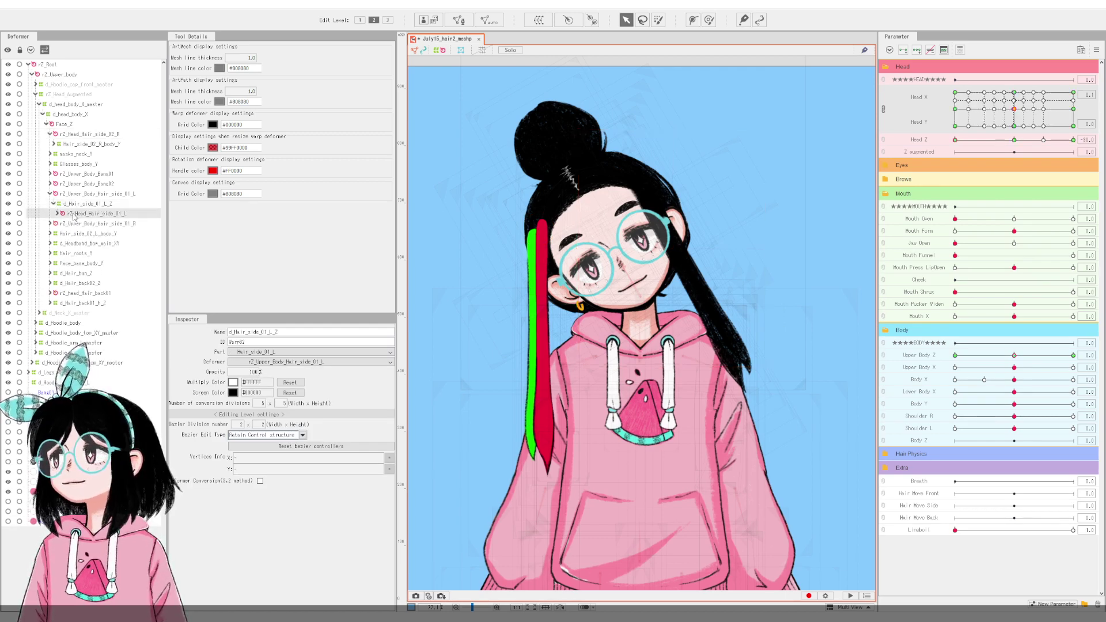
left_click(80, 214)
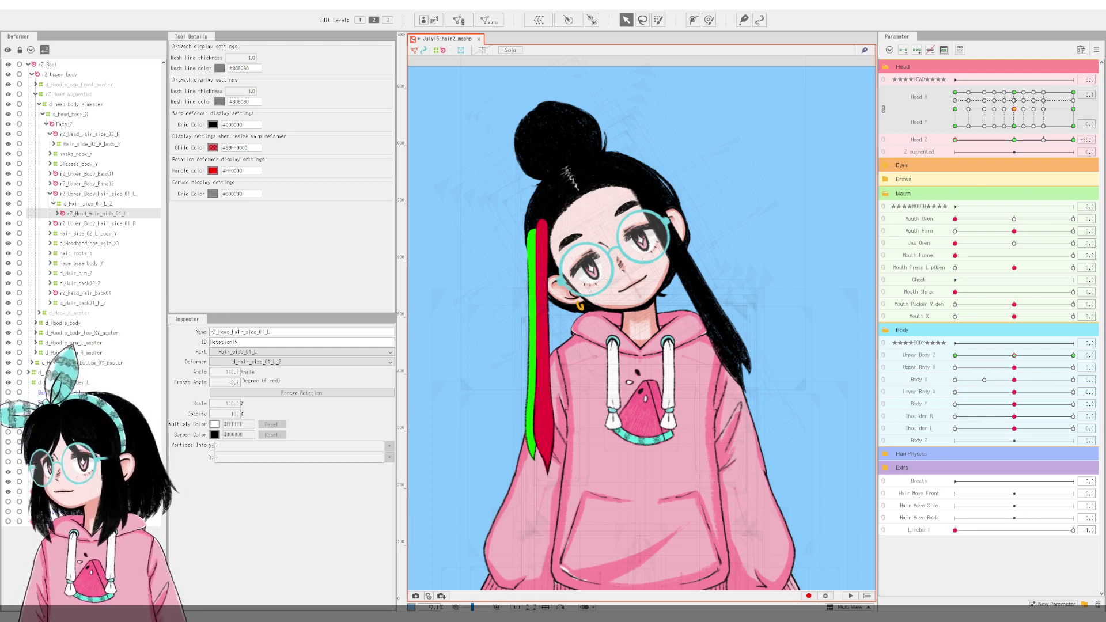
key("Right")
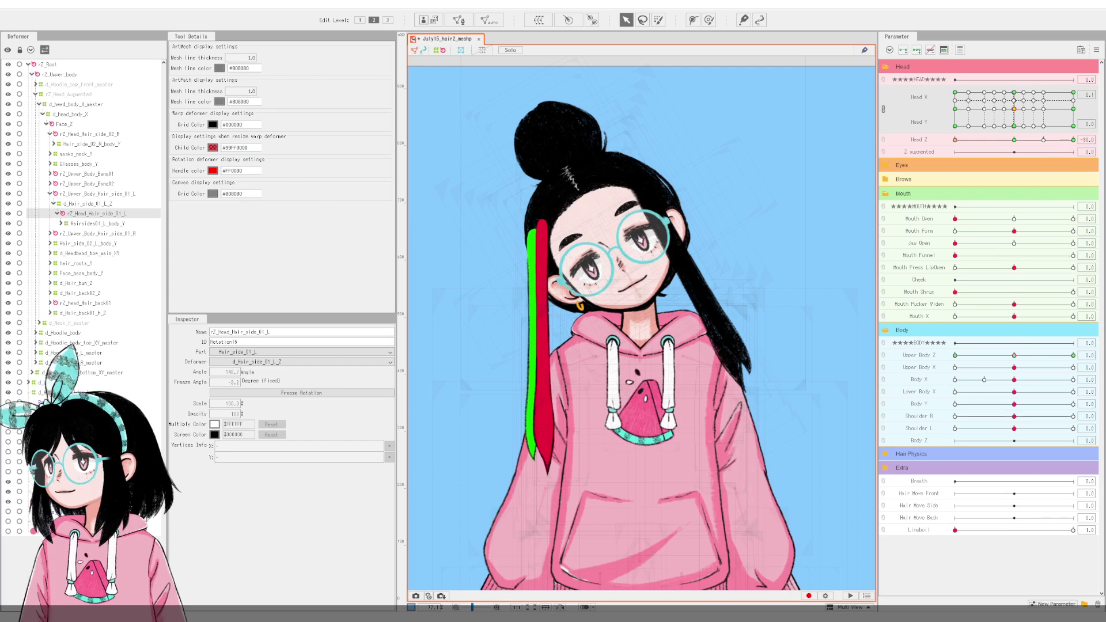
key("ctrl+z")
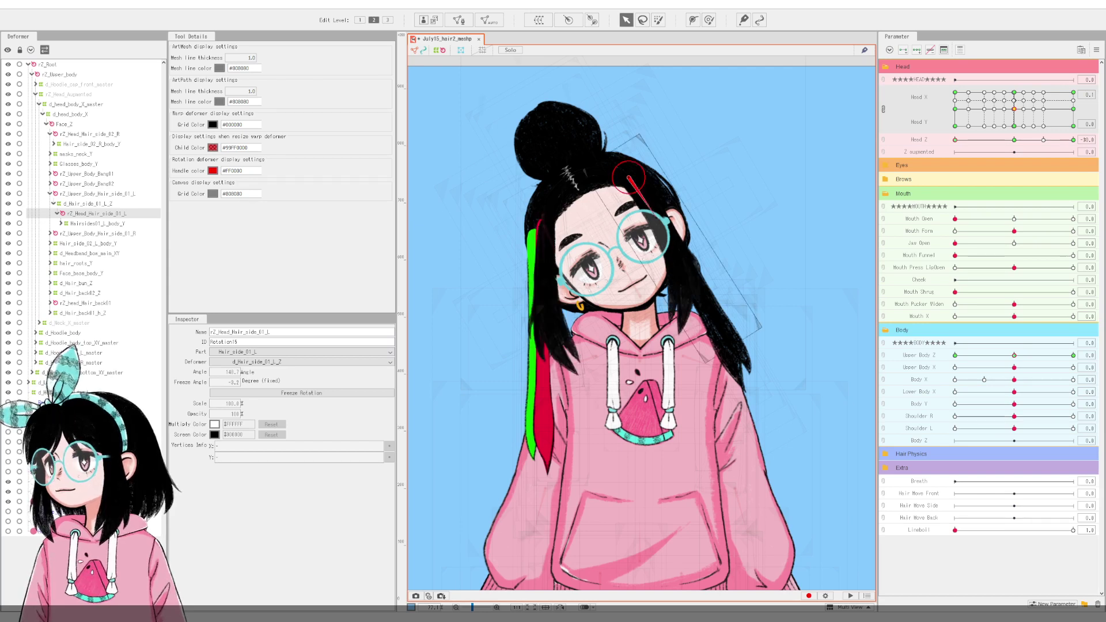
key("ctrl+z")
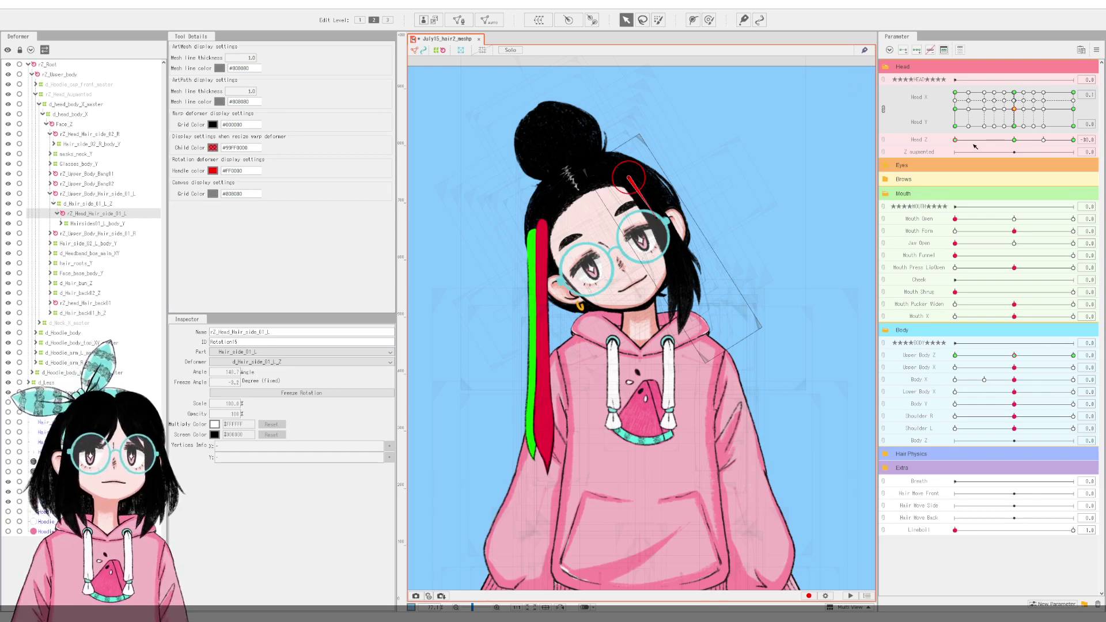
Step: Set Head X to 0 and check the behaviour of rZ_Head_Hair_side_01_L with Head Z at neutral and at its minimum
left_click_drag(956, 141, 906, 185)
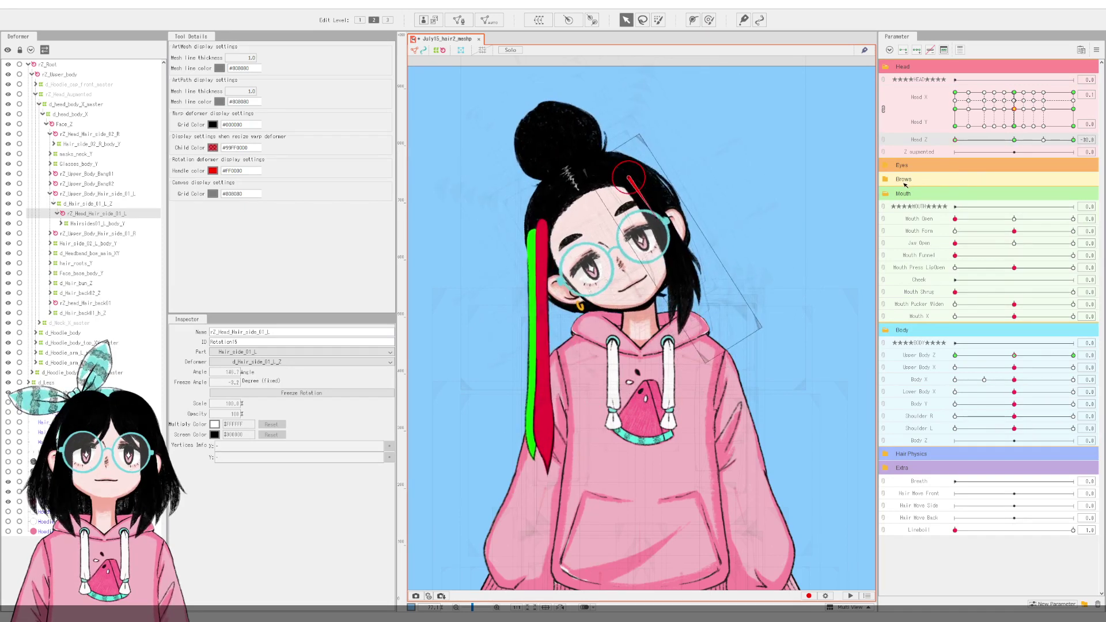
left_click(1013, 126)
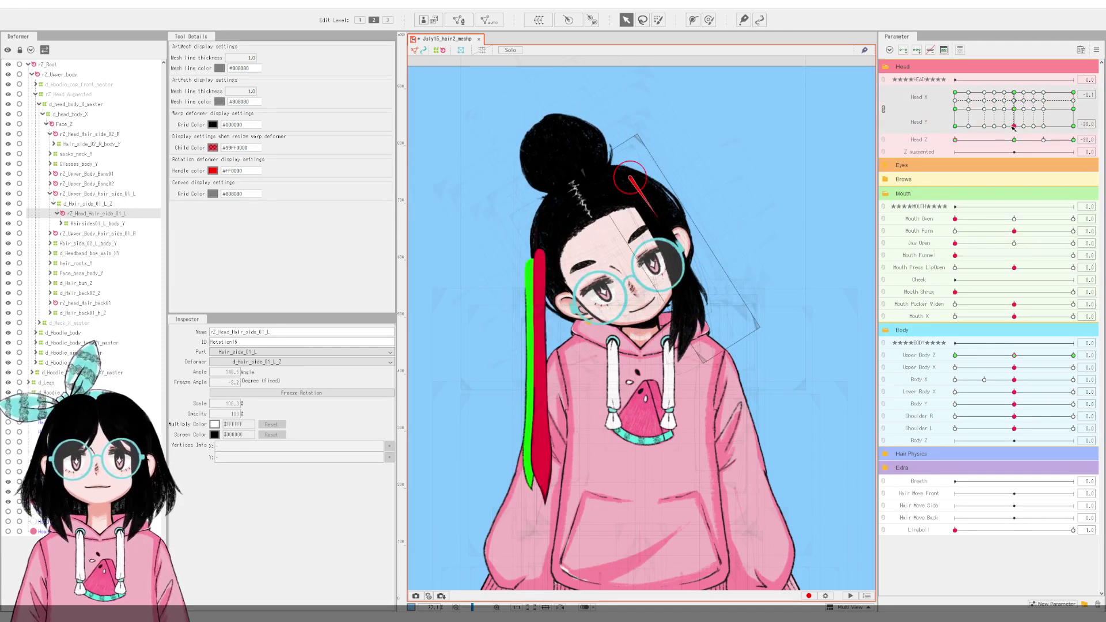
left_click(1013, 109)
left_click(1083, 95)
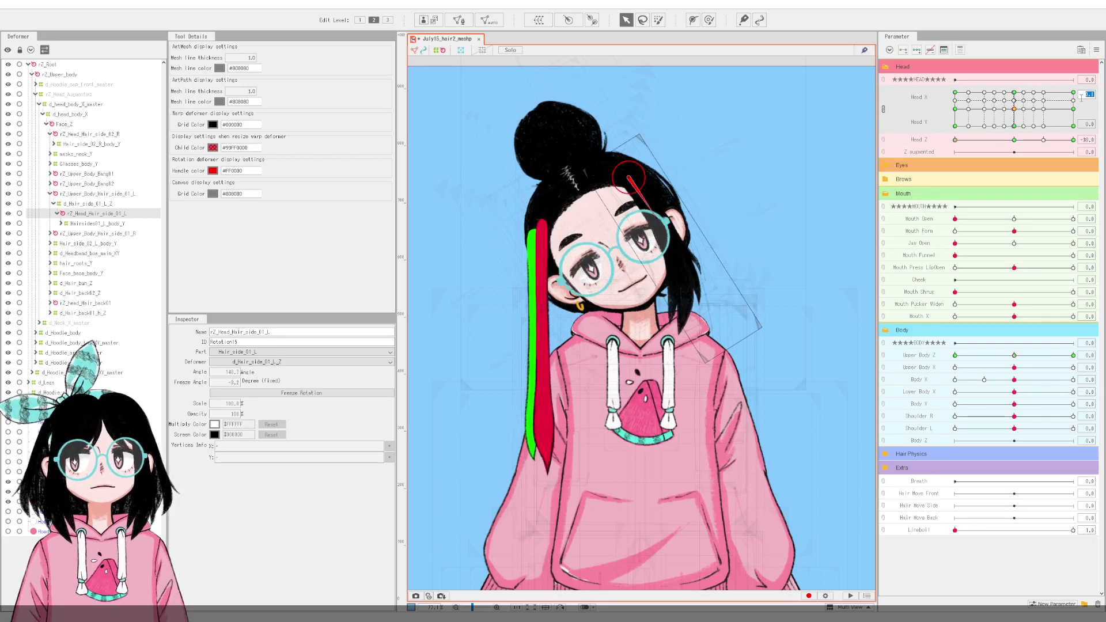
type("0")
key("Return")
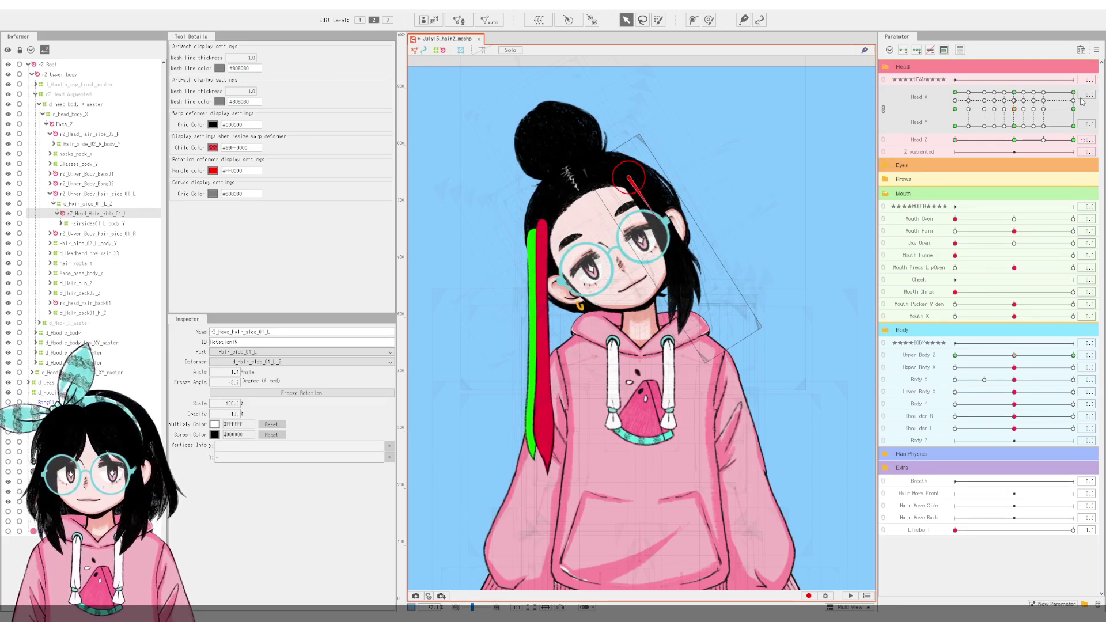
left_click(1014, 140)
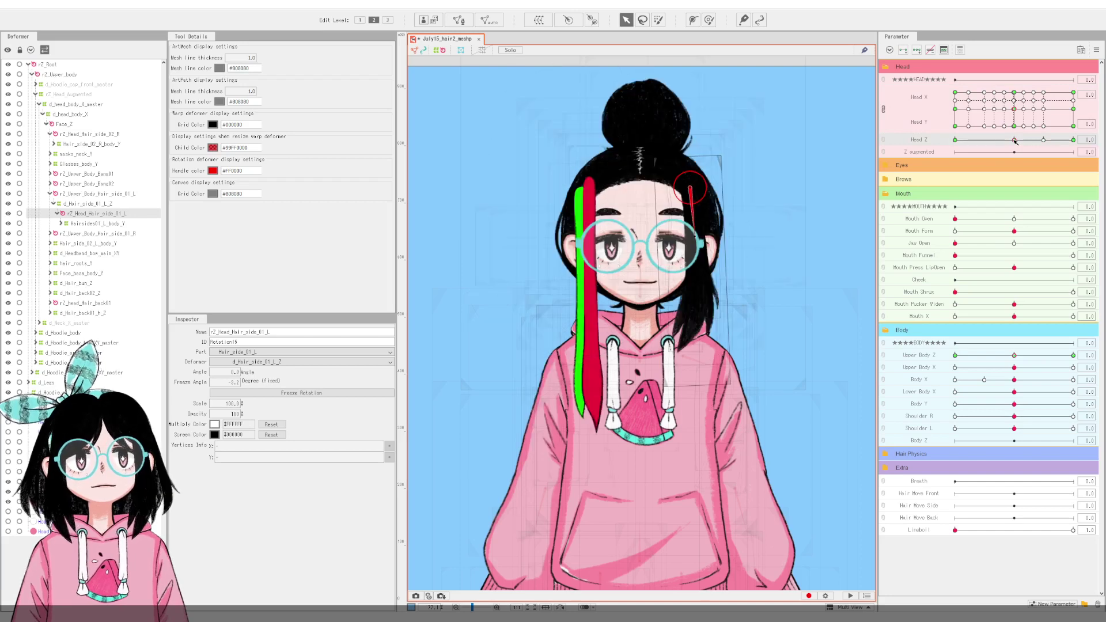
left_click(955, 140)
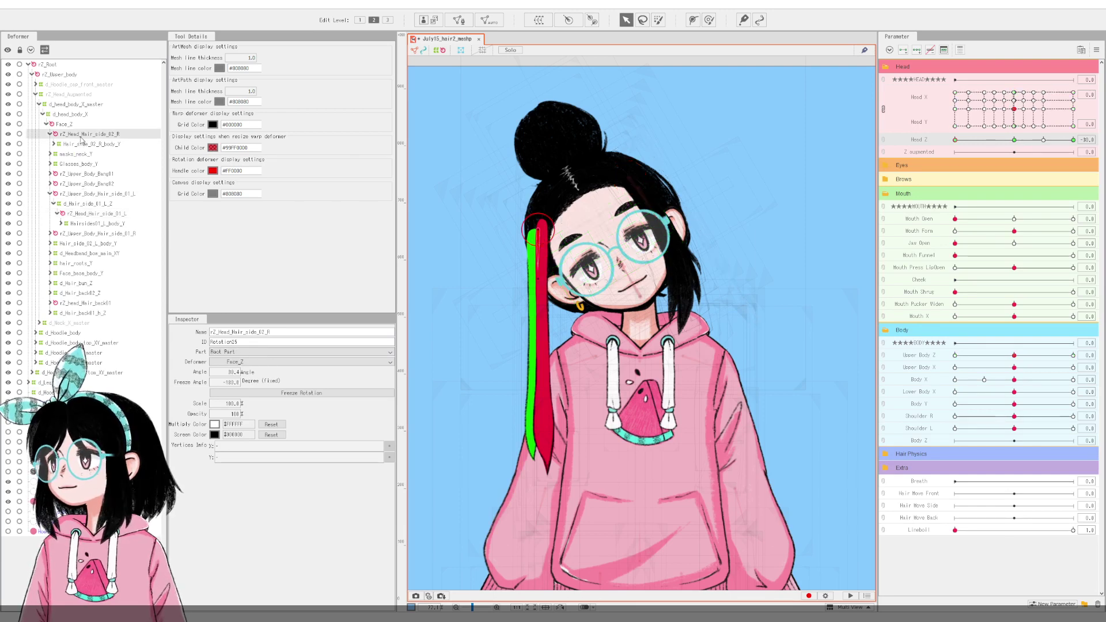
Step: Return Head Z to neutral and take Hair_side_02_R_body_Y out of rZ_Head_Hair_side_02_R, placing it directly under Face_Z
left_click(81, 136)
left_click_drag(1015, 143, 1013, 142)
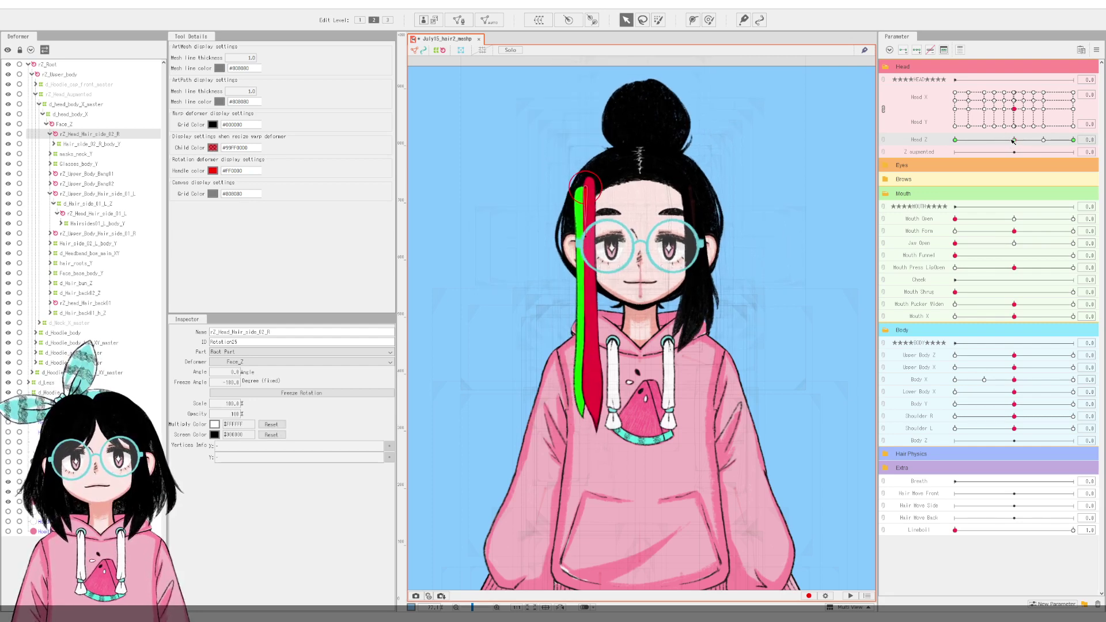
left_click(84, 144)
mouse_move(84, 142)
left_mouse_down()
mouse_move(72, 66)
mouse_move(79, 135)
left_mouse_up()
left_click(79, 133)
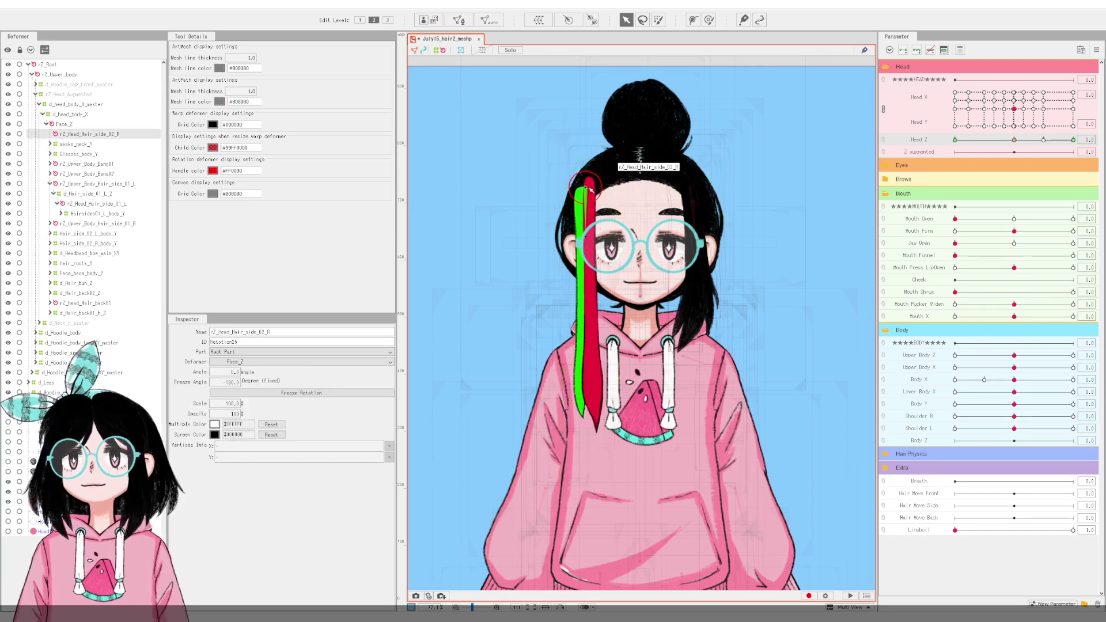
Step: Move the pivot of rZ_Head_Hair_side_02_R slightly down along the upper part of the right side strands
scroll(590, 189, "up", 2)
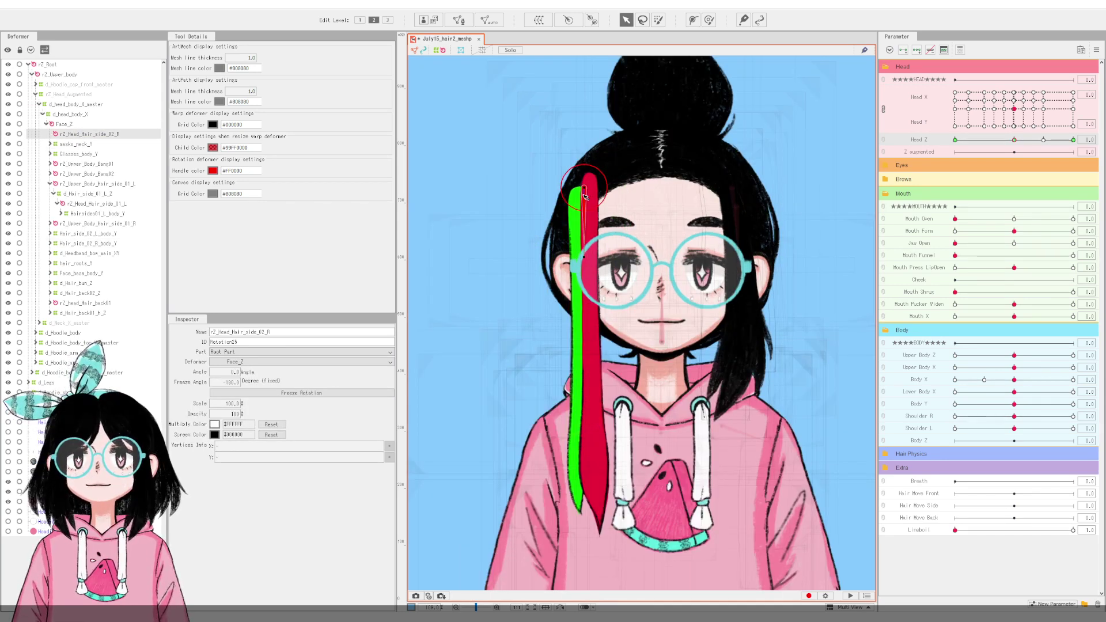
left_click(584, 195)
left_click(585, 190)
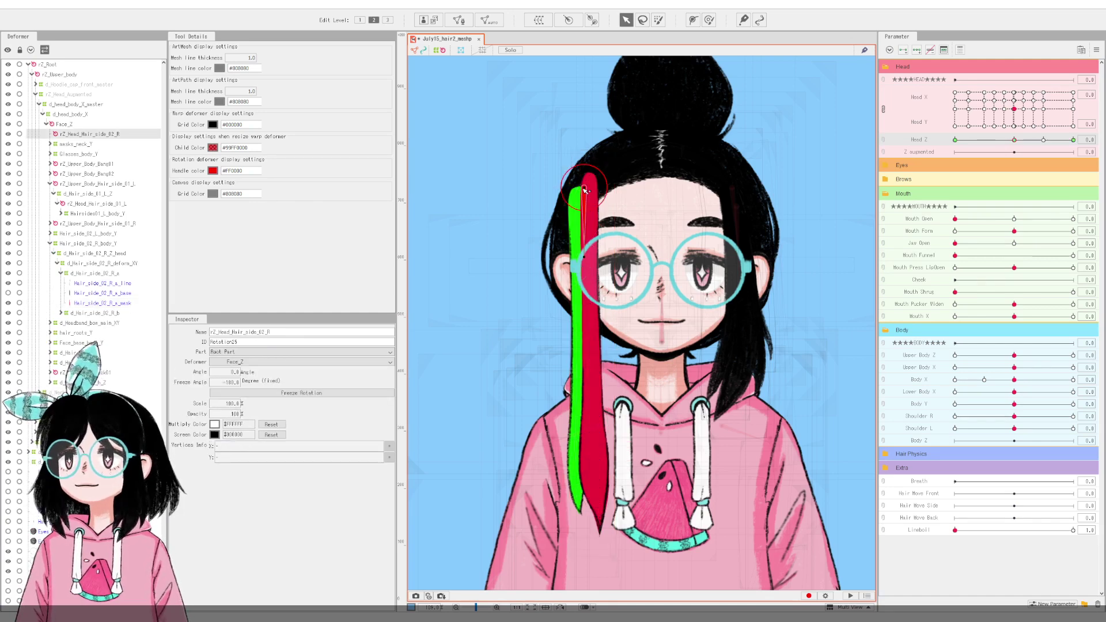
left_click(589, 191)
left_click_drag(591, 192, 588, 214)
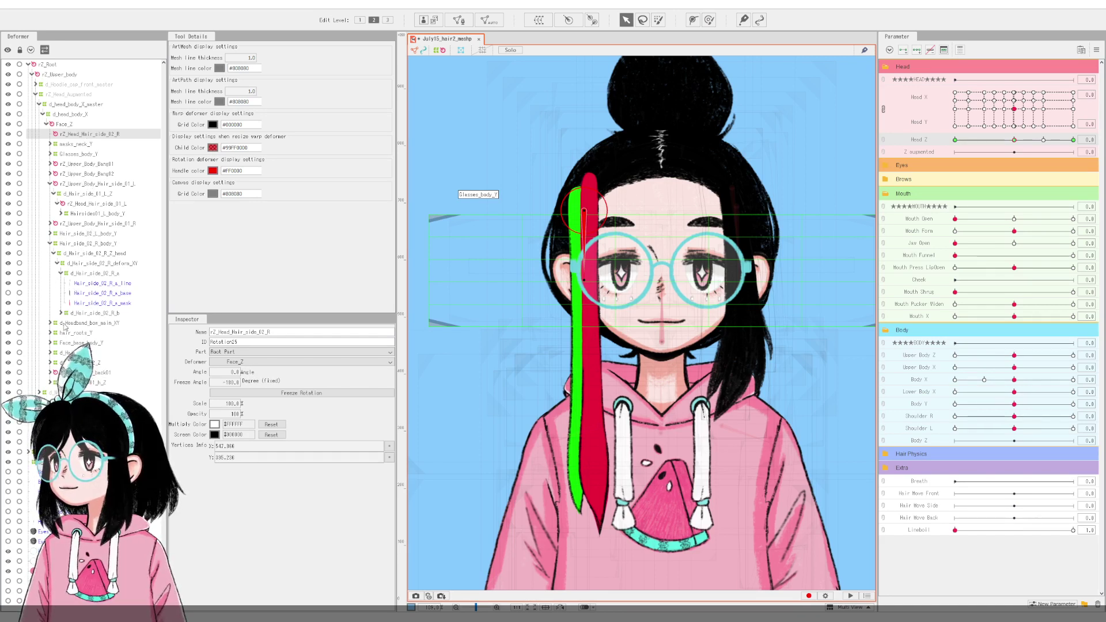
Step: Collapse the Hair_side_02_R_body_Y branch and nest it back under rZ_Head_Hair_side_02_R
left_click(50, 244)
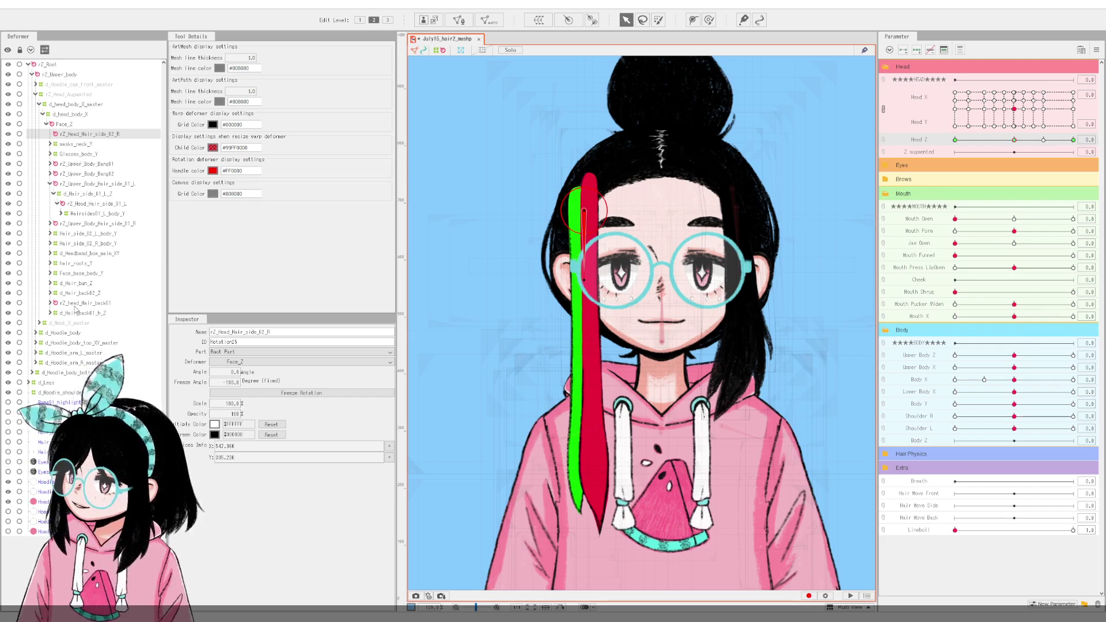
left_click(576, 288)
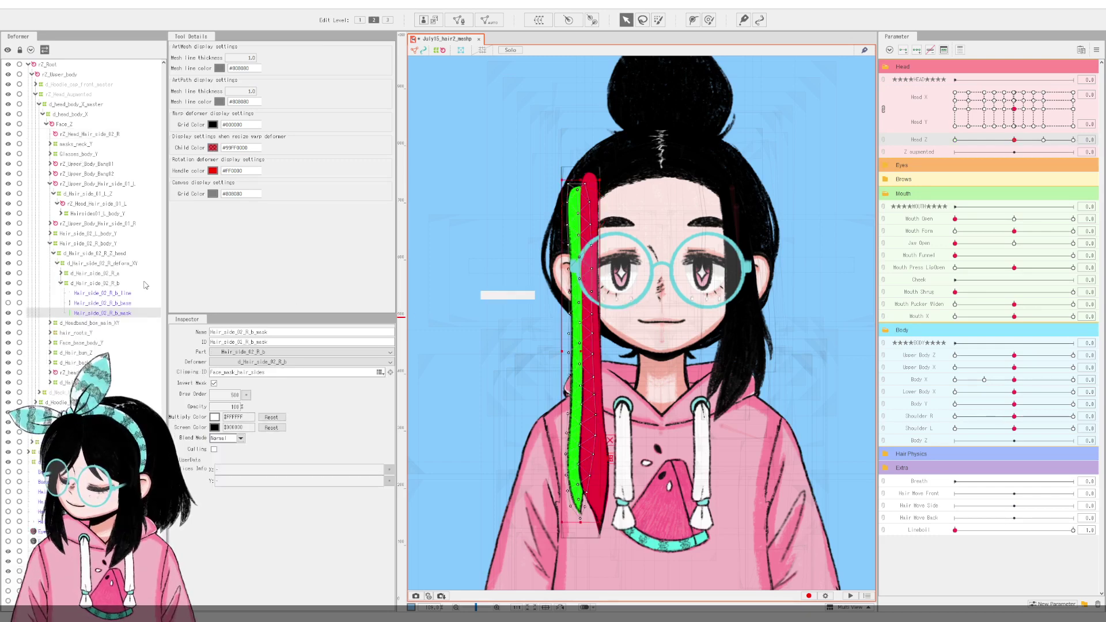
left_click(58, 263)
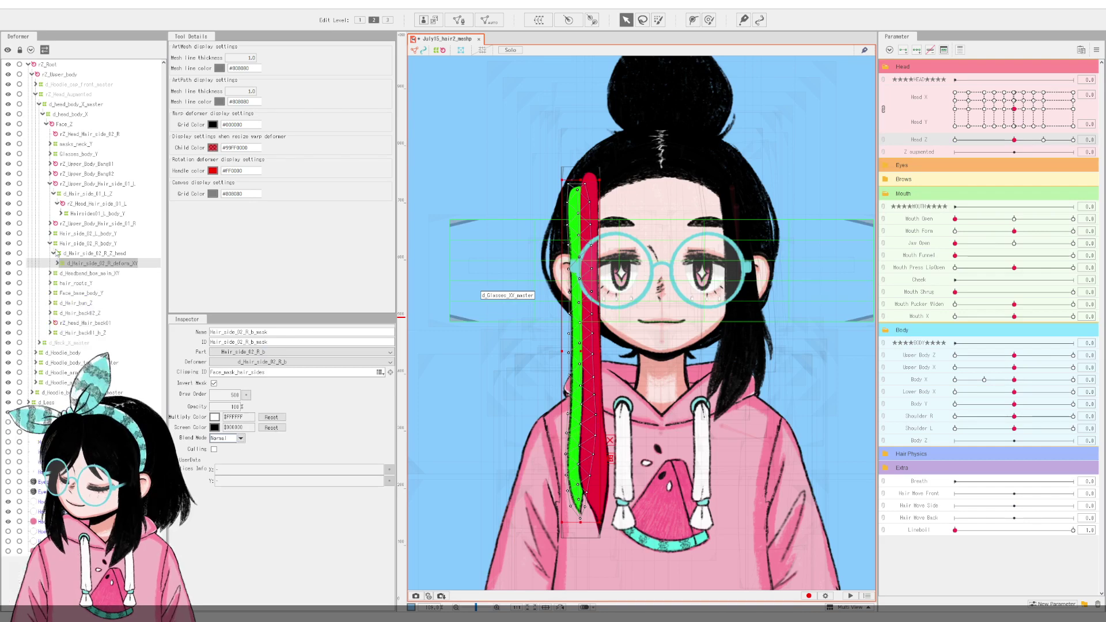
left_click(50, 243)
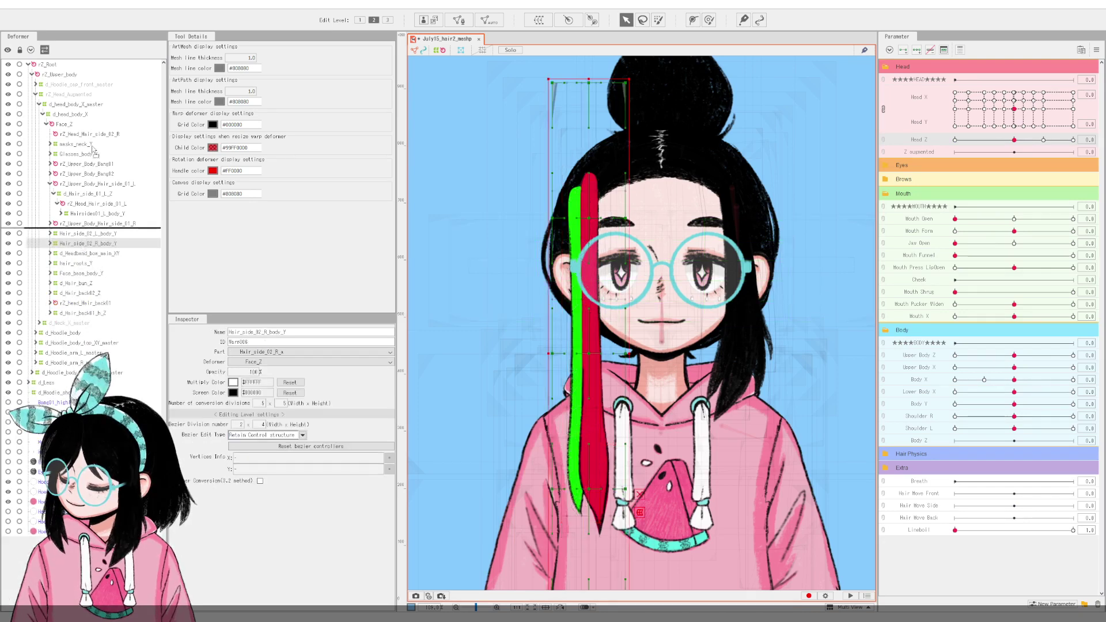
left_click_drag(93, 149, 95, 135)
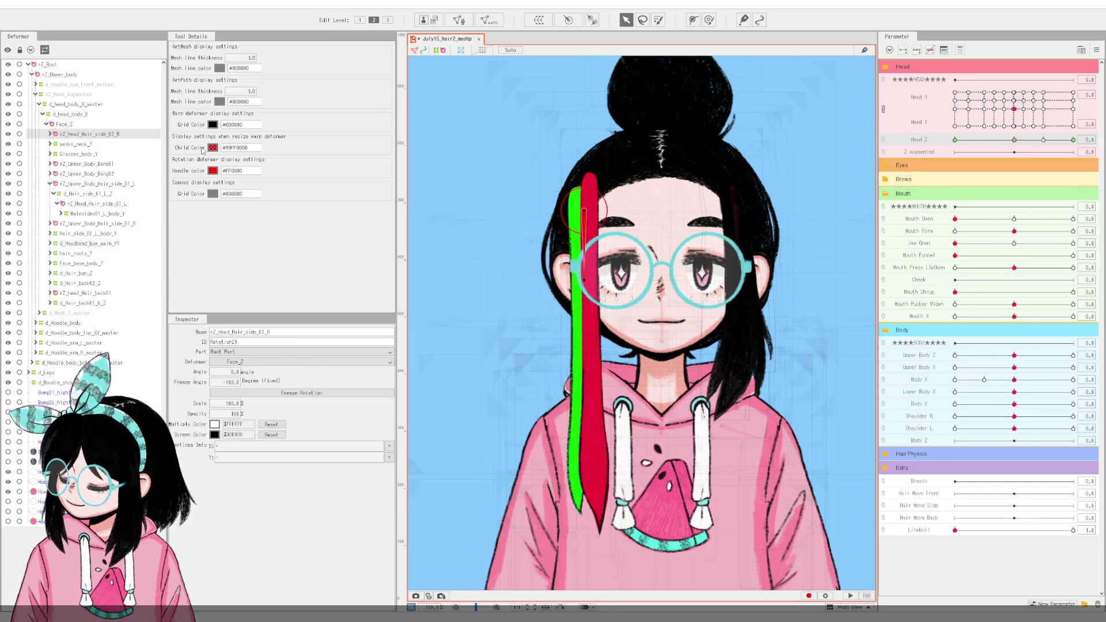
Step: Rebuild the three Head Z keys on rZ_Head_Hair_side_02_R and rotate it at the minimum so the strands hang vertically
left_click_drag(1008, 142, 940, 163)
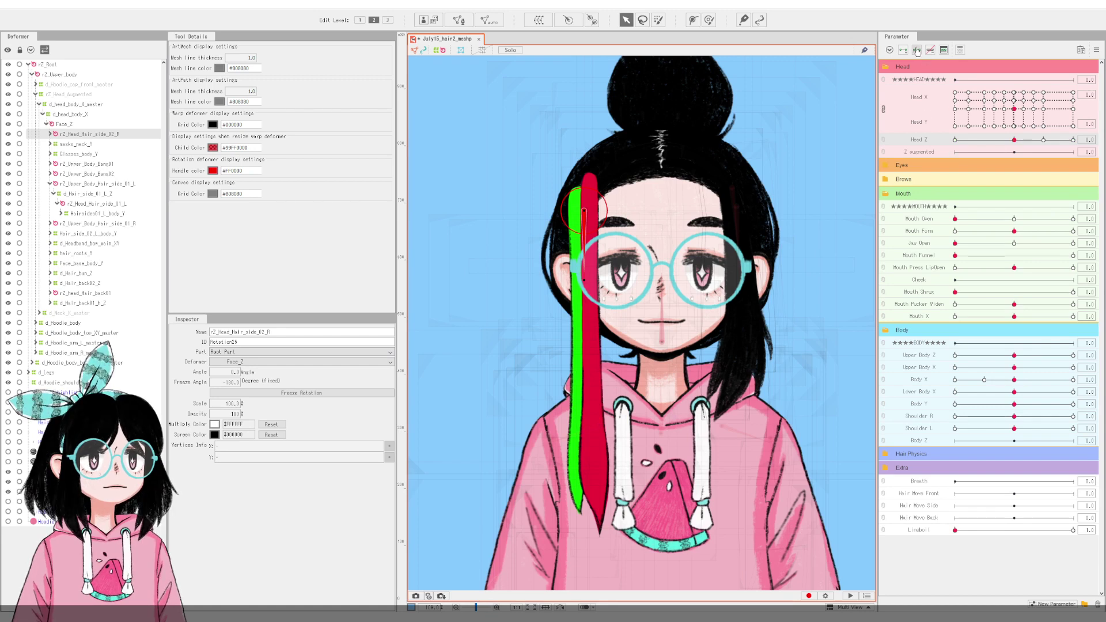
left_click_drag(1014, 140, 887, 149)
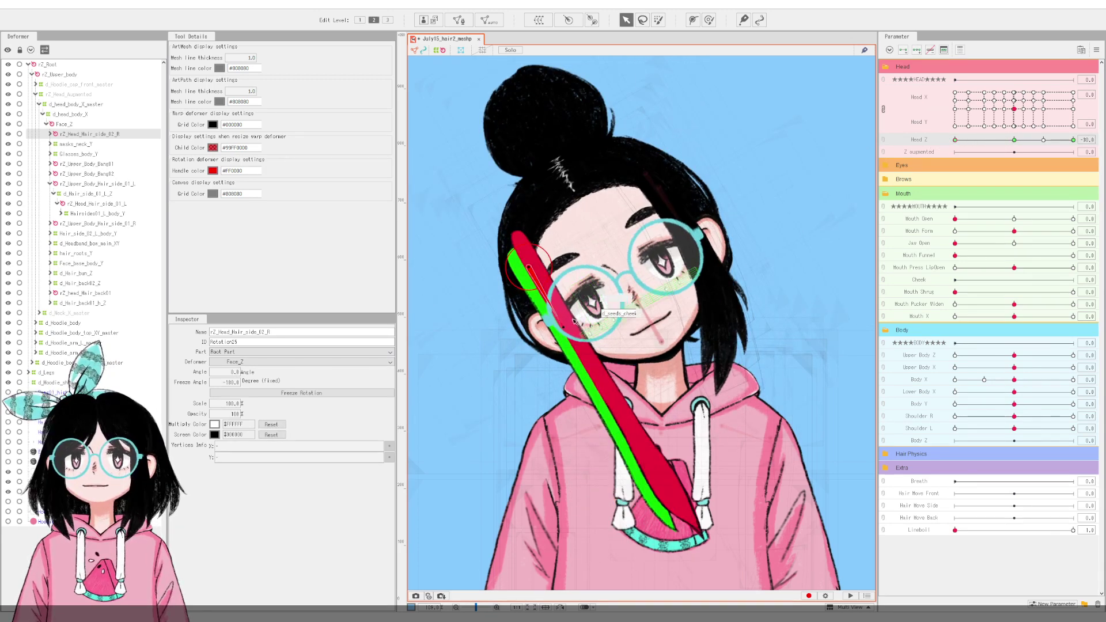
left_click_drag(573, 331, 529, 344)
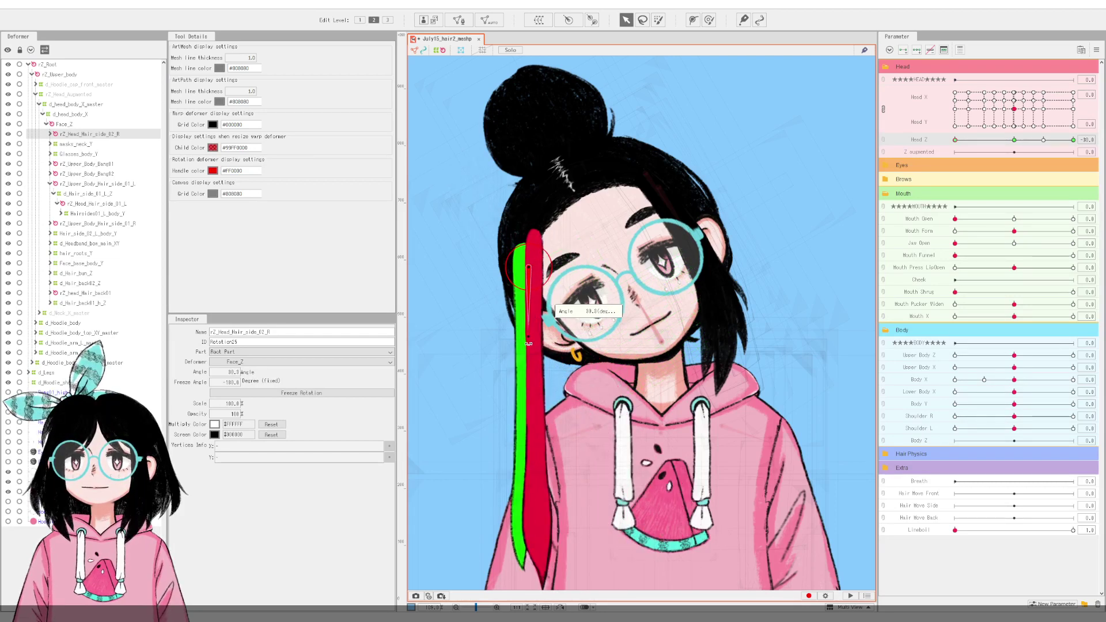
Step: With Head Z at its maximum, rotate rZ_Head_Hair_side_02_R slightly, preview the head tilt and return Head Z to neutral
left_click(1013, 140)
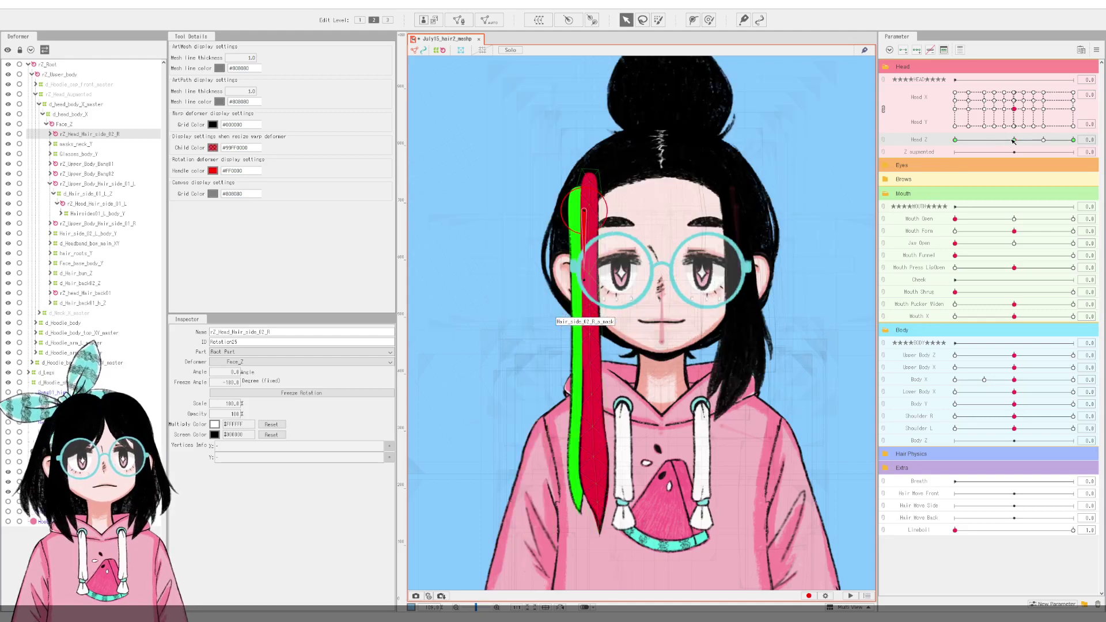
left_click_drag(1003, 145, 1102, 145)
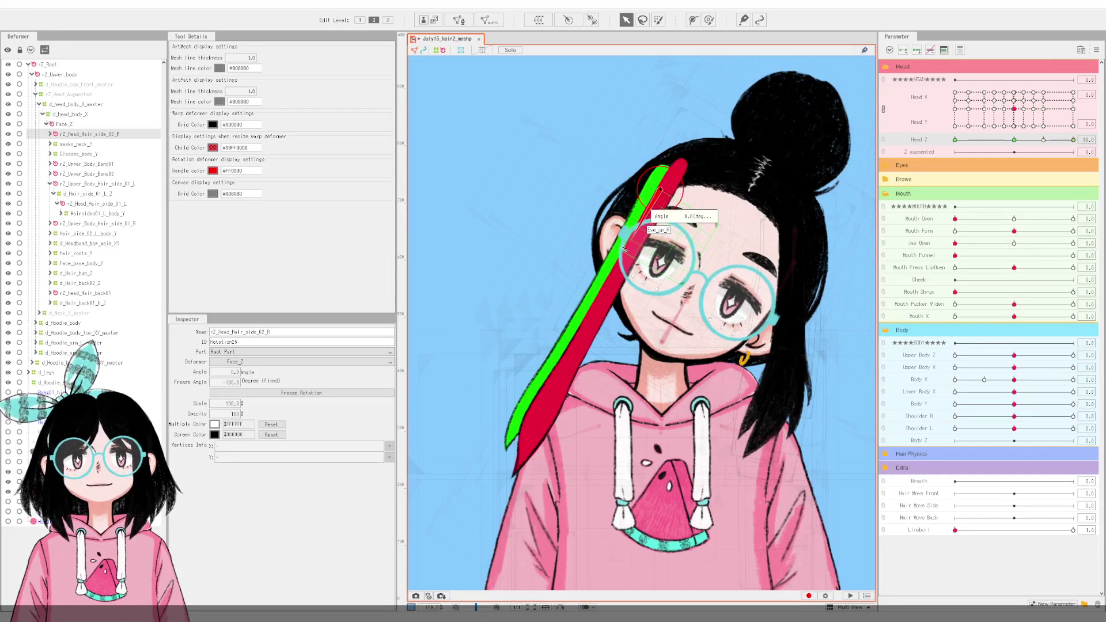
left_click_drag(1012, 144, 927, 153)
left_click(1013, 140)
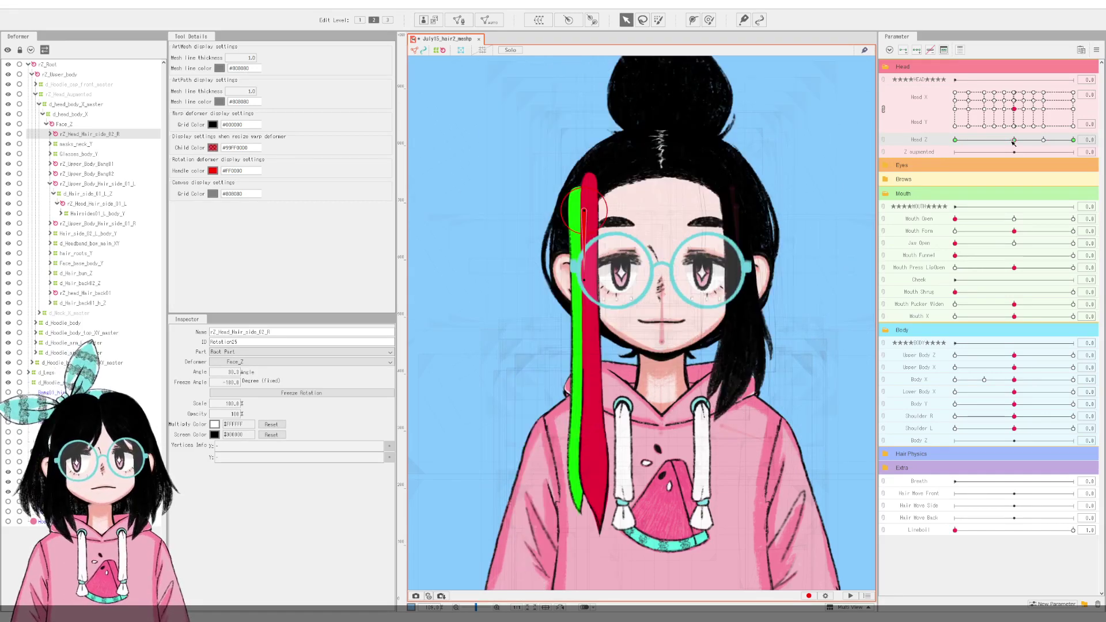
Step: Add three keys on Head X and Head Y, unlink the two, and rotate rZ_Head_Hair_side_02_R slightly with Head Y and Head Z at maximum
left_click(916, 51)
left_click(884, 110)
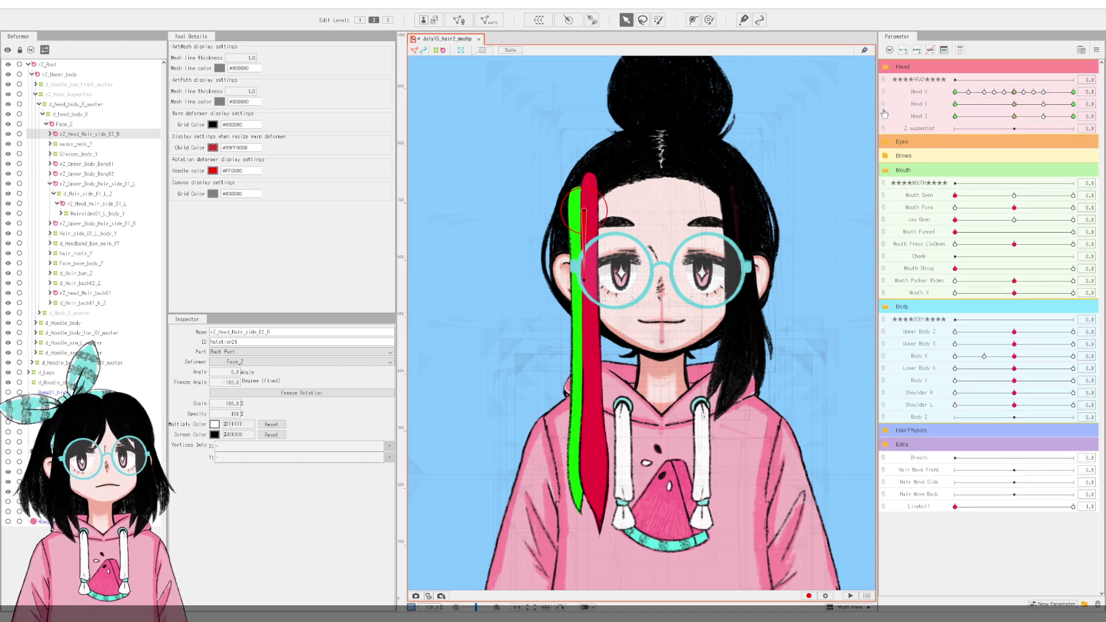
left_click_drag(1015, 105, 1096, 124)
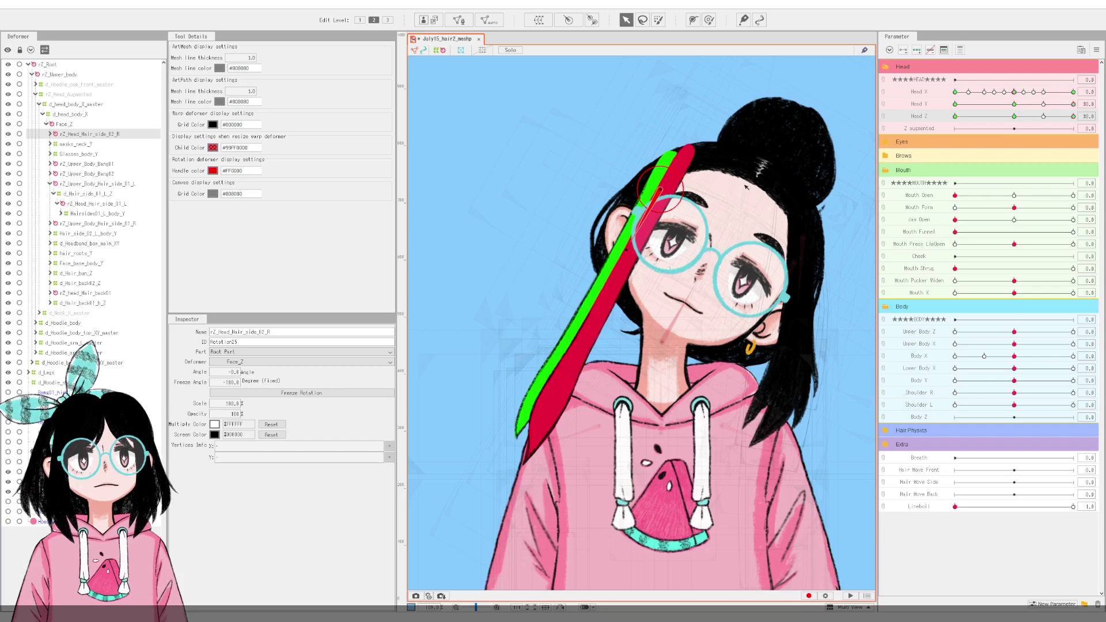
left_click_drag(656, 227, 626, 249)
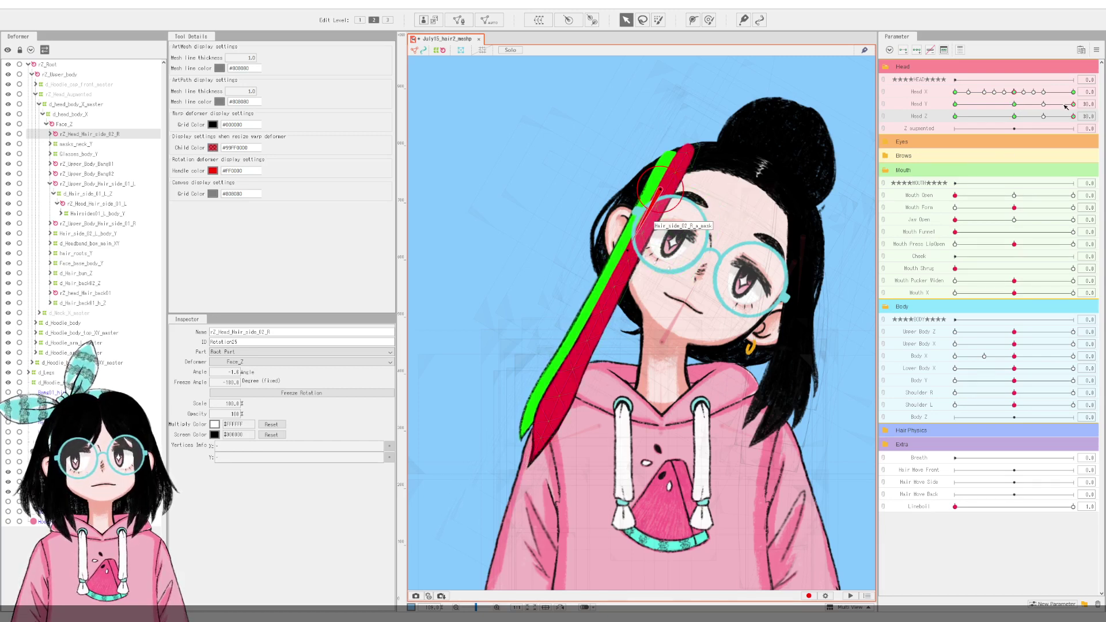
Step: With Head Y at its minimum and Head Z at its maximum, rotate rZ_Head_Hair_side_02_R slightly to follow the tilted face
left_click_drag(1072, 105, 1010, 105)
left_click(1014, 105)
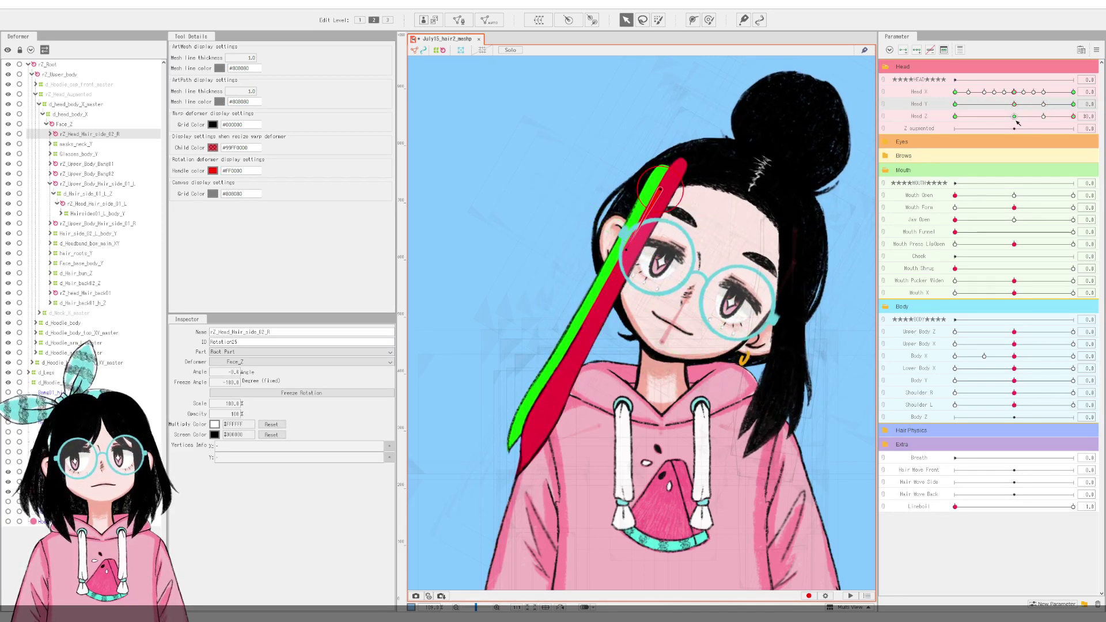
left_click_drag(1017, 119, 945, 111)
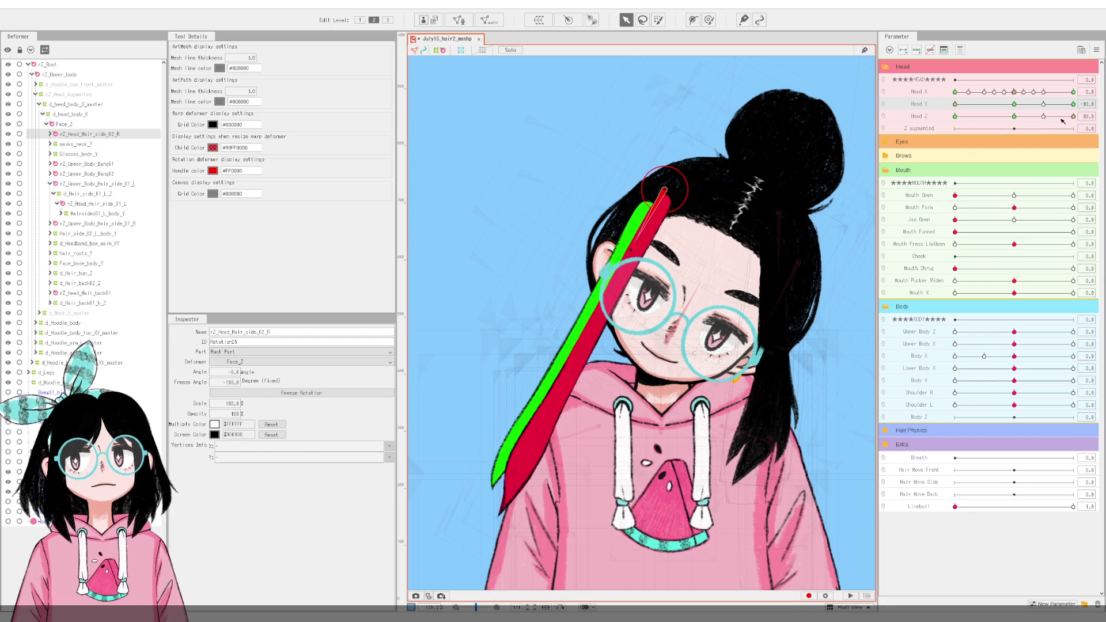
mouse_move(629, 252)
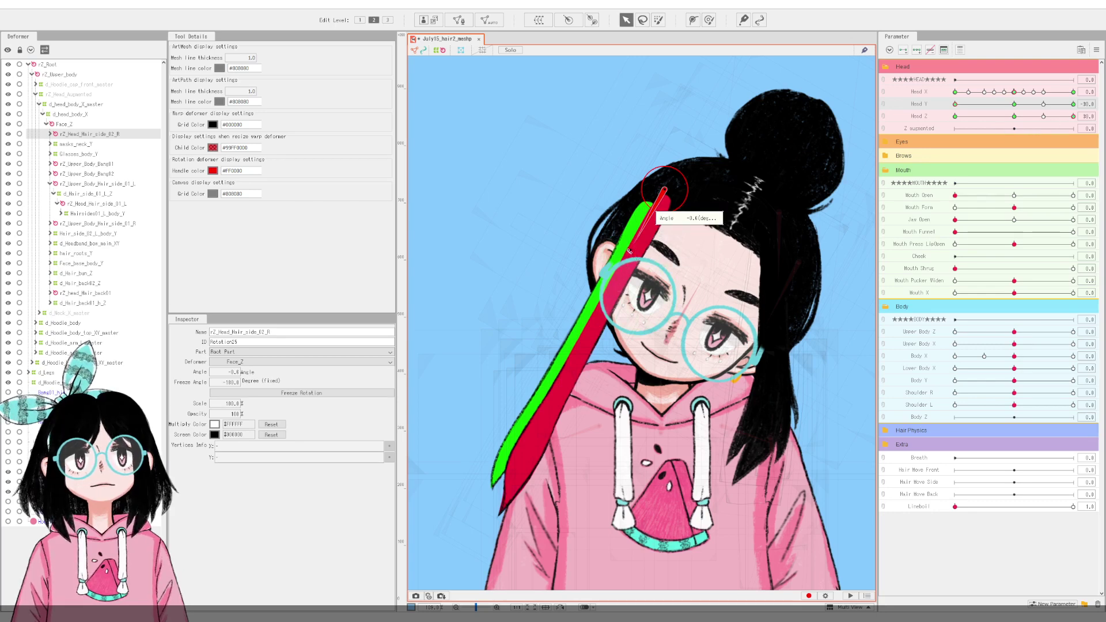
left_click_drag(630, 251, 630, 251)
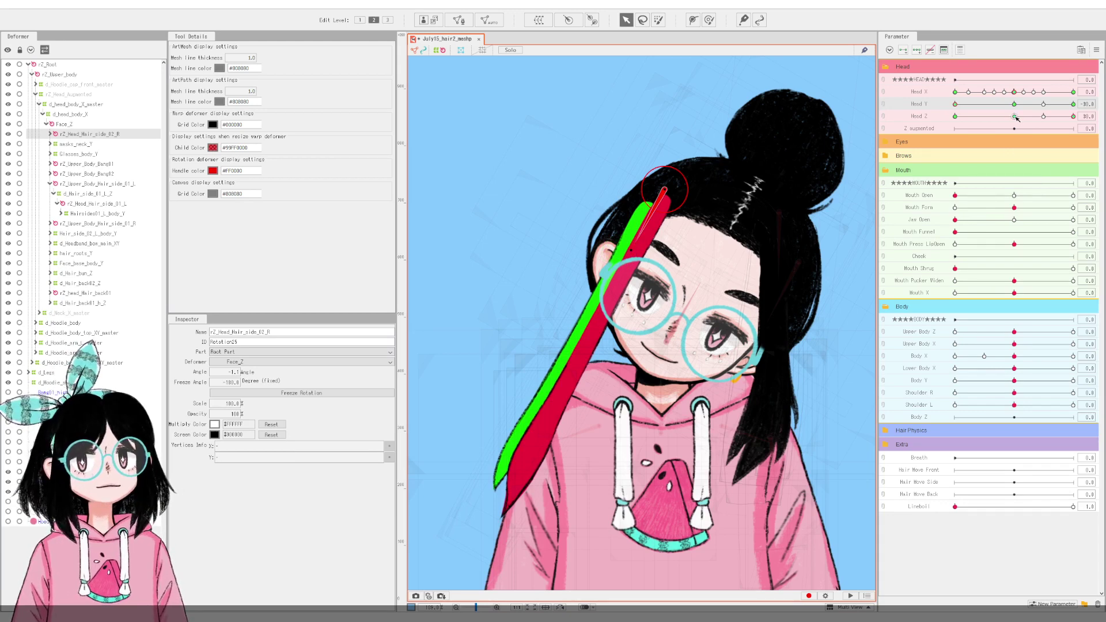
Step: Link Head Y with Head Z, set both to their minimum and shift rZ_Head_Hair_side_02_R inward toward the face
left_click(884, 109)
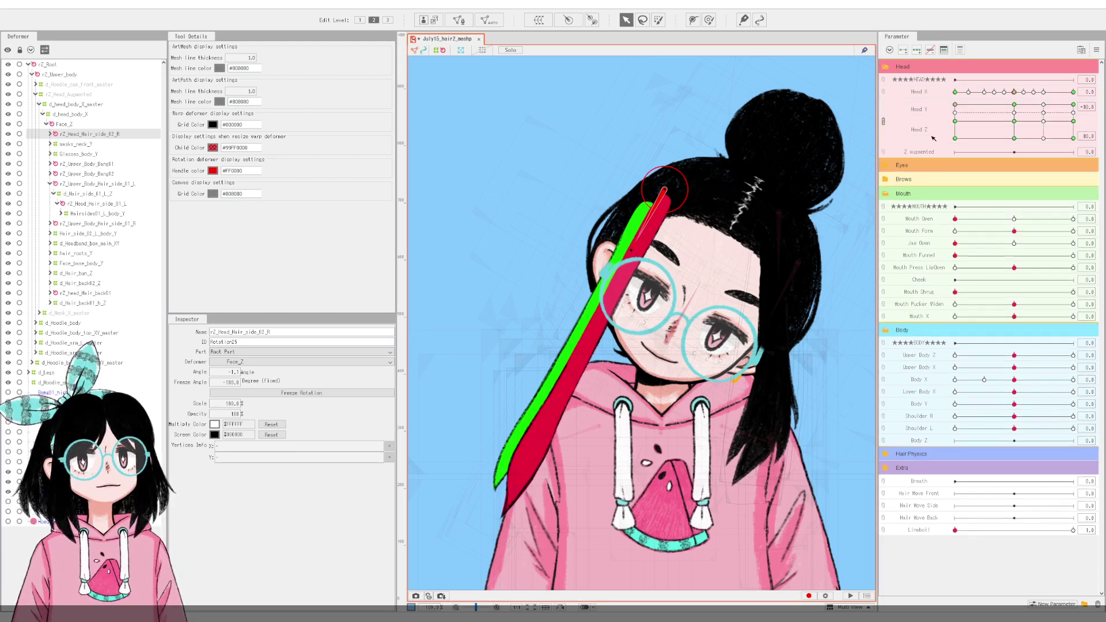
left_click_drag(1007, 122, 929, 179)
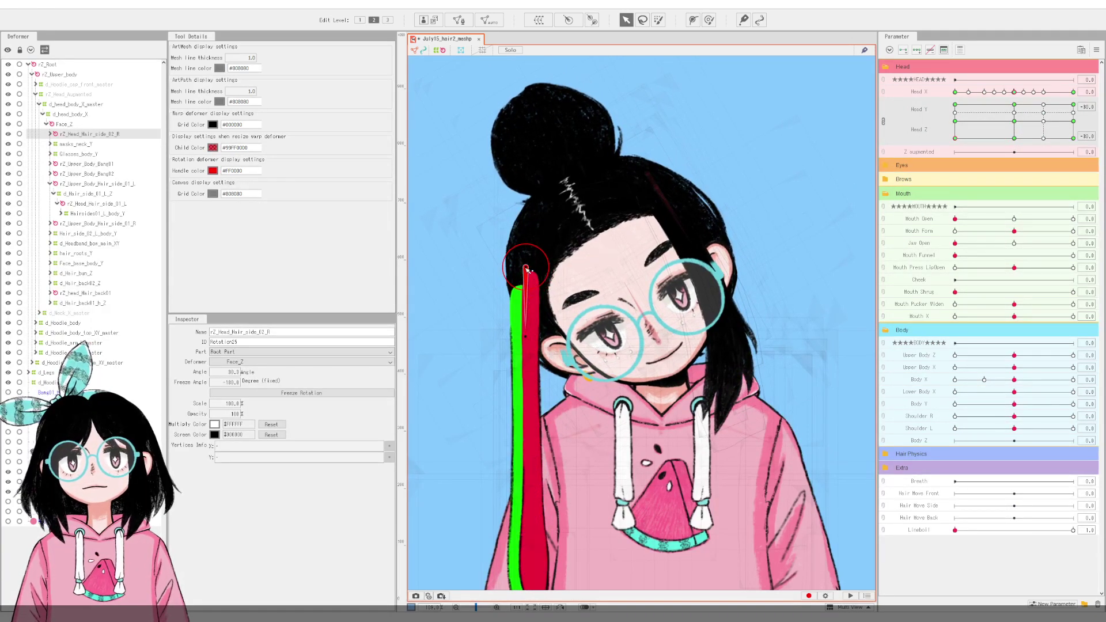
mouse_move(526, 270)
left_mouse_down()
mouse_move(548, 269)
mouse_move(539, 268)
left_mouse_up()
Step: Raise rZ_Head_Hair_side_02_R at Head Y maximum and Head Z minimum, return Head Y to neutral and unlink the two parameters
left_click_drag(957, 142, 922, 179)
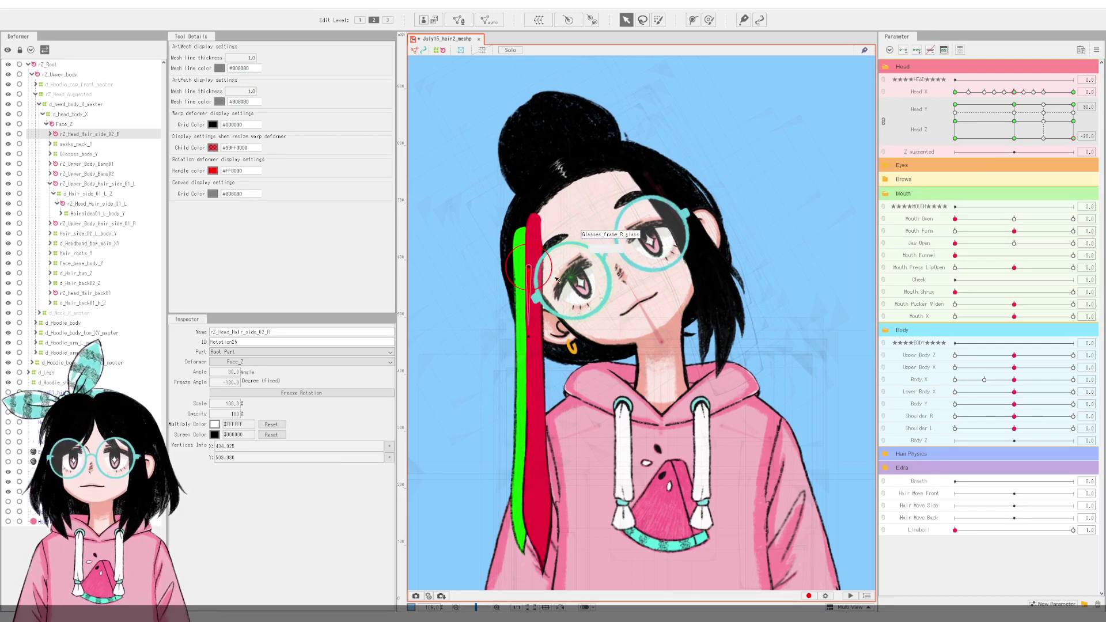
left_click_drag(534, 267, 536, 253)
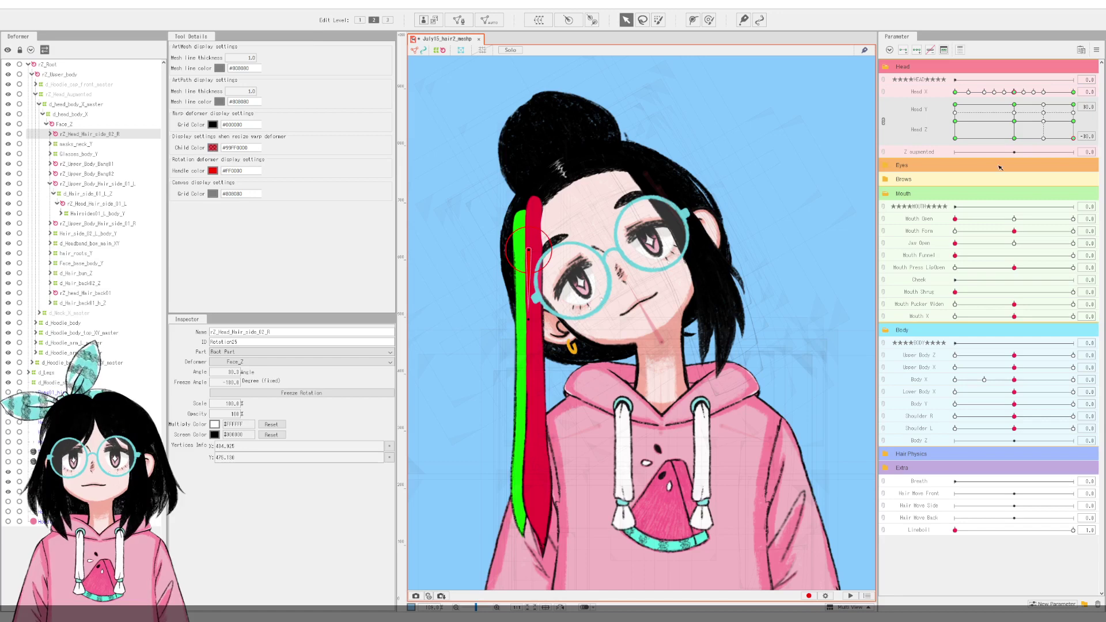
left_click(1014, 139)
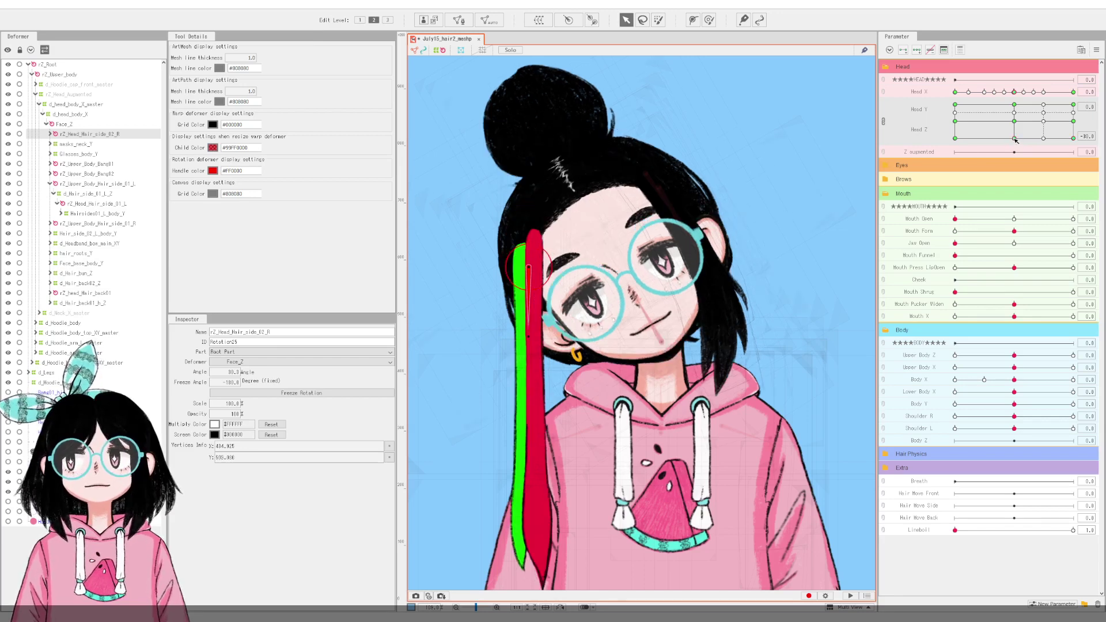
left_click(883, 122)
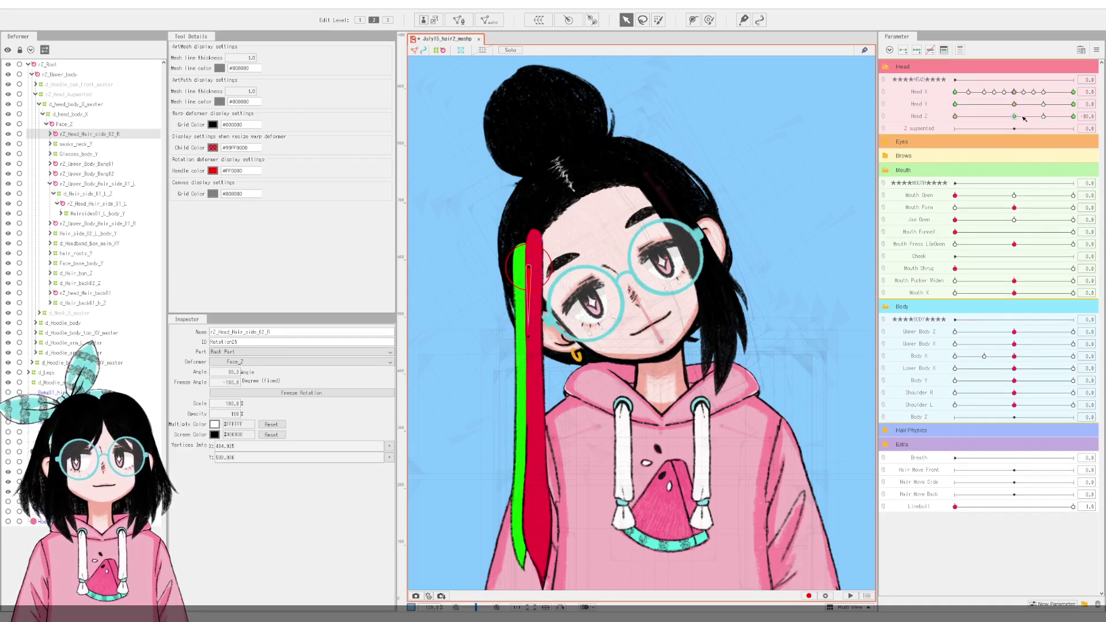
Step: With Head Y at maximum and Head Z at minimum, fine-tune rZ_Head_Hair_side_02_R slightly downward and outward from the face
left_click_drag(1014, 118, 921, 150)
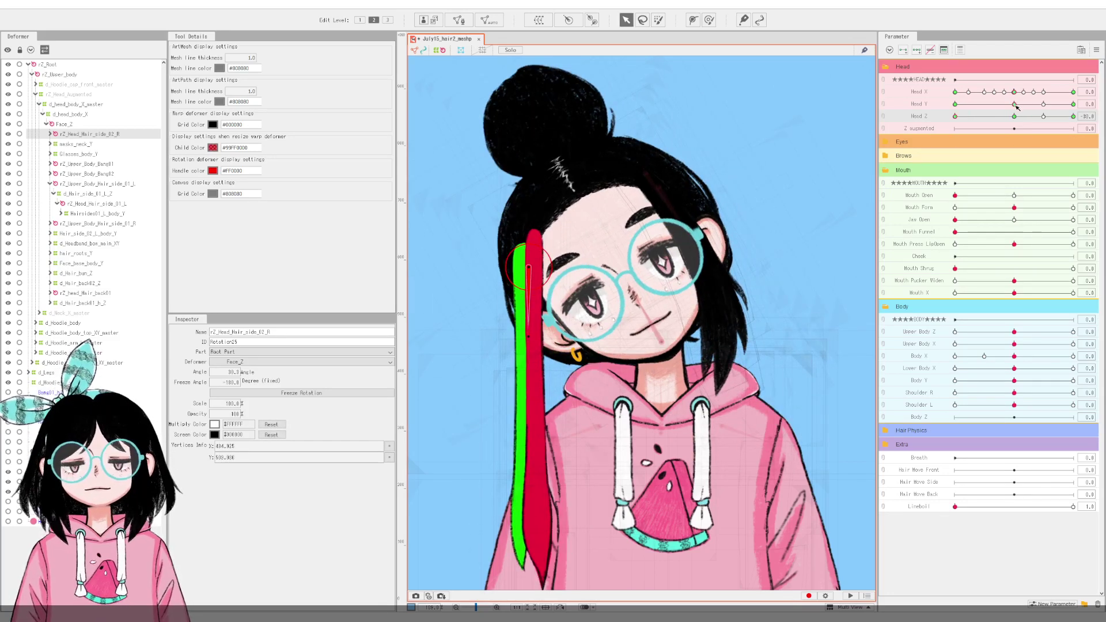
left_click_drag(1016, 107, 1101, 118)
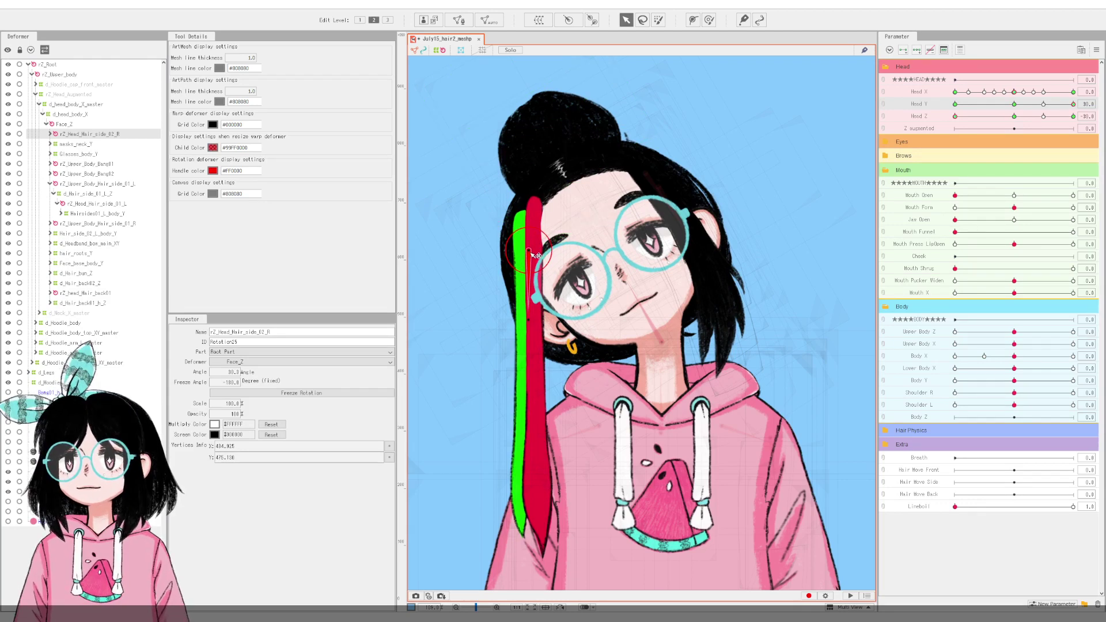
left_click_drag(536, 255, 537, 258)
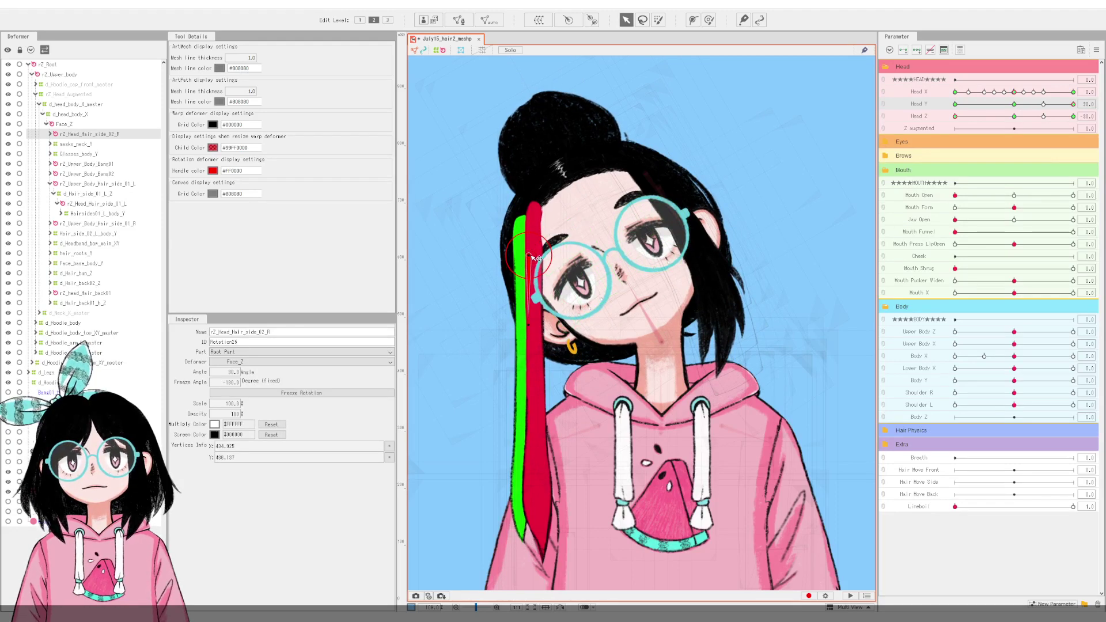
left_click_drag(533, 257, 530, 257)
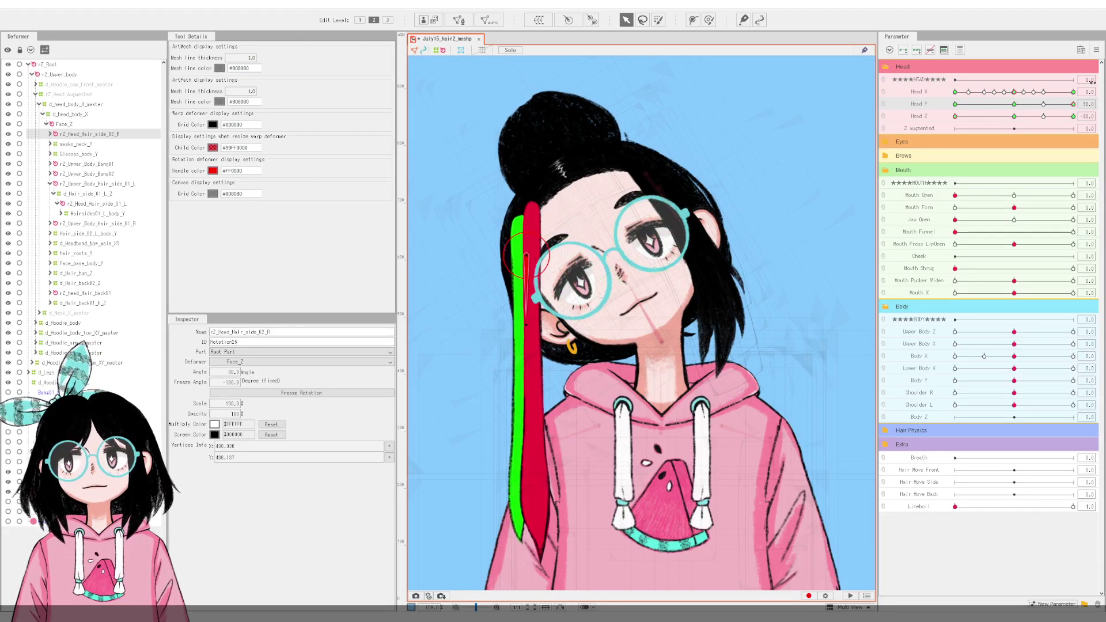
left_click_drag(1015, 109, 1103, 113)
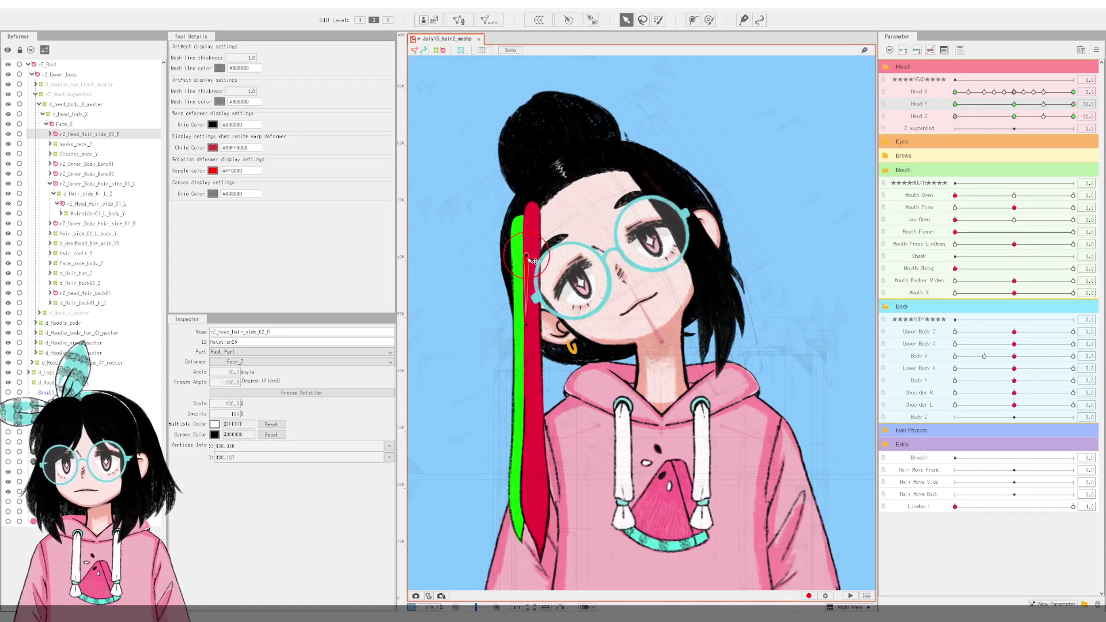
left_click_drag(531, 261, 523, 262)
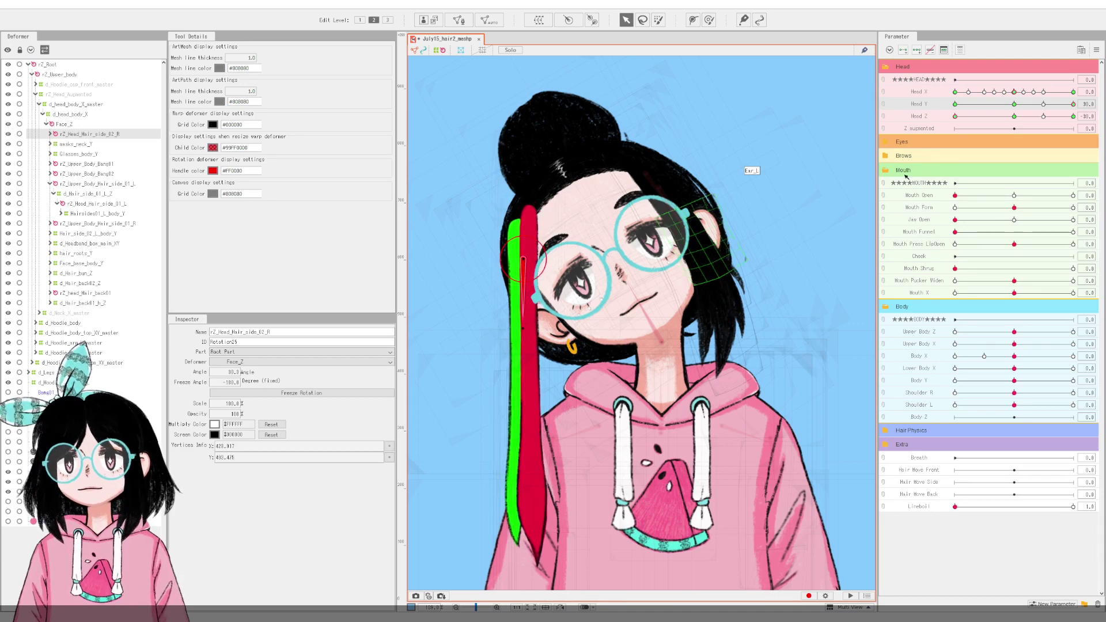
Step: With Head Y and Head Z at minimum, move rZ_Head_Hair_side_02_R up along the hairline and check it by sweeping Head Y
left_click_drag(1013, 104, 947, 149)
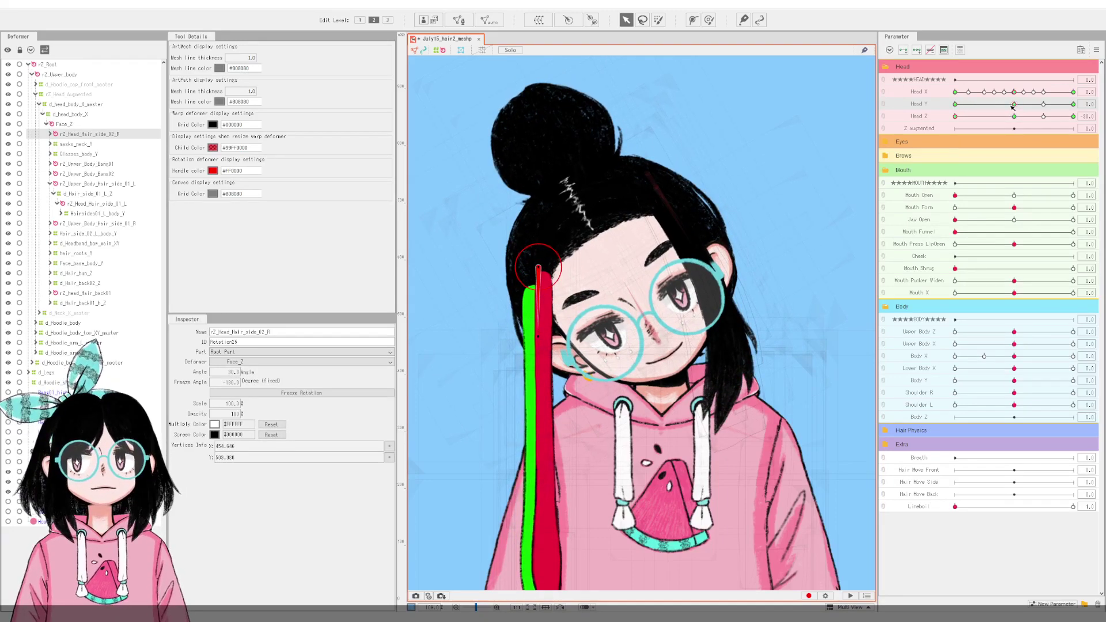
left_click_drag(1012, 106, 926, 122)
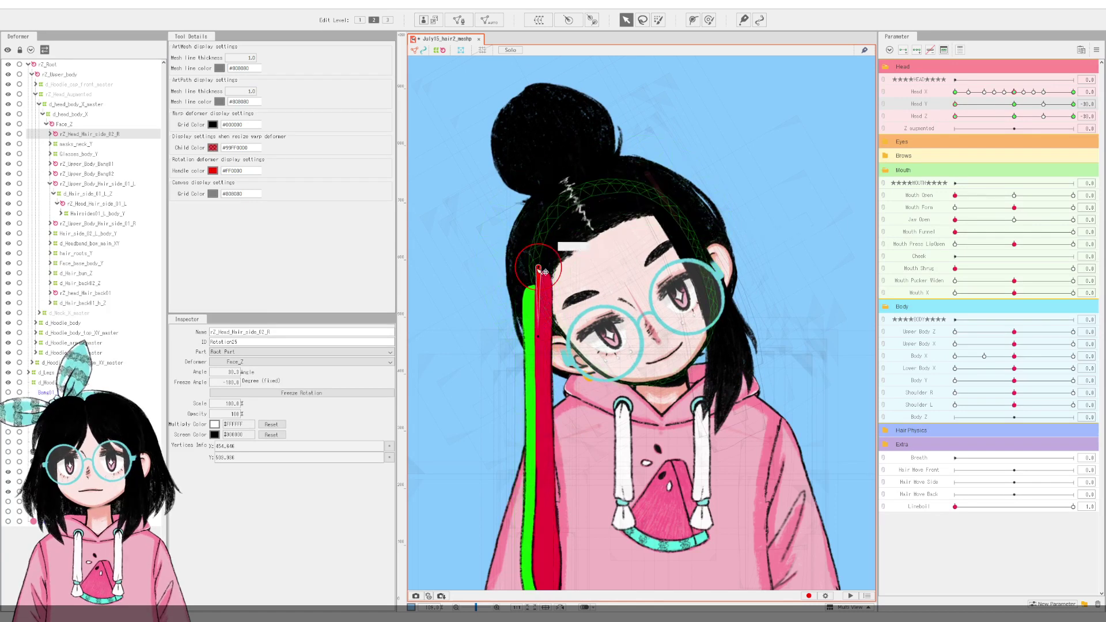
left_click_drag(544, 272, 548, 257)
scroll(576, 196, "down", 3)
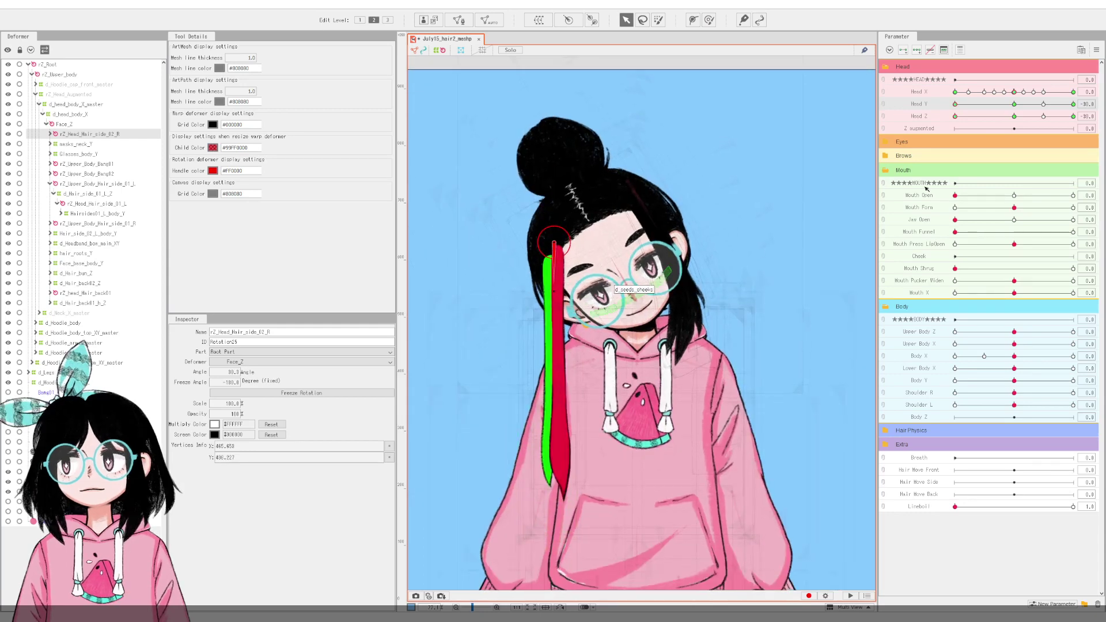
left_click_drag(954, 104, 937, 131)
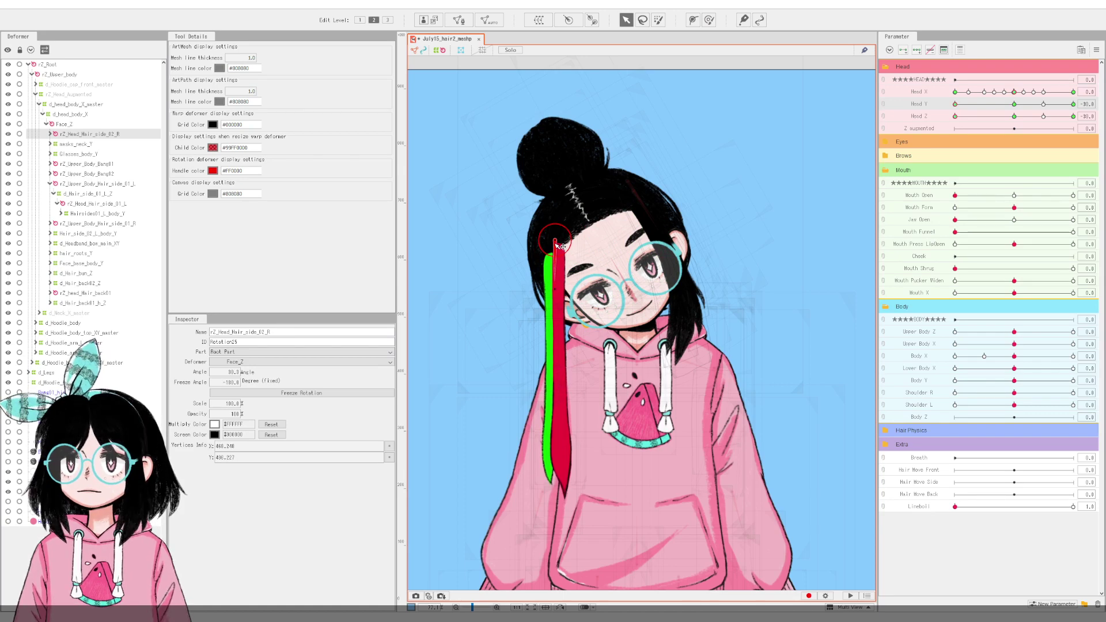
left_click_drag(956, 105, 950, 138)
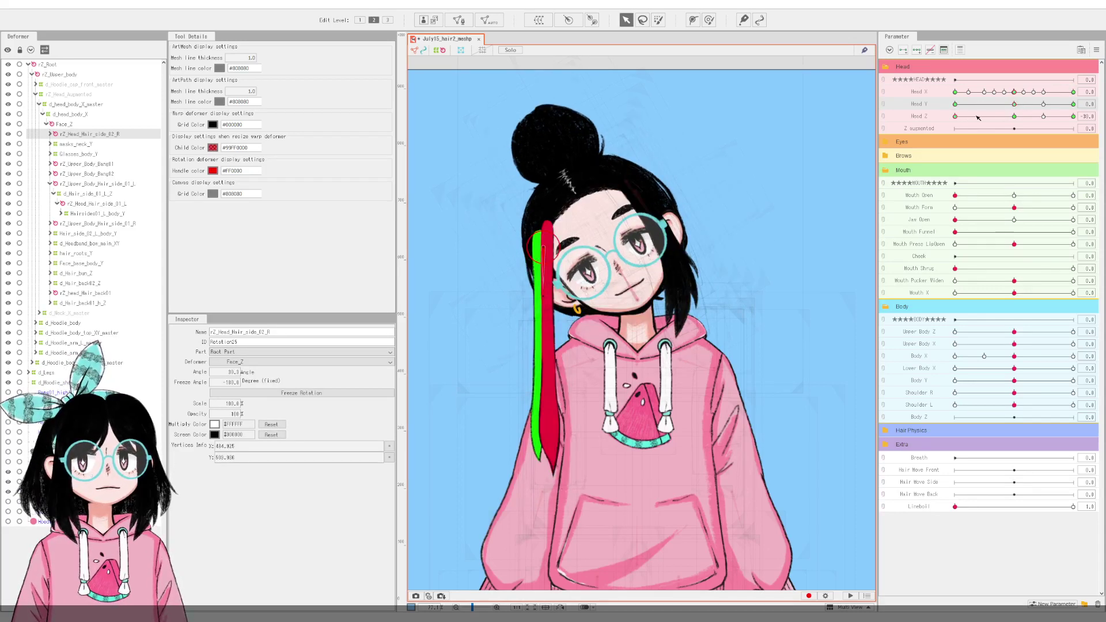
Step: With Head Y and Head Z at maximum, rotate rZ_Head_Hair_side_02_R outward and check the strands across the Head Y range
left_click(1074, 117)
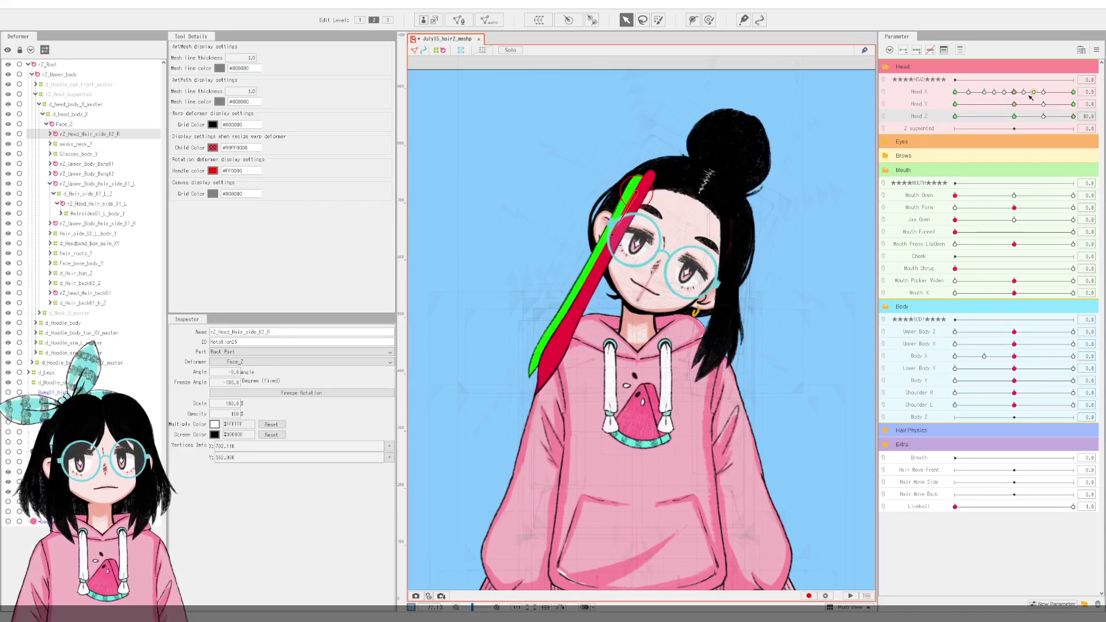
left_click_drag(1014, 105, 923, 104)
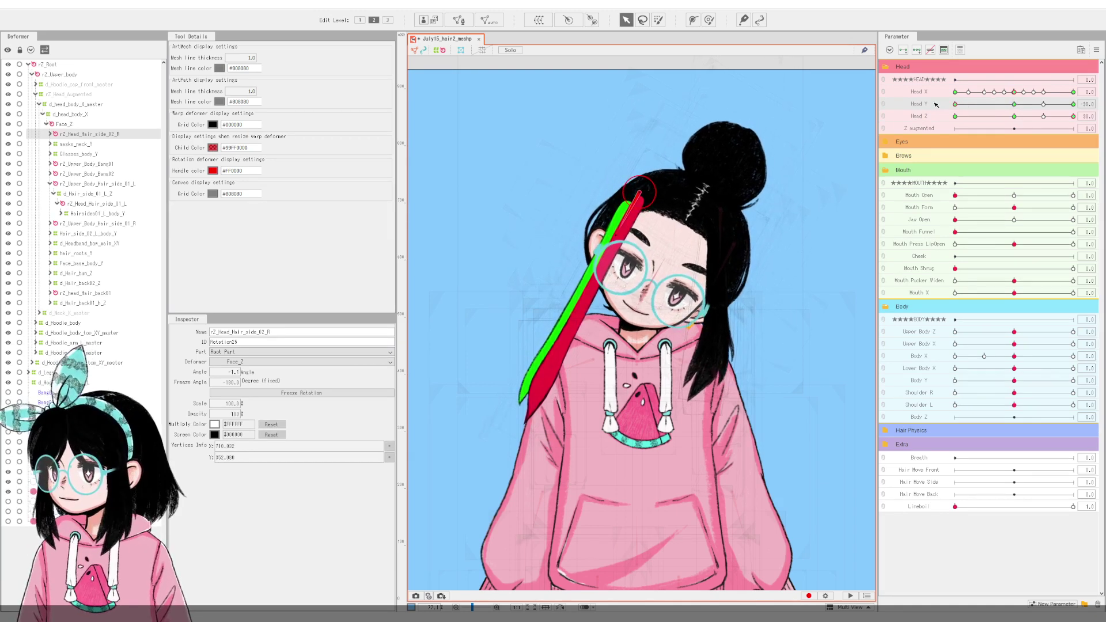
left_click(1073, 105)
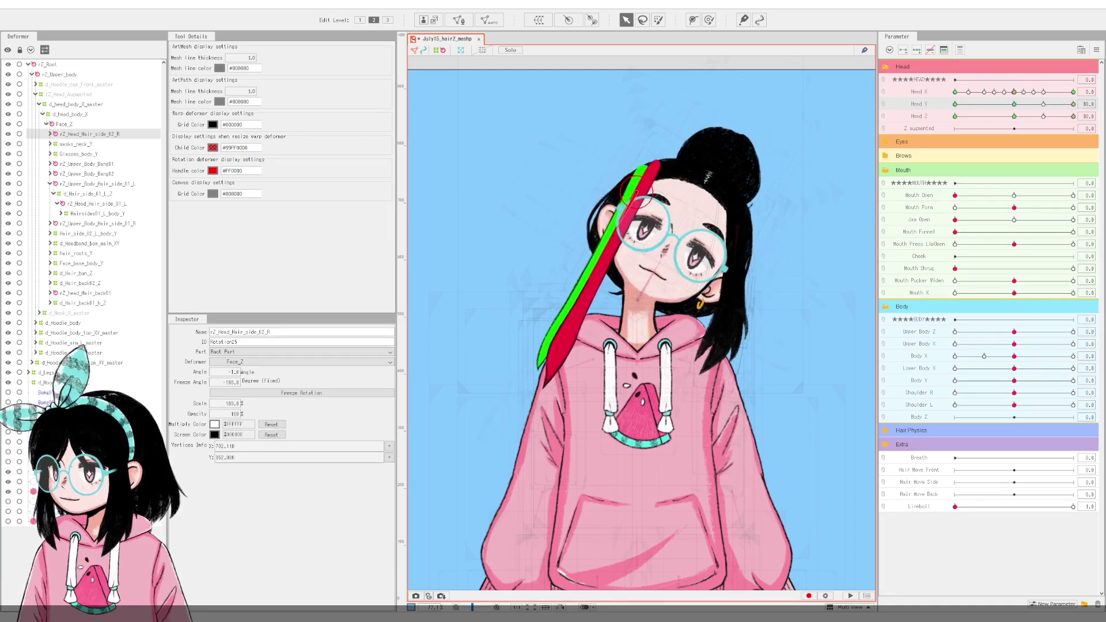
left_click_drag(1056, 119, 941, 118)
left_click_drag(1041, 112, 1100, 113)
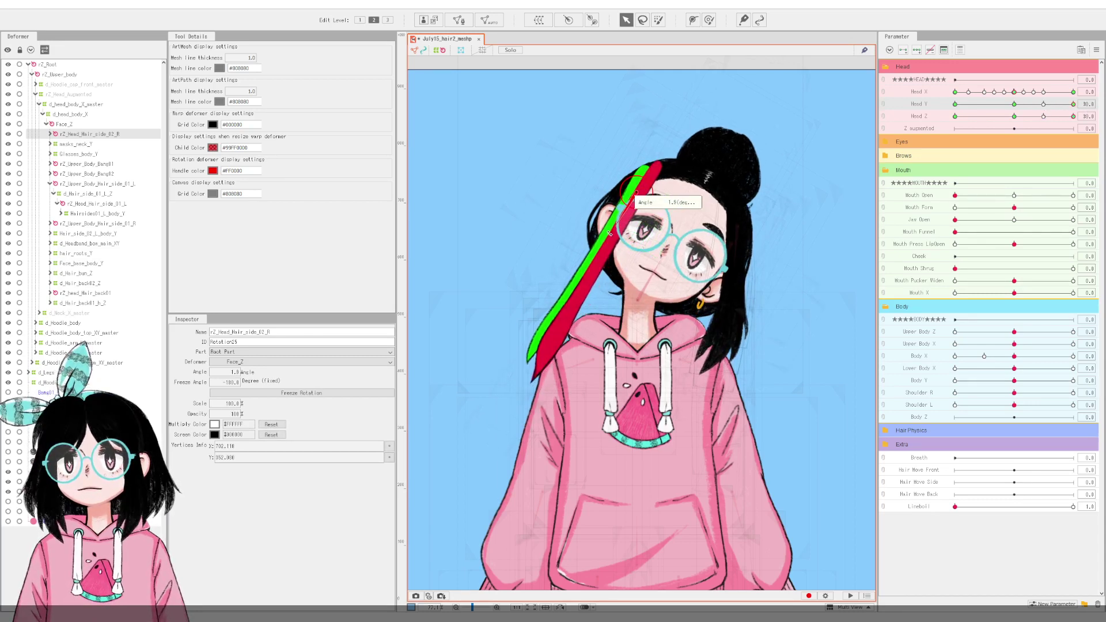
left_click_drag(1014, 104, 931, 125)
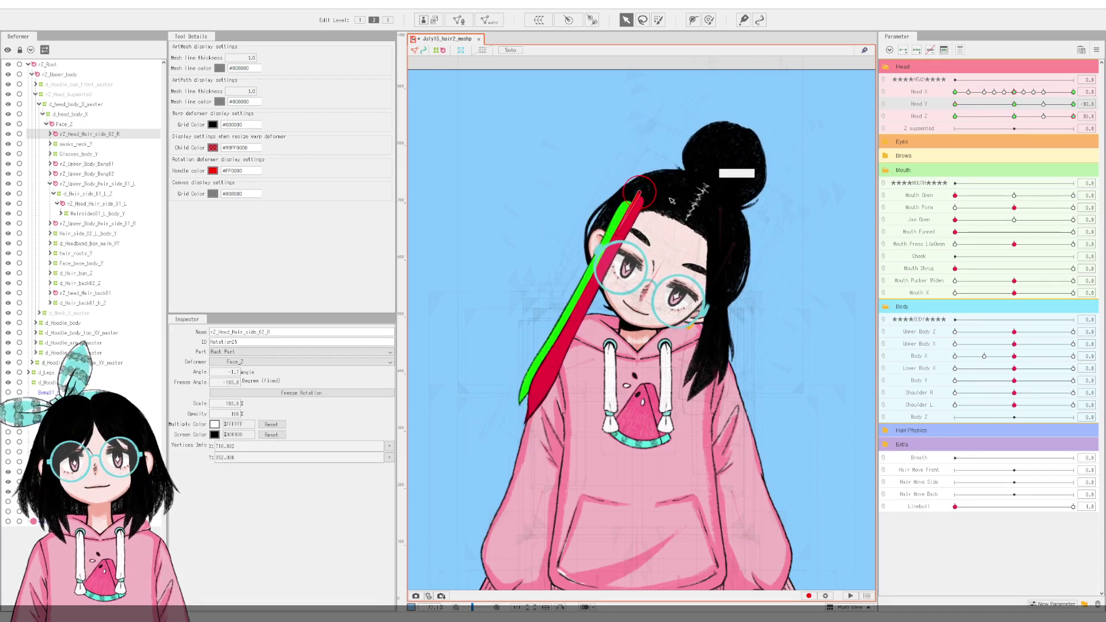
left_click_drag(955, 104, 1076, 112)
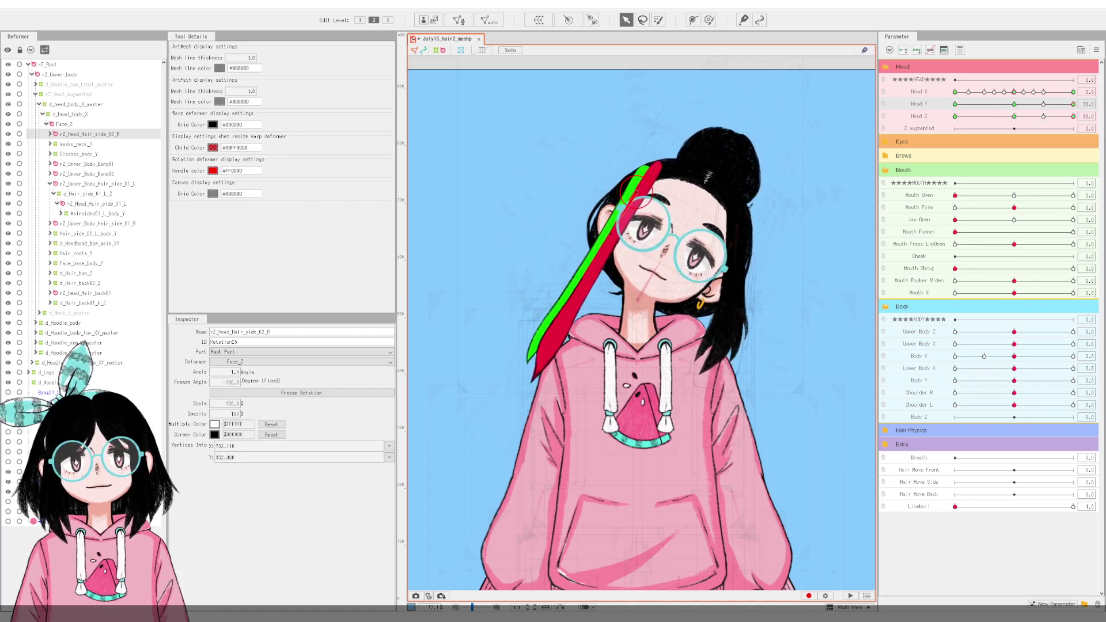
Step: Return the head to neutral, link Head Y with Head Z and preview their combined movement before resetting them to neutral
left_click(1014, 117)
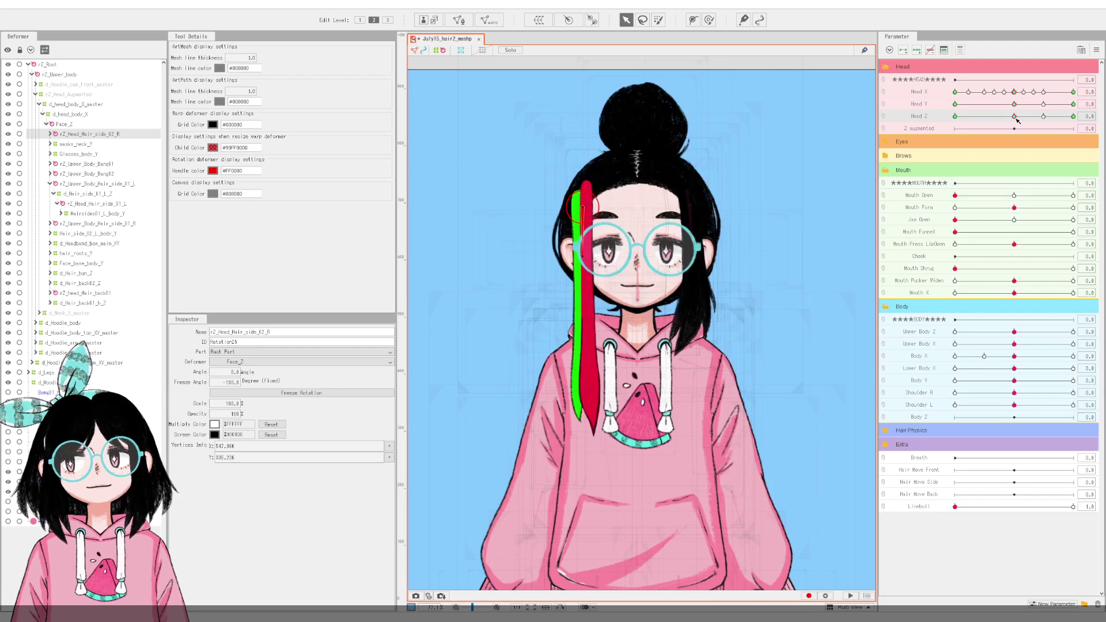
left_click(885, 106)
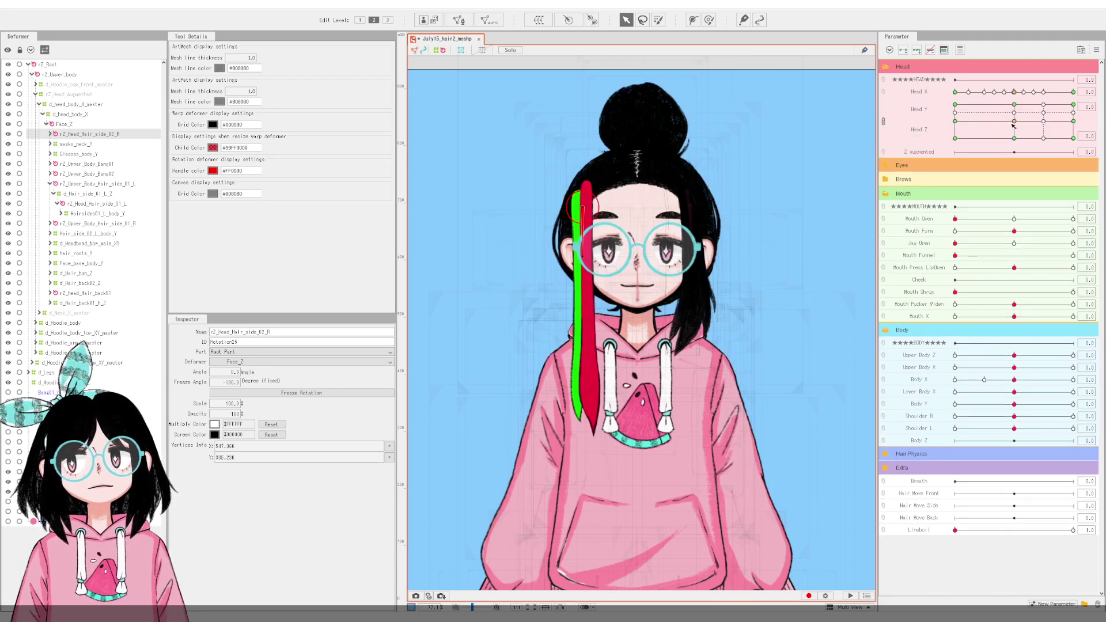
left_click_drag(1013, 124, 1077, 102)
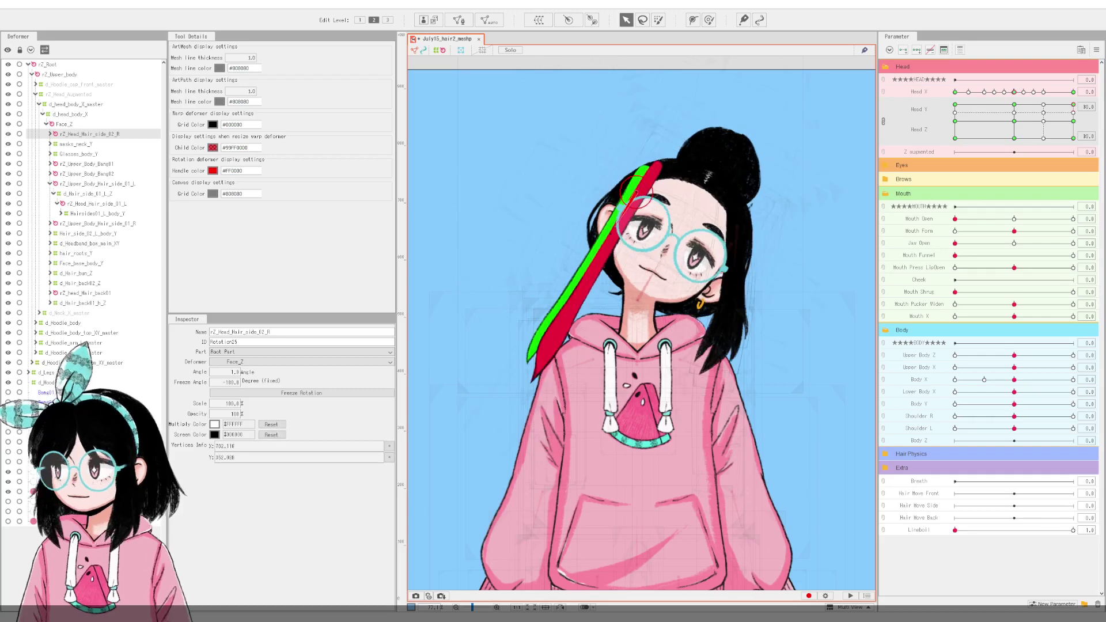
left_click(1012, 121)
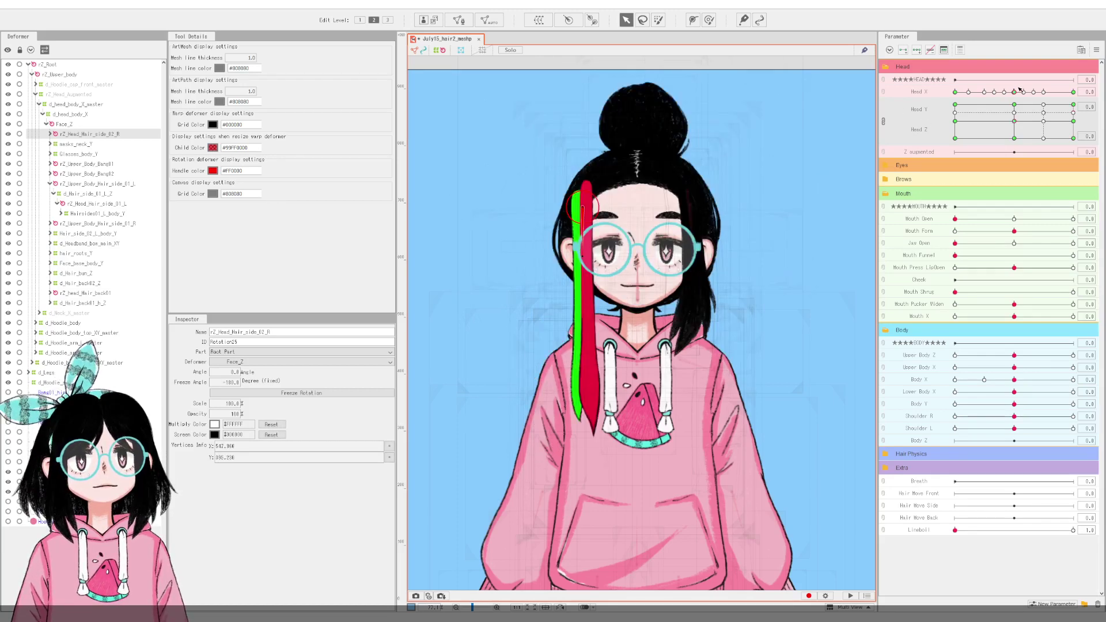
Step: Set Head X to maximum, preview the Head Z tilt, and unlink Head Y from Head Z with both at neutral
left_click_drag(1014, 93, 1074, 93)
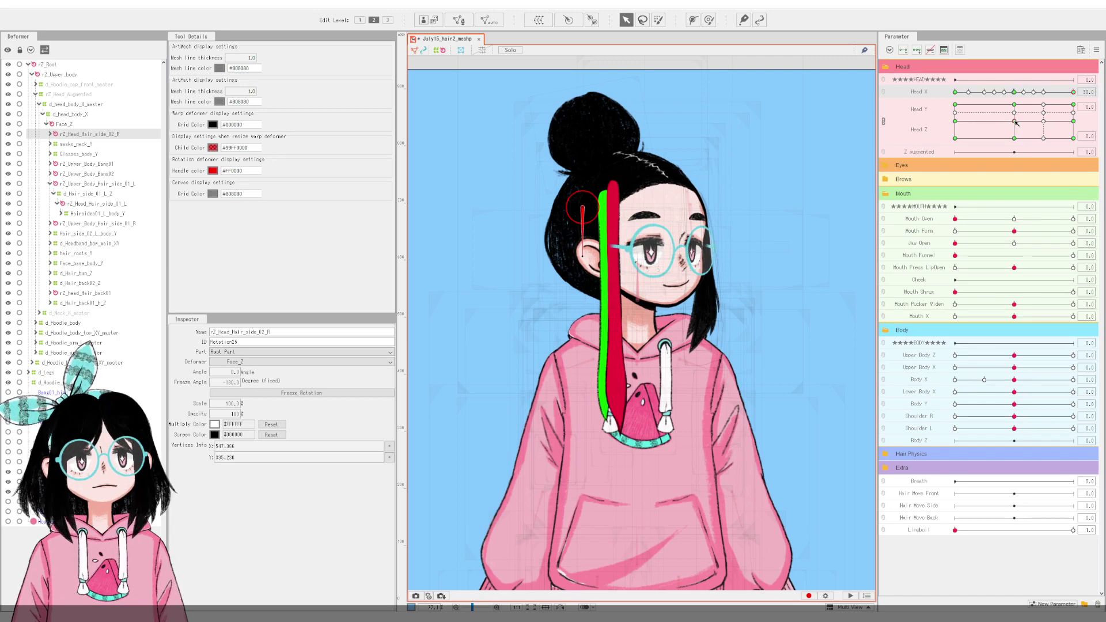
left_click_drag(1016, 122, 1015, 144)
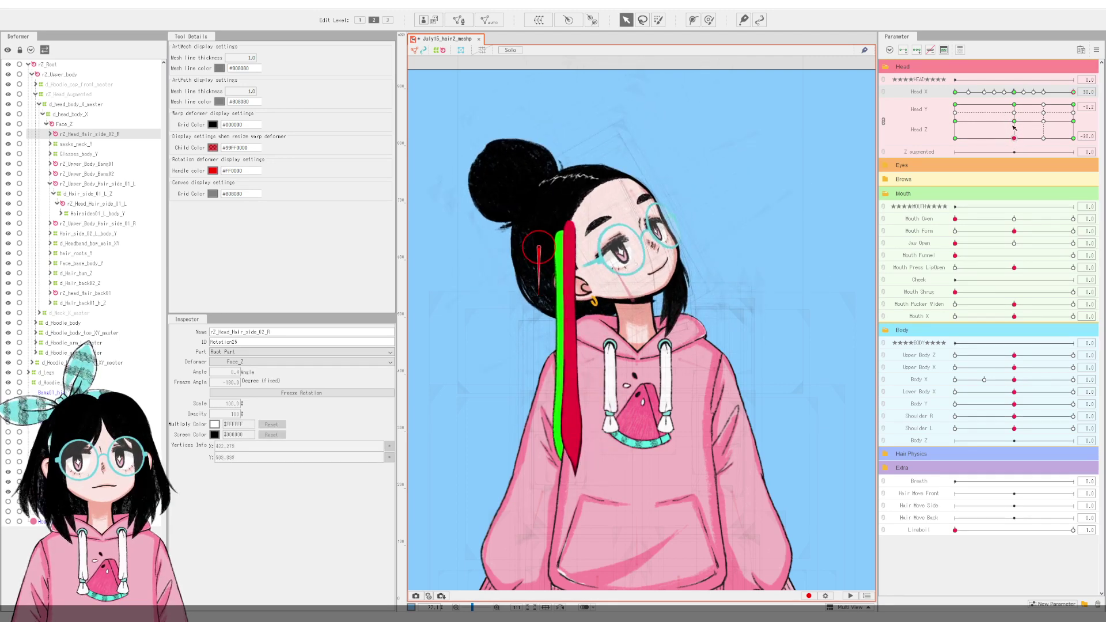
left_click(1014, 122)
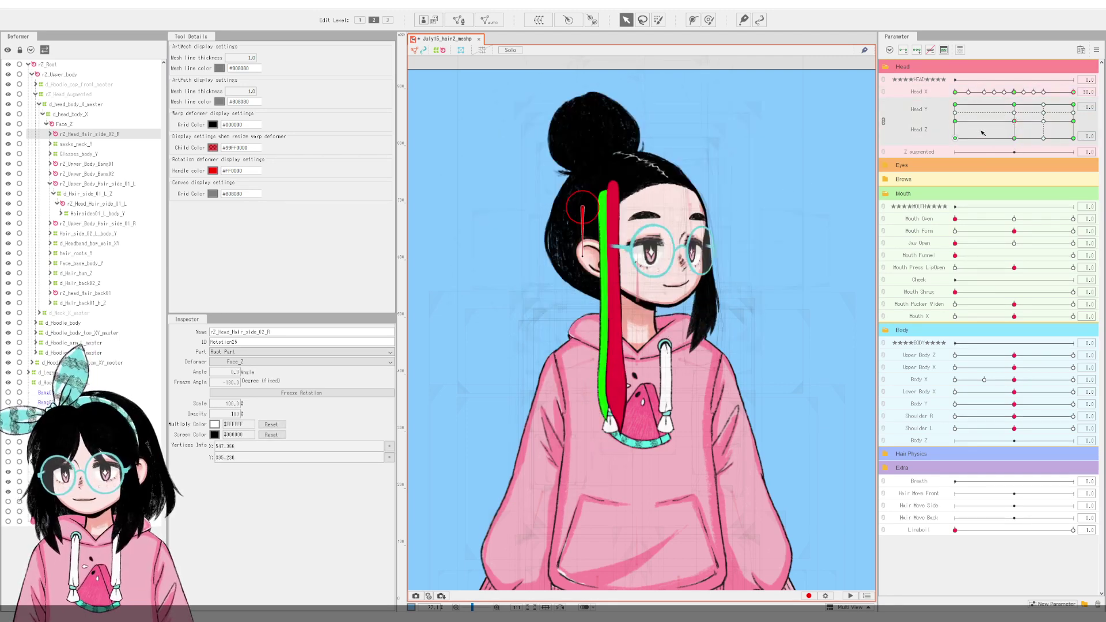
left_click(884, 121)
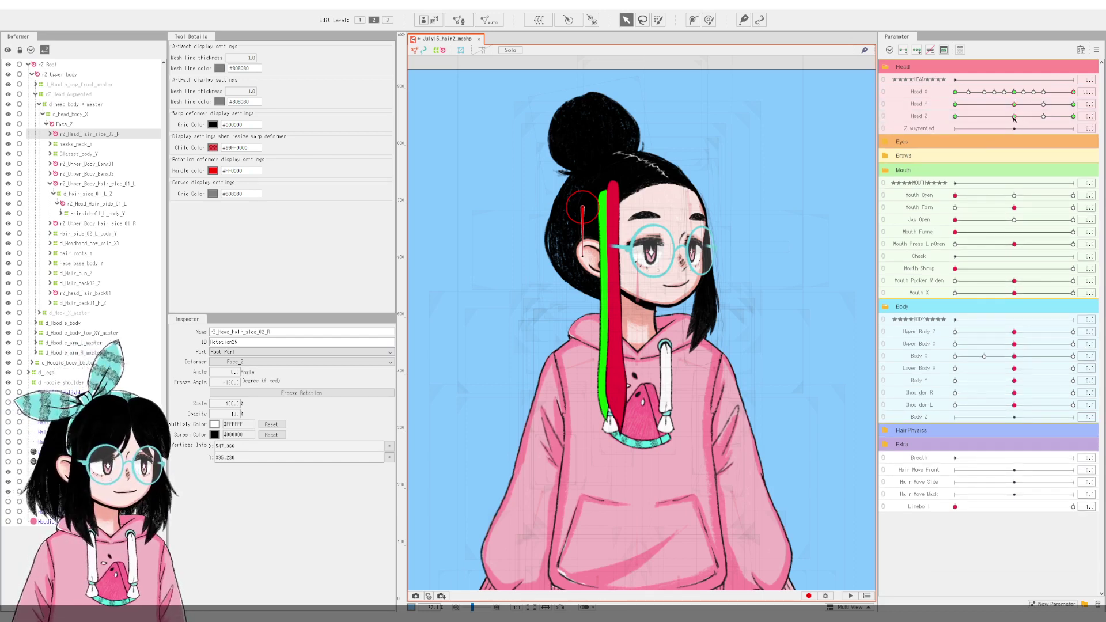
Step: With Head X and Head Z at maximum, rotate rZ_Head_Hair_side_02_R so the strands hang nearly vertical and shift it outward from the face
left_click_drag(1015, 117, 1103, 127)
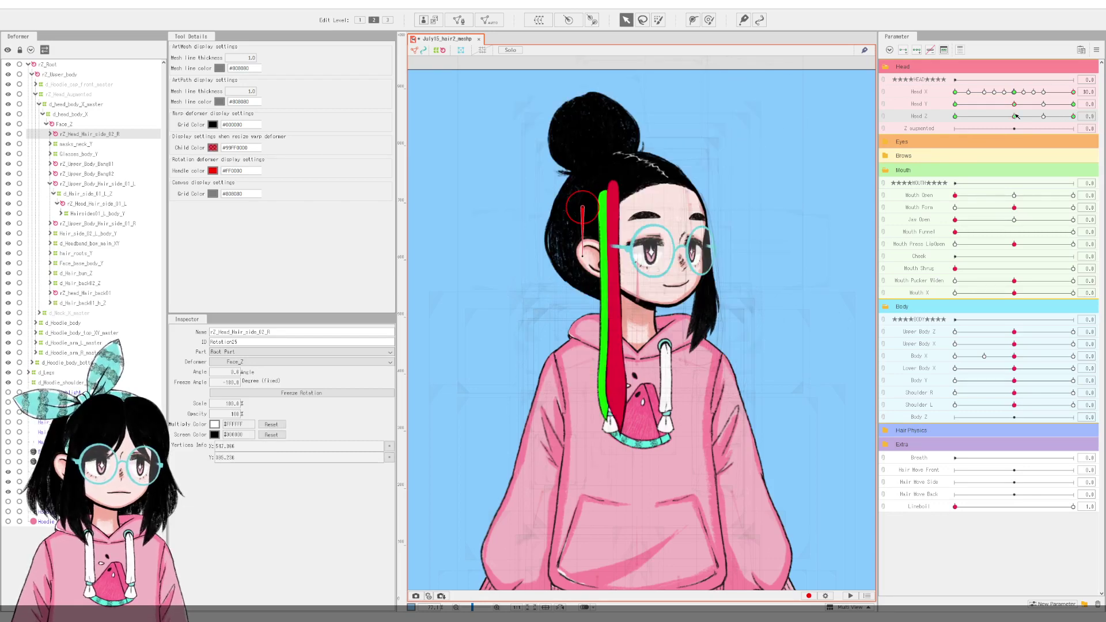
left_click_drag(1016, 116, 1073, 117)
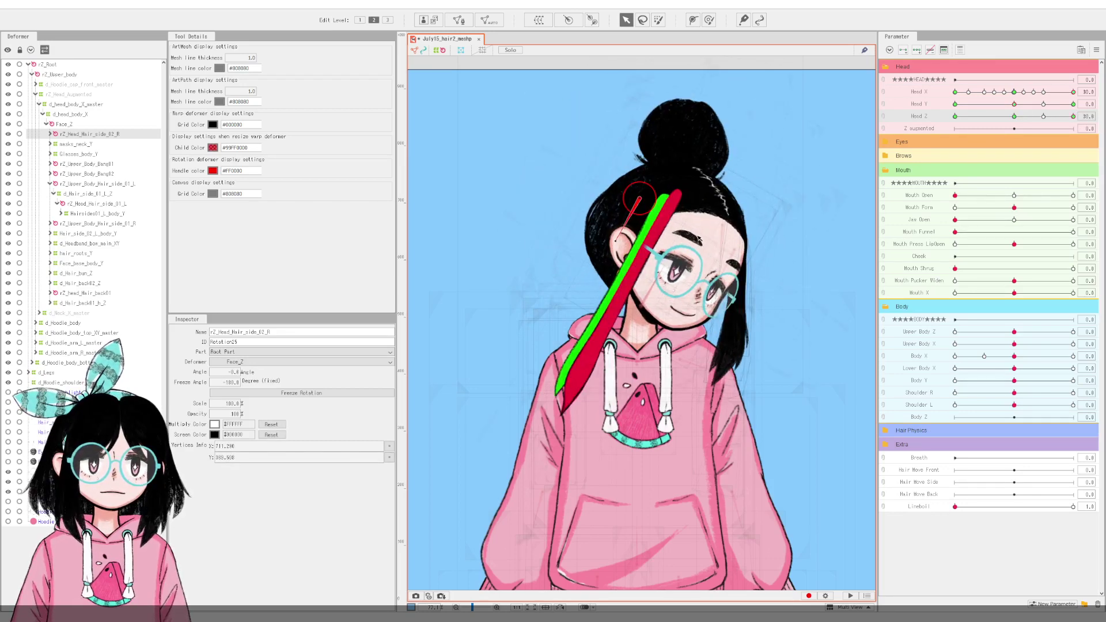
left_click_drag(617, 241, 637, 254)
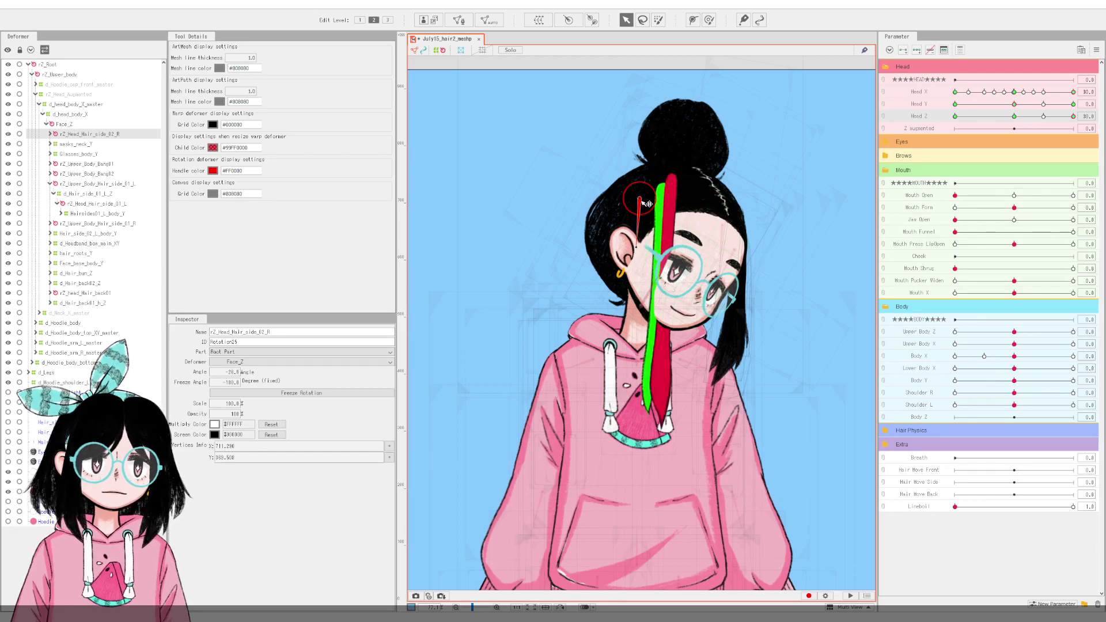
left_click_drag(647, 203, 627, 205)
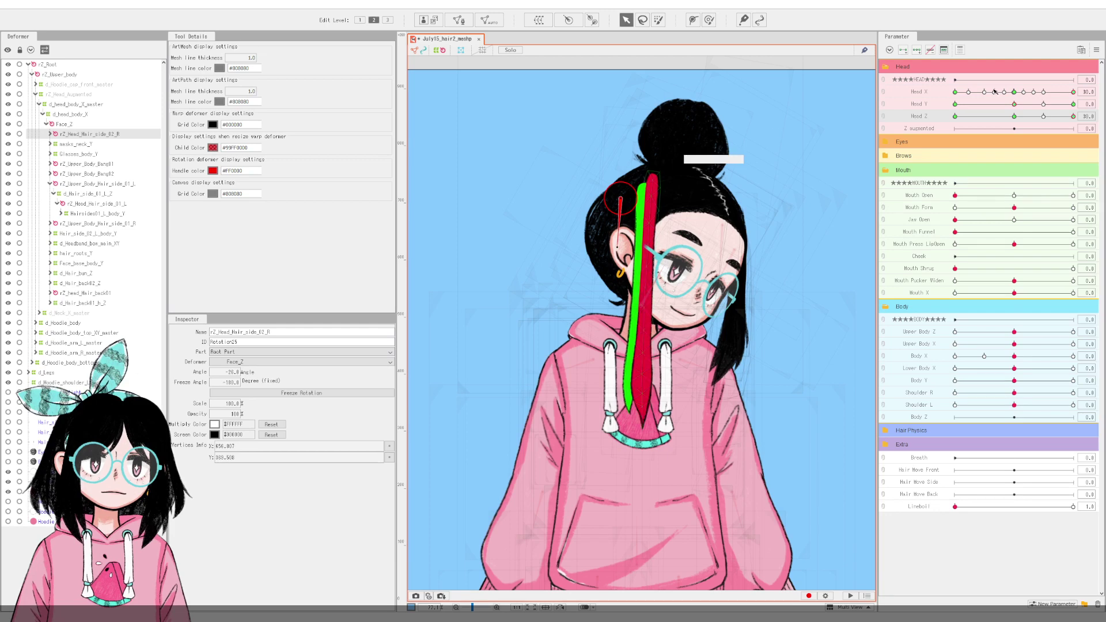
Step: At maximum Head X and Head Z, lower rZ_Head_Hair_side_02_R toward the ear and check it by sweeping Head Z
left_click_drag(1016, 118, 1073, 116)
left_click(1014, 117)
left_click(1014, 117)
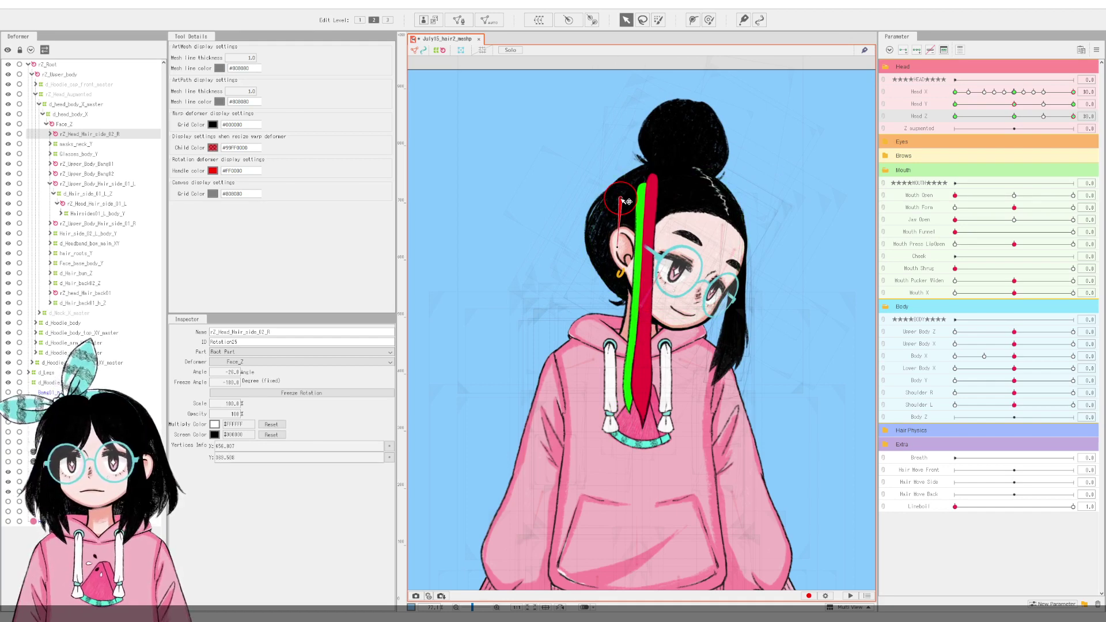
left_click_drag(629, 213, 628, 217)
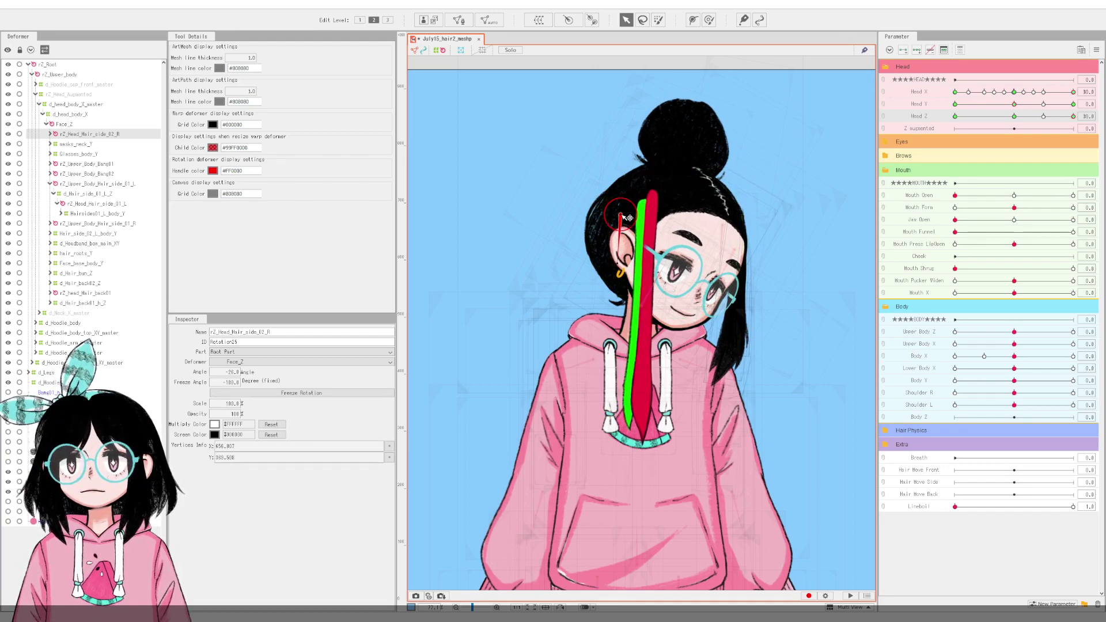
left_click_drag(1011, 117, 1100, 125)
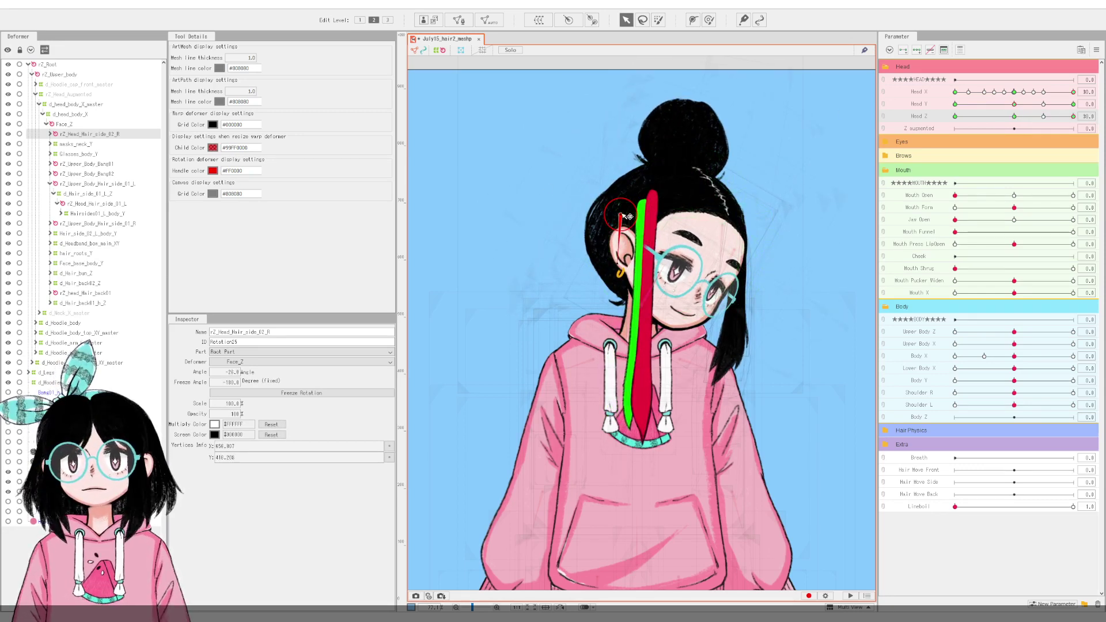
Step: Lower rZ_Head_Hair_side_02_R a little more, rotate it to about -27 degrees and nudge it outward
left_click_drag(631, 214, 631, 224)
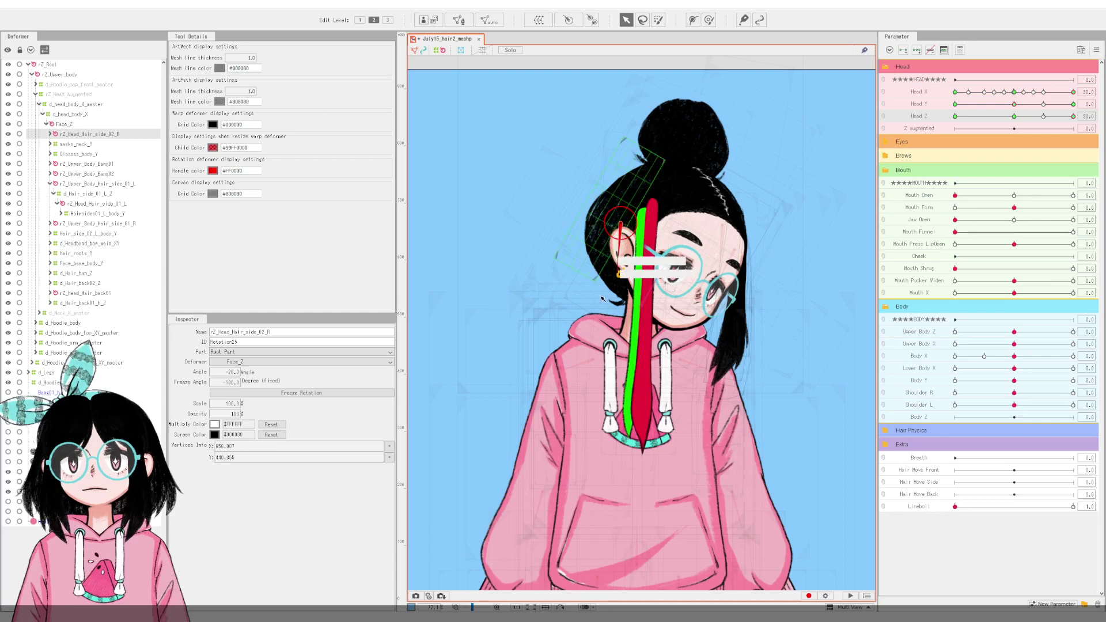
left_click_drag(615, 275, 618, 275)
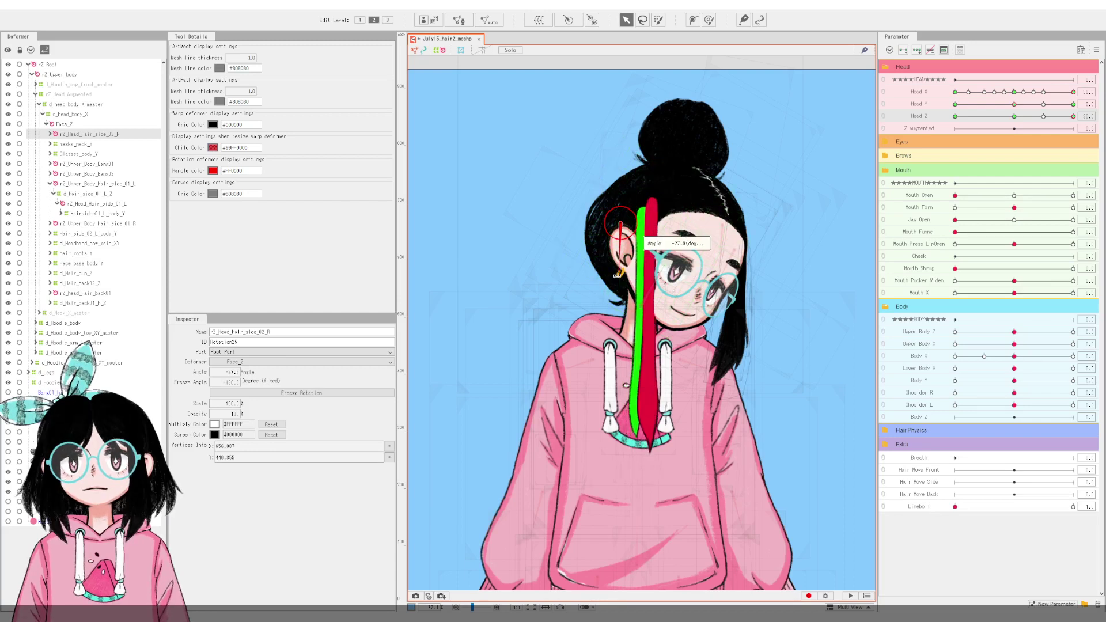
left_click_drag(628, 228, 623, 229)
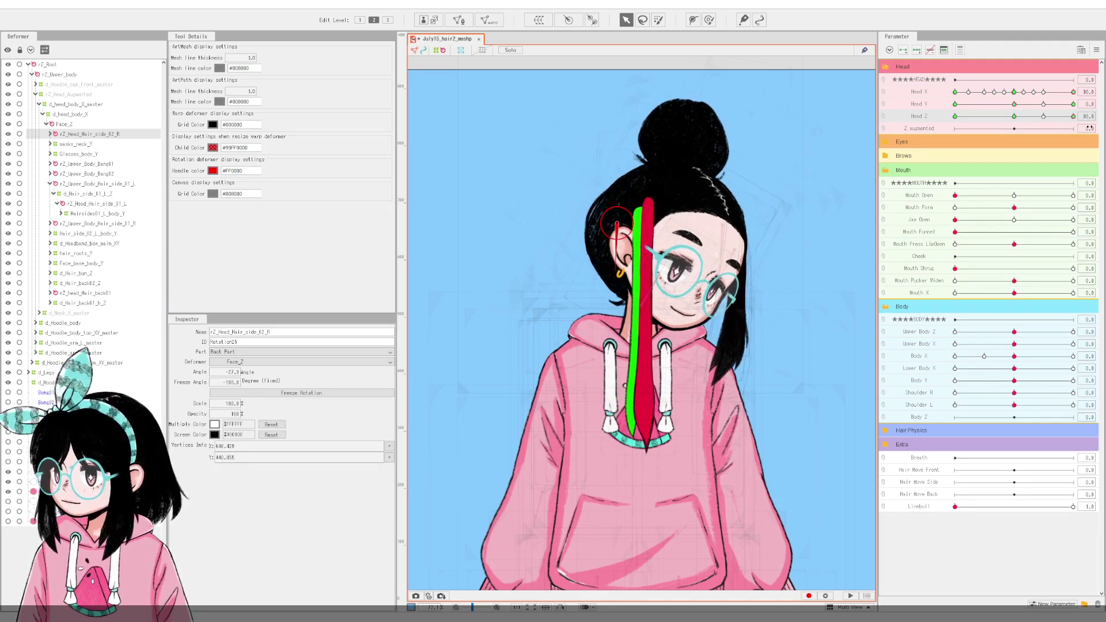
Step: With Head X at maximum and Head Z at minimum, move rZ_Head_Hair_side_02_R slightly inward and up, checking it across the Head Z range
left_click_drag(1072, 116, 939, 159)
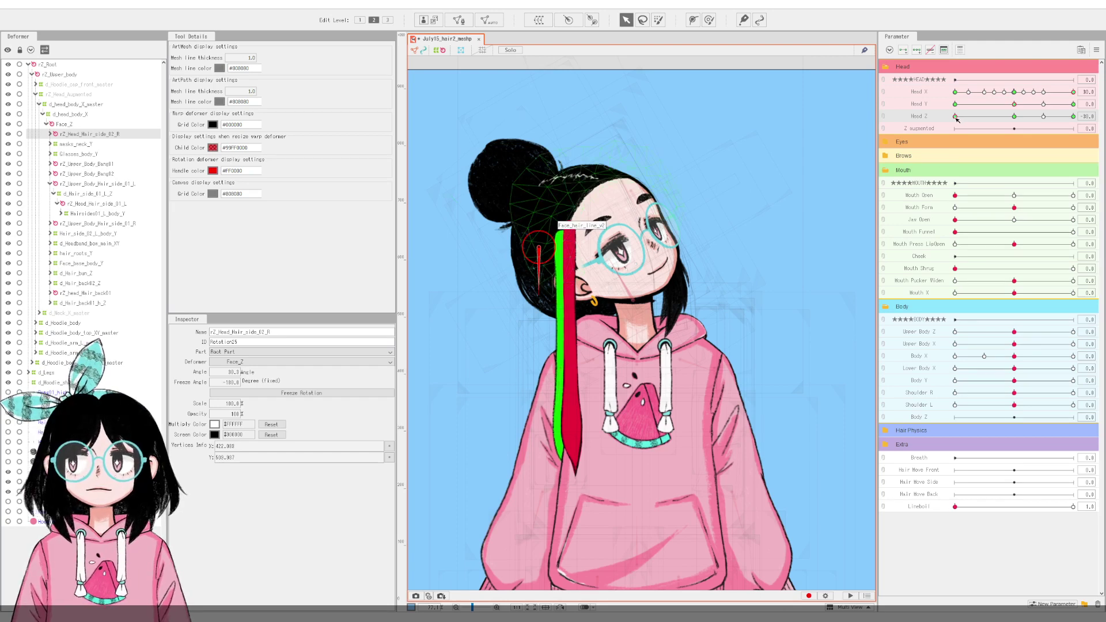
left_click_drag(956, 117, 870, 141)
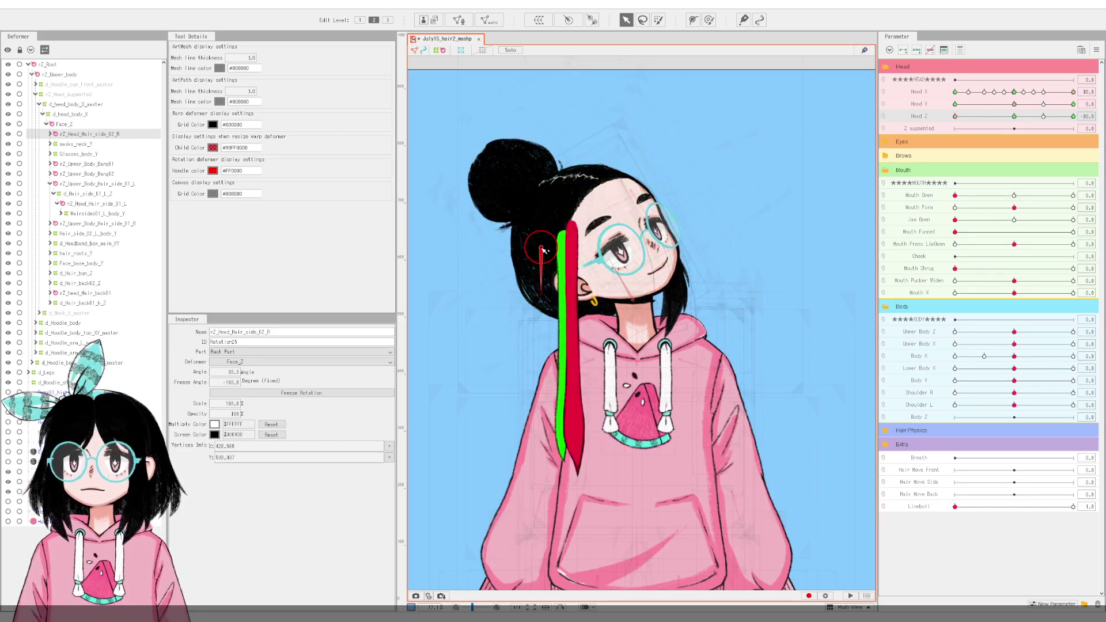
left_click(543, 248)
left_click_drag(545, 246, 545, 233)
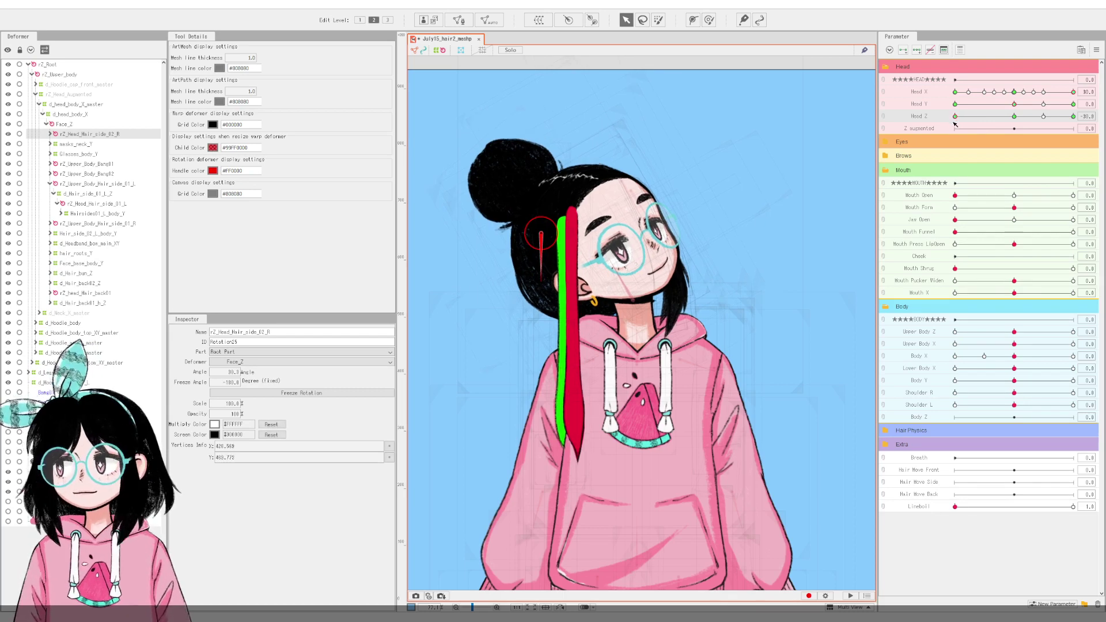
left_click_drag(955, 117, 1103, 146)
left_click_drag(1025, 150, 927, 151)
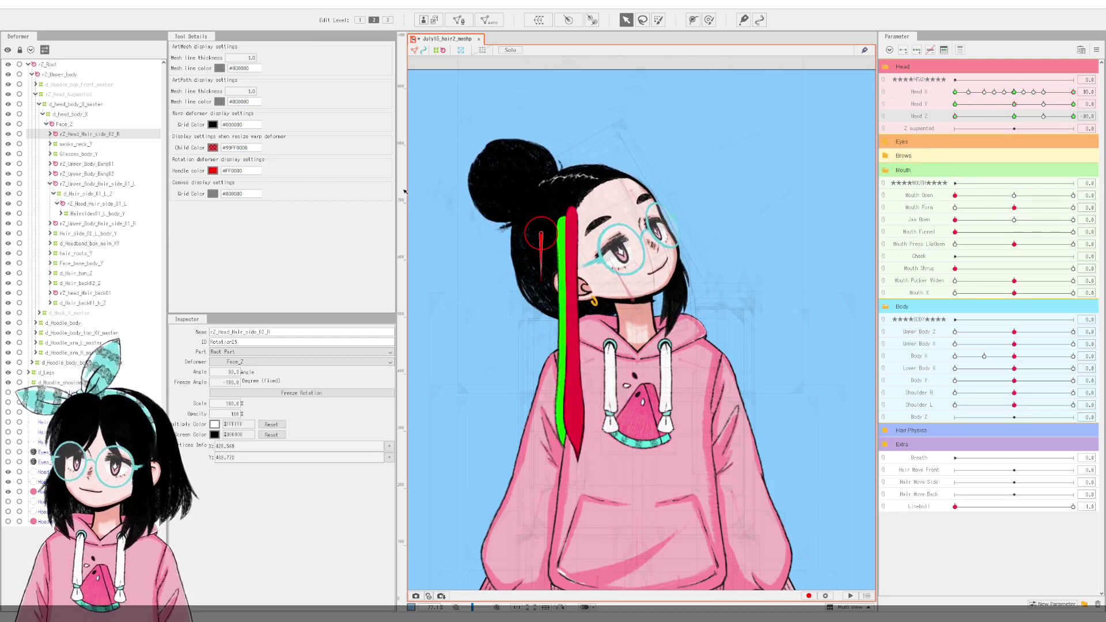
Step: Check the side strands across Head Z and at minimum Head Y with Head X at maximum, returning Head Y and Head Z to neutral
left_click_drag(537, 264, 538, 282)
key("ctrl+z")
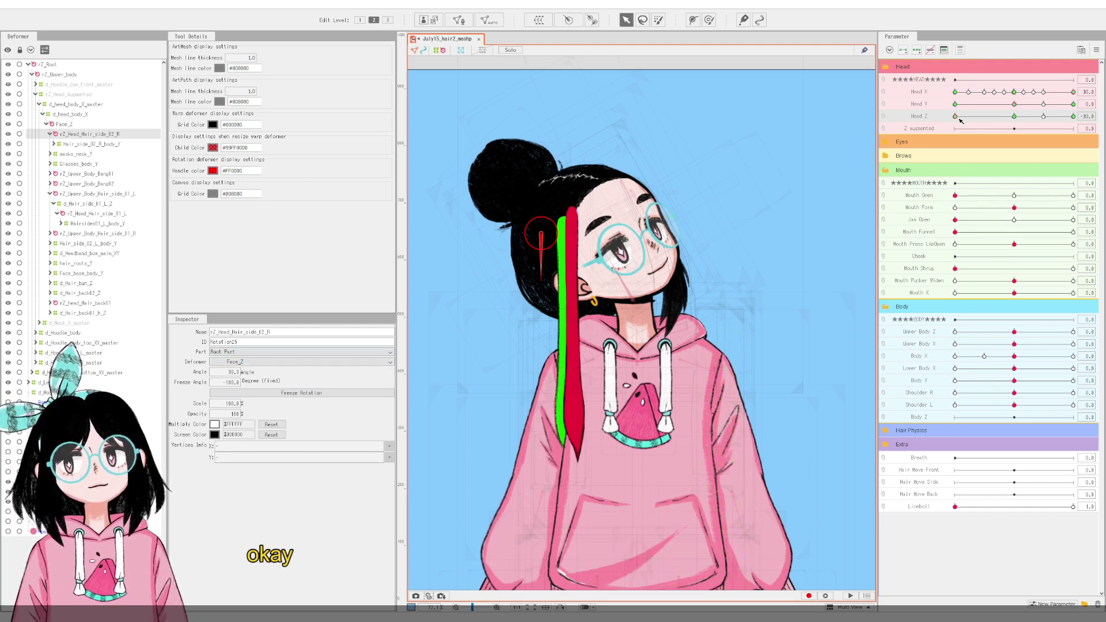
left_click_drag(964, 118, 1088, 135)
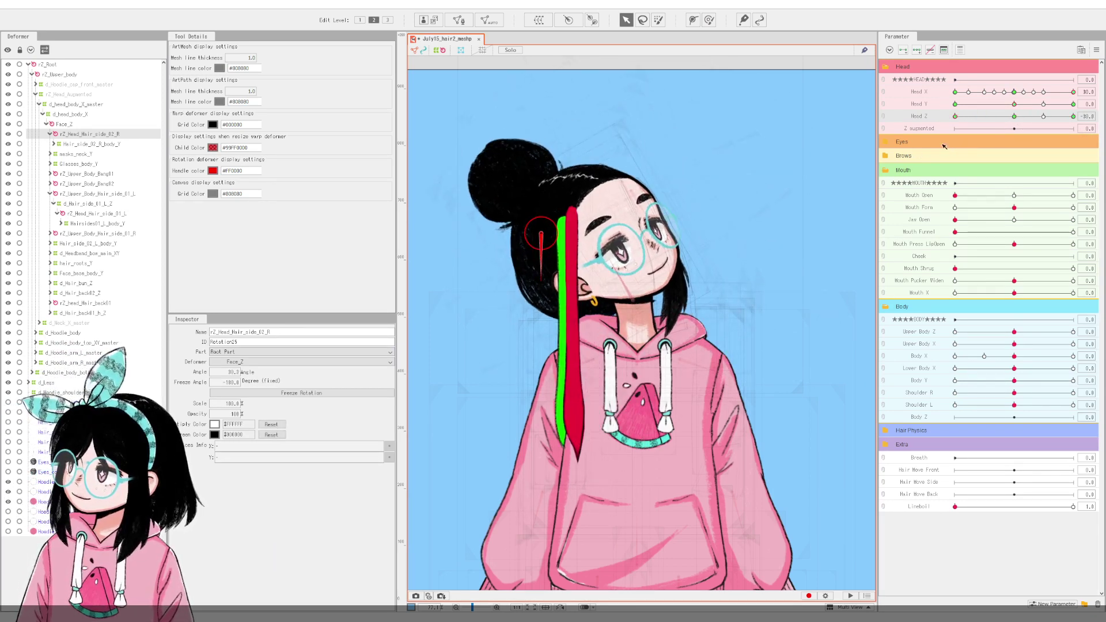
left_click(1015, 118)
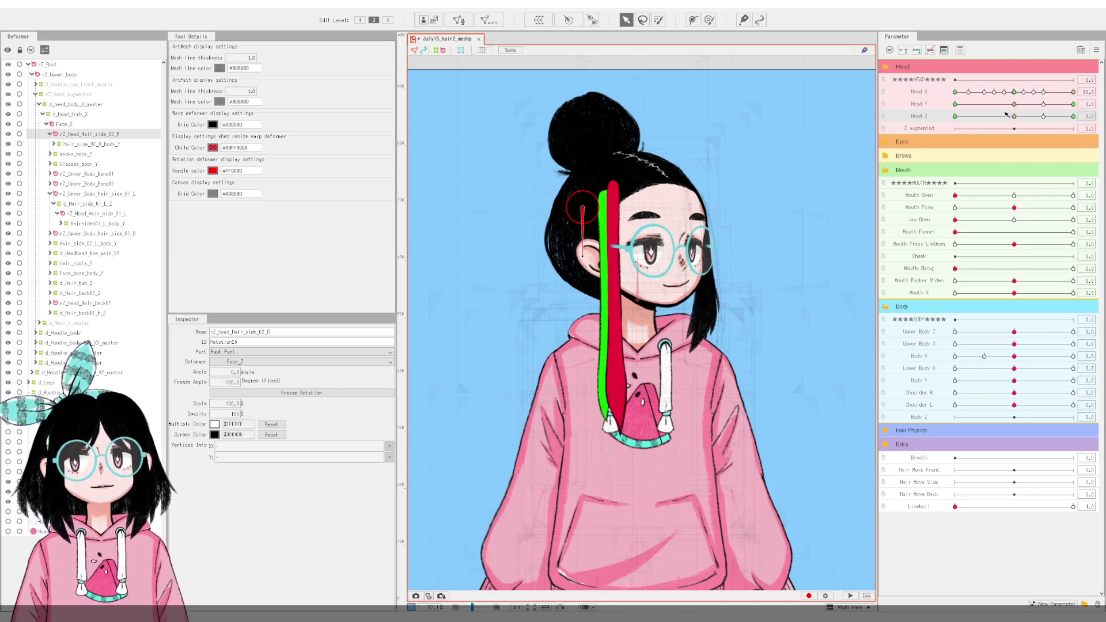
left_click_drag(1013, 103, 939, 119)
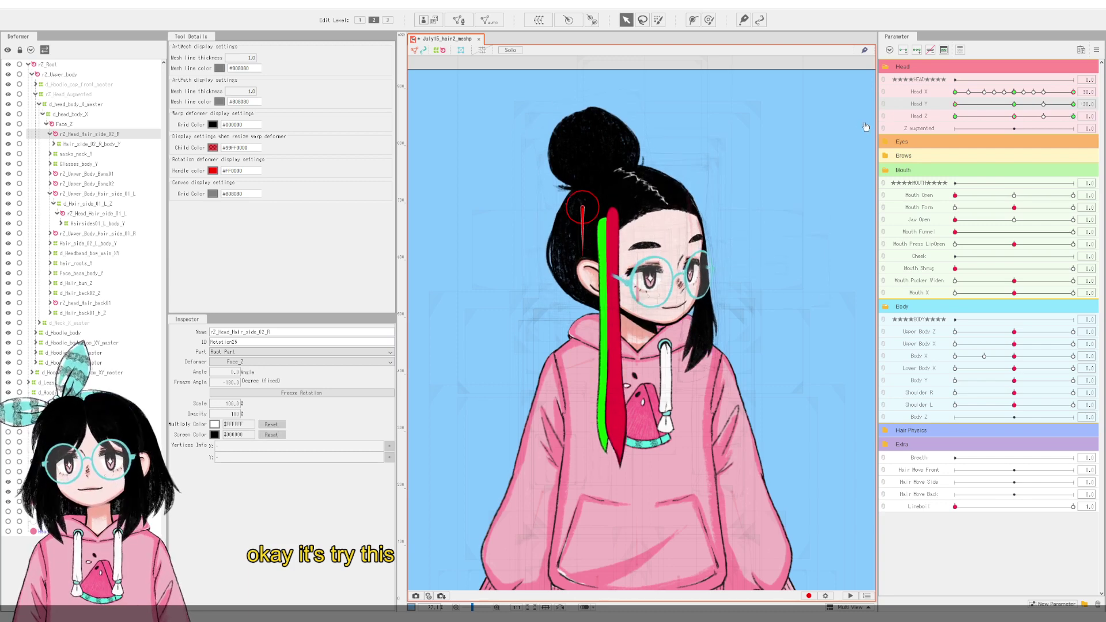
left_click(1015, 104)
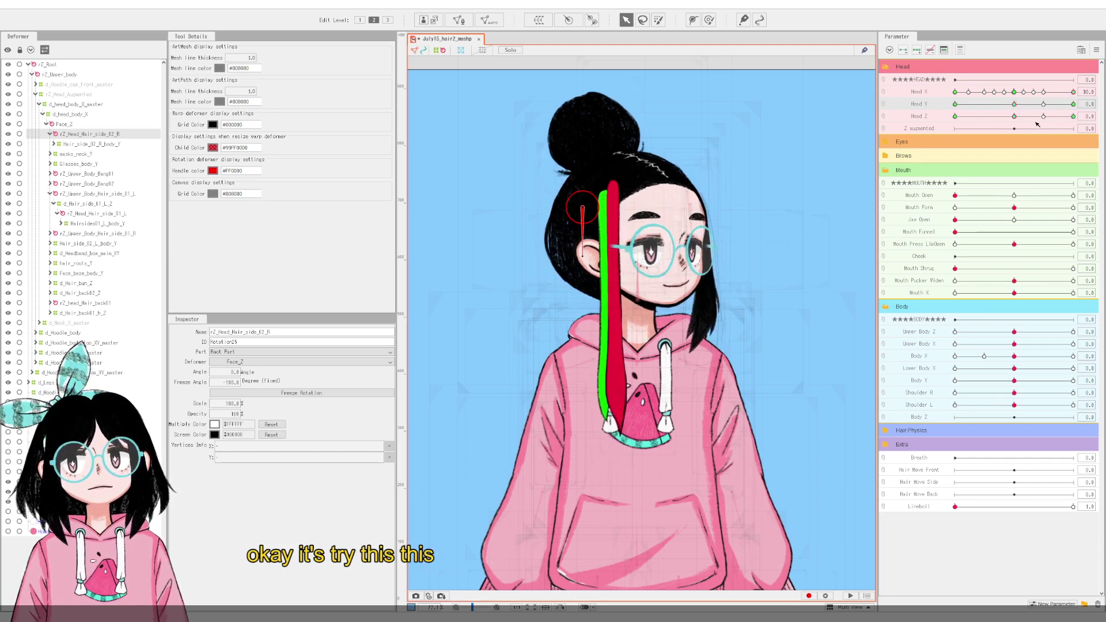
Step: With Head X at maximum and Head Z at minimum, fine-tune the height of rZ_Head_Hair_side_02_R slightly upward
left_click_drag(1014, 116, 929, 136)
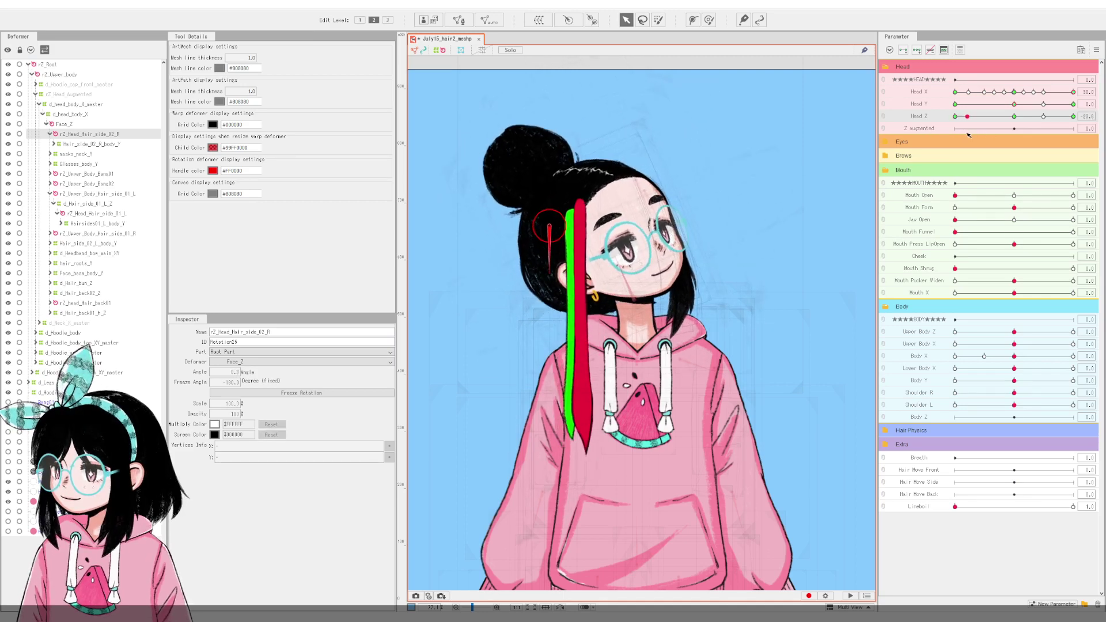
mouse_move(928, 134)
left_mouse_down()
mouse_move(1009, 134)
mouse_move(913, 129)
left_mouse_up()
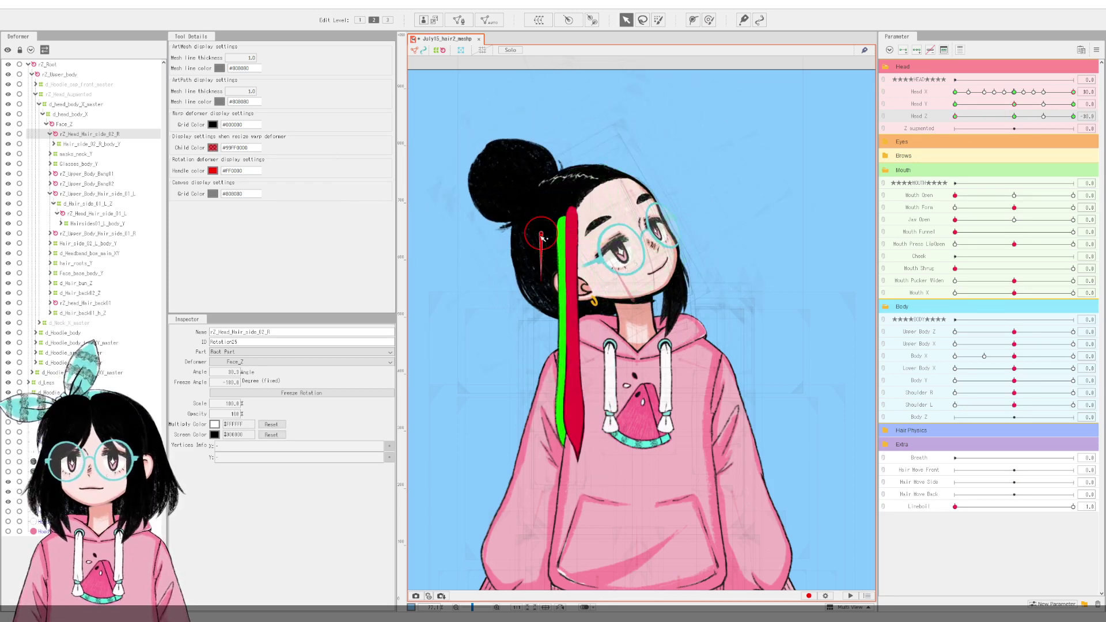
left_click_drag(541, 236, 541, 227)
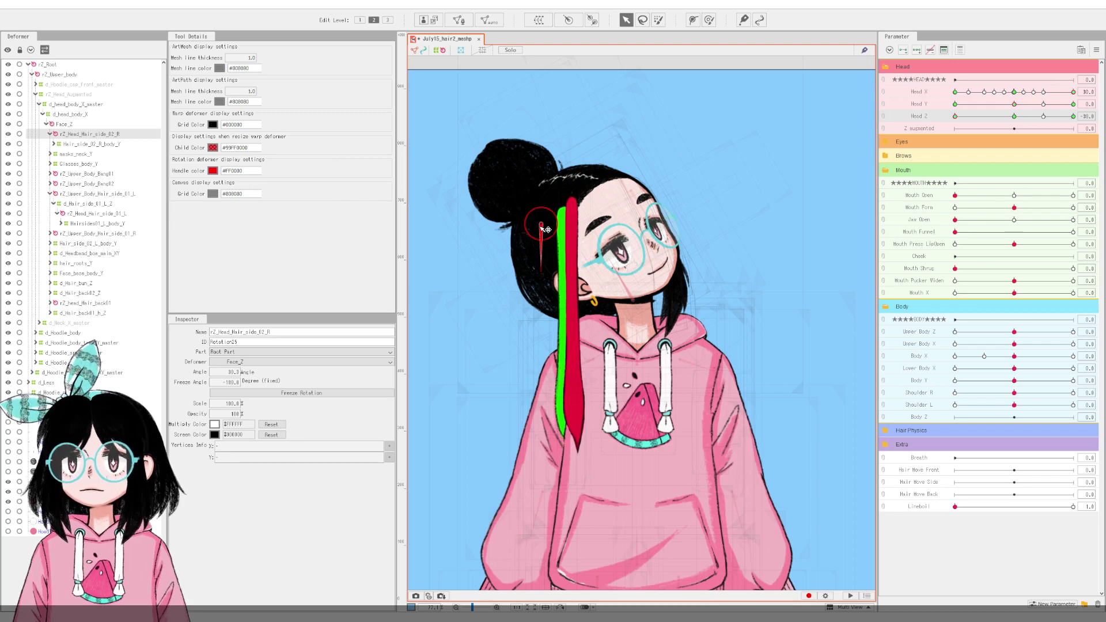
left_click_drag(956, 120, 941, 136)
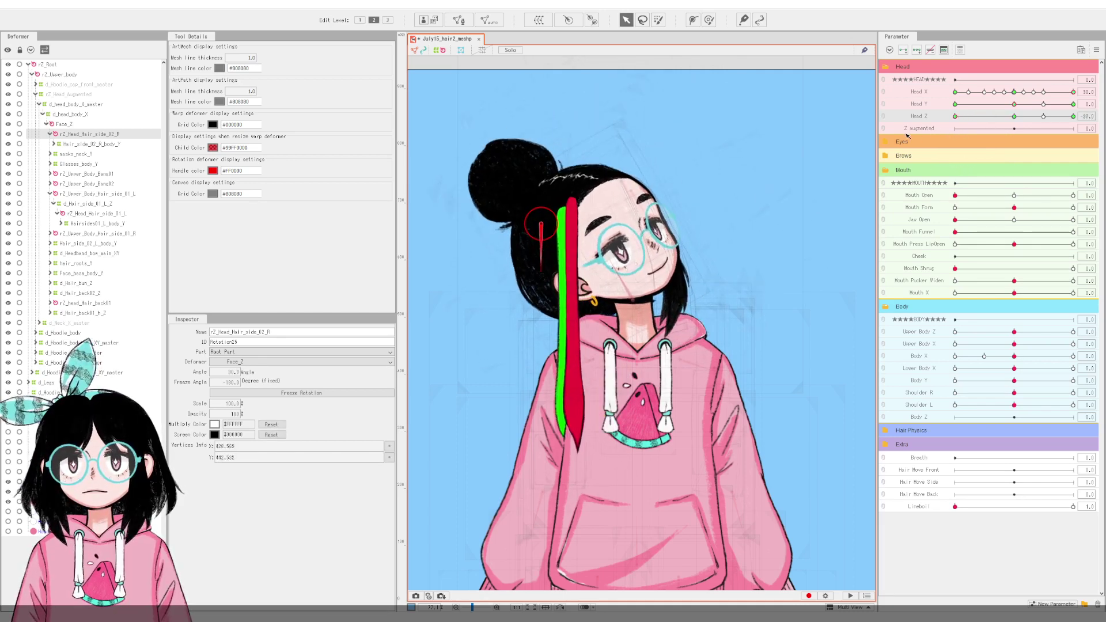
left_click_drag(545, 229, 548, 231)
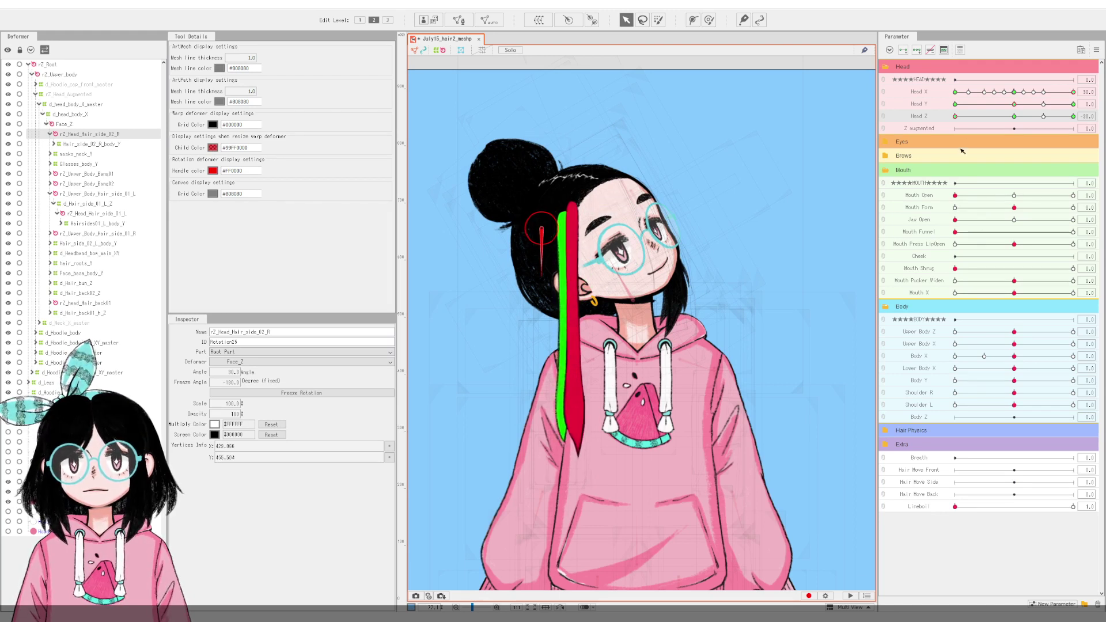
Step: Nudge rZ_Head_Hair_side_02_R slightly downward at maximum Head Z and check the strands by sweeping Head Z to minimum
left_click_drag(955, 116, 1075, 129)
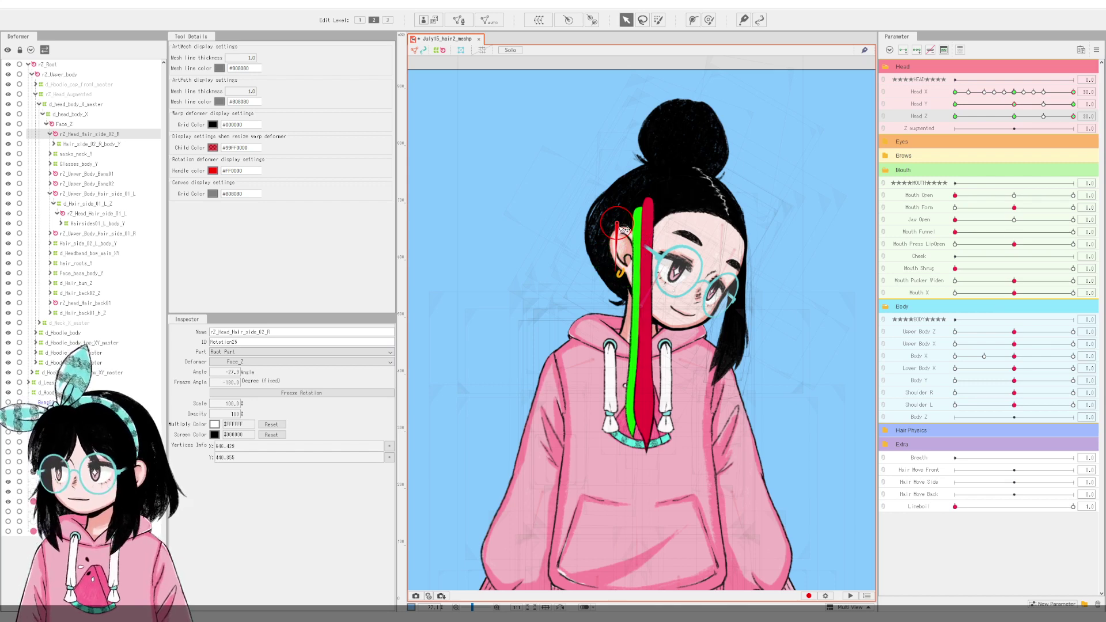
left_click_drag(625, 230, 626, 234)
left_click_drag(1065, 131, 938, 136)
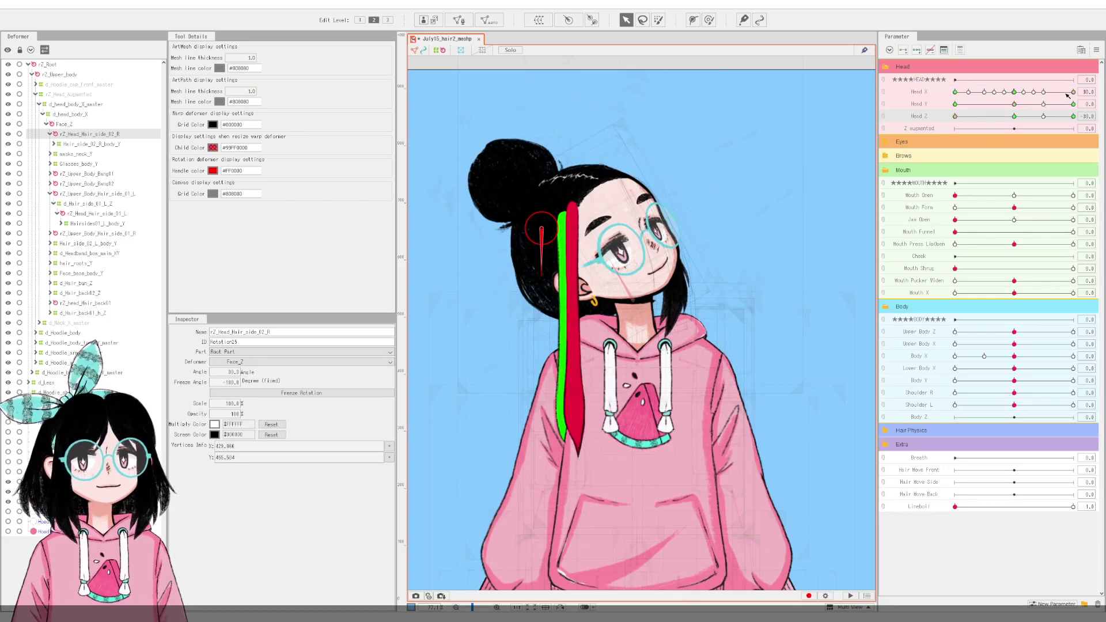
Step: Sweep Head X to minimum with Head Z at minimum and nudge rZ_Head_Hair_side_02_R slightly outward from the face
left_click_drag(1073, 94, 1101, 98)
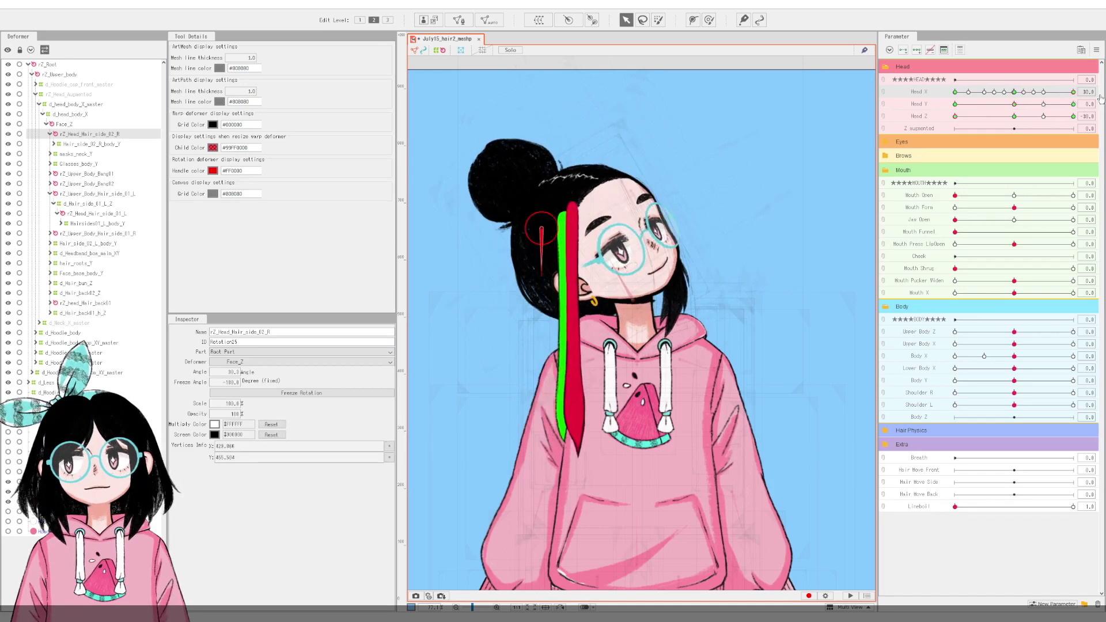
left_click_drag(1028, 94, 972, 103)
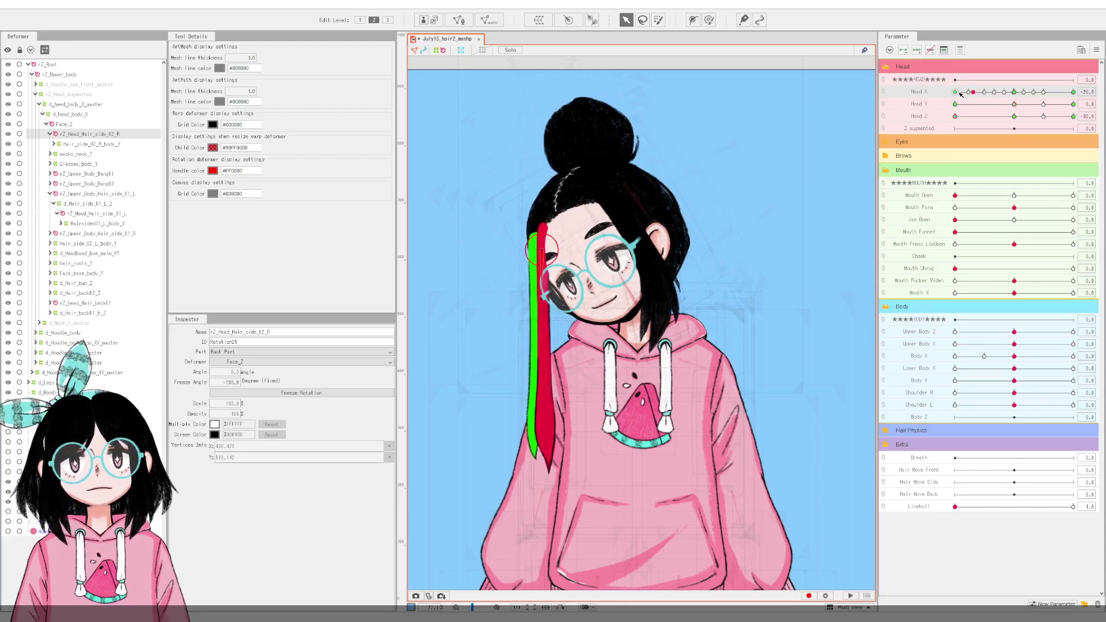
left_click(961, 95)
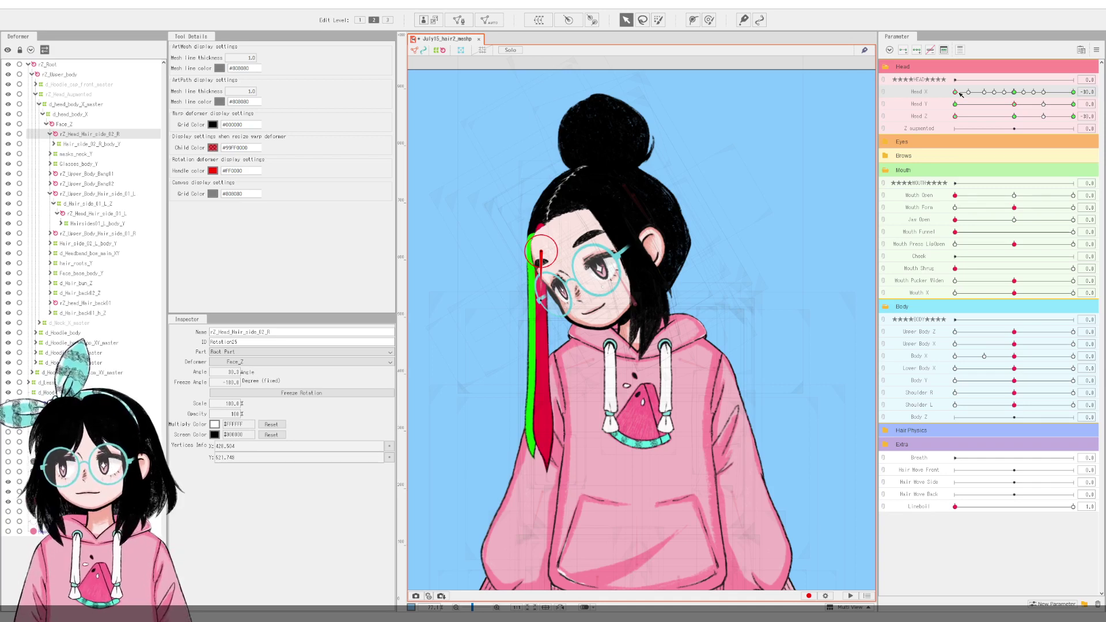
left_click_drag(960, 95, 932, 95)
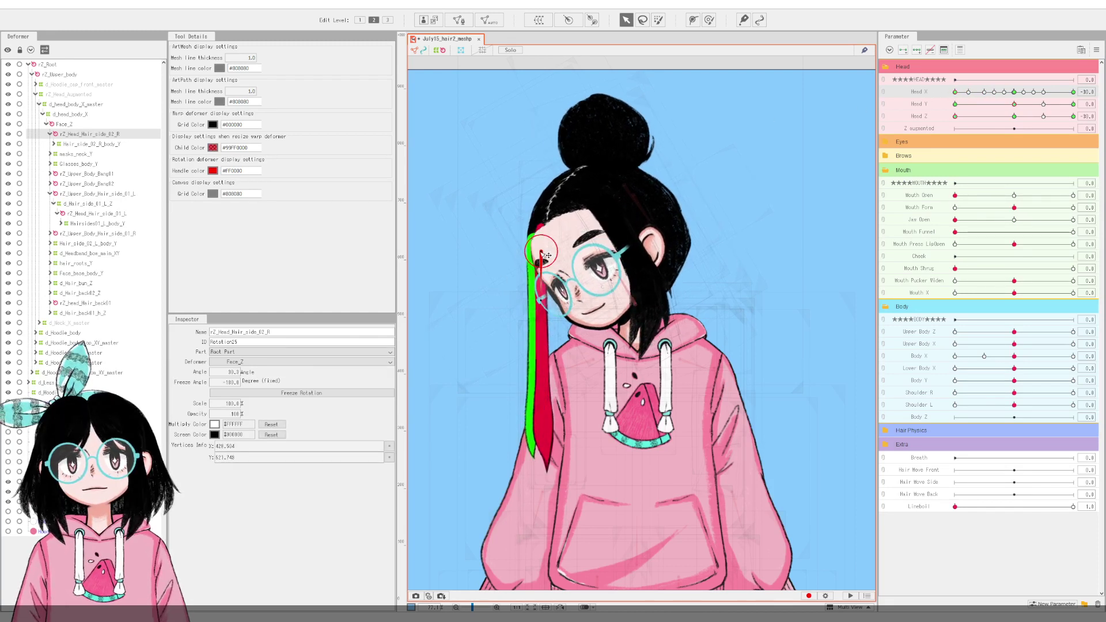
left_click_drag(541, 252, 545, 254)
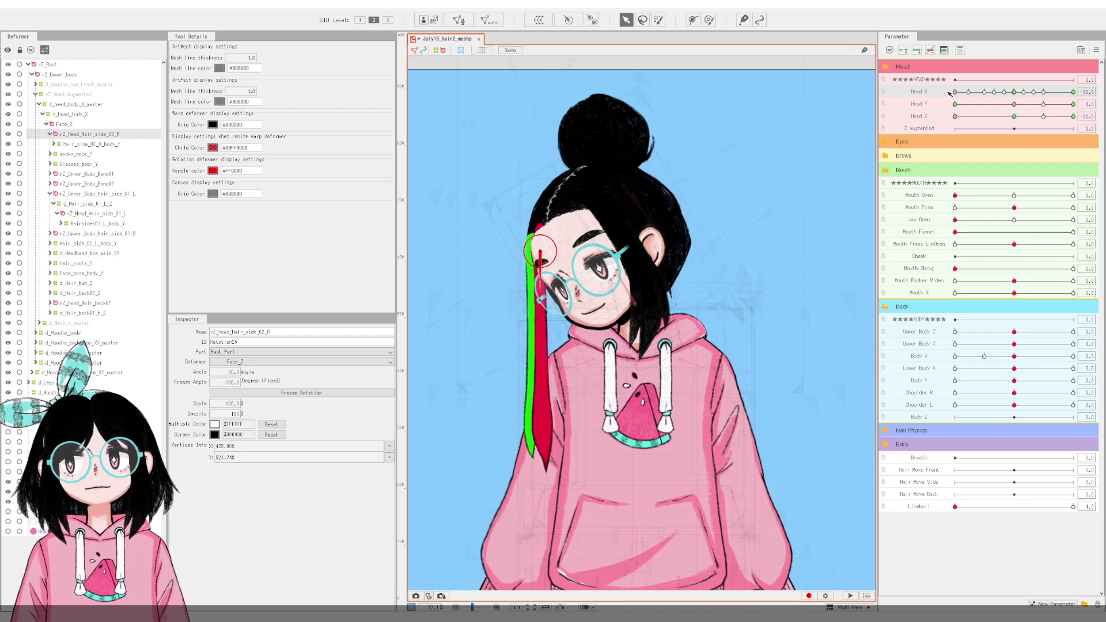
Step: Try nudging rZ_Head_Hair_side_02_R slightly farther outward from the face with Head X and Head Z at minimum
mouse_move(951, 92)
left_mouse_down()
mouse_move(1025, 95)
mouse_move(955, 103)
left_mouse_up()
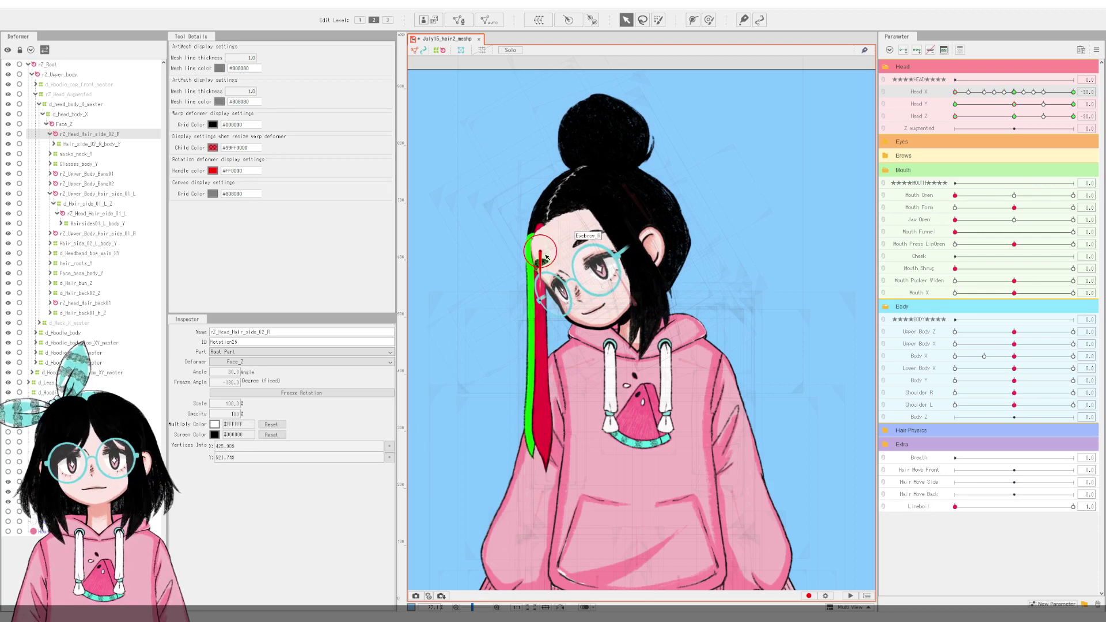
left_click_drag(548, 257, 542, 253)
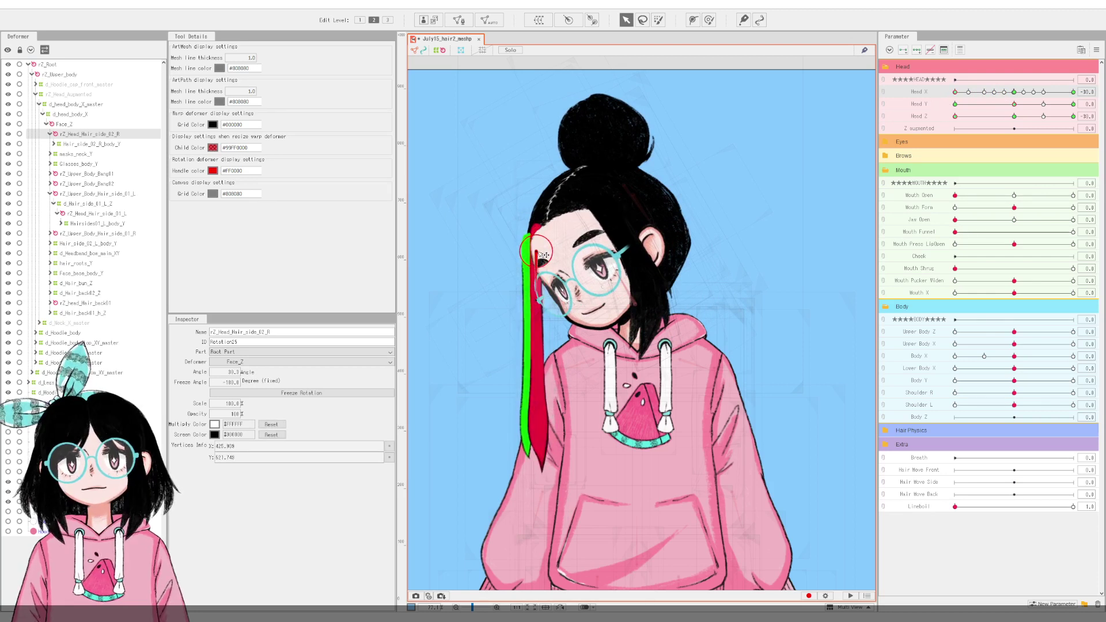
left_click_drag(955, 92, 919, 98)
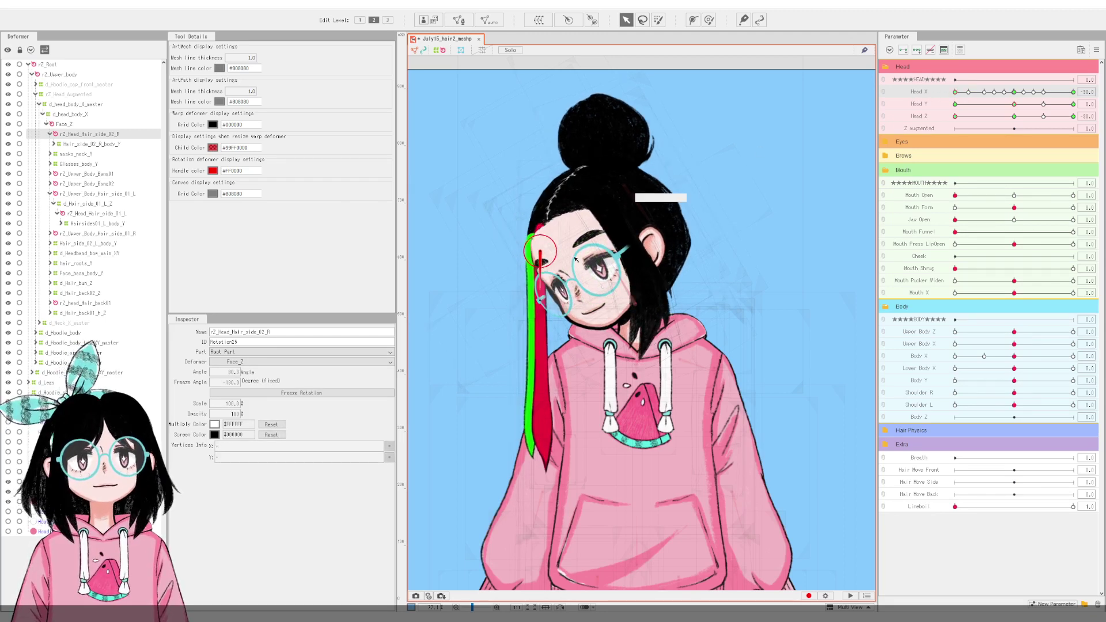
left_click_drag(955, 93, 937, 117)
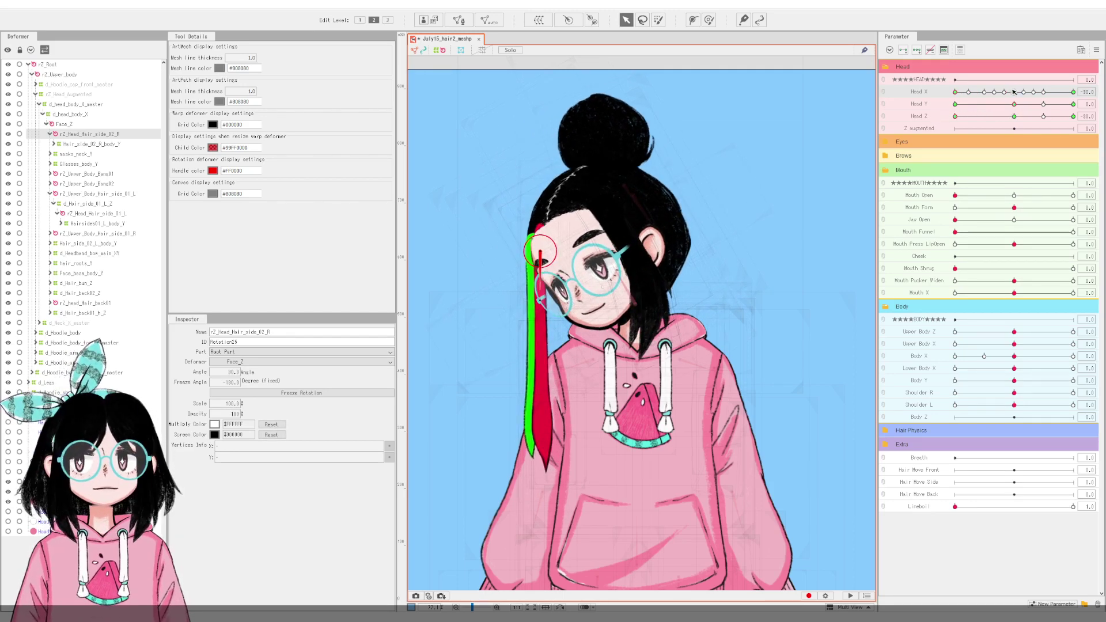
Step: Check the side strands at maximum Head X across the extremes of Head Z and Head Y, returning both to neutral
left_click_drag(1014, 92, 1091, 92)
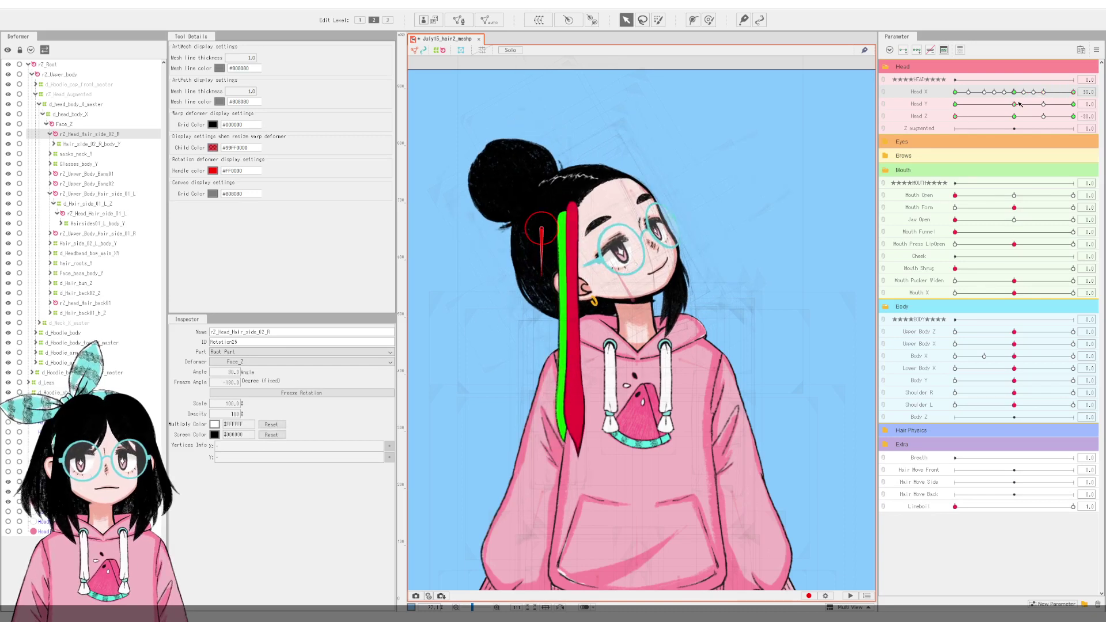
left_click_drag(1013, 104, 1086, 104)
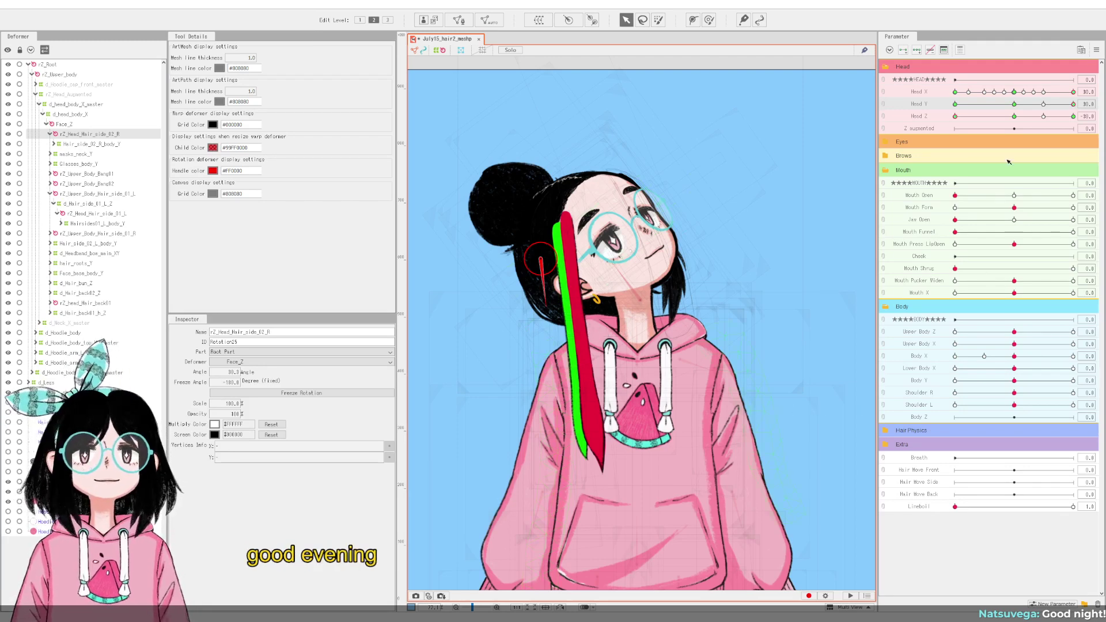
left_click(955, 117)
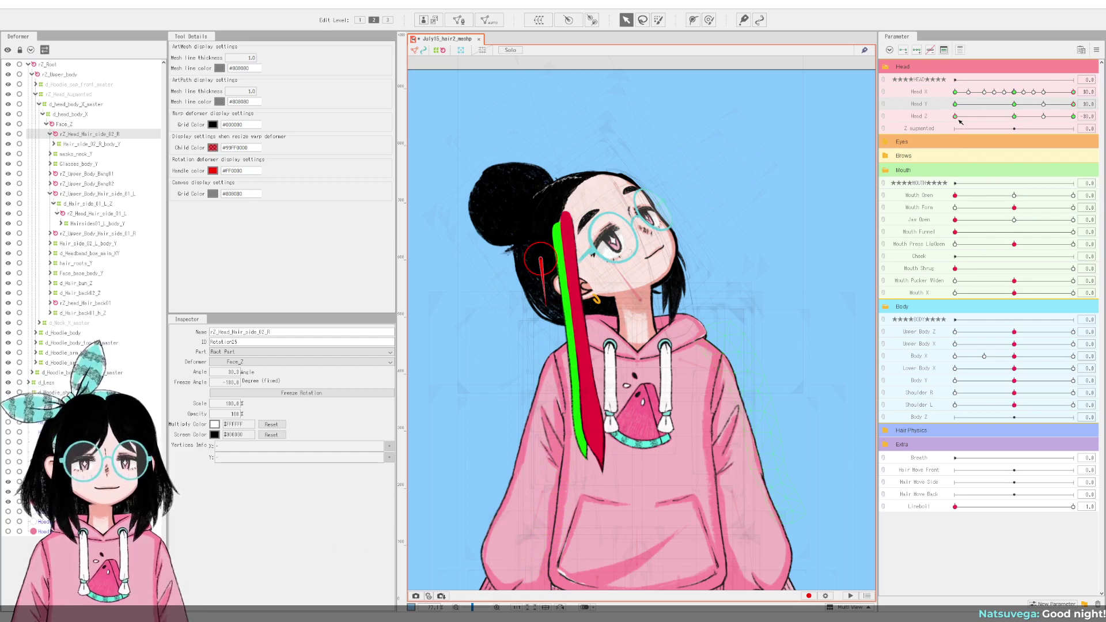
left_click_drag(965, 120, 926, 152)
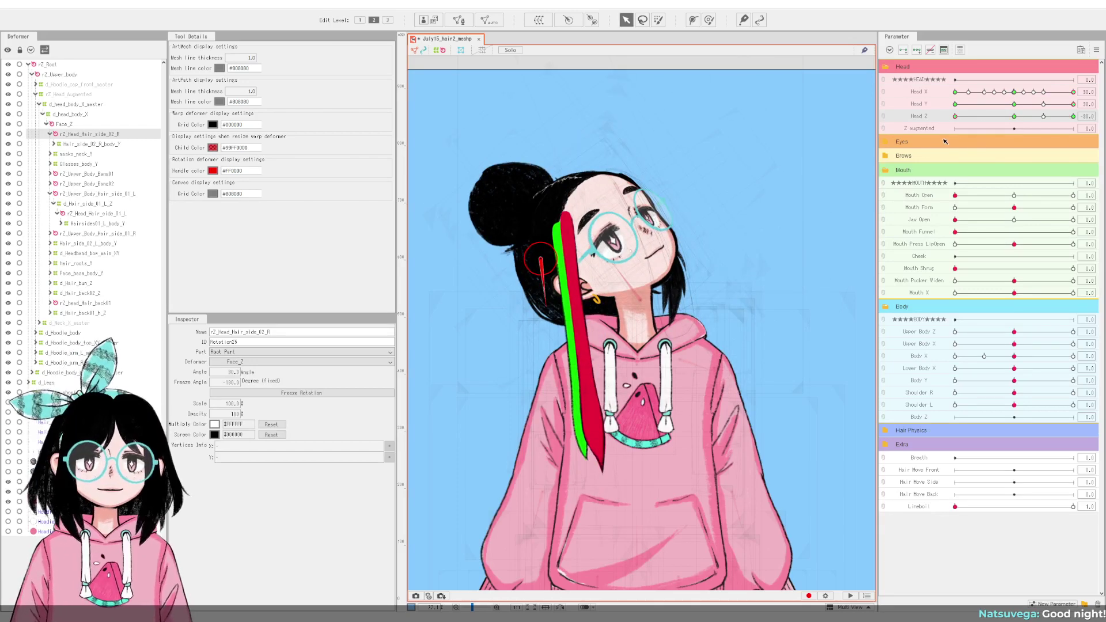
left_click_drag(956, 116, 939, 135)
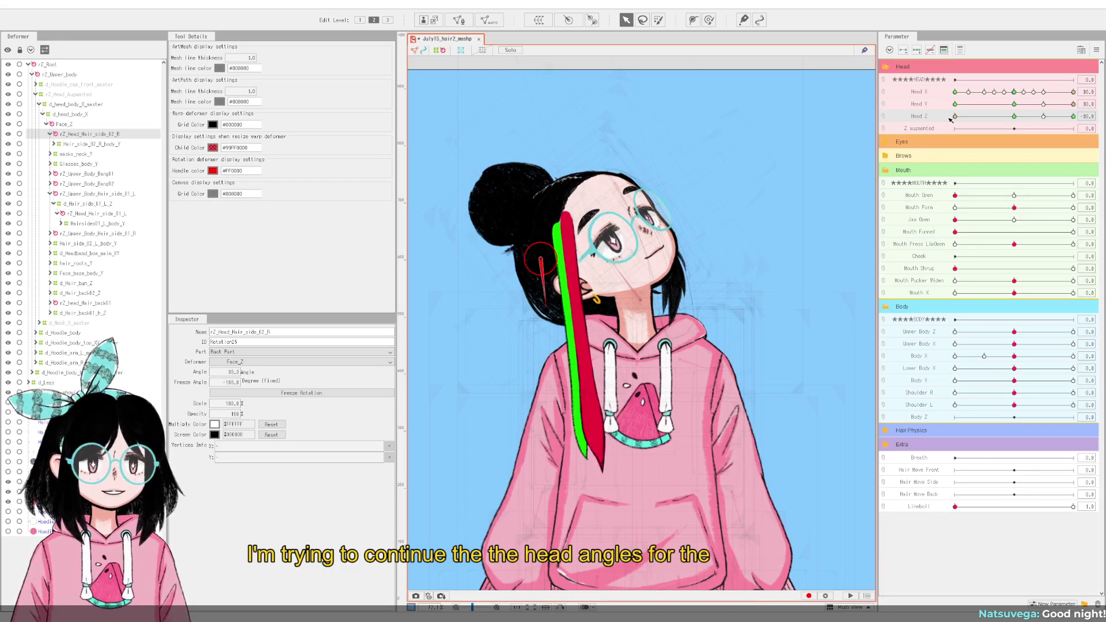
left_click_drag(951, 117, 1086, 117)
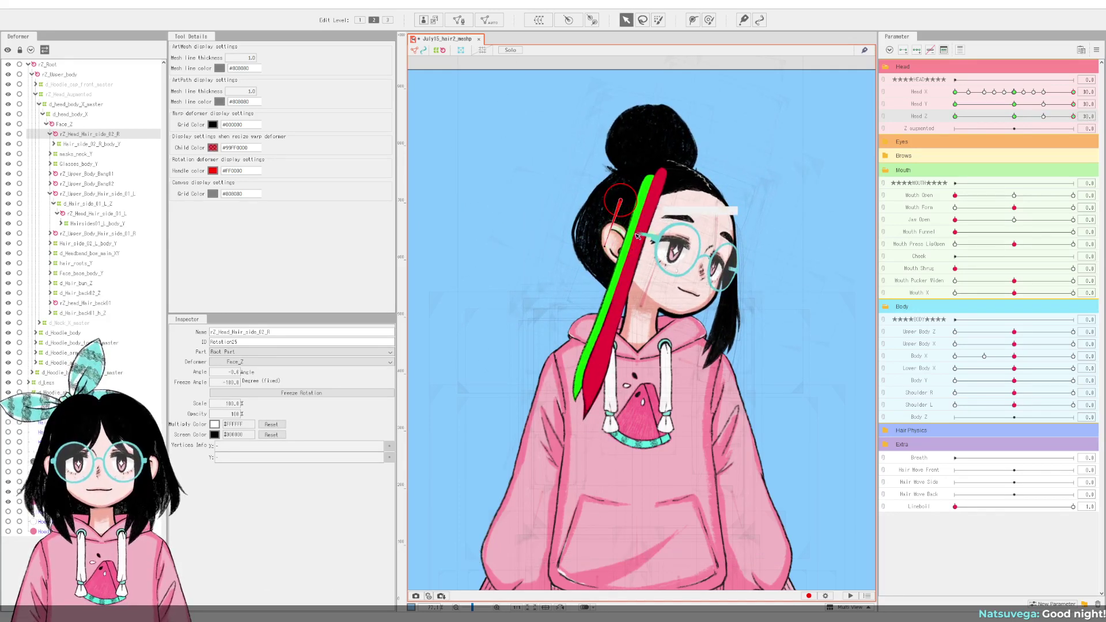
left_click(1014, 117)
left_click(1054, 104)
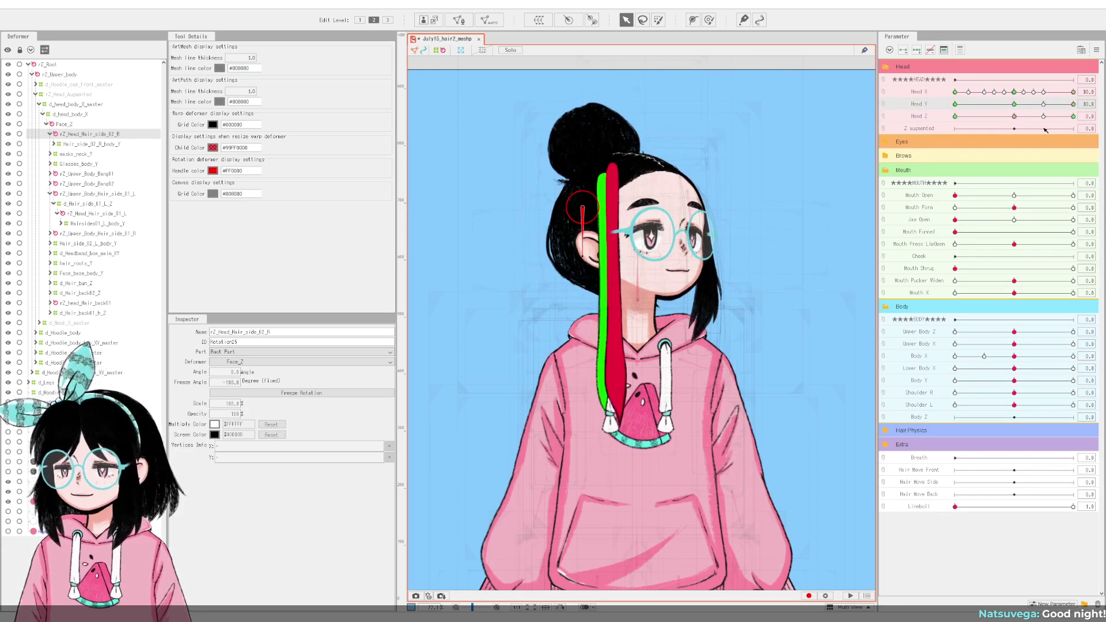
left_click(1015, 104)
left_click(955, 104)
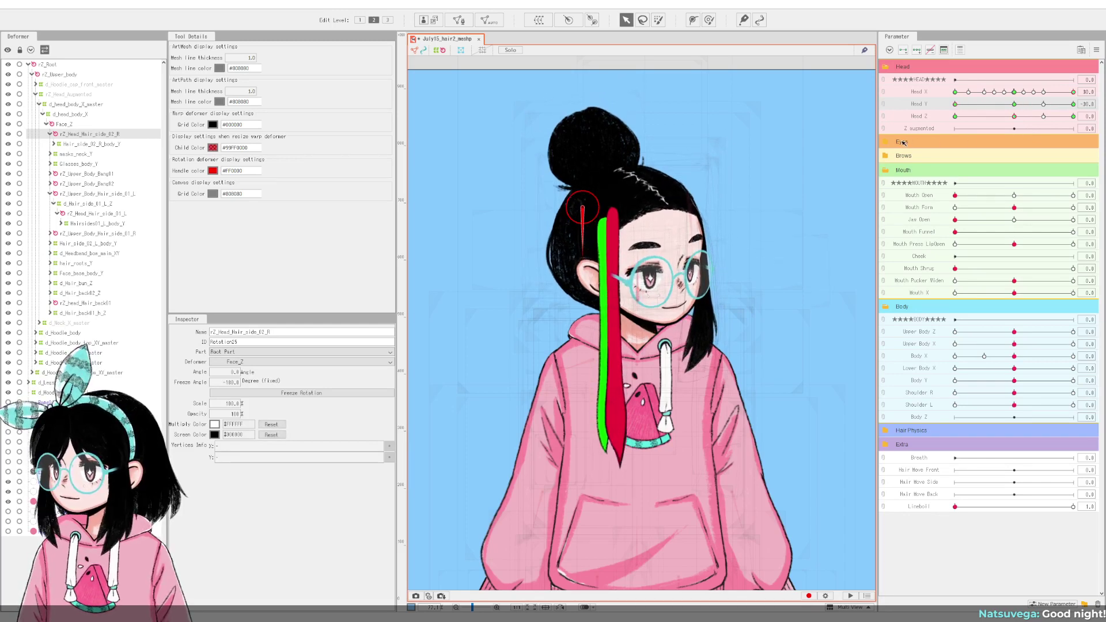
left_click(1013, 104)
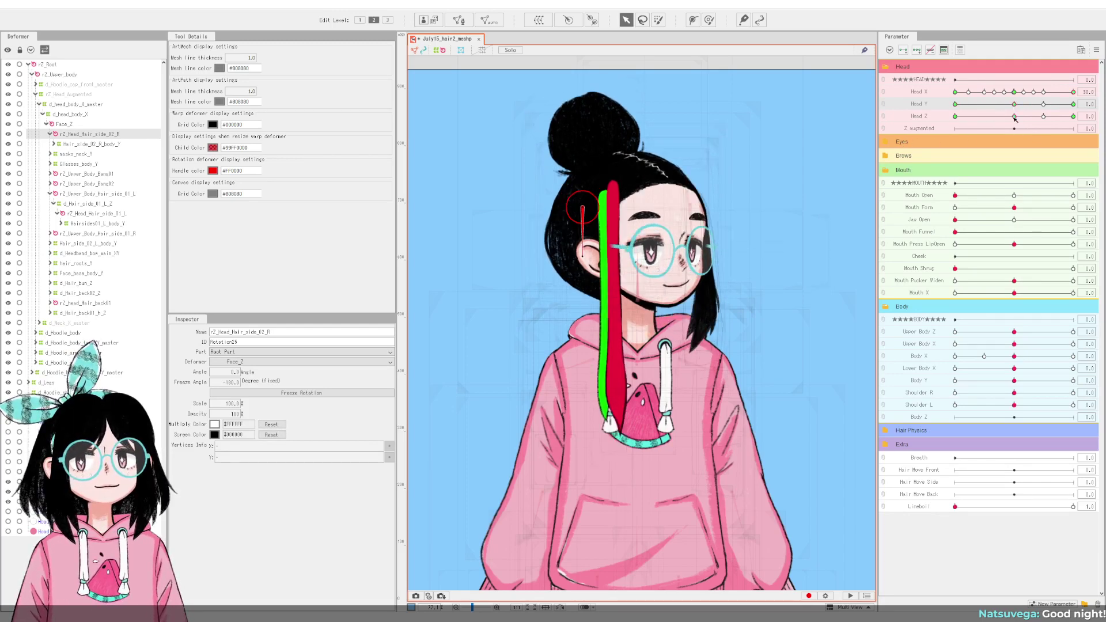
Step: Check the strands at maximum Head X with Head Z at minimum, raising Head Y to maximum and back to neutral
left_click_drag(1014, 116, 1008, 150)
mouse_move(1063, 121)
left_mouse_down()
mouse_move(1013, 121)
mouse_move(1083, 125)
left_mouse_up()
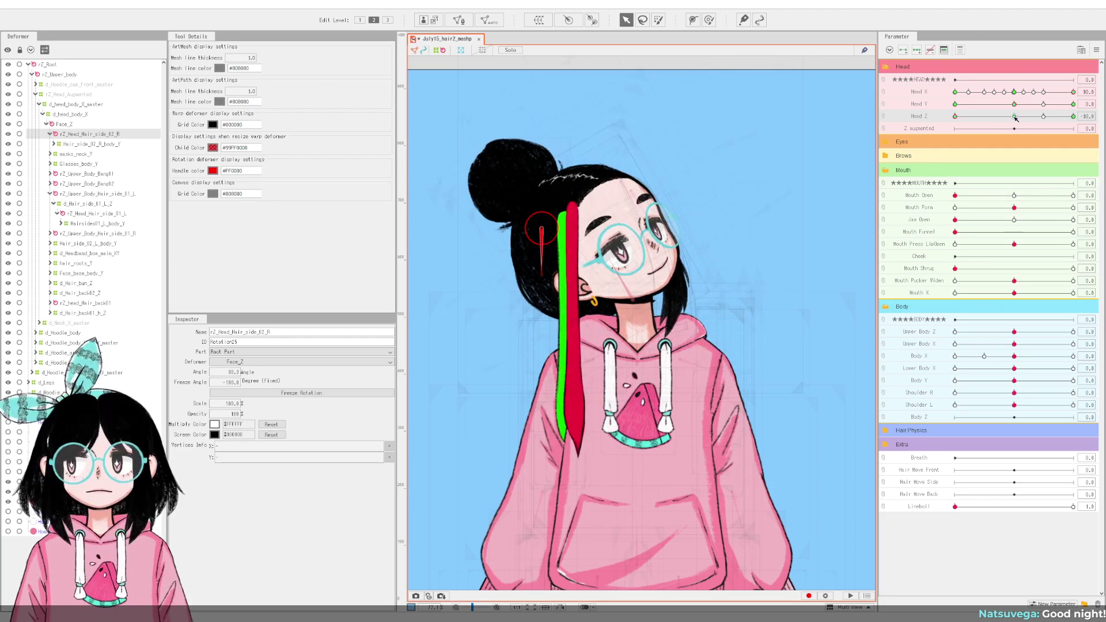
left_click_drag(1015, 118, 953, 132)
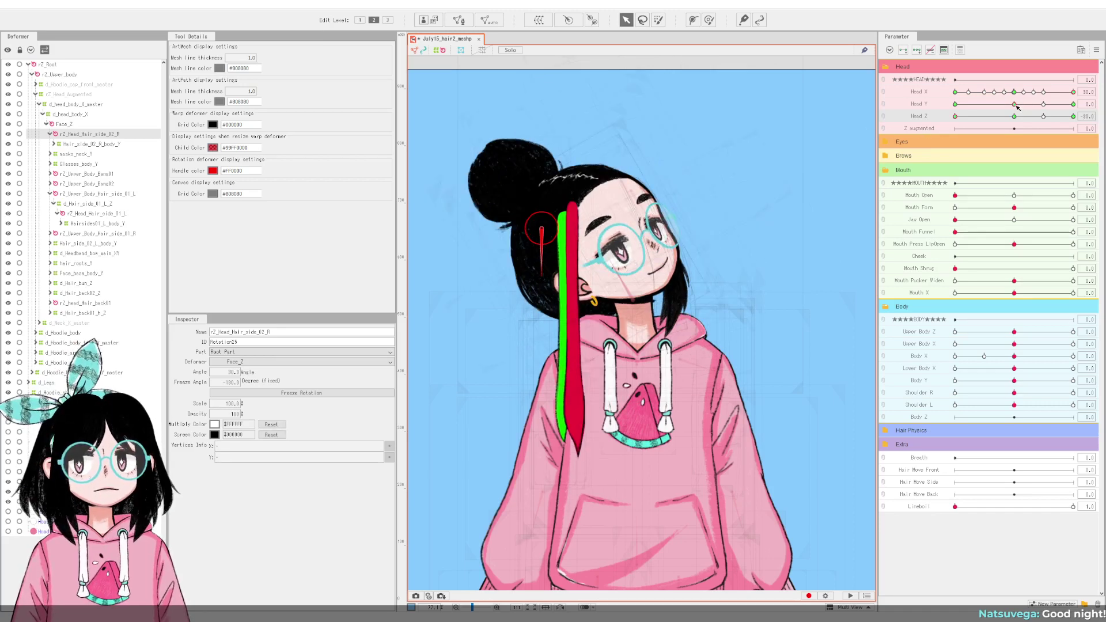
left_click_drag(1014, 105, 1072, 105)
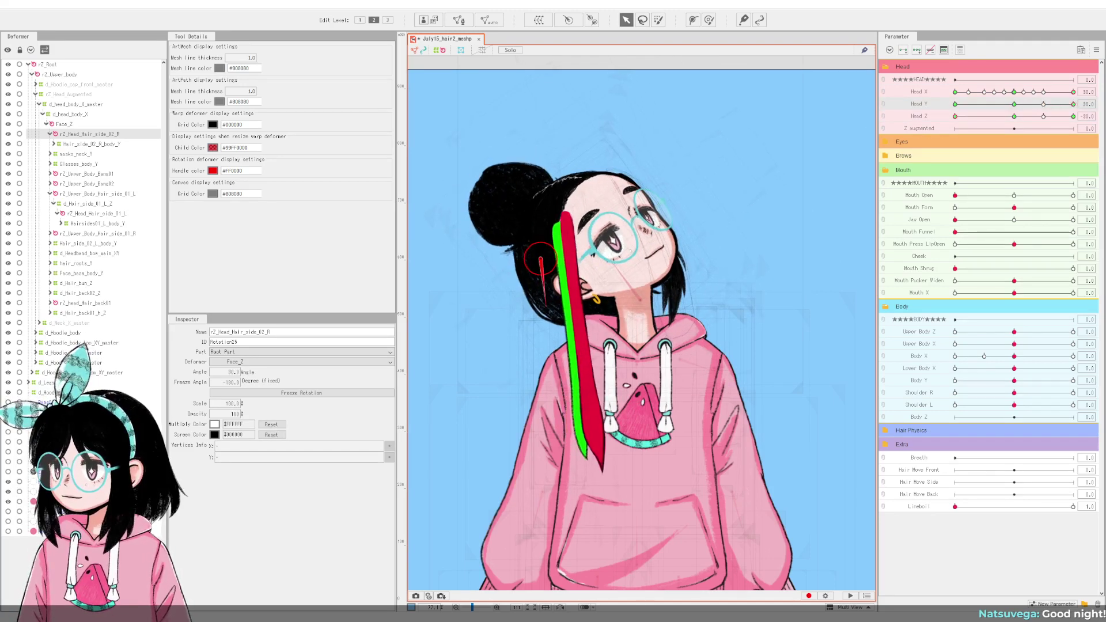
left_click(1015, 104)
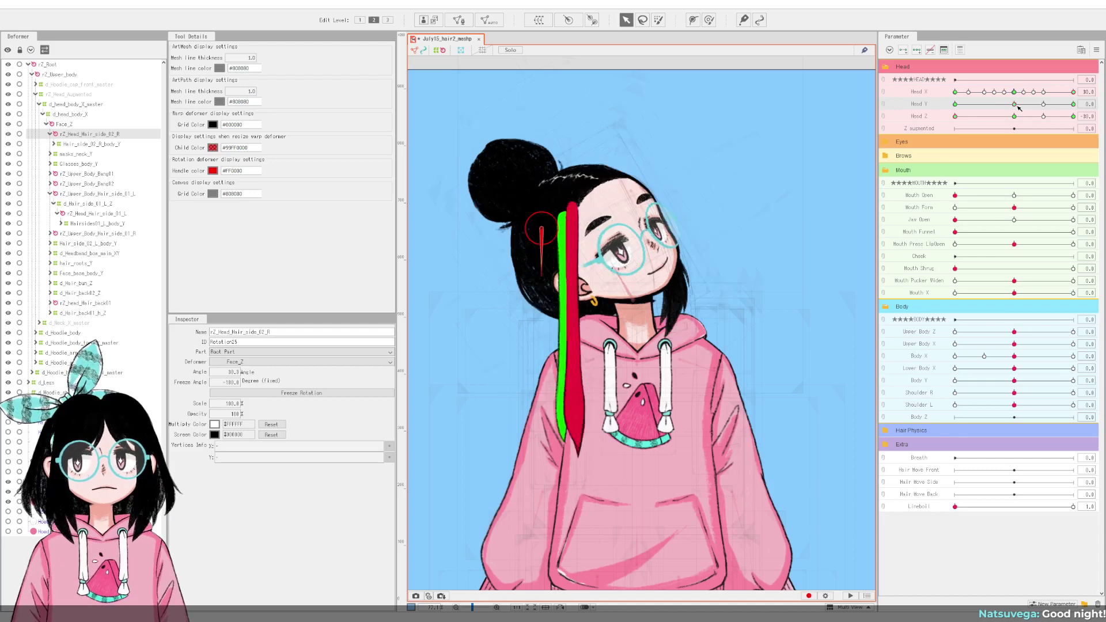
mouse_move(1073, 92)
left_mouse_down()
mouse_move(920, 107)
mouse_move(1072, 93)
left_mouse_up()
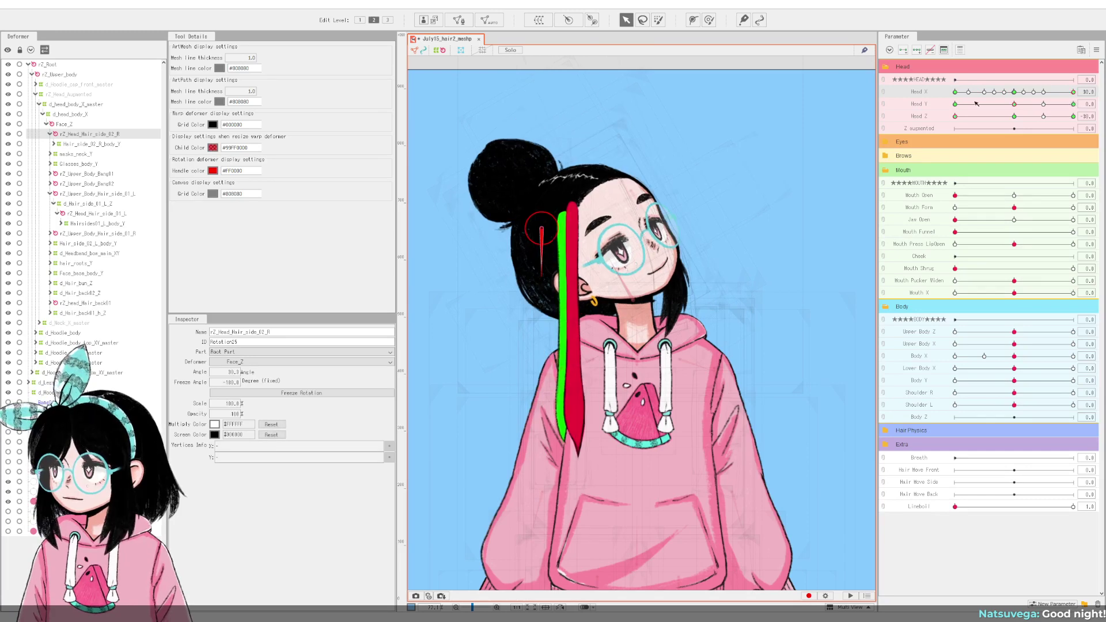
Step: Return Head Z to neutral and check how the side strands follow Head X down to its minimum
left_click(956, 92)
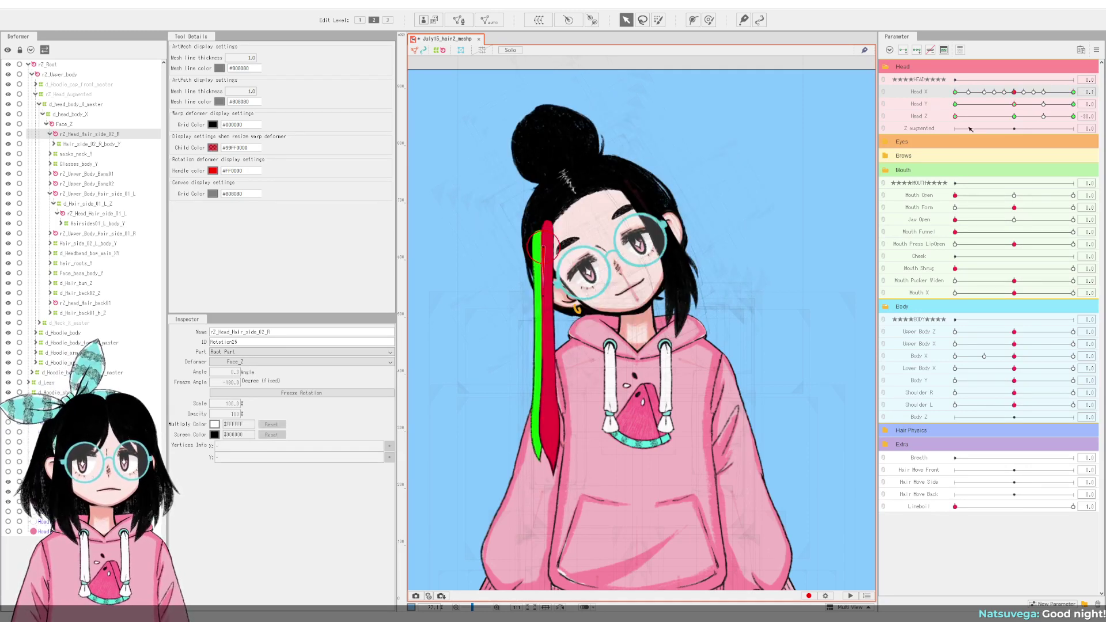
left_click(1015, 116)
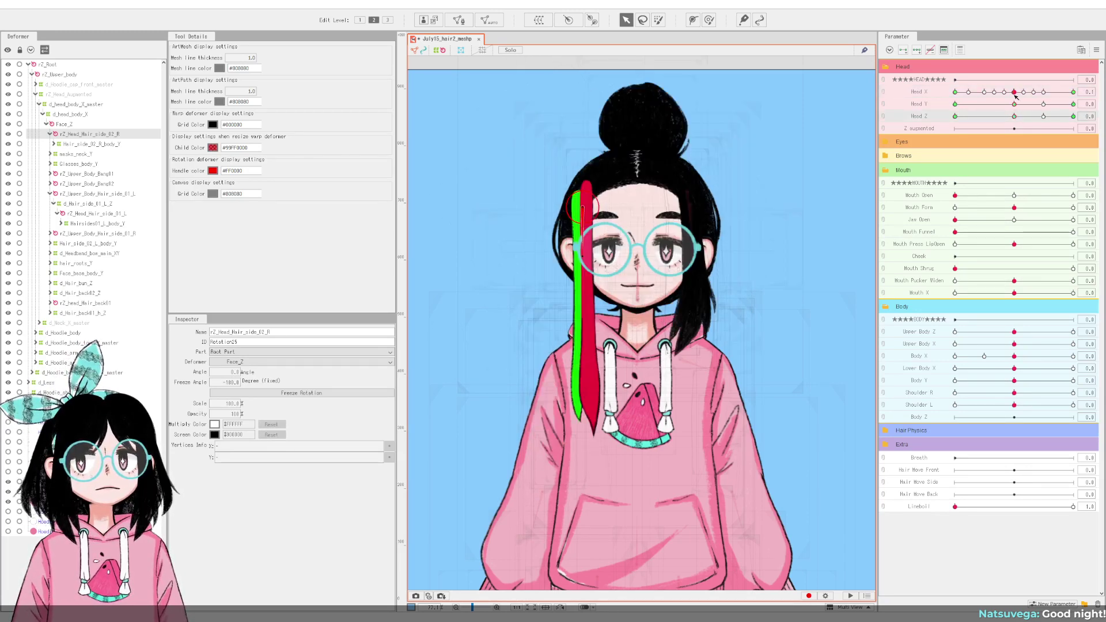
left_click(1022, 92)
left_click(1001, 92)
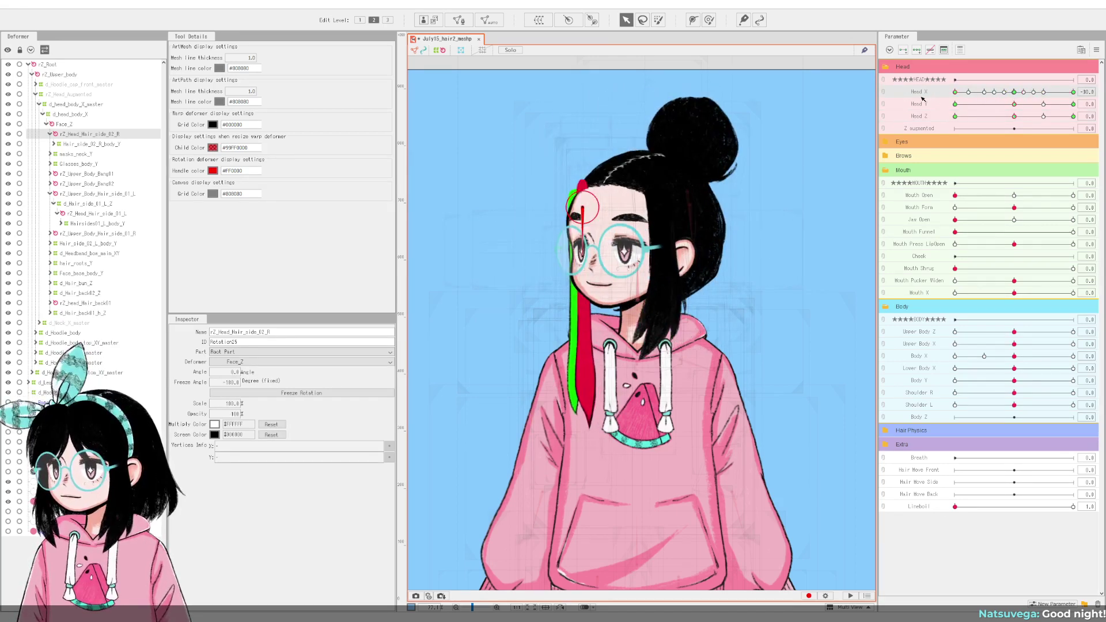
left_click(1005, 94)
left_click(979, 92)
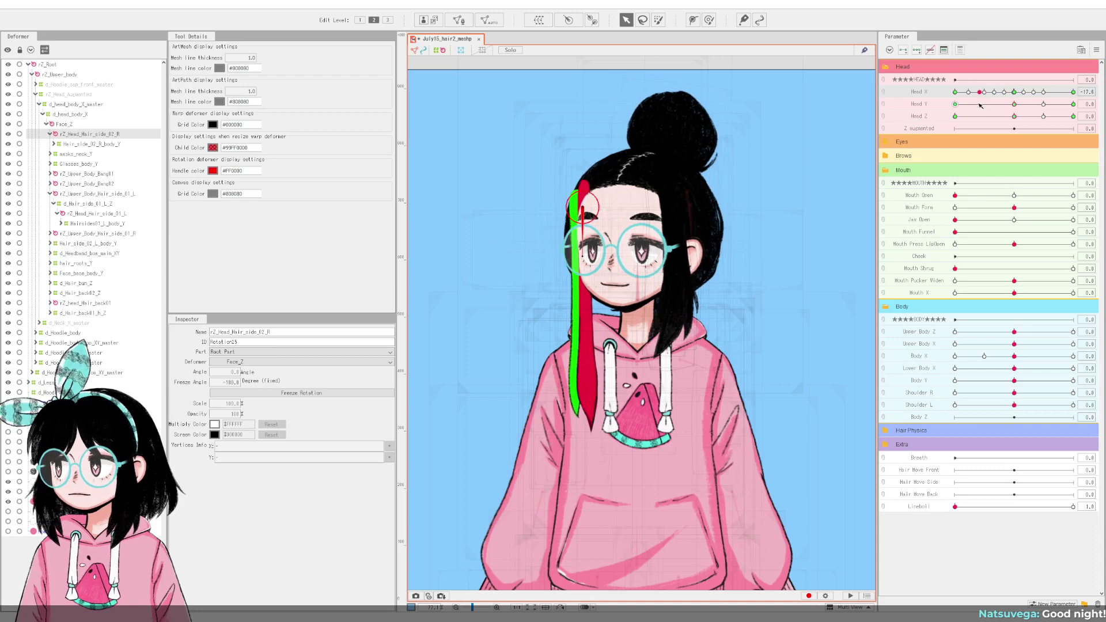
left_click(954, 92)
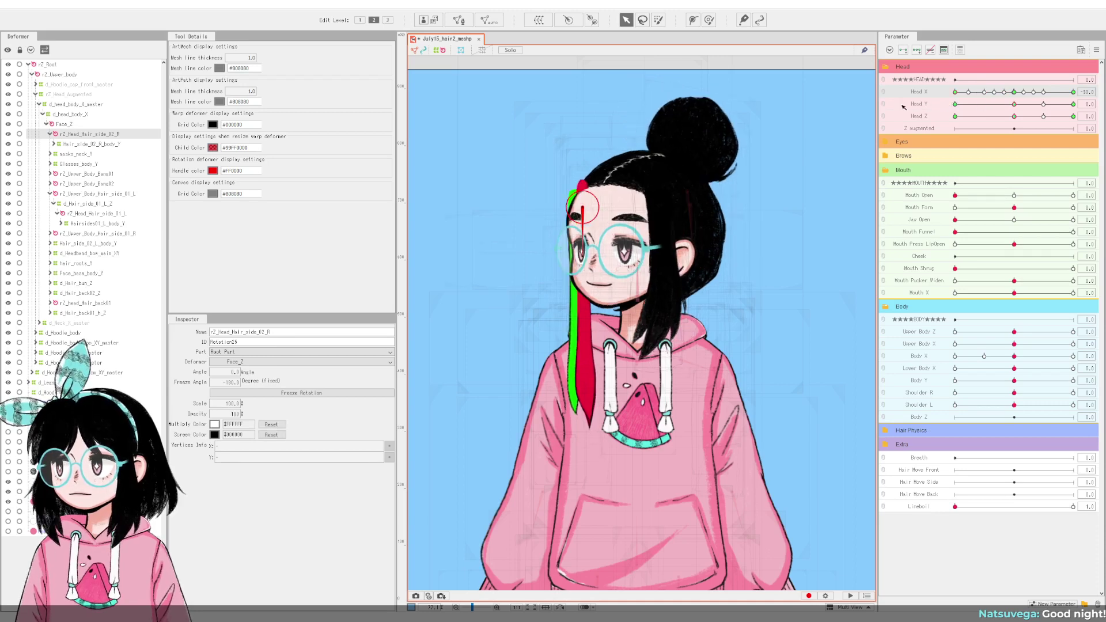
Step: Try rotating rZ_Head_Hair_side_02_R to hang vertically and shifting it outward at maximum Head Z and minimum Head X
left_click(1014, 92)
left_click_drag(1014, 116, 1072, 115)
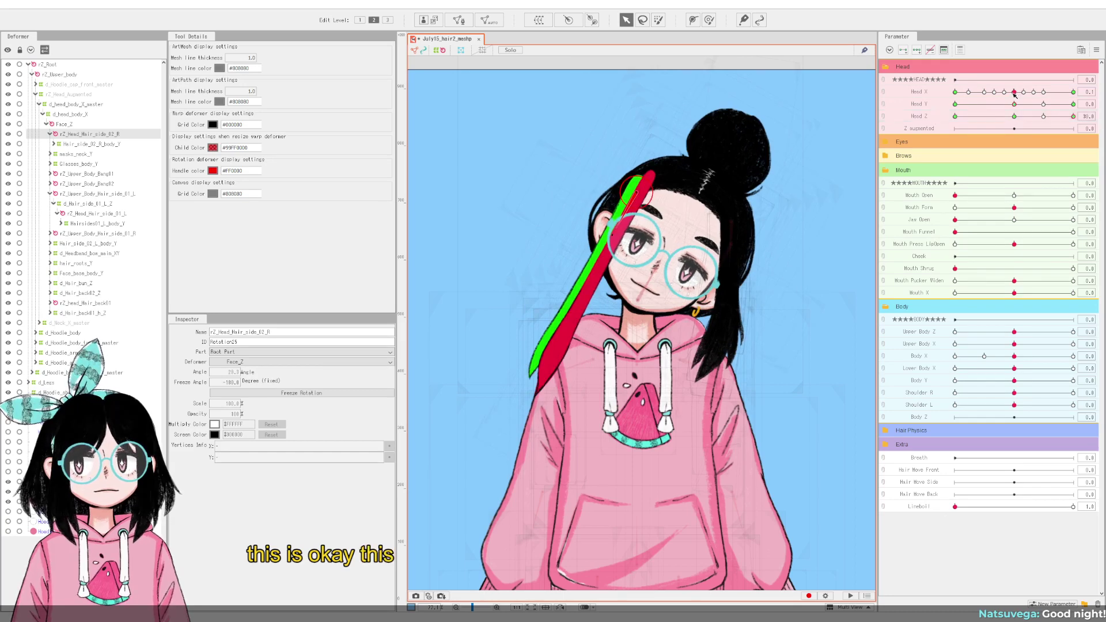
left_click_drag(1014, 92, 945, 82)
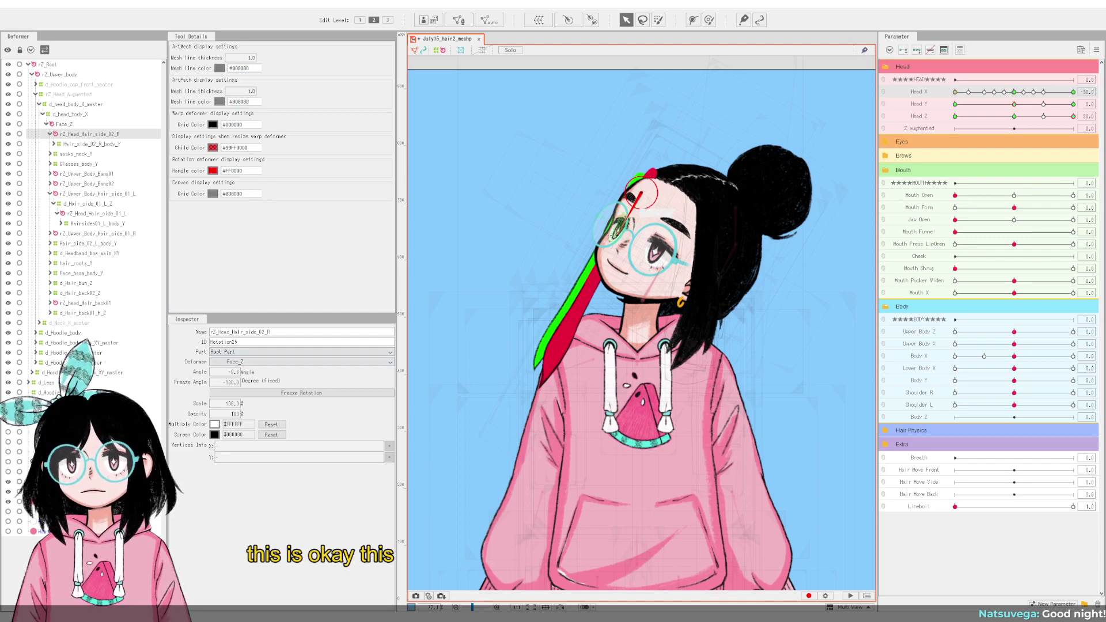
left_click_drag(613, 235, 636, 259)
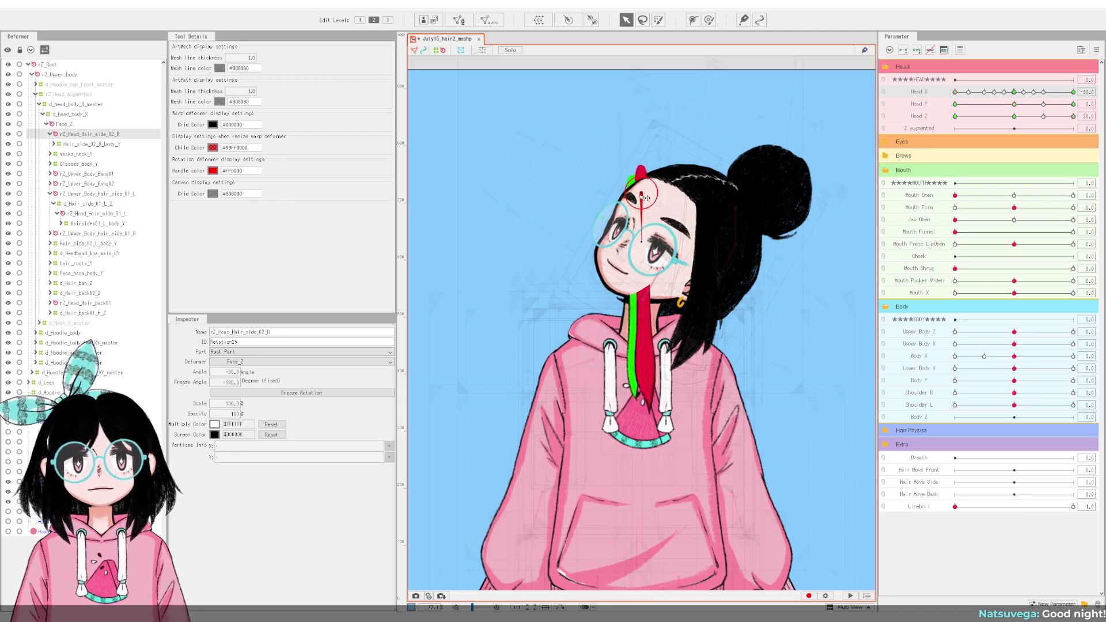
left_click_drag(645, 198, 619, 202)
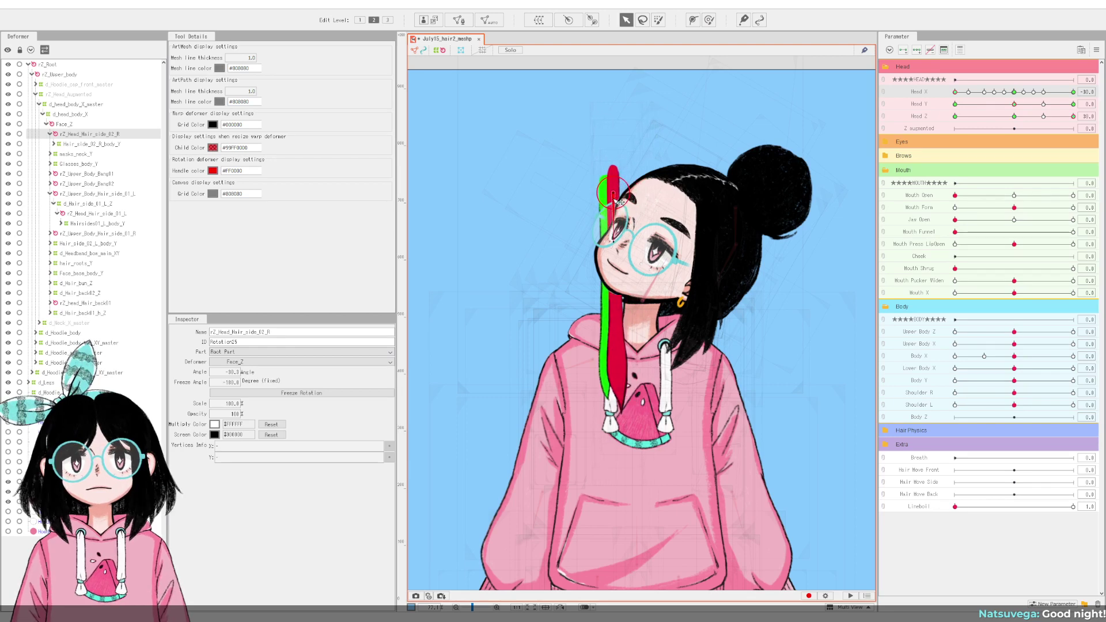
key("ctrl+z")
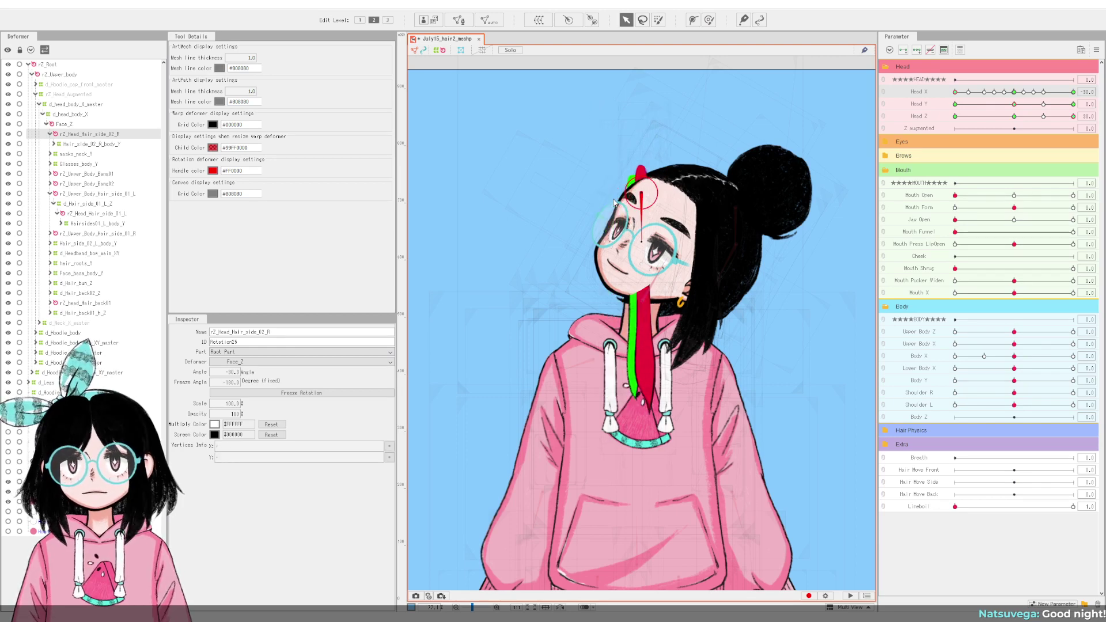
key("ctrl+z")
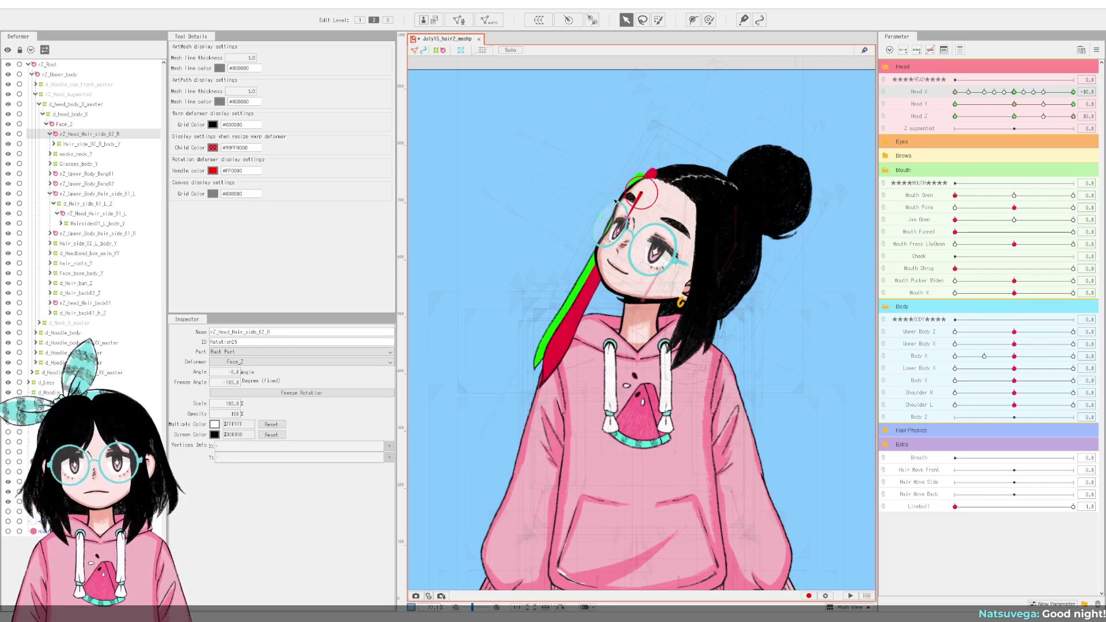
Step: Compare the side strands at minimum and maximum Head X with Head Z at minimum
left_click(958, 93)
left_click_drag(961, 96, 1033, 111)
left_click(1014, 92)
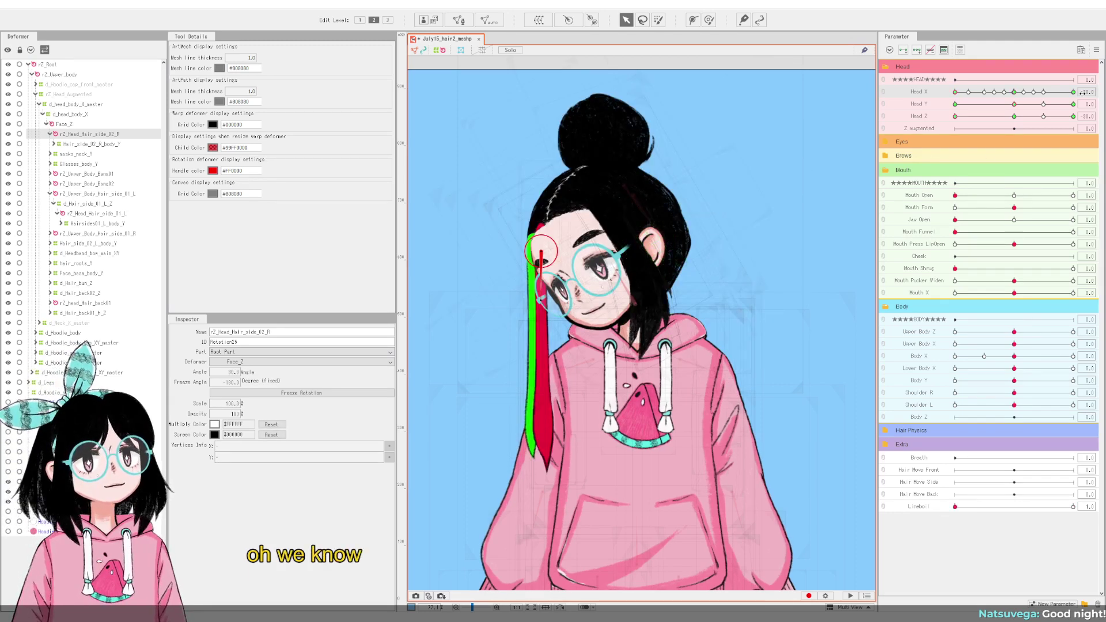
left_click_drag(1013, 91, 1093, 92)
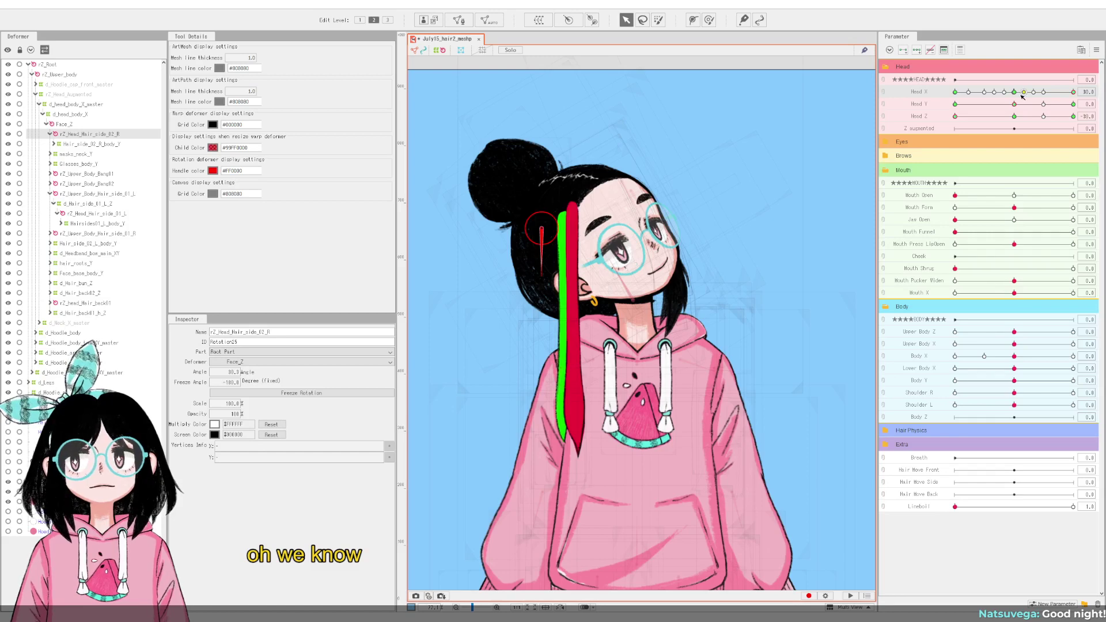
Step: Select the d_Hair_side_02_R_Z_head warp deformer, then reset Head X to 0 and raise Head Z to its maximum
left_click(53, 144)
left_click(108, 154)
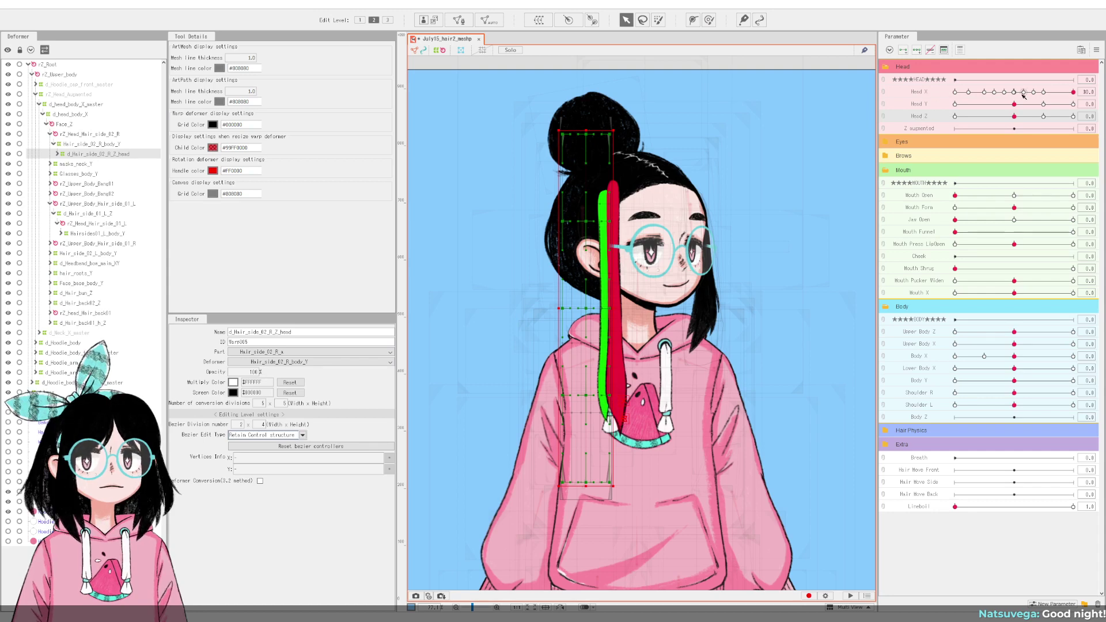
double_click(1085, 94)
type("0")
key("Return")
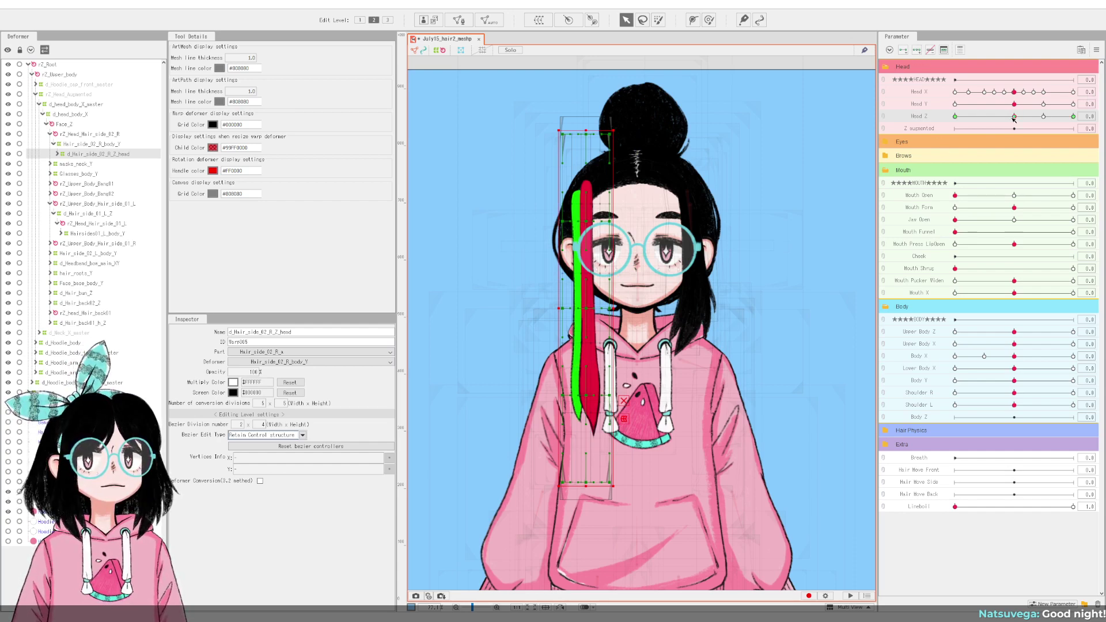
left_click_drag(1014, 119, 1073, 116)
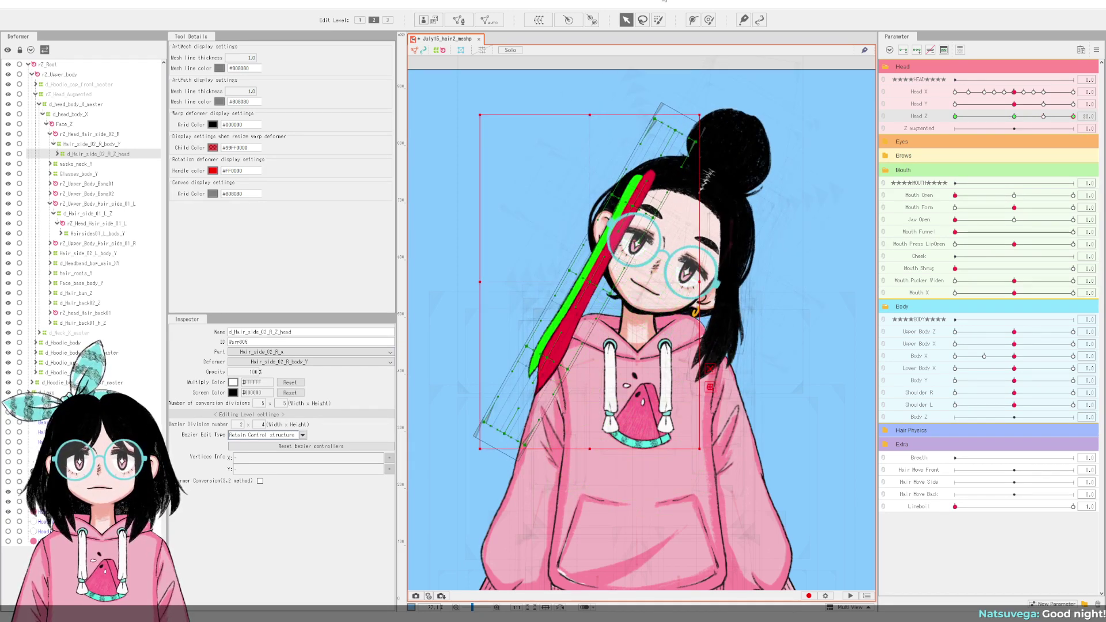
left_click(709, 20)
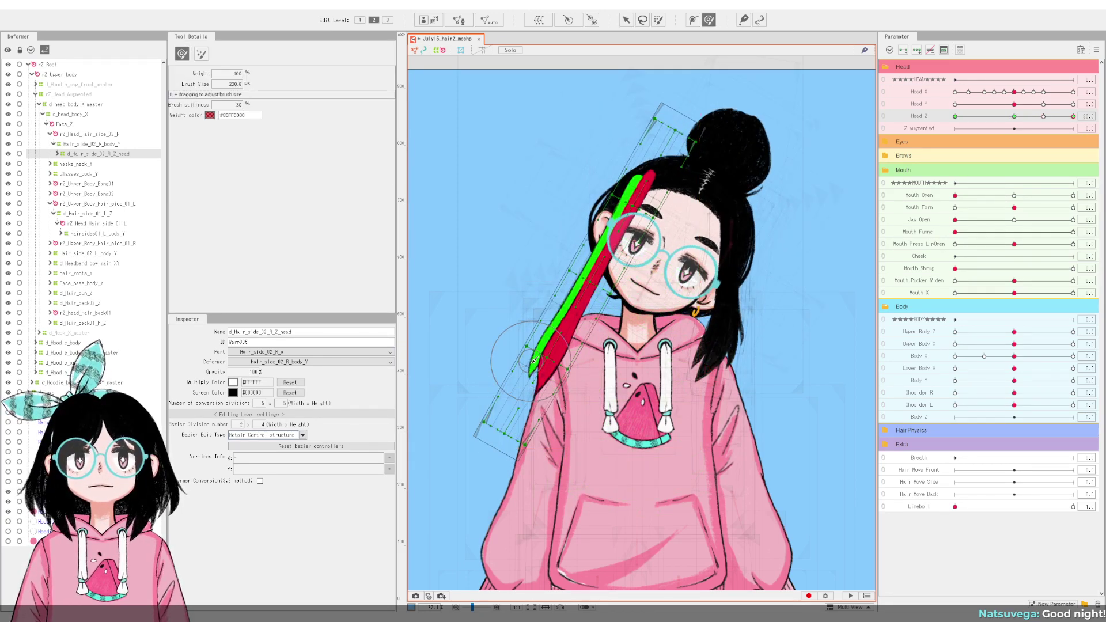
key("b")
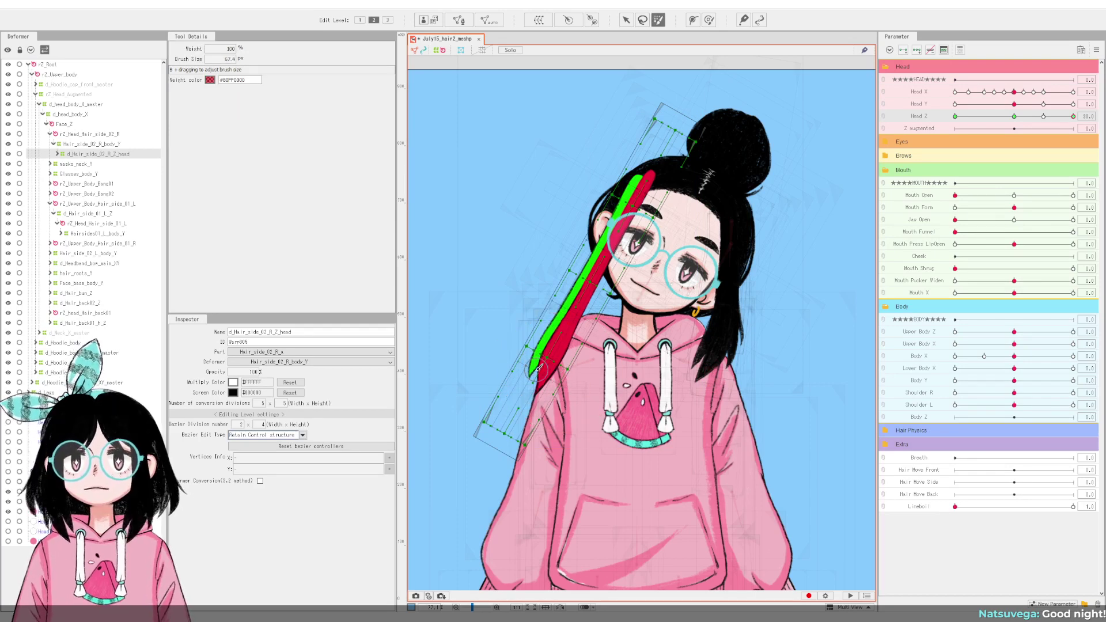
left_click_drag(572, 319, 580, 322)
key("ctrl+z")
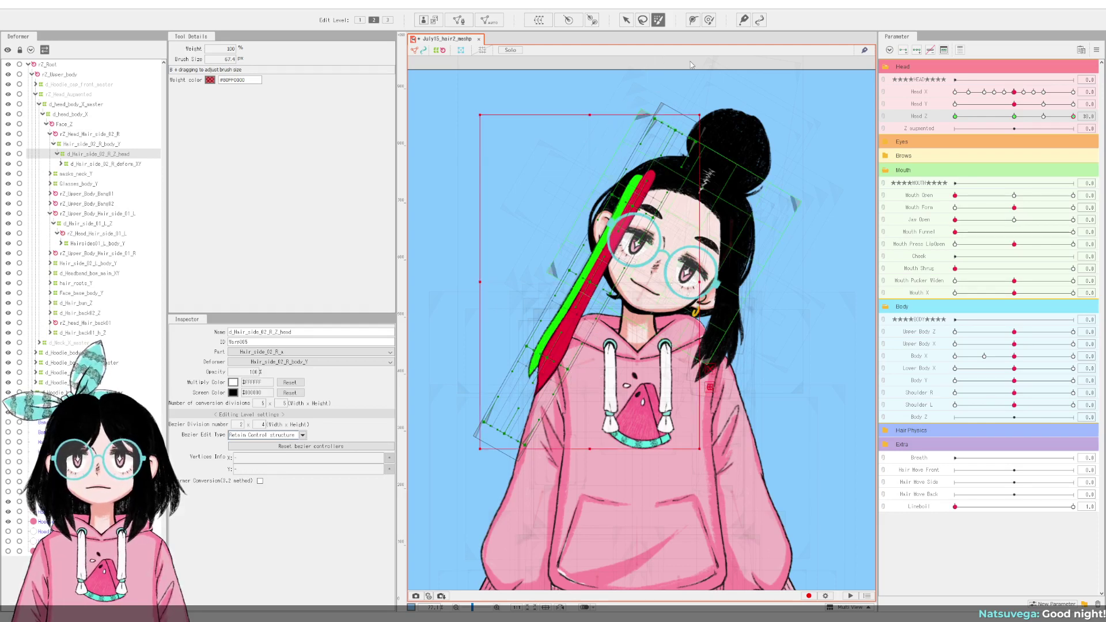
Step: Bend the lower part of the side strands inward with the deform brush so they hang more vertically at maximum Head Z
left_click(710, 21)
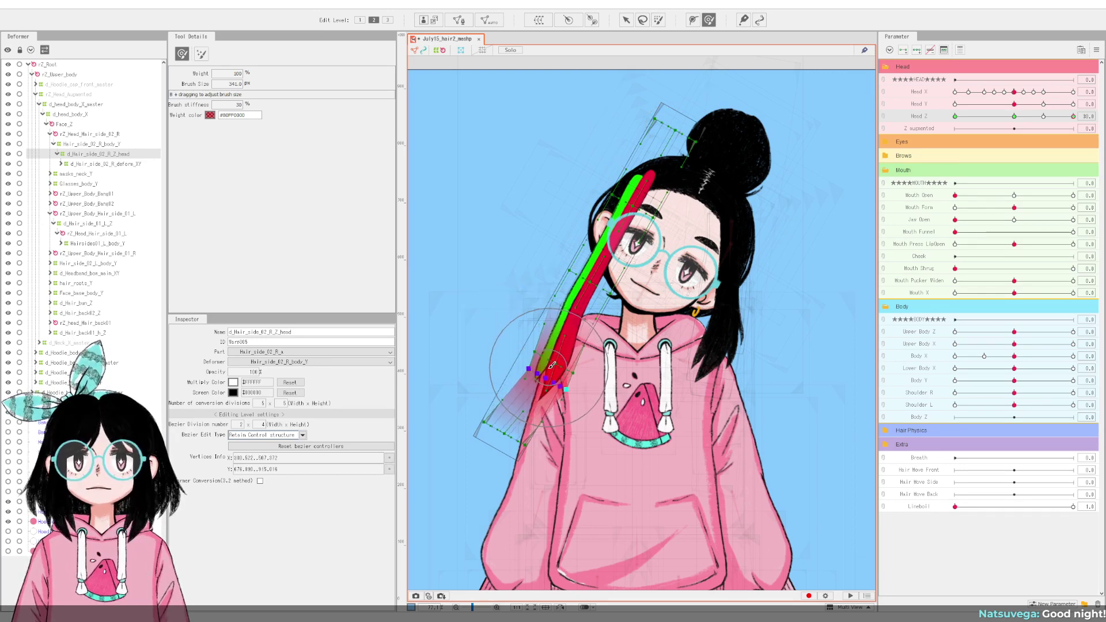
key("ctrl+z")
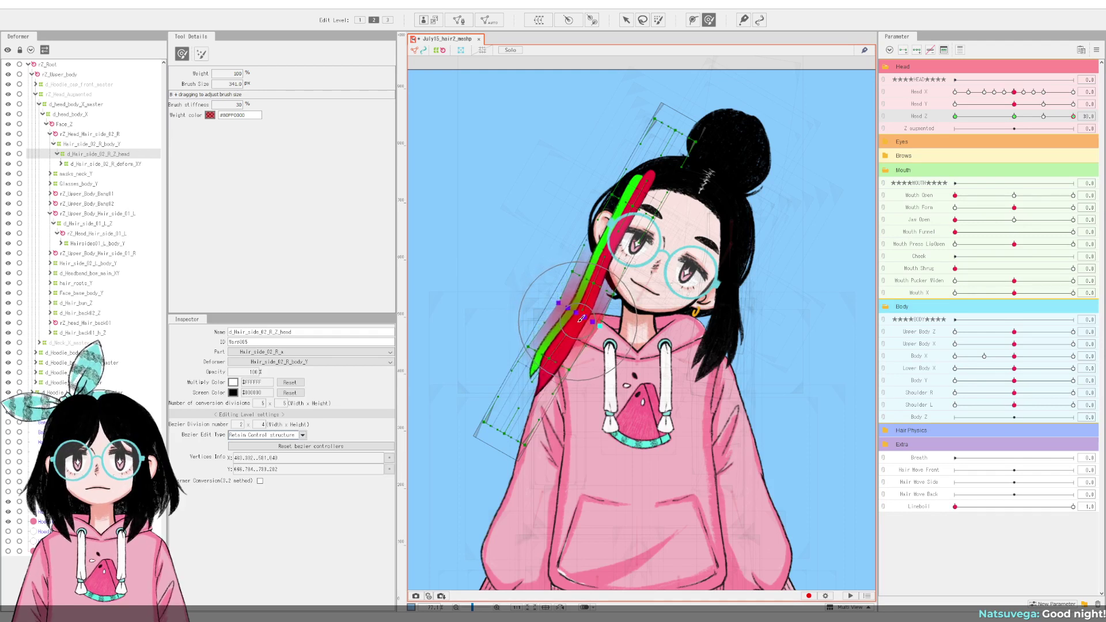
mouse_move(549, 364)
left_mouse_down()
mouse_move(537, 386)
mouse_move(556, 394)
mouse_move(511, 437)
mouse_move(552, 445)
left_mouse_up()
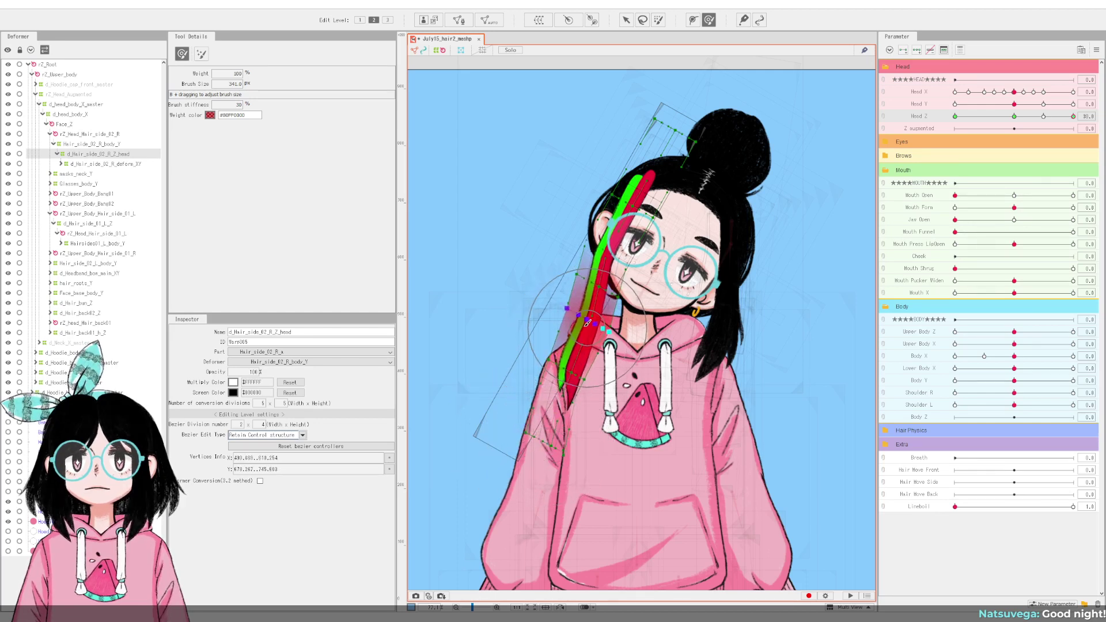
left_click_drag(583, 260, 590, 266)
scroll(590, 260, "up", 2)
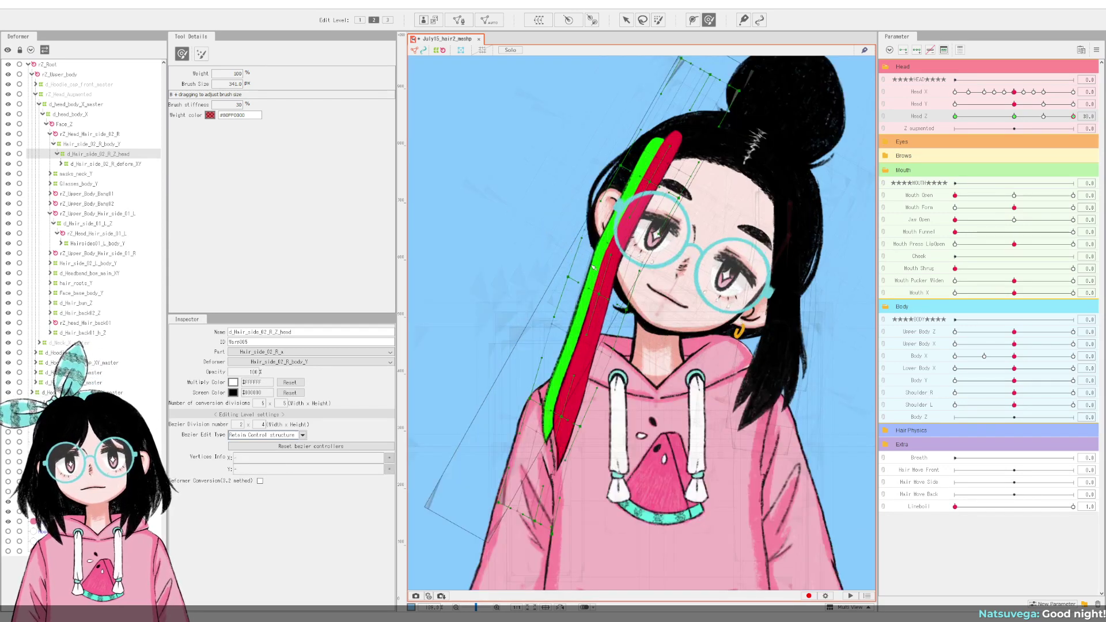
left_click_drag(567, 241, 564, 240)
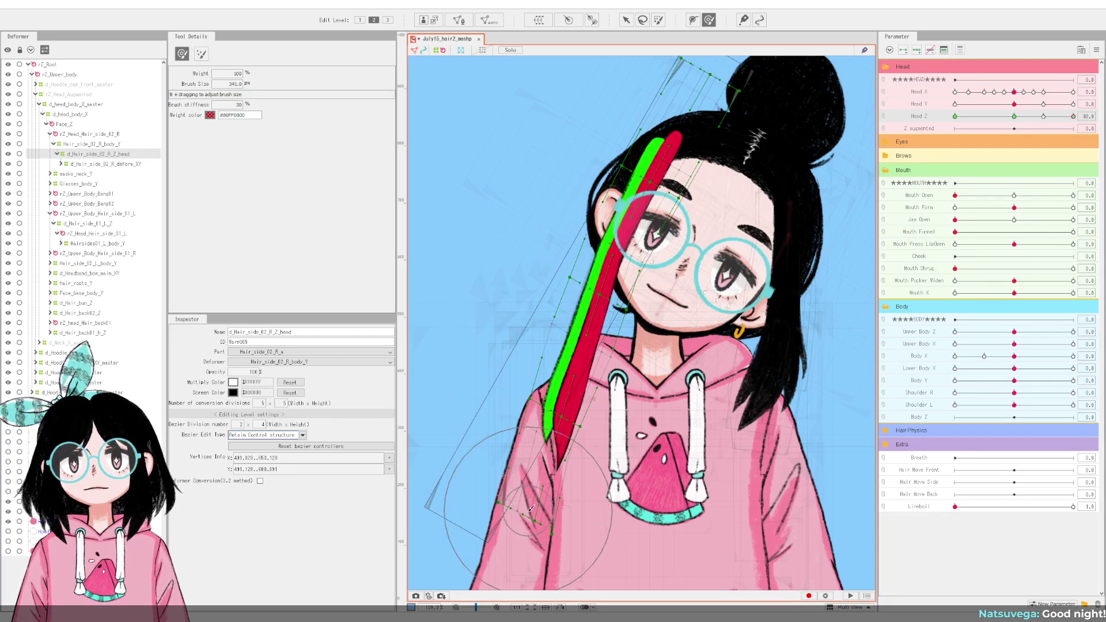
mouse_move(551, 512)
left_mouse_down()
mouse_move(571, 511)
mouse_move(605, 427)
mouse_move(536, 397)
mouse_move(628, 354)
mouse_move(545, 329)
mouse_move(547, 271)
mouse_move(565, 226)
mouse_move(532, 210)
left_mouse_up()
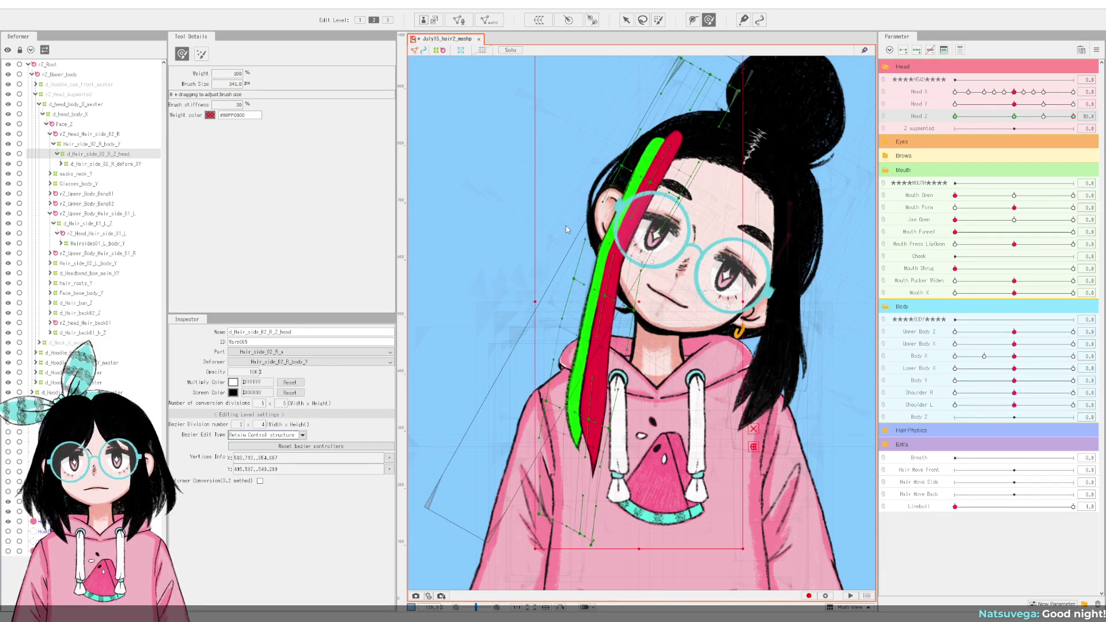
Step: Smooth the bend around the middle of the side strands with a smaller deform brush
left_click_drag(602, 271, 584, 240)
mouse_move(639, 269)
left_mouse_down()
mouse_move(651, 271)
mouse_move(570, 242)
mouse_move(587, 241)
mouse_move(559, 322)
mouse_move(599, 403)
mouse_move(587, 509)
mouse_move(637, 450)
mouse_move(610, 420)
mouse_move(632, 419)
mouse_move(633, 352)
left_mouse_up()
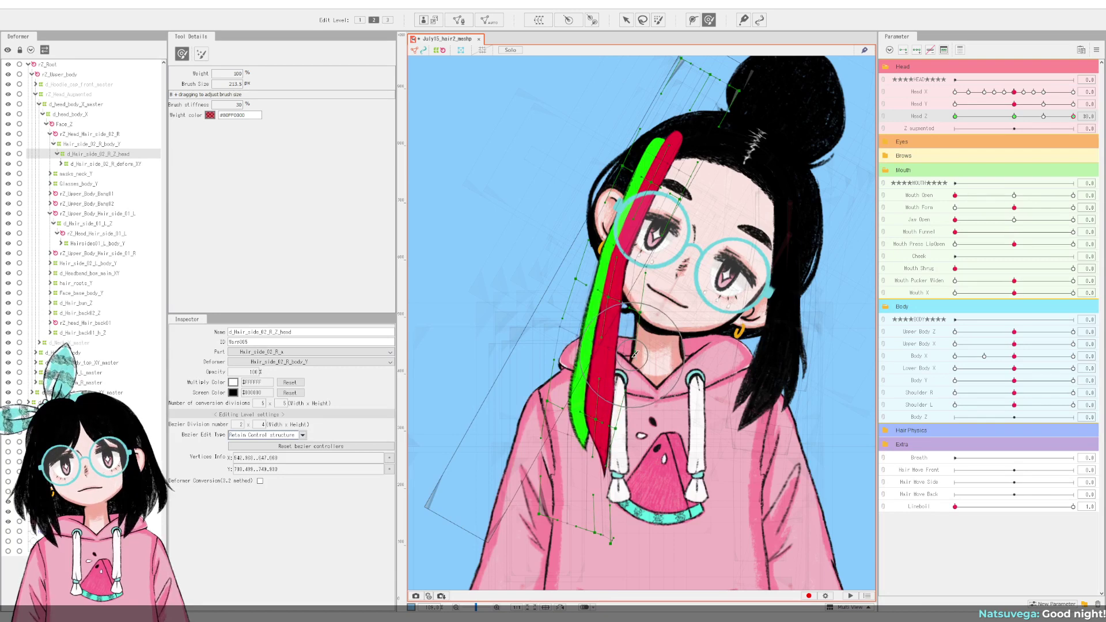
scroll(554, 383, "down", 3)
scroll(554, 382, "up", 3)
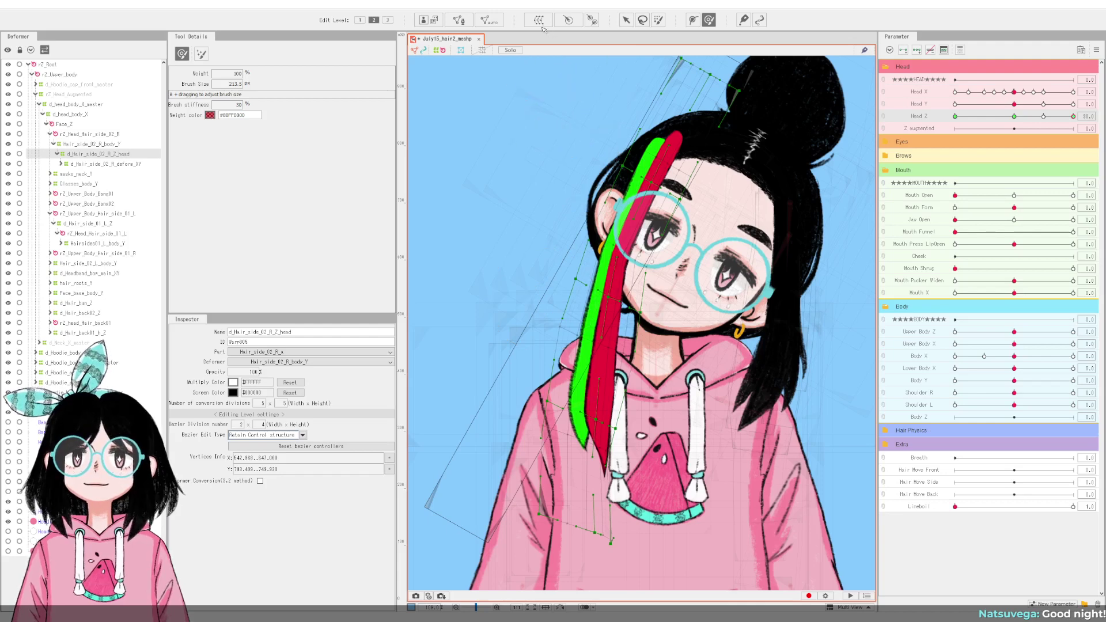
Step: Move the warp's lower outer control points inward to reshape the outer edge of the green strand
left_click(625, 22)
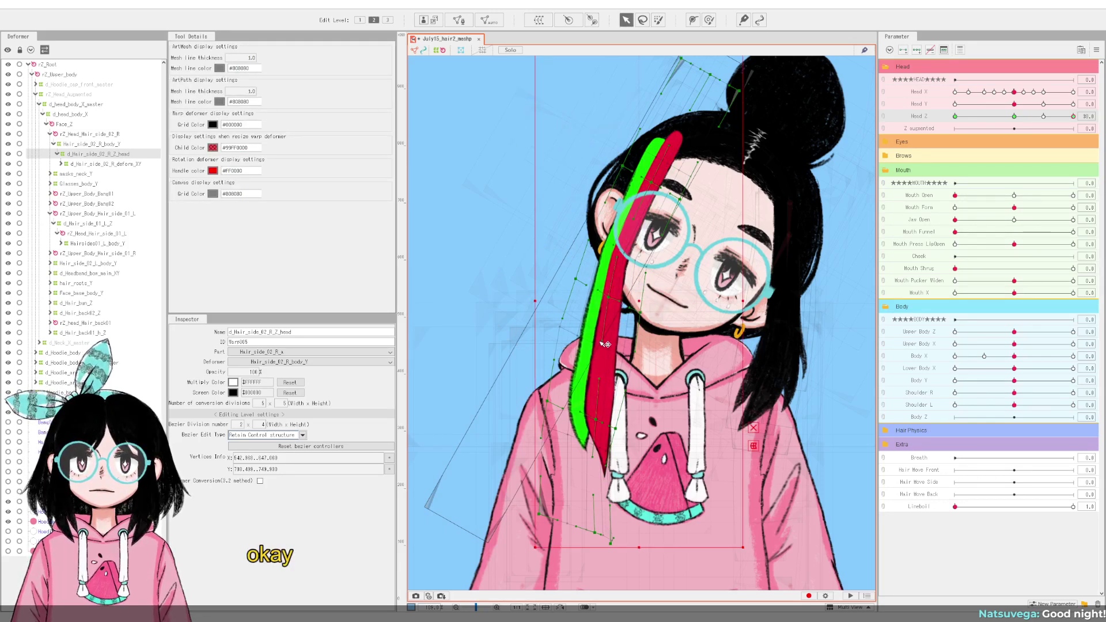
left_click(625, 304)
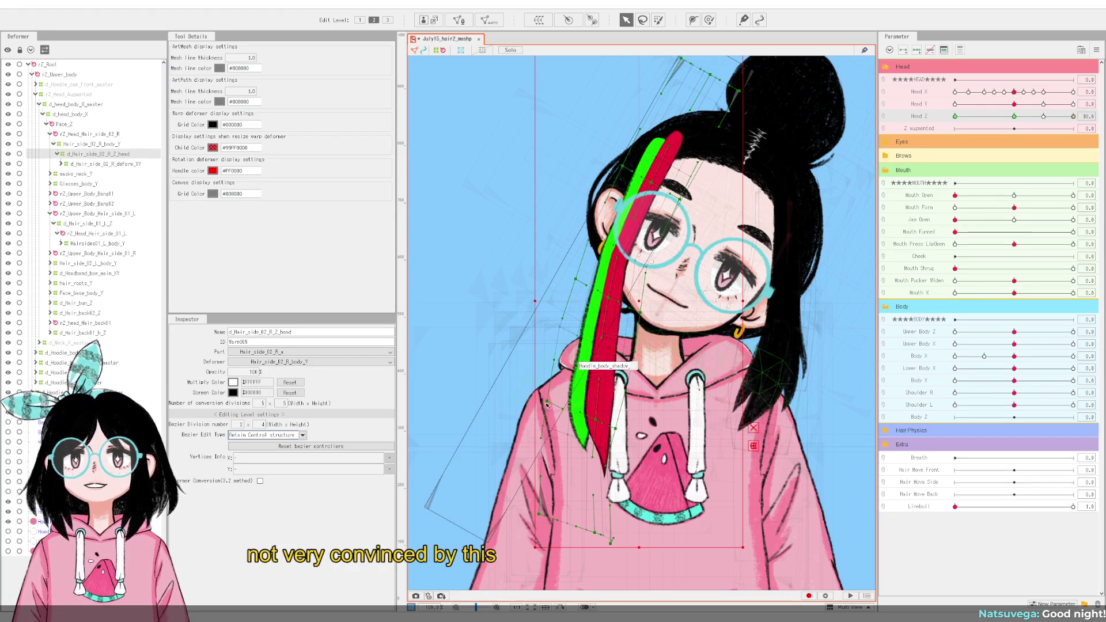
left_click_drag(550, 406, 564, 446)
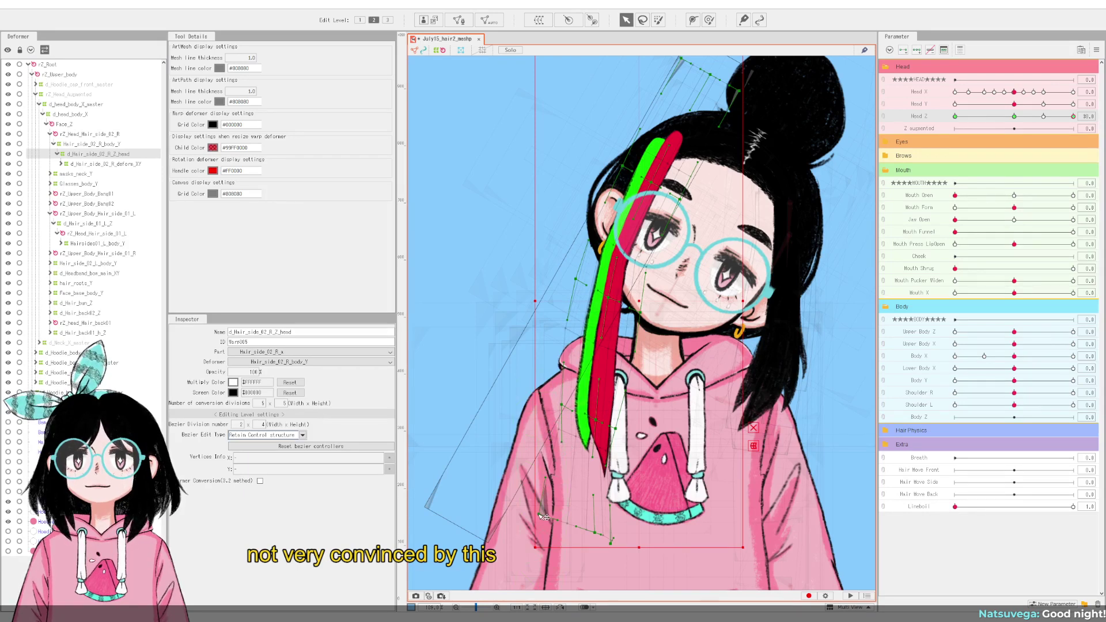
left_click_drag(540, 513, 570, 514)
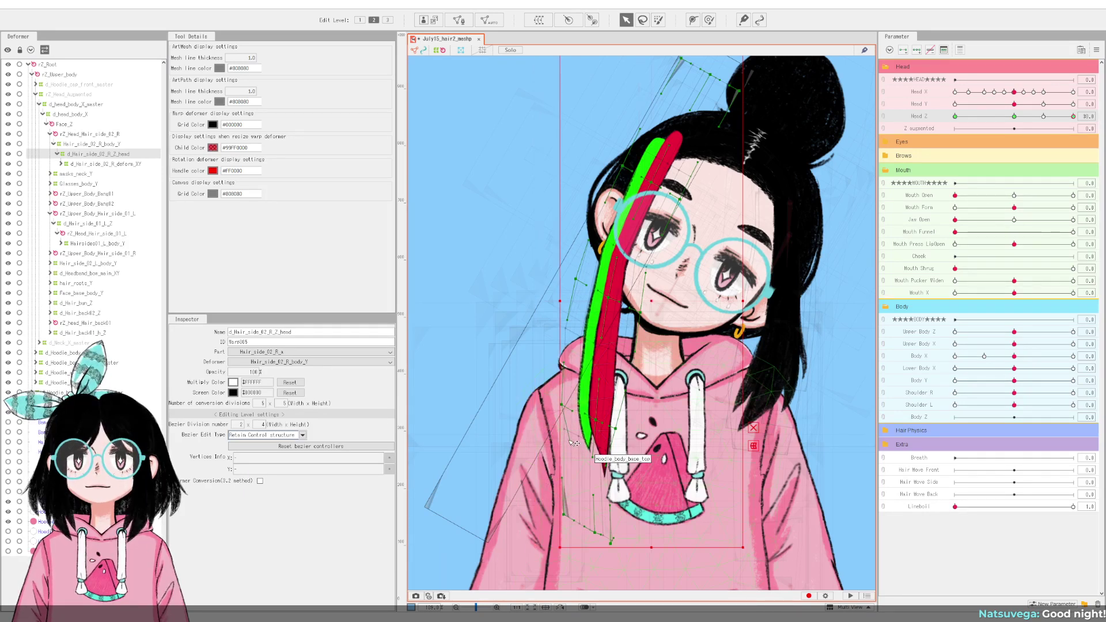
left_click_drag(562, 443, 567, 446)
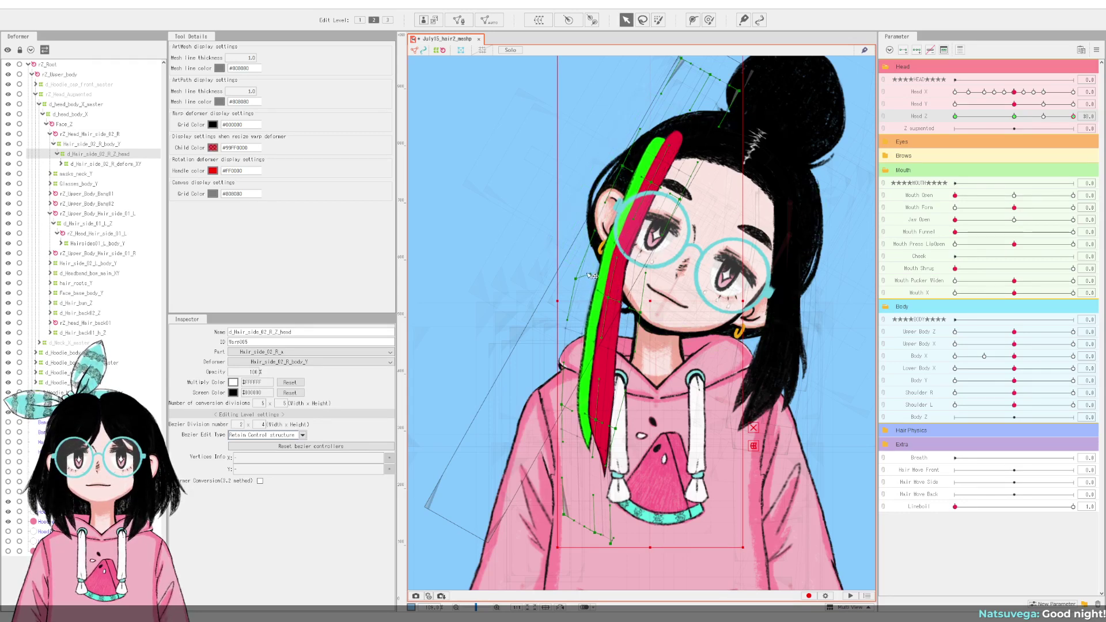
Step: Adjust the warp's middle and upper control points to even out the strands' curve beside the face
left_click_drag(592, 277, 613, 256)
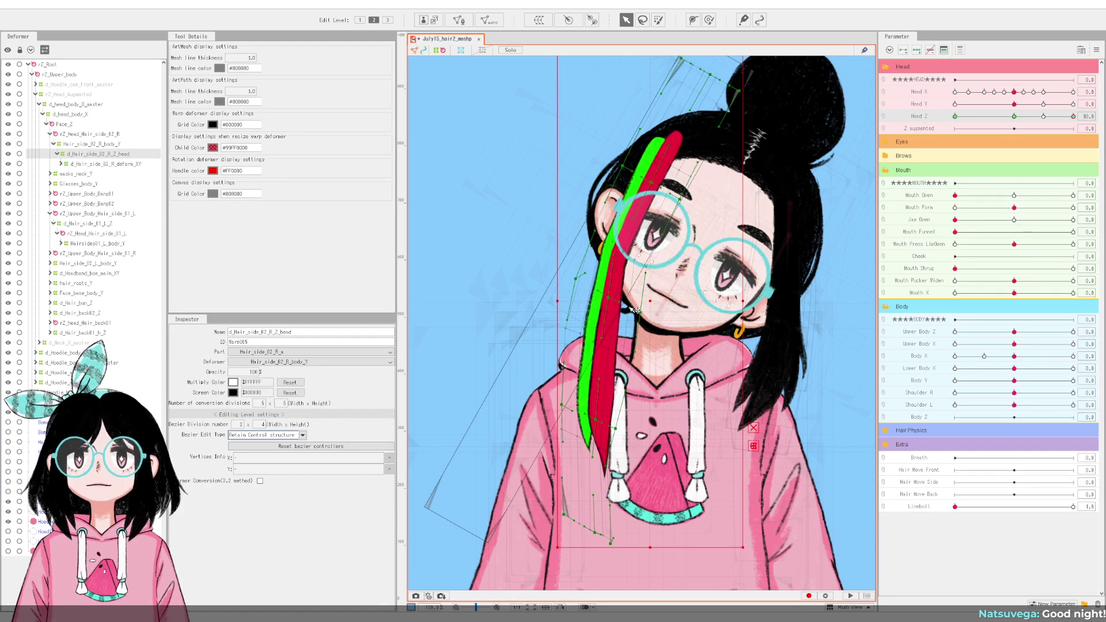
left_click_drag(646, 315, 610, 294)
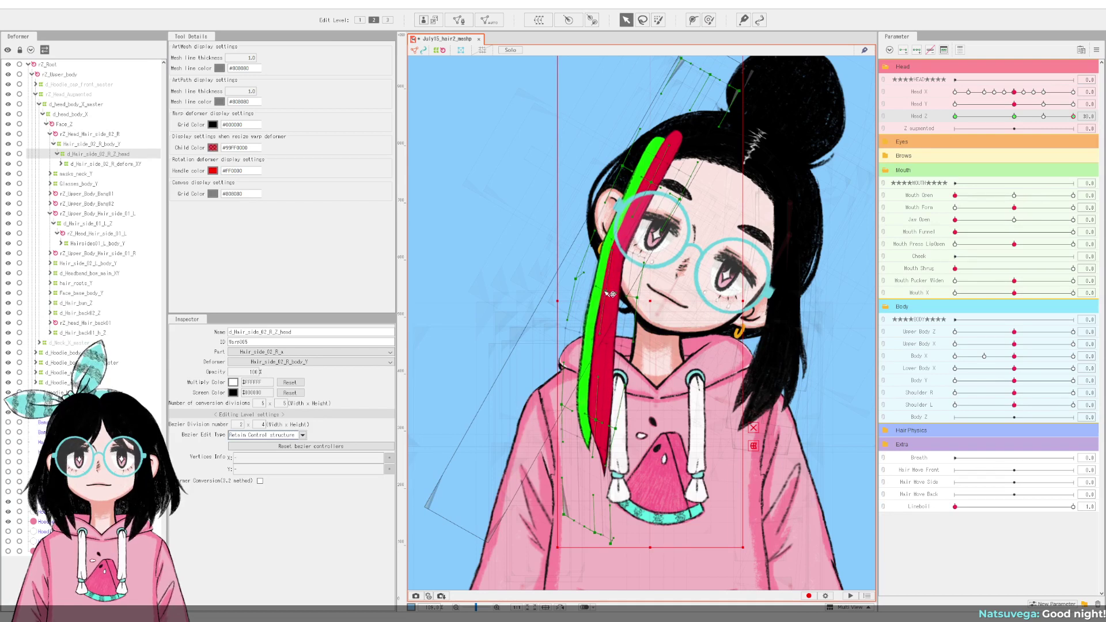
left_click_drag(615, 254, 607, 234)
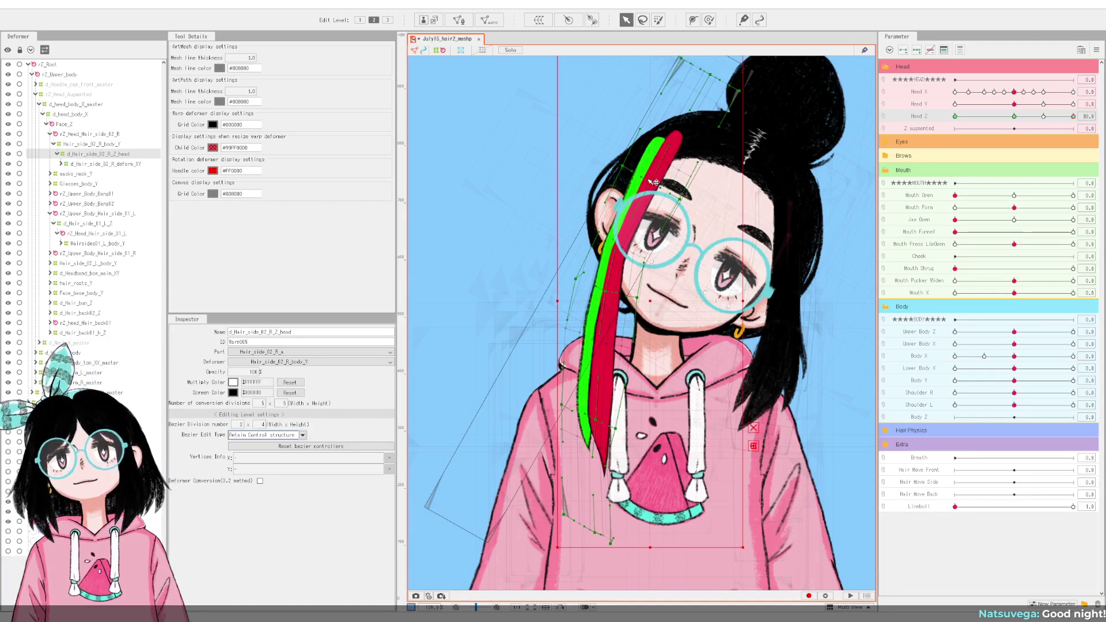
left_click_drag(653, 182, 652, 181)
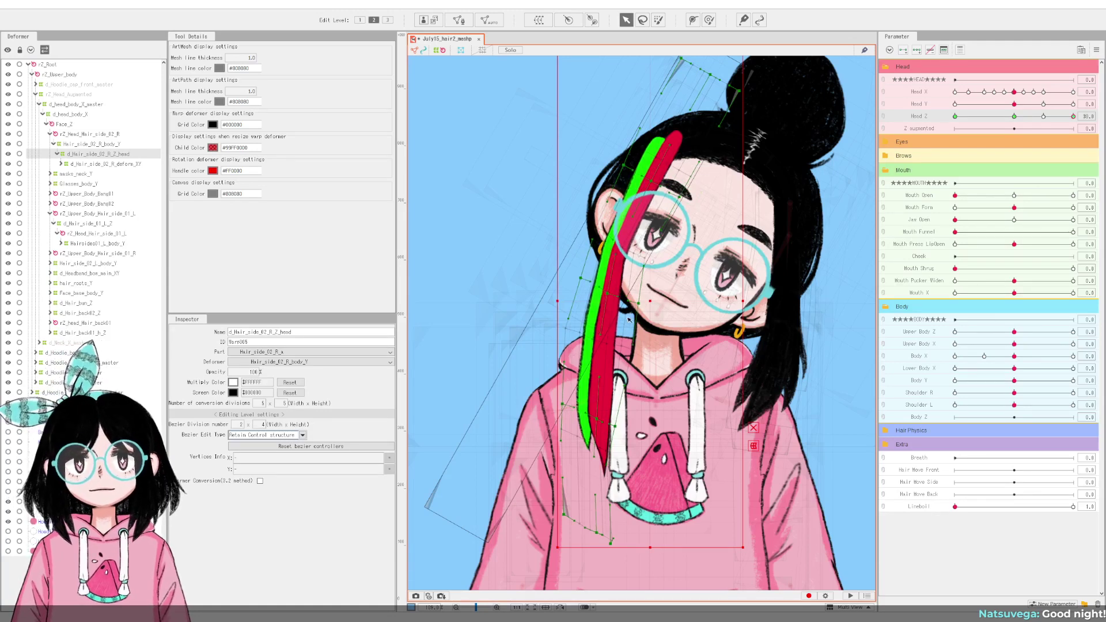
scroll(609, 353, "down", 3)
scroll(610, 352, "up", 3)
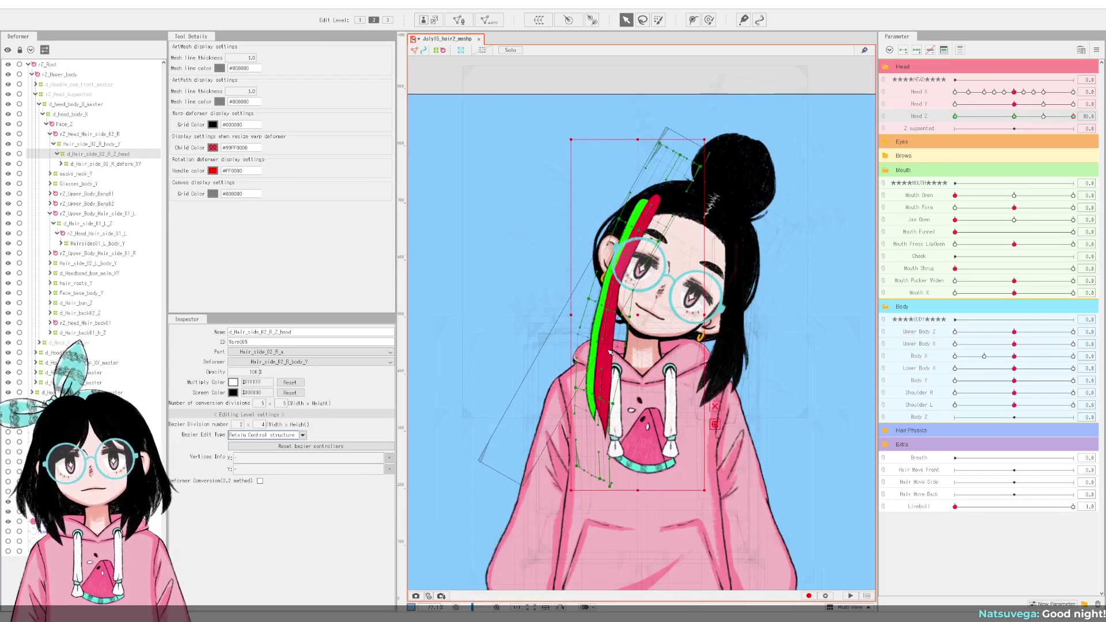
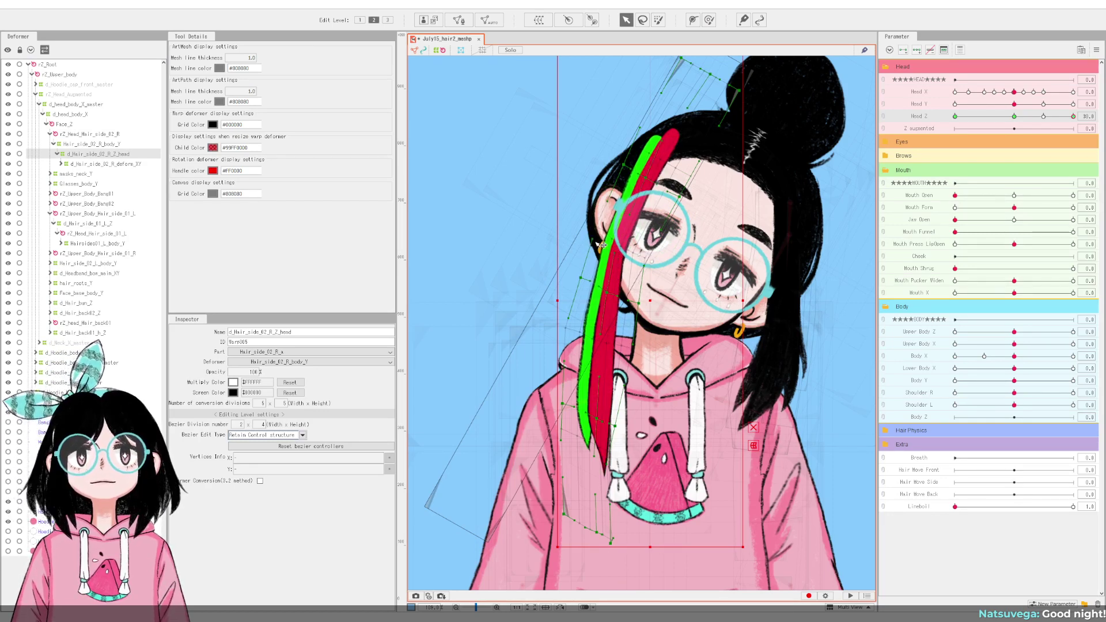
Step: Fine-tune the warp's control points between the ear and the shoulder for a smoother outer strand curve
scroll(590, 237, "up", 3)
left_click_drag(612, 230, 615, 232)
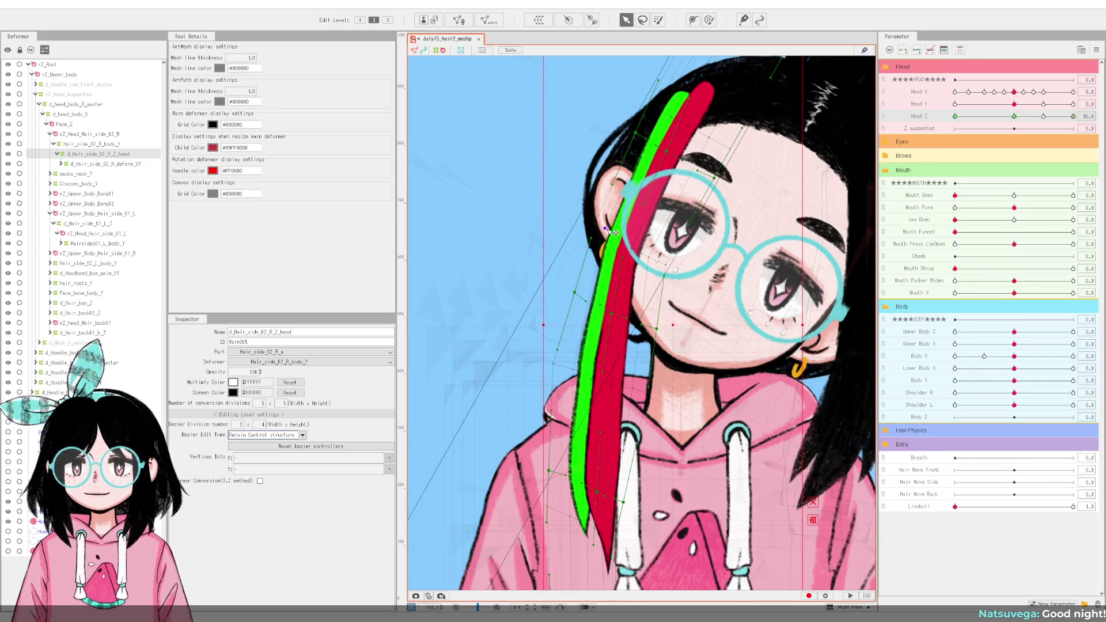
left_click(639, 135)
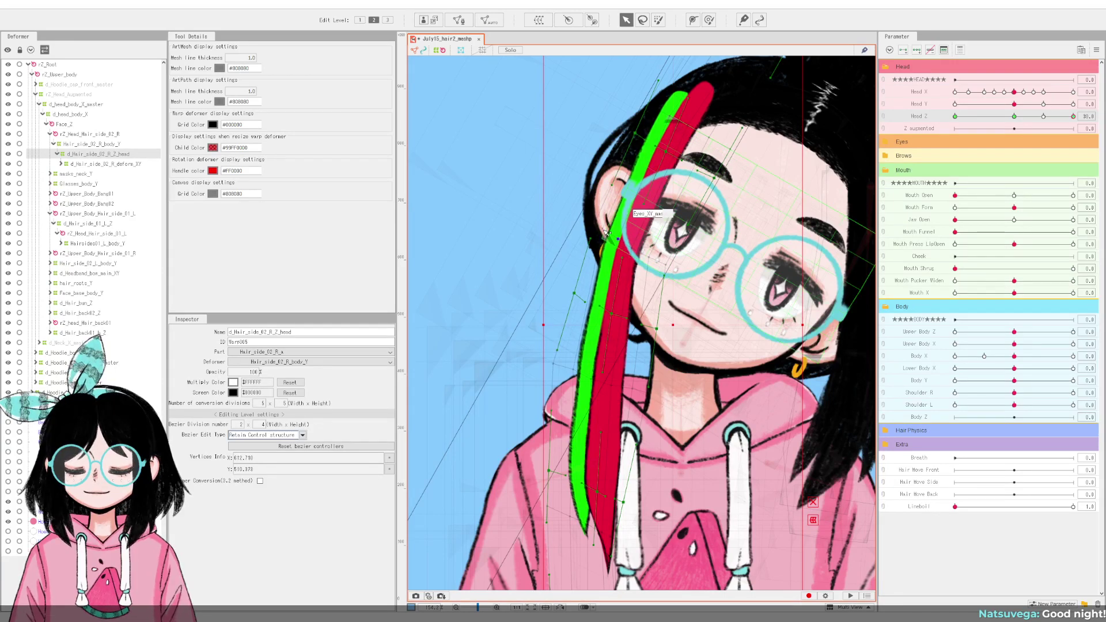
left_click_drag(617, 248, 615, 234)
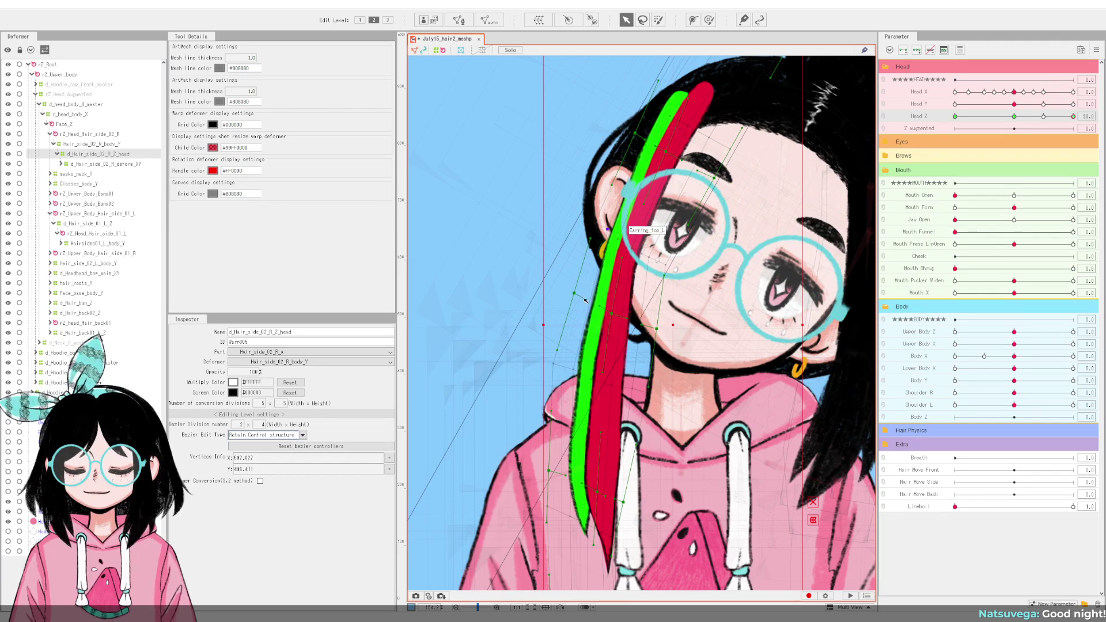
left_click(574, 371)
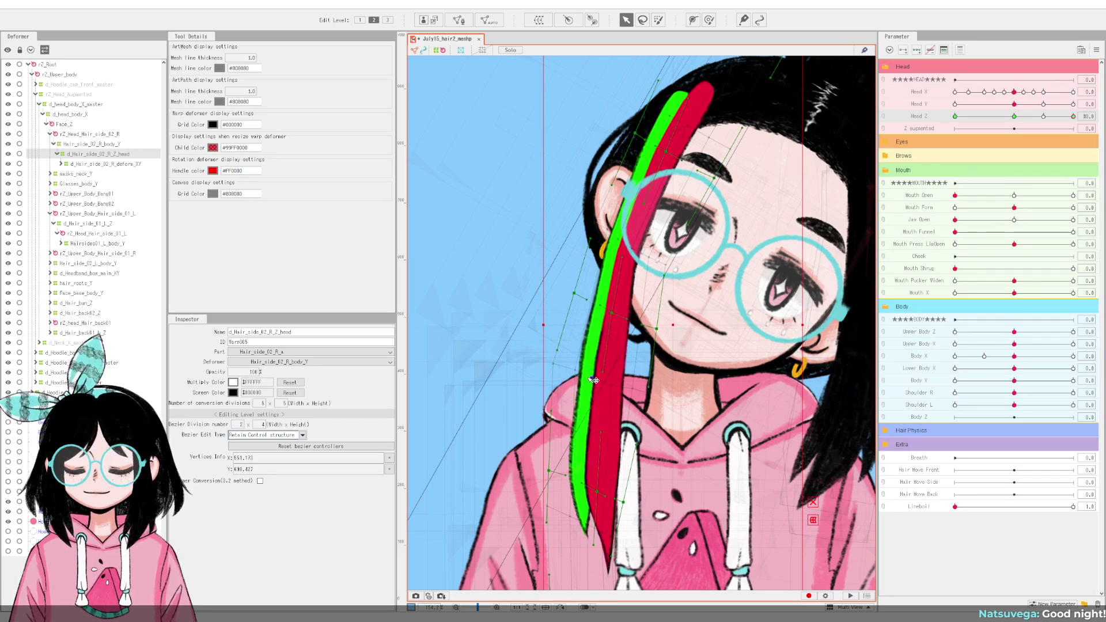
left_click(611, 383)
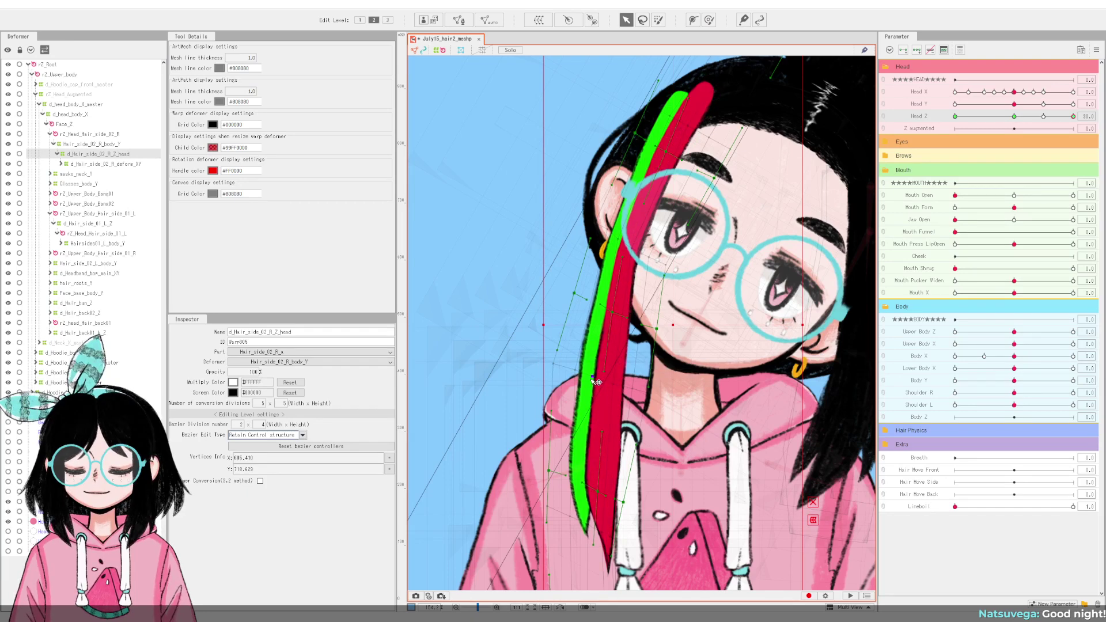
left_click_drag(556, 368, 566, 367)
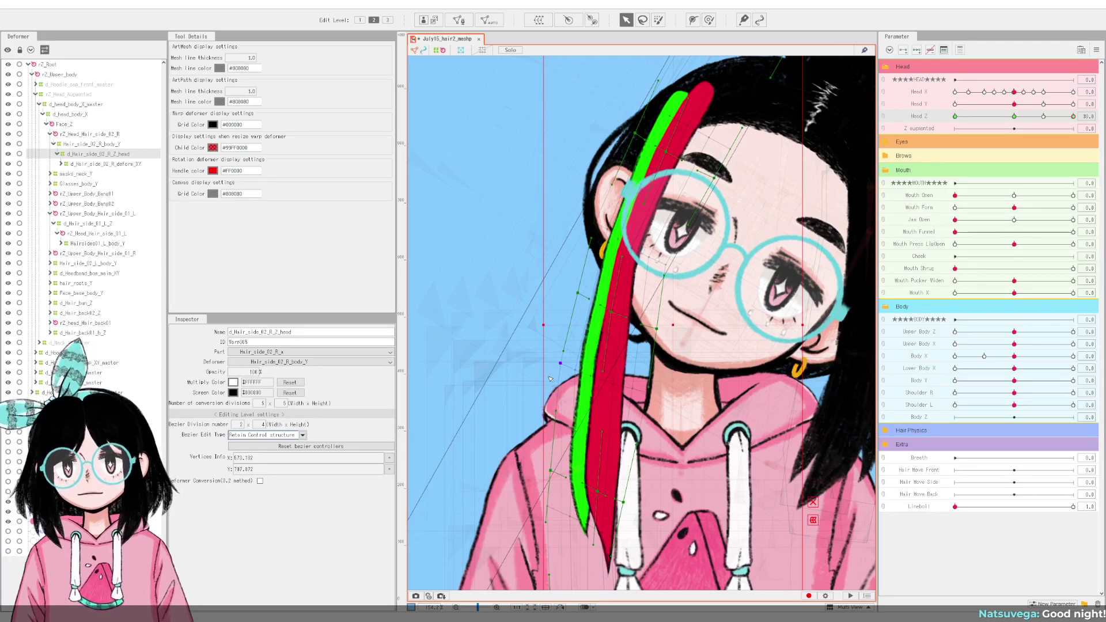
Step: Test the strands between neutral and maximum Head Z, and reposition the warp's bottom control points to reshape the tips
scroll(550, 379, "down", 3)
left_click_drag(1011, 117, 1083, 155)
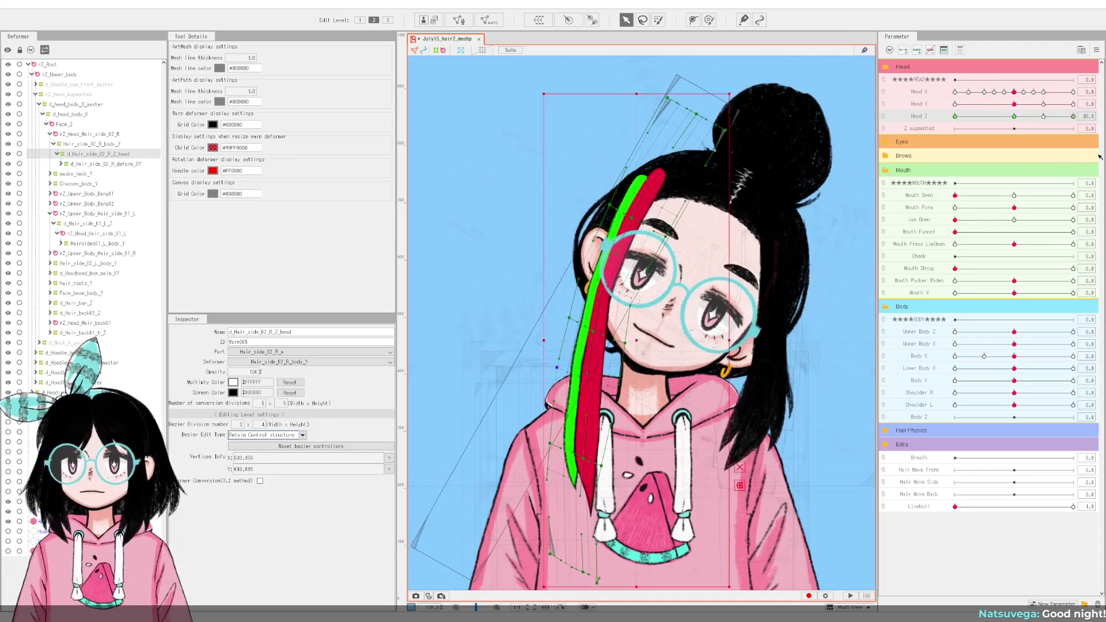
scroll(561, 384, "down", 2)
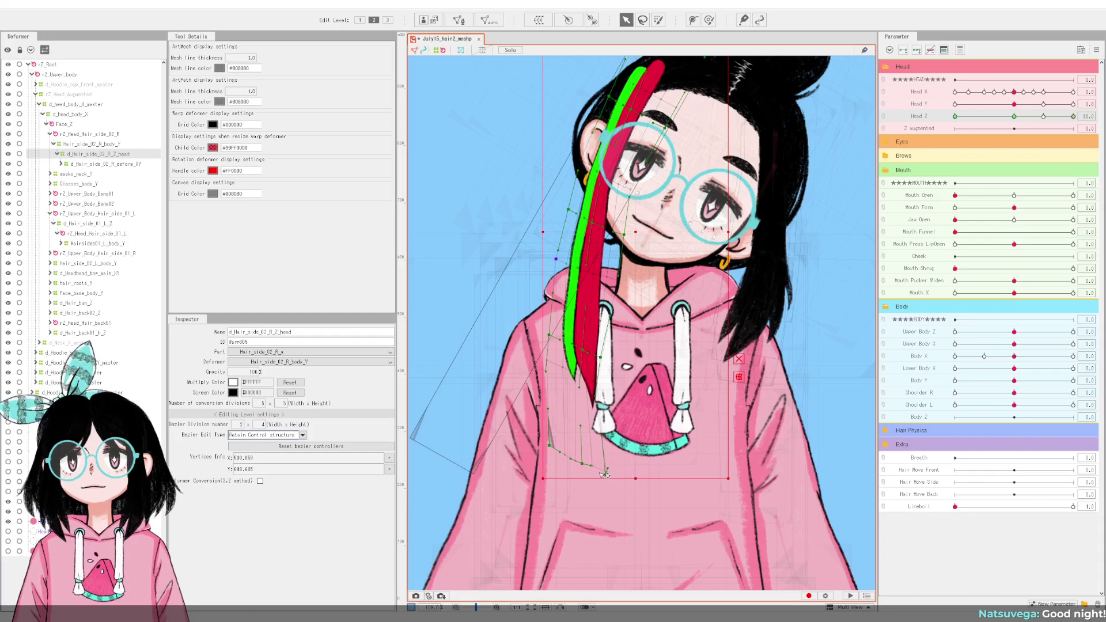
left_click_drag(605, 475, 601, 472)
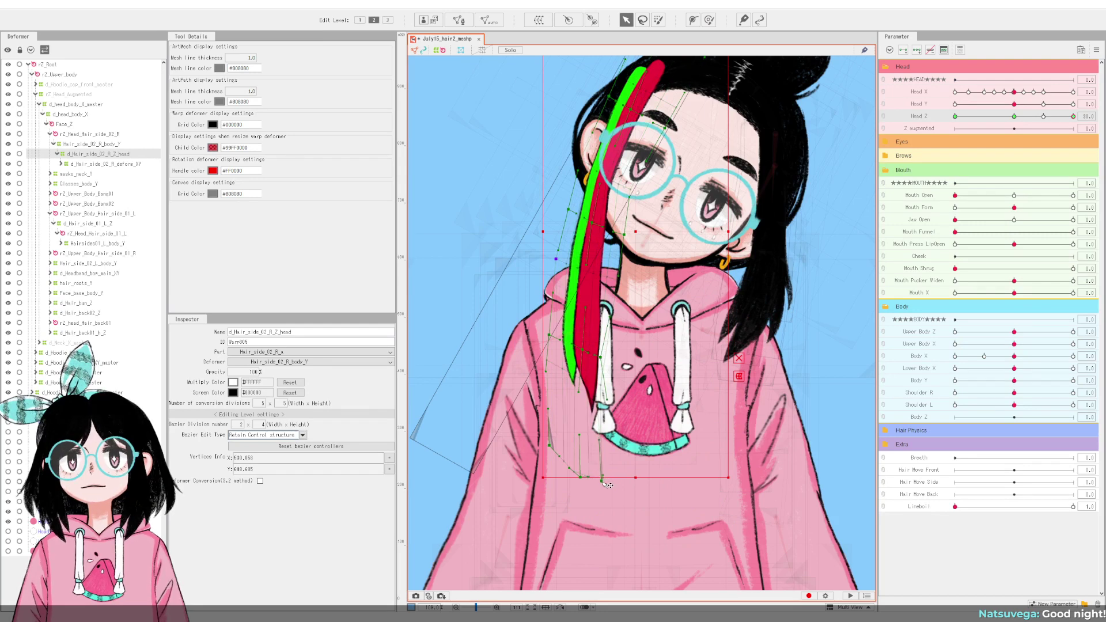
left_click_drag(606, 484, 607, 495)
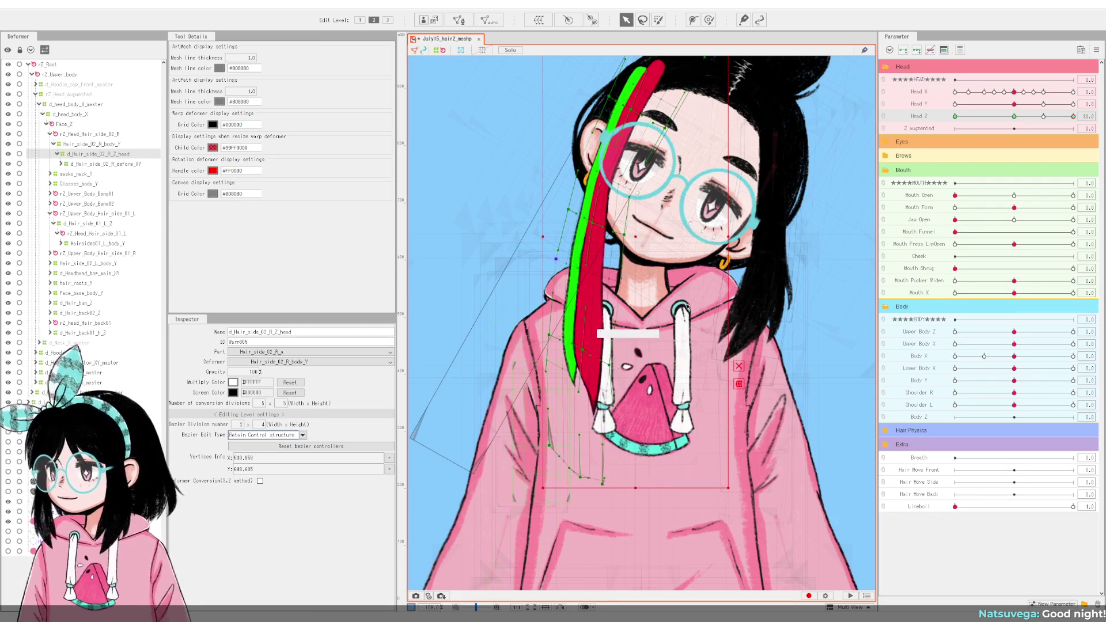
Step: Test the maximum Head Z pose and shift the warp's outer control points between the ear and the shoulder slightly outward and down
left_click_drag(1029, 119, 1094, 151)
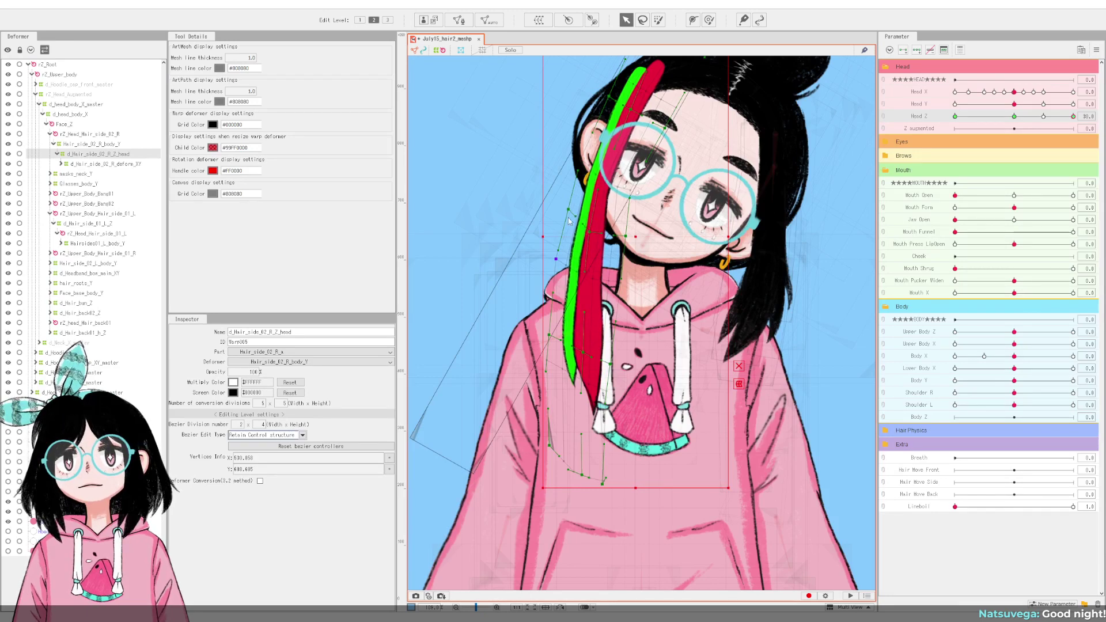
left_click_drag(568, 214, 564, 222)
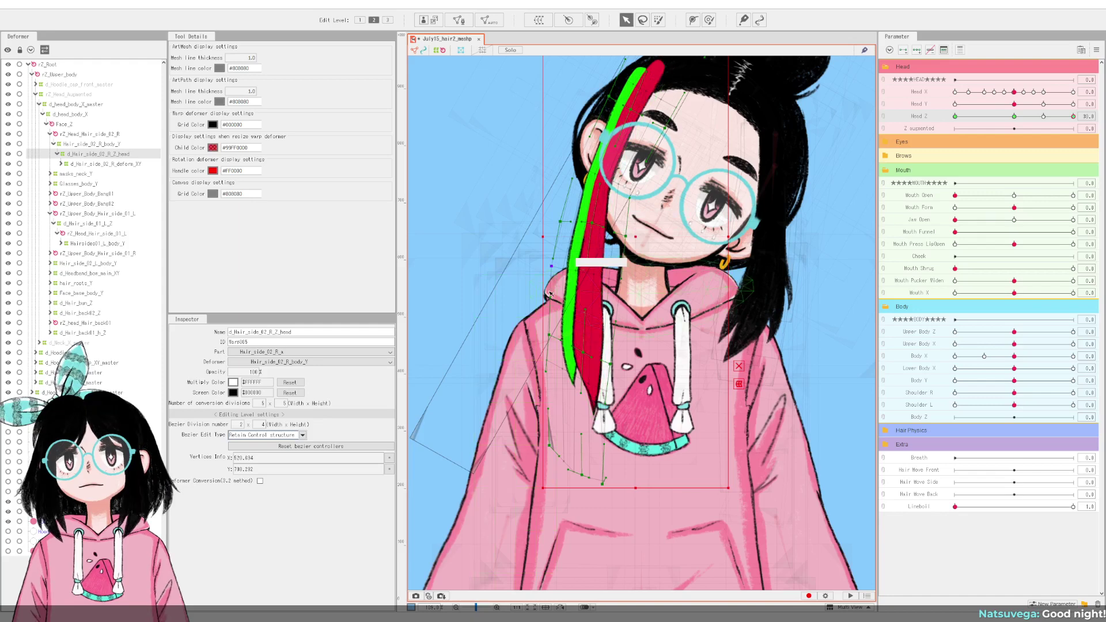
left_click_drag(552, 267, 552, 274)
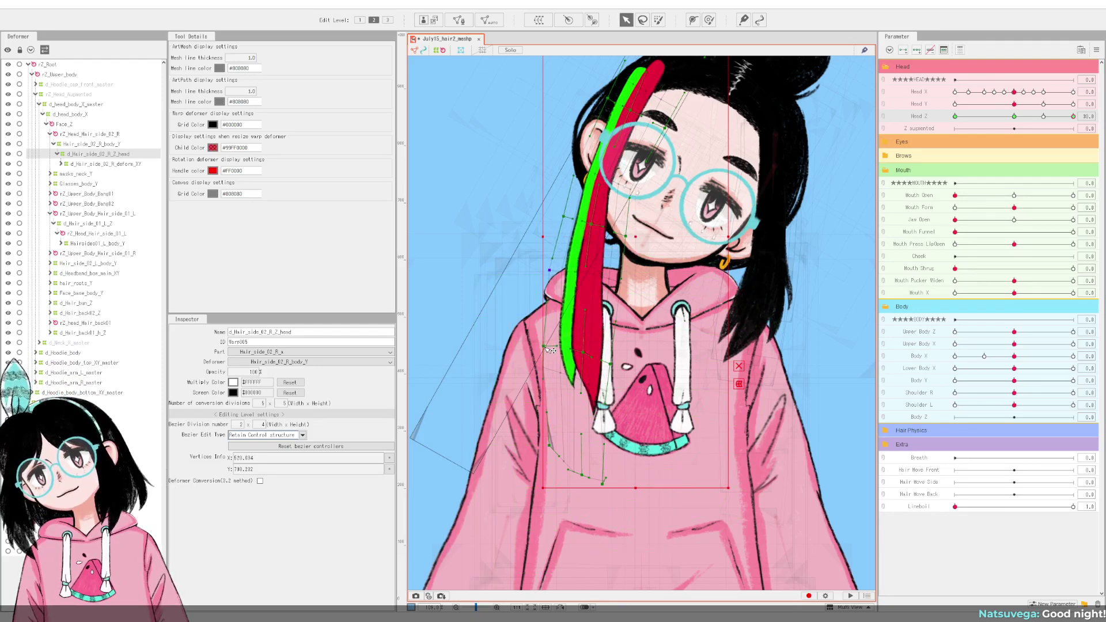
left_click_drag(548, 349, 548, 349)
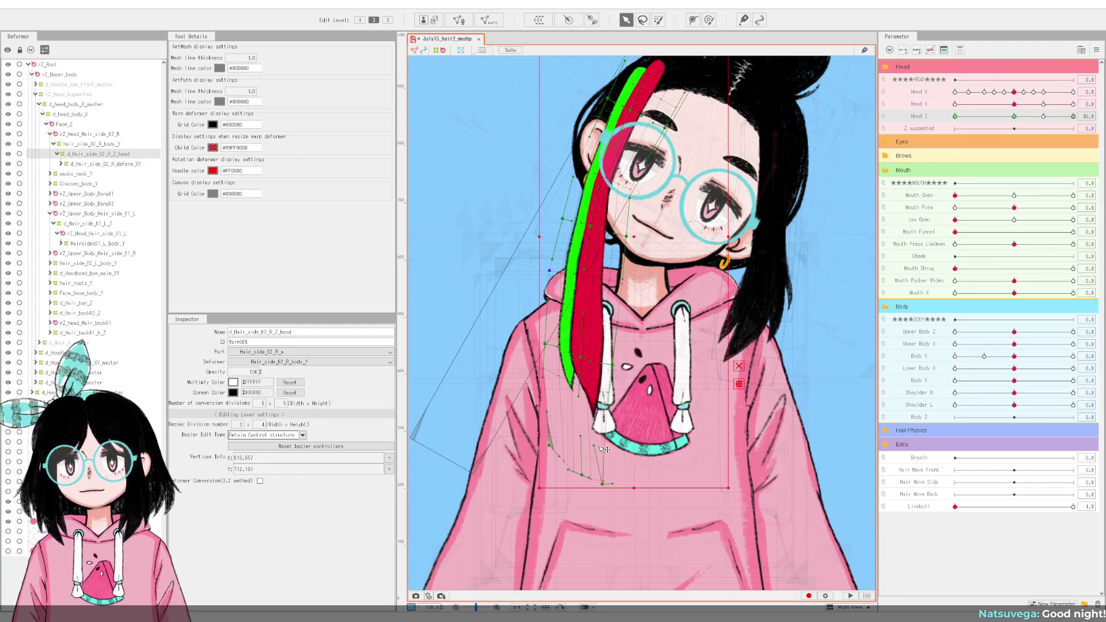
Step: Move the warp's bottom inner corner and its neighbouring handle toward the hoodie's center, and test the strands across Head Z
scroll(599, 510, "up", 2)
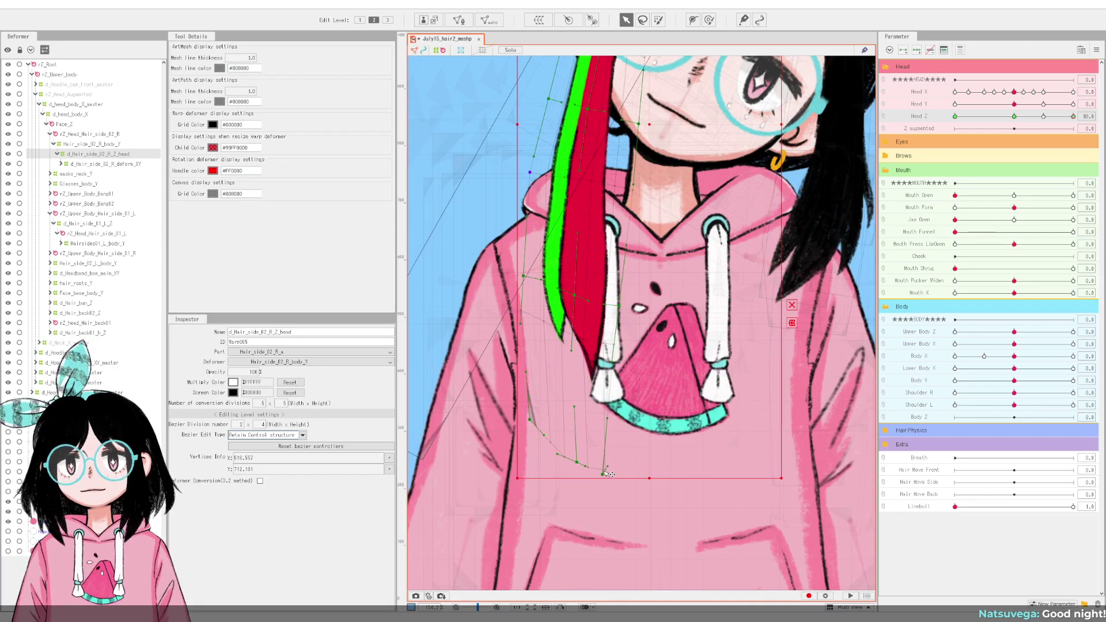
scroll(609, 493, "up", 3)
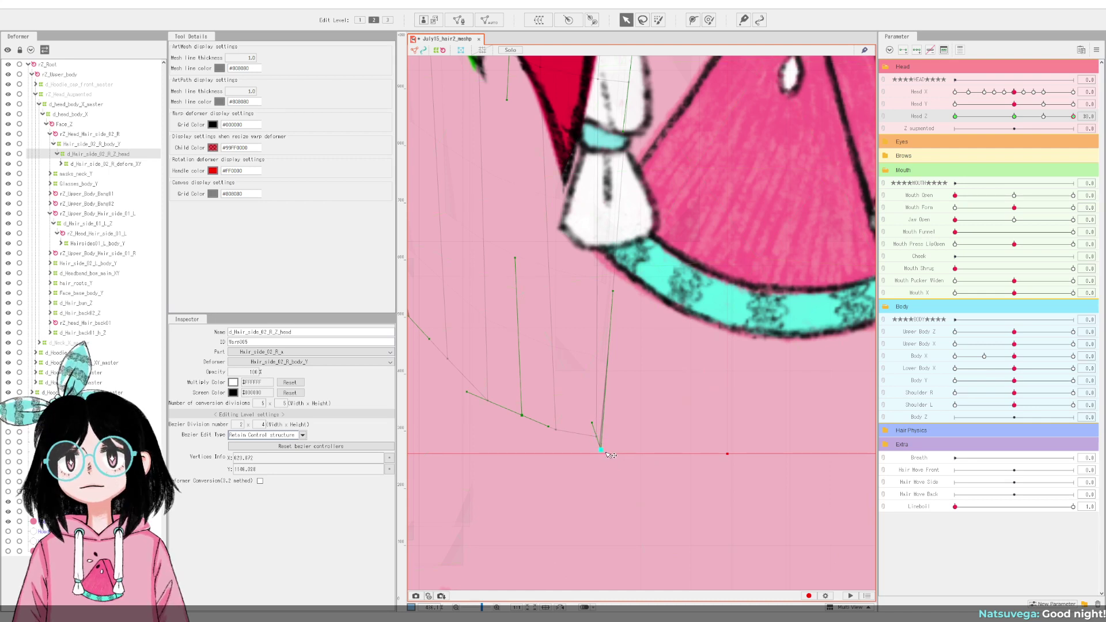
mouse_move(610, 455)
left_mouse_down()
mouse_move(631, 444)
mouse_move(606, 433)
mouse_move(613, 439)
left_mouse_up()
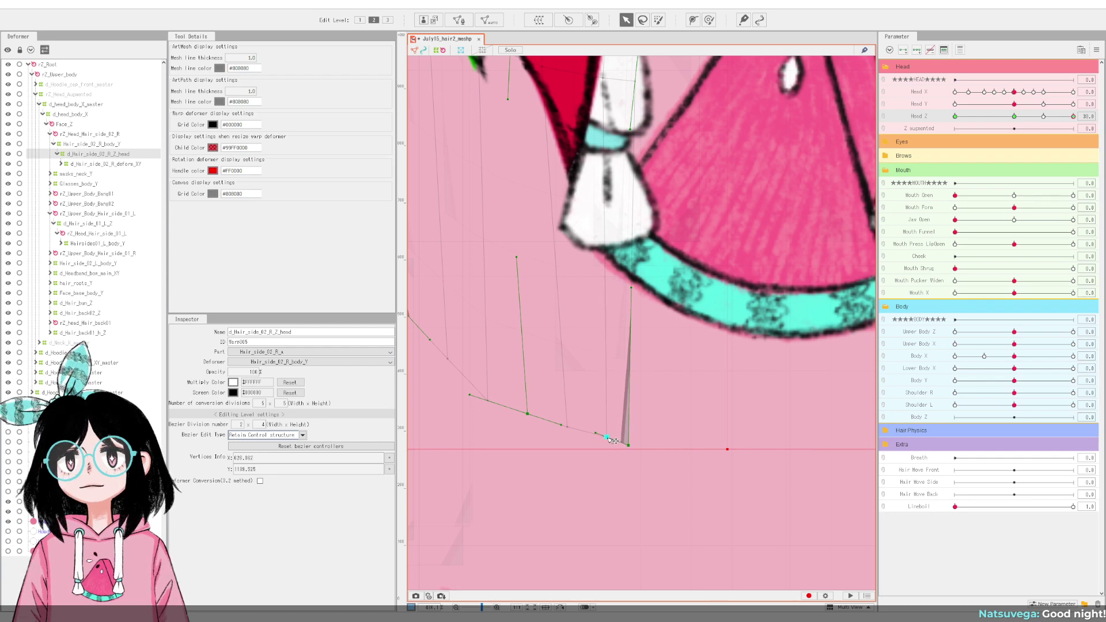
scroll(612, 440, "down", 3)
scroll(609, 439, "down", 1)
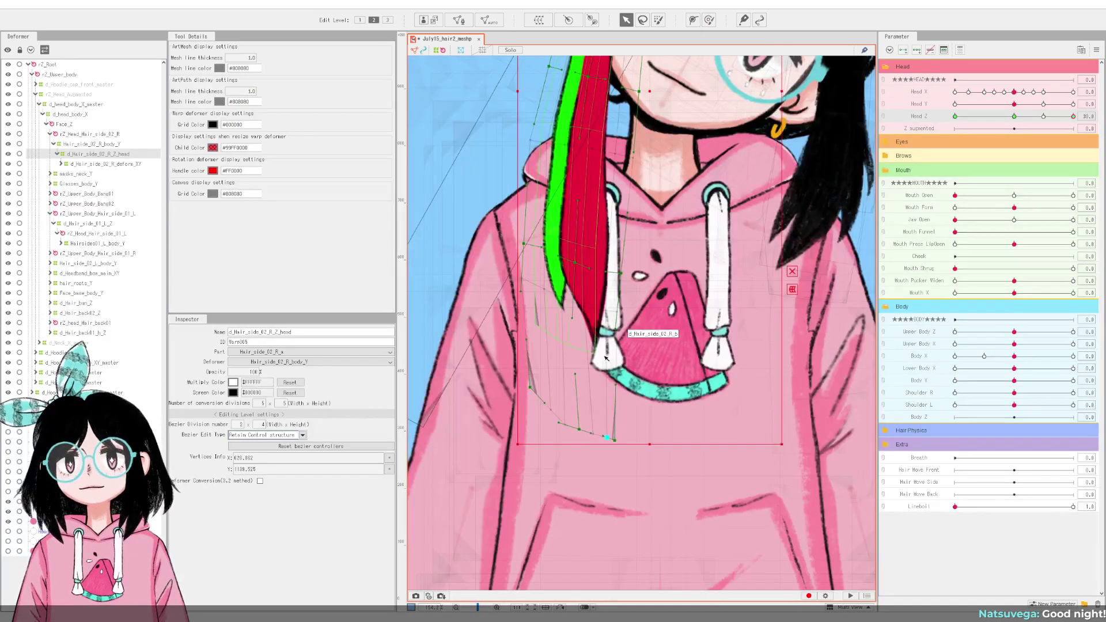
scroll(619, 398, "down", 2)
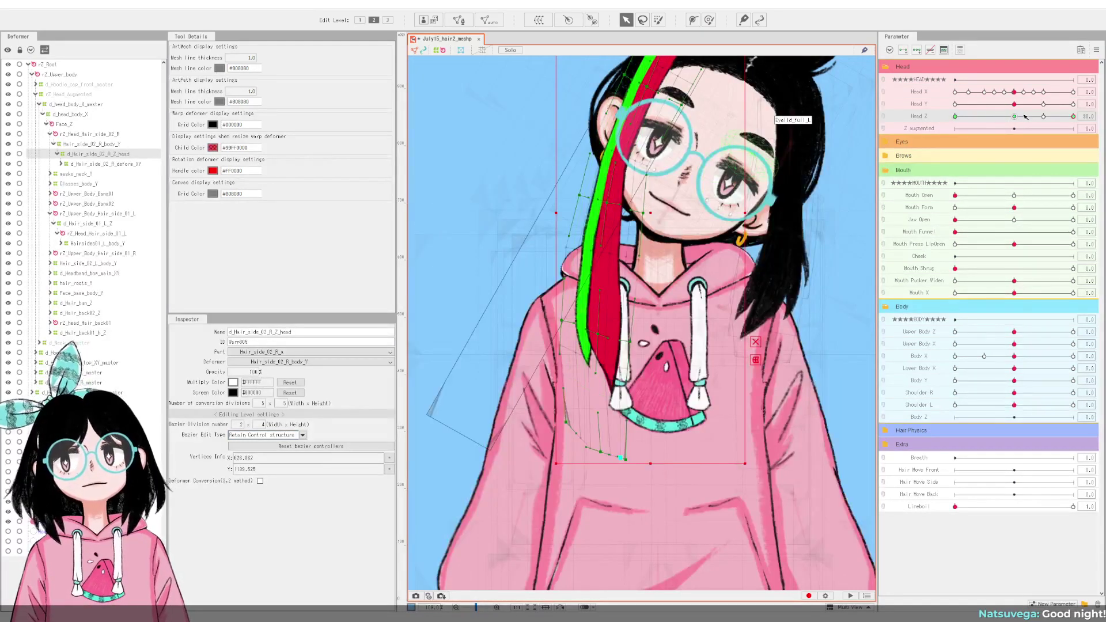
left_click_drag(1017, 120, 1080, 135)
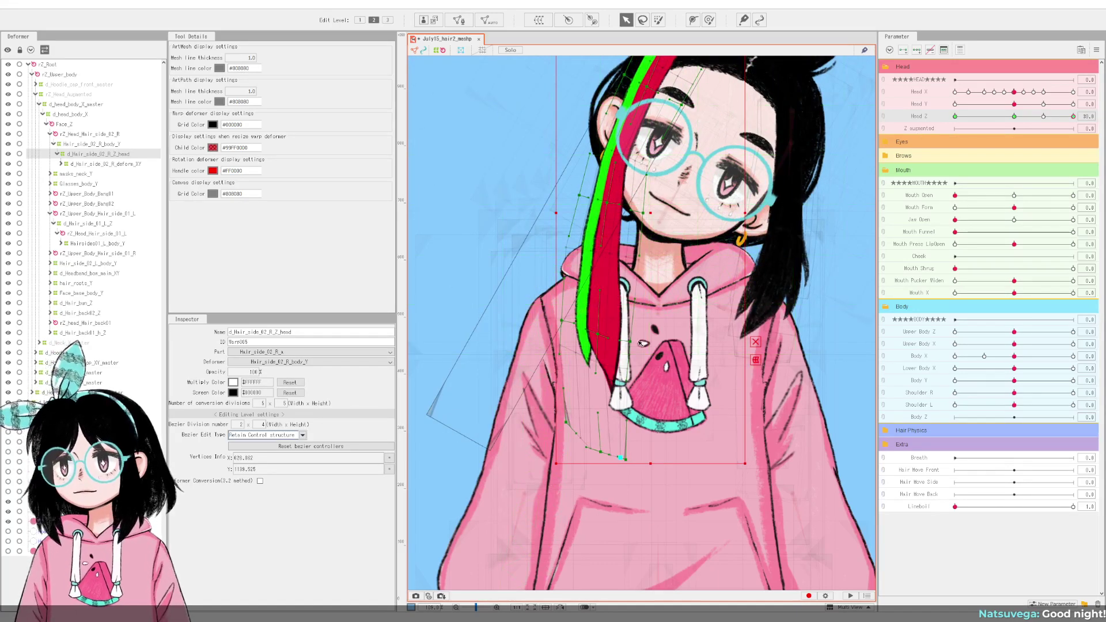
Step: Pull the warp's outer control points from the shoulder down to the tips inward, and refine the upper outer handles against Head Z movement
scroll(641, 344, "down", 3)
scroll(592, 326, "up", 1)
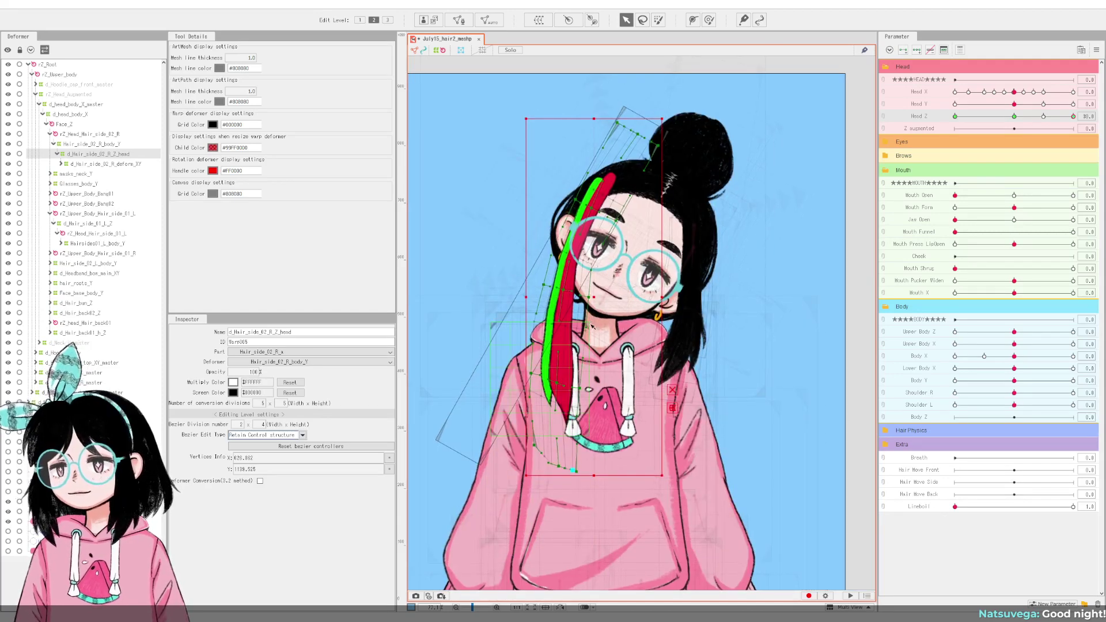
scroll(626, 300, "up", 1)
left_click_drag(1021, 119, 1081, 131)
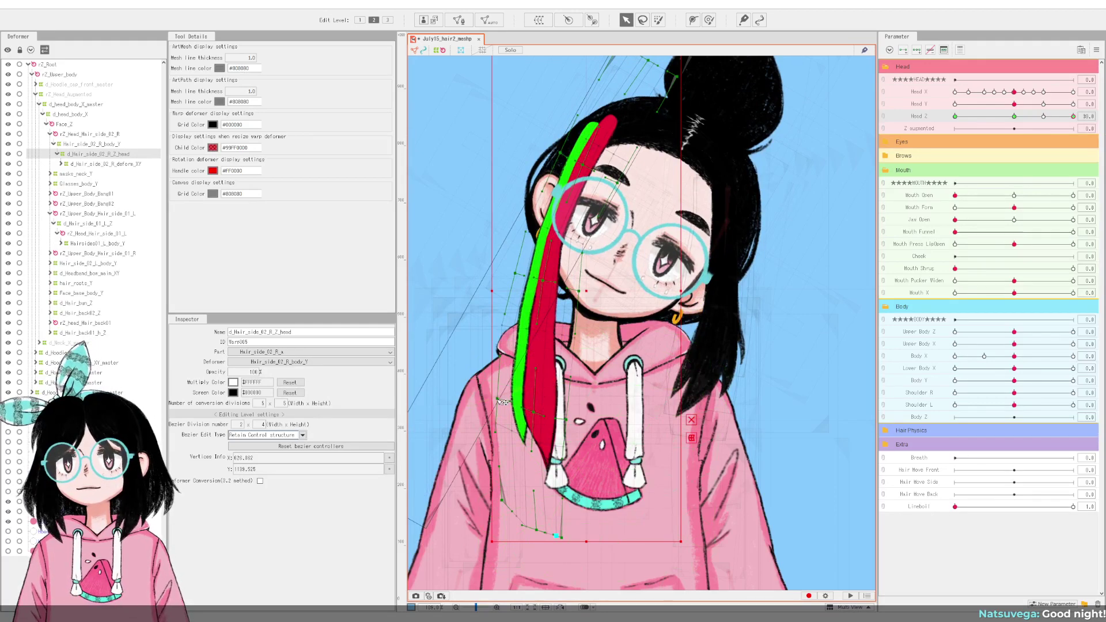
mouse_move(506, 402)
left_mouse_down()
mouse_move(542, 414)
mouse_move(499, 429)
mouse_move(516, 437)
left_mouse_up()
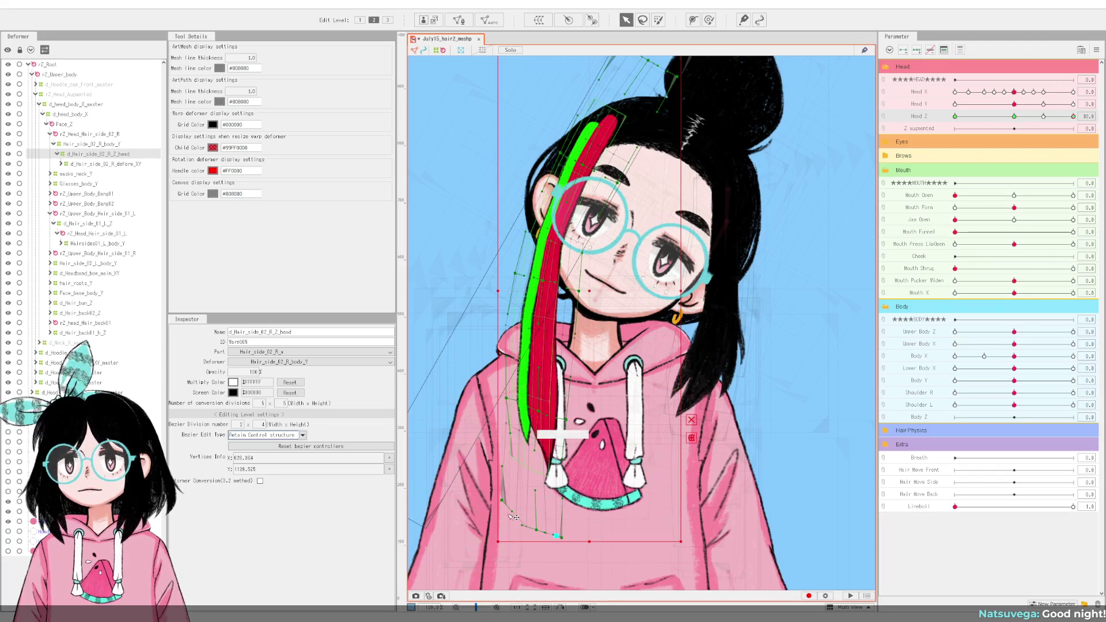
left_click_drag(512, 516, 517, 515)
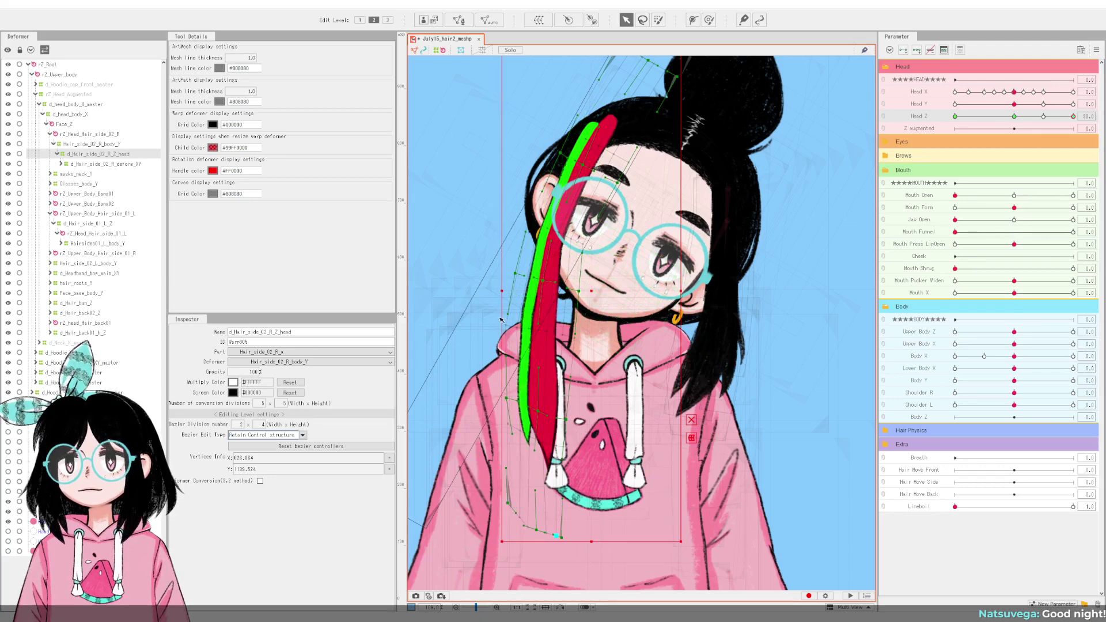
left_click_drag(513, 318, 524, 320)
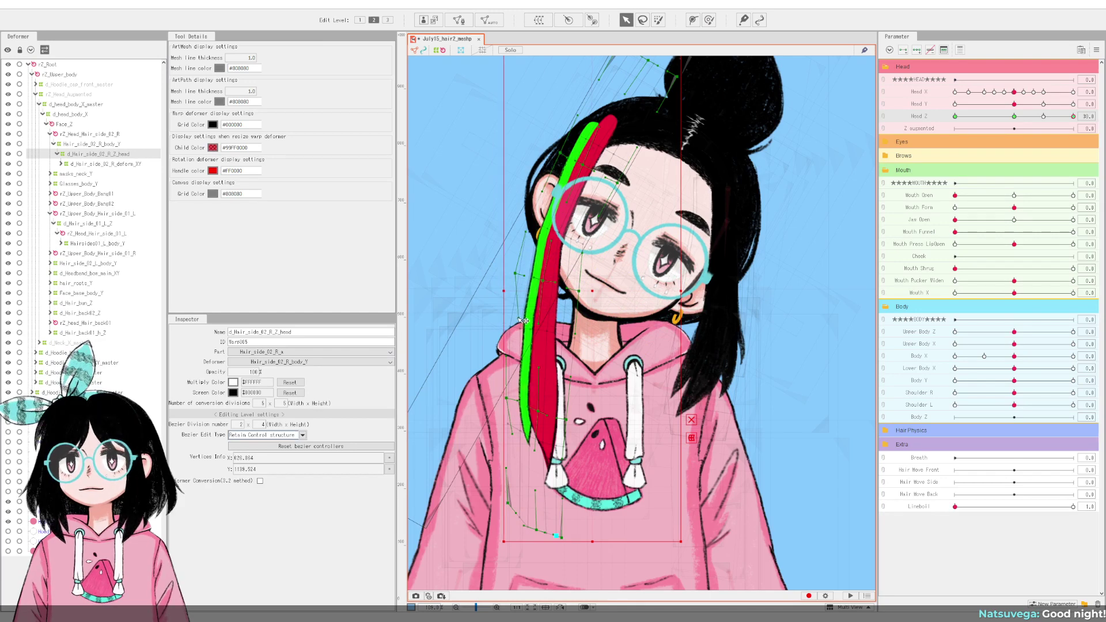
left_click_drag(526, 231, 526, 231)
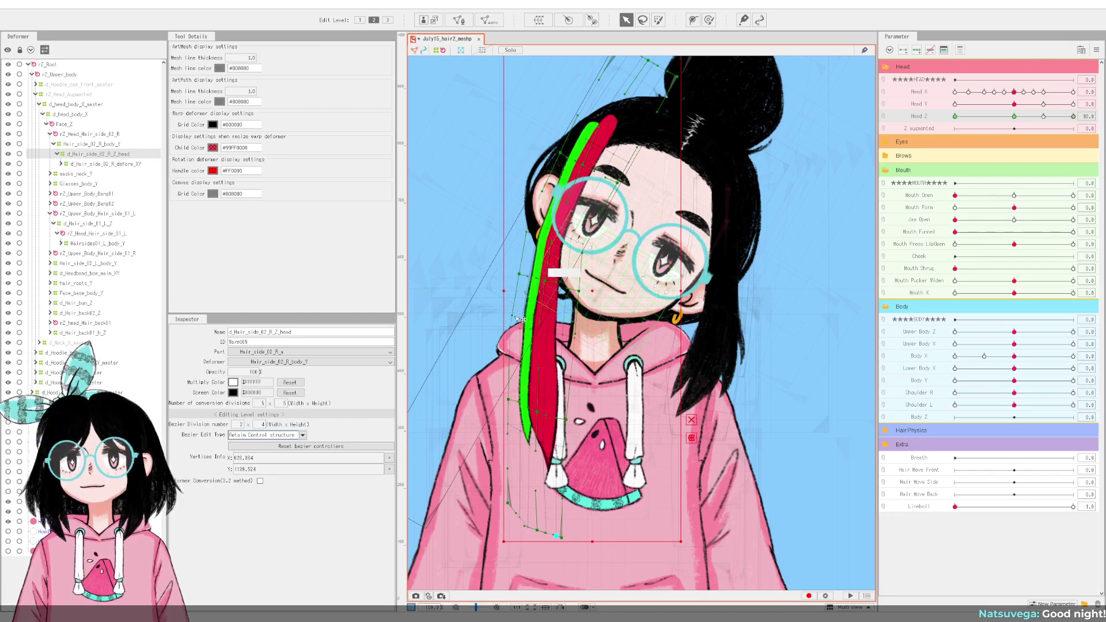
left_click_drag(1017, 118, 1103, 145)
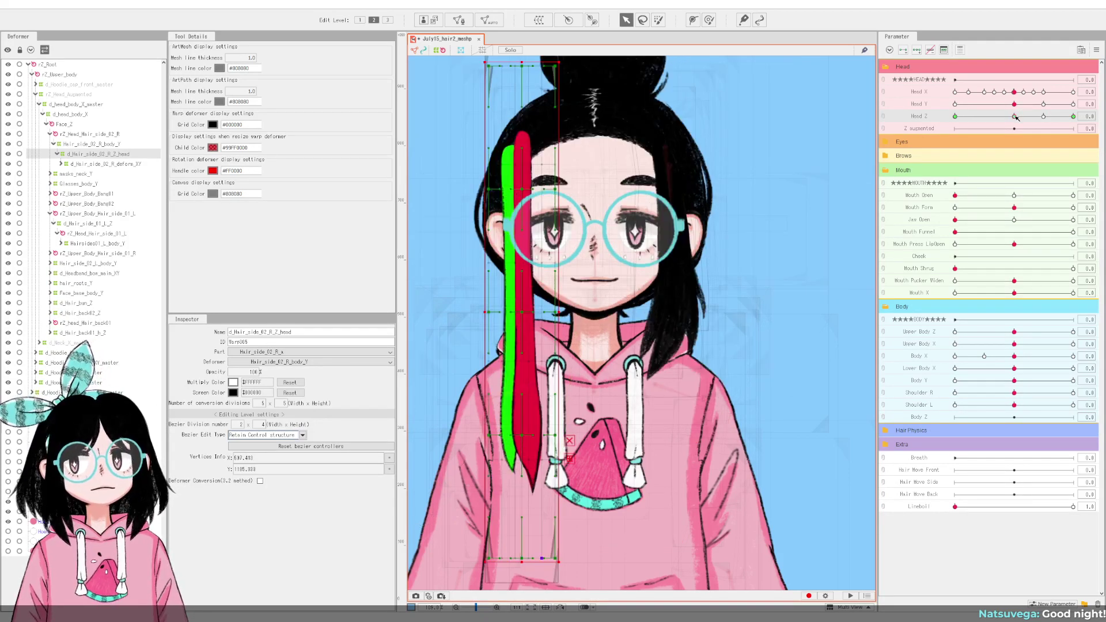
Step: Examine the strands at maximum Head Z combined with maximum and minimum Head Y, and return both parameters to neutral
left_click_drag(1018, 107, 1100, 128)
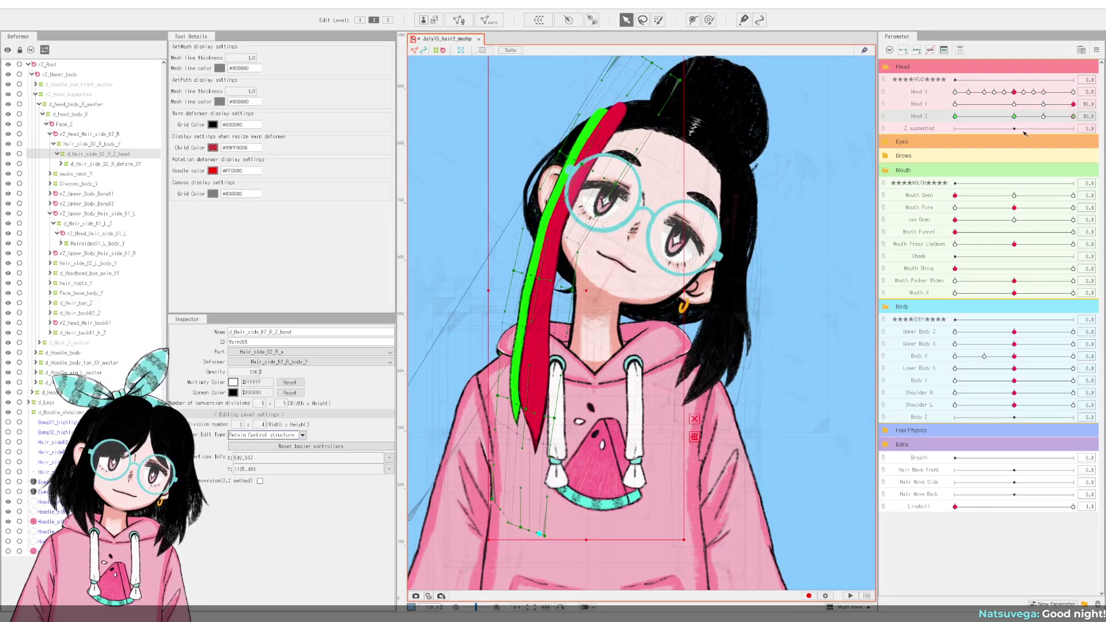
left_click(1014, 116)
left_click(1014, 104)
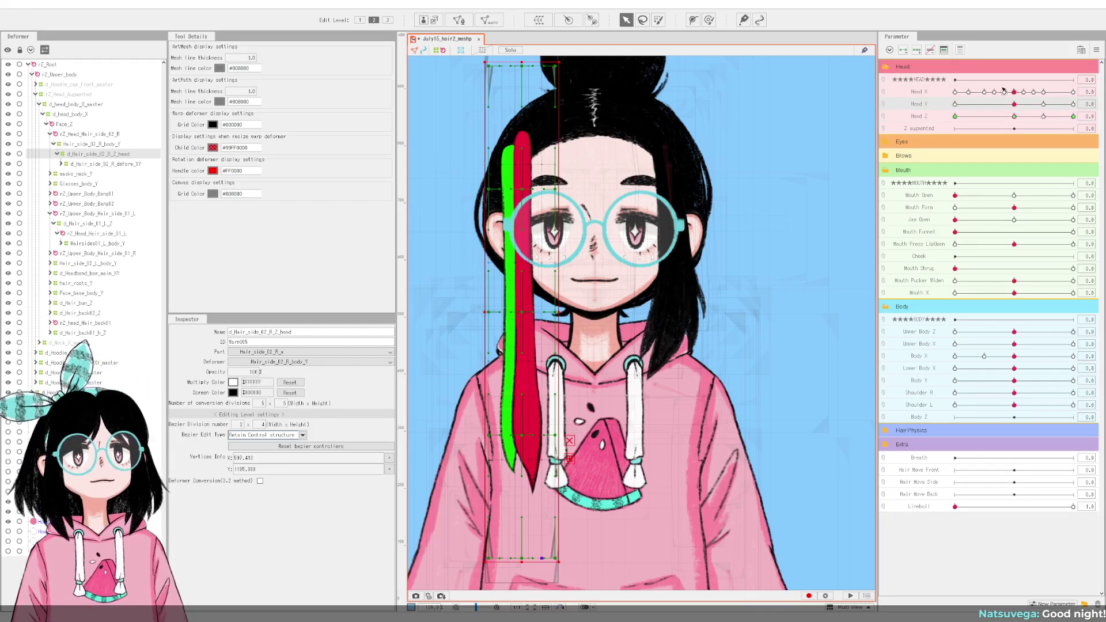
left_click_drag(1018, 106, 925, 117)
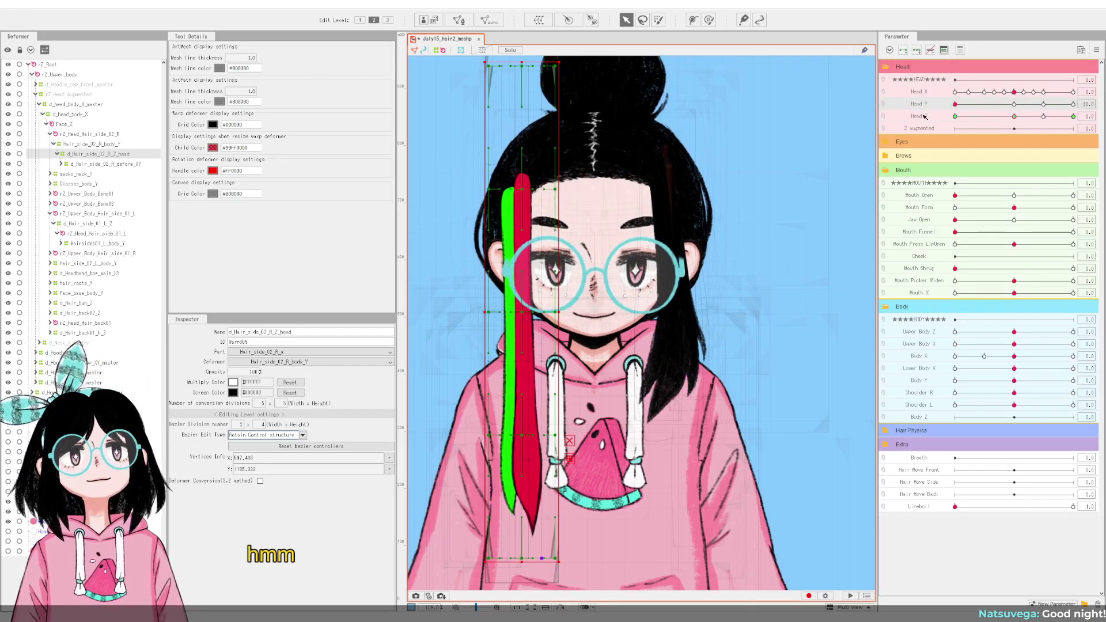
left_click_drag(1021, 118, 1098, 120)
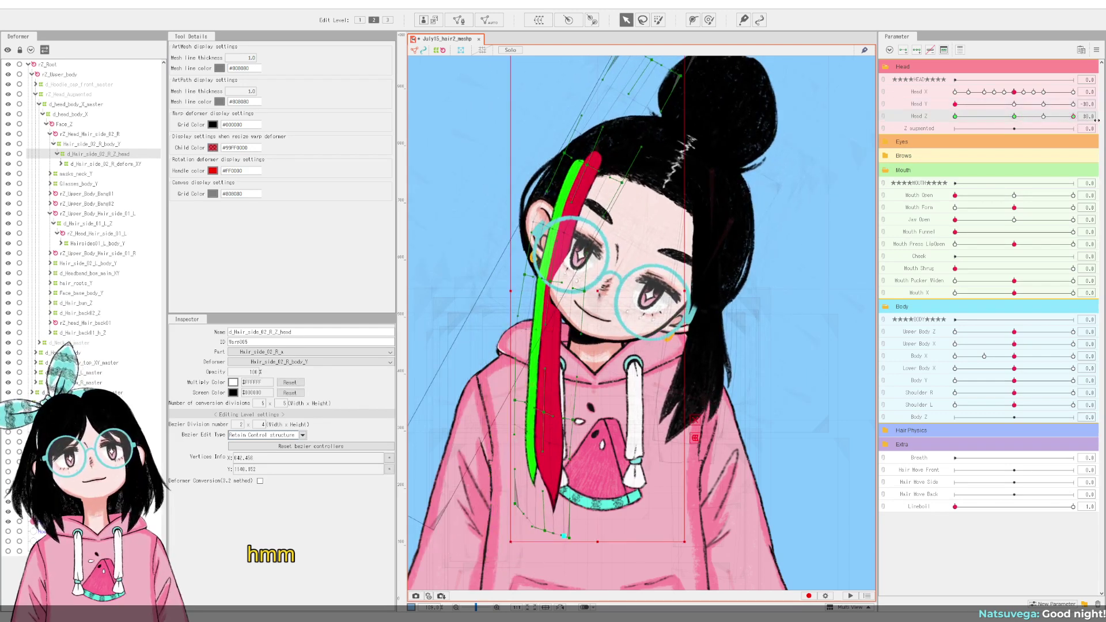
left_click(1014, 116)
left_click(1014, 104)
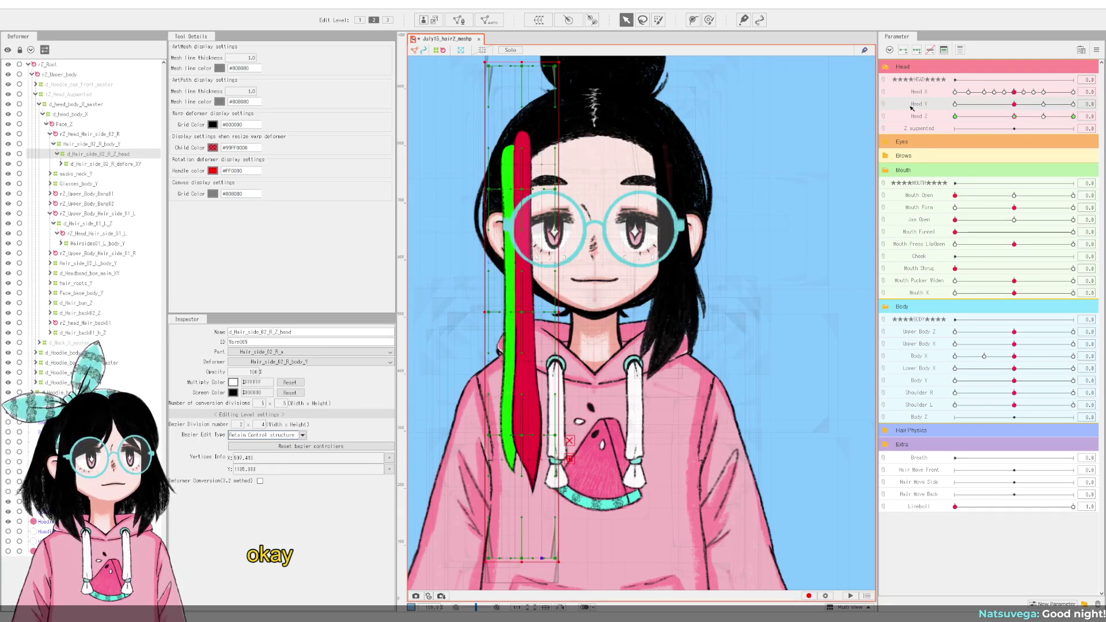
Step: Rotate the rZ_Head_Hair_side_02_R deformer outward to about 4.4 degrees at minimum Head Y with maximum Head Z
left_click(81, 135)
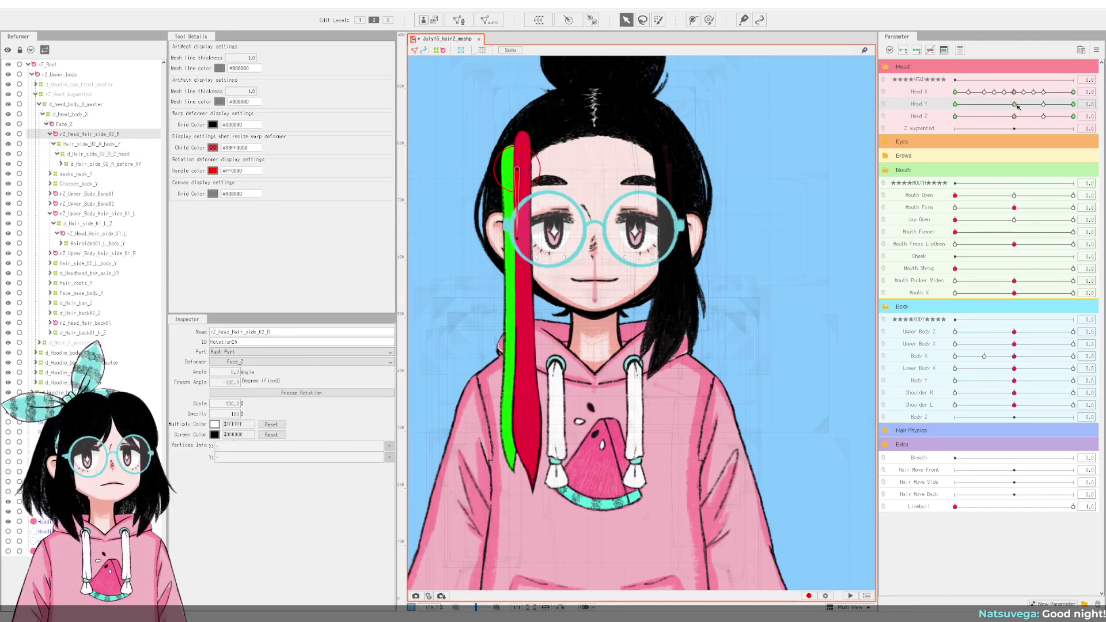
left_click_drag(1018, 105, 940, 115)
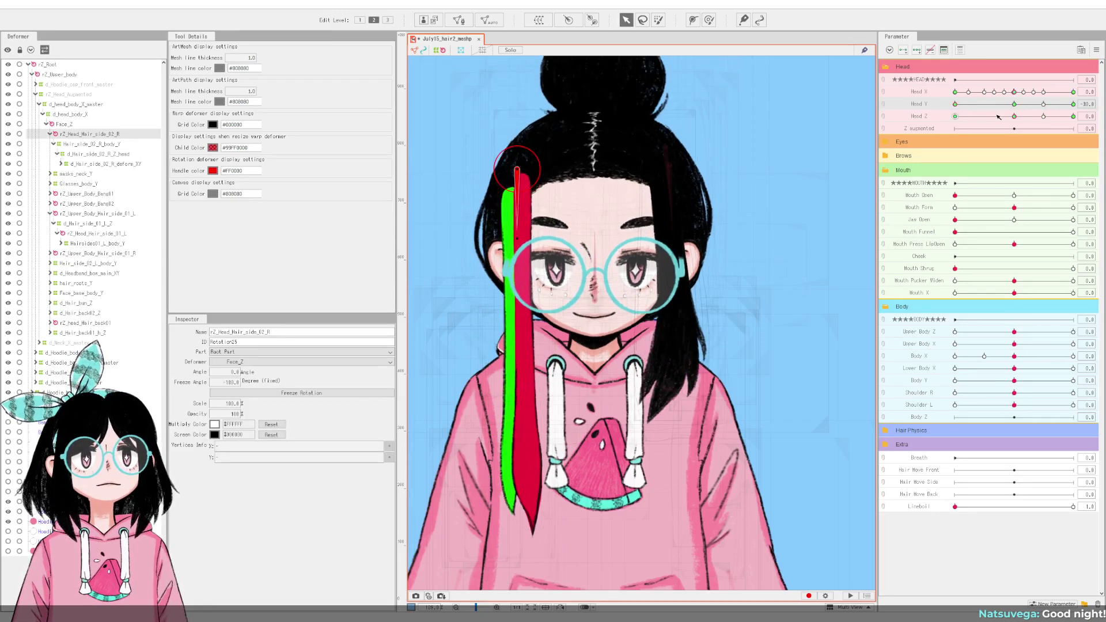
left_click_drag(1018, 118, 1096, 126)
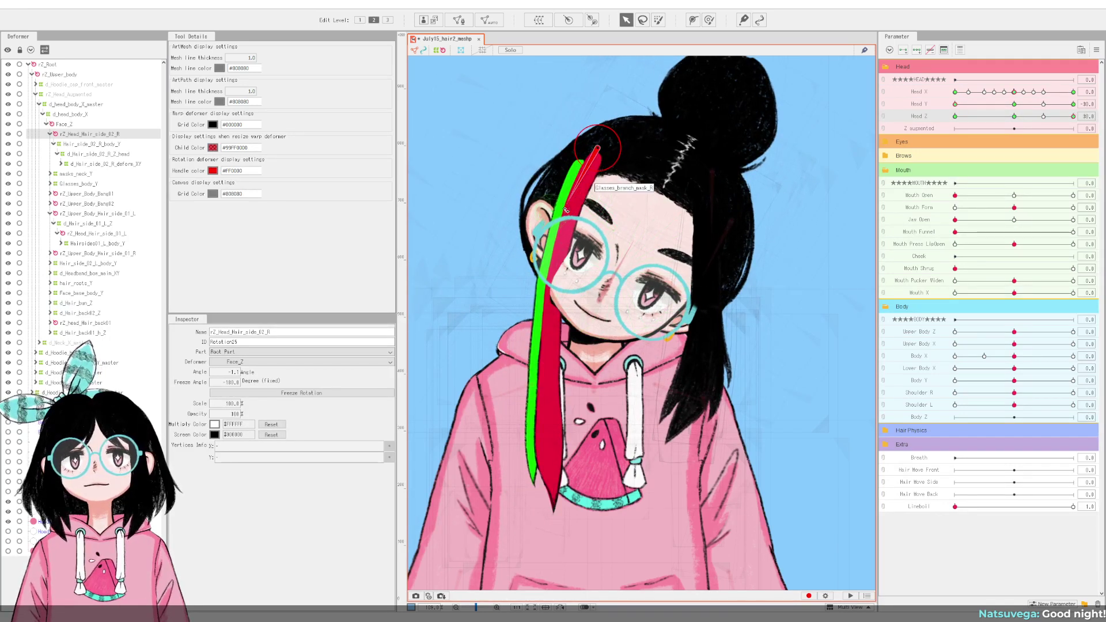
left_click_drag(566, 210, 560, 210)
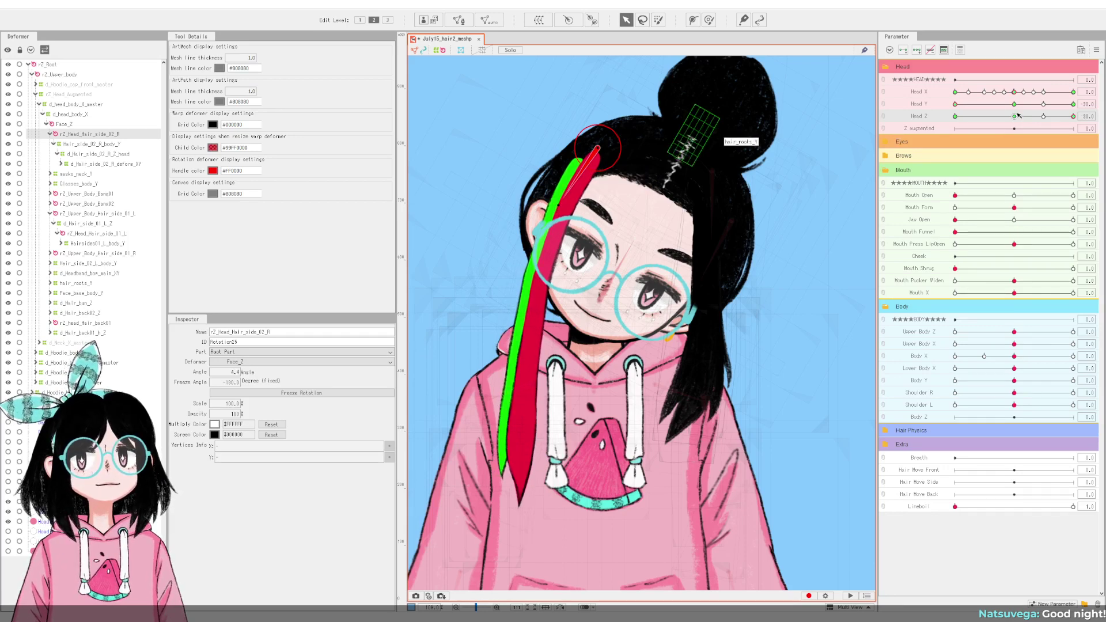
Step: Set Head X to its maximum in the same pose, rotate the strands slightly toward the face, and test the Head X transition
left_click_drag(1015, 117, 928, 152)
left_click_drag(993, 142, 1085, 102)
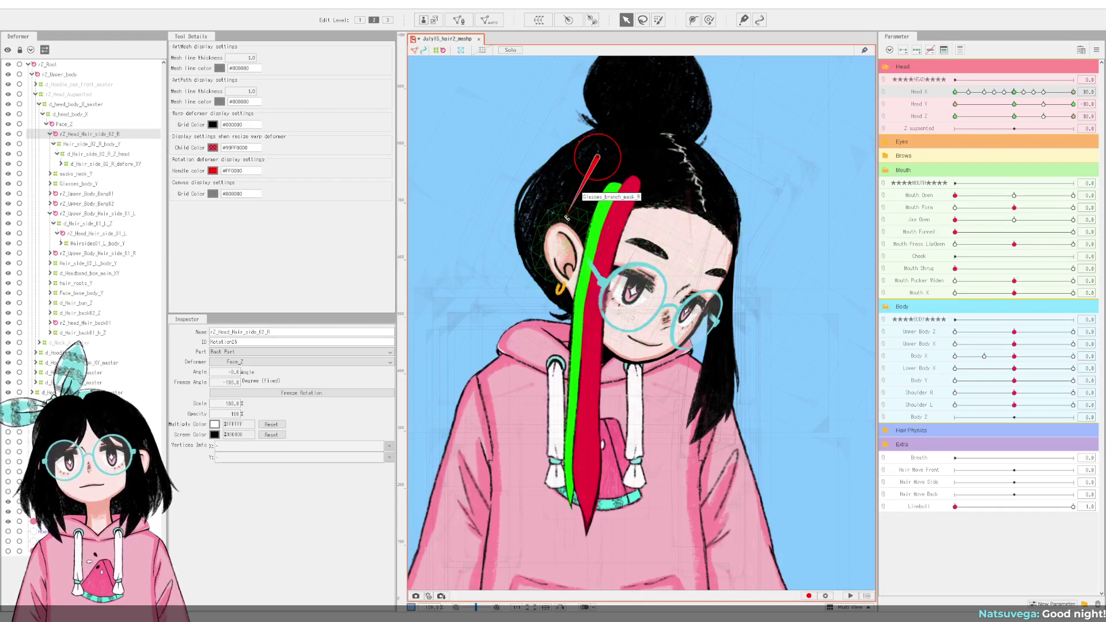
left_click_drag(568, 218, 570, 217)
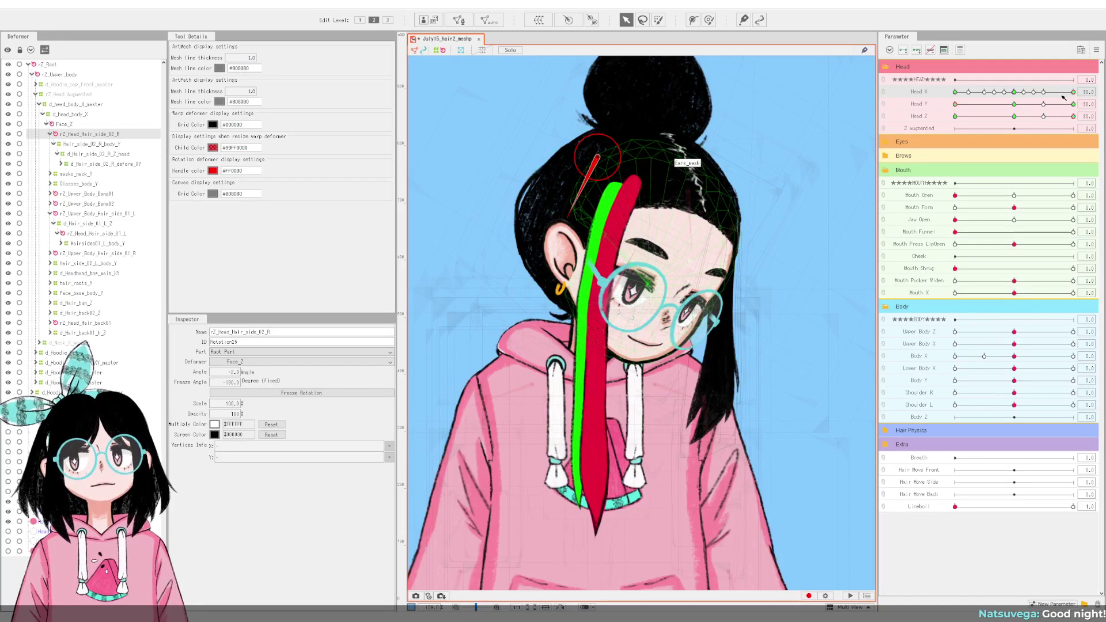
left_click_drag(1062, 98, 974, 102)
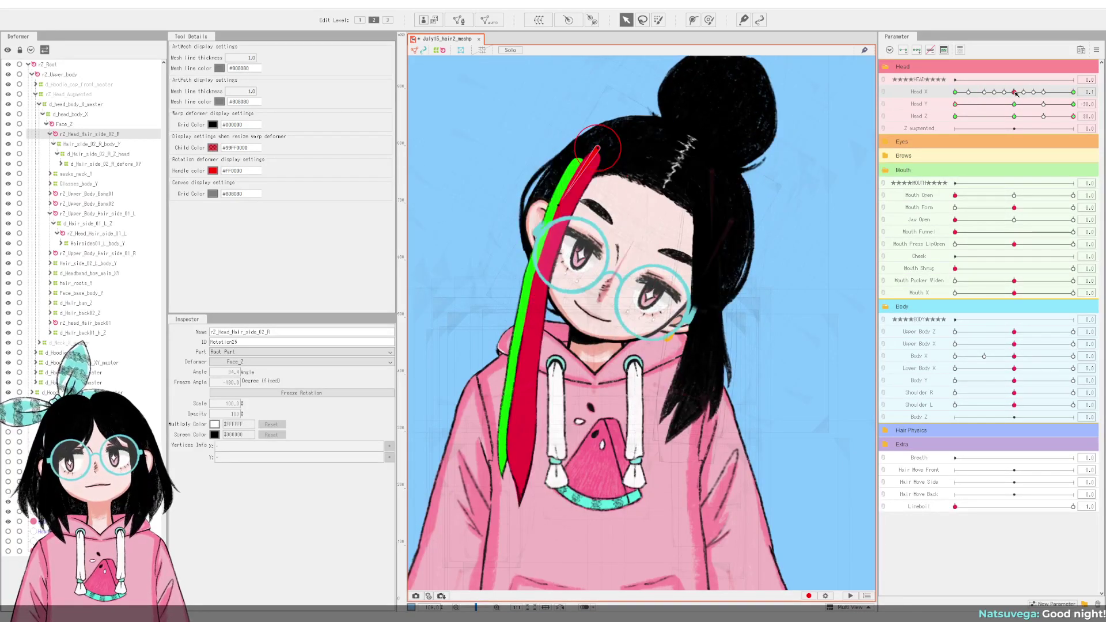
Step: At minimum Head X in the same pose, rotate the strands outward and shift the rotation deformer toward the outer edge of the forehead
left_click_drag(1015, 94, 940, 97)
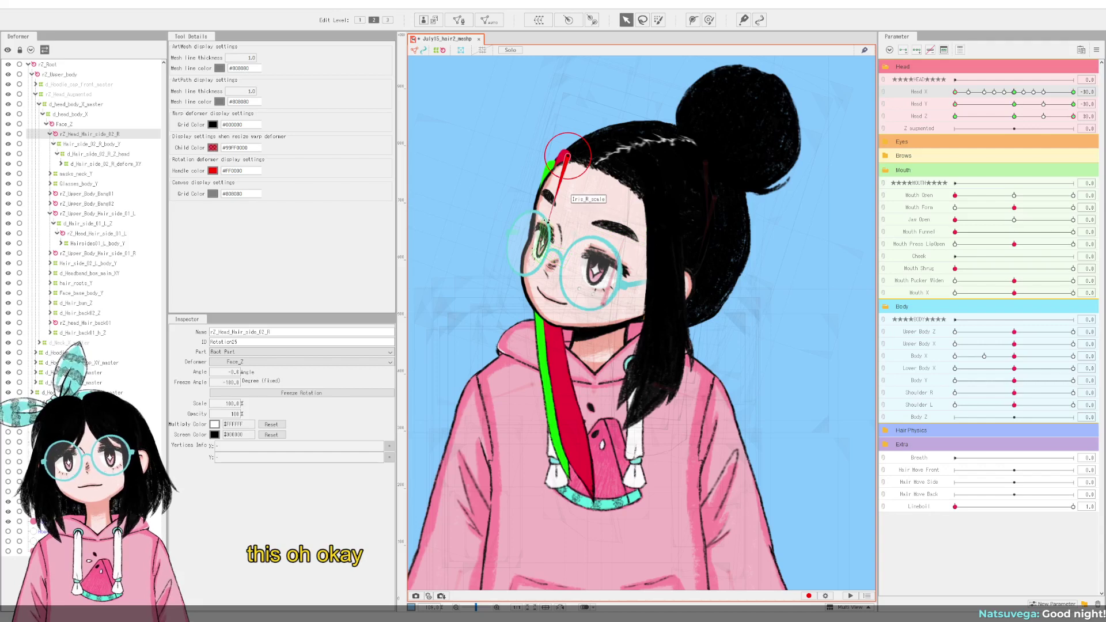
left_click_drag(548, 222, 541, 221)
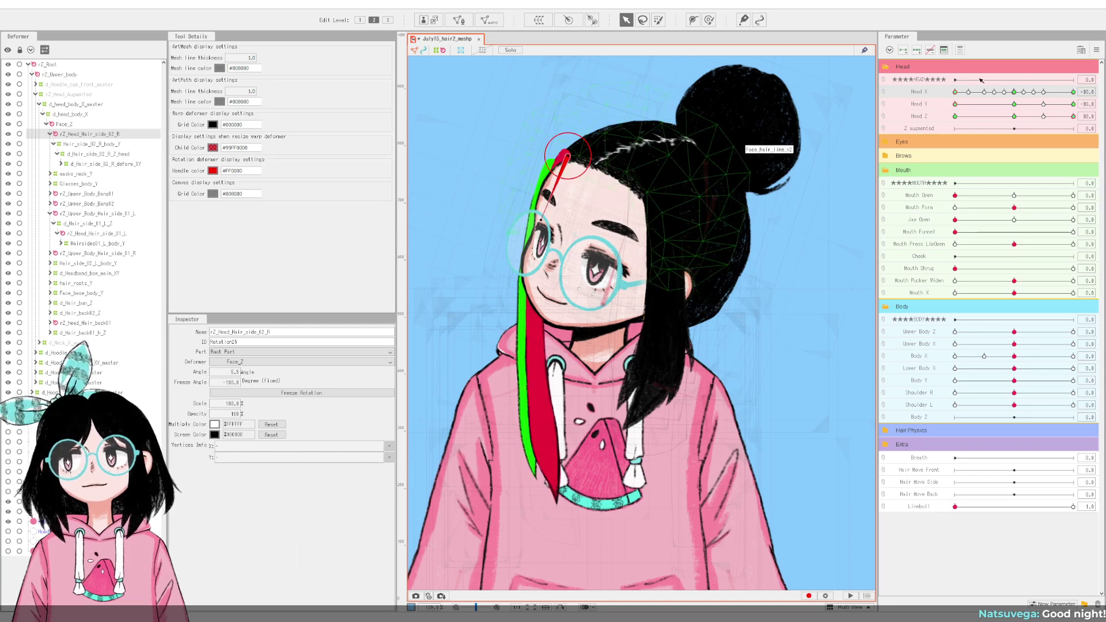
mouse_move(956, 92)
left_mouse_down()
mouse_move(1013, 104)
mouse_move(1015, 94)
mouse_move(954, 94)
left_mouse_up()
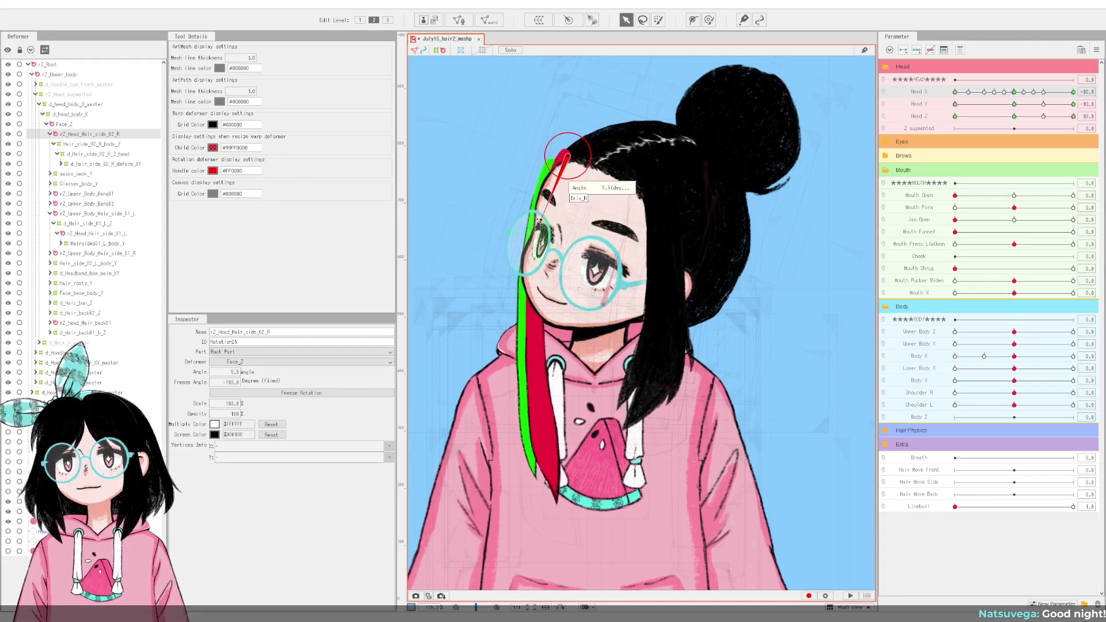
left_click_drag(550, 231, 538, 220)
left_click_drag(955, 93, 915, 99)
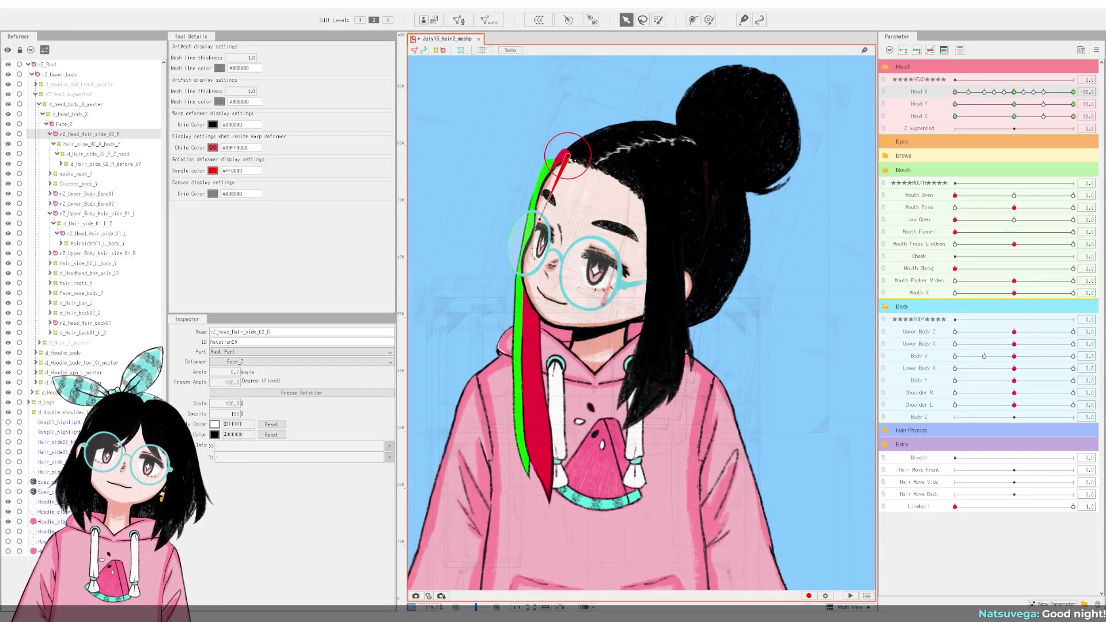
left_click_drag(572, 160, 580, 156)
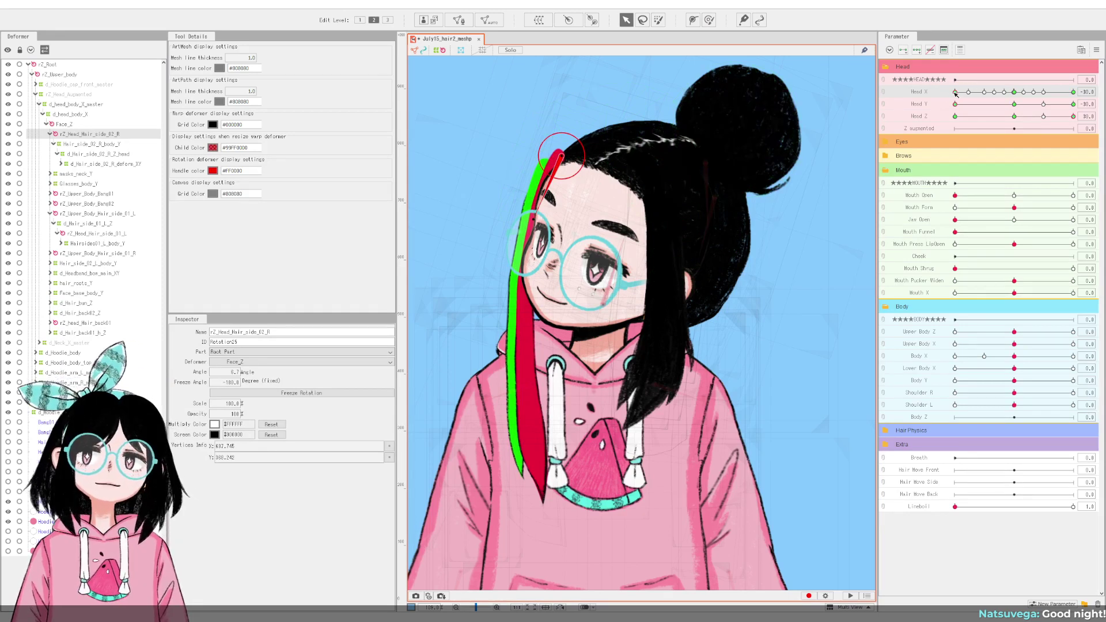
left_click_drag(955, 93, 925, 96)
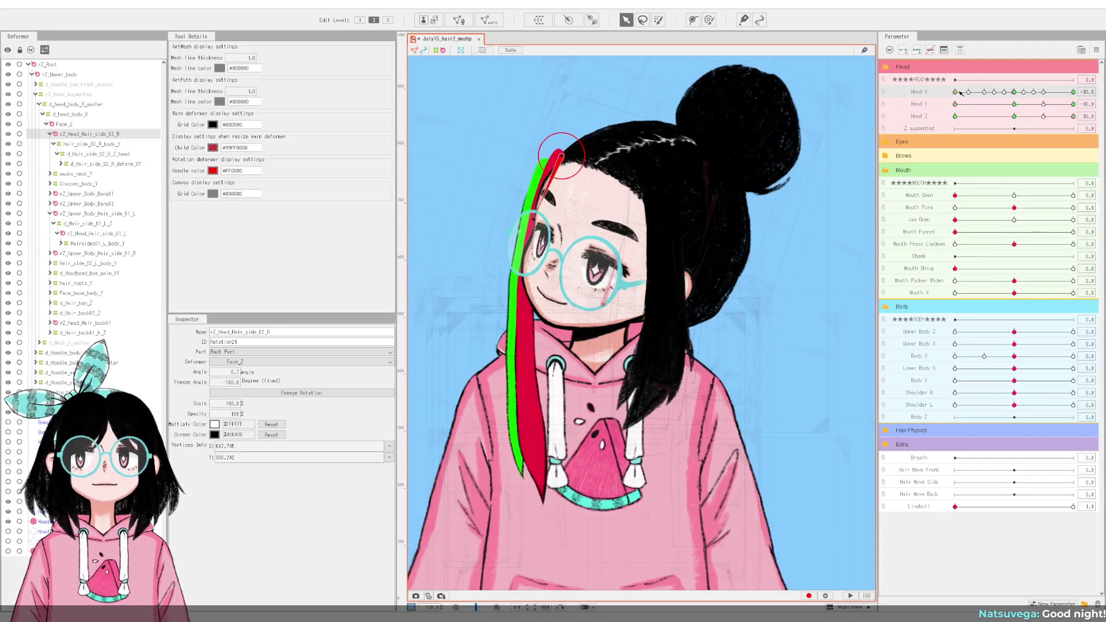
Step: Return Head Y to neutral, test the strands across Head X, then neutralize Head X and swing Head Z to its minimum and back to maximum
mouse_move(955, 92)
left_mouse_down()
mouse_move(1014, 99)
mouse_move(954, 92)
left_mouse_up()
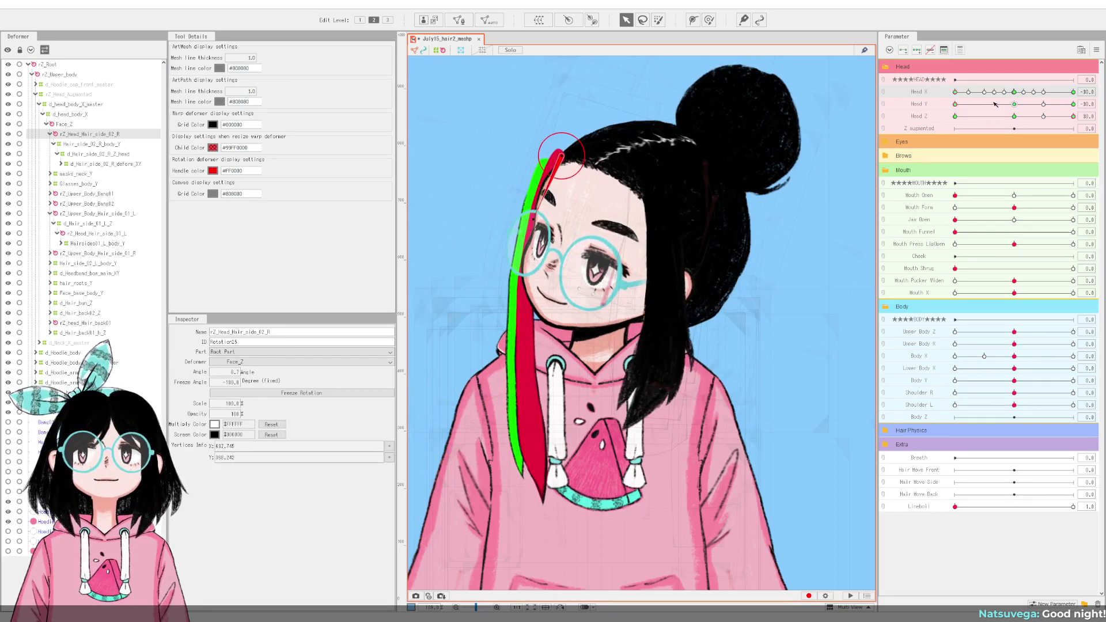
left_click(1013, 105)
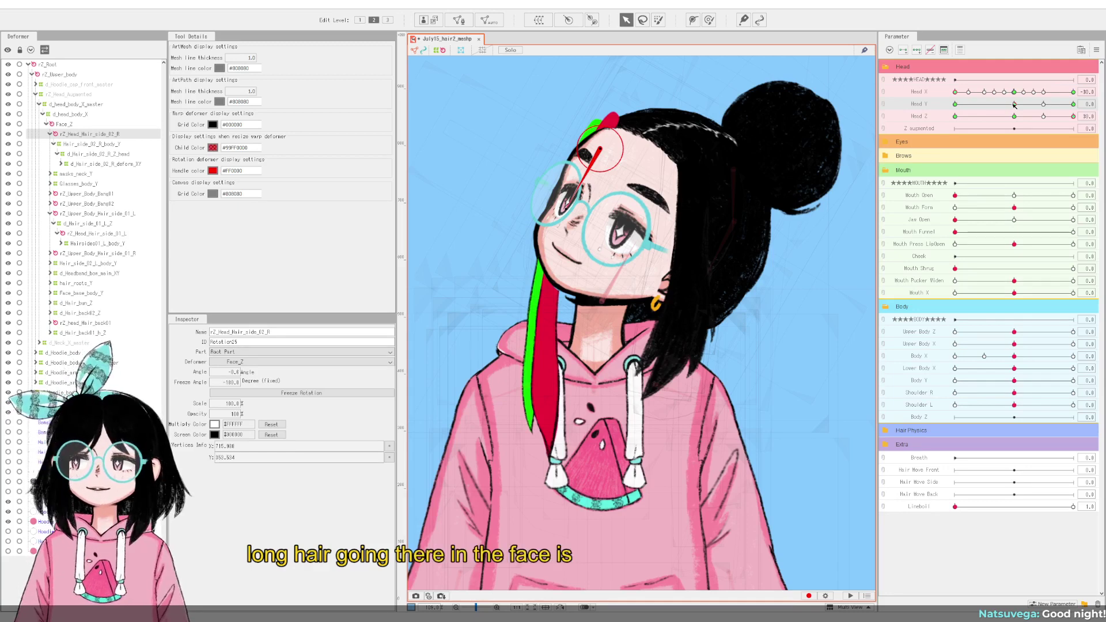
left_click(1012, 91)
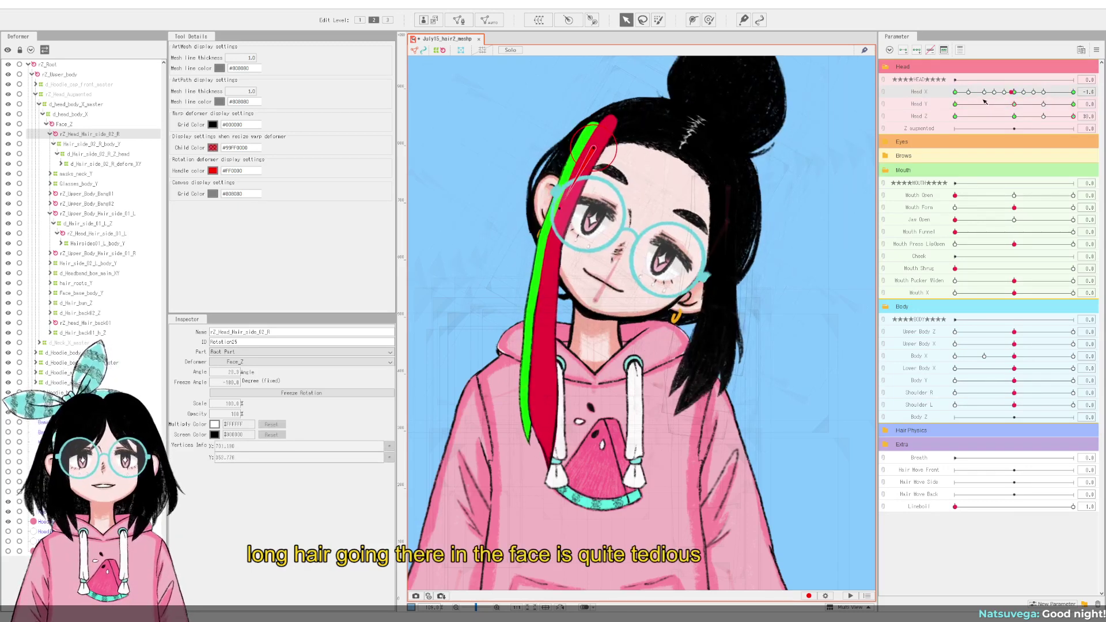
mouse_move(984, 93)
left_mouse_down()
mouse_move(968, 94)
mouse_move(983, 93)
left_mouse_up()
left_click(1014, 93)
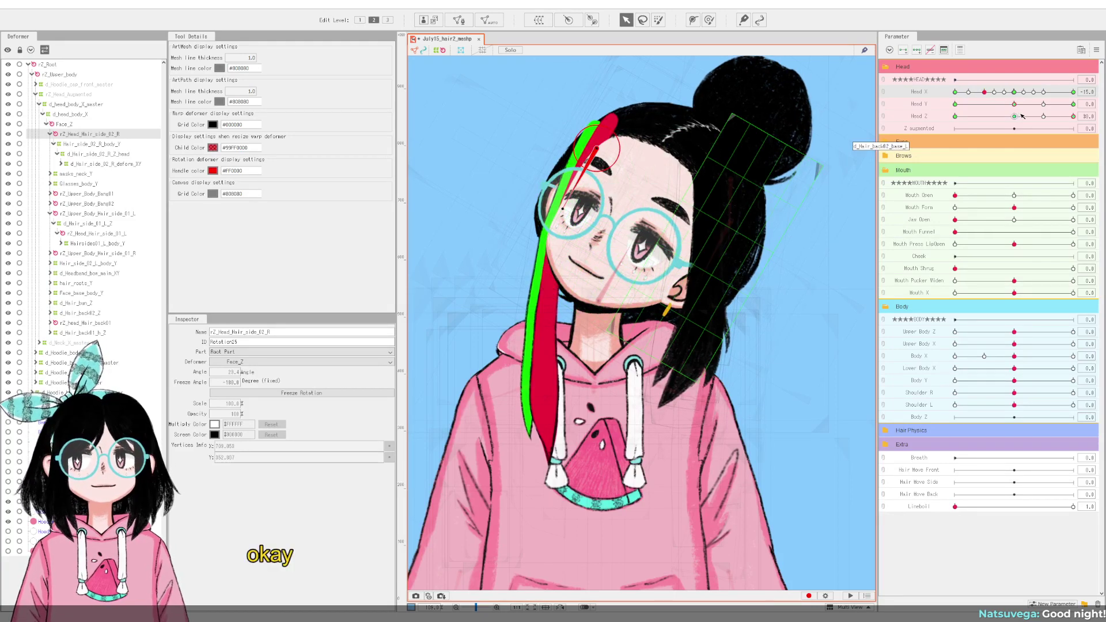
left_click(1013, 92)
left_click_drag(1018, 115, 952, 133)
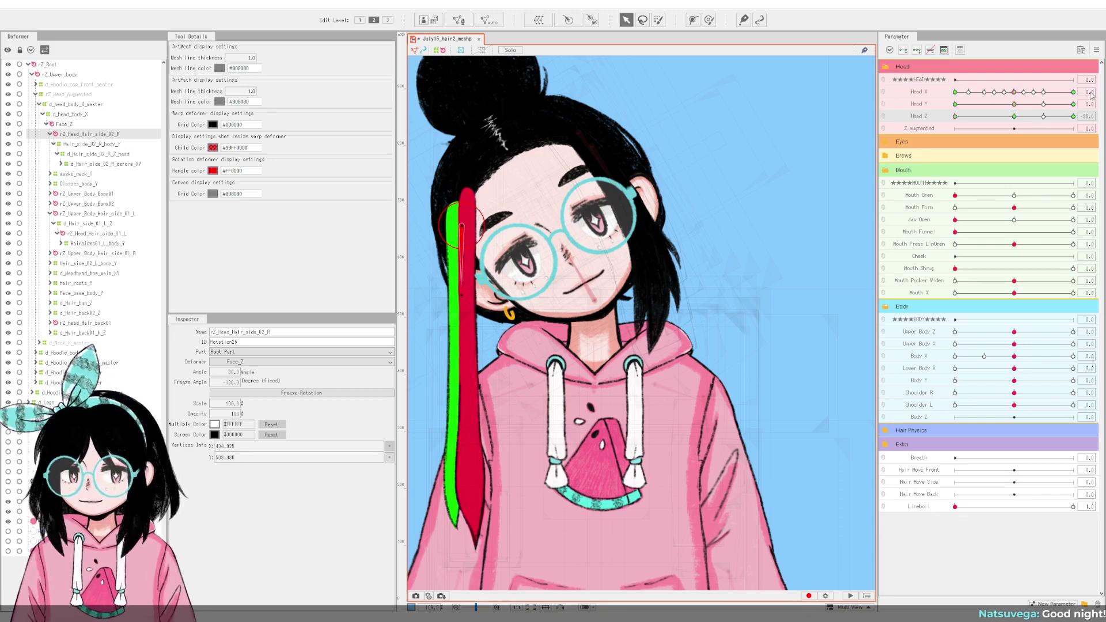
left_click(1013, 117)
left_click_drag(1002, 127, 1085, 130)
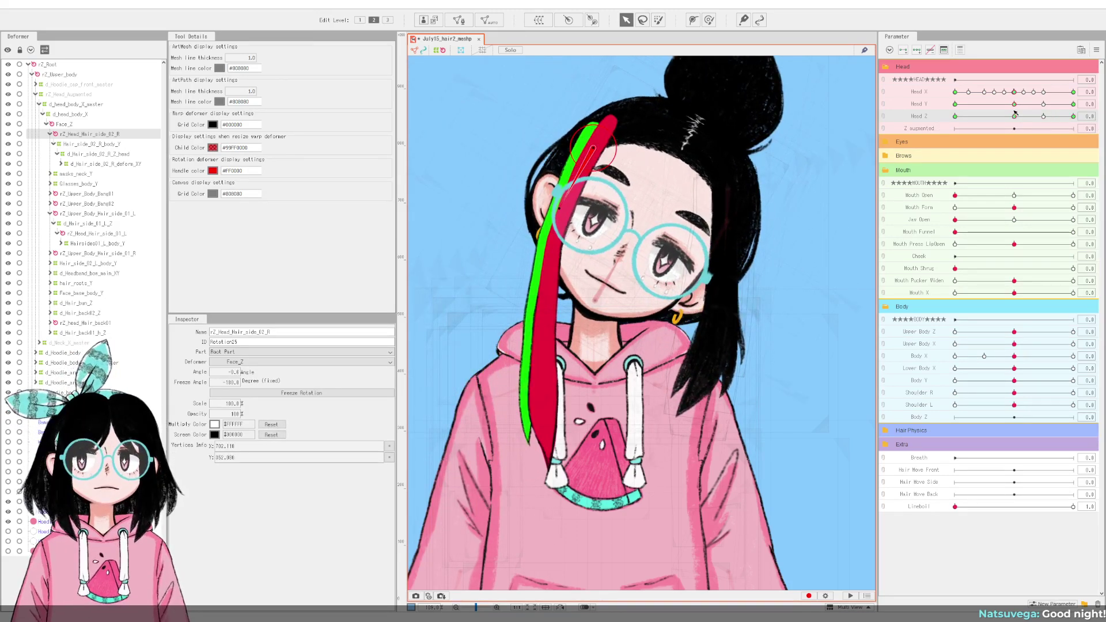
Step: At maximum Head Y and Head Z, isolate the d_Hair_side_02_R_Z_head warp deformer with Solo and nudge its curve beside the cheek inward
left_click_drag(1015, 113, 1088, 125)
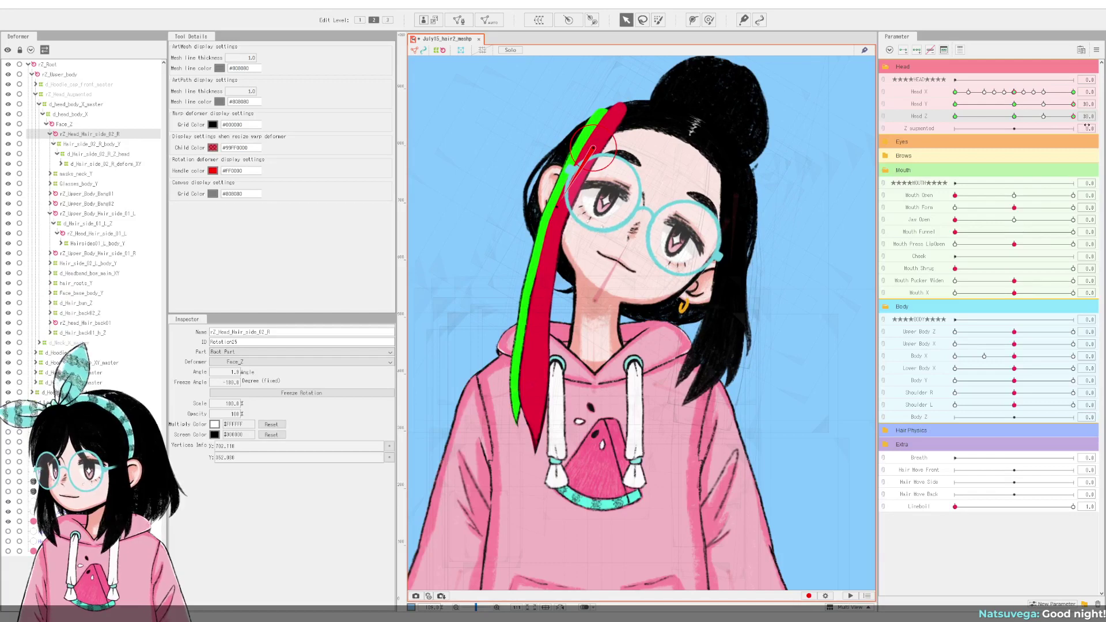
left_click(551, 235)
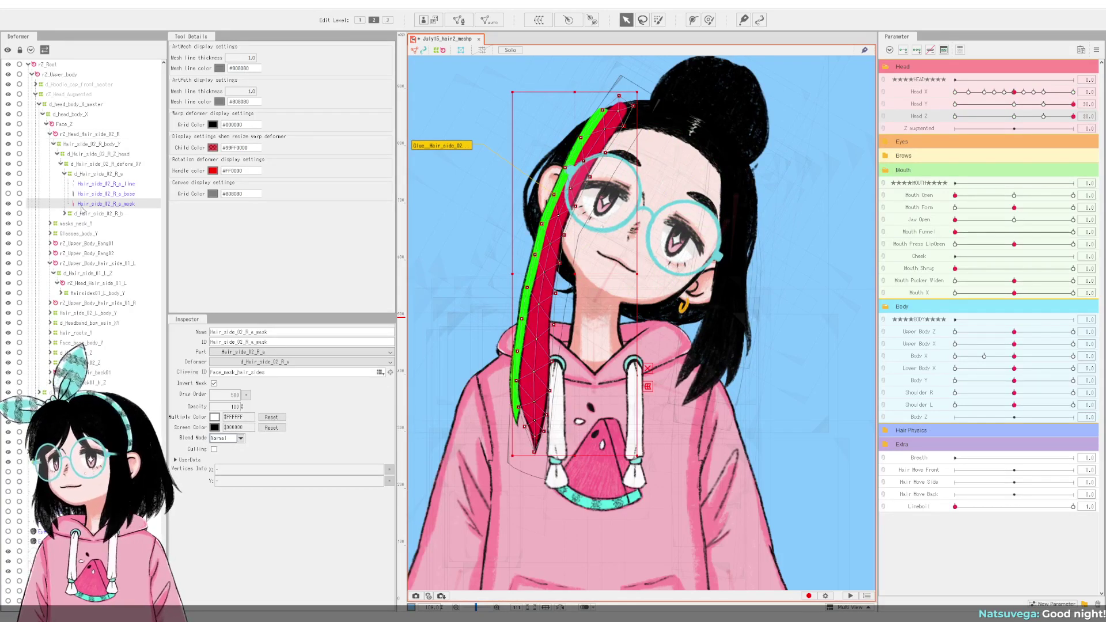
left_click(95, 154)
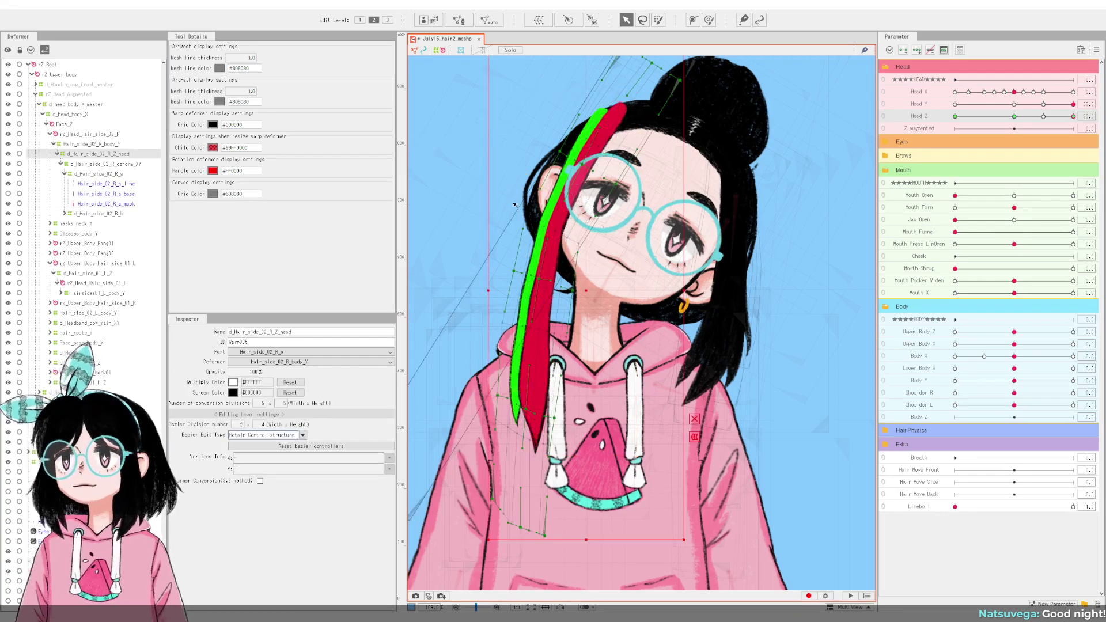
left_click(555, 233)
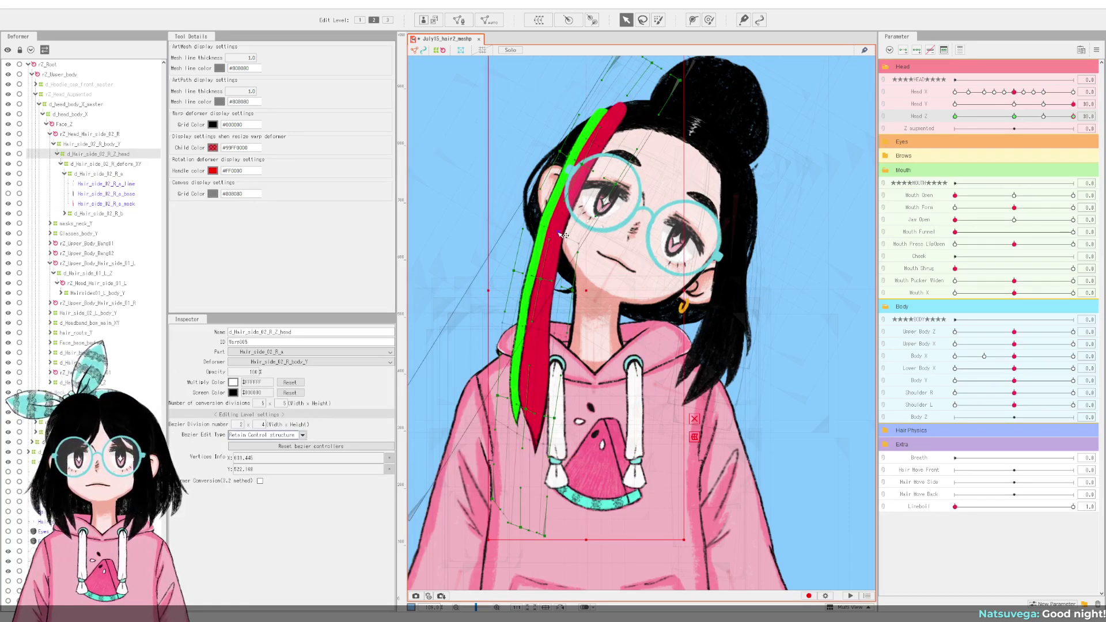
scroll(536, 228, "up", 3)
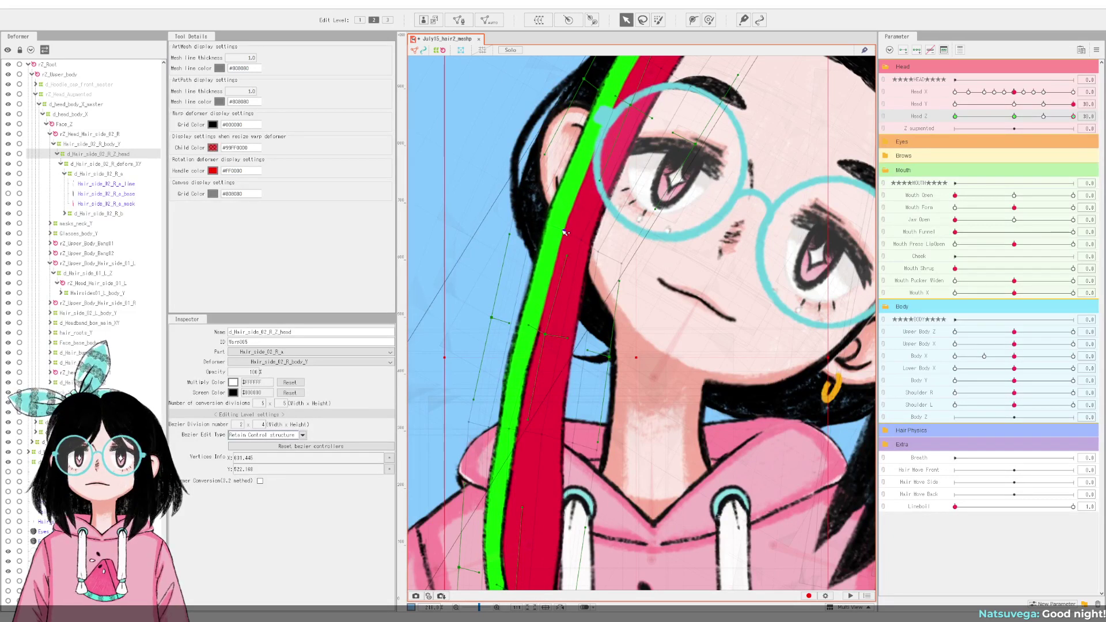
left_click_drag(563, 234, 551, 229)
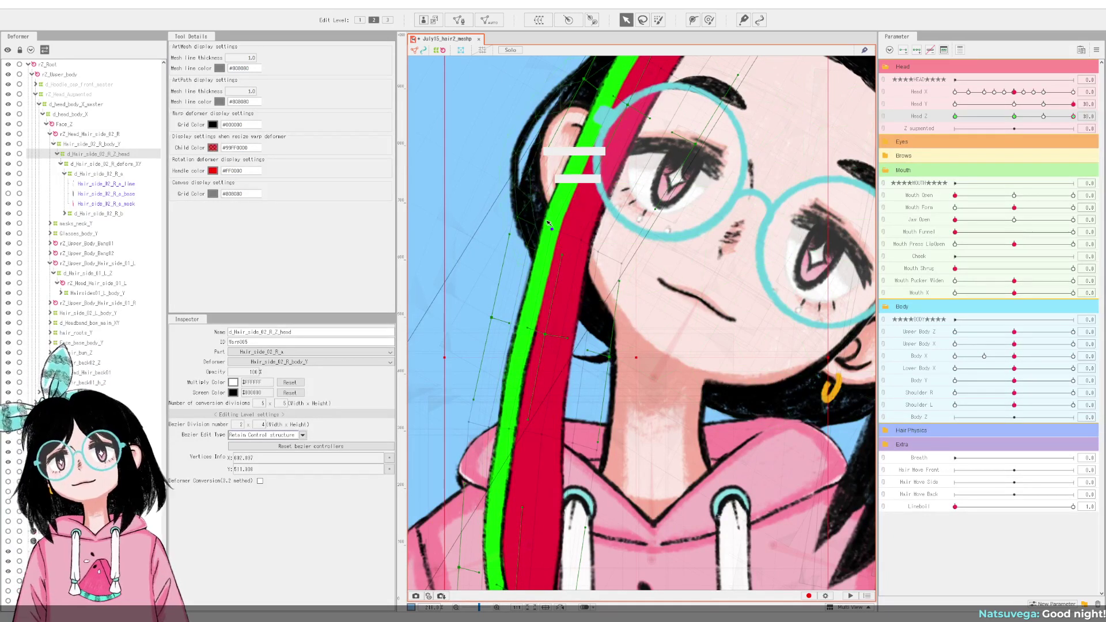
left_click(511, 50)
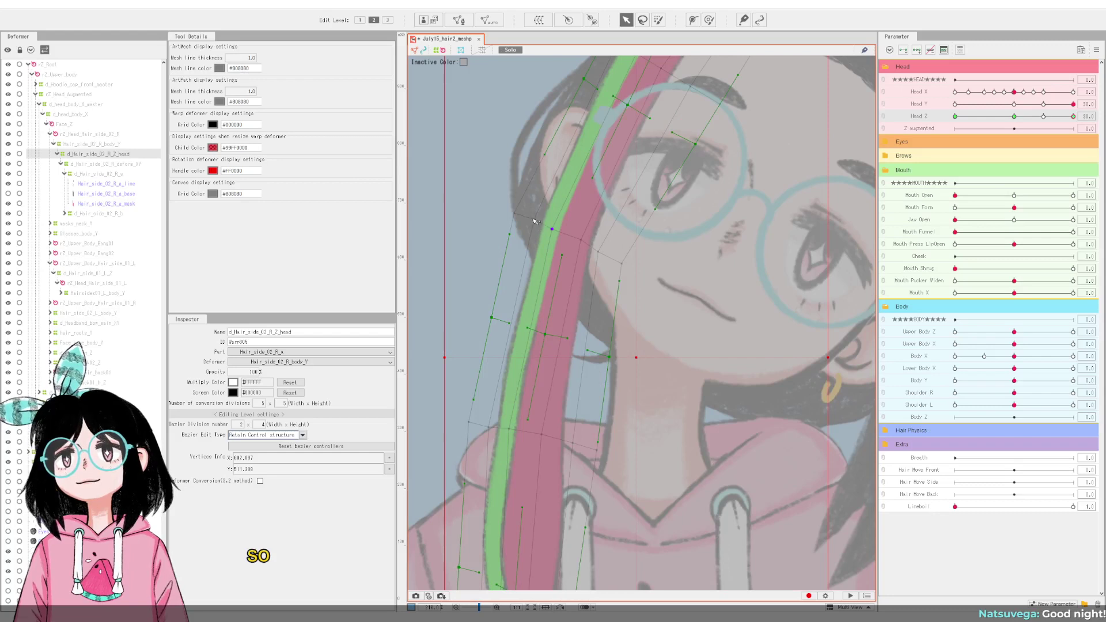
left_click_drag(540, 224, 559, 233)
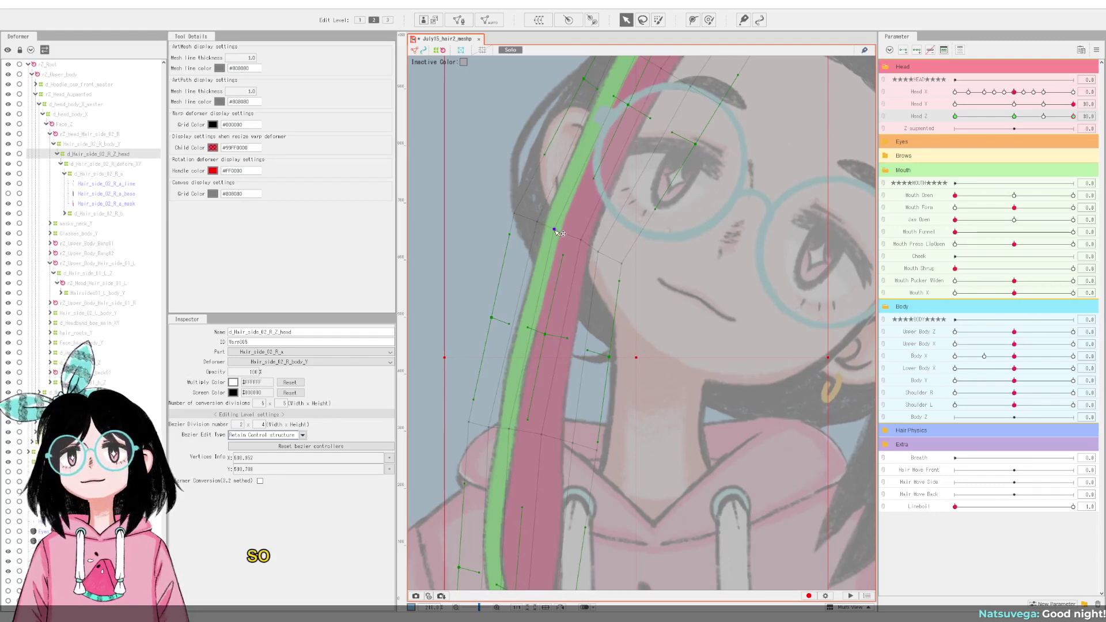
left_click(583, 241)
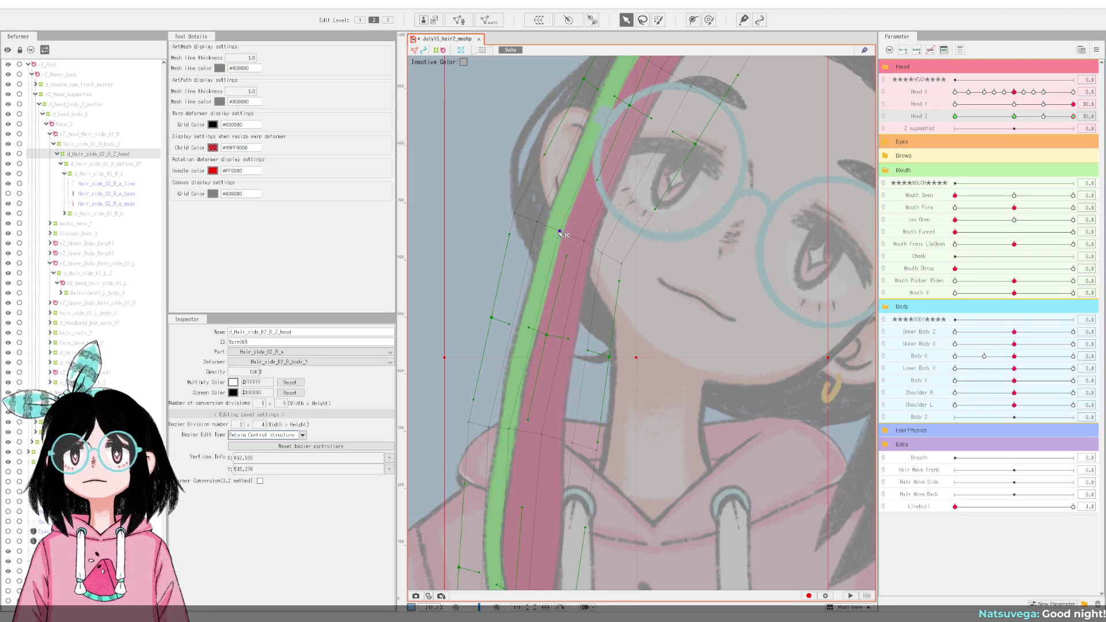
Step: Reshape the warp deformer's grid near the forehead, jaw and shoulder so the strands follow a smooth curve
left_click_drag(600, 160, 614, 248)
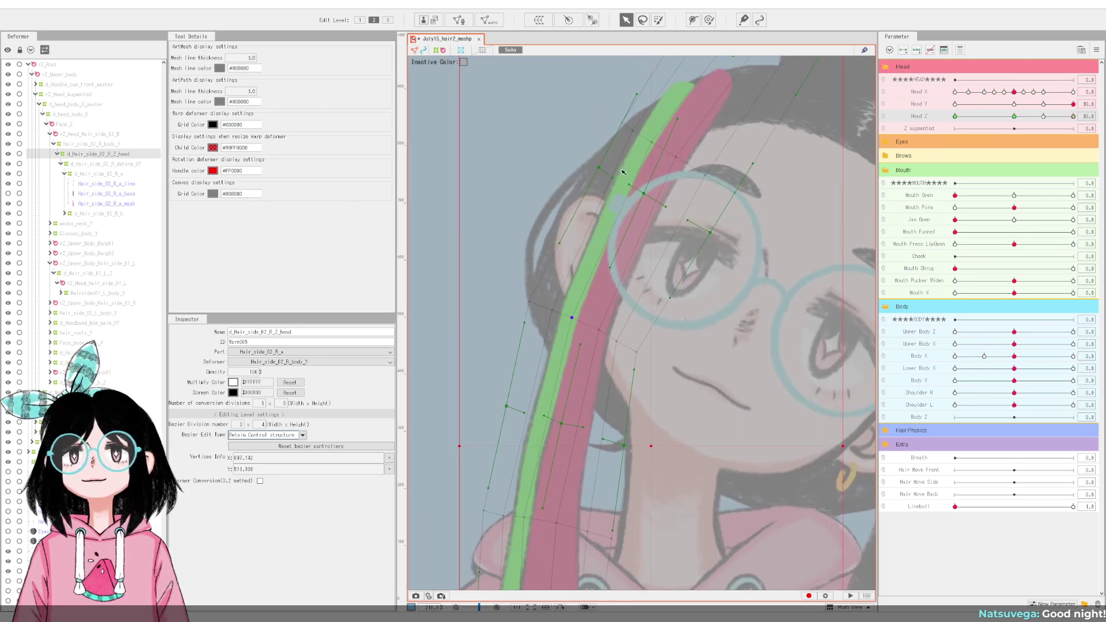
left_click_drag(631, 143, 653, 153)
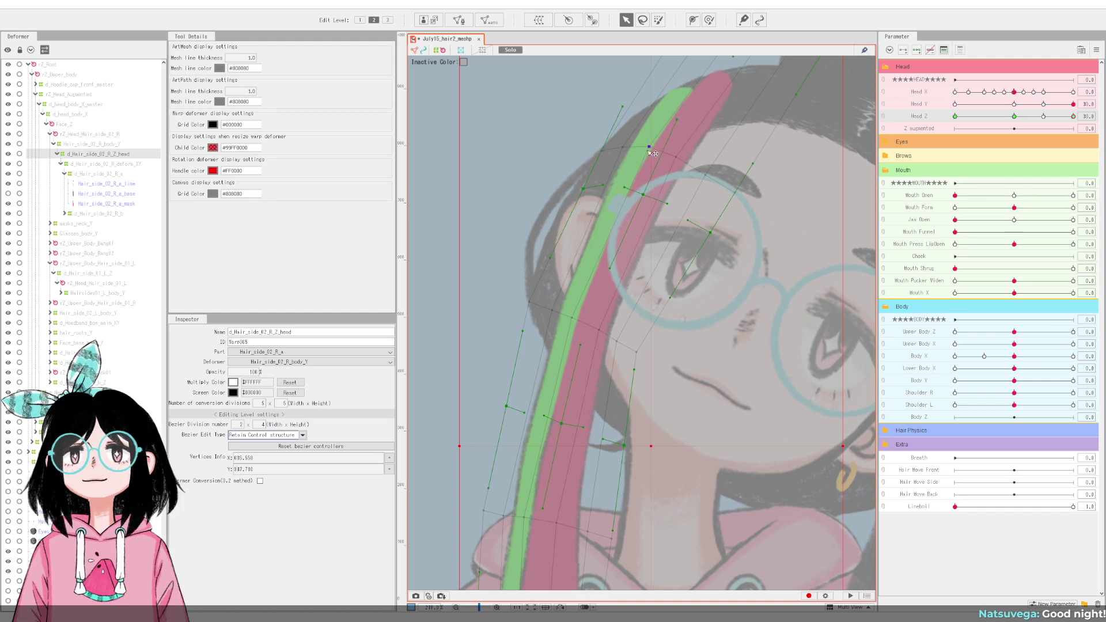
left_click_drag(531, 305, 649, 341)
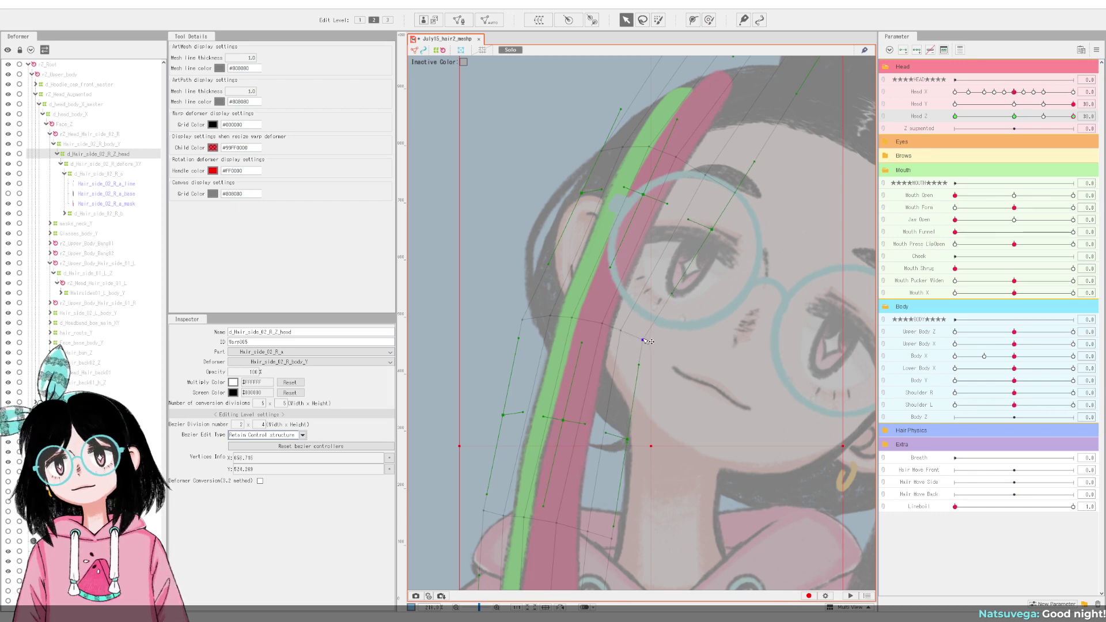
scroll(596, 381, "down", 3)
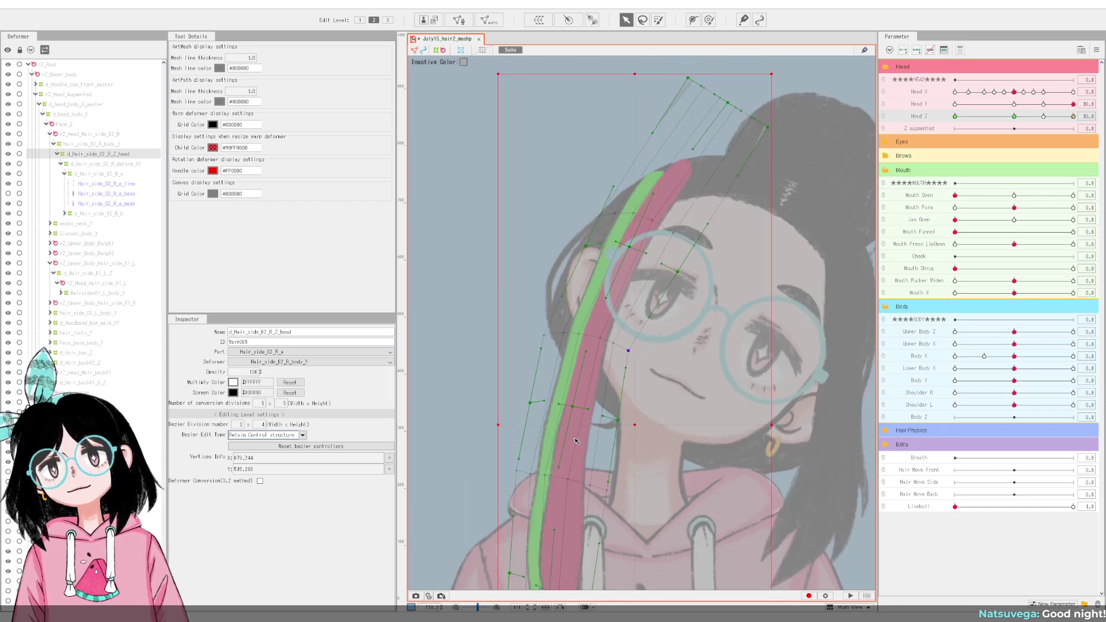
scroll(521, 387, "up", 3)
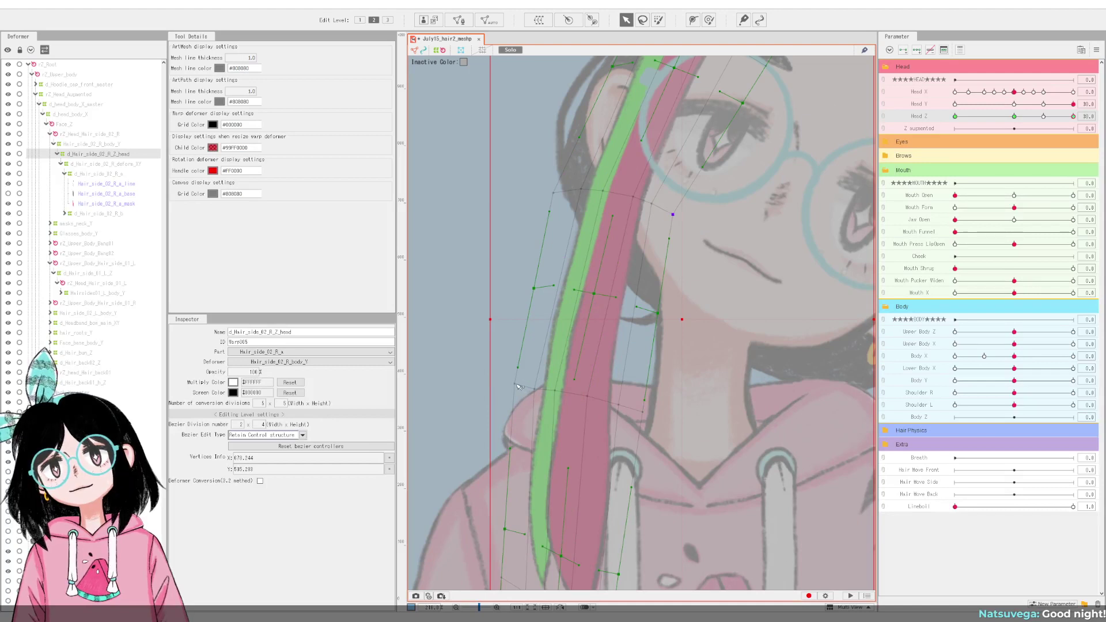
left_click_drag(516, 384, 624, 402)
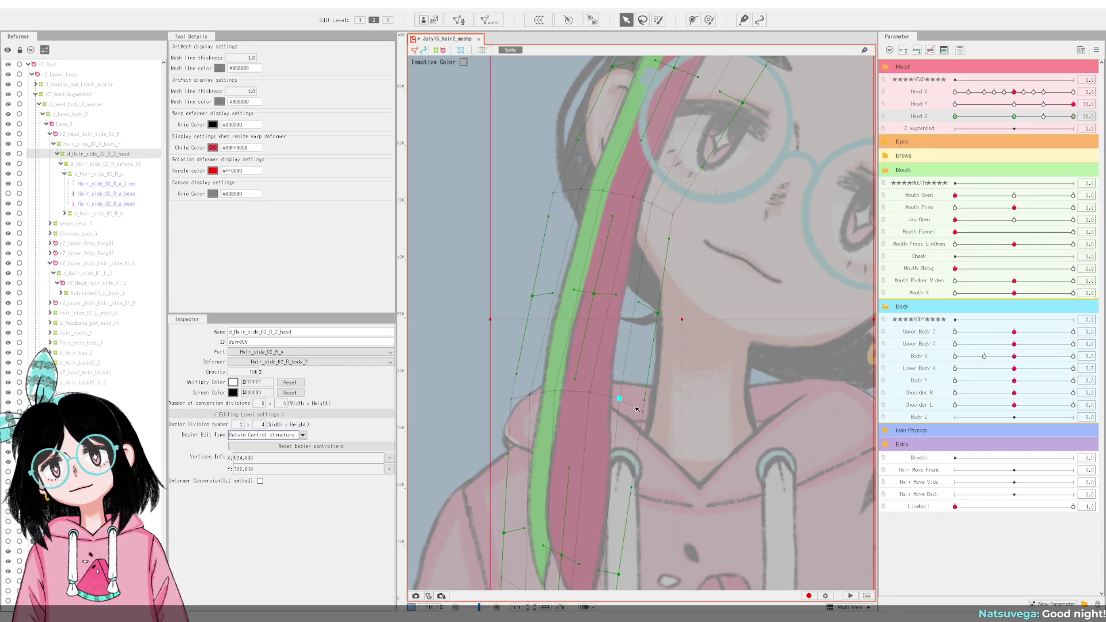
Step: Examine the reshaped strand curve at different magnifications in the maximum Head Y and Head Z pose, and turn Solo off
scroll(606, 374, "down", 3)
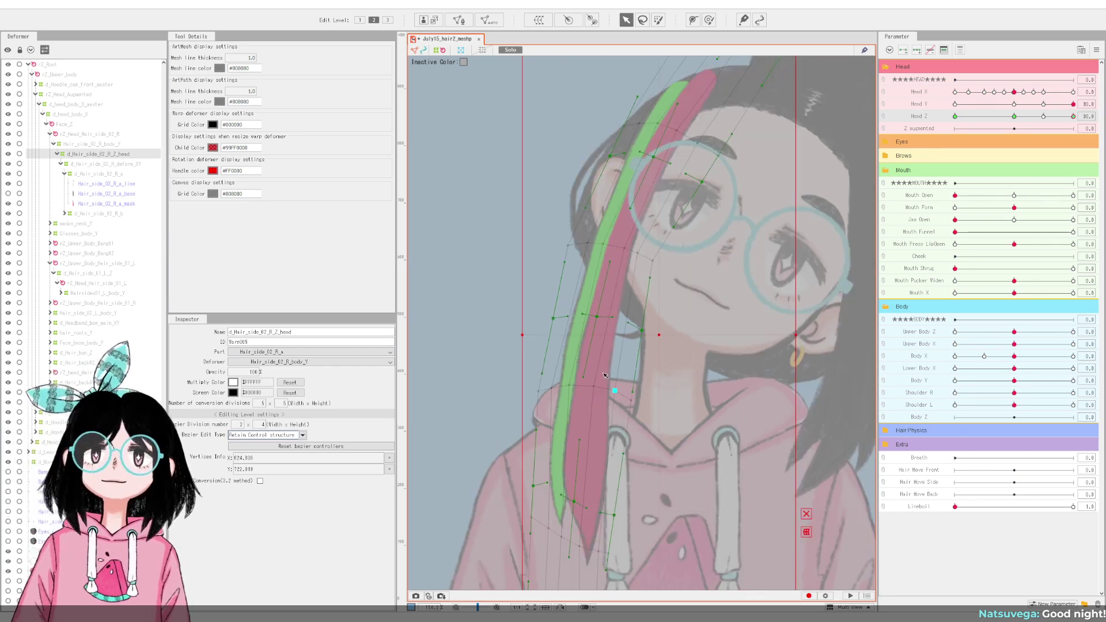
scroll(606, 375, "down", 2)
scroll(628, 242, "up", 3)
scroll(634, 213, "up", 2)
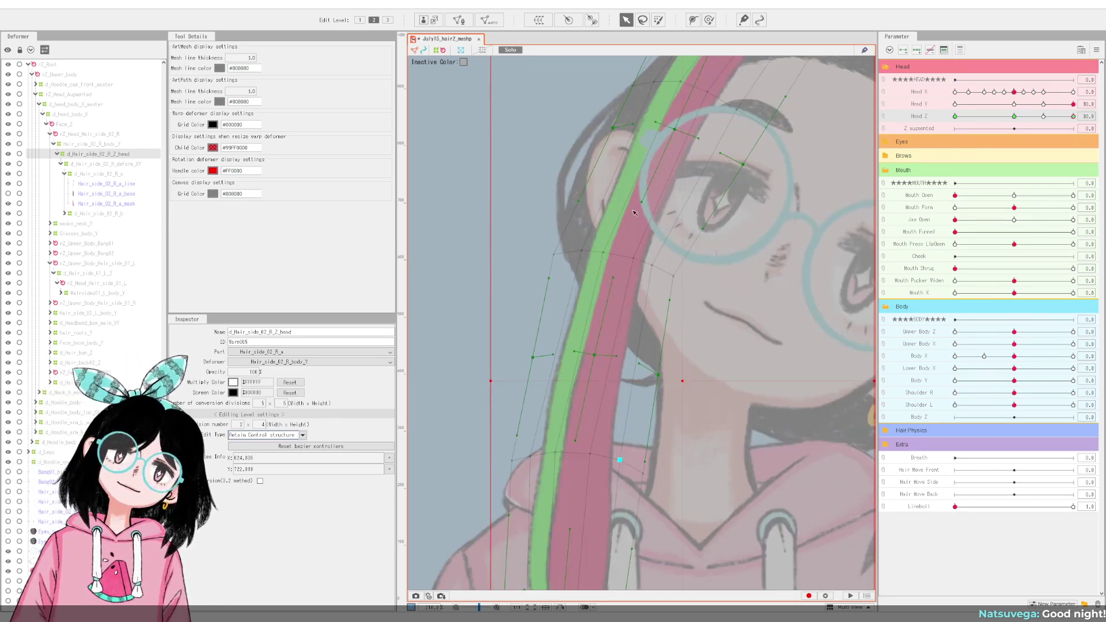
mouse_move(1073, 116)
left_mouse_down()
mouse_move(1031, 116)
mouse_move(1073, 118)
left_mouse_up()
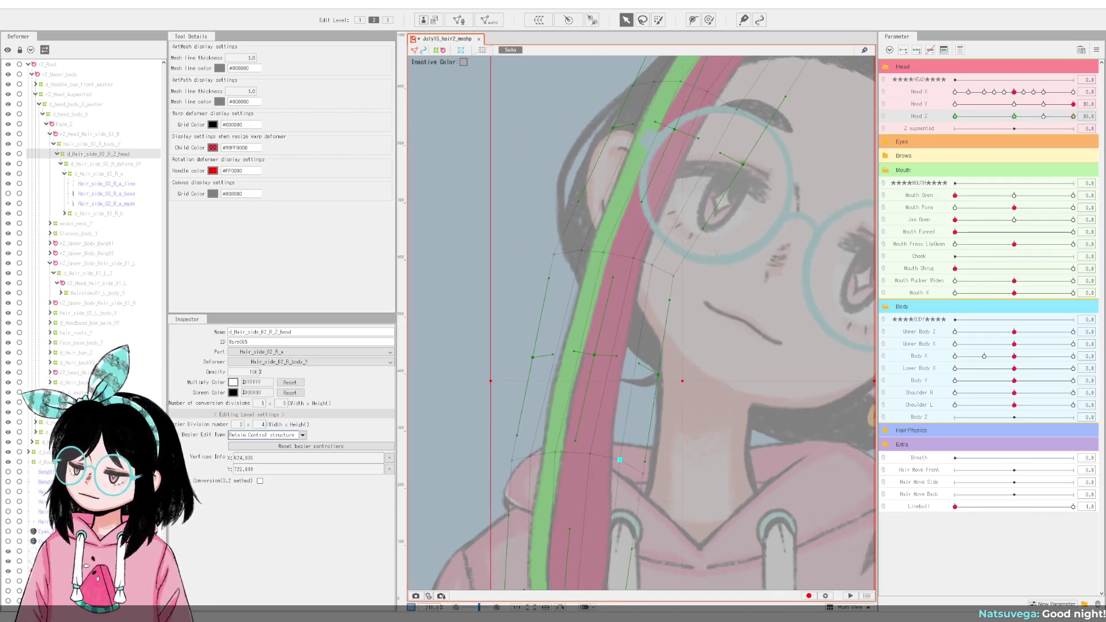
scroll(578, 359, "down", 1)
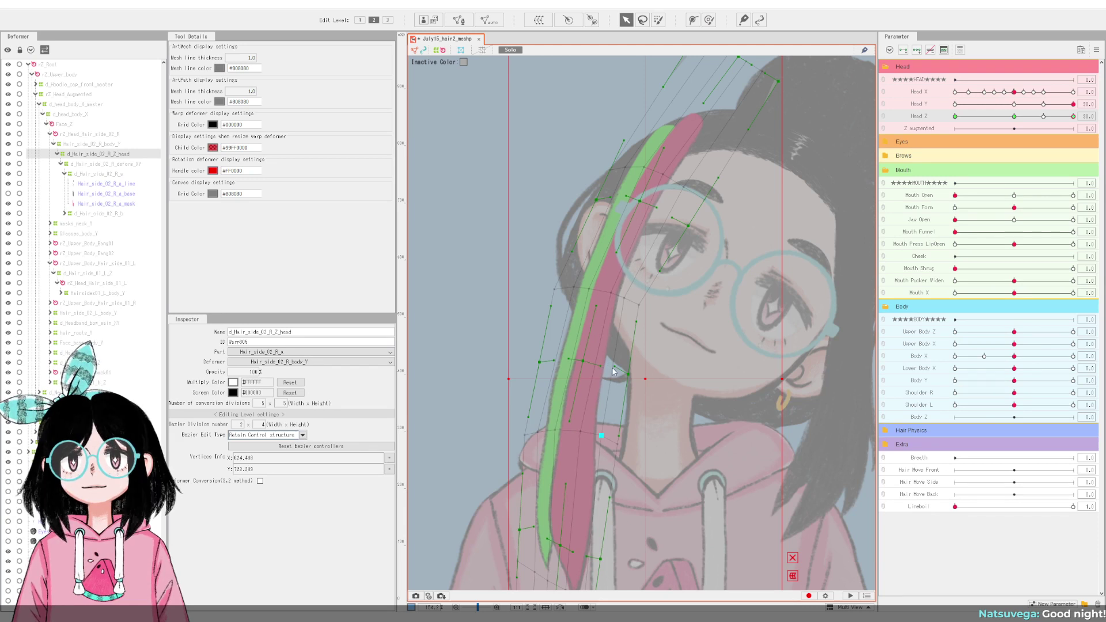
left_click_drag(614, 371, 602, 369)
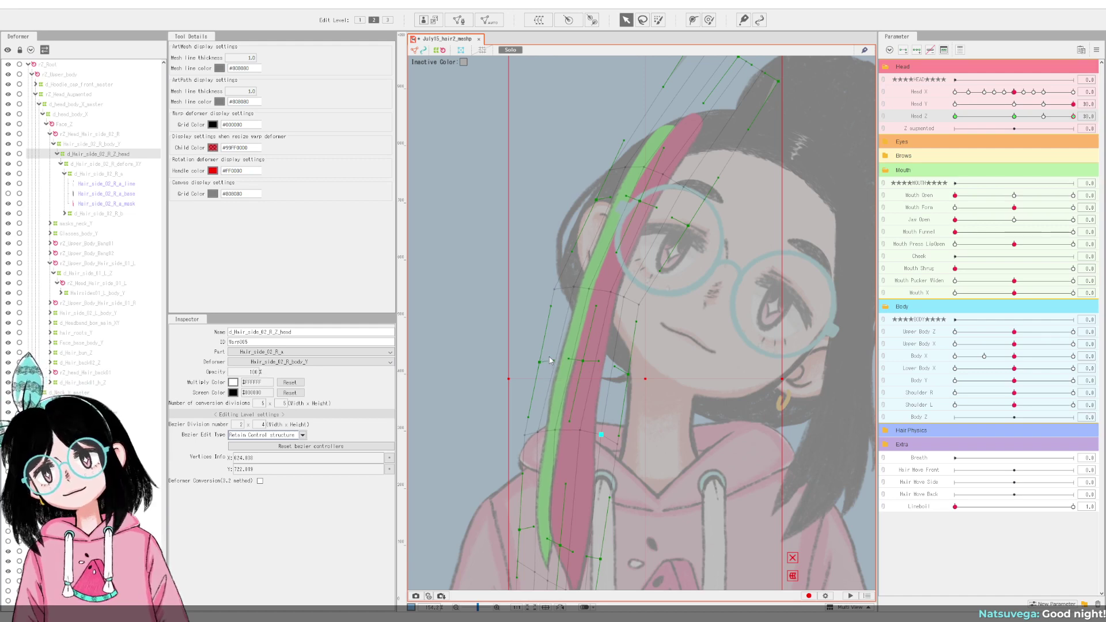
scroll(554, 361, "down", 2)
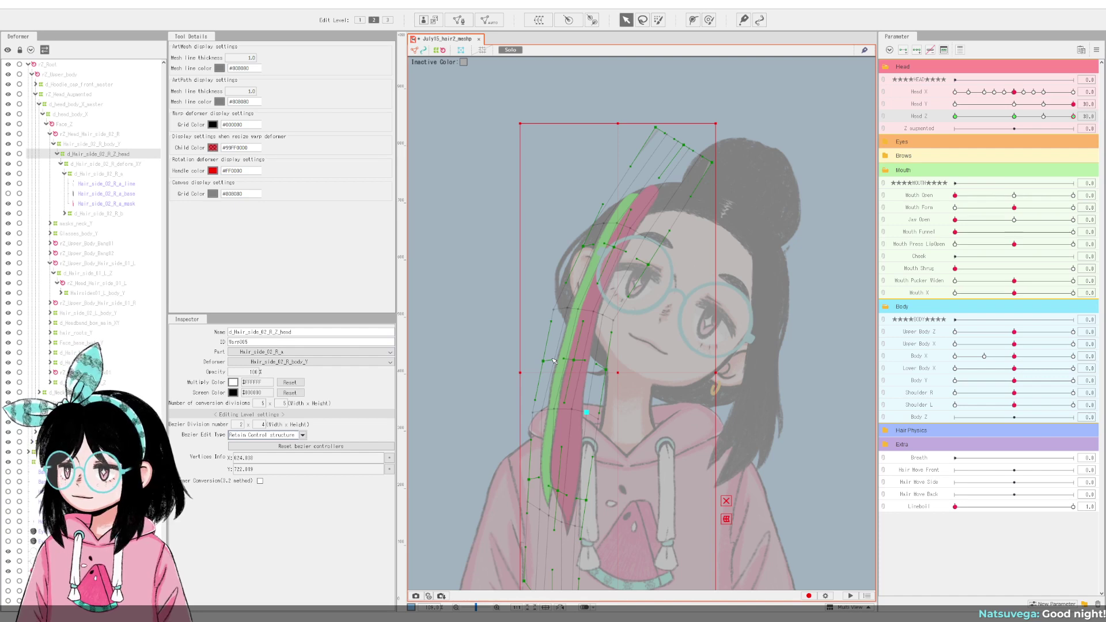
left_click(511, 50)
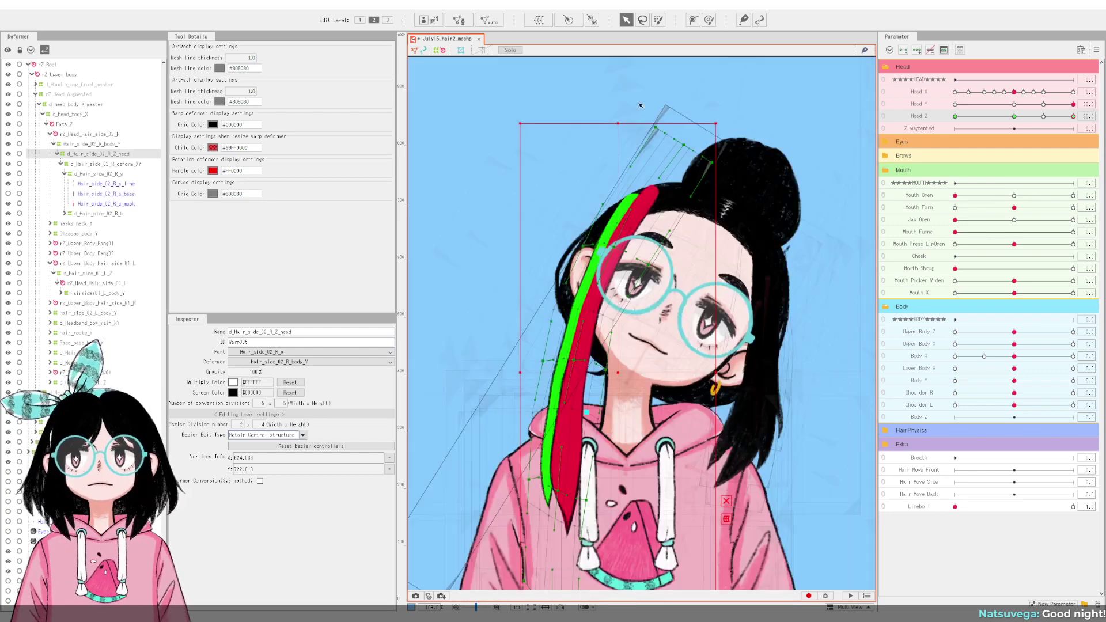
Step: Test the strands at minimum, neutral and maximum Head Y while Head Z stays at its maximum
left_click_drag(1015, 118, 954, 103)
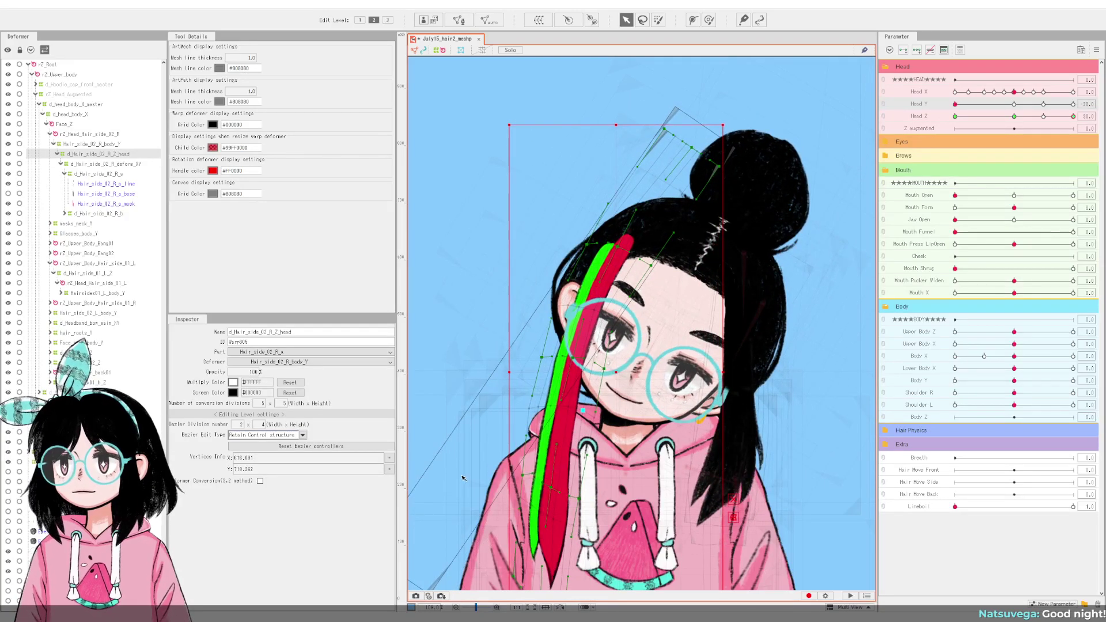
left_click_drag(517, 343, 569, 221)
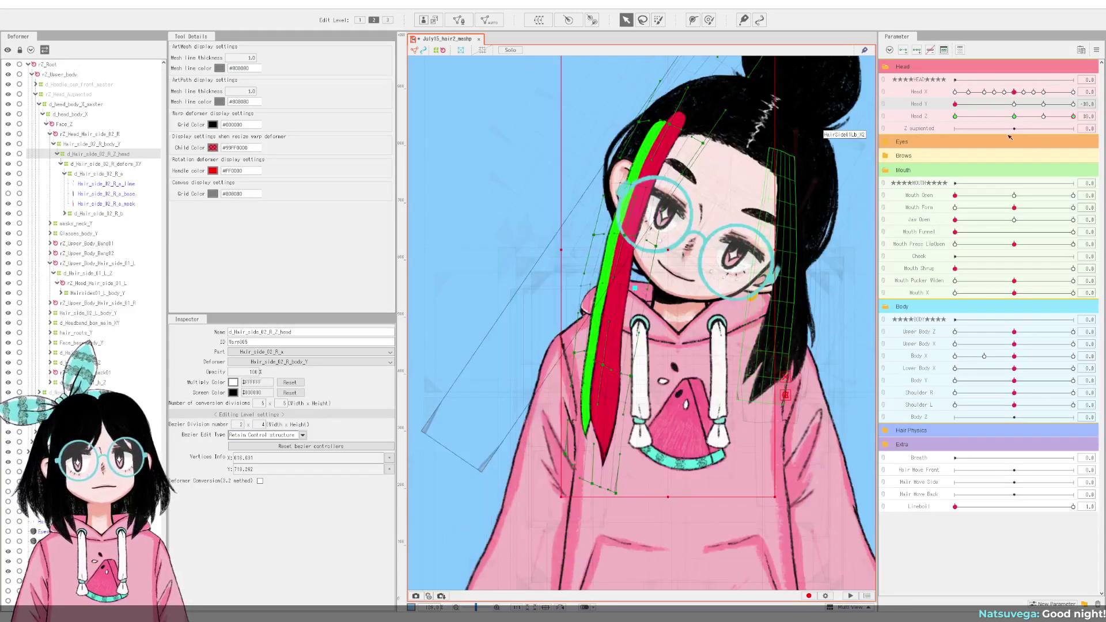
left_click(1013, 104)
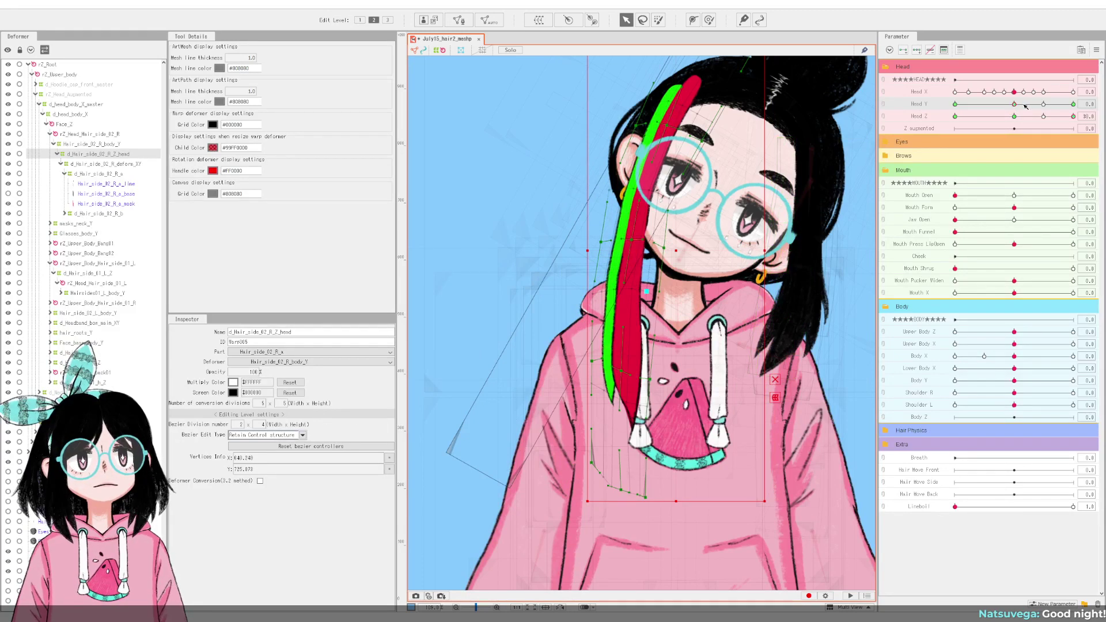
left_click_drag(1025, 105, 1073, 105)
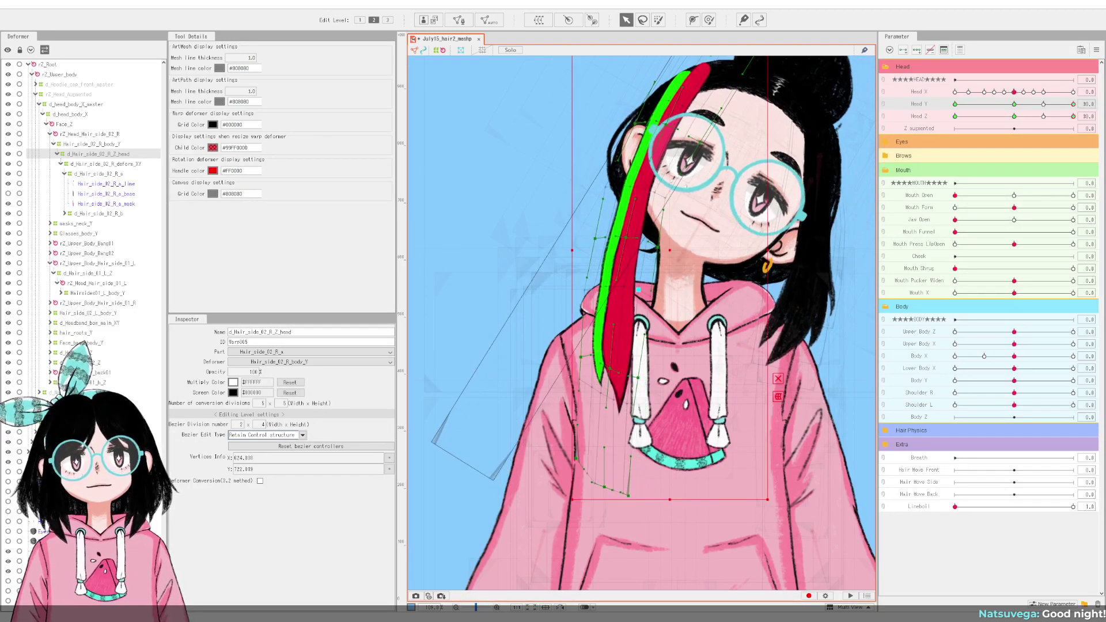
Step: At maximum Head Y and Head Z, enlarge the Deform Brush and push the lower part of the strands inward over the hoodie
scroll(610, 344, "down", 2)
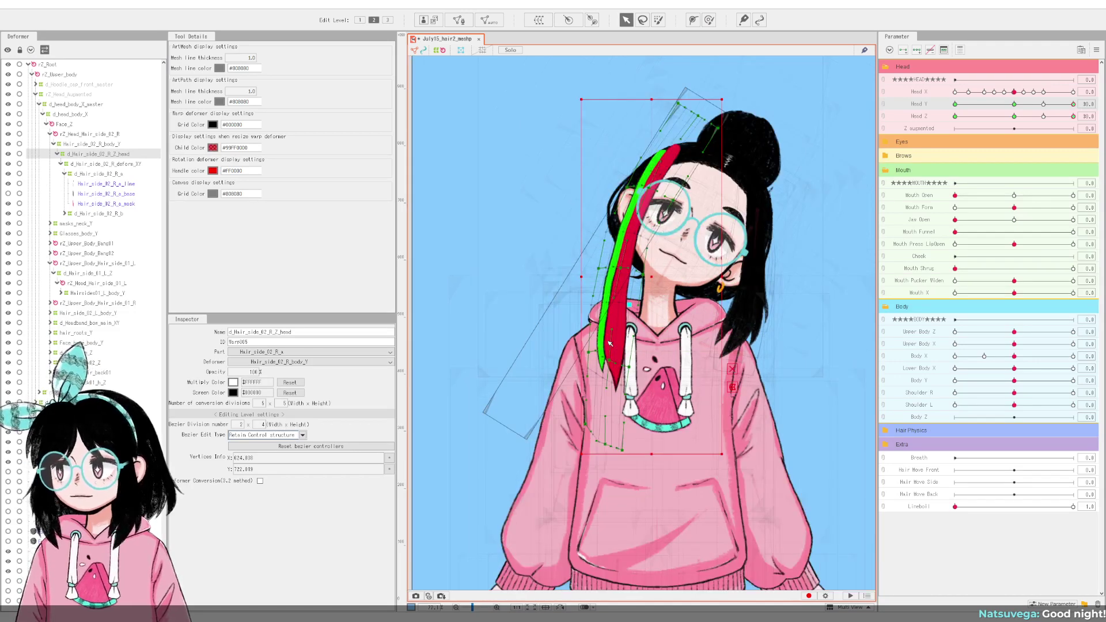
mouse_move(1072, 105)
left_mouse_down()
mouse_move(1015, 104)
mouse_move(1072, 105)
left_mouse_up()
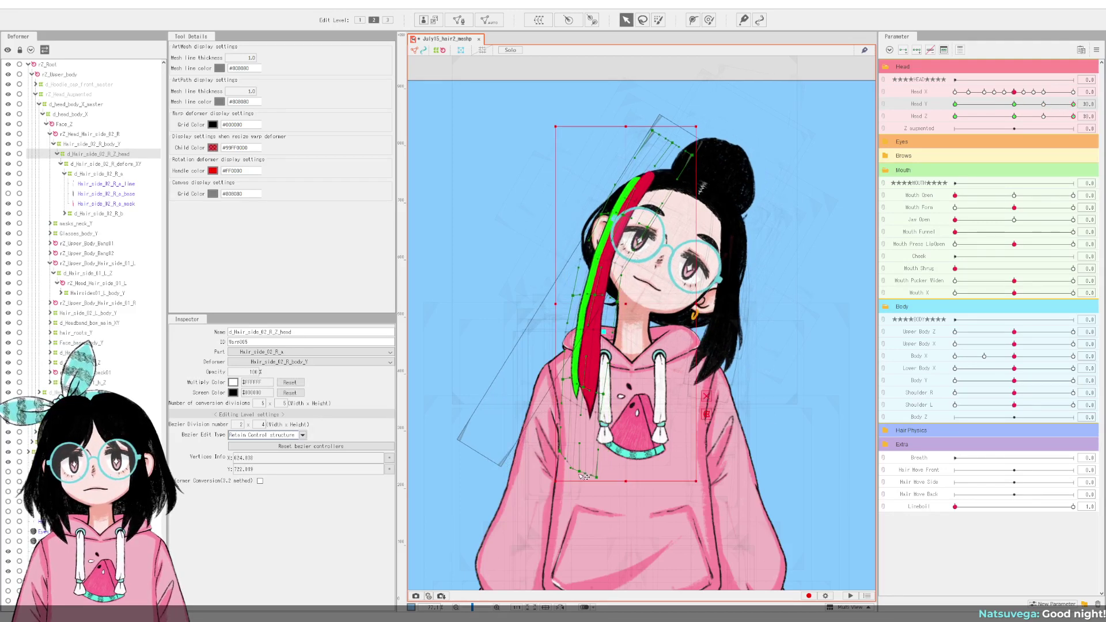
key("b")
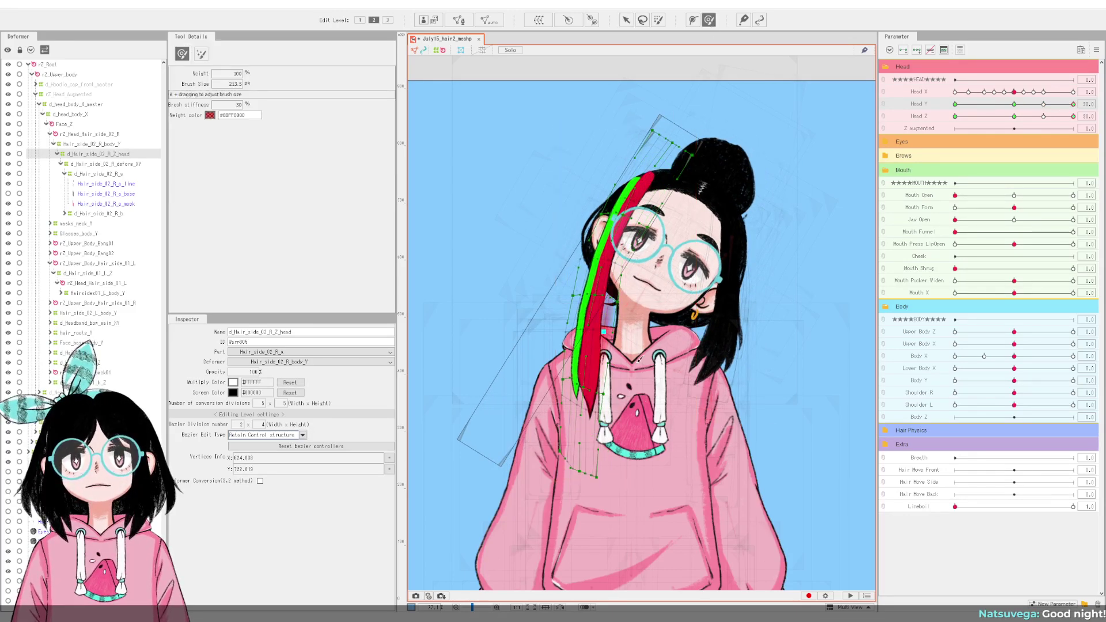
left_click_drag(593, 458, 656, 461)
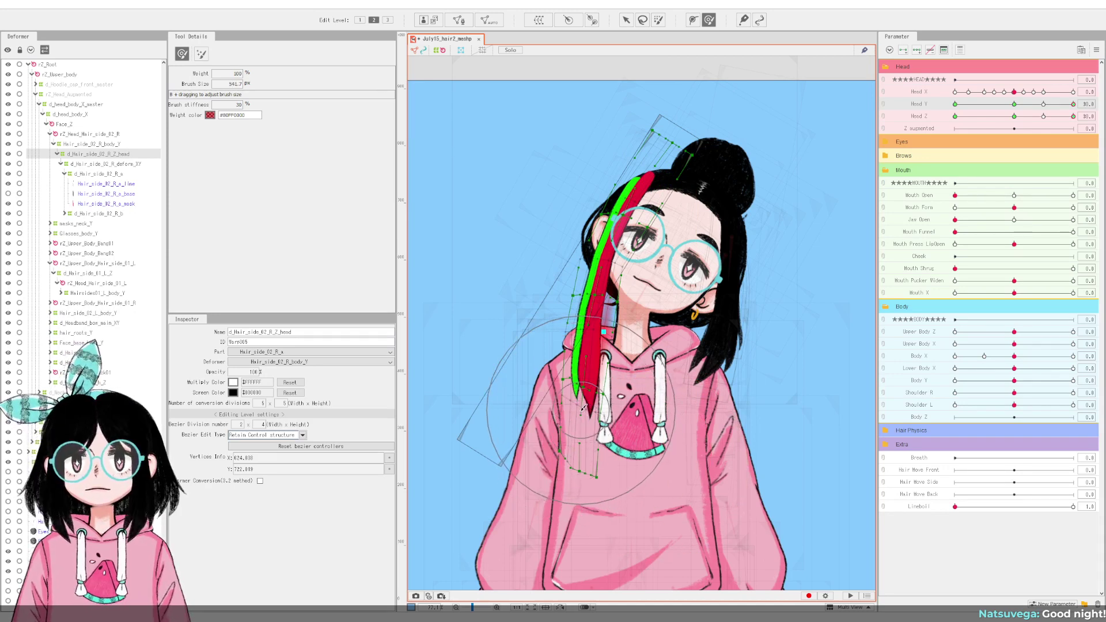
mouse_move(581, 437)
left_mouse_down()
mouse_move(640, 452)
mouse_move(581, 434)
mouse_move(594, 433)
mouse_move(547, 342)
left_mouse_up()
key("ctrl+z")
key("ctrl+z")
key("ctrl+z")
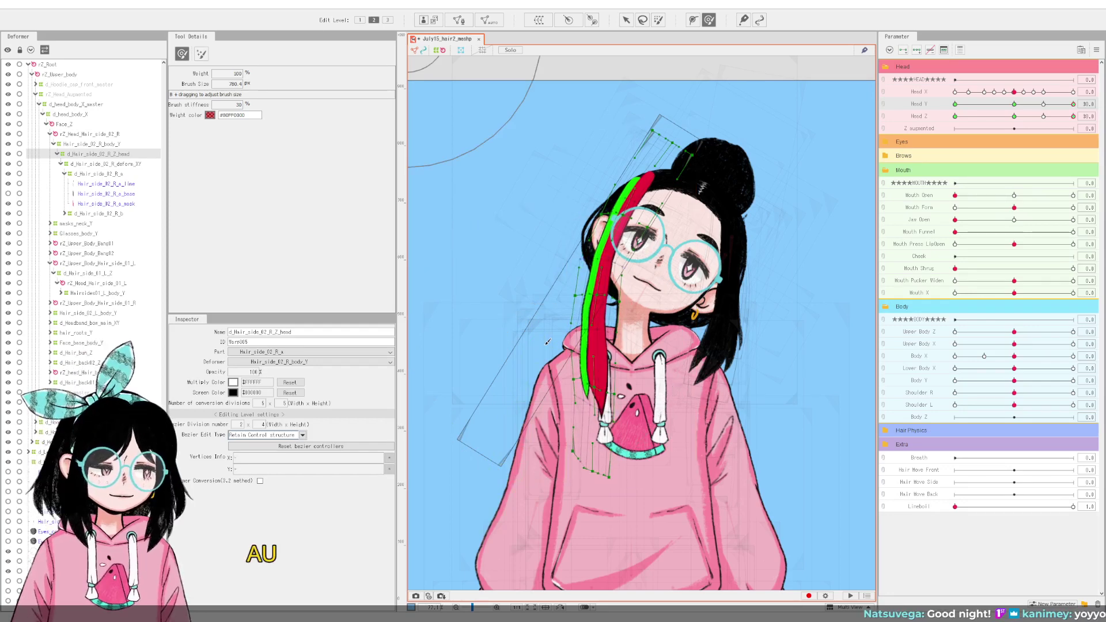
Step: Compare the strands between neutral and maximum Head Y, and brush their middle section beside the neck into a straighter fall
left_click(1015, 105)
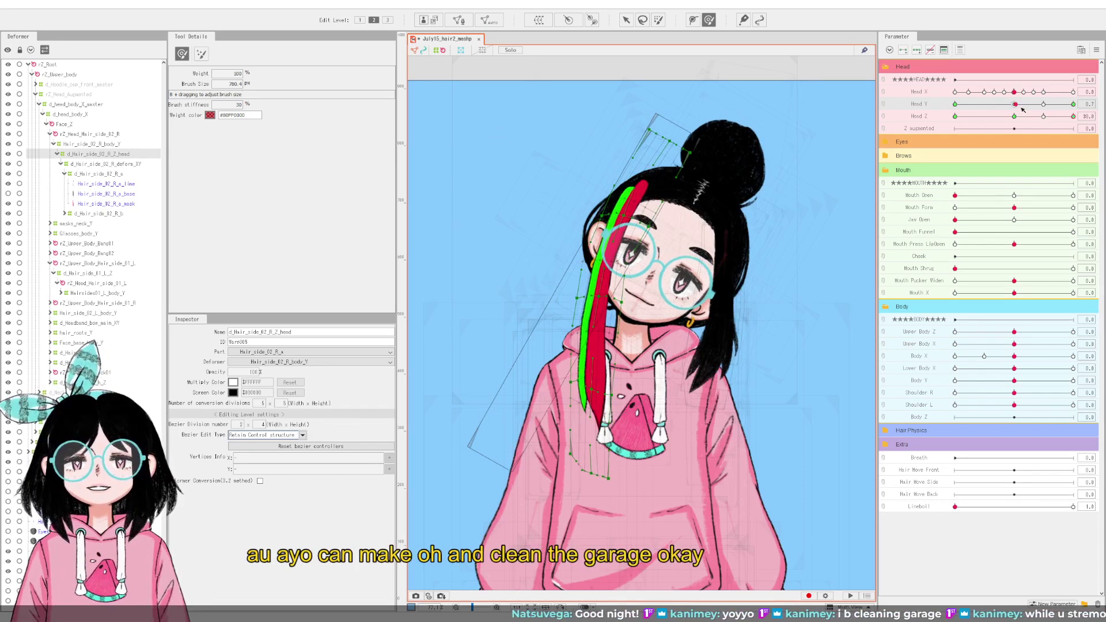
left_click_drag(1023, 109, 1104, 104)
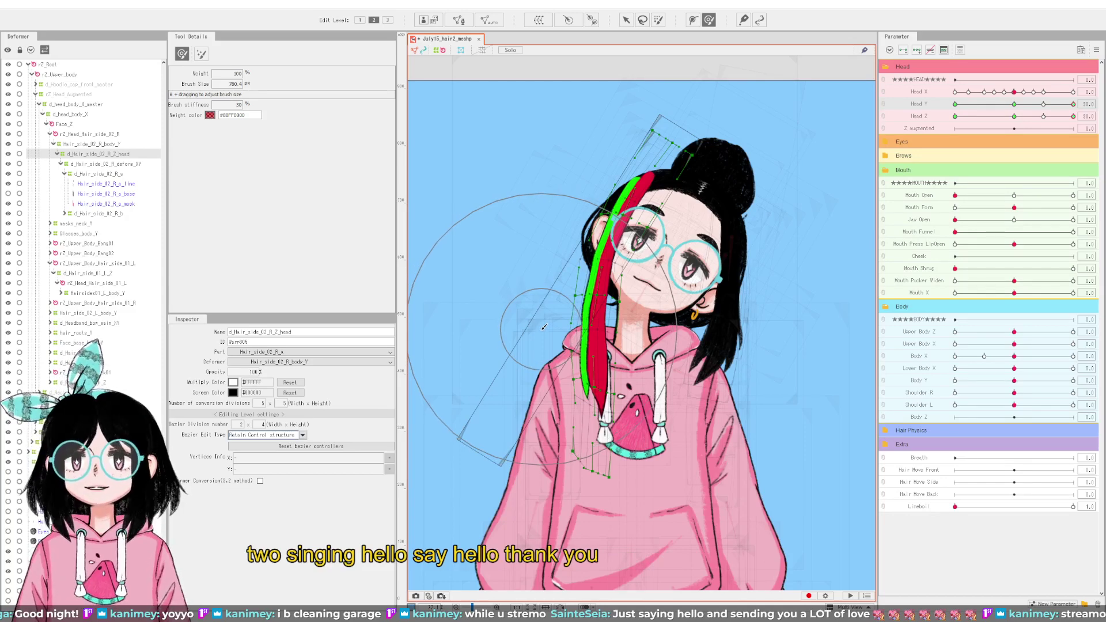
left_click(541, 326)
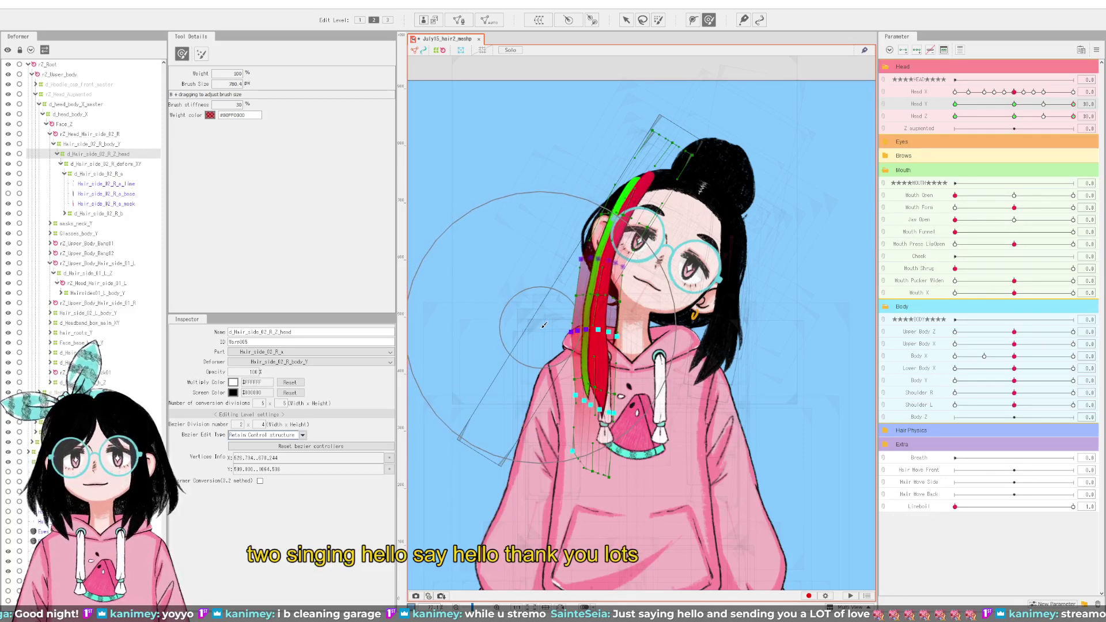
key("Escape")
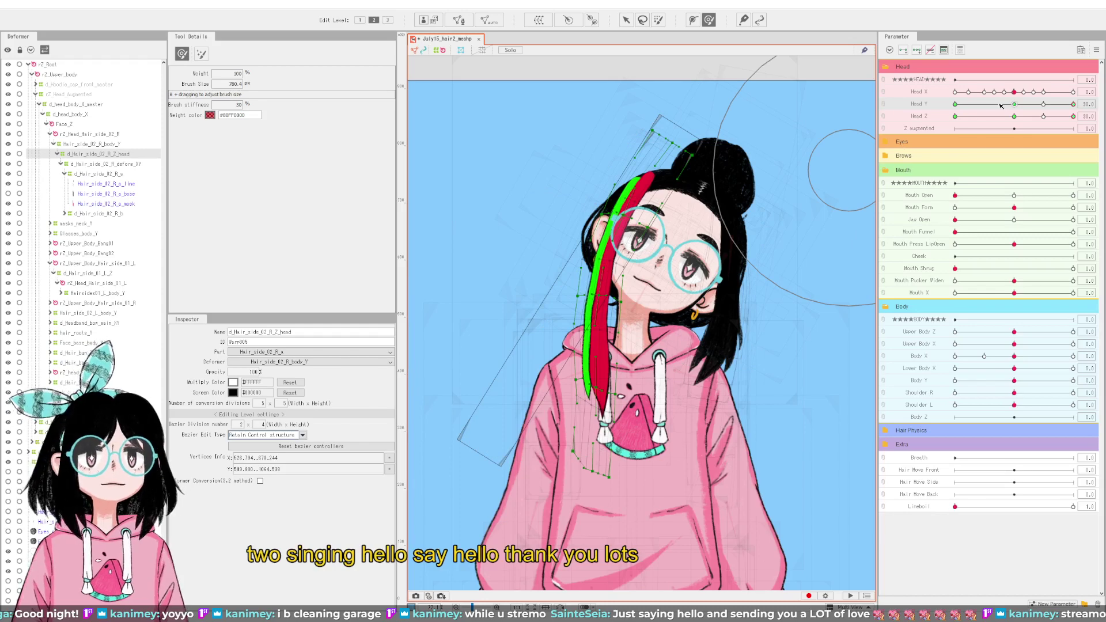
left_click_drag(1001, 104, 1033, 129)
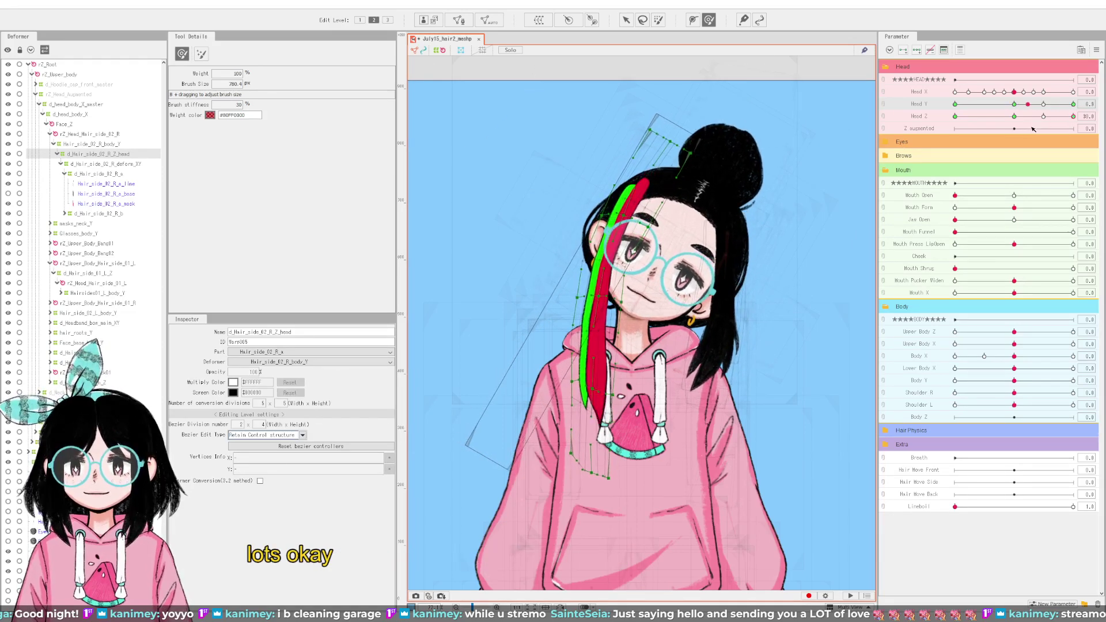
key("ctrl+z")
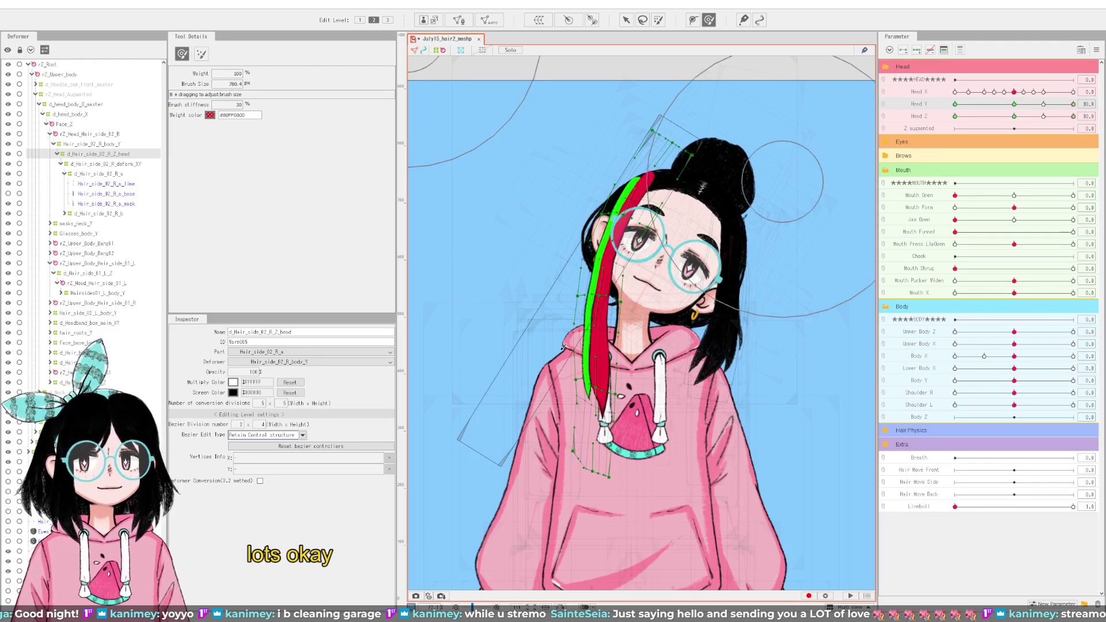
Step: Shrink the Deform Brush and smooth the strands' curve beside the jaw in the maximum Head Y and Head Z pose
scroll(567, 348, "up", 2)
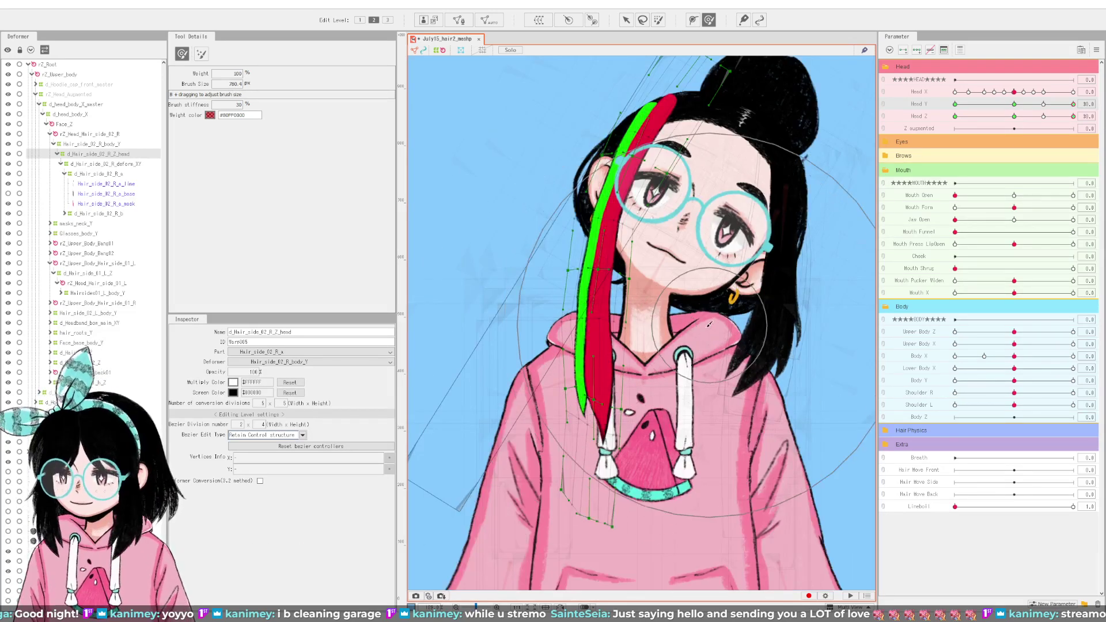
mouse_move(709, 324)
left_mouse_down()
mouse_move(668, 292)
mouse_move(688, 304)
mouse_move(652, 297)
left_mouse_up()
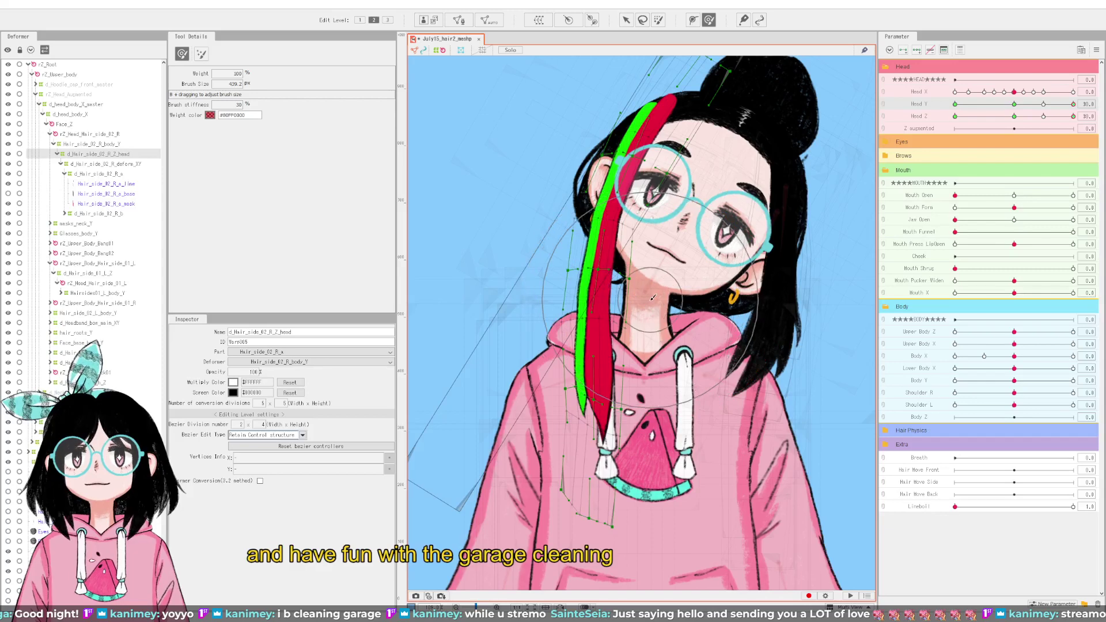
left_click(653, 297)
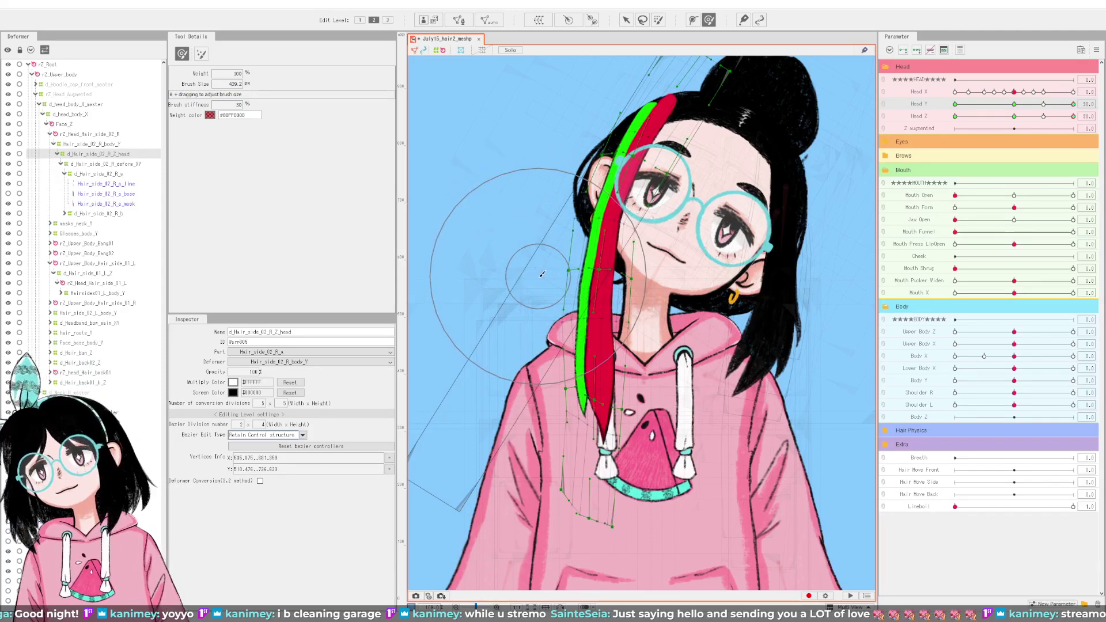
left_click_drag(542, 275, 545, 279)
scroll(547, 285, "down", 2)
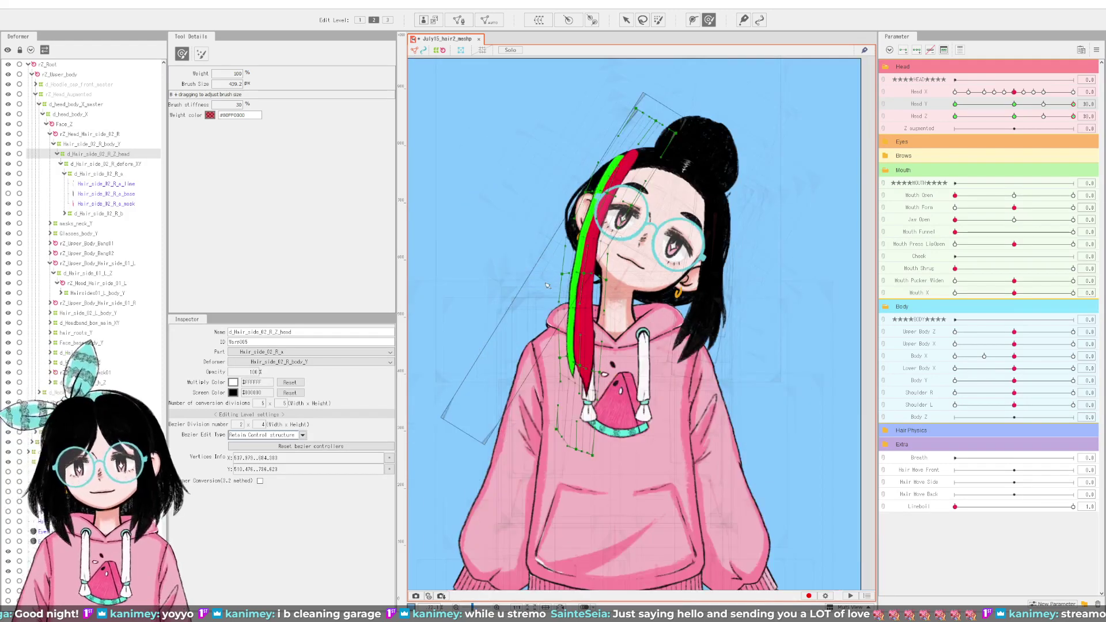
Step: Examine how the reshaped strands move through minimum, neutral and maximum Head Y while Head Z stays at maximum
left_click_drag(1018, 108, 1046, 105)
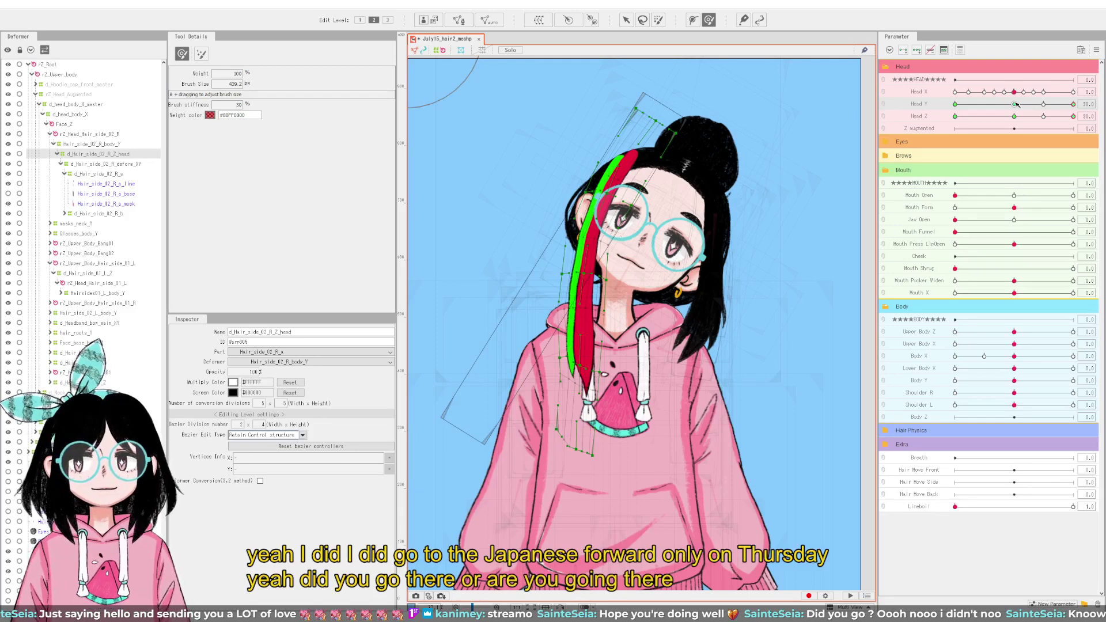
left_click_drag(1017, 105, 918, 126)
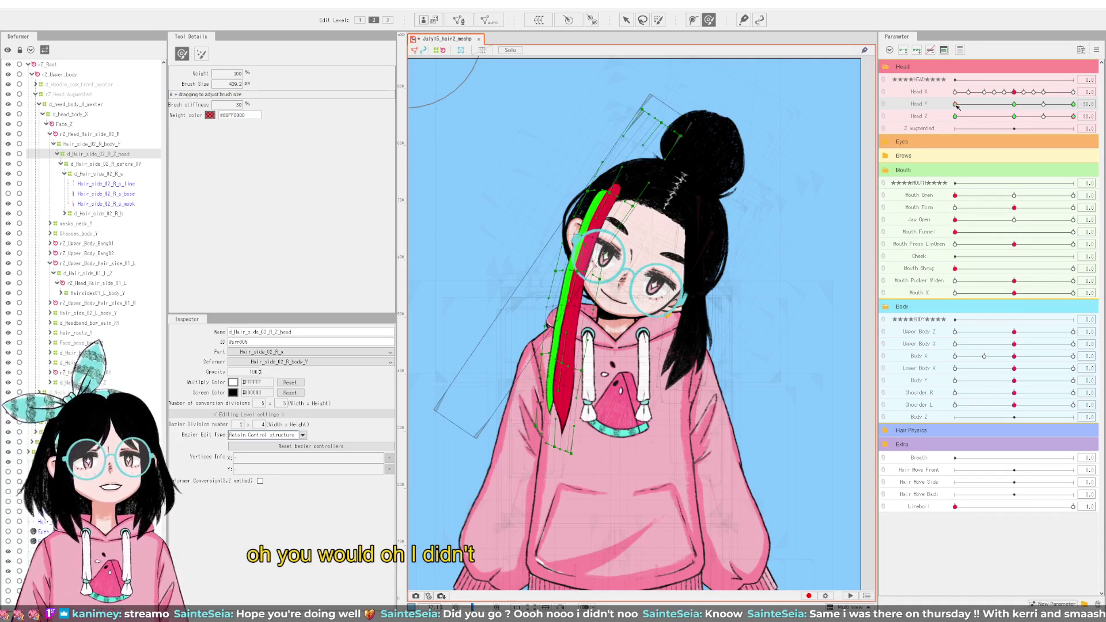
left_click_drag(956, 104, 1074, 115)
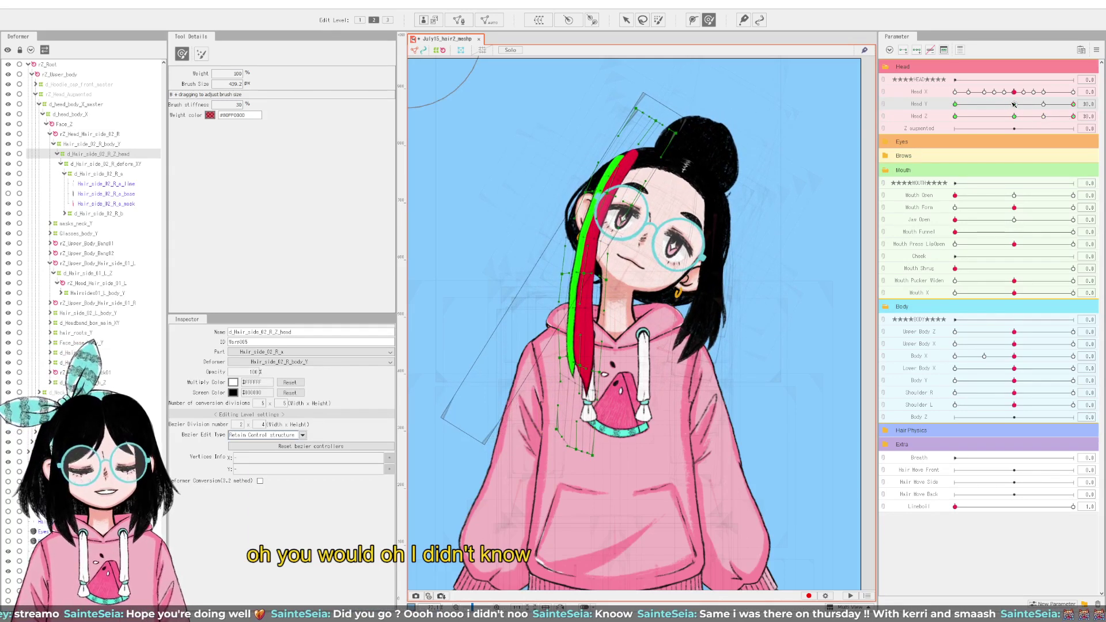
left_click(1013, 104)
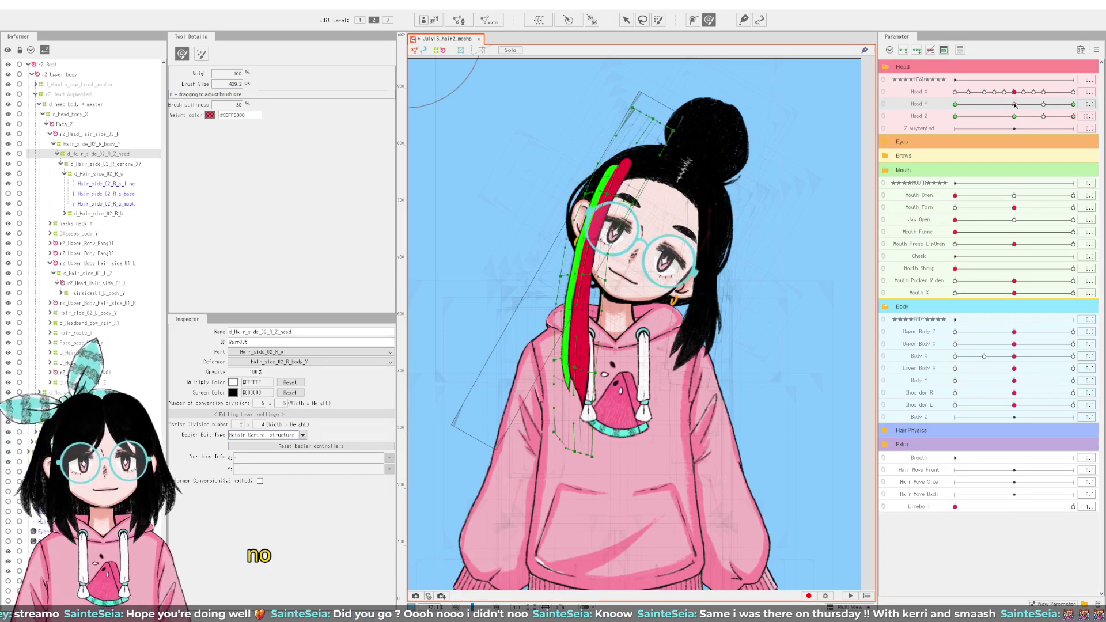
left_click_drag(1015, 104, 1066, 106)
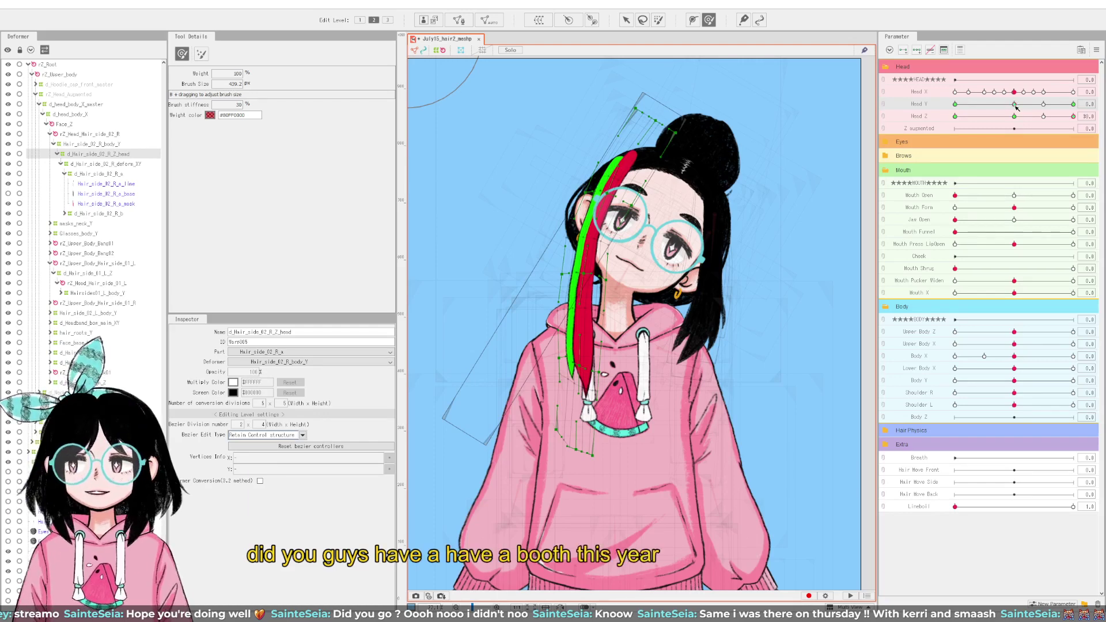
left_click(1014, 104)
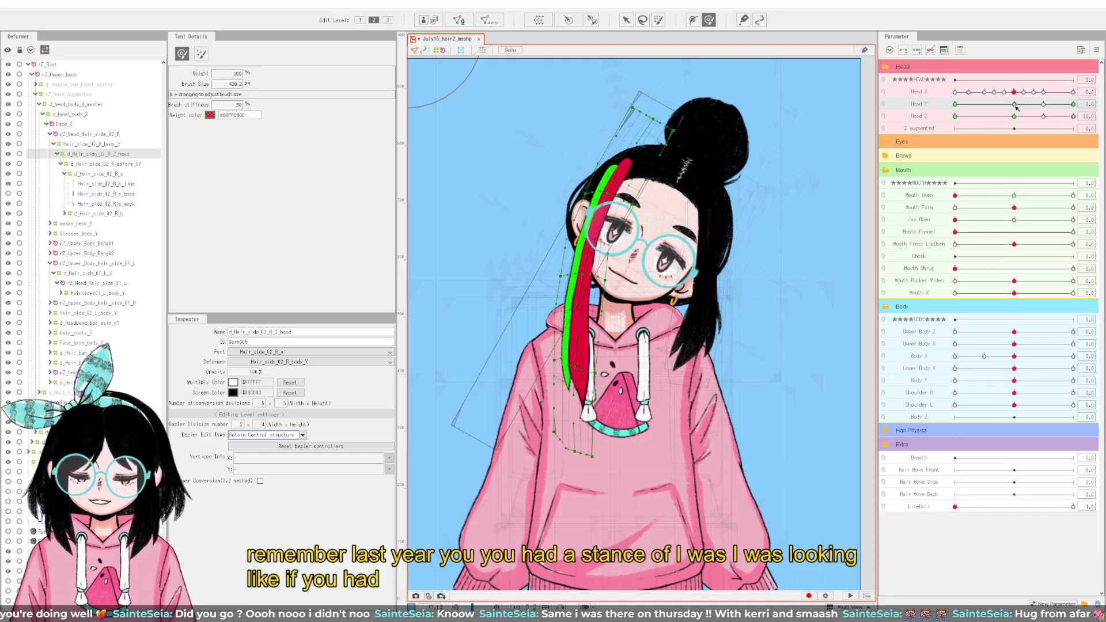
left_click_drag(1015, 104, 1073, 104)
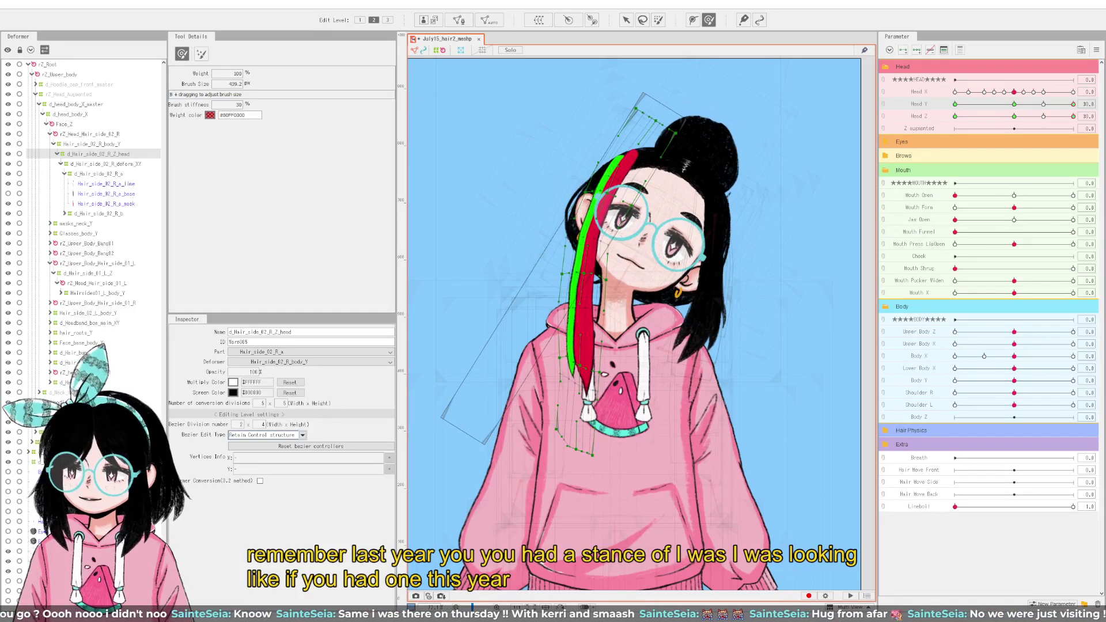
left_click(1019, 104)
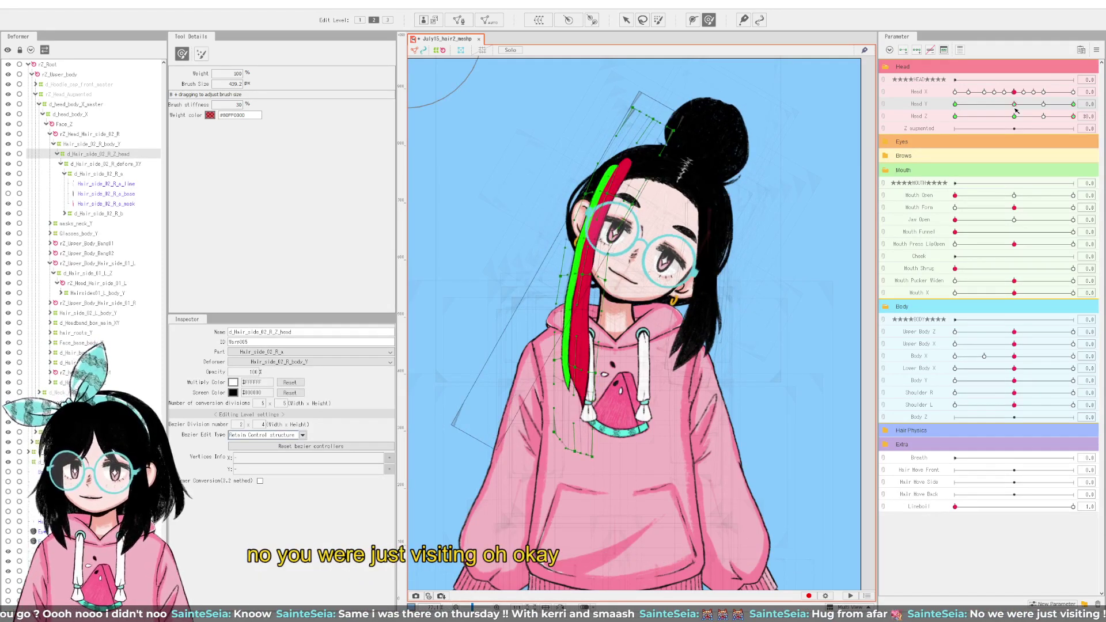
left_click_drag(1038, 109, 945, 108)
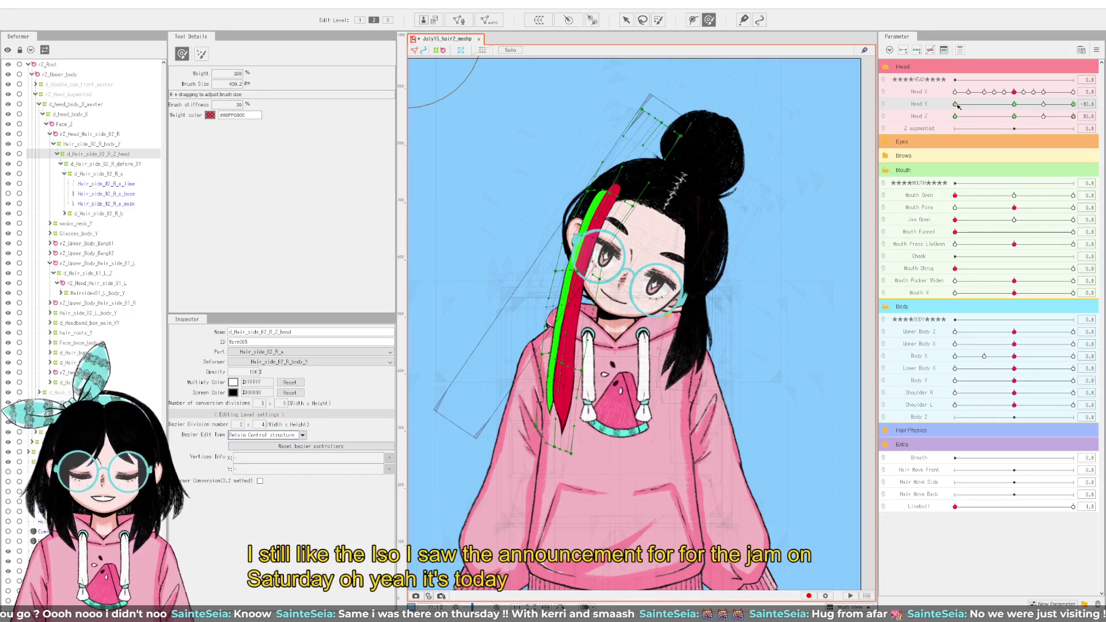
left_click_drag(958, 106, 1073, 104)
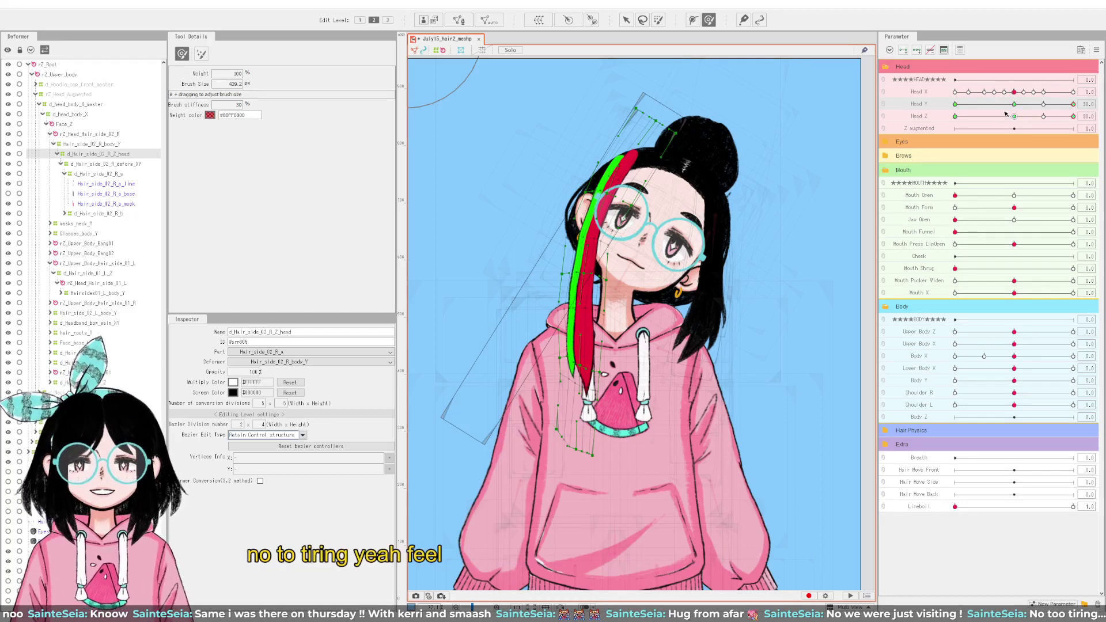
left_click_drag(1016, 106, 1073, 104)
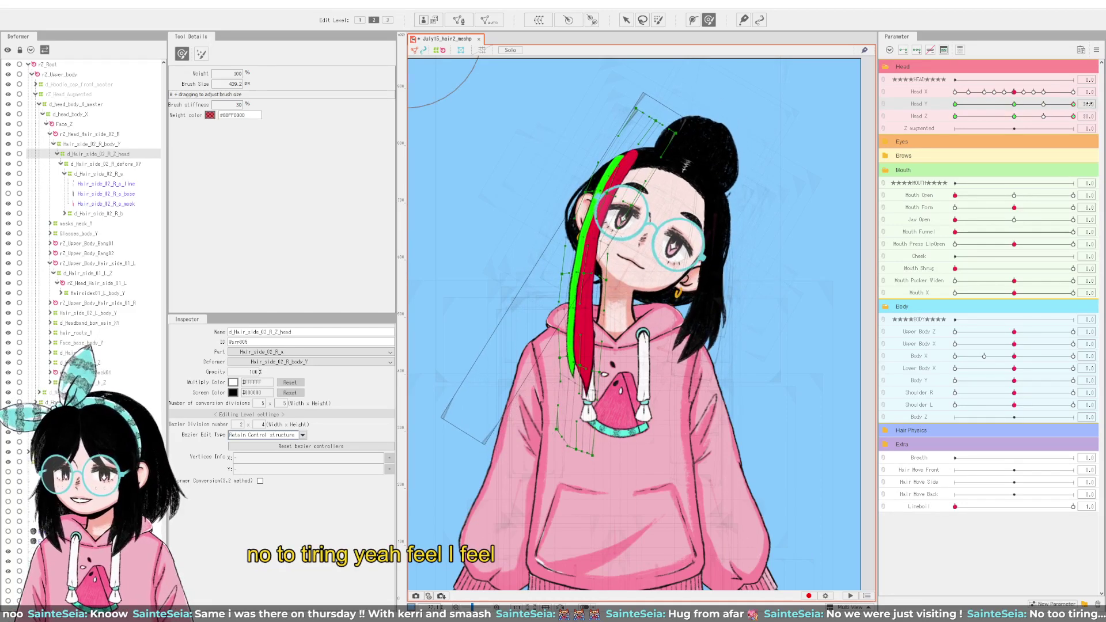
left_click(1016, 105)
left_click_drag(1019, 106, 940, 116)
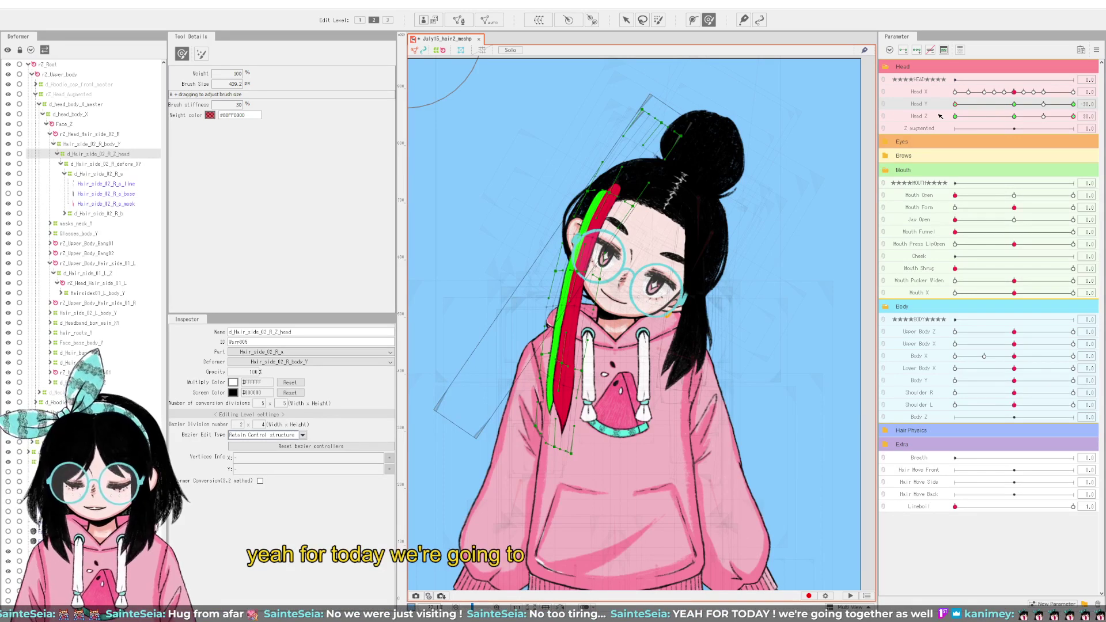
left_click(1013, 104)
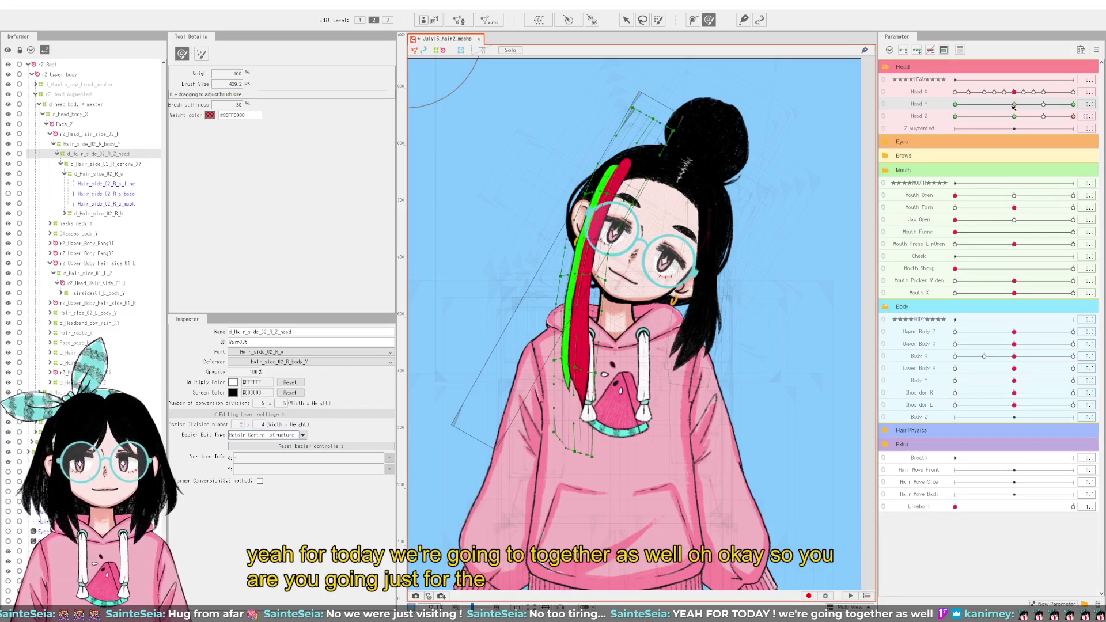
Step: At minimum Head Y and maximum Head Z, enlarge the Deform Brush, push the strand tips inward and refine the section near the shoulder
left_click_drag(1014, 105, 923, 126)
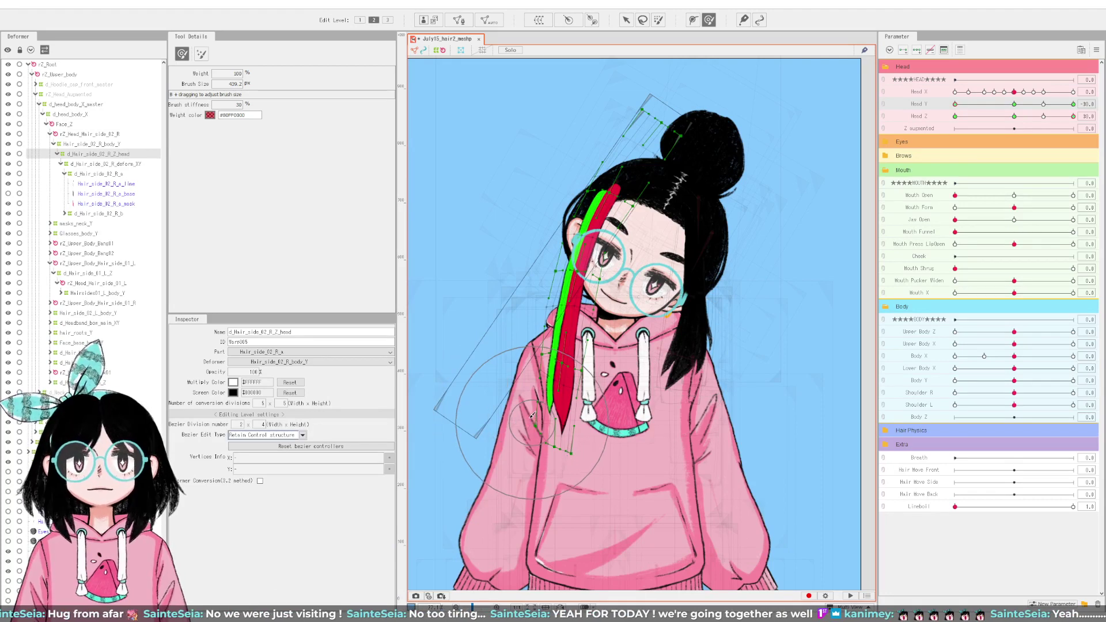
mouse_move(532, 415)
left_mouse_down()
mouse_move(542, 409)
mouse_move(511, 396)
left_mouse_up()
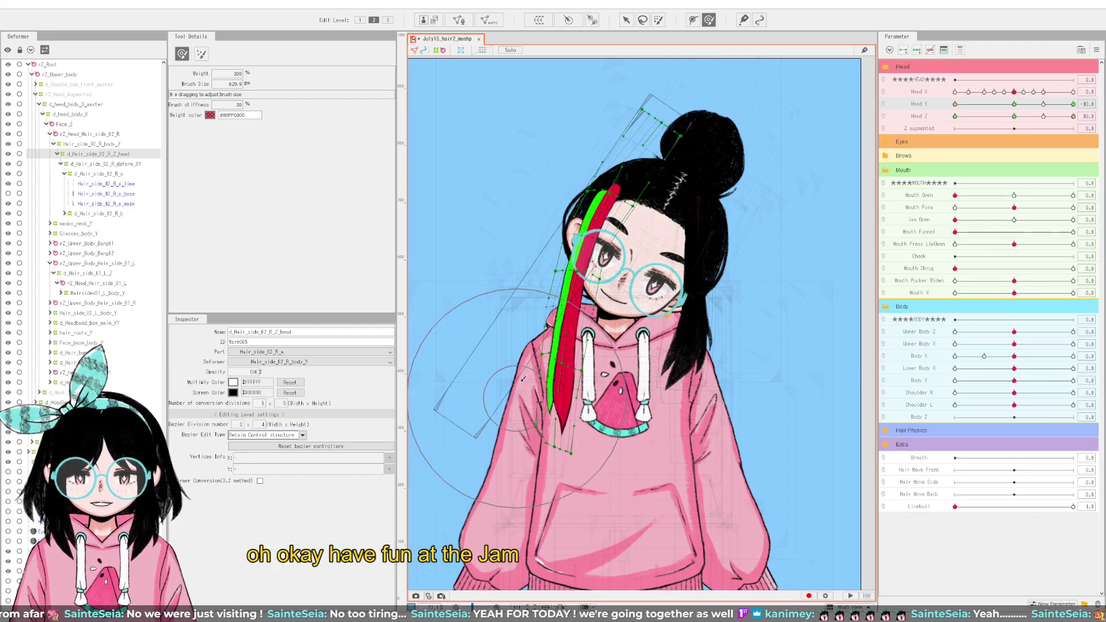
left_click_drag(550, 435, 557, 440)
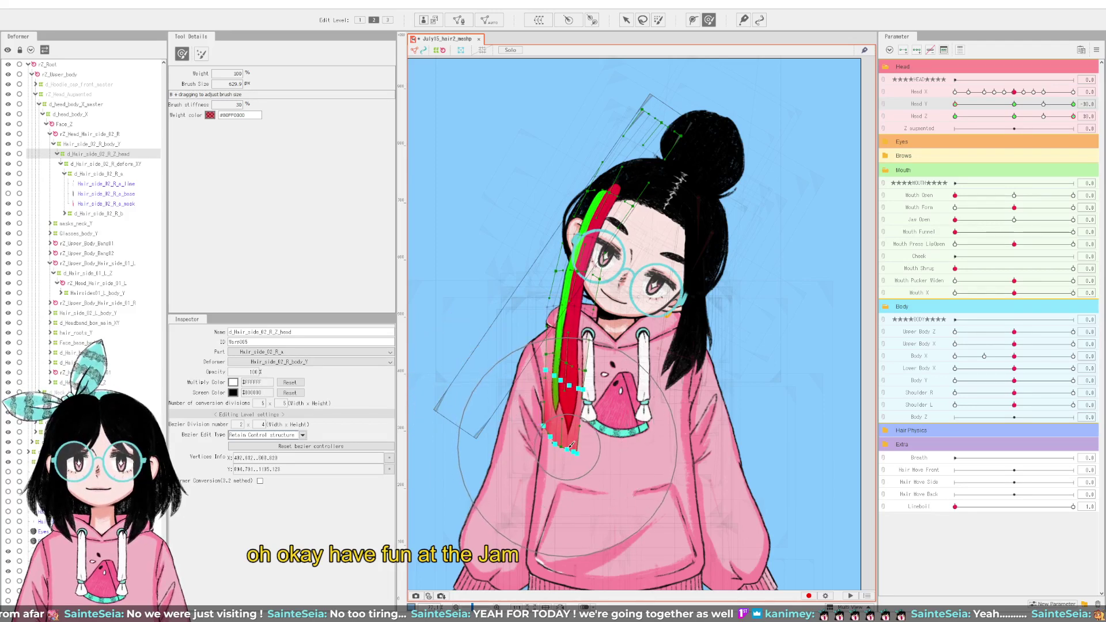
left_click_drag(557, 440, 563, 445)
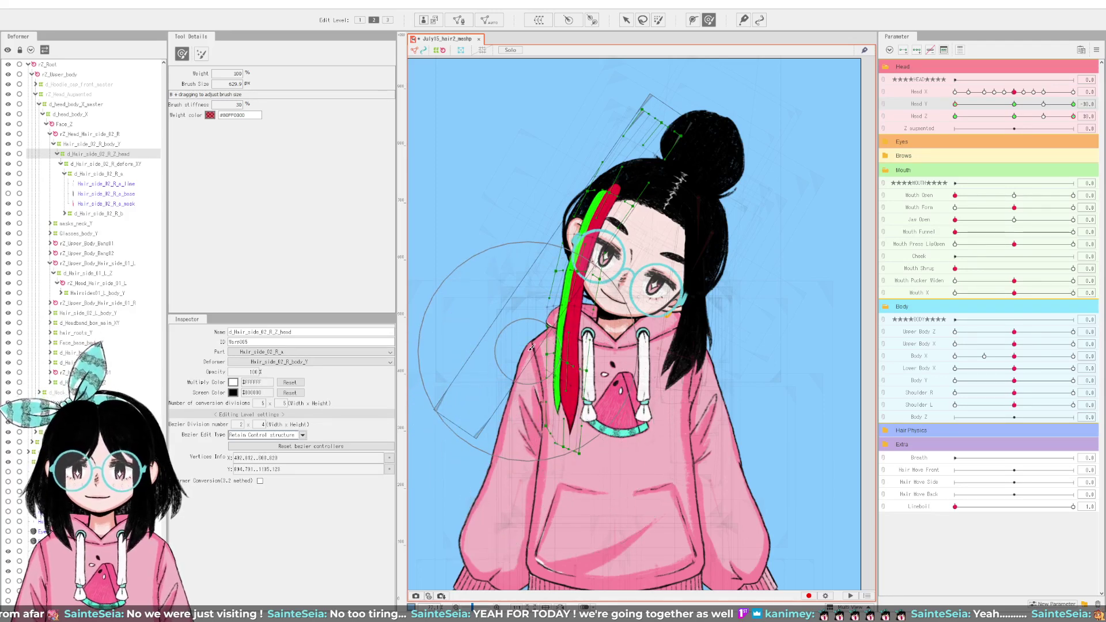
mouse_move(531, 347)
left_mouse_down()
mouse_move(578, 292)
mouse_move(618, 301)
left_mouse_up()
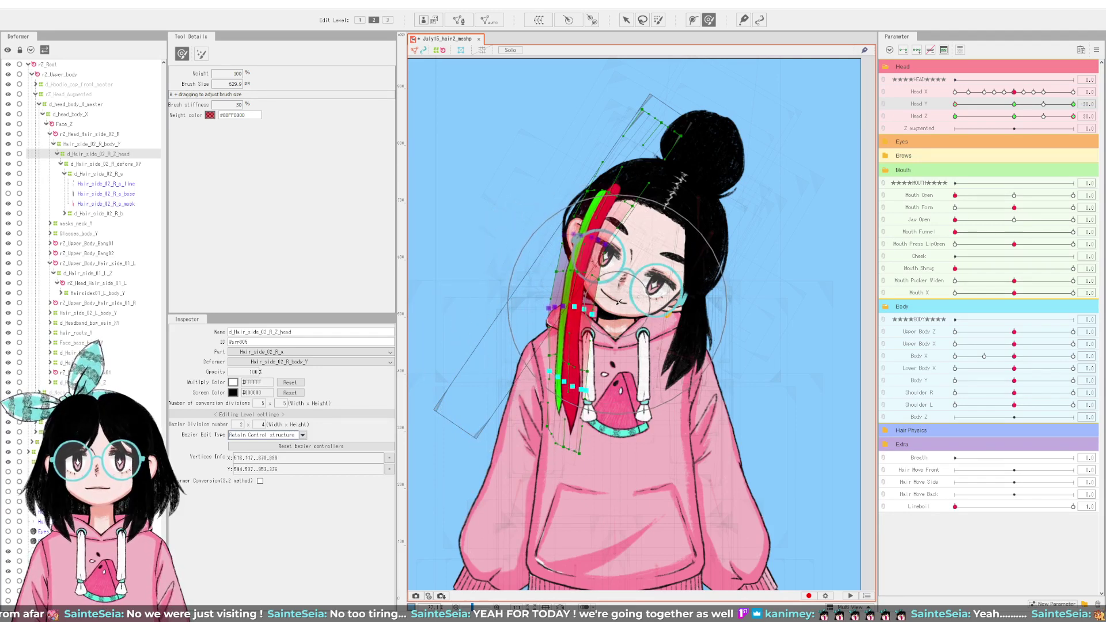
key("ctrl+z")
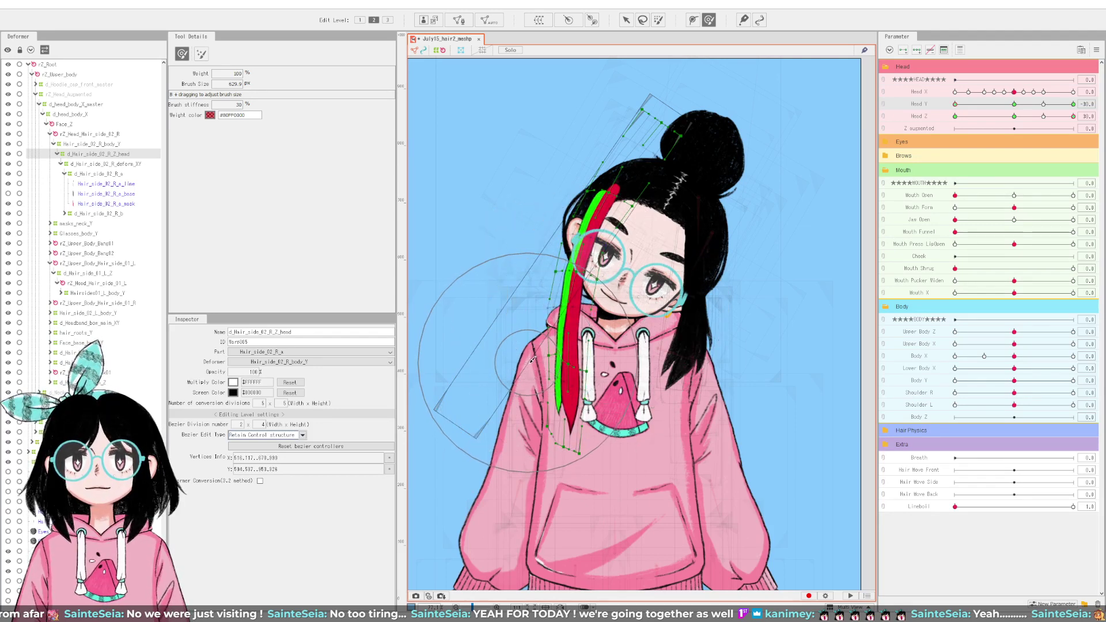
left_click_drag(528, 363, 531, 363)
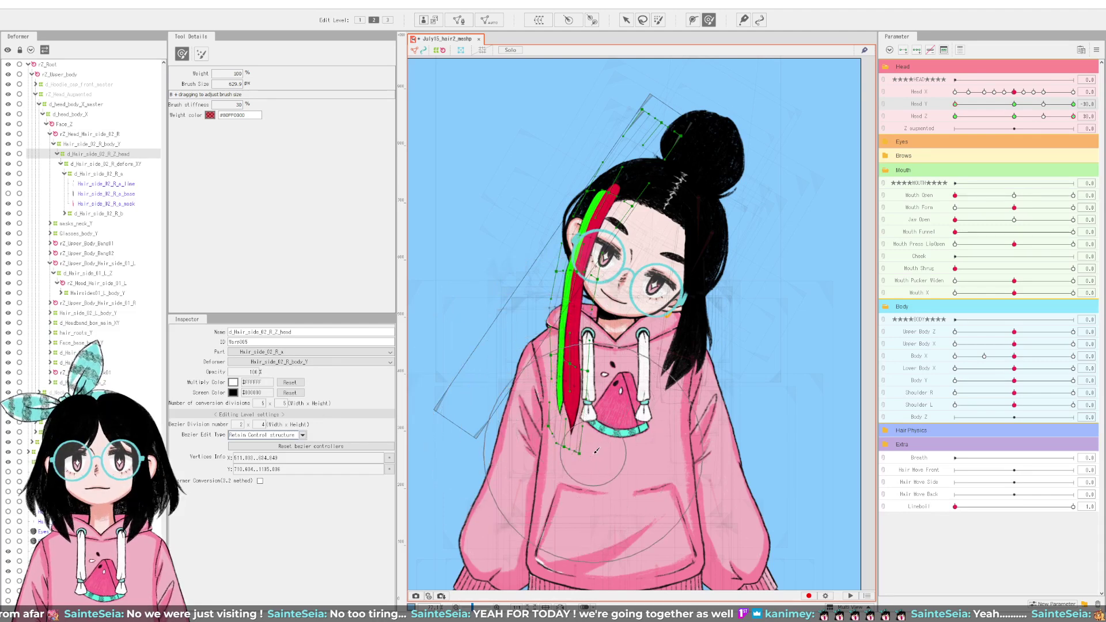
Step: With Head Z at maximum, nudge the strand tips with the Deform Brush at both minimum and maximum Head Y
left_click_drag(596, 450, 592, 442)
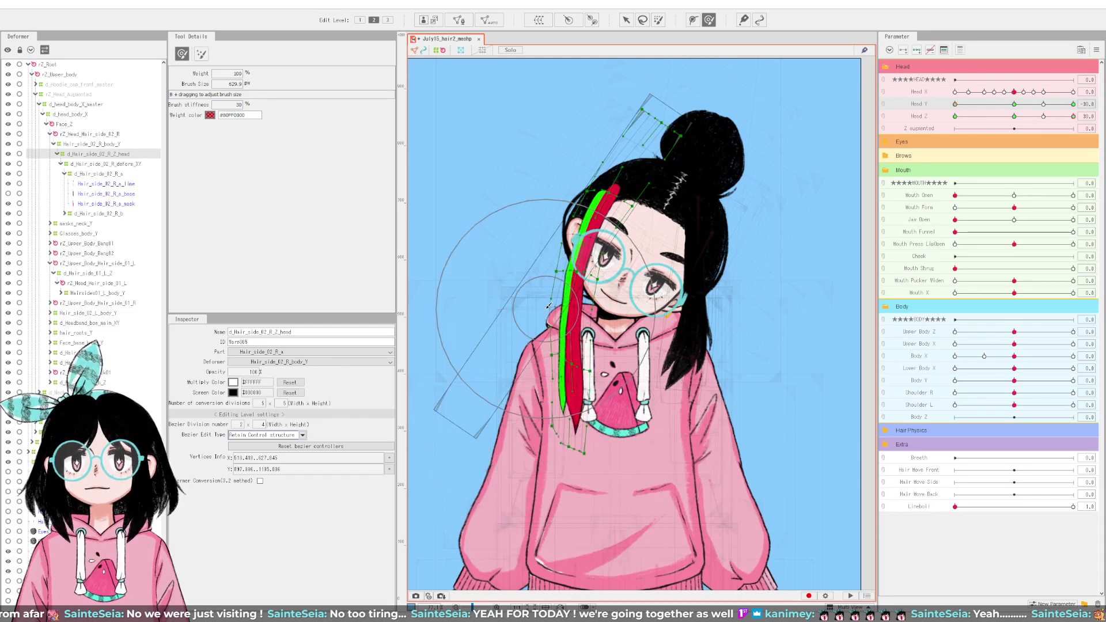
left_click_drag(960, 108, 1089, 117)
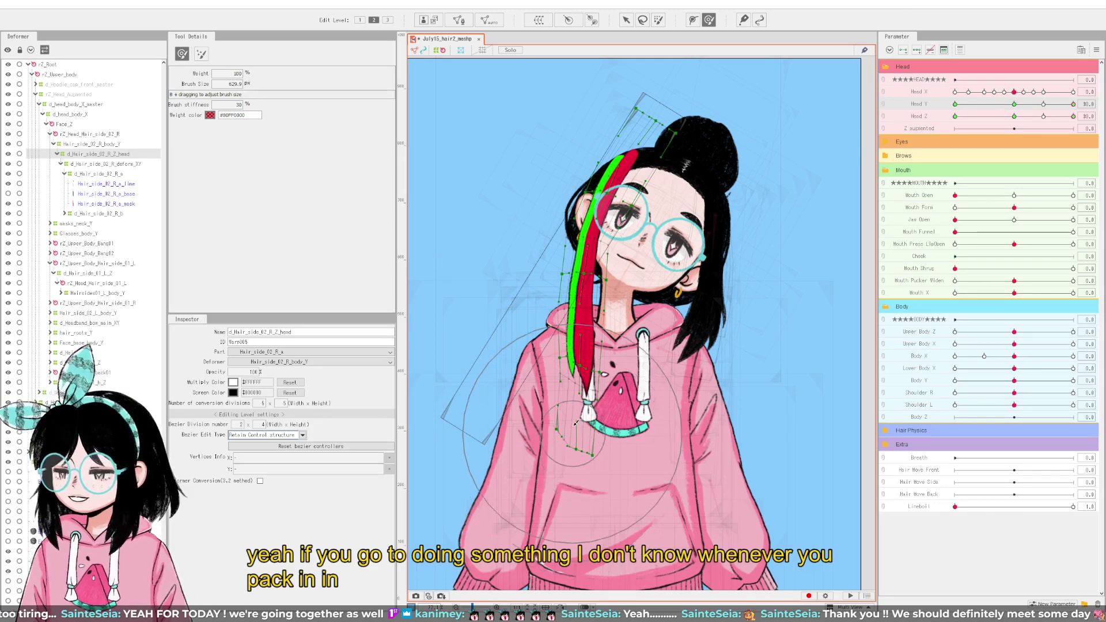
mouse_move(575, 424)
left_mouse_down()
mouse_move(590, 442)
mouse_move(610, 439)
mouse_move(578, 440)
mouse_move(566, 461)
mouse_move(591, 454)
left_mouse_up()
key("ctrl+z")
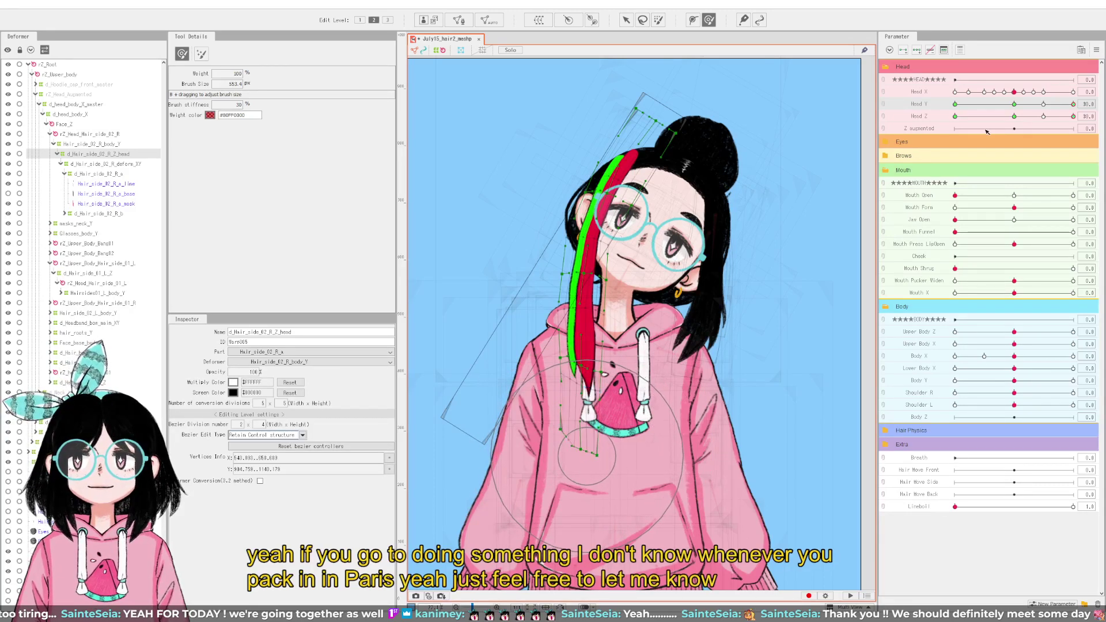
left_click_drag(1020, 105, 1091, 106)
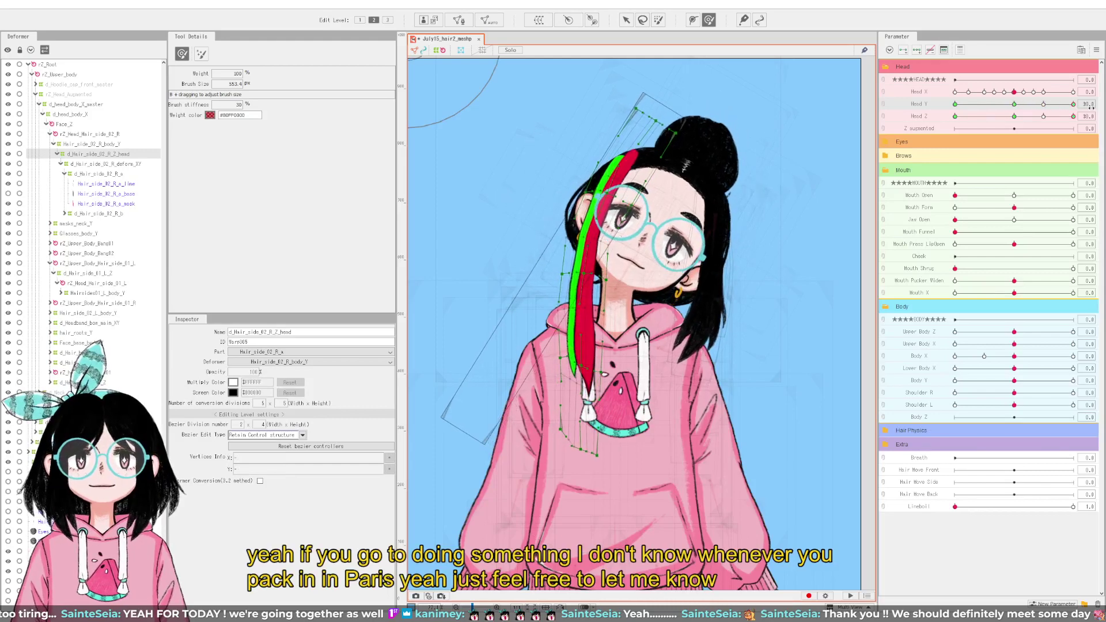
left_click(591, 452)
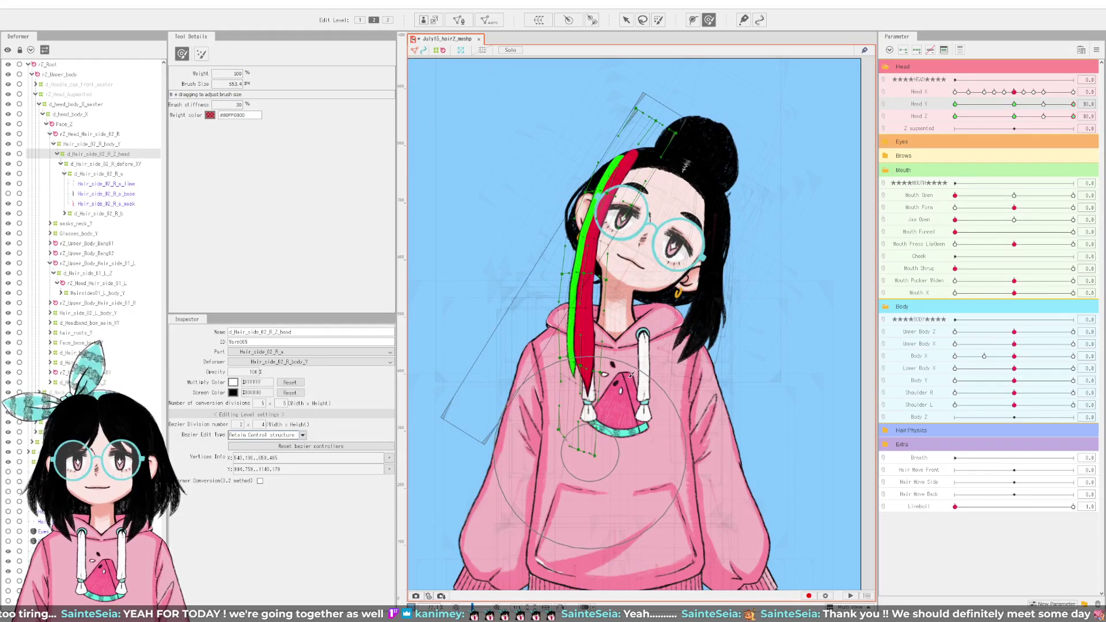
Step: At maximum Head Y and Head Z, smooth the strands' bend beside the neck and jaw using a smaller Deform Brush
left_click(628, 345)
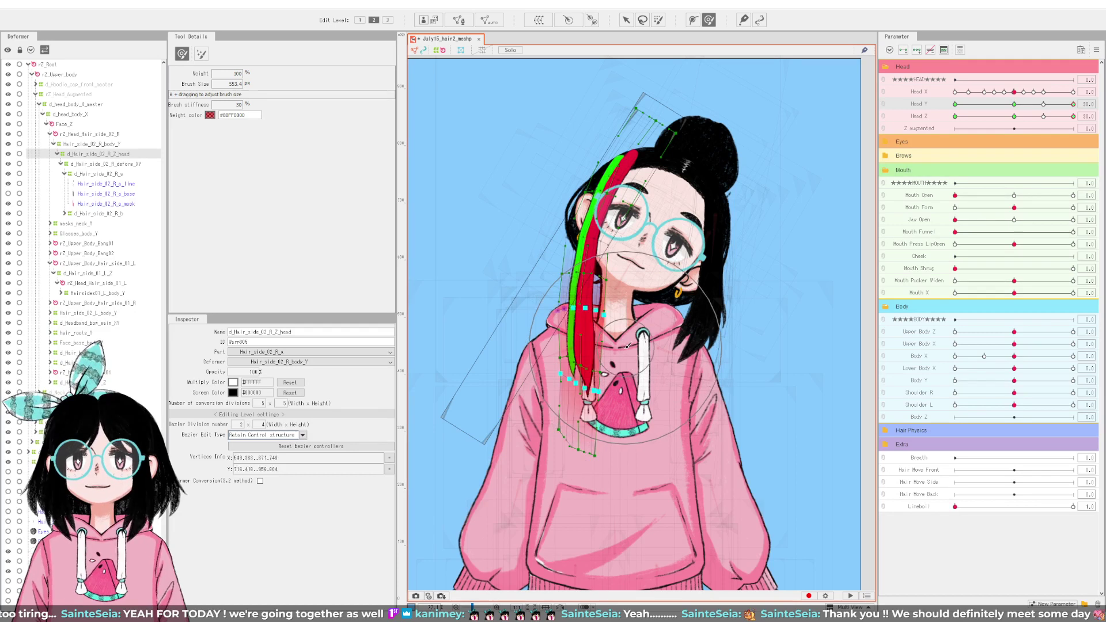
left_click(538, 295)
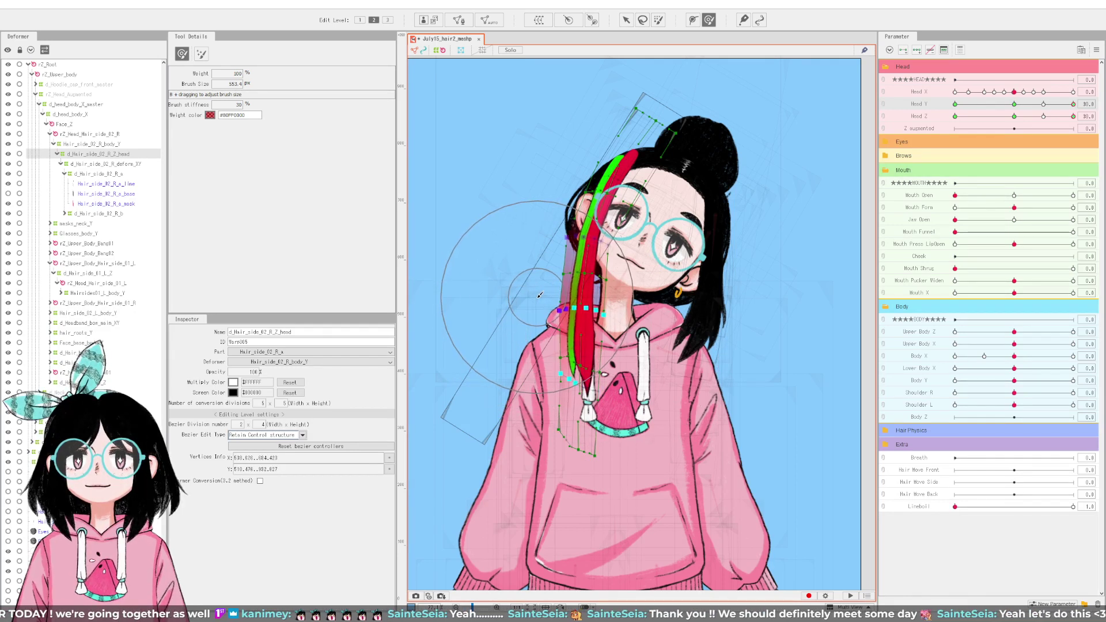
left_click(540, 298)
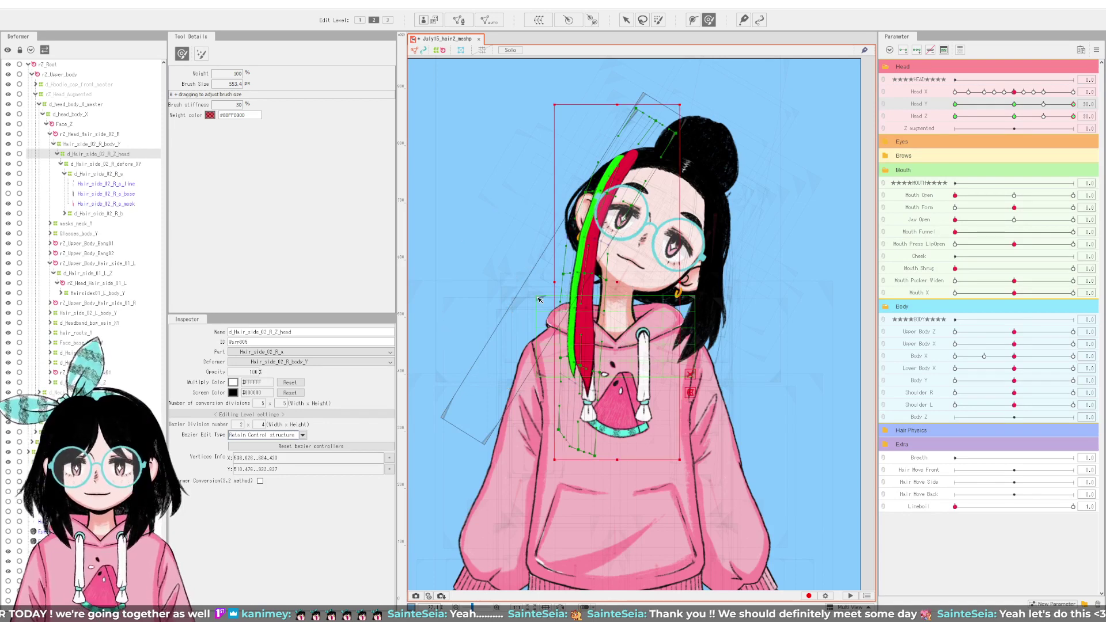
left_click(540, 299)
scroll(547, 178, "up", 3)
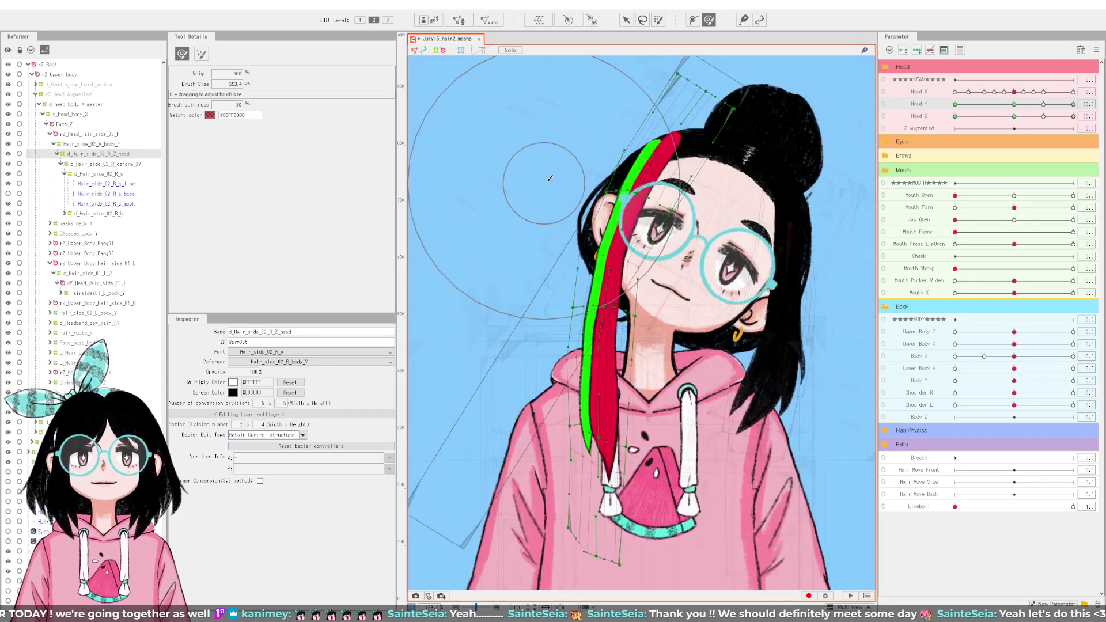
left_click(563, 184)
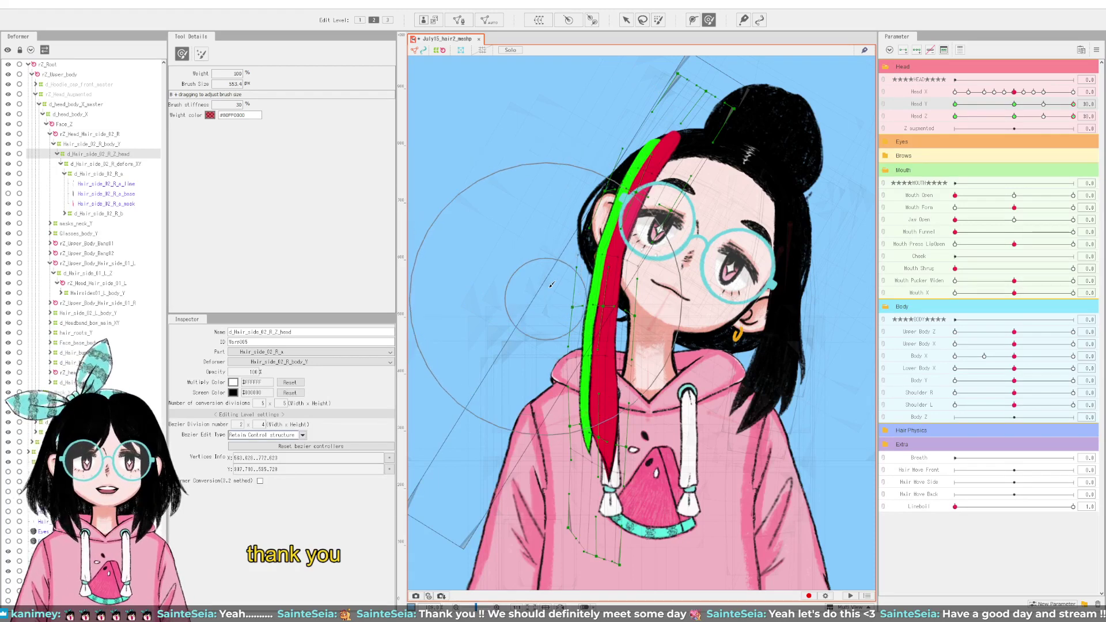
mouse_move(600, 295)
left_mouse_down()
mouse_move(627, 296)
mouse_move(579, 300)
mouse_move(603, 263)
left_mouse_up()
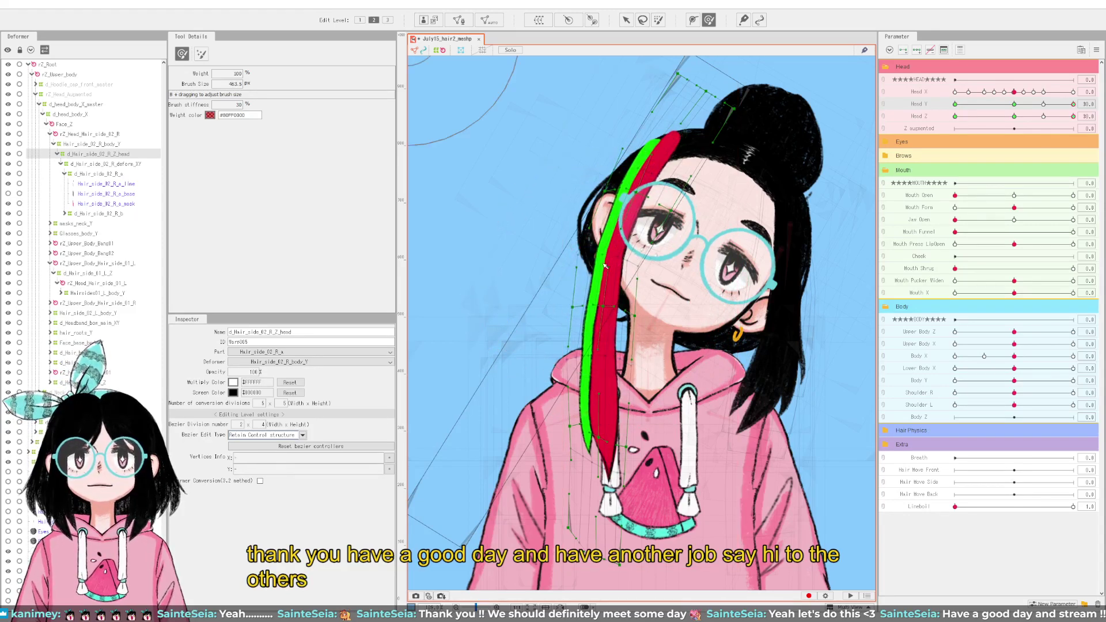
scroll(603, 267, "up", 2)
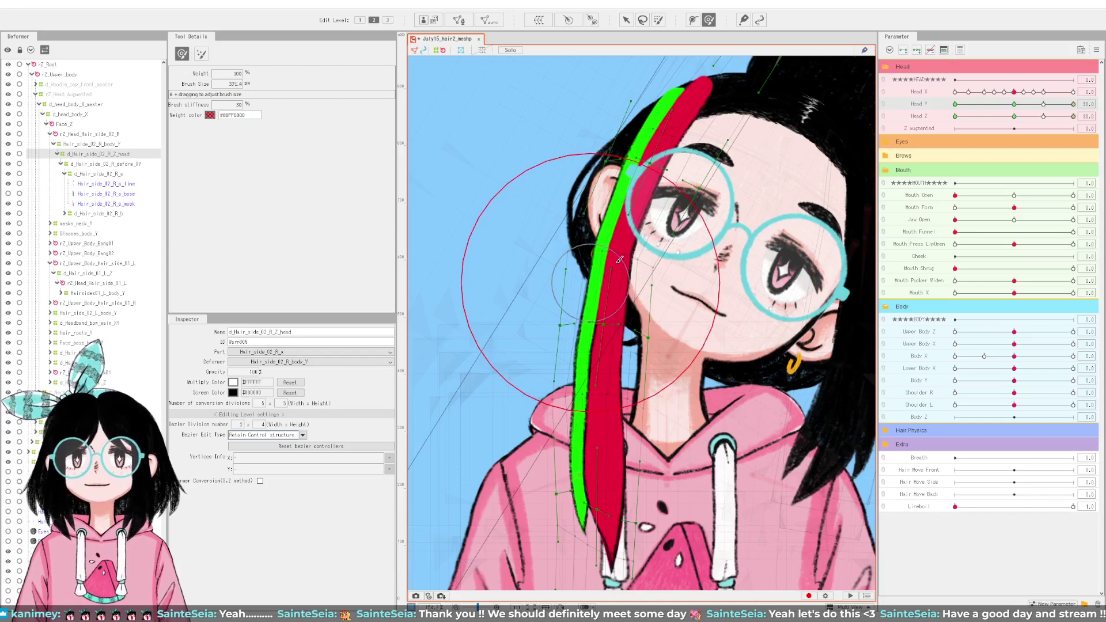
left_click_drag(615, 260, 615, 261)
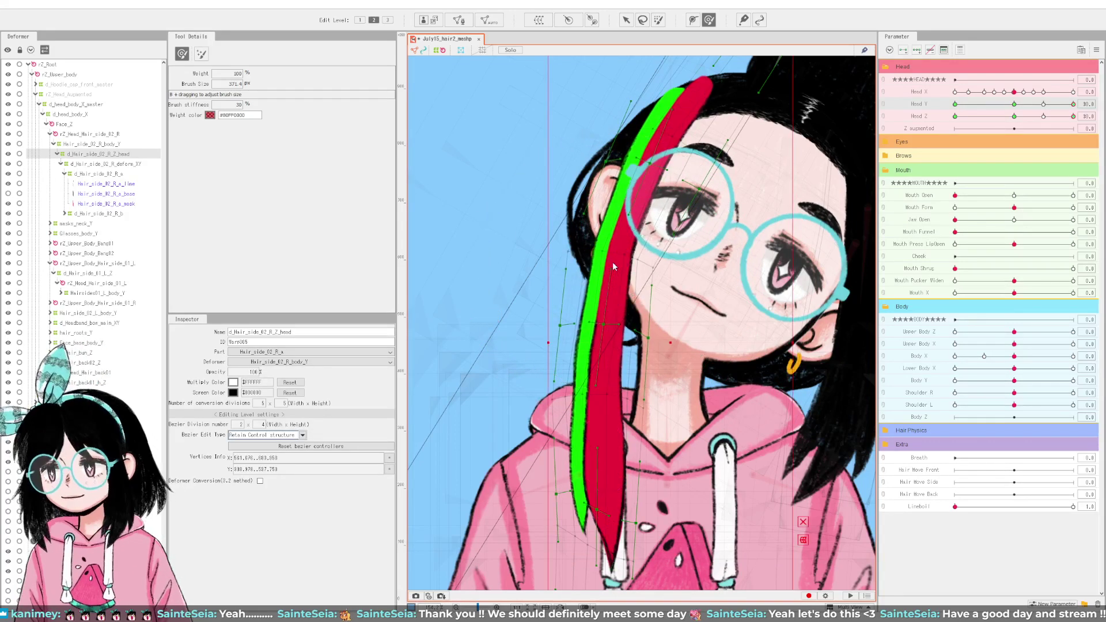
Step: Fine-tune the warp deformer's Bezier control points beside the jaw with the arrow tool, and deselect the deformer
left_click(623, 22)
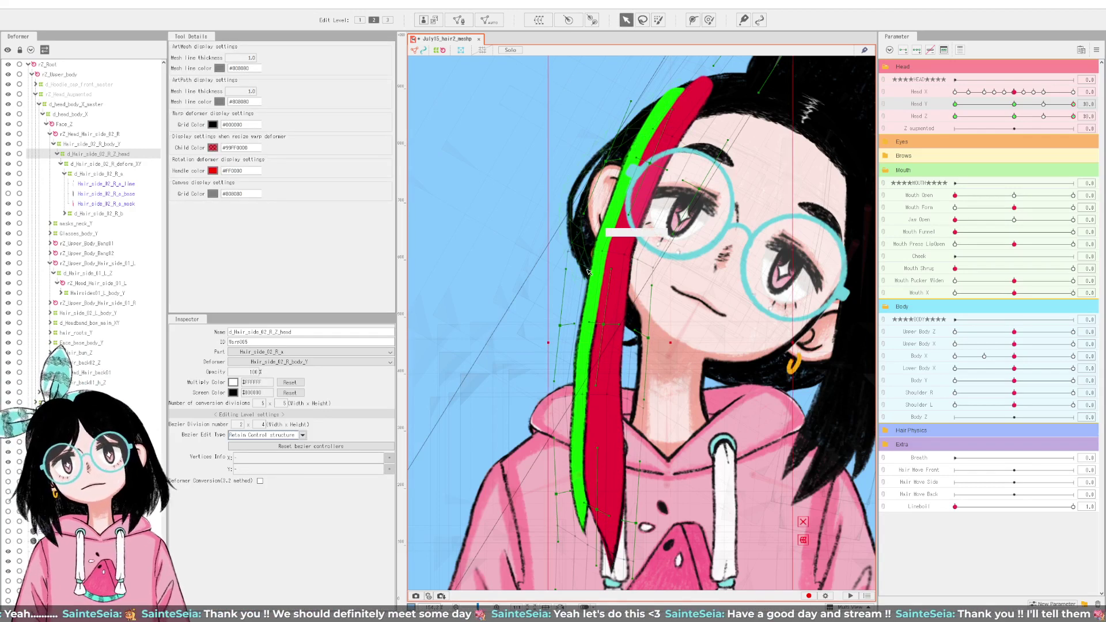
left_click(621, 259)
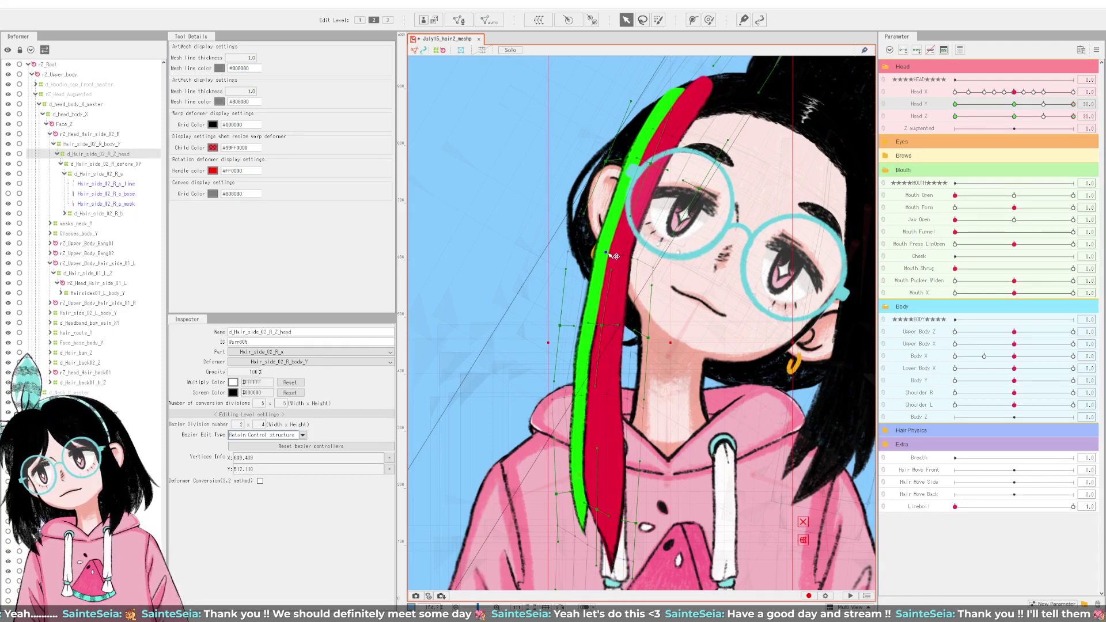
left_click(570, 256)
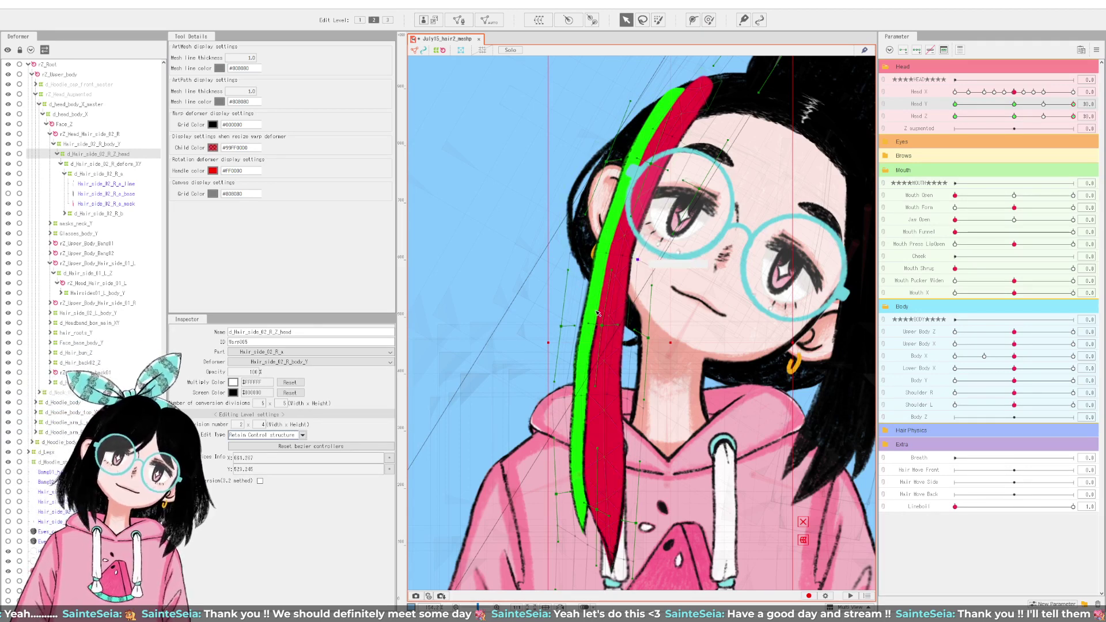
scroll(602, 328, "up", 3)
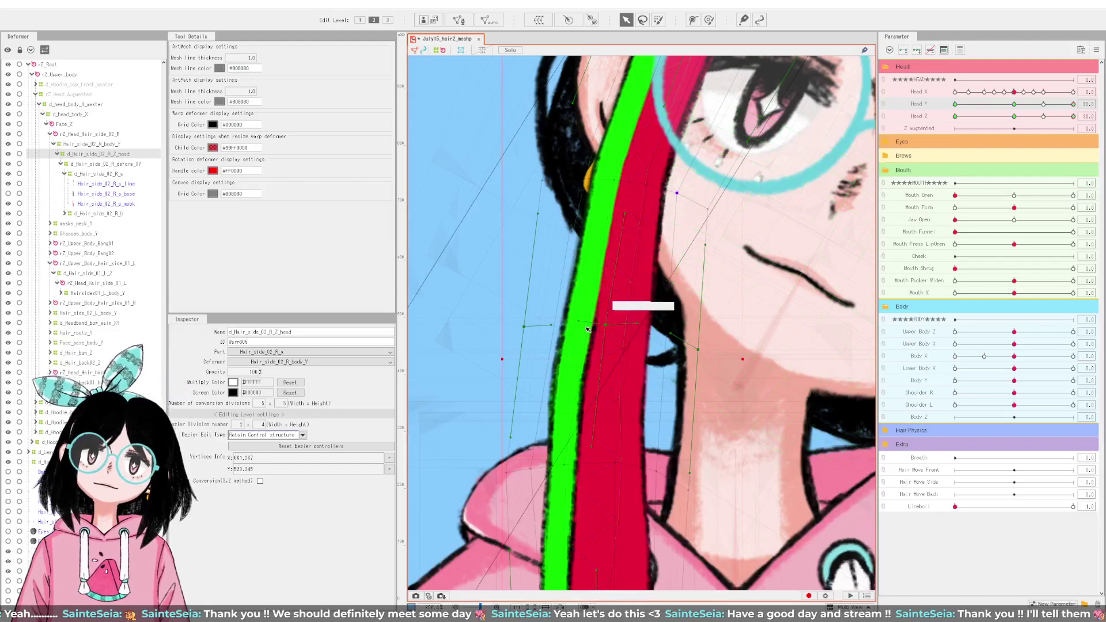
left_click_drag(606, 327, 603, 326)
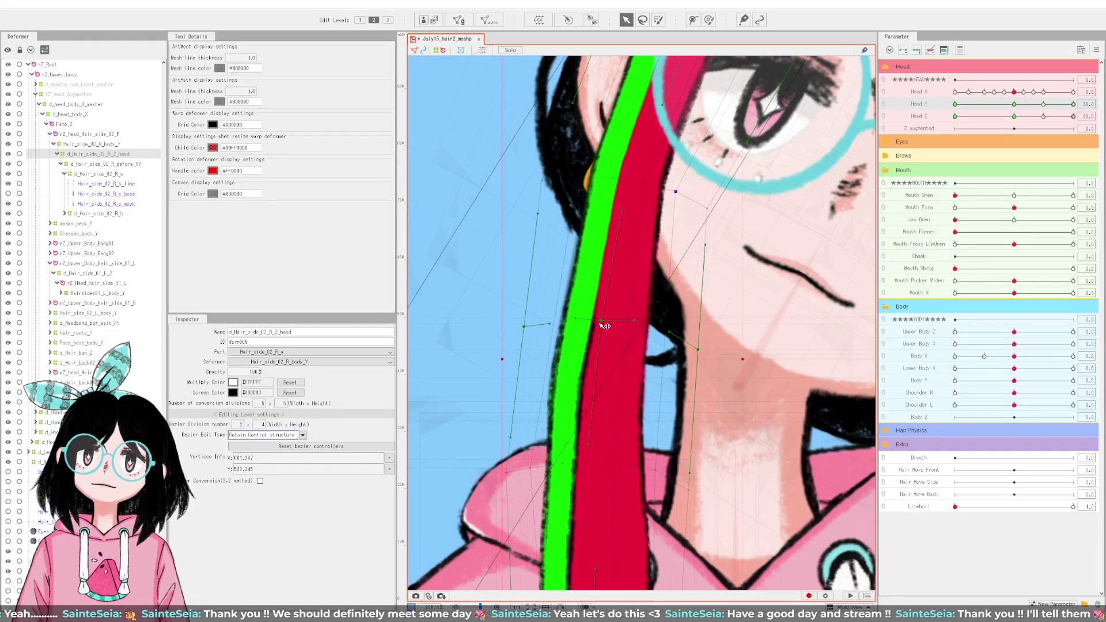
scroll(599, 326, "down", 5)
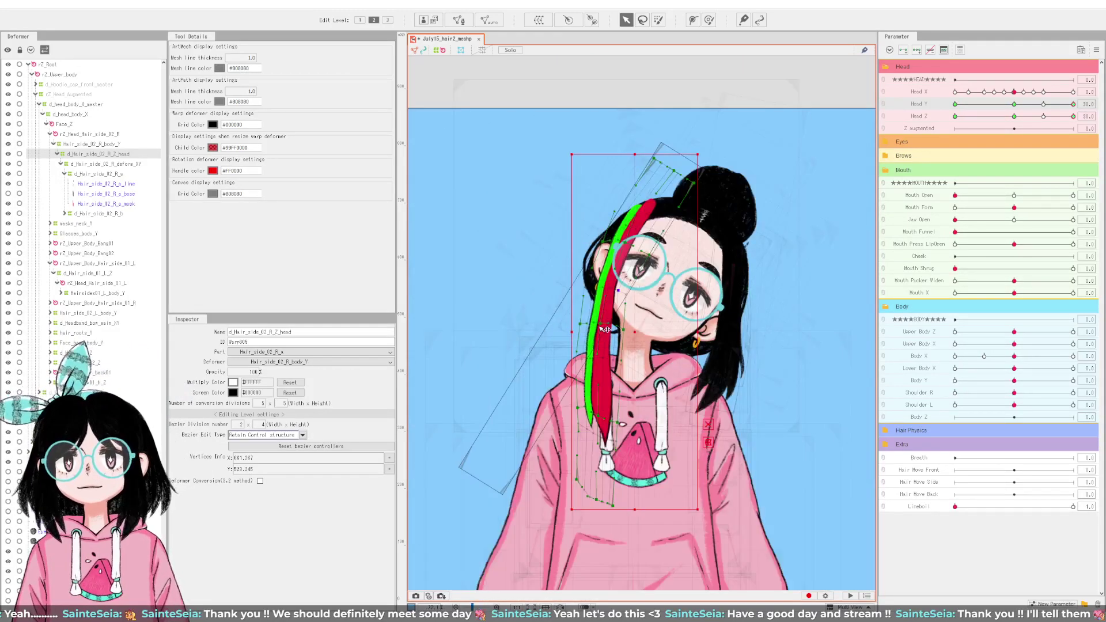
scroll(594, 349, "down", 2)
scroll(559, 75, "down", 2)
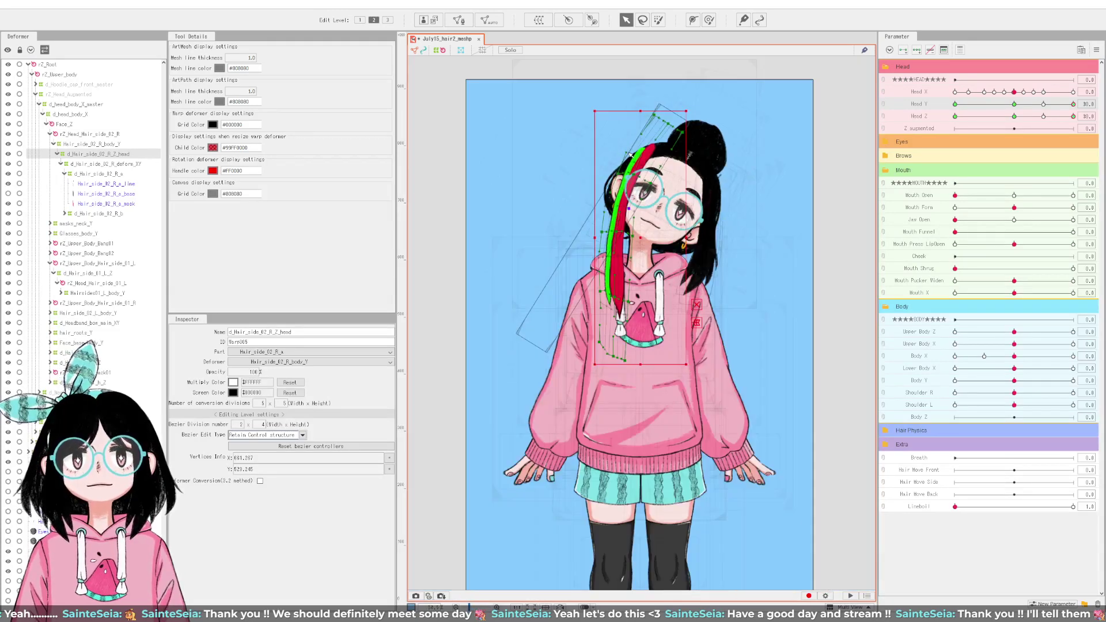
left_click(843, 213)
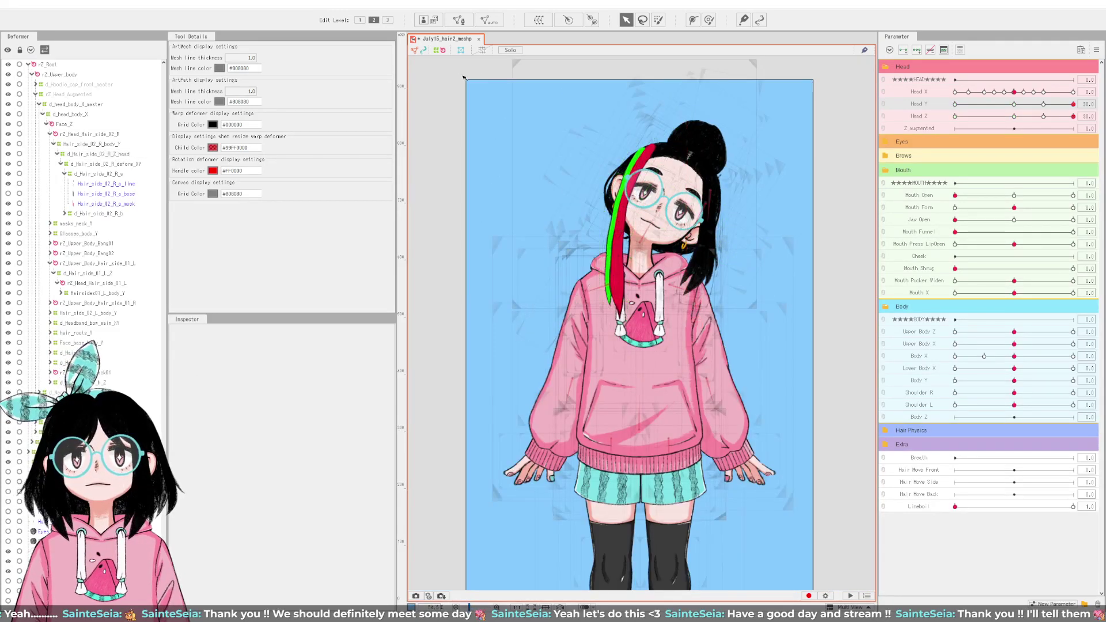
Step: Examine how the strands follow combined minimum, neutral and maximum Head Y and Head Z poses
left_click_drag(1014, 116, 1091, 126)
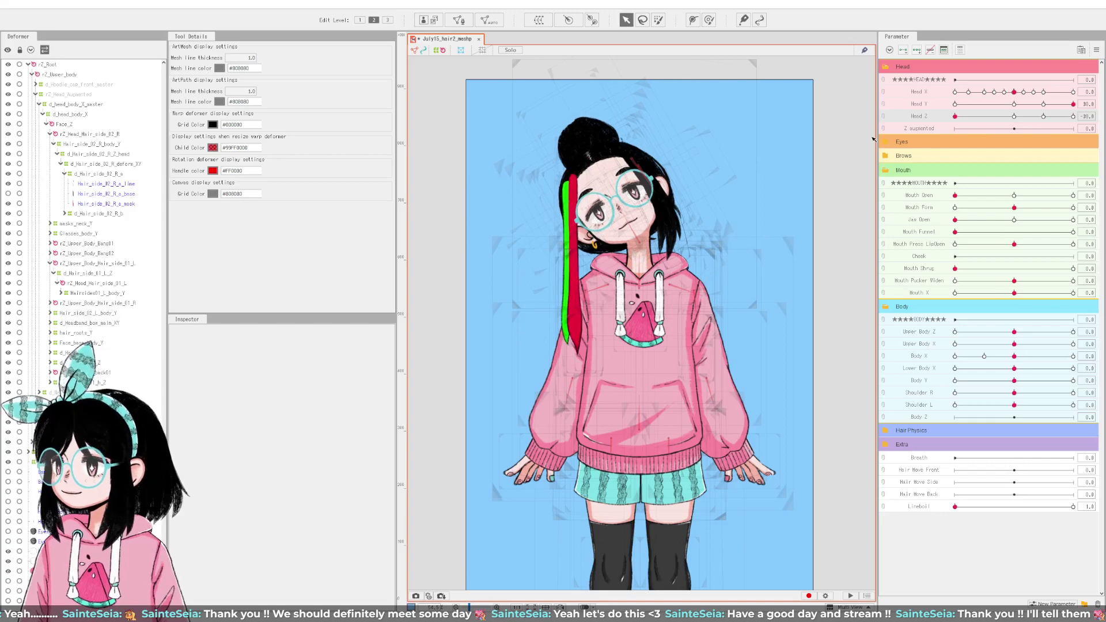
left_click(1016, 104)
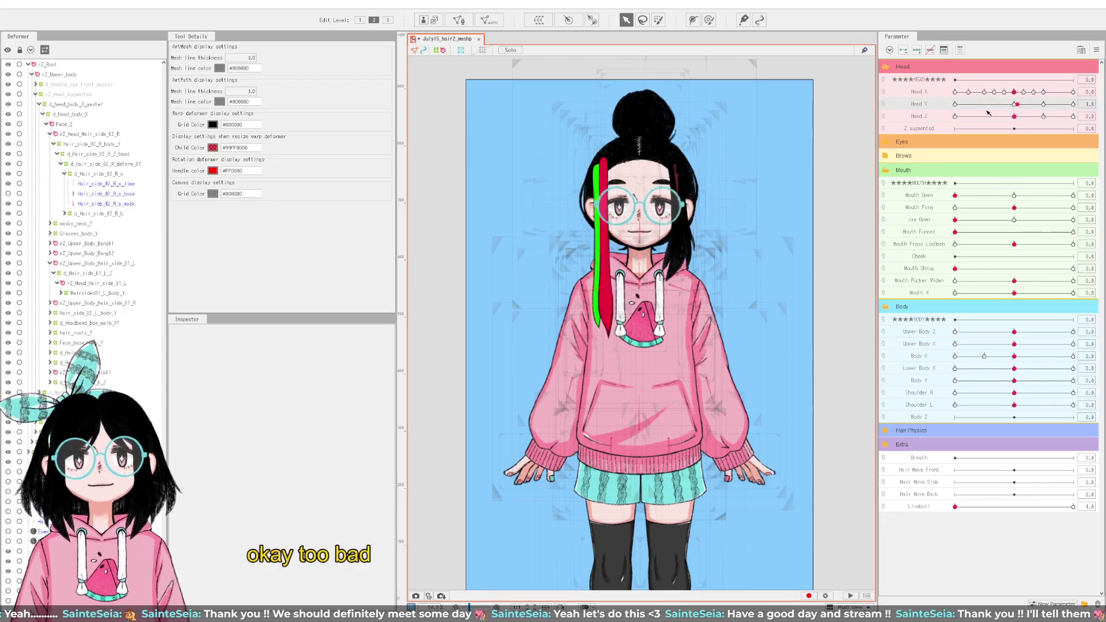
left_click_drag(988, 113, 935, 111)
left_click_drag(1035, 110, 916, 125)
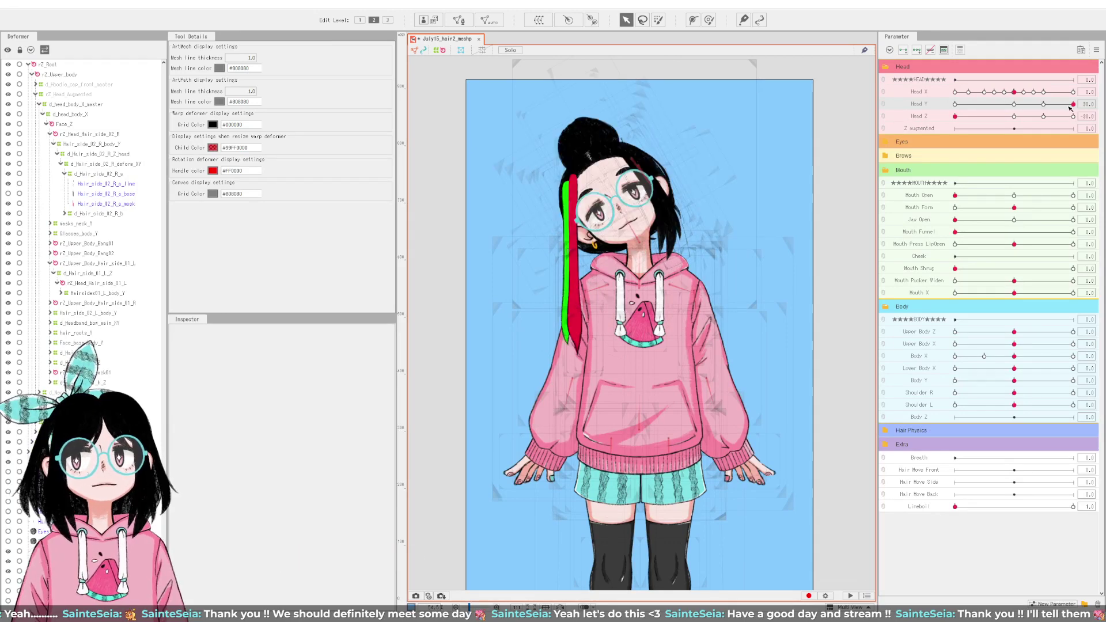
mouse_move(1065, 109)
left_mouse_down()
mouse_move(912, 113)
mouse_move(1074, 116)
left_mouse_up()
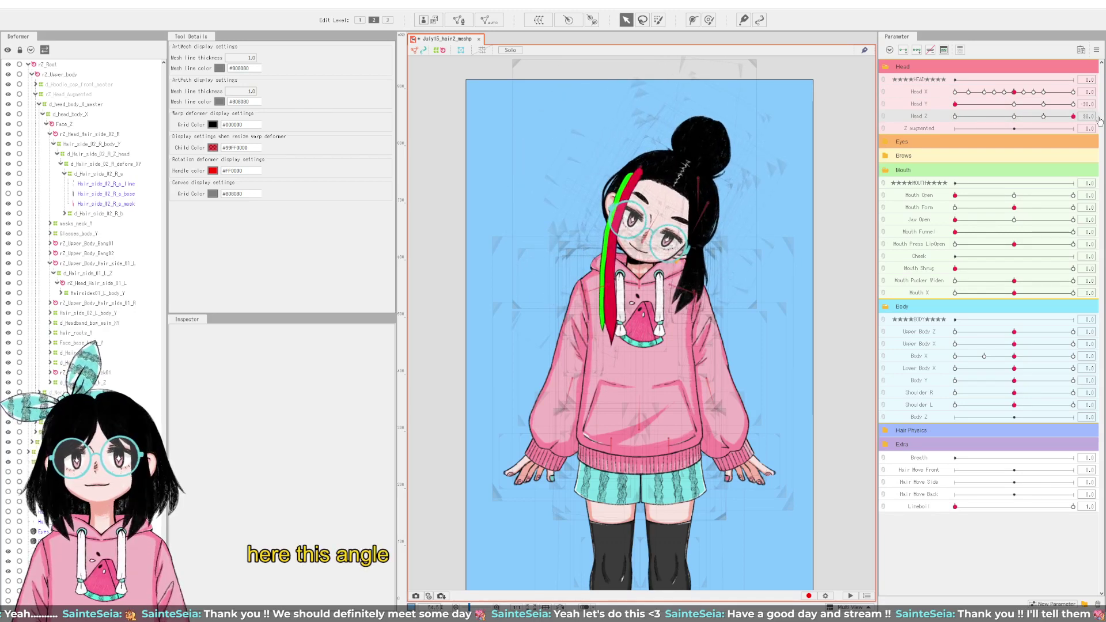
left_click(1067, 105)
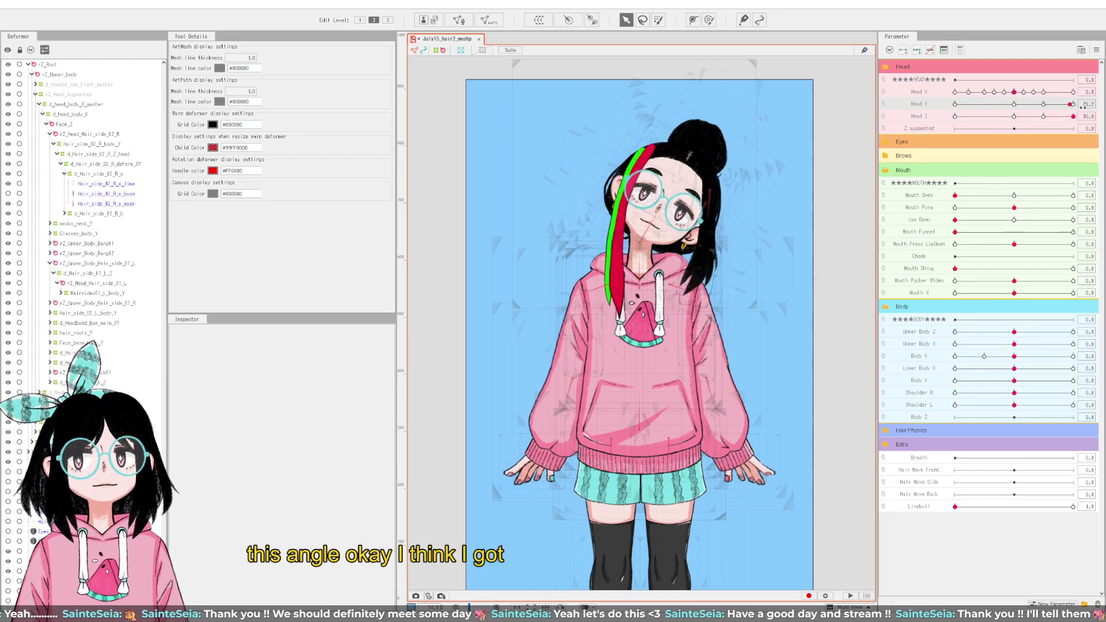
left_click(1016, 107)
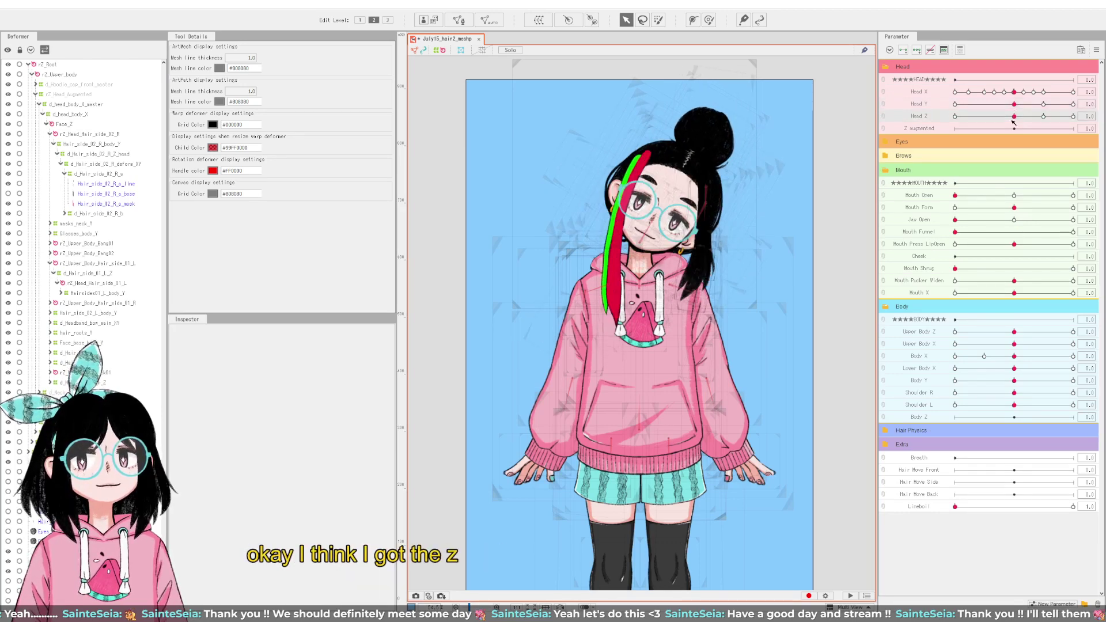
Step: Set Head X to maximum and compare the strands between neutral and maximum Head Y and Head Z
left_click_drag(1016, 91, 1075, 92)
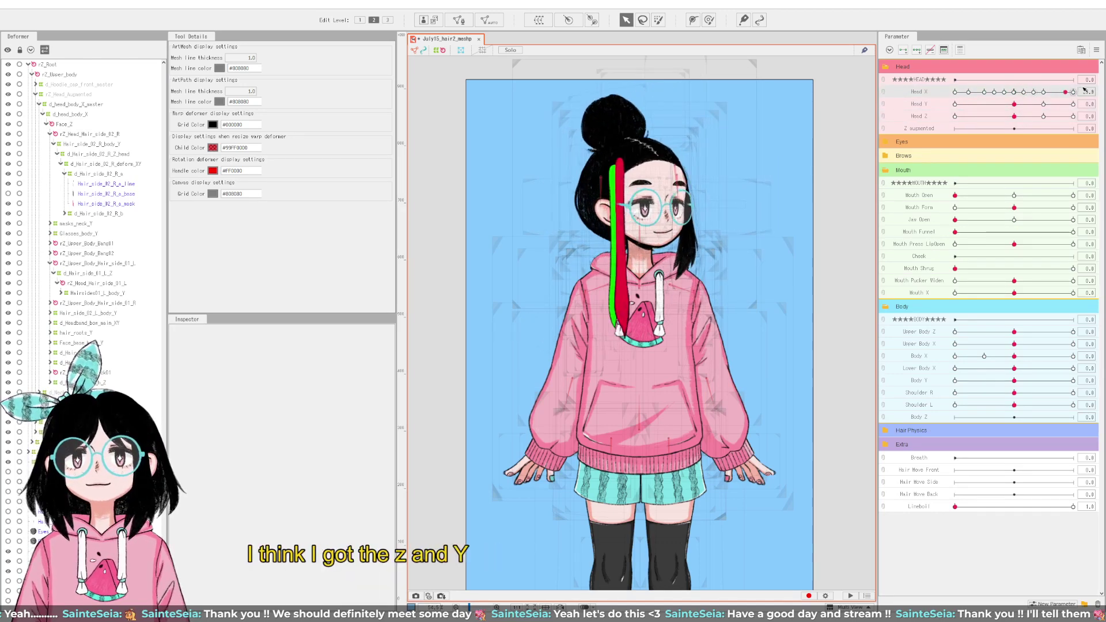
left_click_drag(1013, 106, 1078, 115)
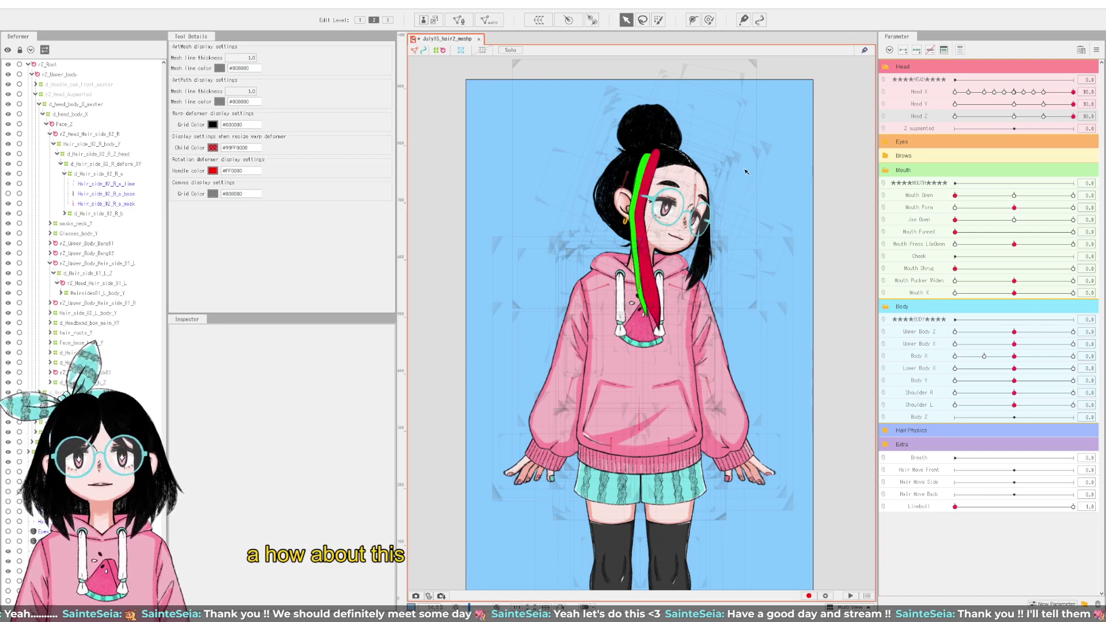
left_click(1015, 104)
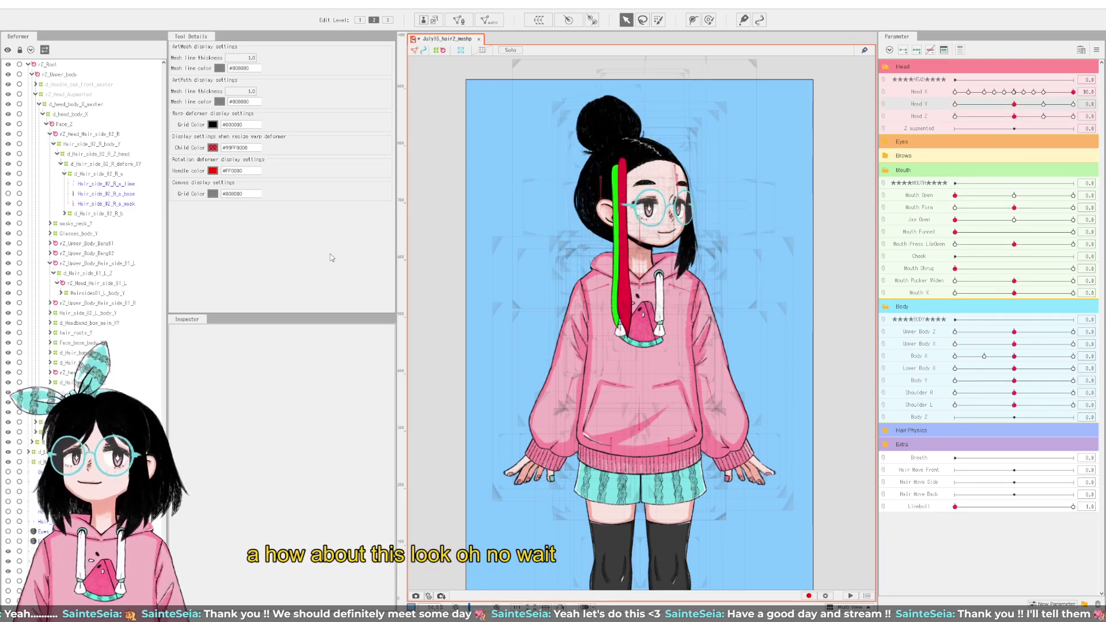
Step: Select the d_Hair_side_02_R_Z_head warp deformer that controls the coloured side hair strand
left_click(627, 281)
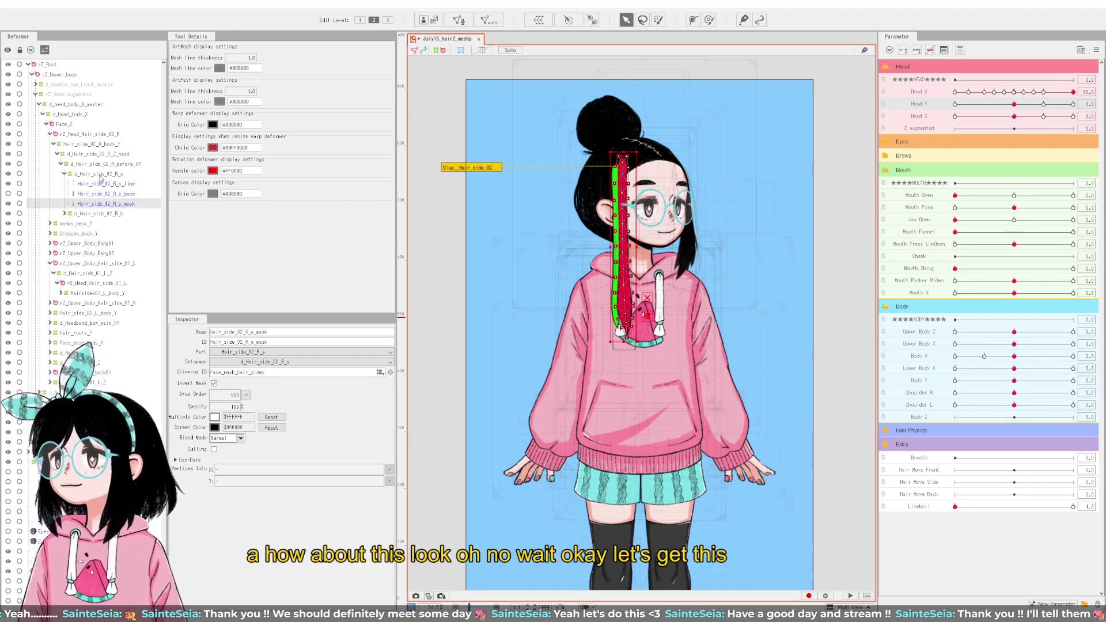
left_click(101, 174)
left_click(106, 165)
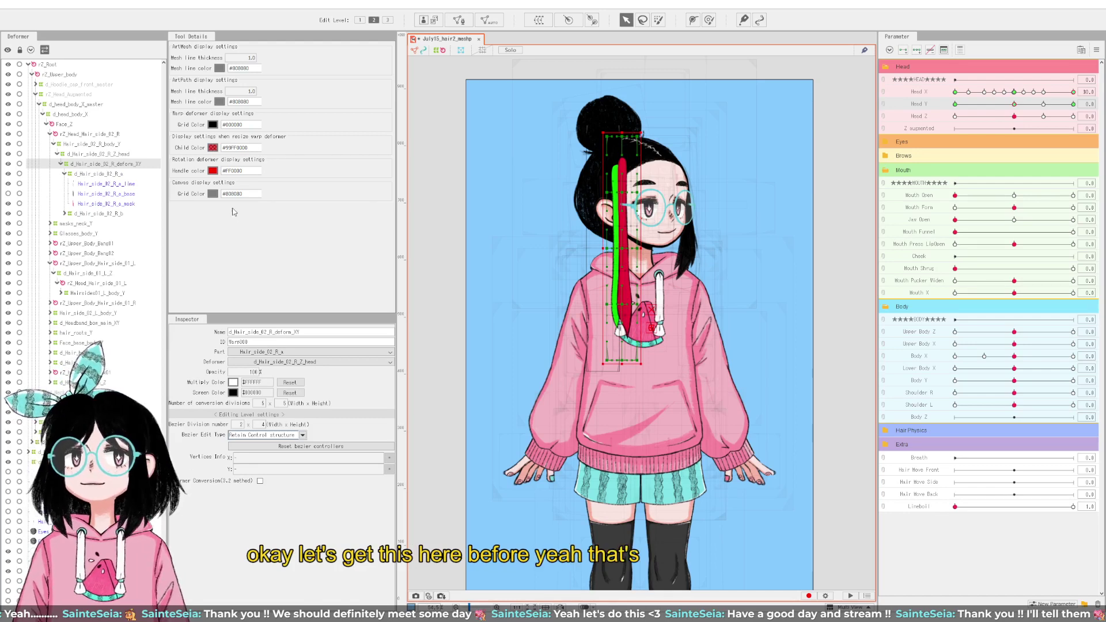
left_click(119, 155)
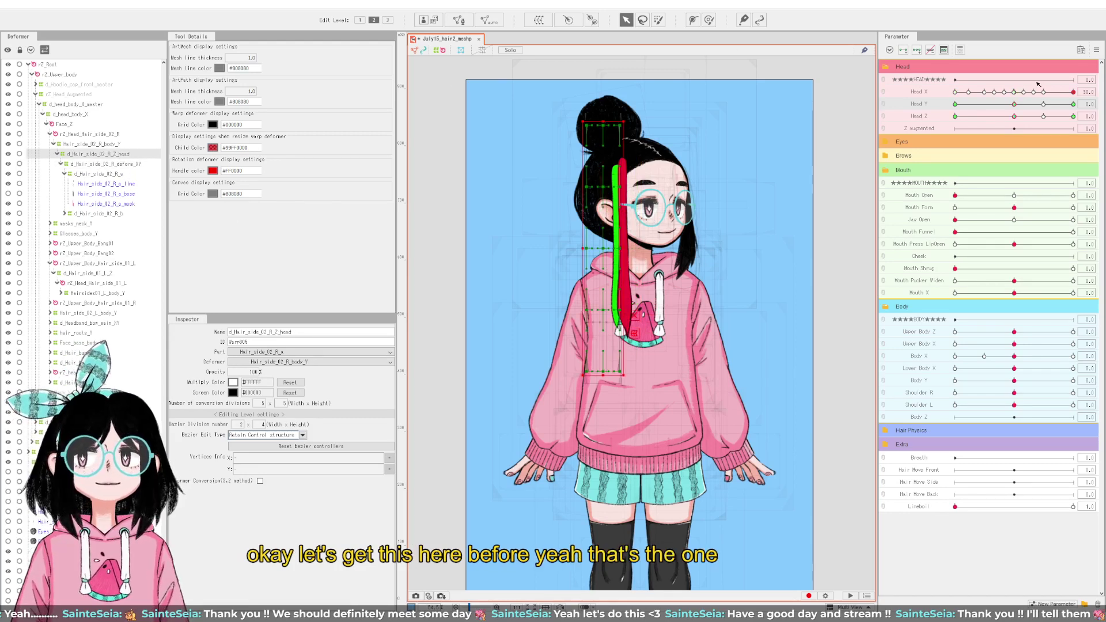
Step: Pose the head with Head X, Head Y and Head Z all at their maximum values
left_click(1016, 92)
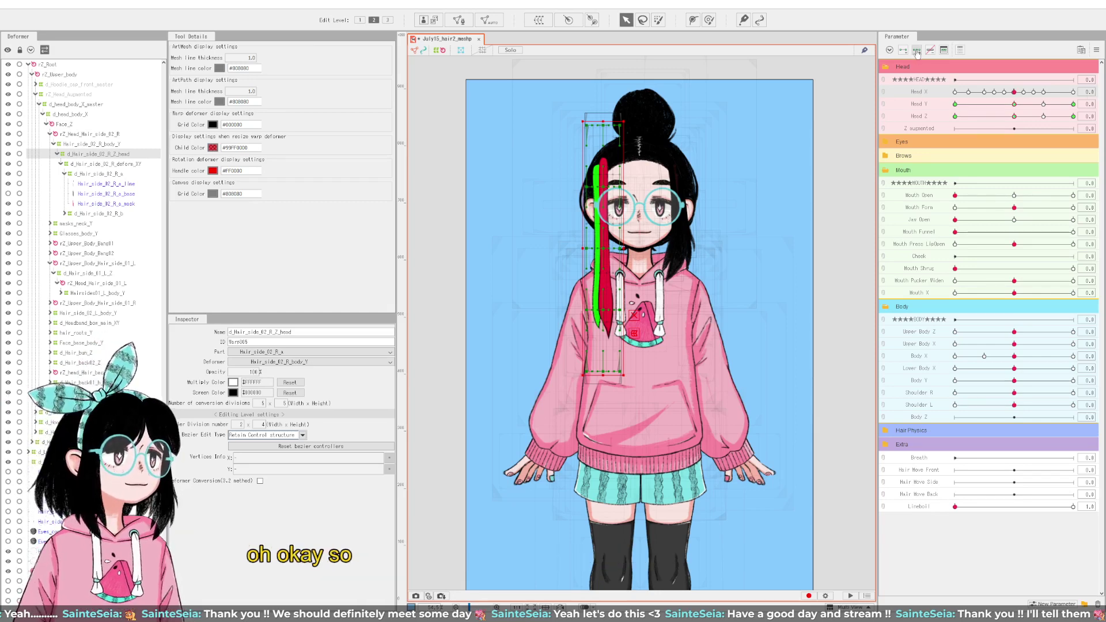
left_click_drag(1019, 95, 1089, 89)
left_click_drag(1016, 108, 1103, 110)
left_click_drag(1014, 117, 1103, 118)
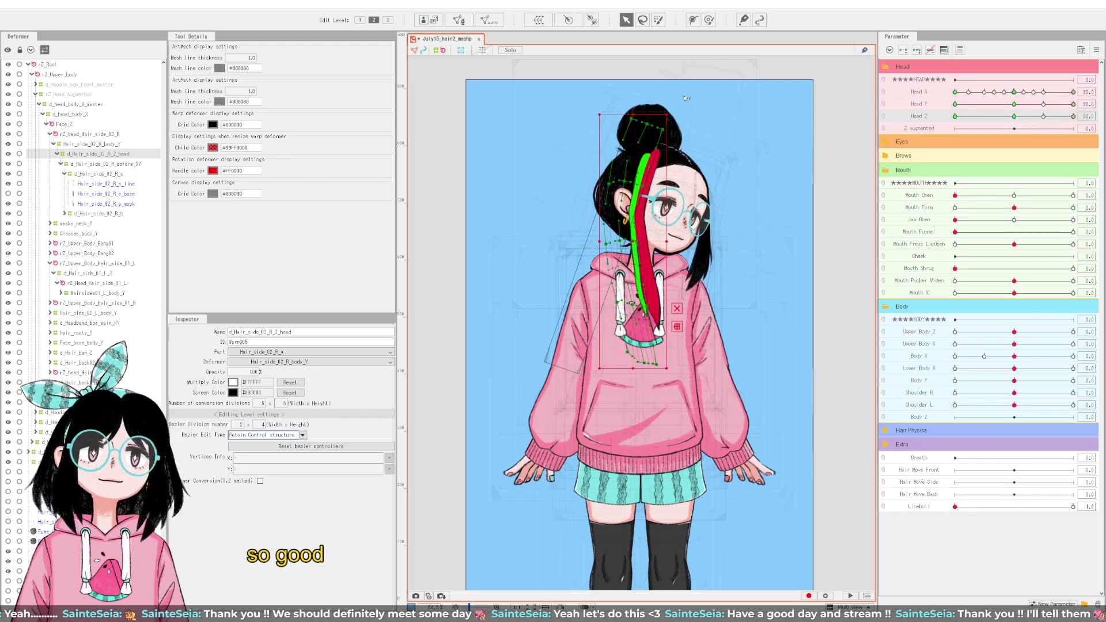
Step: Reshape the lower part of the strand's warp deformer with a large deform brush so the strand hangs straight down over the hoodie
left_click(709, 21)
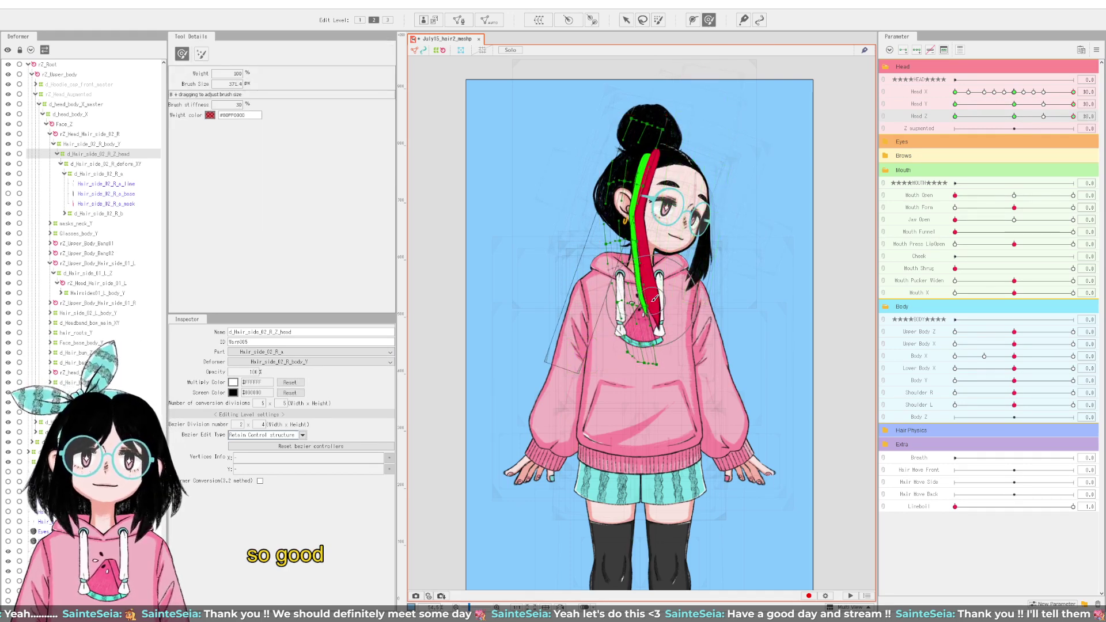
left_click(659, 21)
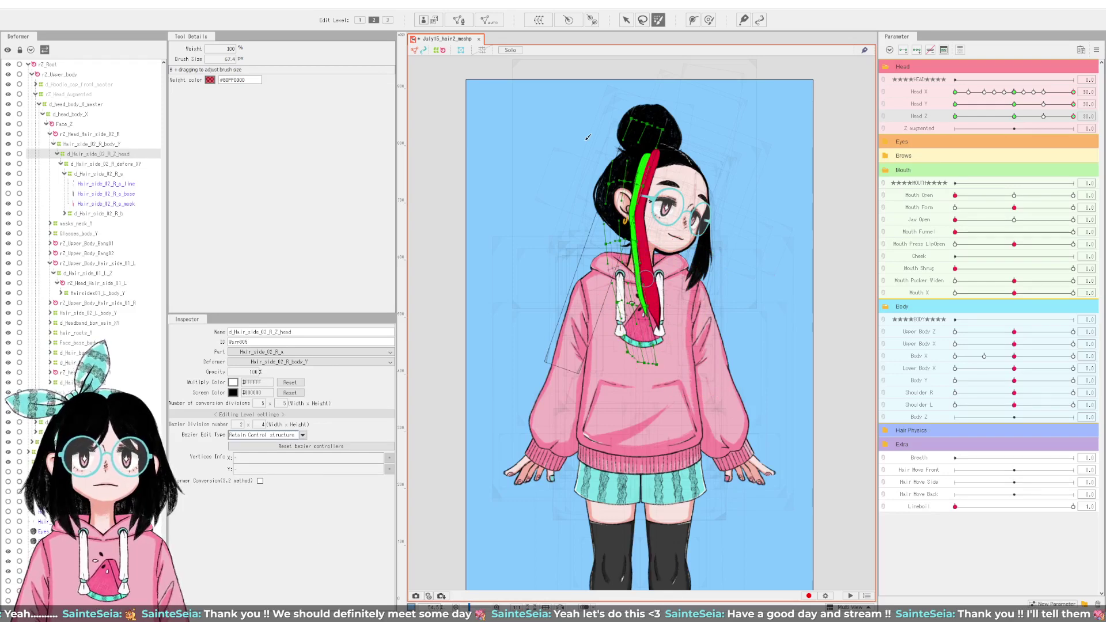
left_click(708, 22)
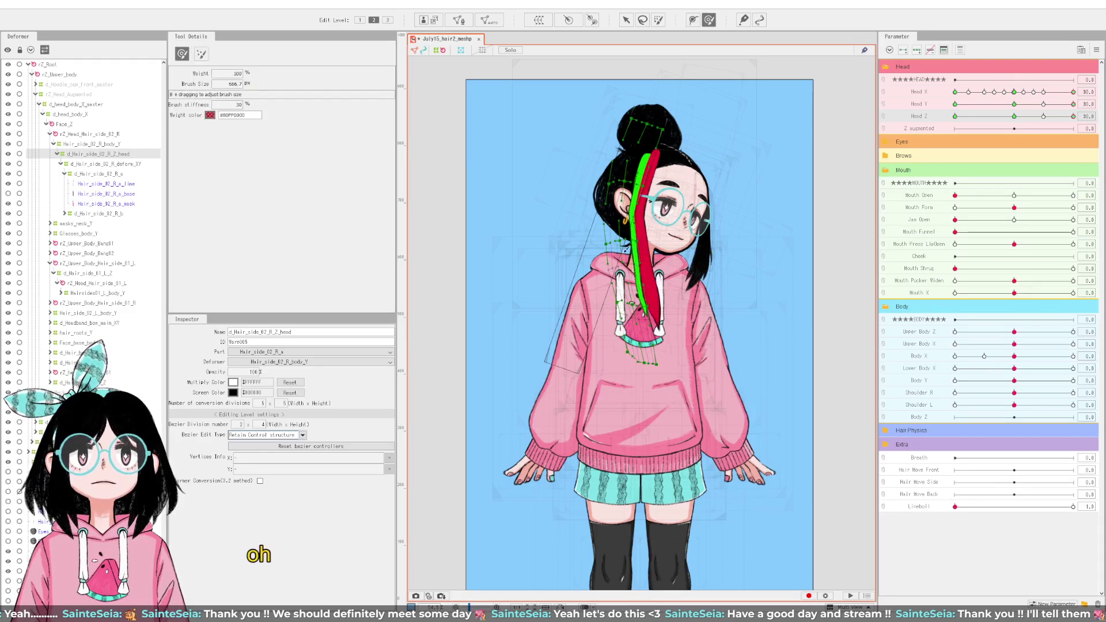
left_click(654, 284)
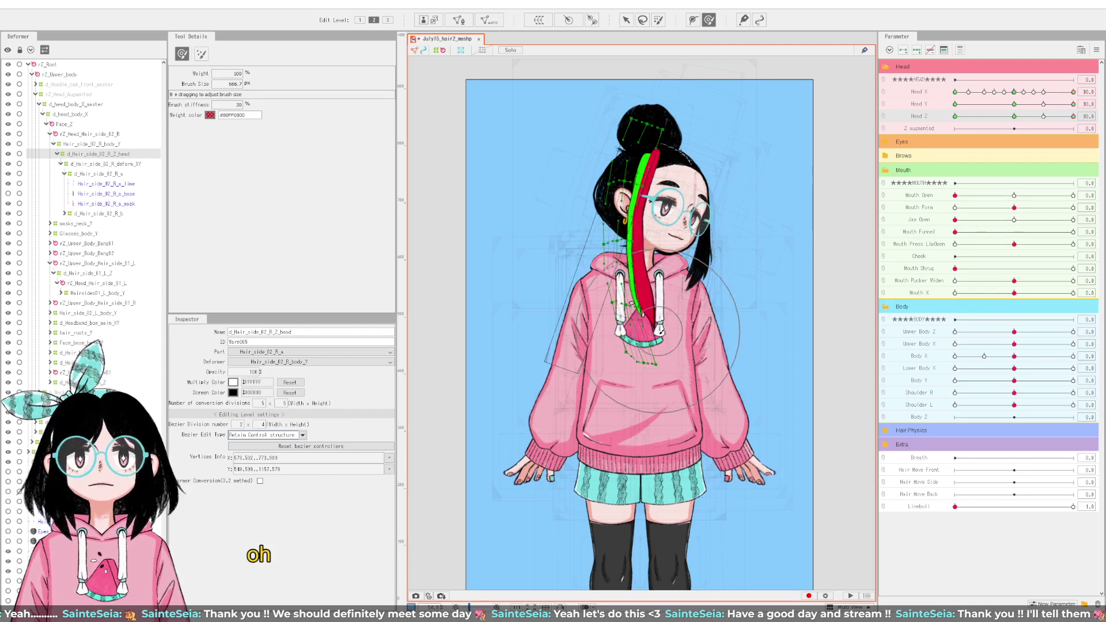
mouse_move(657, 334)
left_mouse_down()
mouse_move(641, 373)
mouse_move(629, 373)
mouse_move(642, 391)
mouse_move(610, 388)
mouse_move(614, 354)
mouse_move(624, 360)
mouse_move(604, 352)
mouse_move(653, 364)
left_mouse_up()
key("ctrl+z")
key("ctrl+z")
scroll(607, 391, "up", 2)
scroll(637, 366, "up", 3)
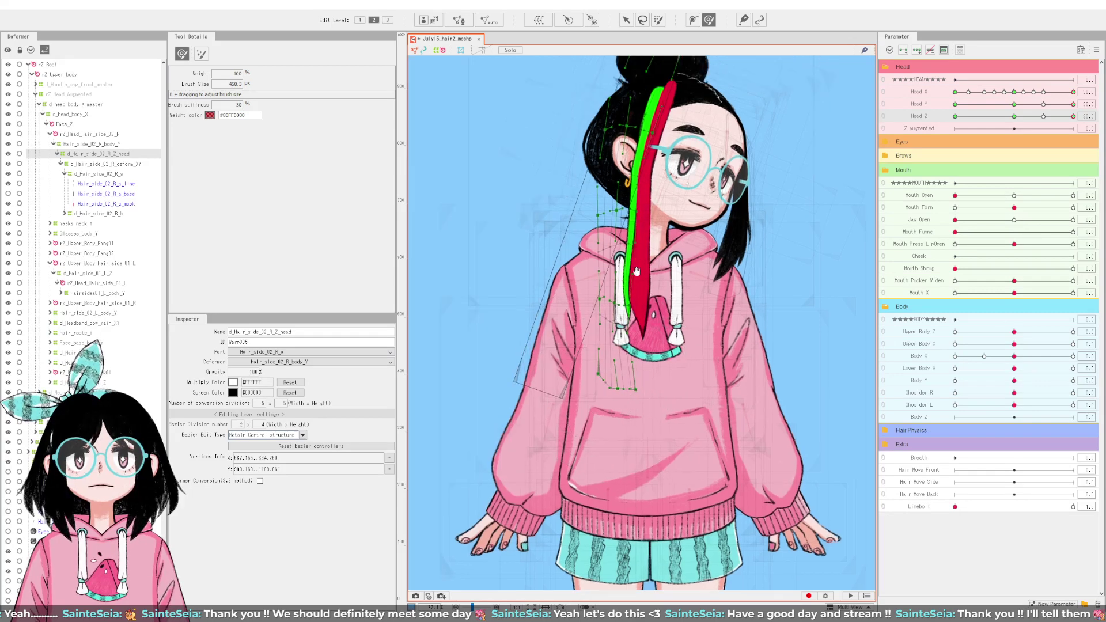
mouse_move(569, 426)
left_mouse_down()
mouse_move(560, 480)
mouse_move(519, 479)
mouse_move(560, 467)
mouse_move(589, 496)
left_mouse_up()
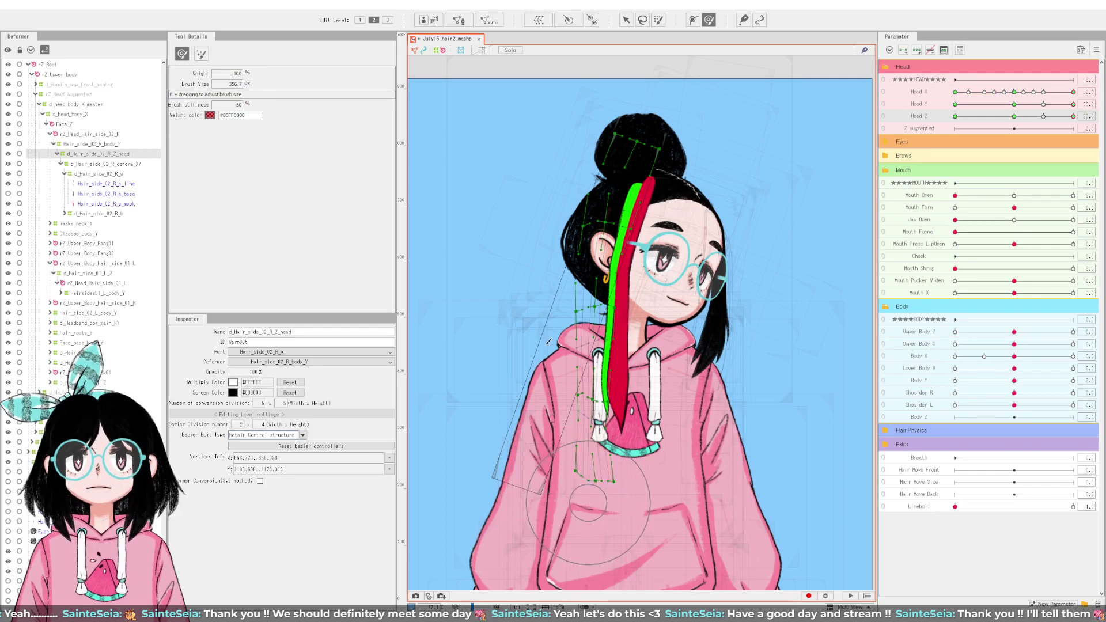
Step: Adjust the warp deformer's points beside the neck and ear with the deform brush to smooth the strand's upper curve
scroll(561, 327, "up", 2)
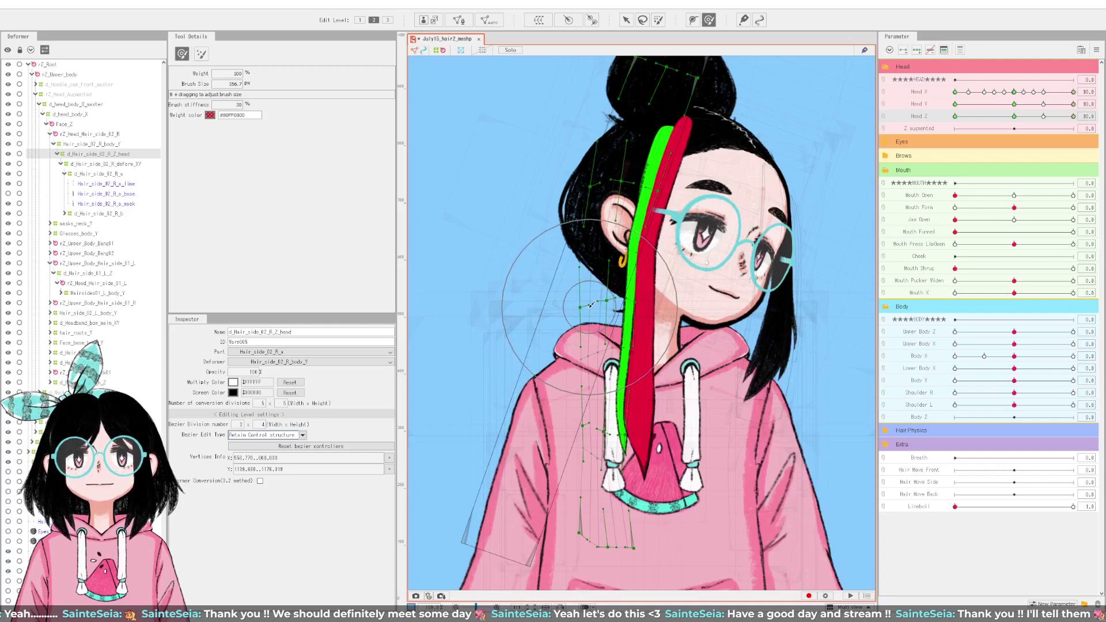
left_click(585, 303)
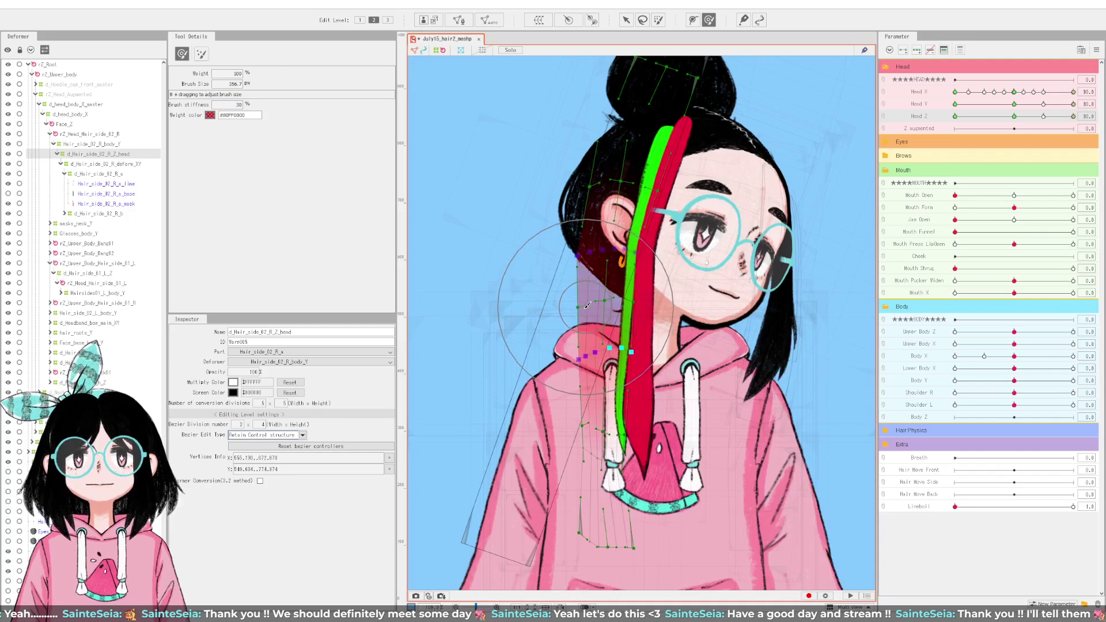
left_click(604, 246)
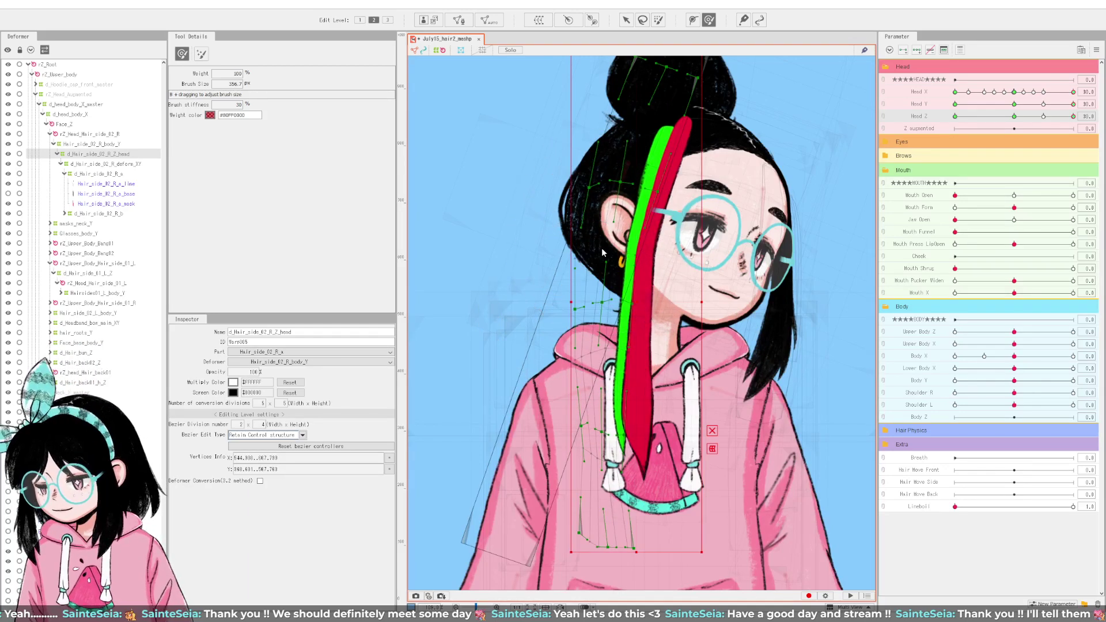
left_click(606, 245)
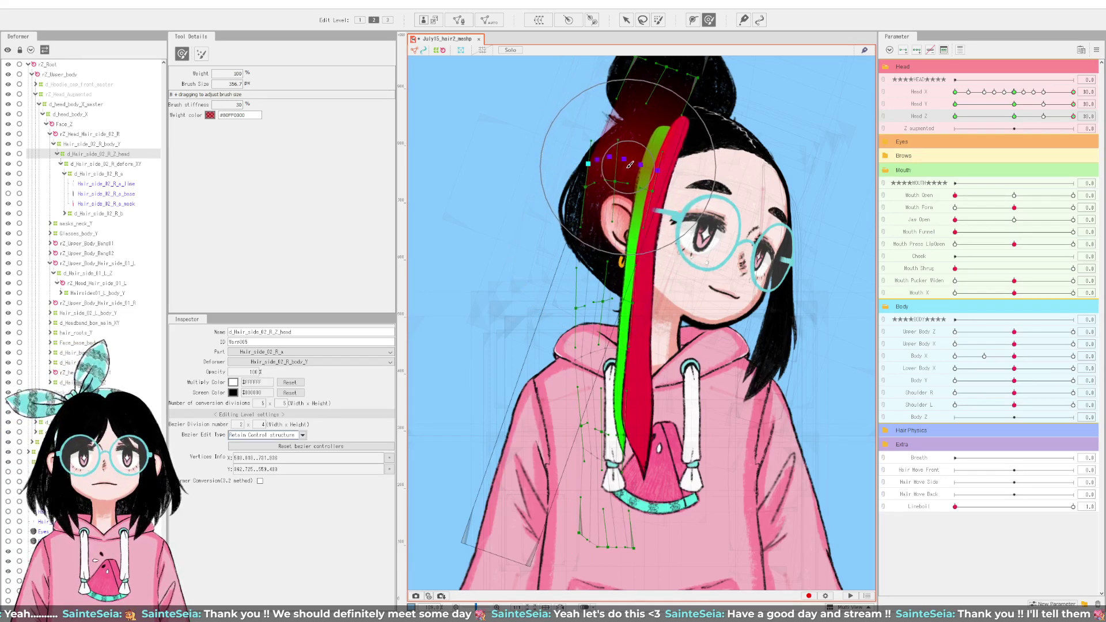
Step: Refine the middle and lower rows of the strand's warp deformer with the deform brush to even out the strand's tip
scroll(611, 368, "down", 3)
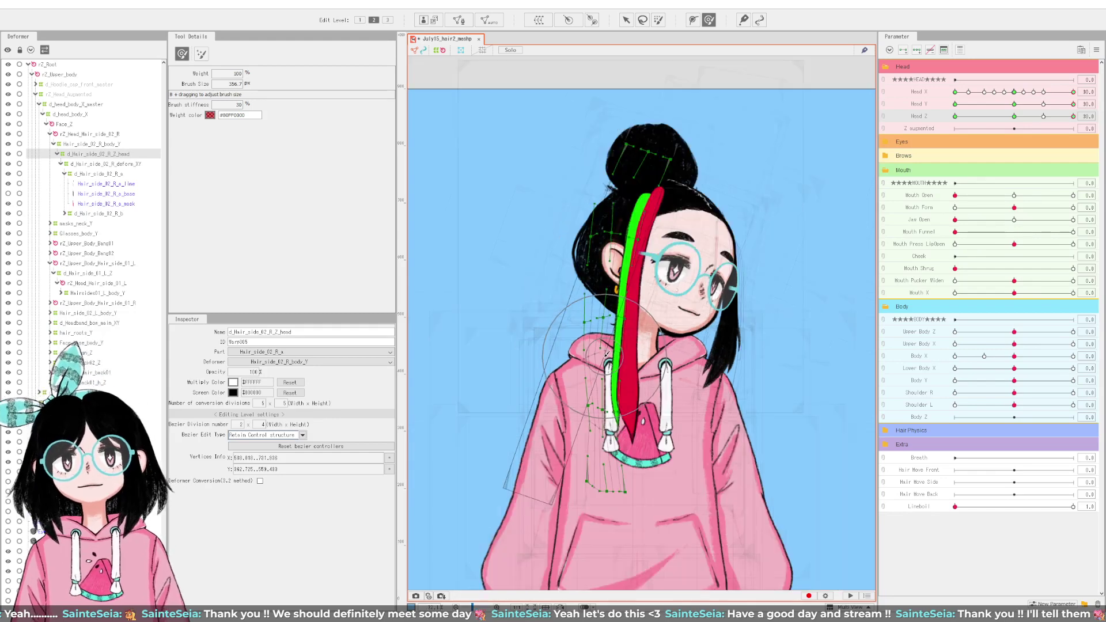
scroll(611, 368, "up", 3)
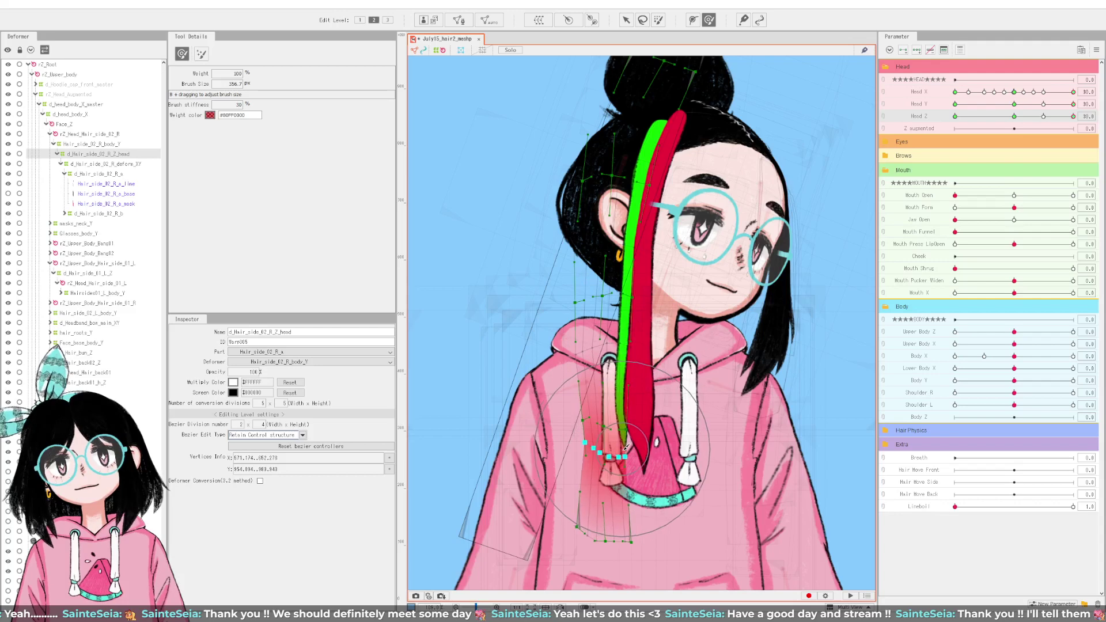
scroll(626, 446, "down", 3)
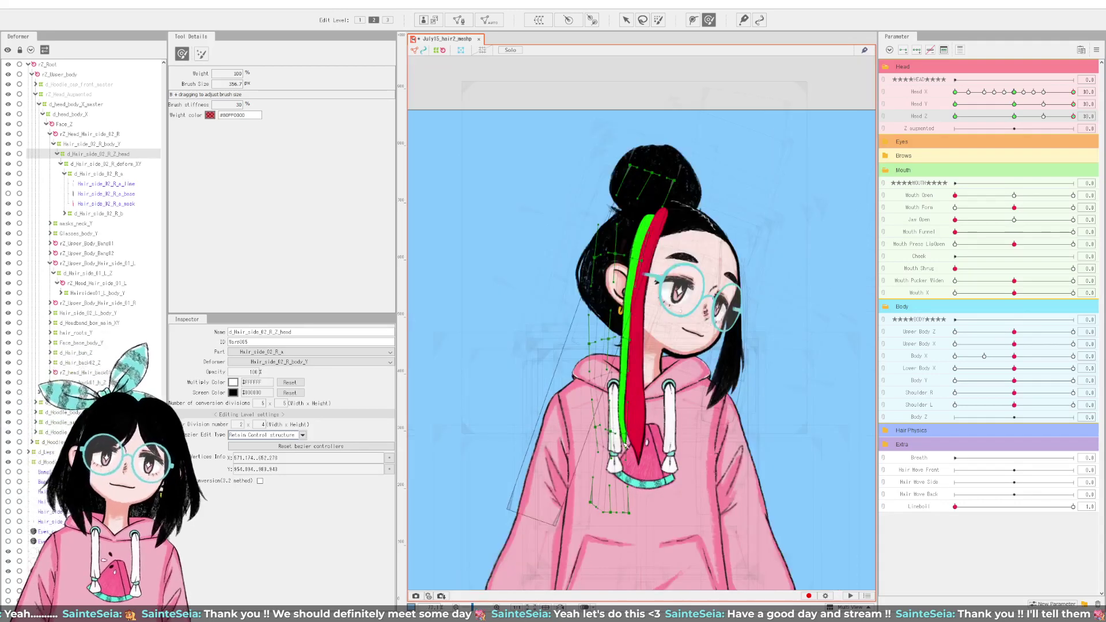
scroll(626, 446, "up", 3)
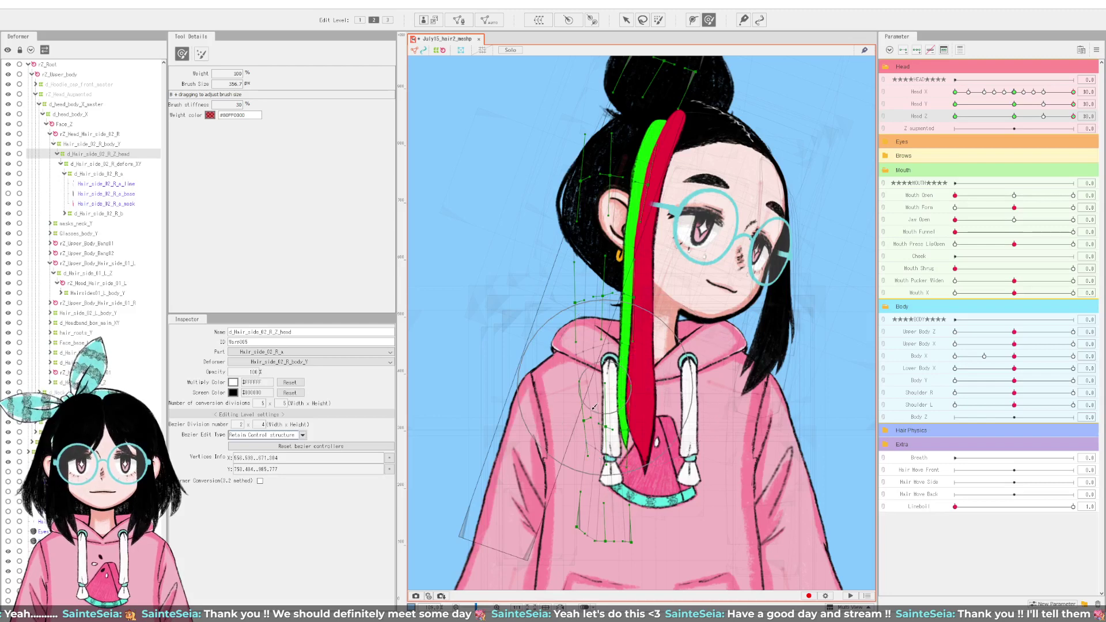
mouse_move(594, 406)
left_mouse_down()
mouse_move(631, 394)
mouse_move(586, 408)
left_mouse_up()
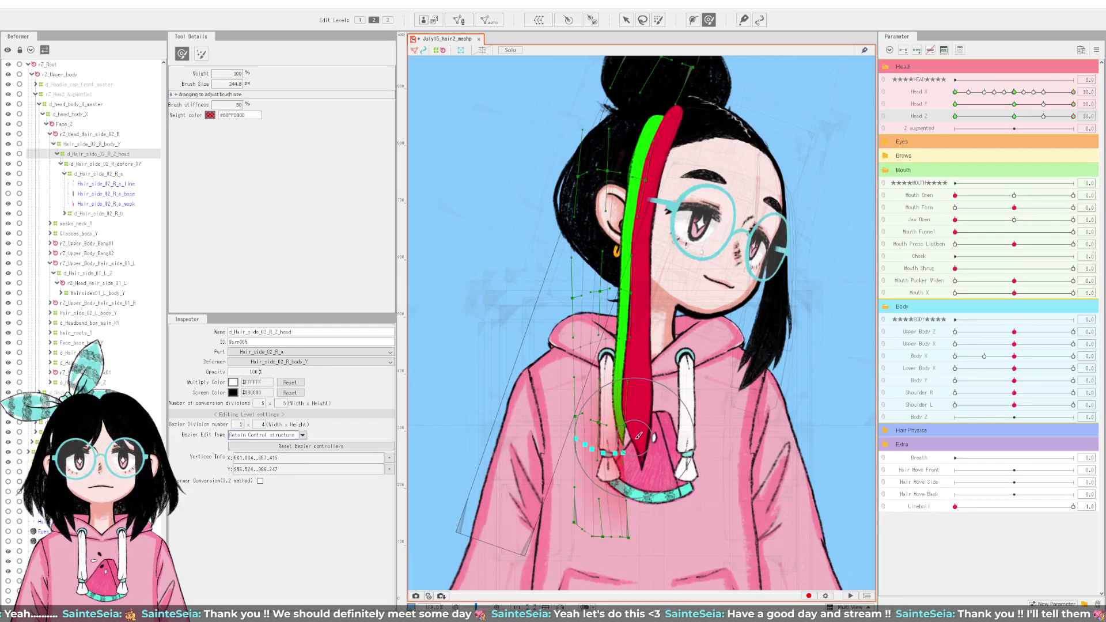
scroll(638, 441, "down", 2)
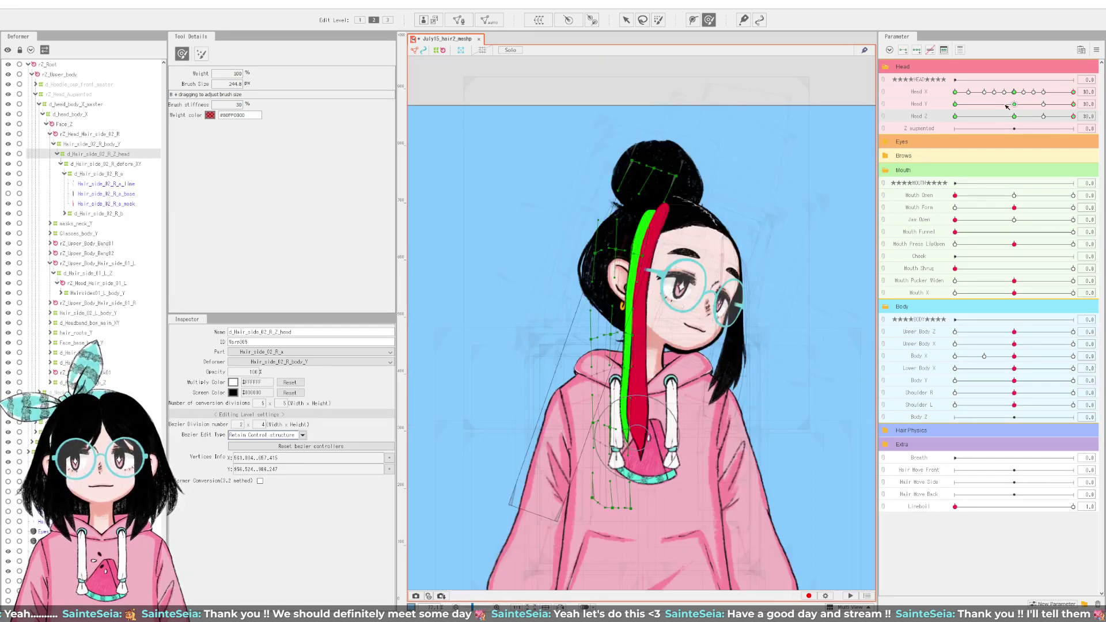
Step: Compare the strand at Head Y 0 and at maximum, leaving Head Y at 0 with Head X and Head Z at maximum
scroll(678, 328, "down", 1)
scroll(678, 328, "up", 2)
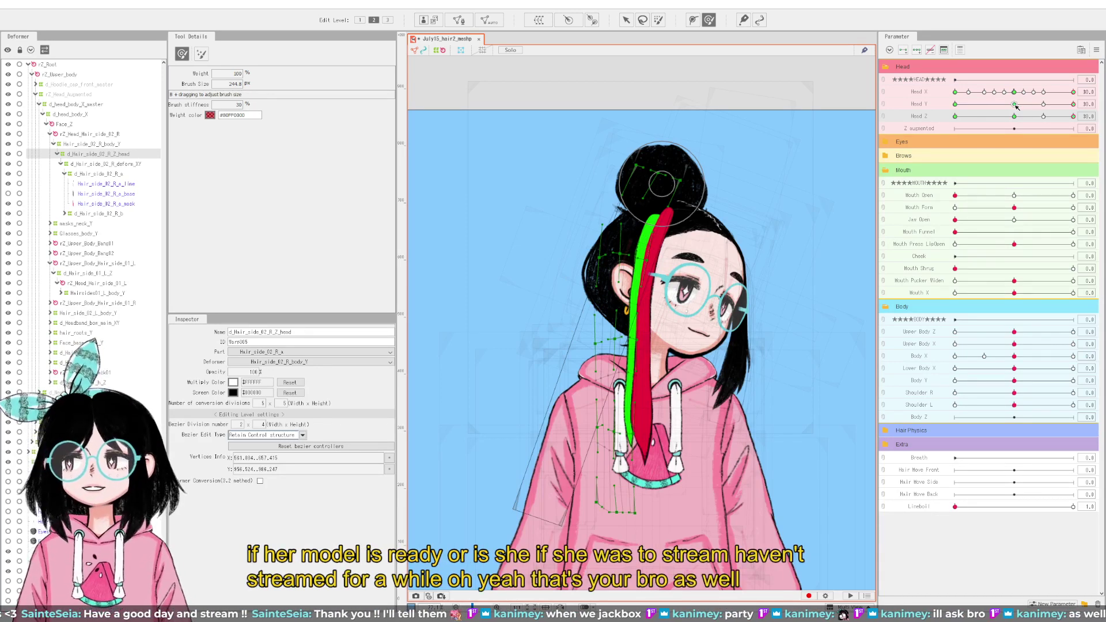
left_click(1015, 104)
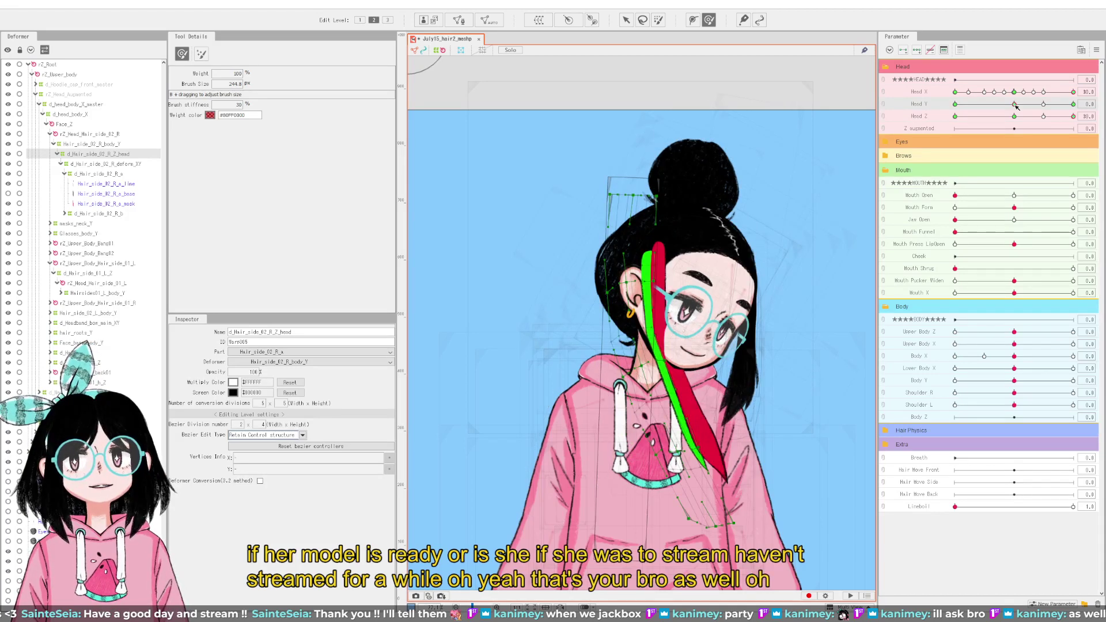
left_click(1071, 105)
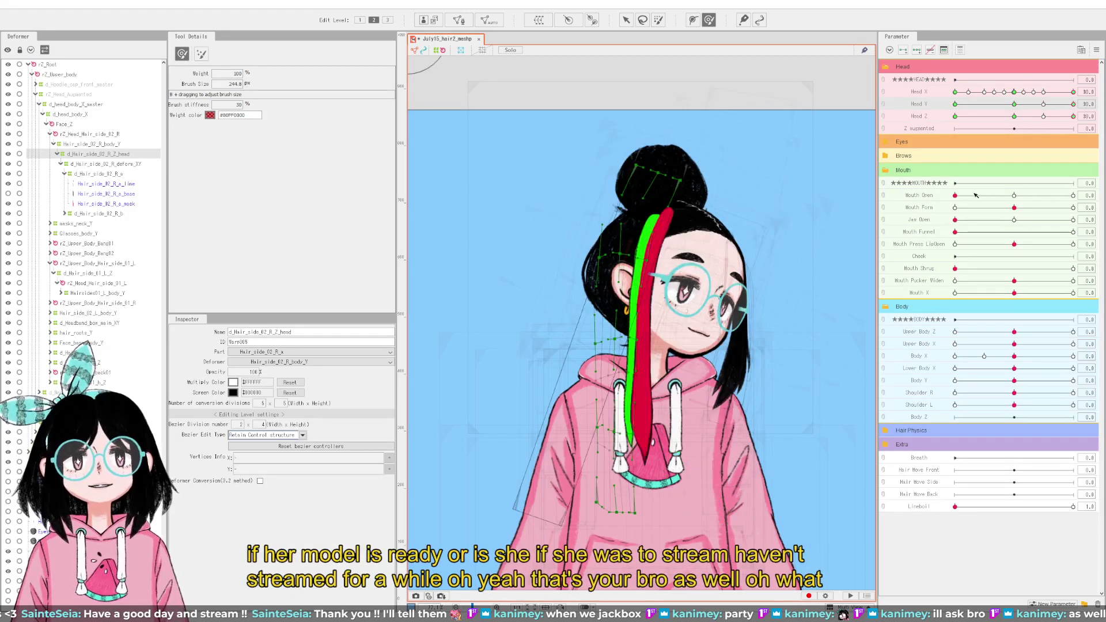
scroll(634, 369, "down", 3)
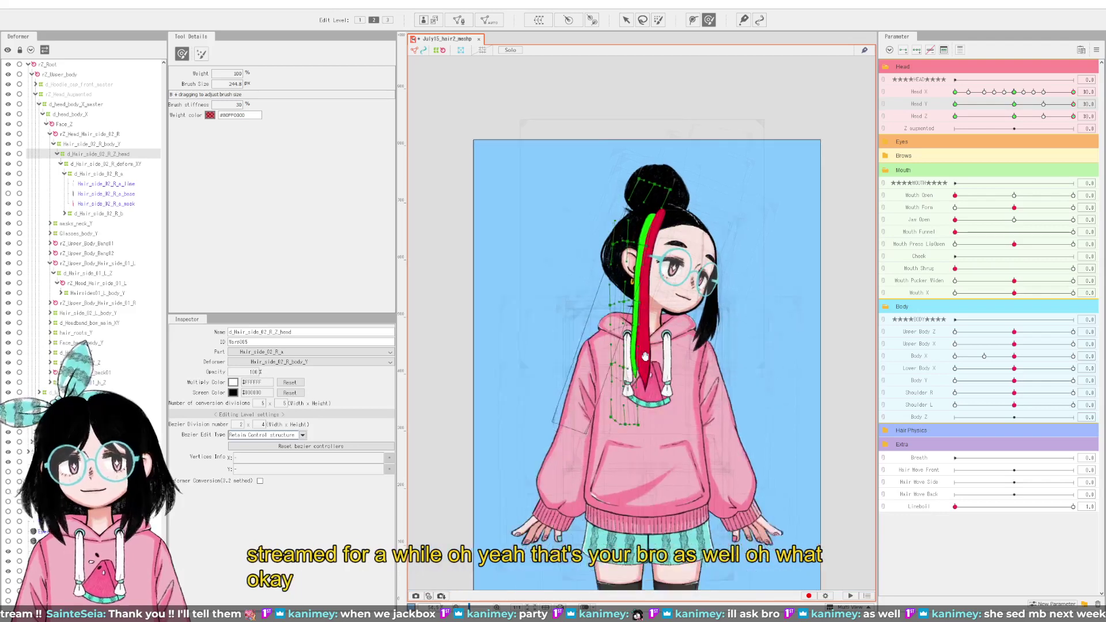
mouse_move(1015, 118)
left_mouse_down()
mouse_move(1074, 118)
mouse_move(1037, 104)
mouse_move(1048, 105)
left_mouse_up()
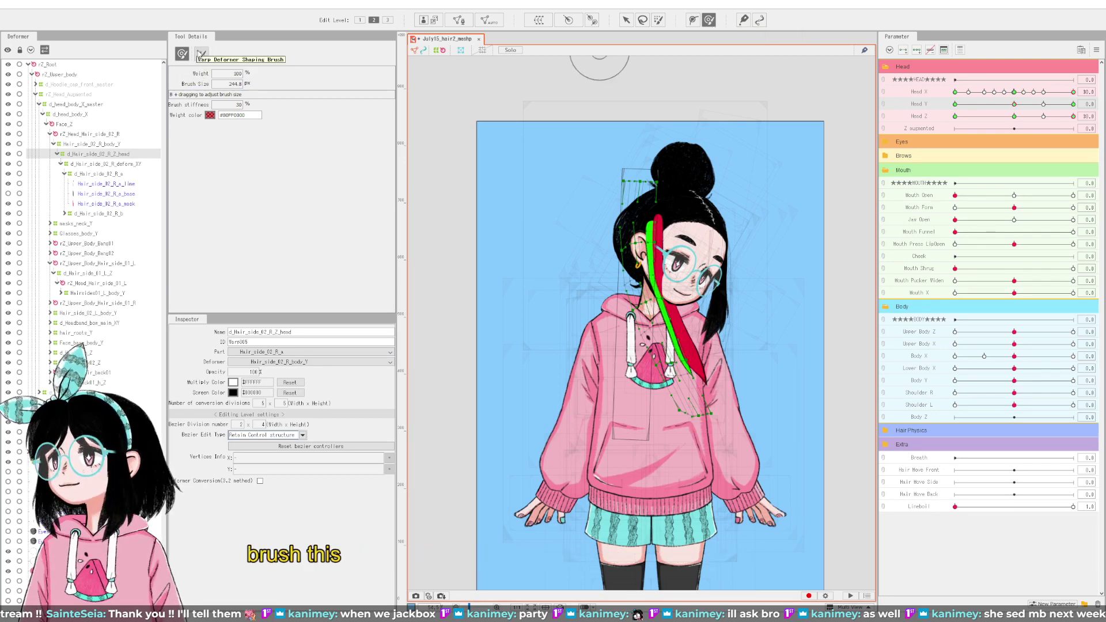
Step: Try to reshape the strand's lower end with the Warp Deformer Shaping Brush, then return to the deform brush
left_click(202, 54)
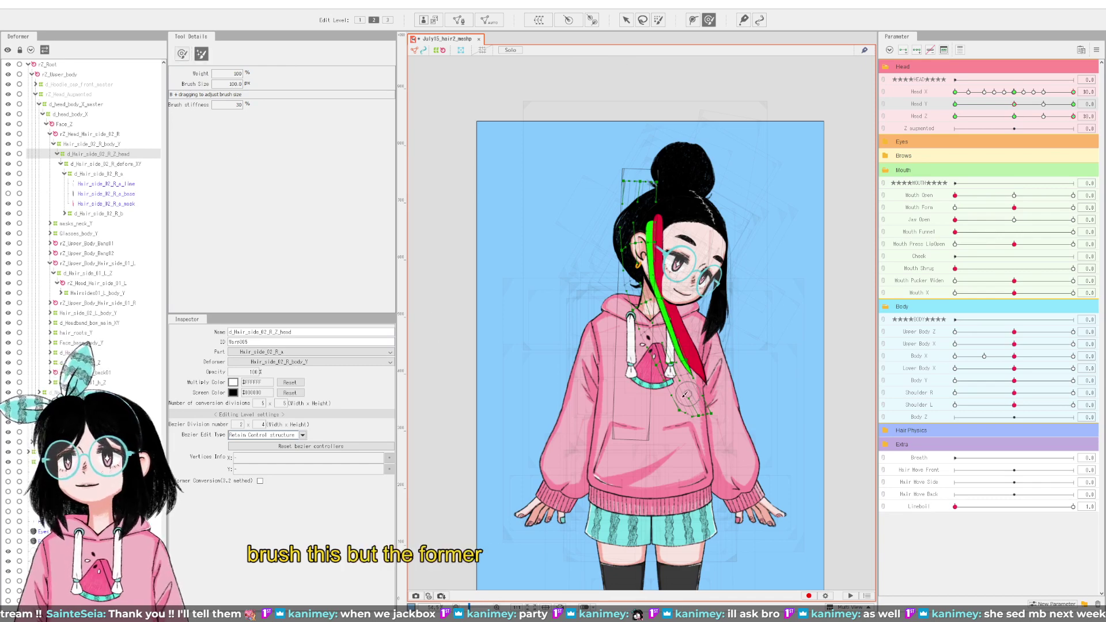
left_click(685, 371)
mouse_move(686, 371)
left_mouse_down()
mouse_move(635, 416)
mouse_move(701, 431)
mouse_move(671, 383)
mouse_move(665, 339)
mouse_move(663, 380)
left_mouse_up()
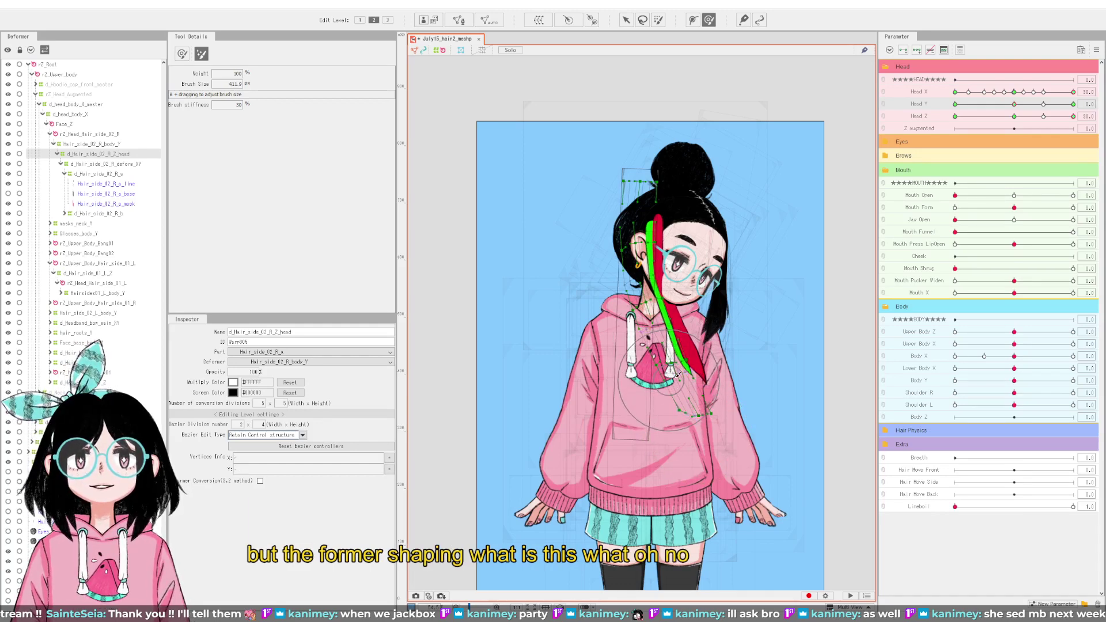
left_click(182, 54)
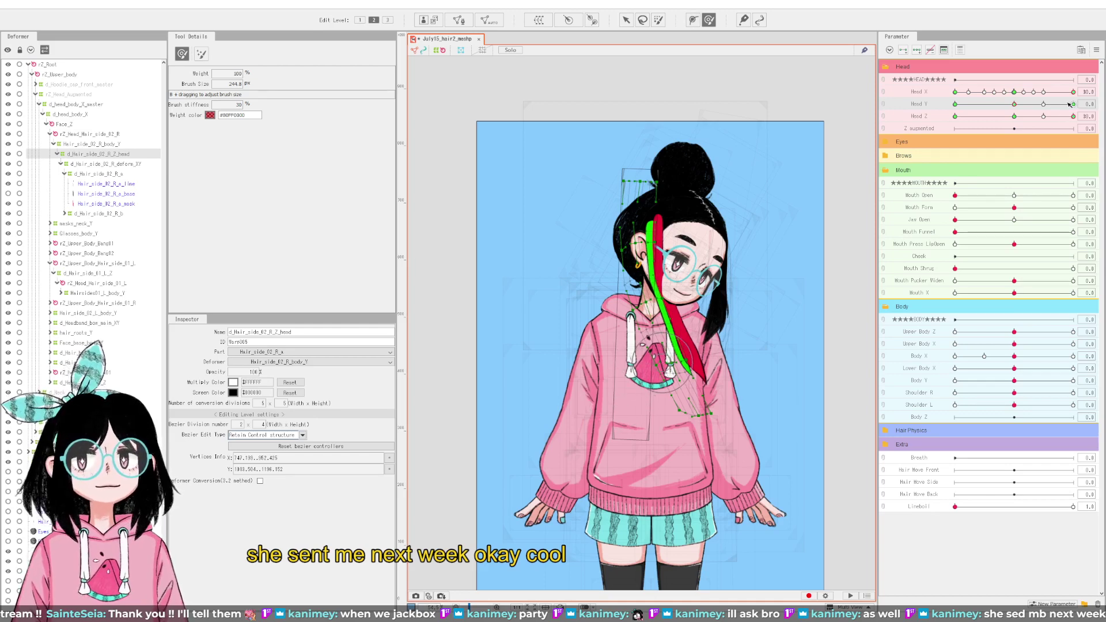
Step: At Head Y 0, pull the strand's lower half inward with the deform brush so it hangs straight down over the hoodie's chest
left_click_drag(1070, 104, 1030, 110)
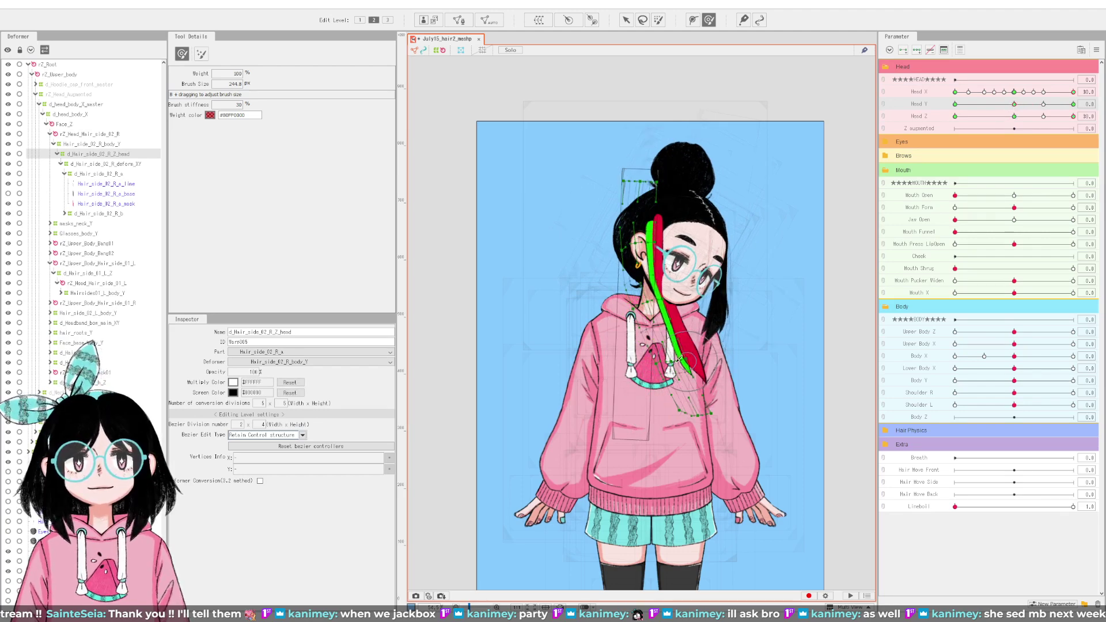
mouse_move(671, 361)
left_mouse_down()
mouse_move(668, 373)
mouse_move(688, 358)
mouse_move(672, 360)
left_mouse_up()
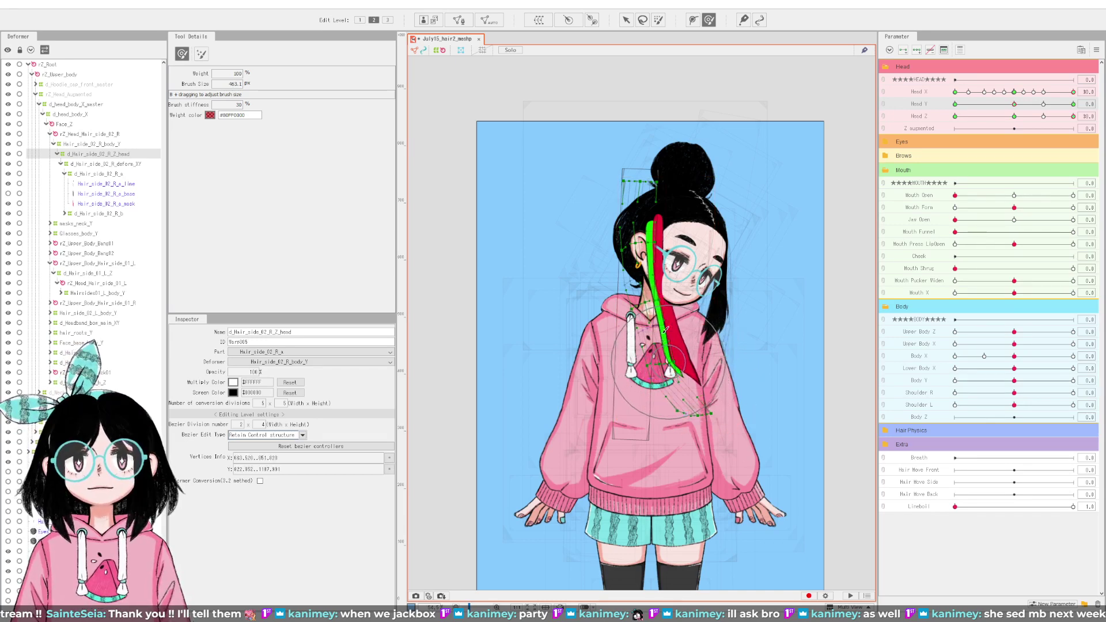
left_click_drag(667, 311, 668, 311)
key("ctrl+z")
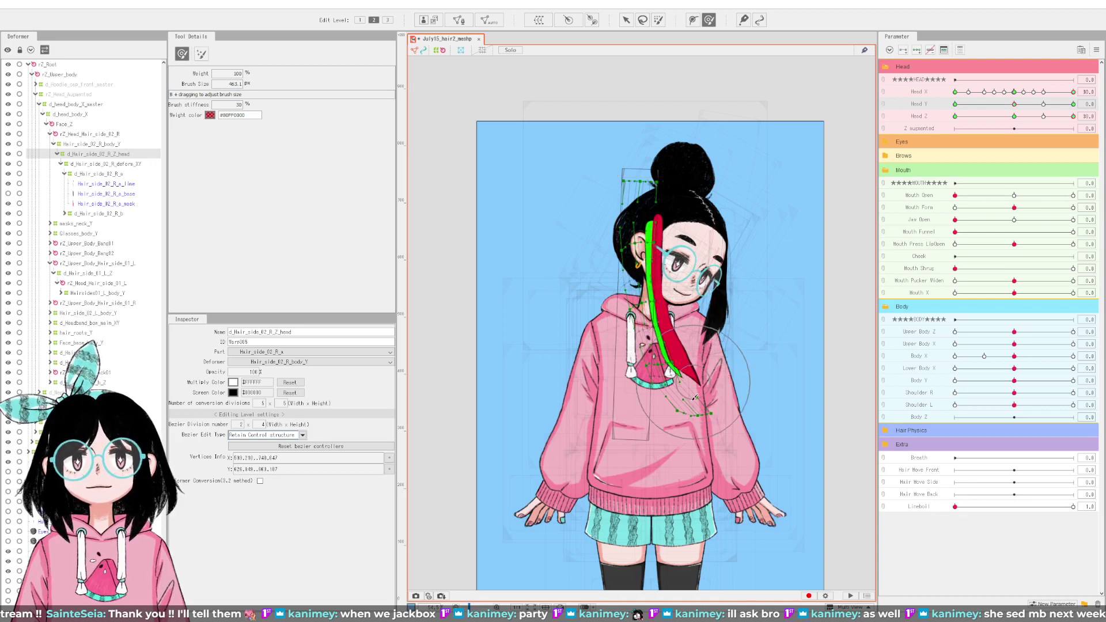
left_click_drag(664, 418, 654, 419)
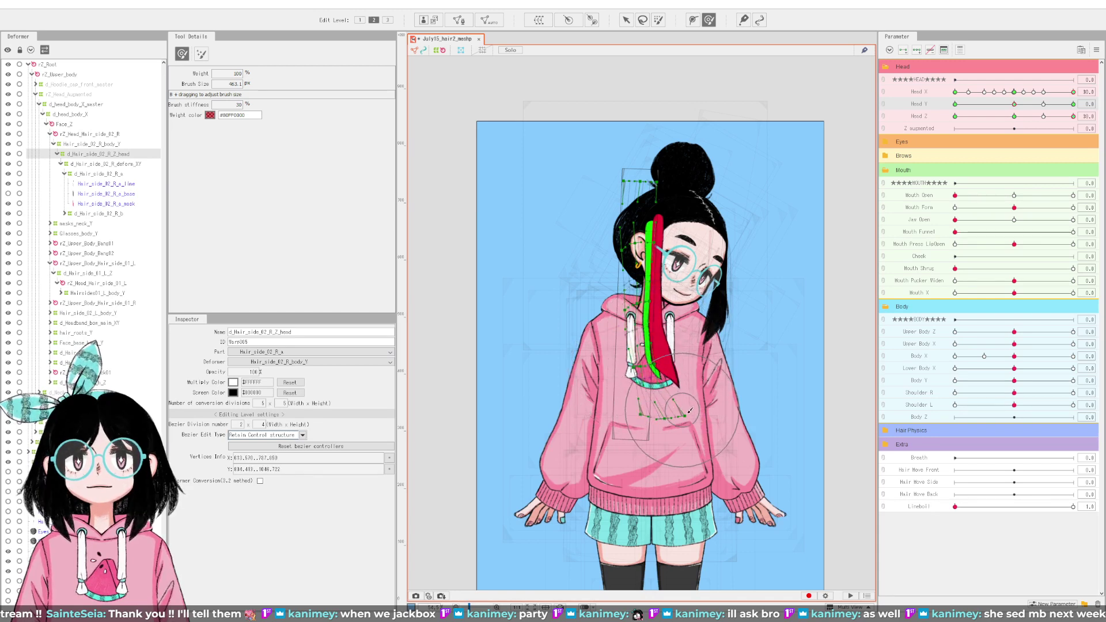
left_click_drag(685, 412, 676, 412)
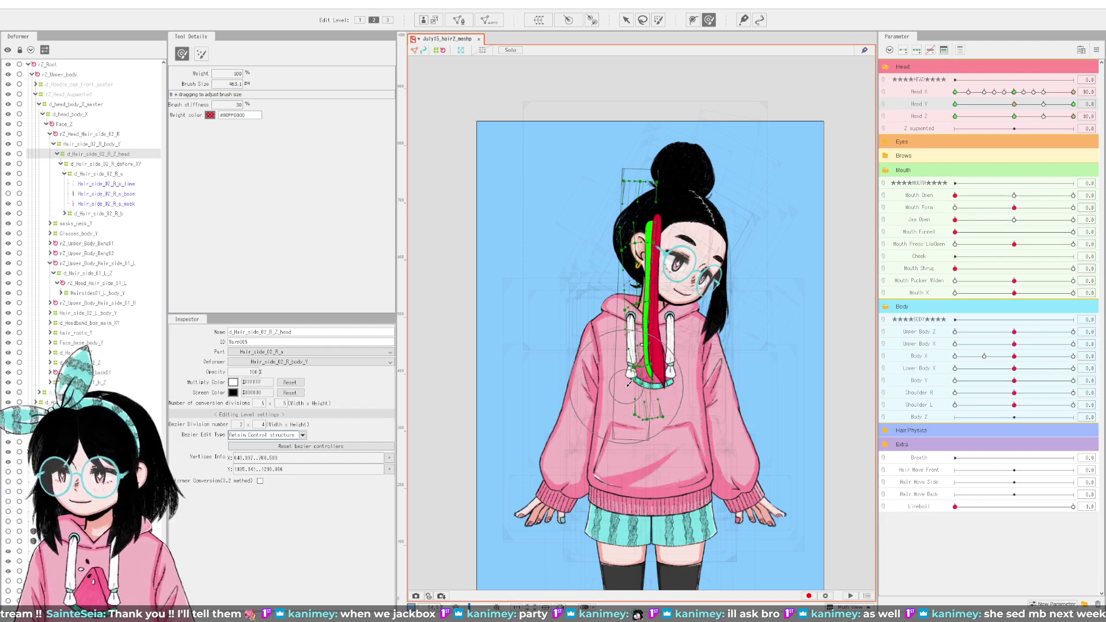
scroll(629, 385, "up", 4)
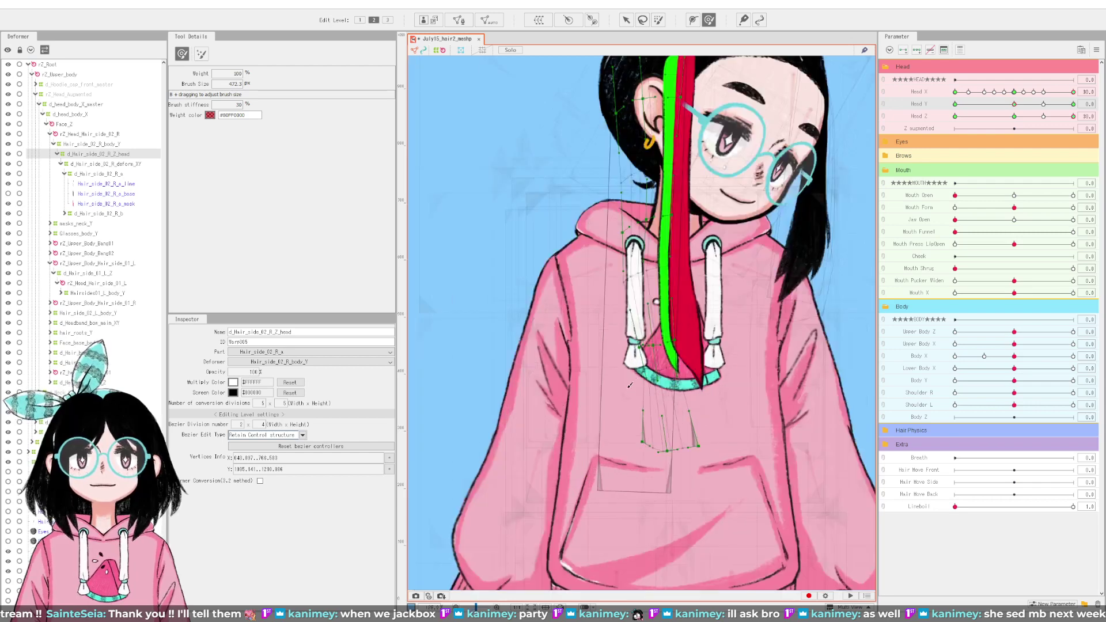
mouse_move(607, 375)
left_mouse_down()
mouse_move(631, 370)
mouse_move(620, 370)
left_mouse_up()
scroll(620, 371, "down", 3)
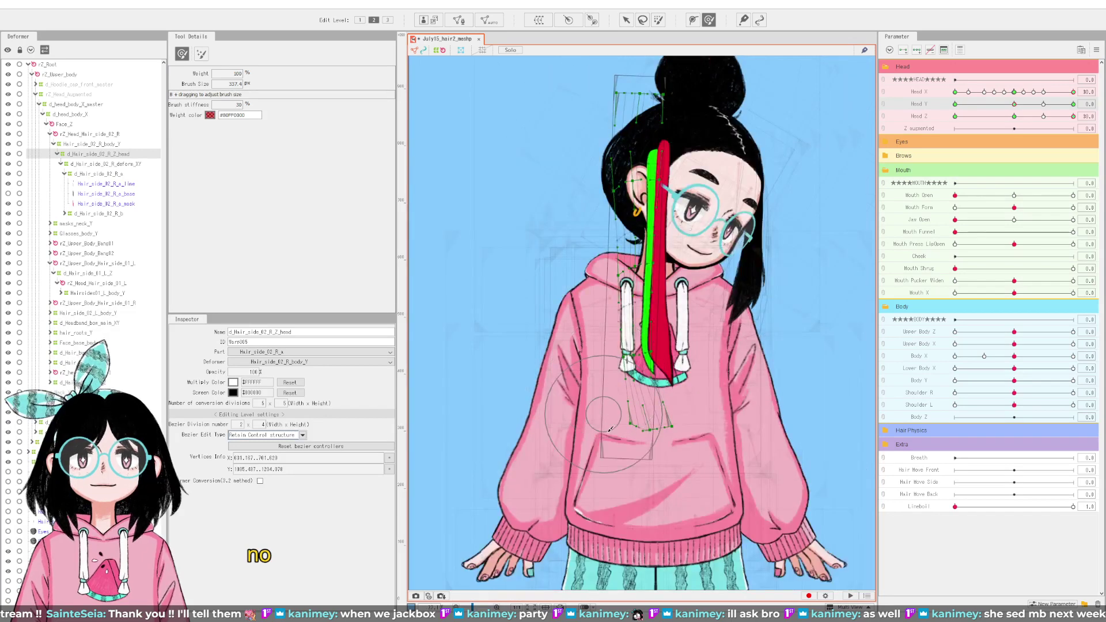
mouse_move(613, 428)
left_mouse_down()
mouse_move(603, 433)
mouse_move(679, 428)
left_mouse_up()
key("ctrl+z")
key("ctrl+z")
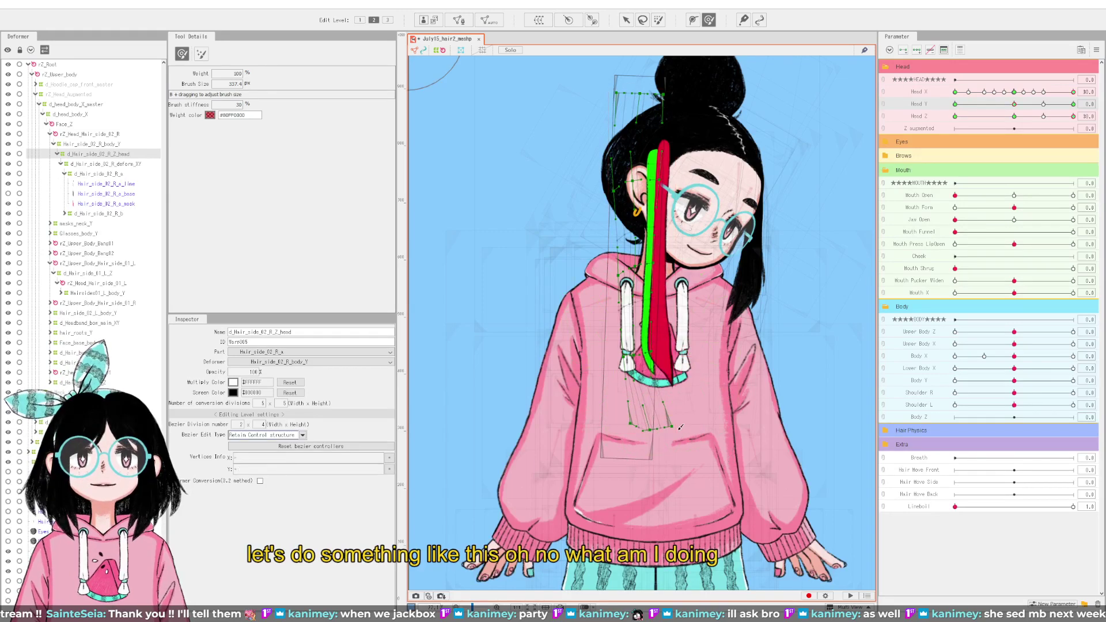
Step: Smooth the warp deformer beside the neck at Head Y 0, and shift the strand's lower half outward at minimum Head Y with the deform brush
scroll(590, 352, "up", 3)
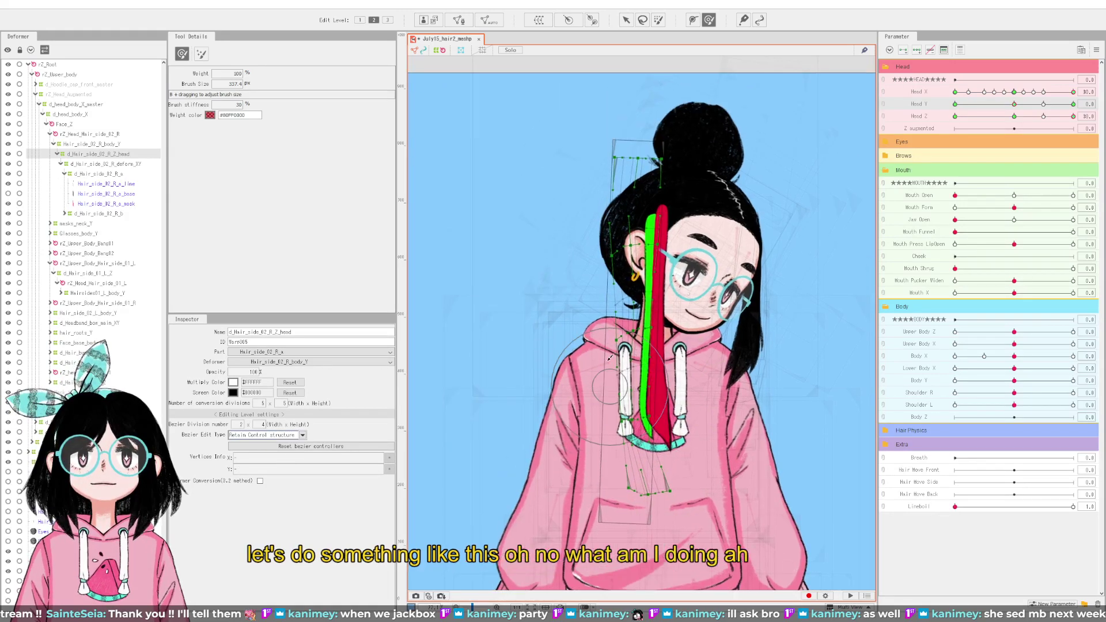
left_click_drag(594, 343, 599, 332)
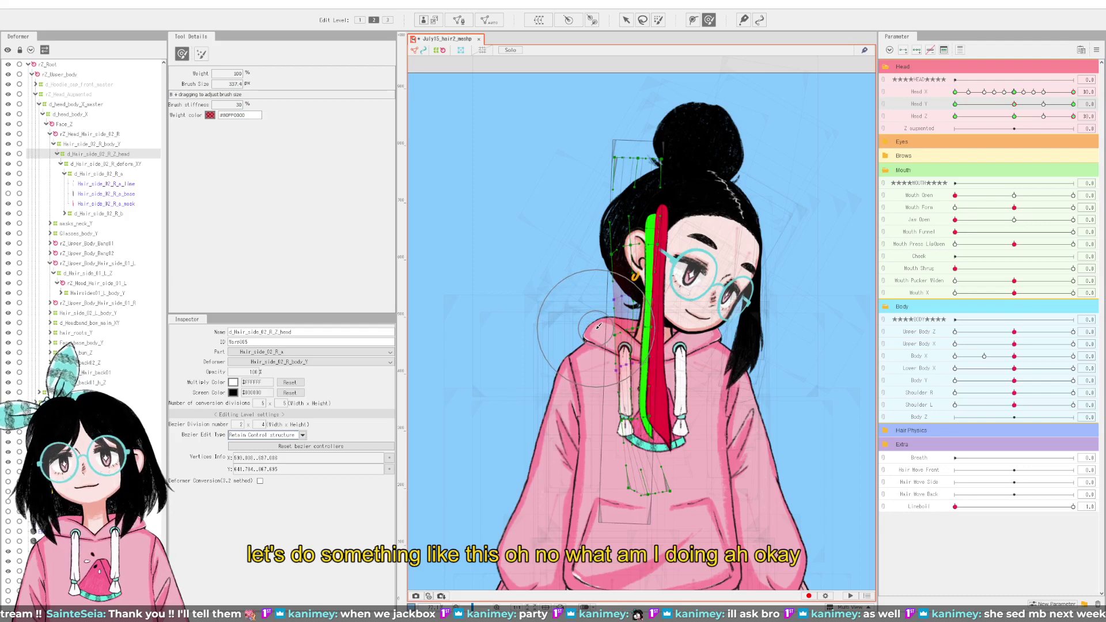
left_click_drag(1021, 107, 896, 126)
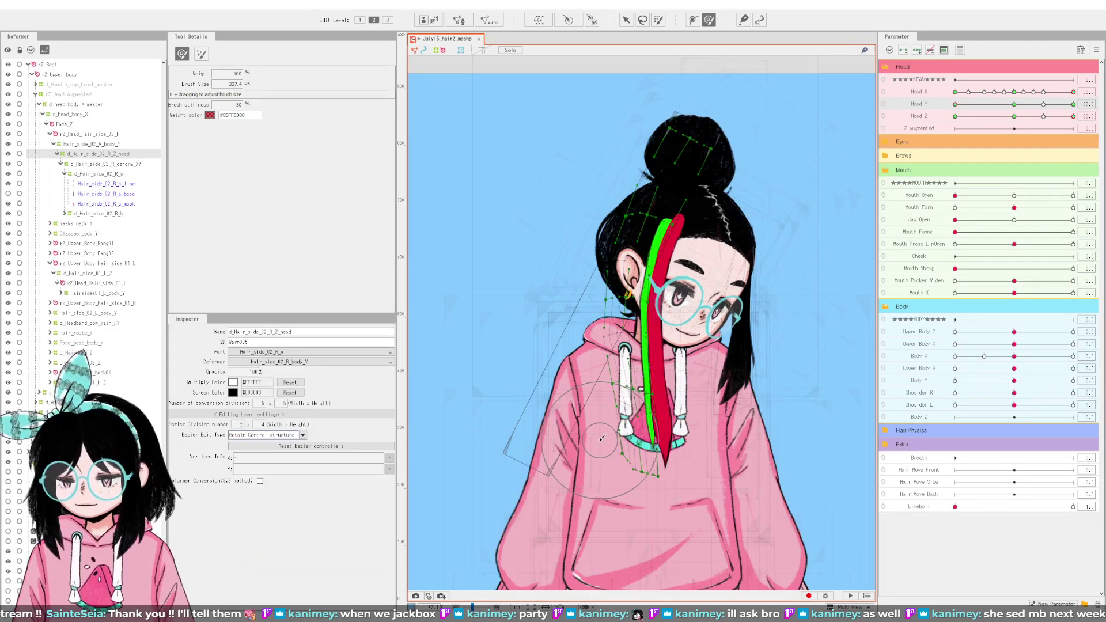
mouse_move(620, 425)
left_mouse_down()
mouse_move(643, 403)
mouse_move(662, 432)
mouse_move(652, 452)
mouse_move(680, 461)
left_mouse_up()
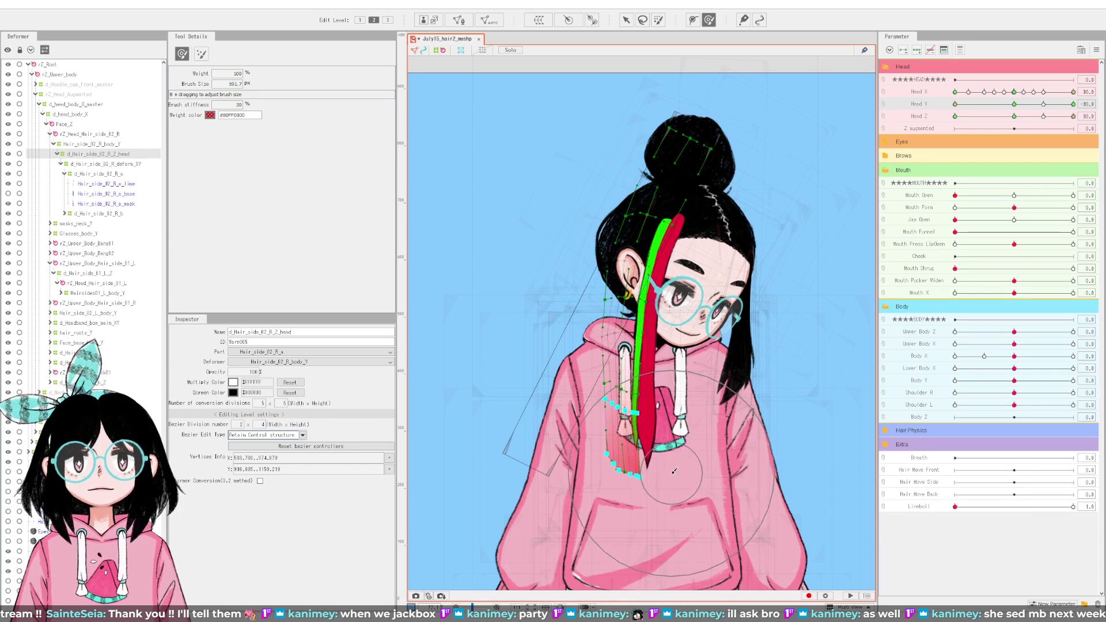
left_click(638, 262)
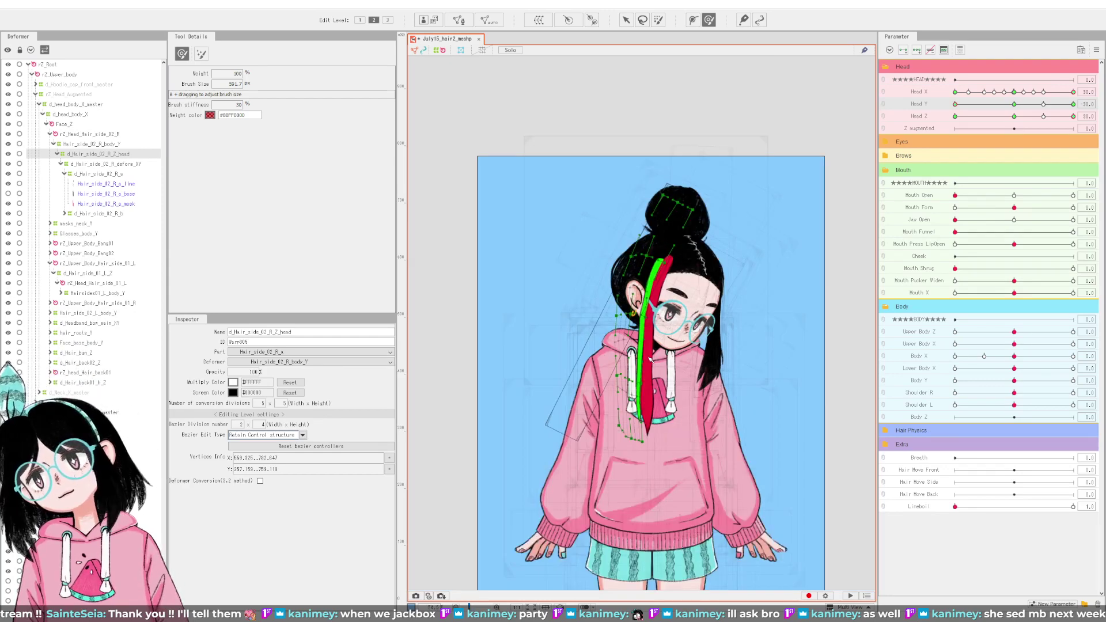
Step: At Head Y 0, use the arrow tool to move the bottom row's control points and handles outward so the strand's end is narrower and level
left_click_drag(1019, 109, 997, 122)
left_click(1015, 104)
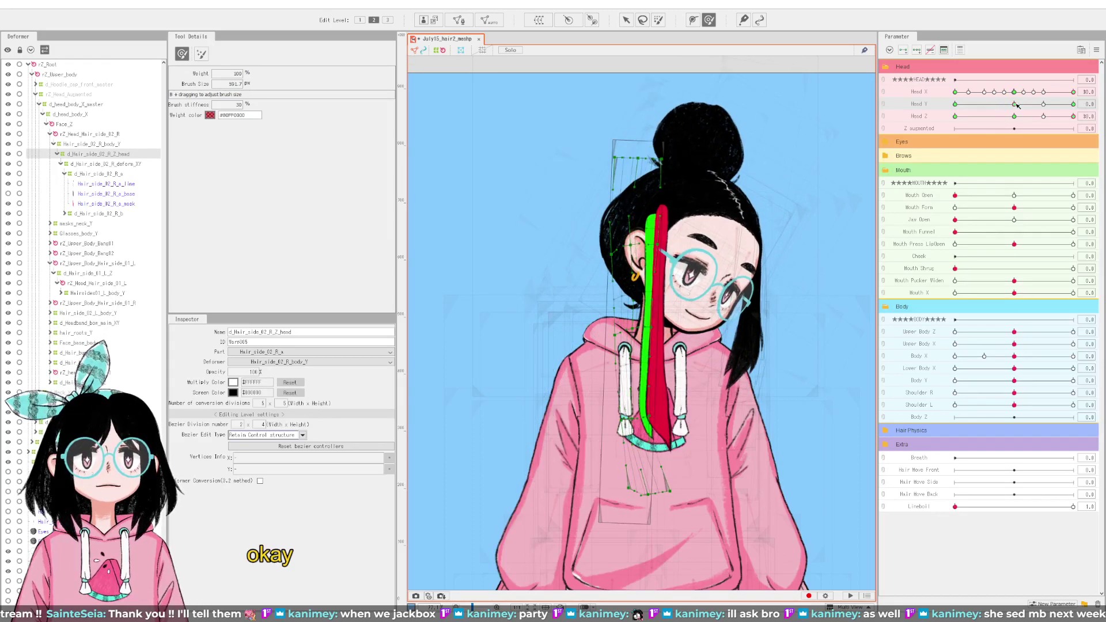
left_click_drag(687, 489, 691, 487)
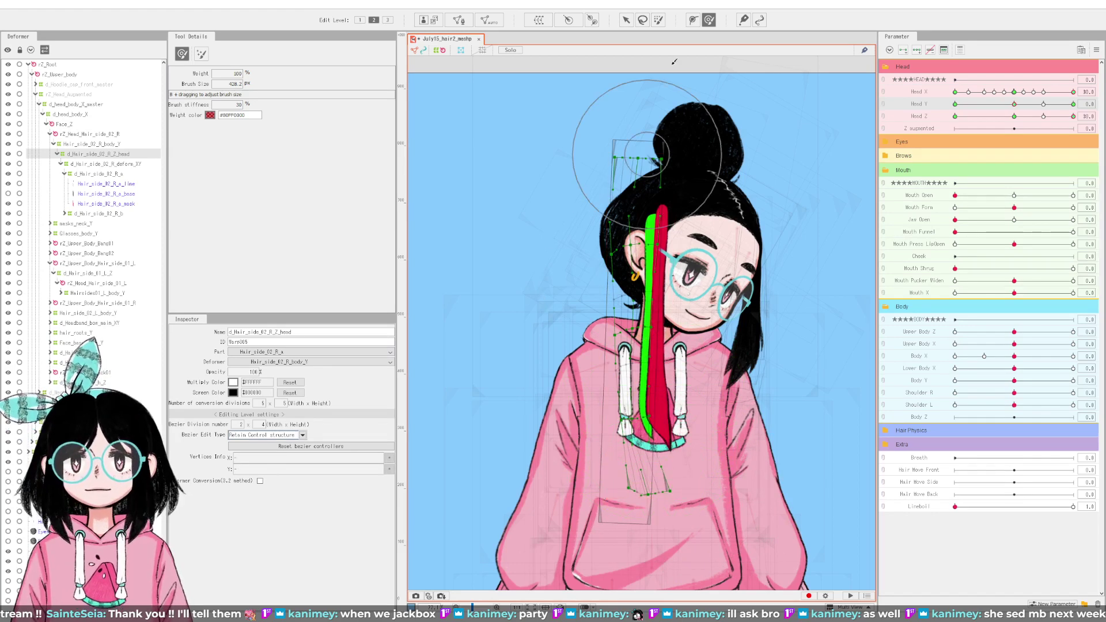
left_click(625, 20)
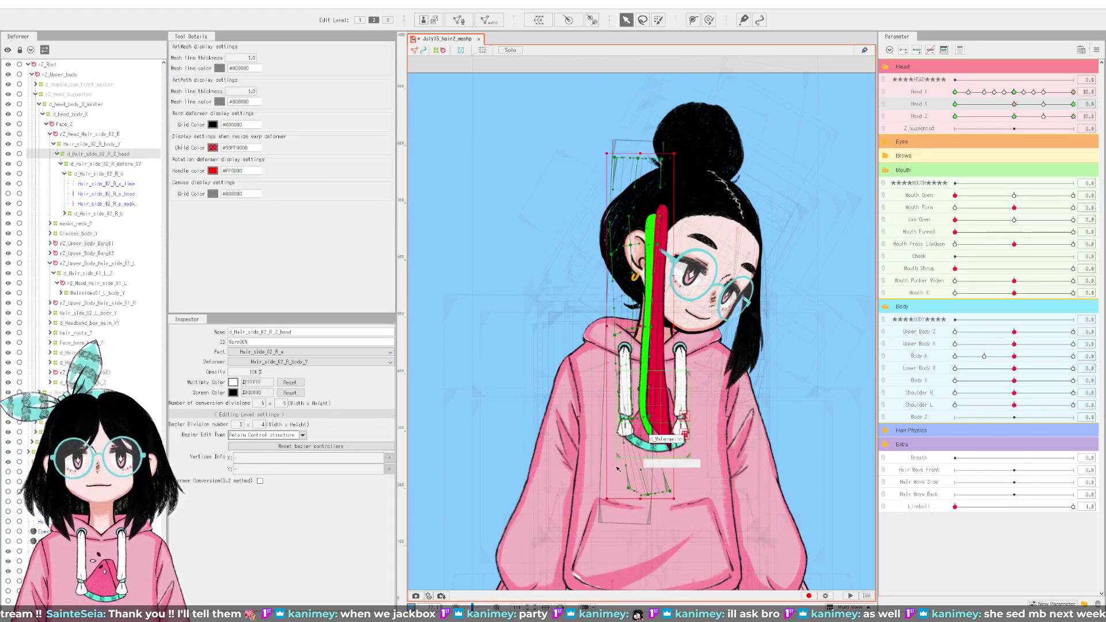
scroll(625, 487, "up", 2)
scroll(624, 487, "up", 2)
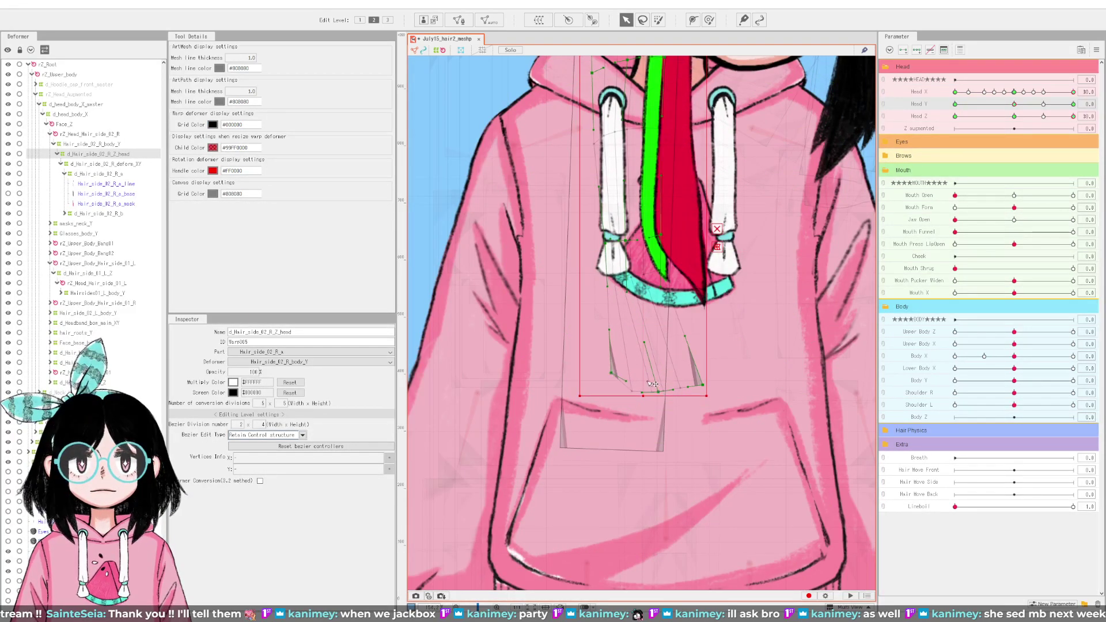
left_click_drag(652, 384, 638, 390)
left_click(626, 378)
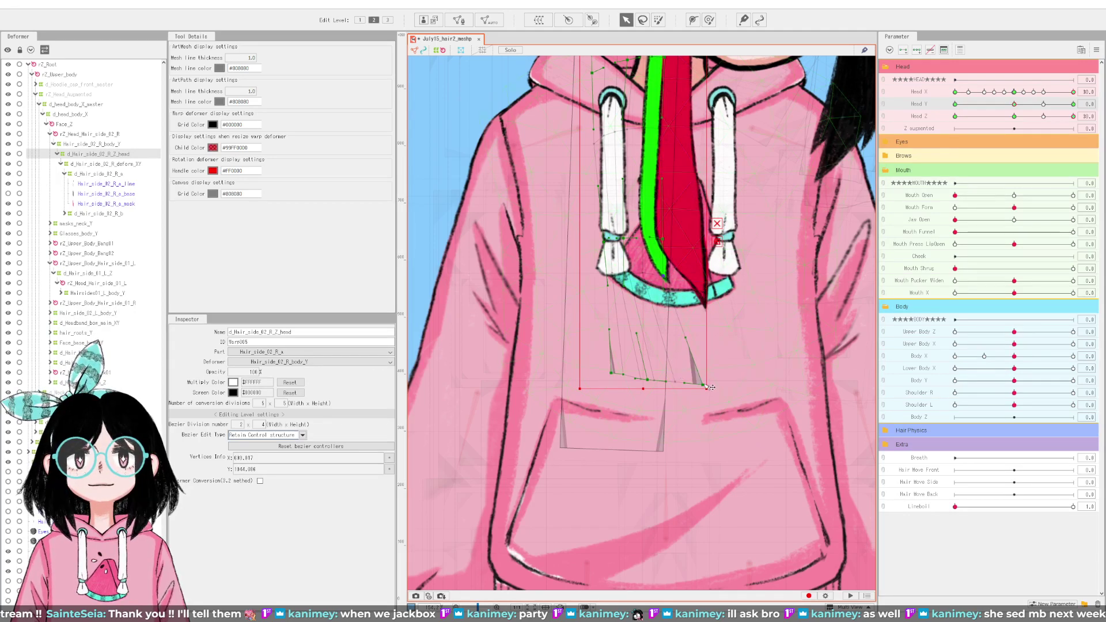
left_click_drag(712, 387, 671, 380)
left_click_drag(686, 337, 657, 336)
left_click_drag(656, 276, 665, 274)
left_click_drag(639, 378, 608, 377)
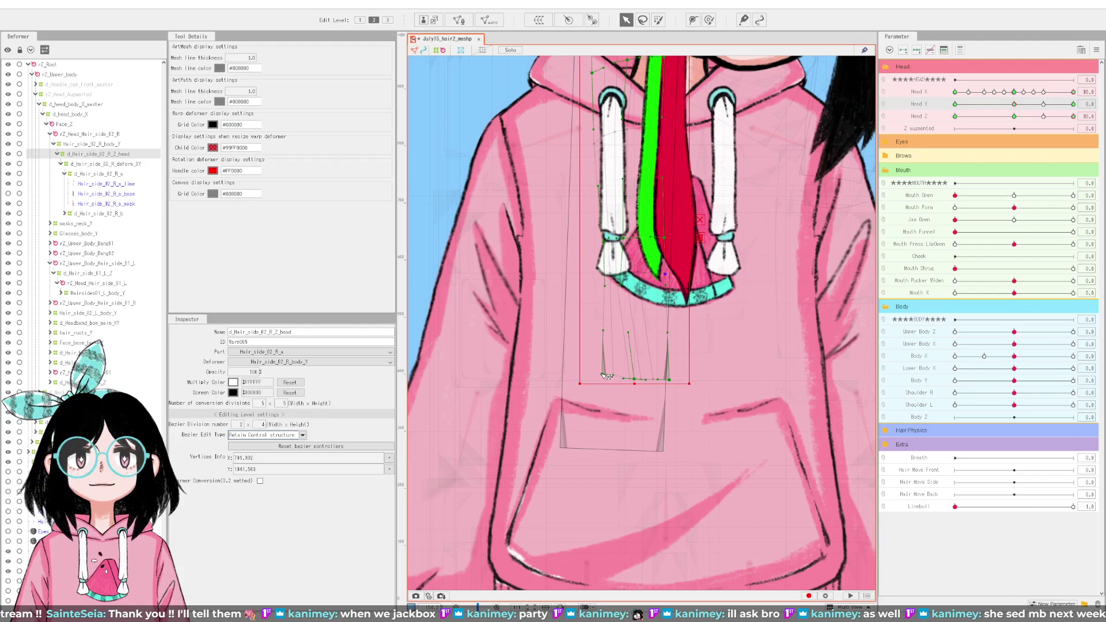
Step: Isolate the strand's warp deformer with Solo, reposition the control points near the drawstring's end, and turn Solo off
scroll(638, 348, "up", 3)
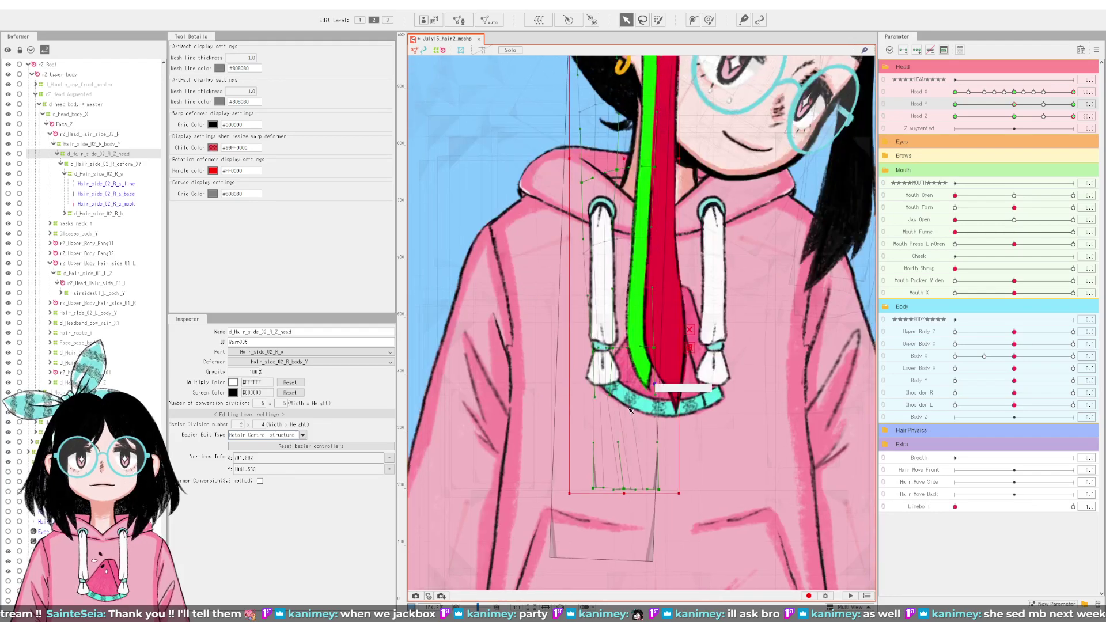
left_click(515, 50)
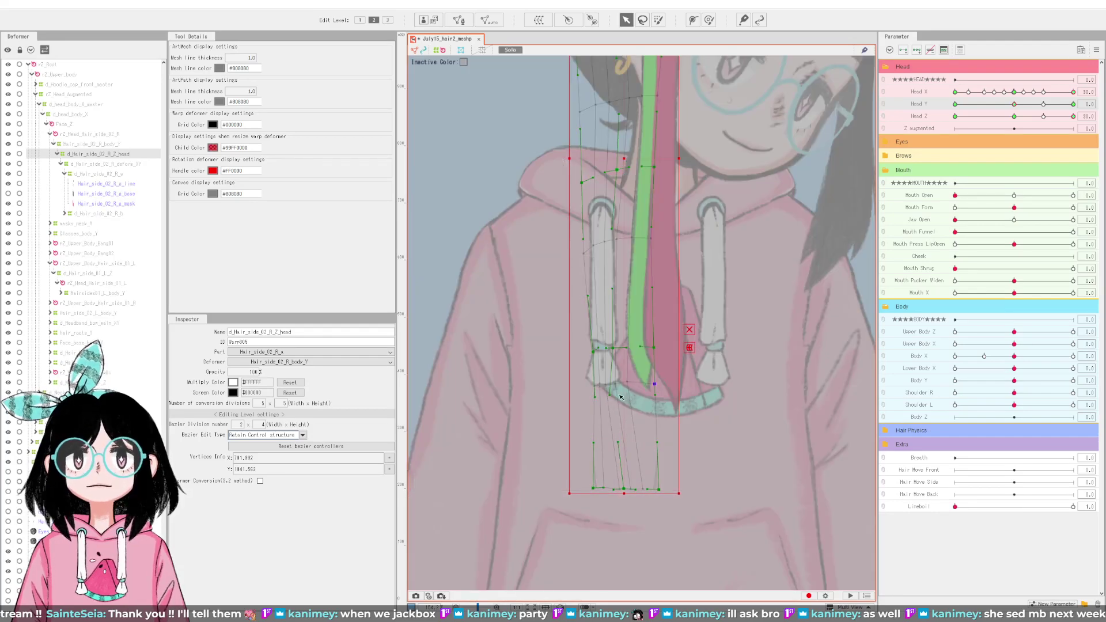
left_click_drag(627, 383, 638, 387)
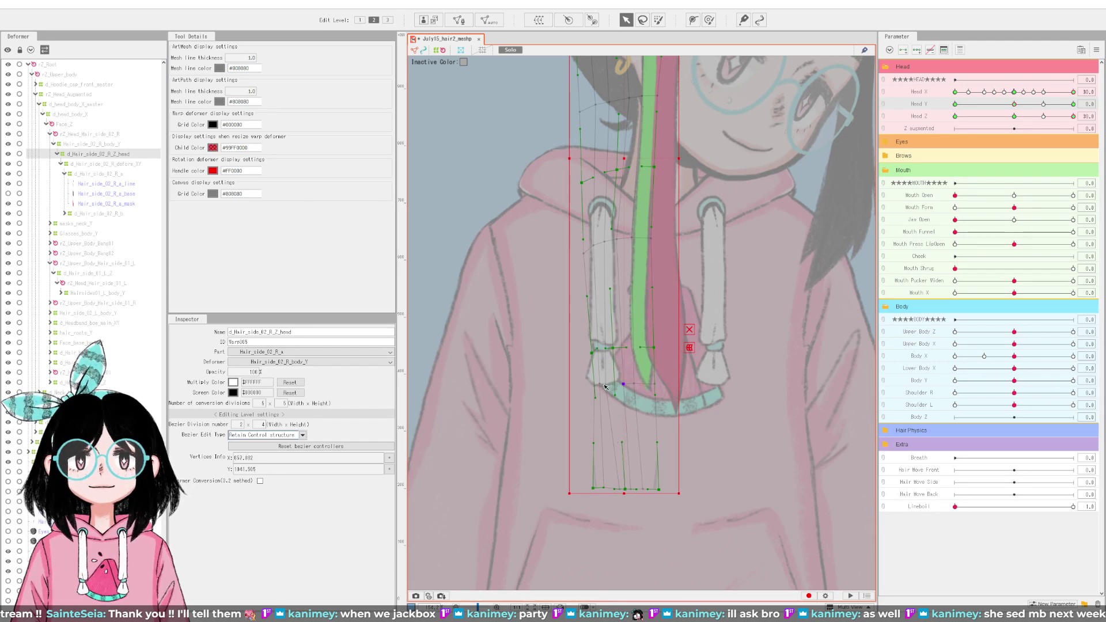
left_click_drag(615, 388, 597, 386)
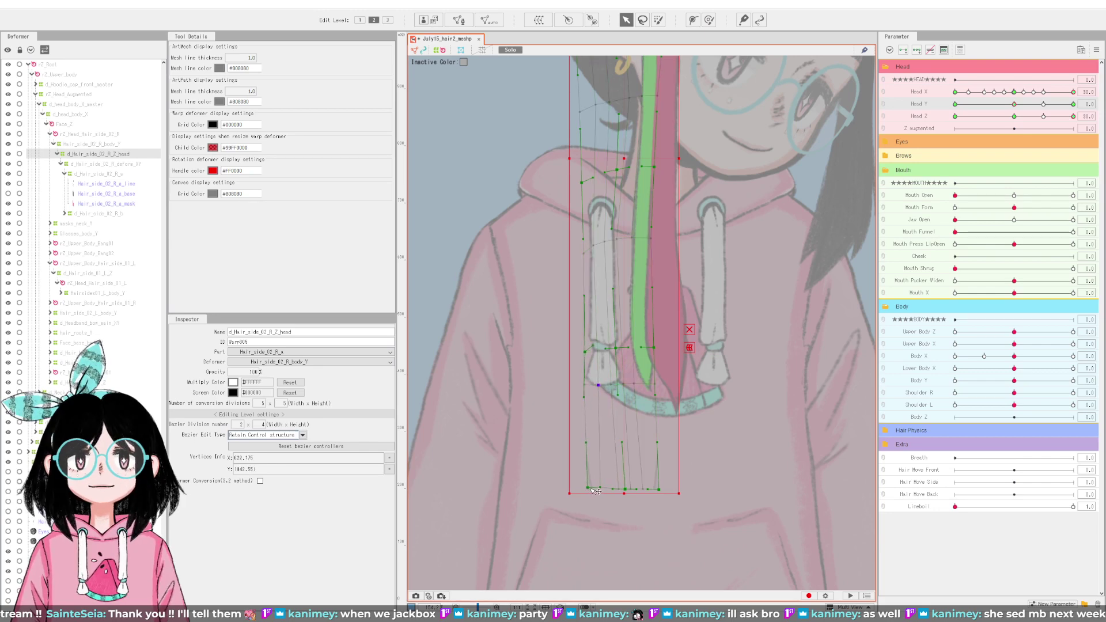
scroll(609, 440, "down", 2)
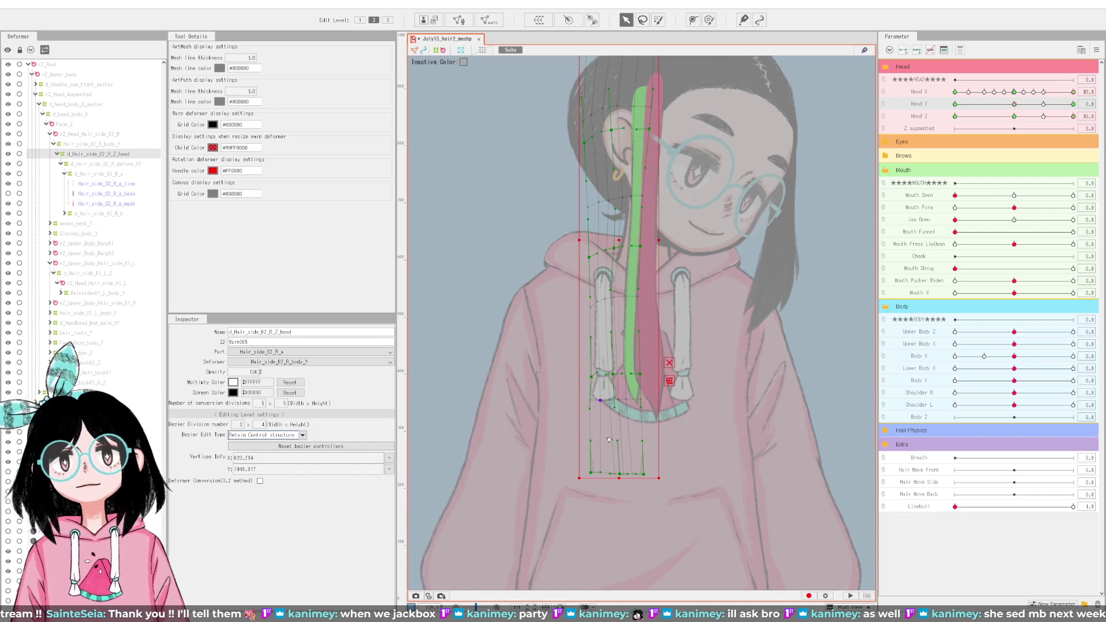
scroll(608, 439, "down", 2)
left_click(514, 50)
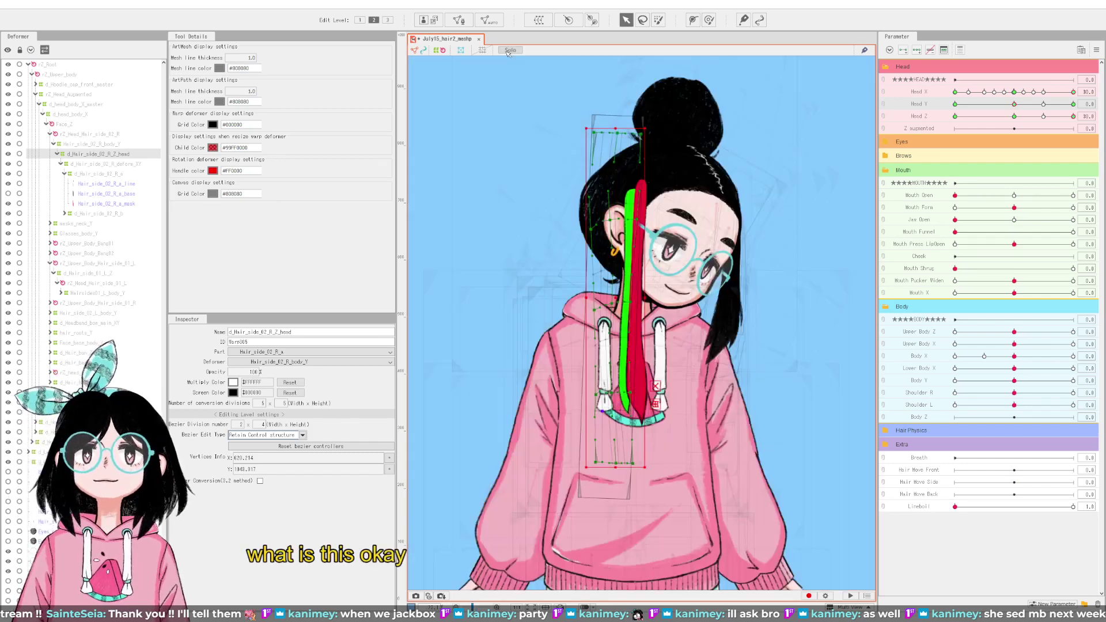
Step: Compare the strand at minimum Head Y and 0, and slightly narrow the warp deformer from its outer side at maximum Head Y
left_click_drag(1014, 105, 941, 147)
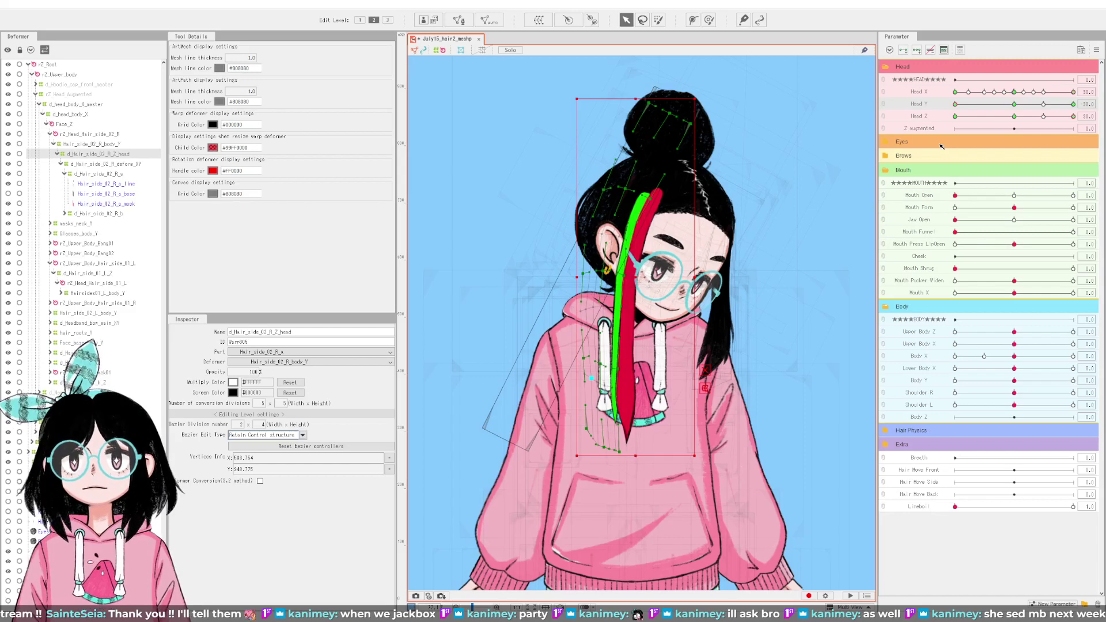
left_click_drag(941, 146, 1005, 113)
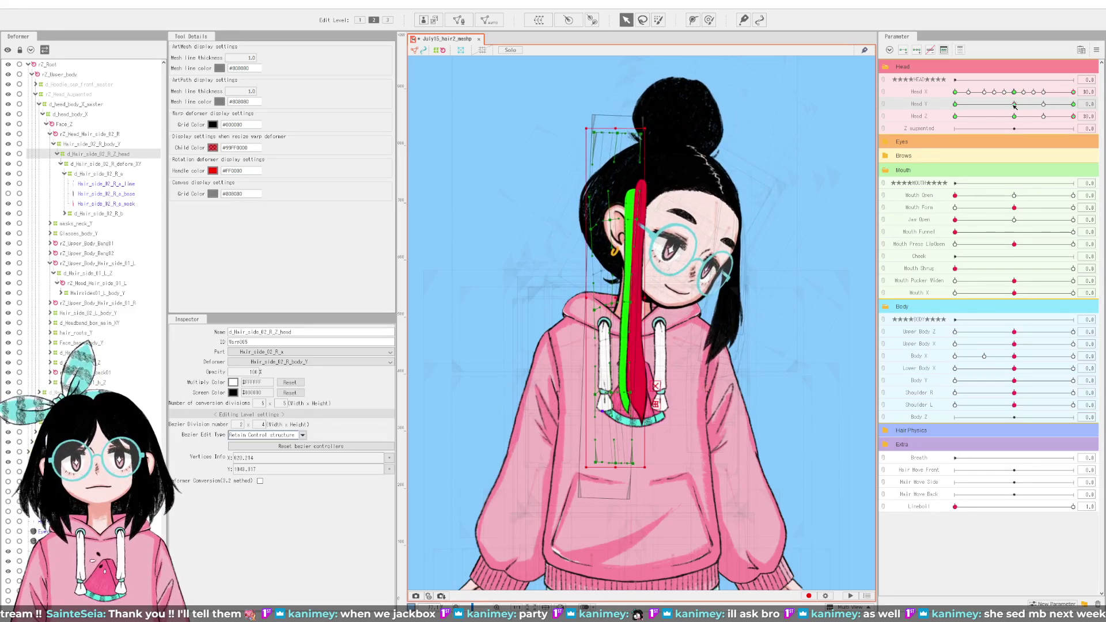
left_click_drag(1015, 107, 1086, 105)
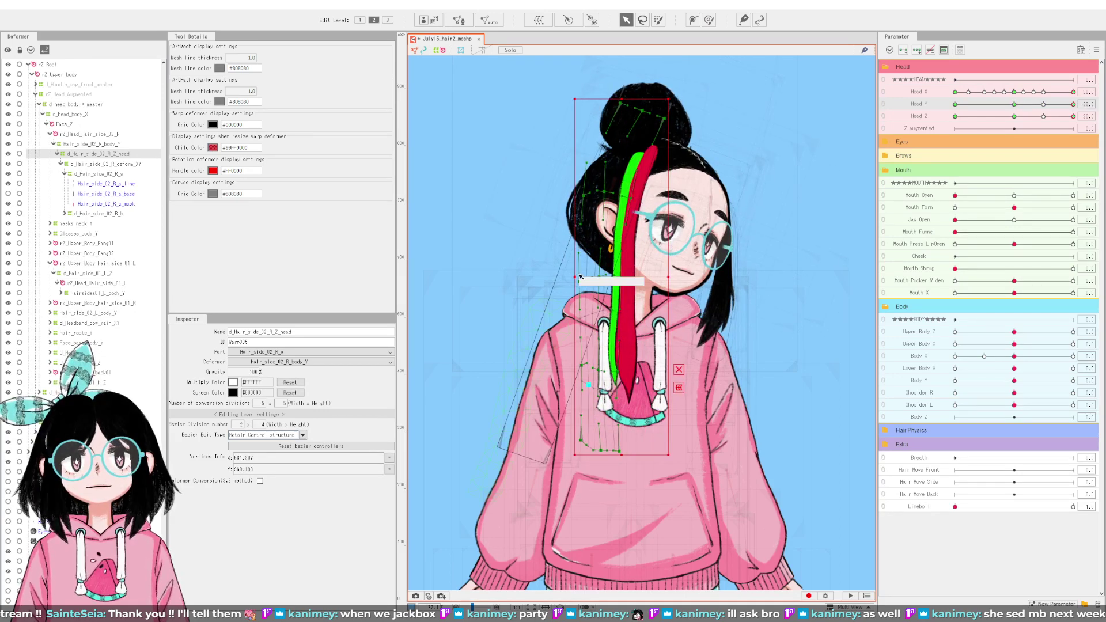
left_click_drag(576, 277, 580, 277)
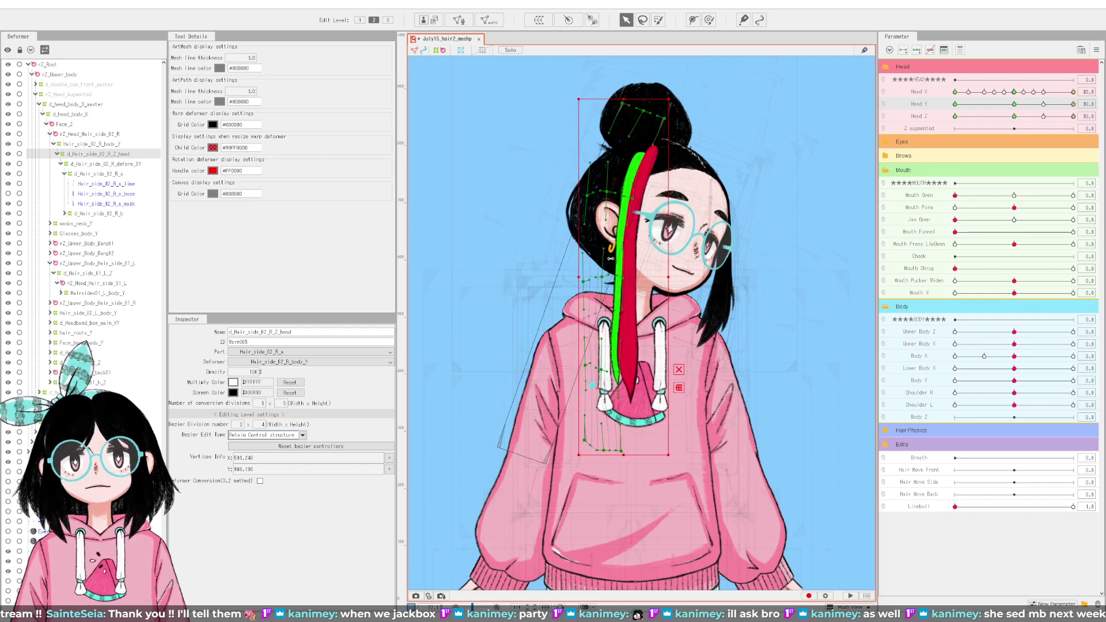
Step: At minimum Head Y, adjust the deformer's top rows over the hair bun with the deform brush, and check the strand across the Head Y range
left_click_drag(1015, 106, 950, 114)
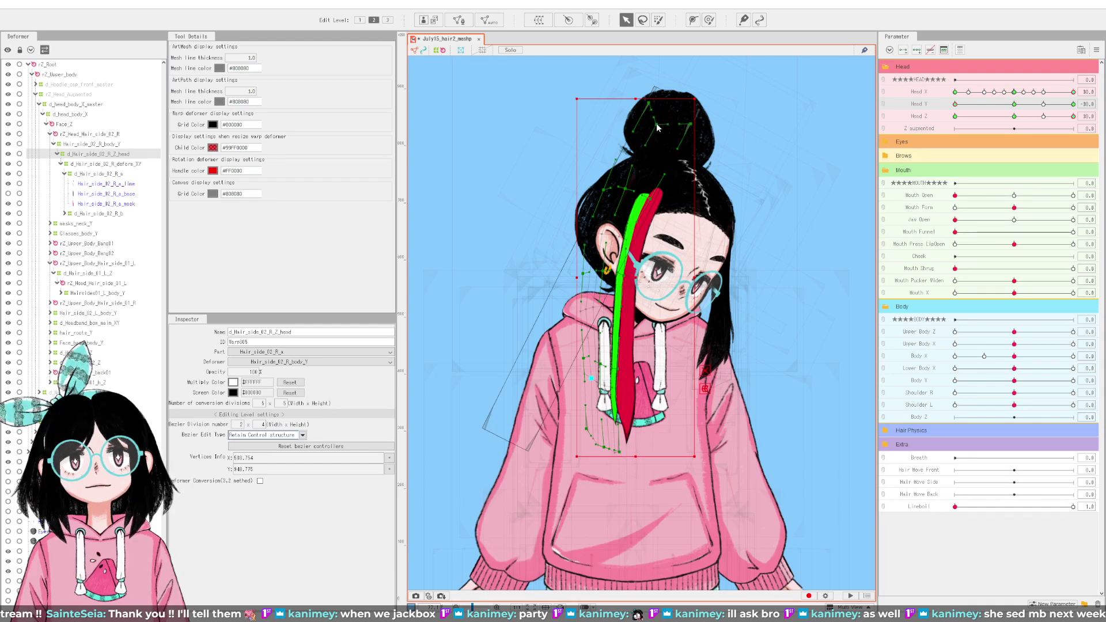
left_click(709, 20)
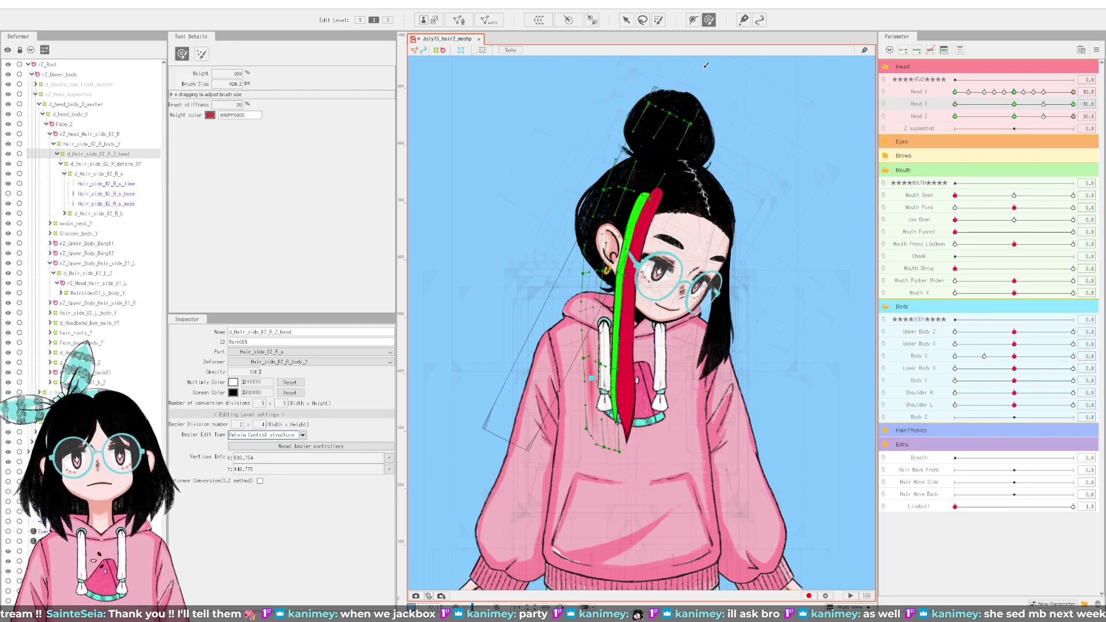
left_click_drag(668, 113, 682, 104)
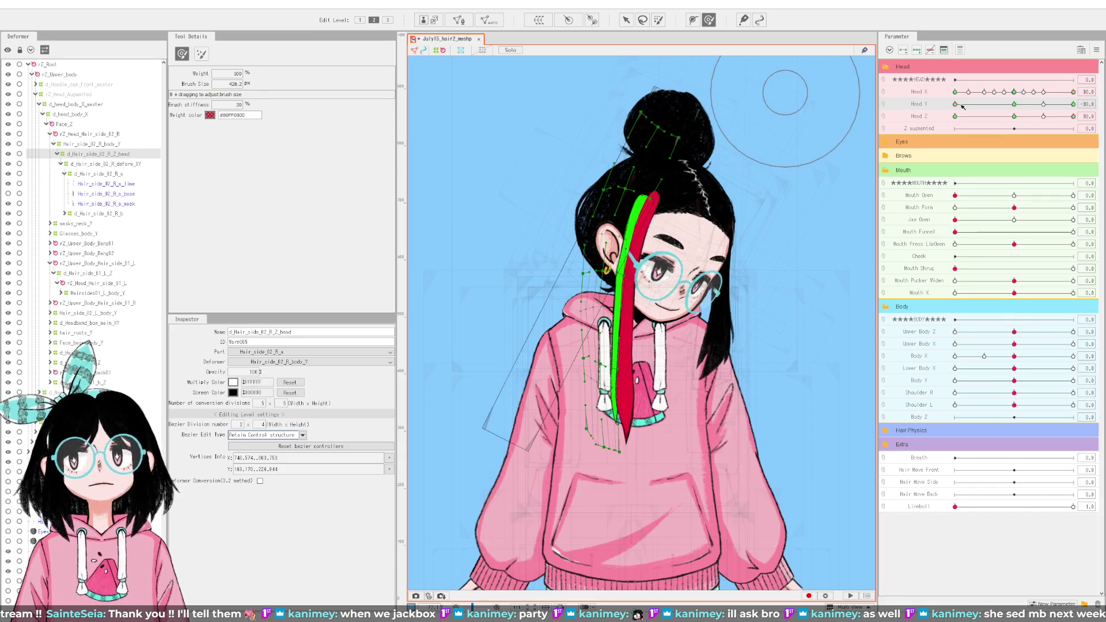
left_click_drag(961, 106, 1099, 113)
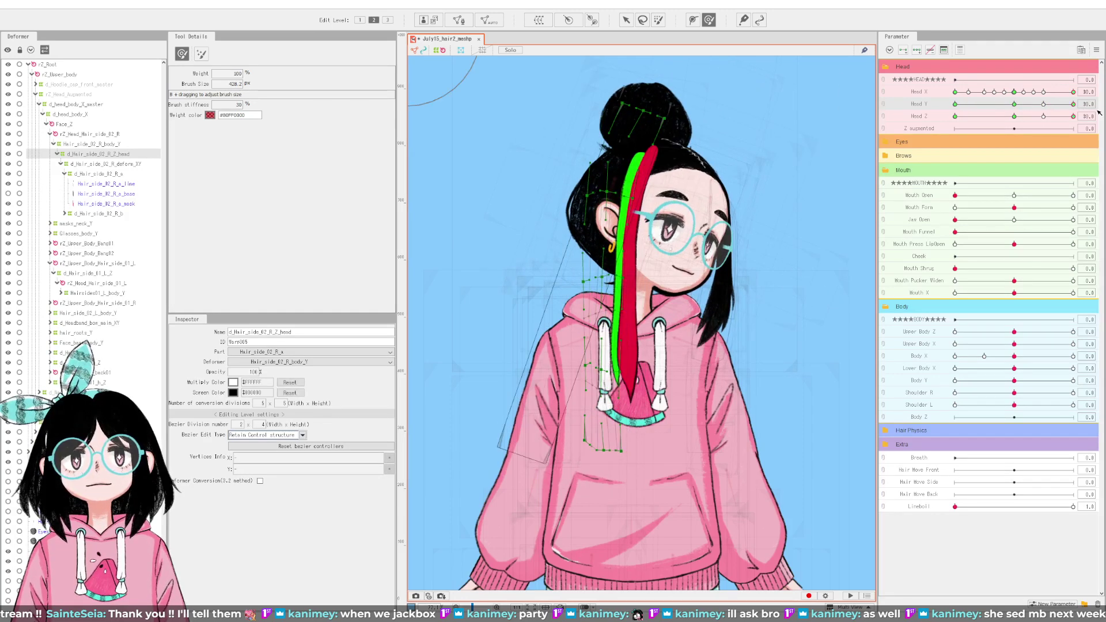
left_click(1020, 105)
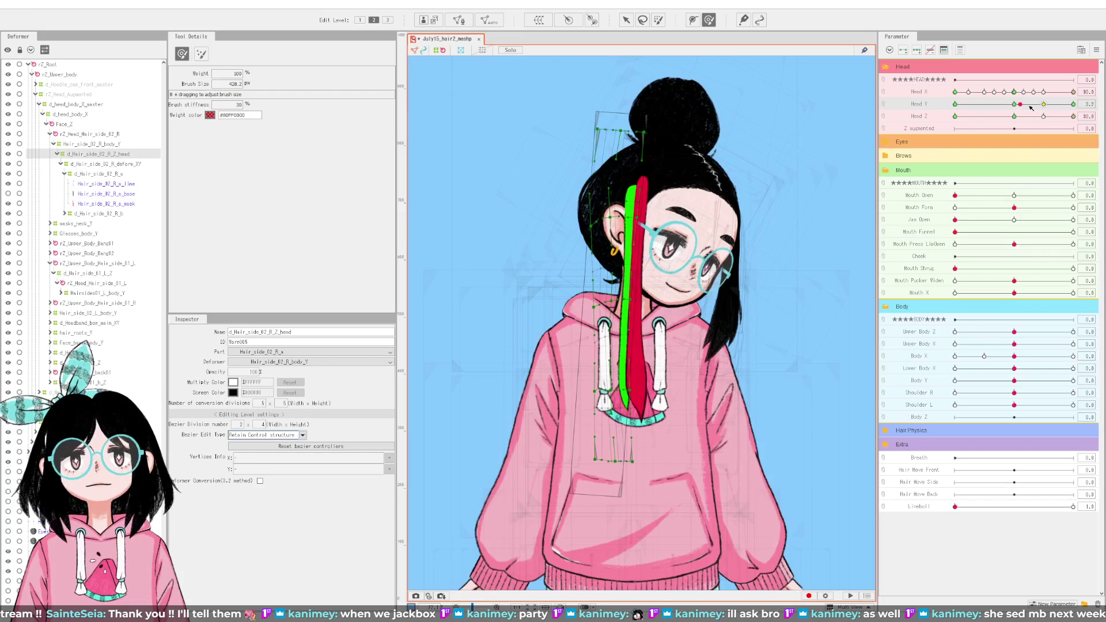
left_click_drag(1031, 108, 717, 90)
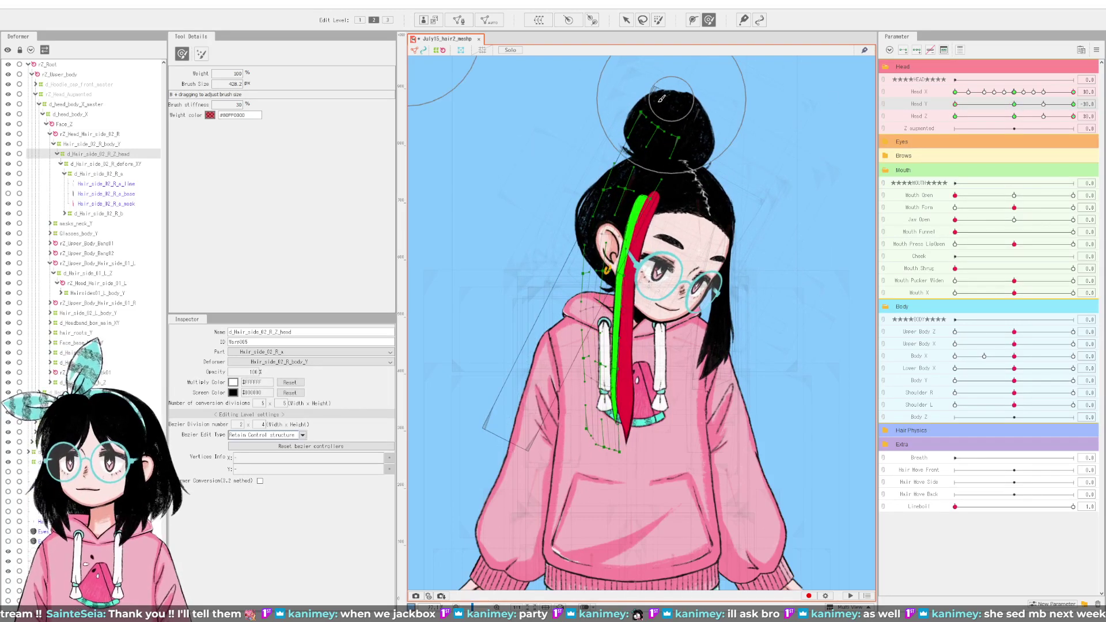
Step: With Head X and Head Z at maximum, lower the deformer's top rows below the hair bun at minimum and maximum Head Y with the deform brush
left_click_drag(645, 107, 614, 114)
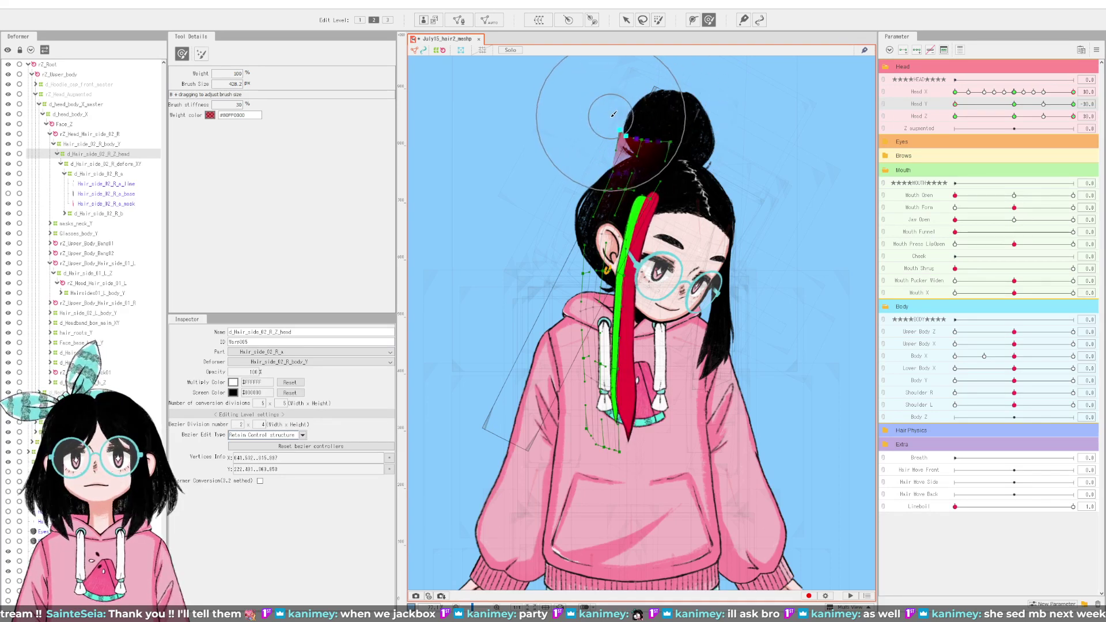
left_click_drag(675, 134, 663, 146)
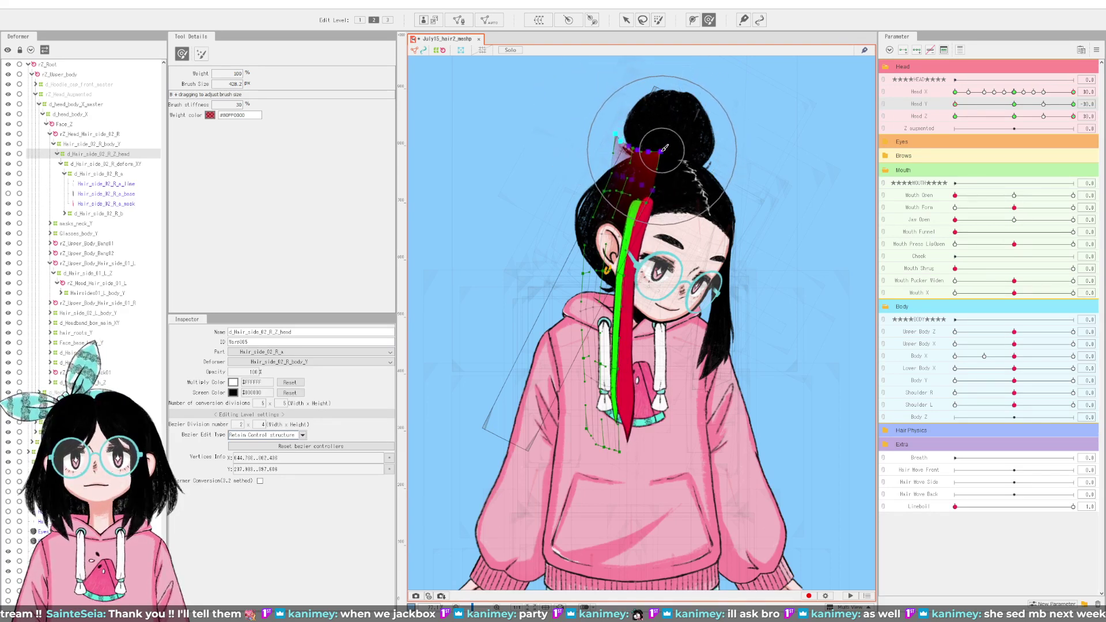
left_click_drag(954, 104, 1103, 121)
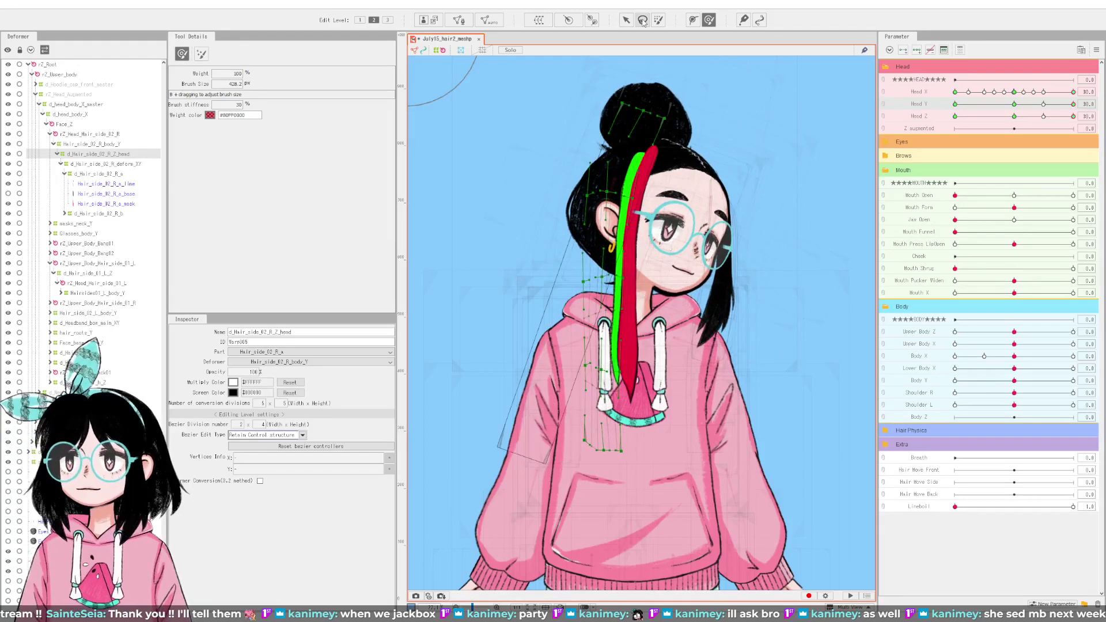
left_click_drag(653, 94, 638, 113)
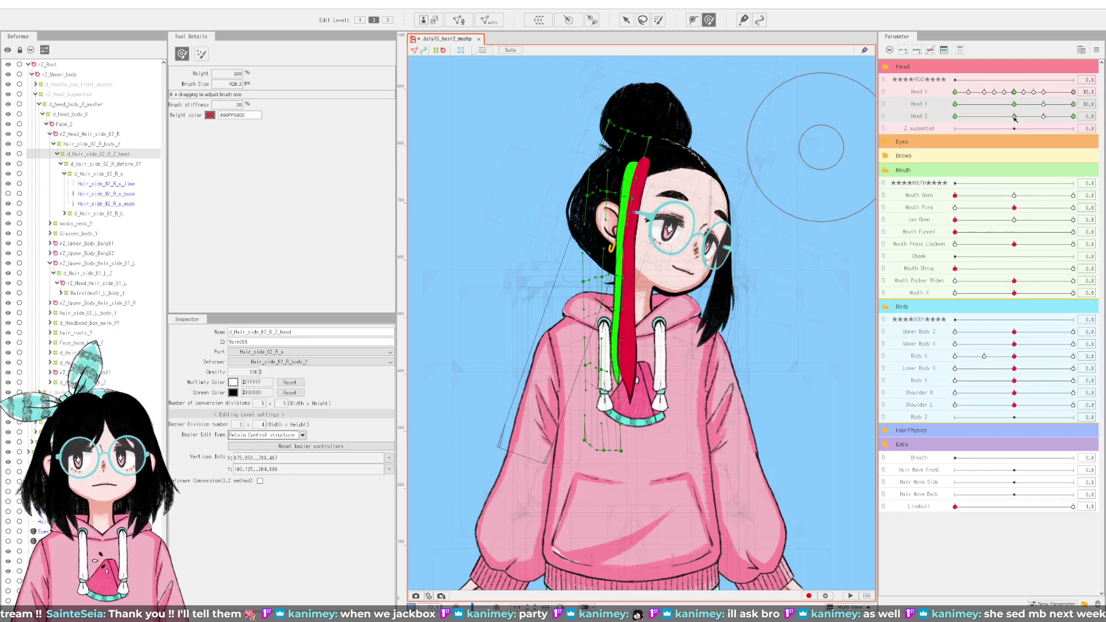
left_click_drag(1015, 118, 1075, 131)
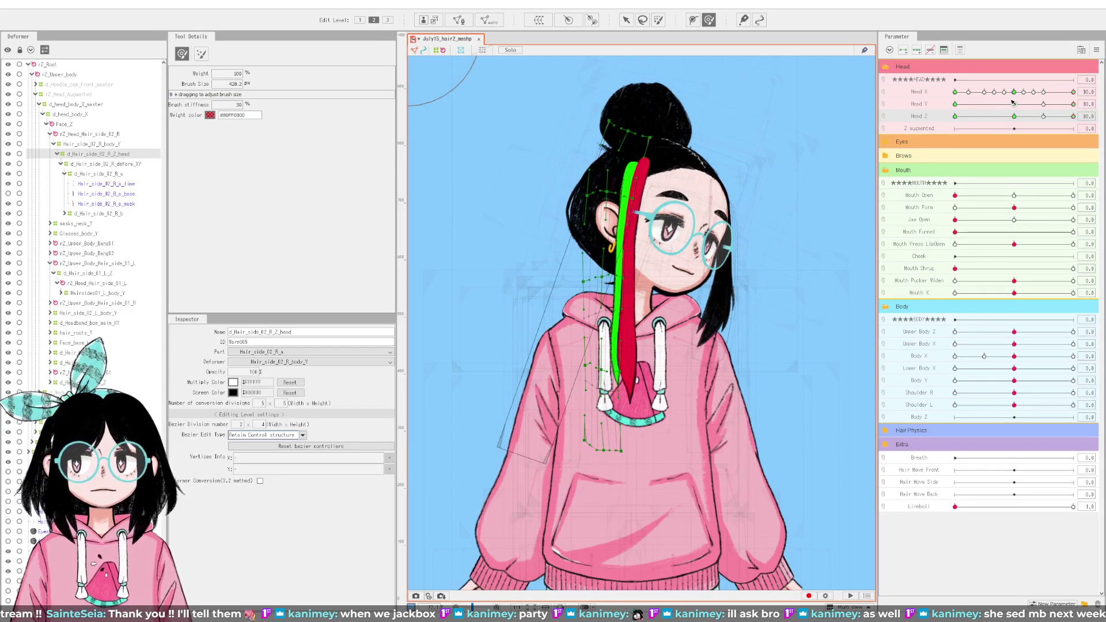
Step: At minimum Head Y, refine the deformer's top outer corner and upper outer edge with the deform brush, comparing against maximum Head Y
left_click_drag(1013, 102, 916, 113)
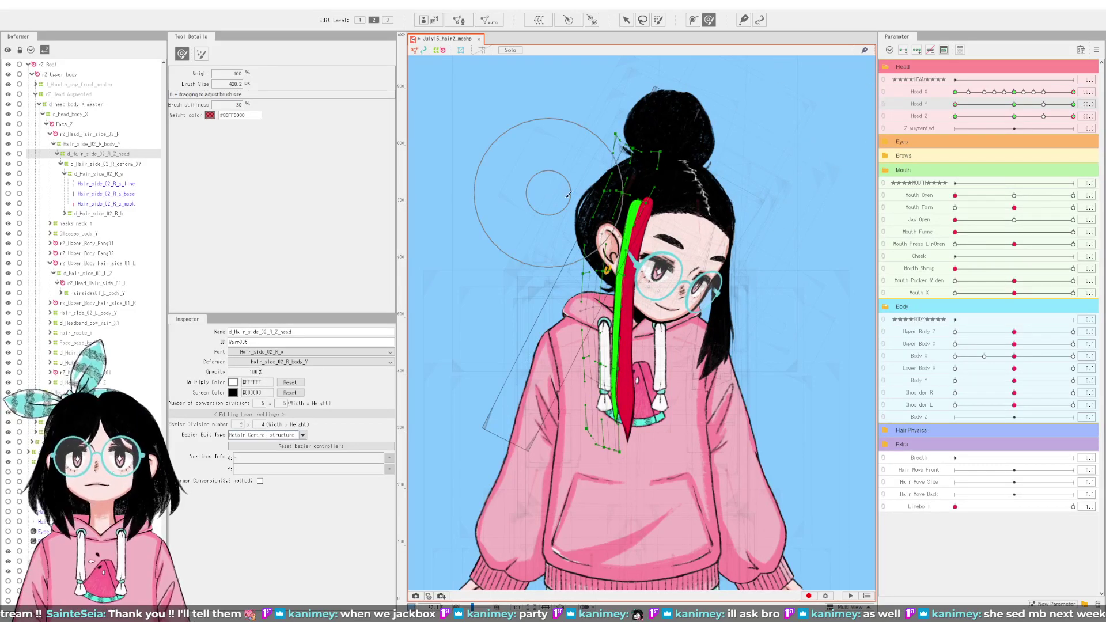
left_click_drag(589, 185, 580, 185)
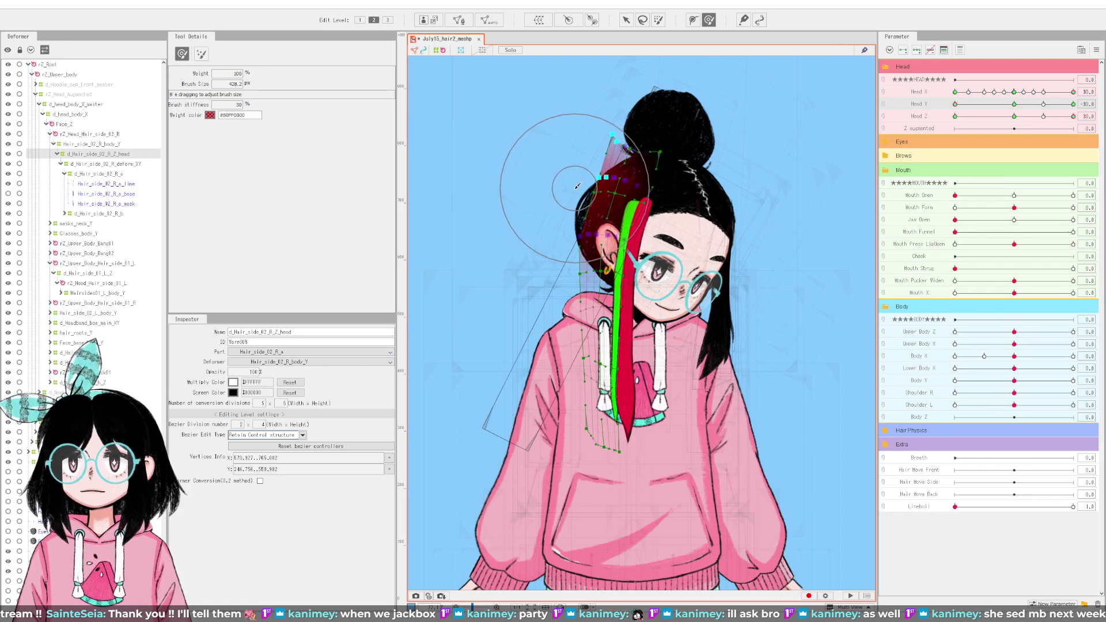
left_click(1002, 103)
left_click_drag(1025, 110, 1074, 105)
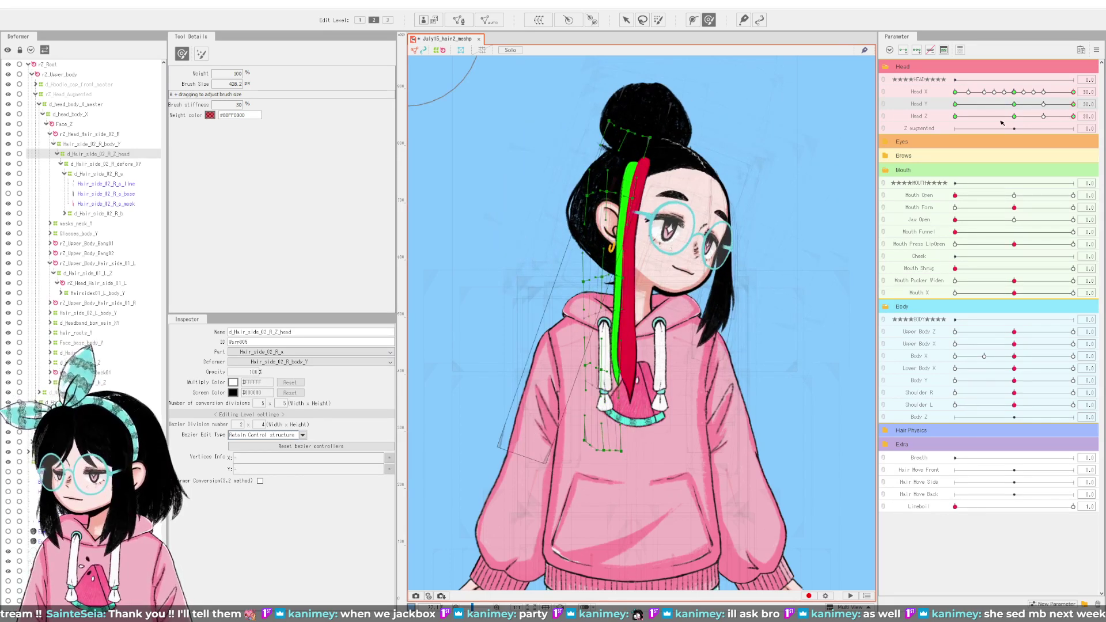
left_click(955, 104)
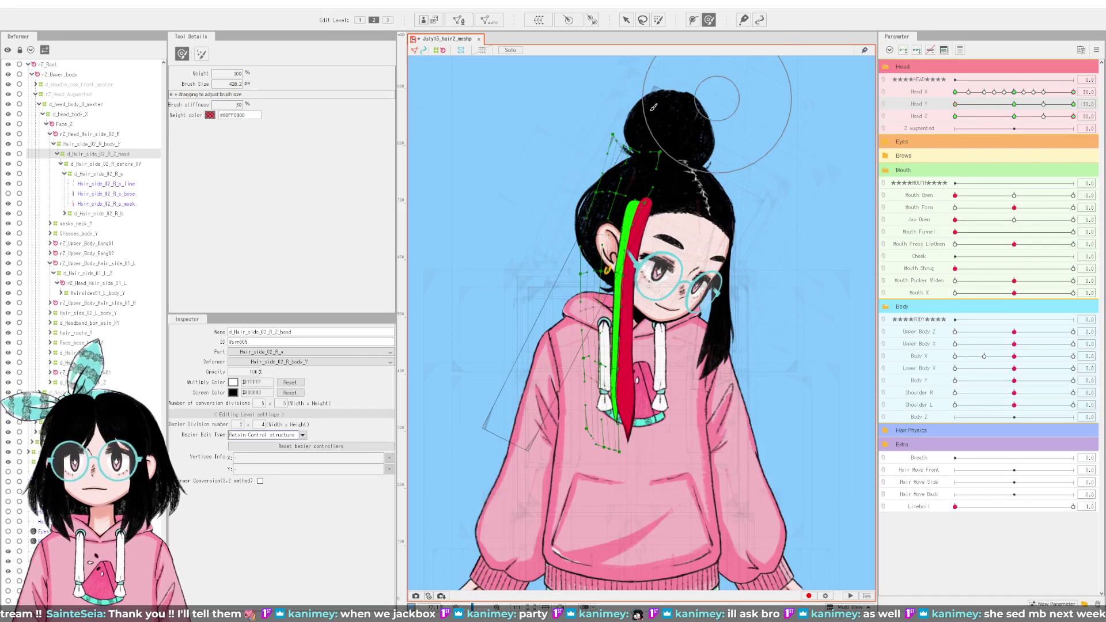
left_click(616, 124)
left_click_drag(620, 122, 618, 129)
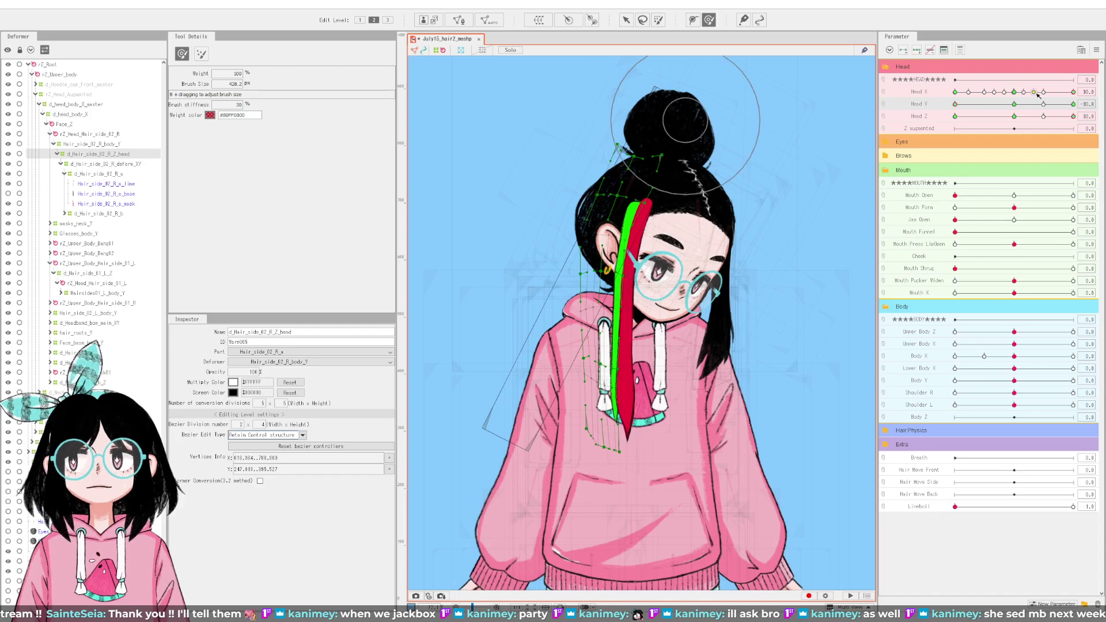
Step: At minimum Head X, move the strand's lower half outward with the deform brush so it hangs straight beside the hoodie's drawstring
left_click_drag(1013, 96, 910, 91)
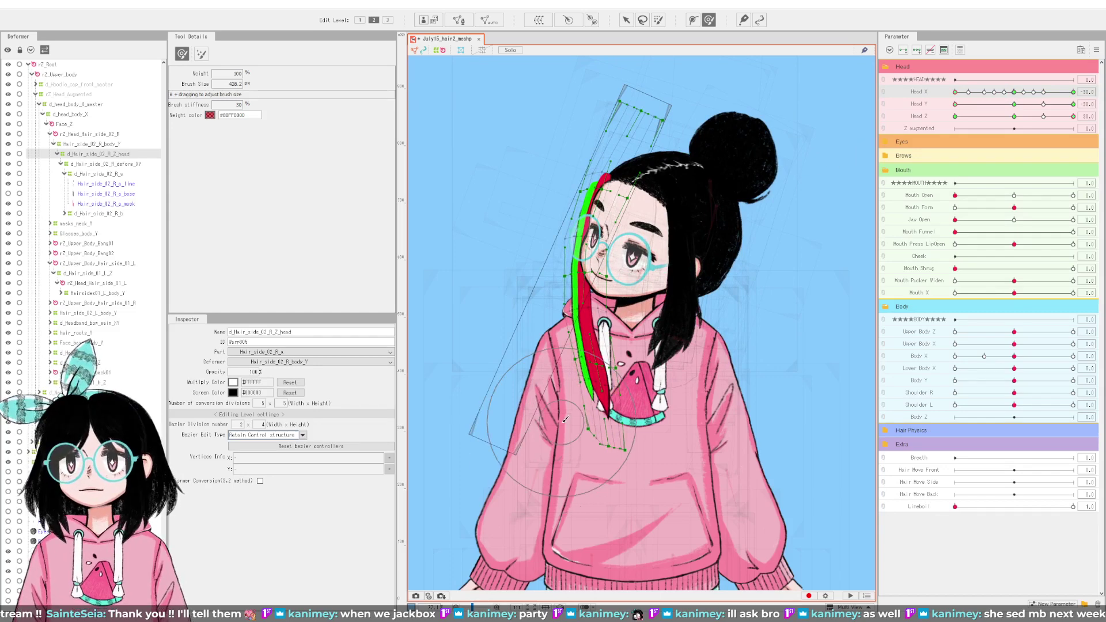
mouse_move(573, 412)
left_mouse_down()
mouse_move(556, 415)
mouse_move(604, 429)
left_mouse_up()
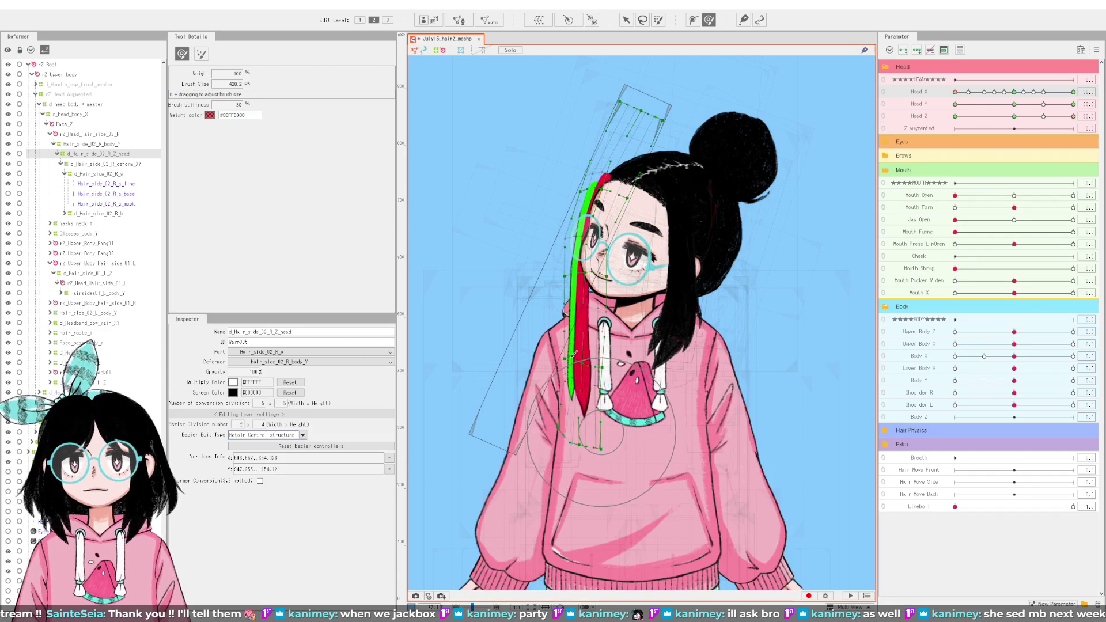
left_click(545, 268)
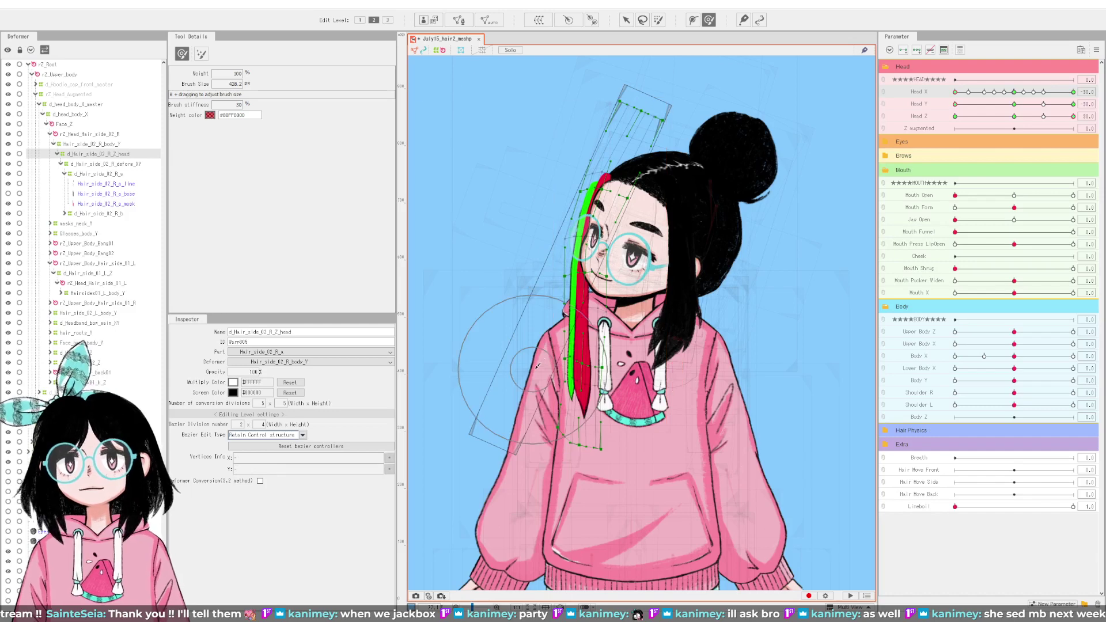
left_click(547, 355)
left_click_drag(547, 355, 543, 355)
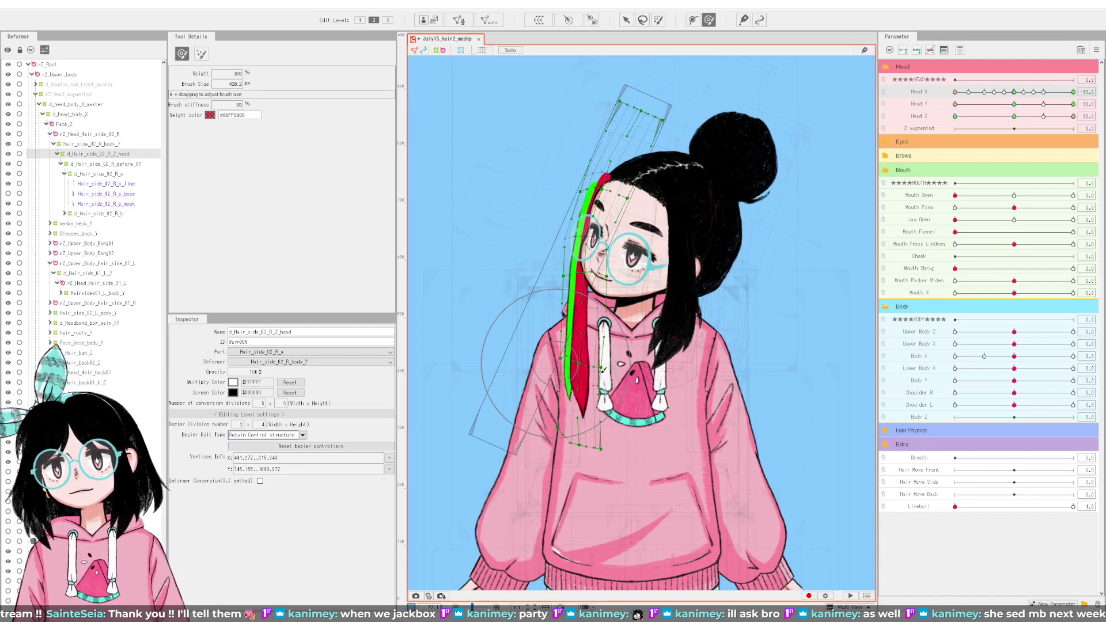
Step: Adjust the deformer's bottom rows with the deform brush to slightly shorten the strand's tip, and check the motion across Head X
left_click(591, 425)
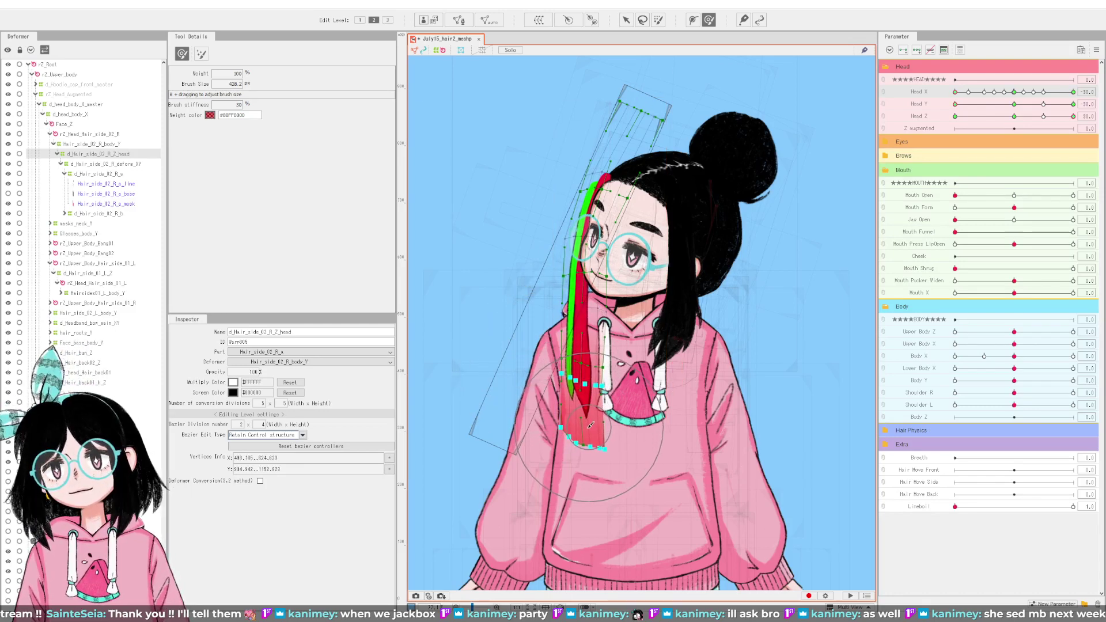
left_click_drag(588, 426, 586, 427)
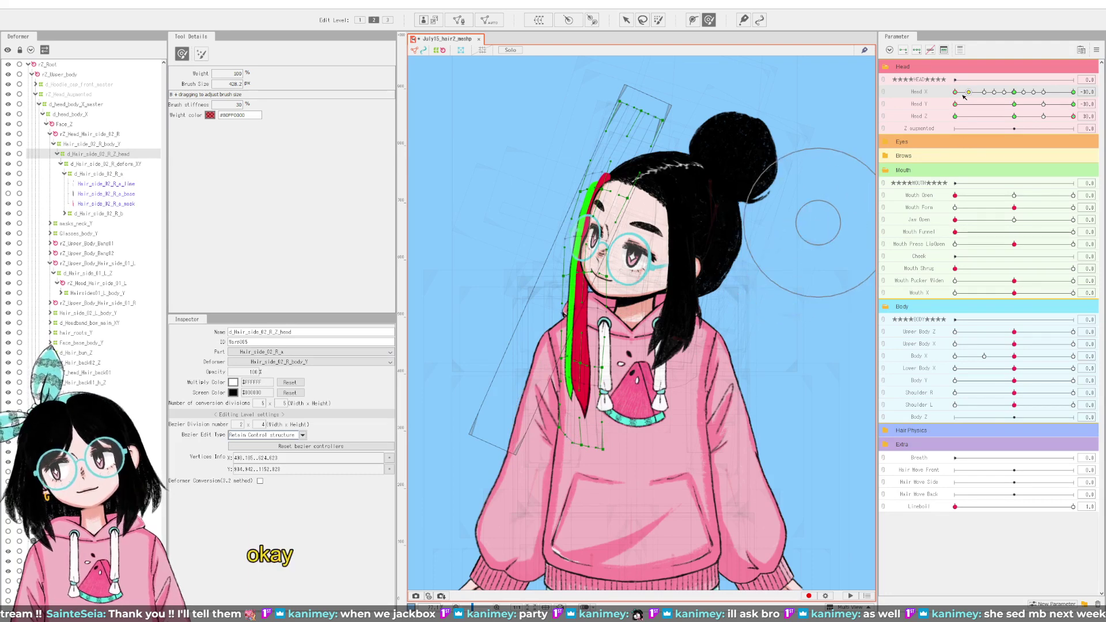
mouse_move(956, 92)
left_mouse_down()
mouse_move(1027, 92)
mouse_move(950, 91)
left_mouse_up()
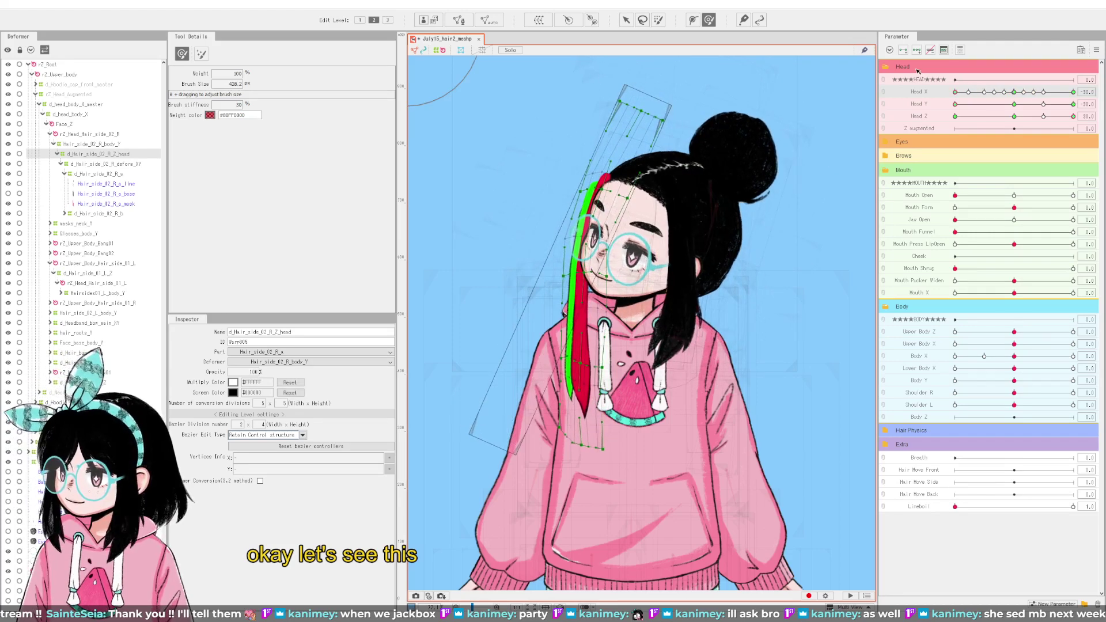
left_click(583, 431)
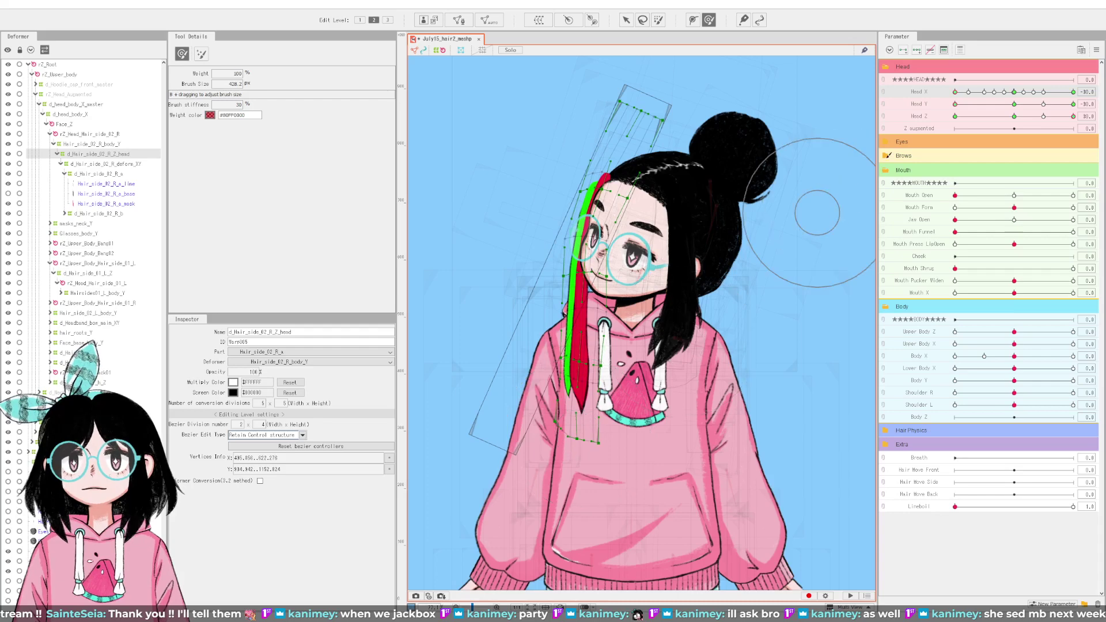
left_click_drag(955, 93, 895, 76)
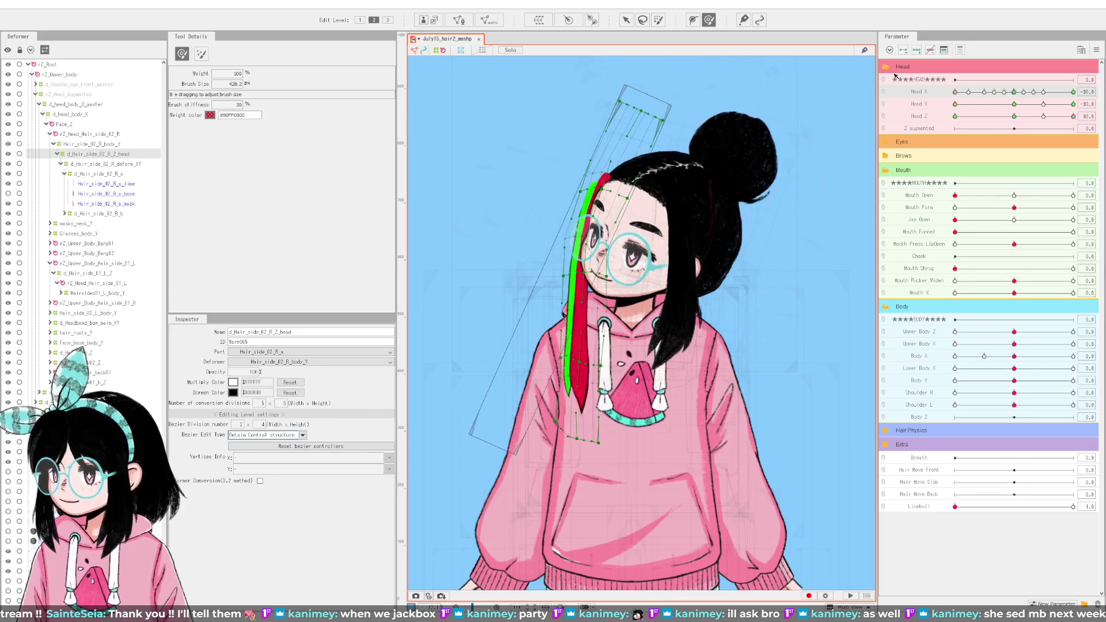
Step: Check how the strand hangs at the extreme Head X, Head Y and Head Z poses, ending at minimum Head Z with the character's full length in view
left_click_drag(955, 103, 1073, 108)
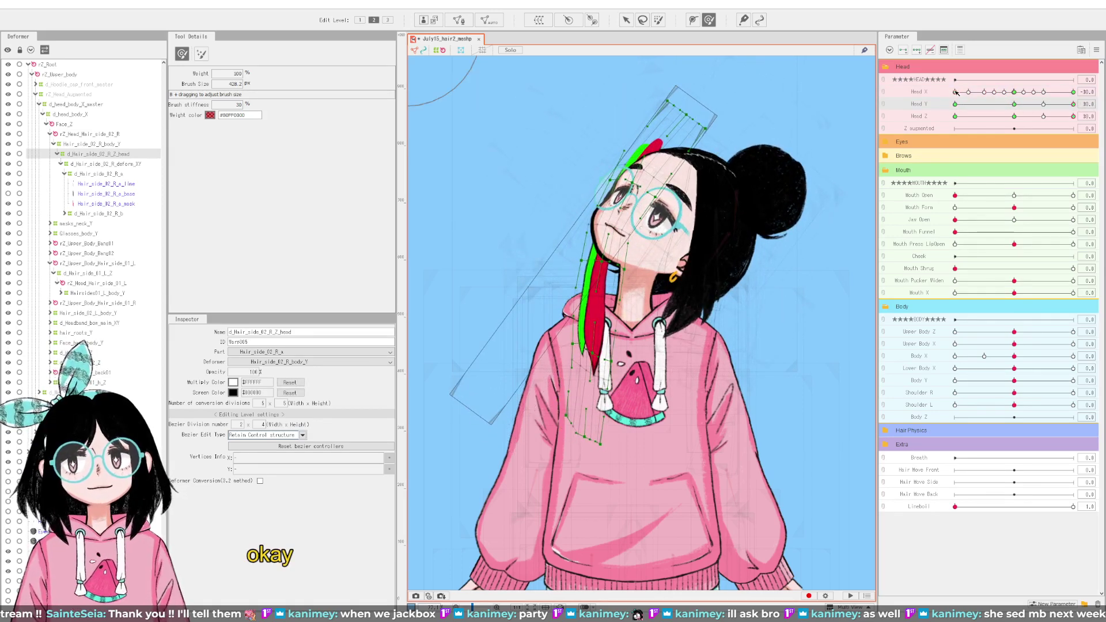
left_click_drag(956, 92, 910, 115)
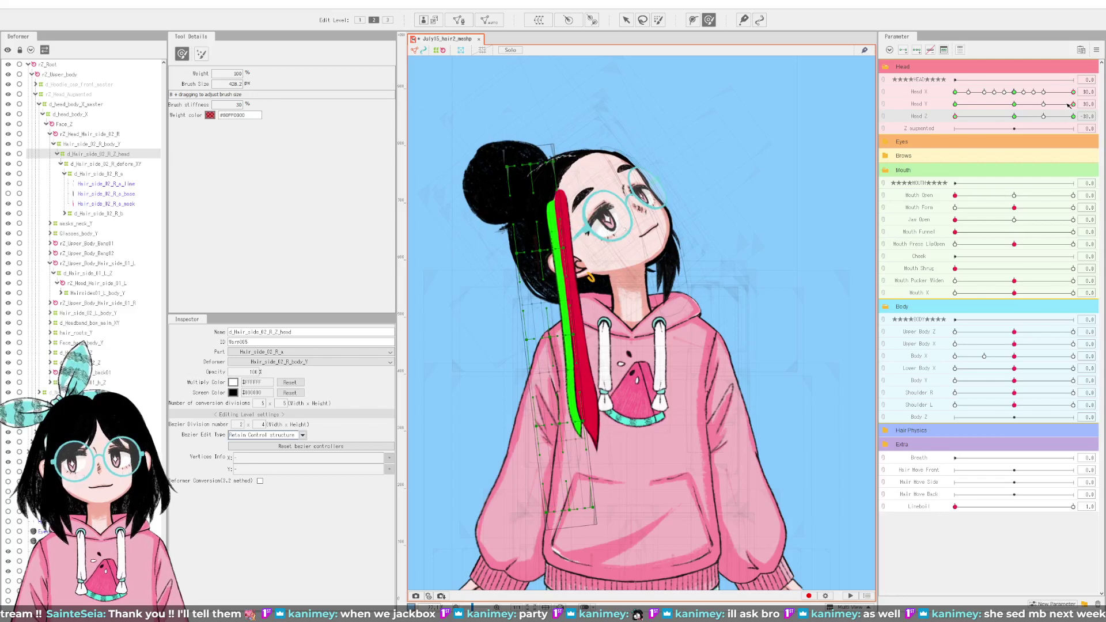
left_click_drag(1068, 104, 951, 105)
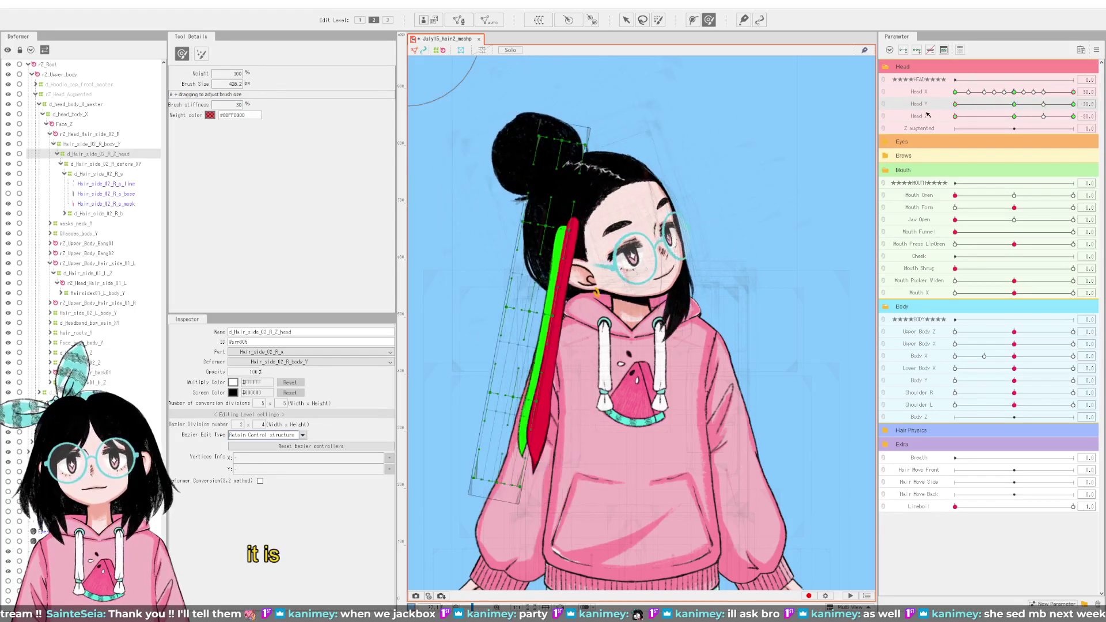
scroll(554, 431, "down", 1)
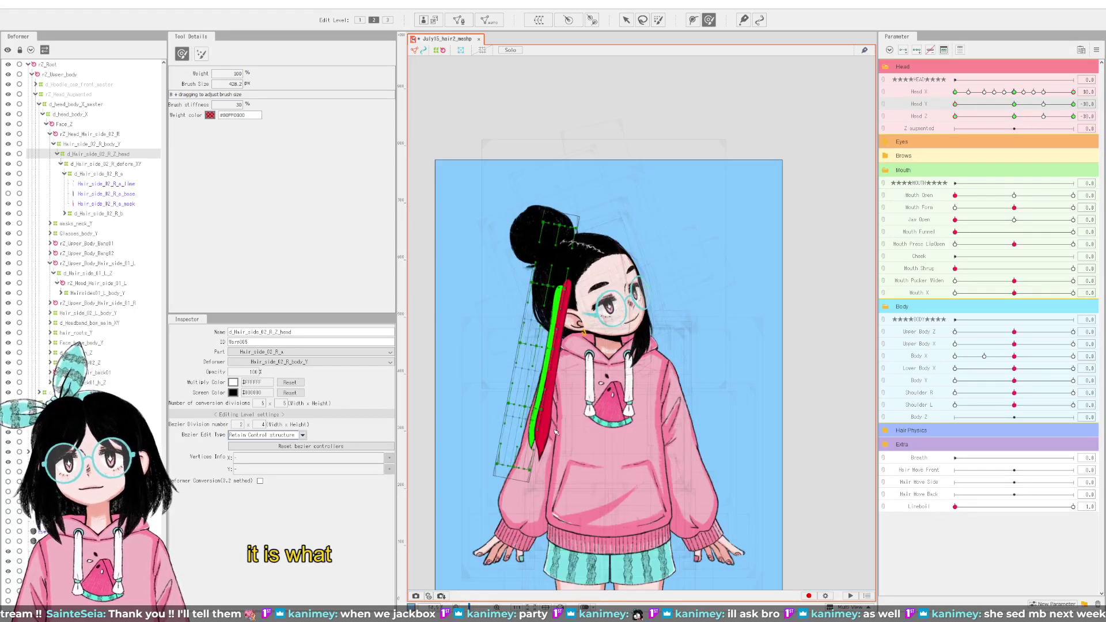
left_click_drag(569, 455, 587, 399)
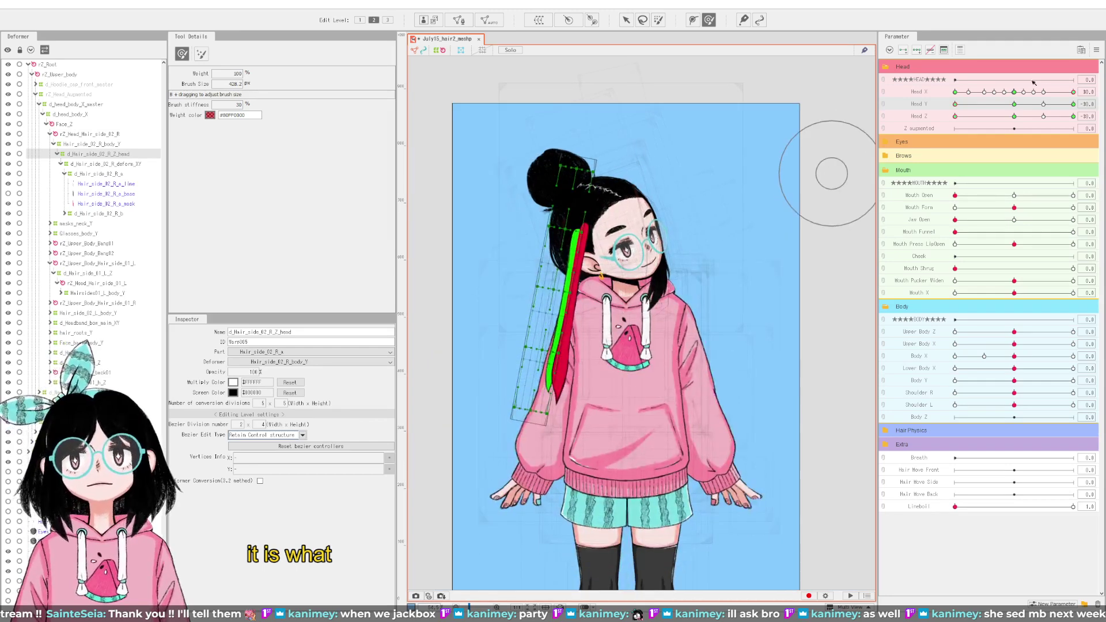
left_click_drag(1015, 92, 1062, 92)
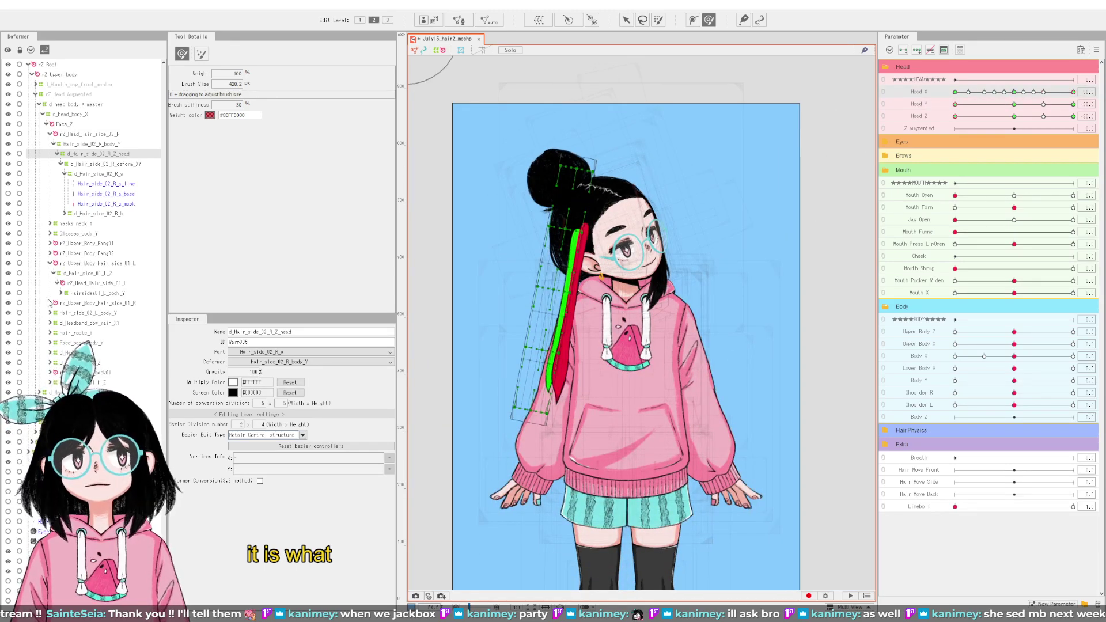
Step: Select the rZ_Head_Hair_side_02_R rotation deformer and, at minimum Head Y and Z, reposition and rotate it for both Head X extremes with the arrow tool
left_click(86, 134)
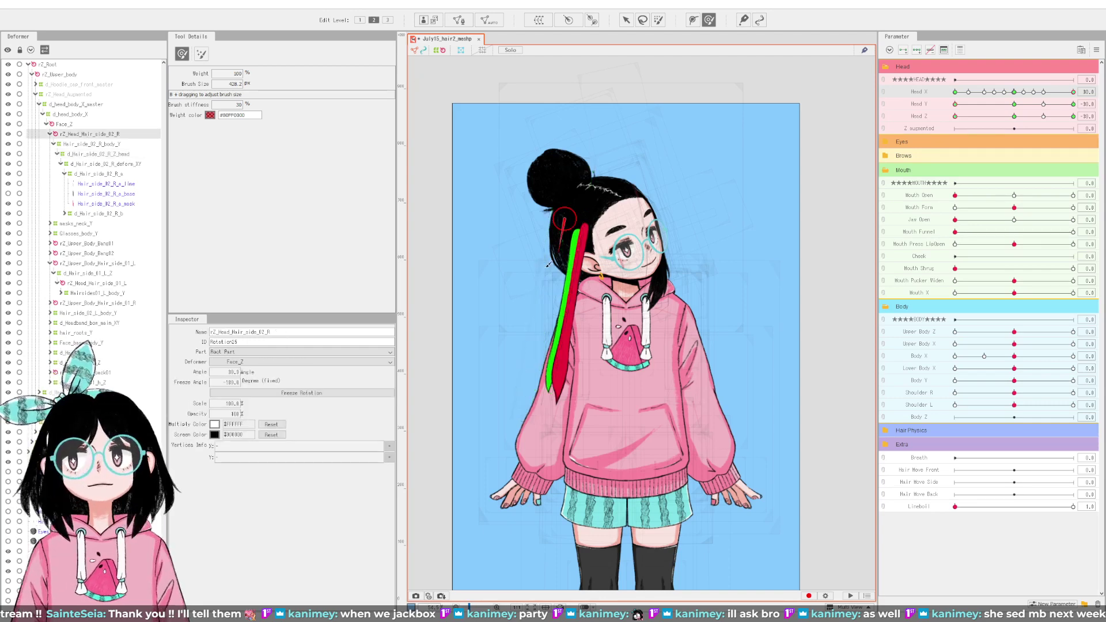
left_click(624, 21)
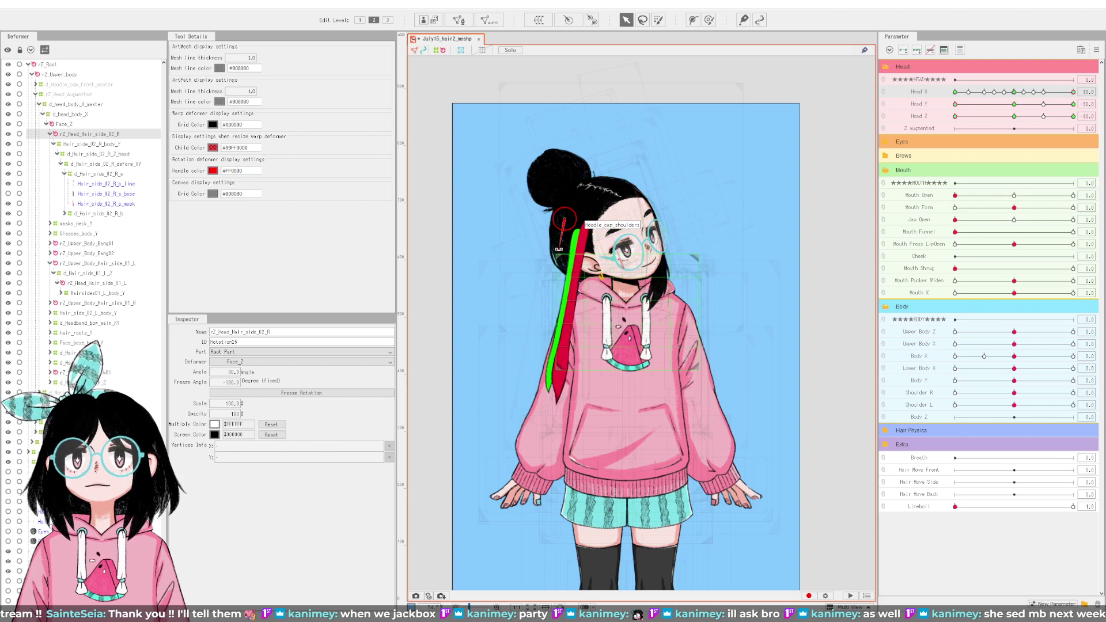
left_click_drag(558, 249, 564, 250)
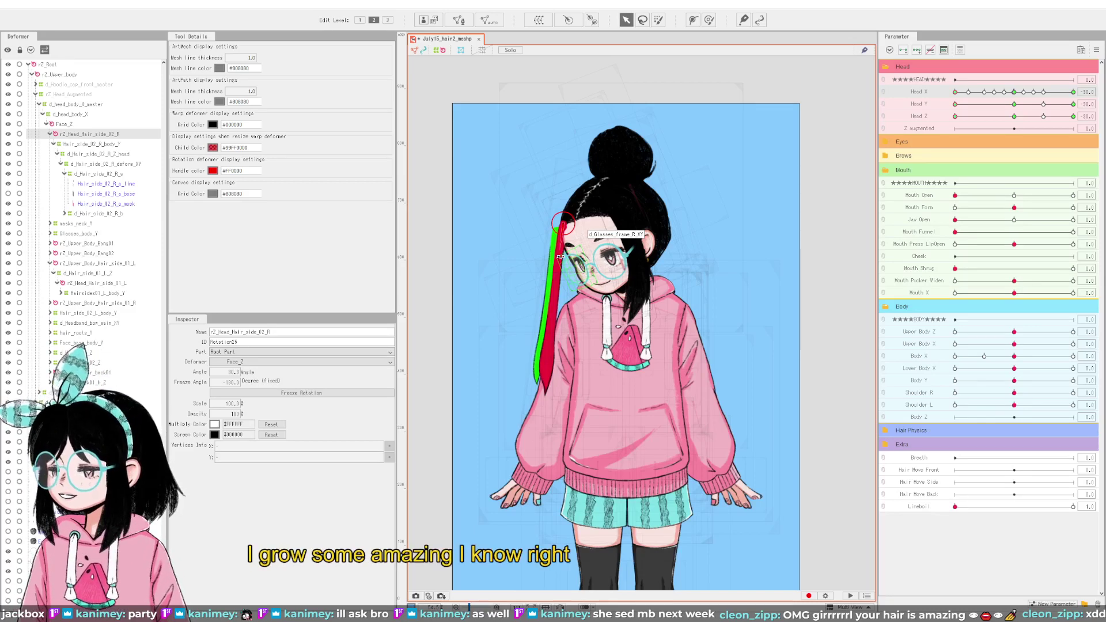
left_click_drag(560, 256, 574, 228)
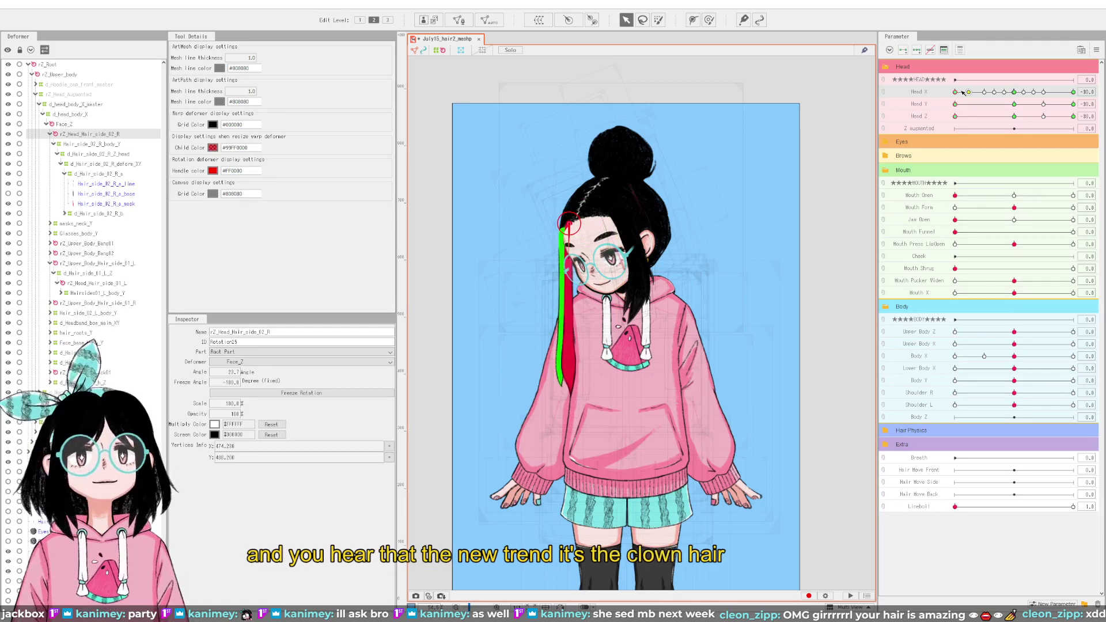
left_click_drag(955, 92, 926, 94)
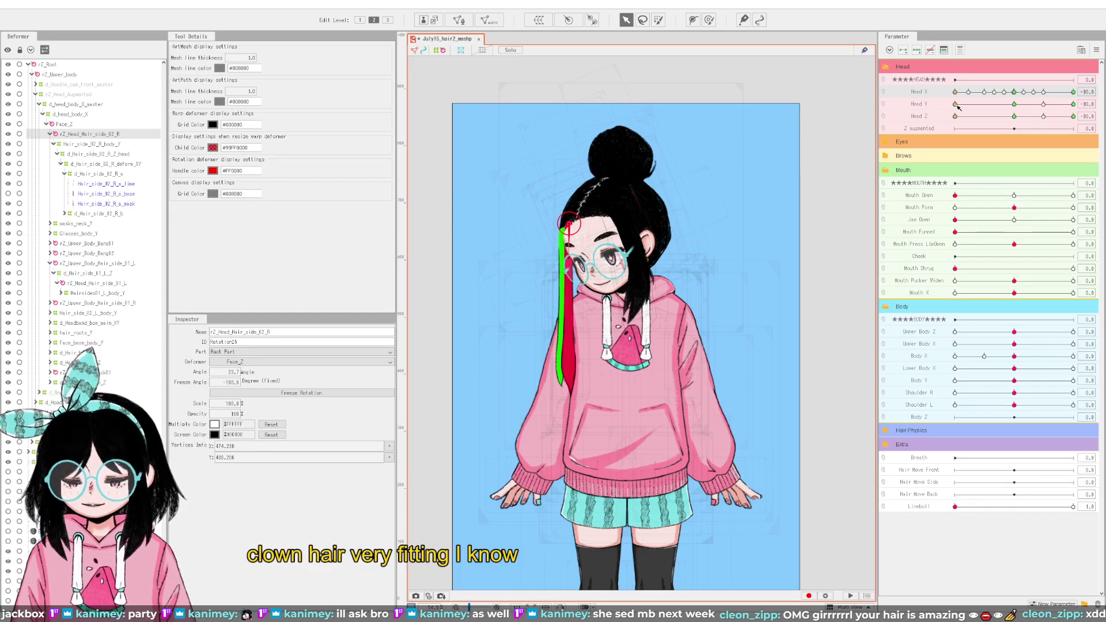
left_click_drag(956, 104, 918, 113)
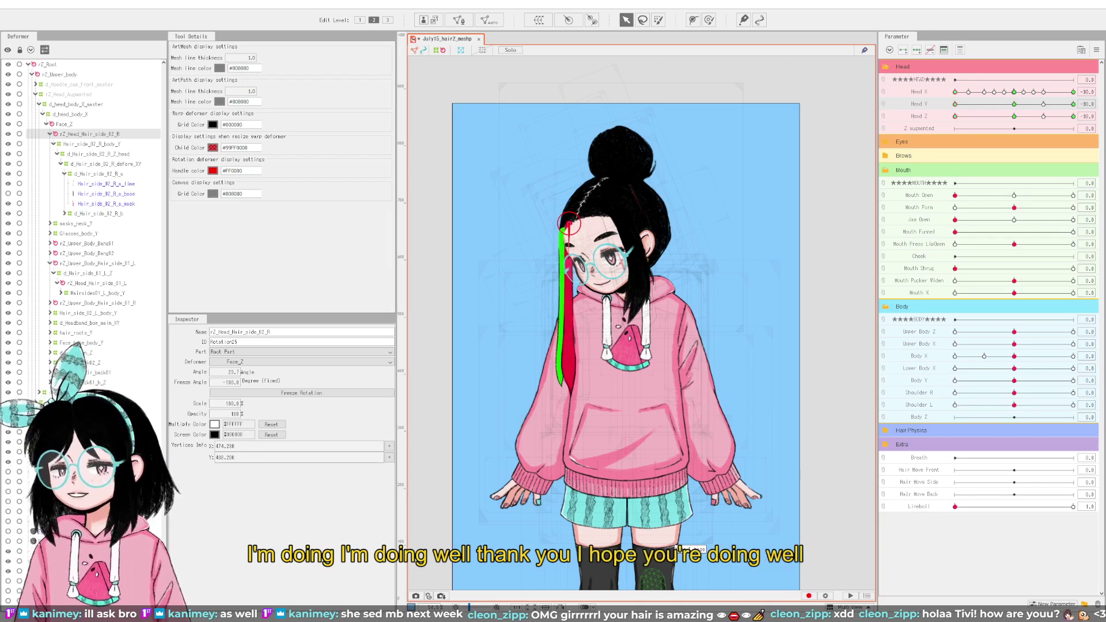
left_click_drag(954, 115, 903, 128)
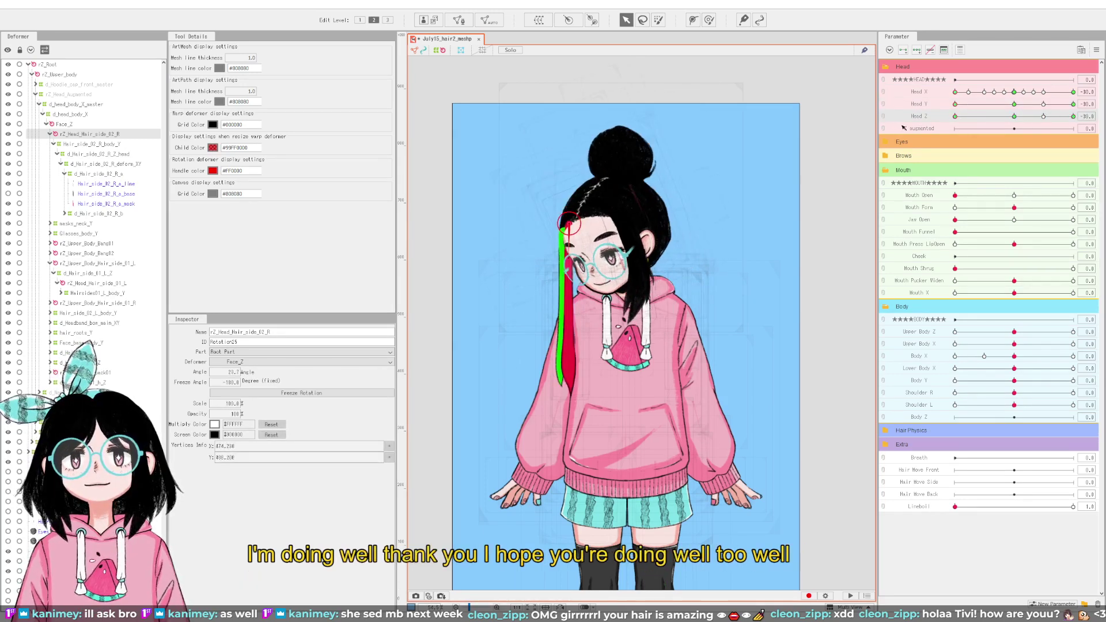
Step: Check the strand across Head Y and Head Z, ending at maximum Head X and Y with minimum Head Z
left_click_drag(955, 104, 1064, 104)
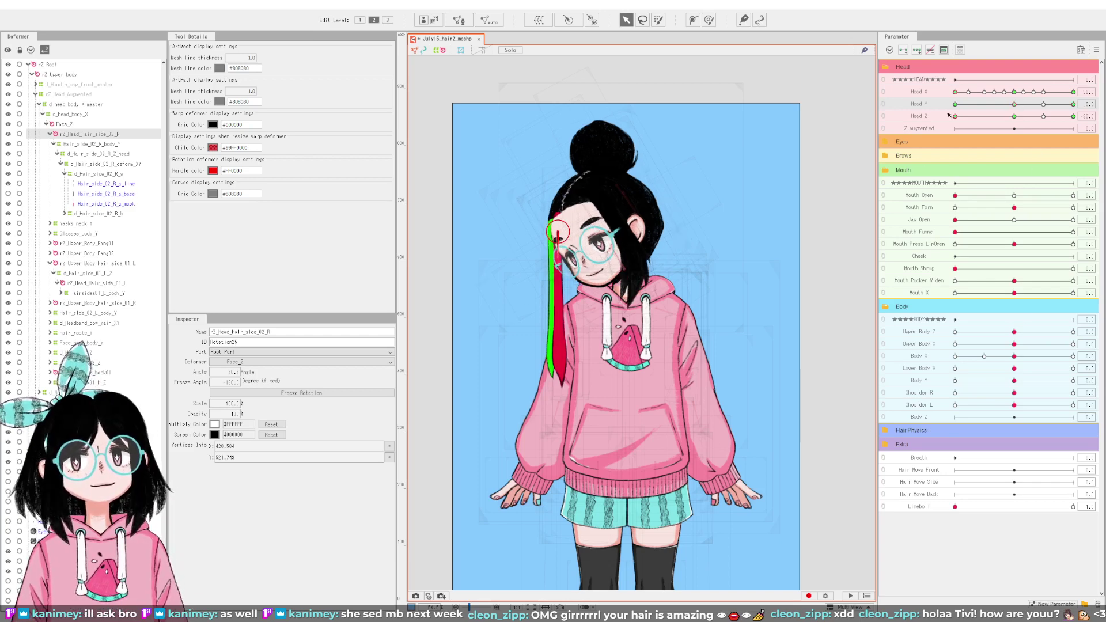
left_click_drag(958, 94, 1075, 105)
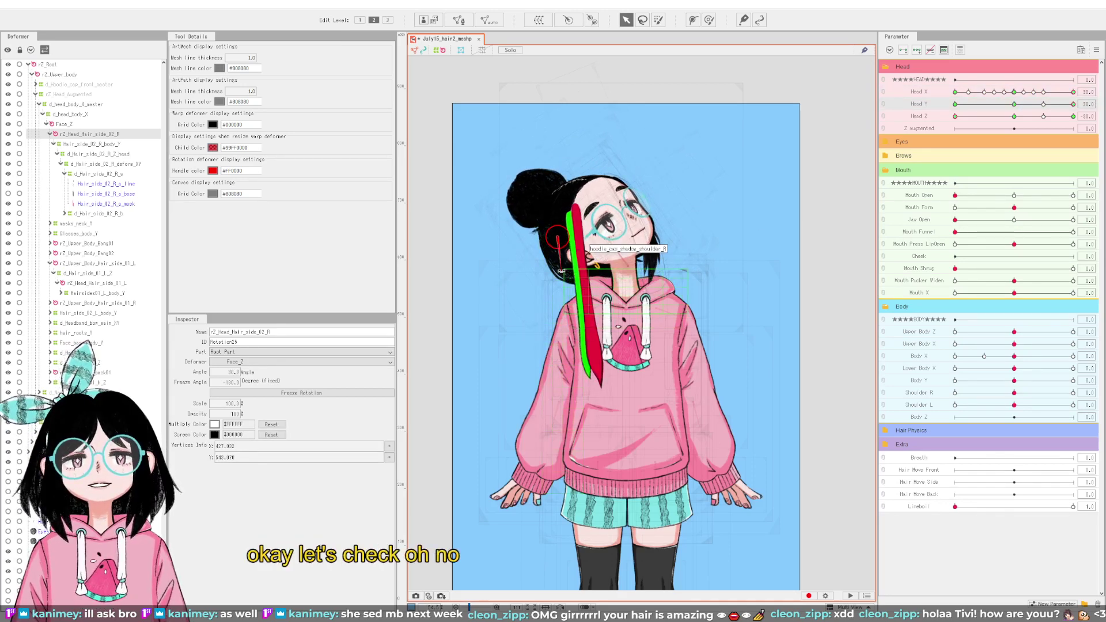
left_click_drag(1017, 105, 1094, 114)
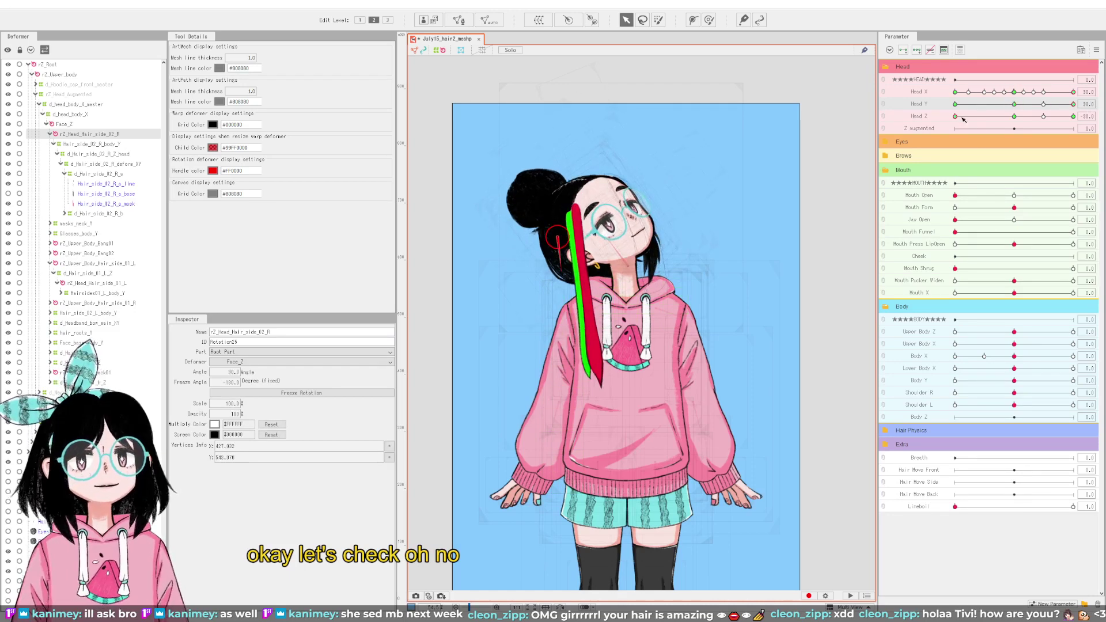
left_click_drag(963, 119, 938, 129)
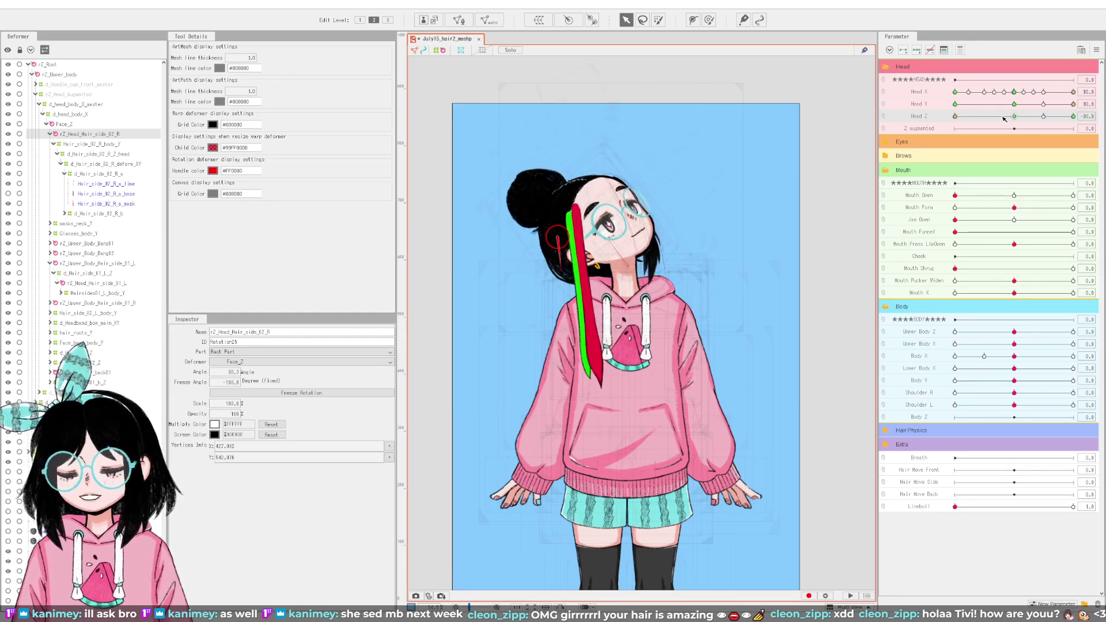
left_click_drag(1003, 120, 925, 134)
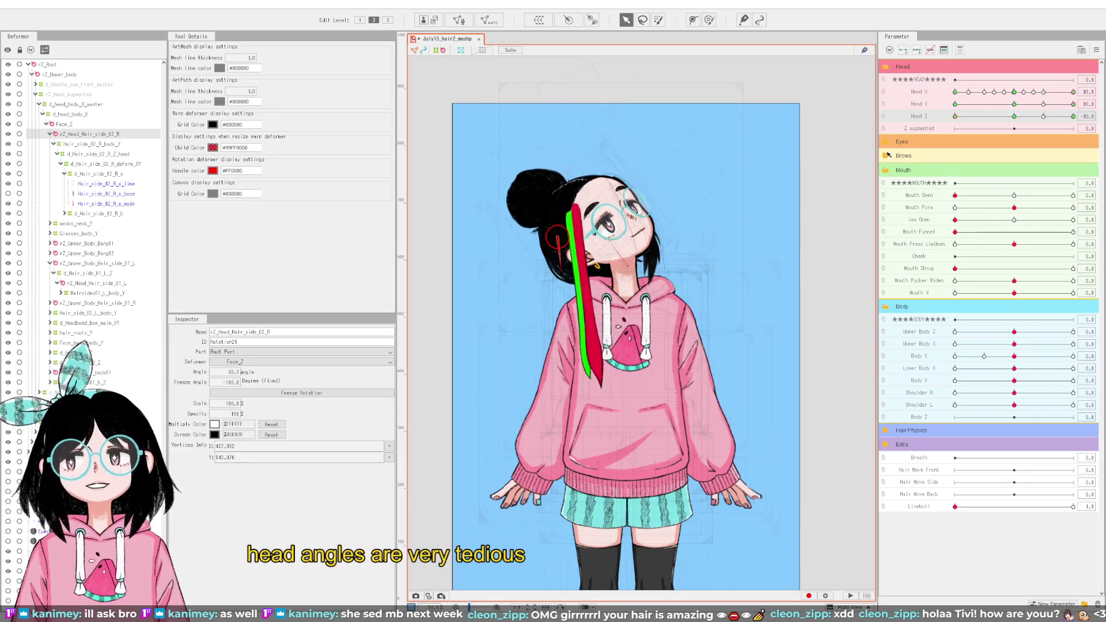
Step: Try to draw an ArtPath along the strand under d_Hair_side_02_R_Z_head and bend it by moving its end point
left_click(94, 154)
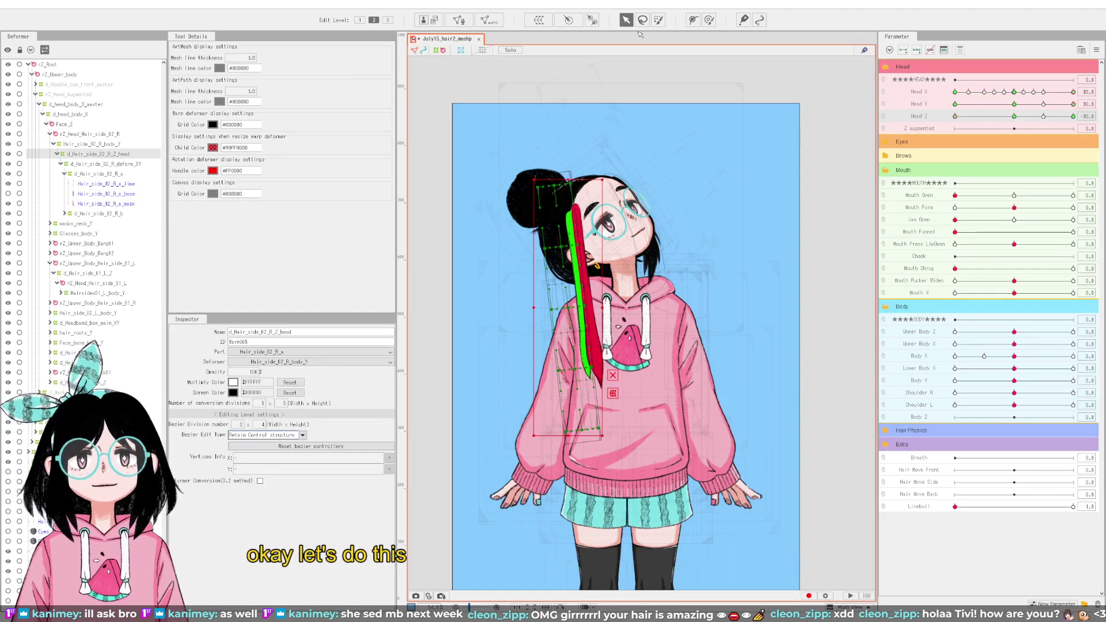
left_click(759, 19)
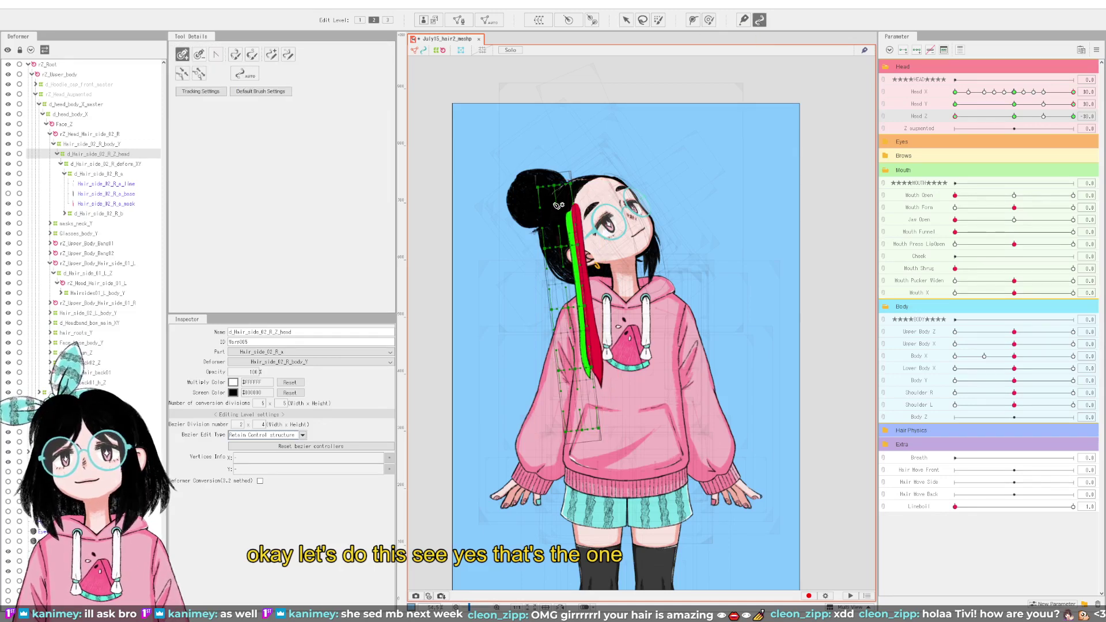
left_click_drag(564, 217, 572, 288)
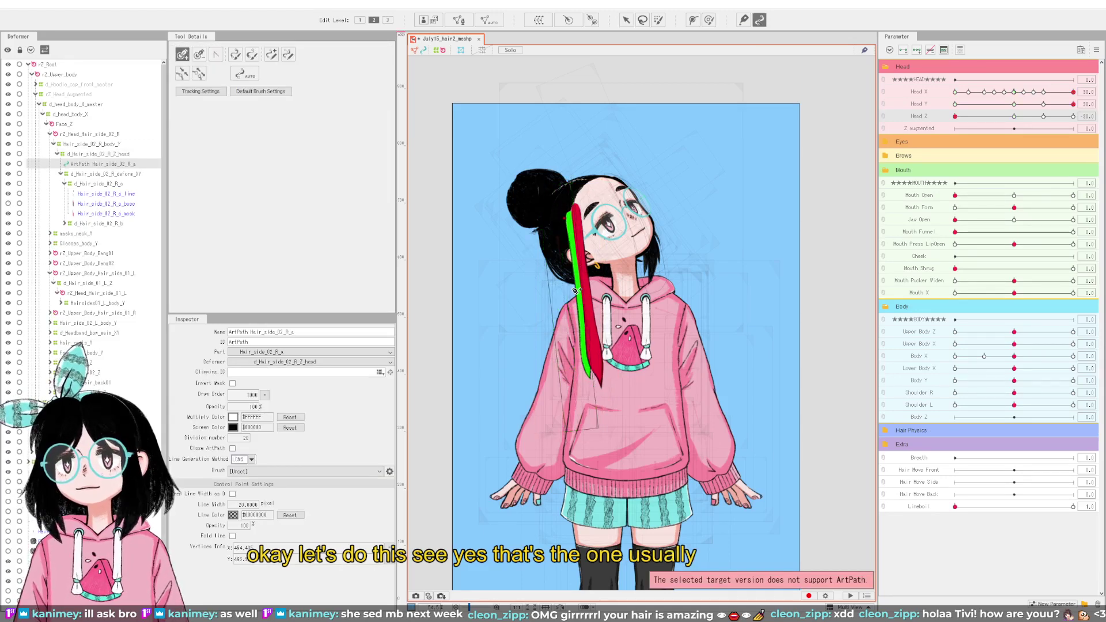
left_click(586, 376)
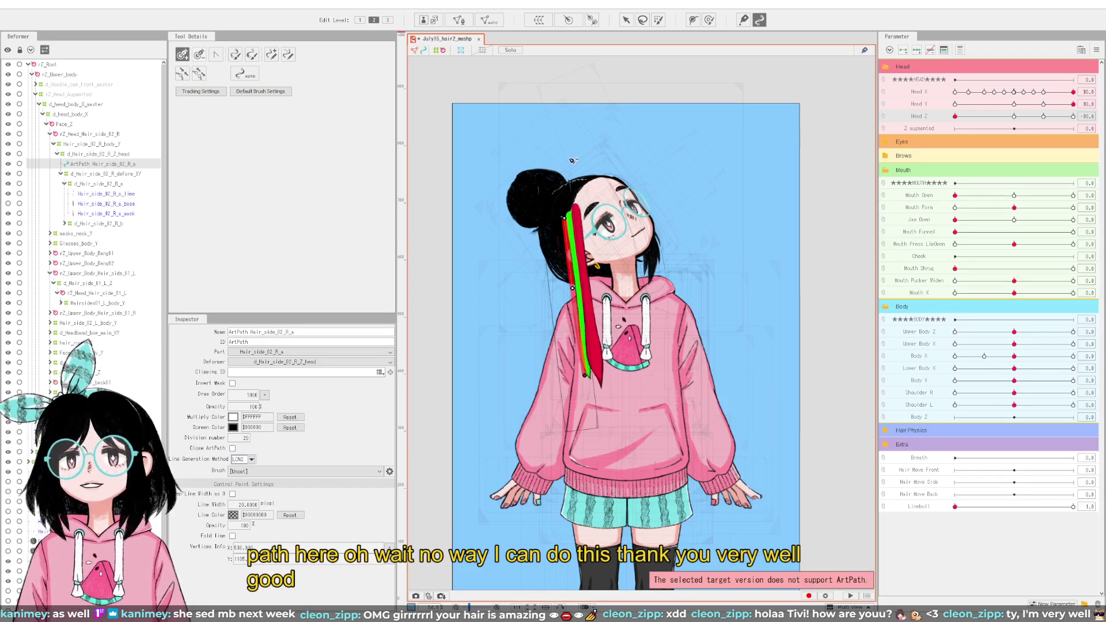
key("v")
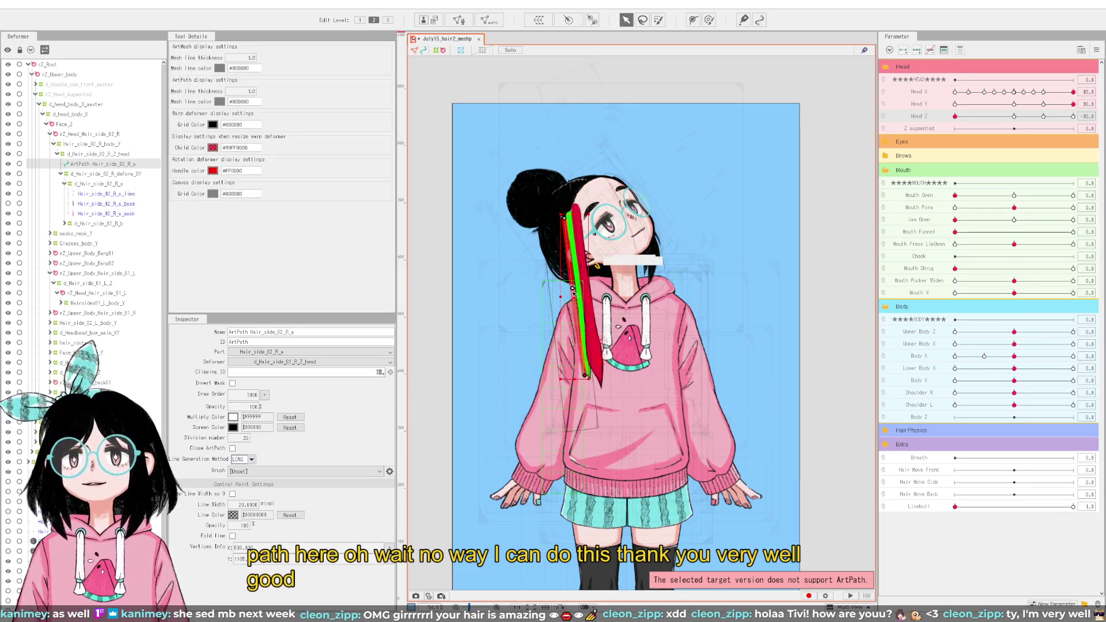
left_click(577, 289)
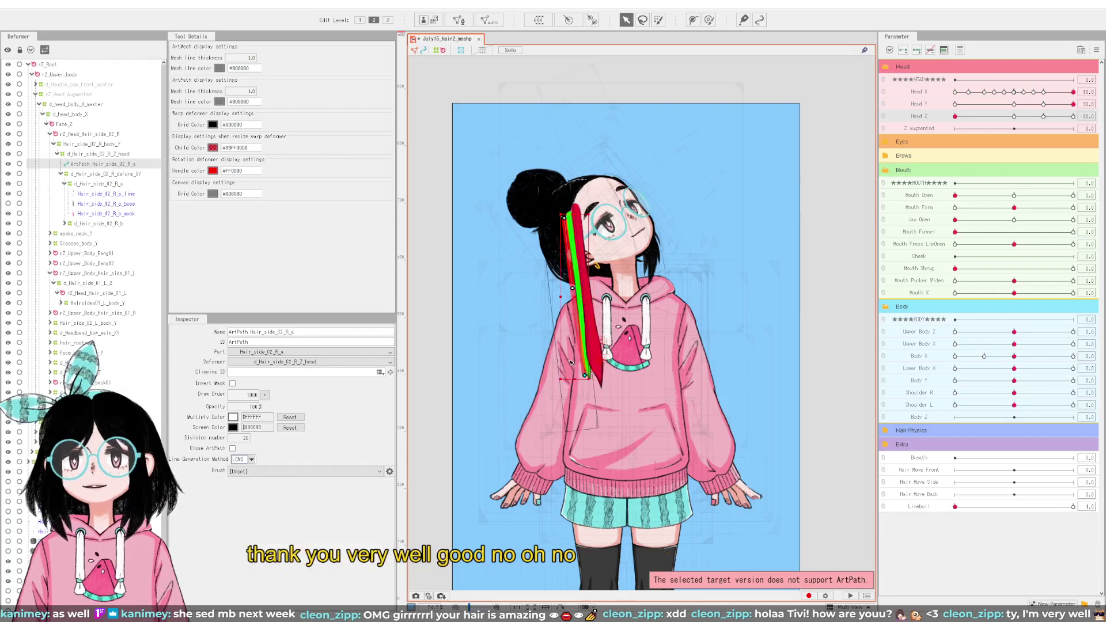
scroll(577, 290, "up", 2)
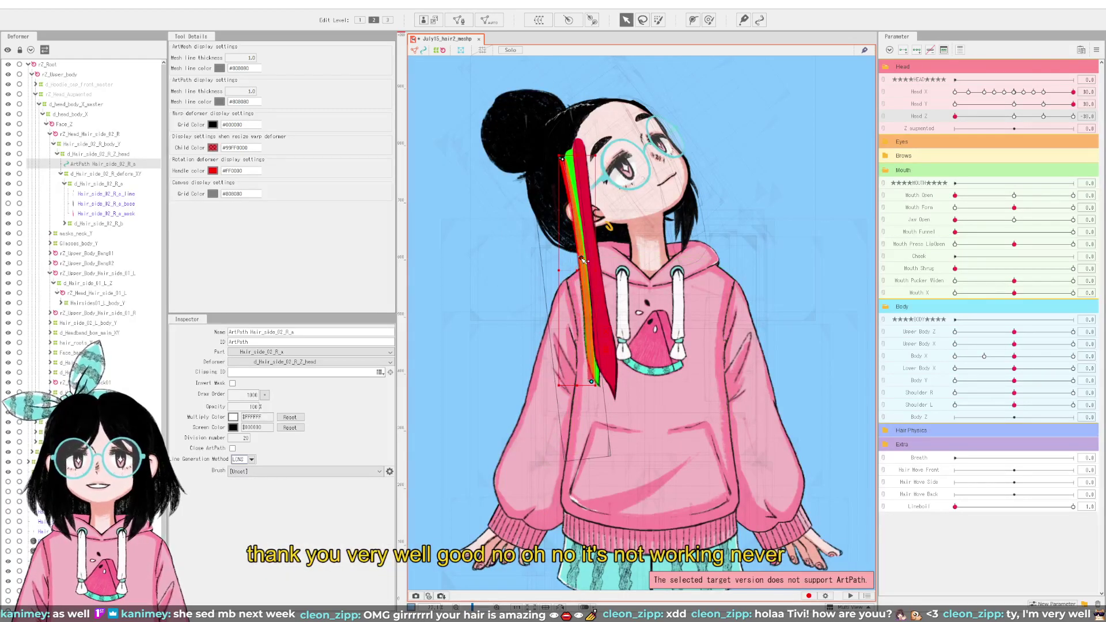
left_click(592, 381)
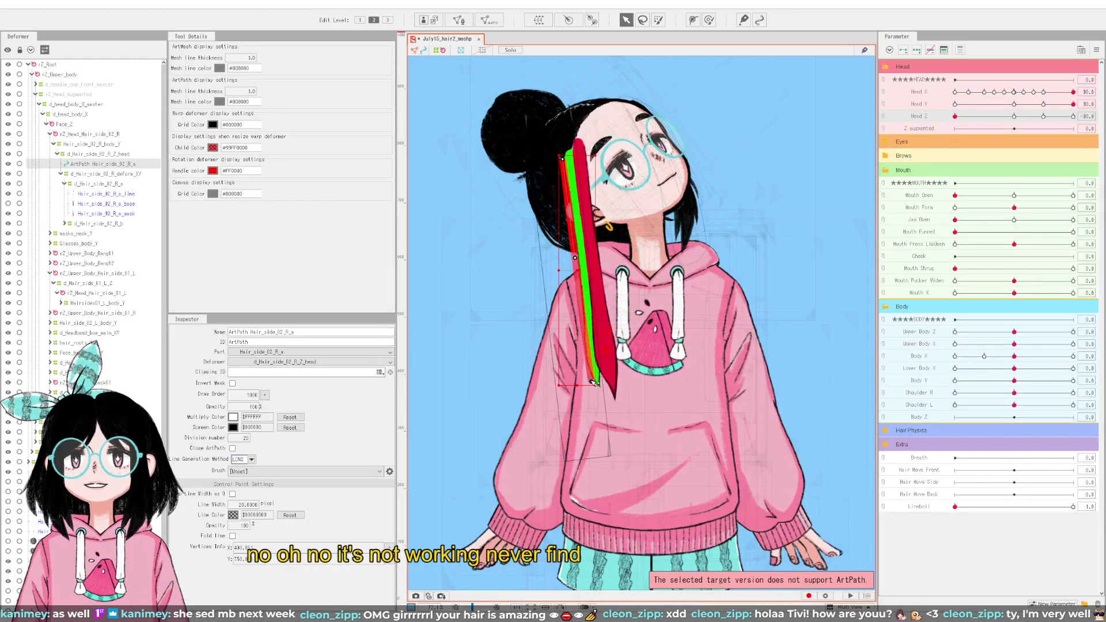
mouse_move(592, 381)
left_mouse_down()
mouse_move(575, 397)
mouse_move(596, 410)
mouse_move(535, 409)
mouse_move(638, 405)
left_mouse_up()
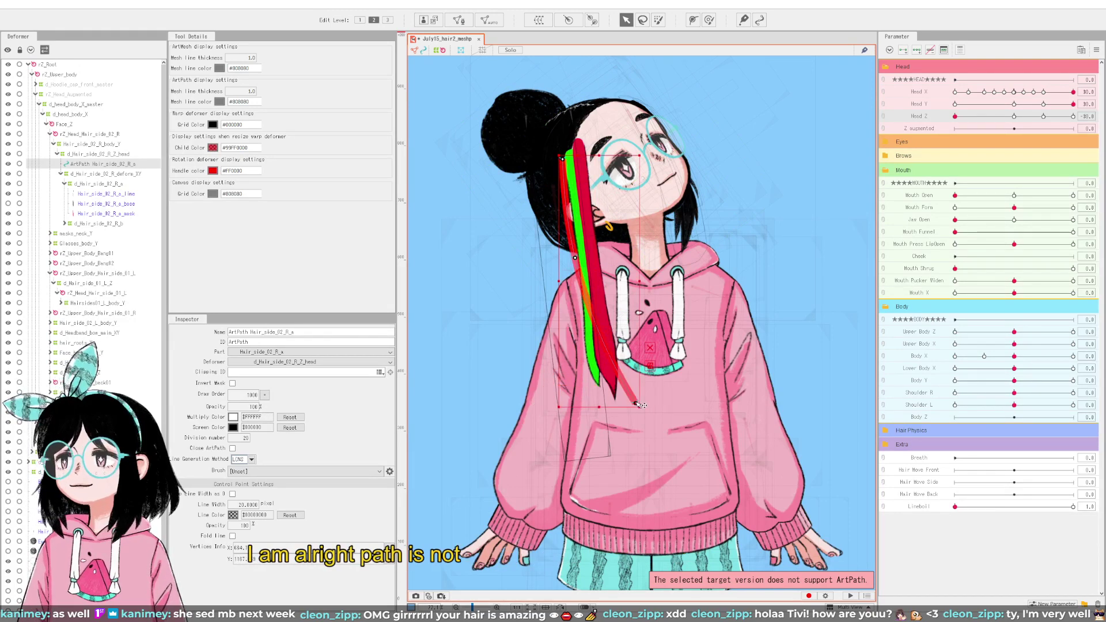
Step: Undo the ArtPath edits and the creation of the path
key("ctrl+z")
key("ctrl+z")
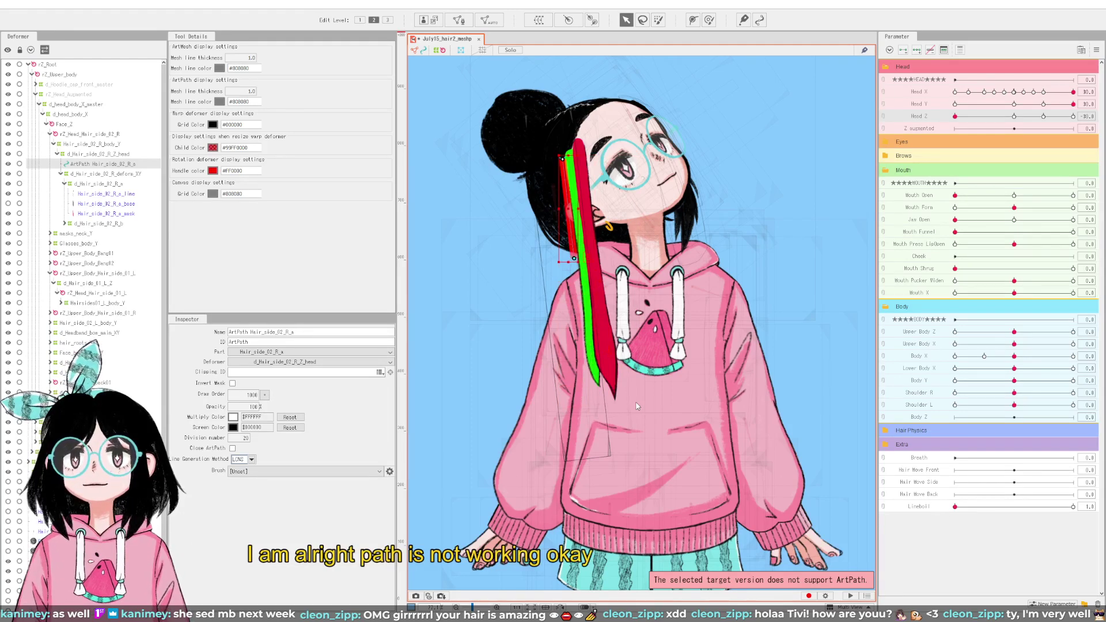
key("ctrl+z")
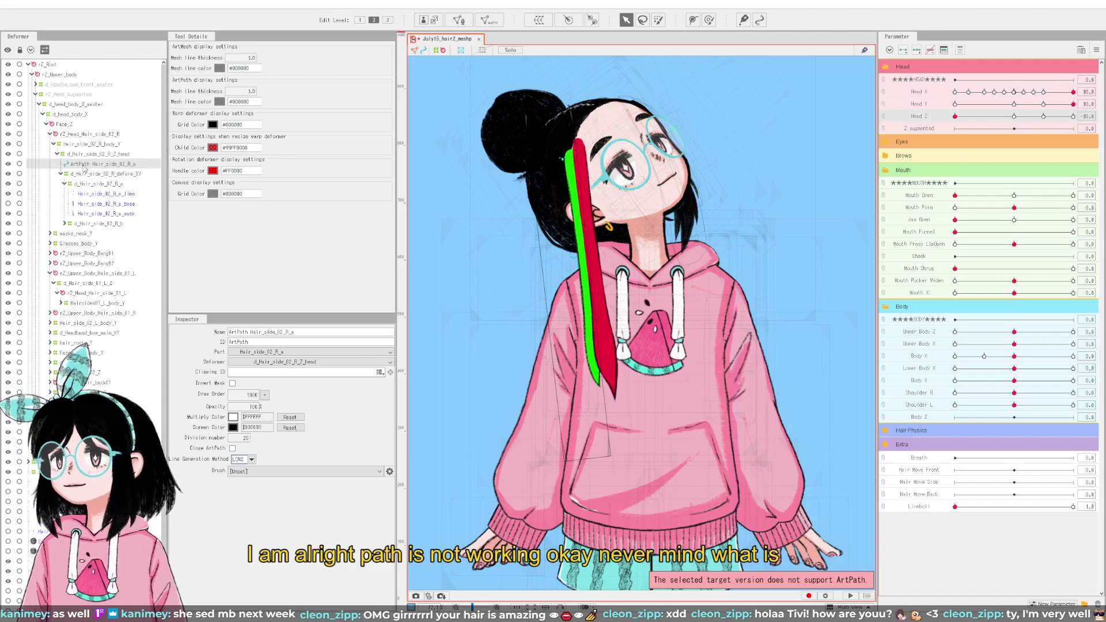
key("ctrl+z")
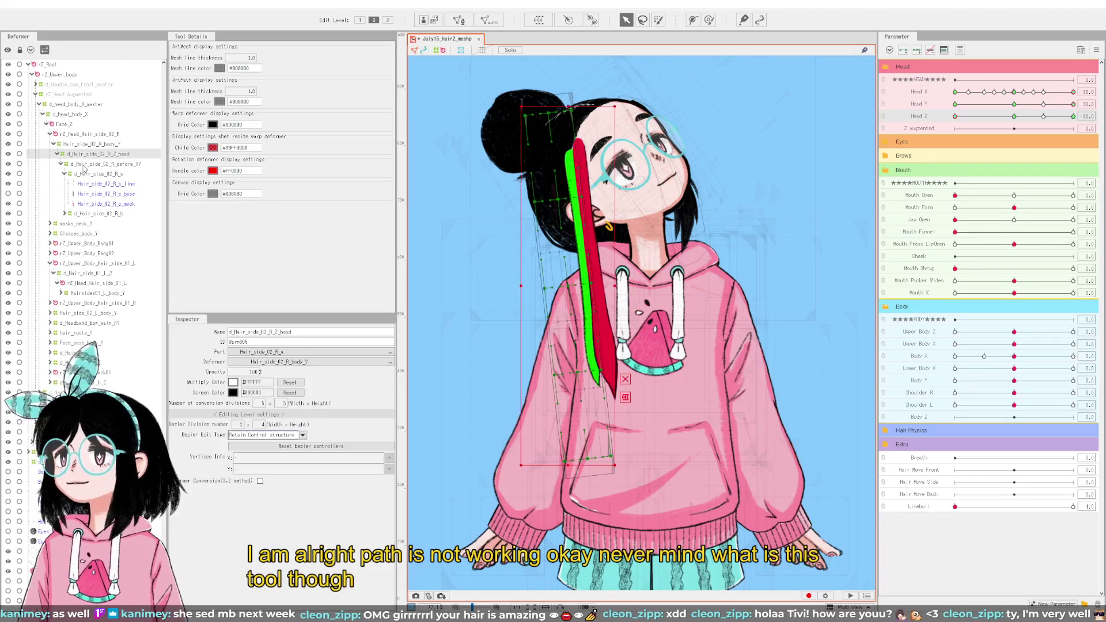
Step: Select the d_Hair_side_02_R_Z_head warp deformer and move its lower half outward with an enlarged deform brush so the strand hangs straight
left_click(84, 165)
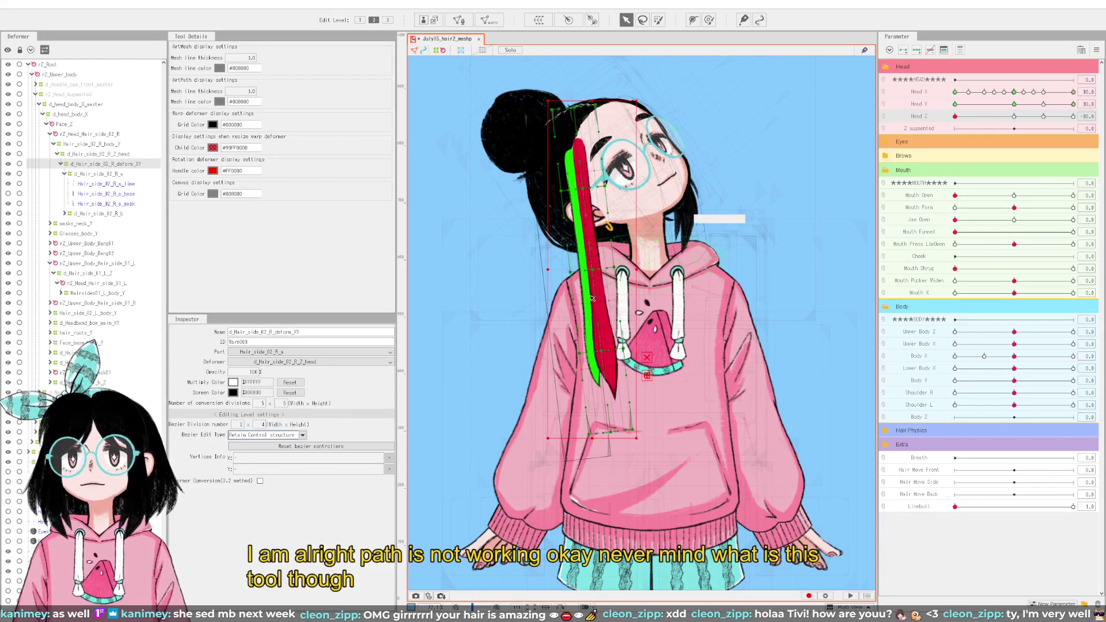
scroll(576, 298, "down", 2)
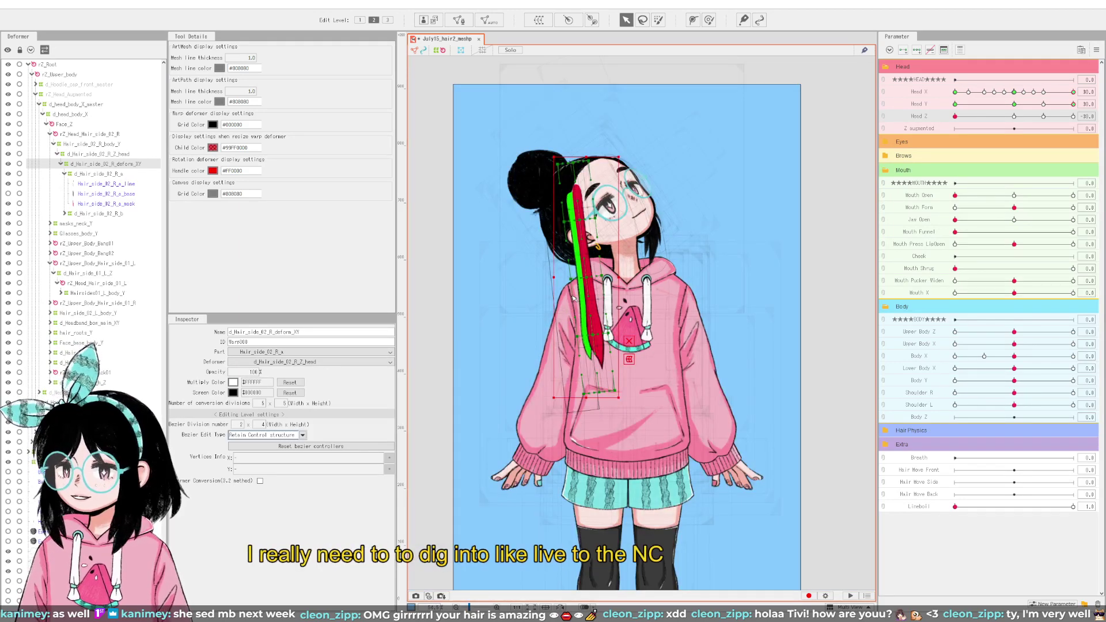
scroll(604, 238, "up", 2)
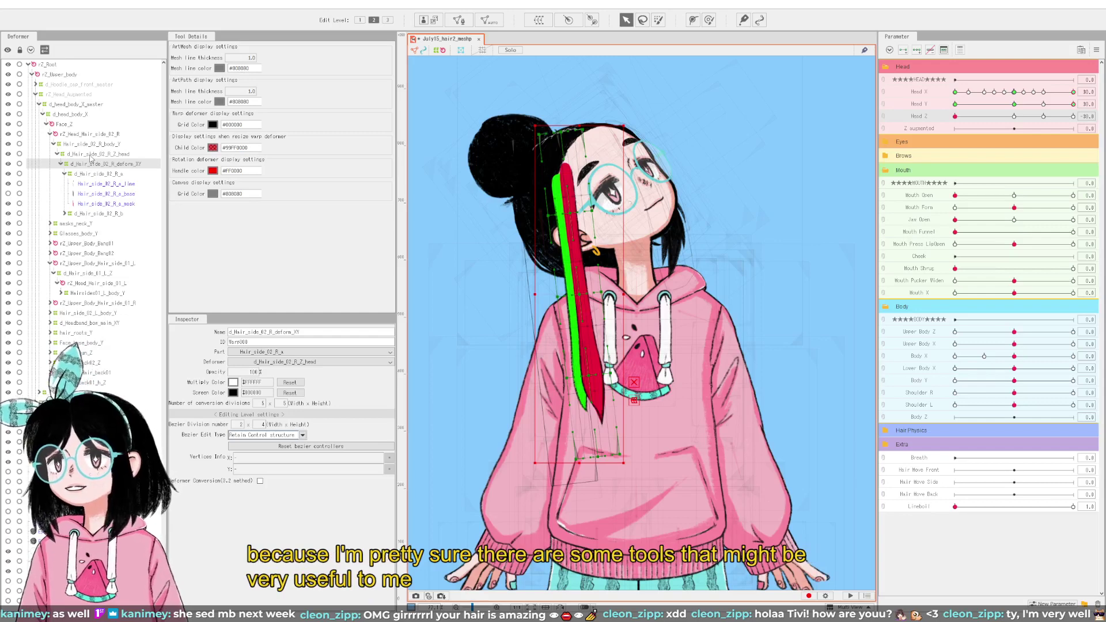
left_click(99, 135)
left_click(110, 155)
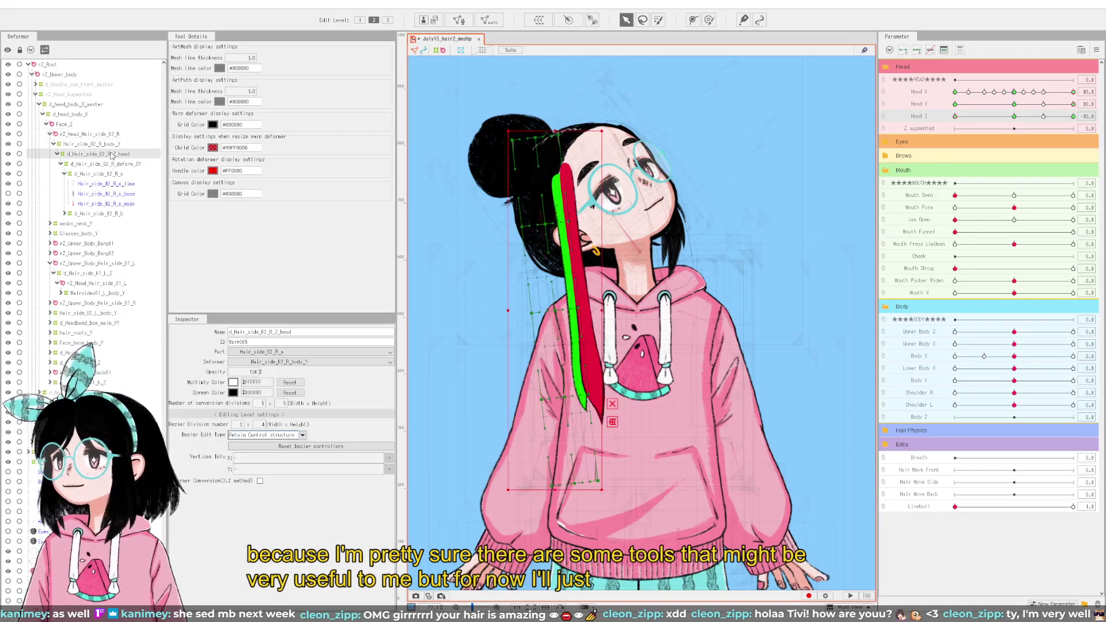
left_click(710, 20)
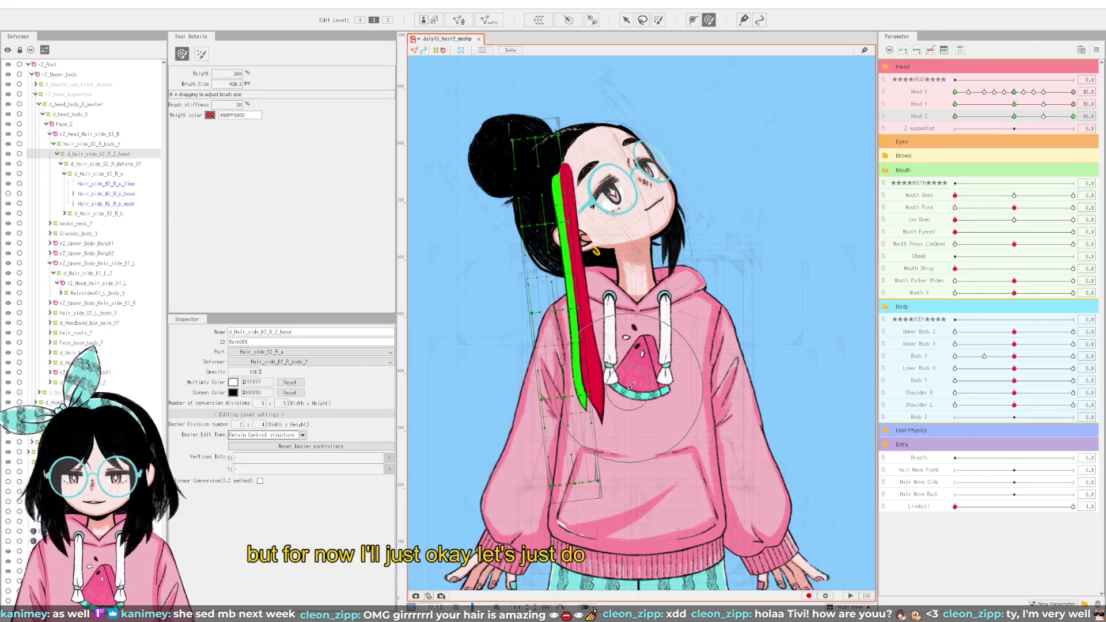
left_click_drag(631, 382, 607, 386)
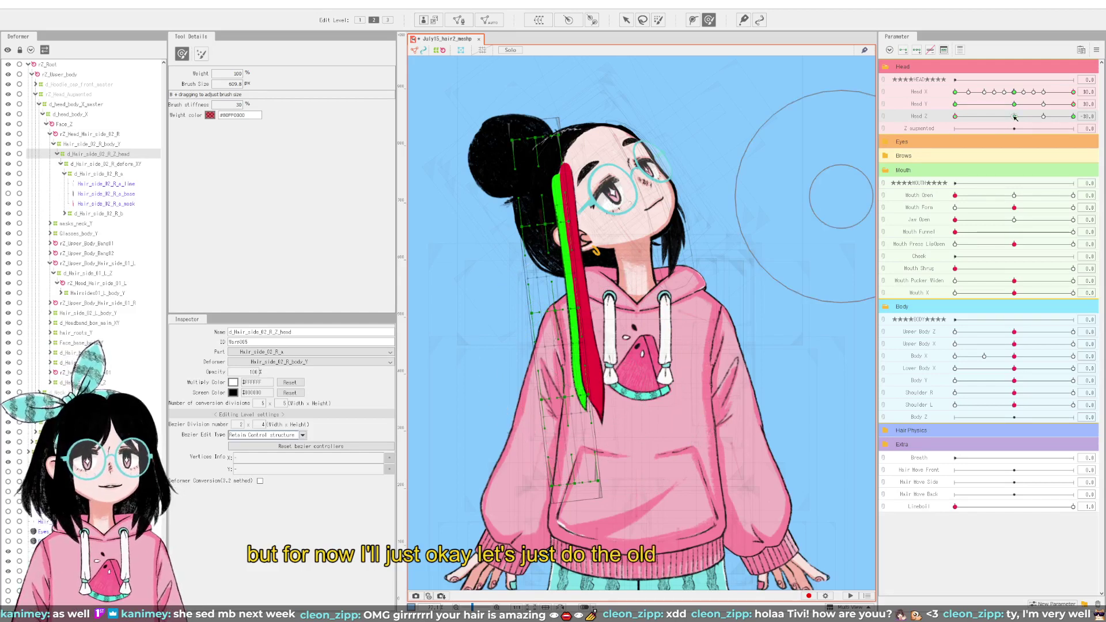
left_click_drag(1015, 117, 954, 117)
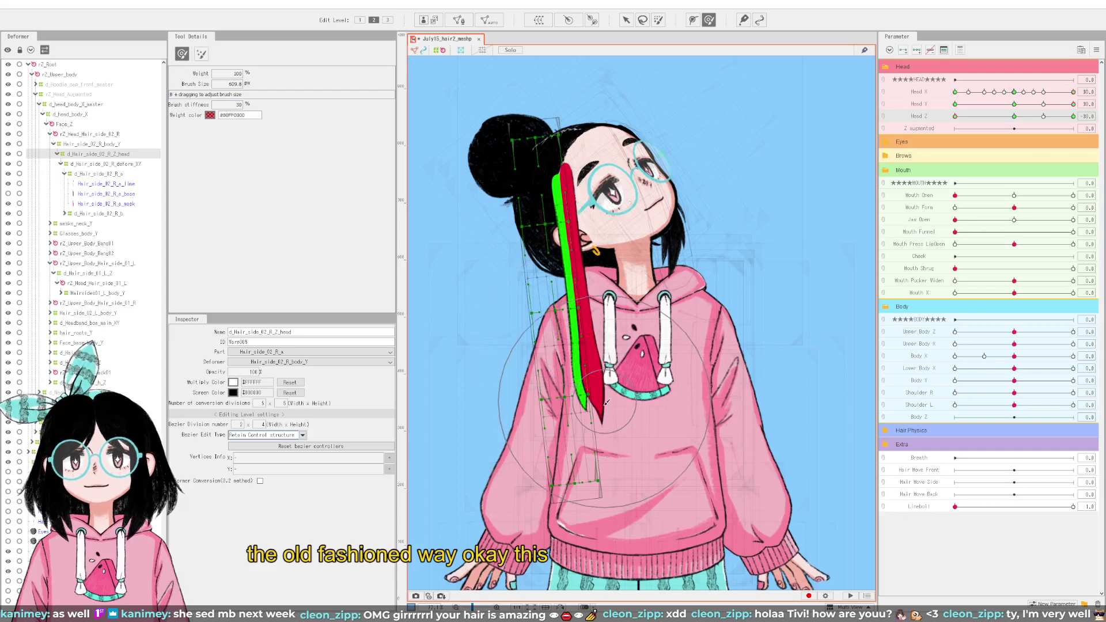
mouse_move(606, 404)
left_mouse_down()
mouse_move(573, 397)
mouse_move(585, 484)
mouse_move(562, 478)
mouse_move(564, 391)
left_mouse_up()
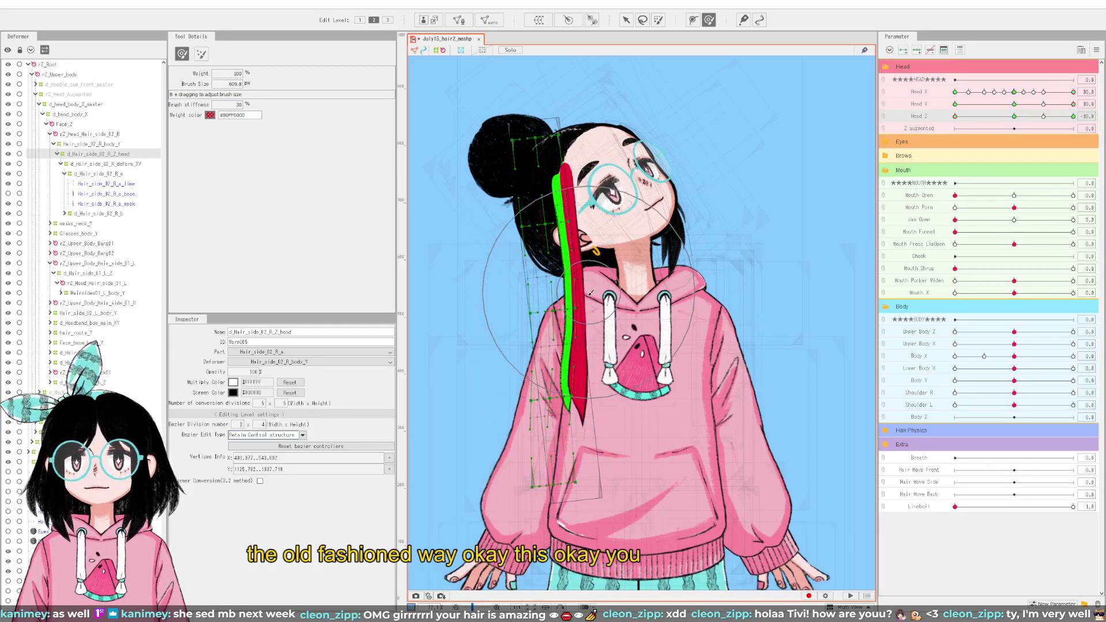
mouse_move(591, 292)
left_mouse_down()
mouse_move(535, 311)
mouse_move(519, 357)
mouse_move(520, 340)
mouse_move(534, 472)
mouse_move(585, 487)
mouse_move(502, 487)
left_mouse_up()
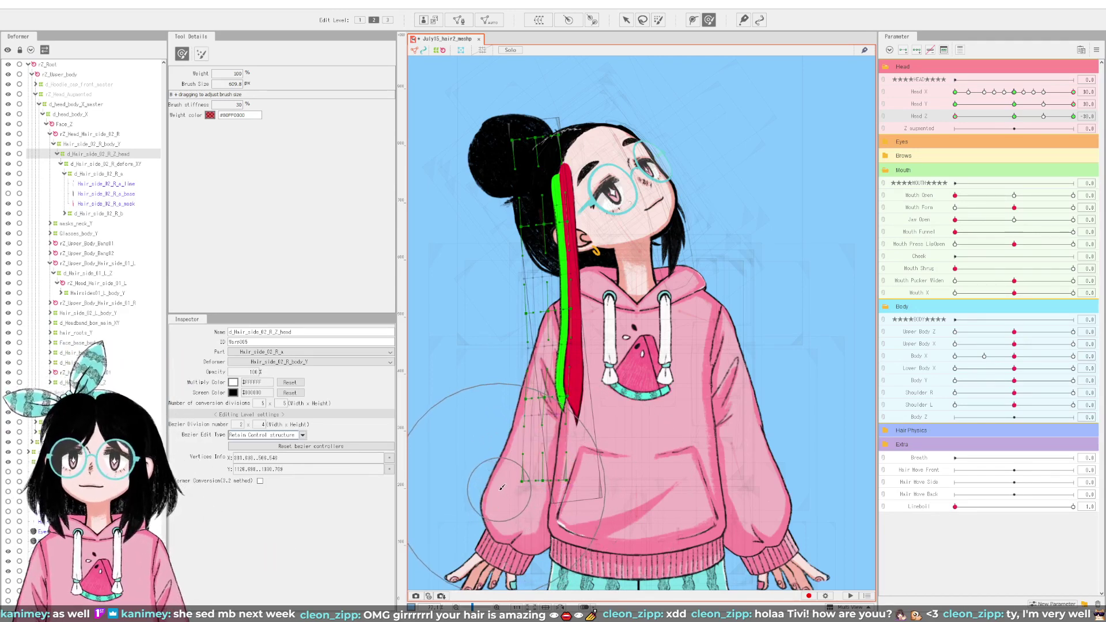
Step: Check the motion across Head Z and Y, and raise the deformer's lower rows with the deform brush to shorten the strand's tip
left_click_drag(1017, 118, 924, 128)
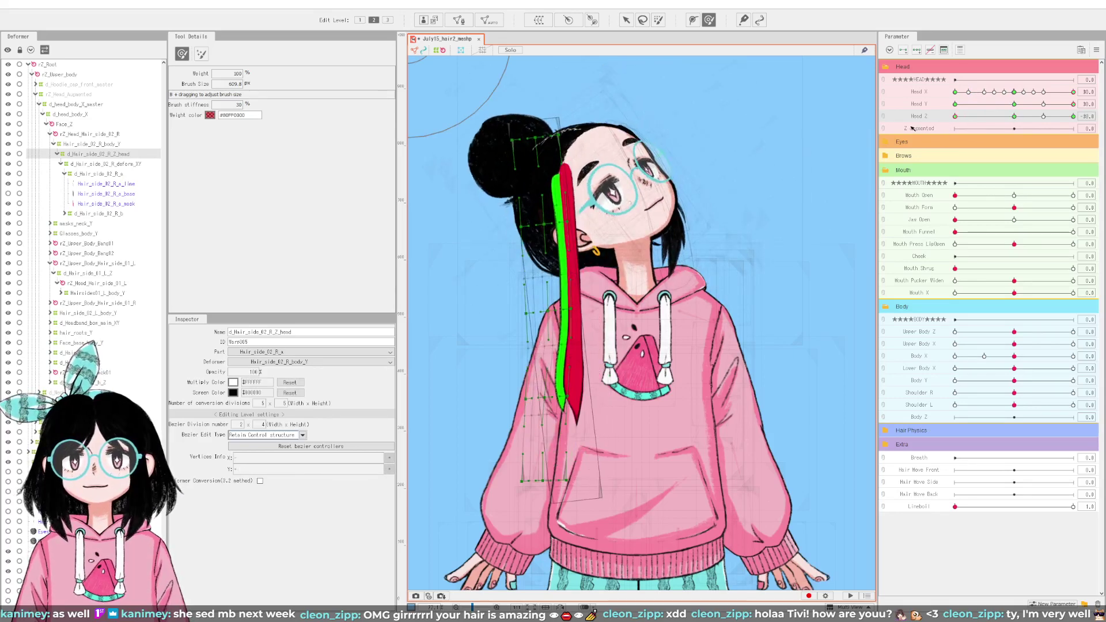
left_click_drag(1015, 104, 1083, 104)
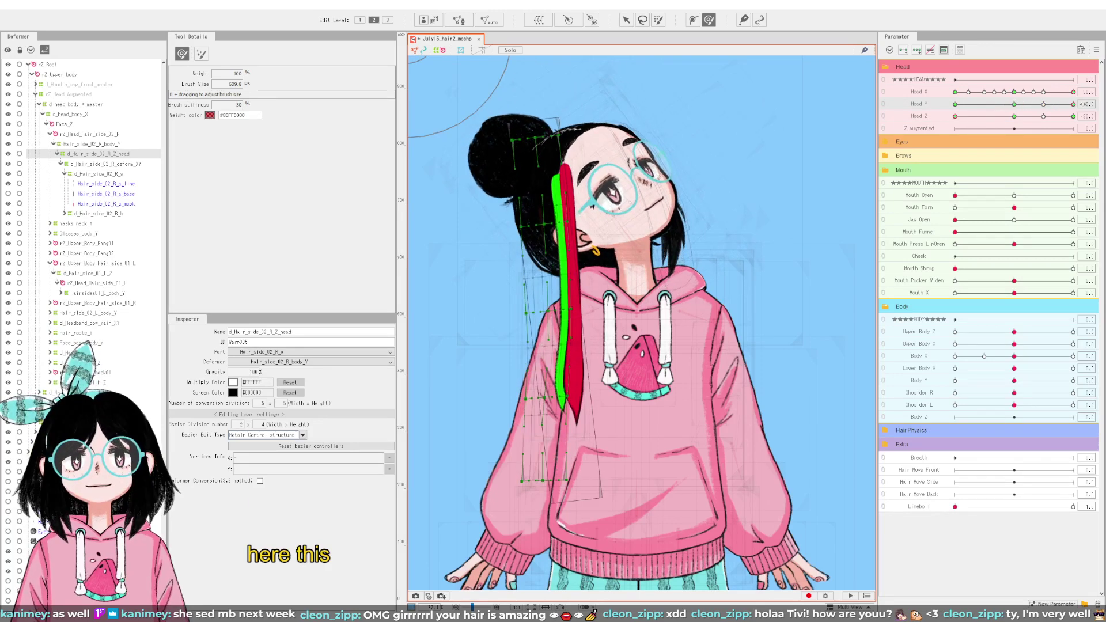
left_click(550, 457)
left_click_drag(550, 456, 551, 454)
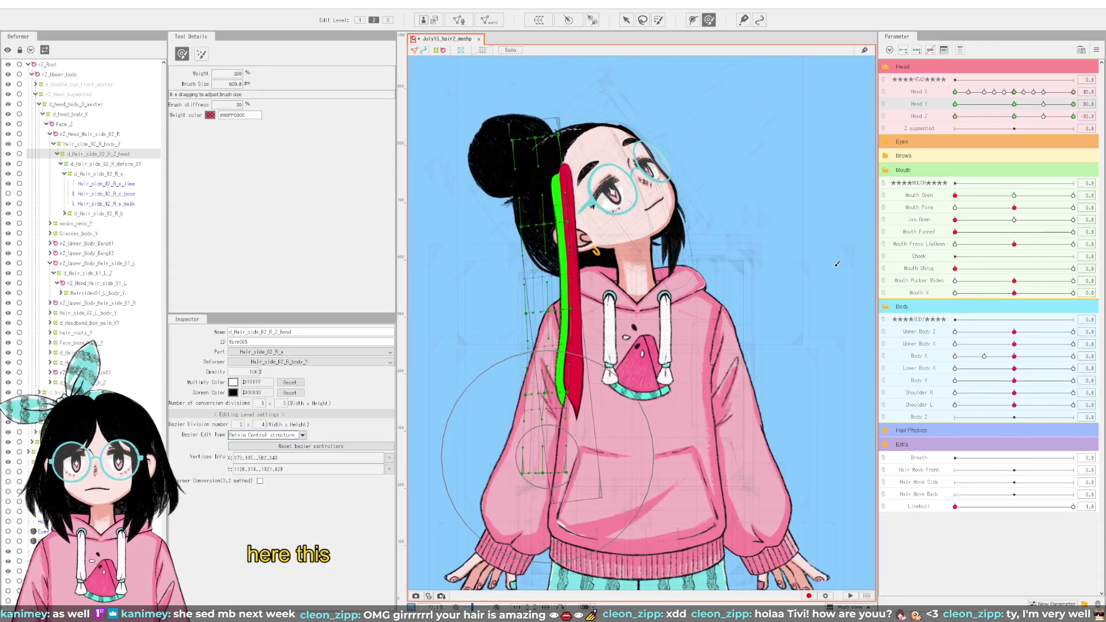
mouse_move(1073, 103)
left_mouse_down()
mouse_move(1033, 105)
mouse_move(1093, 107)
left_mouse_up()
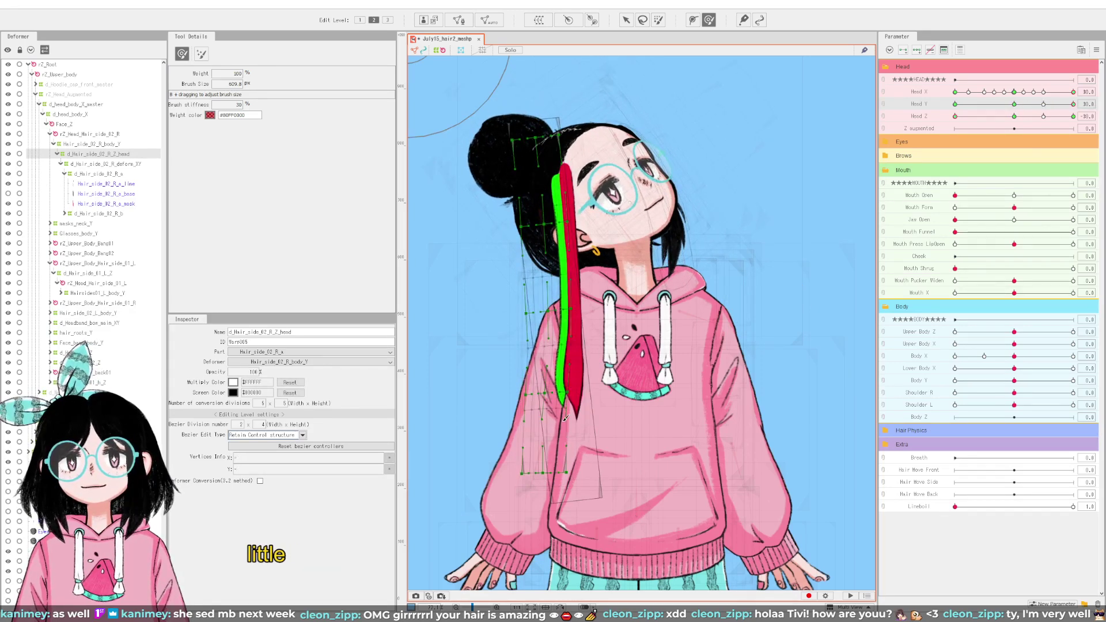
left_click_drag(516, 331, 573, 478)
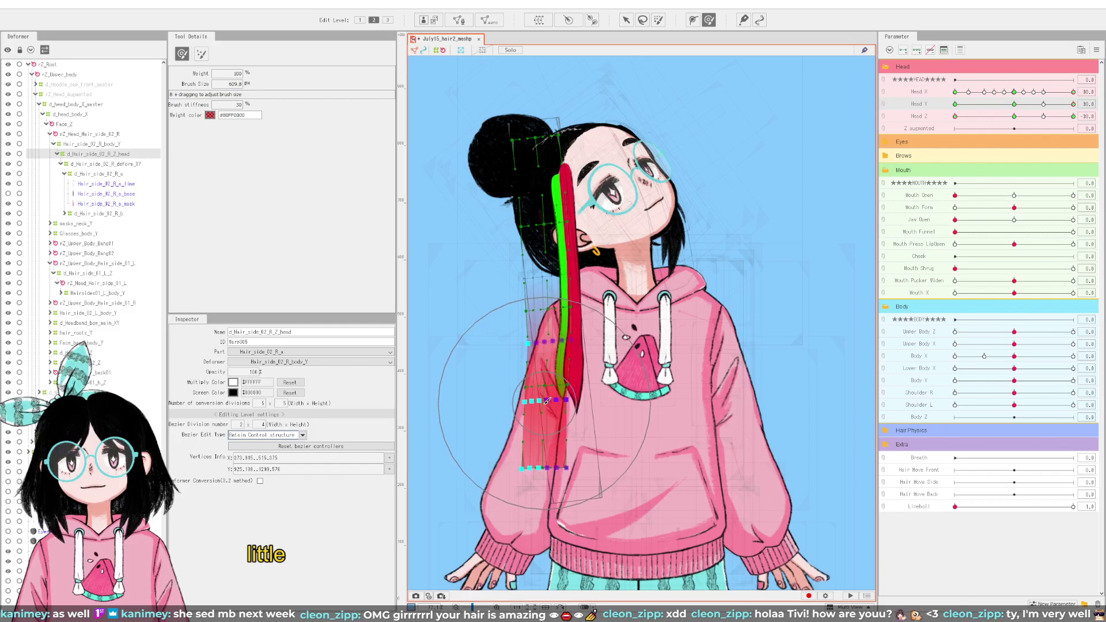
left_click_drag(547, 403, 547, 461)
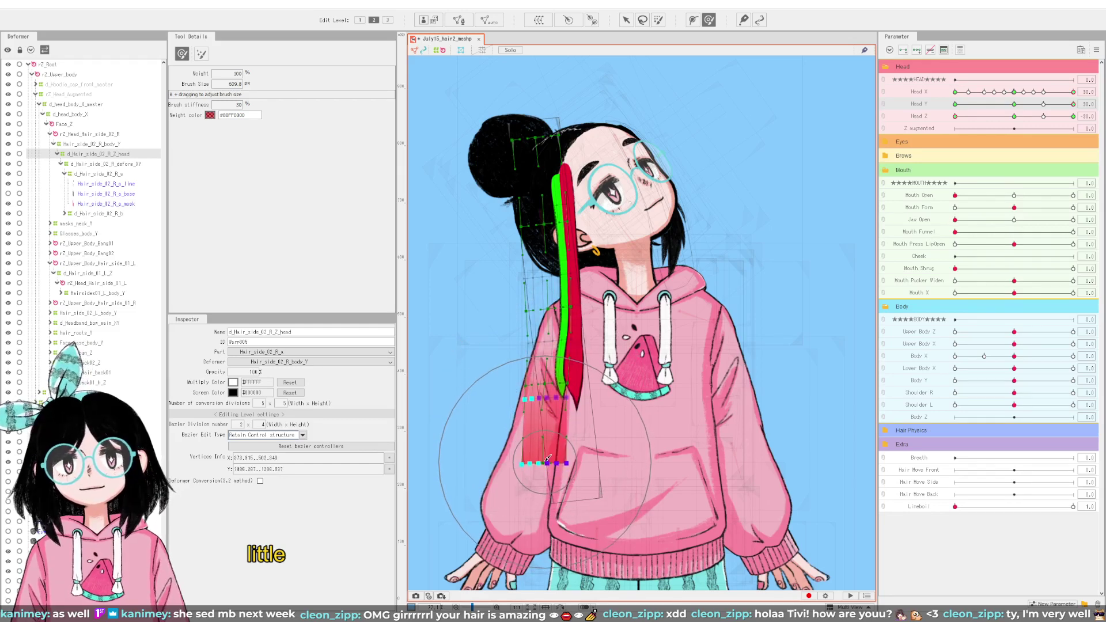
Step: Compare the strand between neutral and maximum Head Y, and refine its middle section with the deform brush at the maximum
left_click(1015, 104)
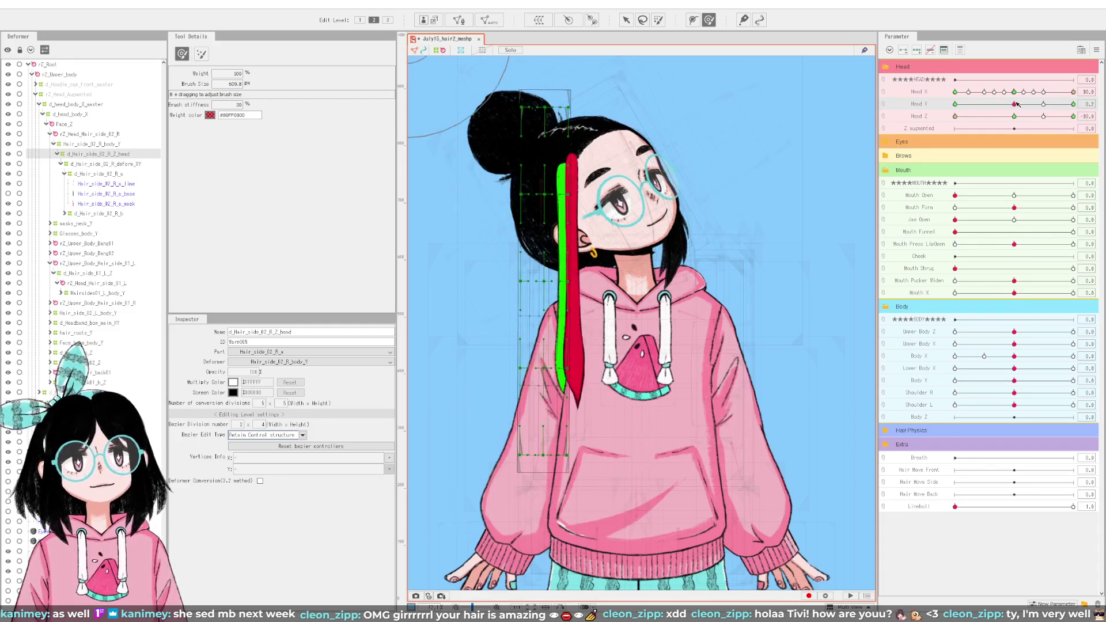
left_click_drag(1017, 104, 1101, 106)
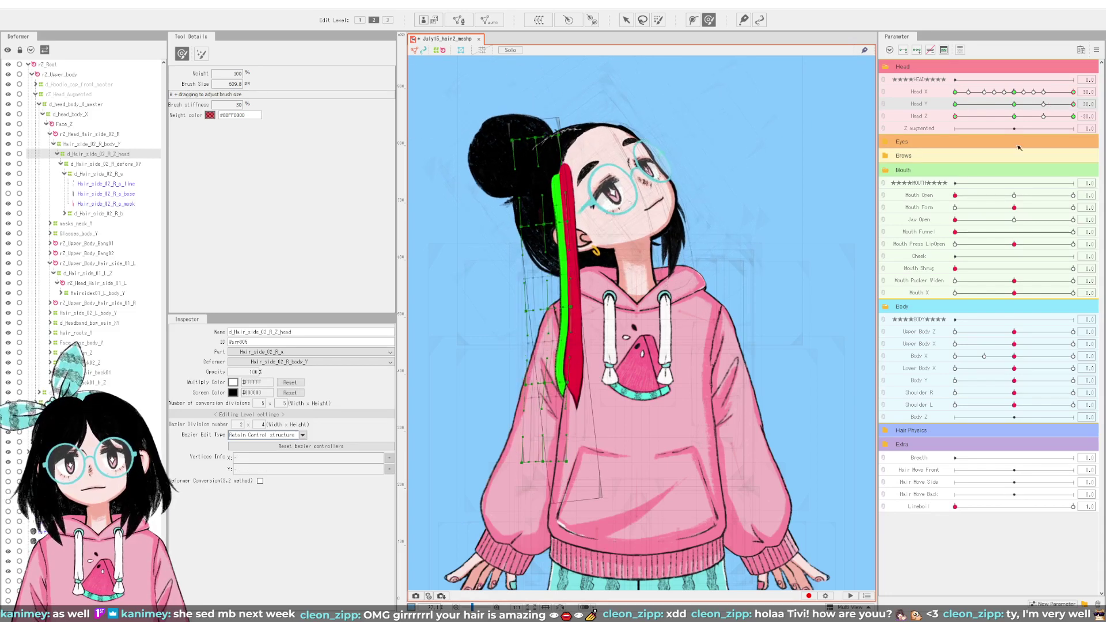
left_click_drag(547, 337, 540, 409)
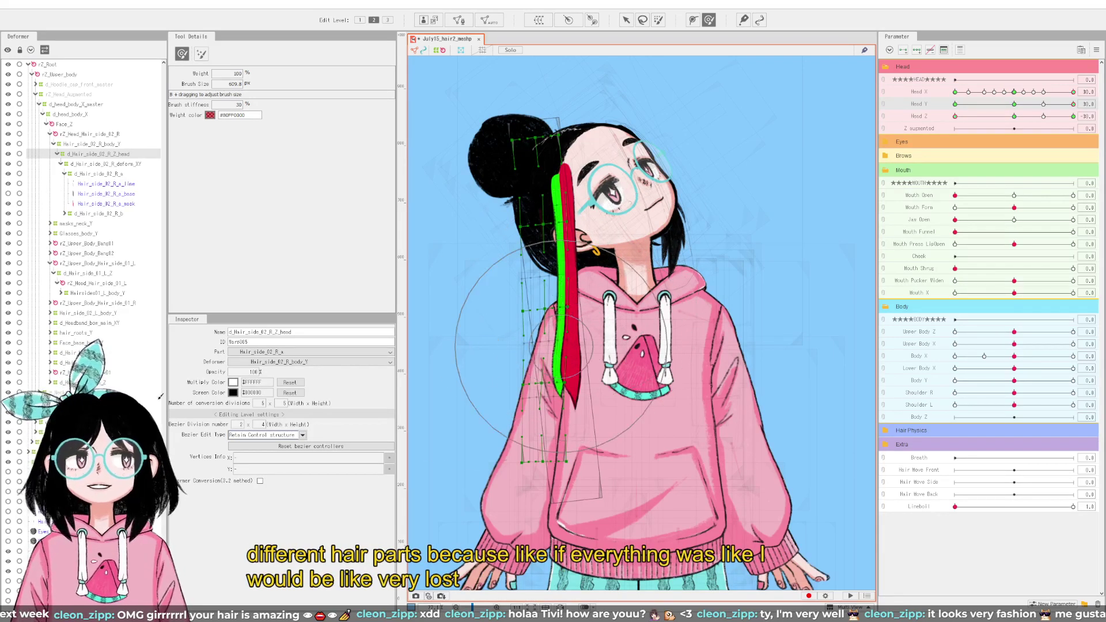
Step: Set the opacity of Hair_side_02_R_a_mask and Hair_side_02_R_b_mask to 0% and show the strand's two base art meshes
left_click(626, 20)
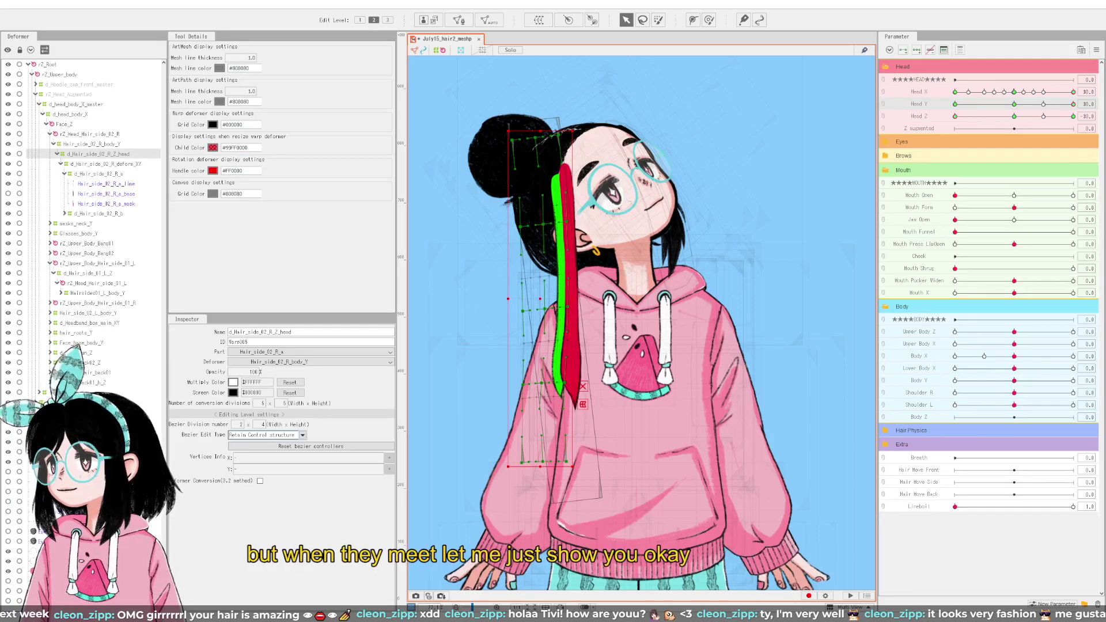
left_click(566, 276)
left_click(571, 317, "shift")
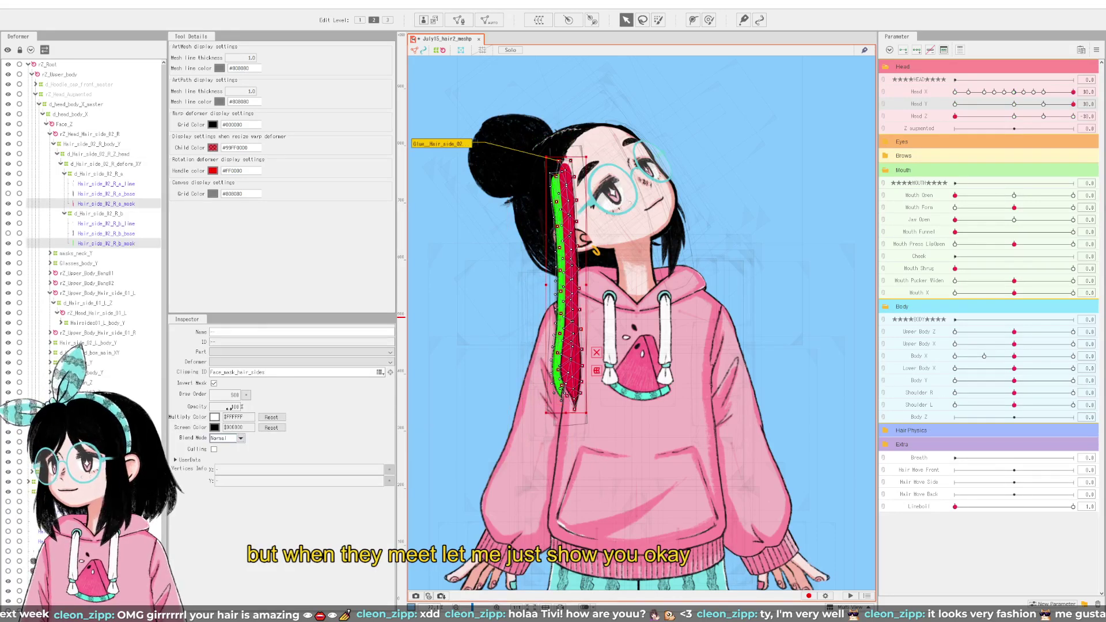
key("Return")
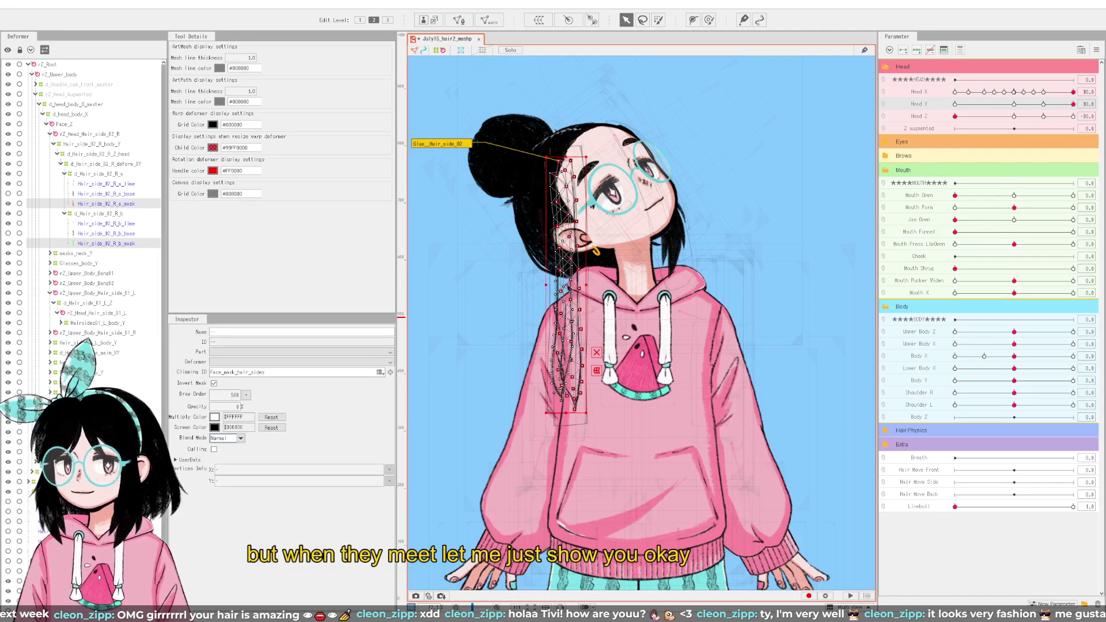
left_click(561, 322)
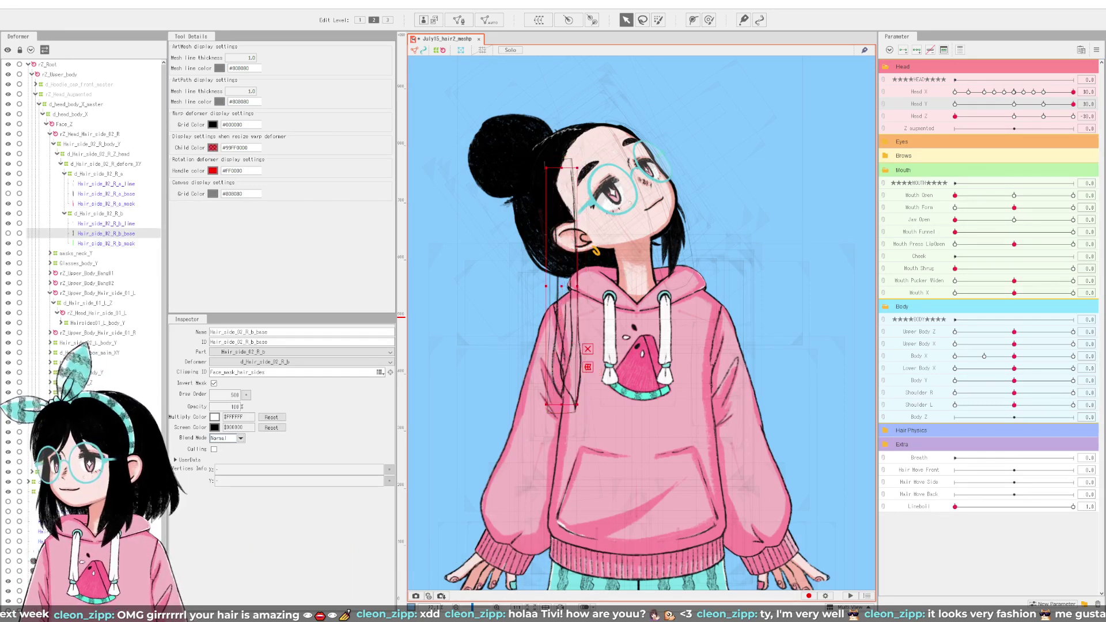
left_click(569, 300, "shift")
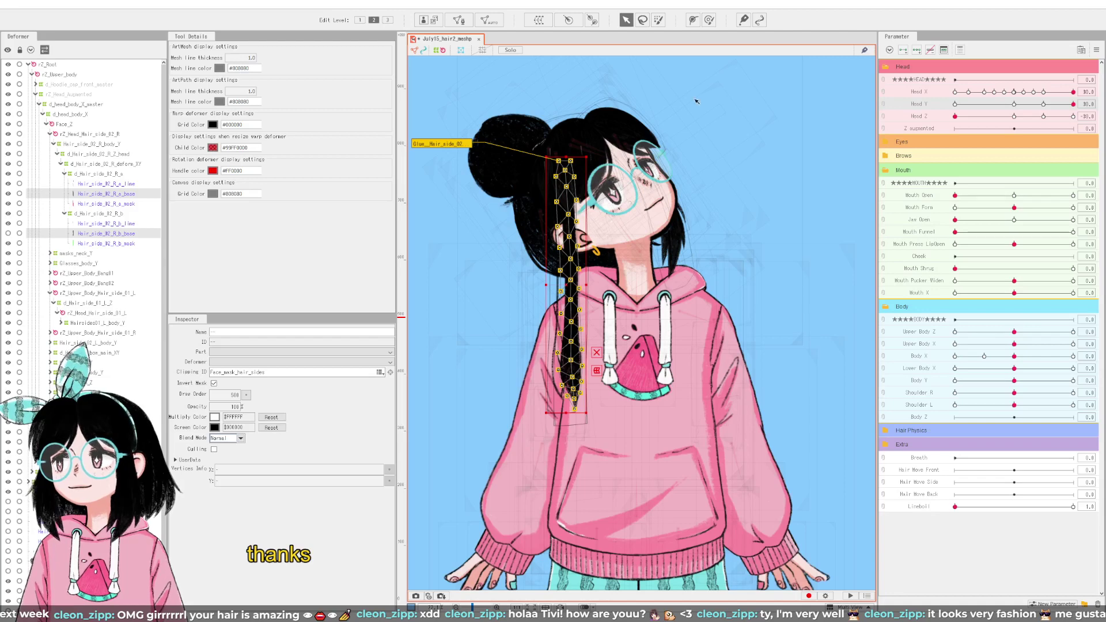
left_click(849, 82)
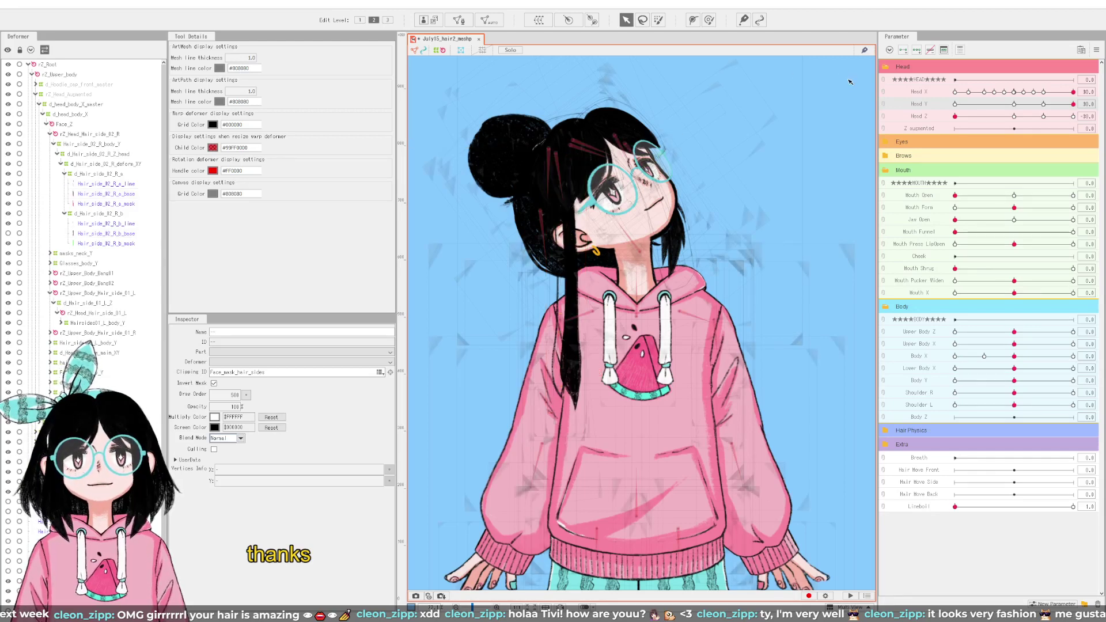
scroll(643, 280, "down", 3)
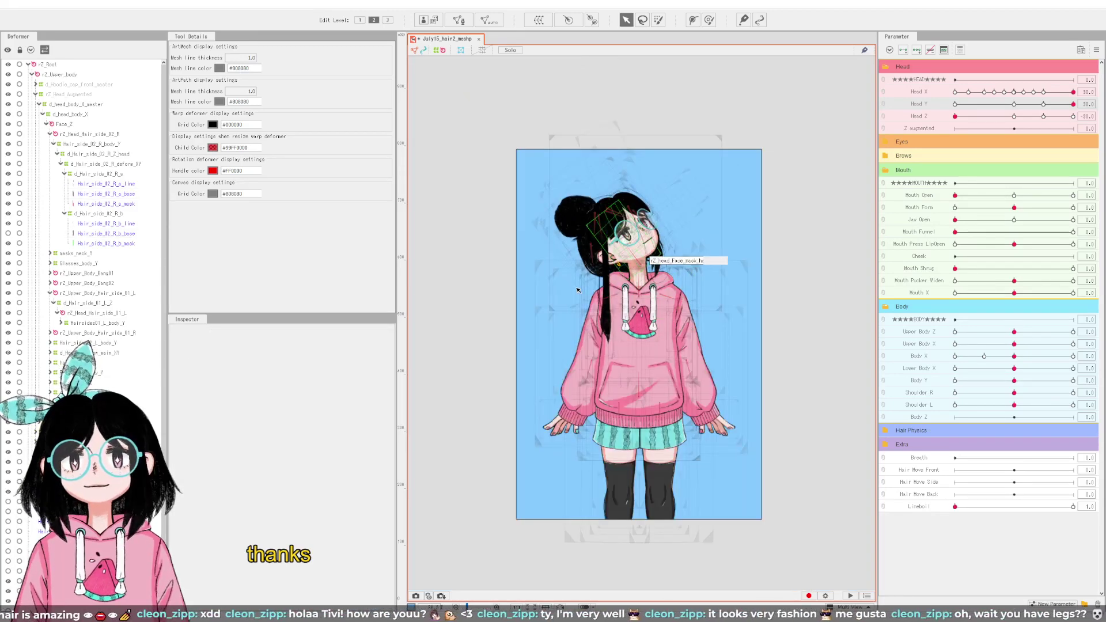
scroll(577, 290, "up", 2)
scroll(568, 282, "down", 2)
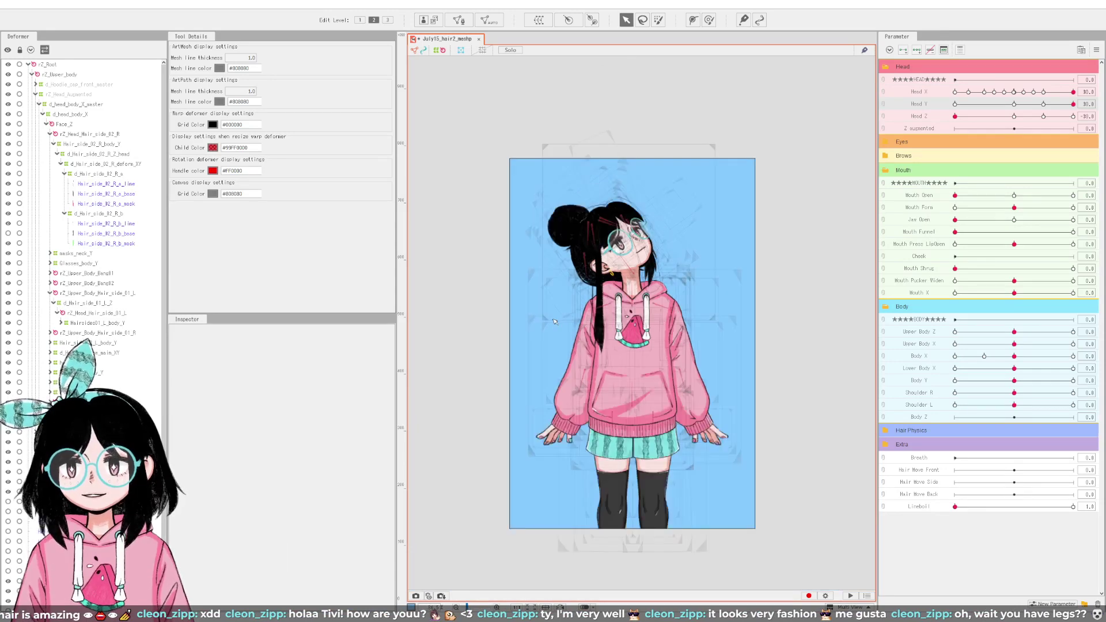
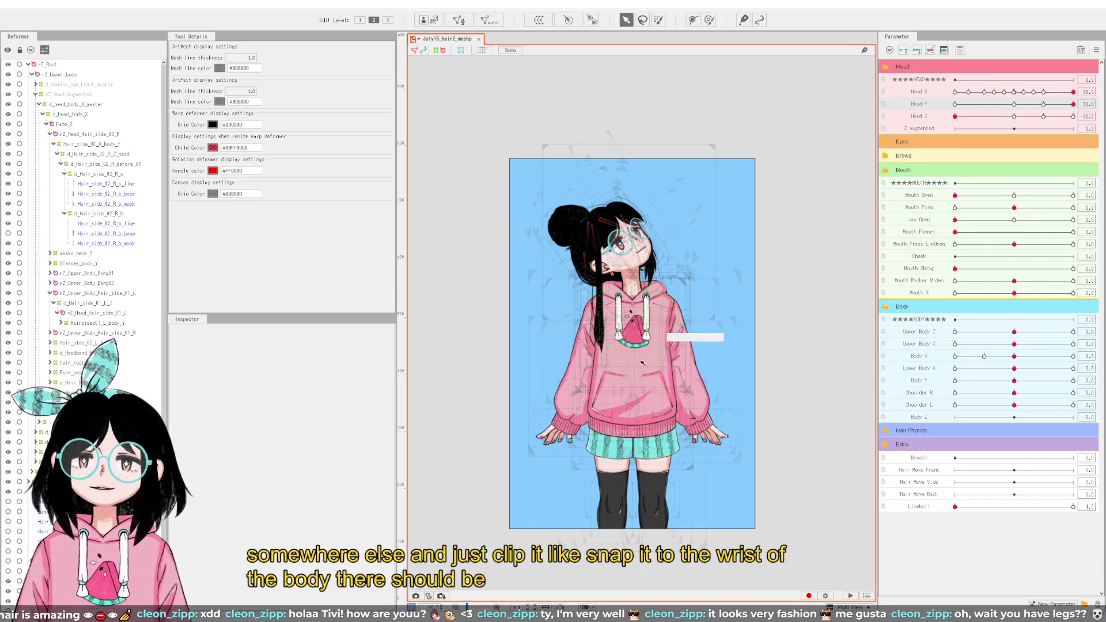
scroll(639, 334, "up", 2)
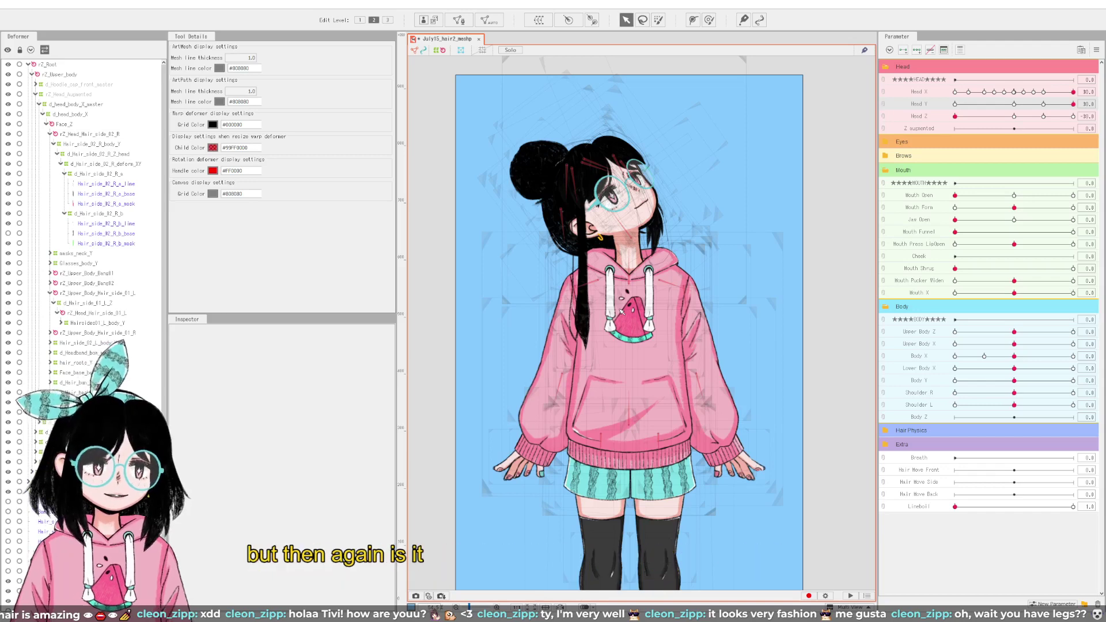
scroll(621, 311, "down", 1)
scroll(621, 311, "up", 1)
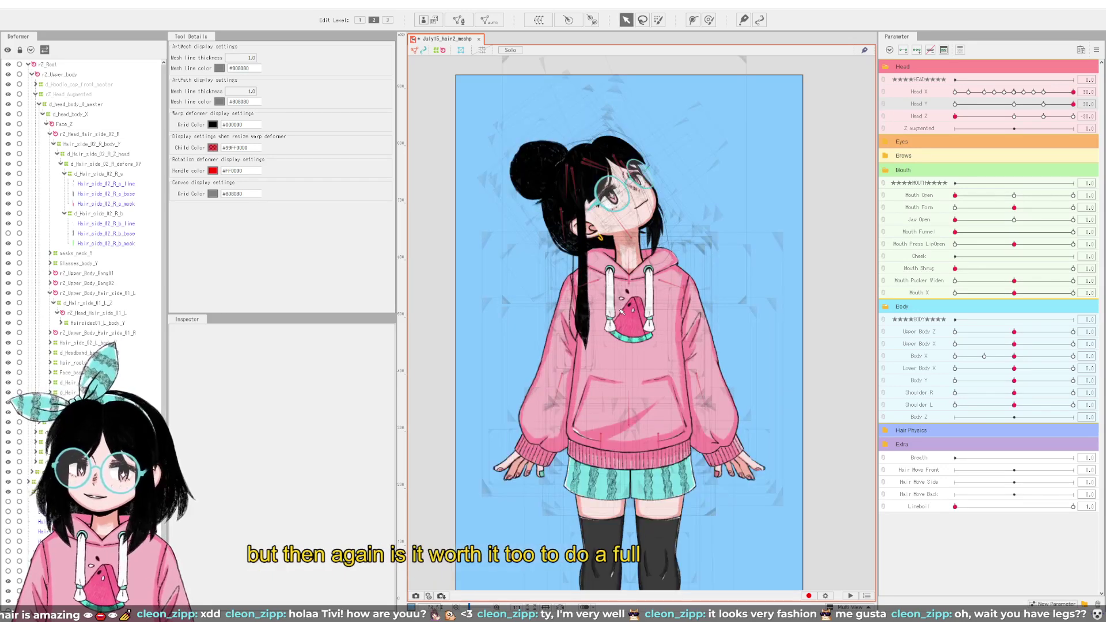
scroll(620, 311, "down", 1)
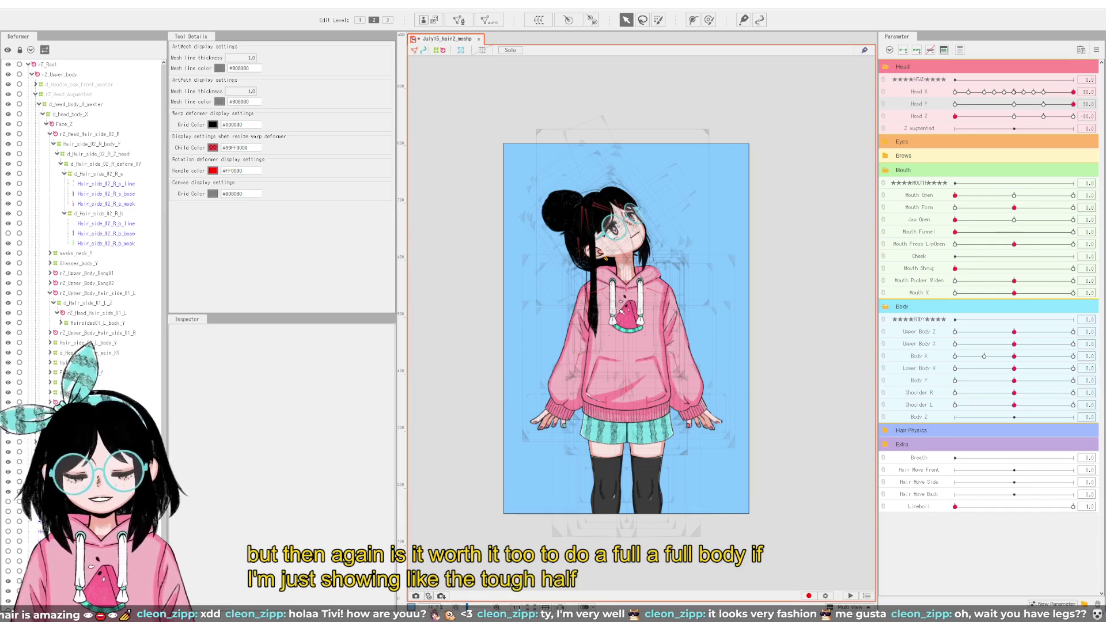
scroll(631, 216, "up", 1)
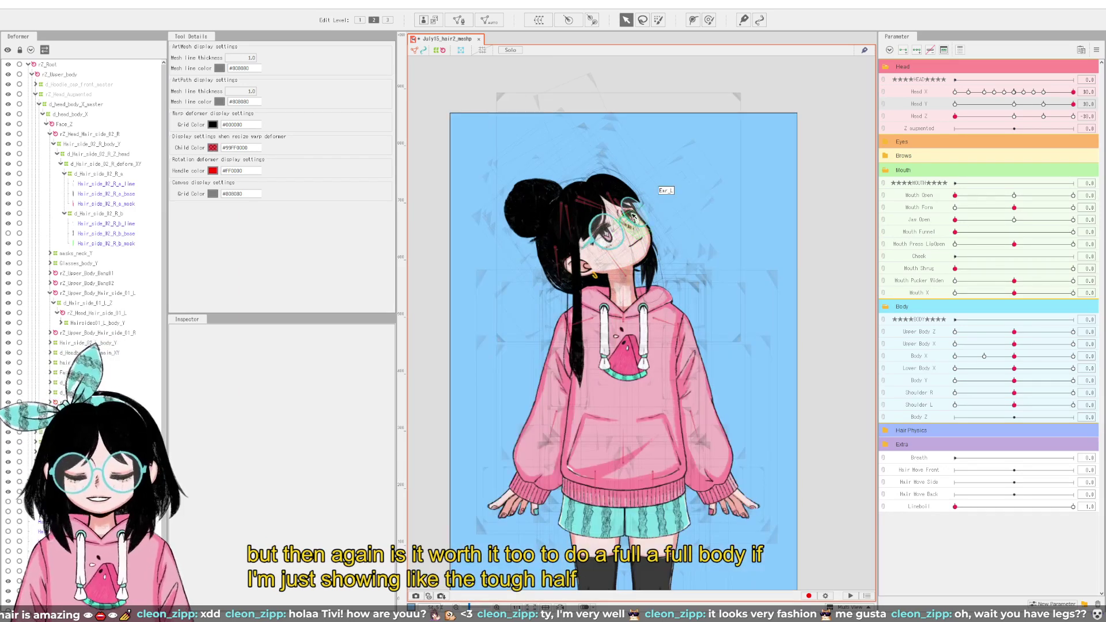
scroll(632, 216, "up", 1)
scroll(632, 216, "down", 1)
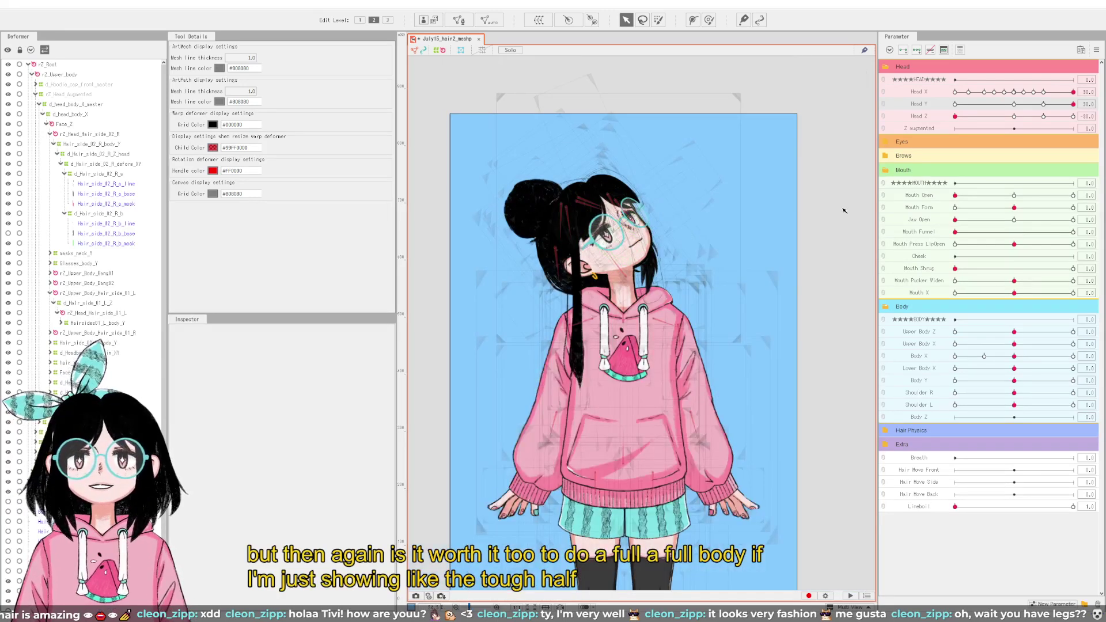
Step: Hide the deformers on the canvas and link the Head X and Head Y parameters into one combined grid
left_click(441, 51)
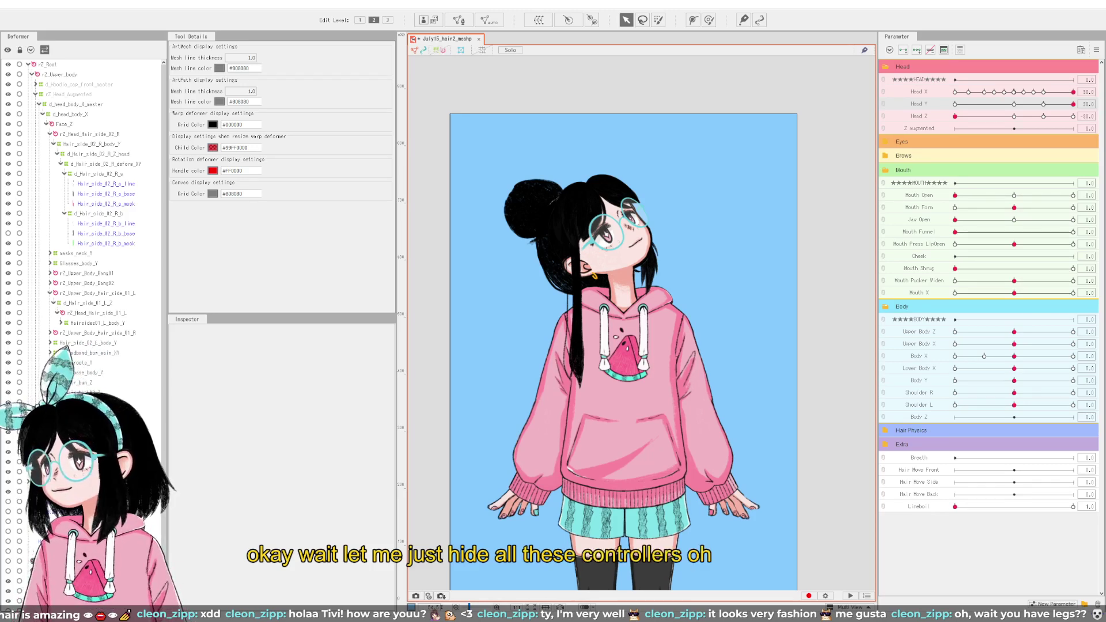
left_click(570, 299)
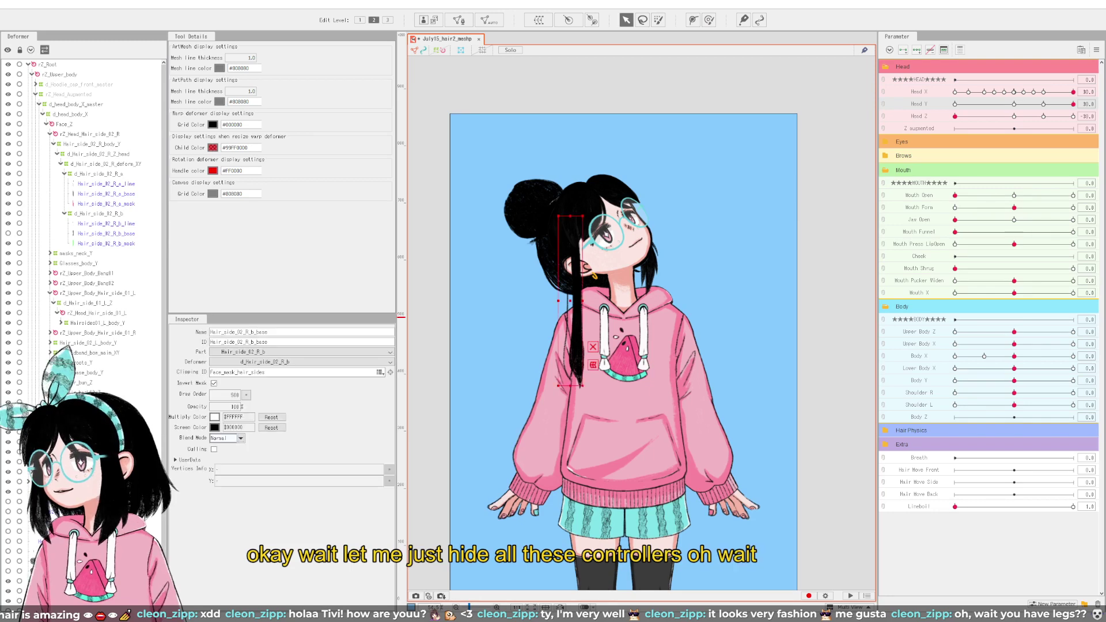
left_click(478, 107)
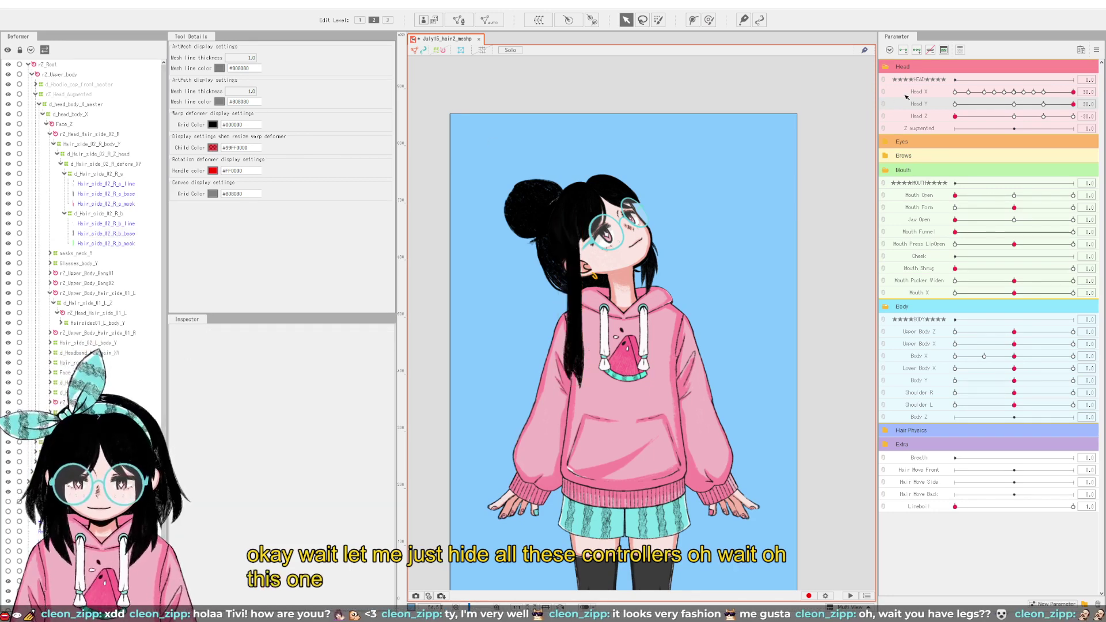
left_click(884, 97)
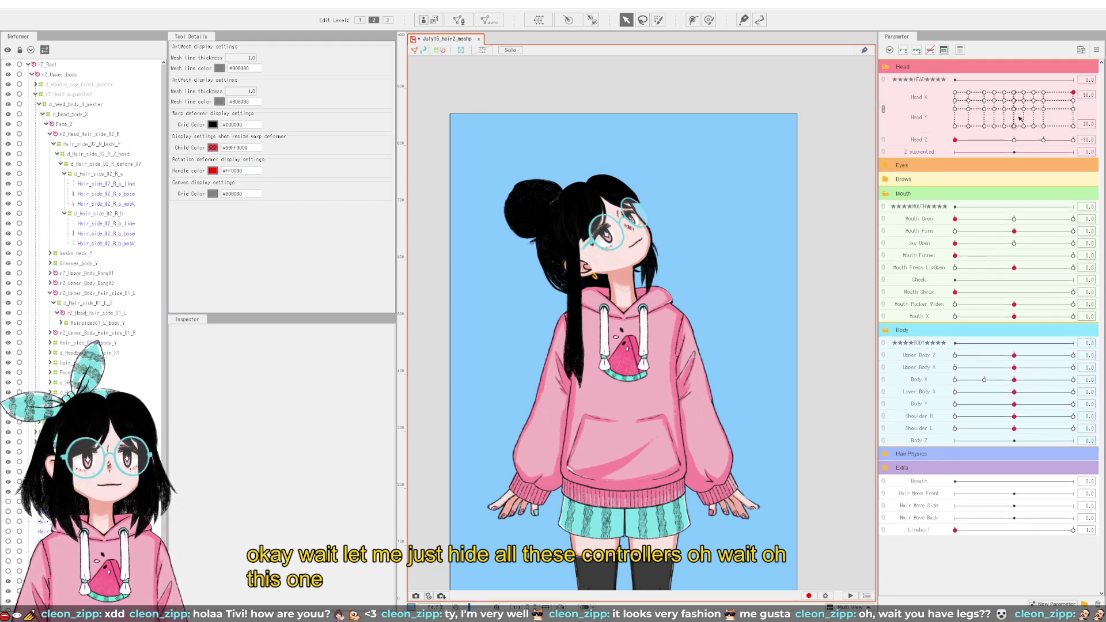
Step: Check the strand through combined Head X and Y motion, and examine the hairline with Head X, Y and Z at maximum
left_click_drag(954, 93, 1058, 76)
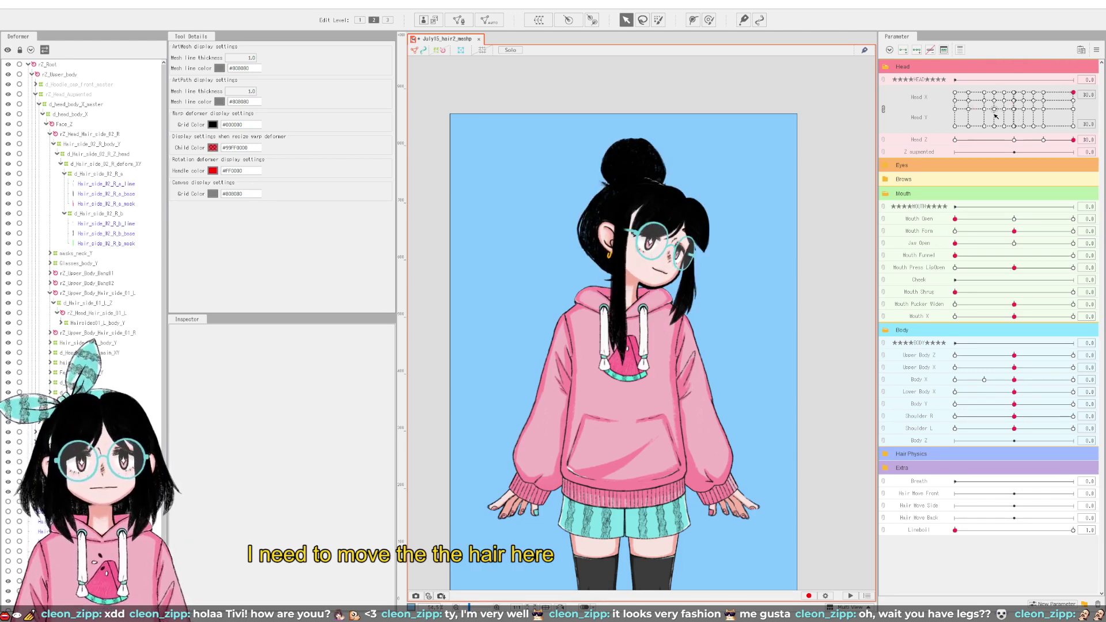
mouse_move(1054, 102)
left_mouse_down()
mouse_move(974, 109)
mouse_move(942, 98)
mouse_move(1013, 112)
mouse_move(1073, 92)
mouse_move(1073, 125)
mouse_move(1073, 92)
left_mouse_up()
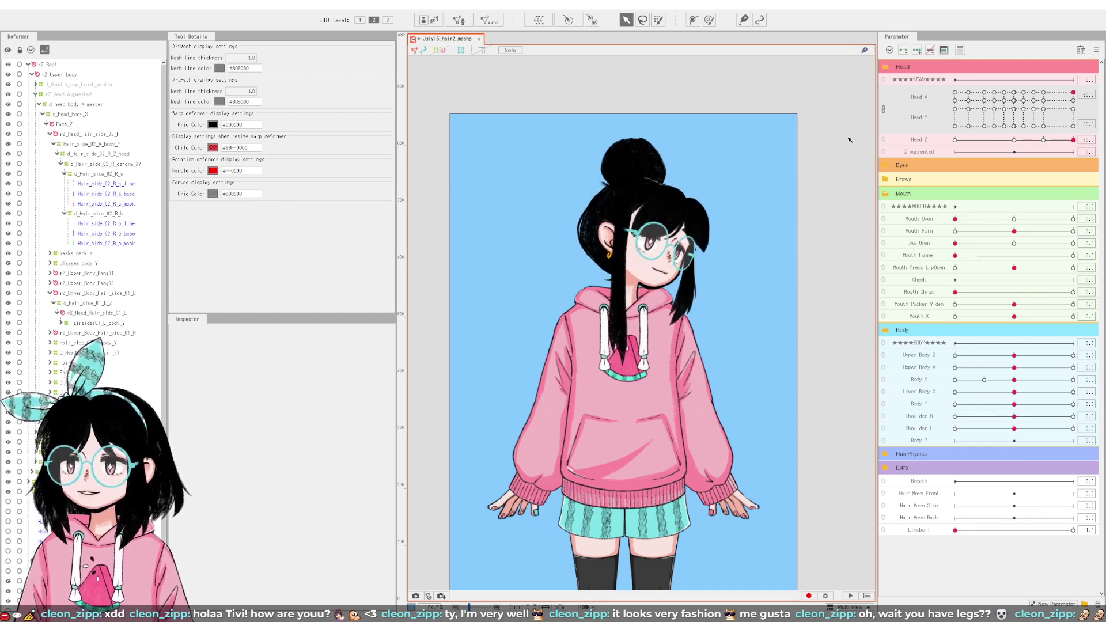
scroll(638, 222, "up", 2)
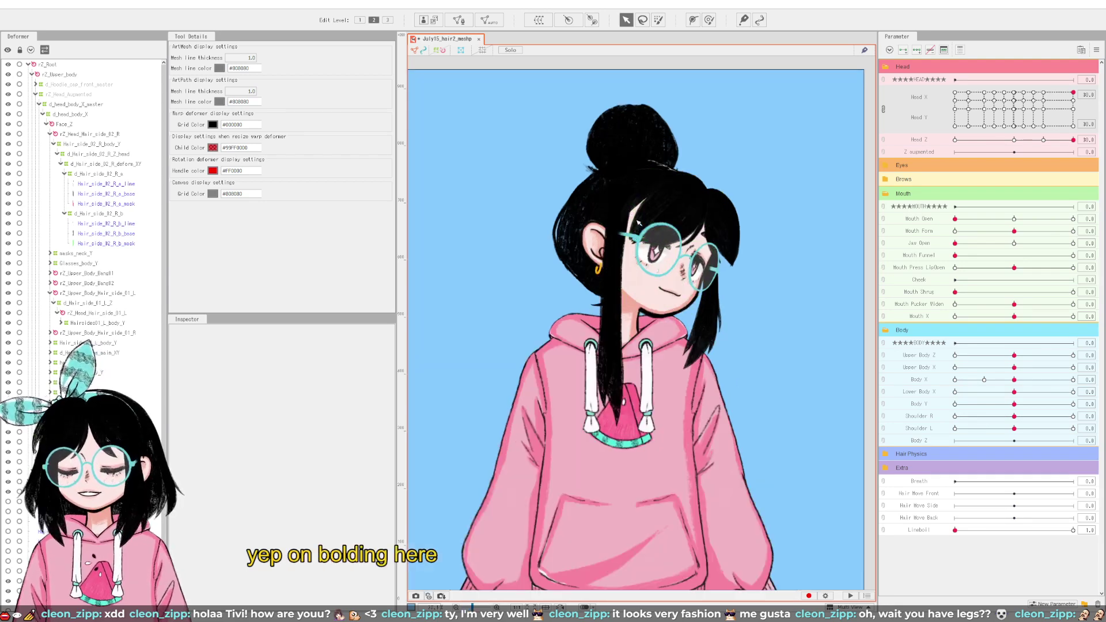
scroll(638, 222, "up", 1)
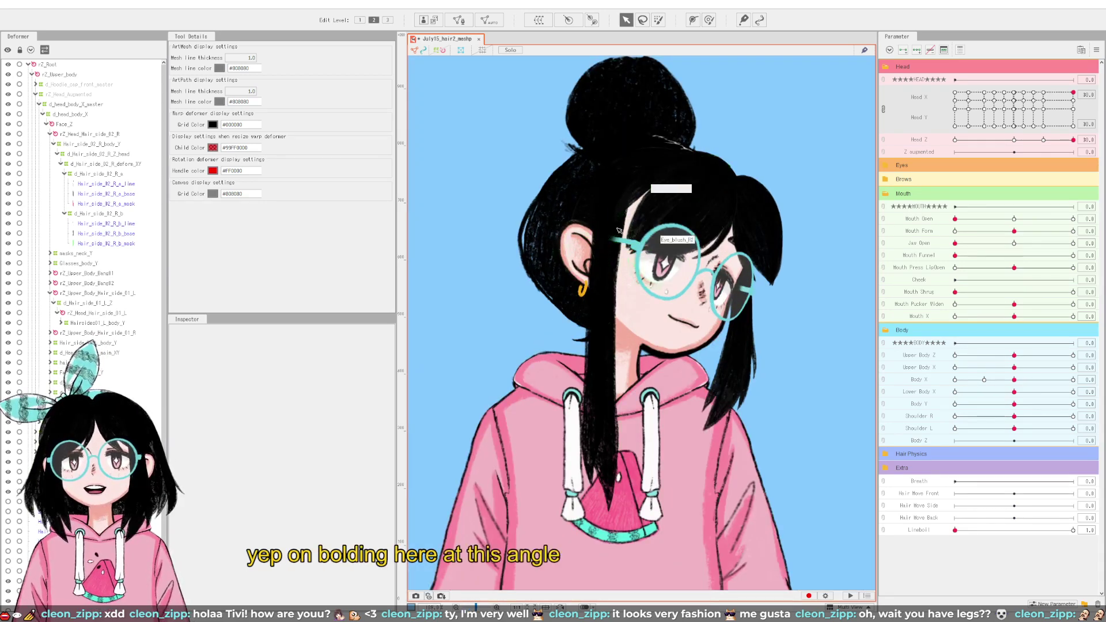
scroll(614, 226, "down", 3)
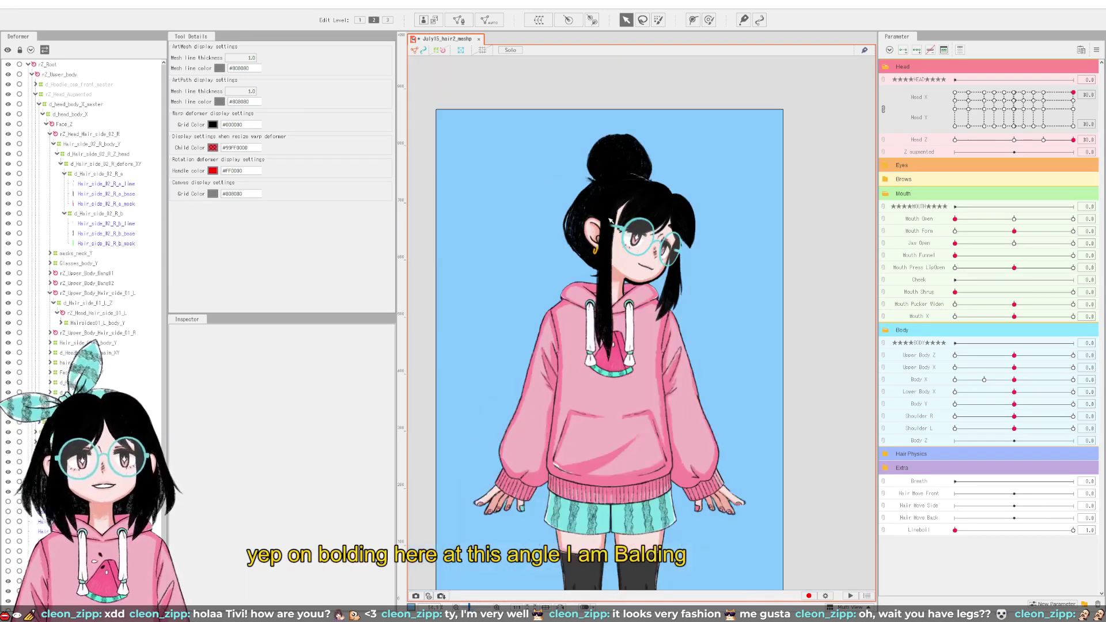
Step: Compare the head's lower, middle and upper Head X/Y poses at maximum Head Z, and return to the maximum corner
left_click_drag(1065, 103, 1089, 139)
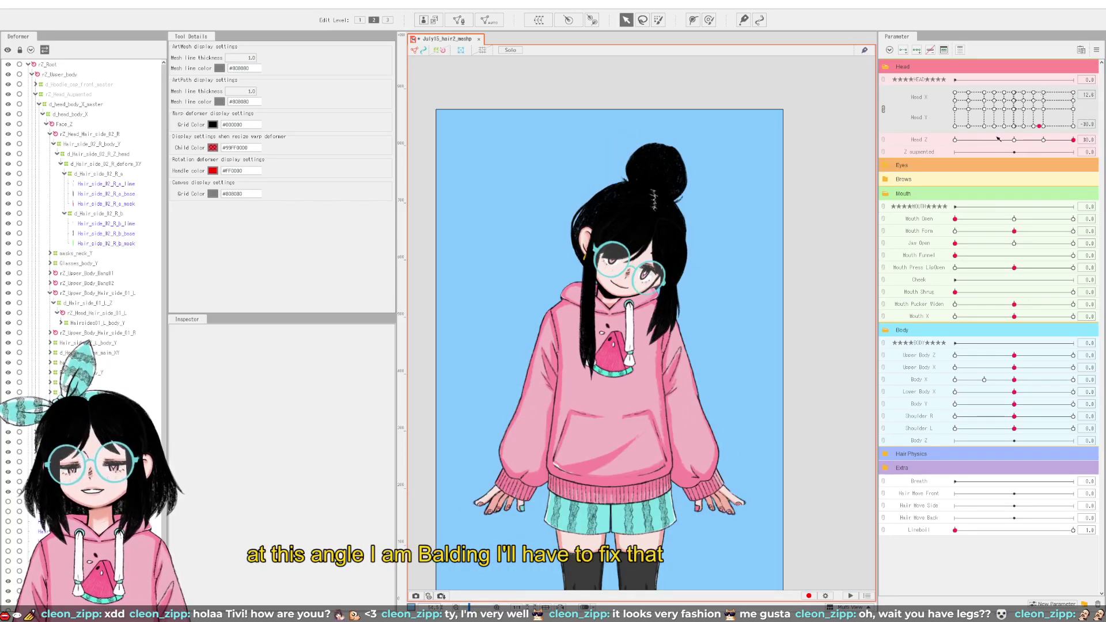
left_click_drag(994, 123, 1037, 90)
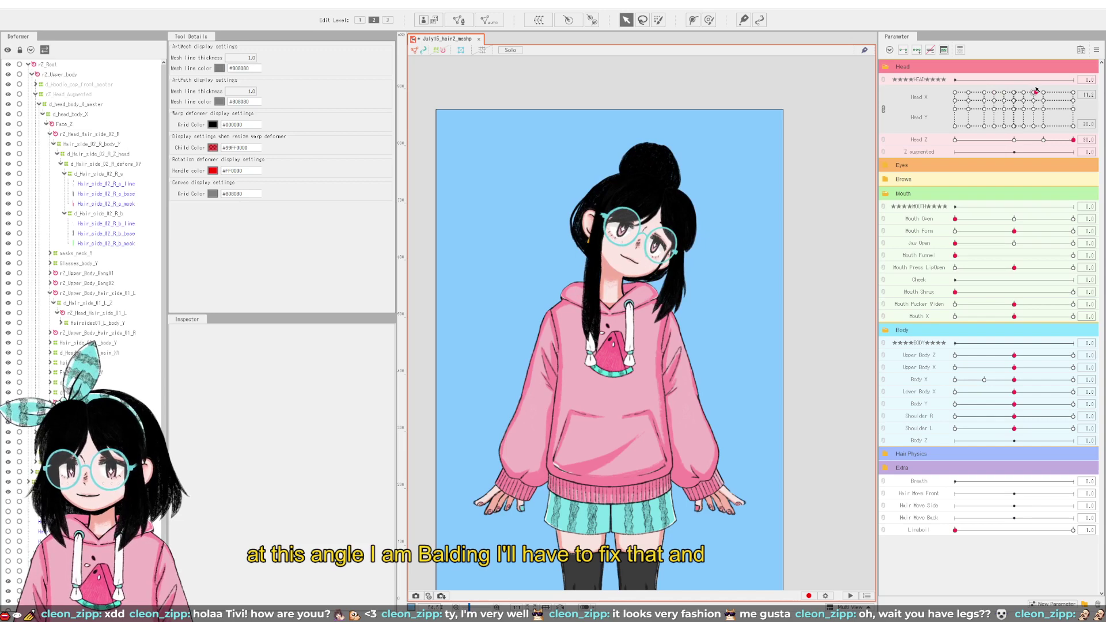
left_click(1015, 109)
left_click_drag(1015, 109, 991, 97)
key("ctrl+z")
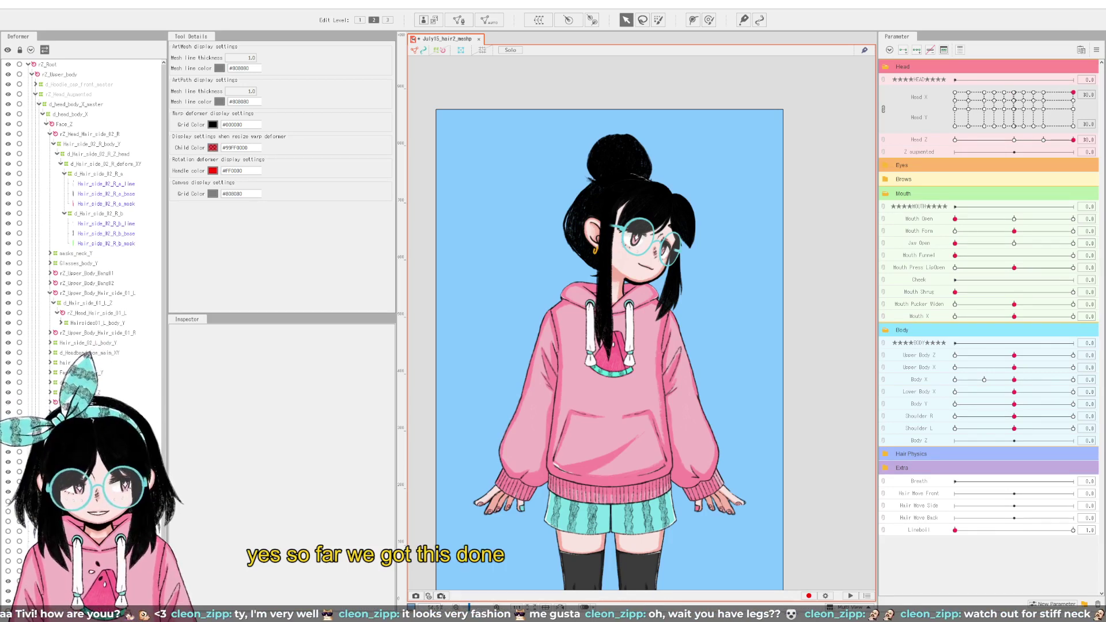
left_click(1014, 109)
left_click_drag(1014, 109, 1076, 75)
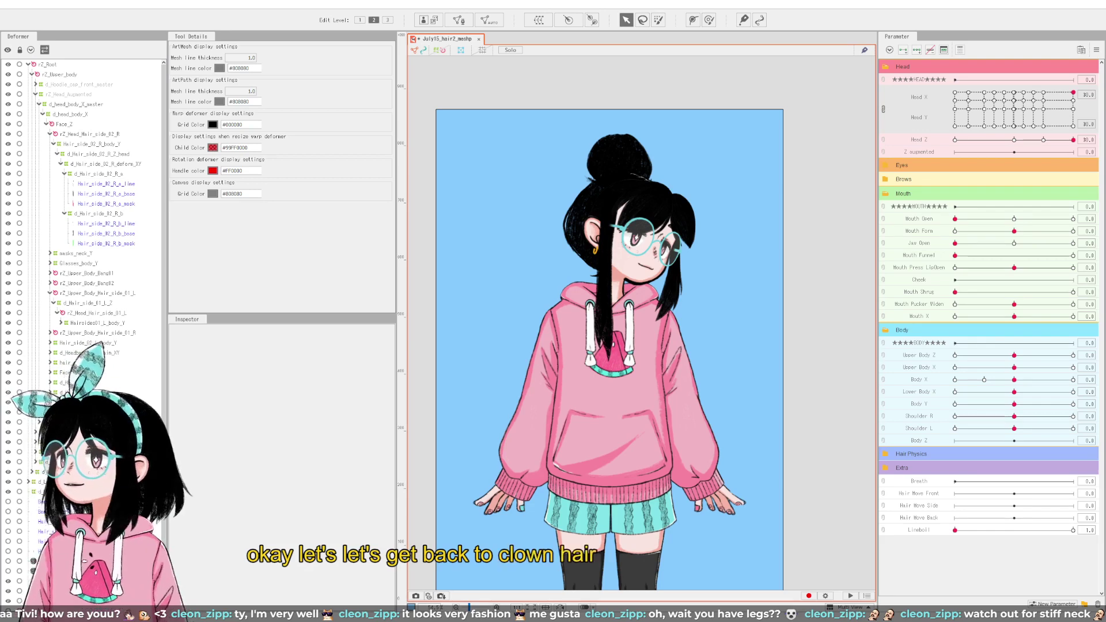
Step: Hide the strand's two base art meshes and set both of its coloured mask art meshes to 100% opacity
left_click(107, 234)
left_click(8, 233)
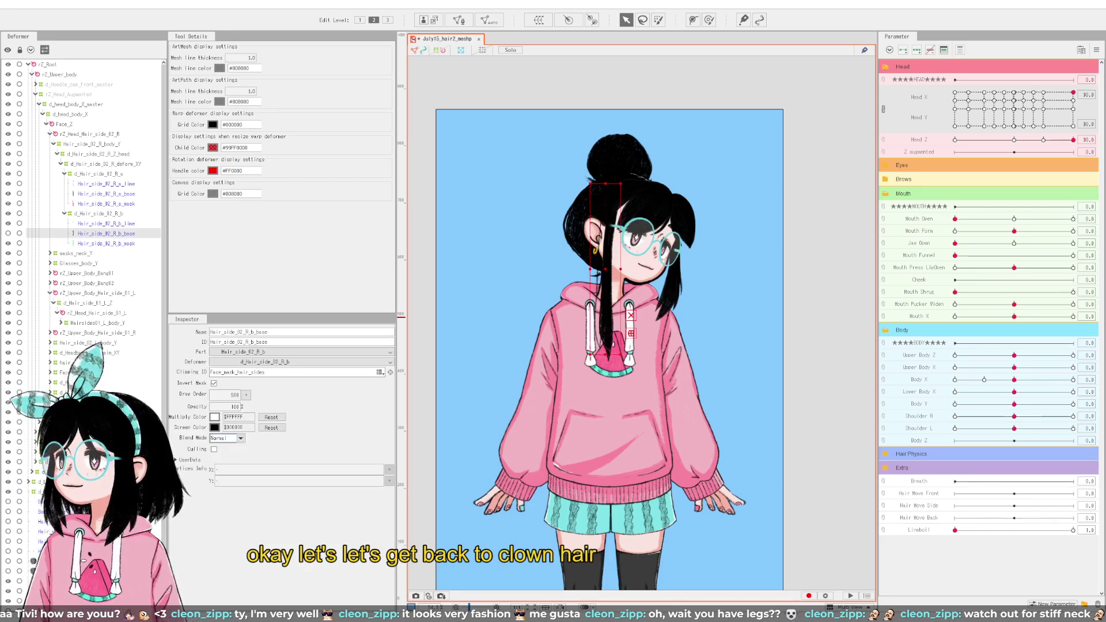
left_click(8, 193)
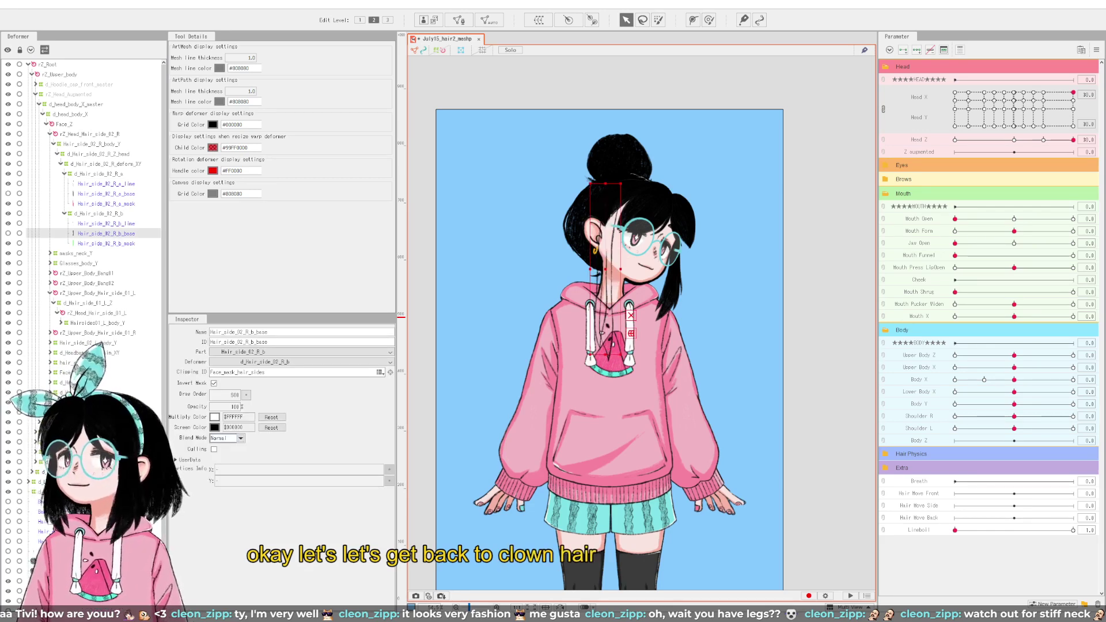
left_click(106, 243)
left_click(106, 204, "ctrl")
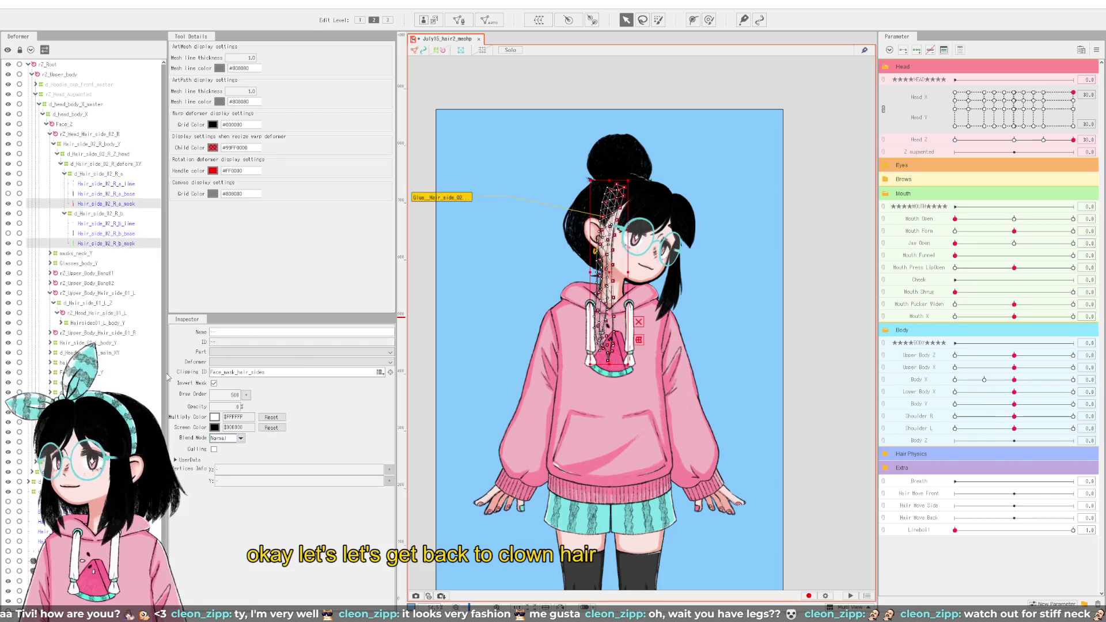
left_click_drag(226, 406, 259, 406)
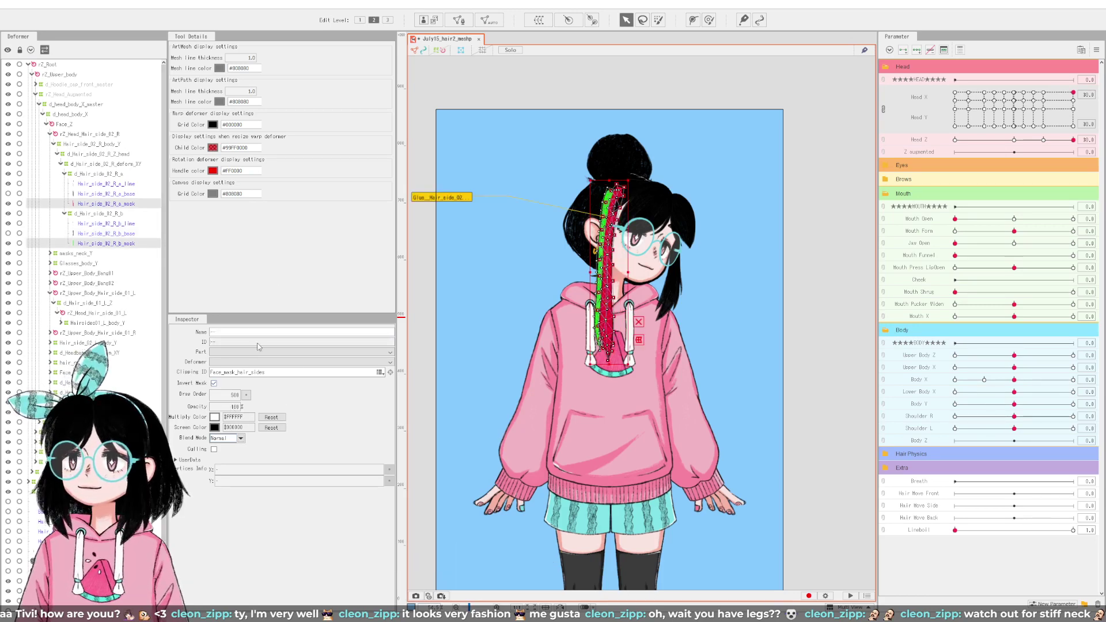
left_click(706, 83)
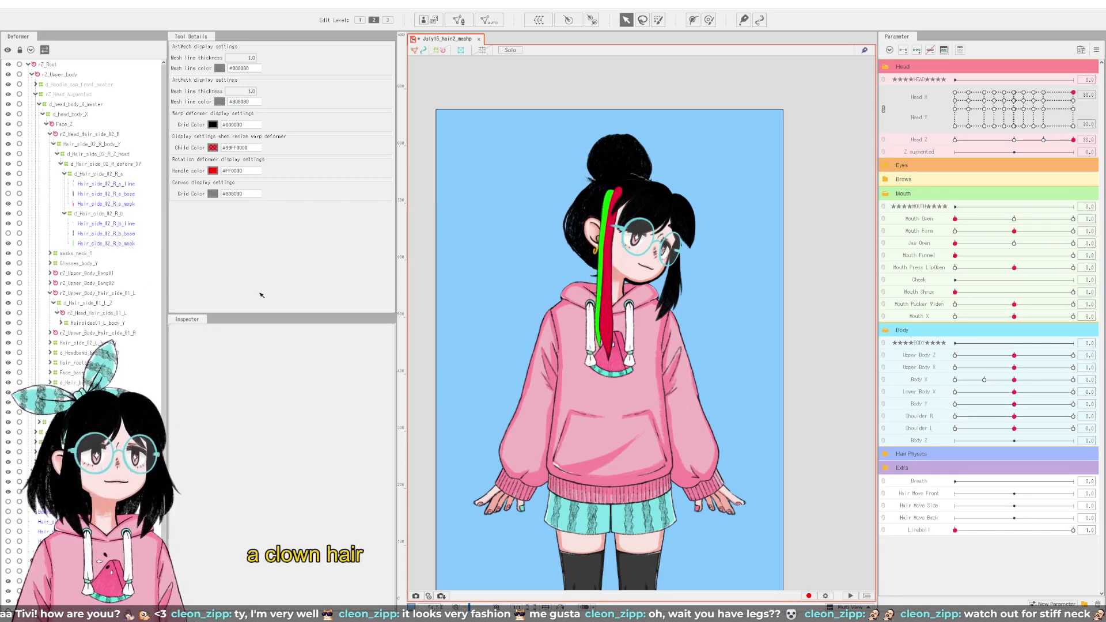
Step: Select the d_Hair_side_02_R_Z_head warp deformer and show the deformers on the canvas again
left_click(98, 155)
left_click(99, 174)
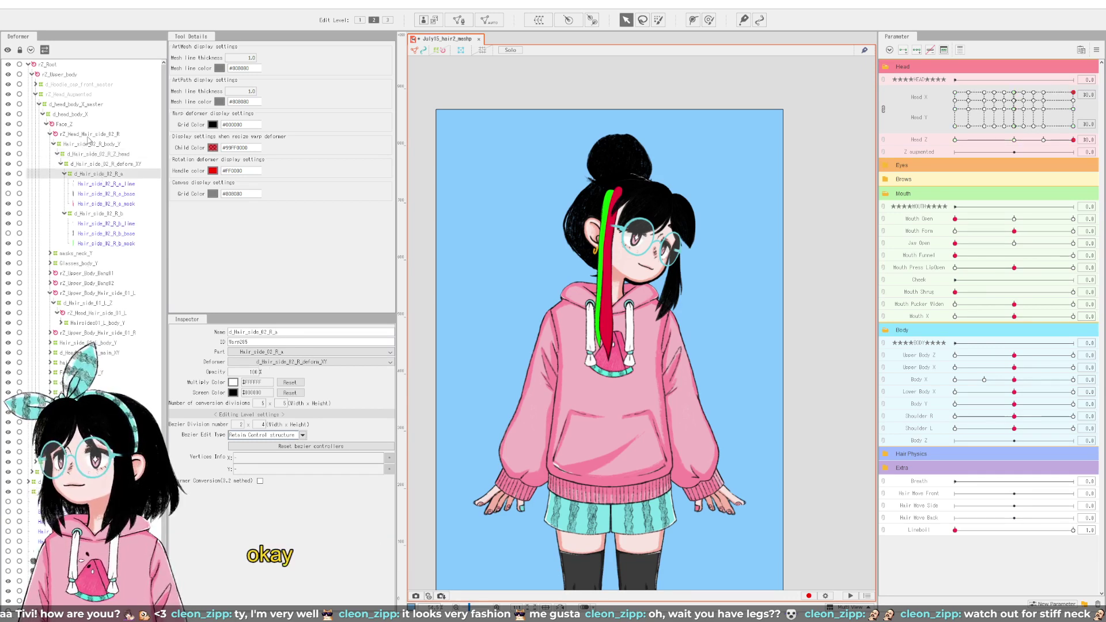
left_click(105, 157)
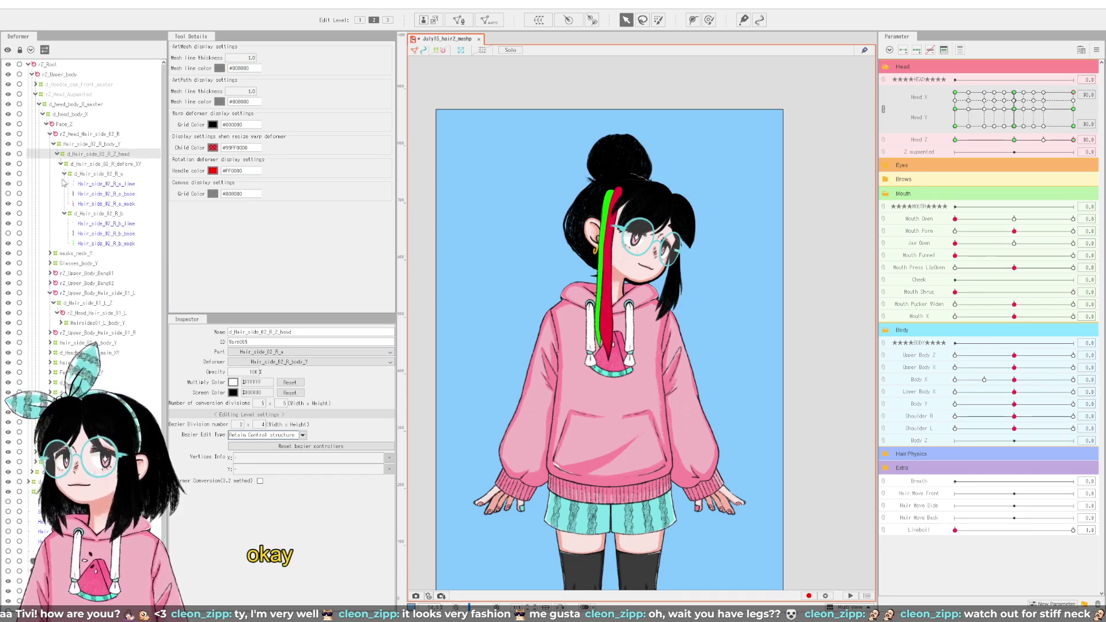
left_click(438, 51)
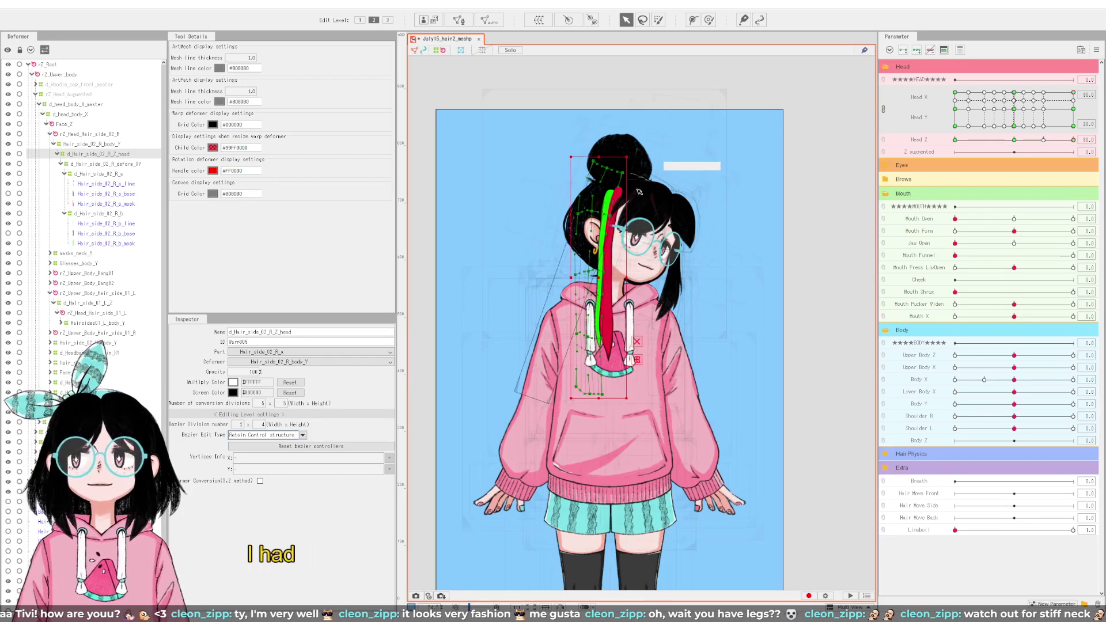
Step: At maximum Head X and Z with Head Y centred, push the top of the strand's warp deformer towards the face using the Deform Brush
scroll(639, 198, "up", 3)
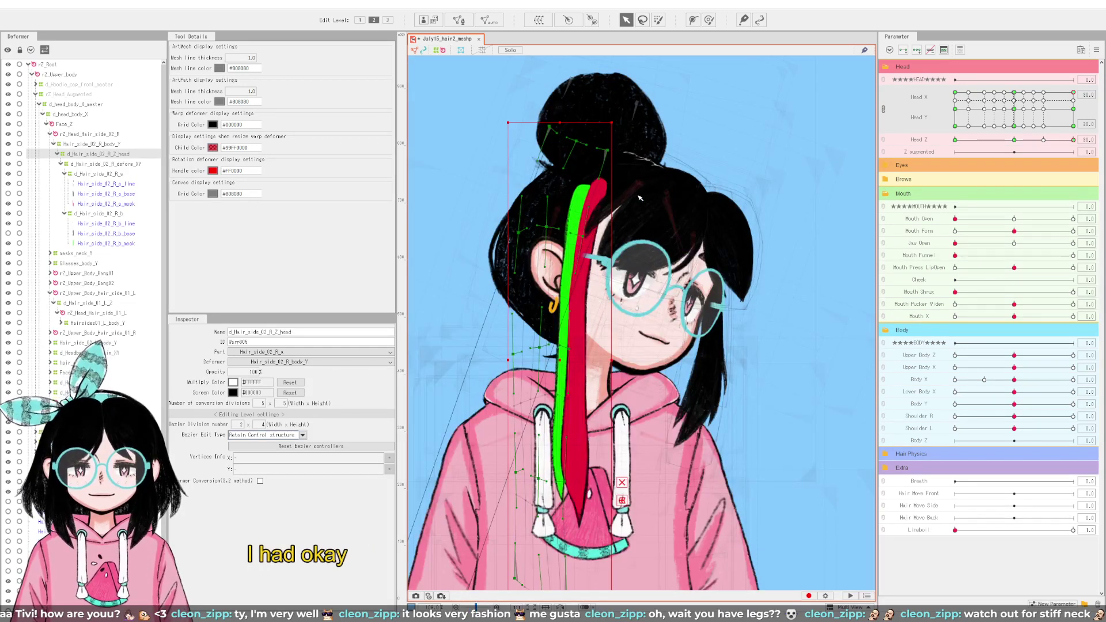
left_click(1073, 109)
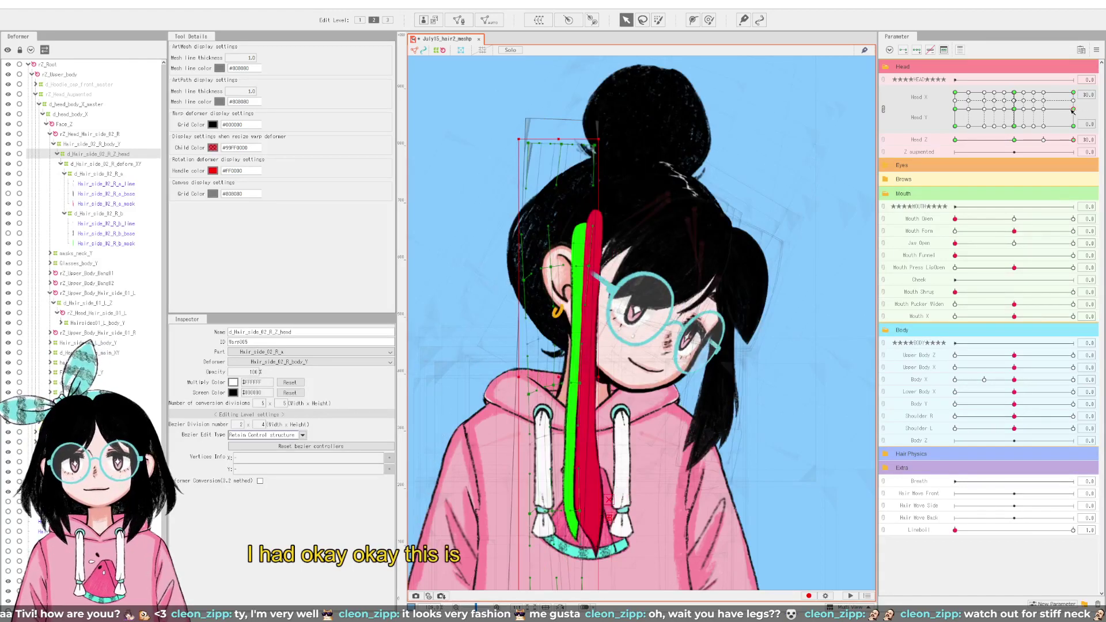
left_click(1072, 125)
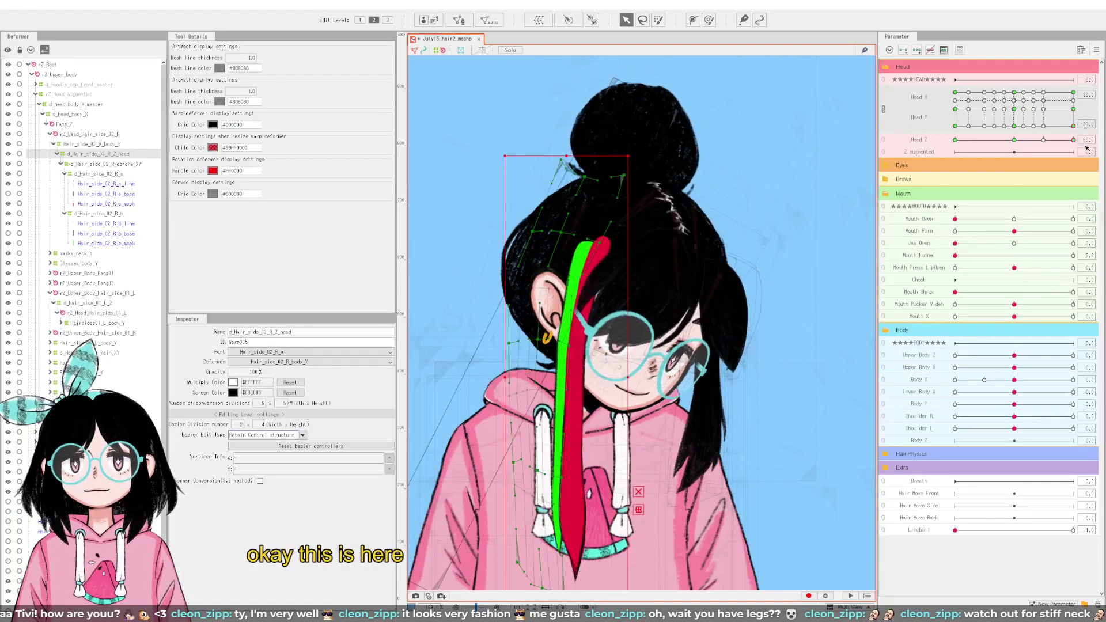
left_click(1073, 109)
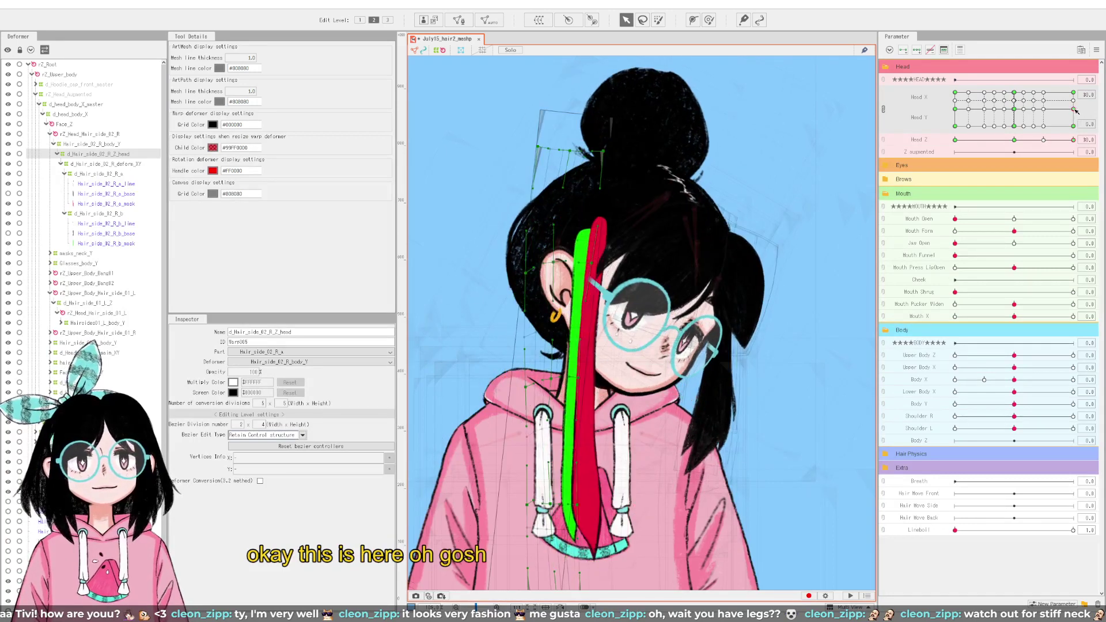
left_click(709, 21)
left_click(558, 163)
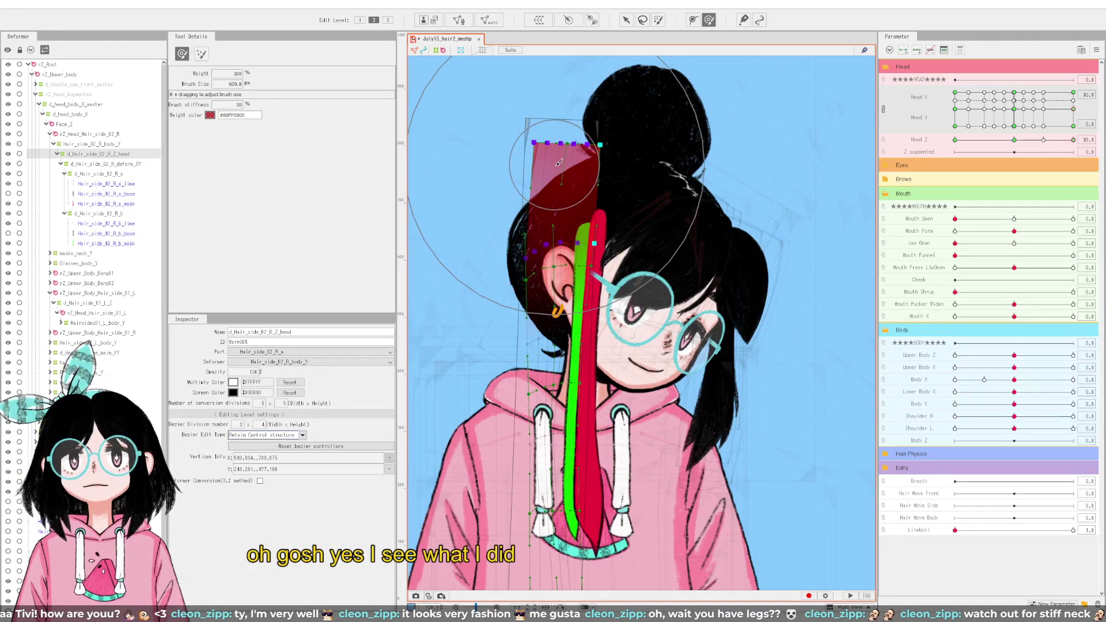
mouse_move(557, 165)
left_mouse_down()
mouse_move(506, 263)
mouse_move(621, 176)
left_mouse_up()
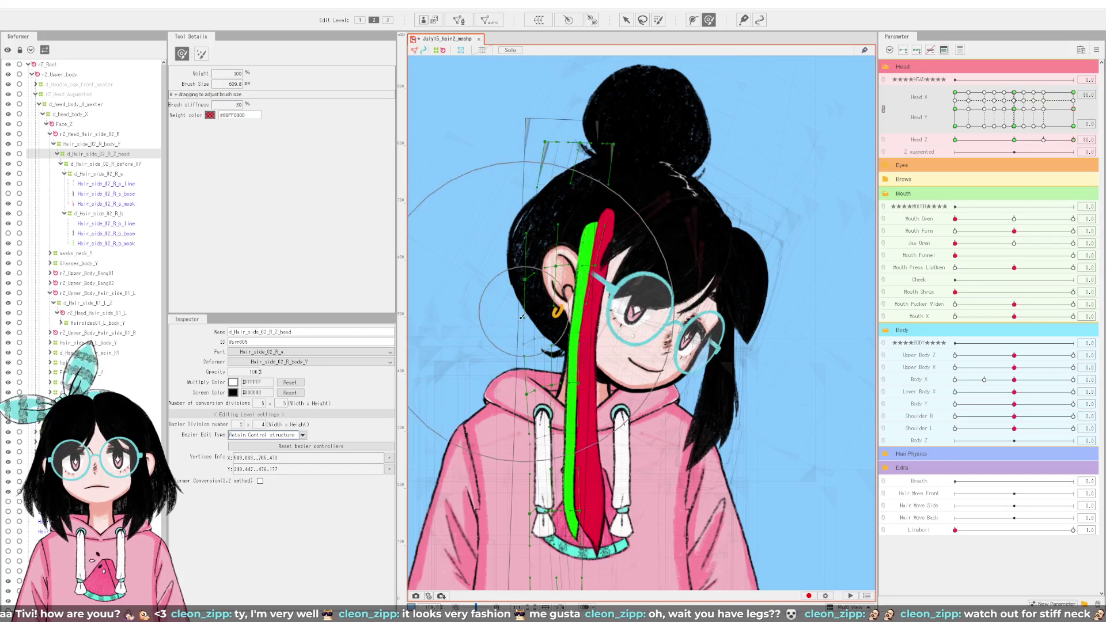
Step: Shrink the deform brush and refine the outer edge of the warp deformer beside the ear in the centred Head Y pose
left_click_drag(522, 317, 490, 326)
key("b")
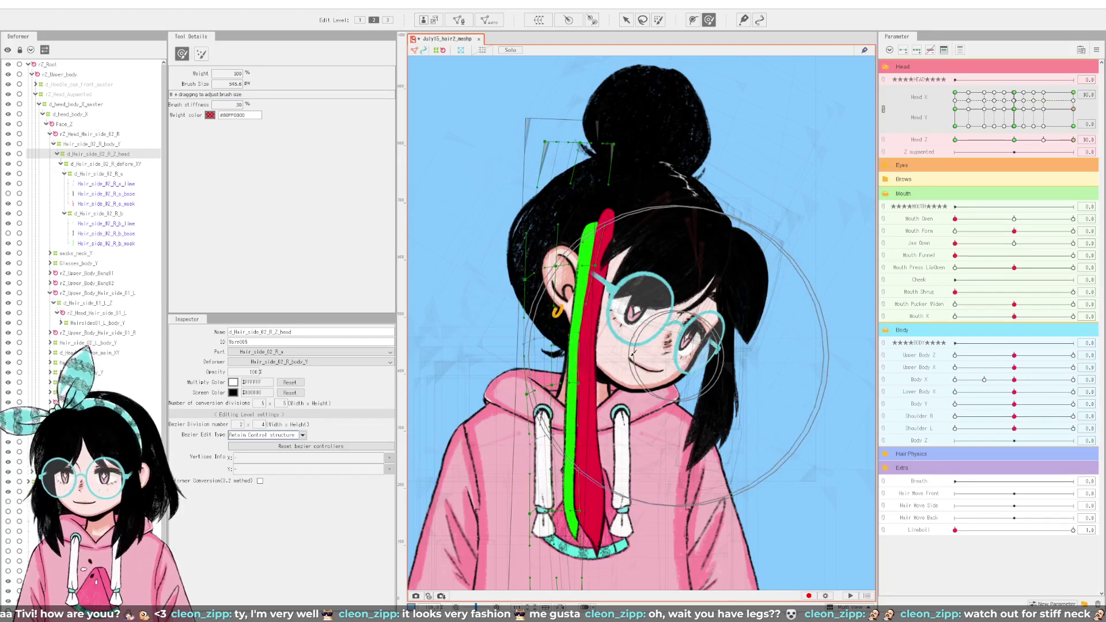
mouse_move(633, 352)
left_mouse_down()
mouse_move(589, 352)
mouse_move(621, 341)
left_mouse_up()
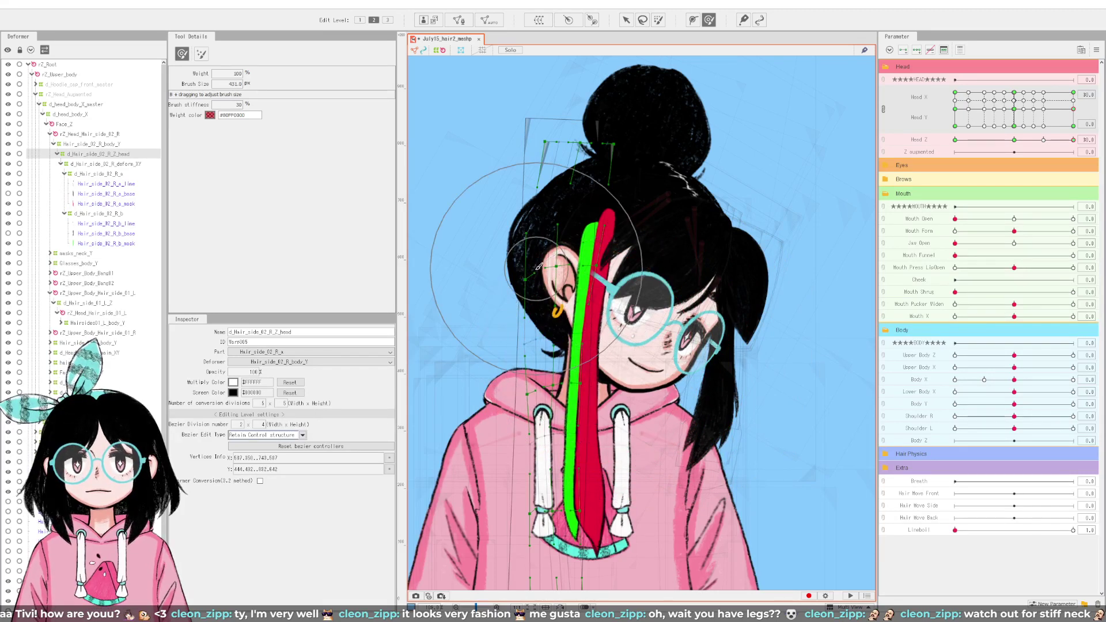
left_click_drag(529, 224, 528, 221)
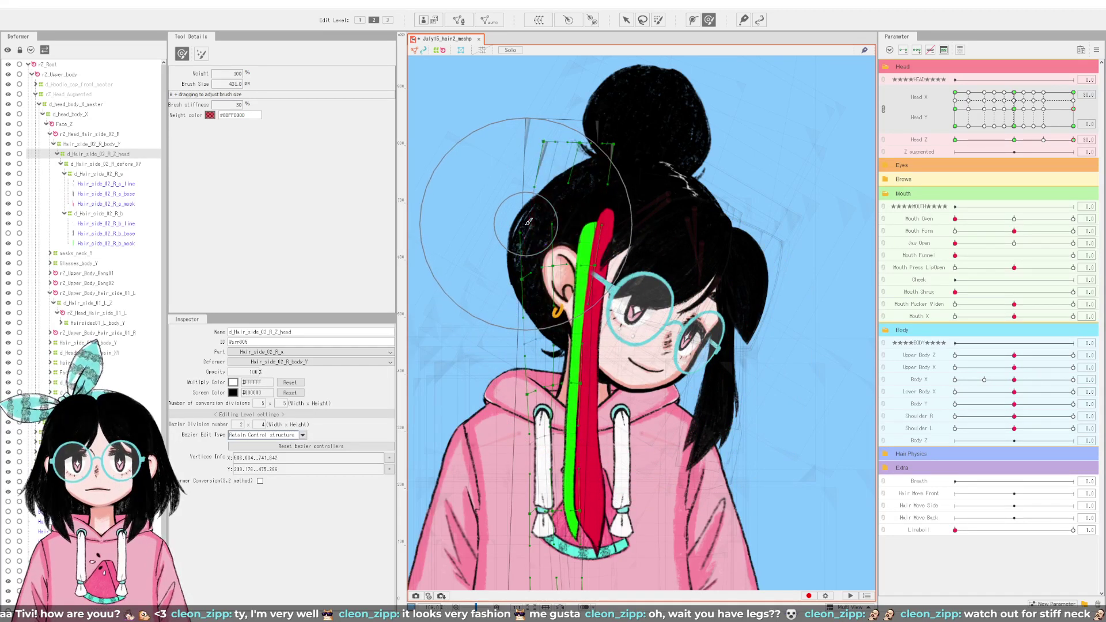
scroll(540, 283, "down", 1)
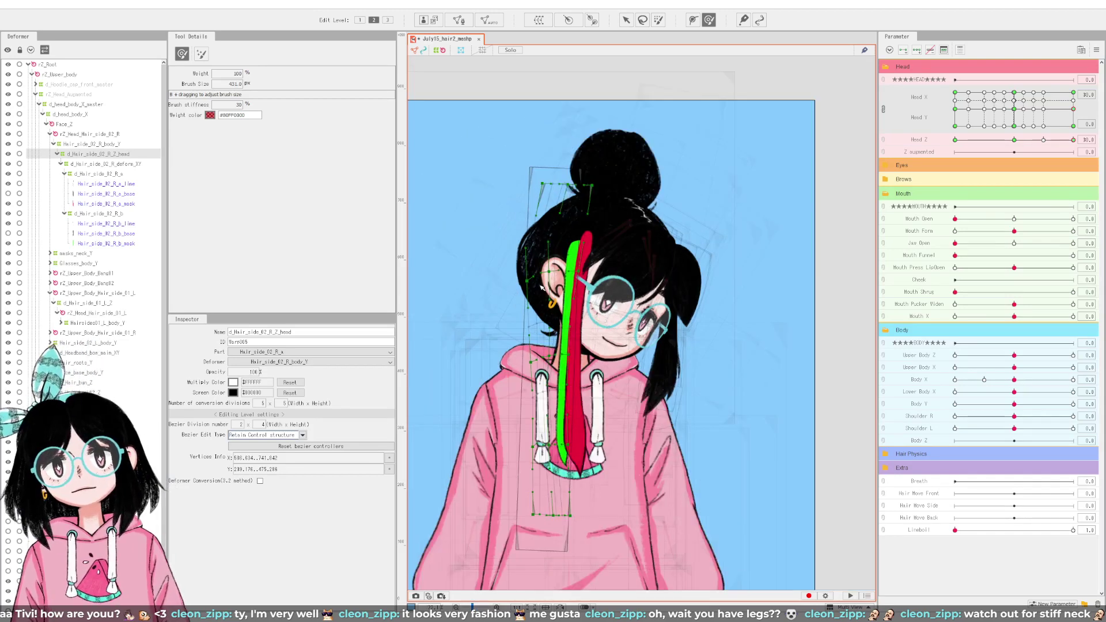
scroll(541, 288, "up", 1)
Step: At minimum Head Y with Head X and Z at maximum, brush the warp deformer's upper section outward, away from the face
left_click_drag(1075, 114, 1074, 125)
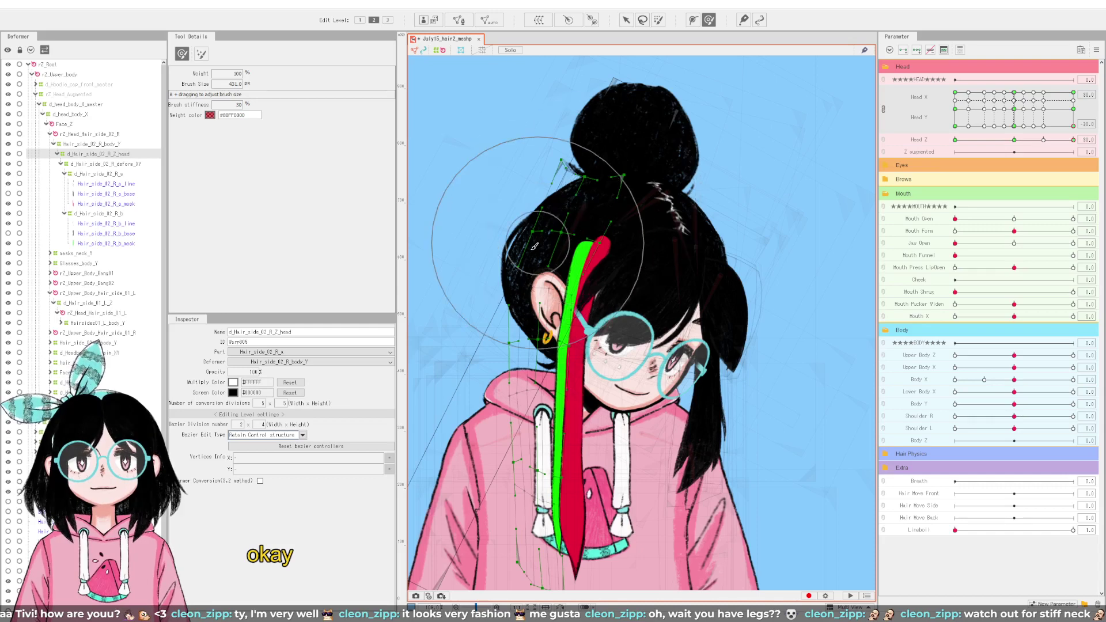
mouse_move(528, 247)
left_mouse_down()
mouse_move(622, 283)
mouse_move(494, 173)
mouse_move(521, 266)
left_mouse_up()
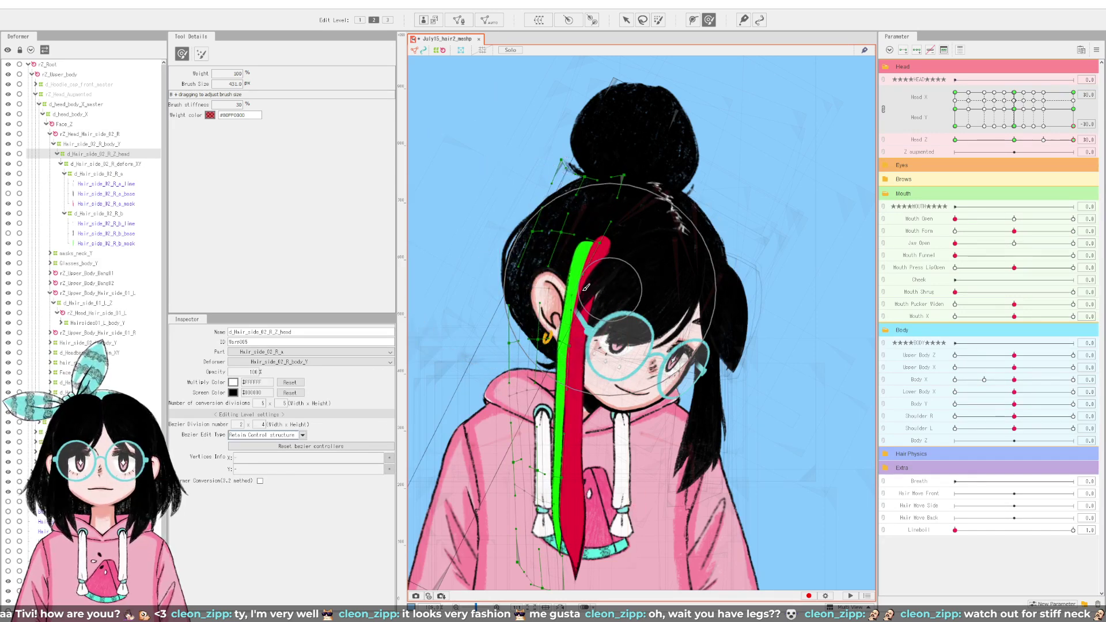
left_click_drag(585, 287, 539, 270)
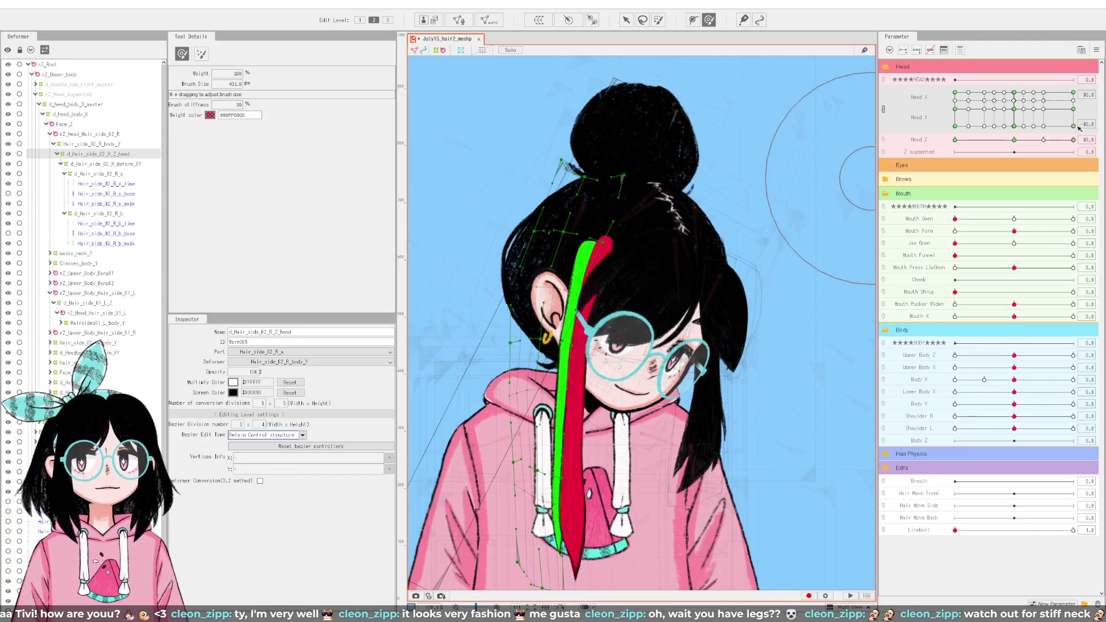
mouse_move(1080, 128)
left_mouse_down()
mouse_move(1073, 109)
mouse_move(1074, 126)
left_mouse_up()
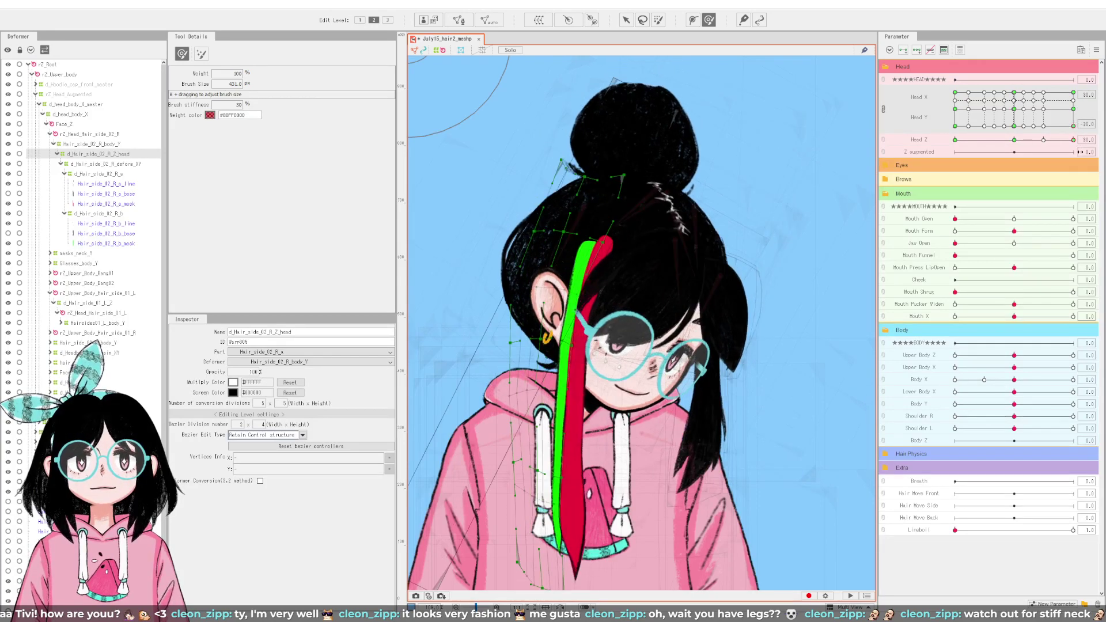
left_click(587, 234)
left_click_drag(587, 234, 580, 233)
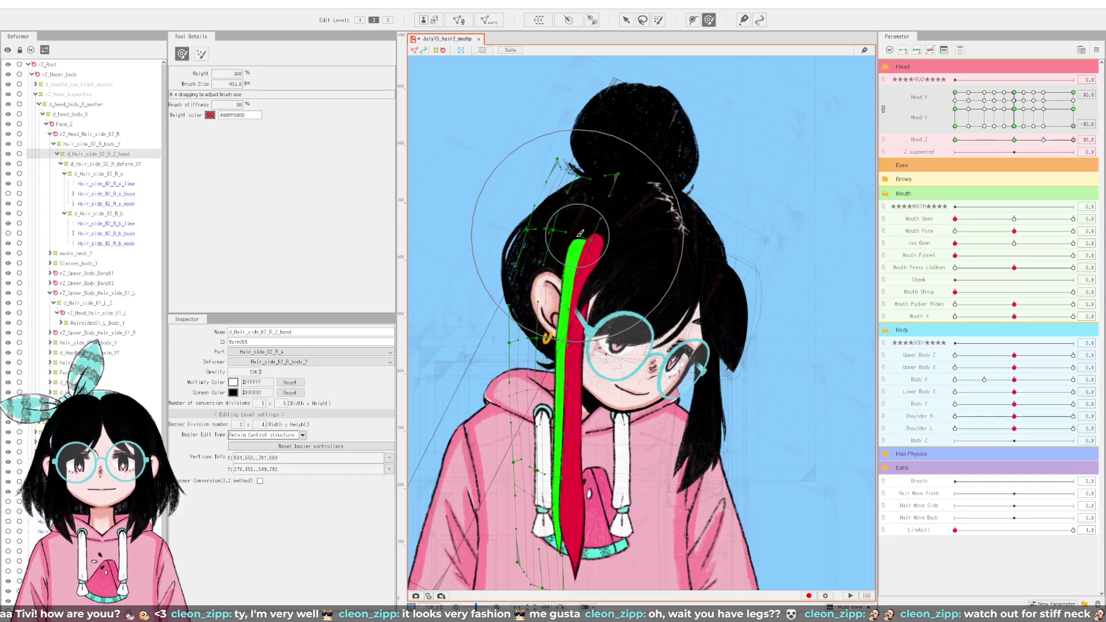
left_click(557, 182)
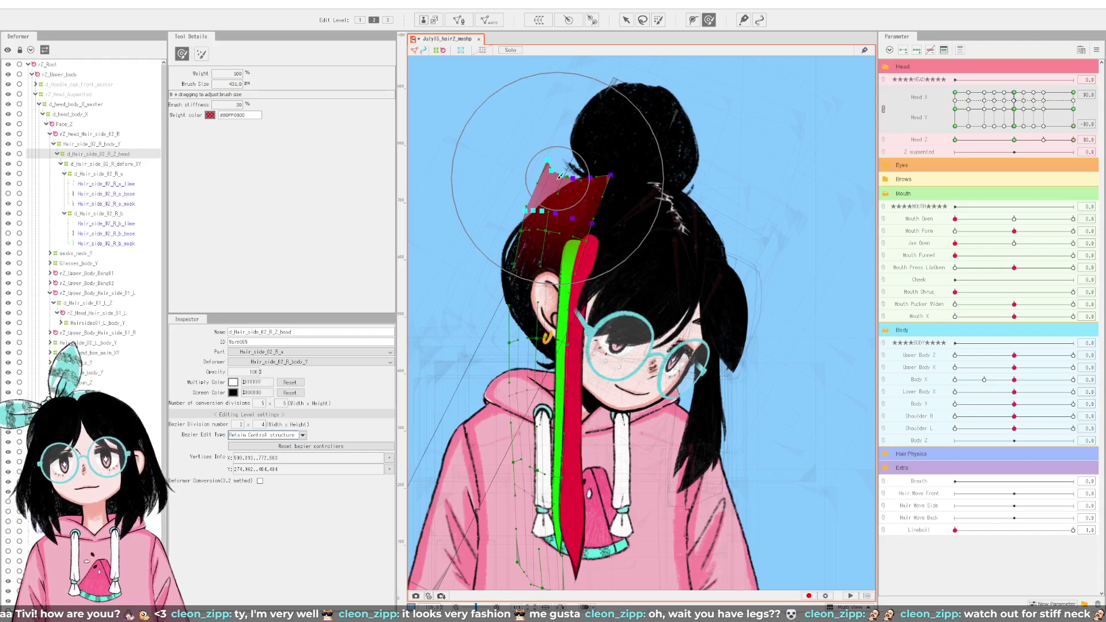
scroll(565, 263, "down", 3)
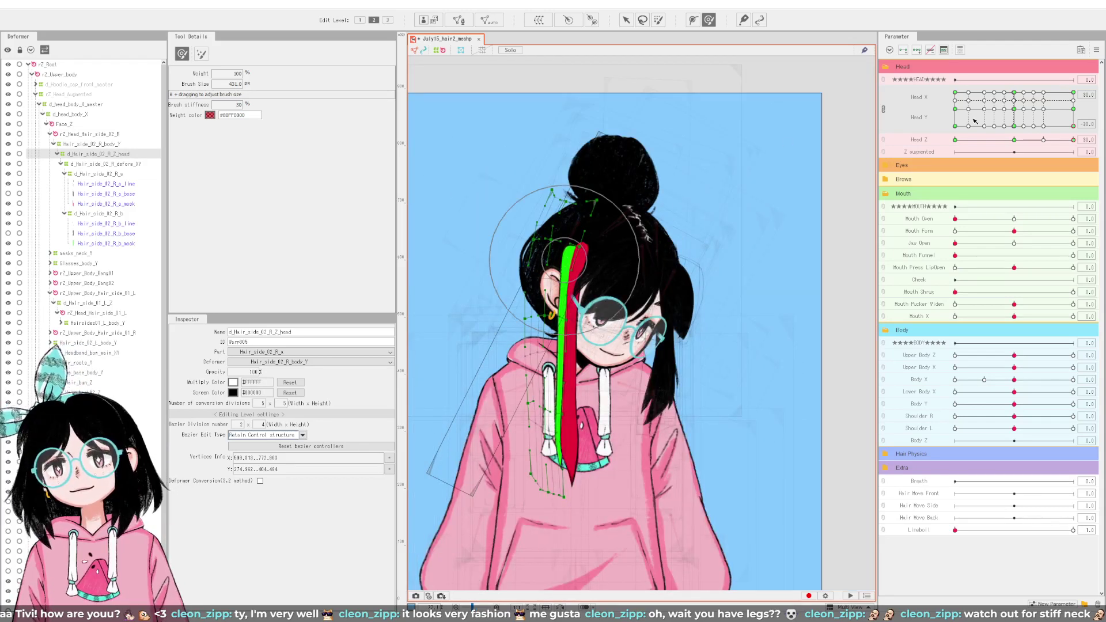
Step: At maximum Head X, Y and Z, rotate the rZ_Head_Hair_side_02_R rotation deformer to about -2.7° and lower it slightly
left_click_drag(1072, 125, 1073, 91)
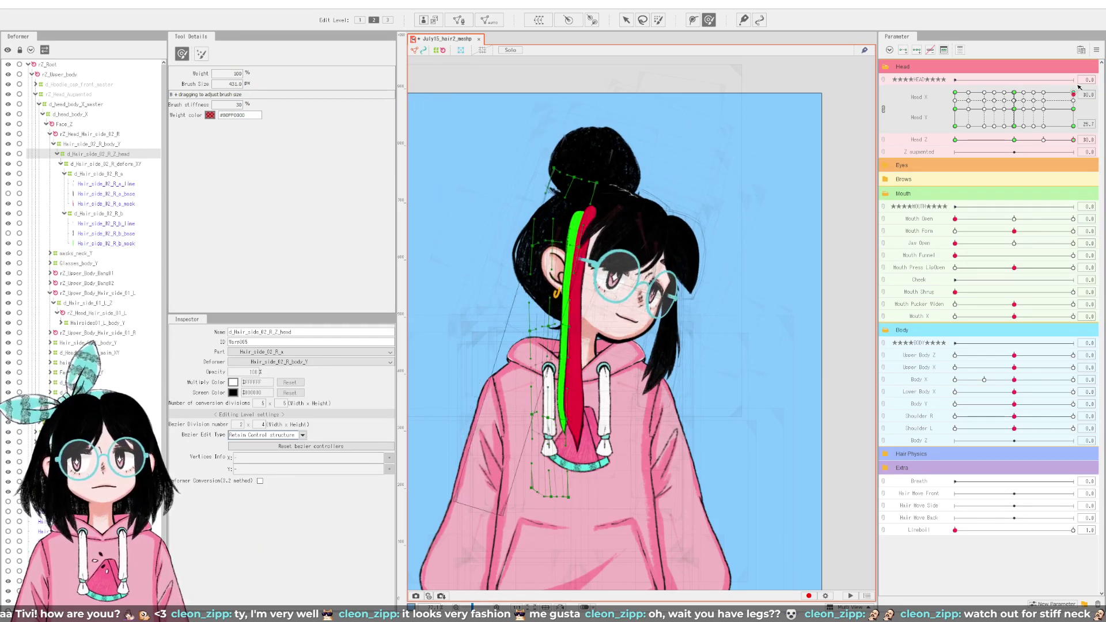
left_click(99, 136)
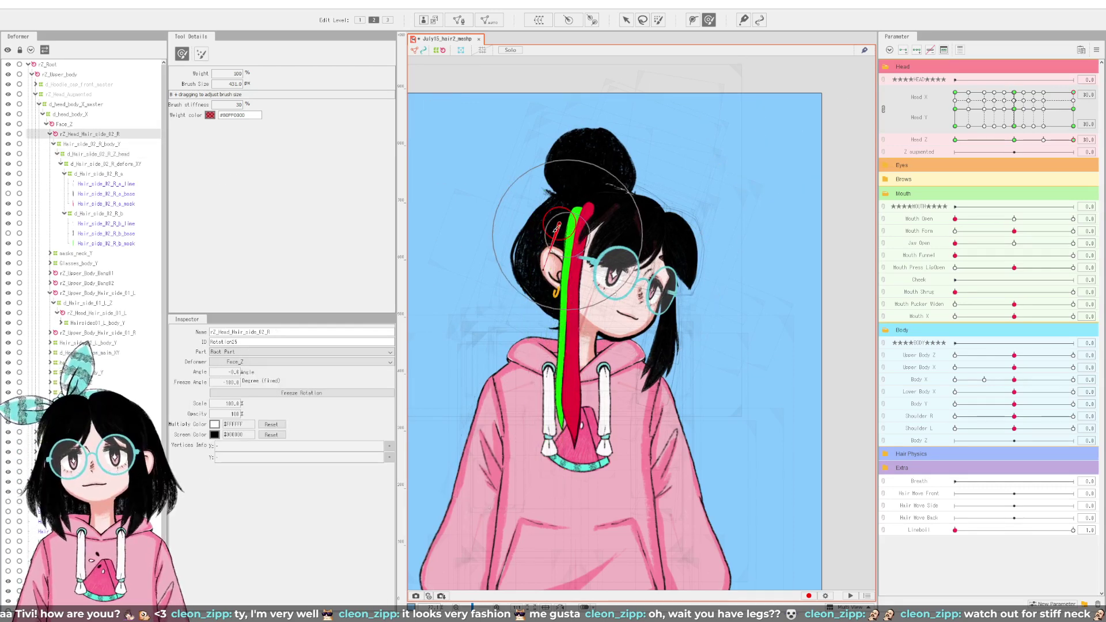
left_click(626, 20)
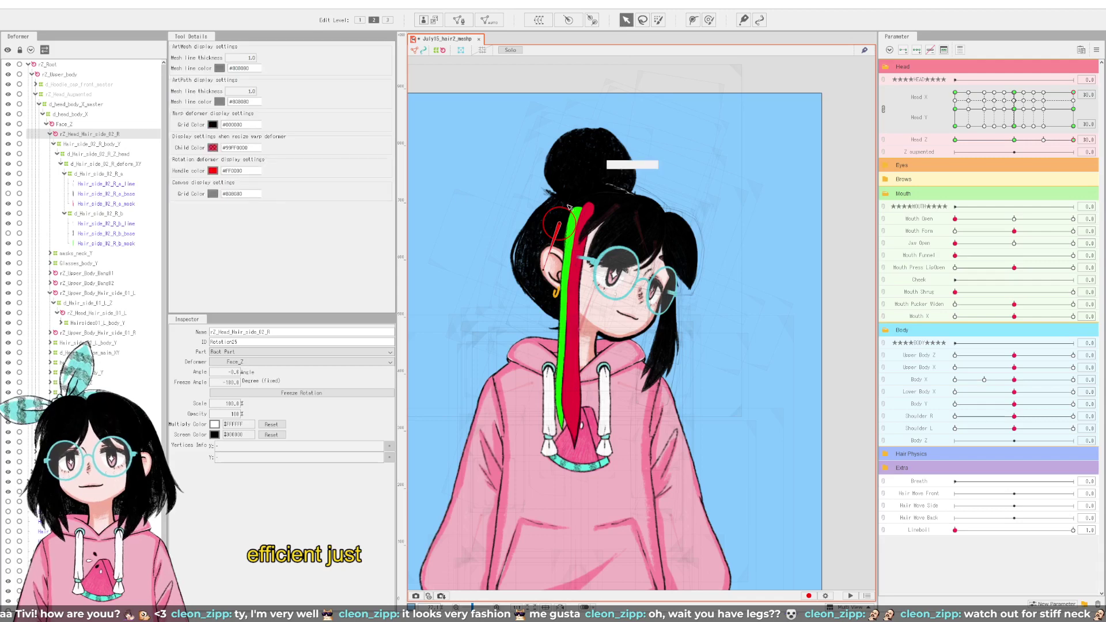
mouse_move(560, 228)
left_mouse_down()
mouse_move(576, 227)
mouse_move(561, 222)
left_mouse_up()
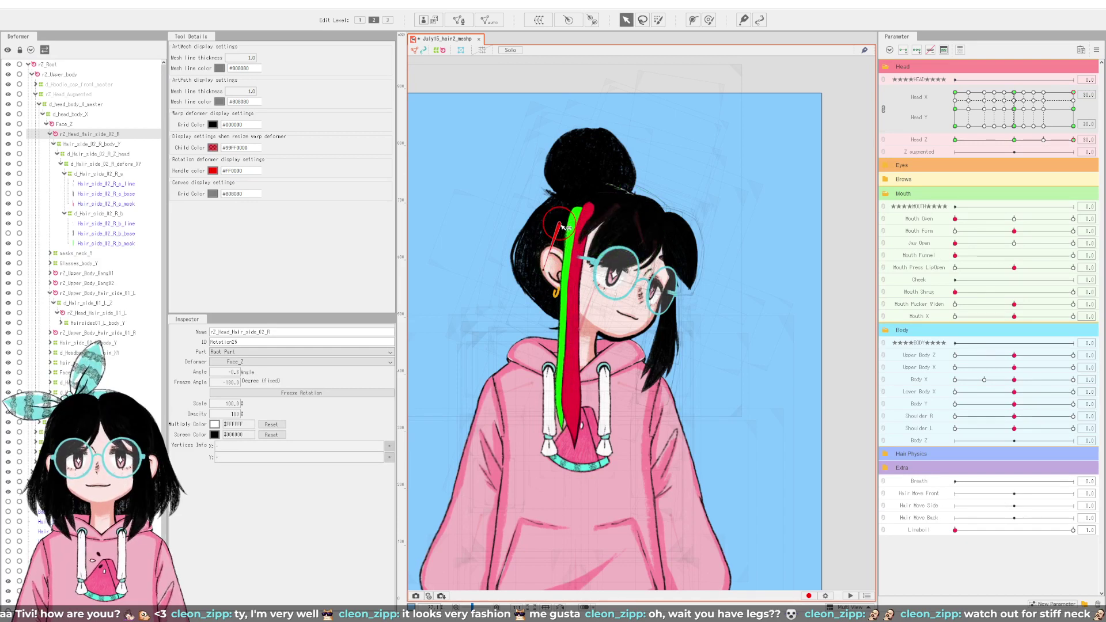
left_click_drag(564, 227, 558, 229)
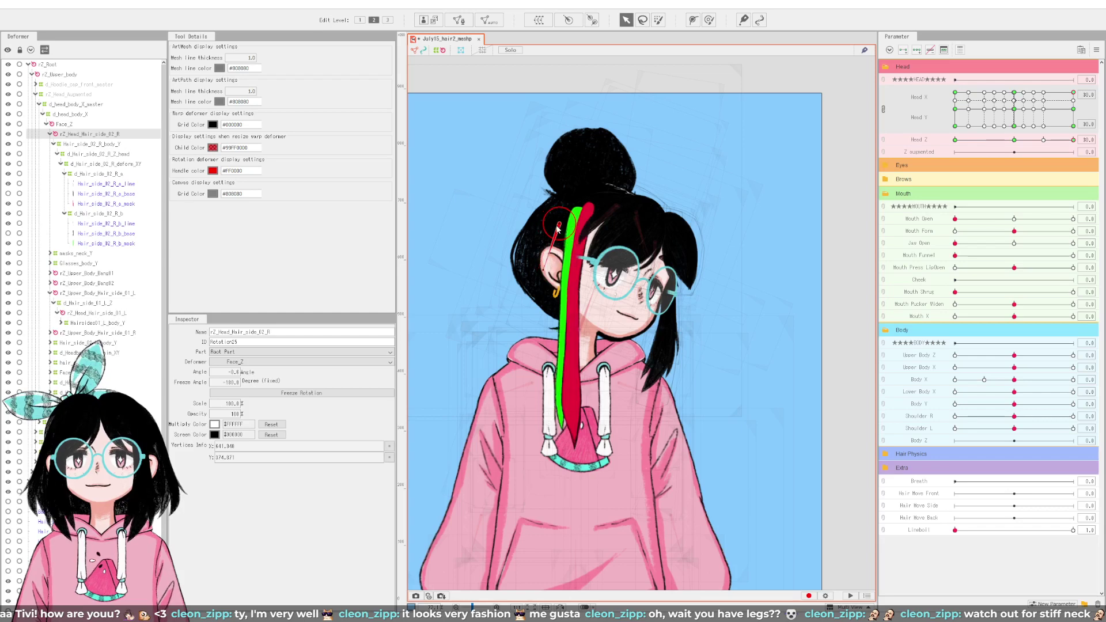
mouse_move(1076, 93)
left_mouse_down()
mouse_move(1078, 128)
mouse_move(1083, 94)
left_mouse_up()
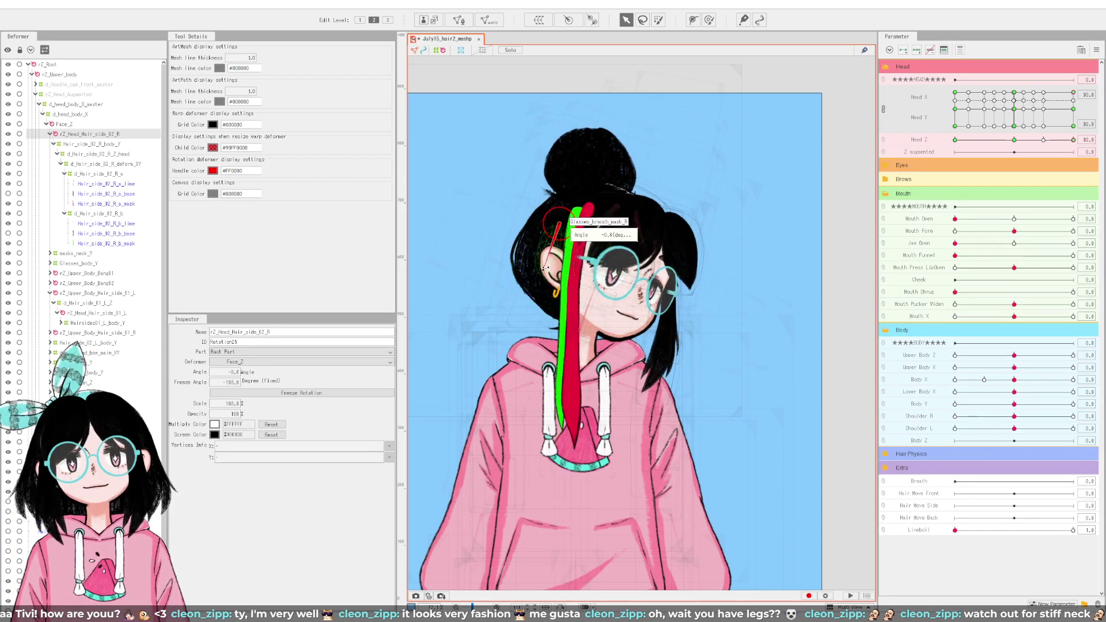
left_click_drag(544, 270, 545, 268)
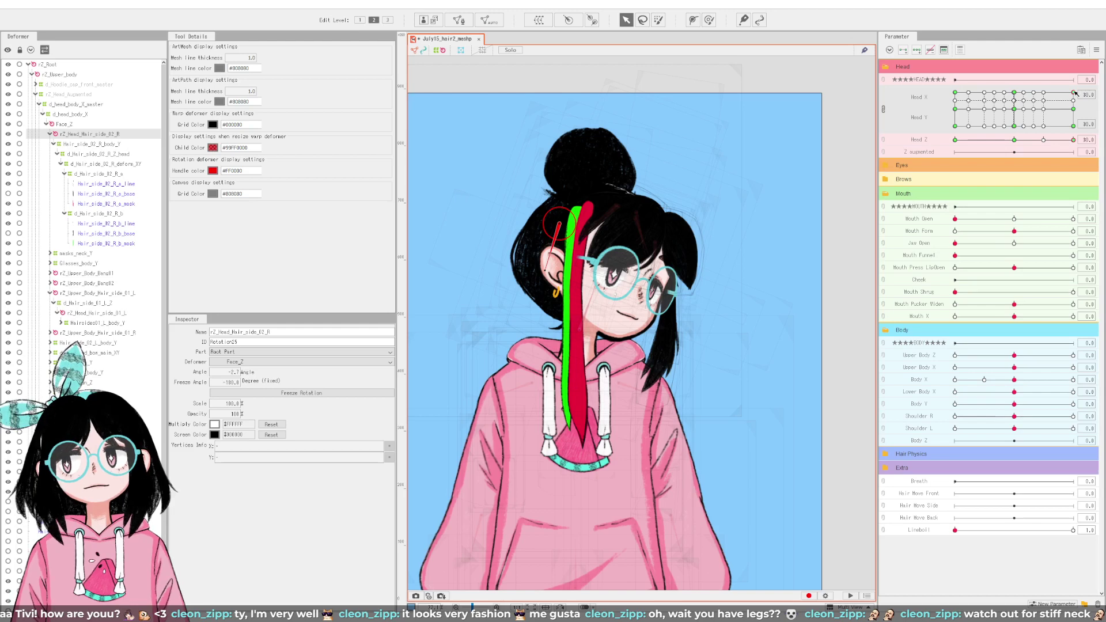
left_click_drag(1073, 93, 1103, 73)
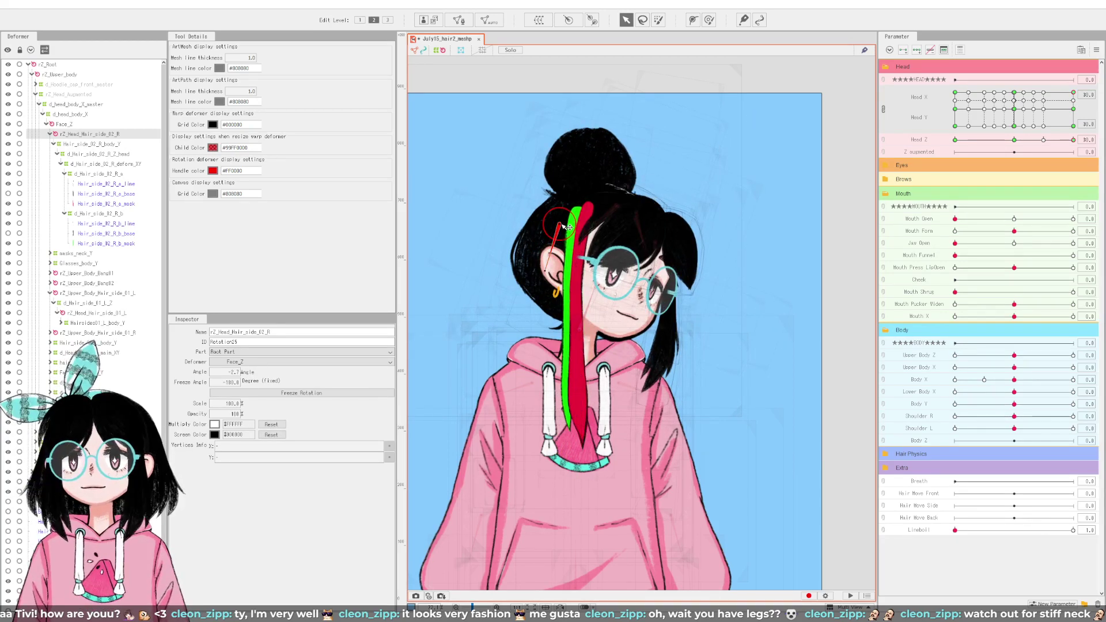
left_click_drag(568, 228, 569, 232)
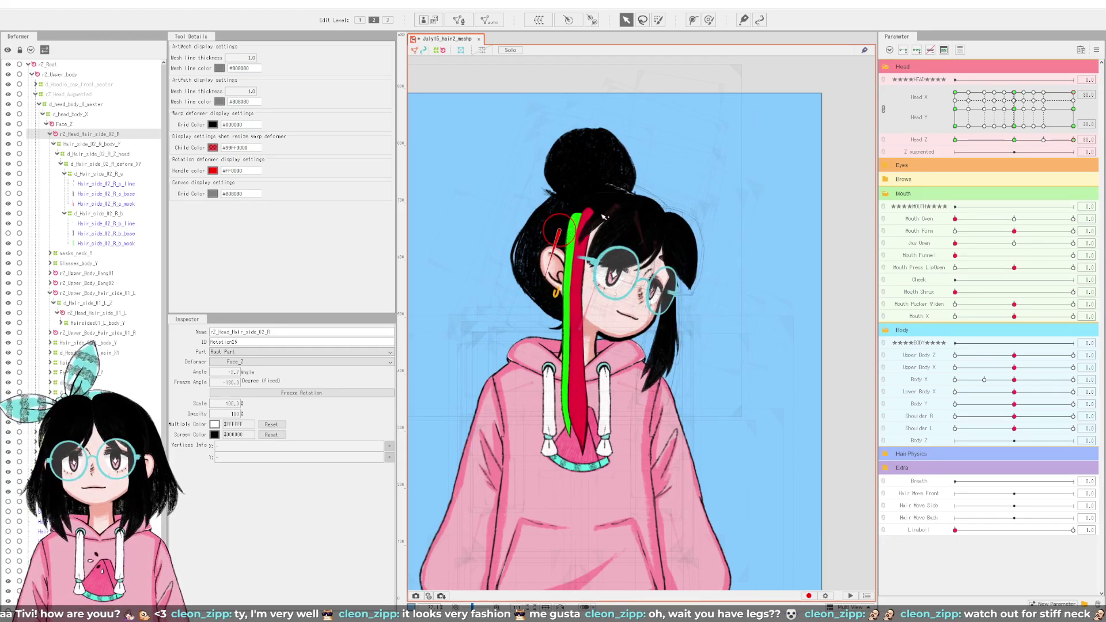
Step: Realign the strand's rotation deformer at the centred and minimum Head Y poses, keeping Head X and Head Z at maximum
mouse_move(1075, 94)
left_mouse_down()
mouse_move(1082, 135)
mouse_move(1100, 77)
mouse_move(1101, 130)
mouse_move(1100, 81)
mouse_move(1073, 97)
mouse_move(1080, 109)
left_mouse_up()
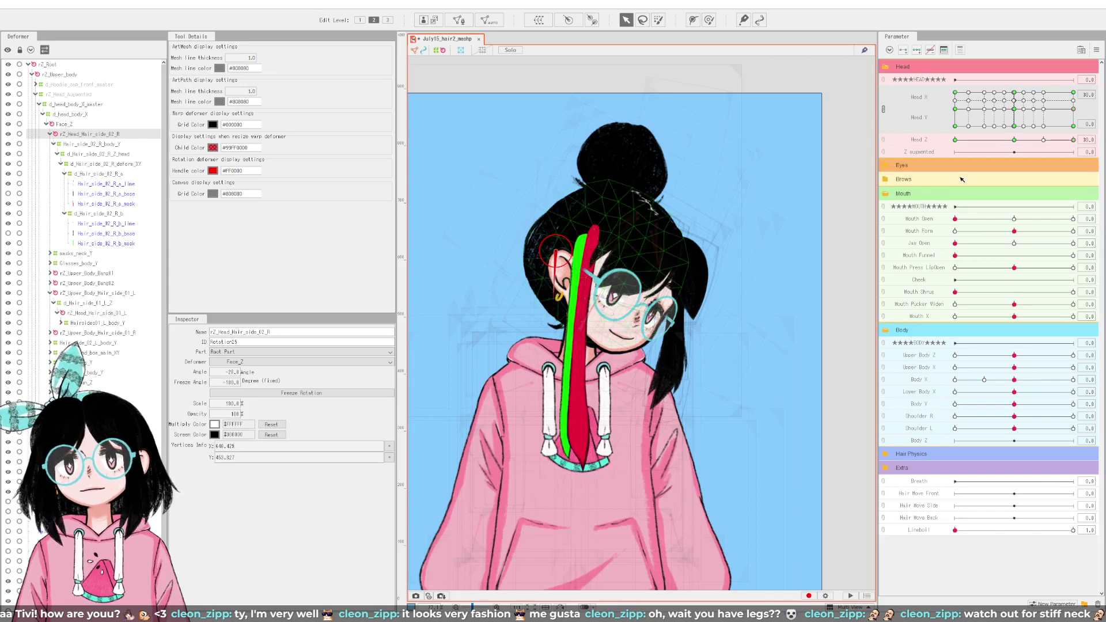
left_click_drag(1077, 109, 1079, 140)
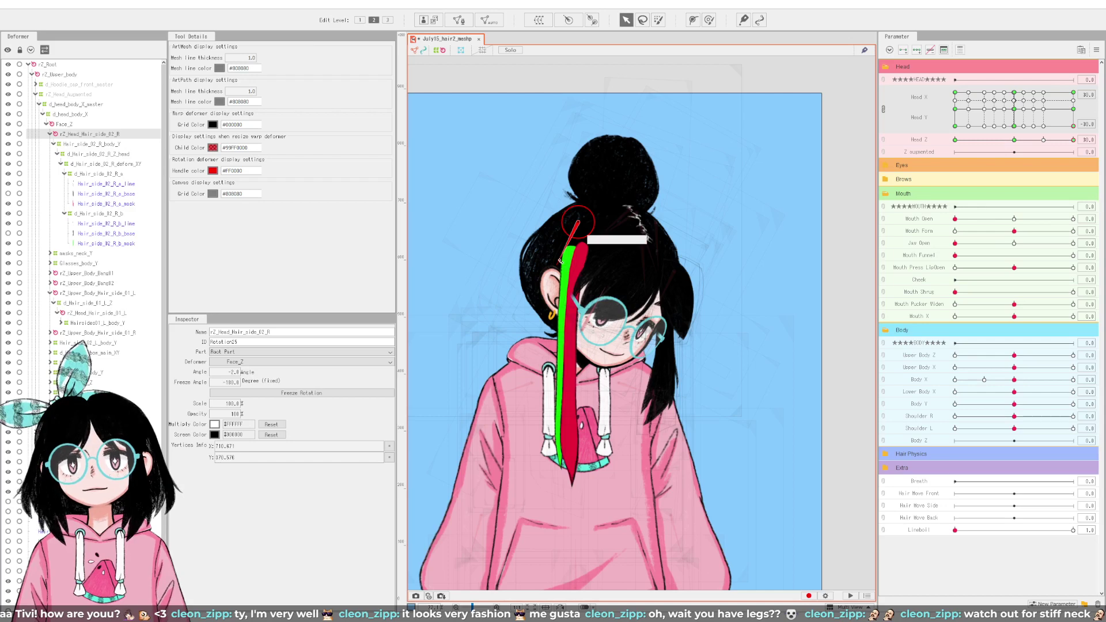
left_click_drag(559, 268, 556, 266)
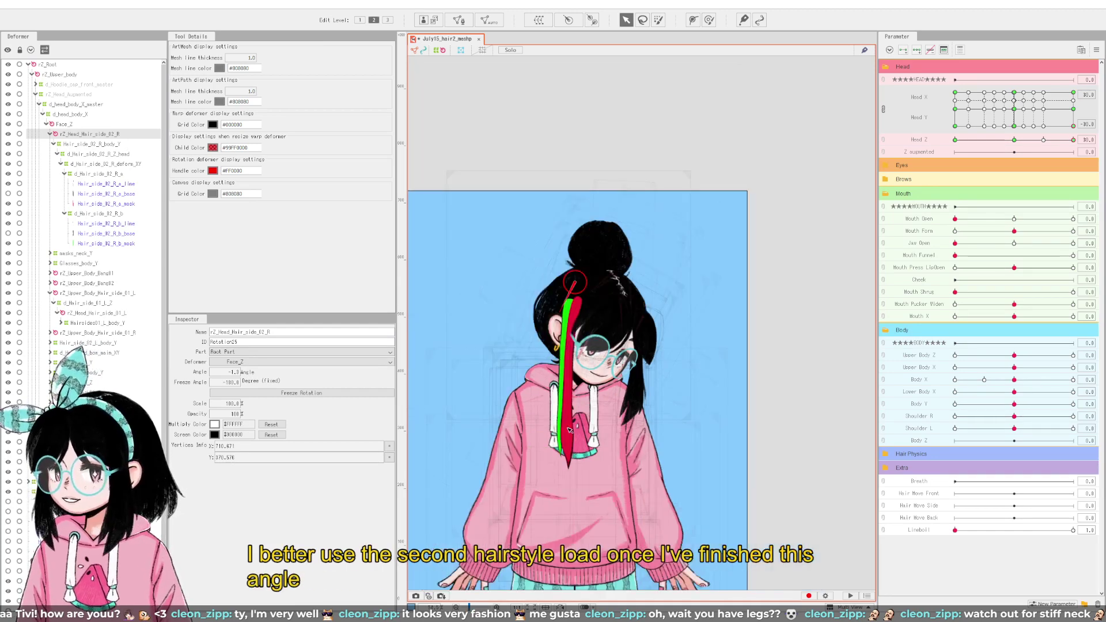
left_click_drag(546, 384, 580, 360)
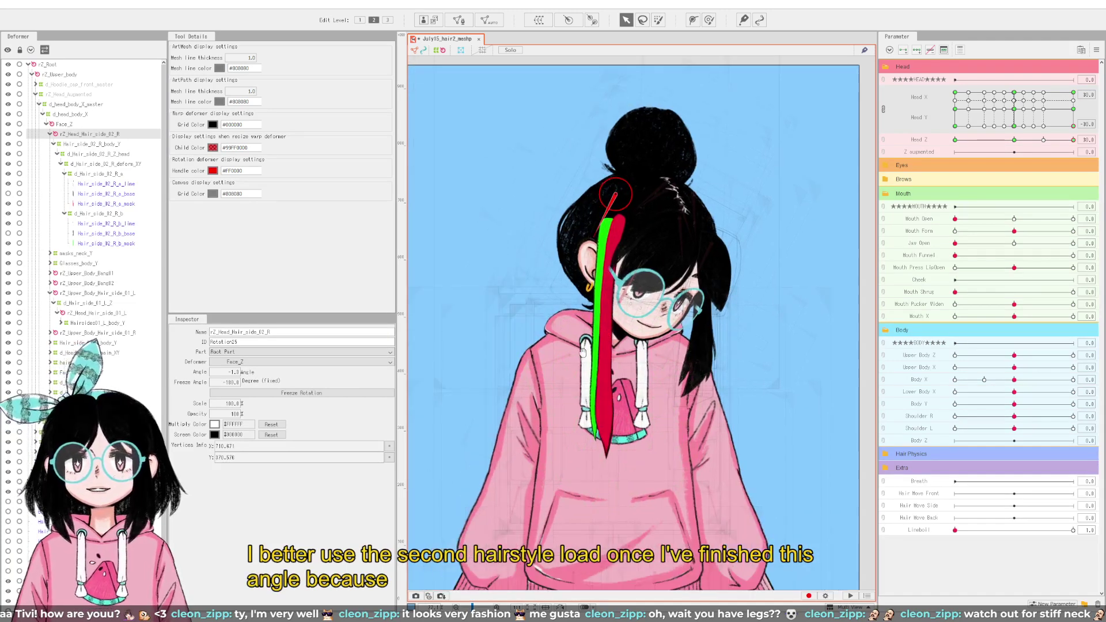
scroll(606, 372, "down", 2)
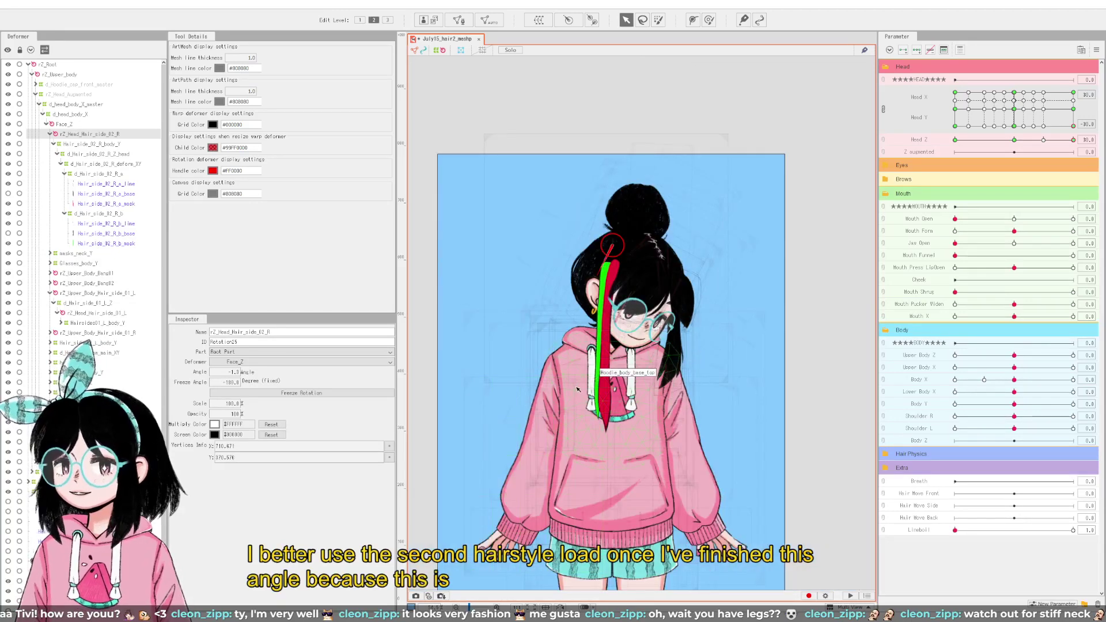
scroll(578, 388, "up", 2)
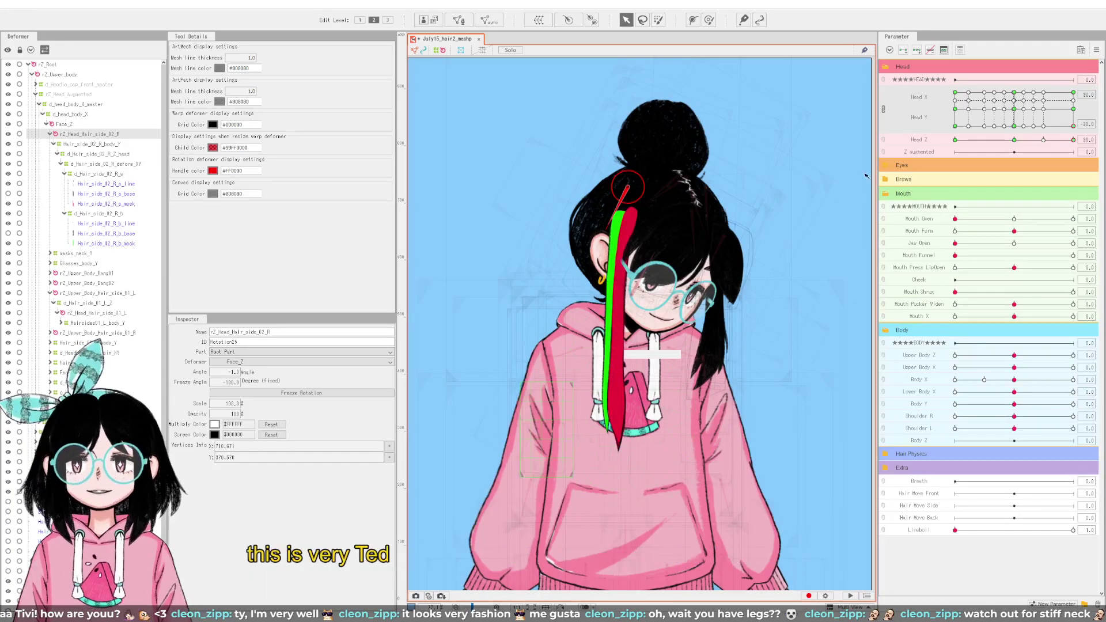
Step: Set Head Z and Head Y to minimum with Head X centred, and nudge the strand's rotation deformer slightly outward
left_click_drag(1073, 129, 929, 77)
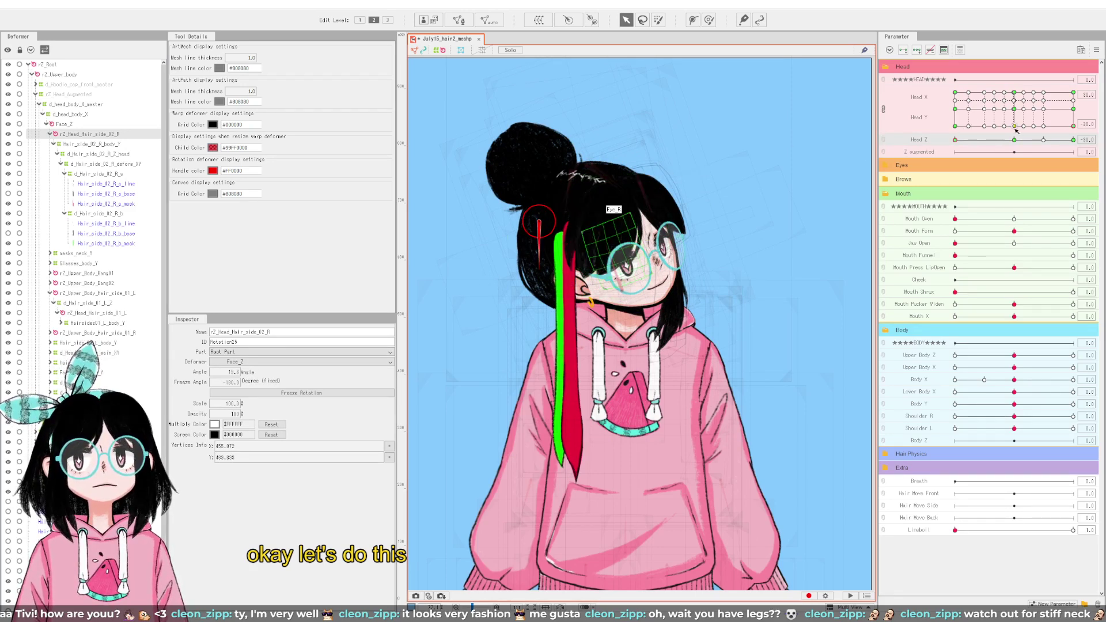
left_click_drag(1015, 128, 1005, 125)
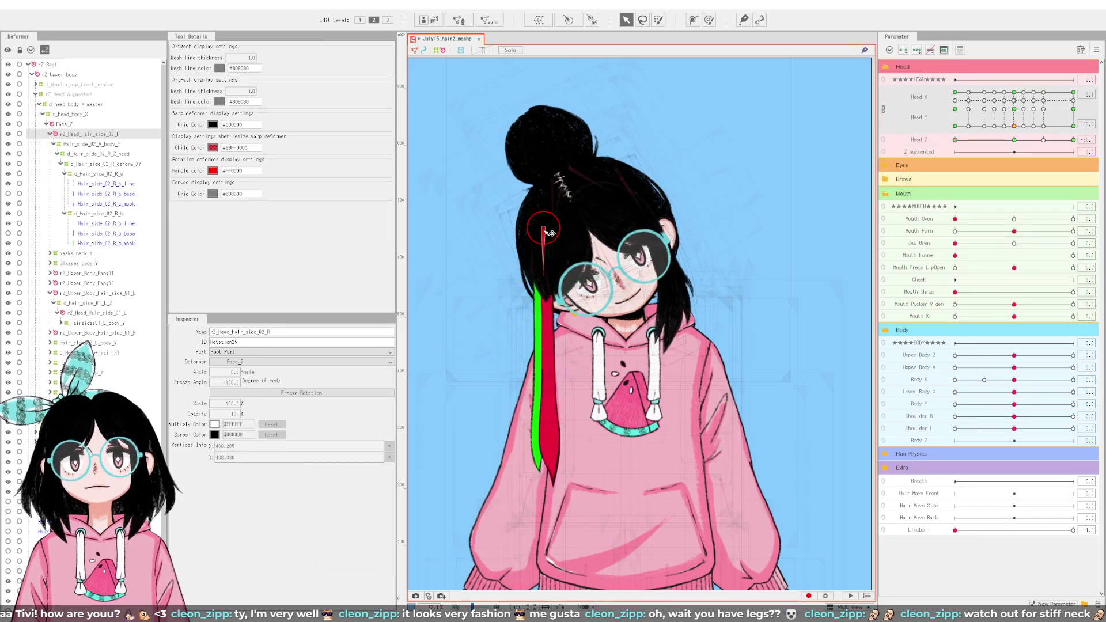
left_click_drag(550, 232, 546, 231)
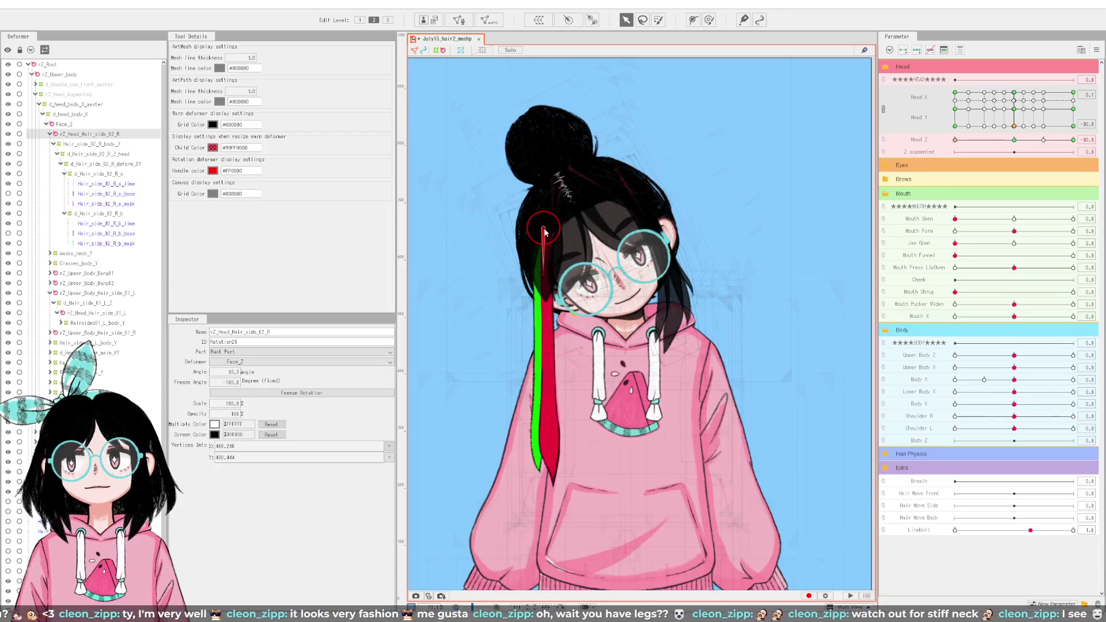
Step: With Head Y and Head Z at minimum, shift the strand's rotation deformer toward the face at Head X 0 and at maximum Head X
key("ctrl+z")
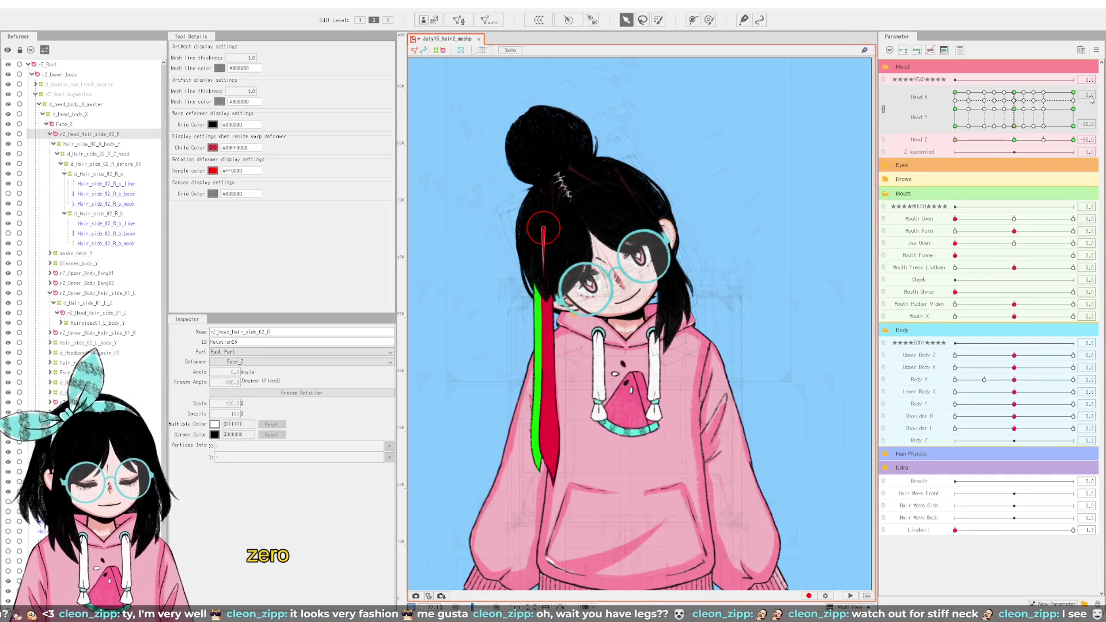
key("Return")
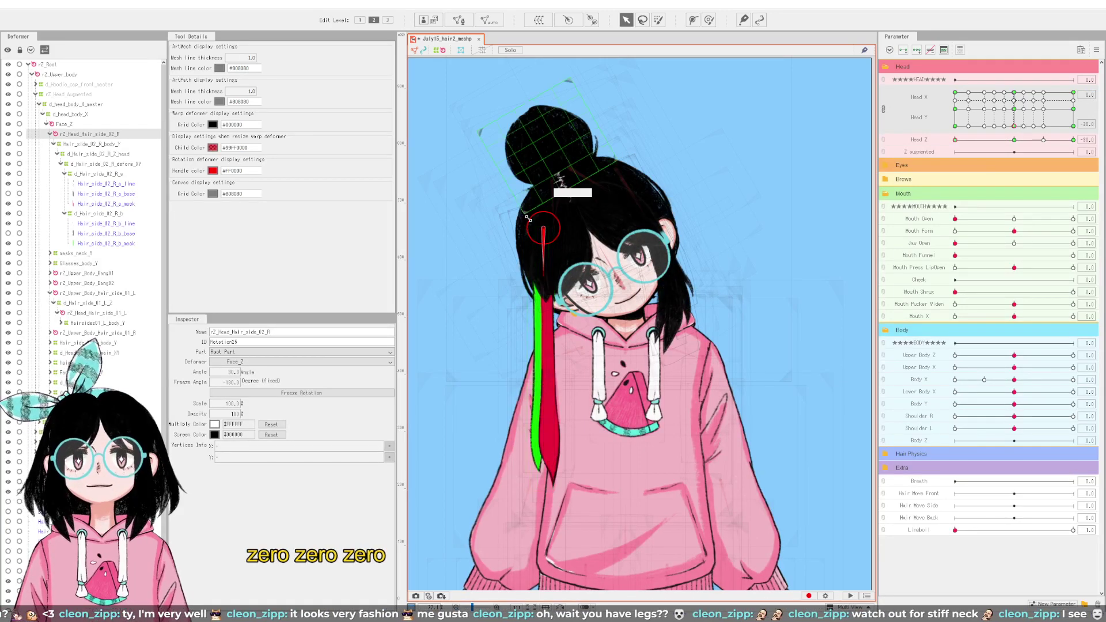
left_click_drag(544, 230, 560, 232)
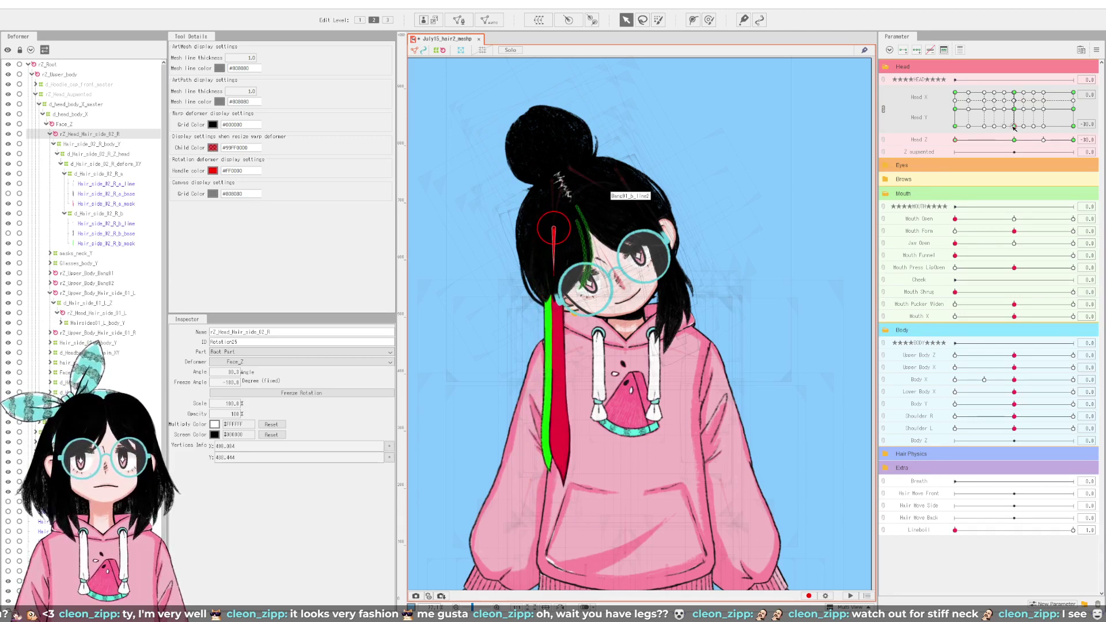
left_click_drag(1015, 128, 1088, 136)
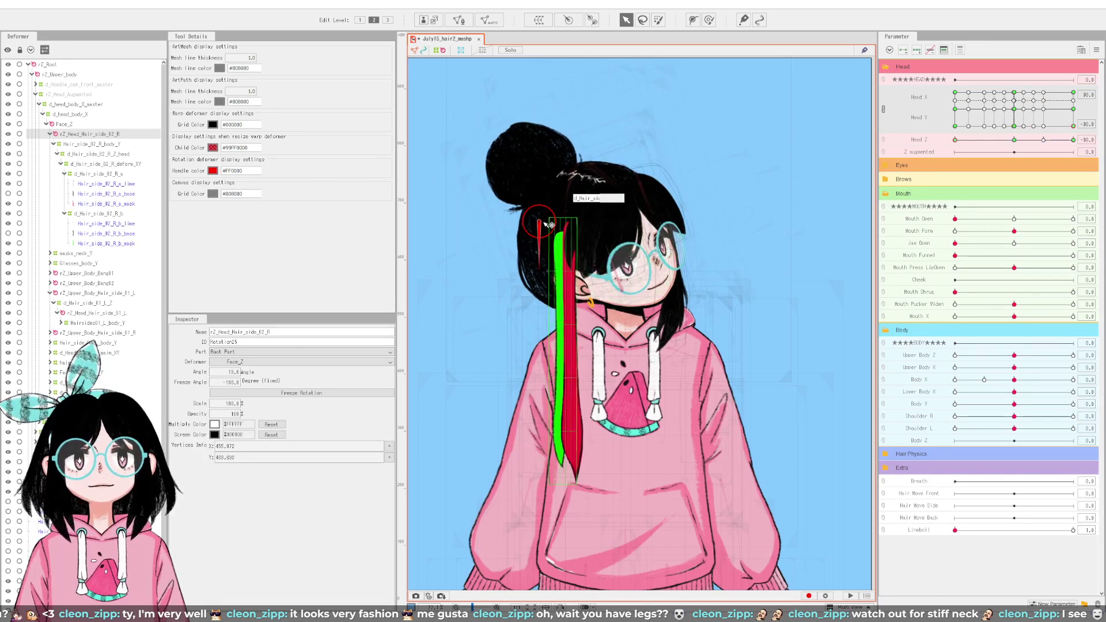
left_click_drag(561, 223, 555, 223)
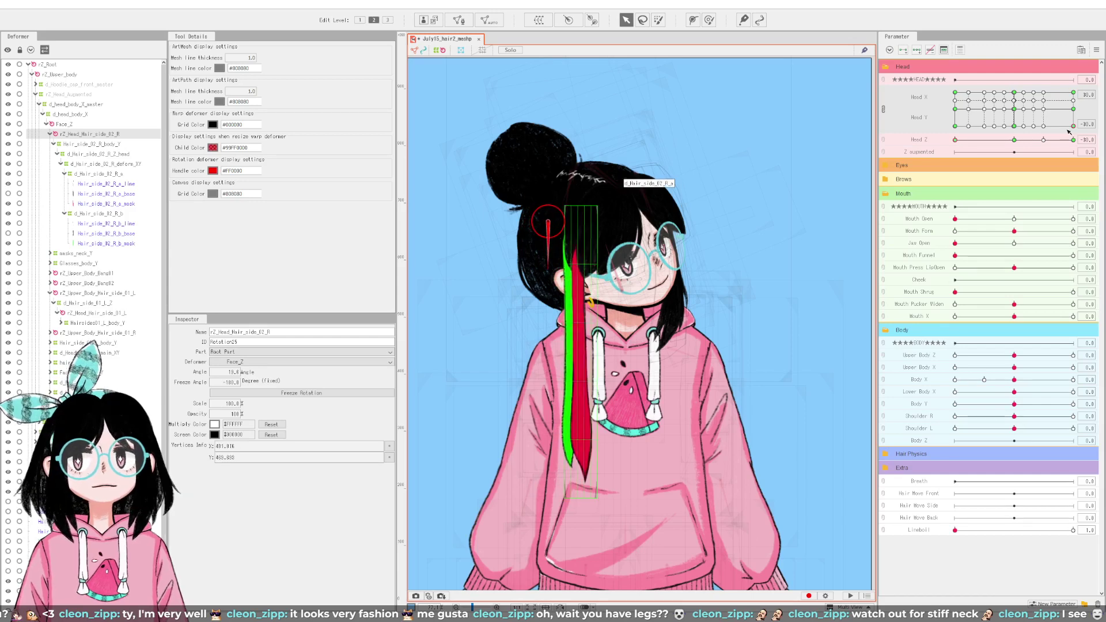
Step: Keeping Head Z at minimum, shift the rotation deformer toward the face at minimum Head X for the minimum, centred and maximum Head Y poses
left_click_drag(1073, 126, 919, 145)
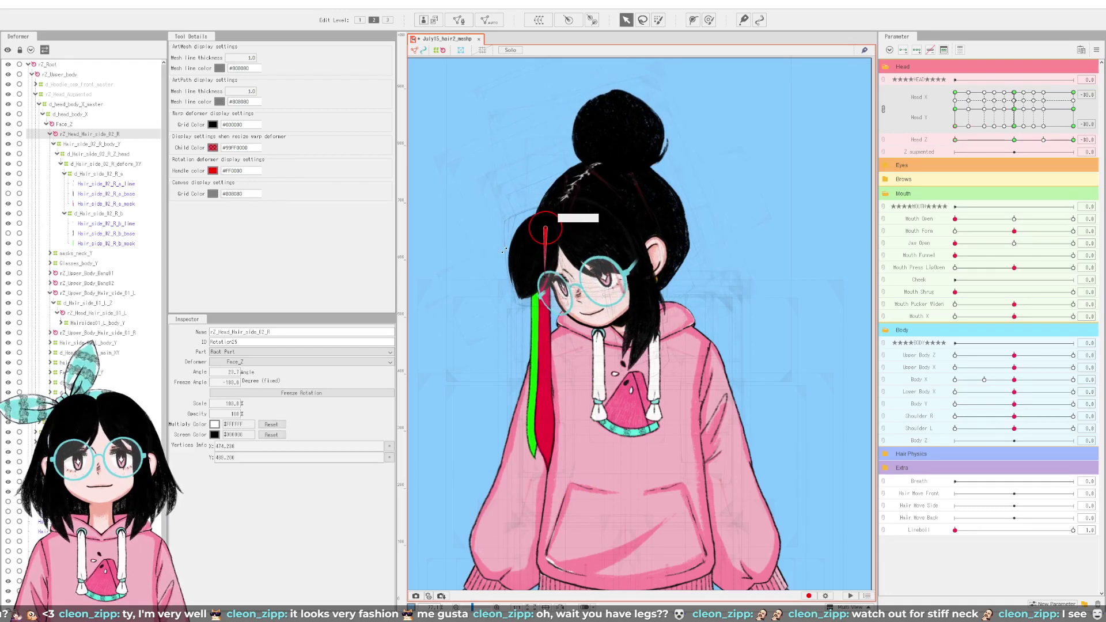
left_click_drag(552, 228, 559, 230)
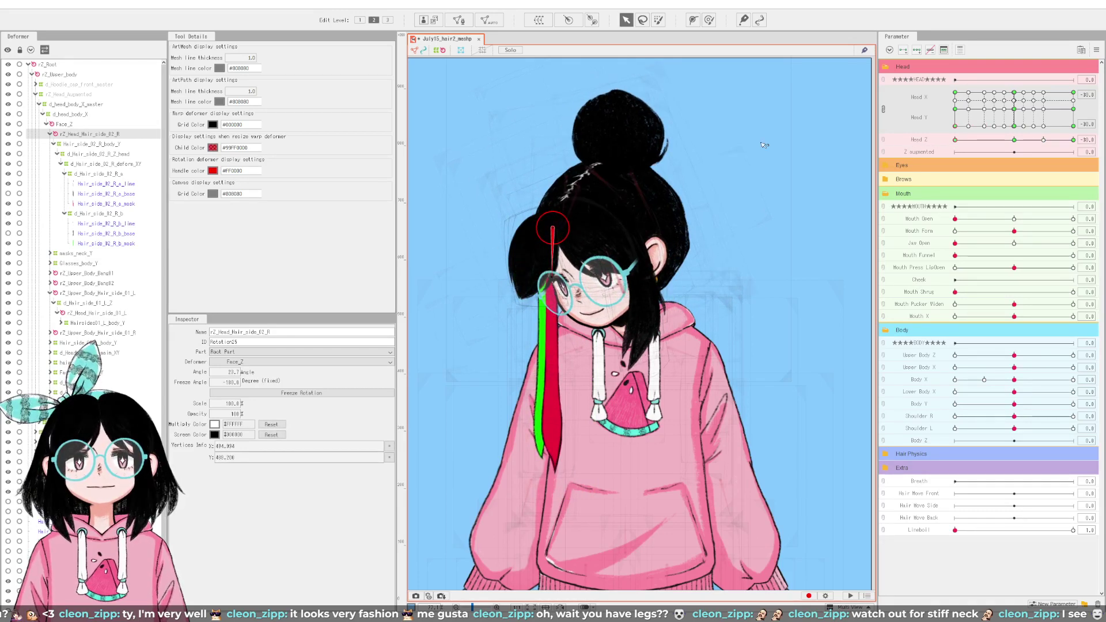
left_click_drag(954, 125, 951, 109)
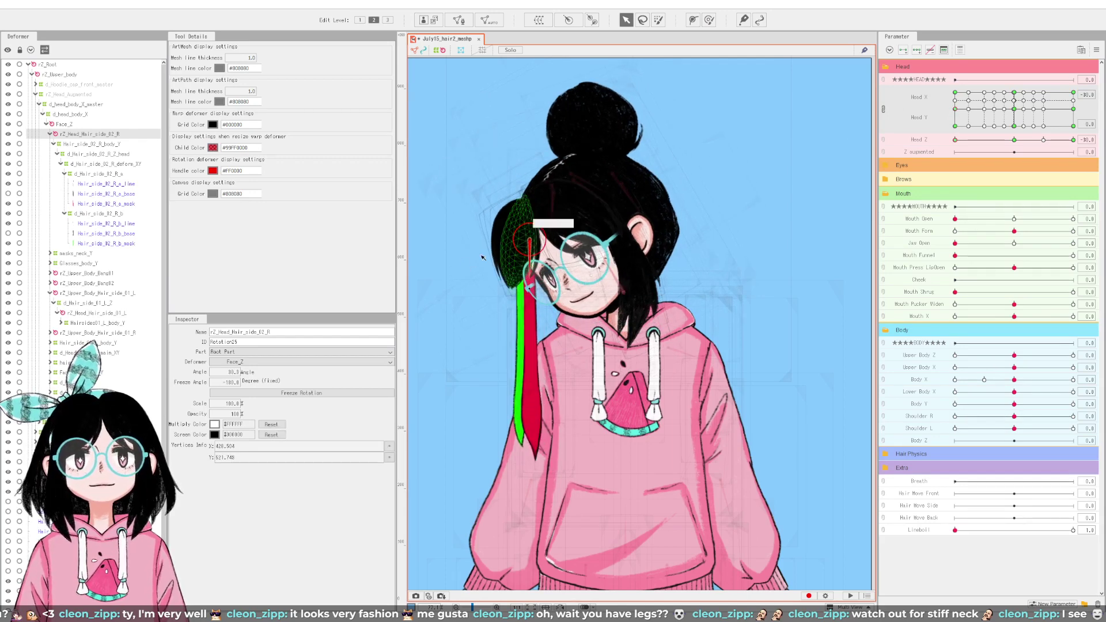
left_click_drag(541, 243, 545, 243)
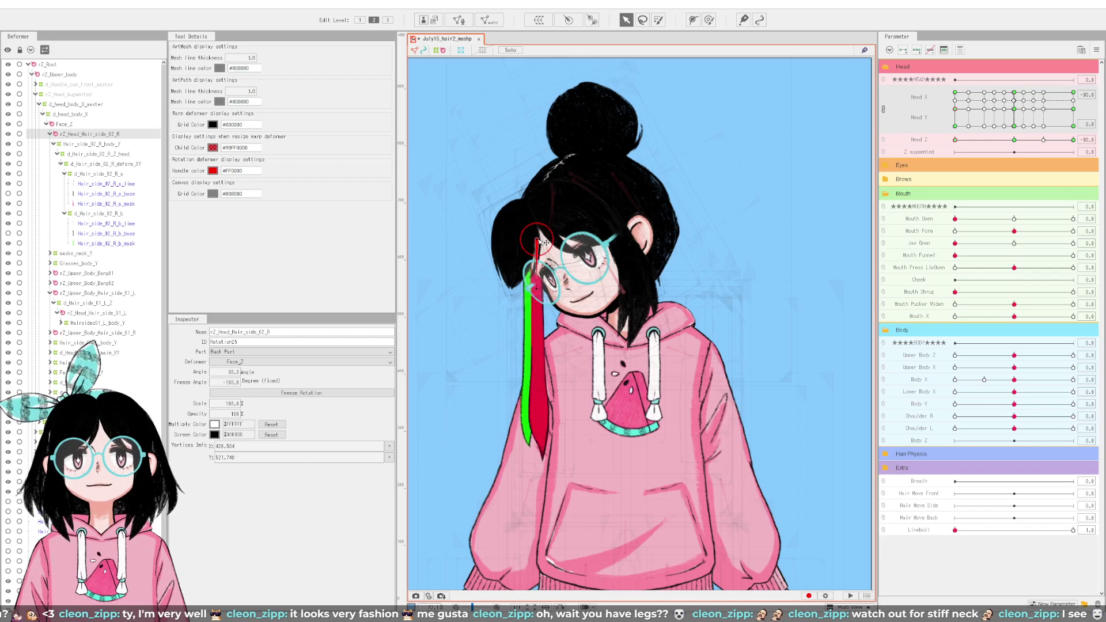
left_click_drag(952, 112, 944, 72)
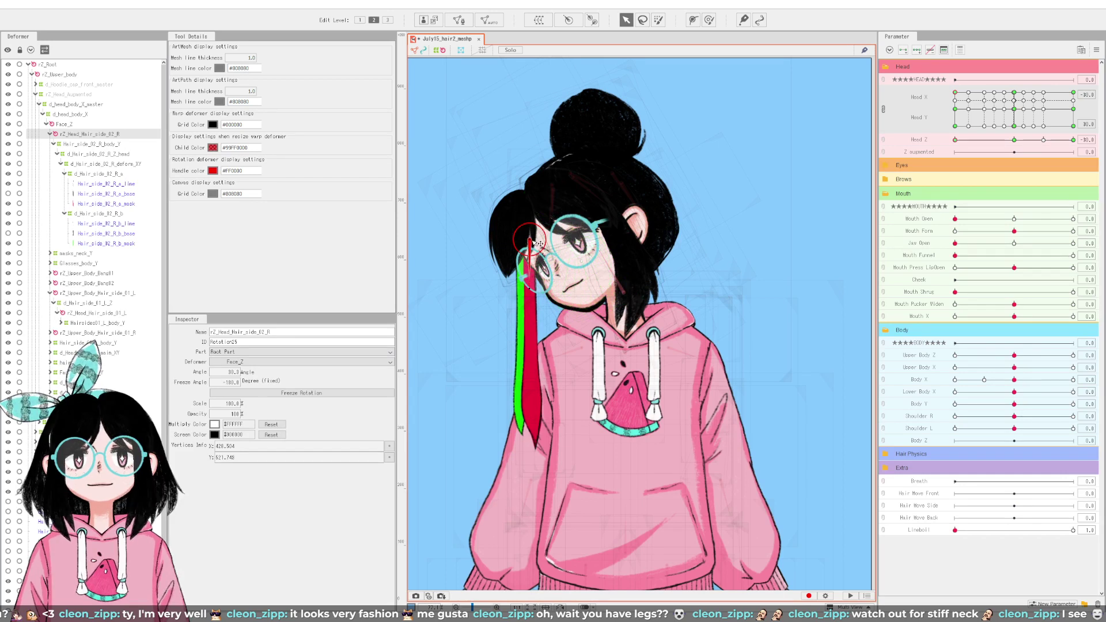
left_click_drag(528, 241, 535, 241)
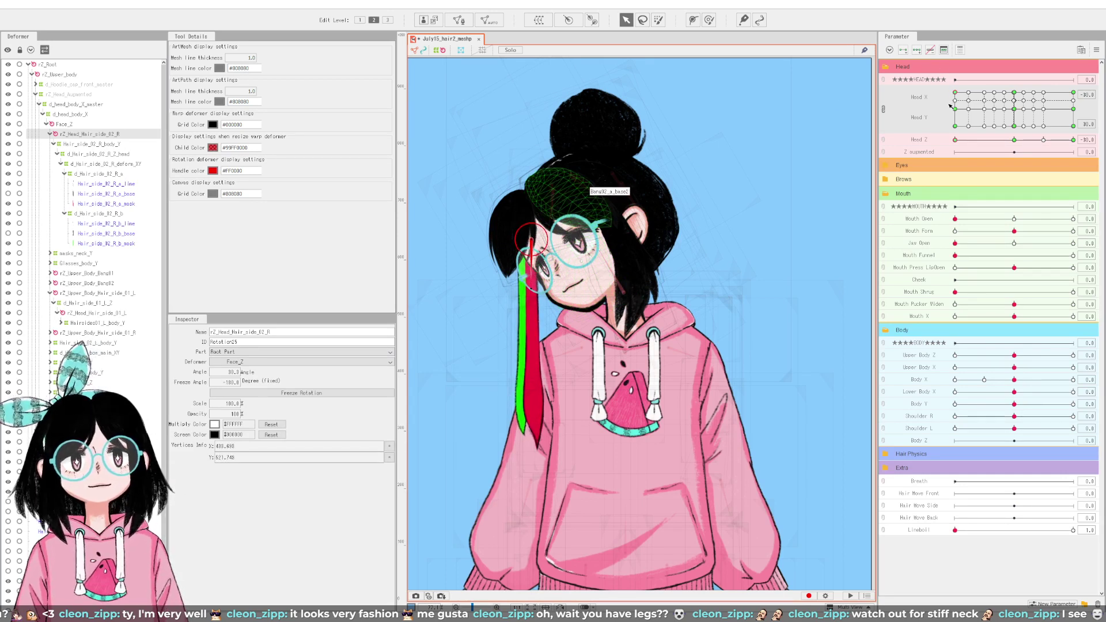
Step: With Head Z at minimum, nudge the deformer inward at centred Head X with maximum Head Y, and at maximum Head X with centred and maximum Head Y
left_click_drag(956, 94, 1015, 91)
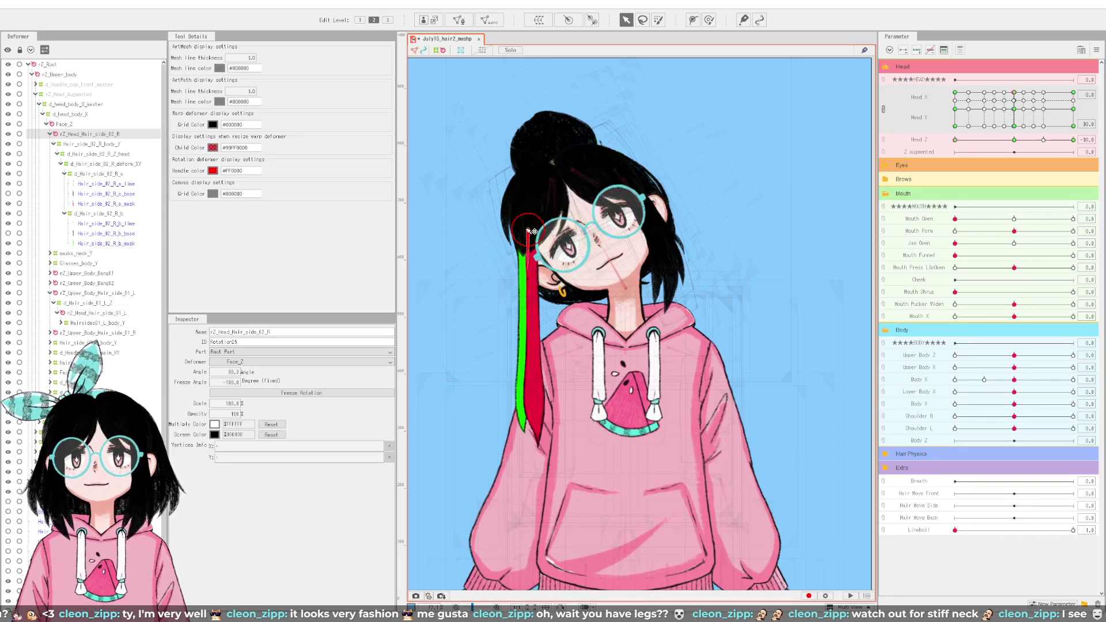
left_click_drag(531, 231, 534, 231)
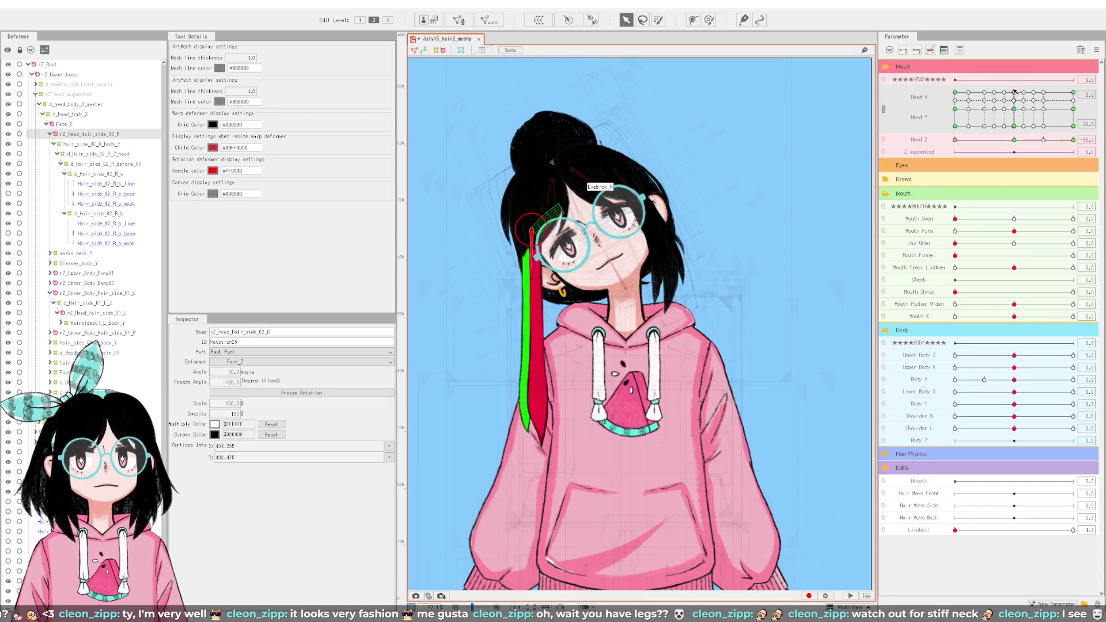
left_click_drag(1015, 91, 1084, 63)
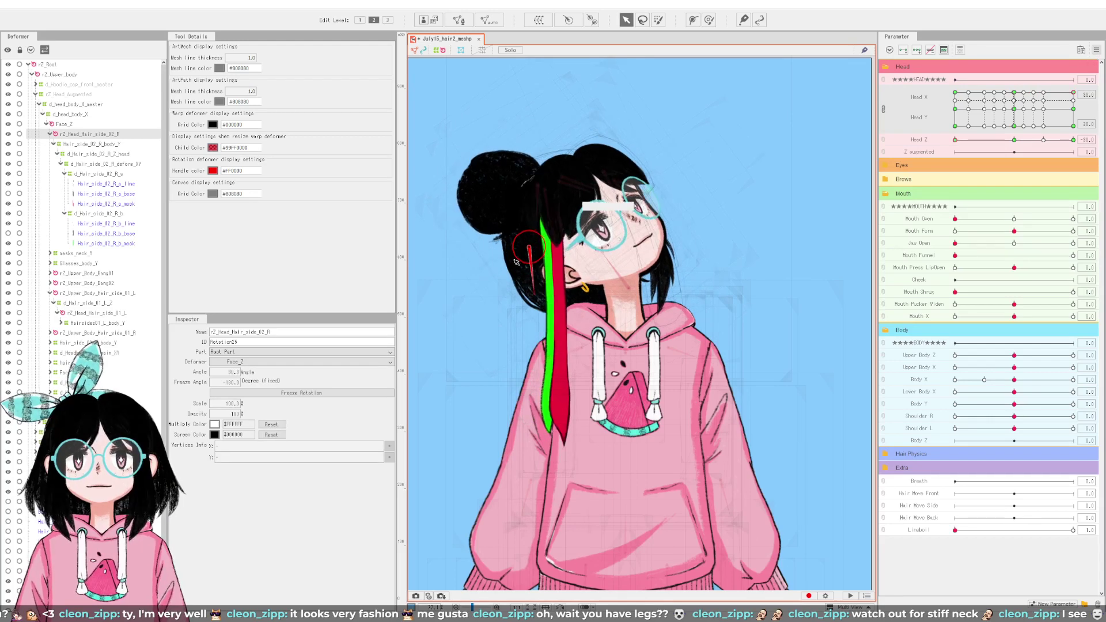
left_click_drag(1070, 92, 1083, 112)
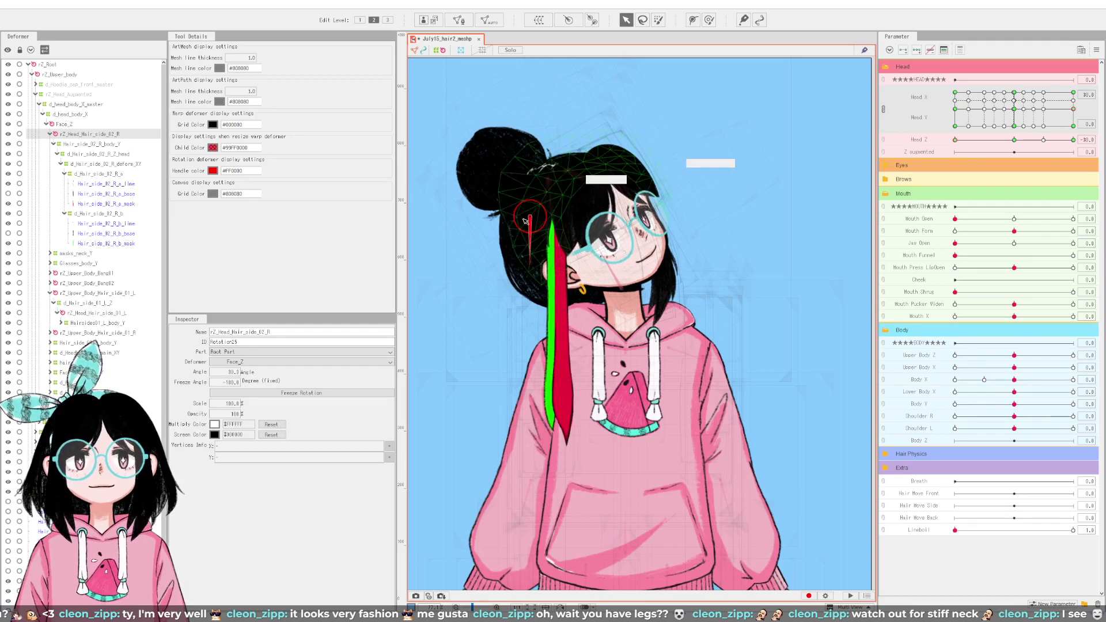
left_click_drag(530, 217, 536, 220)
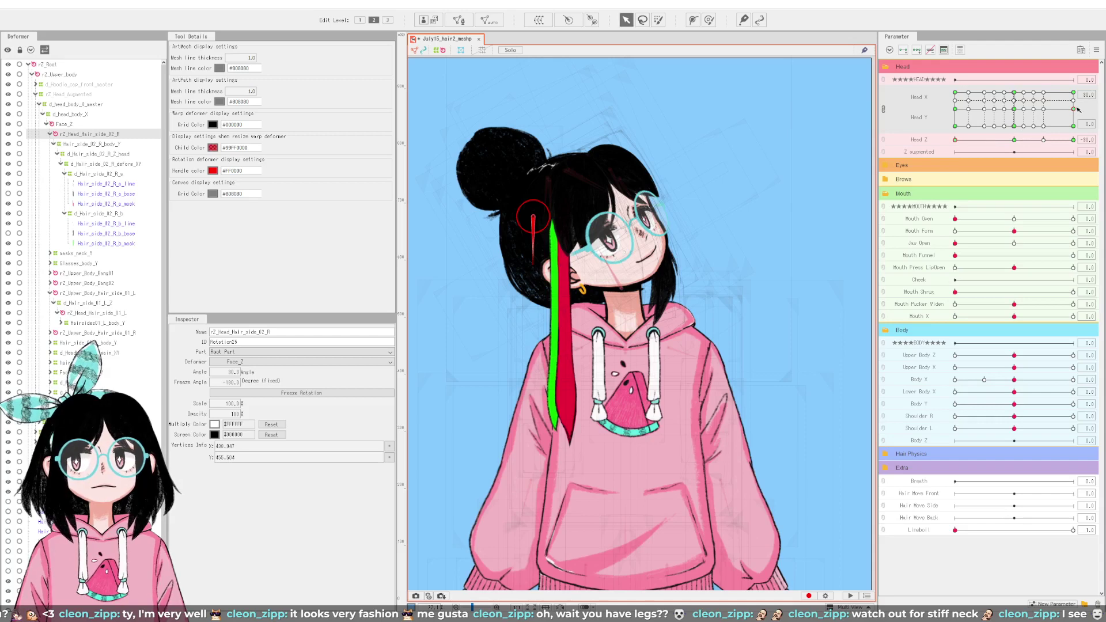
left_click_drag(1074, 109, 1073, 93)
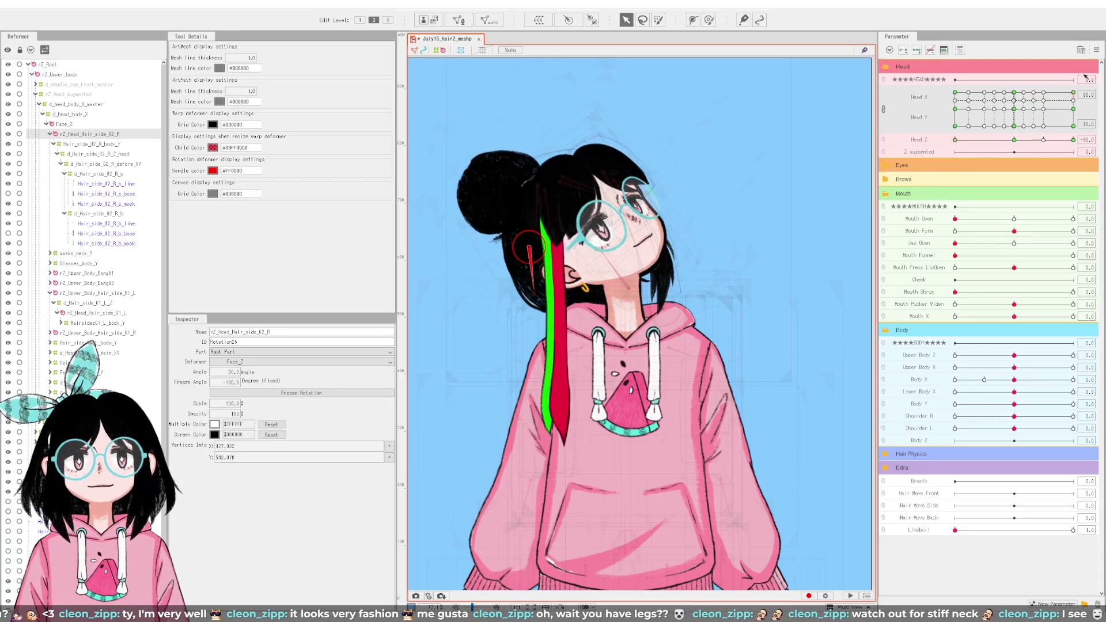
left_click_drag(529, 248, 531, 248)
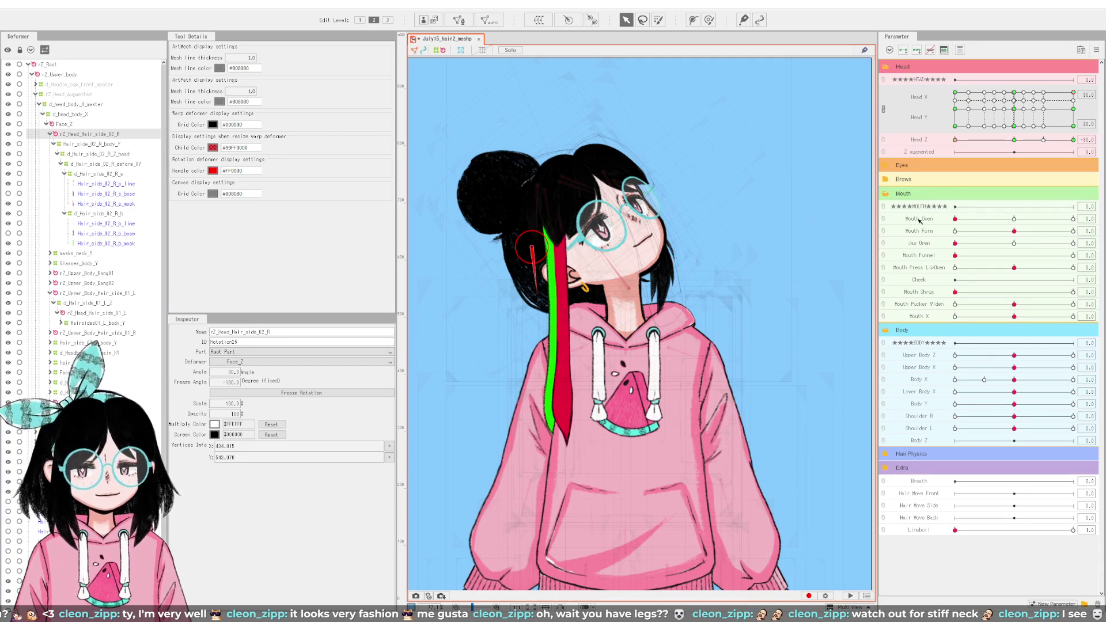
Step: Centre Head X, Y and Z and examine how the side strand hangs while varying Head X and Head Y
left_click_drag(1072, 93, 1016, 119)
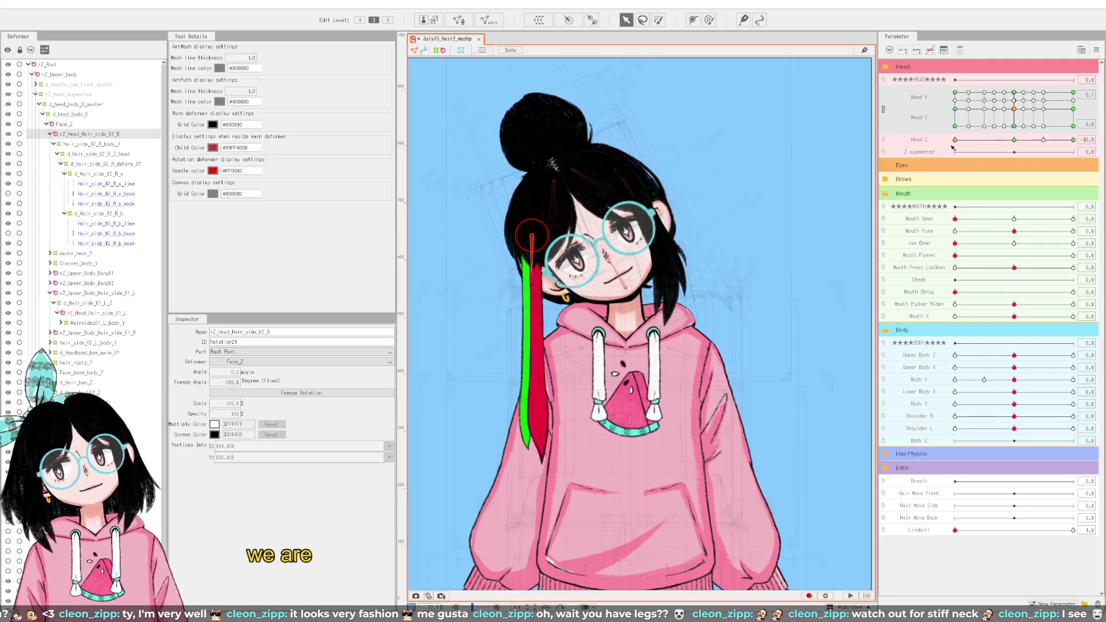
left_click(1013, 140)
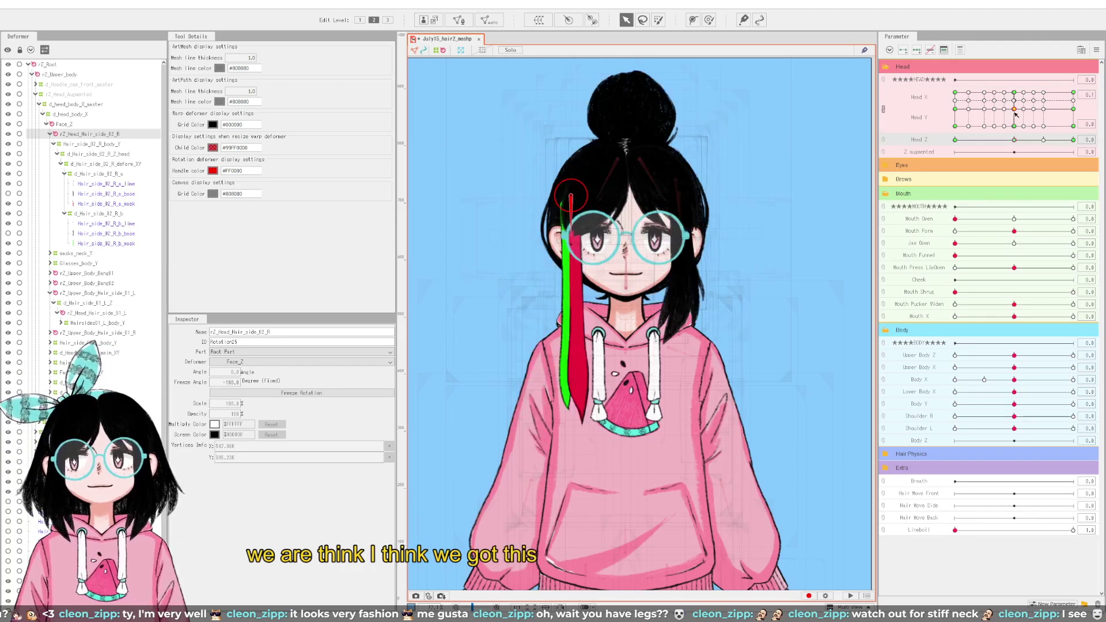
left_click_drag(1013, 127, 934, 79)
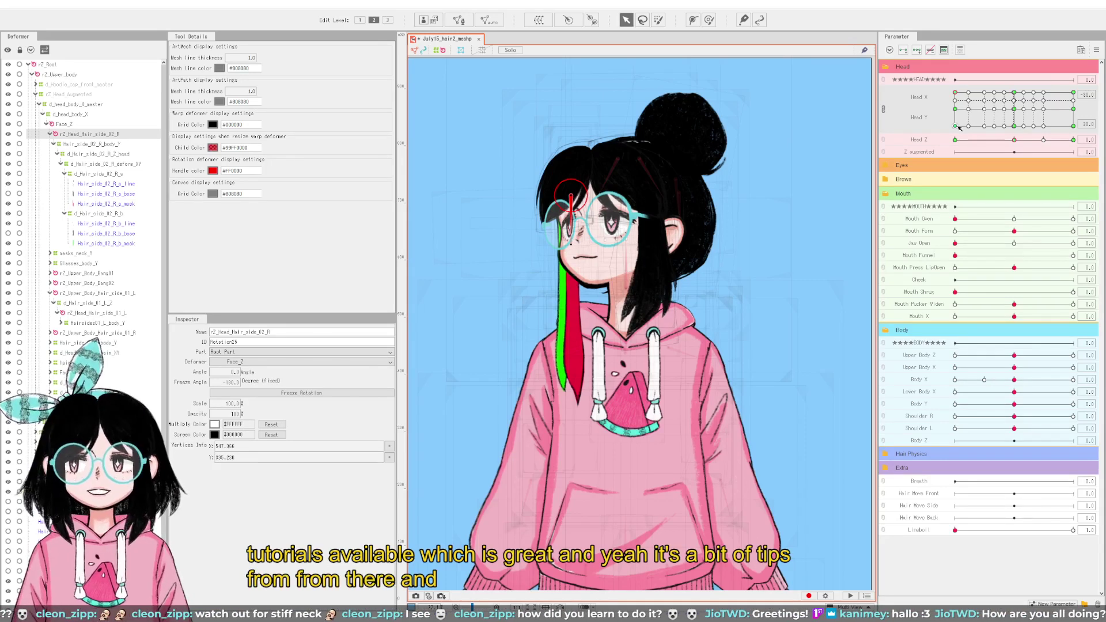
left_click(956, 126)
left_click(978, 92)
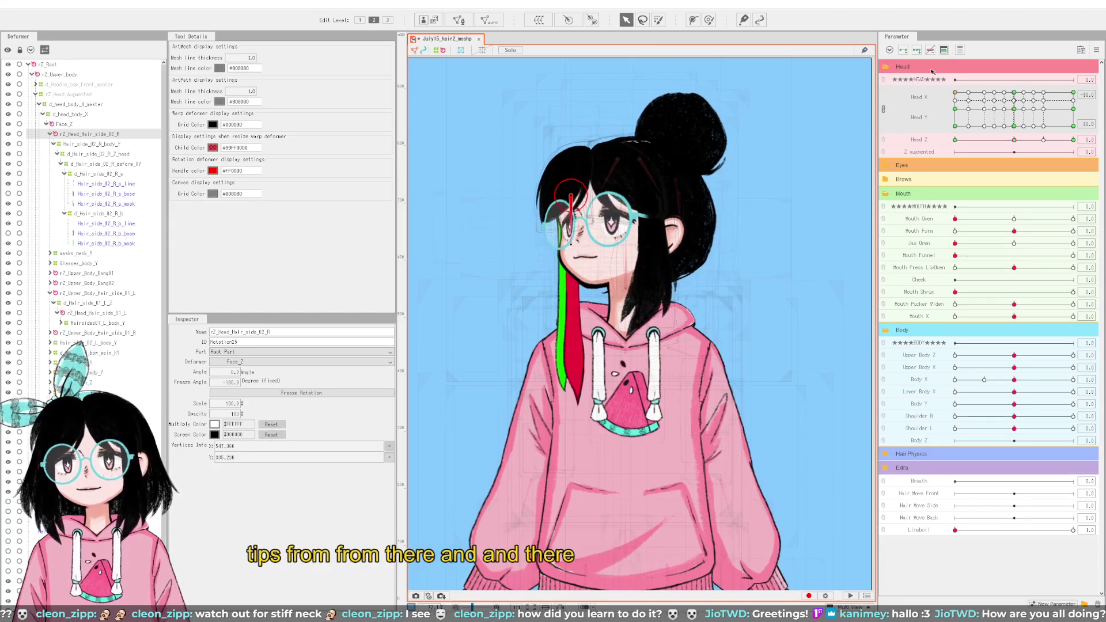
mouse_move(983, 65)
left_mouse_down()
mouse_move(1018, 64)
mouse_move(943, 71)
mouse_move(1062, 66)
mouse_move(1067, 159)
mouse_move(1083, 80)
mouse_move(948, 84)
mouse_move(997, 73)
left_mouse_up()
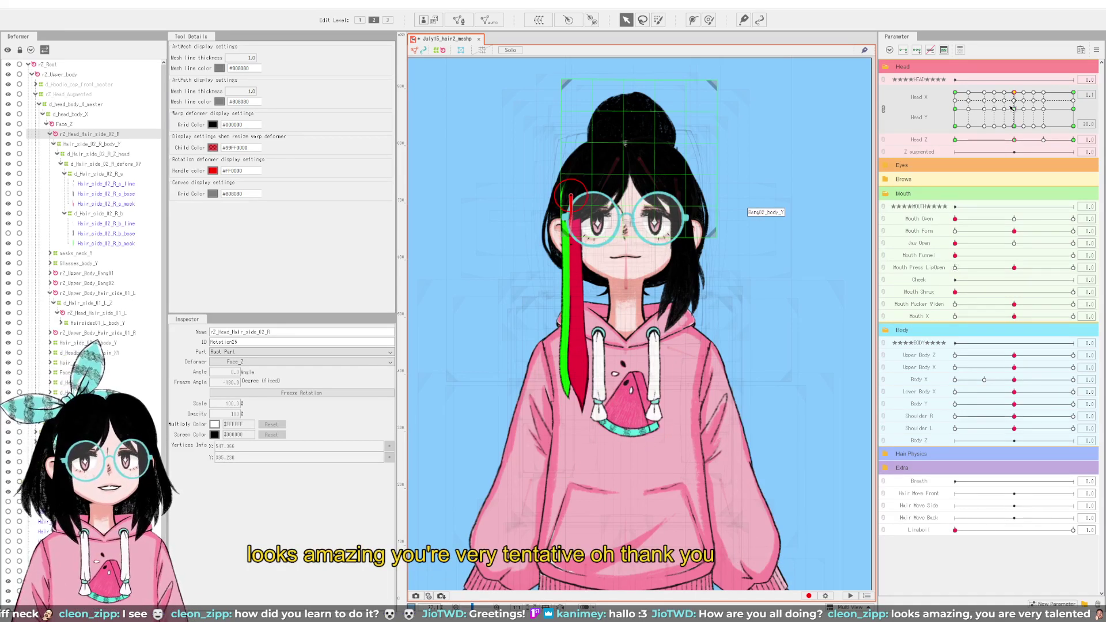
Step: With Head Z centred, Head X at maximum and Head Y at minimum, nudge the strand's rotation deformer and rotate it about 2° away from the face
left_click_drag(999, 112, 1092, 135)
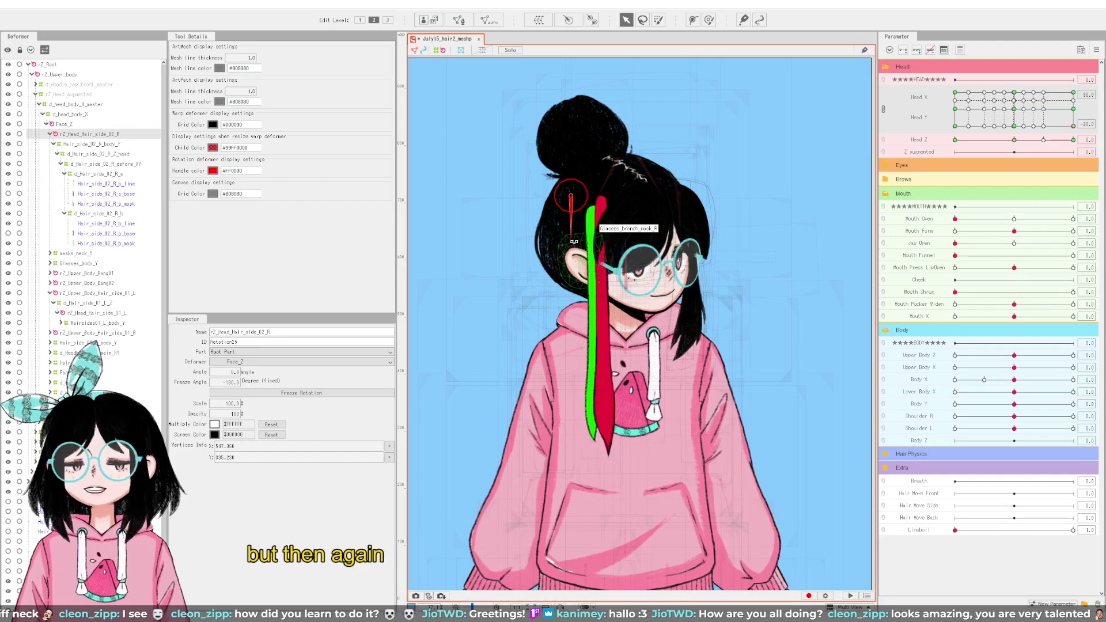
mouse_move(571, 241)
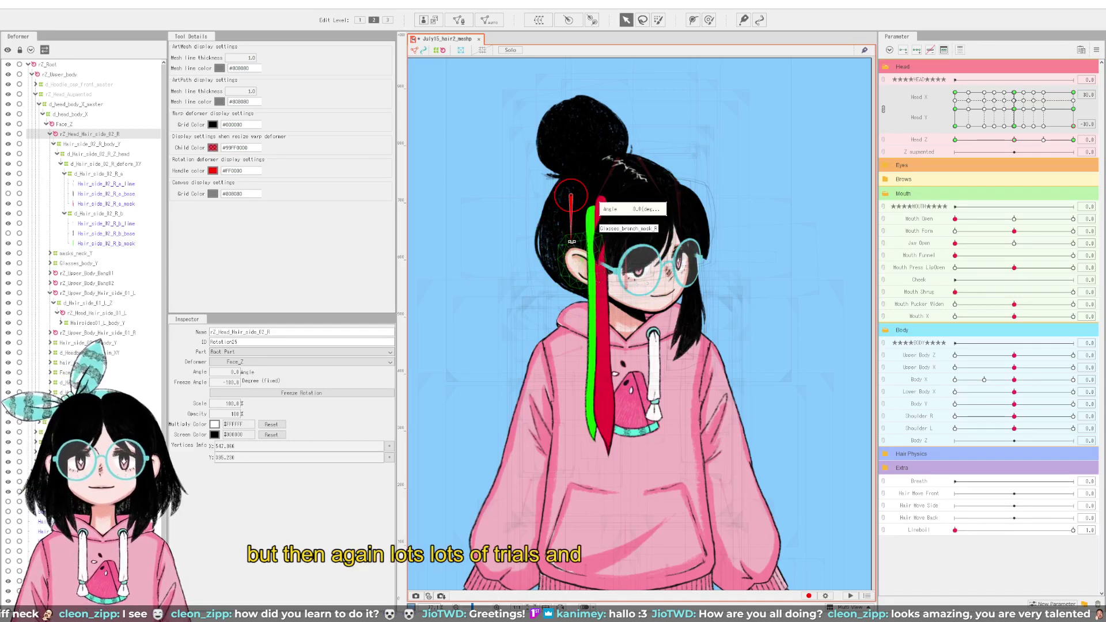
left_click_drag(572, 241, 571, 242)
key("ctrl+z")
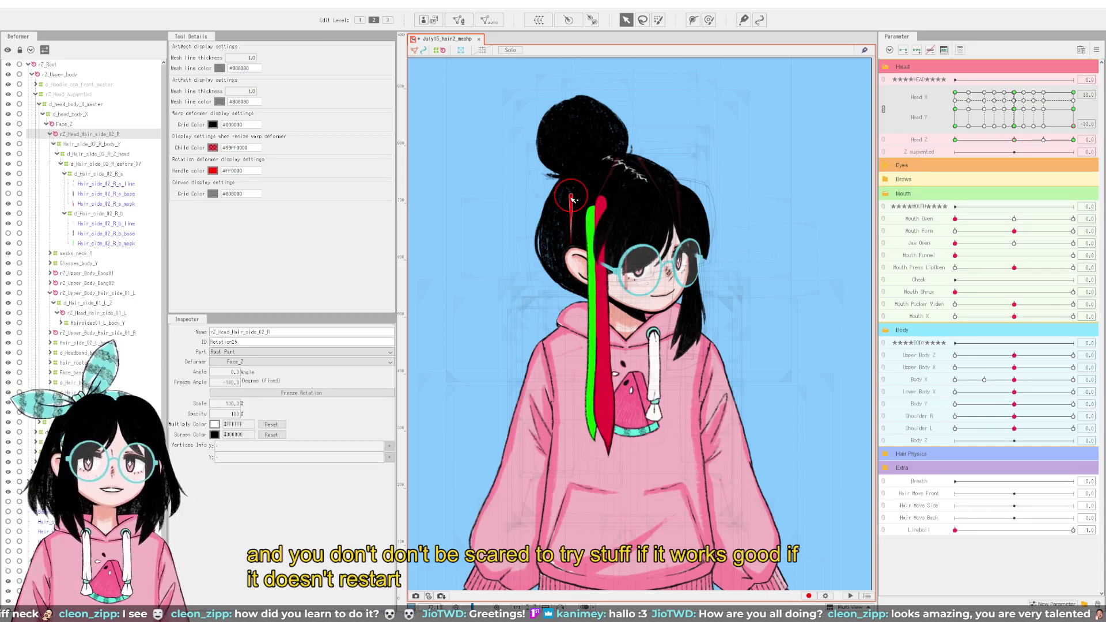
left_click_drag(571, 196, 572, 196)
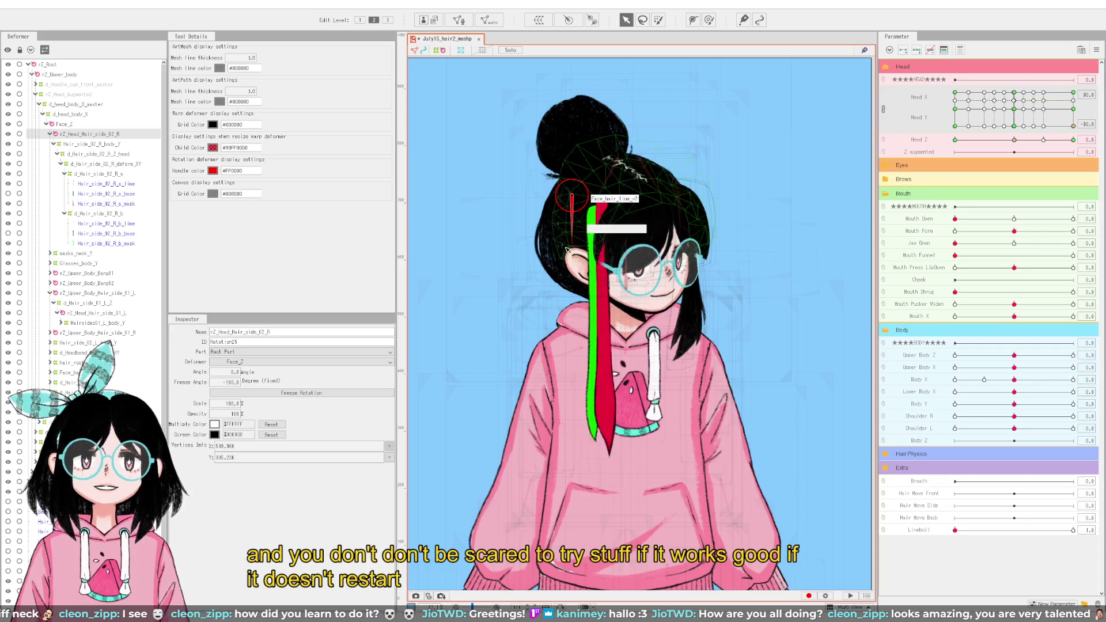
left_click_drag(571, 244, 570, 243)
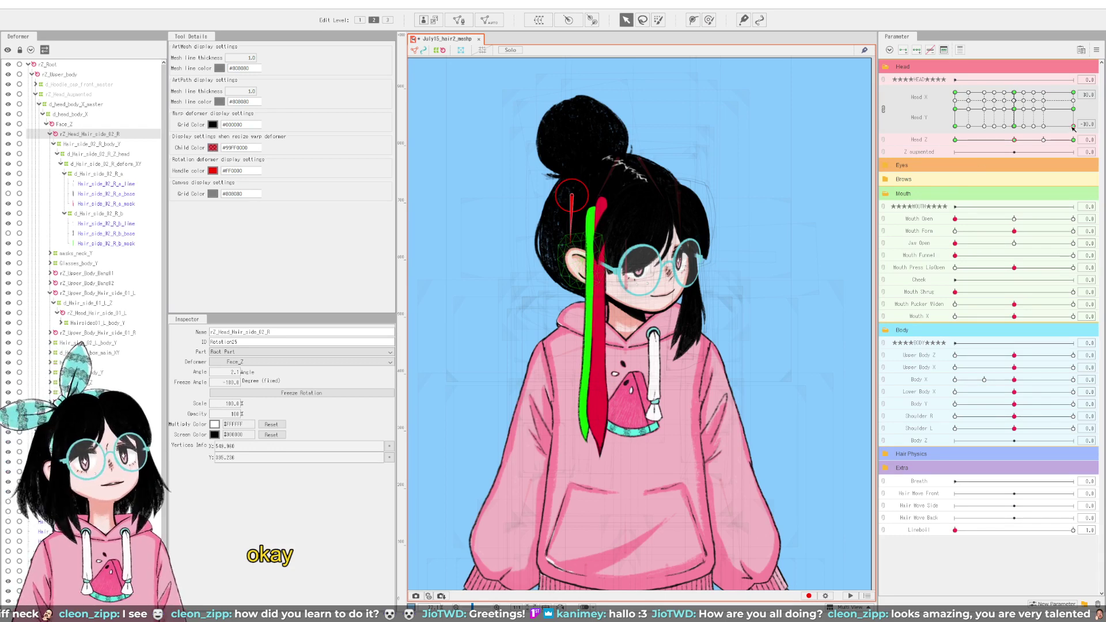
Step: Keeping Head X at maximum, rotate the strand's deformer slightly away from the face at the centred and maximum Head Y poses
mouse_move(1072, 126)
left_mouse_down()
mouse_move(1073, 95)
mouse_move(1073, 109)
left_mouse_up()
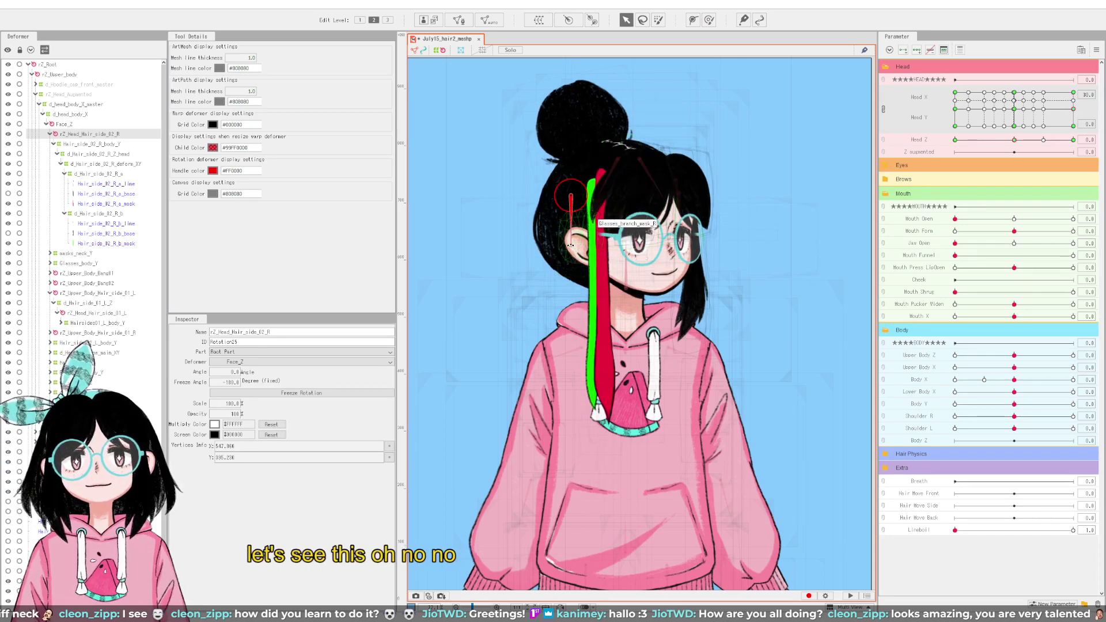
left_click_drag(569, 245, 569, 242)
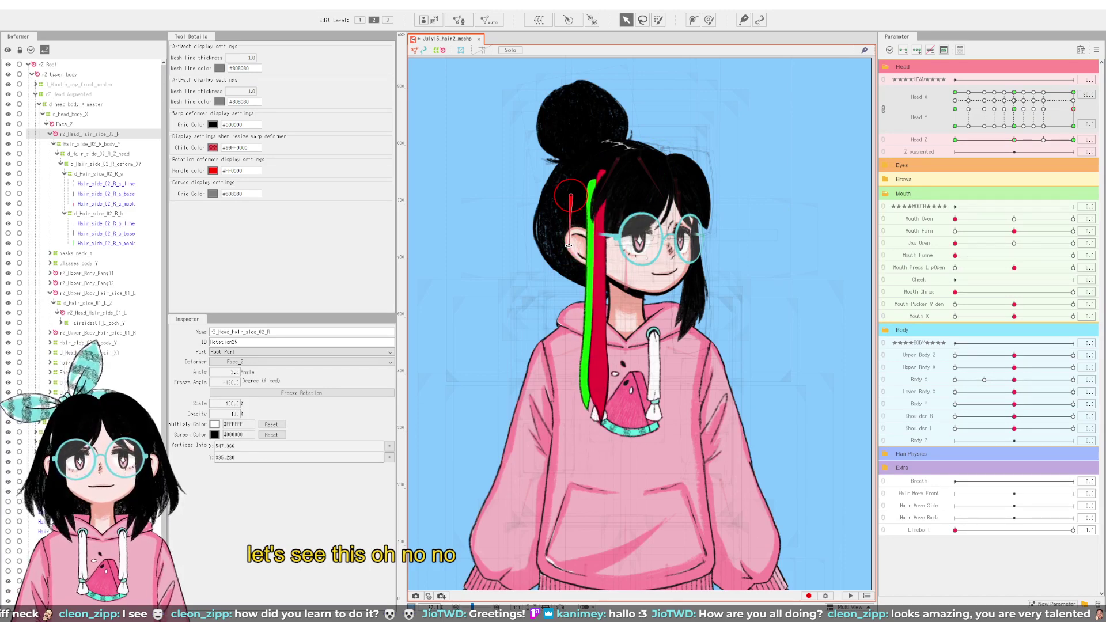
mouse_move(1072, 110)
left_mouse_down()
mouse_move(1076, 142)
mouse_move(1065, 89)
left_mouse_up()
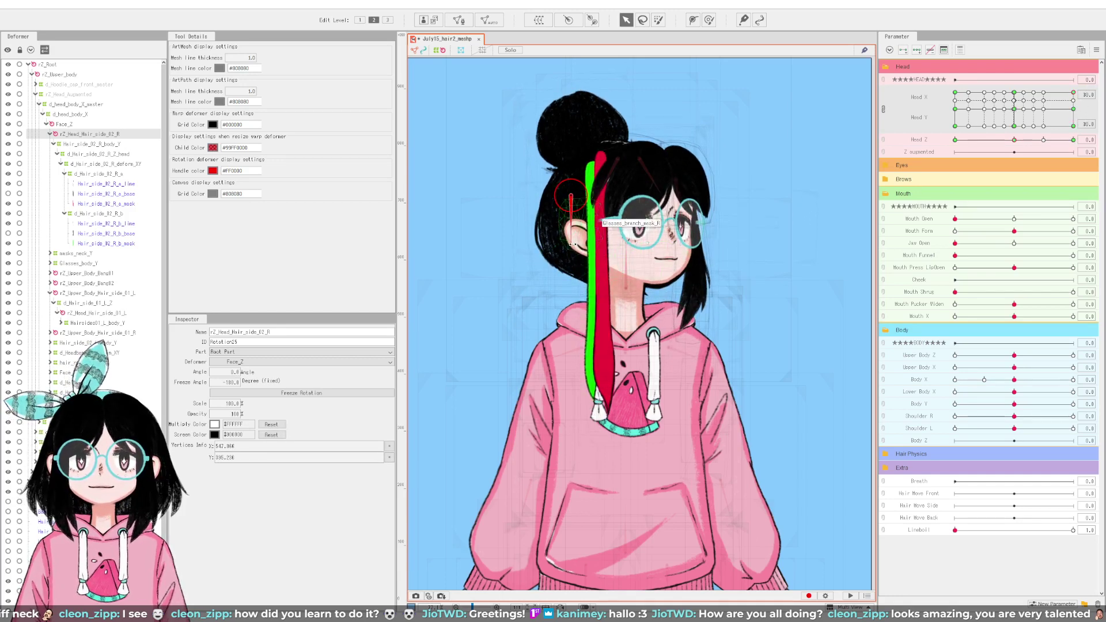
left_click_drag(570, 243, 570, 242)
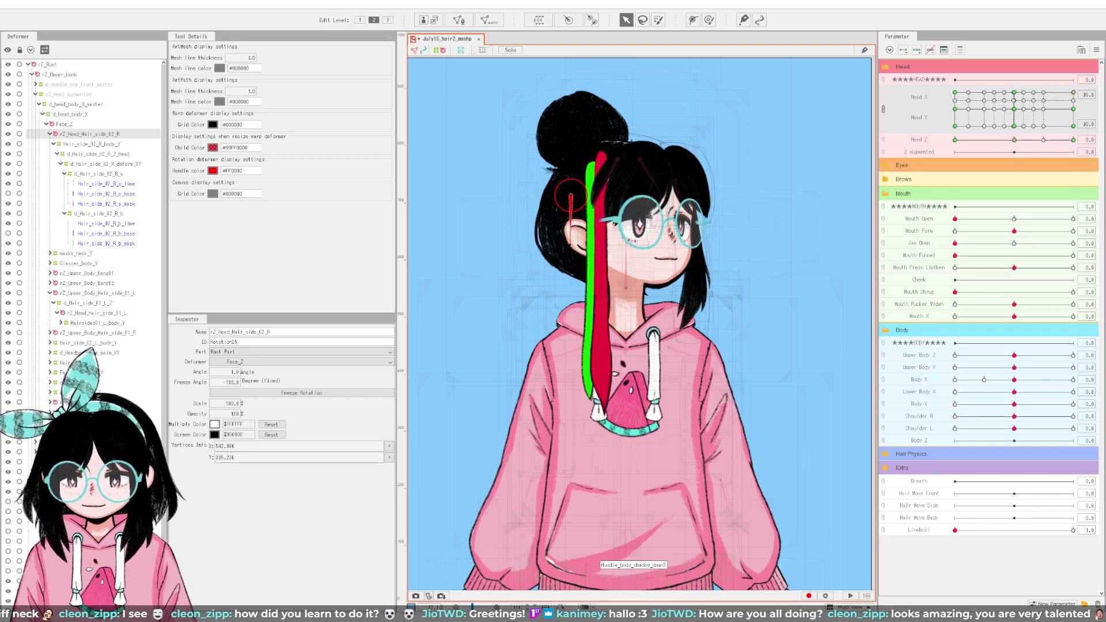
Step: With Head Z centred, rotate the strand's deformer to about 0.5° away from the face at minimum Head X and minimum Head Y
left_click_drag(1061, 91, 1015, 129)
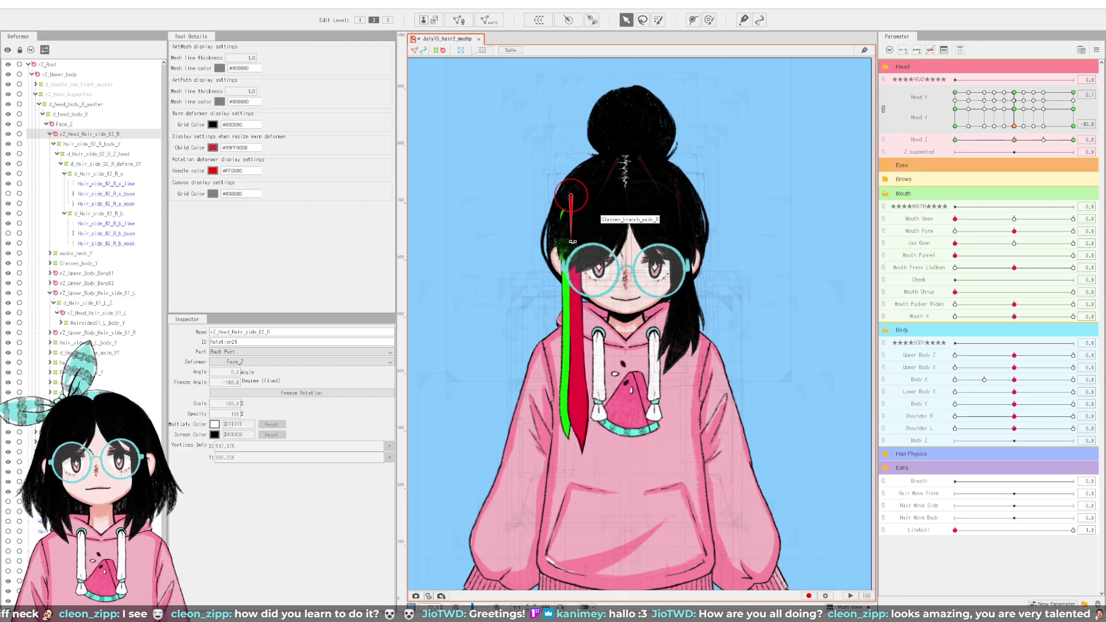
left_click_drag(1013, 126, 1087, 99)
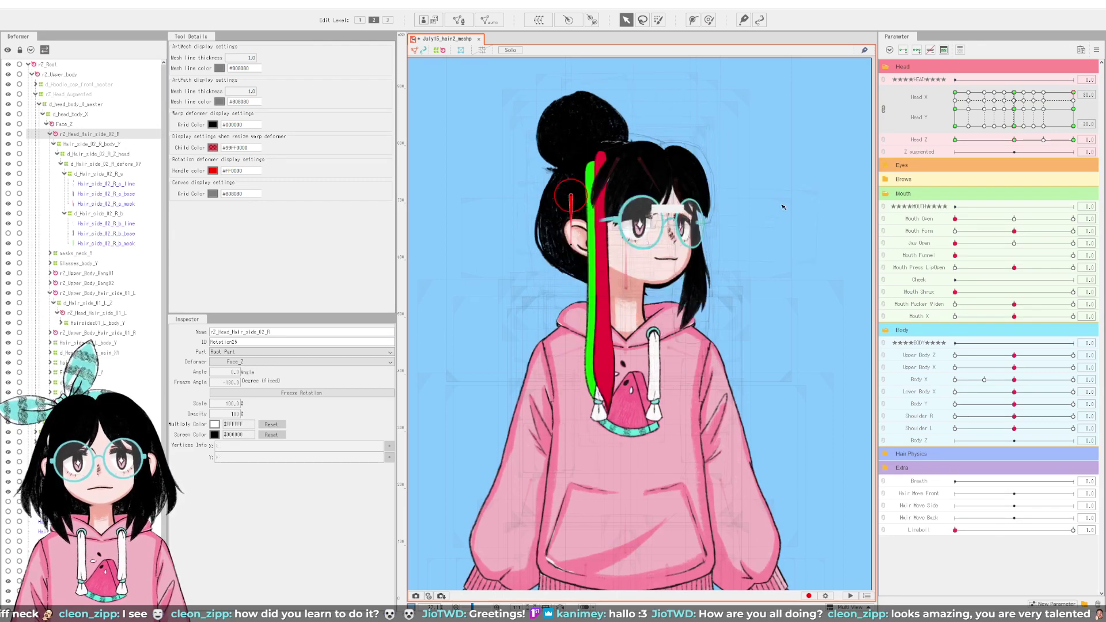
left_click(1086, 95)
type("0")
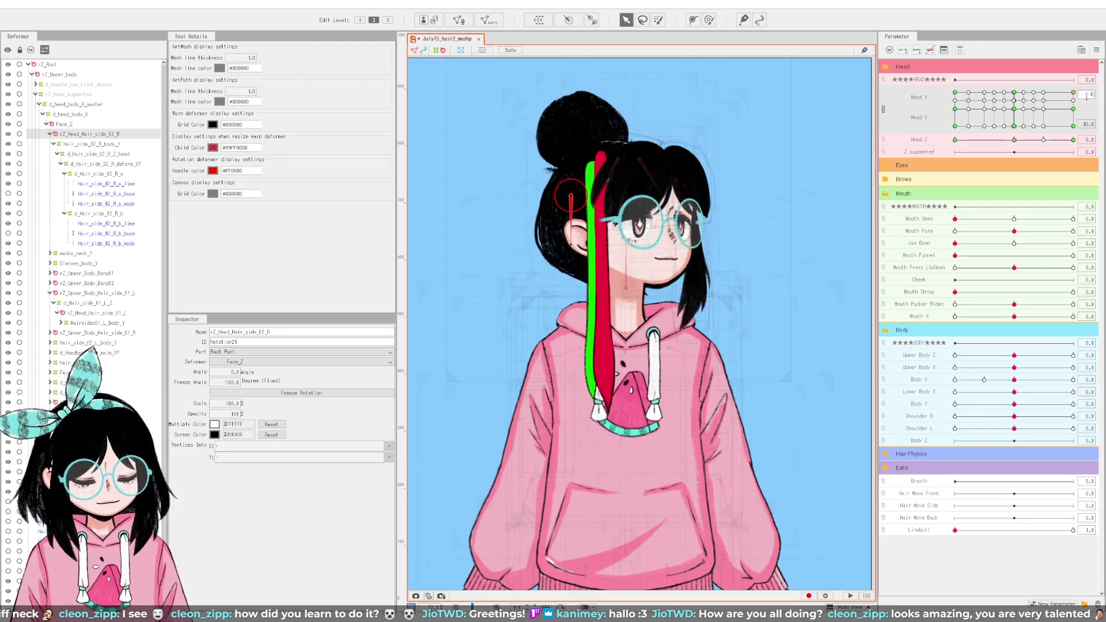
key("Return")
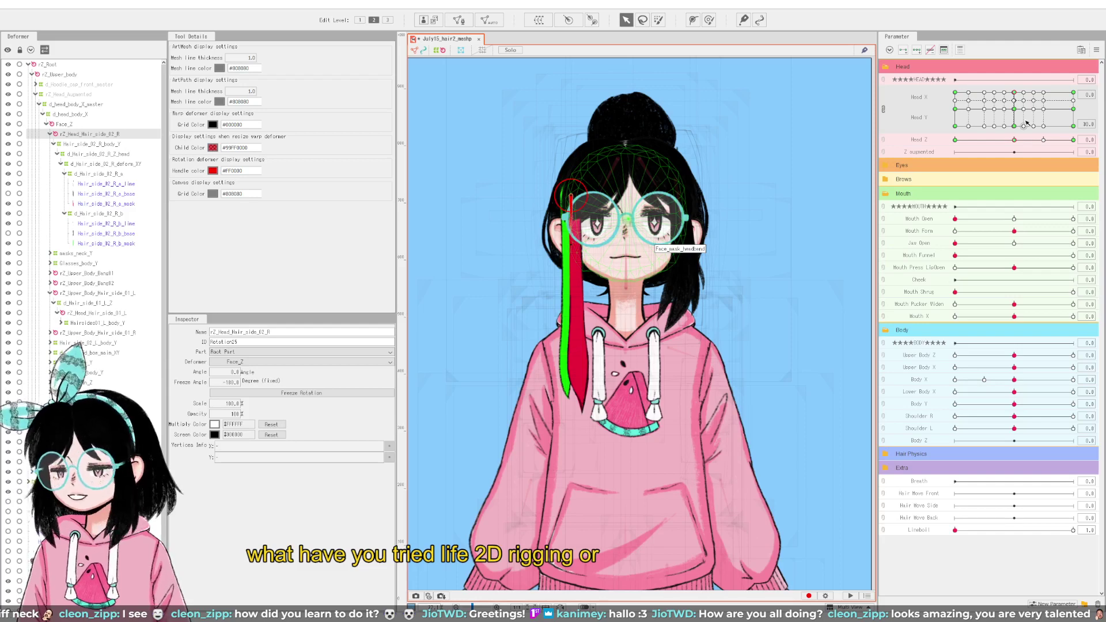
left_click_drag(1026, 120, 937, 139)
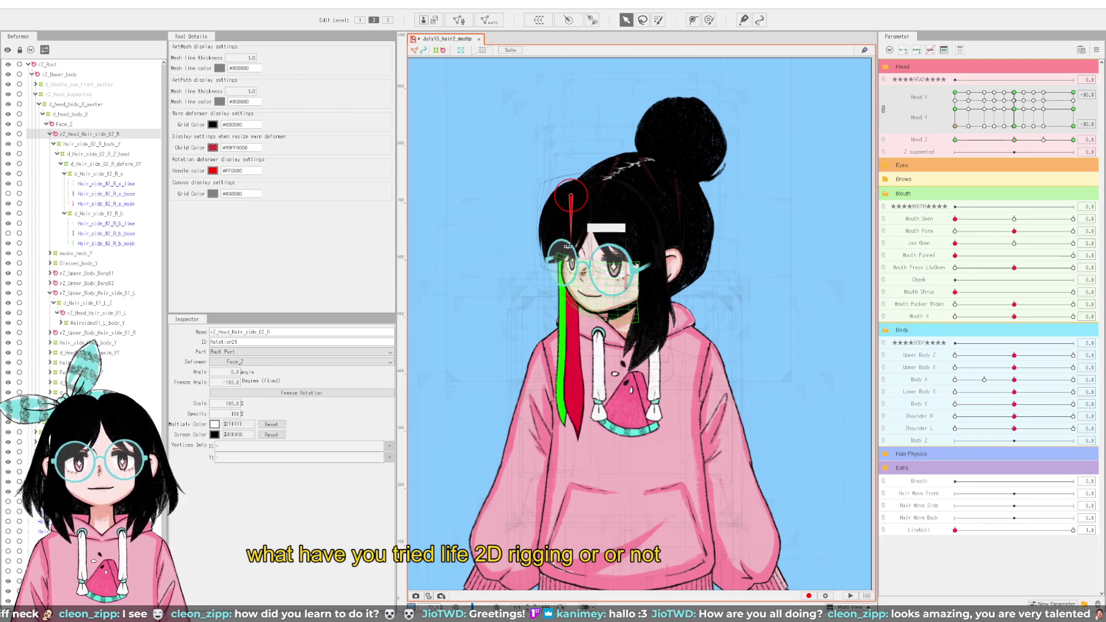
left_click_drag(568, 247, 569, 246)
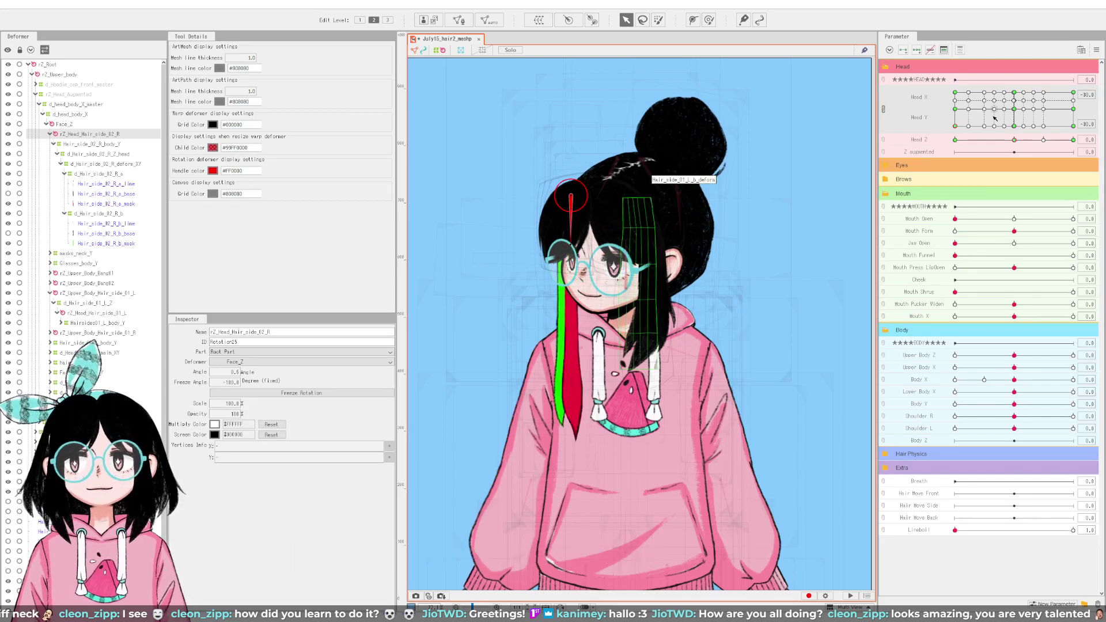
Step: Rotate the strand's deformer to about 0.5° at minimum Head X with centred and maximum Head Y, and about 1.1° at centred Head X with maximum Head Y
left_click_drag(955, 126, 954, 102)
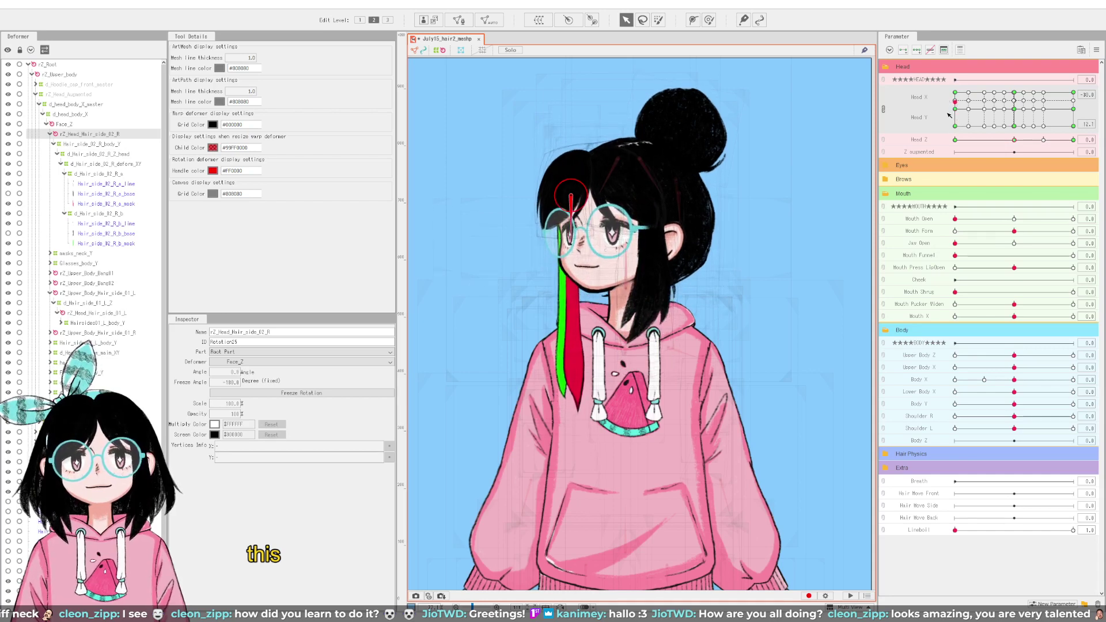
left_click(955, 110)
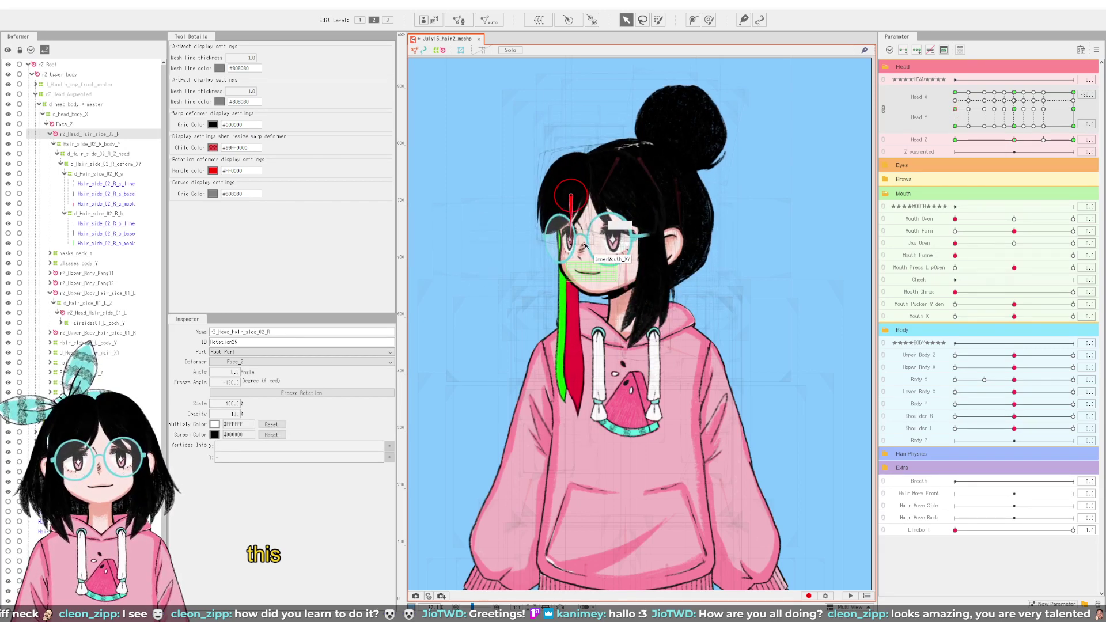
left_click_drag(570, 243, 572, 242)
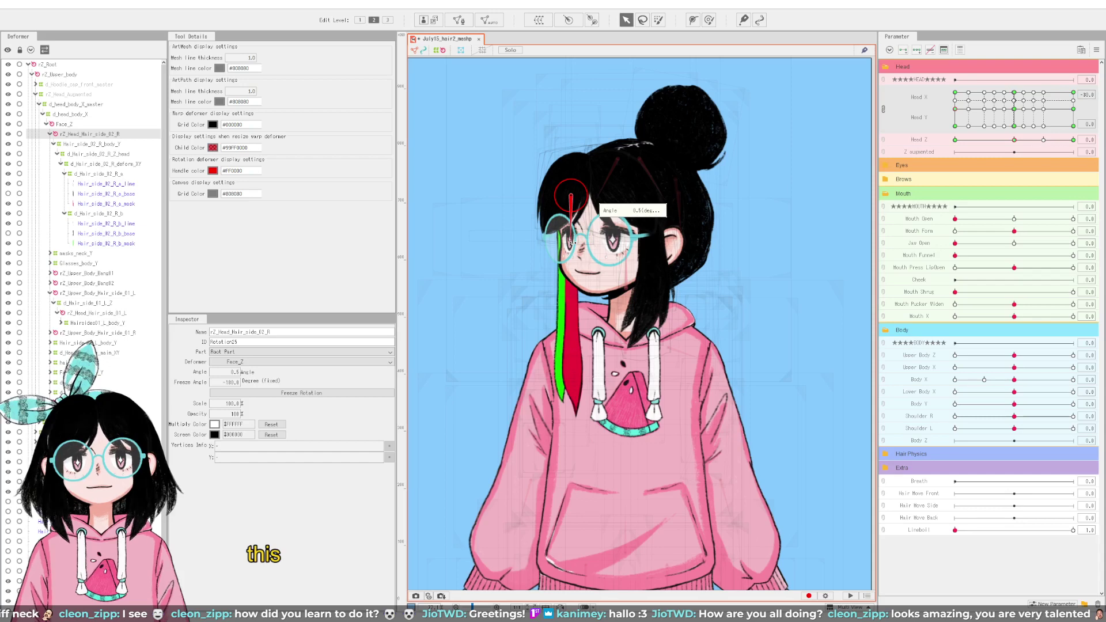
left_click(955, 93)
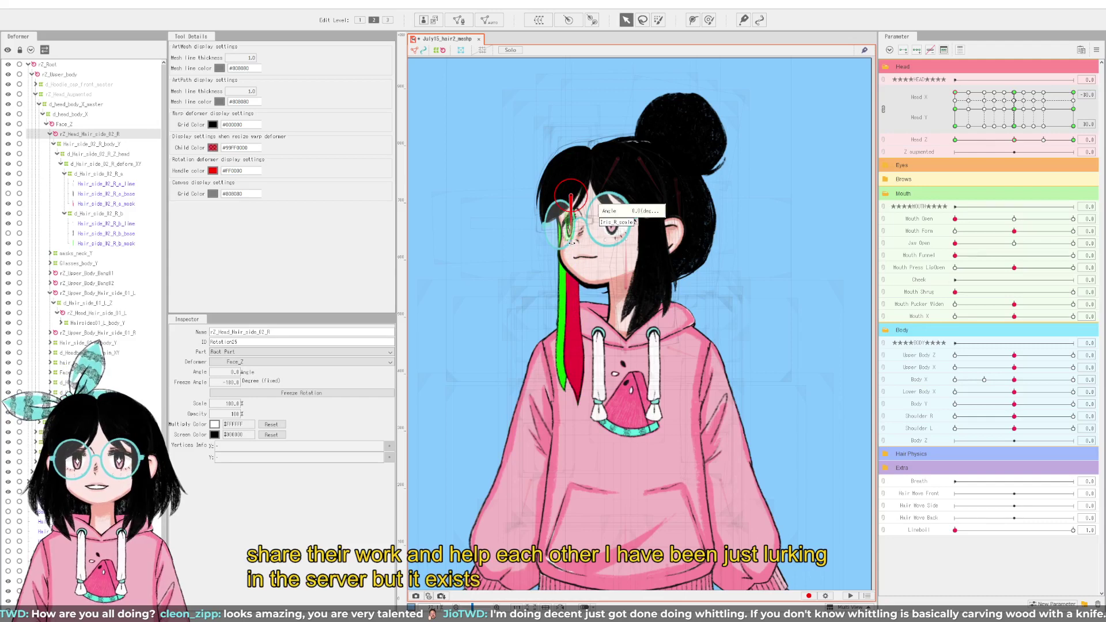
left_click_drag(571, 242, 571, 242)
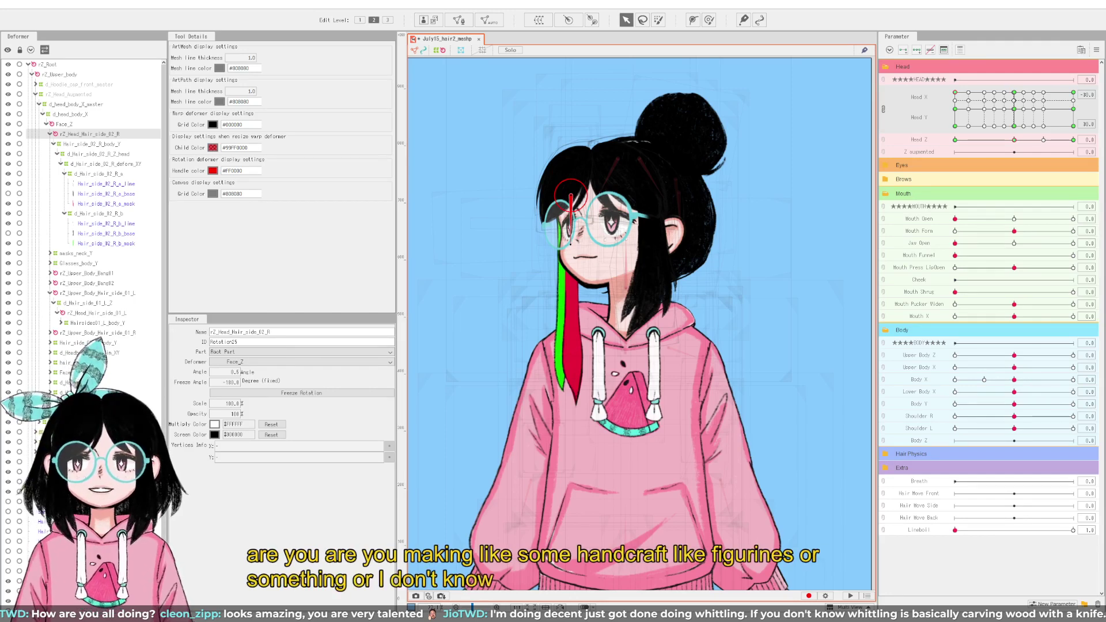
left_click_drag(956, 92, 1015, 93)
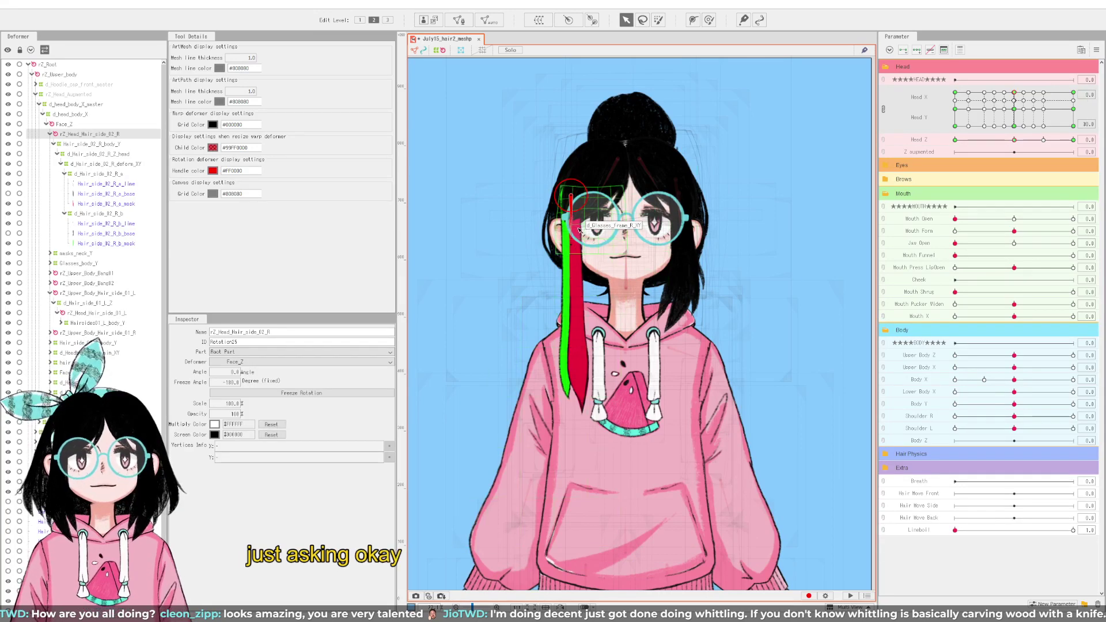
left_click_drag(569, 245, 569, 245)
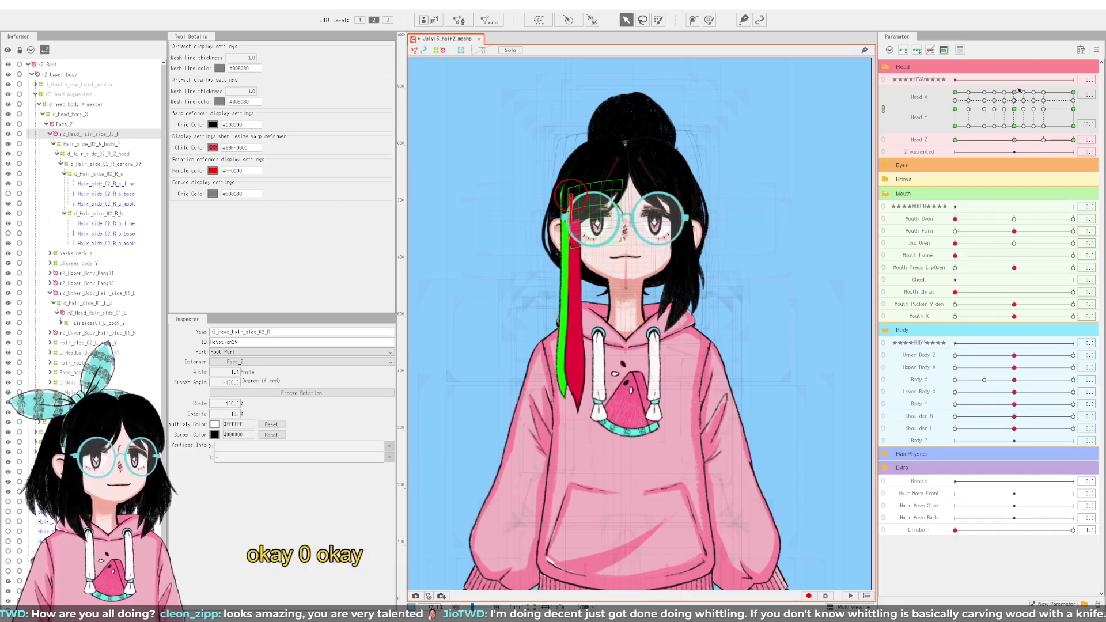
Step: Keeping Head X at maximum, fine-tune the strand's deformer rotation to about 1.5° at the centred, minimum and maximum Head Y poses
left_click_drag(1019, 91, 1063, 120)
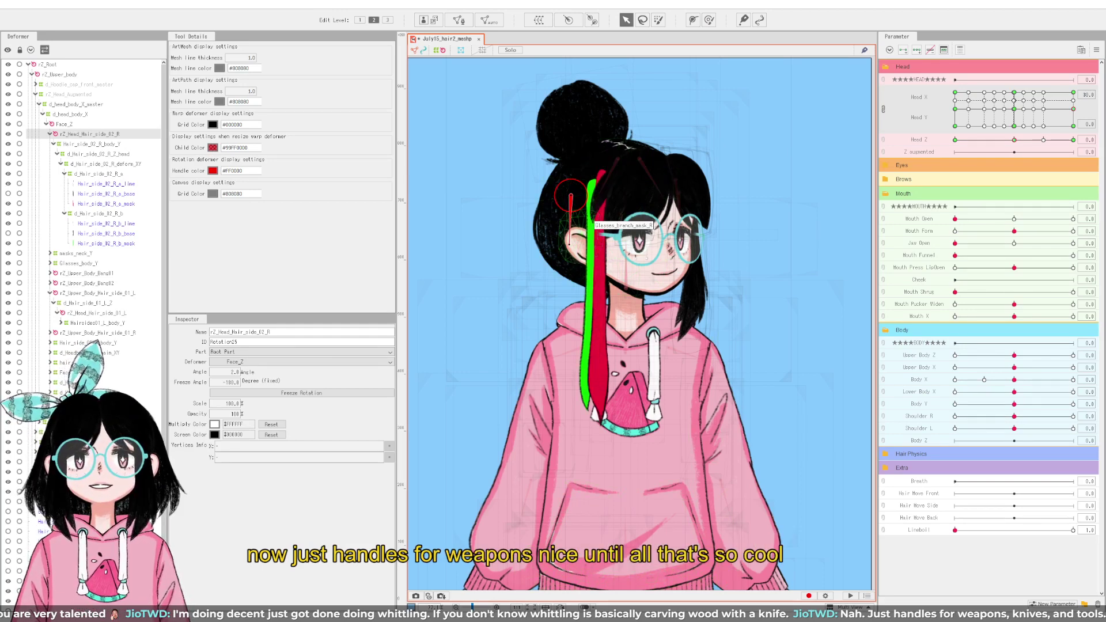
left_click_drag(570, 241, 568, 247)
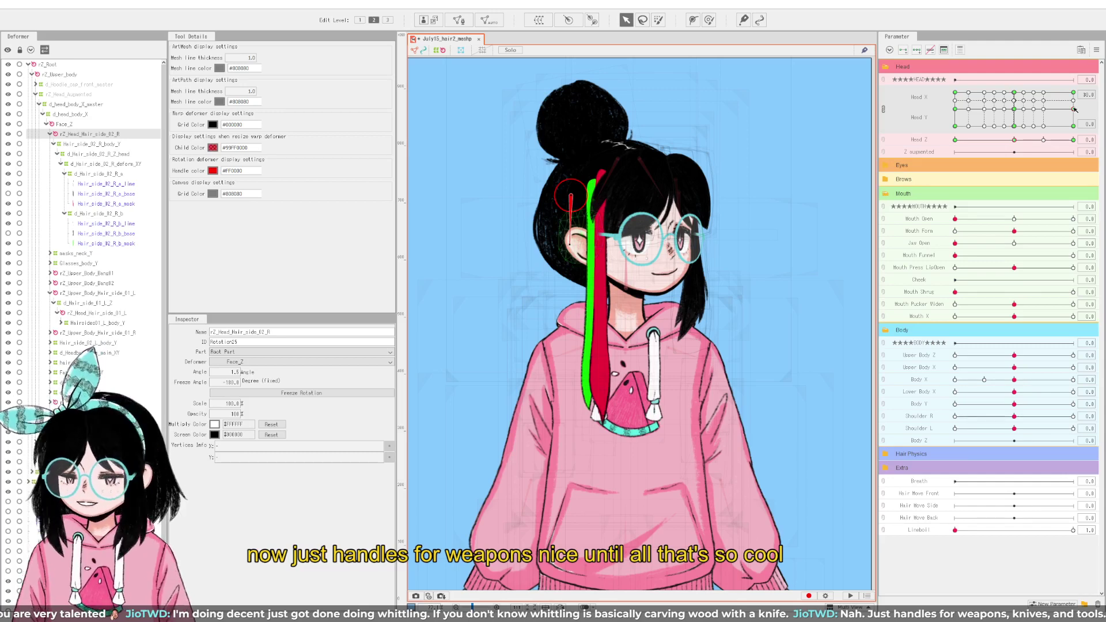
left_click_drag(1072, 109, 1083, 137)
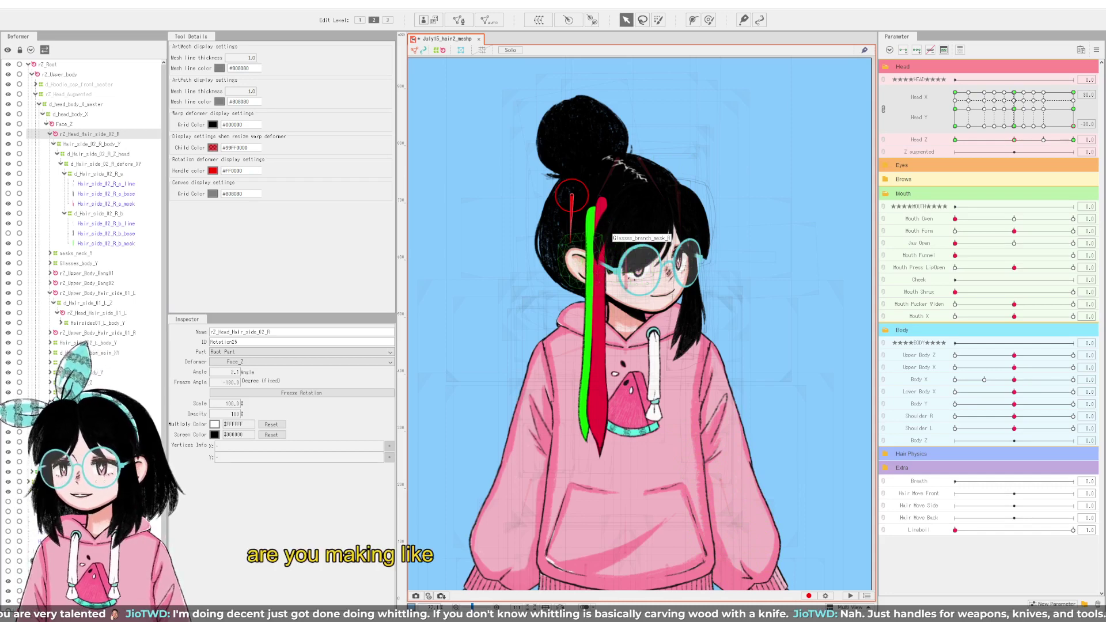
left_click_drag(572, 244, 572, 241)
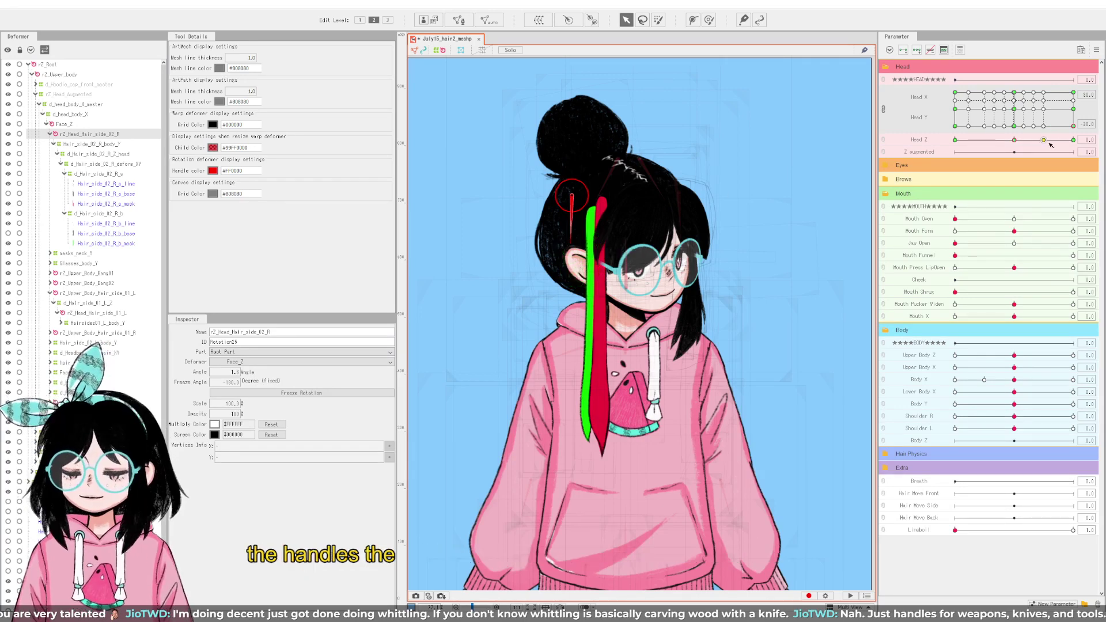
left_click_drag(1070, 127, 957, 132)
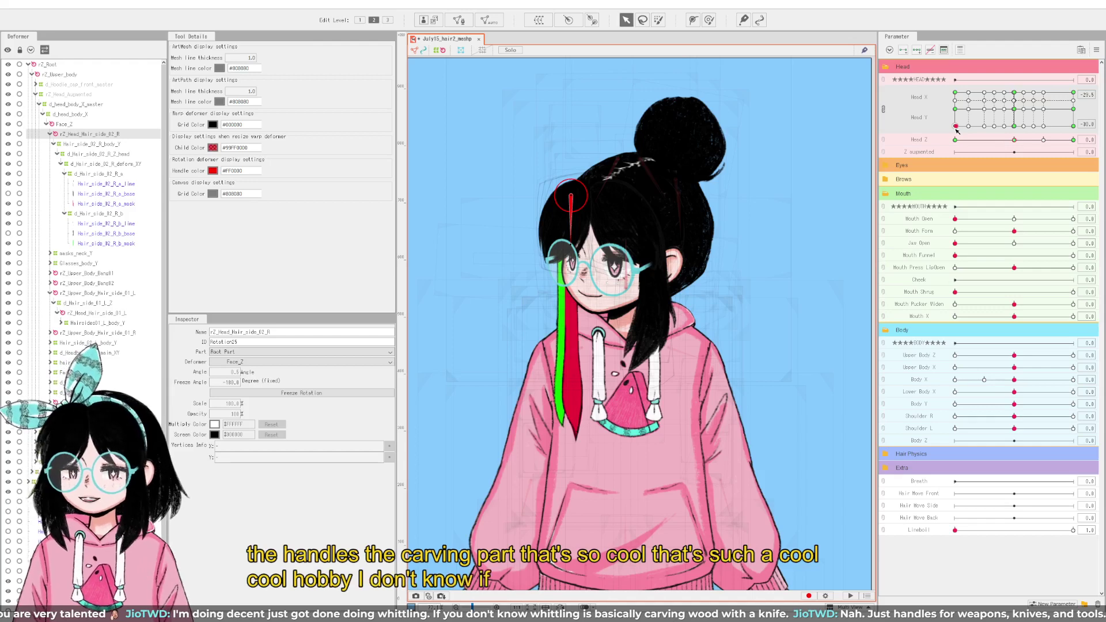
left_click_drag(960, 128, 1100, 66)
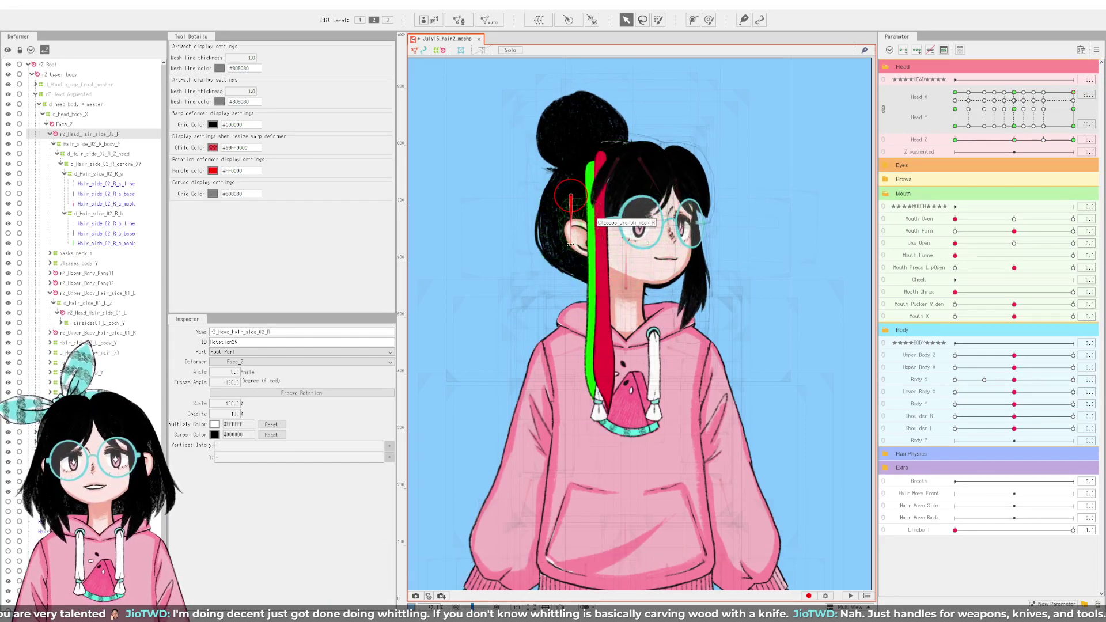
left_click_drag(570, 244, 569, 244)
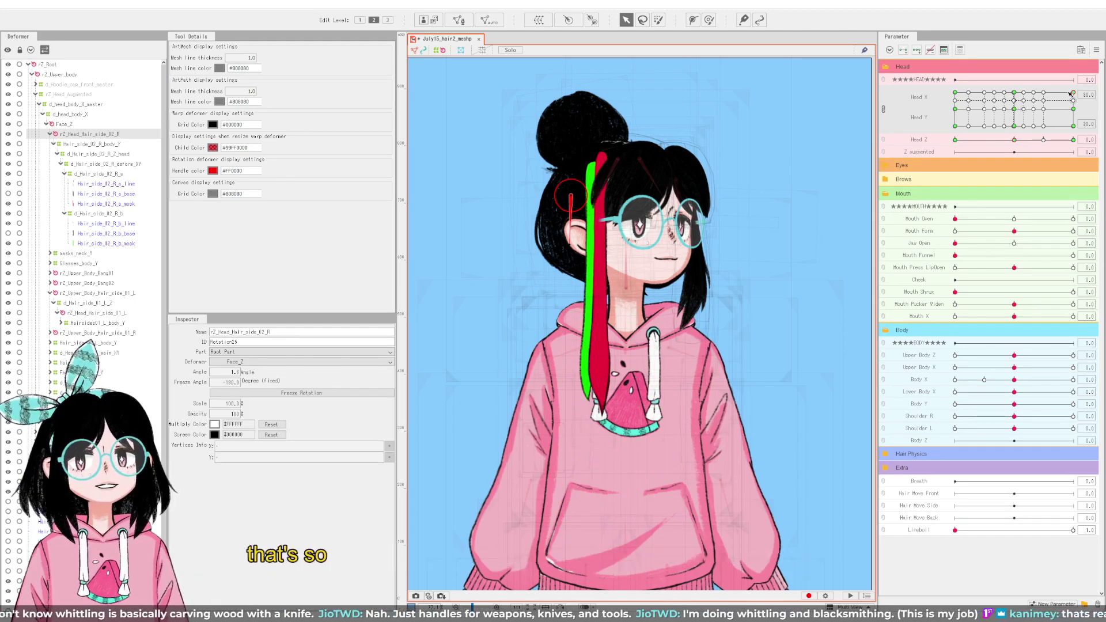
Step: Compare the strand across opposite head poses, and nudge its deformer slightly at maximum Head Z with minimum Head X and maximum Head Y
left_click_drag(1073, 93, 954, 81)
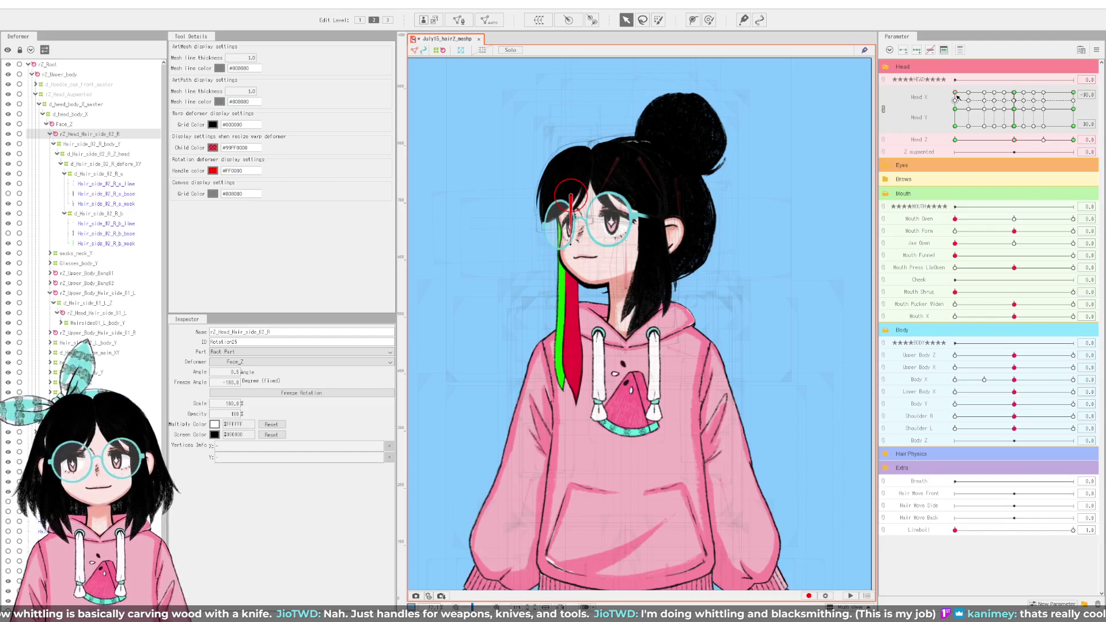
left_click_drag(957, 96, 1087, 139)
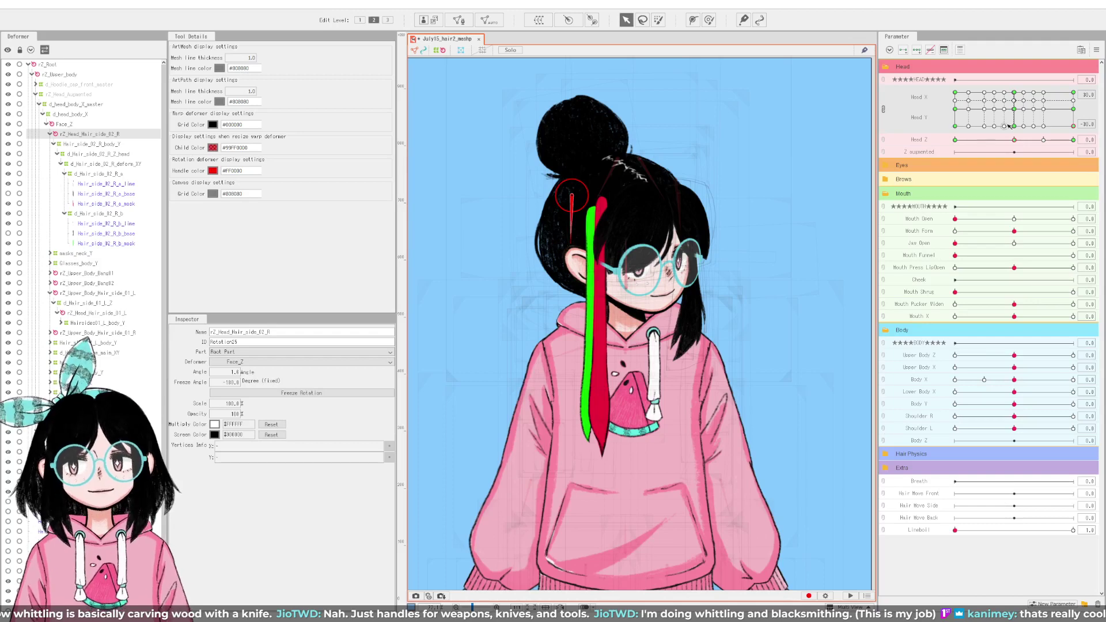
left_click_drag(1014, 110, 946, 66)
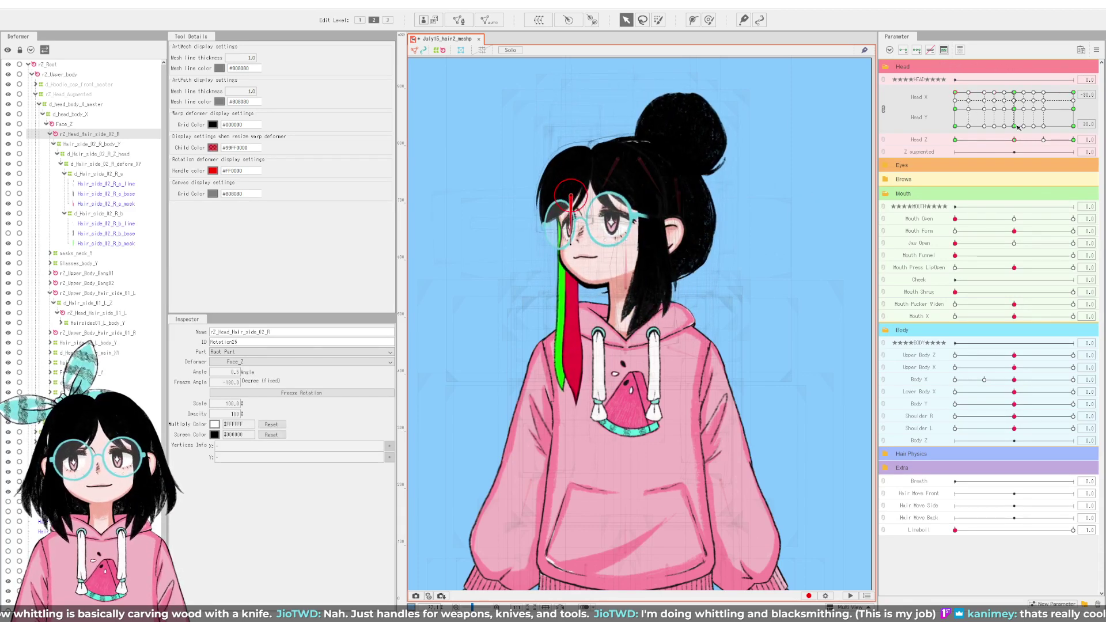
left_click_drag(1014, 140, 1073, 140)
left_click_drag(955, 93, 928, 80)
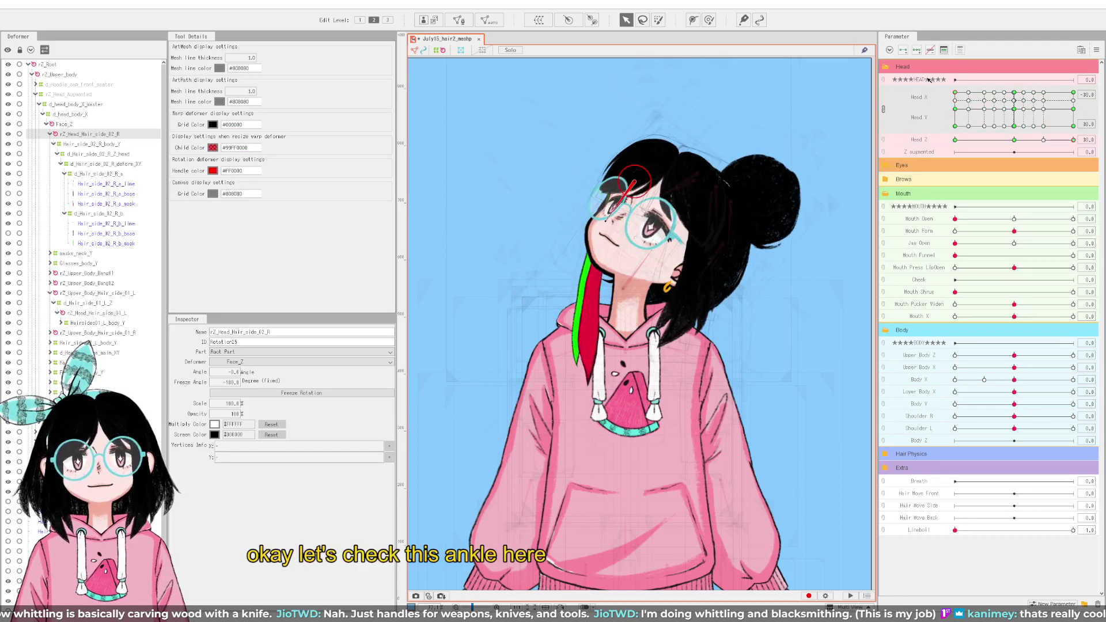
left_click(636, 183)
left_click_drag(637, 183, 633, 183)
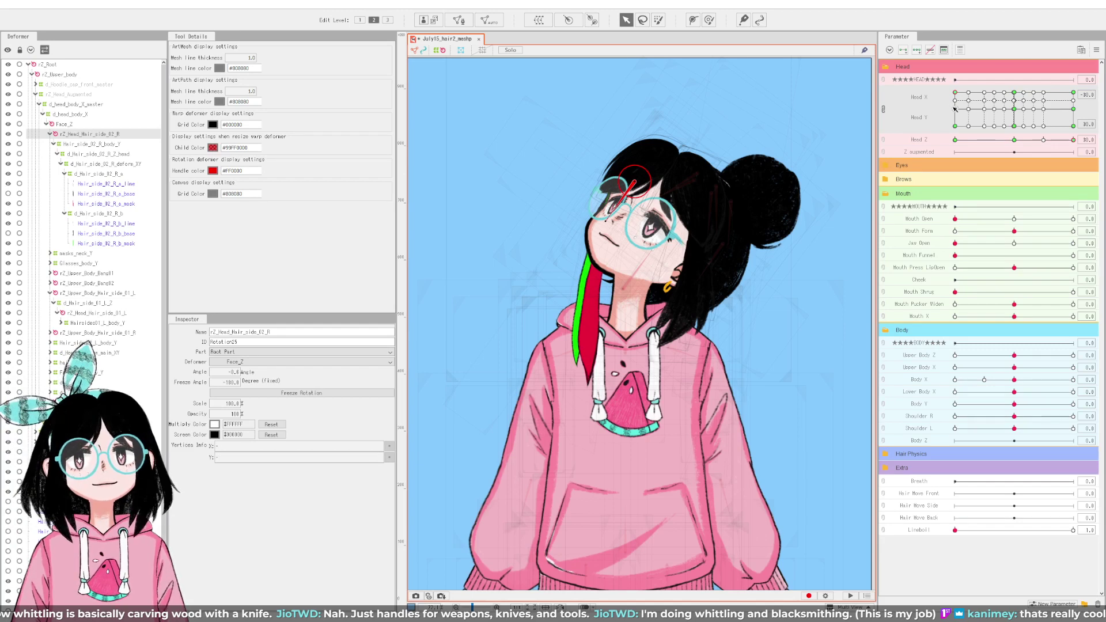
Step: With Head Z at maximum, shift the strand's deformer slightly inward at minimum Head X and Head Y, matching it against the other Head X poses
left_click_drag(954, 108, 950, 149)
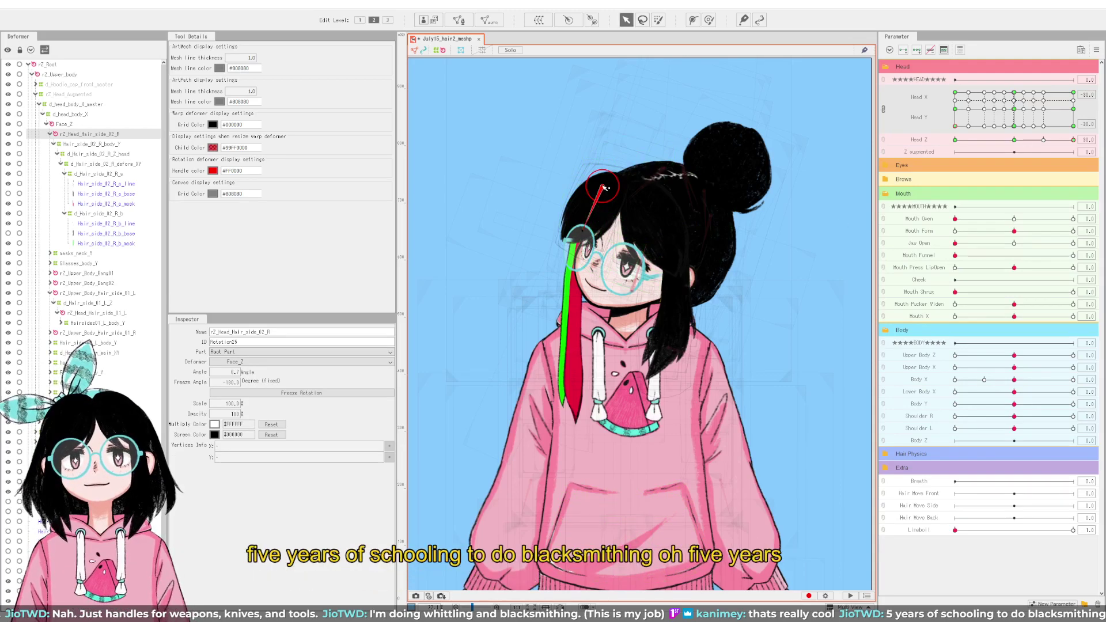
left_click_drag(603, 193, 615, 187)
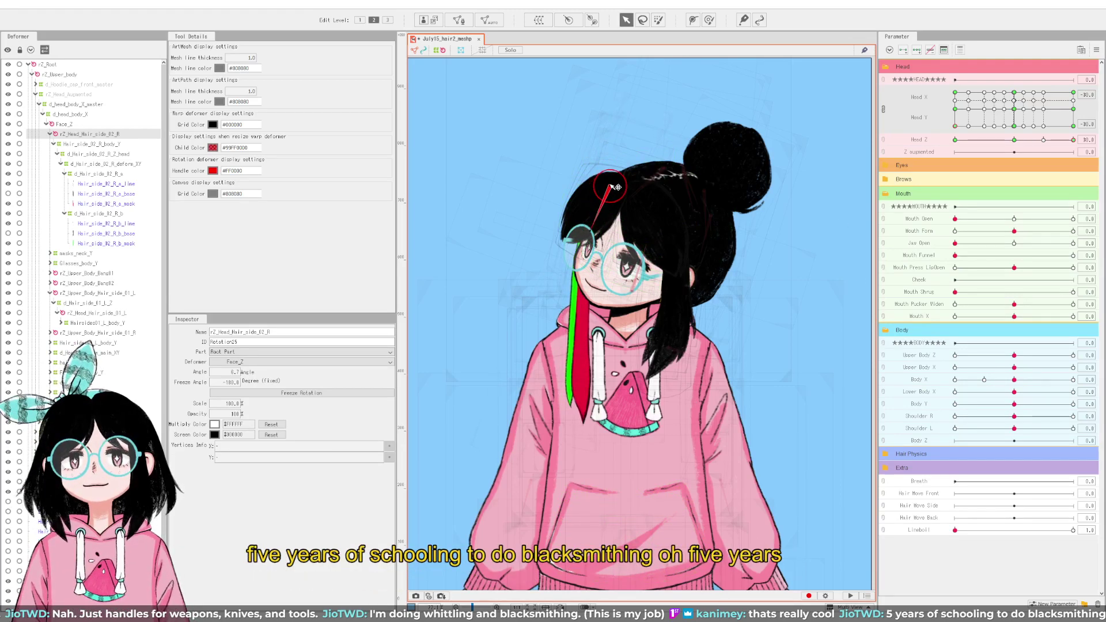
left_click_drag(956, 127, 946, 150)
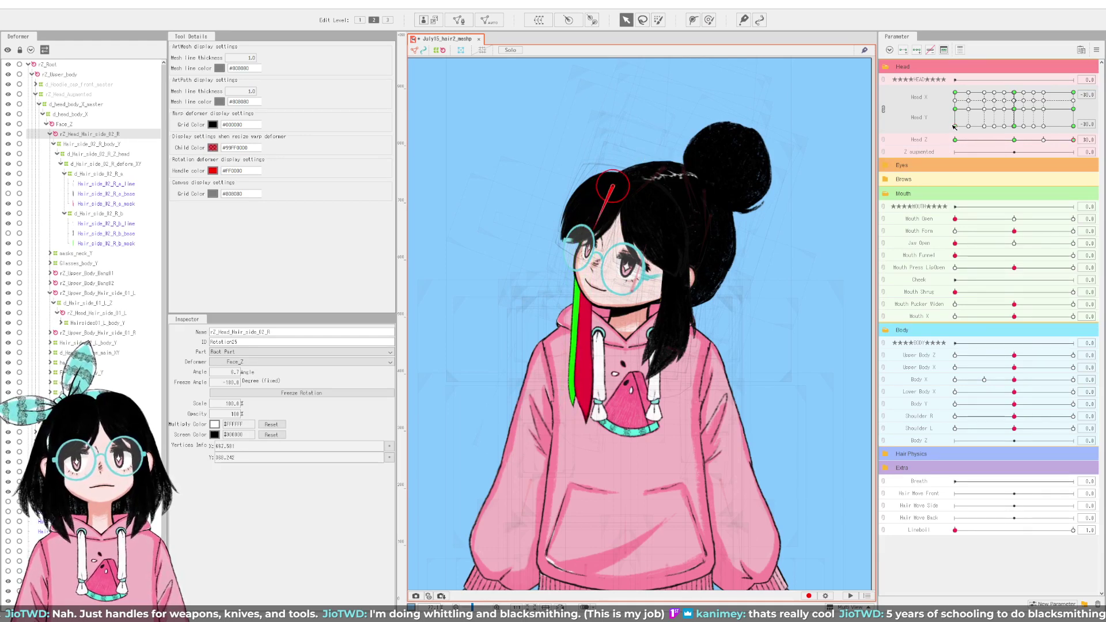
left_click_drag(954, 126, 1015, 129)
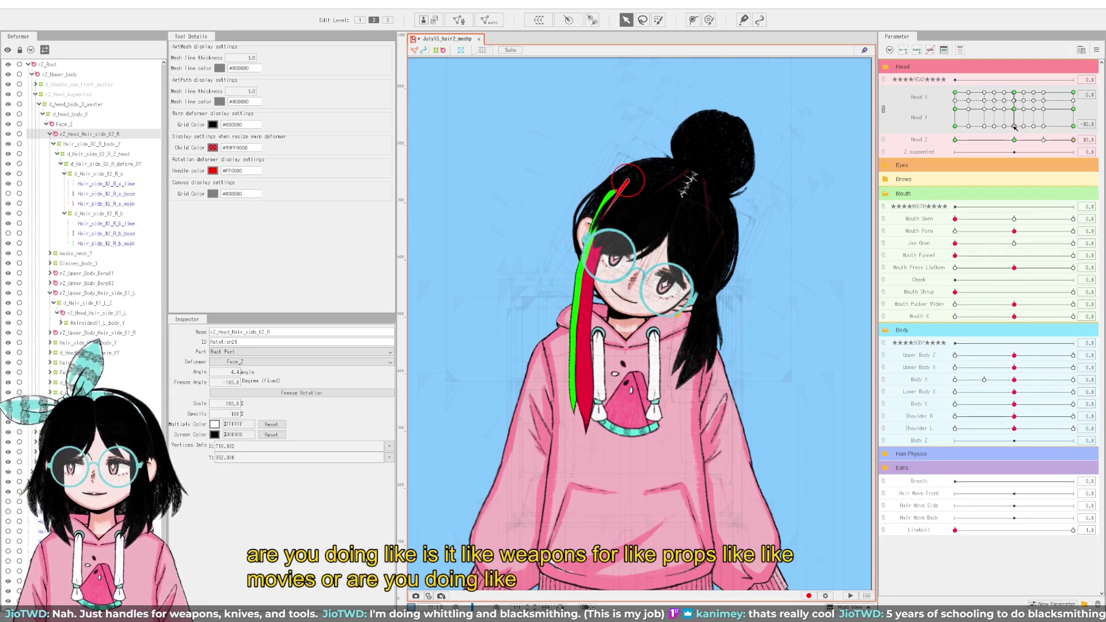
left_click_drag(1017, 128, 1074, 135)
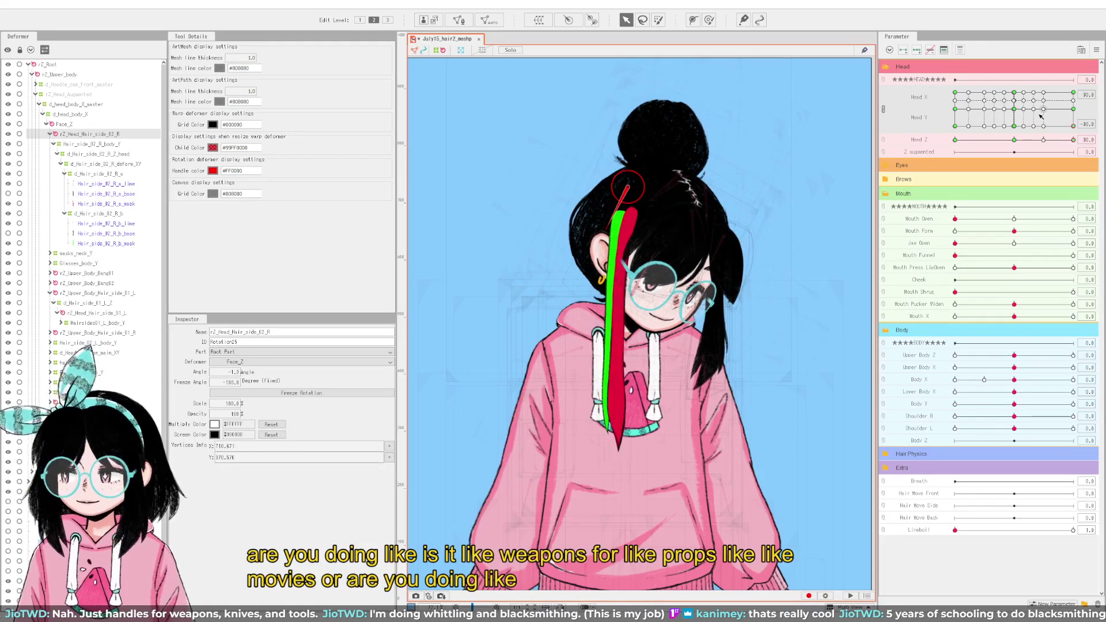
left_click_drag(1076, 124, 1077, 112)
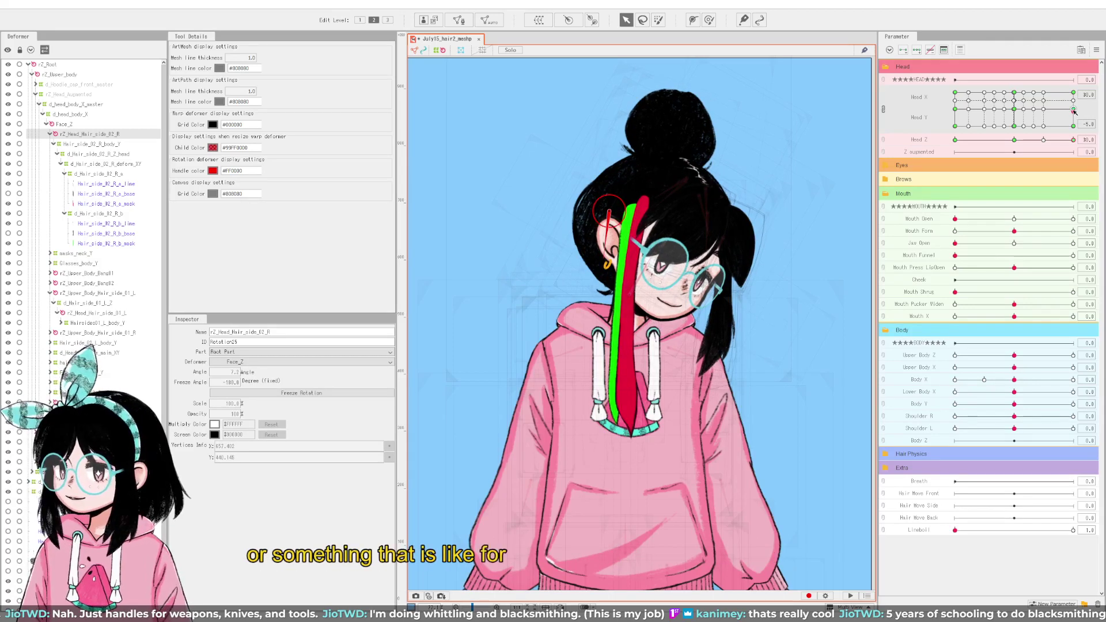
left_click_drag(1074, 111, 1018, 146)
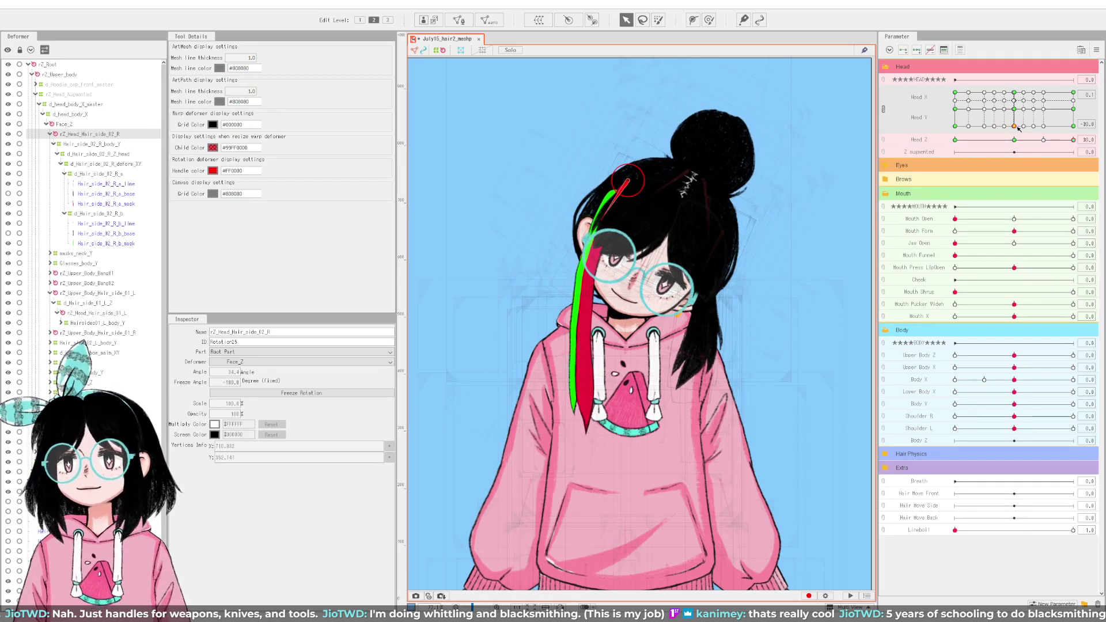
left_click_drag(1013, 125, 931, 142)
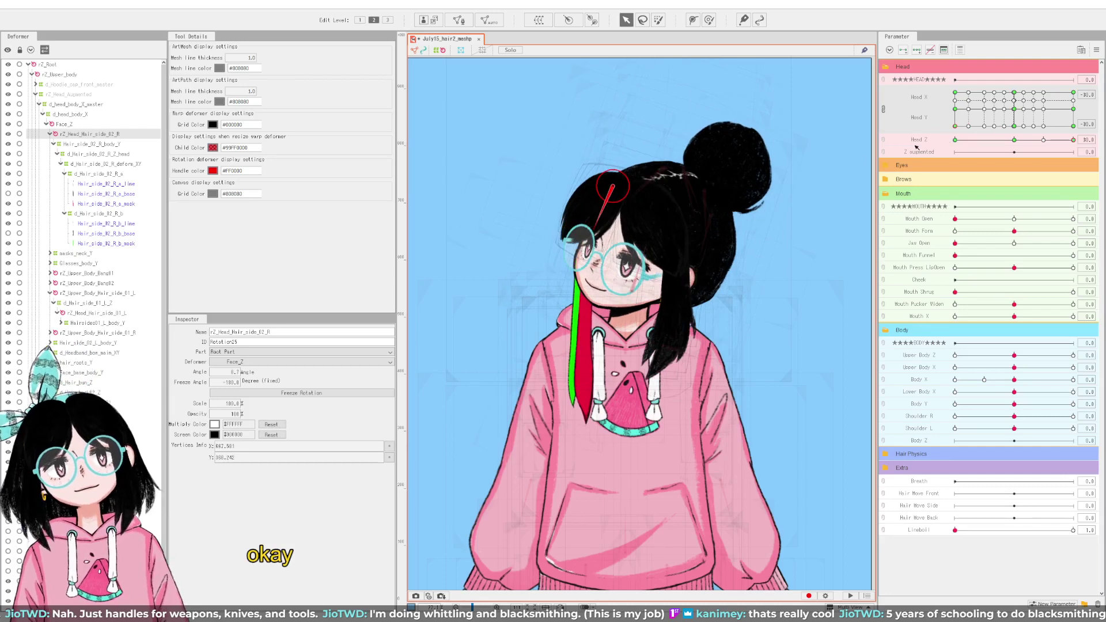
left_click_drag(617, 190, 613, 191)
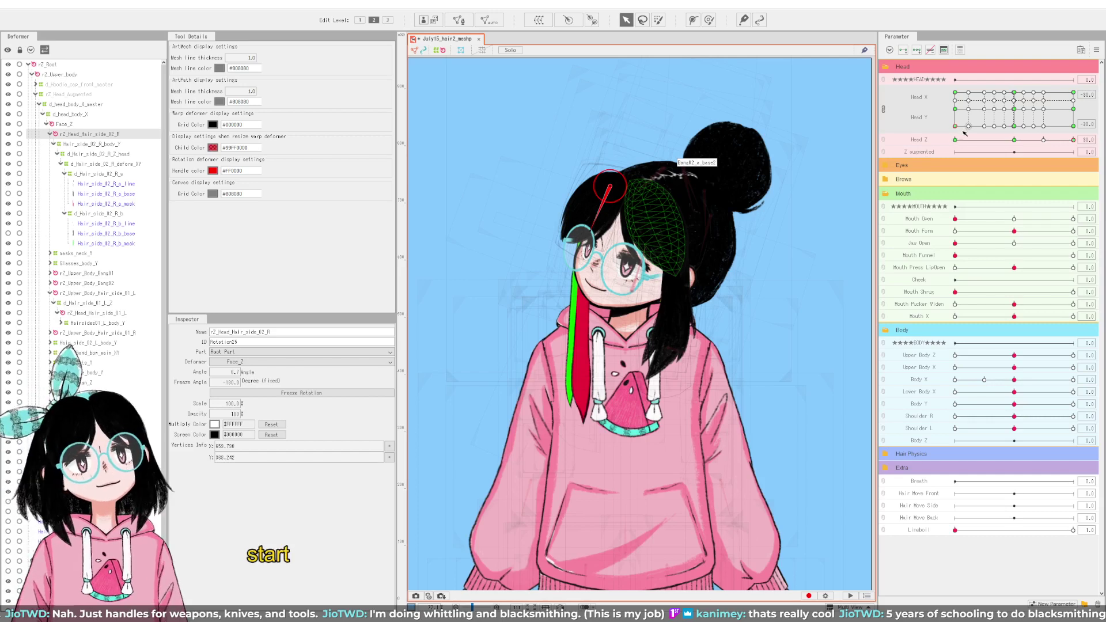
Step: With Head X and Head Z at maximum, rotate the strand's deformer to about -1.4° at maximum Head Y, comparing it with the other Head Y poses
left_click_drag(960, 132, 1081, 137)
left_click(1075, 111)
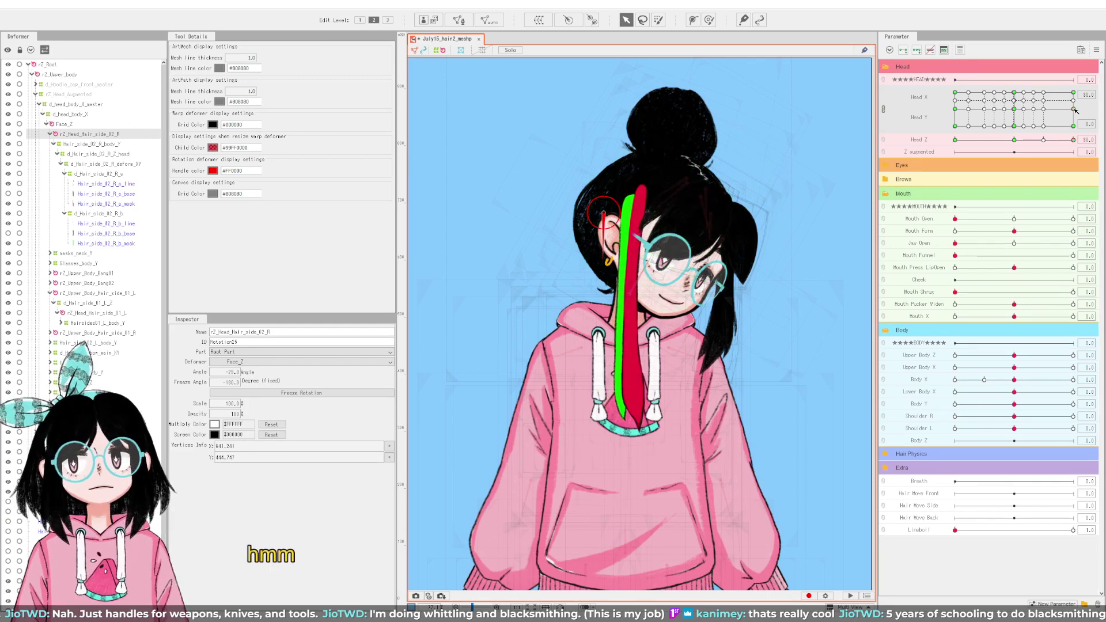
left_click_drag(1073, 109, 1091, 74)
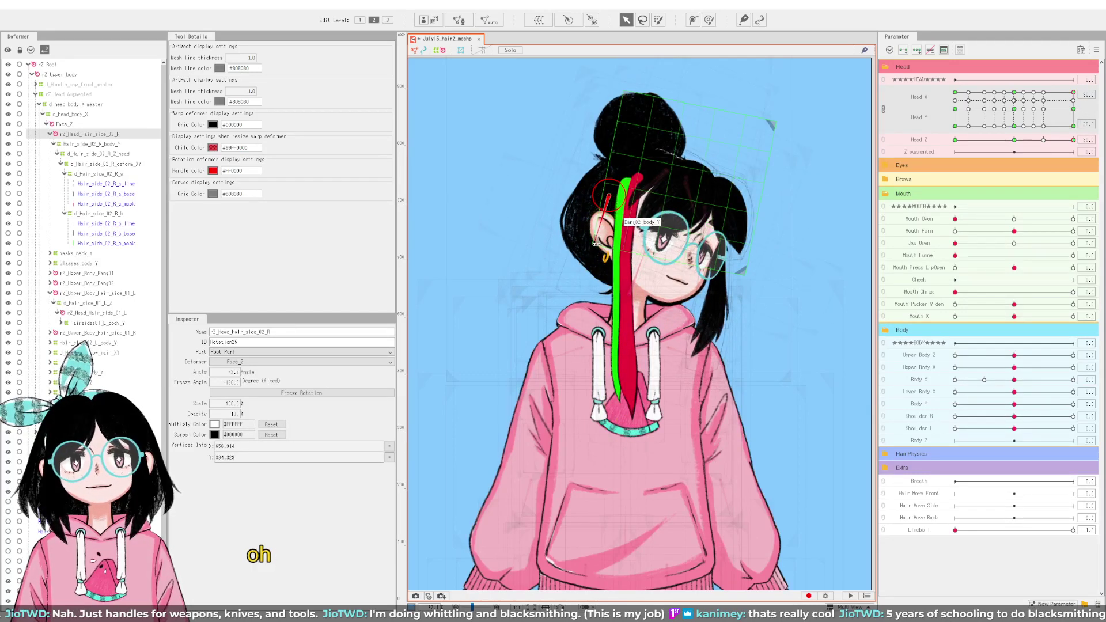
left_click_drag(594, 244, 595, 244)
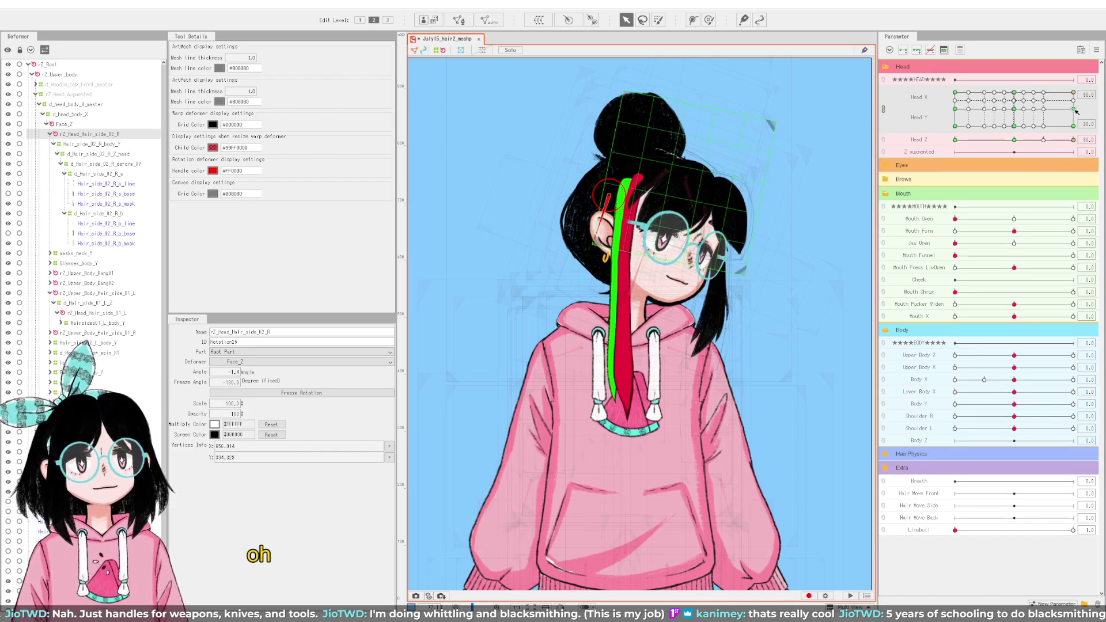
left_click_drag(1076, 111, 1082, 117)
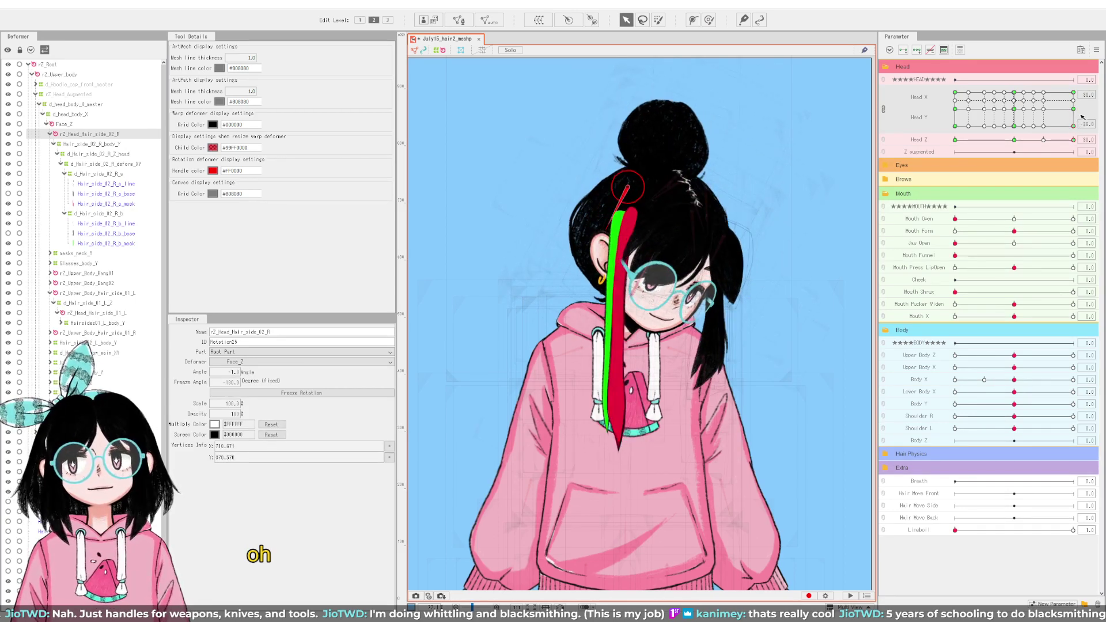
left_click(1076, 110)
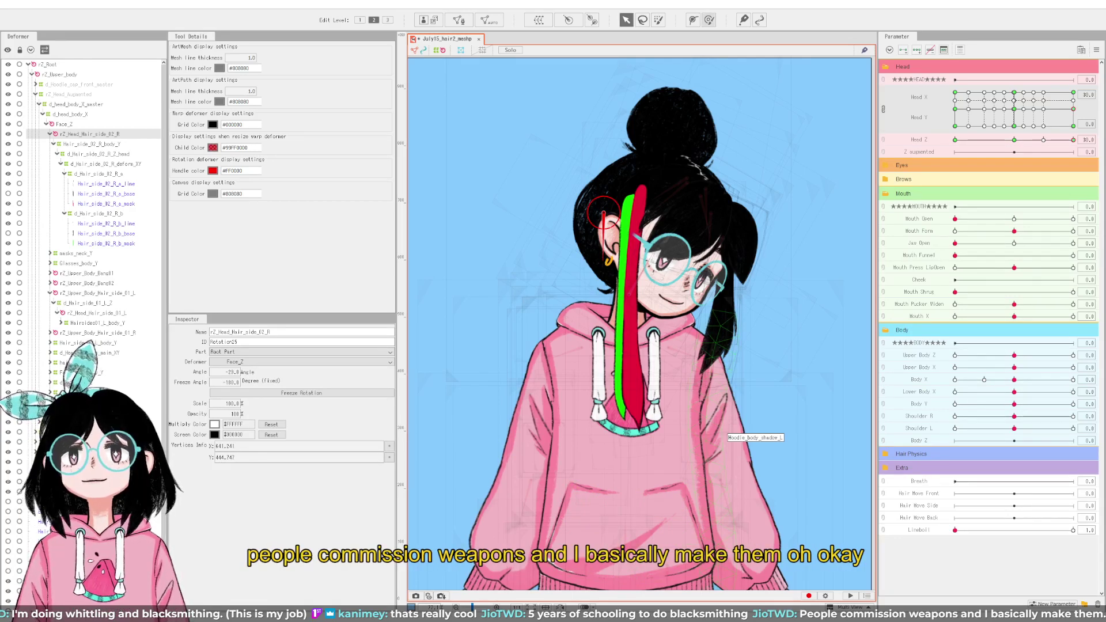
Step: Reshape the lower end of the d_Hair_side_02_R_deform_XY warp with the deform brush at maximum Head X, centred Head Y and maximum Head Z
key("b")
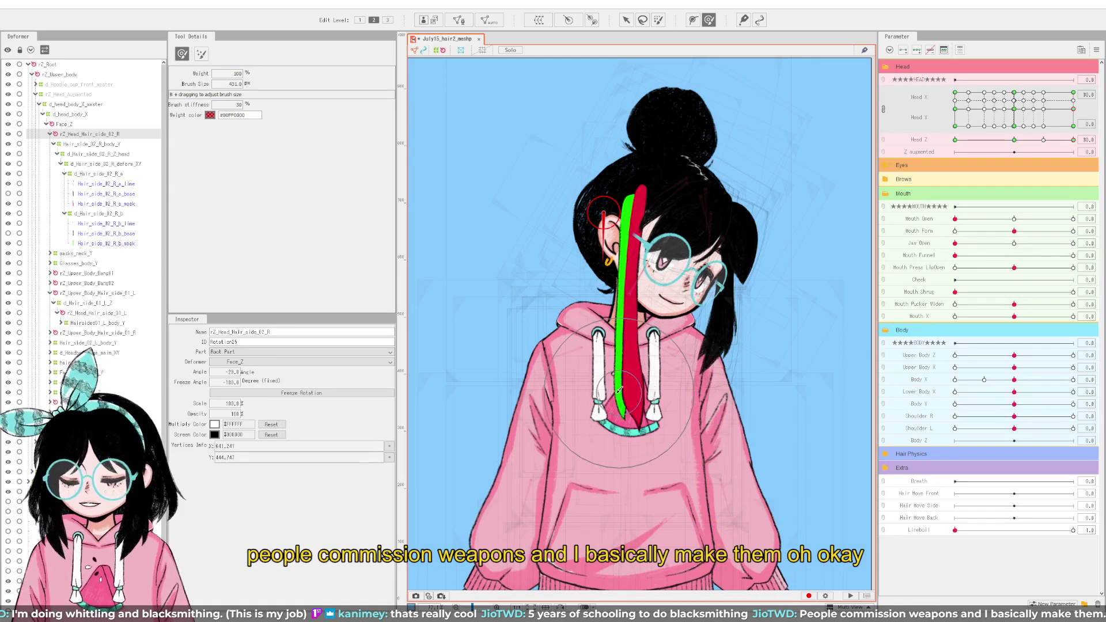
key("g")
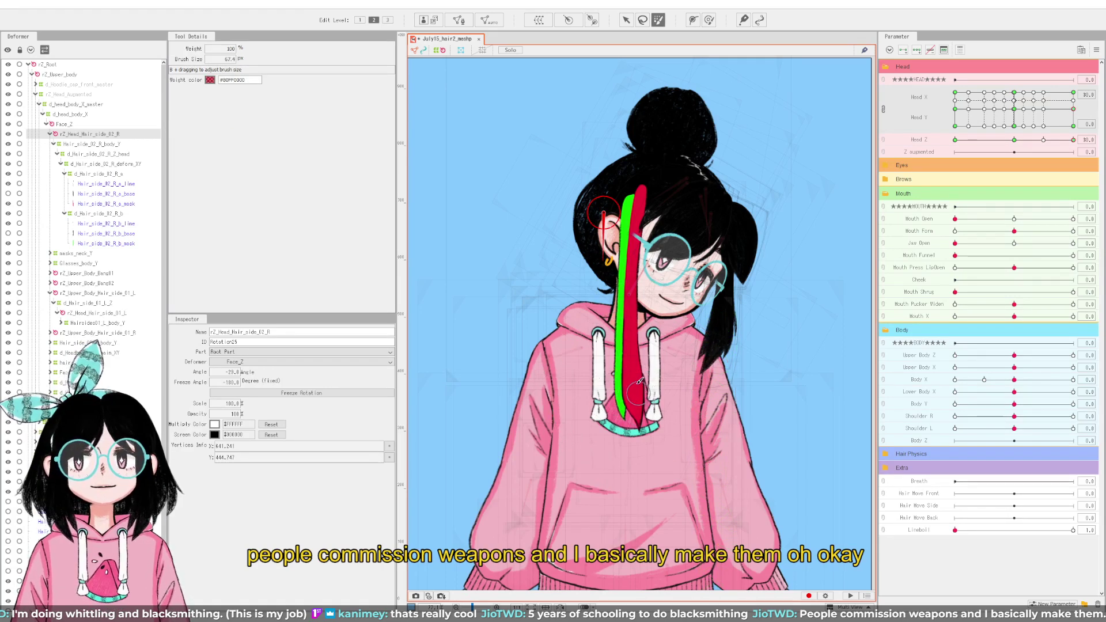
left_click(105, 165)
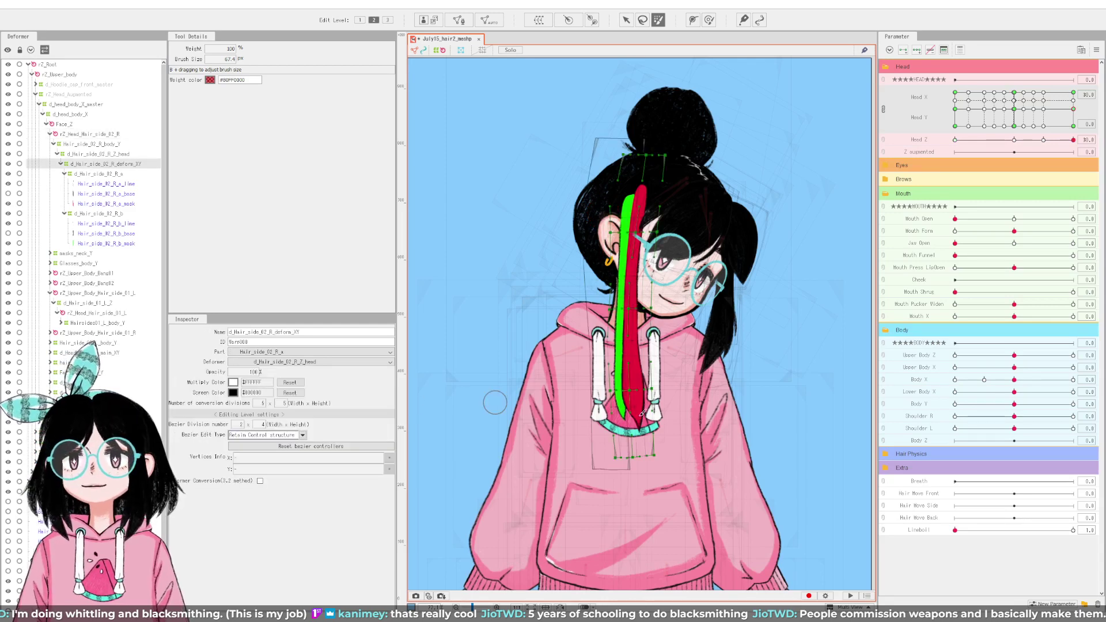
mouse_move(679, 406)
left_mouse_down()
mouse_move(753, 419)
mouse_move(648, 391)
left_mouse_up()
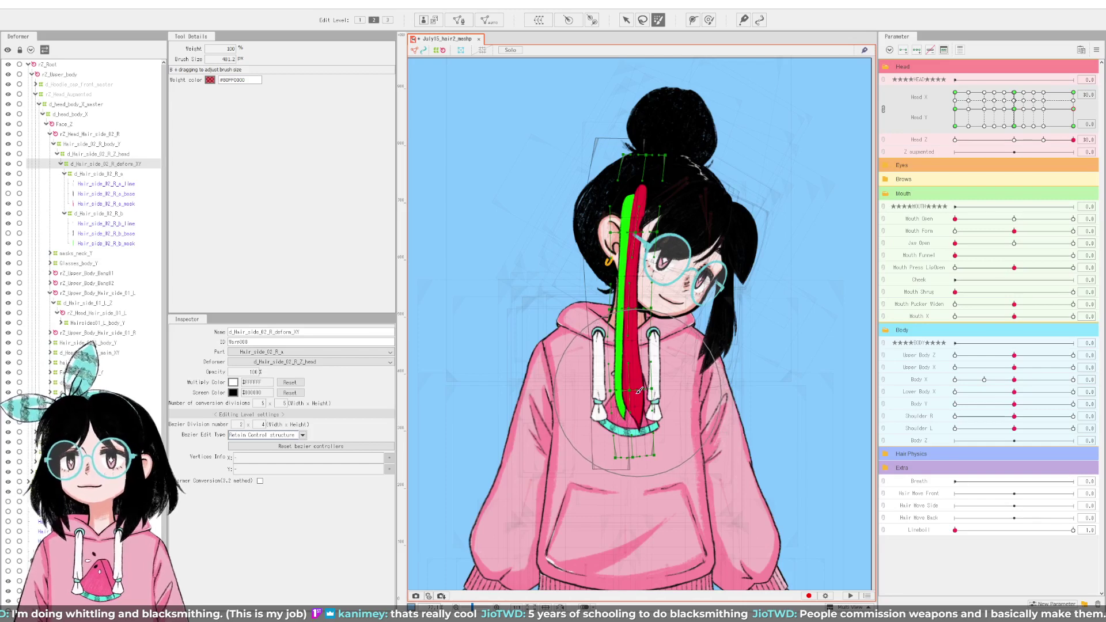
left_click(636, 391)
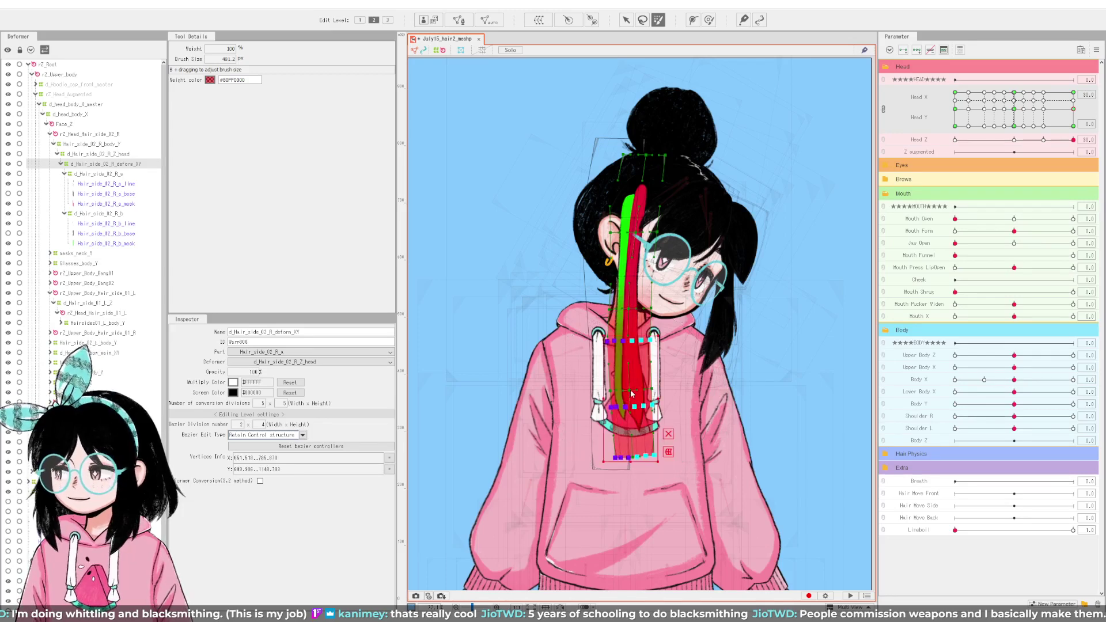
key("Escape")
left_click(709, 20)
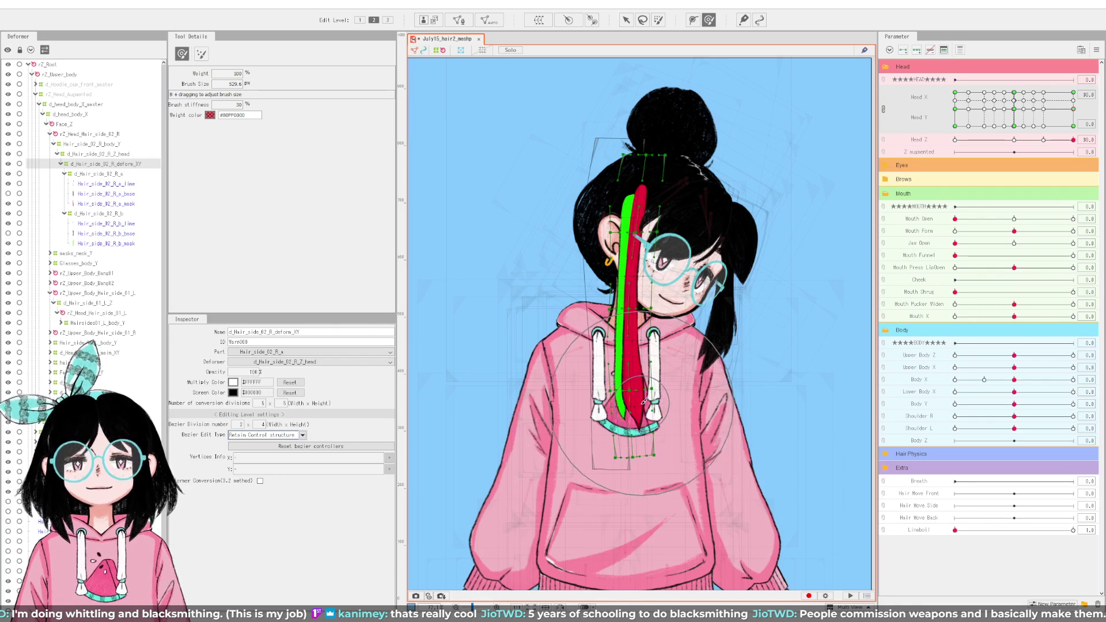
left_click(626, 450)
left_click_drag(624, 452, 653, 459)
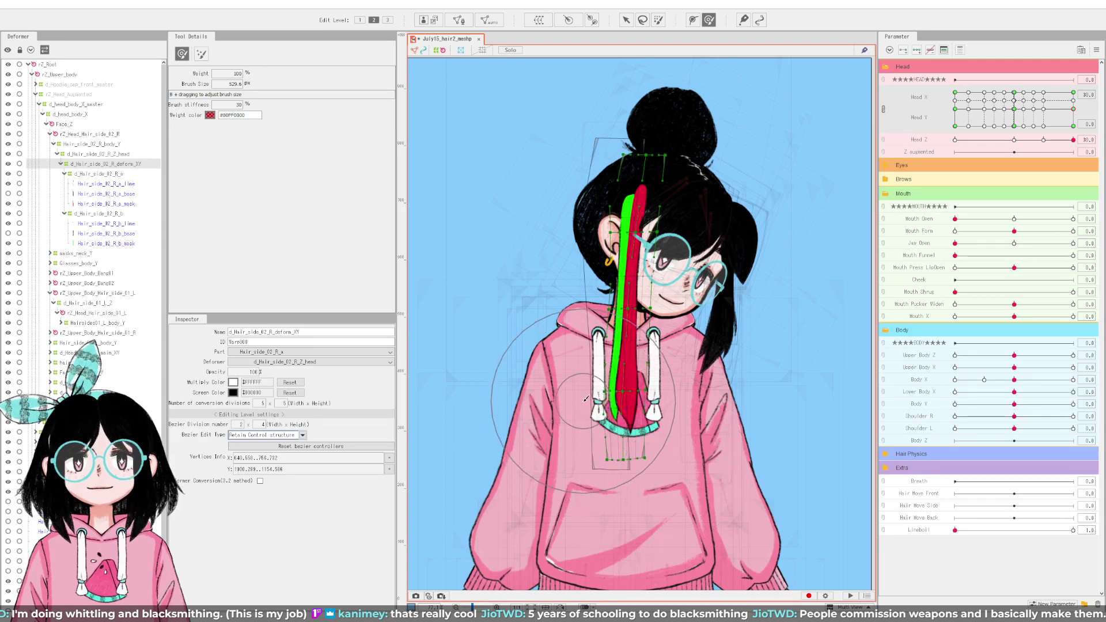
left_click_drag(584, 398, 589, 400)
left_click_drag(593, 443, 595, 440)
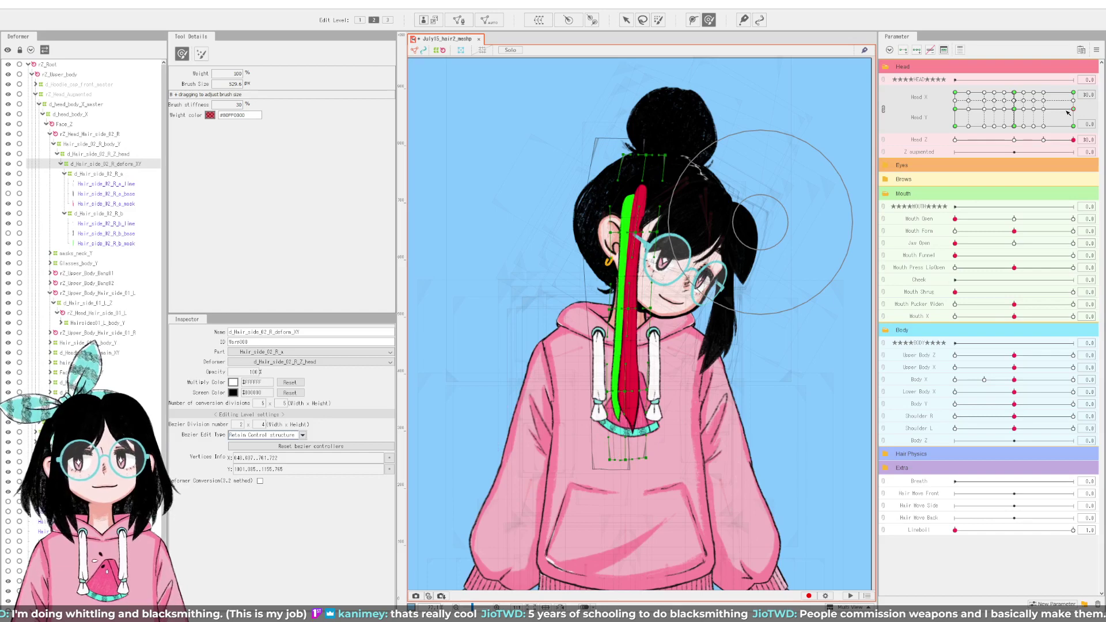
Step: Check the strand at minimum Head Y, and brush its warp's middle section slightly at maximum Head Y, keeping Head X and Head Z at maximum
left_click_drag(1074, 110, 1088, 132)
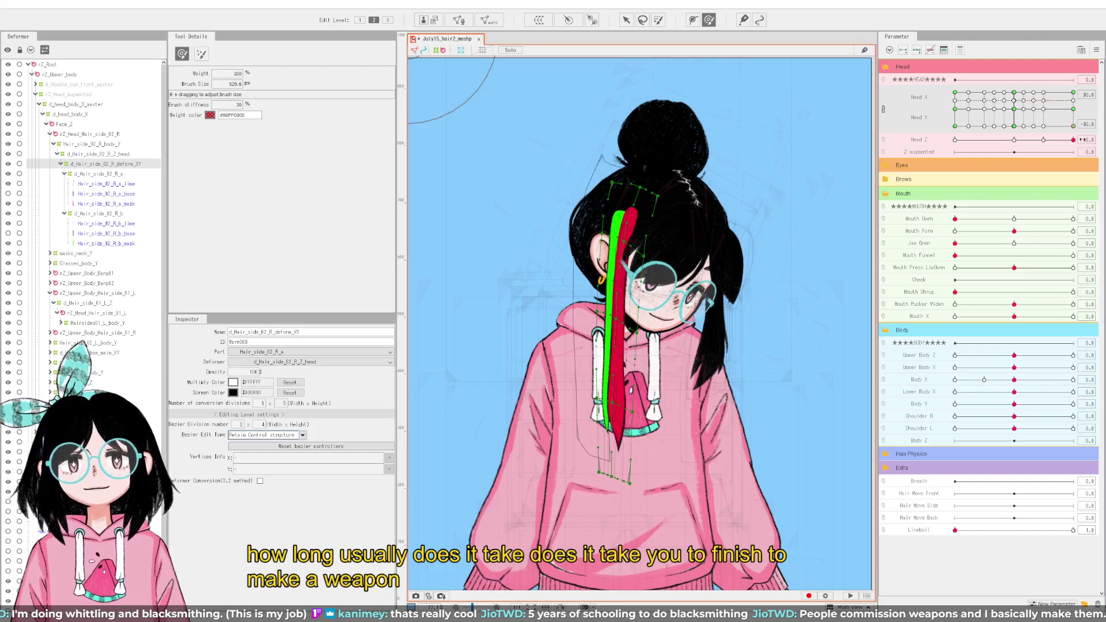
left_click_drag(1082, 124, 1079, 76)
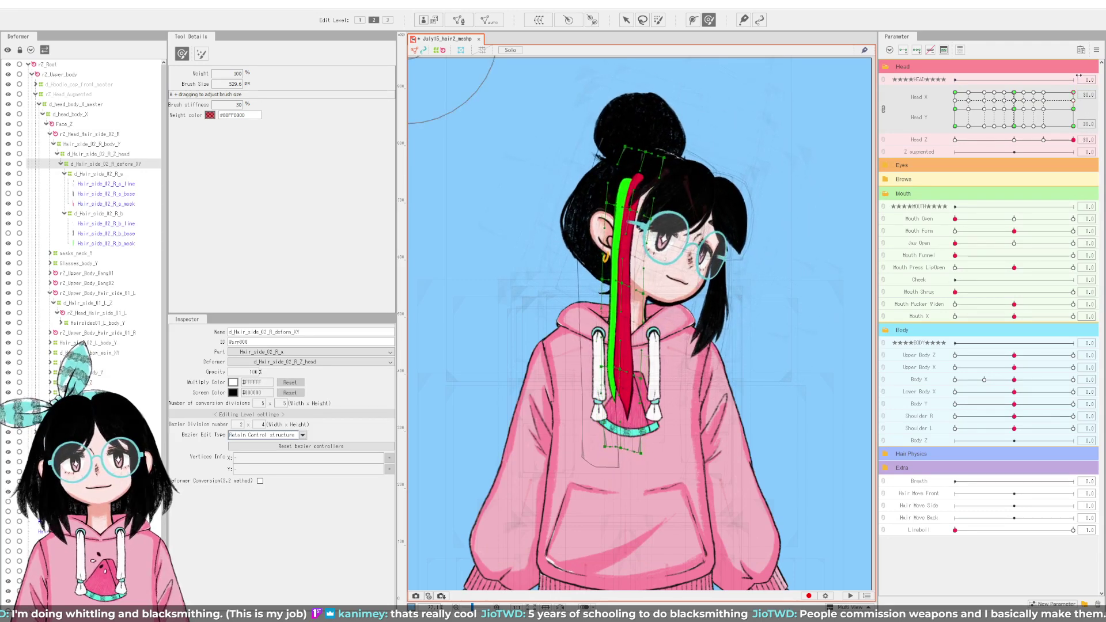
left_click(662, 291)
left_click_drag(662, 292, 665, 292)
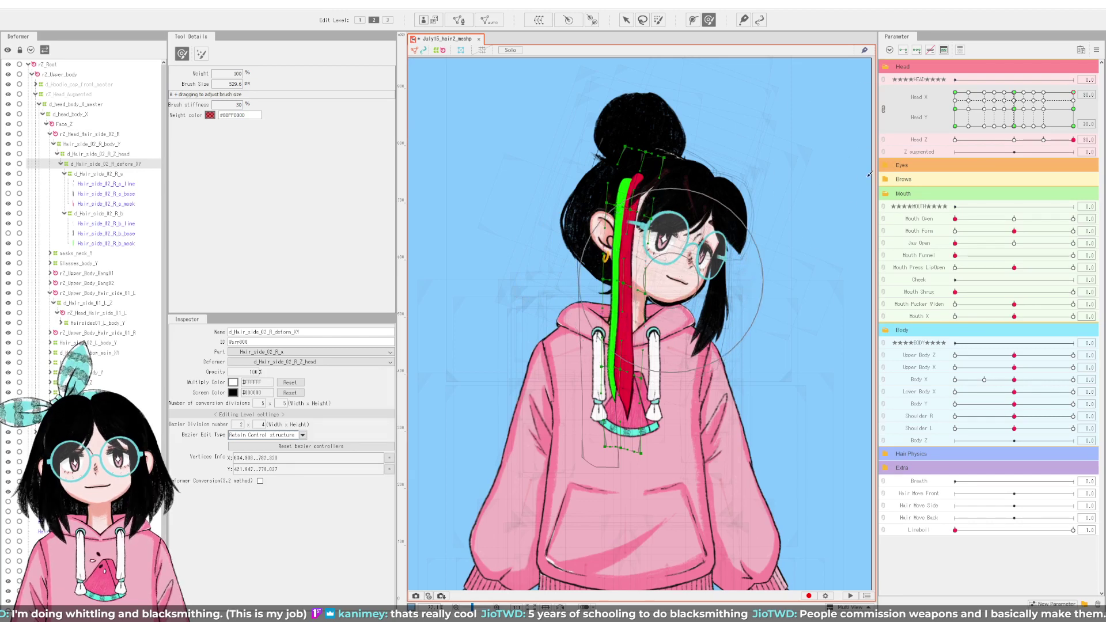
Step: Touch up the lower-middle section of the strand's warp with the deform brush at minimum Head Y, and check it against centred Head Y
left_click_drag(1074, 94, 1081, 128)
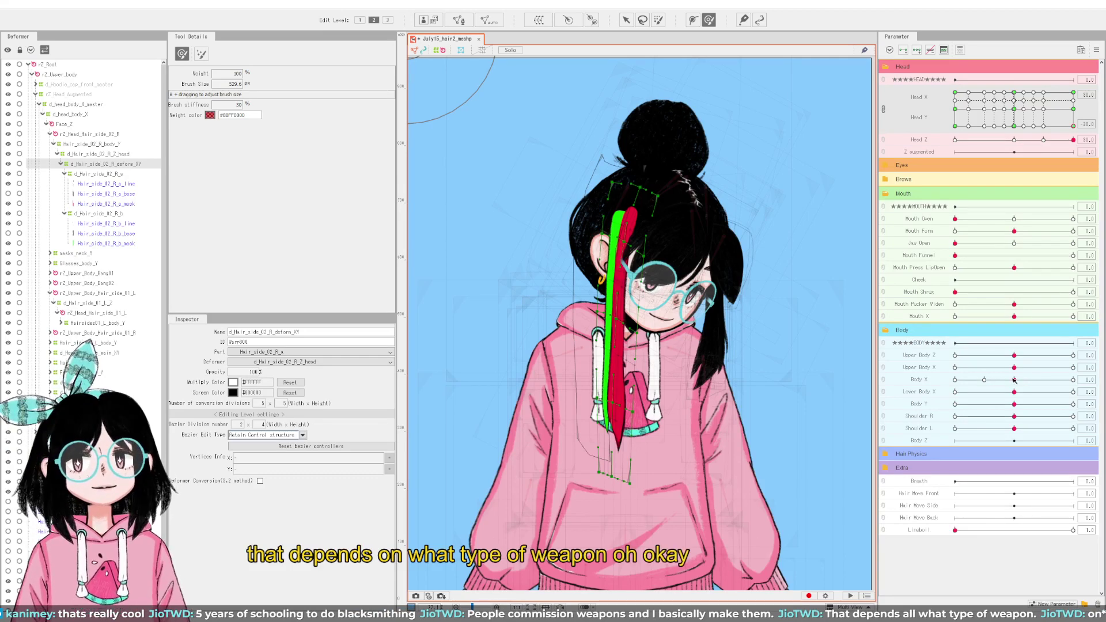
mouse_move(1076, 125)
left_mouse_down()
mouse_move(1079, 108)
mouse_move(1079, 137)
left_mouse_up()
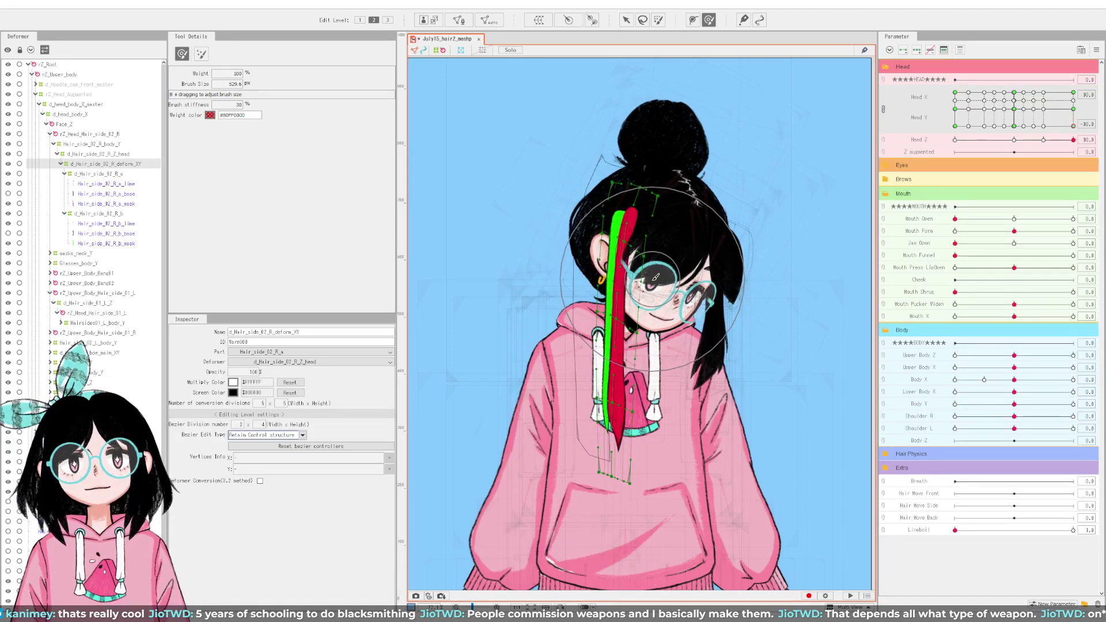
key("ctrl+a")
key("ctrl+shift+a")
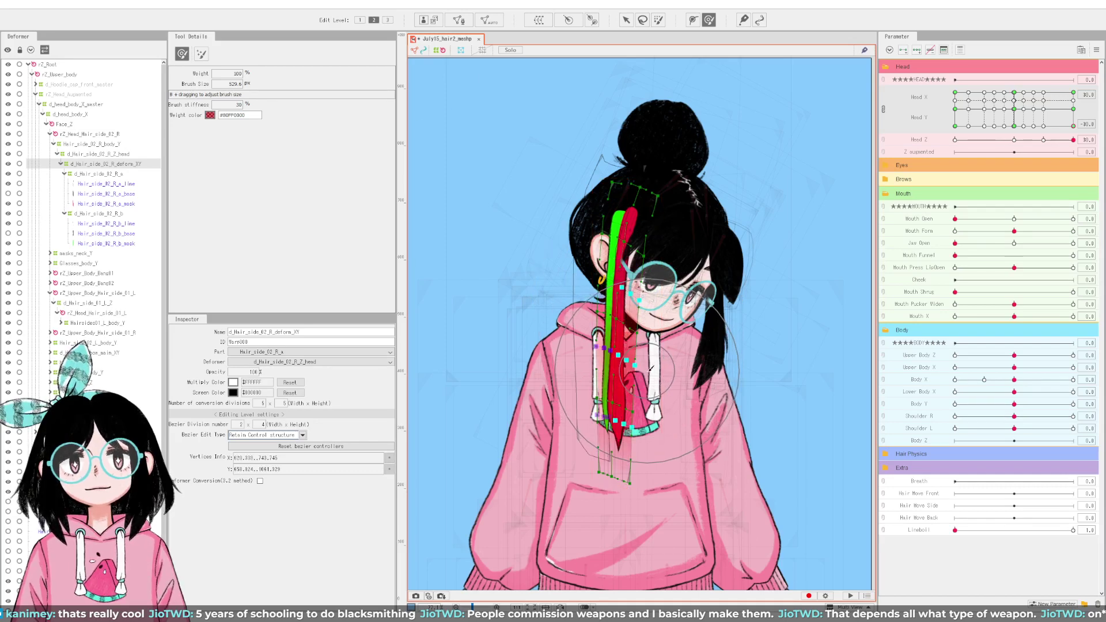
key("ctrl+a")
key("ctrl+shift+a")
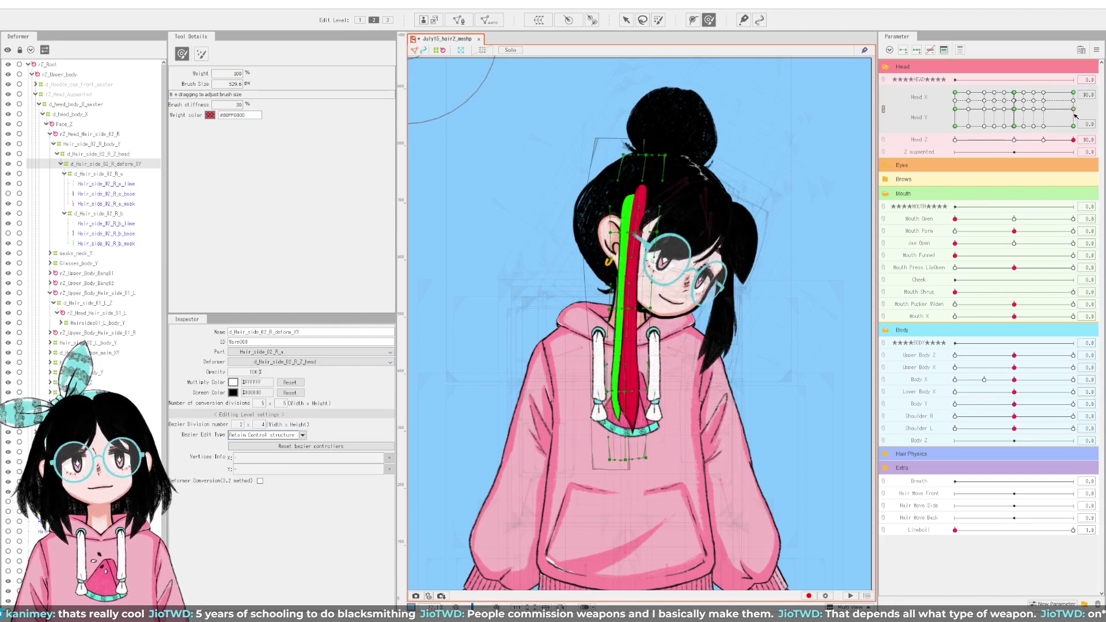
Step: Refine the upper and middle sections of the strand's warp with the deform brush at maximum Head X, Head Y and Head Z
mouse_move(1082, 126)
left_mouse_down()
mouse_move(1101, 84)
mouse_move(1072, 101)
mouse_move(1073, 93)
left_mouse_up()
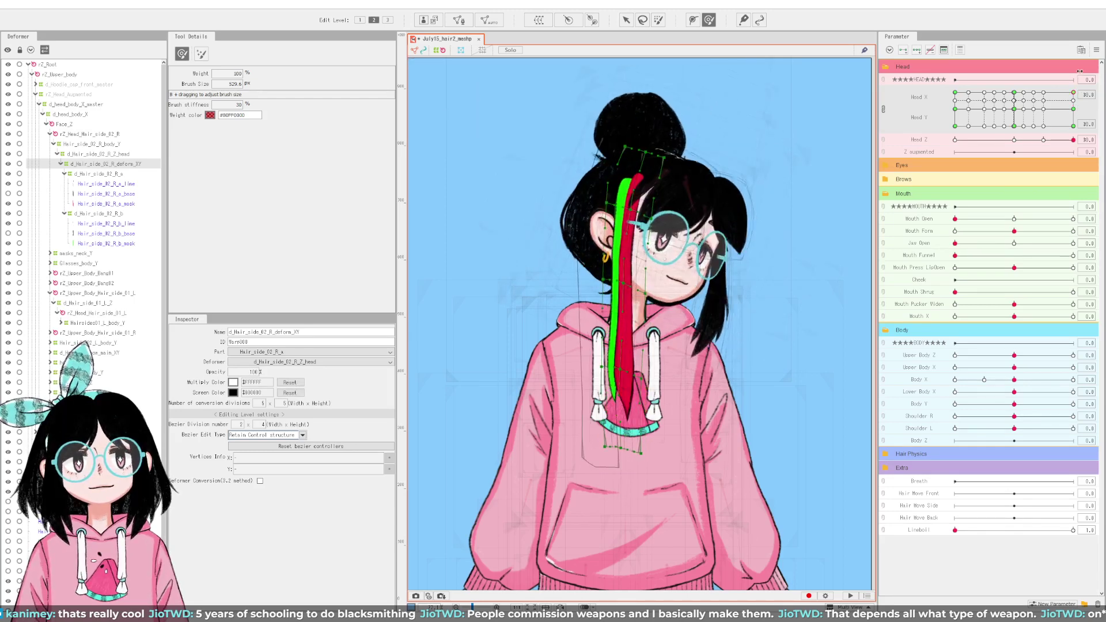
left_click(594, 179)
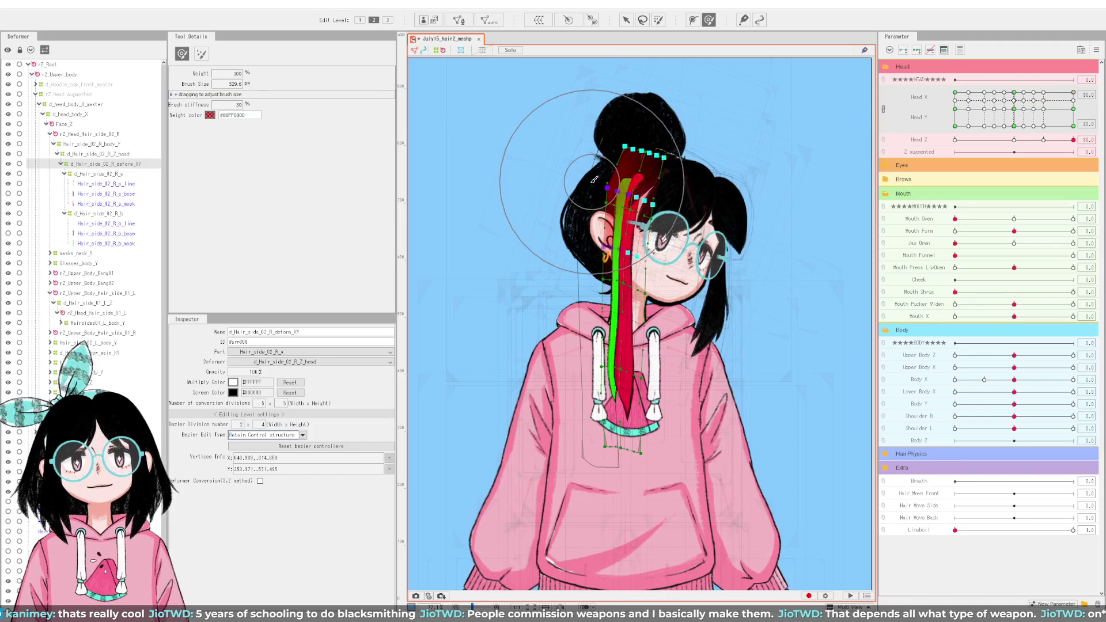
left_click(591, 184)
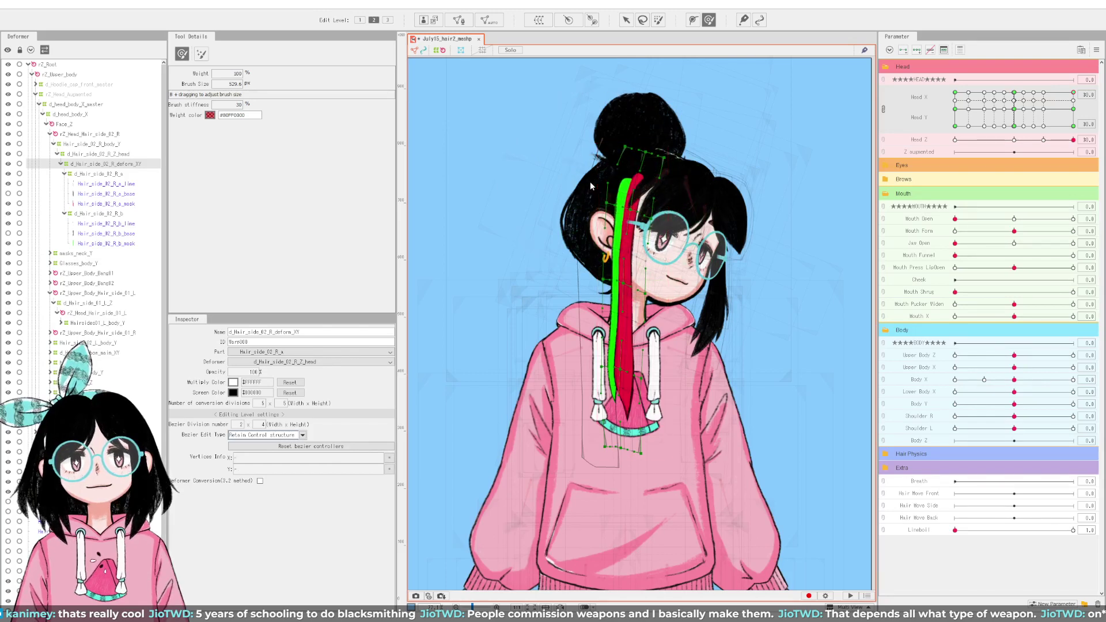
left_click(668, 295)
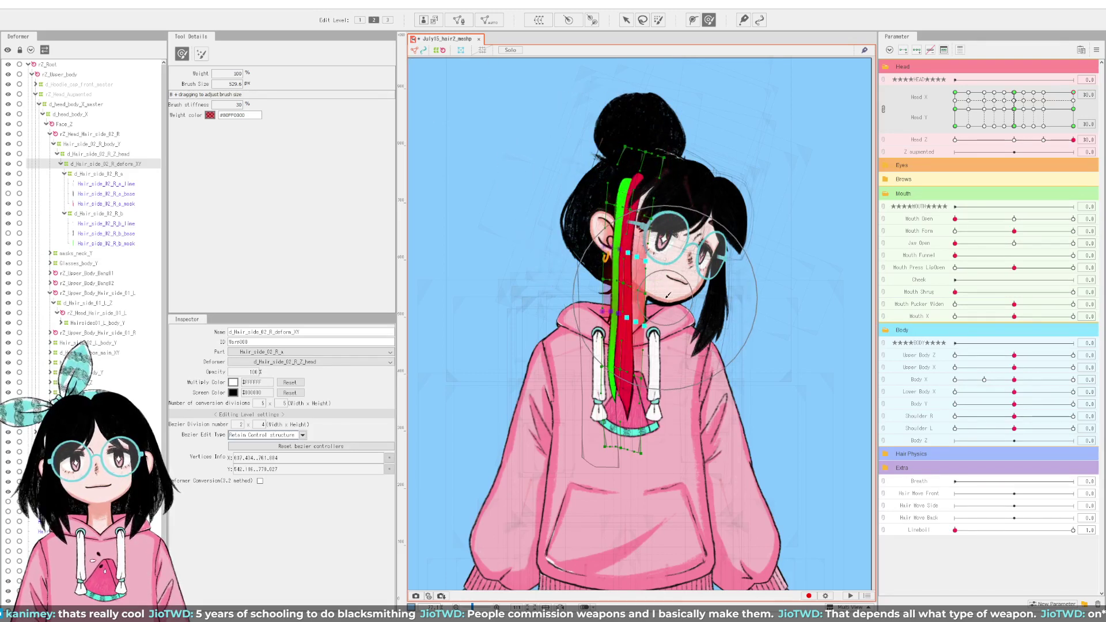
left_click(588, 299)
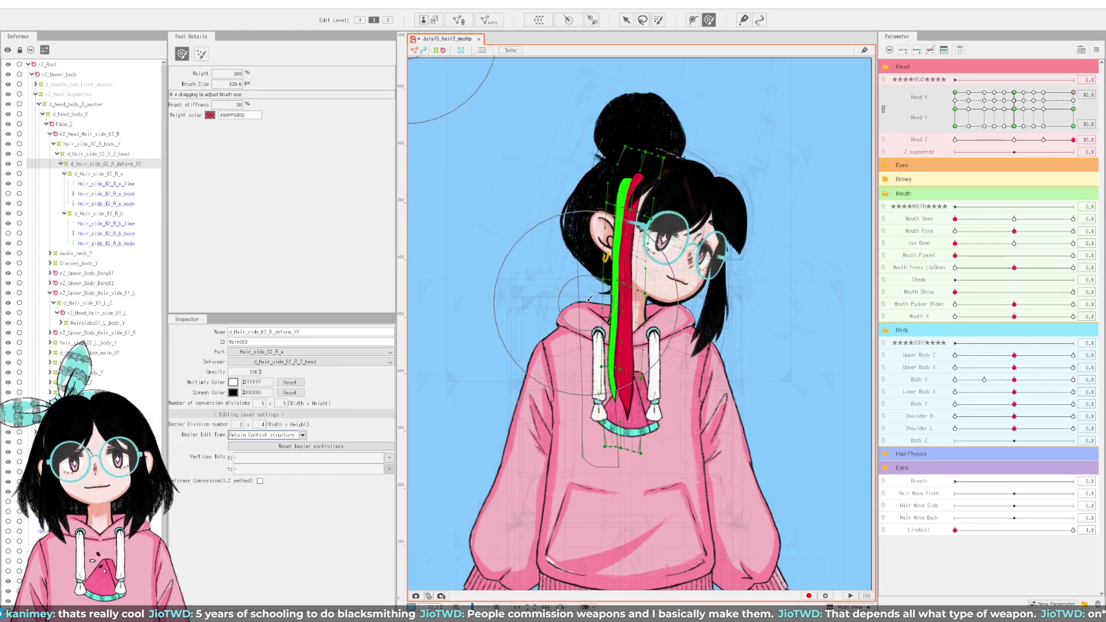
left_click(588, 298)
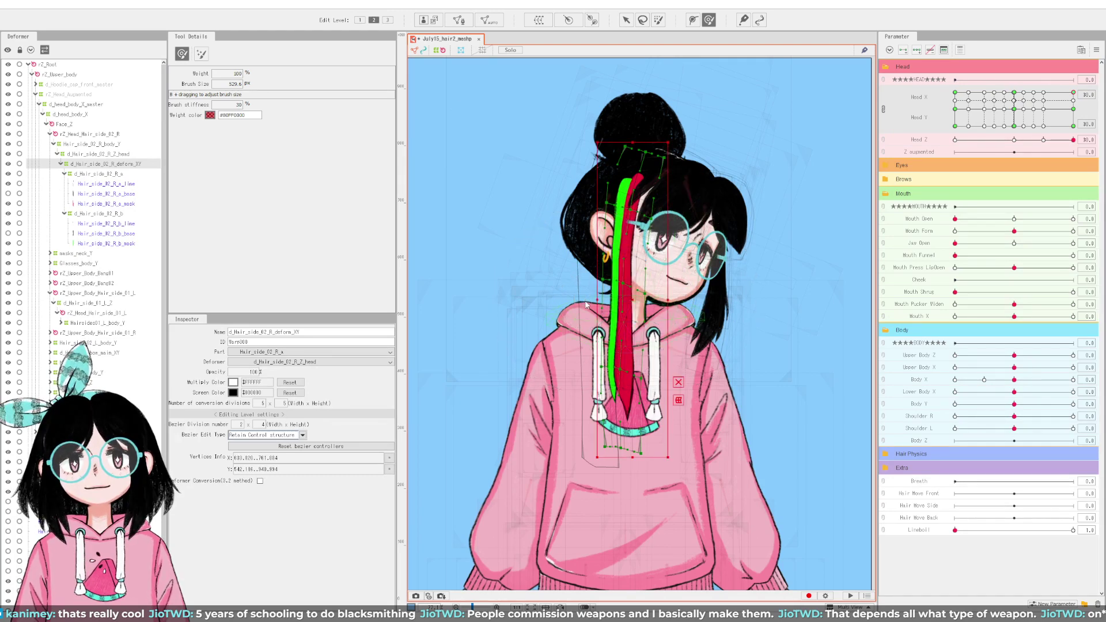
left_click(591, 248)
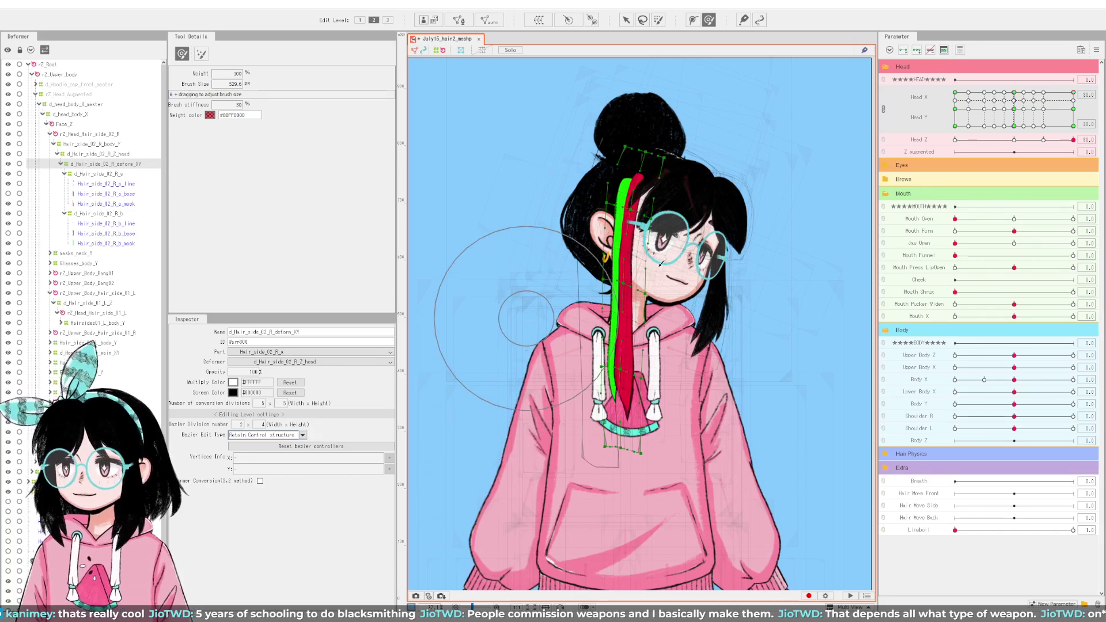
Step: Examine the strand's movement between centred and maximum Head Y at maximum Head X, and in the centred Head X and Head Y pose
mouse_move(1075, 109)
left_mouse_down()
mouse_move(1092, 153)
mouse_move(1095, 88)
mouse_move(1074, 101)
mouse_move(1083, 138)
mouse_move(1086, 95)
mouse_move(1079, 107)
left_mouse_up()
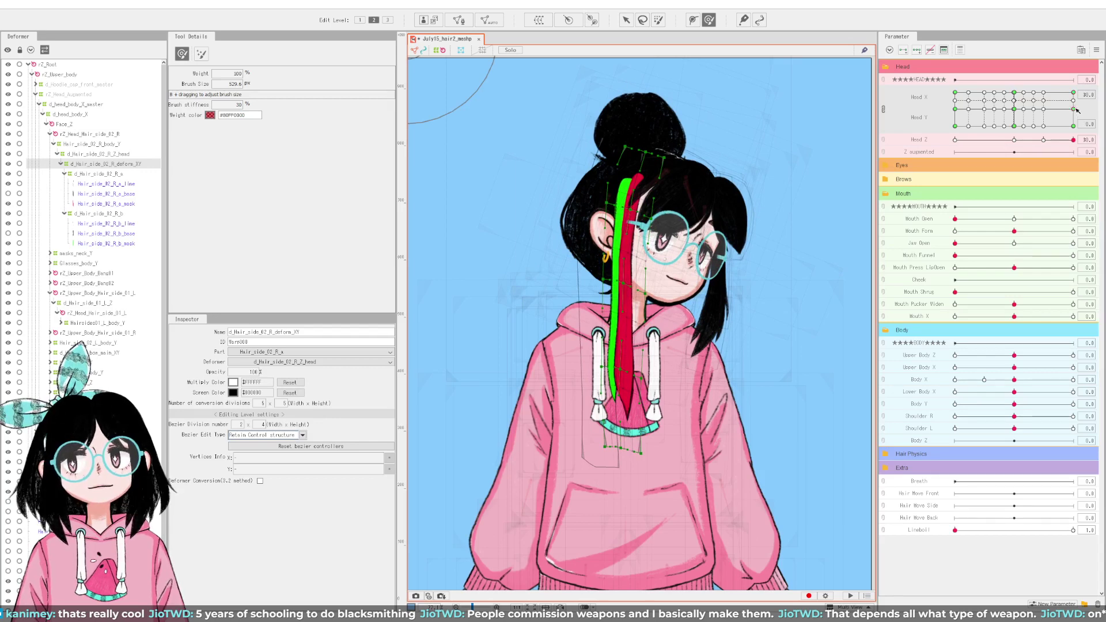
left_click_drag(1077, 110, 1083, 86)
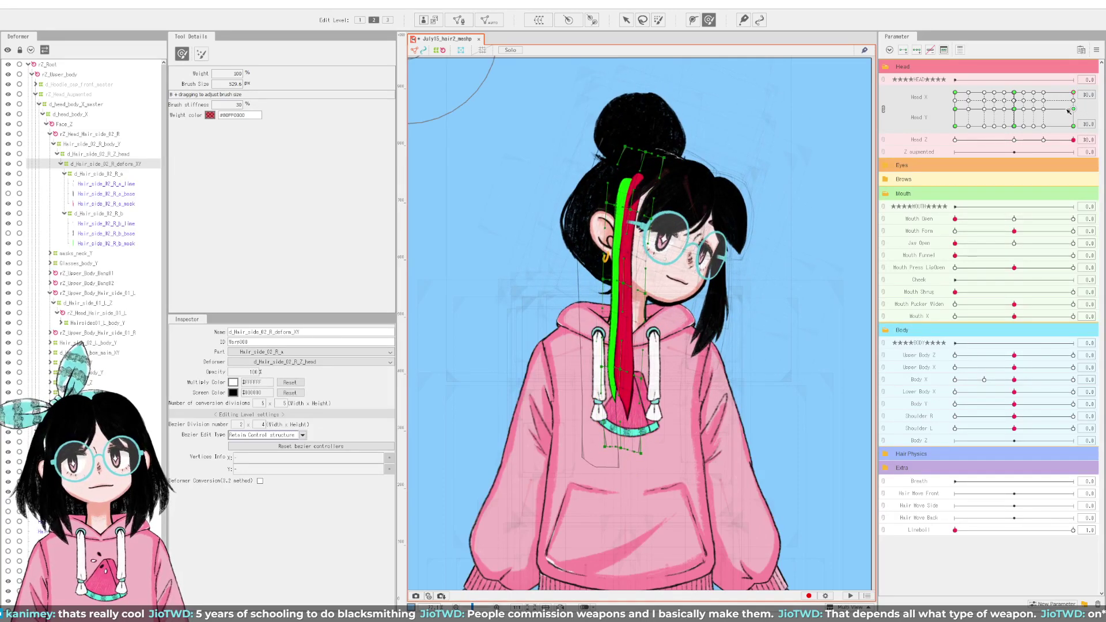
left_click(1073, 110)
mouse_move(1073, 109)
left_mouse_down()
mouse_move(1083, 140)
mouse_move(1073, 91)
left_mouse_up()
left_click(1020, 111)
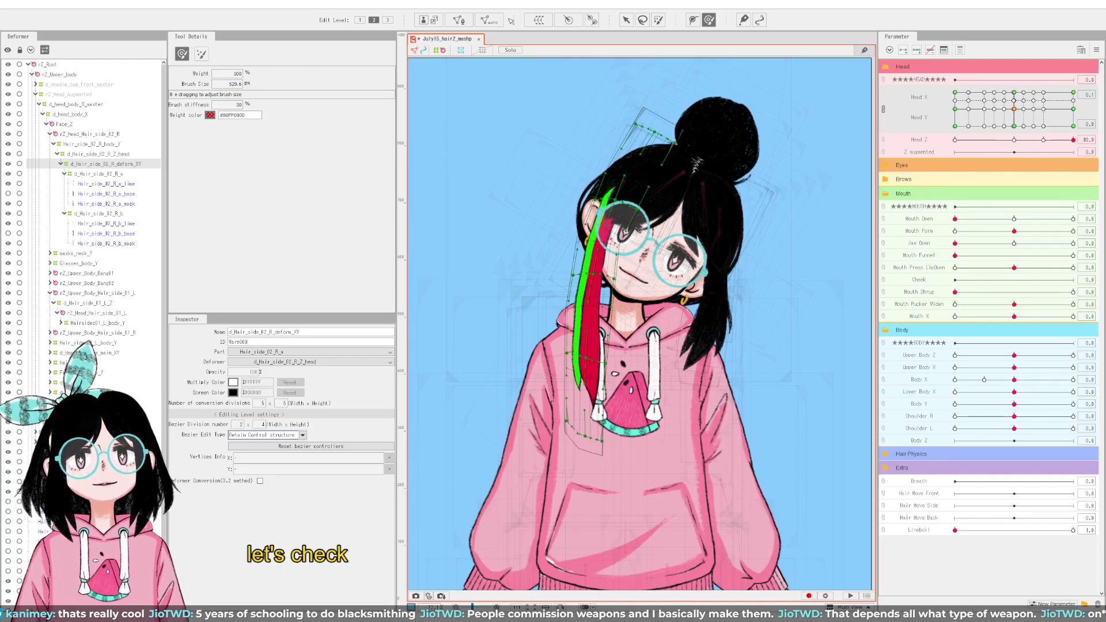
Step: Set the opacity of the coloured Hair_side_02_R_a_mask and Hair_side_02_R_b_mask meshes to 0
left_click(626, 21)
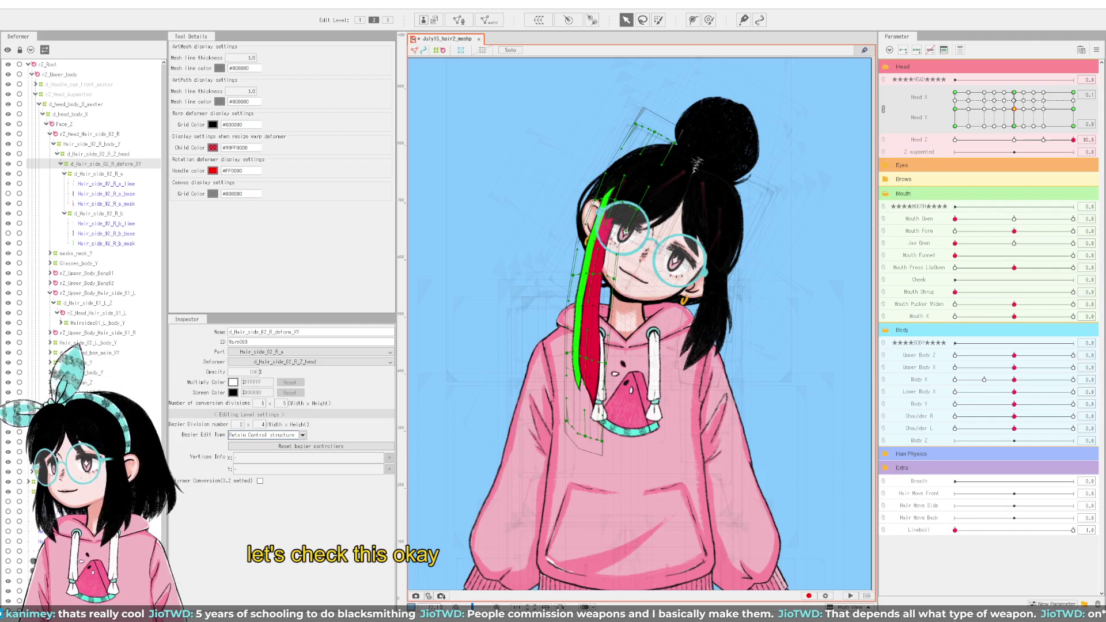
left_click(594, 293)
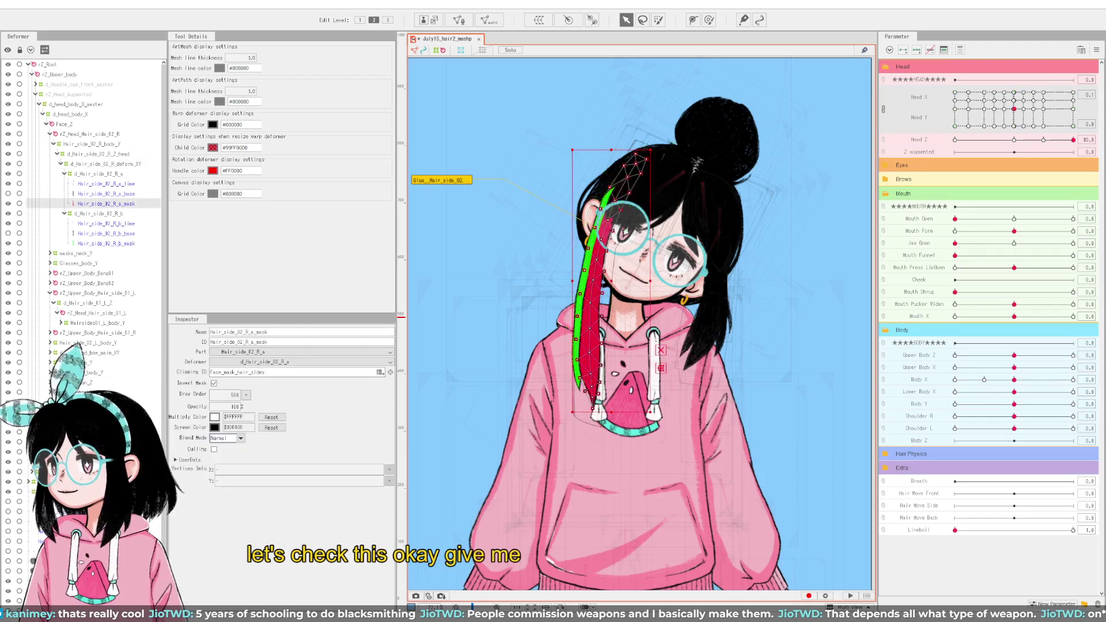
left_click(581, 287, "shift")
double_click(230, 406)
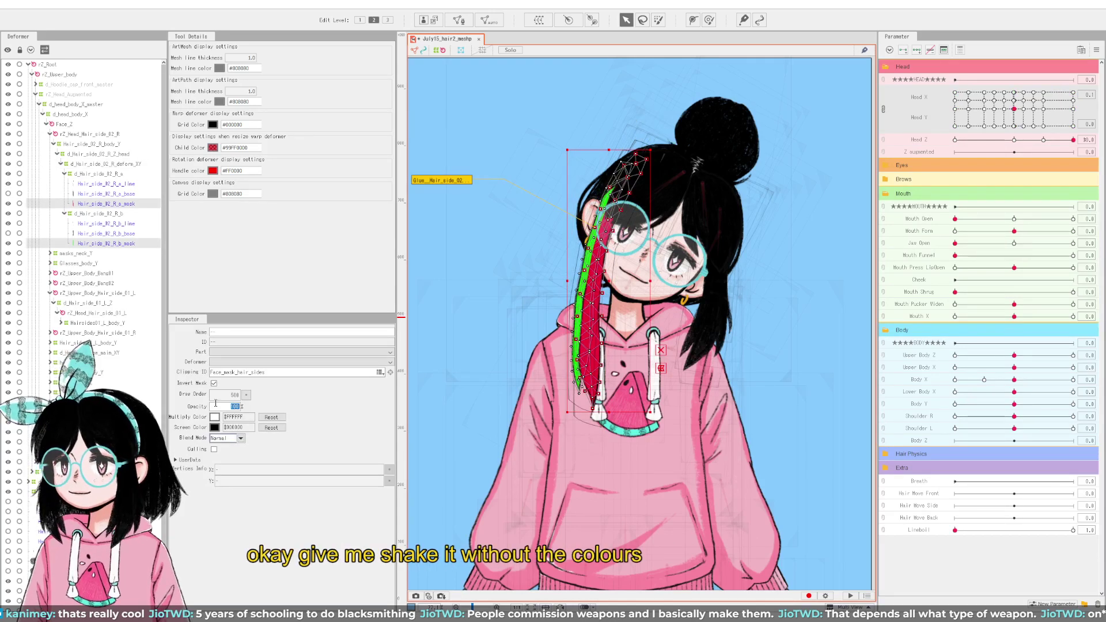
type("0")
key("Return")
Step: Set the opacity of the Hair_side_02_R_a_base and Hair_side_02_R_b_base meshes to 100%
left_click(106, 233)
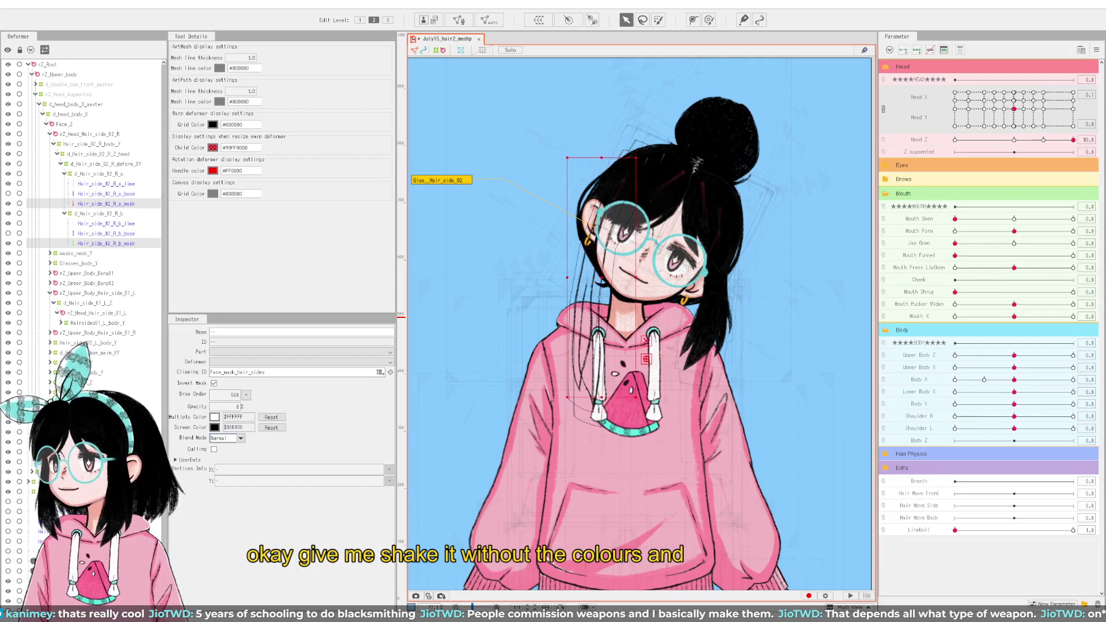
left_click(103, 193, "ctrl")
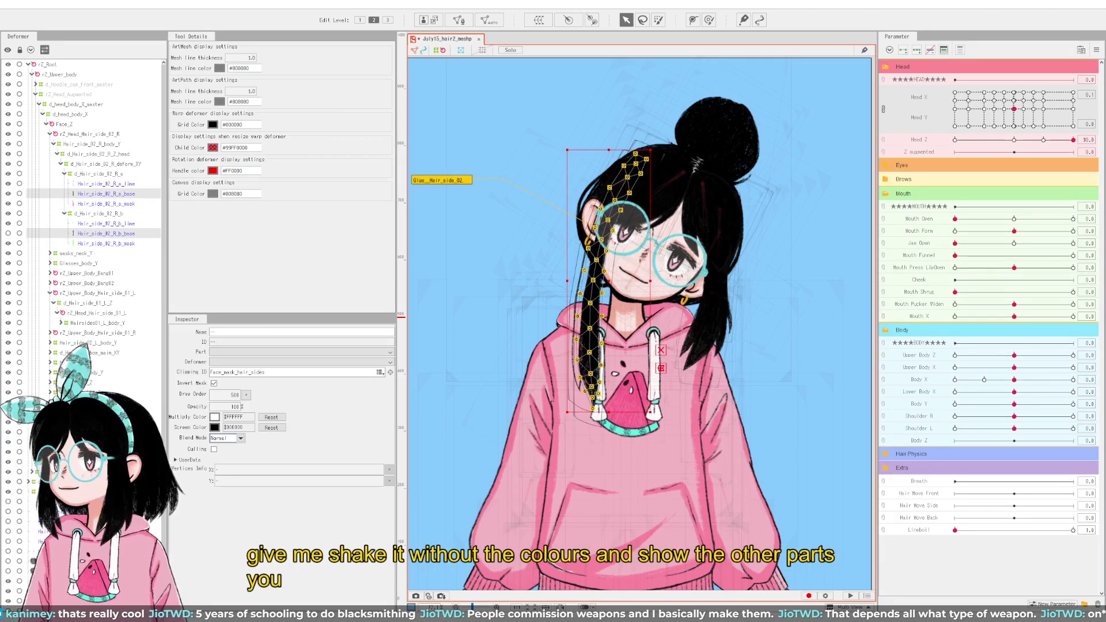
left_click(512, 98)
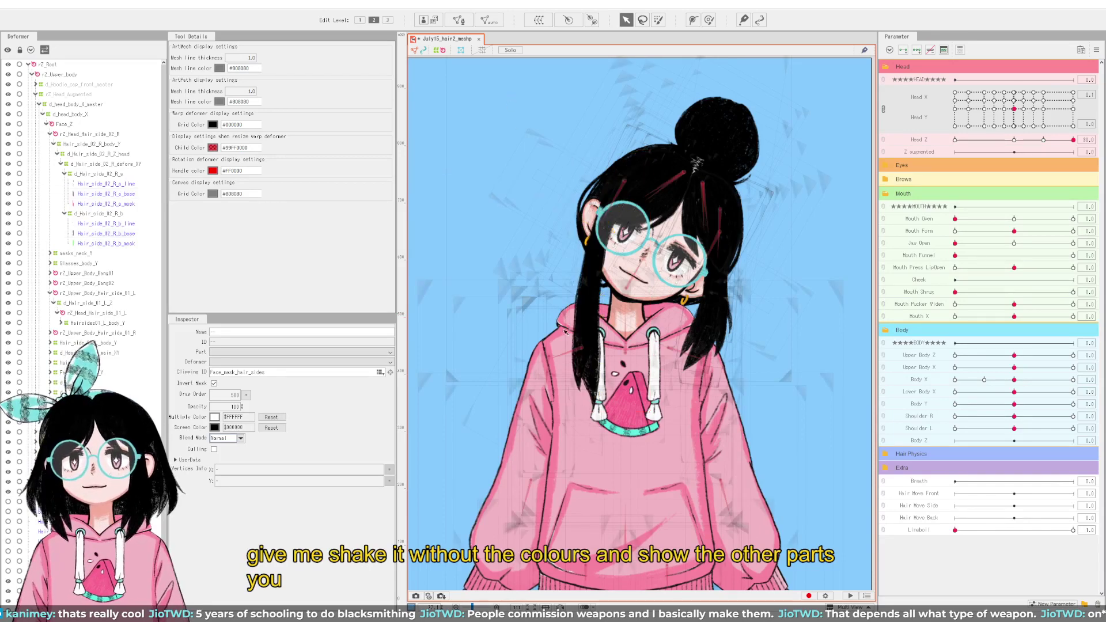
Step: Examine the black side strand with deformers hidden, across Head X and Head Y extremes at maximum, centred and negative Head Z
scroll(566, 342, "down", 2)
scroll(565, 342, "up", 2)
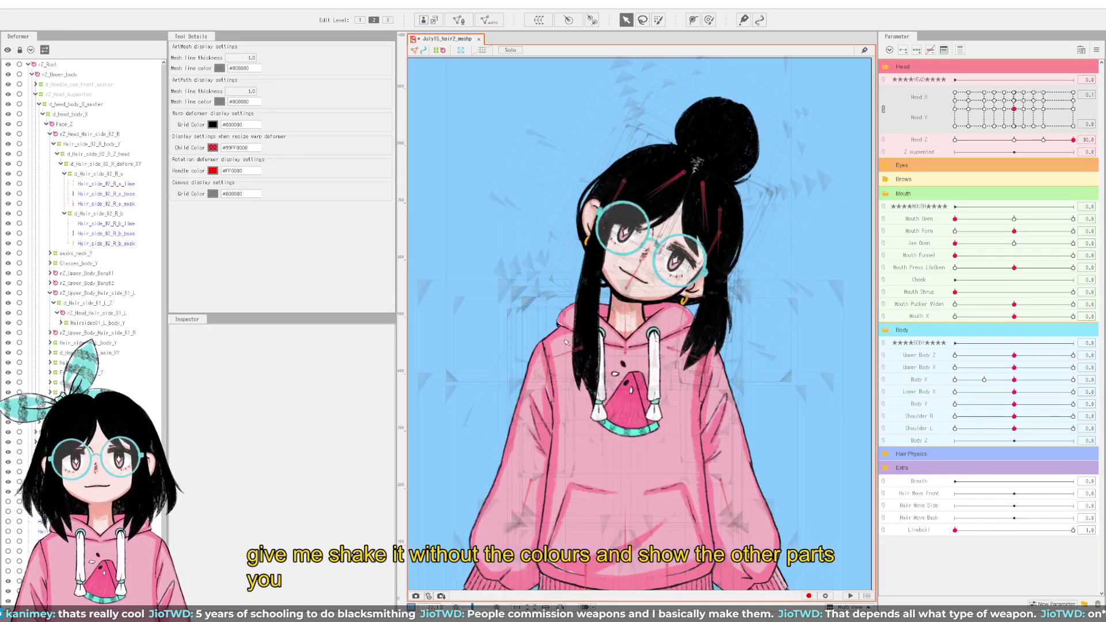
scroll(565, 342, "down", 2)
left_click(442, 51)
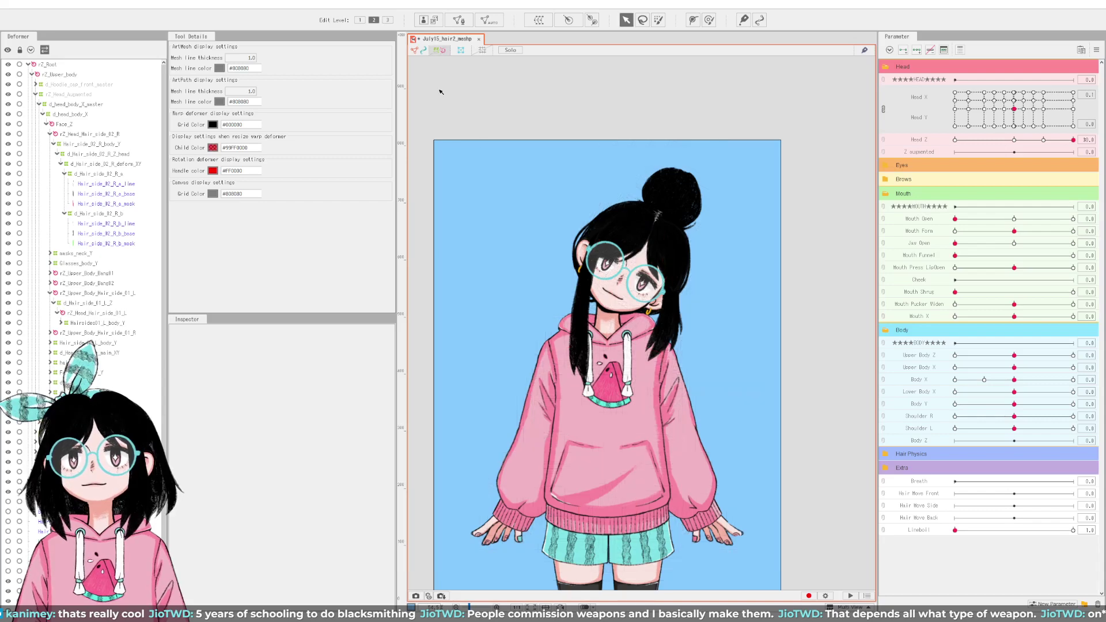
left_click_drag(1019, 112, 1088, 71)
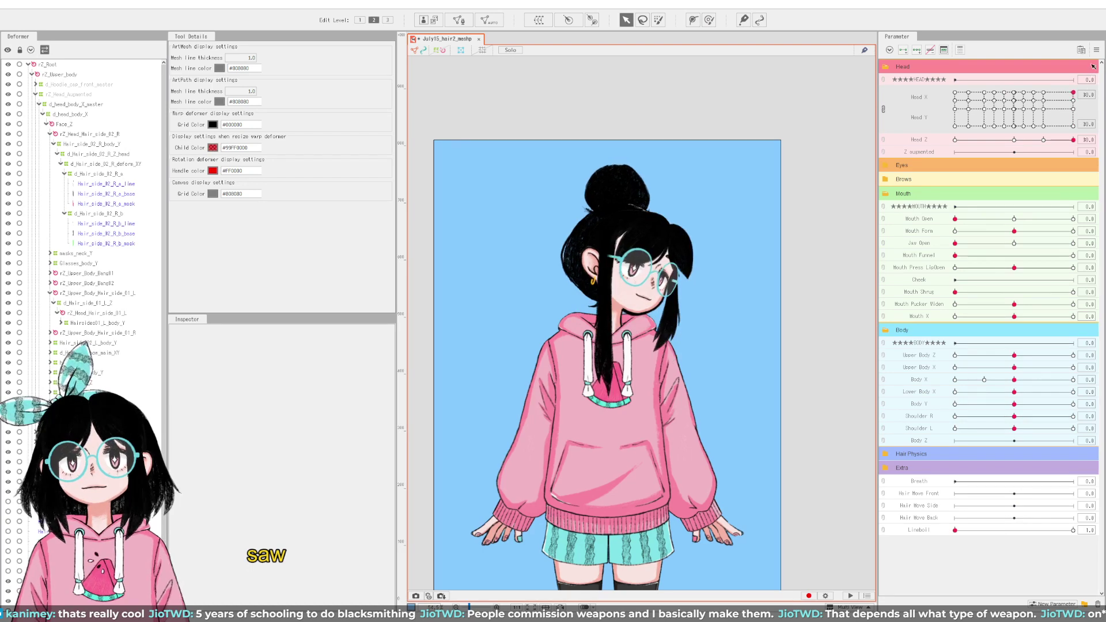
left_click_drag(982, 121, 1073, 126)
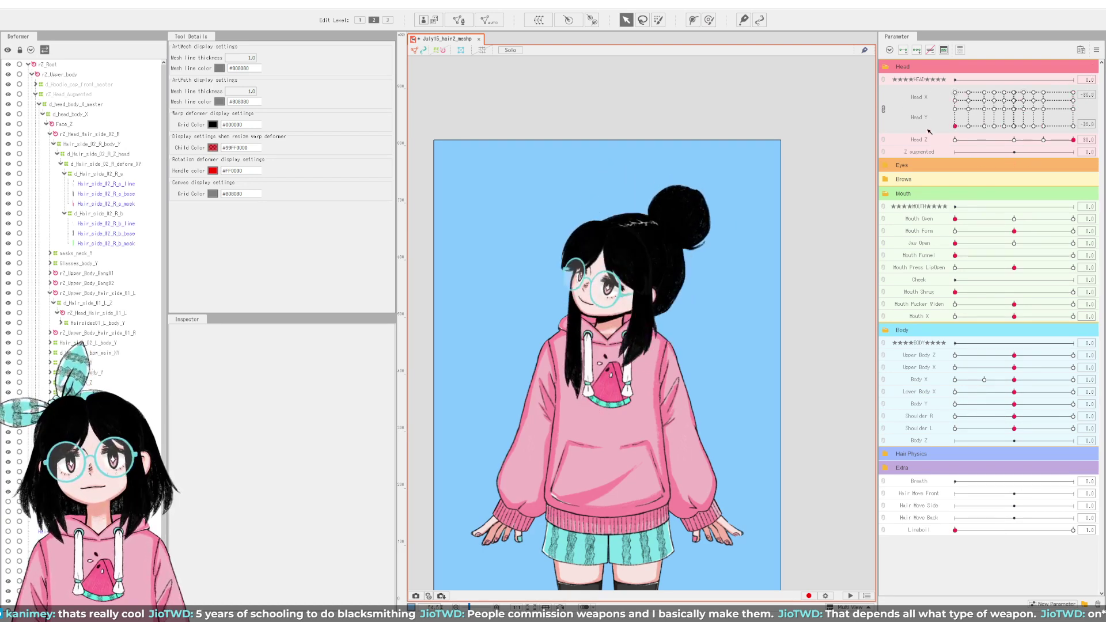
left_click_drag(929, 131, 1057, 93)
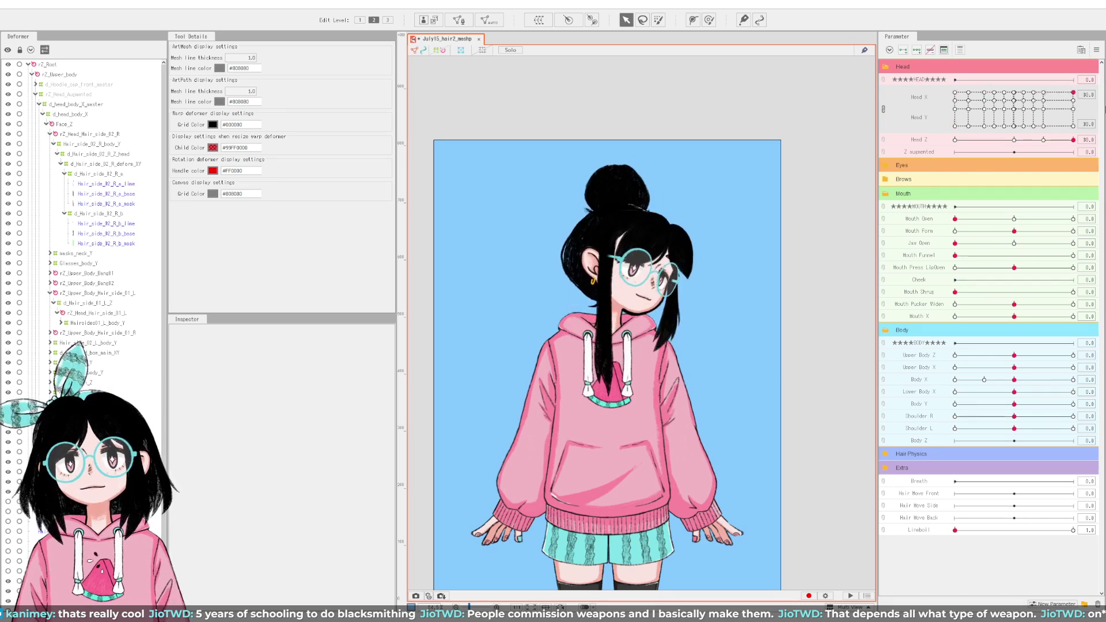
left_click_drag(915, 104, 1097, 94)
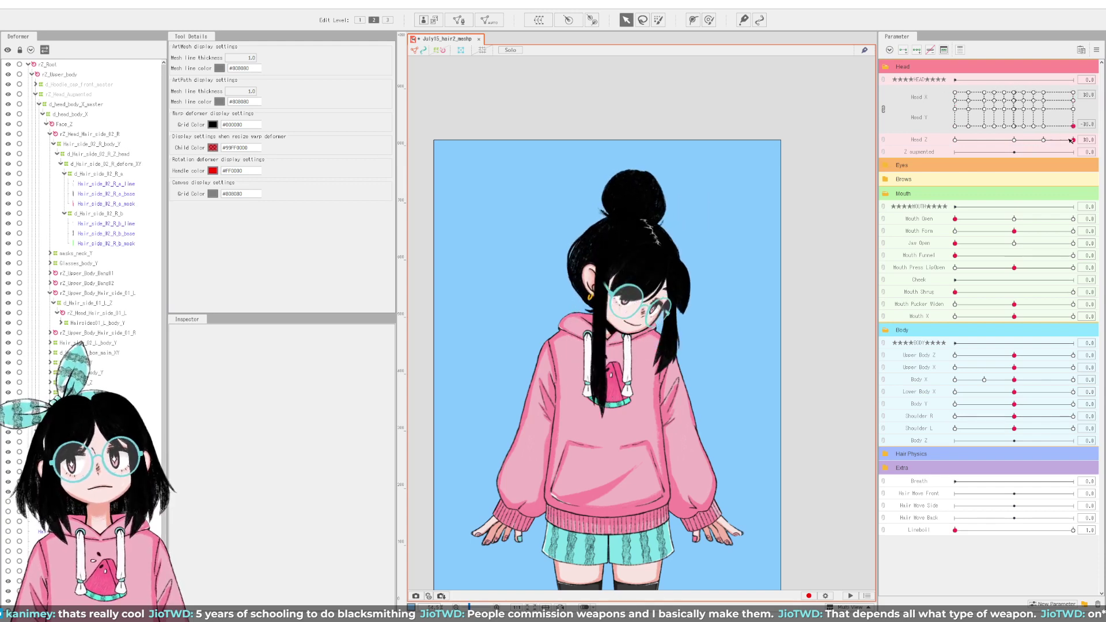
left_click_drag(1070, 140, 969, 79)
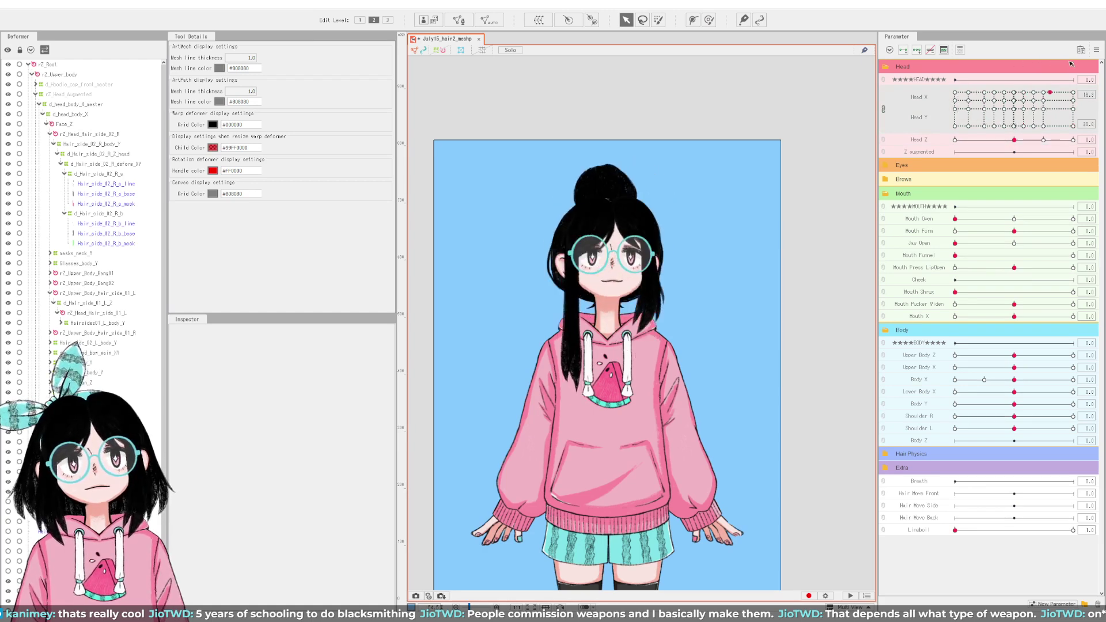
left_click_drag(1074, 91, 998, 65)
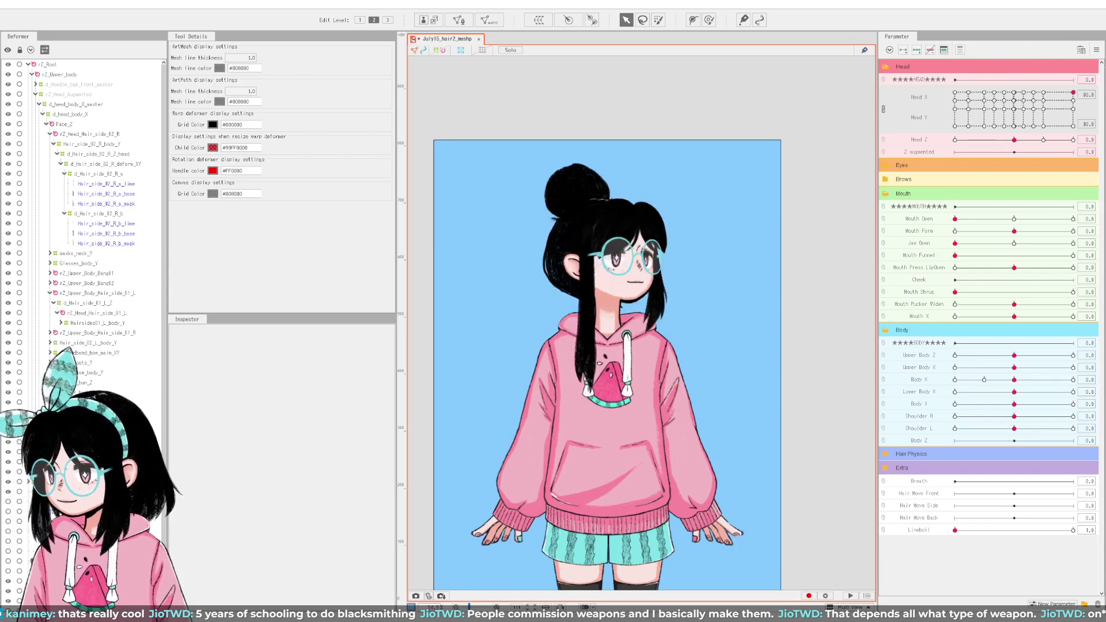
left_click_drag(1014, 141, 935, 141)
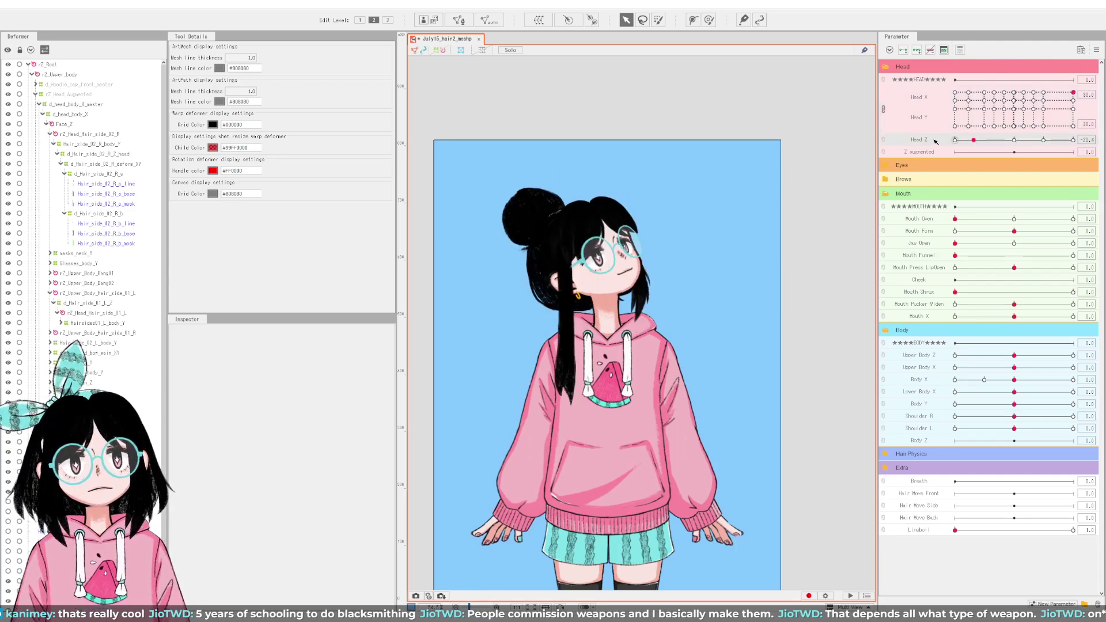
mouse_move(1072, 93)
left_mouse_down()
mouse_move(976, 121)
mouse_move(1087, 129)
mouse_move(979, 118)
mouse_move(1013, 120)
mouse_move(981, 111)
mouse_move(1019, 92)
mouse_move(1073, 92)
left_mouse_up()
left_click(1013, 140)
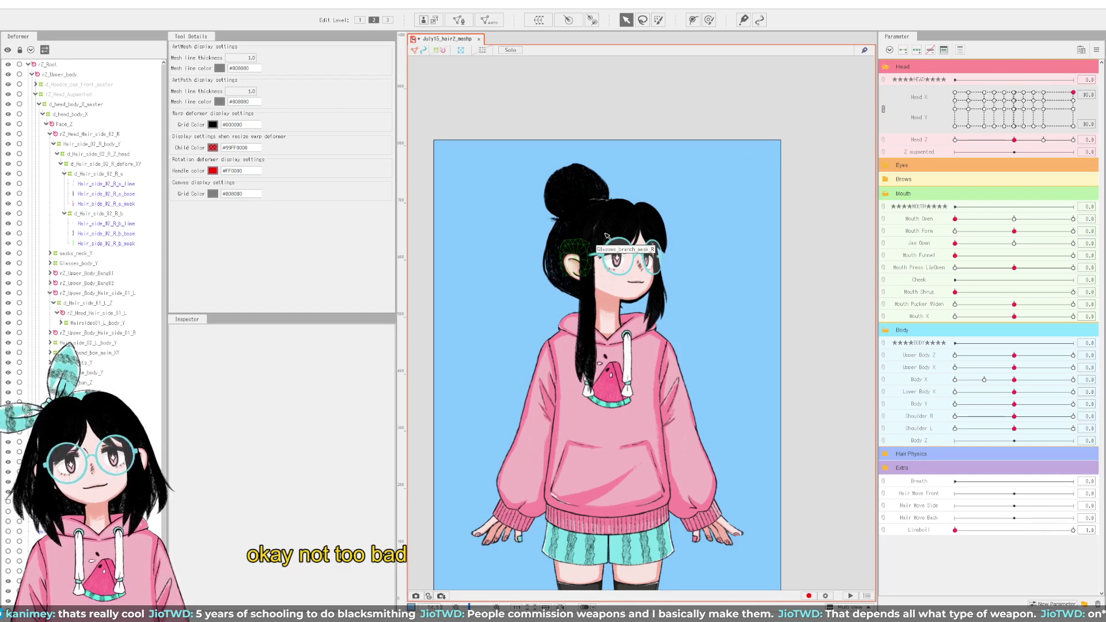
Step: Show the deformers again and nudge the rZ_Head_Hair_side_02_R rotation deformer at maximum Head X and Head Y with centred Head Z
scroll(580, 231, "up", 1)
scroll(586, 260, "up", 1)
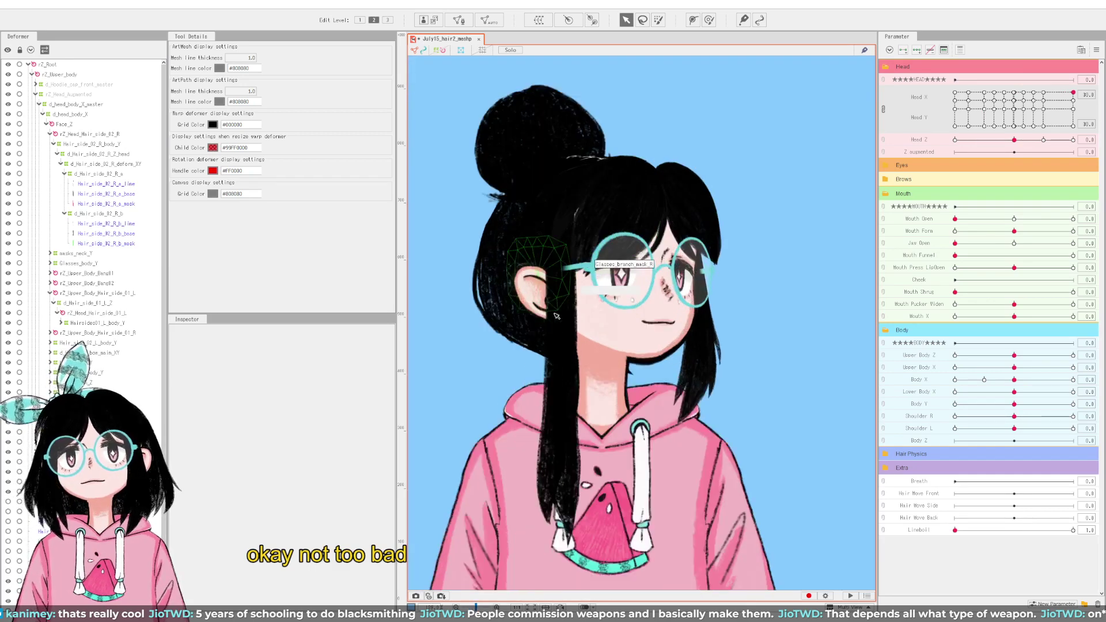
left_click(89, 165)
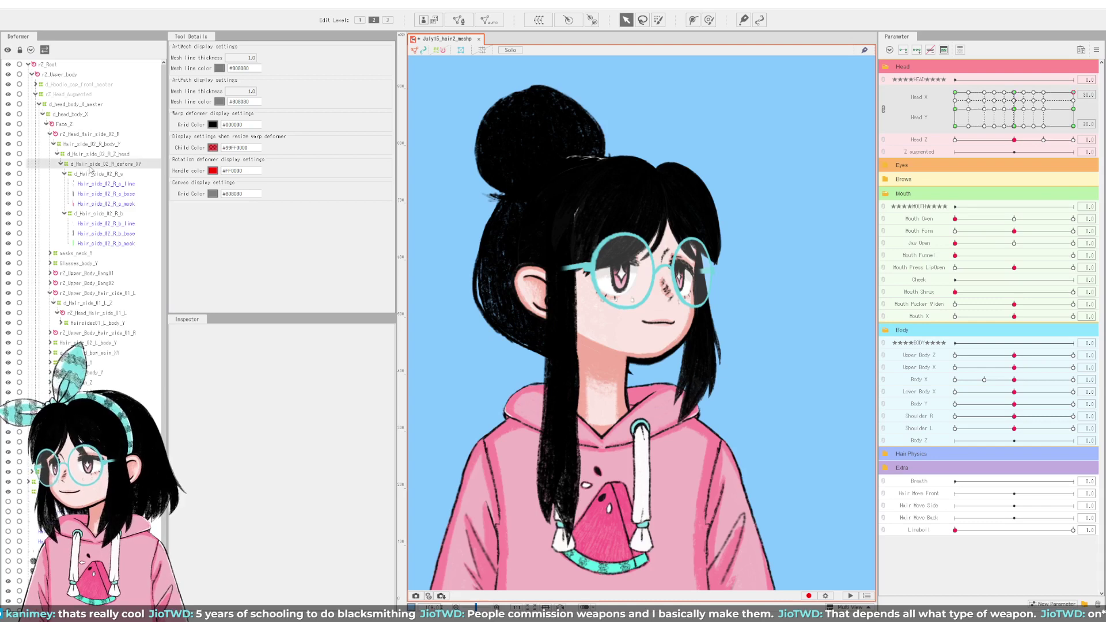
left_click(445, 51)
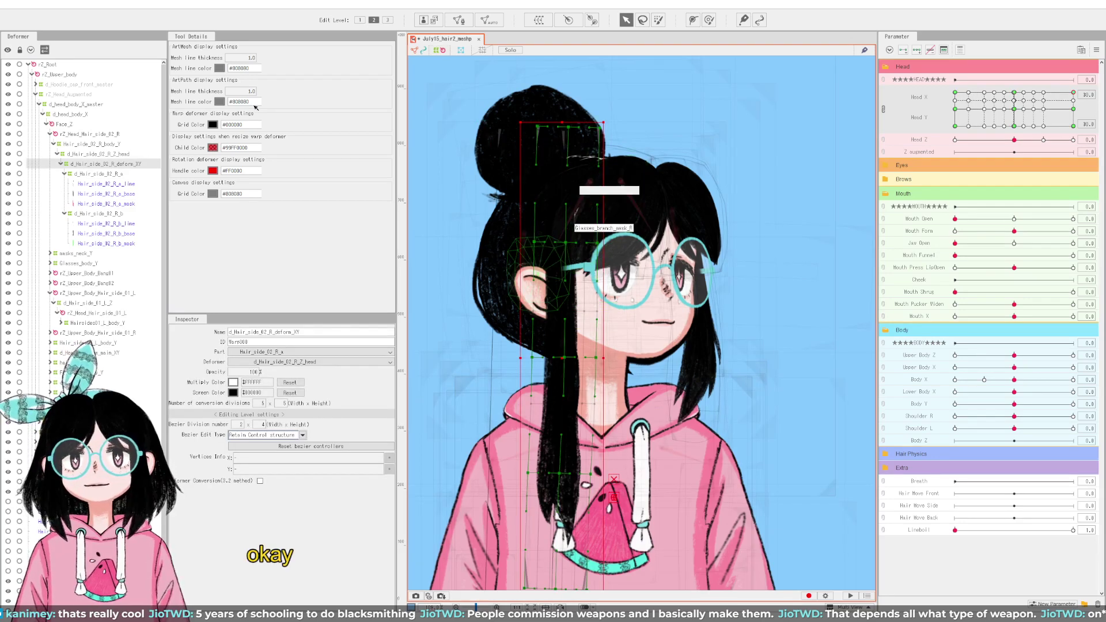
left_click(524, 235)
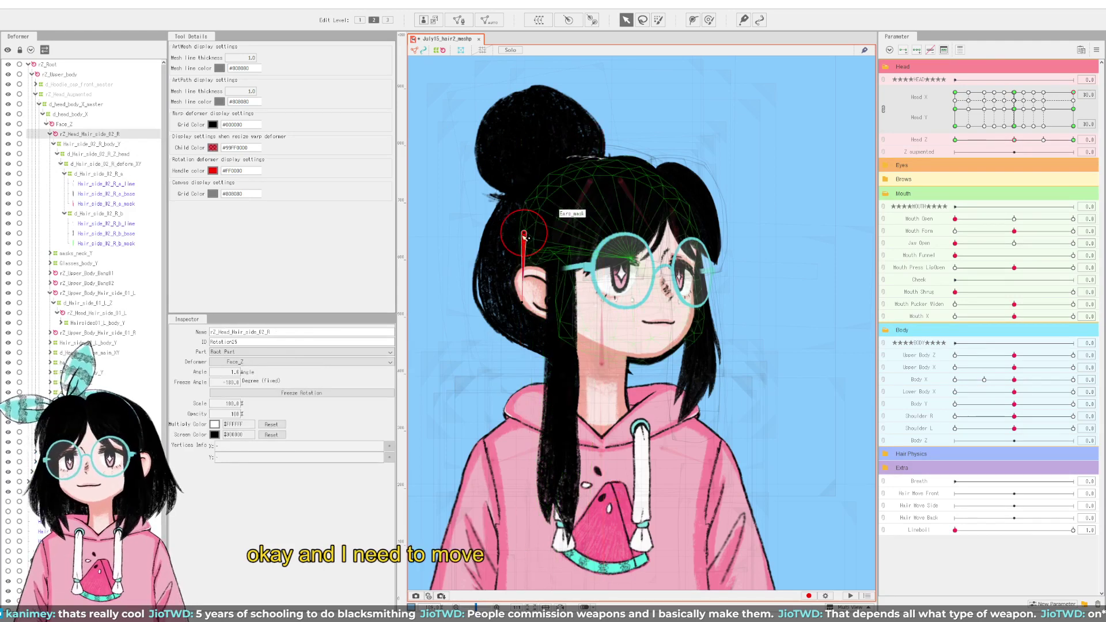
left_click_drag(524, 235, 525, 236)
scroll(528, 236, "down", 1)
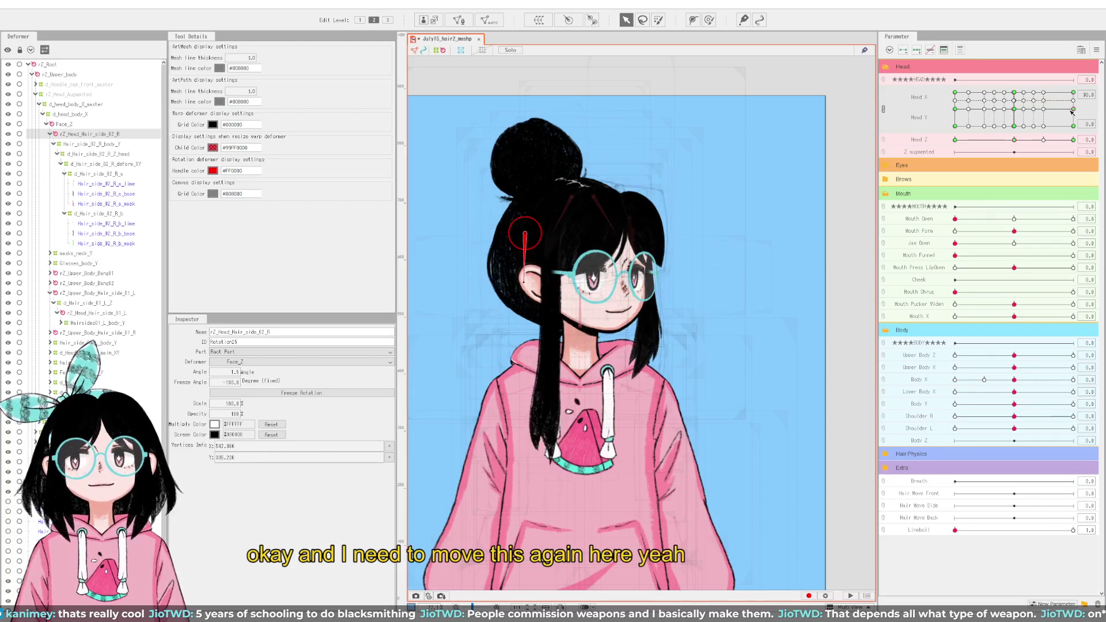
Step: Reposition the side strand's rotation deformer slightly lower on the head at maximum Head X, minimum Head Y and maximum Head Z
left_click_drag(1076, 114, 1074, 126)
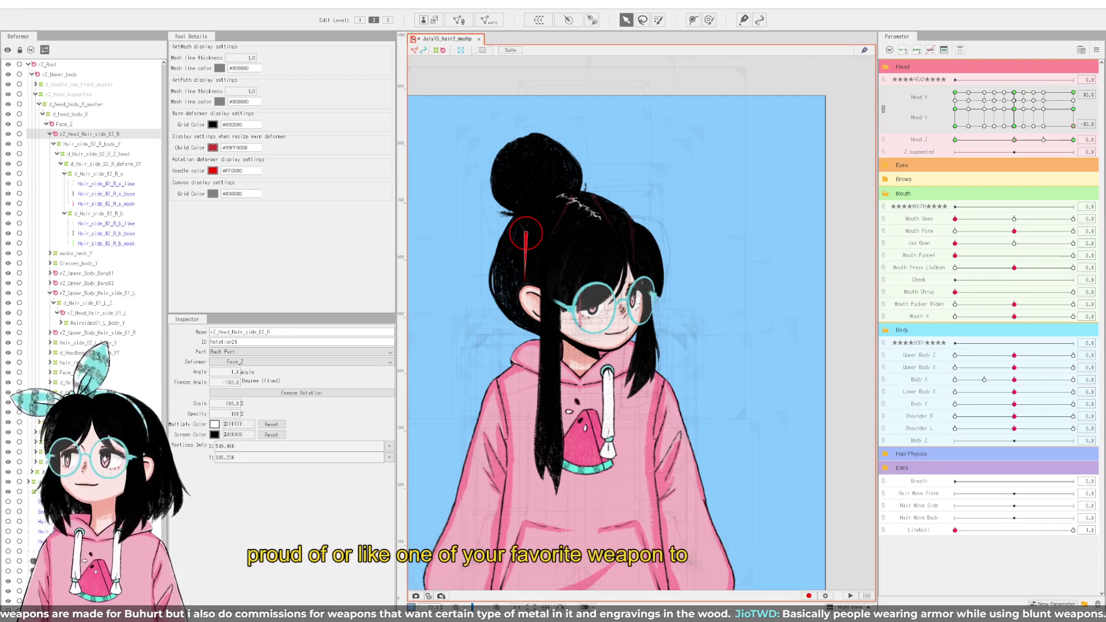
left_click(1073, 139)
left_click_drag(592, 229, 599, 229)
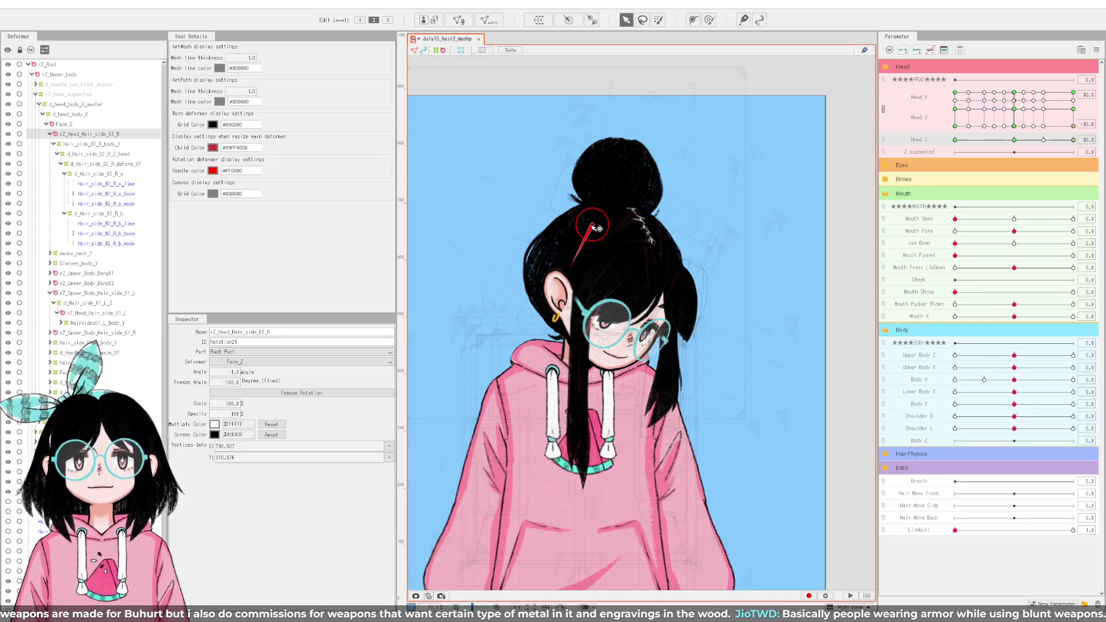
left_click_drag(597, 228, 588, 257)
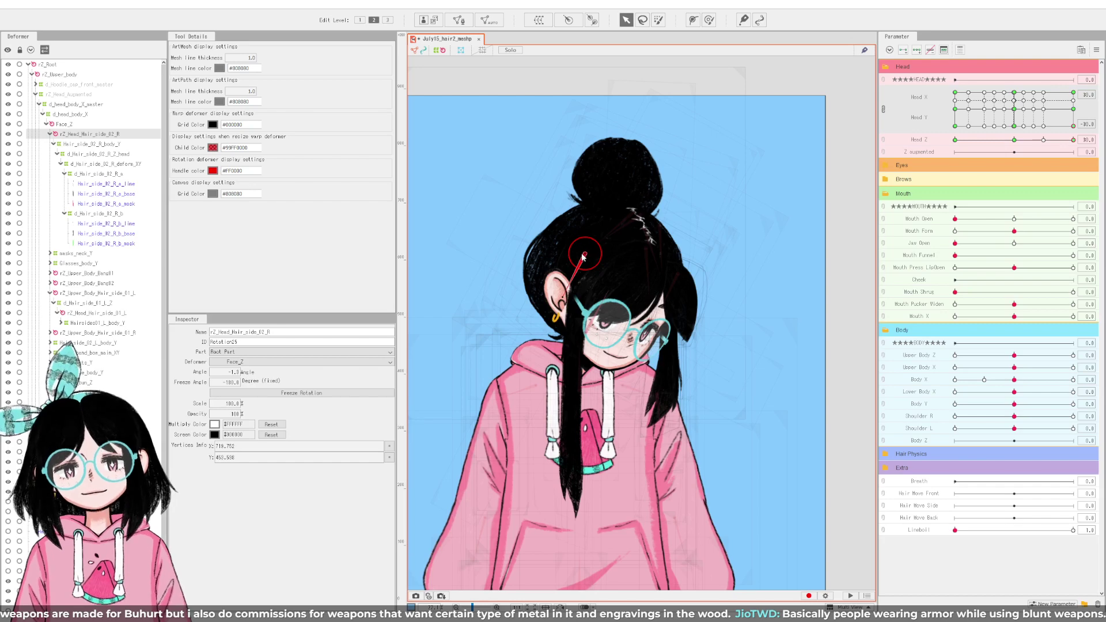
key("ctrl+z")
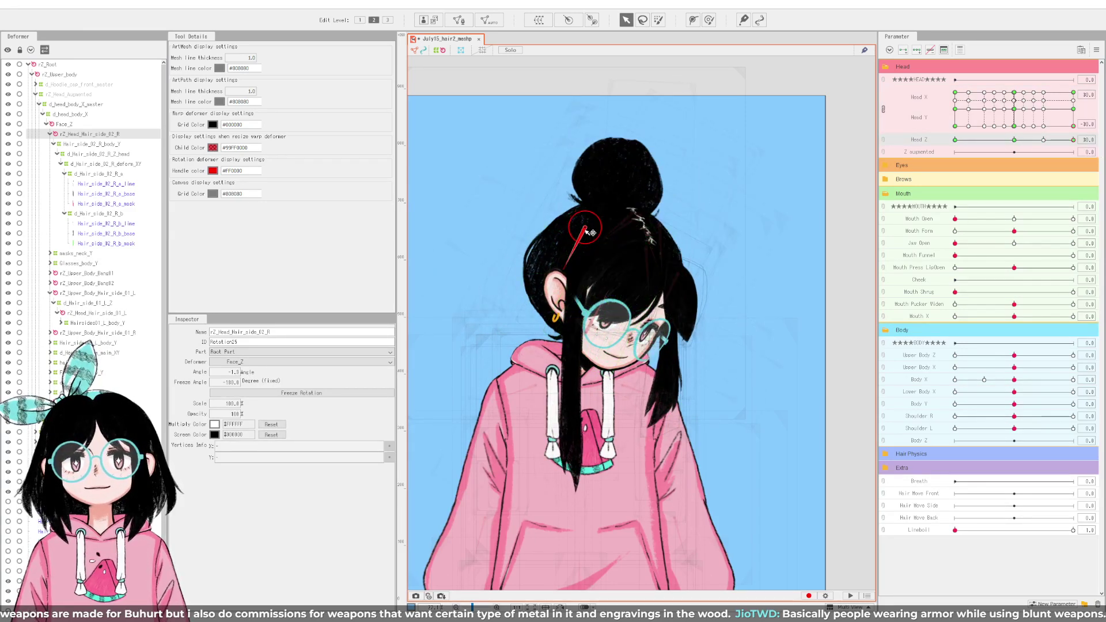
left_click_drag(591, 232, 595, 238)
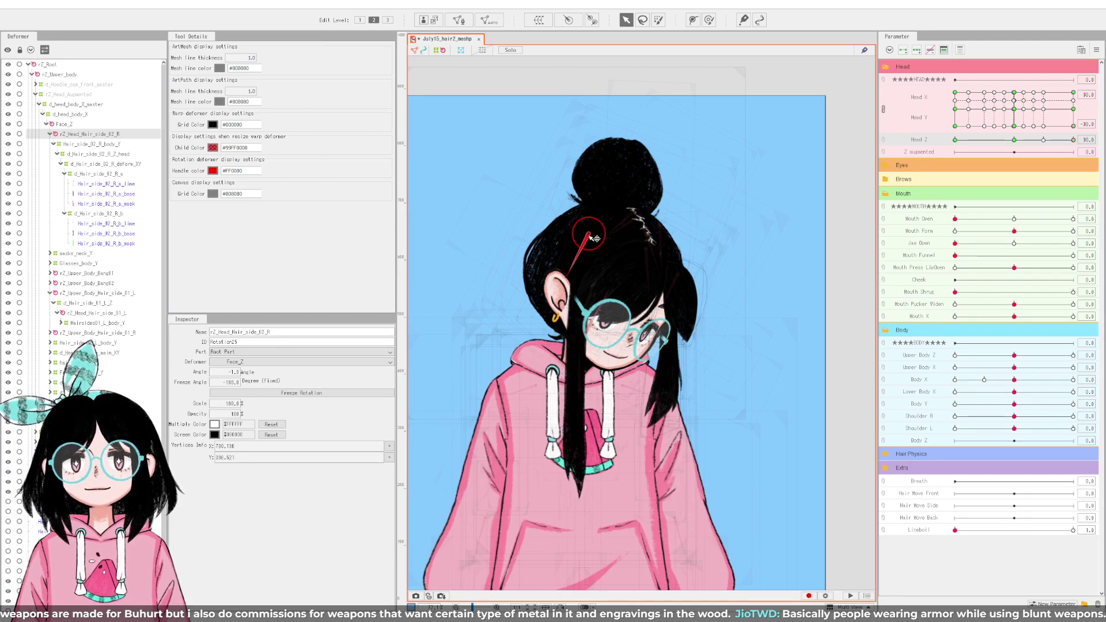
left_click_drag(1014, 127, 1076, 132)
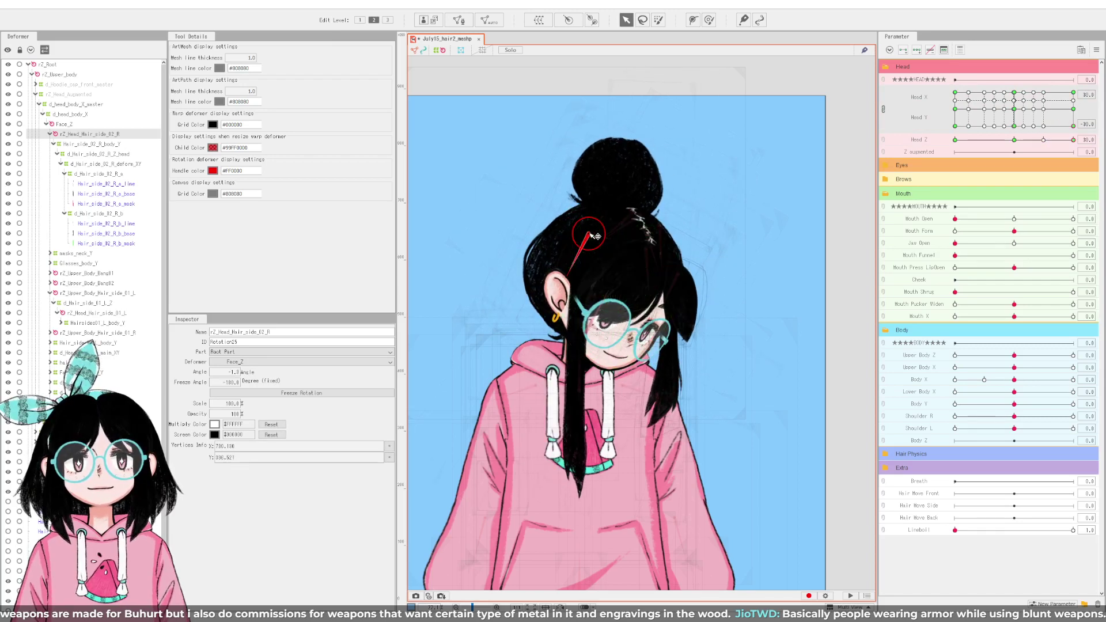
left_click_drag(595, 236, 592, 240)
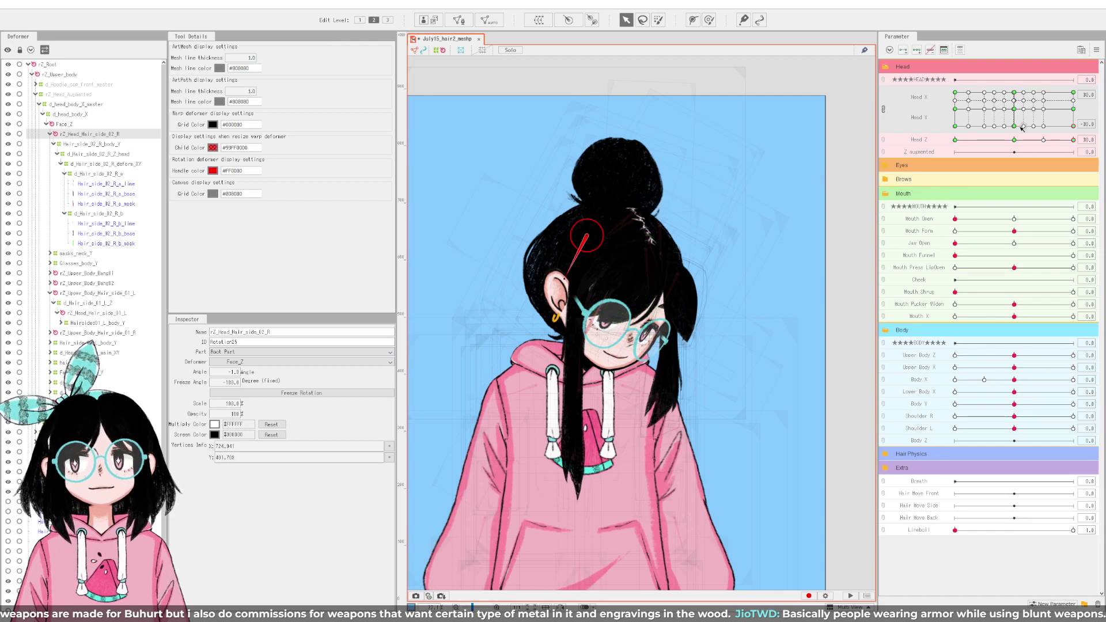
Step: At maximum Head X and Z, shift the strand's rotation deformer for centred Head Y, then reposition and rotate it for maximum Head Y
left_click_drag(1015, 126, 1077, 109)
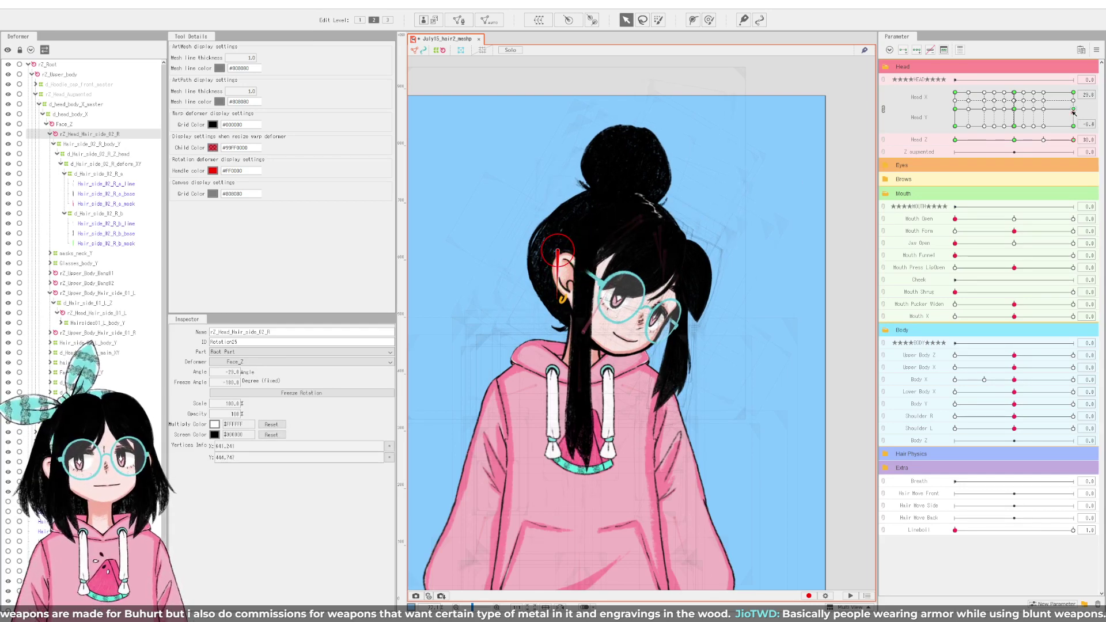
mouse_move(1074, 112)
left_mouse_down()
mouse_move(1074, 126)
mouse_move(1073, 108)
left_mouse_up()
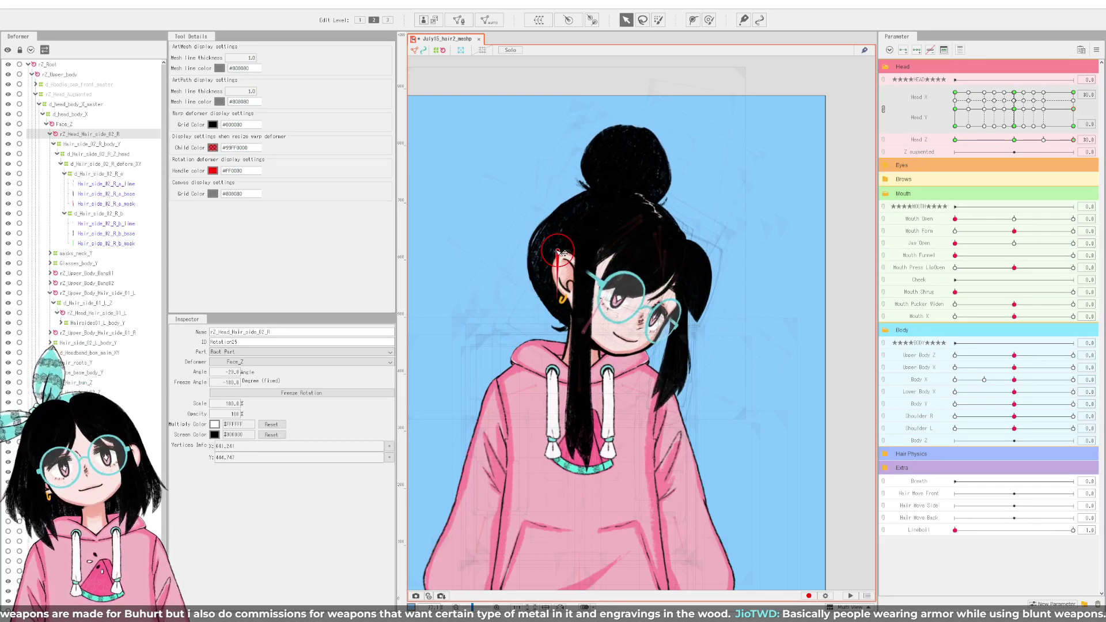
left_click_drag(562, 253, 565, 254)
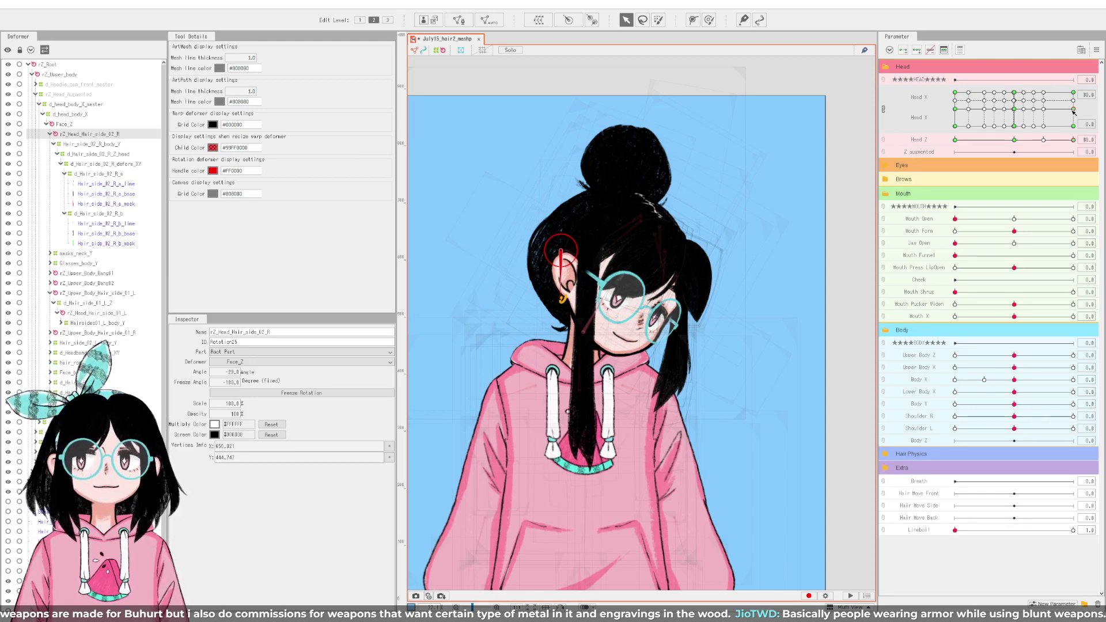
left_click_drag(1074, 113, 1085, 88)
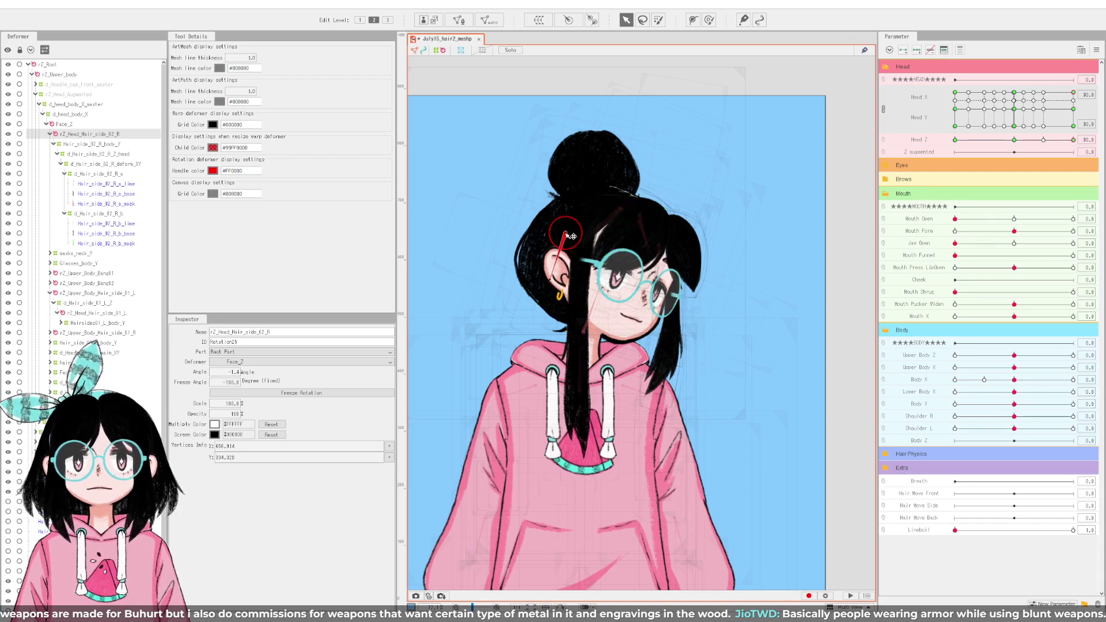
left_click_drag(570, 235, 552, 275)
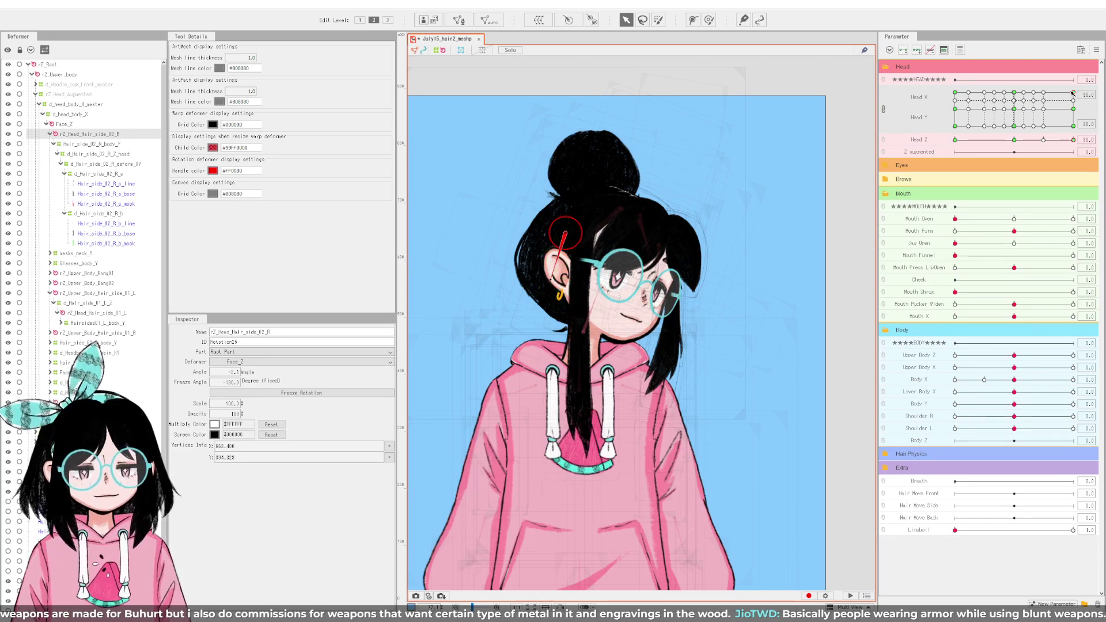
left_click_drag(1073, 92, 1090, 72)
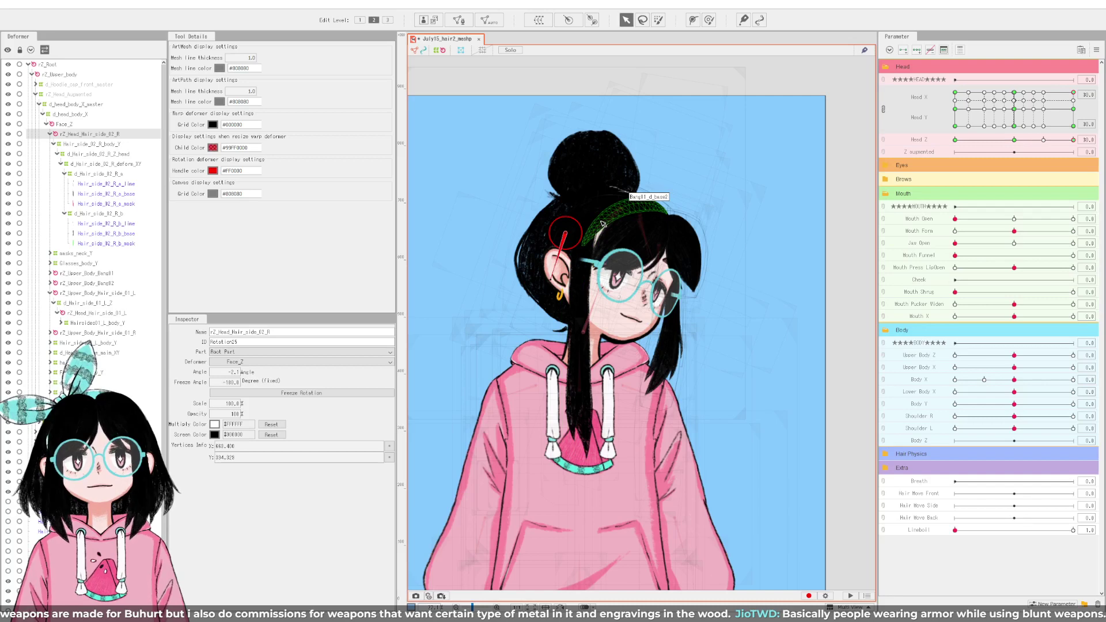
Step: Try rotating the rZ_Head_Bang01 rotation deformer at maximum Head X and Head Z, for both maximum and centred Head Y
left_click(602, 223)
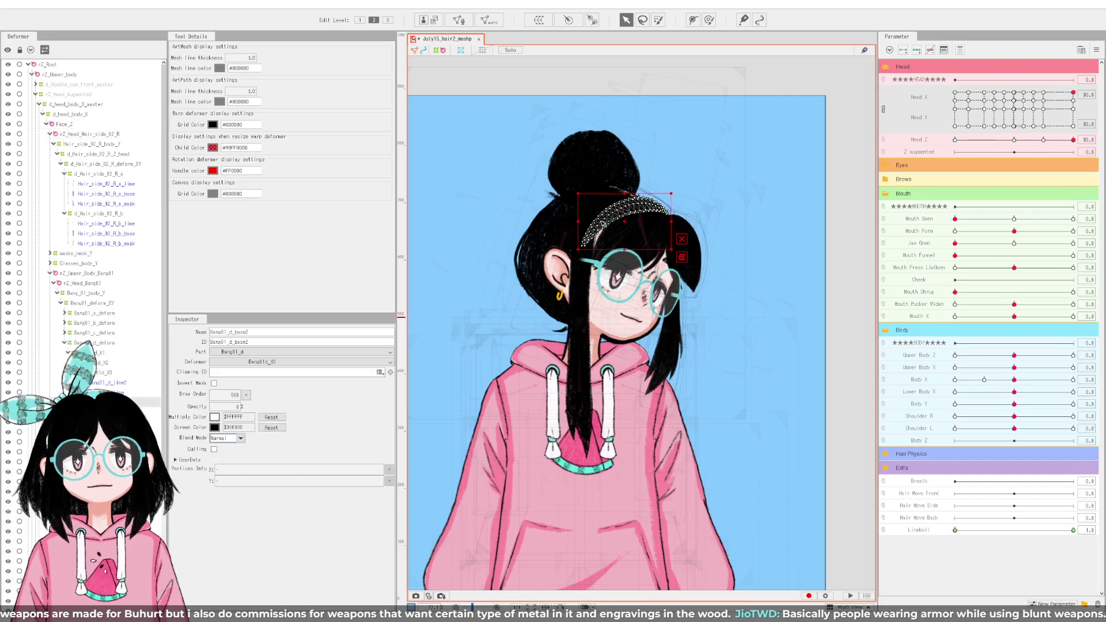
left_click(101, 373)
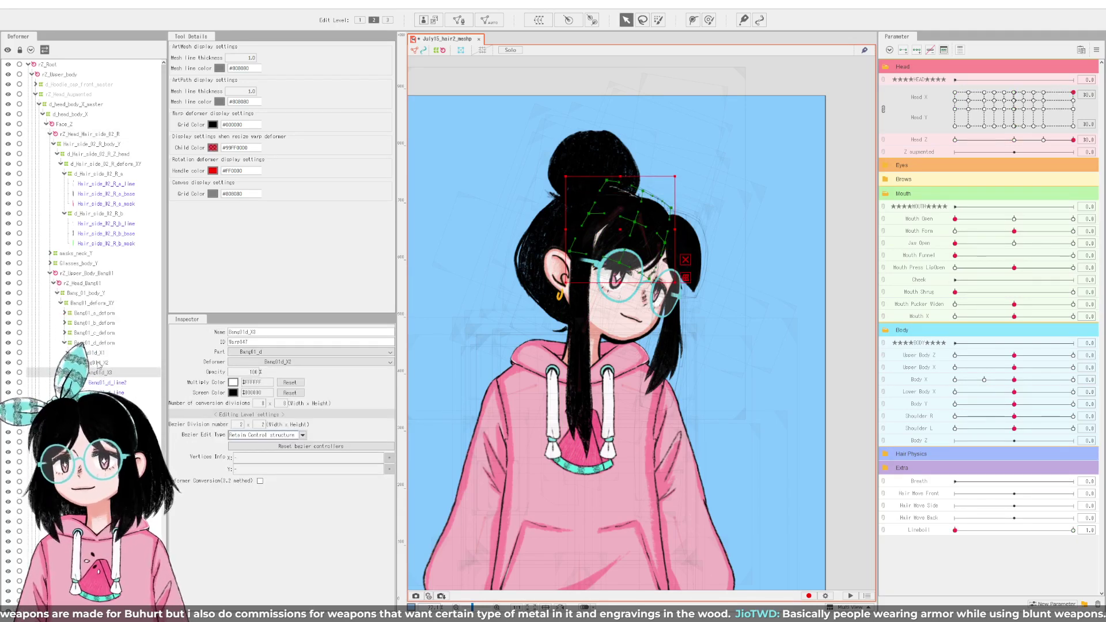
left_click(98, 342)
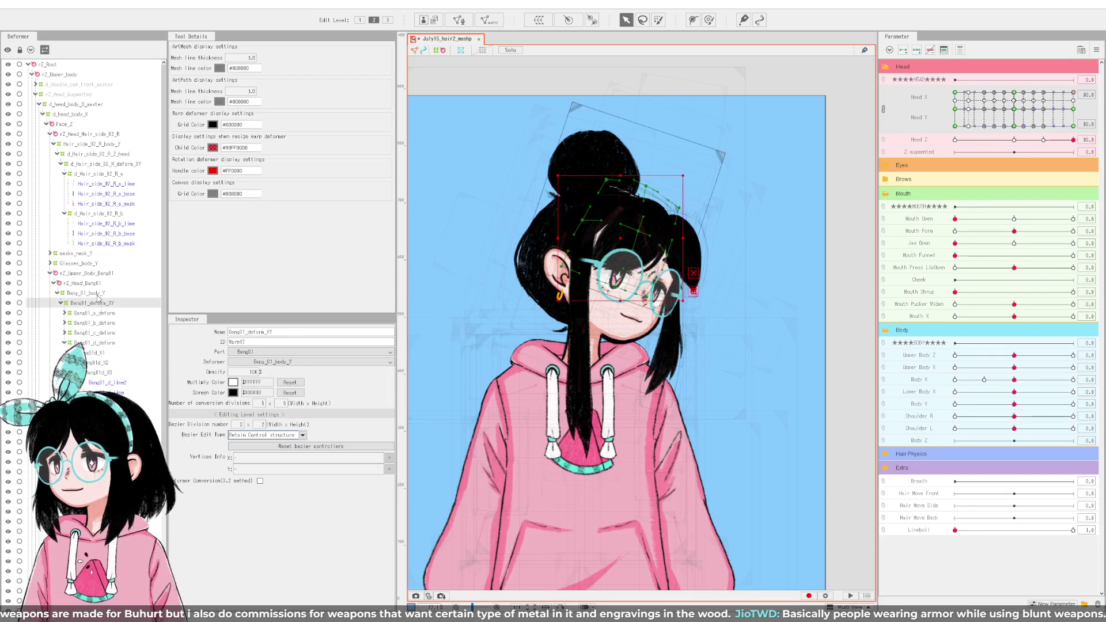
left_click(98, 303)
left_click(95, 285)
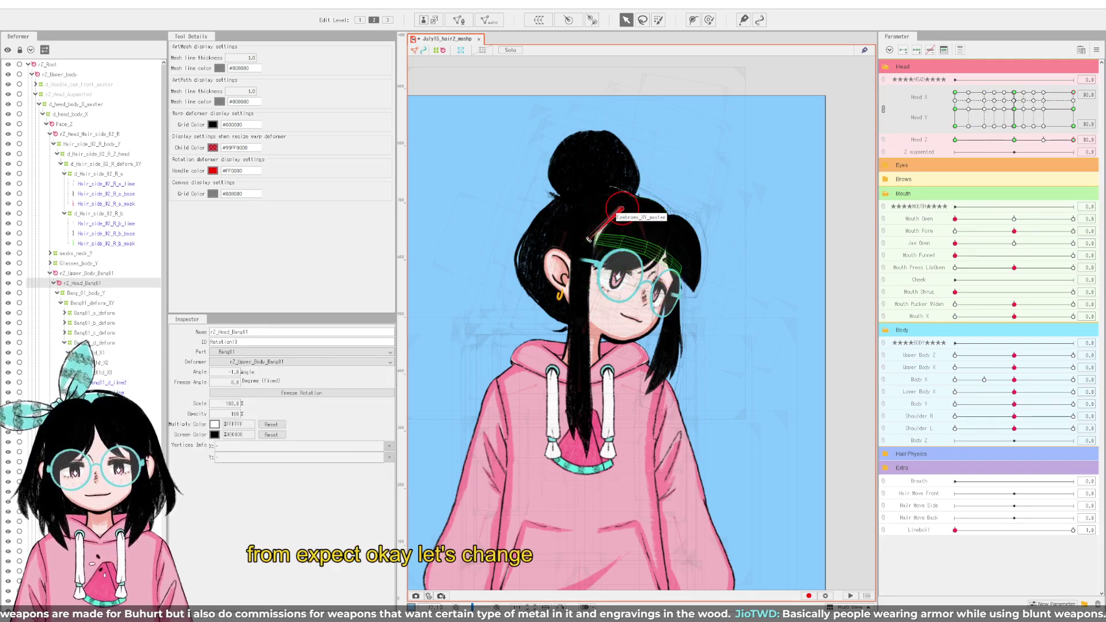
left_click_drag(589, 239, 592, 240)
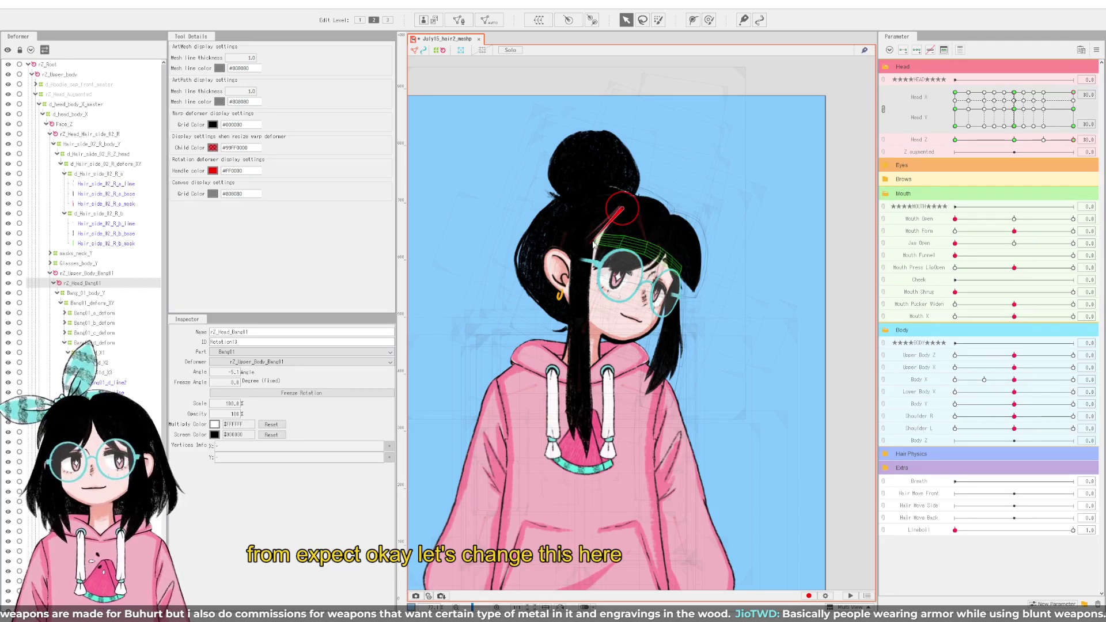
key("ctrl+z")
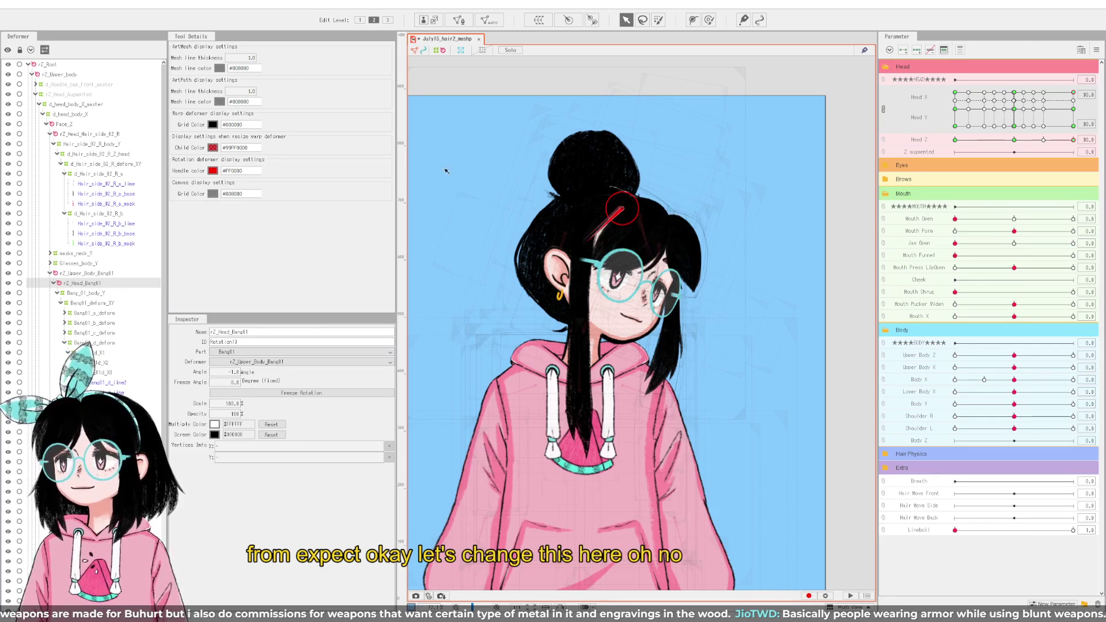
left_click(1074, 109)
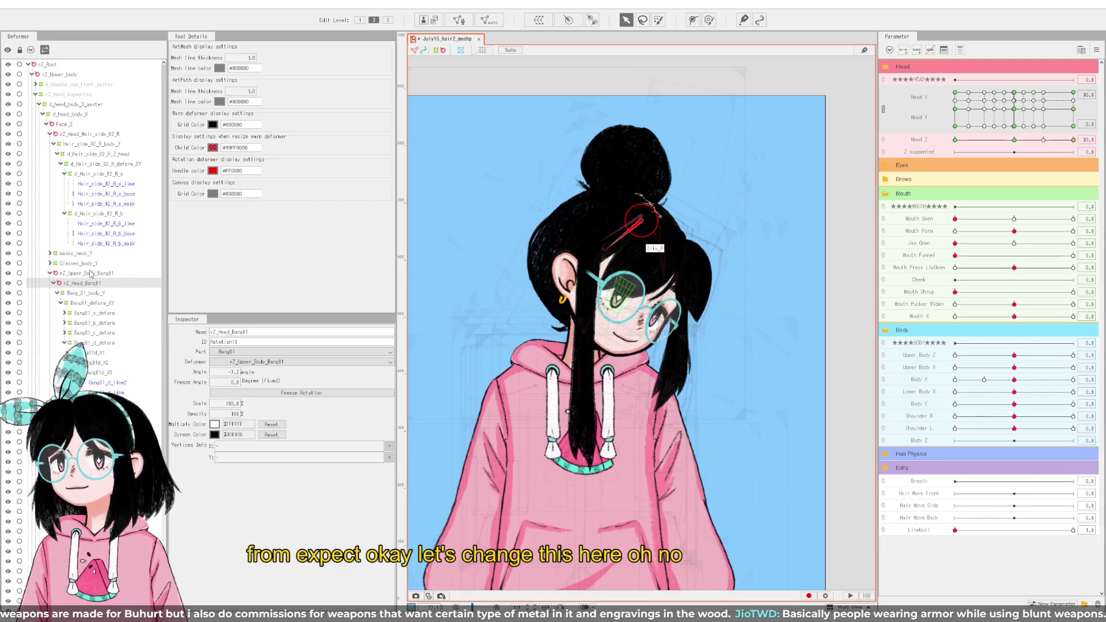
left_click_drag(604, 248, 574, 233)
key("ctrl+z")
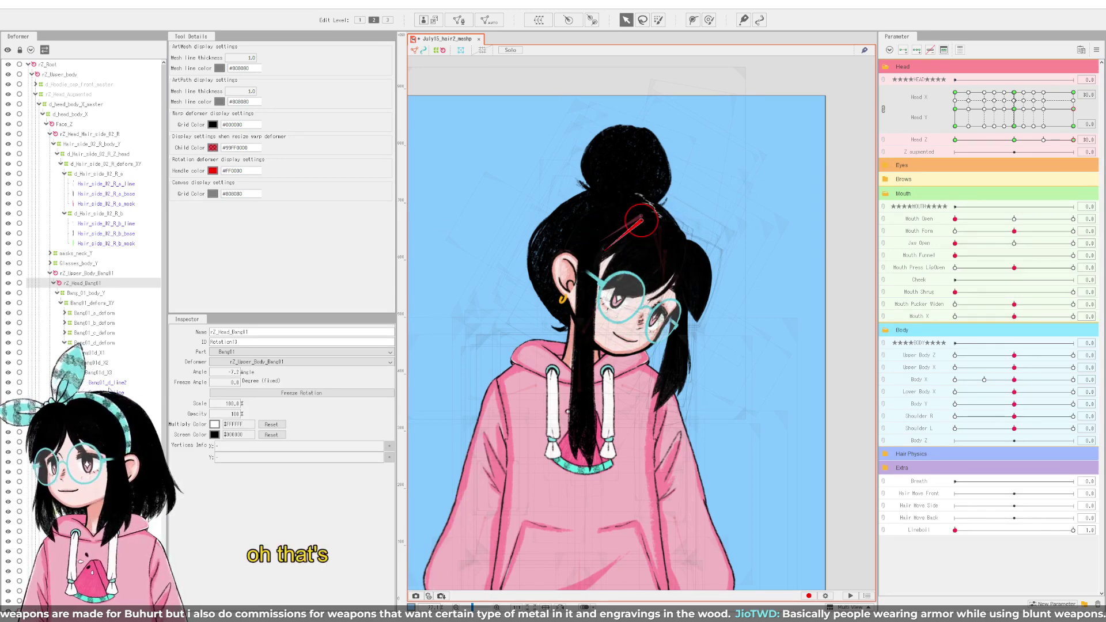
Step: Try narrowing the Bang01_d_deform warp deformer from its ear-side edge at maximum Head X, Head Y and Head Z
left_click(99, 344)
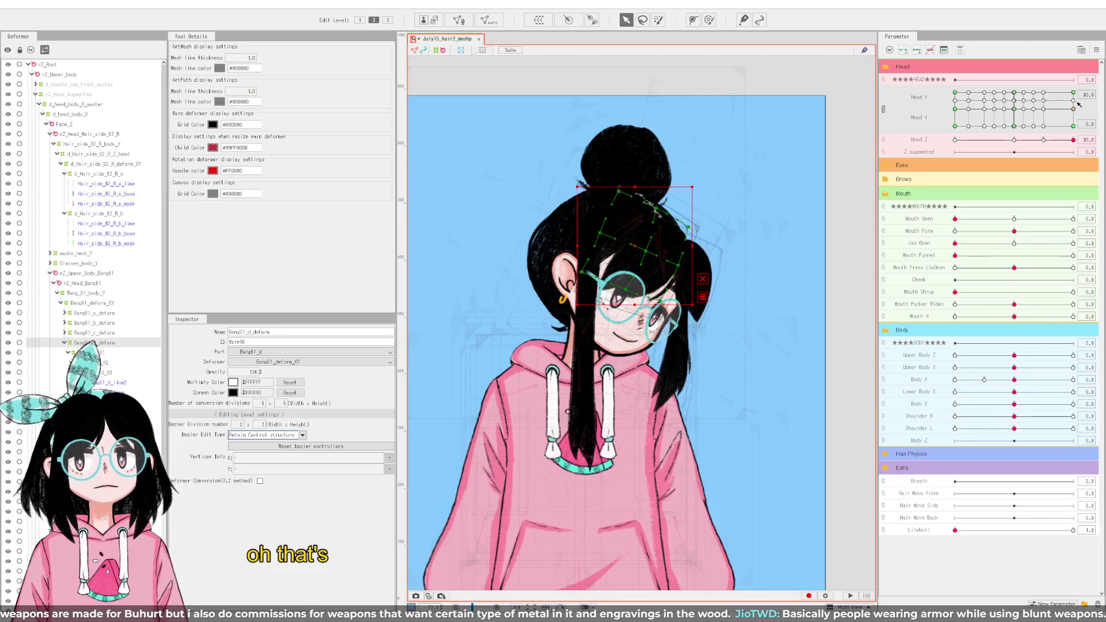
mouse_move(1075, 114)
left_mouse_down()
mouse_move(1076, 139)
mouse_move(1075, 109)
mouse_move(1015, 112)
mouse_move(1073, 117)
left_mouse_up()
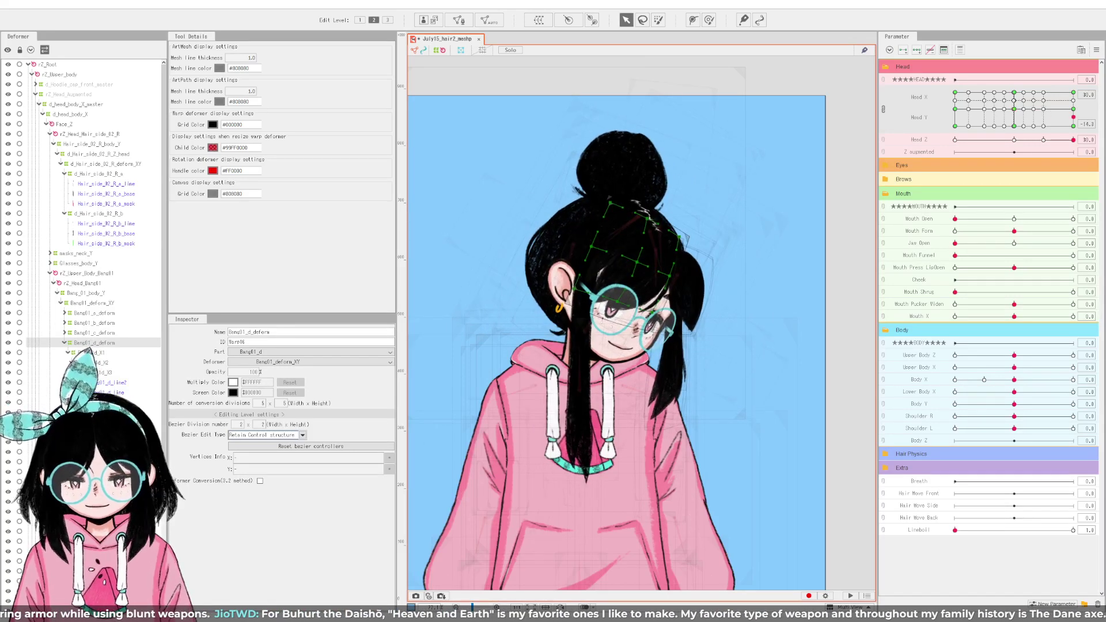
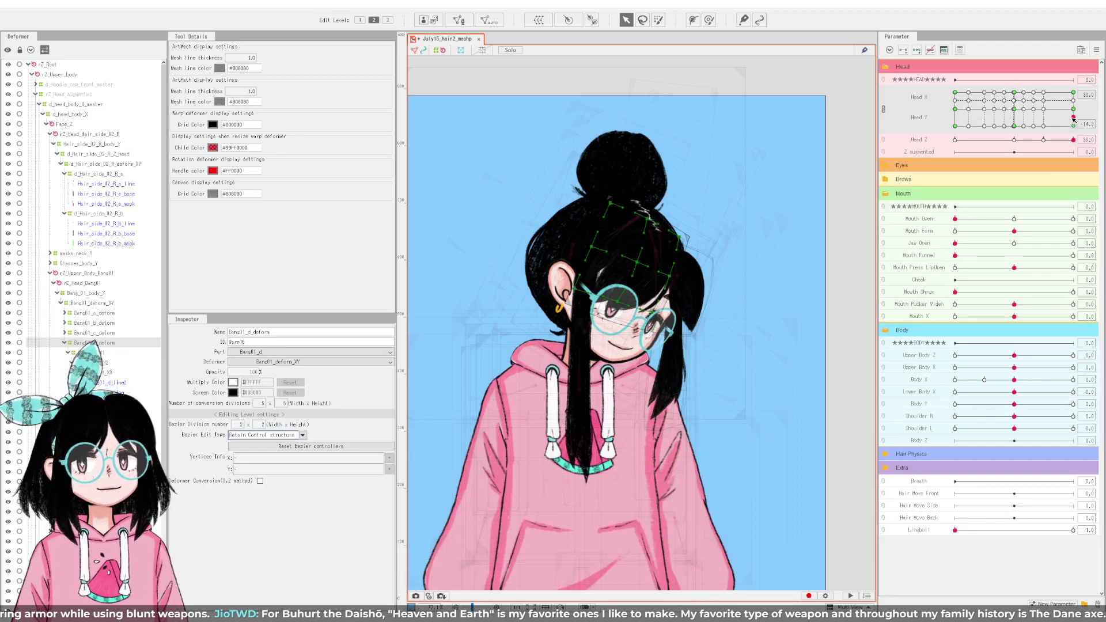
left_click_drag(1075, 121, 1102, 68)
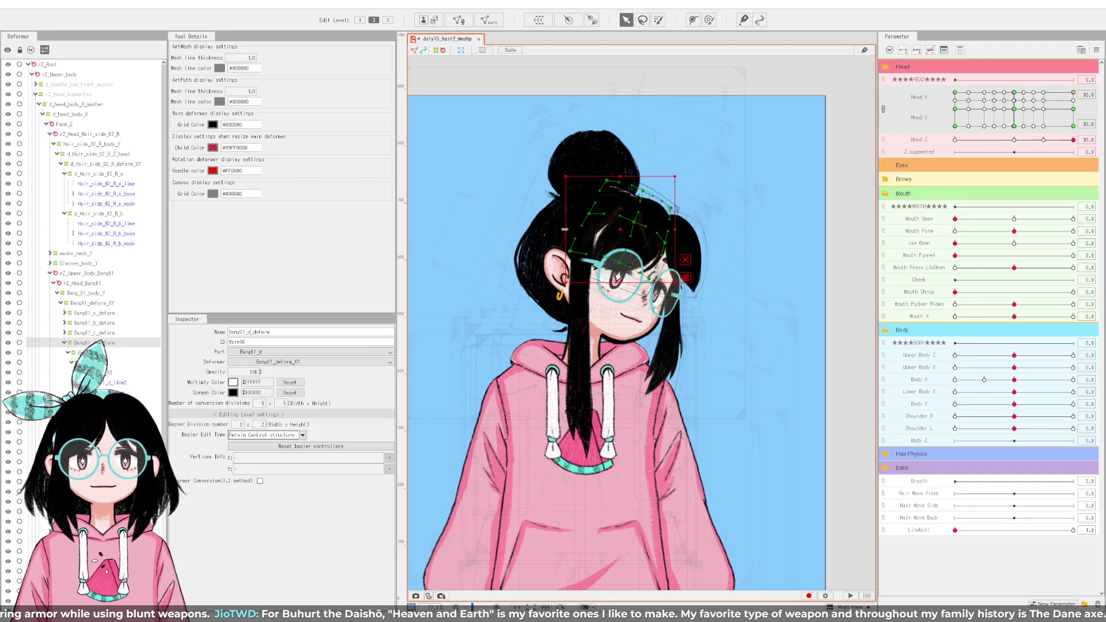
left_click_drag(569, 229, 576, 230)
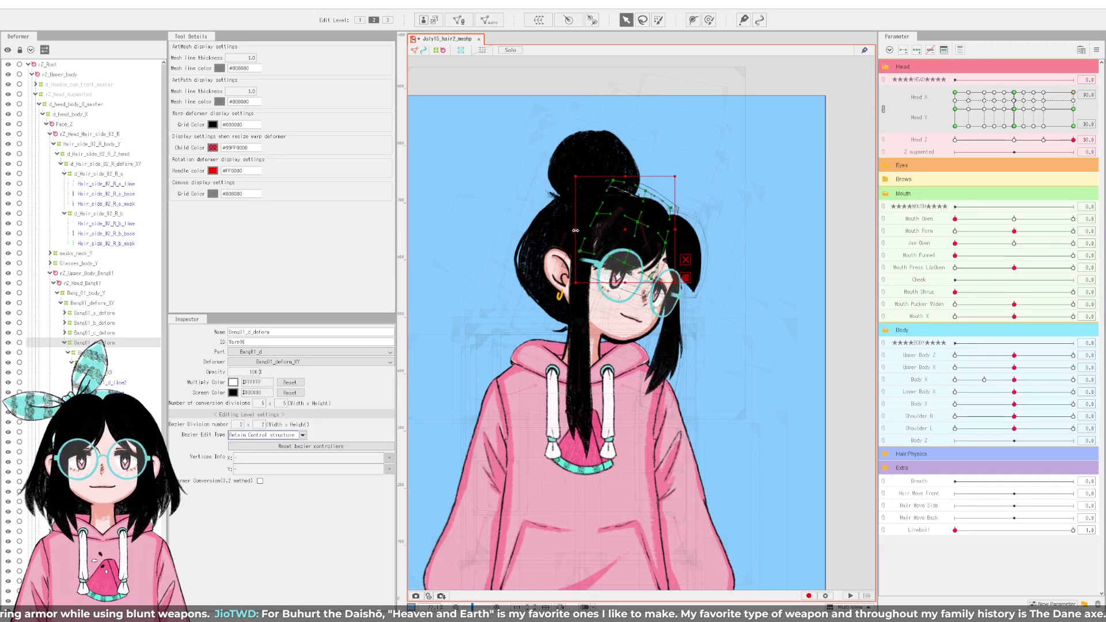
key("ctrl+z")
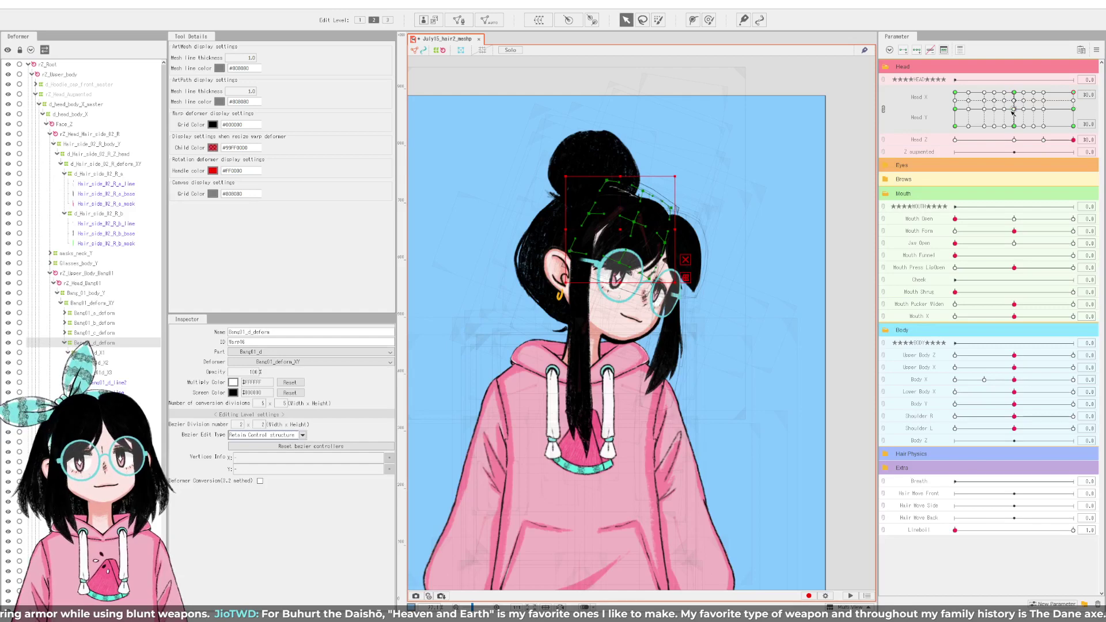
Step: Shift the Bang01_c_deform warp deformer slightly toward the ear at maximum Head X, centred Head Y and maximum Head Z
left_click_drag(1012, 113, 1102, 80)
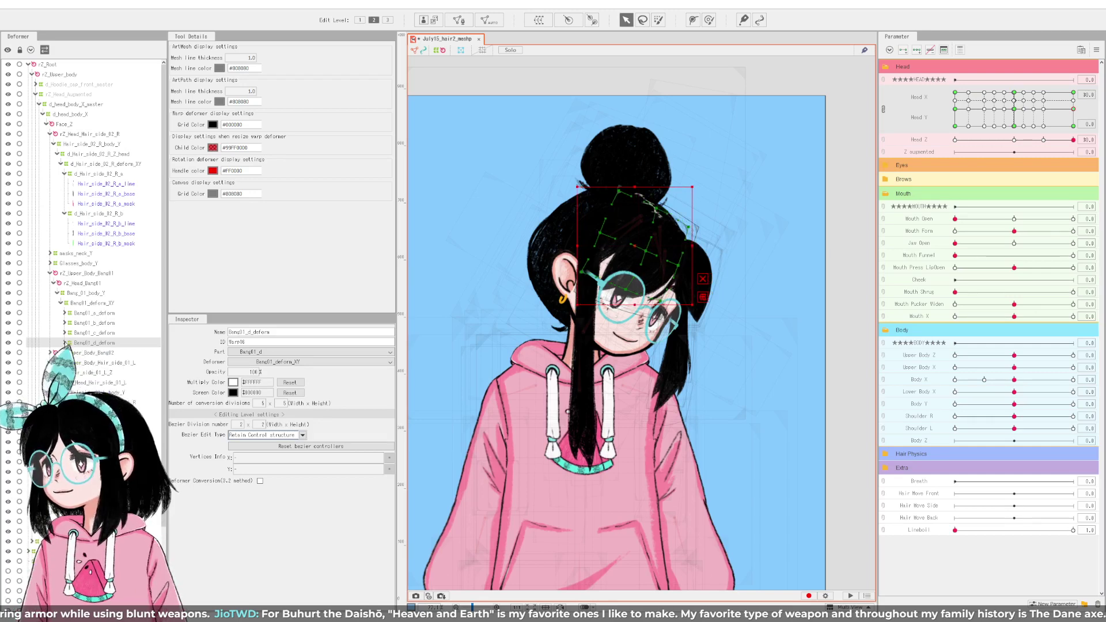
left_click(60, 304)
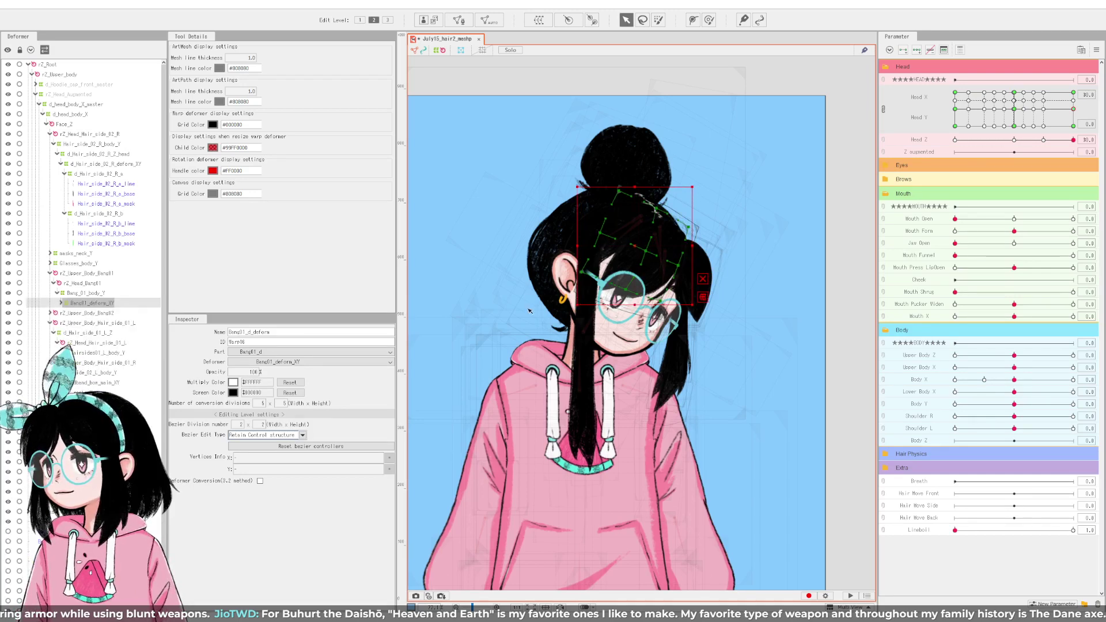
key("a")
left_click(624, 261)
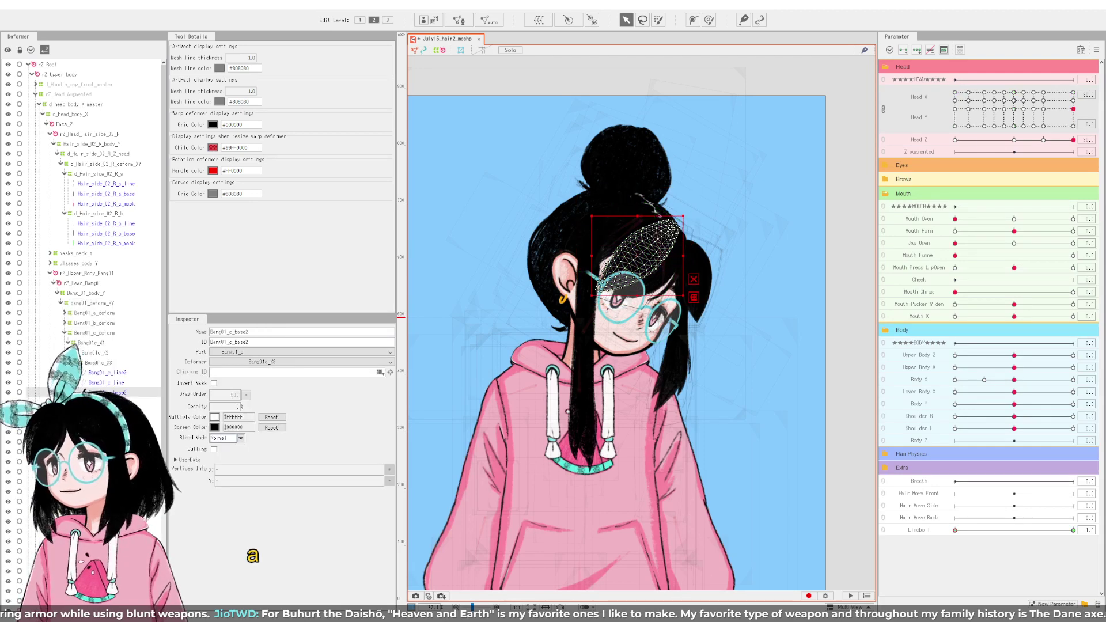
left_click(95, 333)
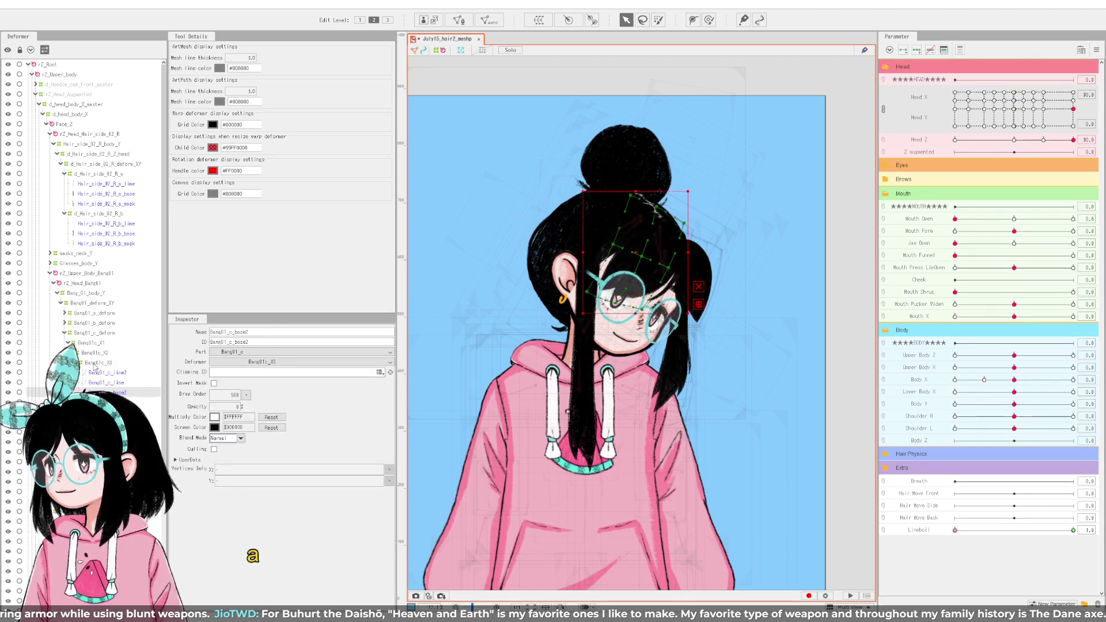
left_click(101, 324)
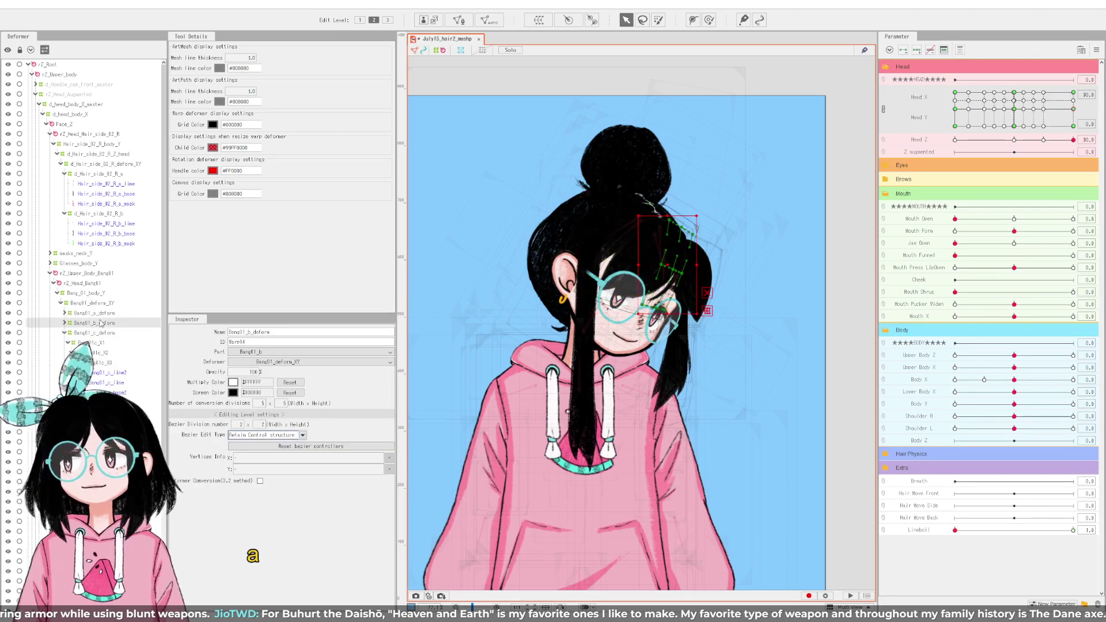
left_click(99, 333)
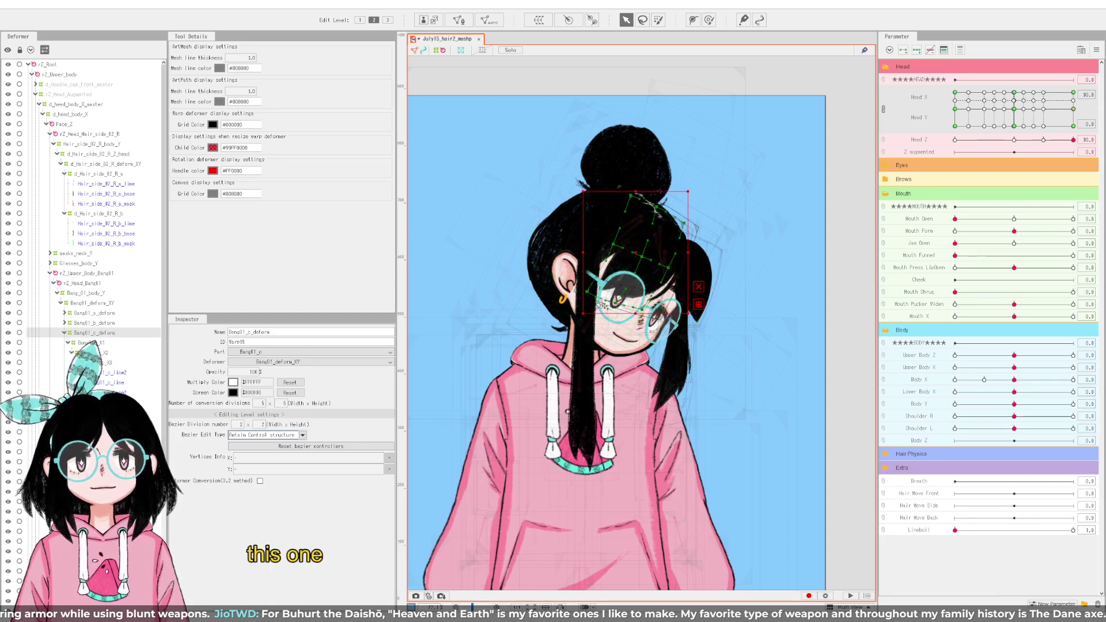
left_click_drag(637, 255, 630, 256)
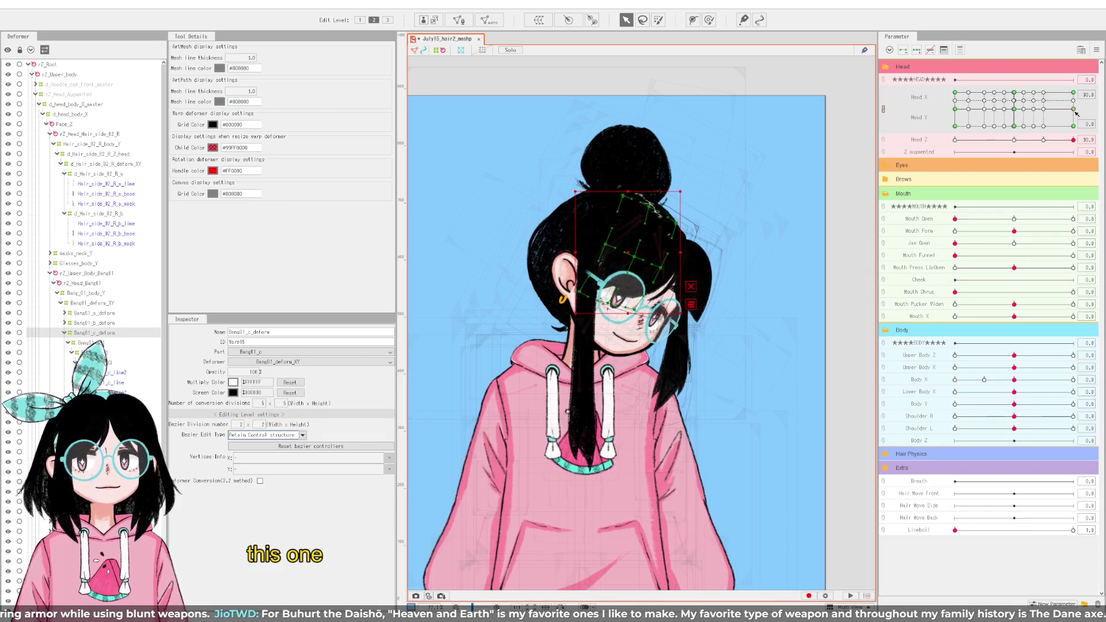
Step: At maximum Head X and Head Z, nudge Bang01_c_deform slightly toward the ear for minimum Head Y and for maximum Head Y
left_click_drag(1075, 113, 1081, 148)
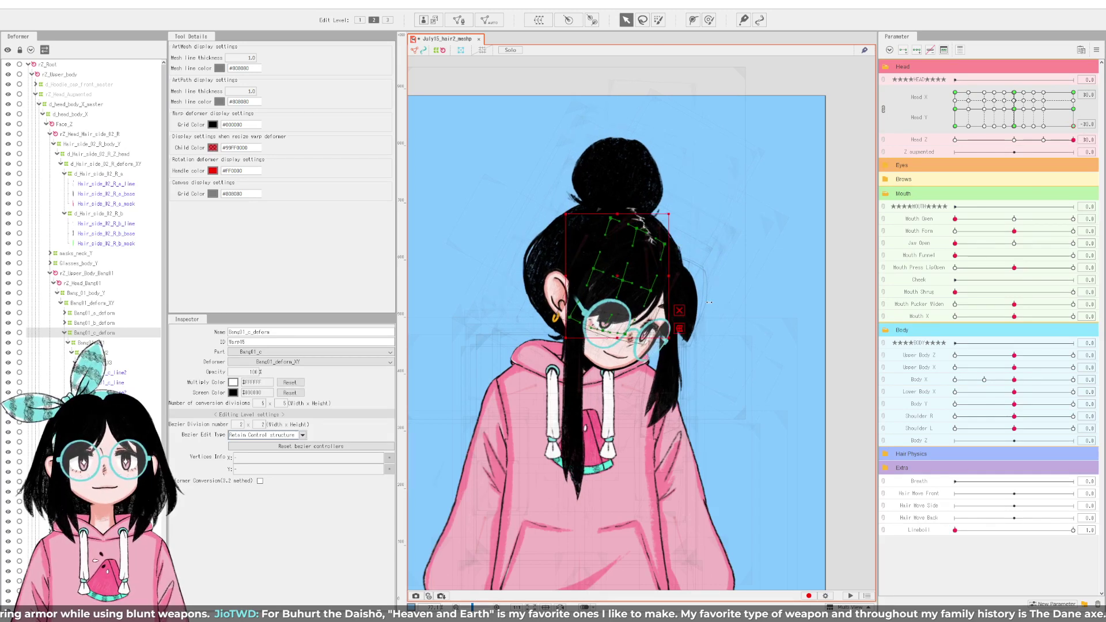
left_click_drag(622, 282, 621, 281)
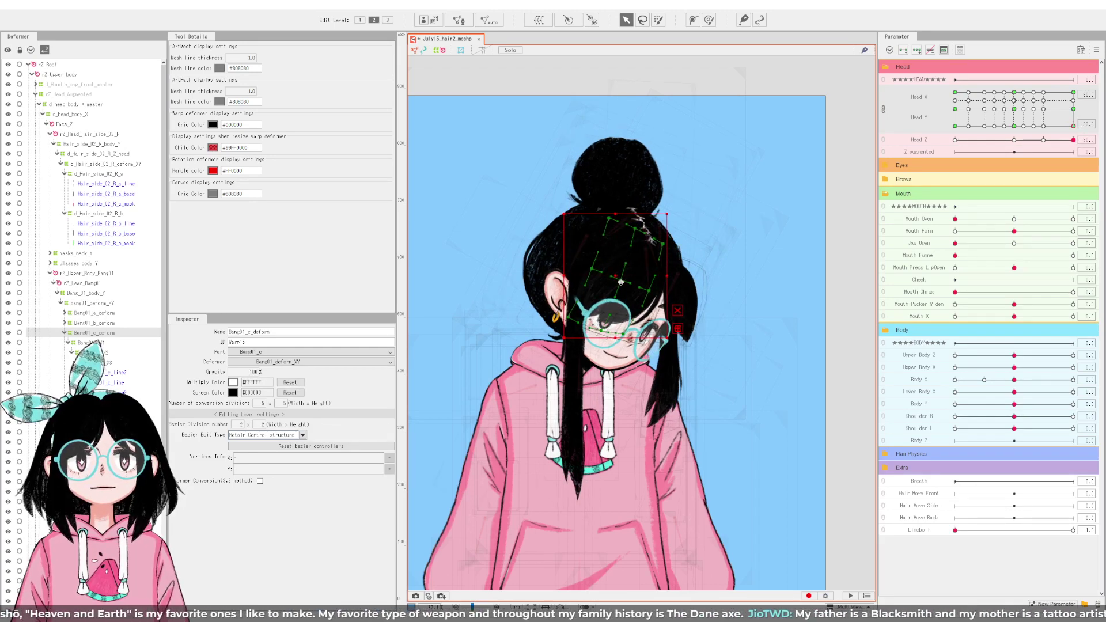
left_click_drag(1074, 127, 1087, 73)
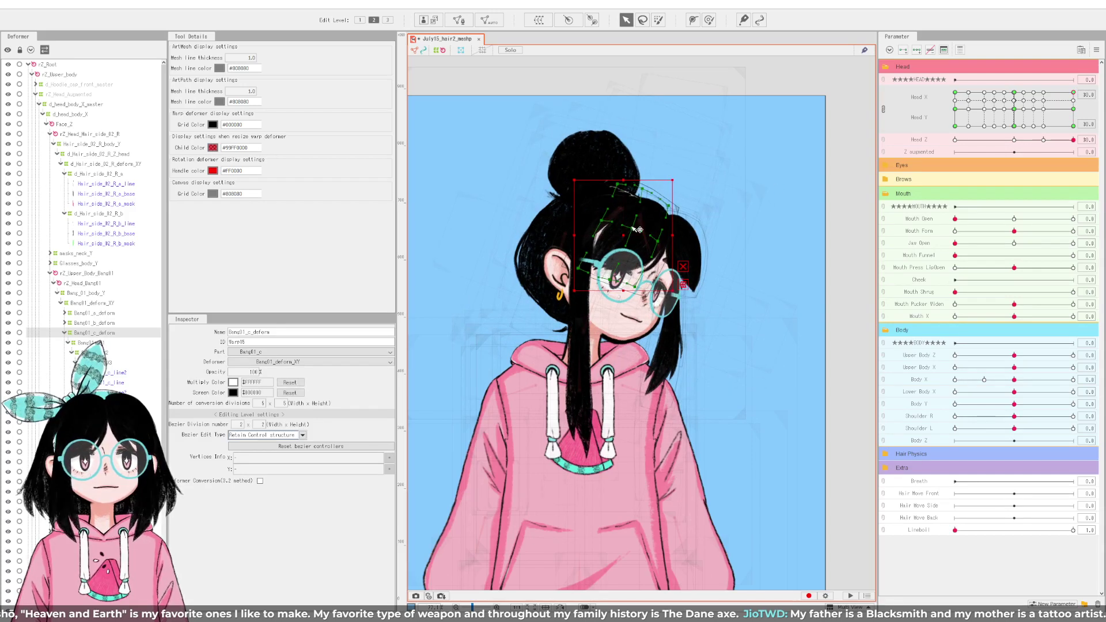
left_click_drag(625, 232, 619, 232)
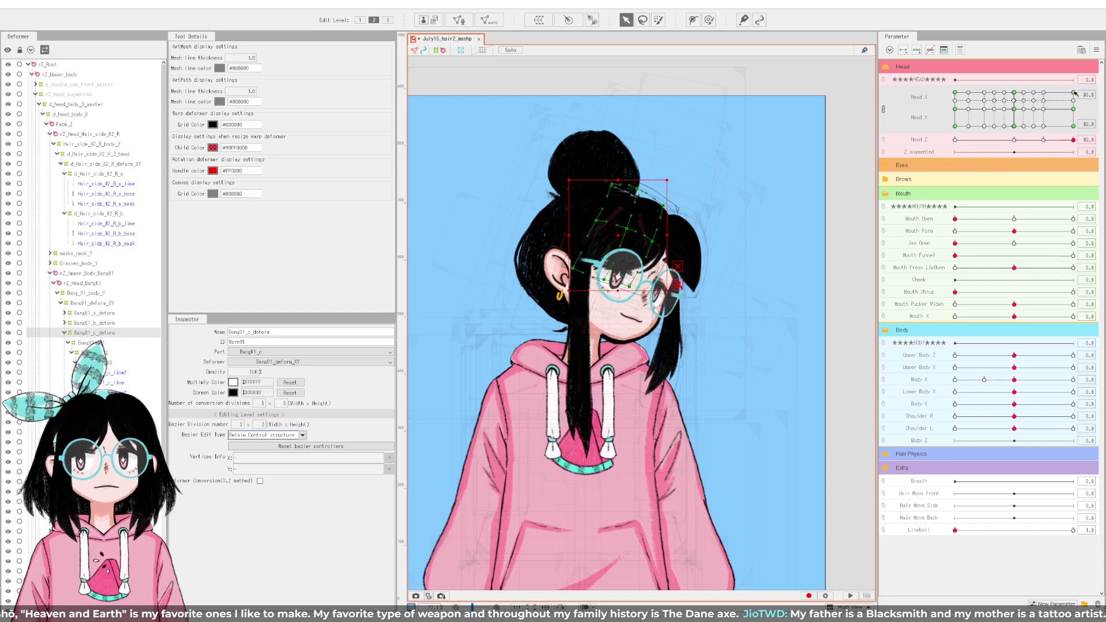
Step: Examine how the bangs follow the head across both Head X sides and Head Y extremes at maximum Head Z
left_click_drag(1075, 93, 1082, 169)
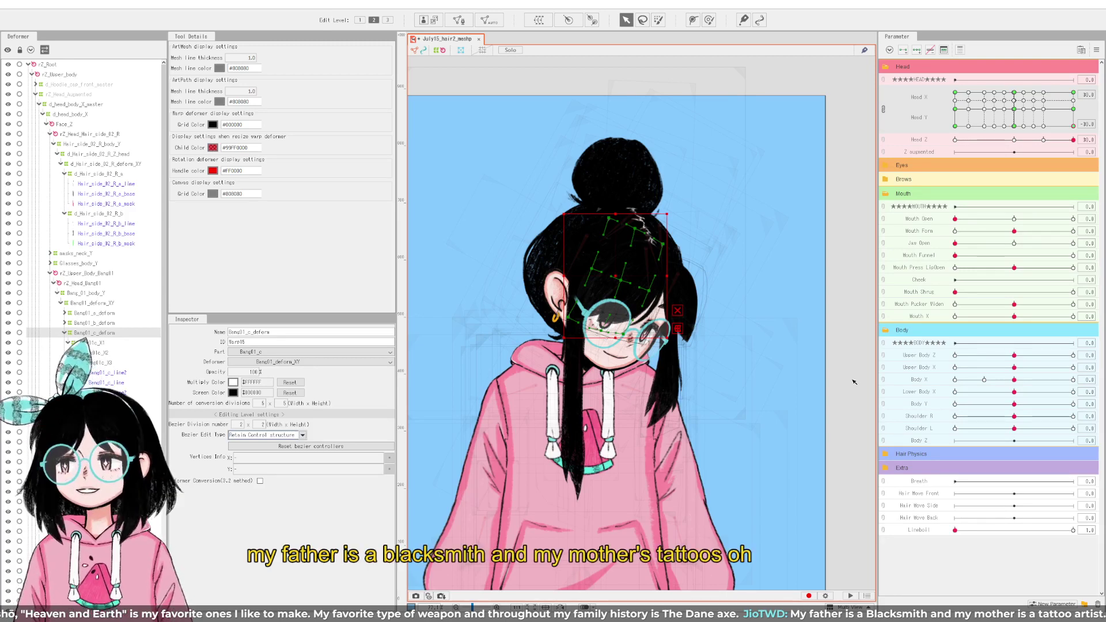
left_click(1011, 126)
left_click(983, 126)
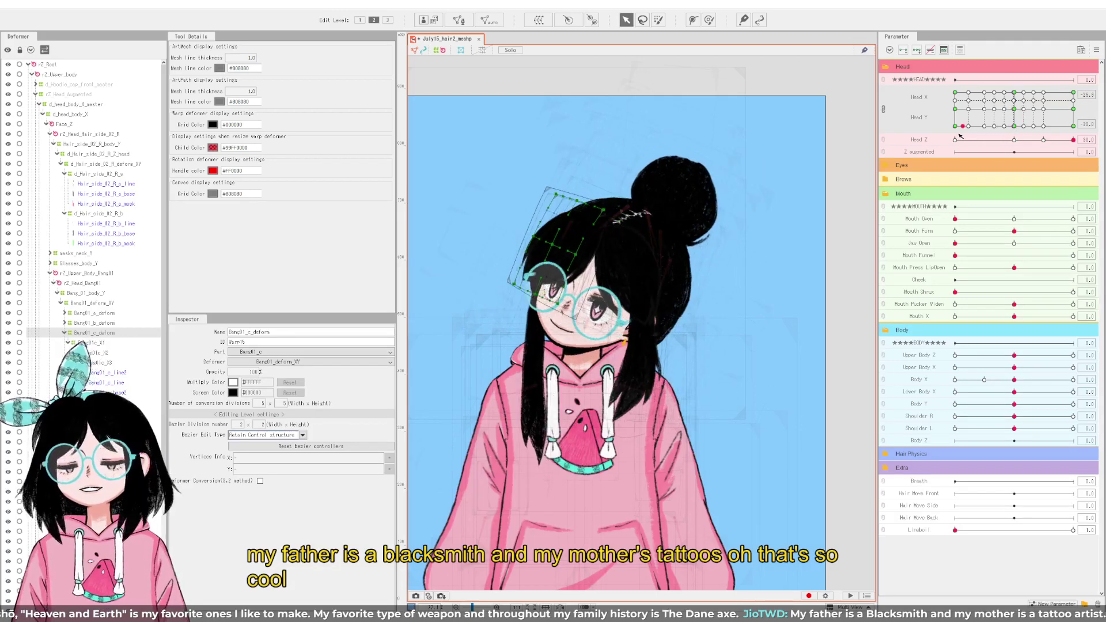
left_click(1072, 93)
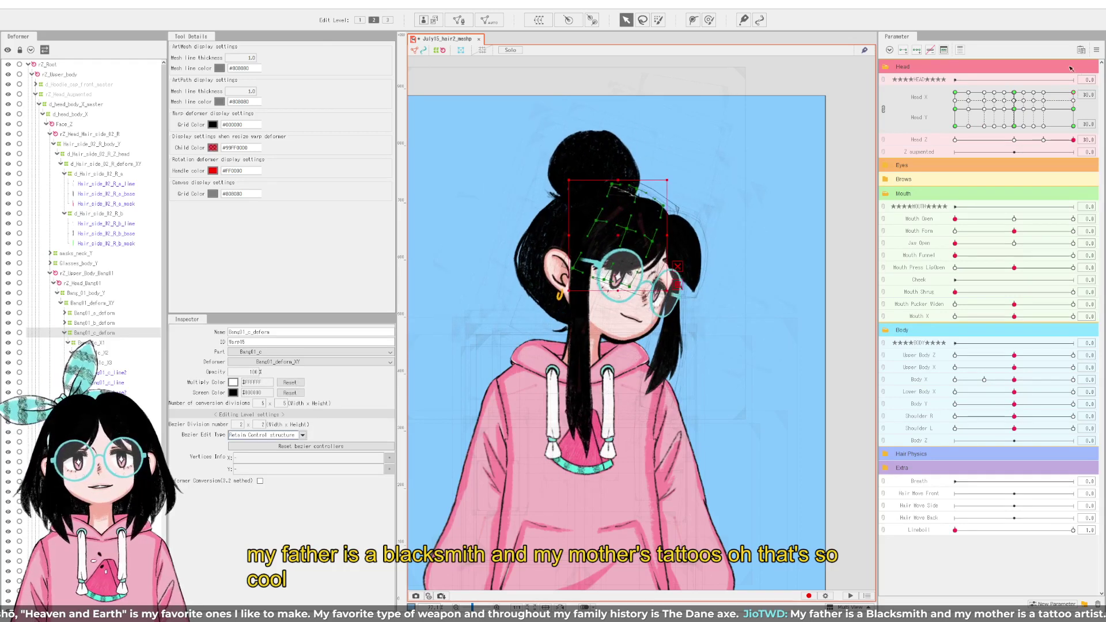
left_click(984, 92)
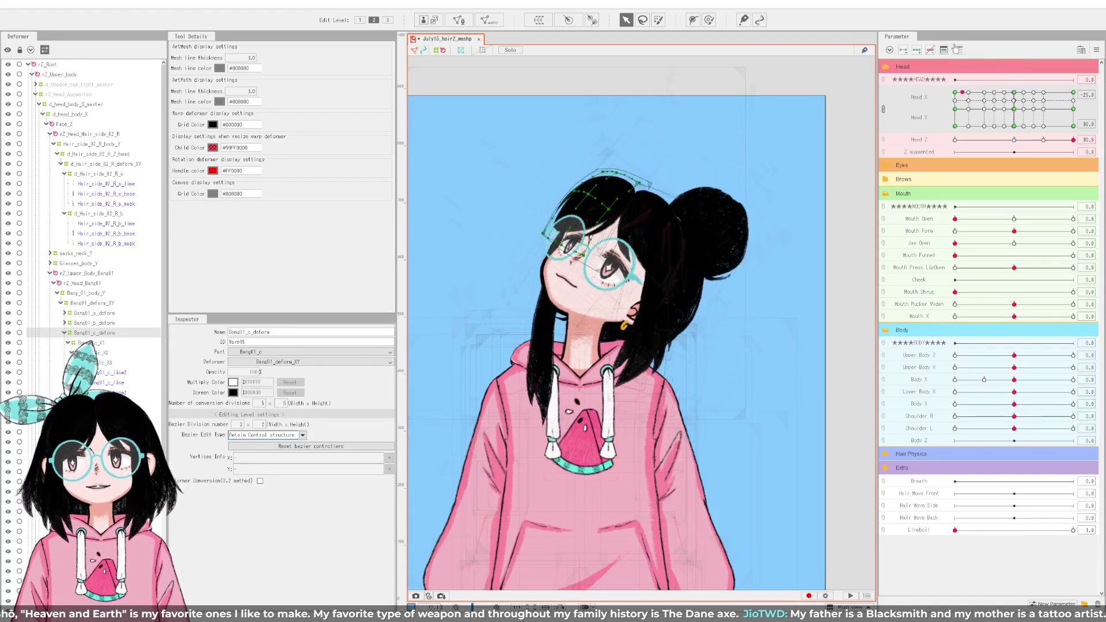
left_click(954, 104)
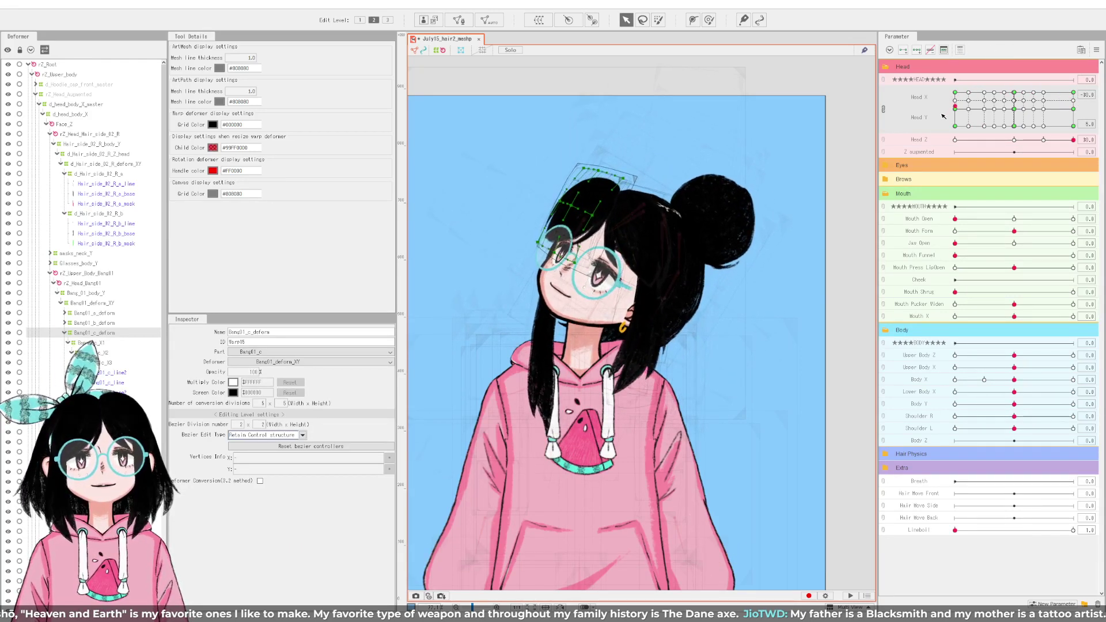
left_click(1023, 126)
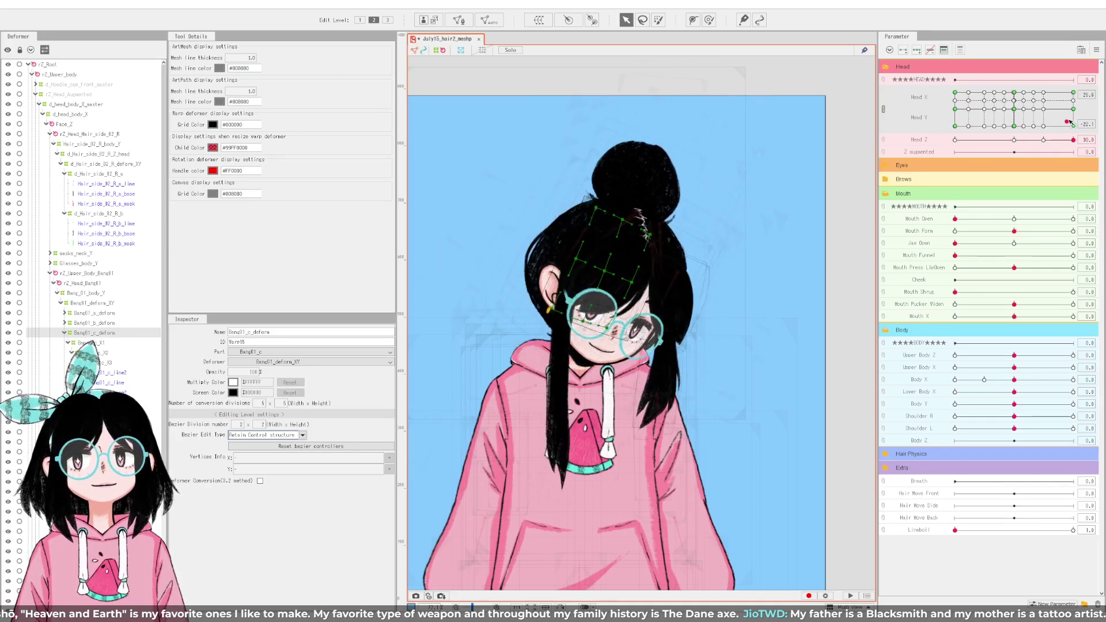
left_click(1073, 92)
mouse_move(1081, 76)
left_mouse_down()
mouse_move(970, 91)
mouse_move(1077, 78)
mouse_move(1089, 103)
mouse_move(1086, 78)
mouse_move(983, 95)
mouse_move(988, 119)
mouse_move(1020, 119)
mouse_move(973, 100)
mouse_move(983, 85)
mouse_move(1047, 85)
mouse_move(967, 80)
mouse_move(1090, 66)
left_mouse_up()
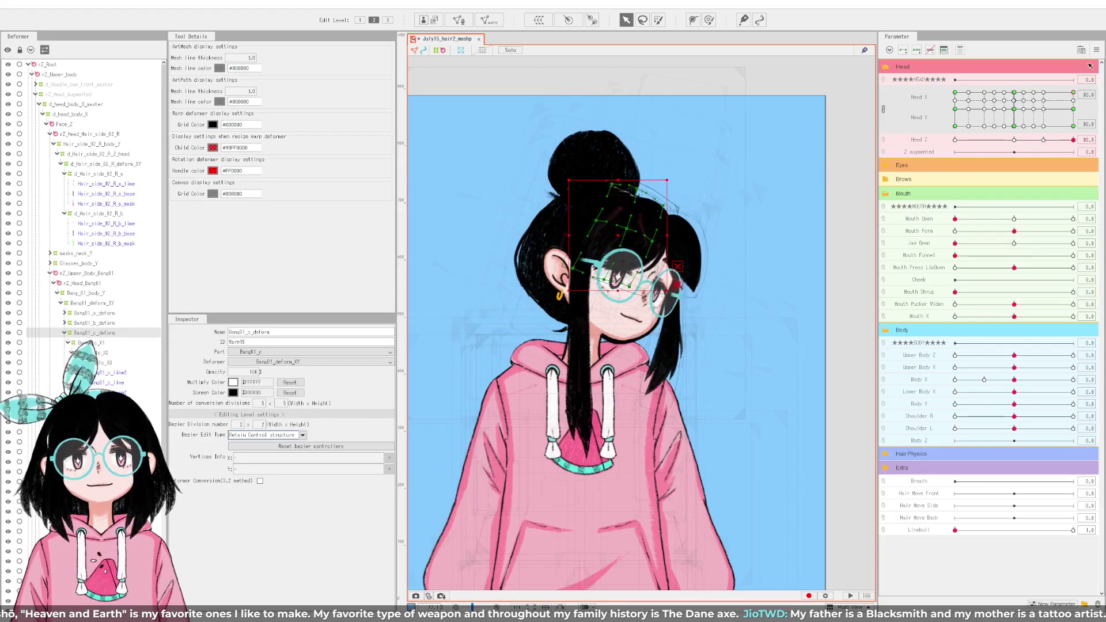
Step: Examine the Bang01_c bang through the Head Y range while Head X and Head Z are held at maximum
mouse_move(1060, 100)
left_mouse_down()
mouse_move(977, 140)
mouse_move(1077, 113)
mouse_move(1080, 128)
mouse_move(1081, 95)
left_mouse_up()
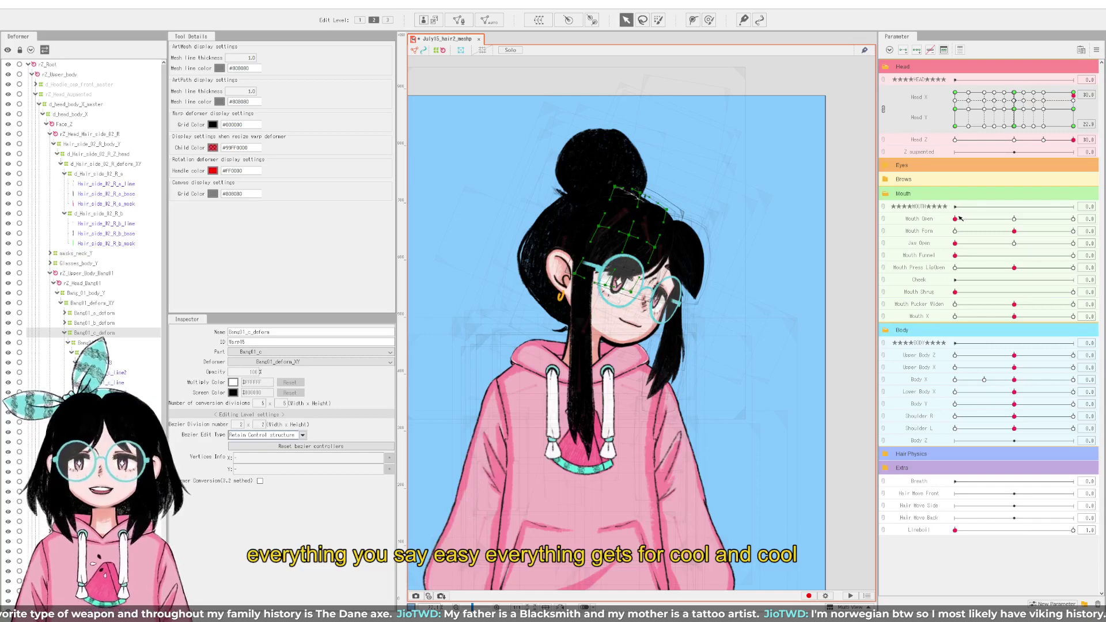
left_click(1074, 109)
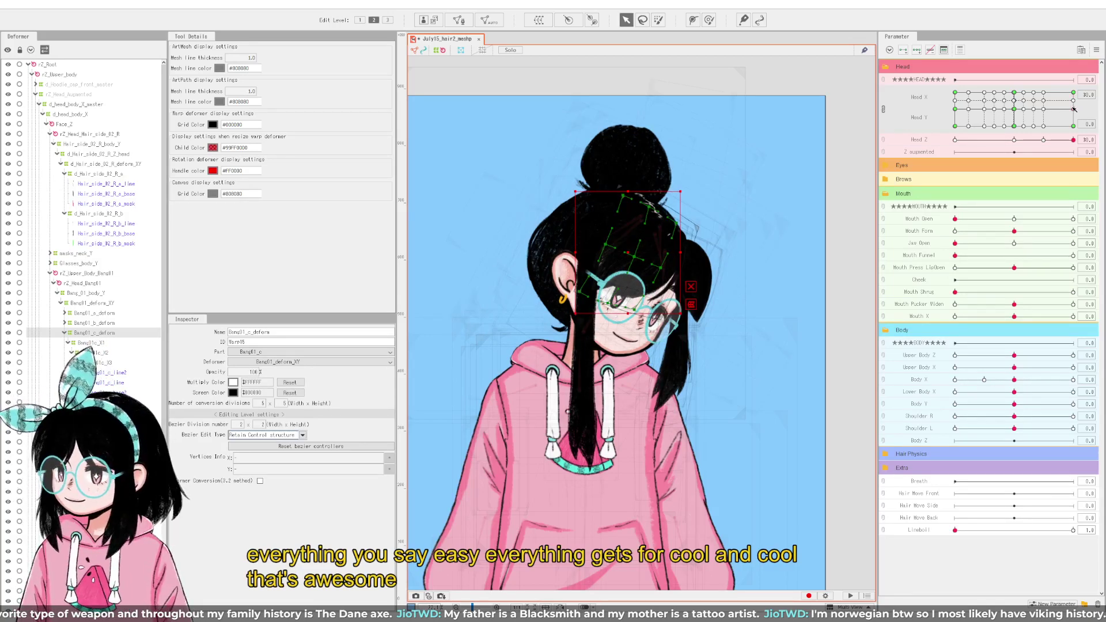
mouse_move(1074, 109)
left_mouse_down()
mouse_move(1077, 127)
mouse_move(1073, 117)
left_mouse_up()
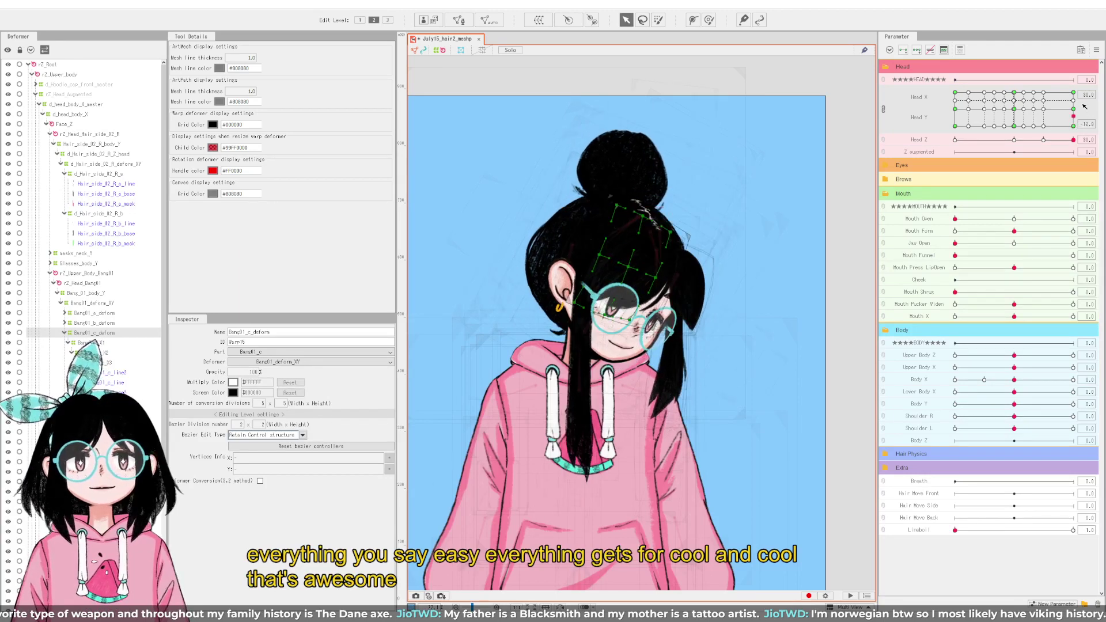
left_click(1073, 93)
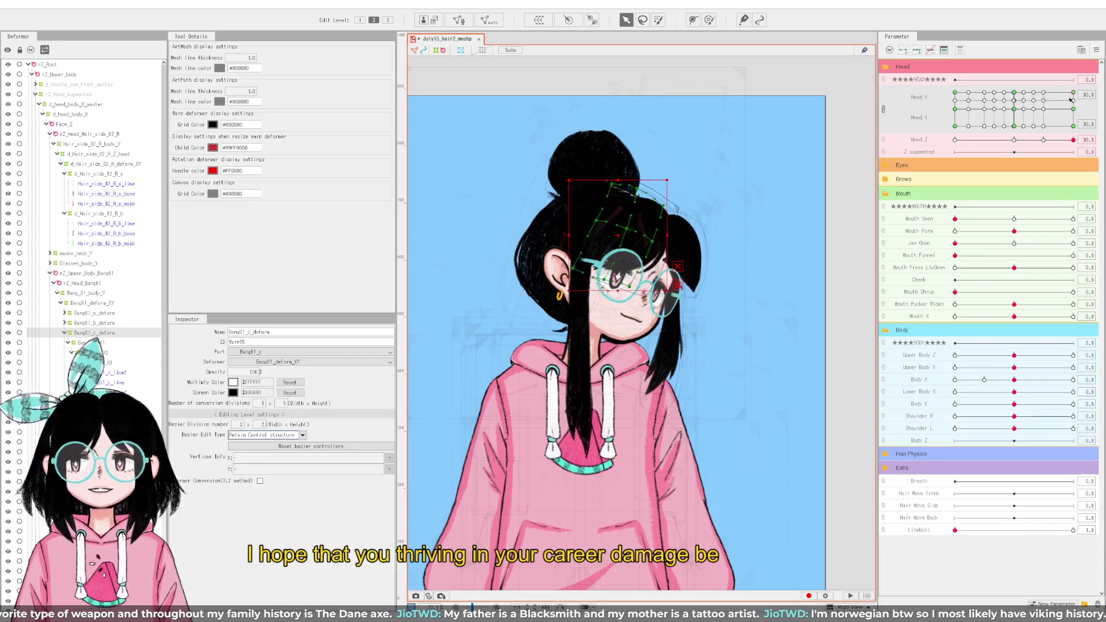
left_click_drag(1070, 100, 1081, 79)
left_click(1072, 126)
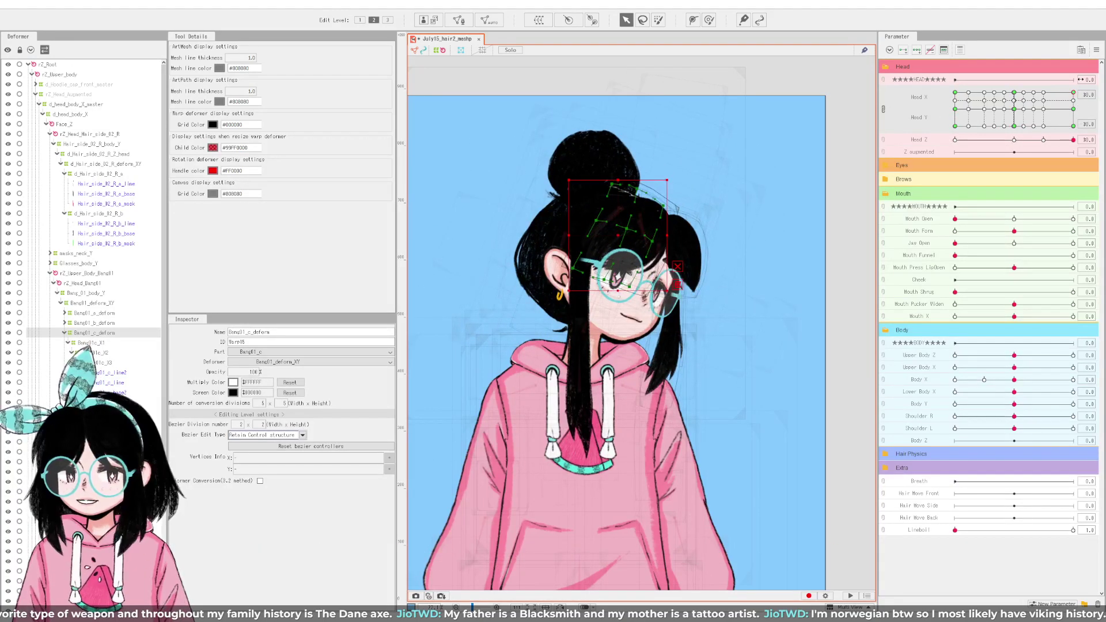
Step: Examine the Bang01_c_deform bangs by sweeping Head X and Head Y between their extremes with Head Z at its maximum
left_click(1016, 93)
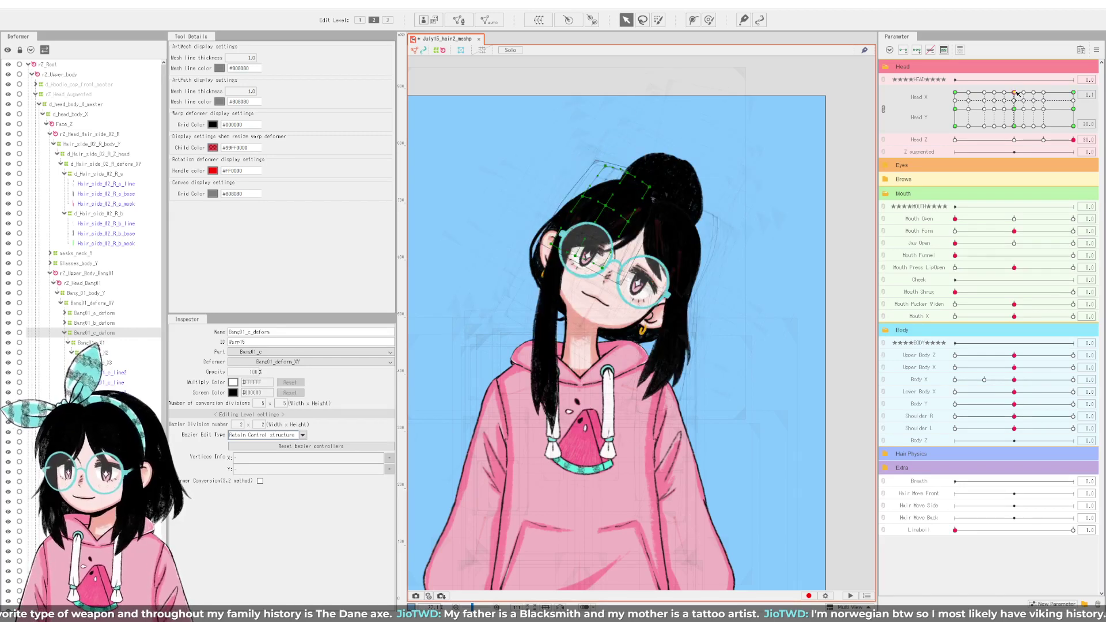
left_click_drag(1017, 93, 1073, 93)
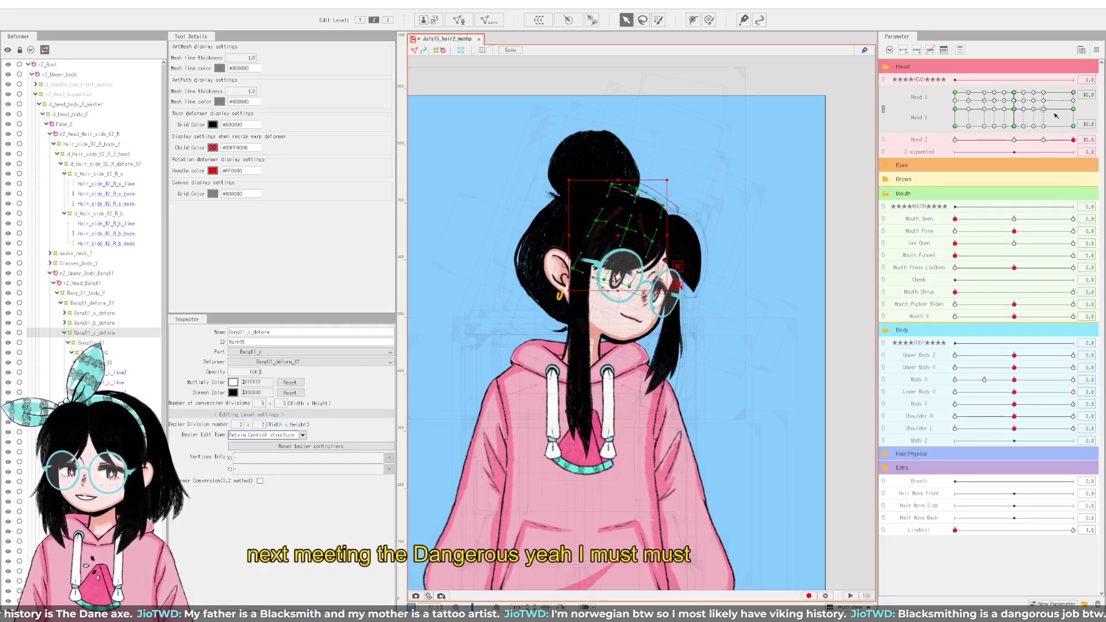
left_click(1074, 110)
mouse_move(1074, 110)
left_mouse_down()
mouse_move(1091, 134)
mouse_move(1070, 127)
mouse_move(990, 155)
mouse_move(951, 130)
mouse_move(950, 98)
mouse_move(959, 135)
mouse_move(1001, 158)
mouse_move(1082, 109)
mouse_move(1080, 99)
mouse_move(1081, 138)
mouse_move(1078, 93)
left_mouse_up()
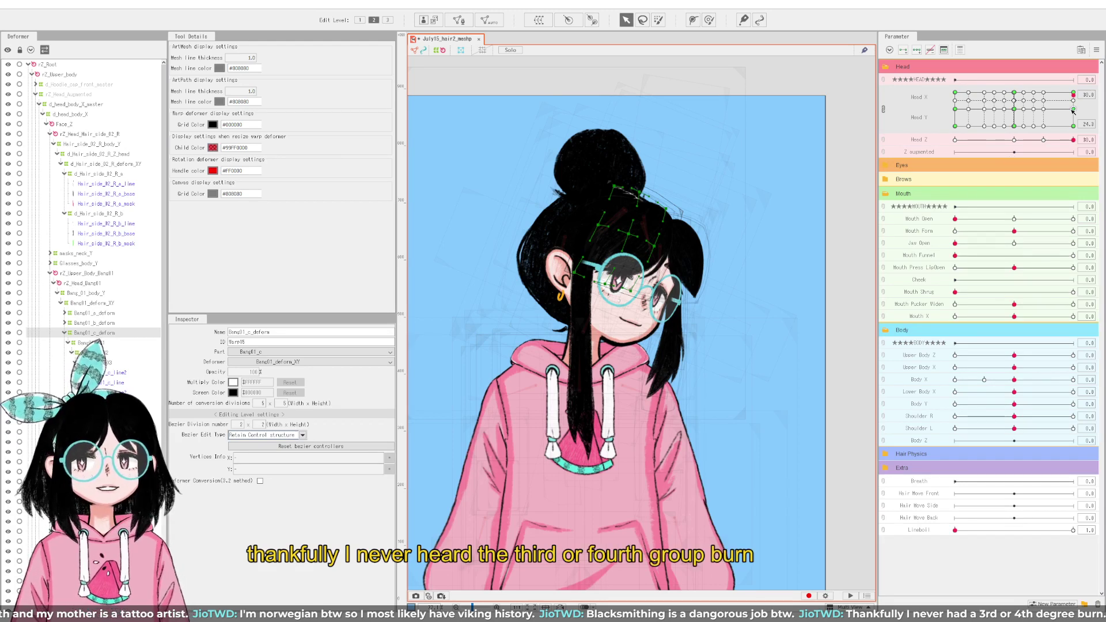
left_click_drag(1073, 111, 1090, 140)
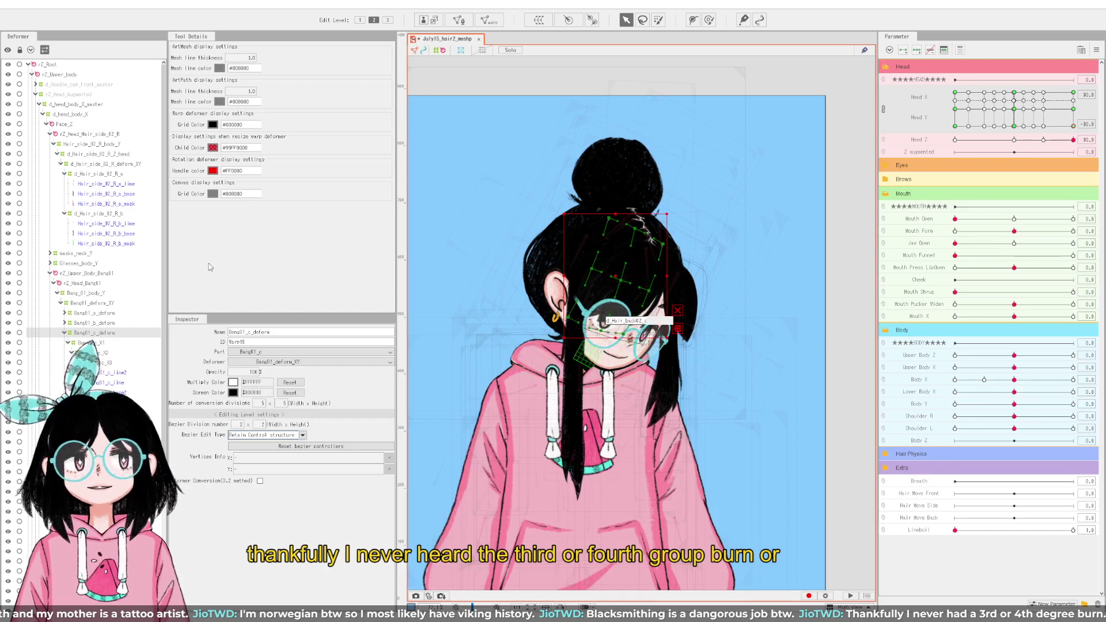
left_click_drag(1067, 126, 1014, 90)
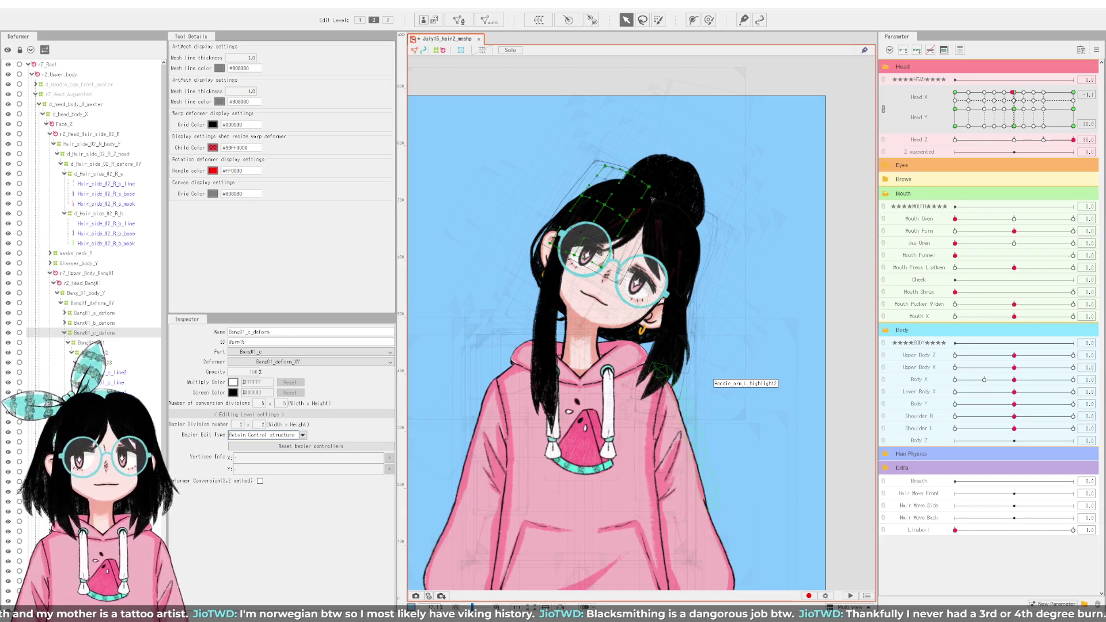
left_click_drag(1061, 118, 1019, 93)
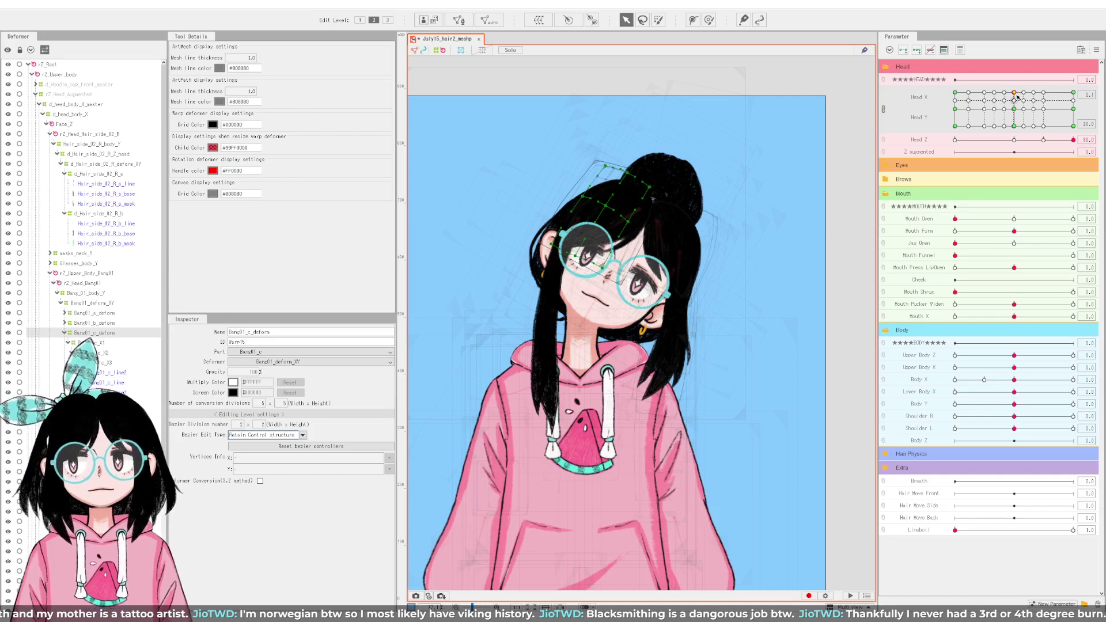
left_click_drag(1018, 93, 1077, 76)
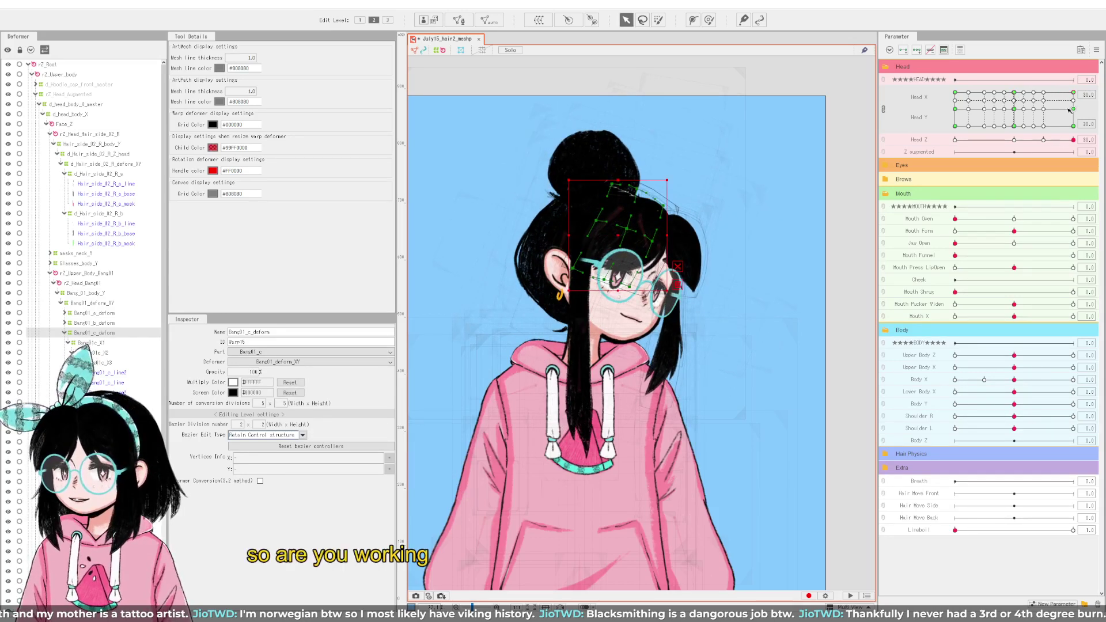
left_click_drag(1073, 109, 1076, 129)
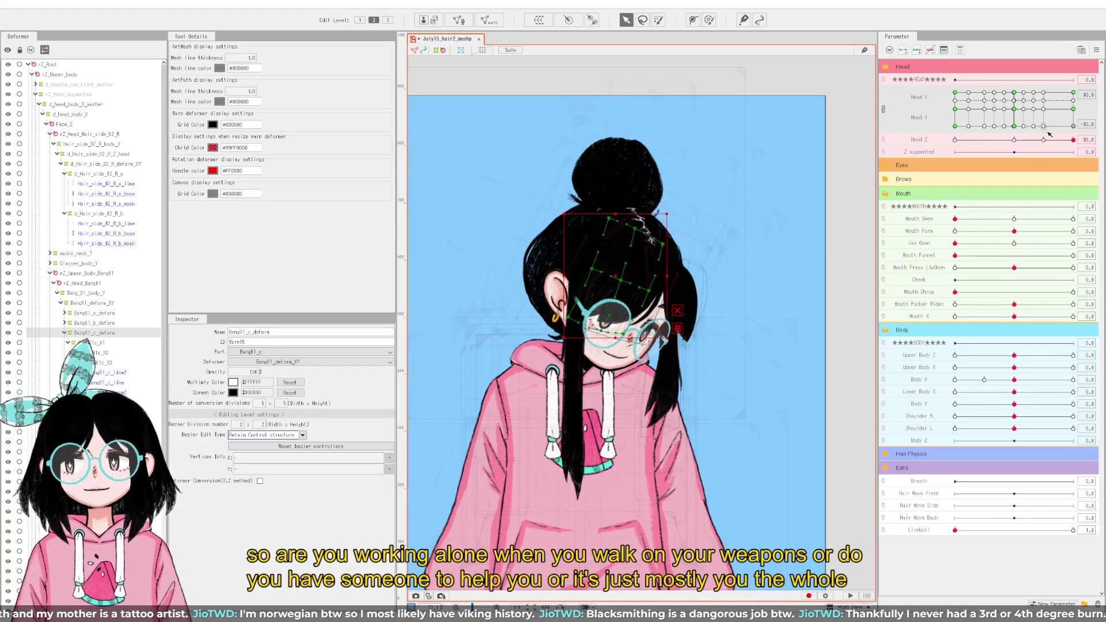
left_click_drag(1073, 125, 1073, 92)
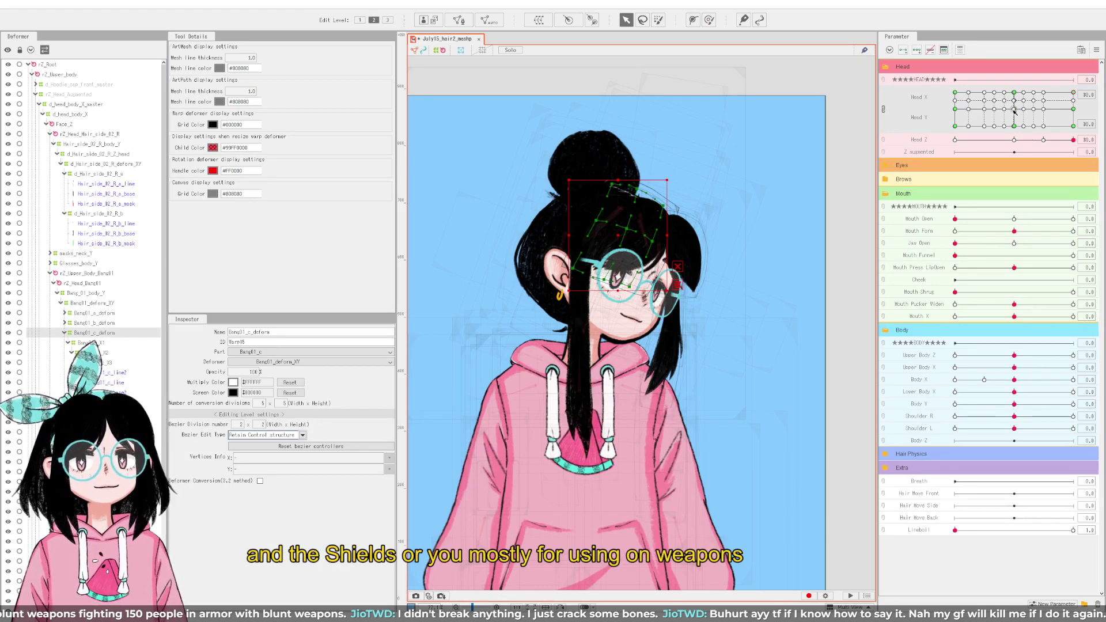
left_click_drag(1015, 111, 1072, 92)
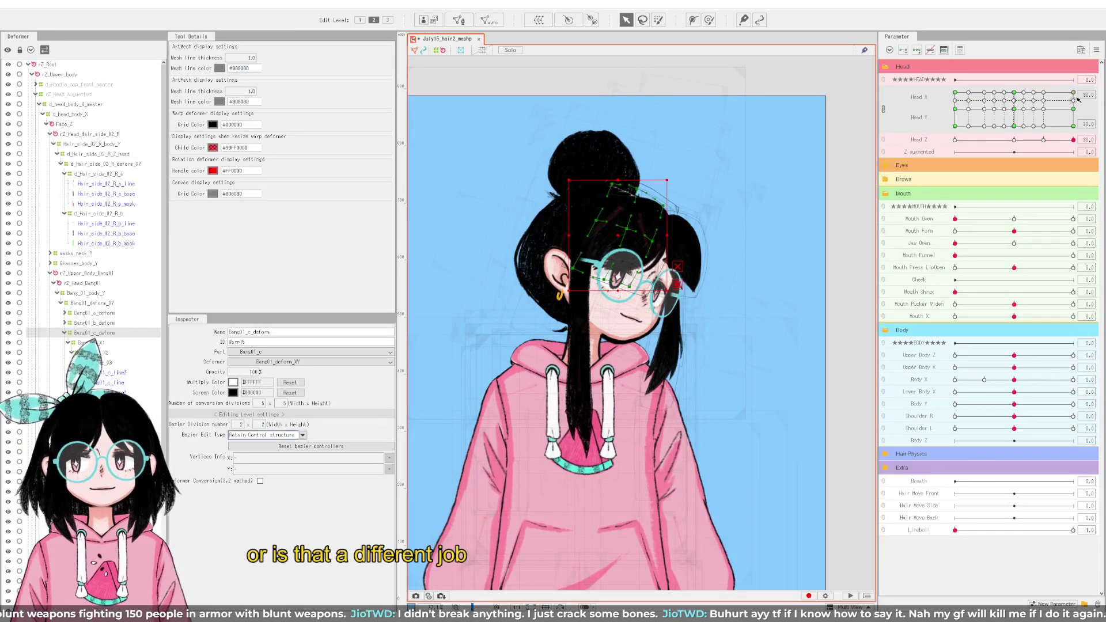
mouse_move(1075, 95)
left_mouse_down()
mouse_move(1043, 126)
mouse_move(931, 114)
mouse_move(1039, 80)
mouse_move(1072, 94)
mouse_move(1073, 109)
left_mouse_up()
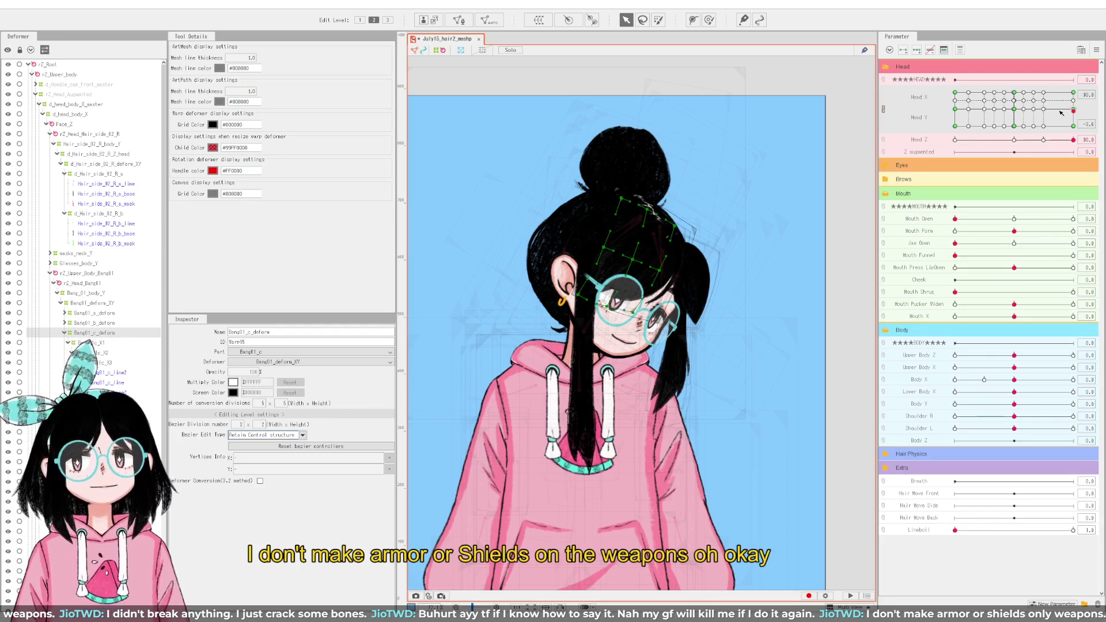
left_click_drag(1072, 112, 960, 56)
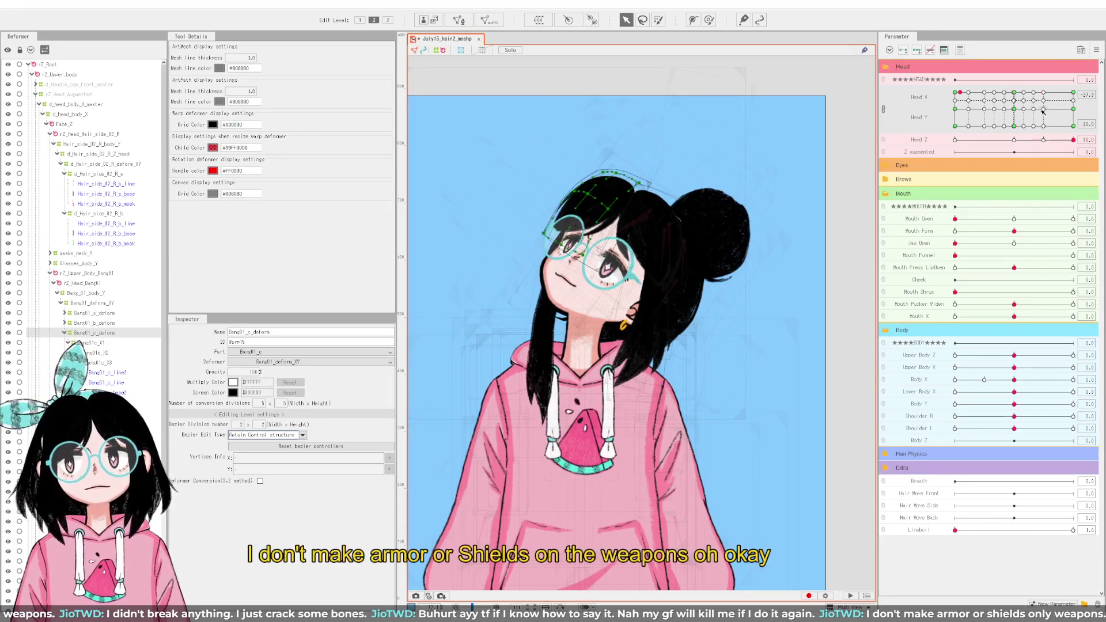
mouse_move(1073, 108)
left_mouse_down()
mouse_move(981, 95)
mouse_move(1061, 93)
left_mouse_up()
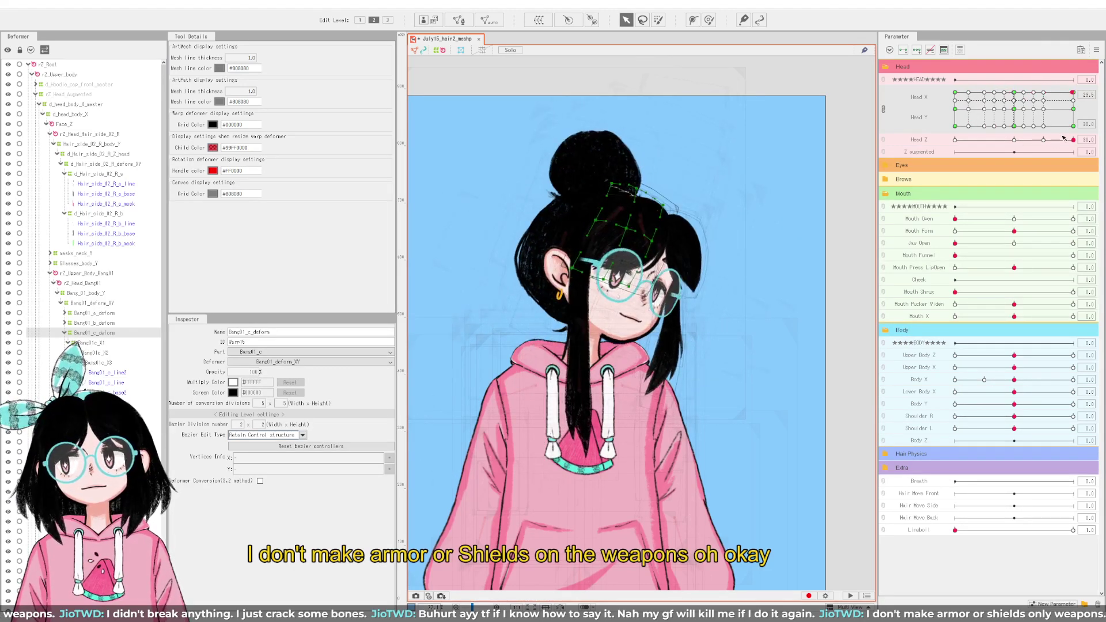
Step: Examine the bangs in turned and upward head poses while switching Head Z between neutral, maximum and minimum
left_click(1015, 140)
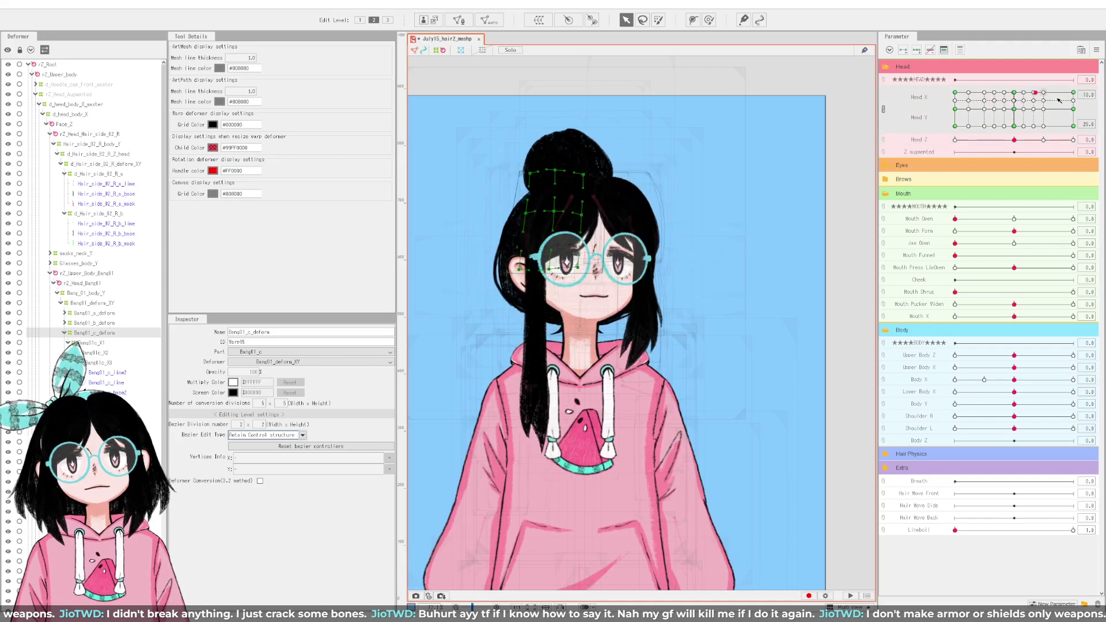
mouse_move(1072, 93)
left_mouse_down()
mouse_move(1077, 125)
mouse_move(1019, 95)
mouse_move(1007, 66)
mouse_move(1069, 72)
left_mouse_up()
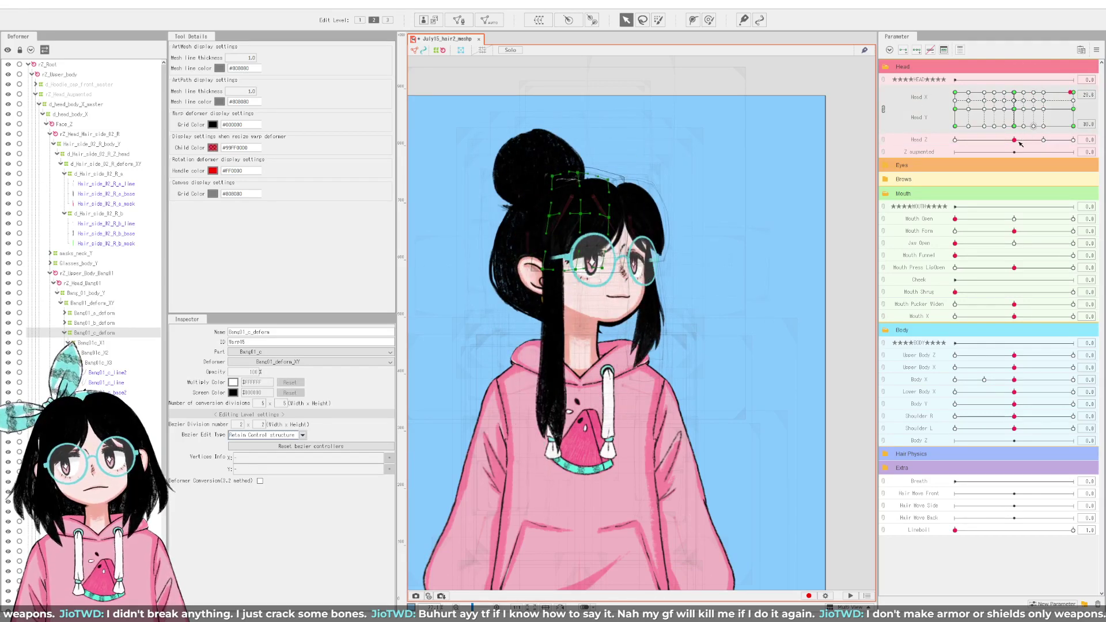
left_click_drag(1020, 143, 954, 108)
left_click(955, 92)
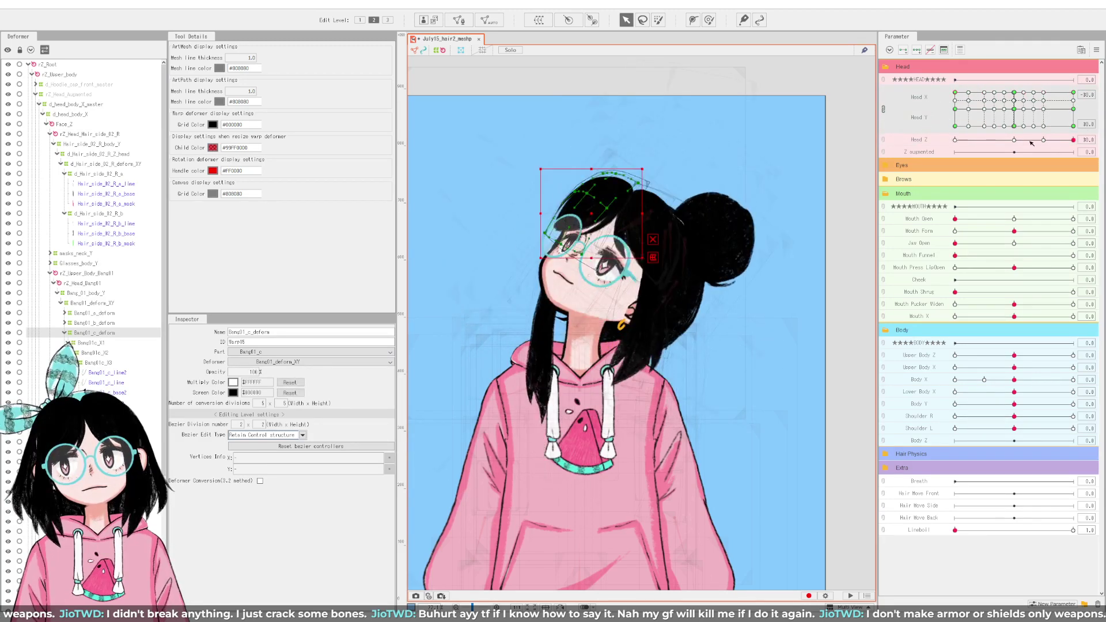
left_click_drag(1021, 142, 1048, 125)
left_click_drag(988, 157, 1014, 109)
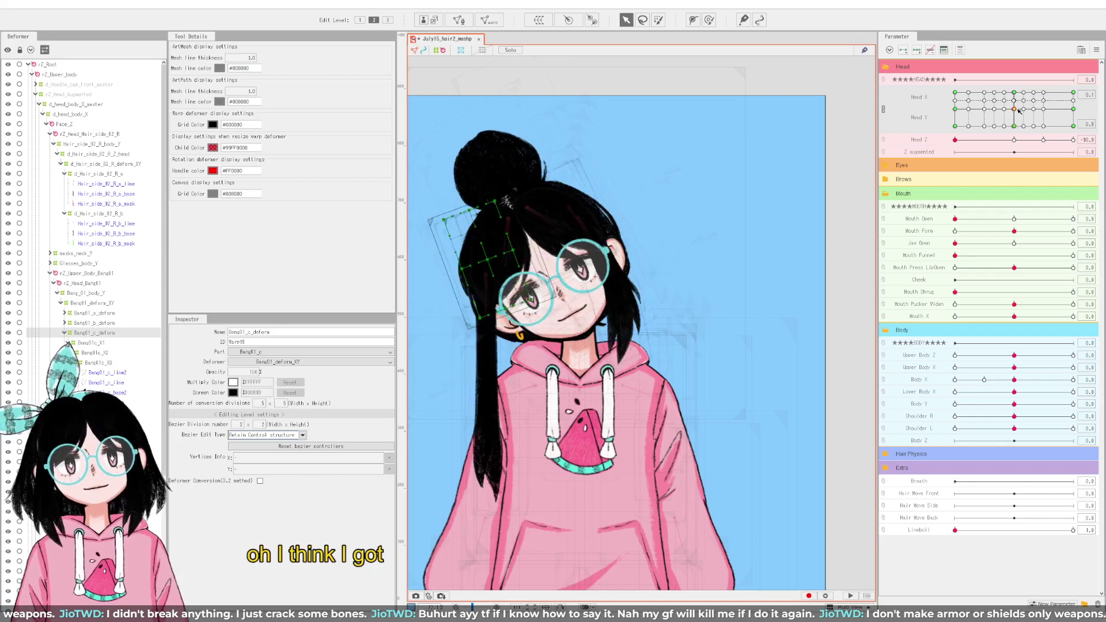
Step: Hide the deformers and check the full character's hair at minimum Head Z, with Head X at maximum and Head Y at both extremes
scroll(662, 394, "down", 2)
scroll(662, 394, "down", 2)
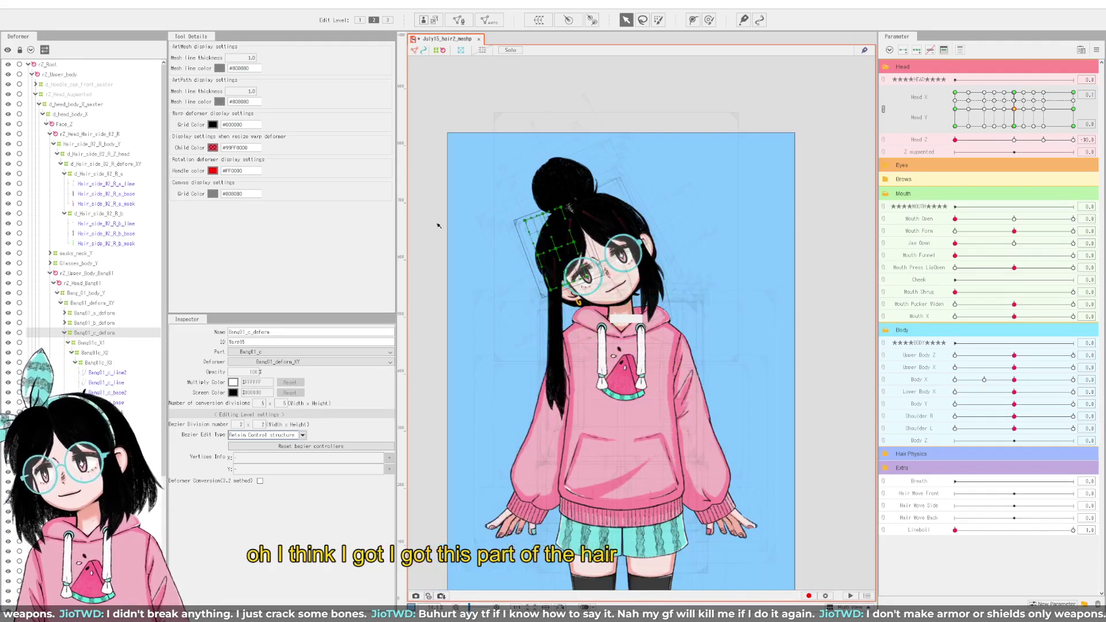
left_click(440, 51)
left_click(469, 111)
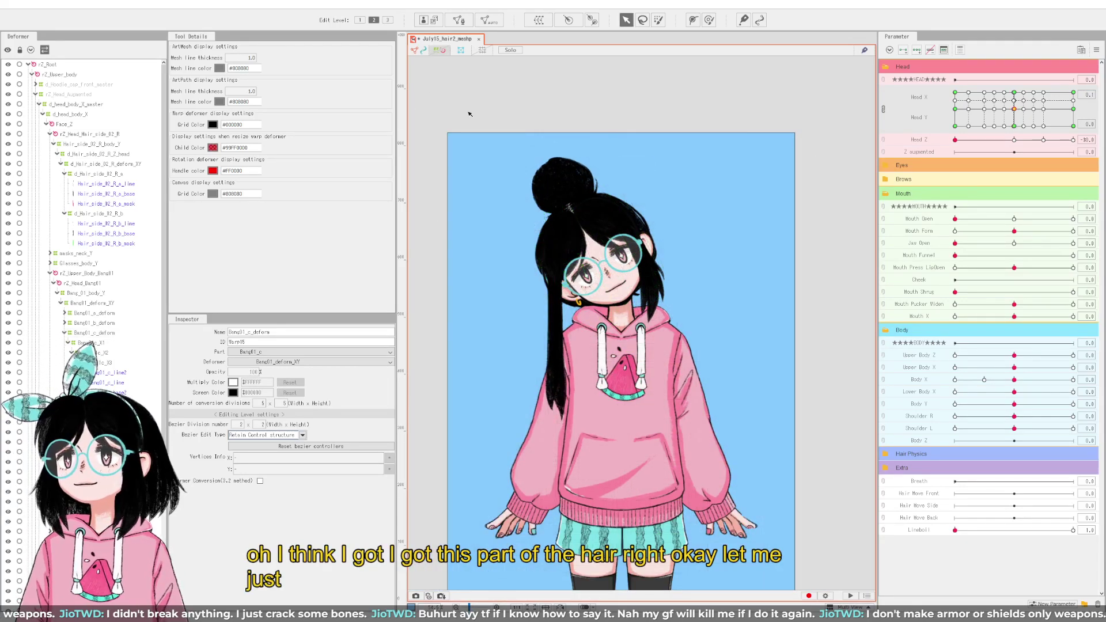
left_click_drag(1014, 109, 1064, 92)
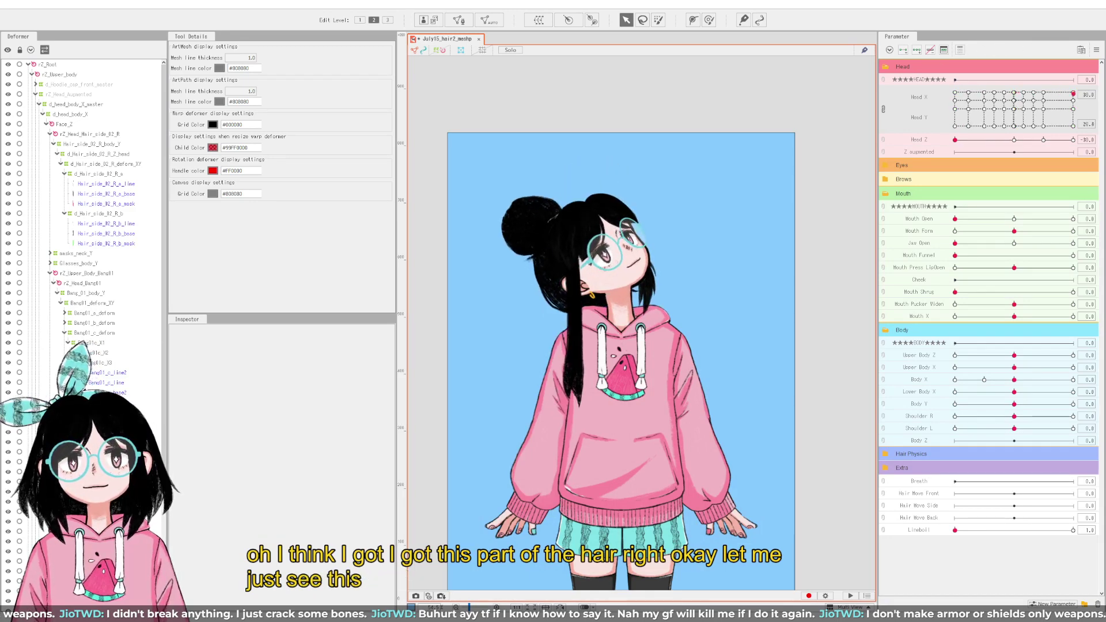
left_click_drag(1064, 93, 1072, 126)
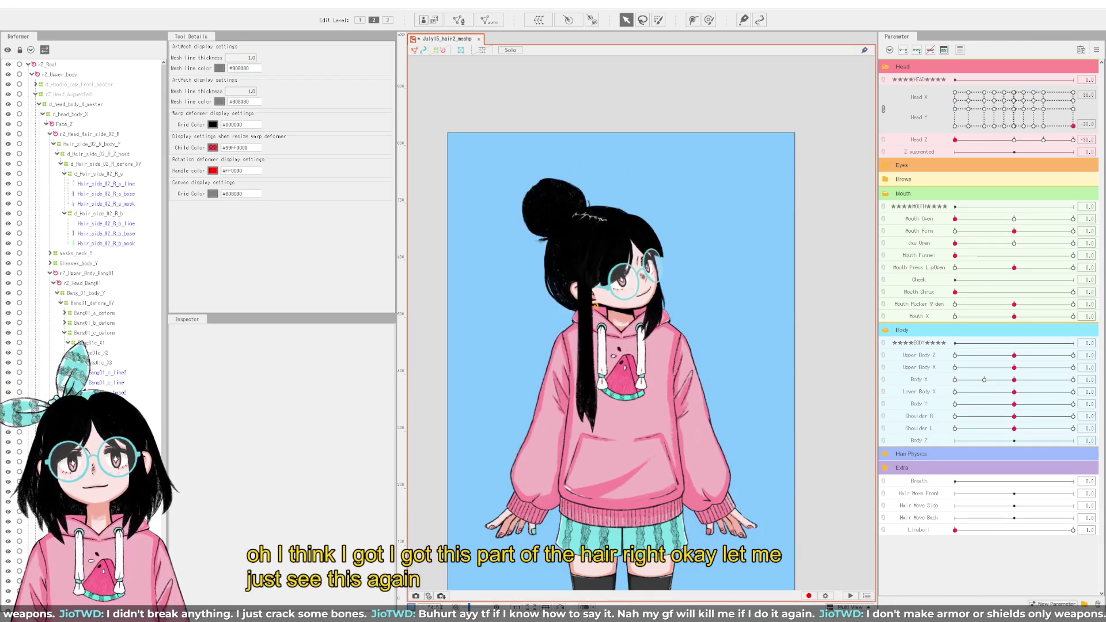
Step: Check the hair in turned head poses at neutral and maximum Head Z, ending with Head X at maximum and Head Y at 0
left_click(1013, 140)
left_click(983, 125)
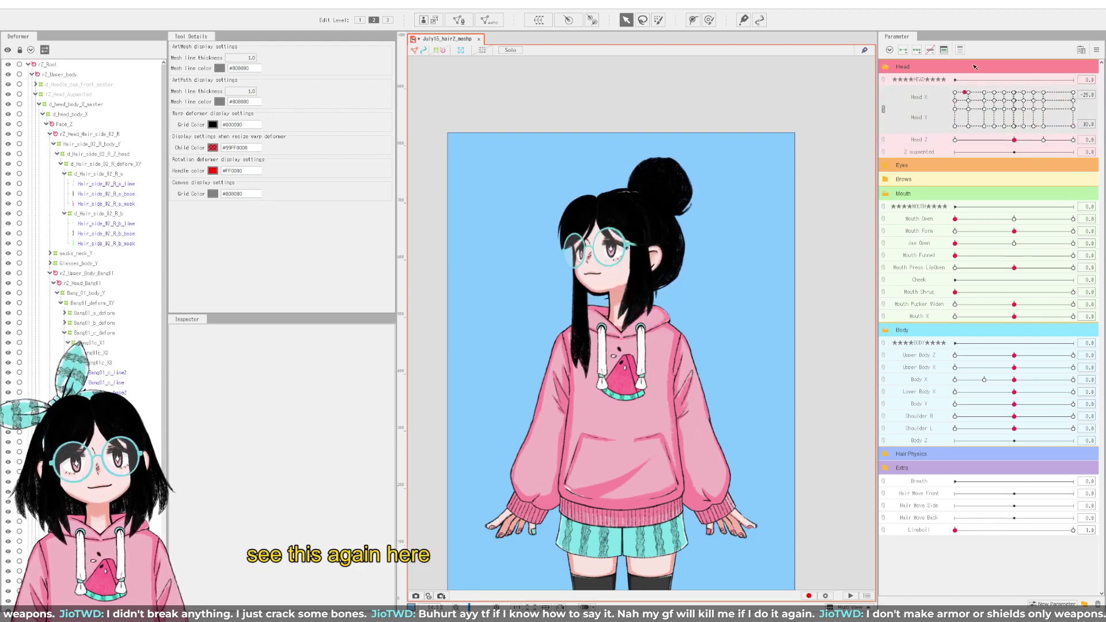
left_click(954, 104)
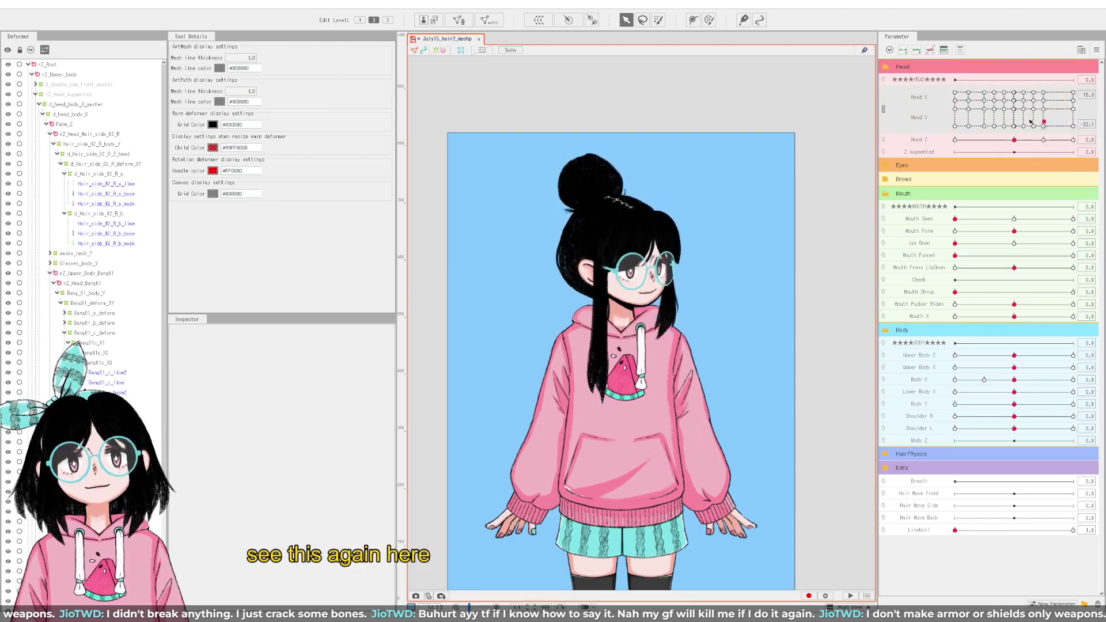
left_click(1065, 94)
left_click(1072, 140)
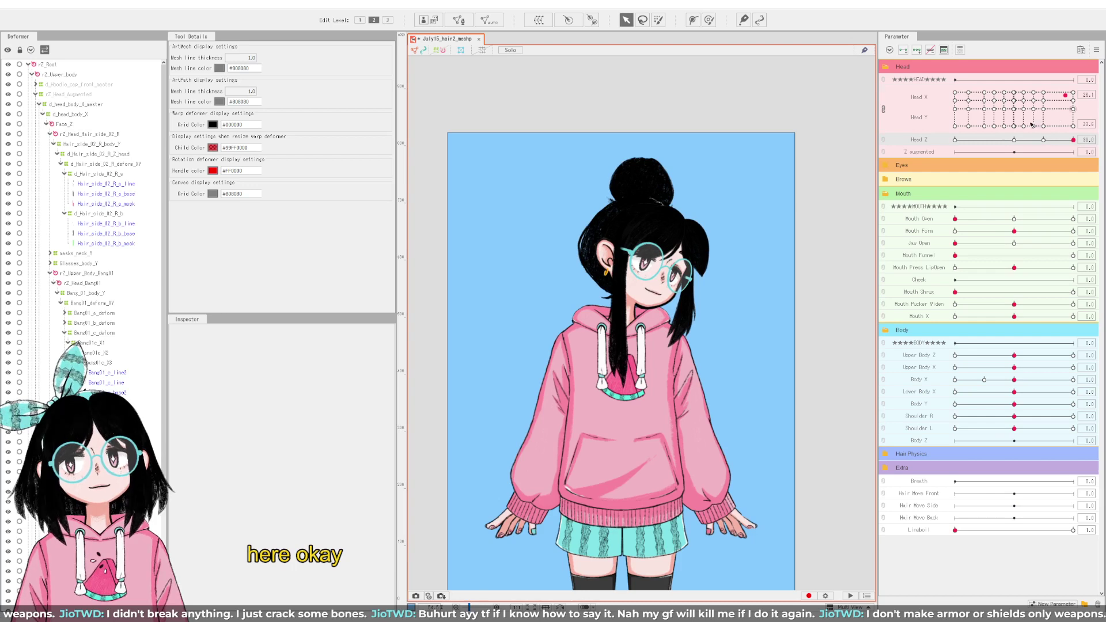
left_click_drag(1031, 124, 1072, 109)
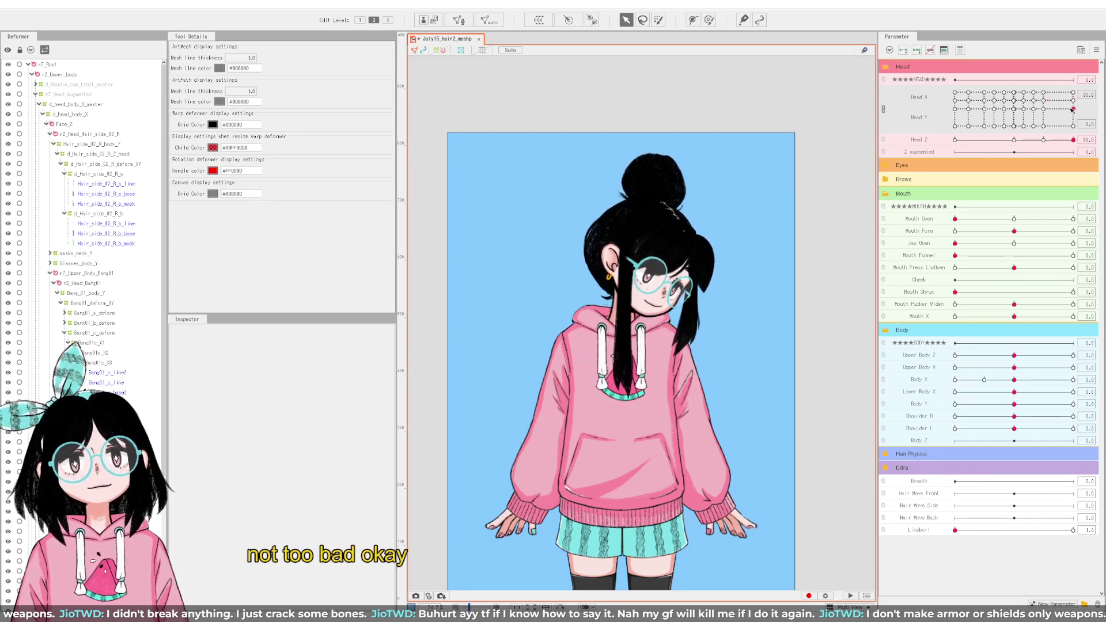
Step: Shift the rZ_Head_Hair_side_02_R rotation deformer slightly left for the pose with maximum Head X and Head Y at 0
left_click(96, 136)
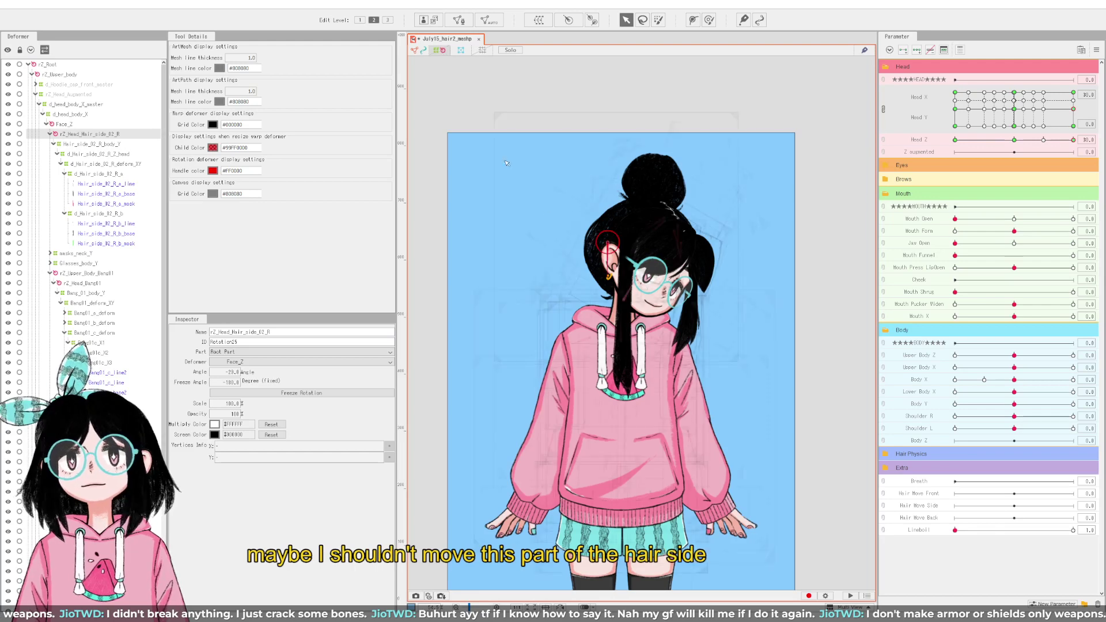
scroll(599, 240, "up", 3)
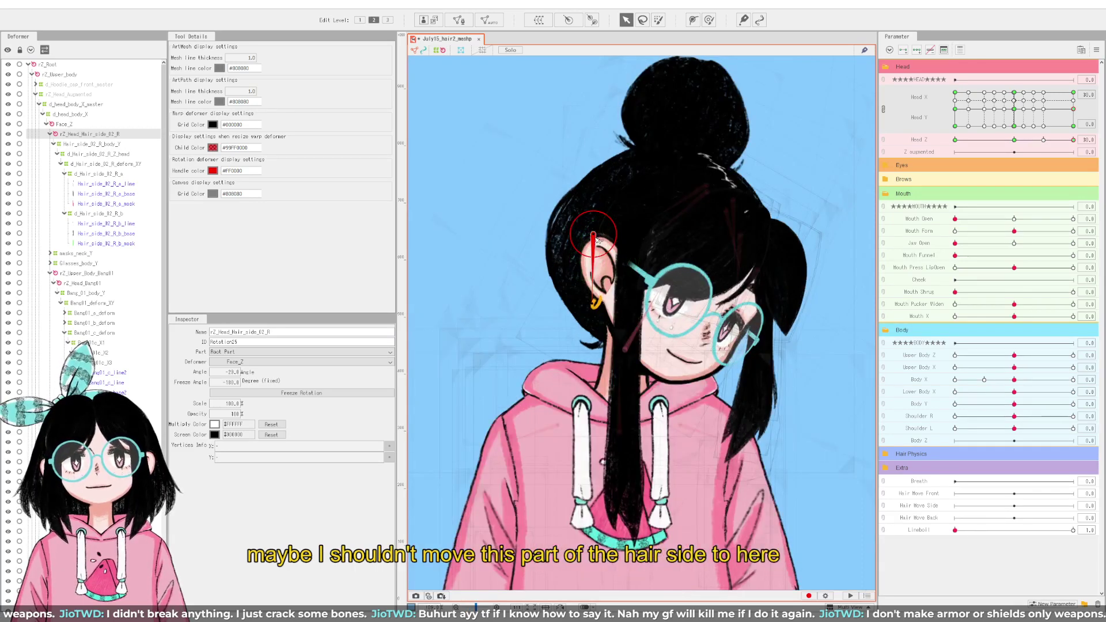
left_click_drag(595, 236, 593, 236)
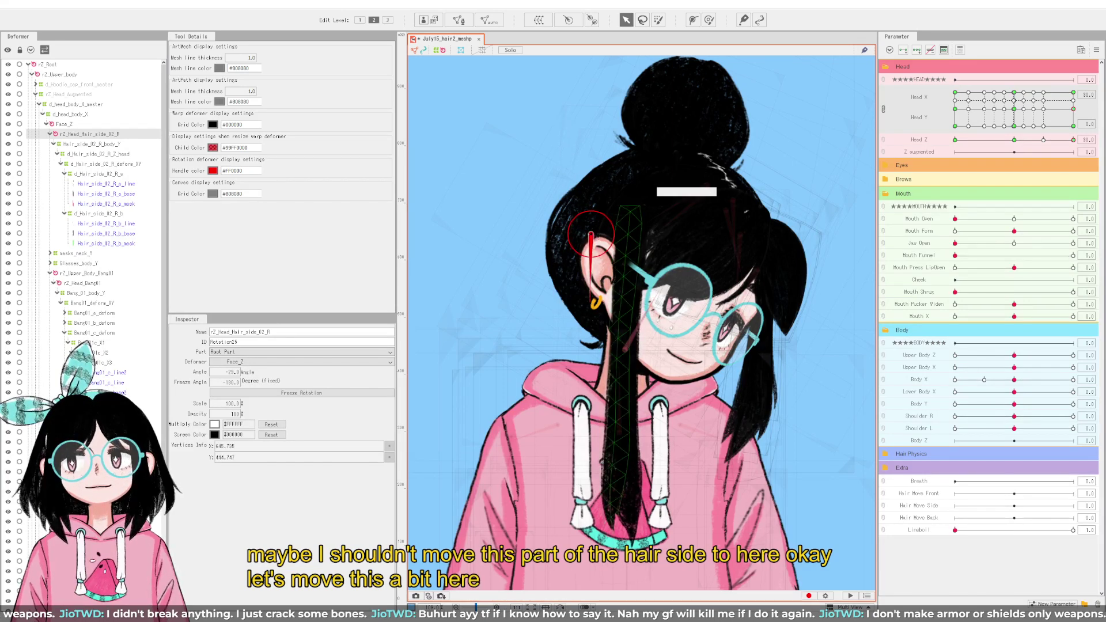
Step: Shift the side hair's rotation deformer slightly left at minimum Head Y and at maximum Head Y, keeping Head X and Head Z at maximum
left_click_drag(1074, 120, 1079, 149)
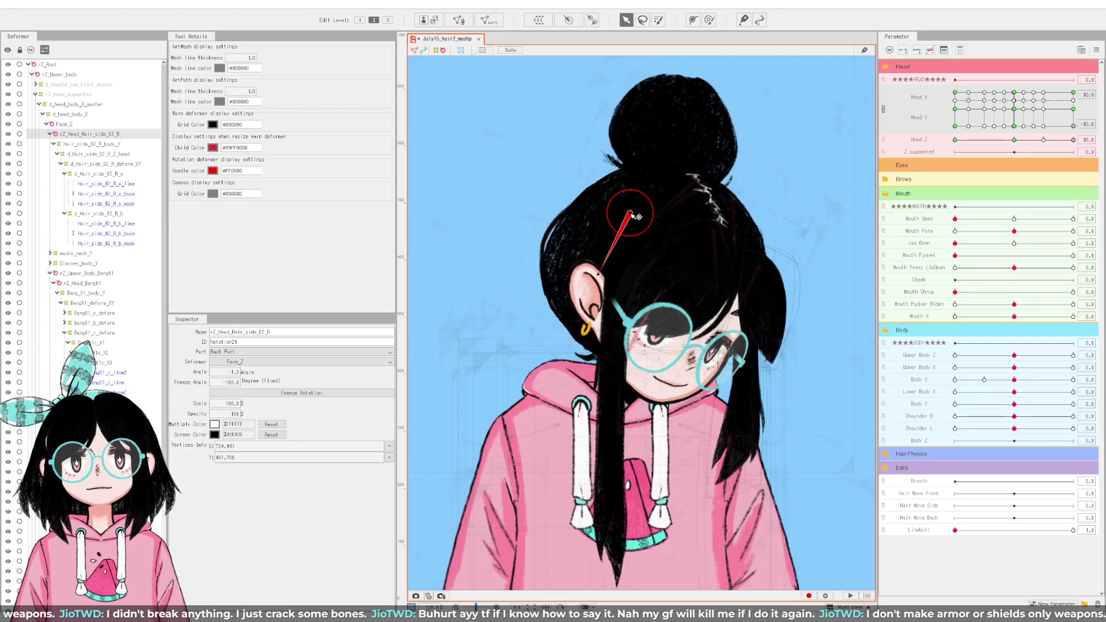
left_click_drag(636, 217, 632, 217)
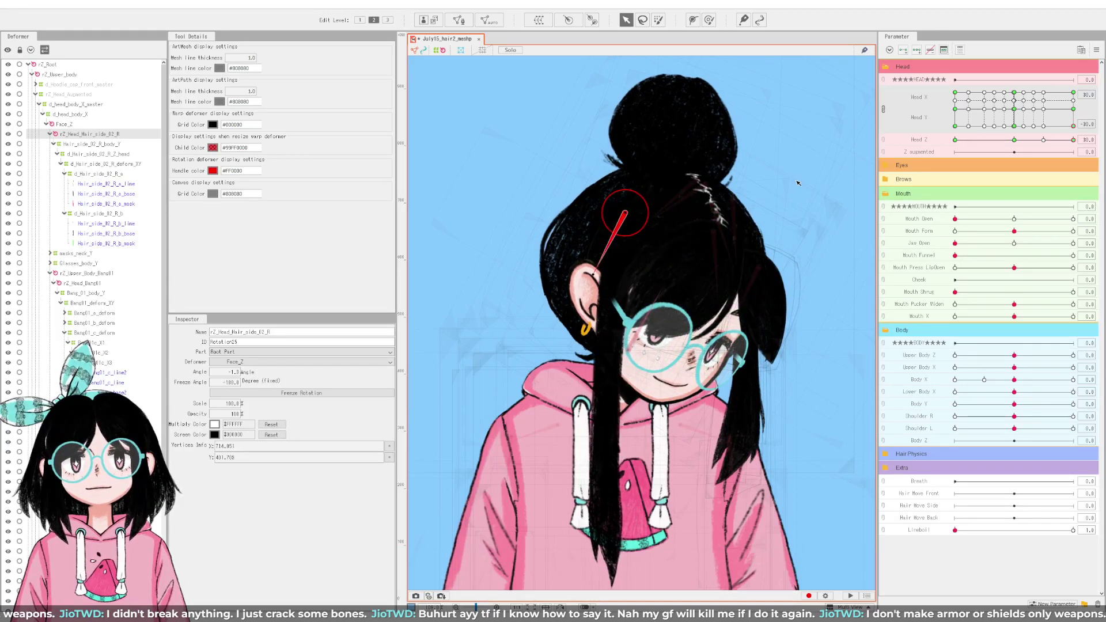
left_click_drag(1073, 125, 1075, 93)
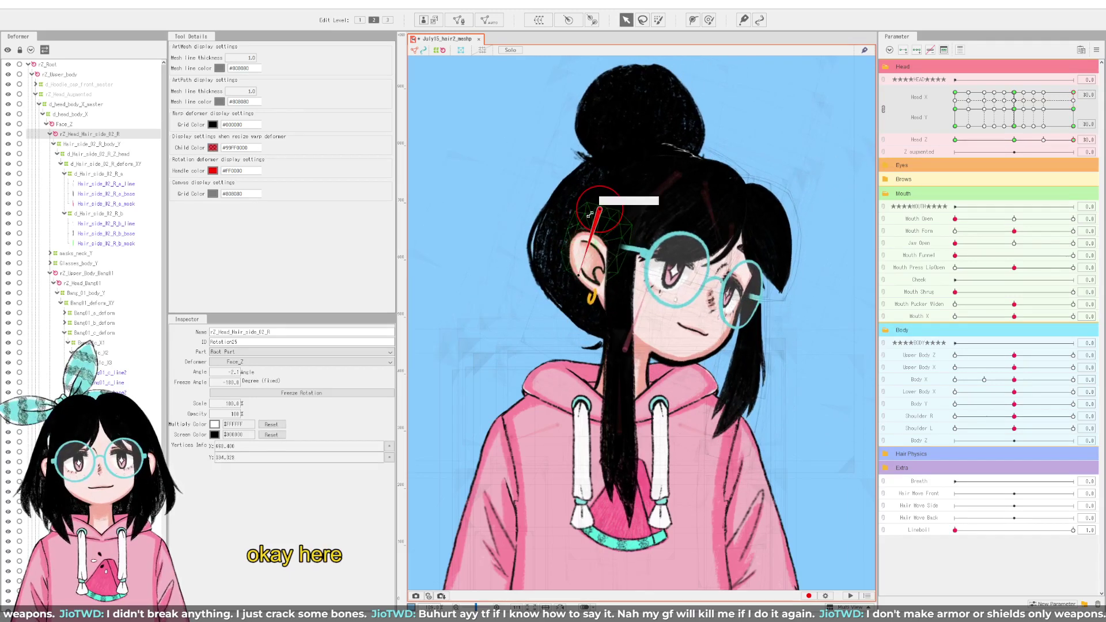
left_click_drag(590, 214, 601, 212)
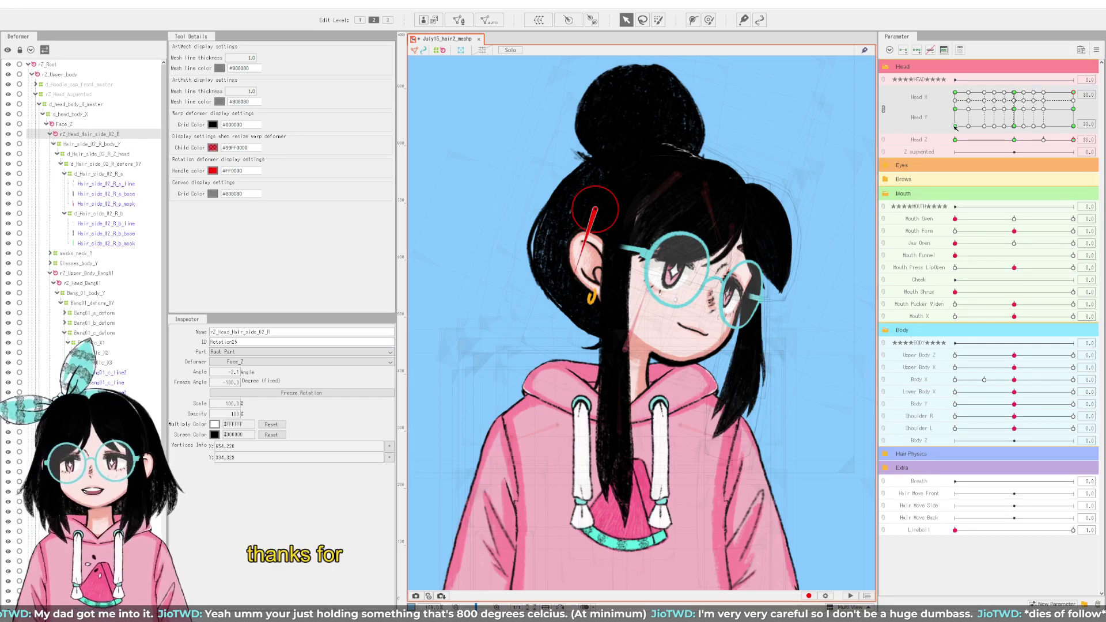
Step: Review the side hair's movement by sweeping Head Y between its extremes with Head X and Head Z at maximum
left_click_drag(956, 127, 1084, 78)
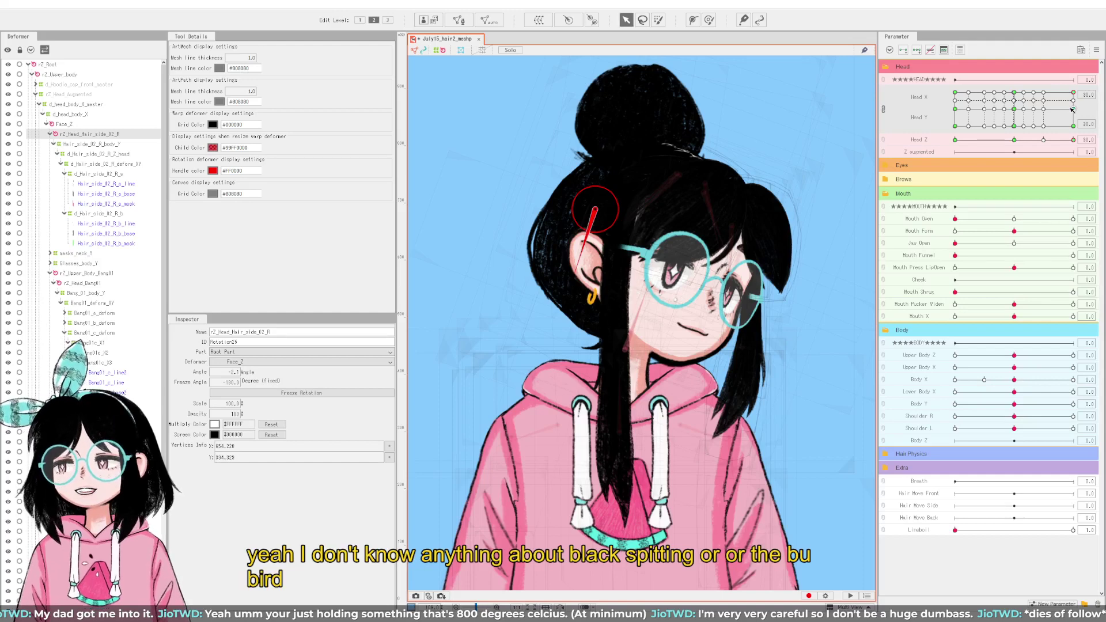
left_click_drag(1073, 109, 1074, 141)
left_click(1073, 114)
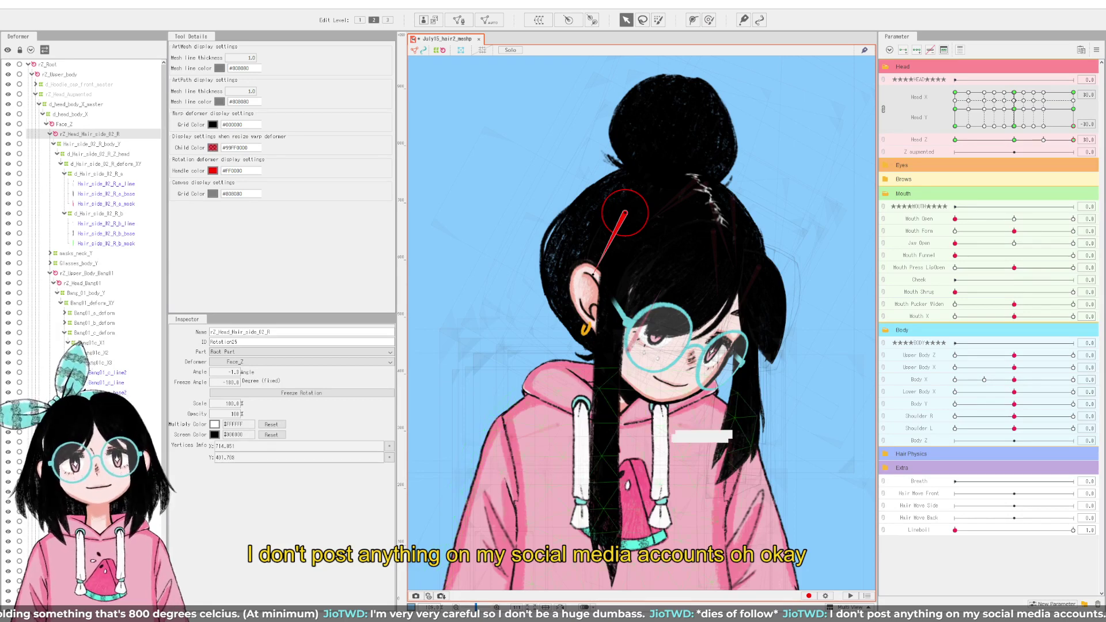
left_click_drag(1014, 122, 1096, 65)
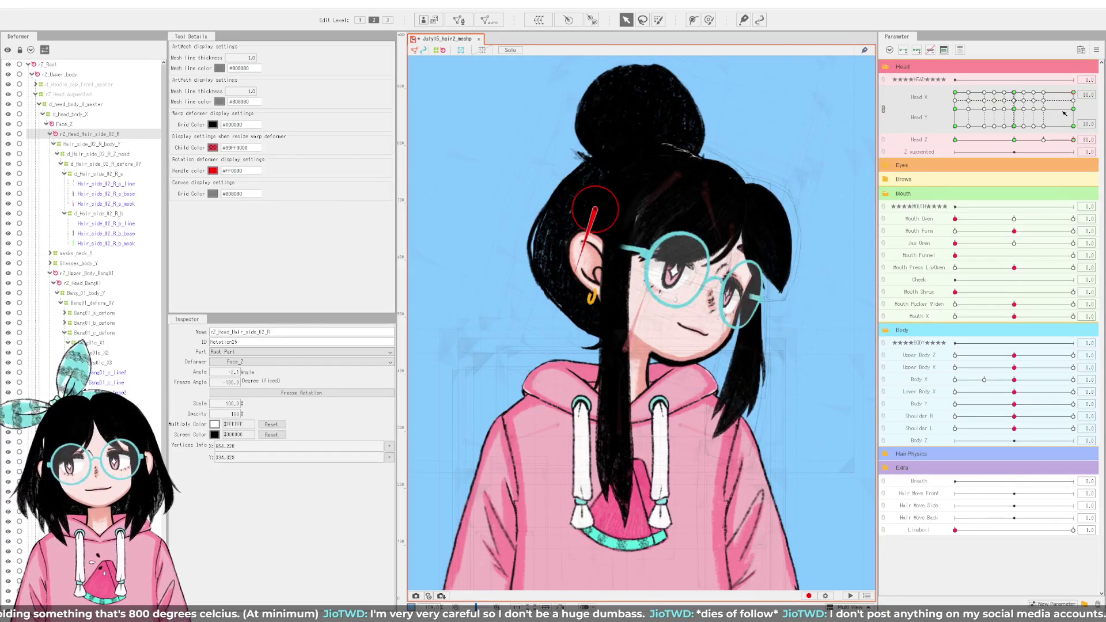
Step: Nudge the rZ_Head_Hair_side_02_R rotation deformer slightly left at maximum Head X and Head Z with Head Y at 0
left_click_drag(1064, 114, 1101, 70)
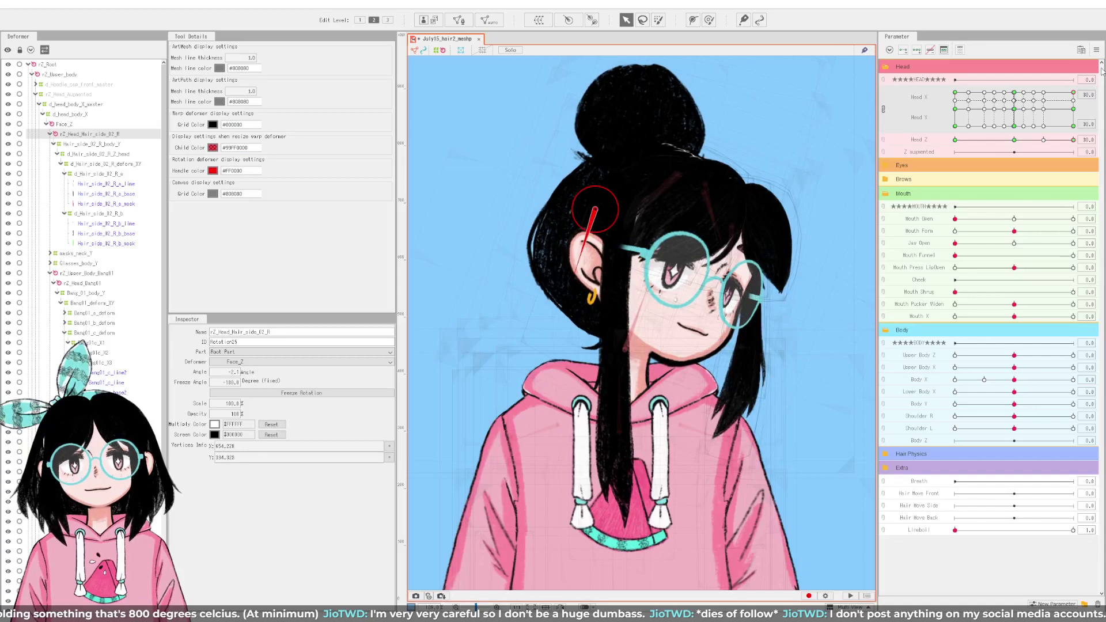
left_click(1074, 112)
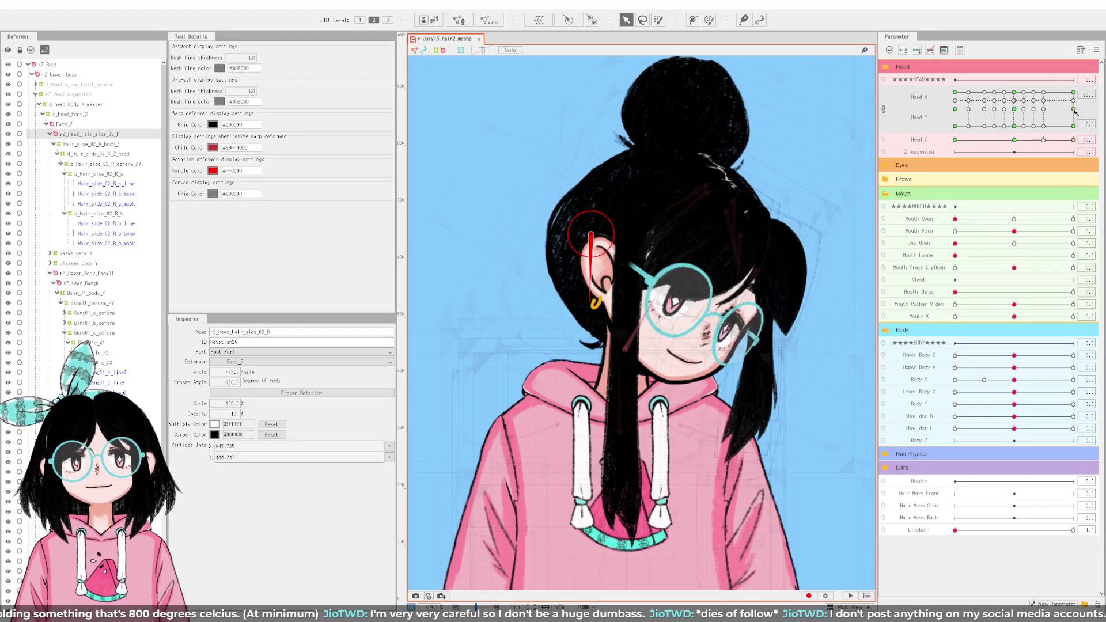
mouse_move(1075, 112)
left_mouse_down()
mouse_move(1083, 142)
mouse_move(1078, 113)
left_mouse_up()
left_click(1074, 111)
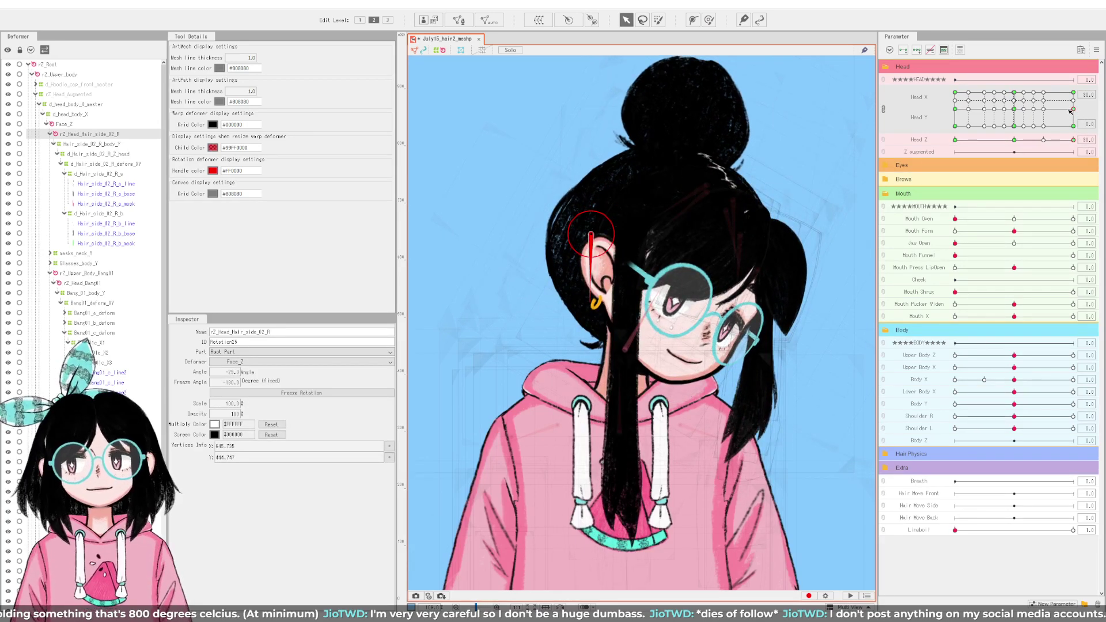
mouse_move(1074, 110)
left_mouse_down()
mouse_move(1094, 104)
mouse_move(1079, 118)
mouse_move(1073, 109)
left_mouse_up()
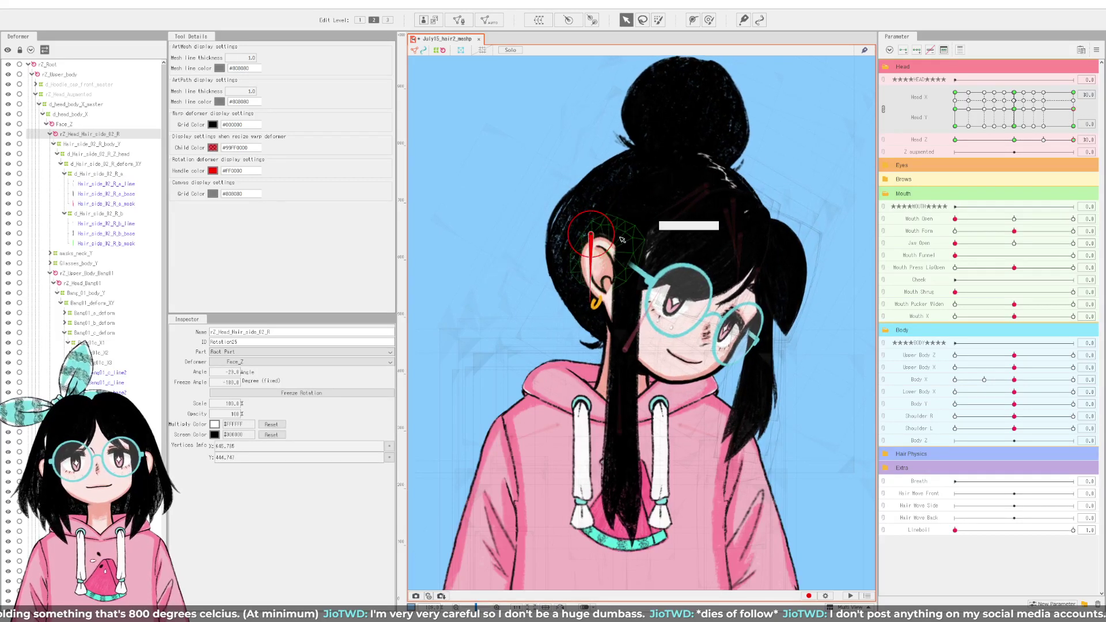
left_click_drag(597, 238, 592, 237)
Step: Check the side hair from the minimum Head Y pose back to centered Head X and Y, keeping Head Z at maximum
left_click_drag(1078, 111, 1089, 150)
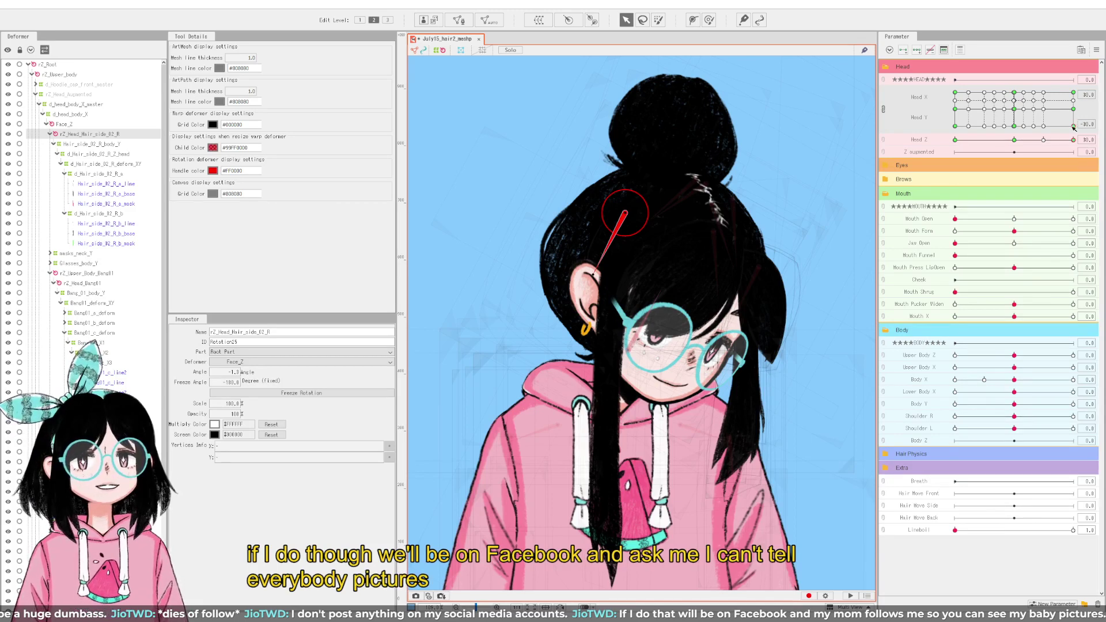
left_click_drag(1073, 128, 1016, 109)
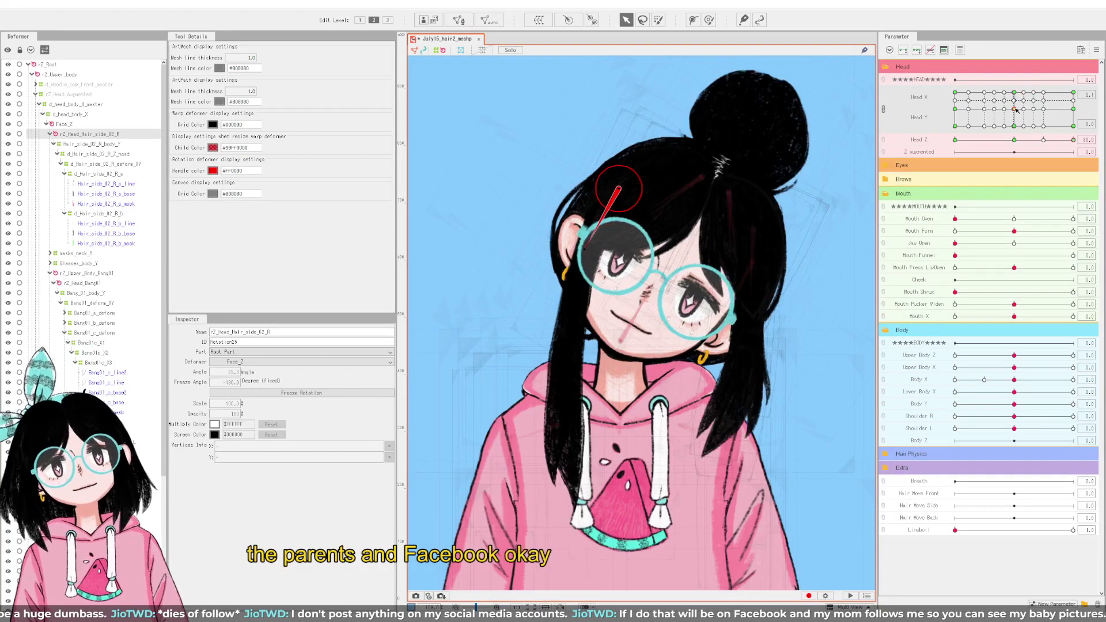
scroll(665, 274, "down", 3)
scroll(613, 238, "up", 3)
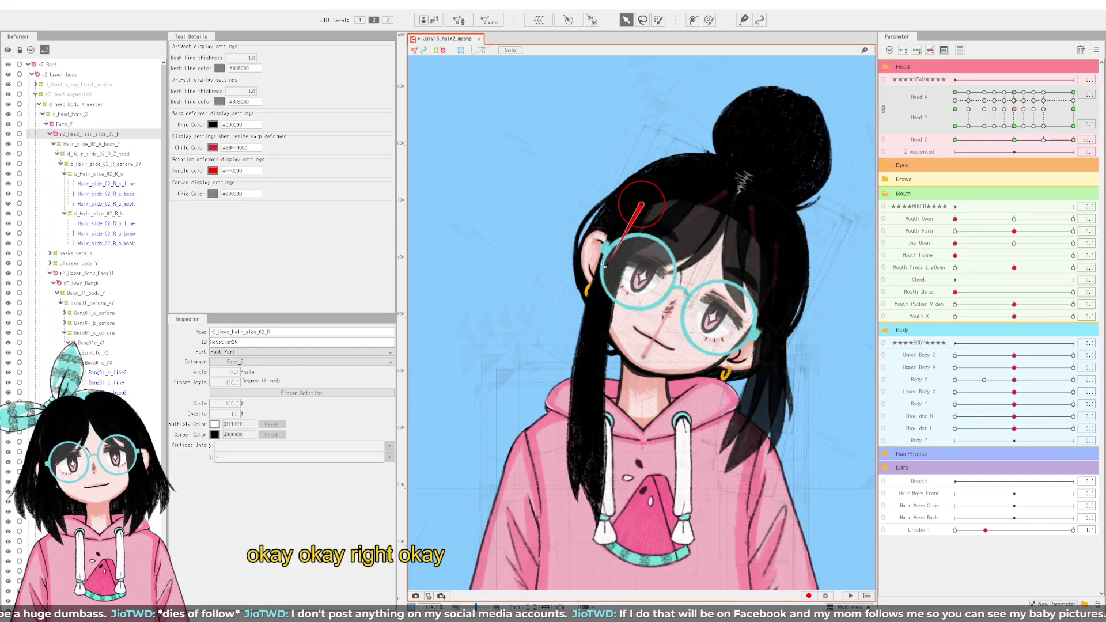
Step: Shift the side hair's rotation deformer slightly left at Head X 0 and Head Y 0 with Head Z at maximum
left_click(1073, 92)
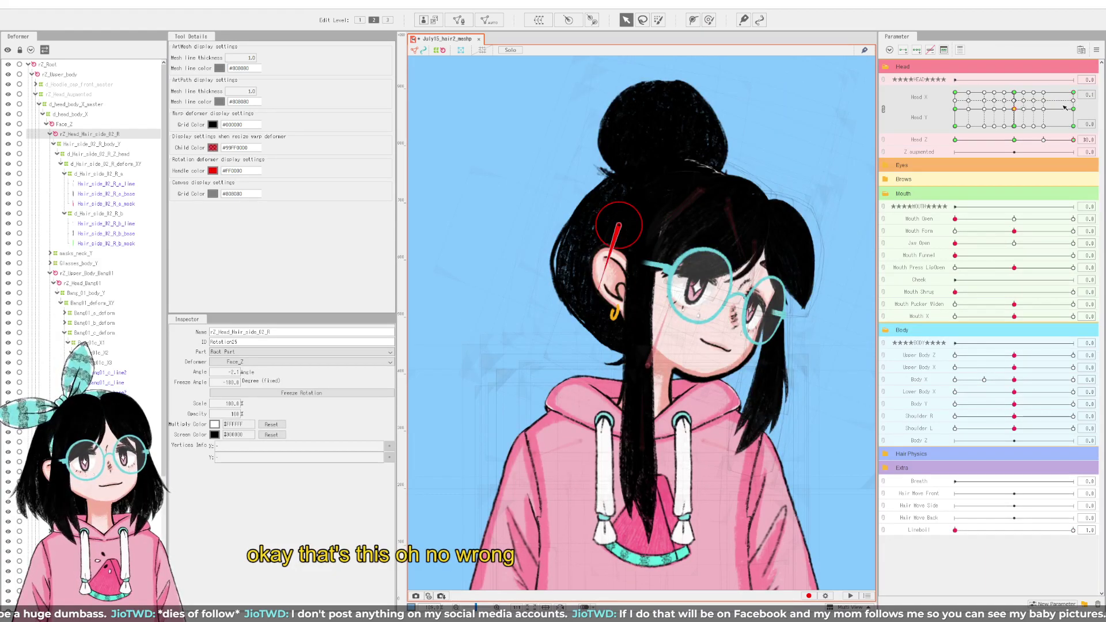
left_click(1064, 108)
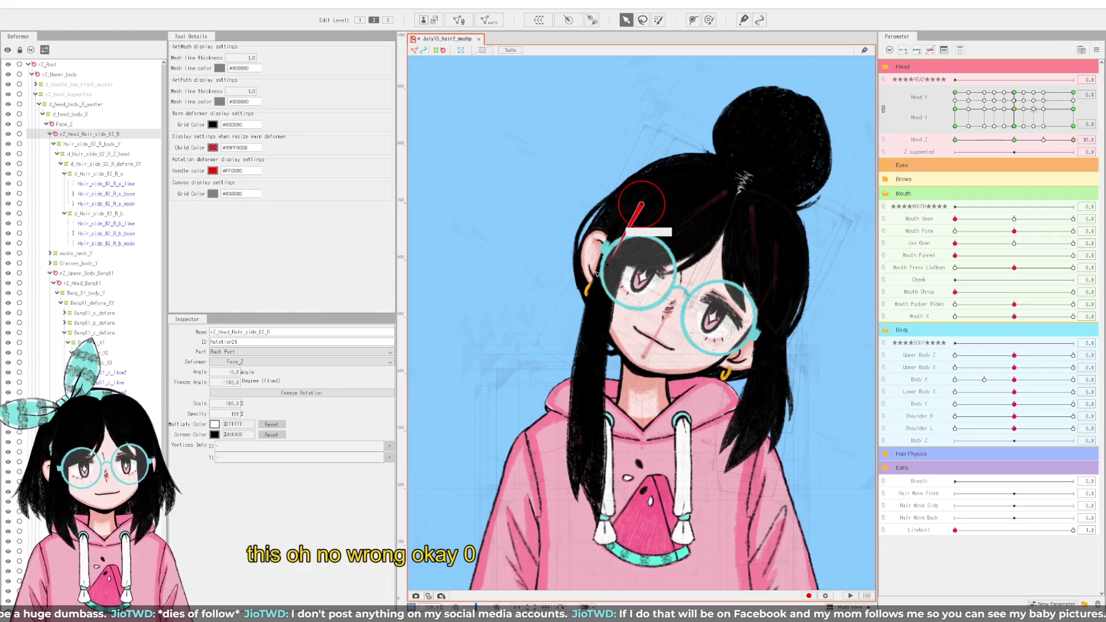
left_click_drag(596, 274, 606, 263)
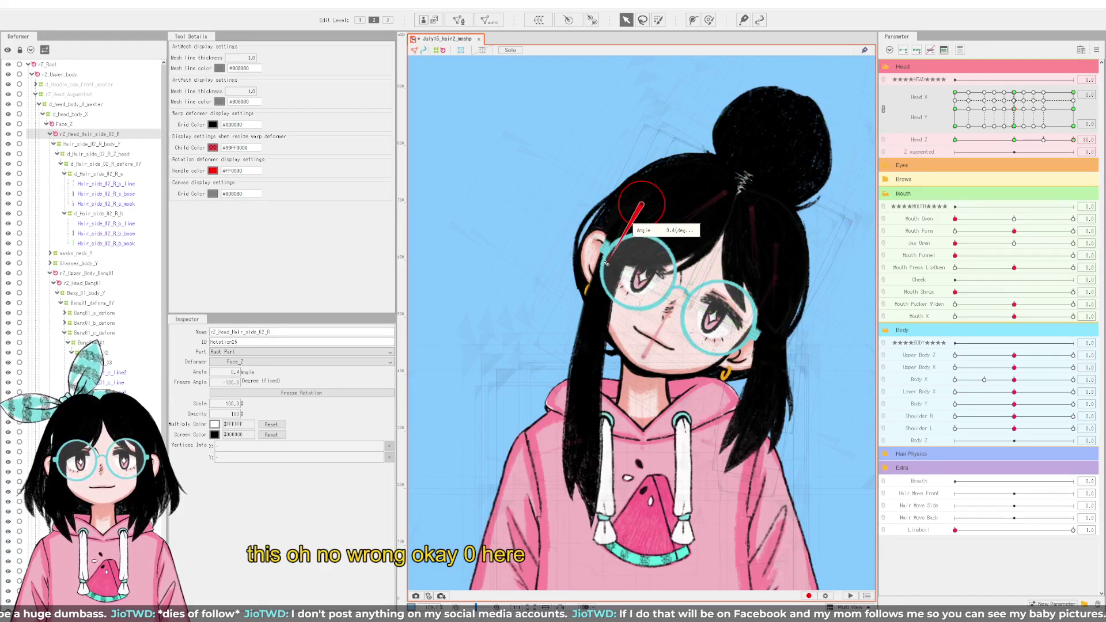
left_click(1007, 120)
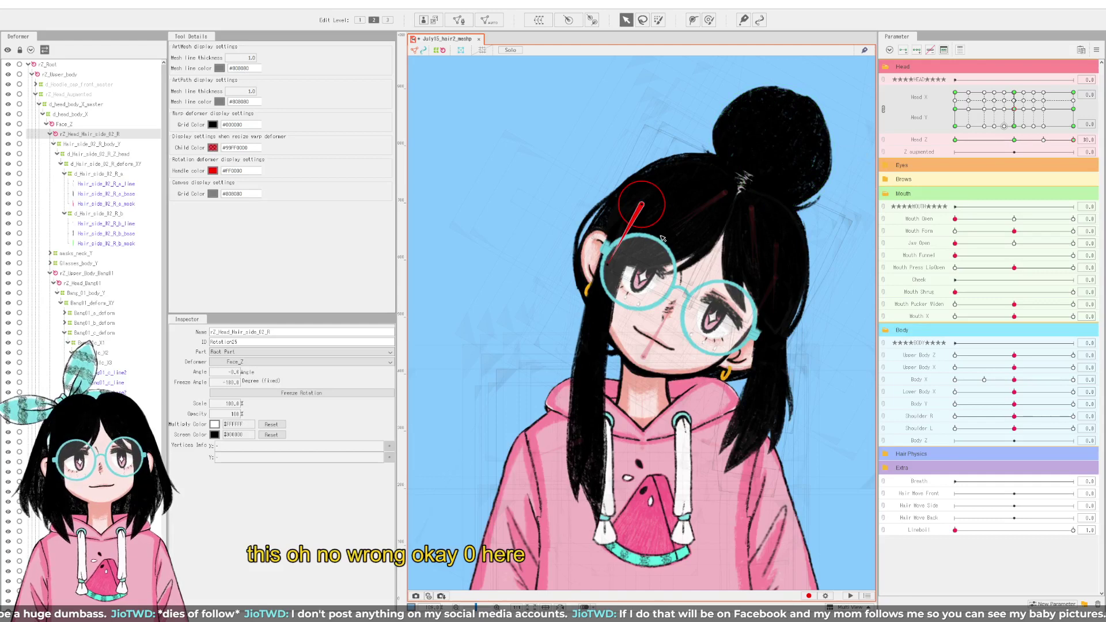
left_click(641, 206)
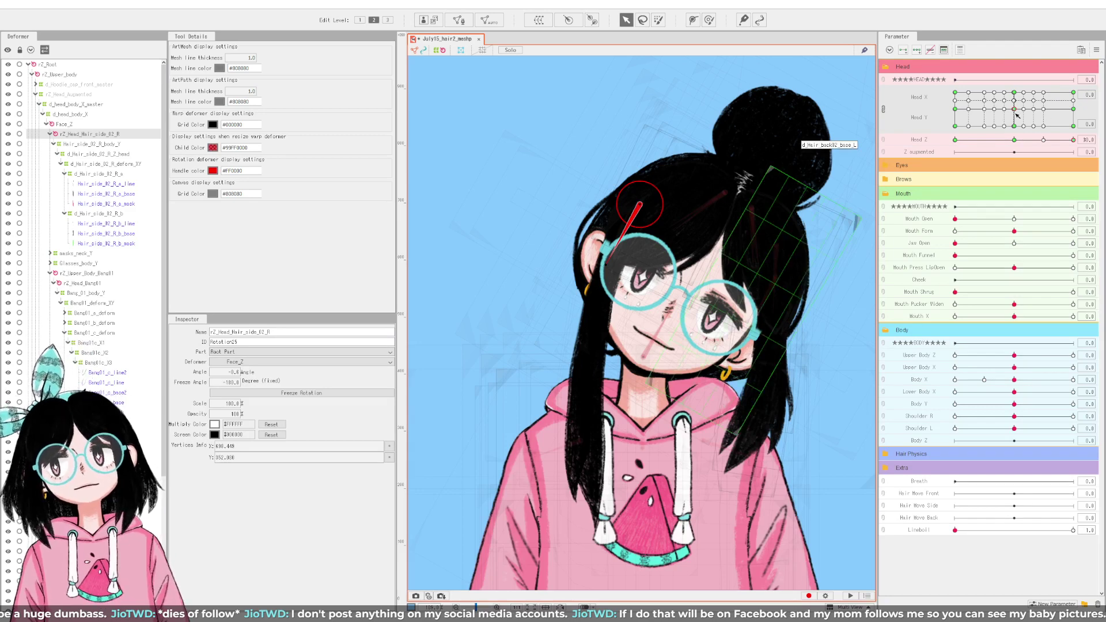
Step: Fine-adjust the side hair's rotation deformer slightly left at maximum Head X and minimum Head Y, with Head Z at maximum
left_click_drag(1014, 109, 1099, 152)
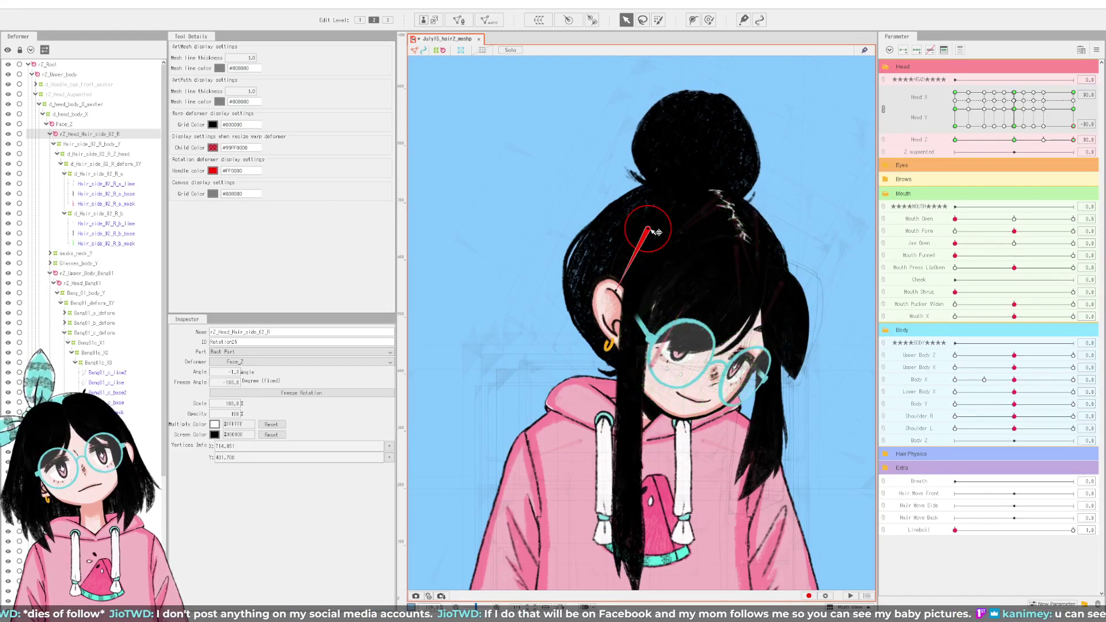
left_click_drag(657, 232, 651, 231)
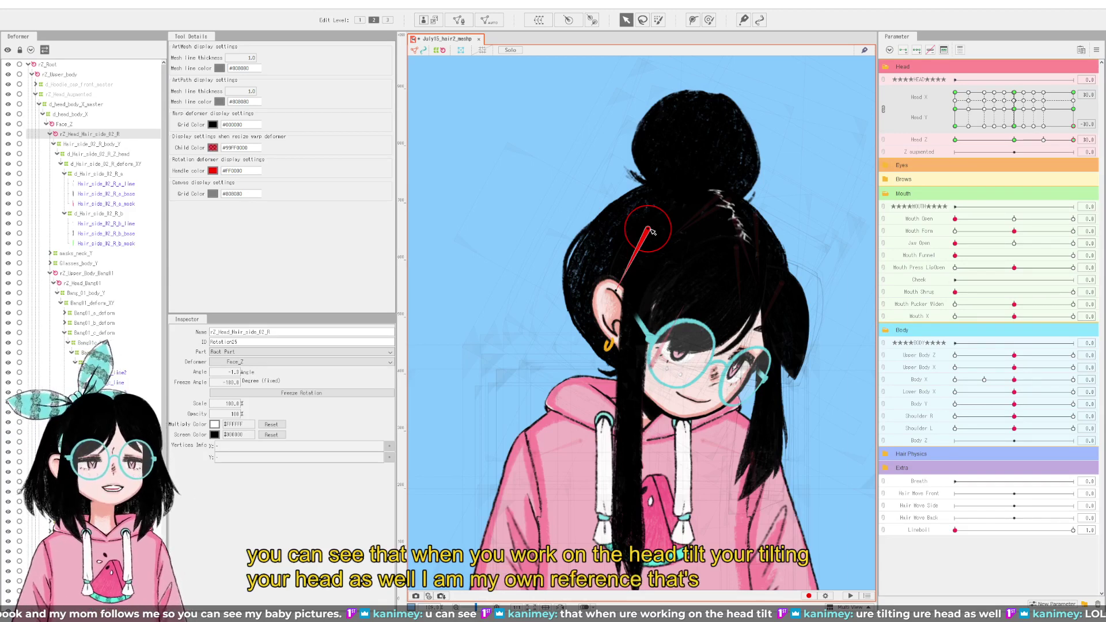
Step: Review the side hair across the Head Y range with Head X and Head Z at maximum, and save the model
left_click(1085, 138)
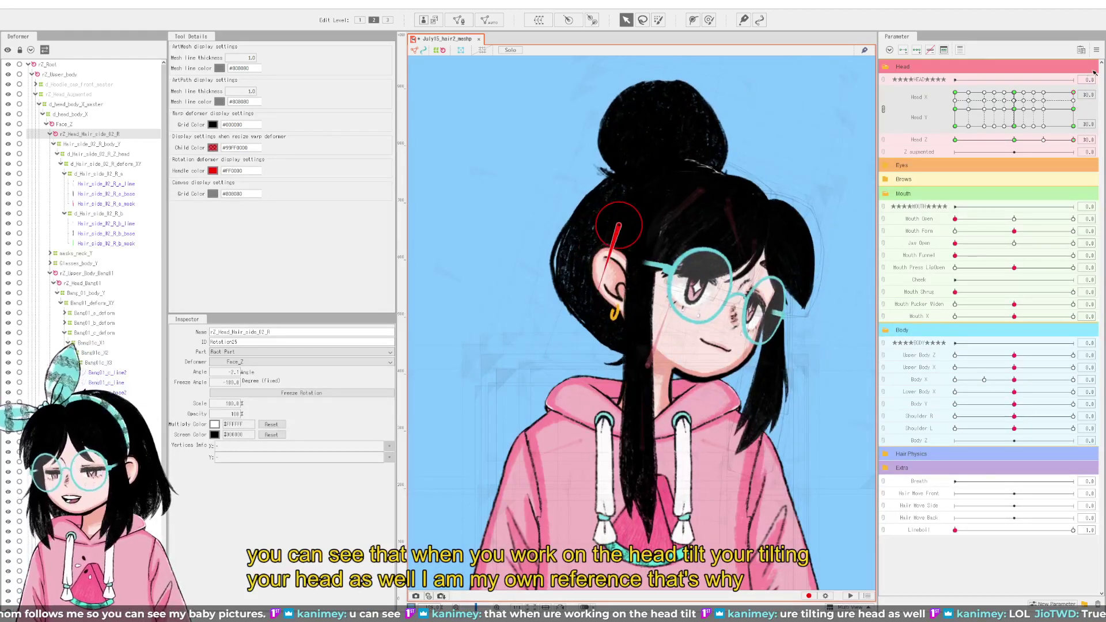
left_click(1058, 98)
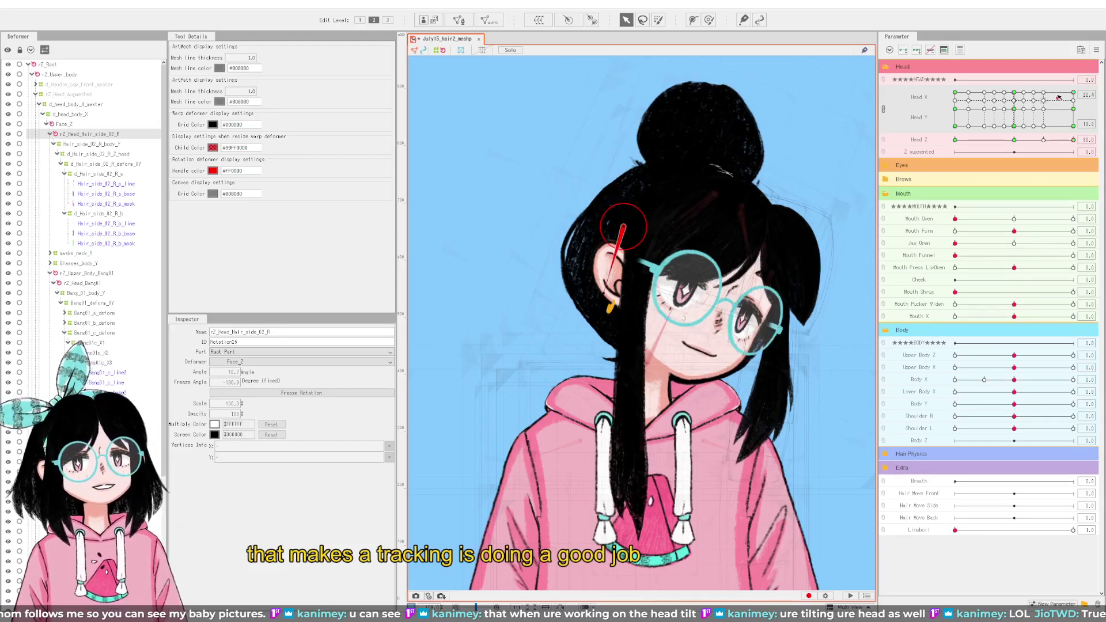
left_click_drag(1058, 98, 1079, 167)
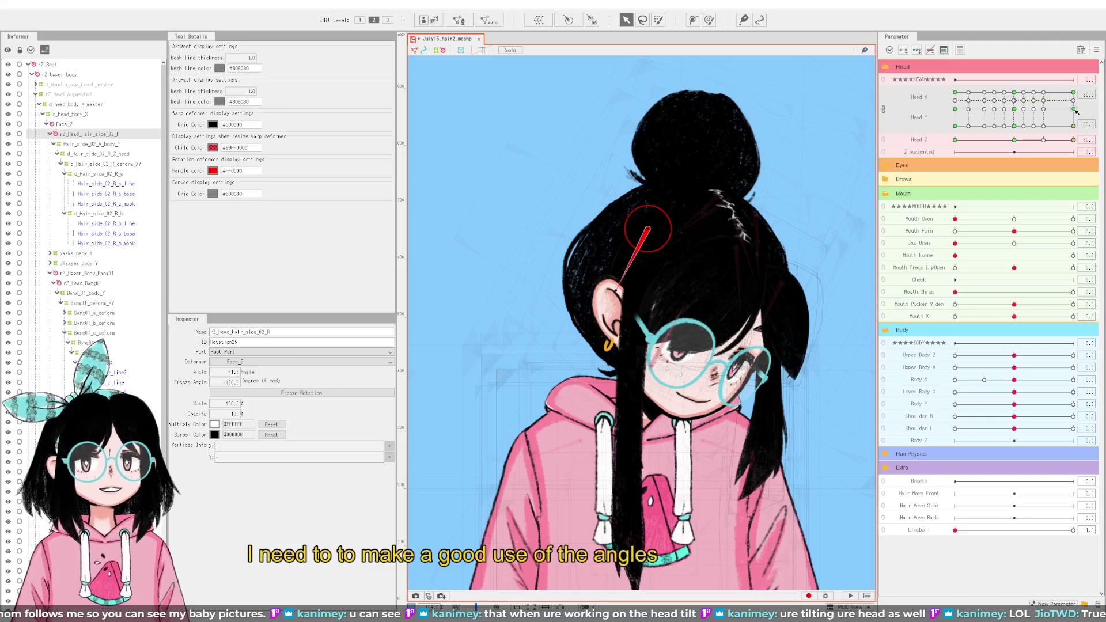
left_click_drag(1074, 126, 1105, 141)
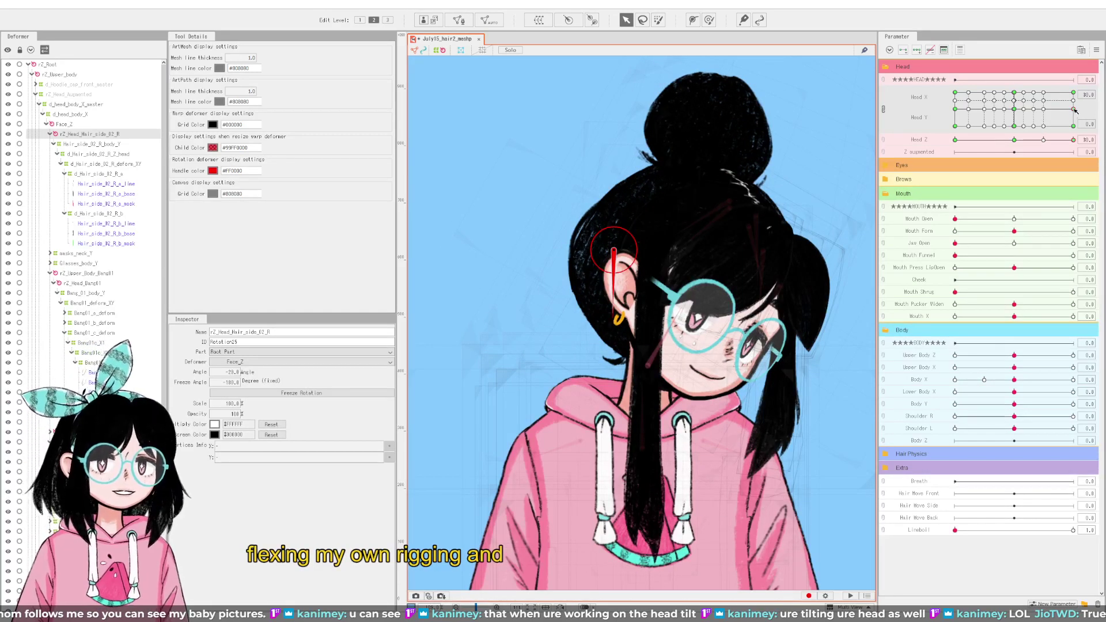
mouse_move(1074, 110)
left_mouse_down()
mouse_move(1073, 126)
mouse_move(1093, 115)
left_mouse_up()
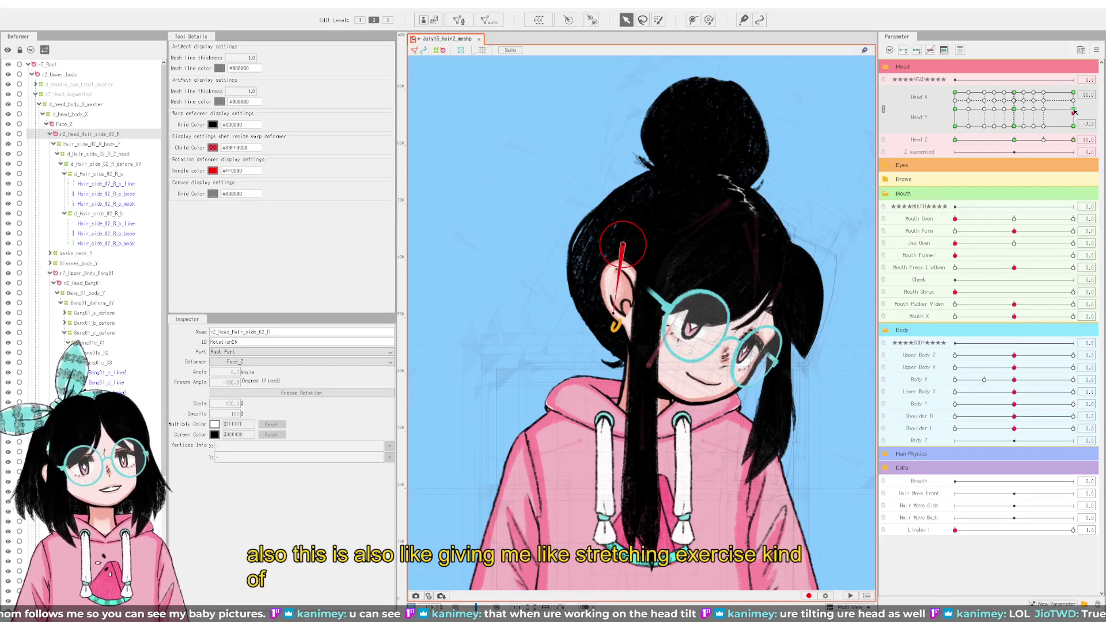
left_click(1073, 110)
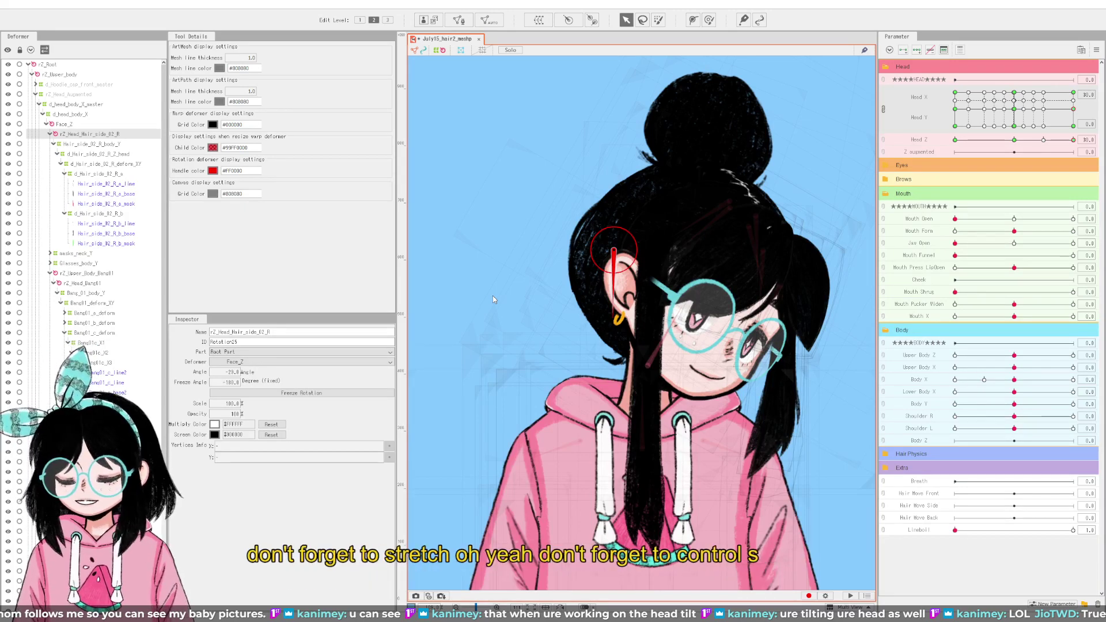
key("ctrl+s")
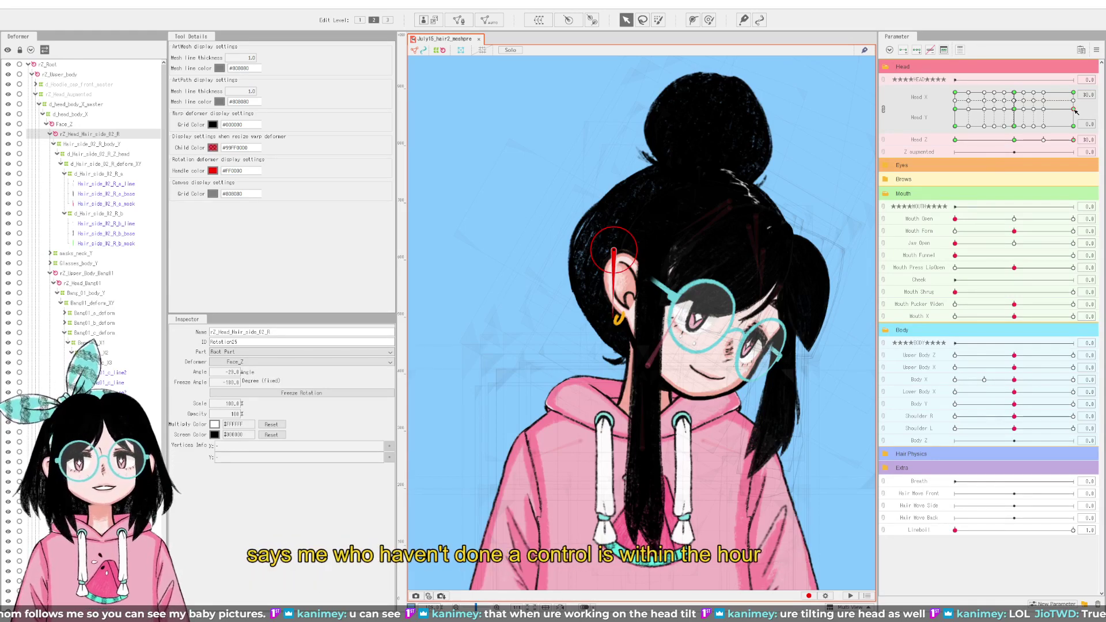
Step: Recheck the side hair at the Head Y extremes with Head X at maximum, and at the centered pose with the head tilted
left_click(1009, 122)
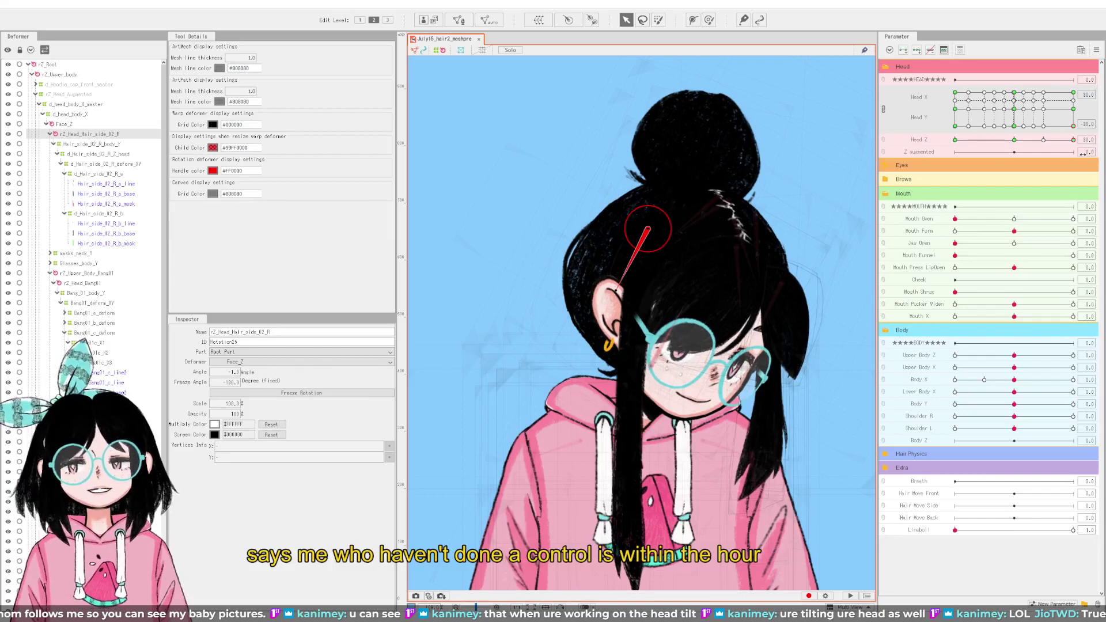
left_click(1015, 128)
left_click_drag(1017, 130, 1081, 132)
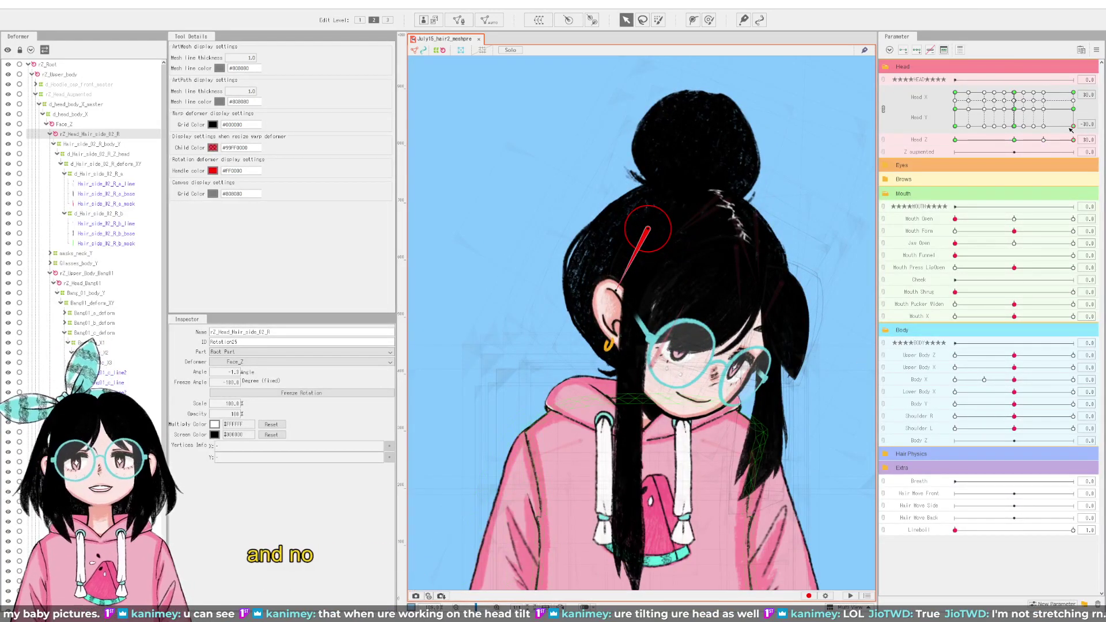
mouse_move(1076, 109)
left_mouse_down()
mouse_move(1081, 91)
mouse_move(1082, 119)
mouse_move(1074, 92)
left_mouse_up()
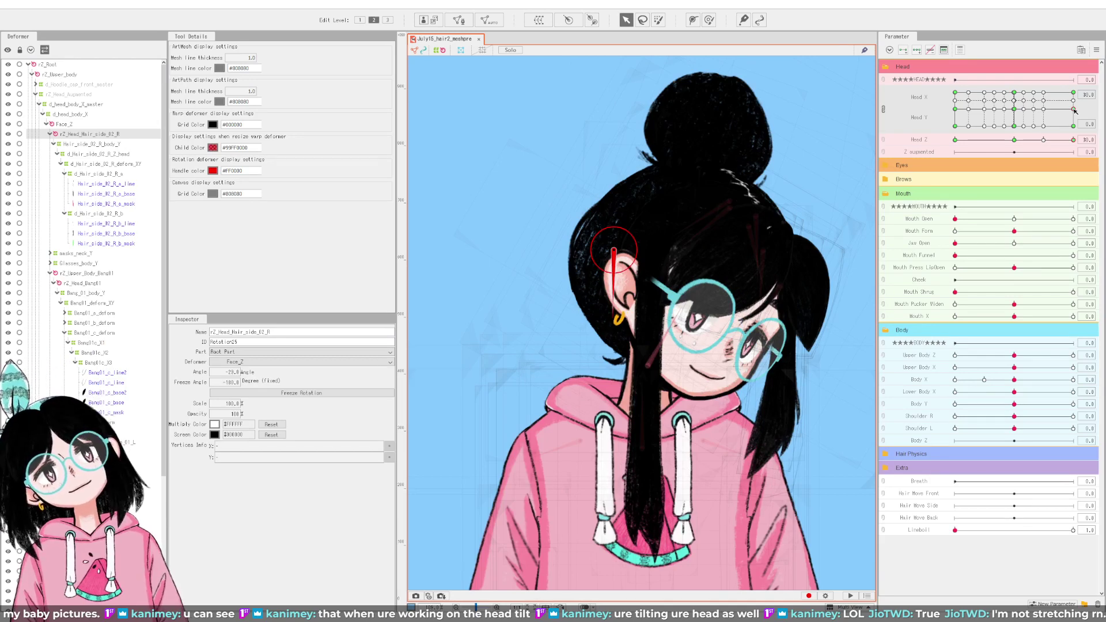
left_click_drag(1074, 111, 1043, 86)
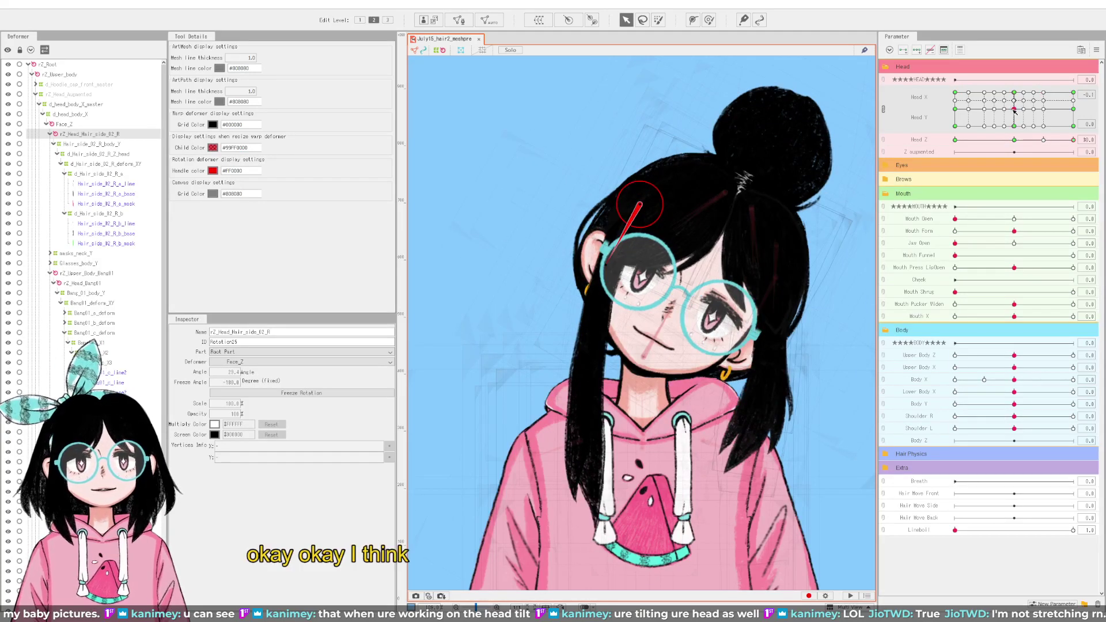
scroll(589, 438, "down", 4)
scroll(589, 438, "up", 2)
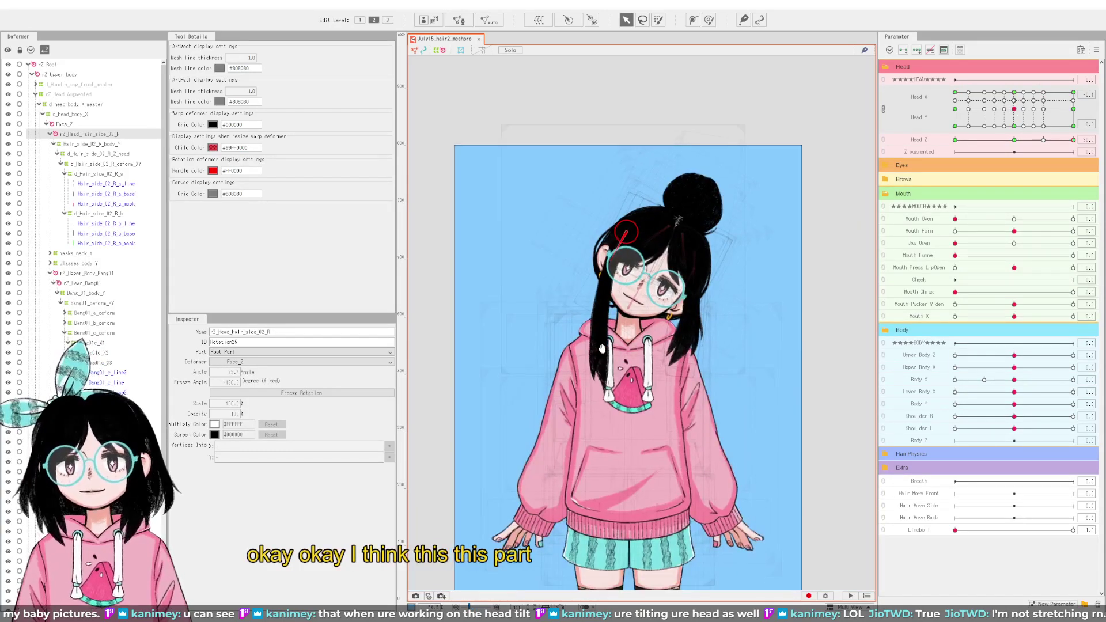
scroll(842, 227, "up", 3)
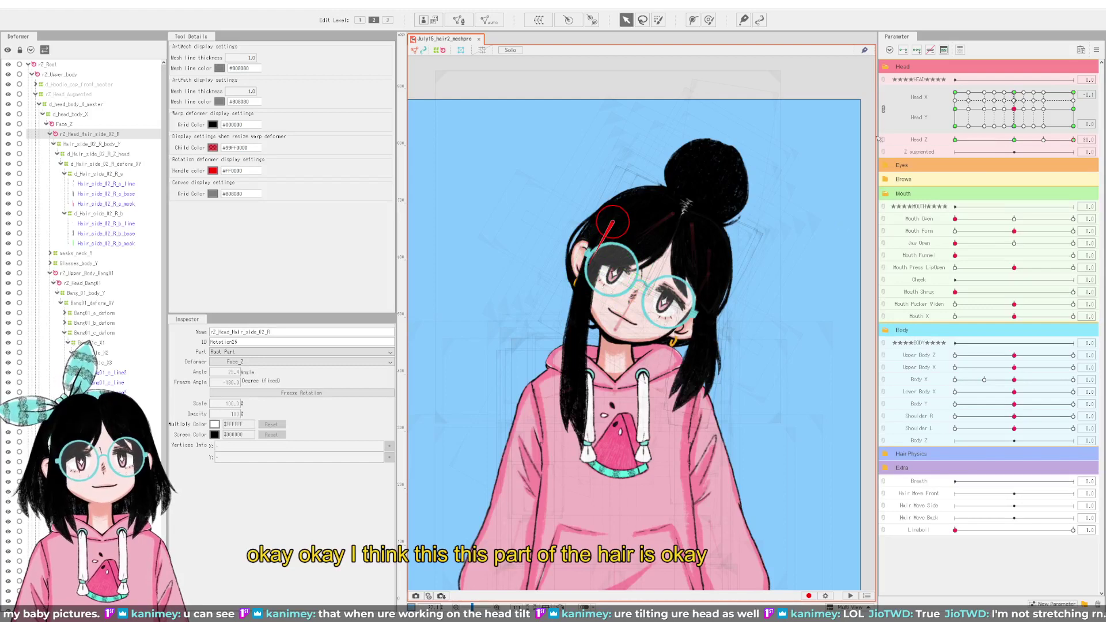
Step: Collapse the rZ_Head_Hair_side_02_R hierarchy and check the tilted head's hair at minimum Head X with Head Y raised
left_click(50, 133)
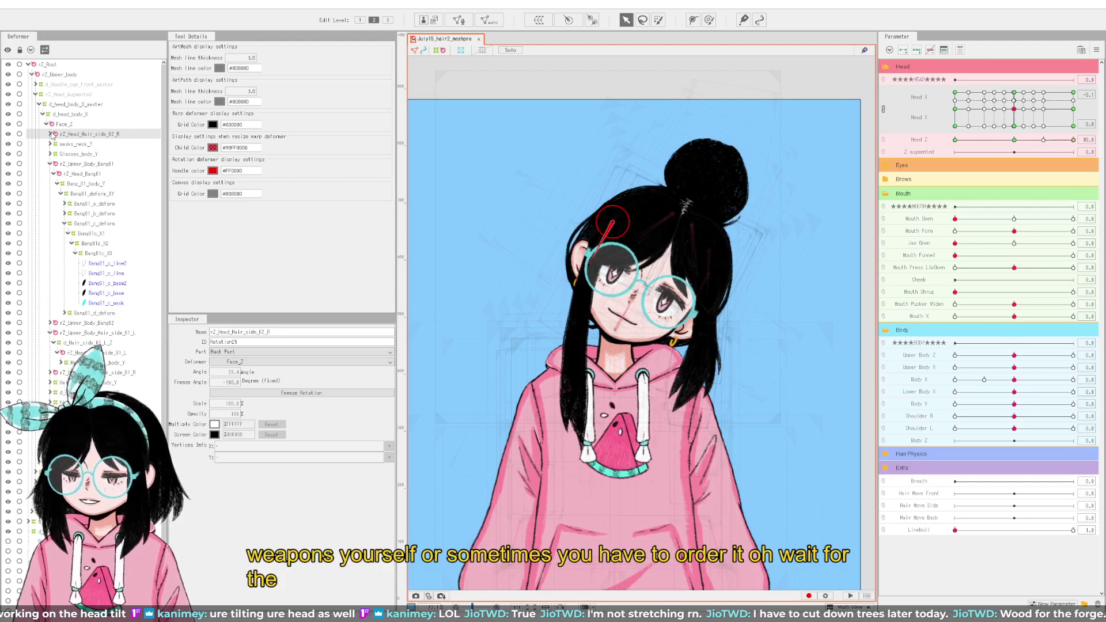
left_click(1014, 126)
left_click_drag(1016, 128, 950, 93)
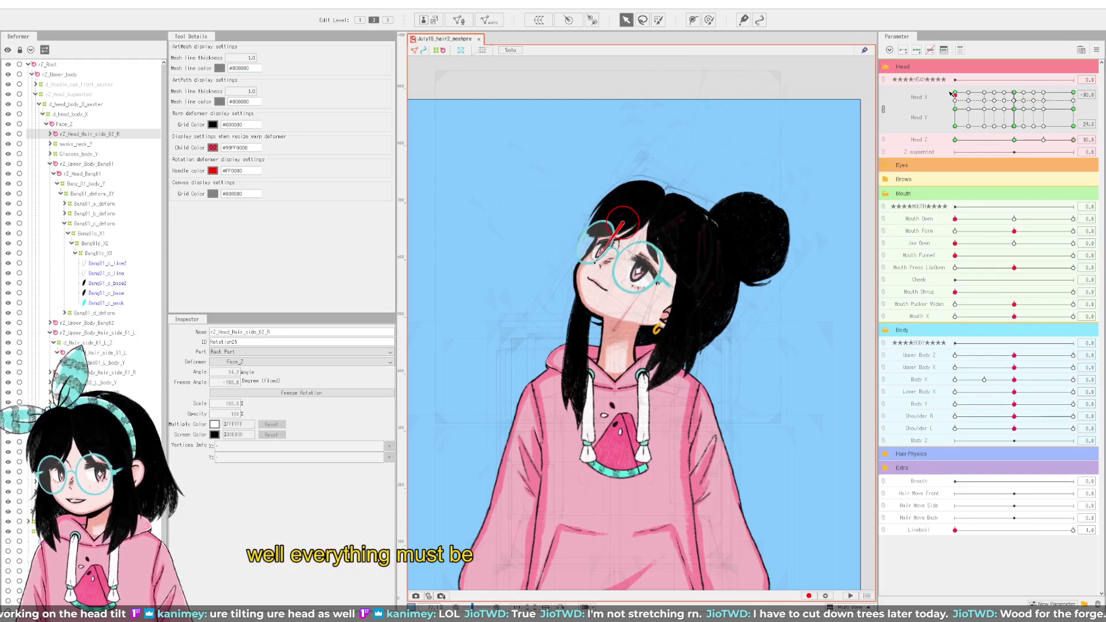
left_click(1013, 110)
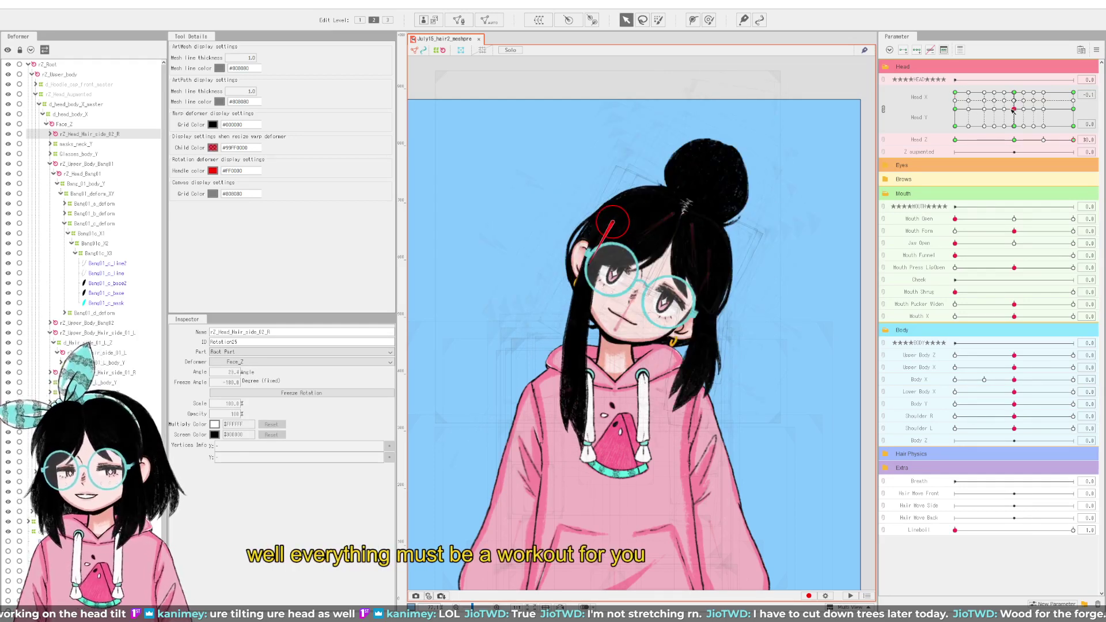
Step: Shift the side hair's rotation deformer slightly right at maximum Head X and minimum Head Y, with Head Z at maximum
left_click_drag(1013, 110, 1075, 139)
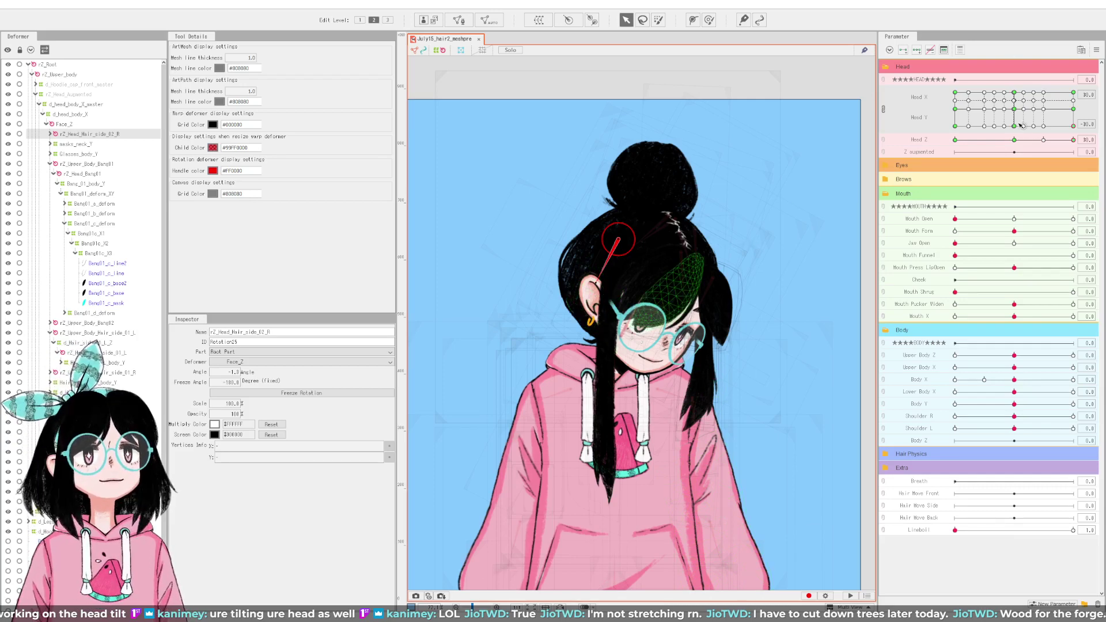
left_click_drag(1016, 127, 1085, 138)
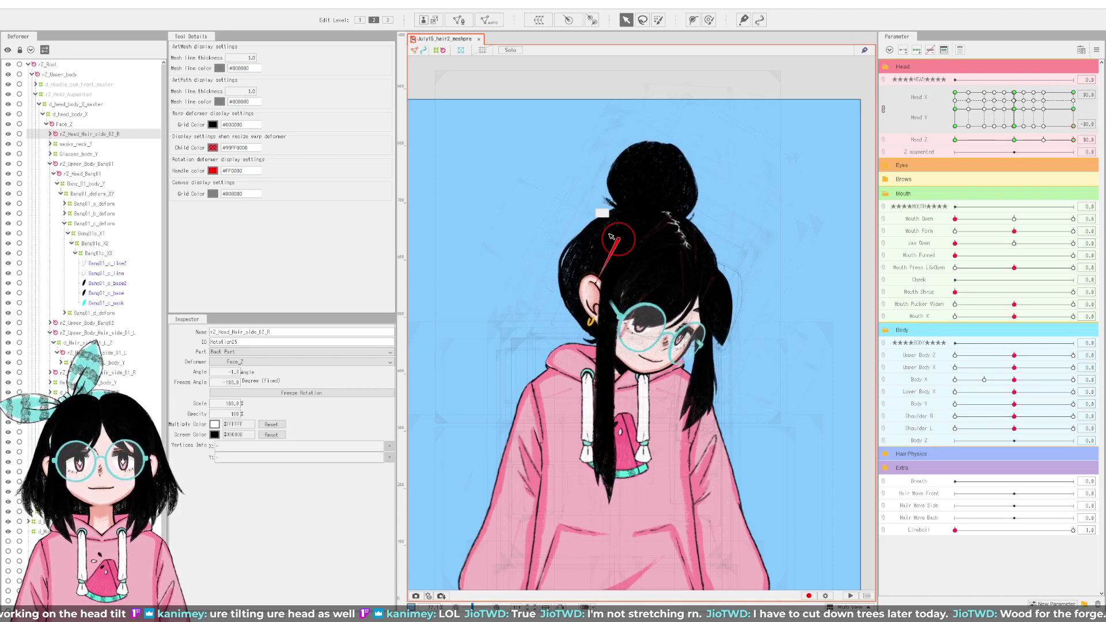
left_click_drag(621, 240, 624, 240)
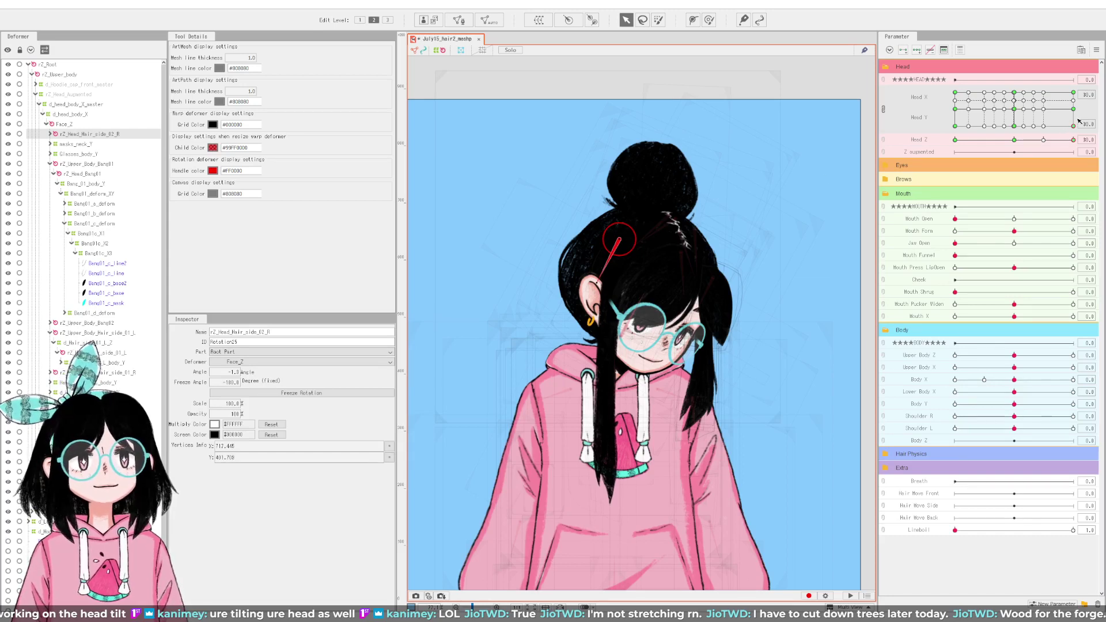
Step: Return Head X, Head Y and Head Z to neutral and save the model
left_click_drag(1078, 121, 1014, 109)
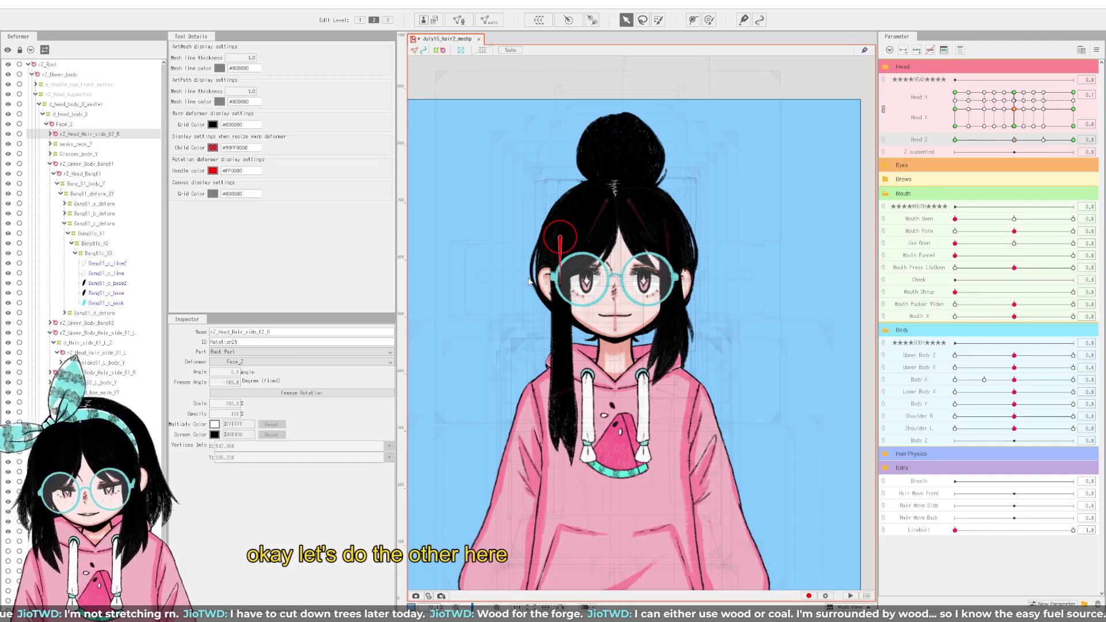
key("ctrl+s")
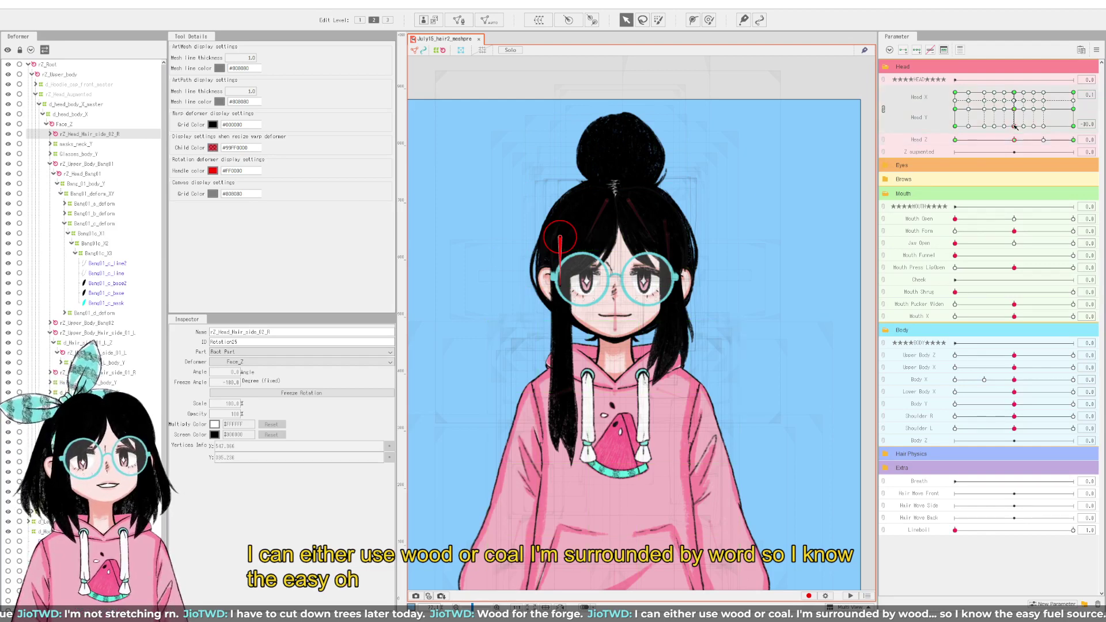
Step: Check the side hair at maximum Head X with Head Y at minimum, centered and maximum
left_click_drag(1014, 126, 1081, 136)
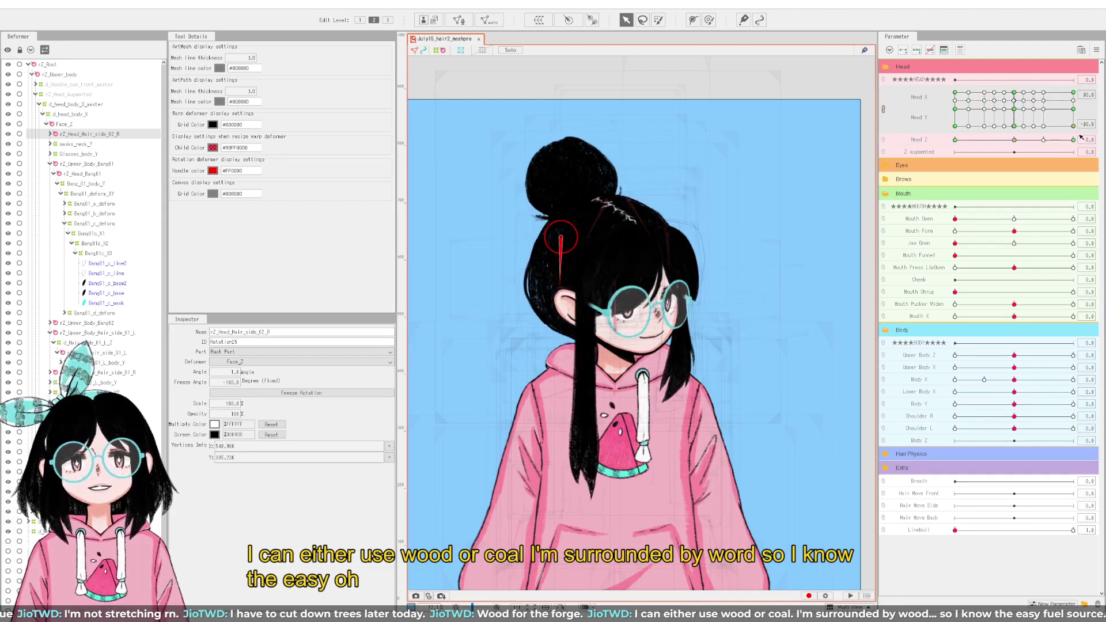
left_click(1072, 110)
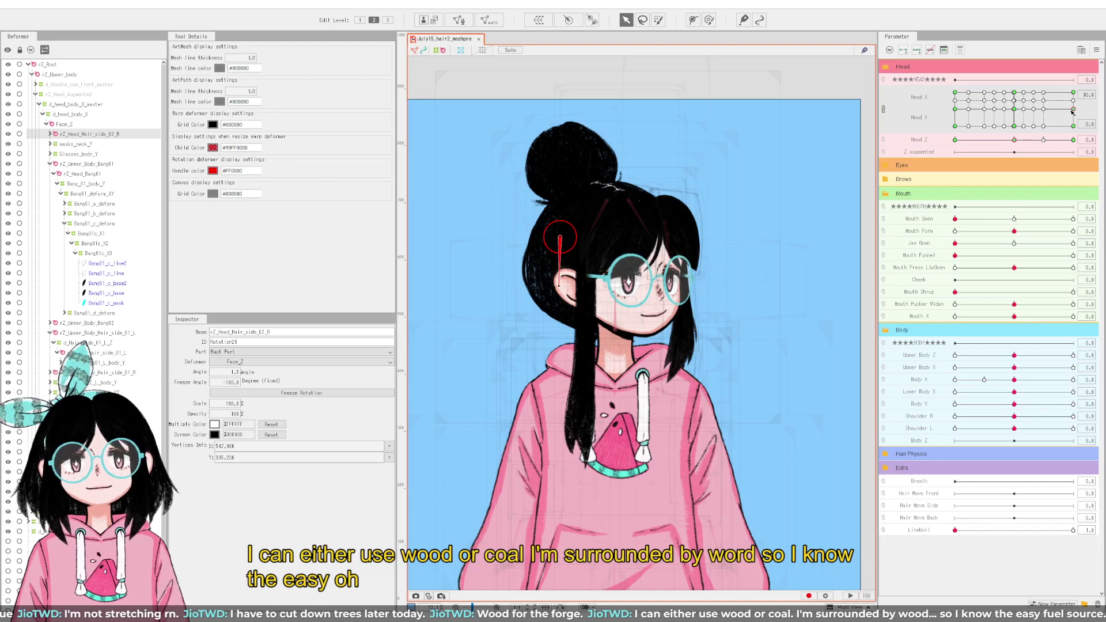
left_click_drag(1072, 113, 1080, 135)
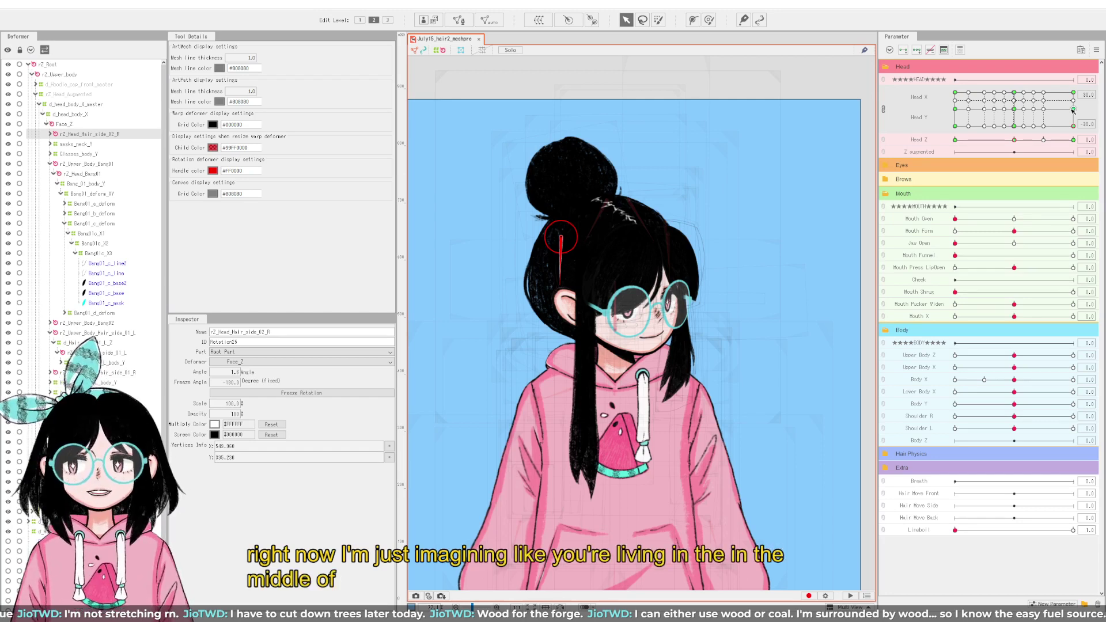
left_click(1073, 109)
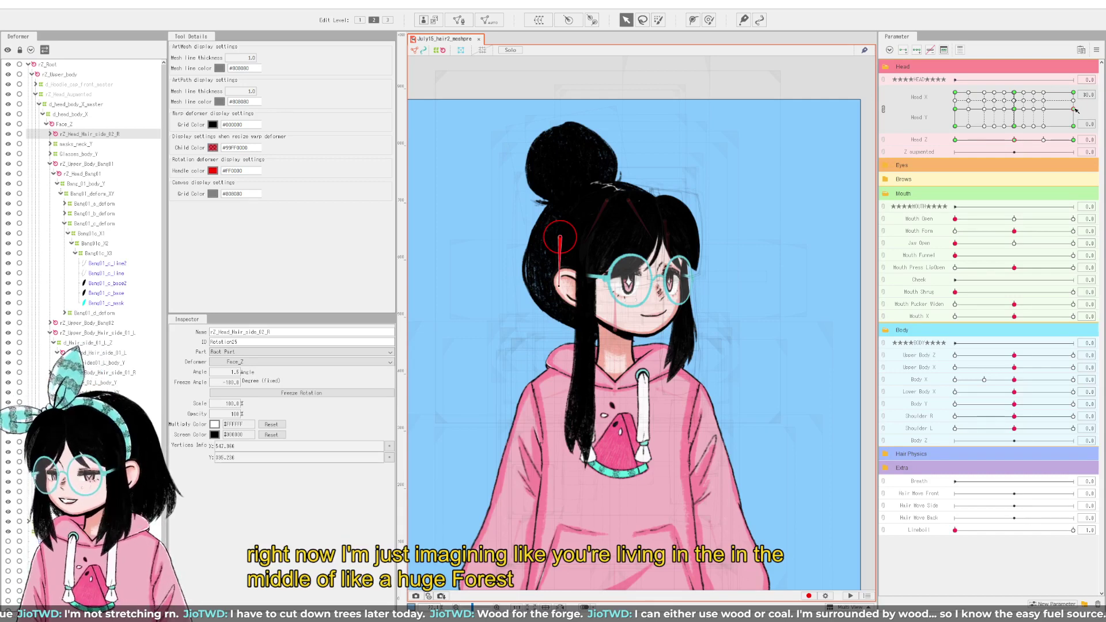
mouse_move(1075, 109)
left_mouse_down()
mouse_move(1081, 92)
mouse_move(1071, 126)
mouse_move(955, 122)
mouse_move(1075, 82)
mouse_move(1092, 103)
left_mouse_up()
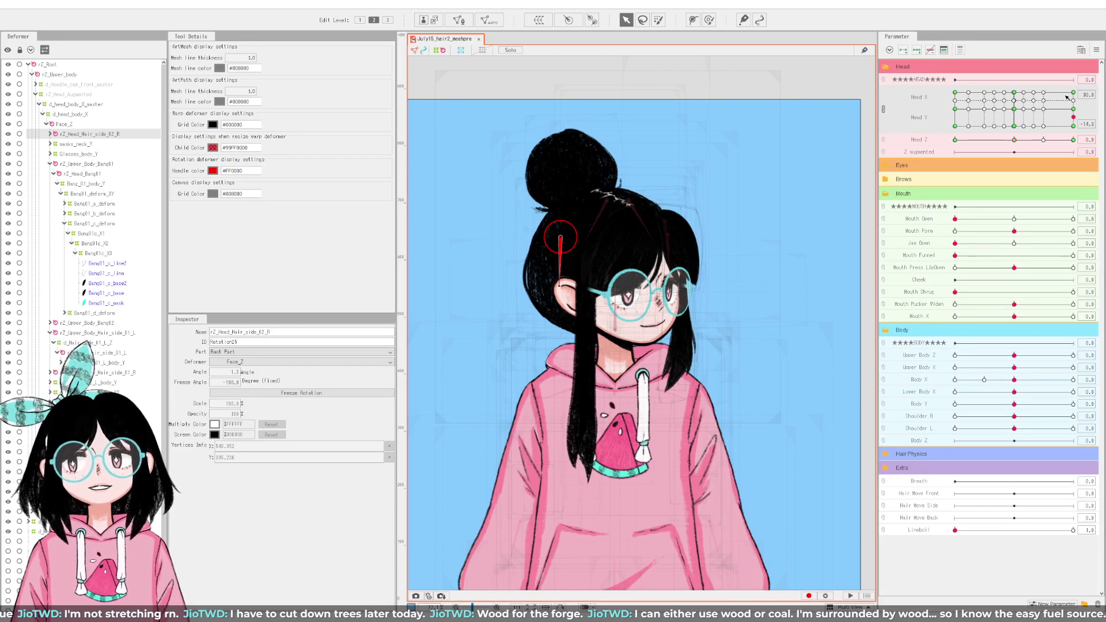
mouse_move(1076, 94)
left_mouse_down()
mouse_move(1065, 92)
mouse_move(1085, 87)
left_mouse_up()
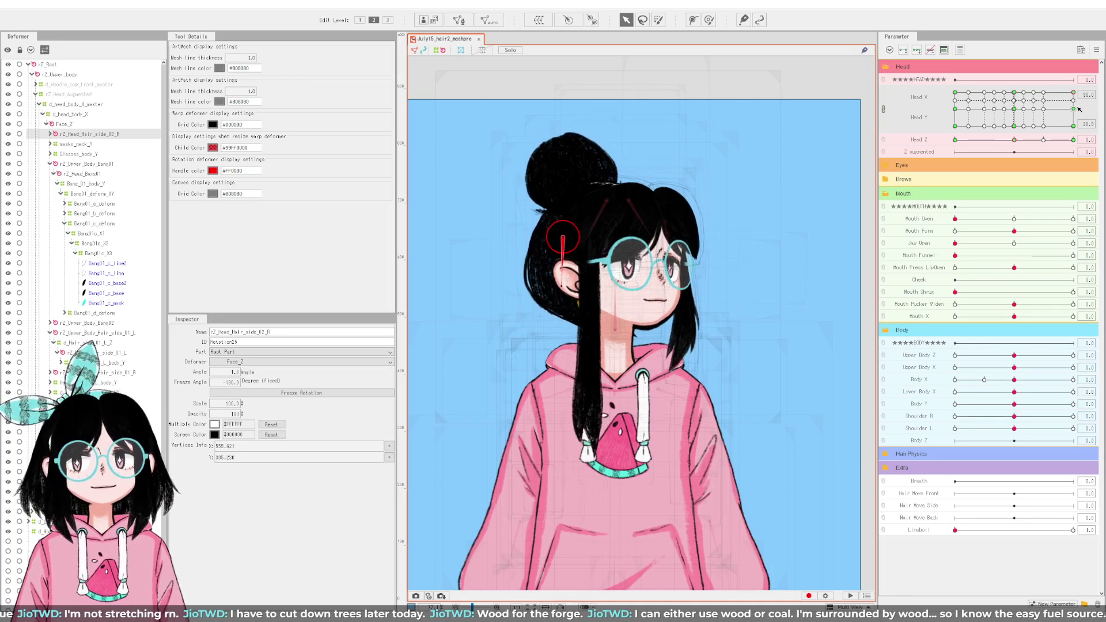
left_click(1075, 109)
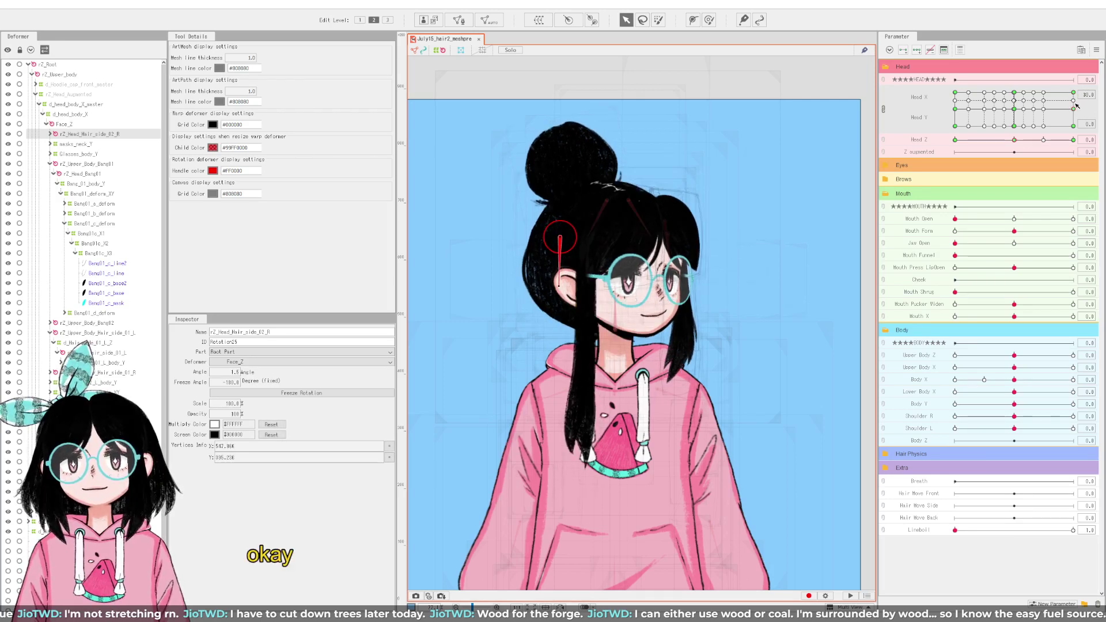
Step: Shift the rZ_Head_Hair_side_02_R rotation deformer slightly left at maximum Head X and maximum Head Y
left_click(1076, 108)
left_click_drag(1073, 96, 1075, 90)
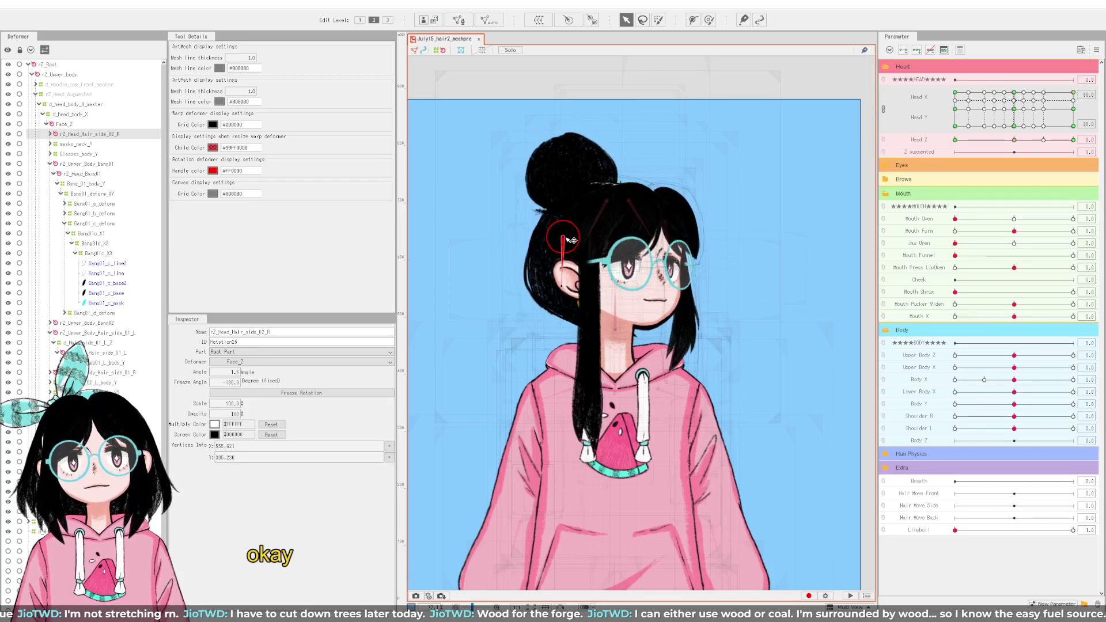
left_click_drag(569, 240, 565, 239)
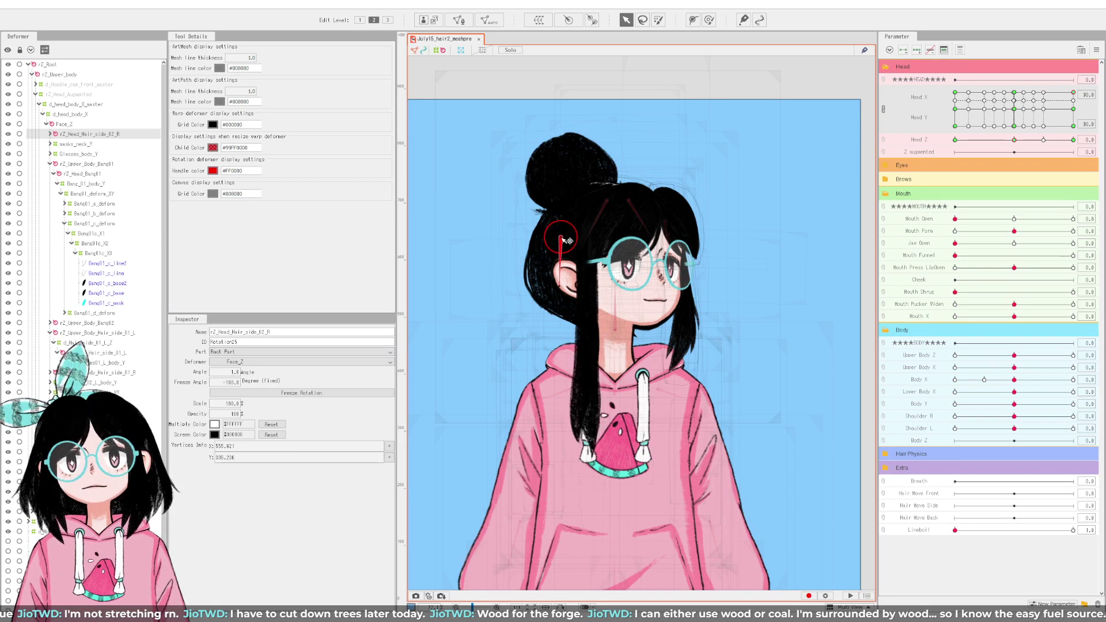
Step: Check the side hair at maximum Head X with Head Y at both extremes, and with Head Z tilted to maximum
left_click_drag(1074, 94, 1074, 125)
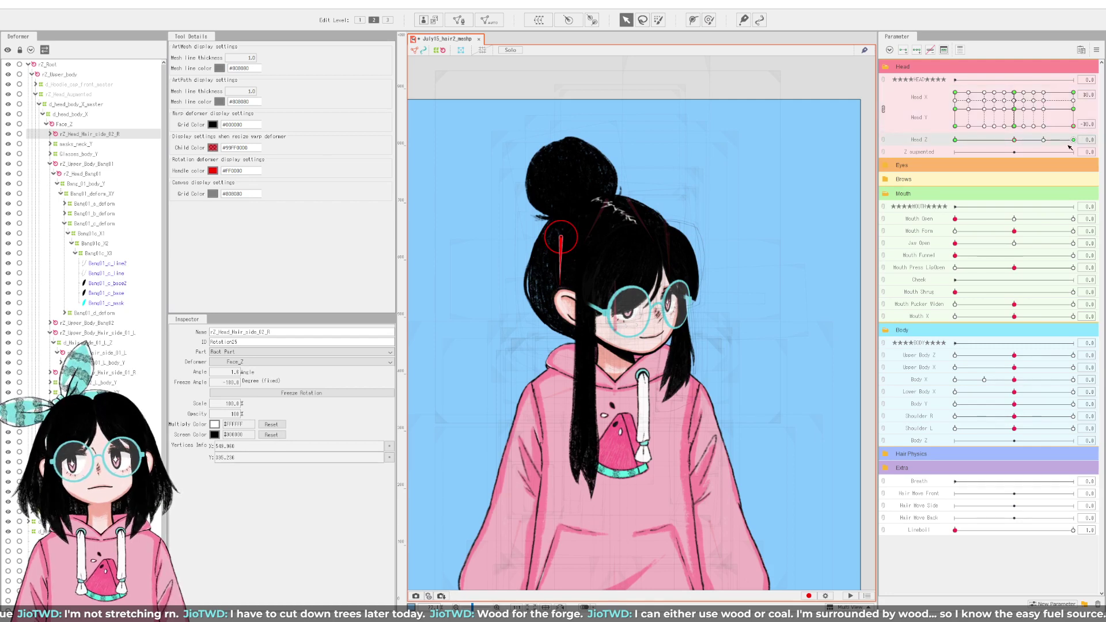
left_click(1073, 140)
left_click_drag(1073, 126, 1073, 92)
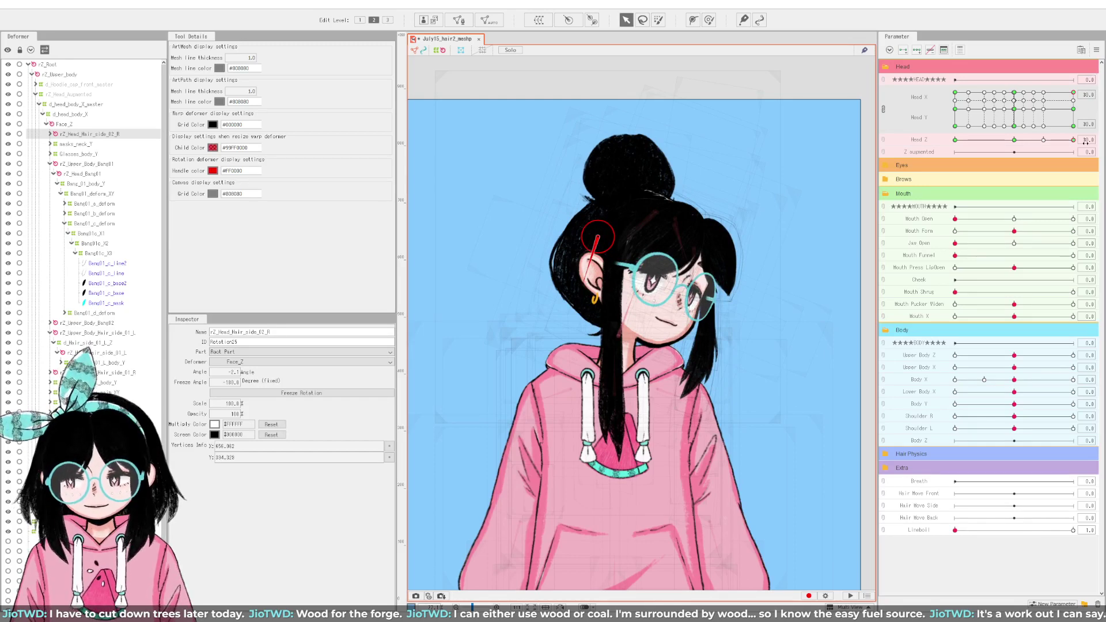
left_click(1043, 140)
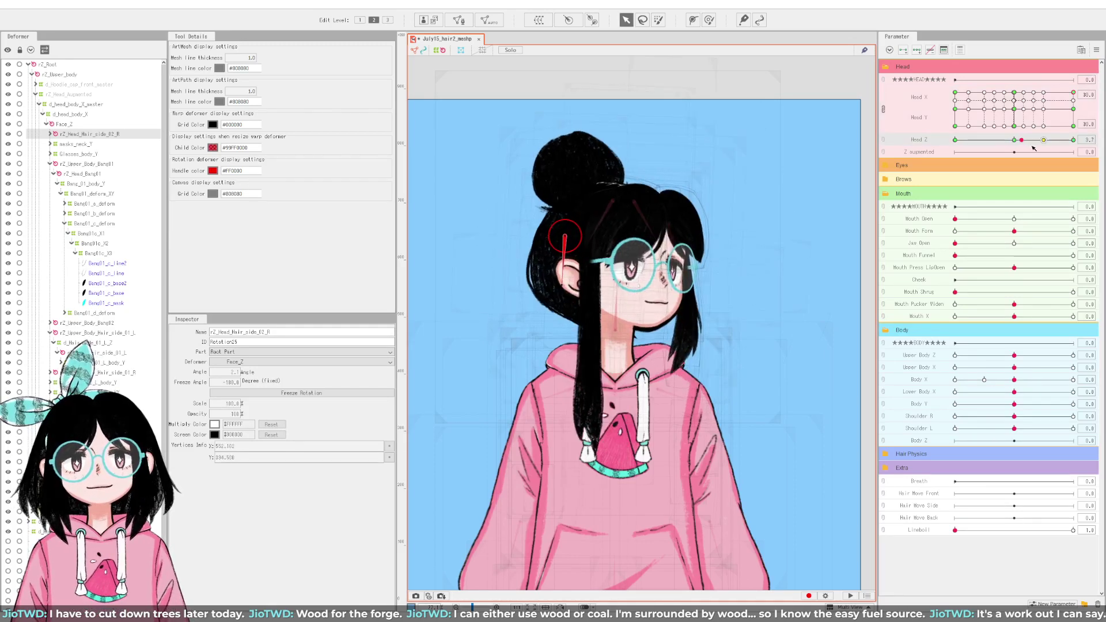
left_click(1072, 139)
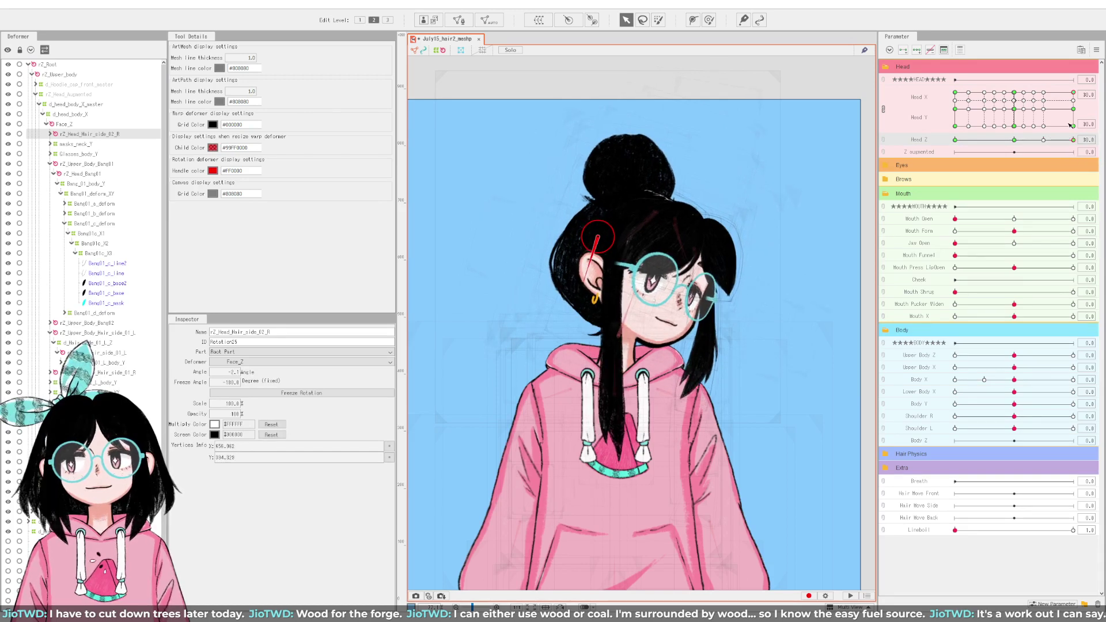
left_click_drag(1075, 110, 1088, 72)
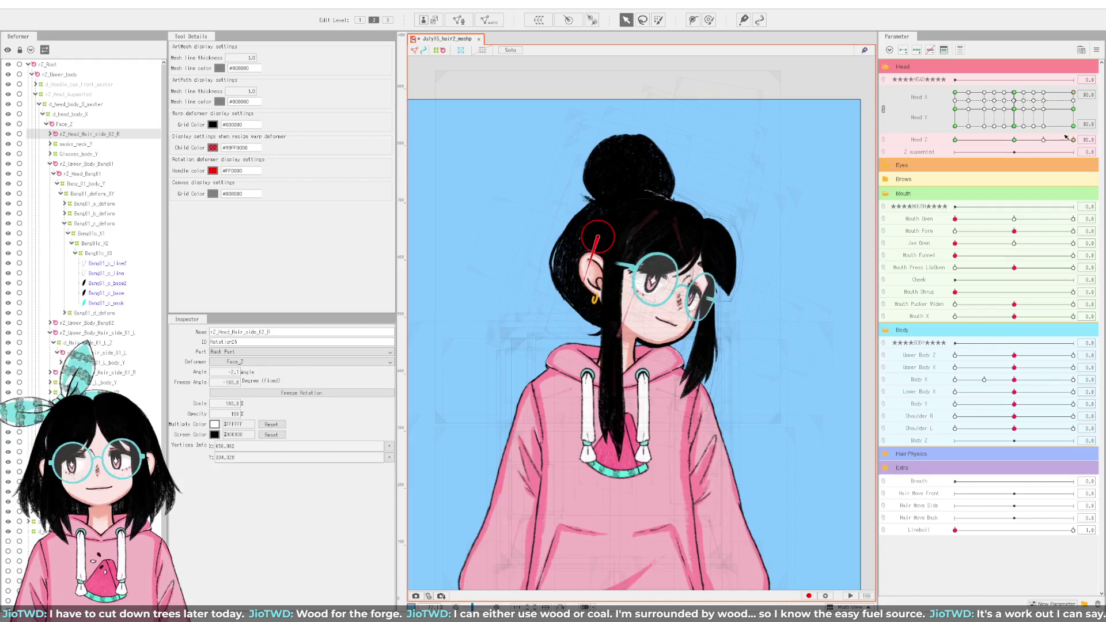
Step: Examine the side hair while sweeping Head Z and Head X with Head Y raised, including the pose at minimum Head Z
left_click(1015, 140)
left_click_drag(1014, 139, 1100, 159)
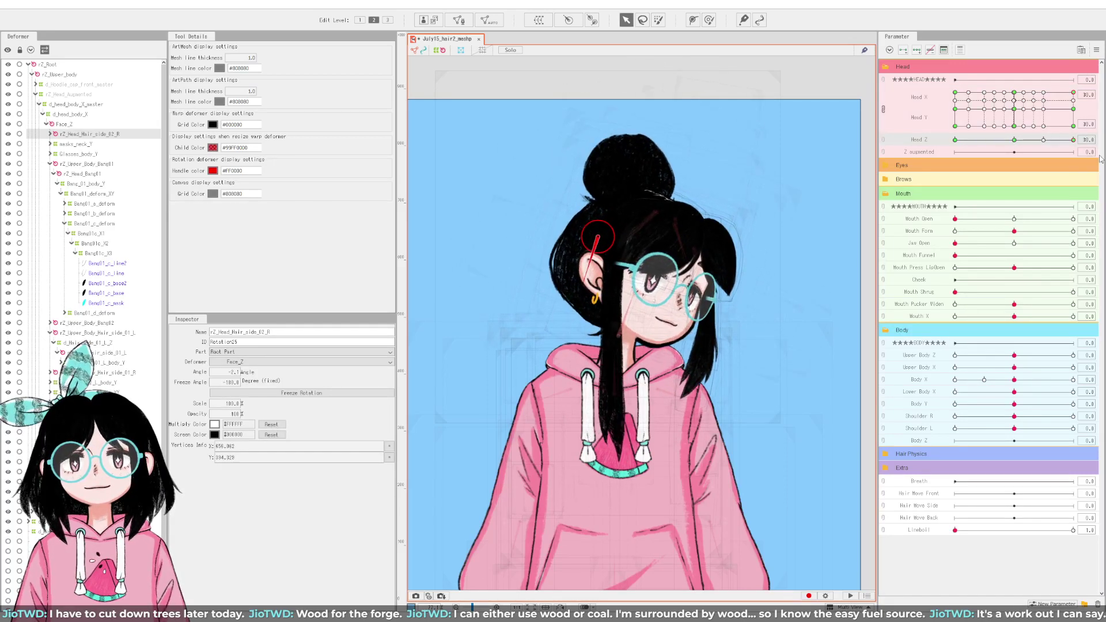
left_click(1041, 95)
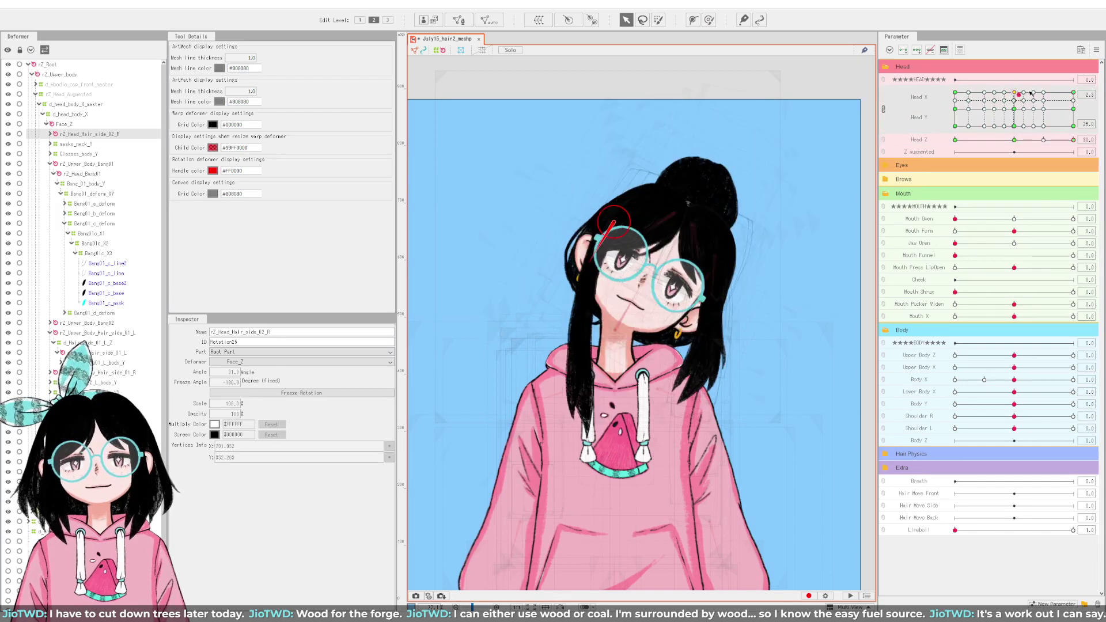
left_click_drag(1054, 94, 1098, 60)
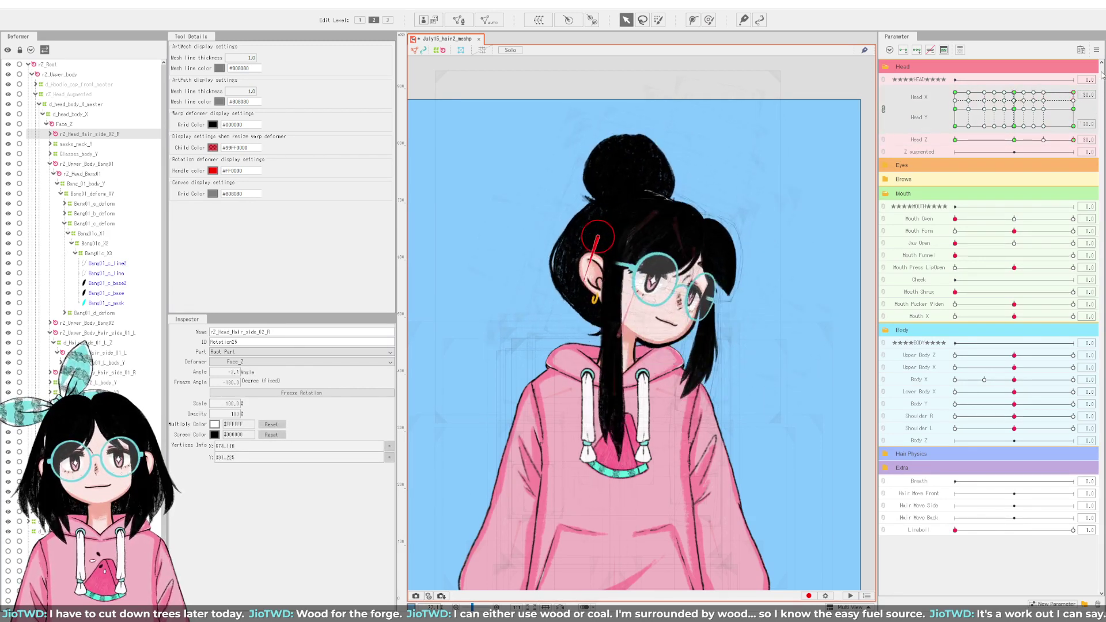
left_click_drag(1017, 129, 1067, 91)
left_click(957, 126)
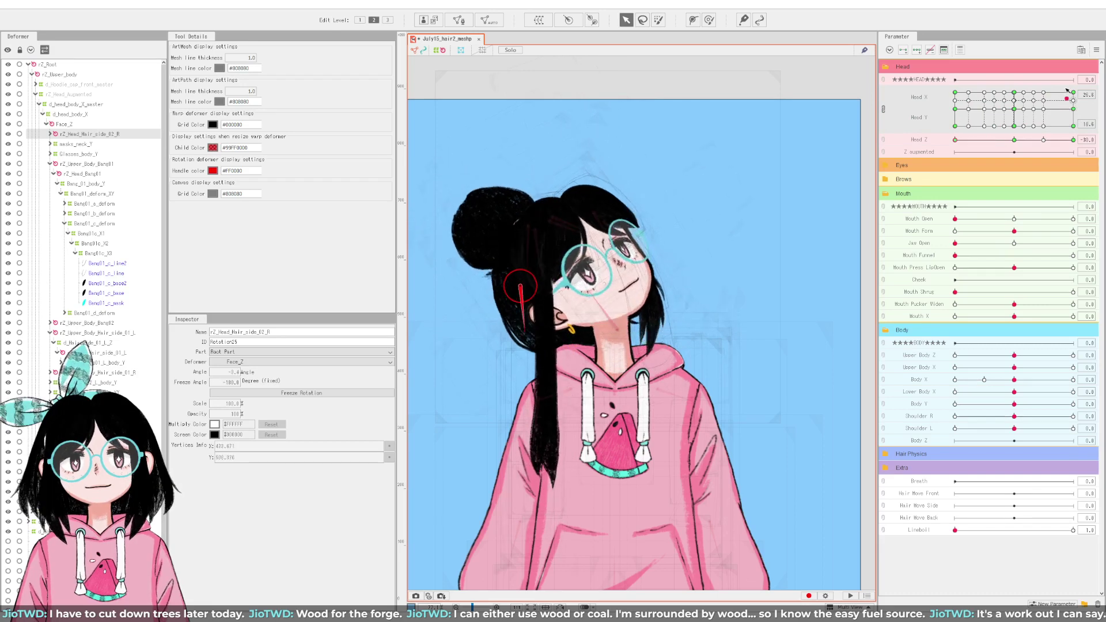
Step: Return Head X, Head Y and Head Z to the neutral pose and save the model
left_click(1013, 109)
left_click(1014, 139)
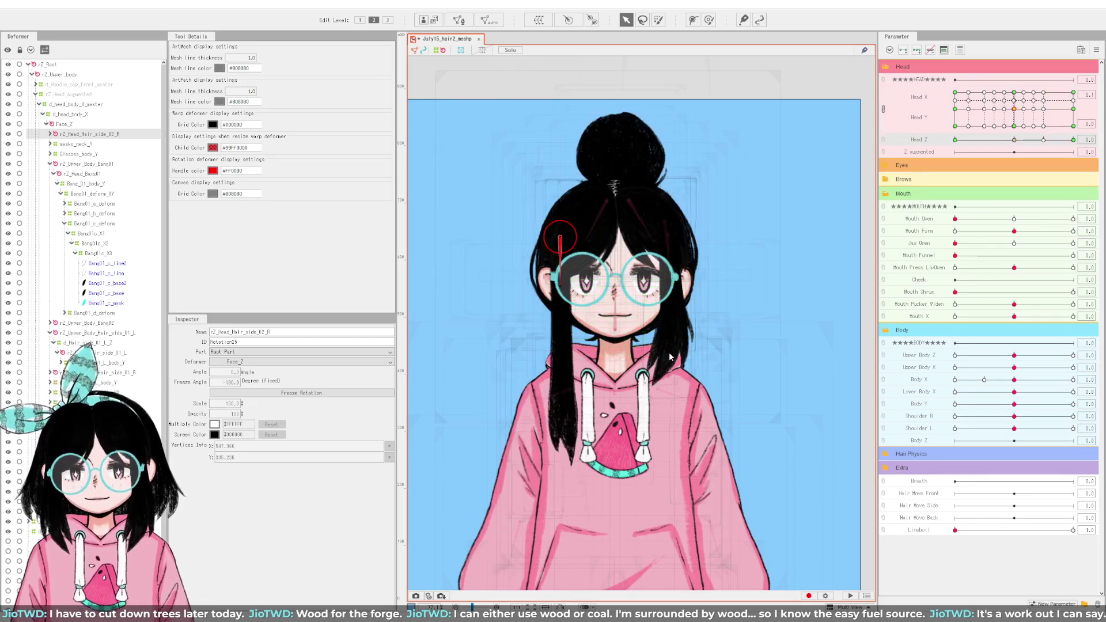
key("ctrl+s")
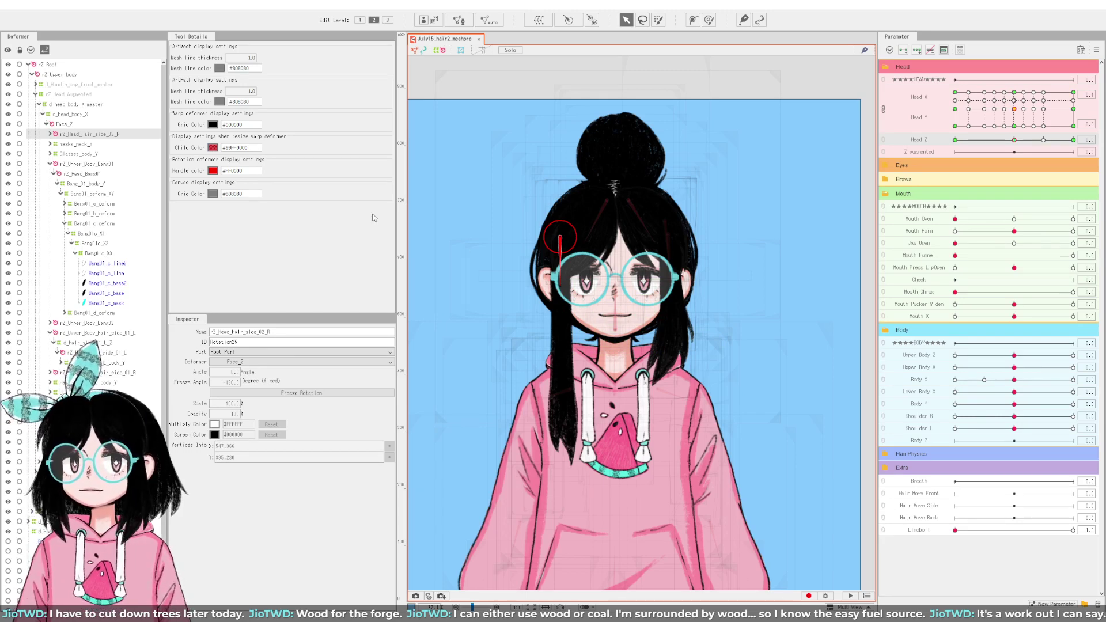
Step: Collapse the rZ_Upper_Body_Bang01 hierarchy, show the Hair_side_02_L hair part and save the model
left_click(50, 164)
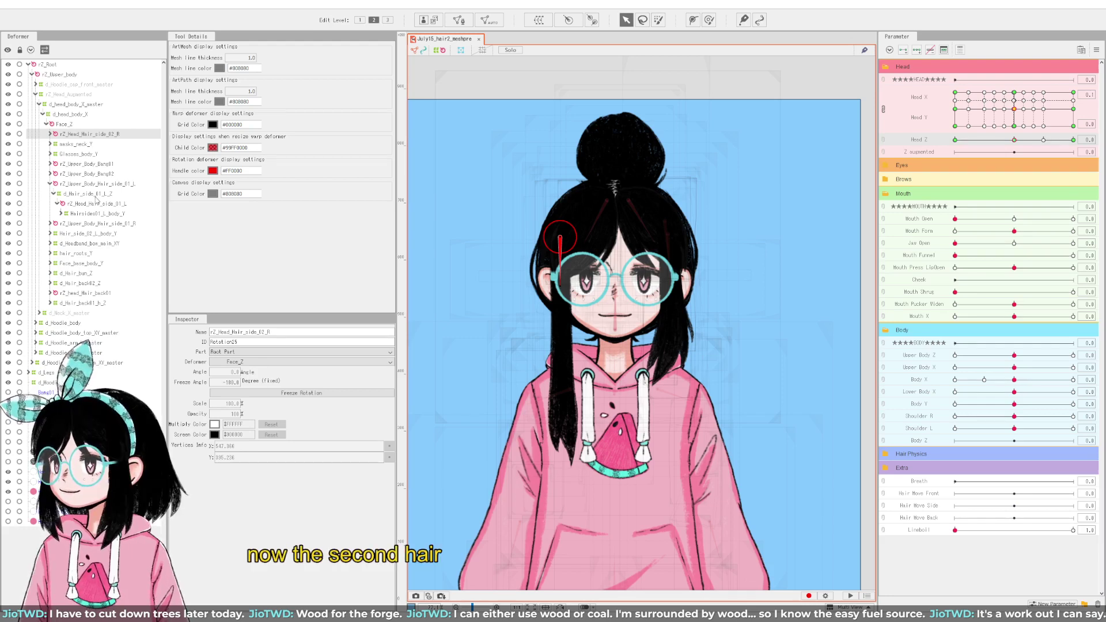
left_click(670, 325)
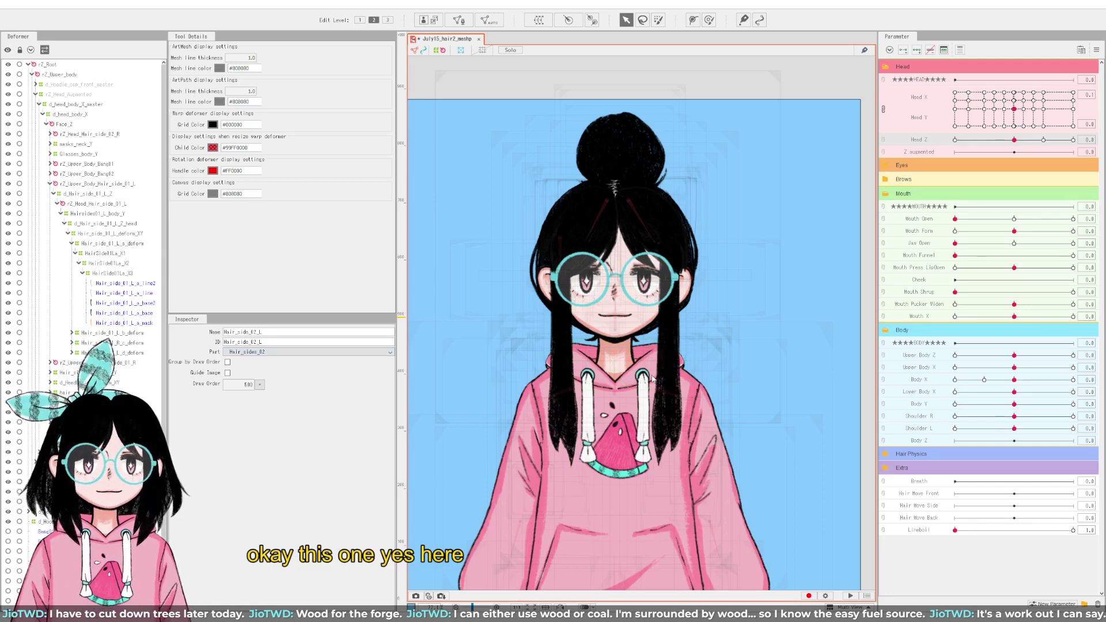
key("ctrl+s")
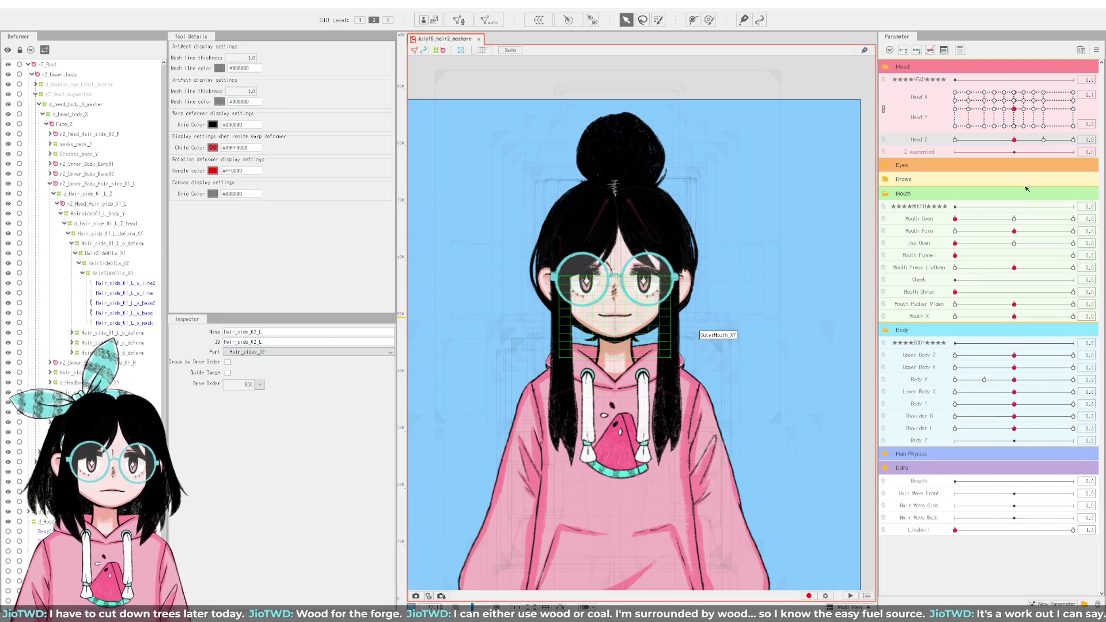
Step: Preview the Hair_side_02_L strand at maximum Head X with Head Y raised, and reset Head X and Head Y to 0
mouse_move(1015, 111)
left_mouse_down()
mouse_move(1066, 89)
mouse_move(1074, 70)
mouse_move(973, 117)
mouse_move(1050, 124)
mouse_move(999, 111)
mouse_move(1012, 109)
left_mouse_up()
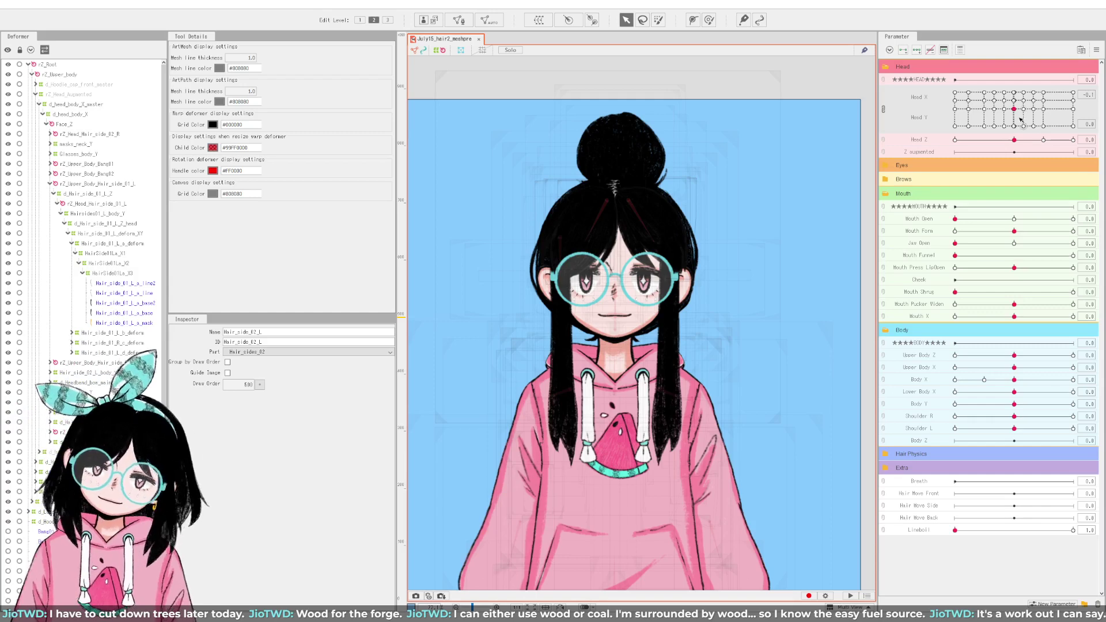
left_click_drag(1020, 119, 1083, 94)
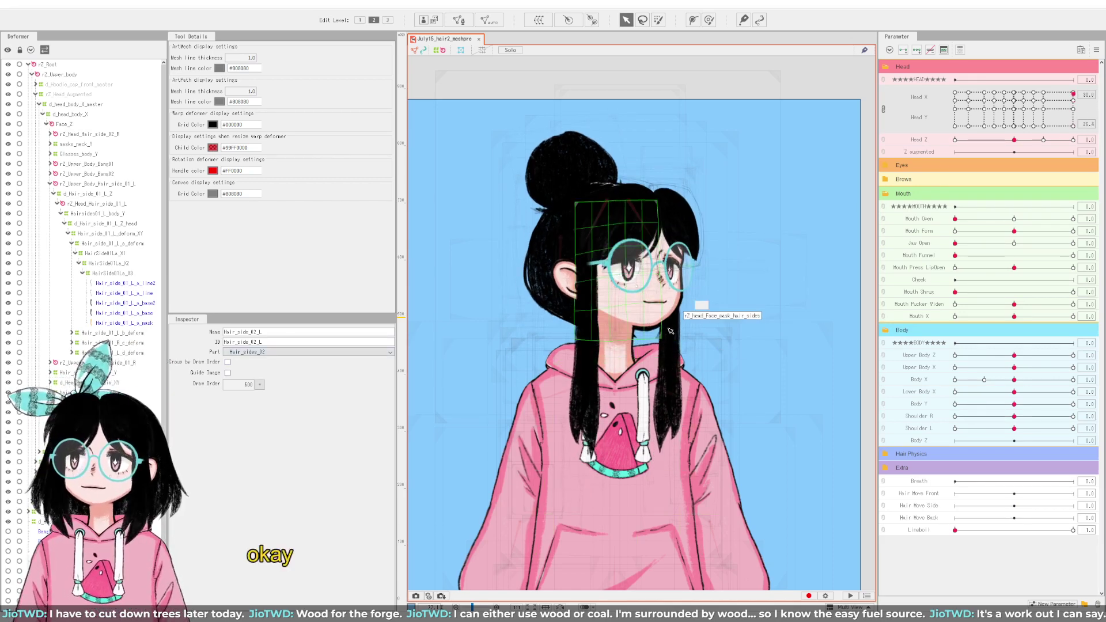
left_click(1082, 95)
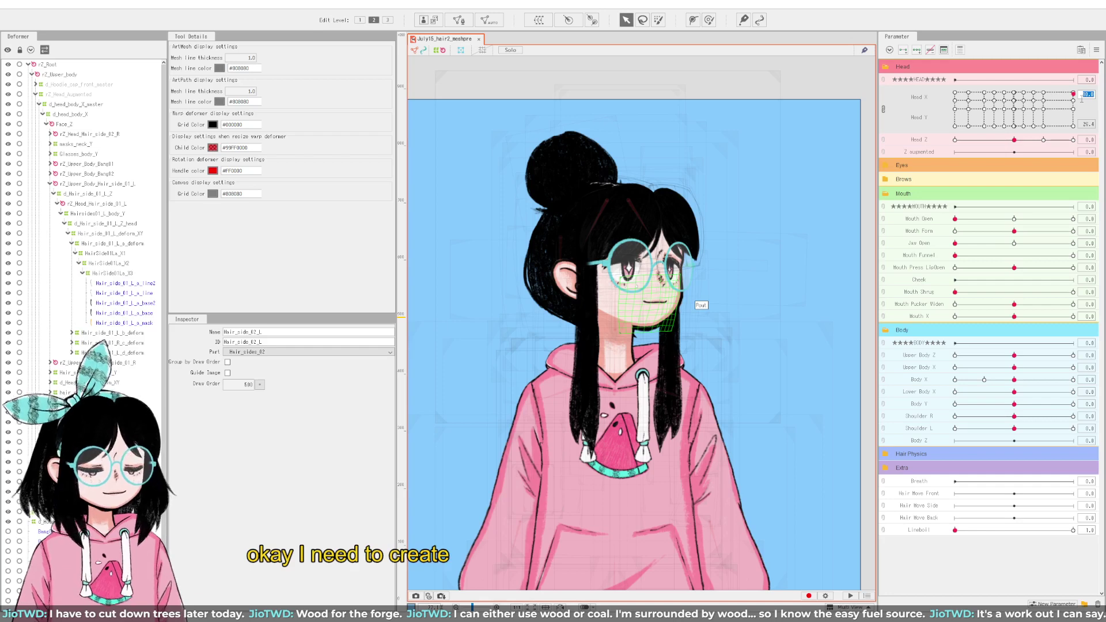
type("0")
key("Return")
left_click(1086, 123)
type("0")
key("Return")
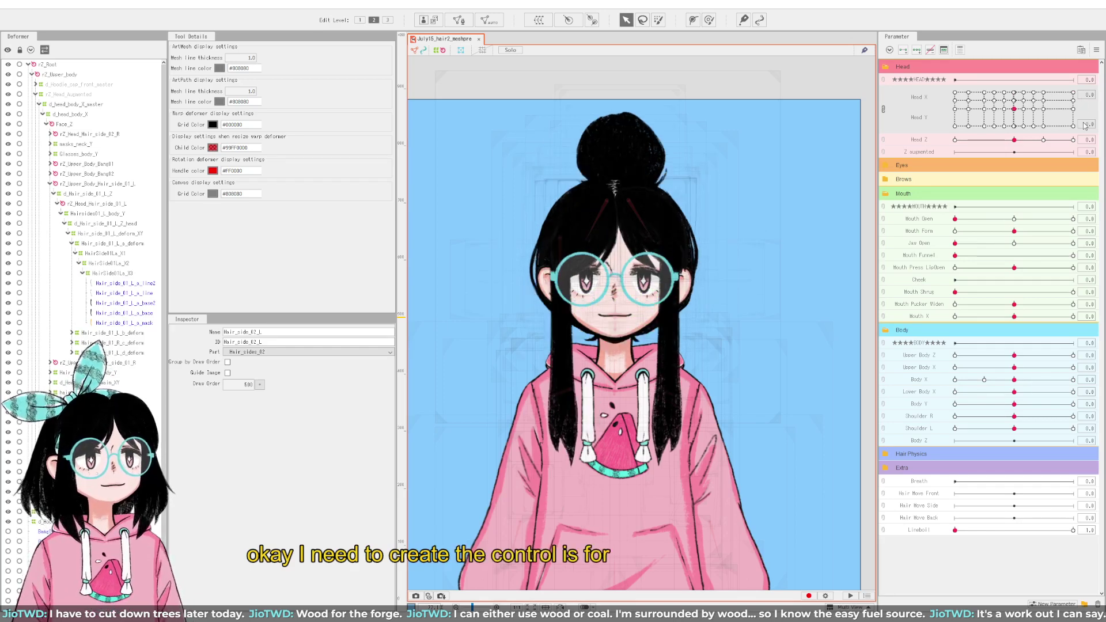
Step: Examine the Hair_side_02_L strand's body_Y, Z_head and deform_XY warp deformers and compare them with the rZ_Upper_Body_Hair_side_01_R rotation deformer
left_click(670, 337)
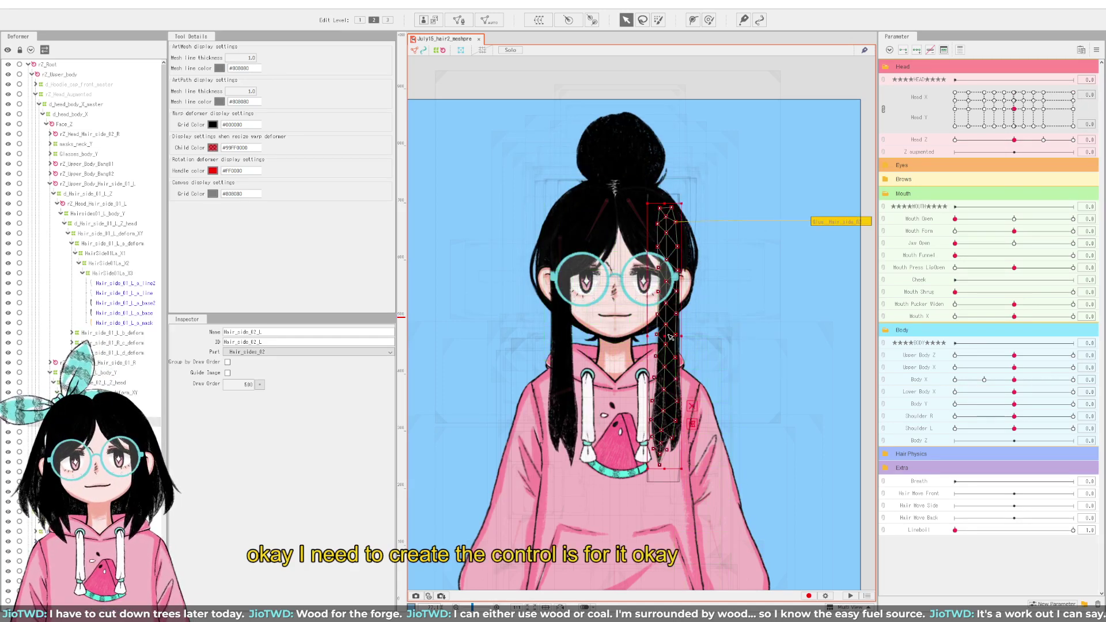
left_click(104, 363)
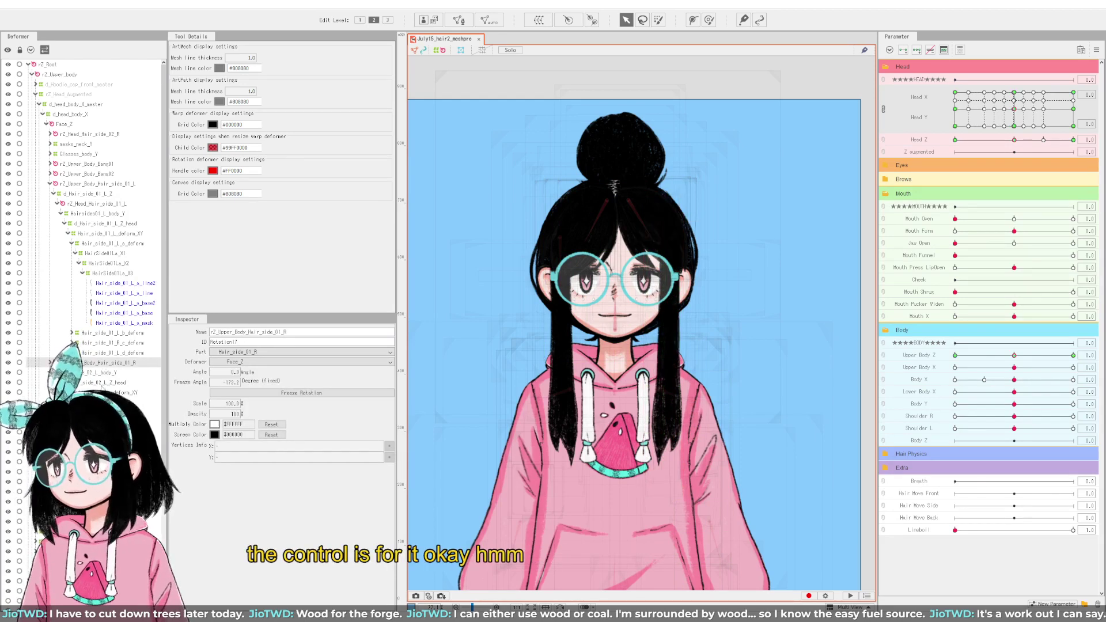
left_click(115, 392)
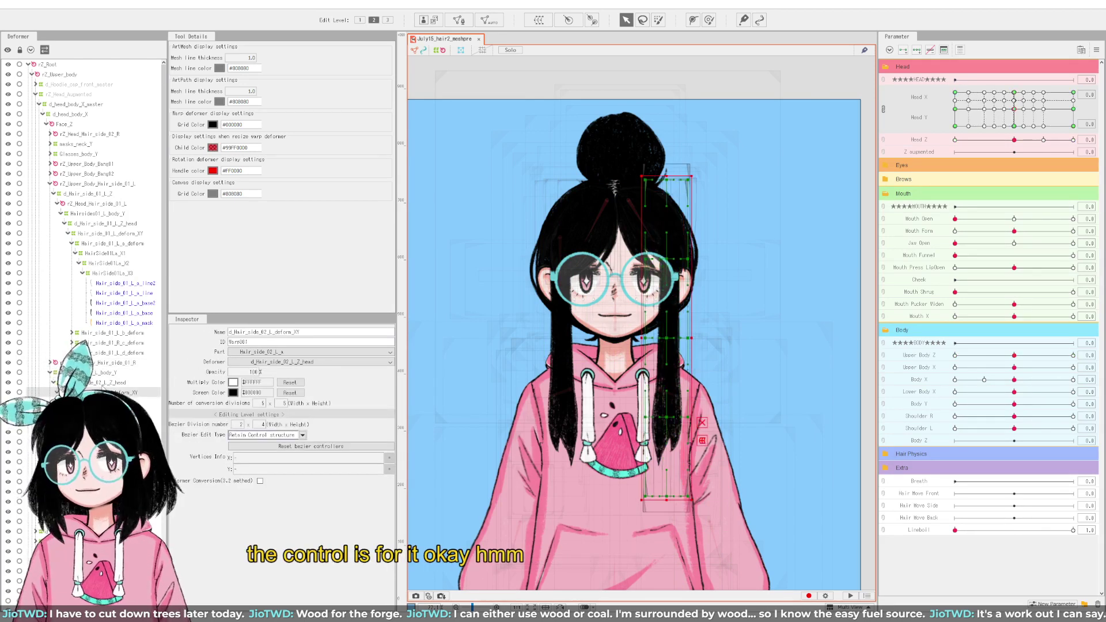
left_click(102, 383)
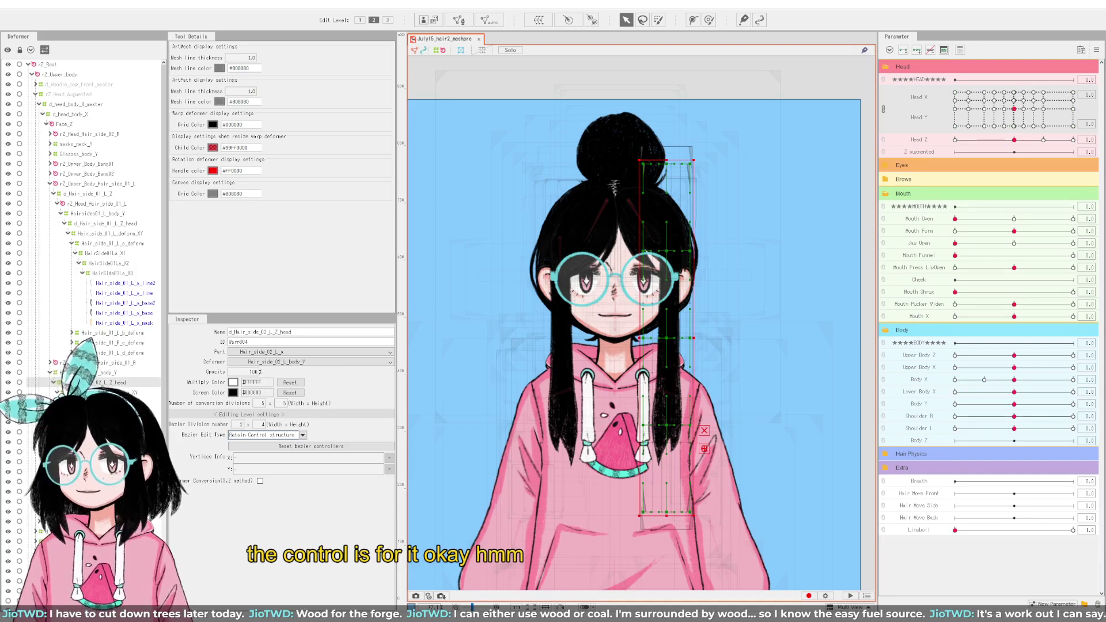
left_click(96, 373)
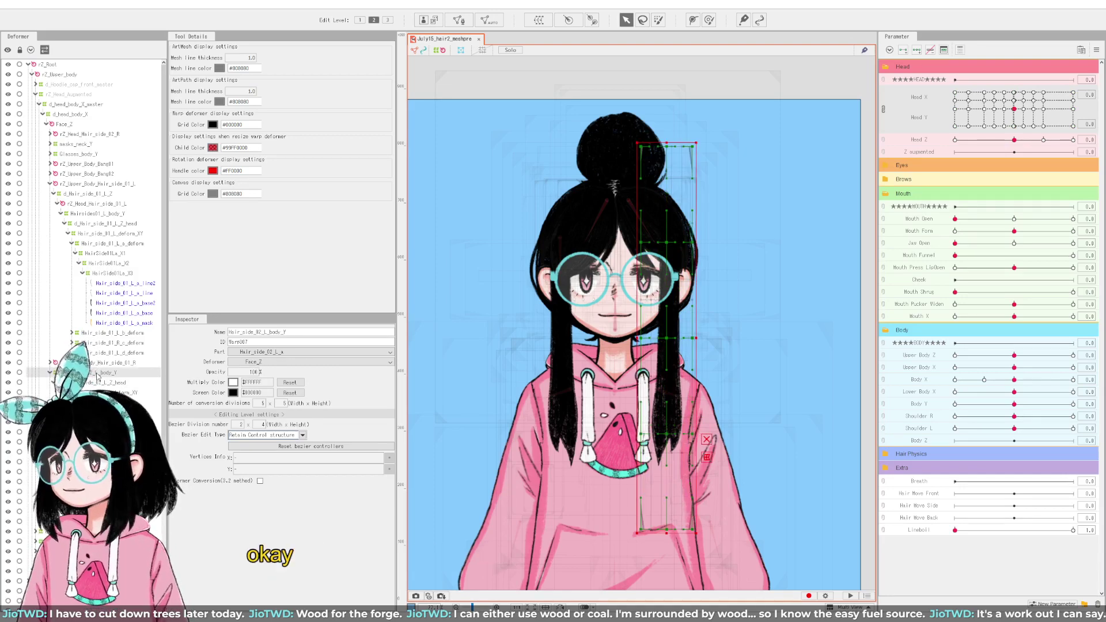
left_click(98, 365)
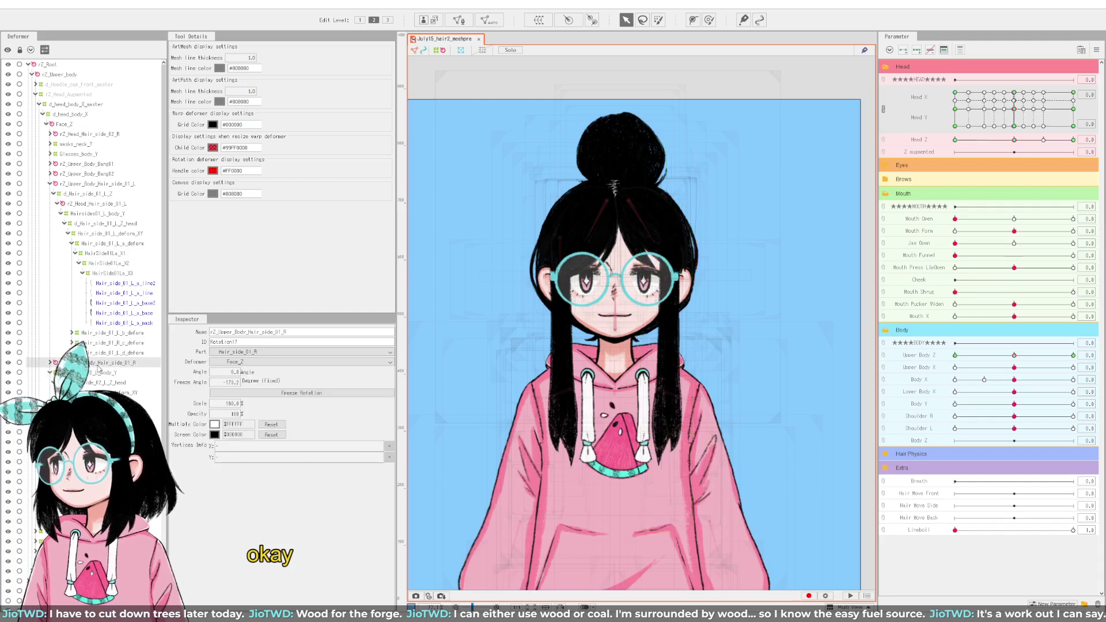
left_click(97, 374)
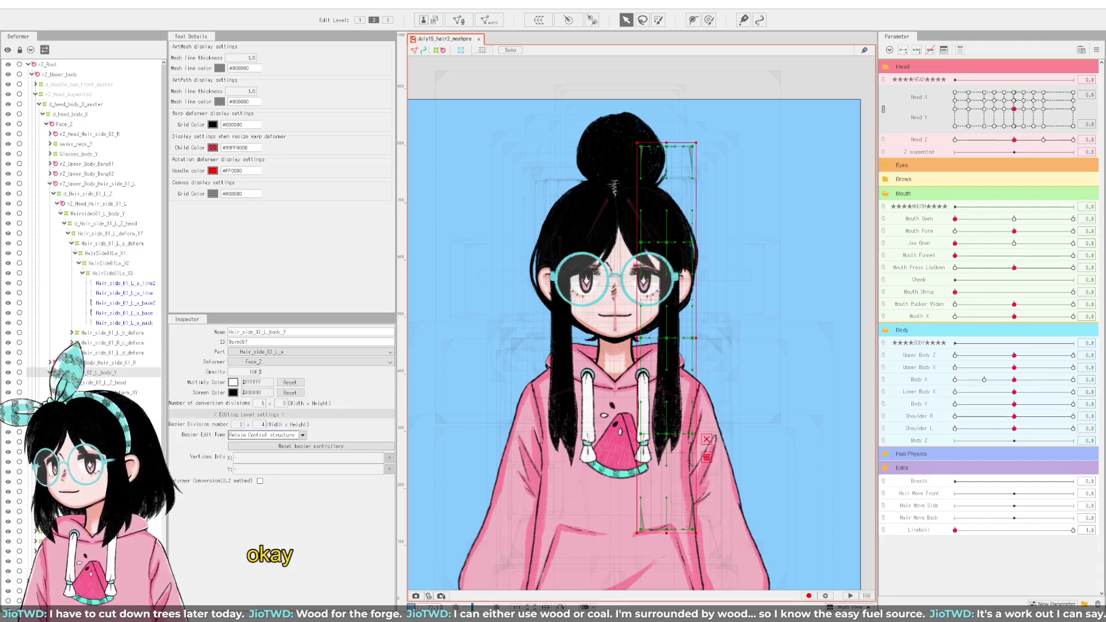
left_click(98, 363)
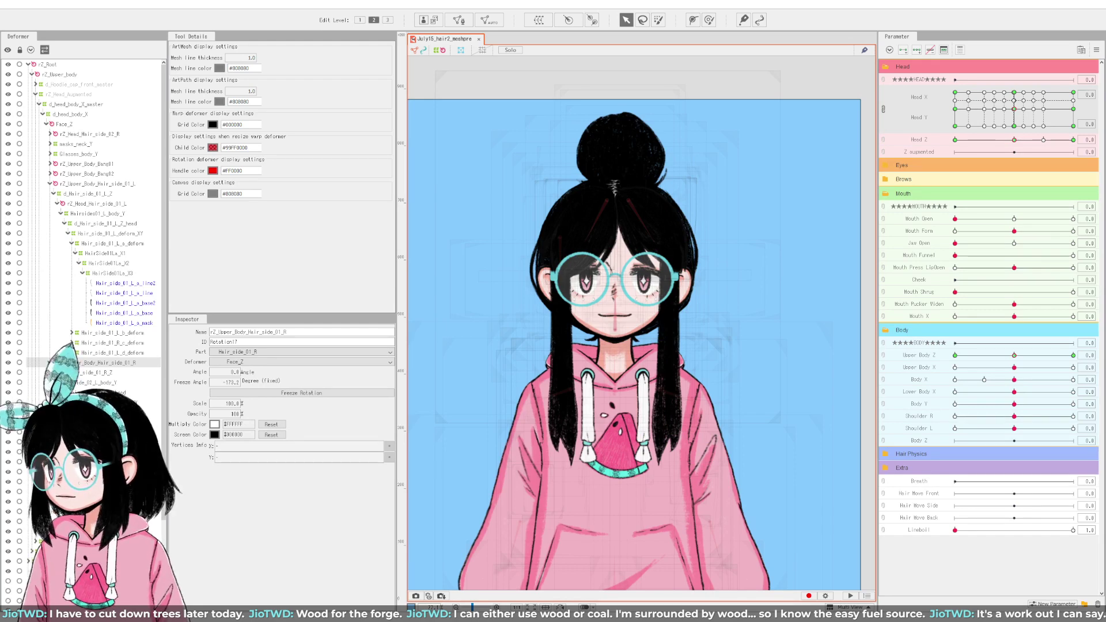
Step: Examine the d_Hair_side_02_L_Z_head, d_Hair_side_01_R_Z and rZ_Head_Hair_side_01_R deformers, and select the Hair_side_02_L_a_base mesh
left_click(104, 392)
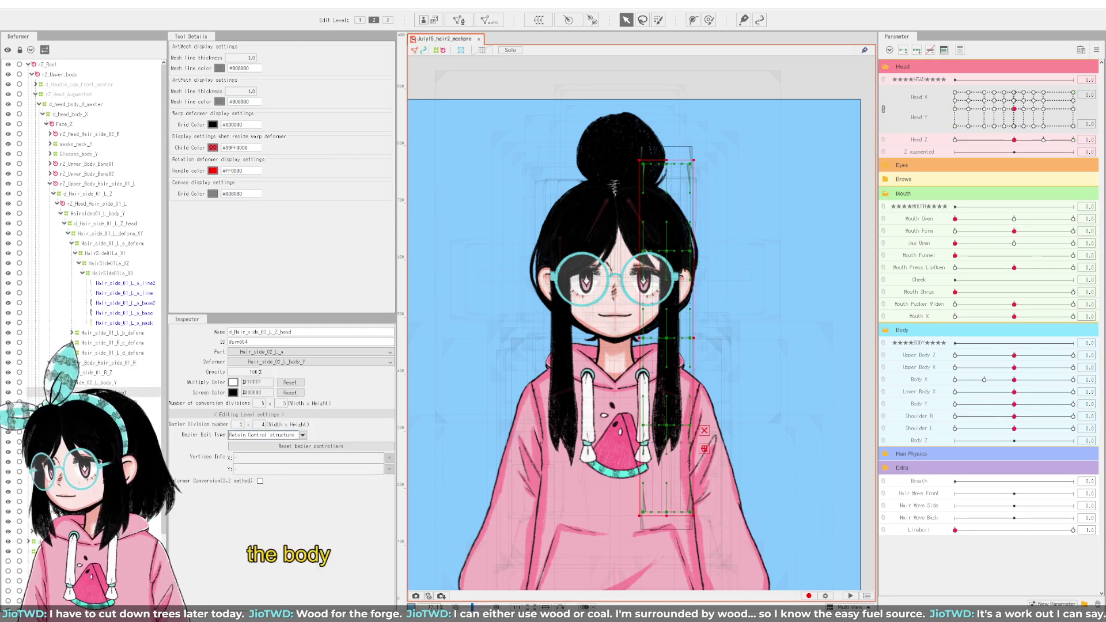
left_click(98, 372)
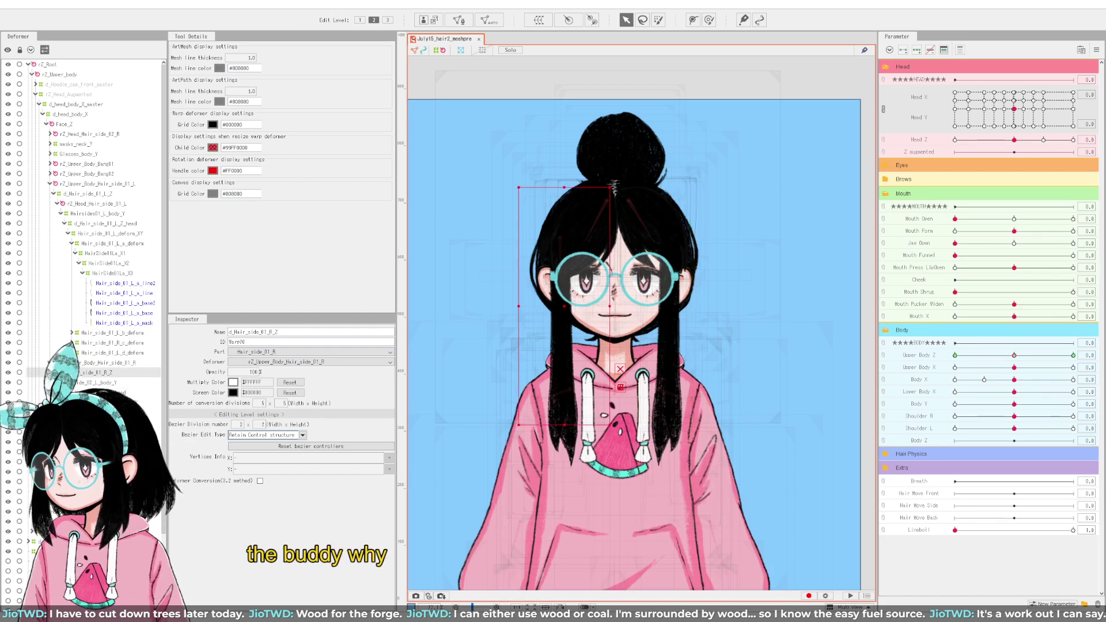
left_click(98, 383)
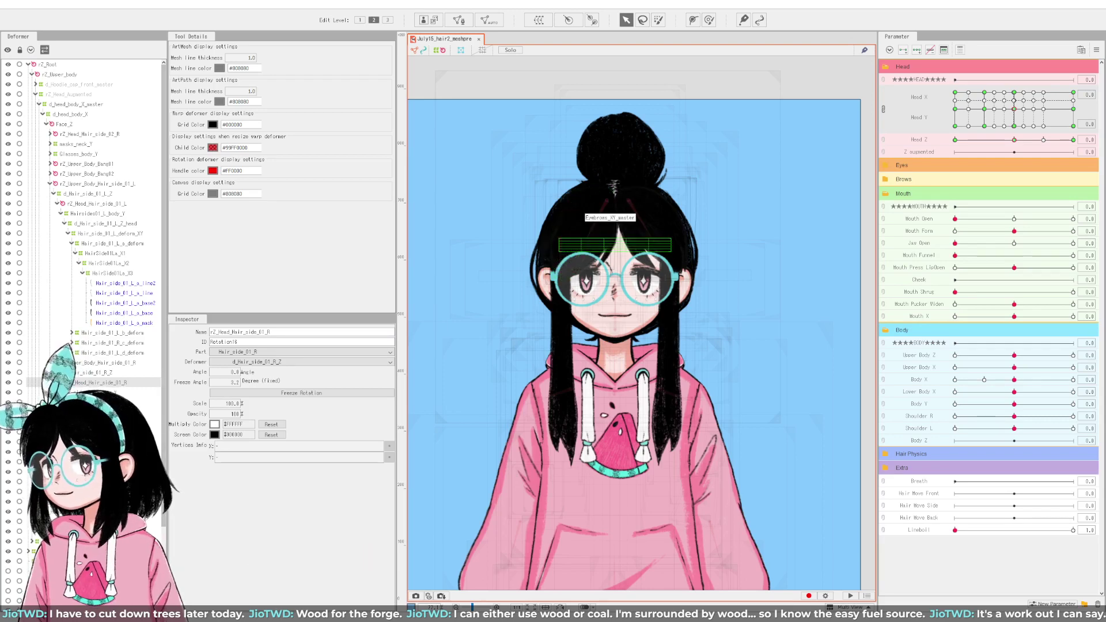
left_click(665, 247)
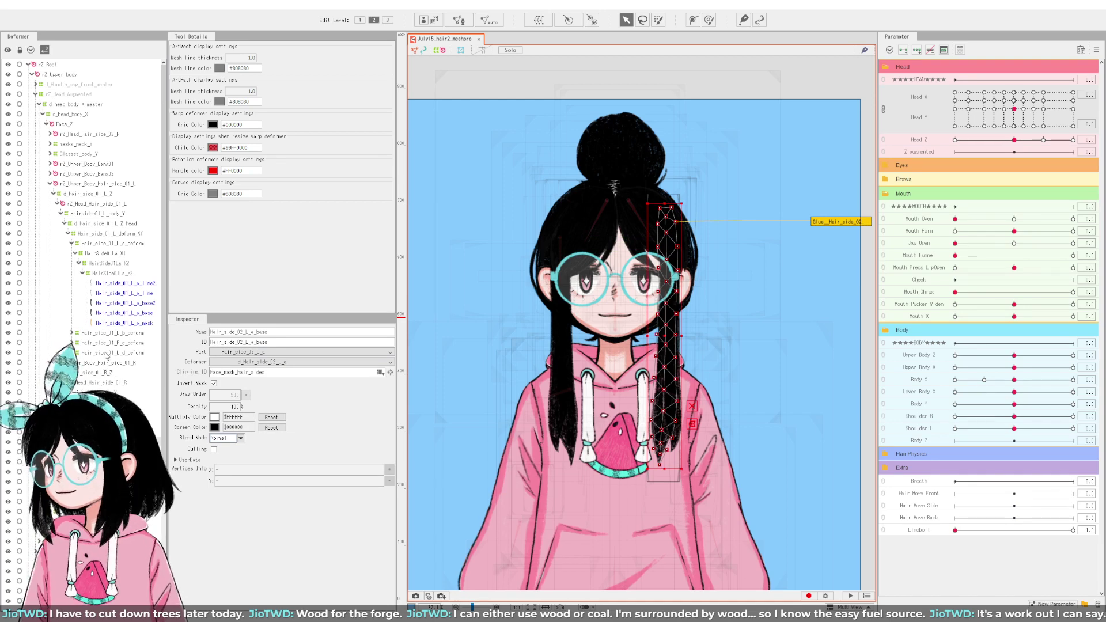
Step: Collapse the Hair_side_01 left and right hierarchies and inspect the settings of the rZ_Head_Hair_side_02_R rotation deformer and its child
left_click(51, 183)
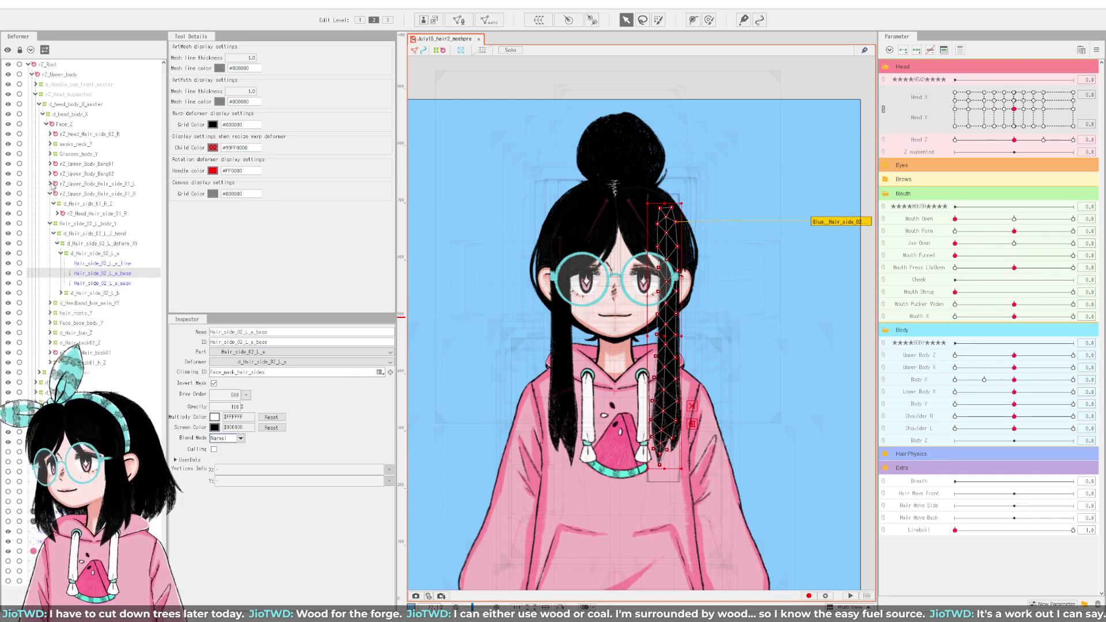
left_click(51, 194)
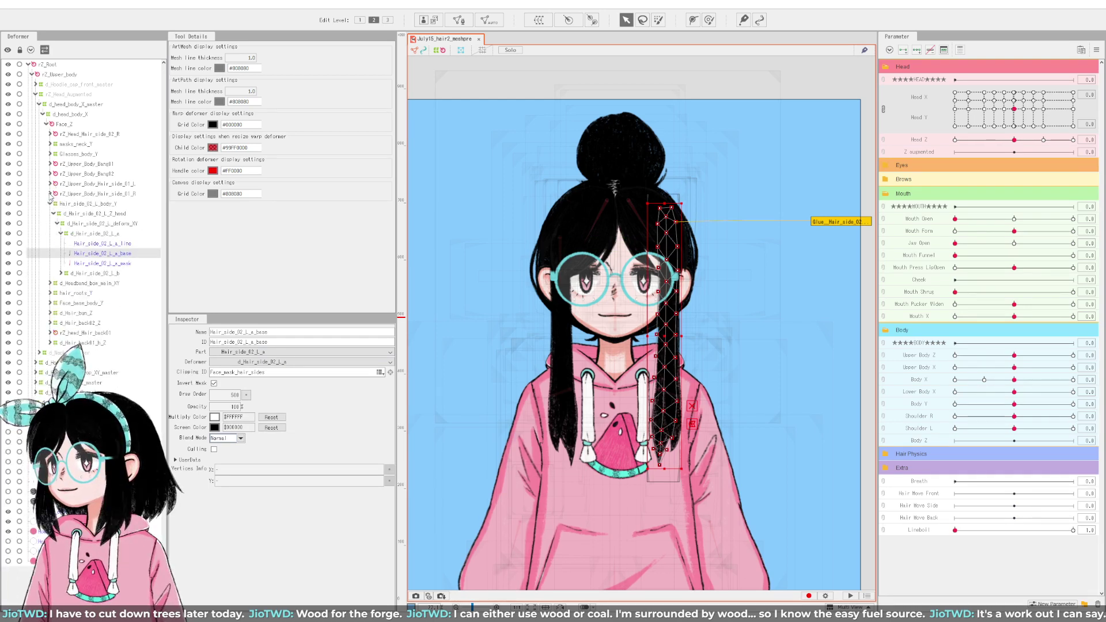
left_click(66, 134)
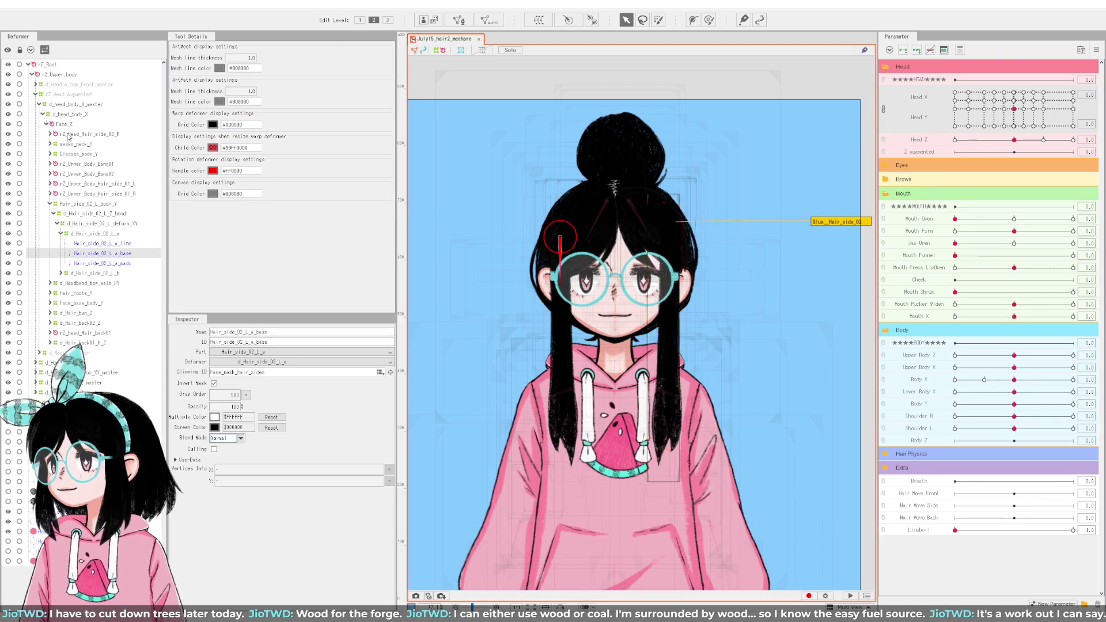
left_click(50, 134)
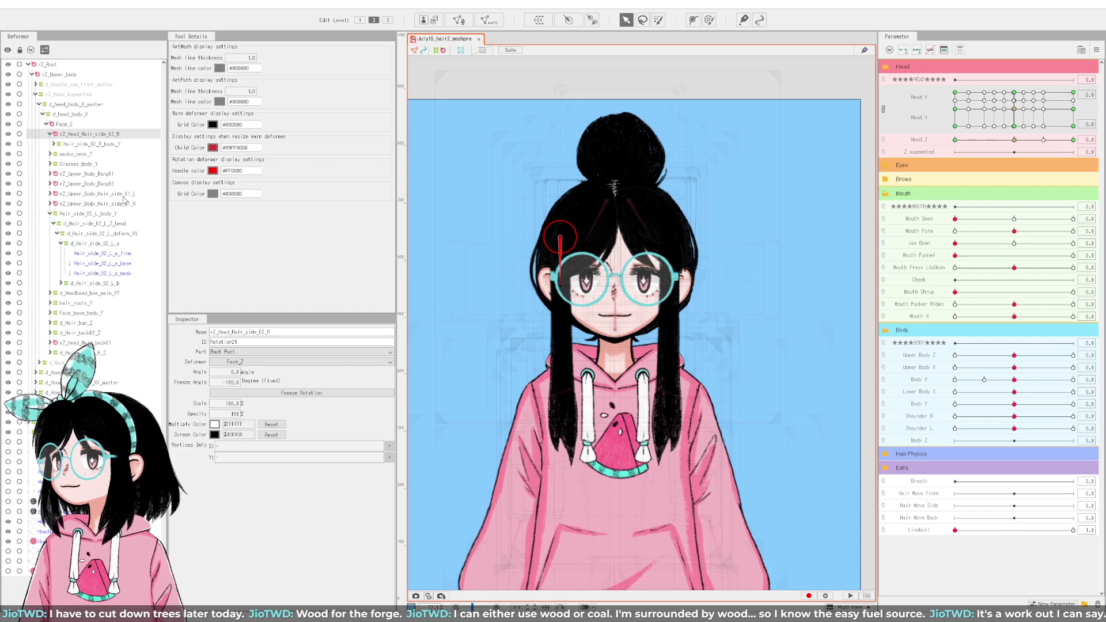
left_click(77, 144)
left_click(82, 136)
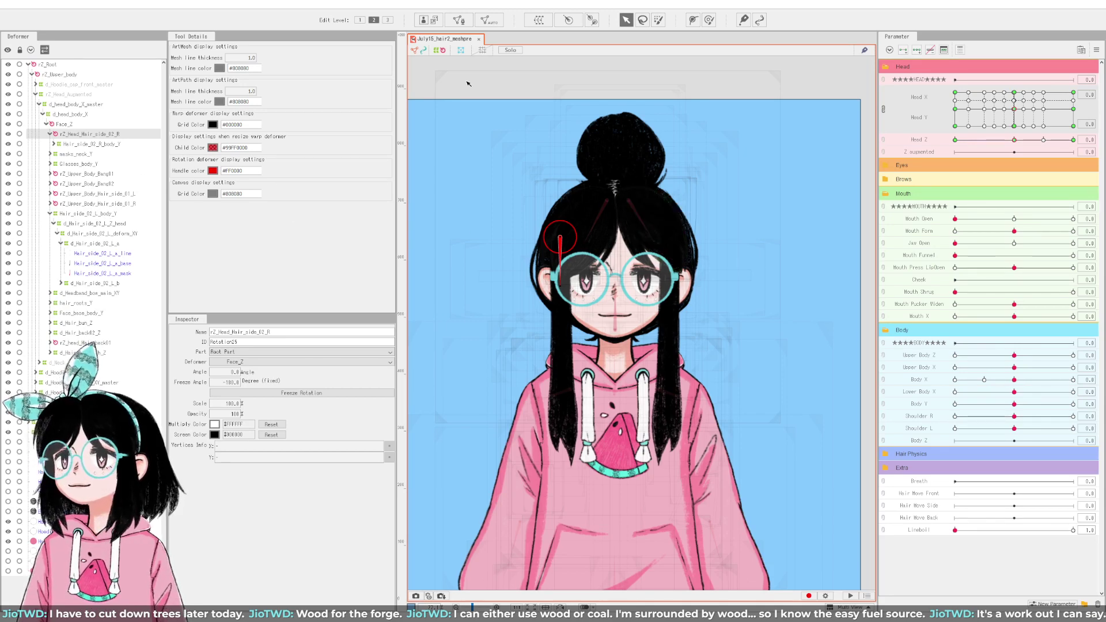
Step: Create the rotation deformer rZ_Head_Hair_side_02_L with nothing selected and freeze its rotation at -180 degrees so it points downward
left_click(602, 81)
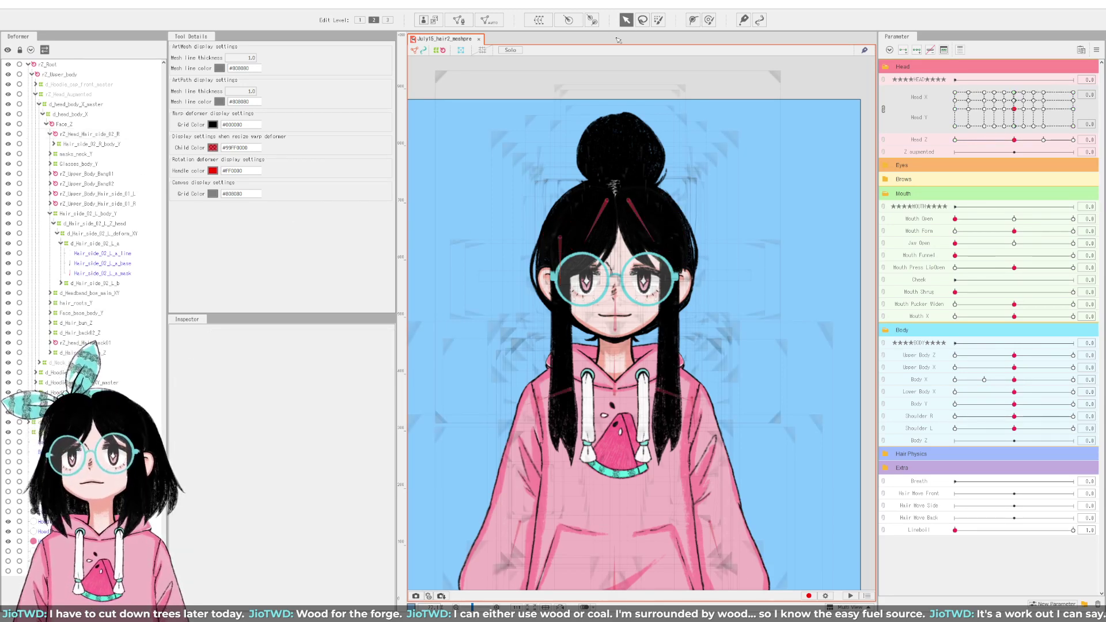
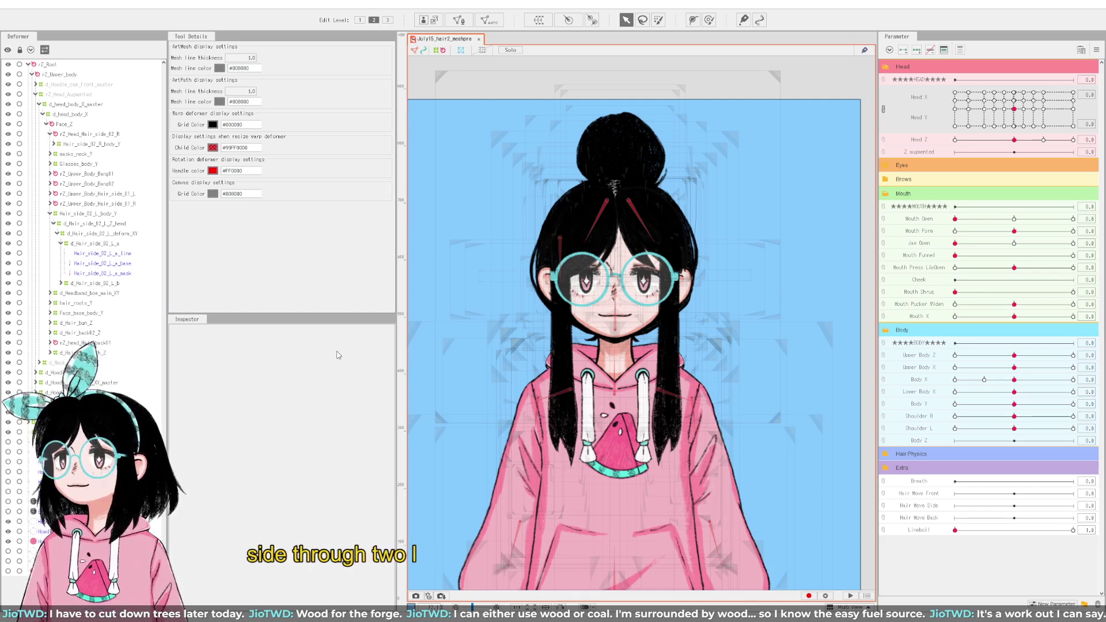
key("ctrl+z")
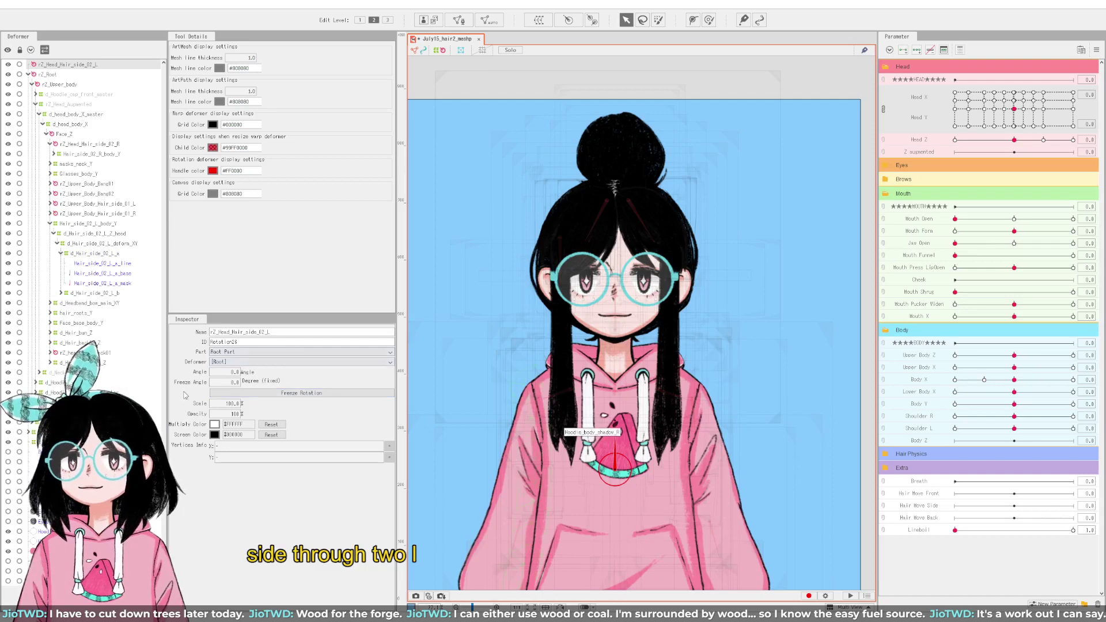
left_click(230, 380)
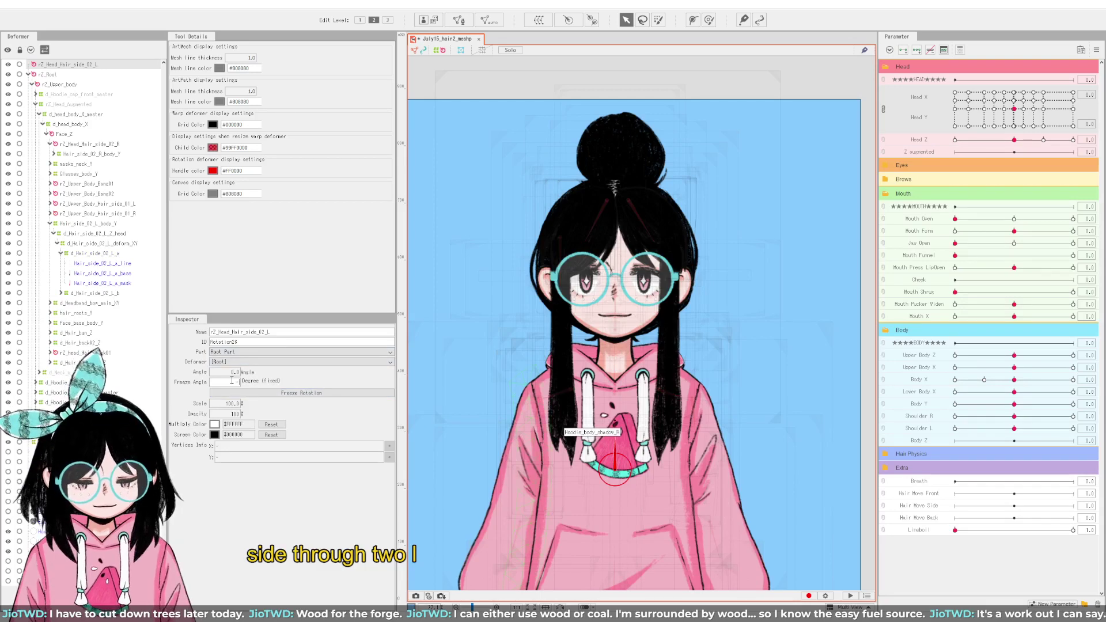
type("-10")
key("Return")
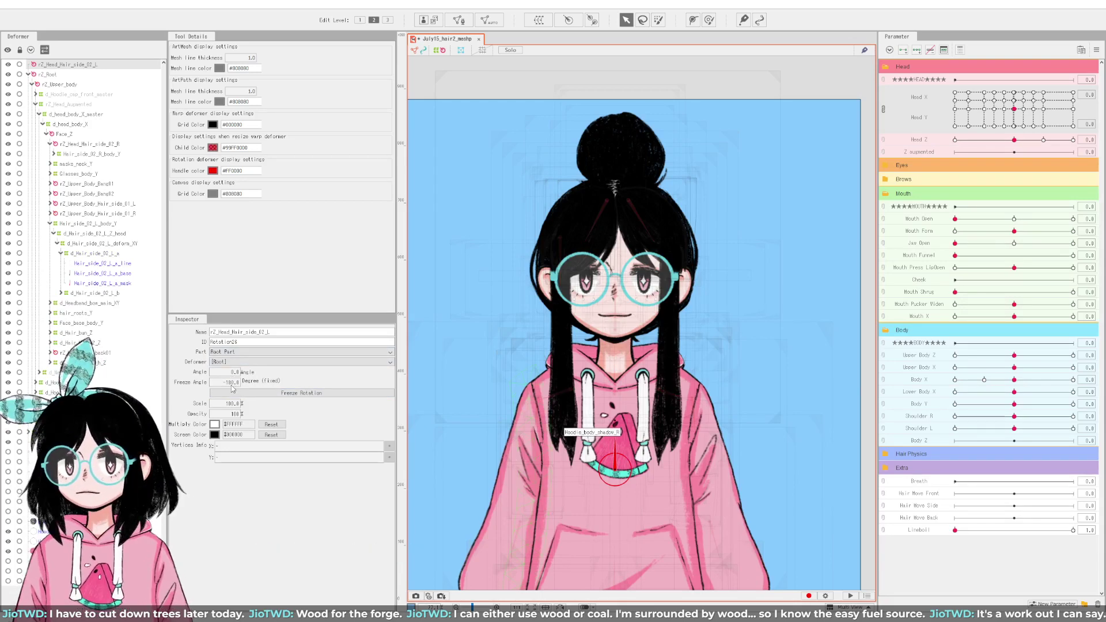
left_click(231, 382)
key("Escape")
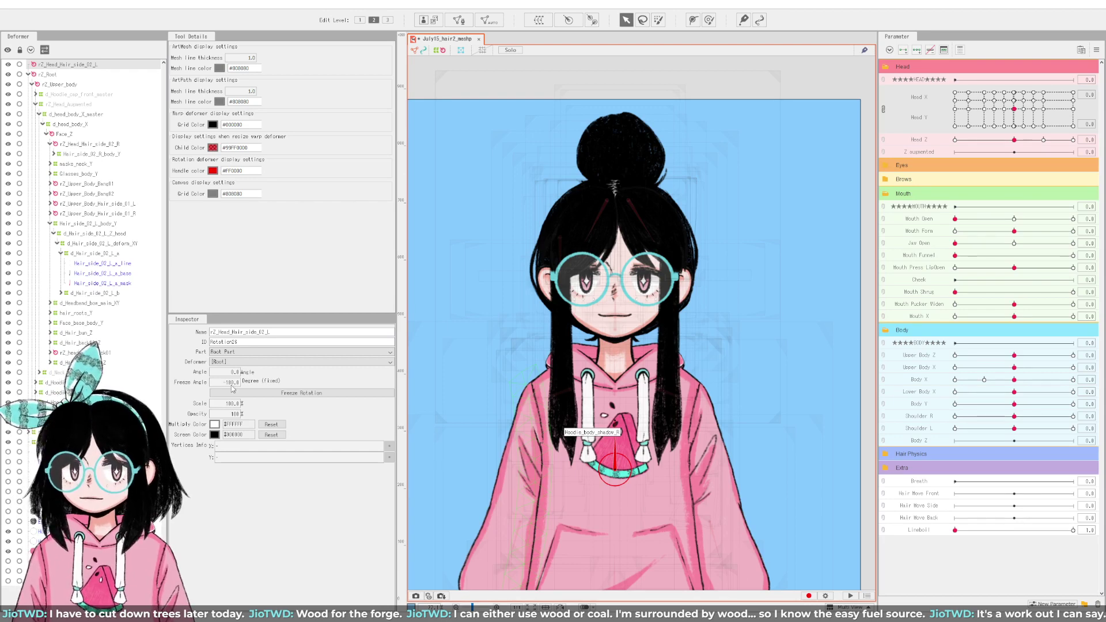
left_click(233, 391)
left_click_drag(615, 441, 614, 517)
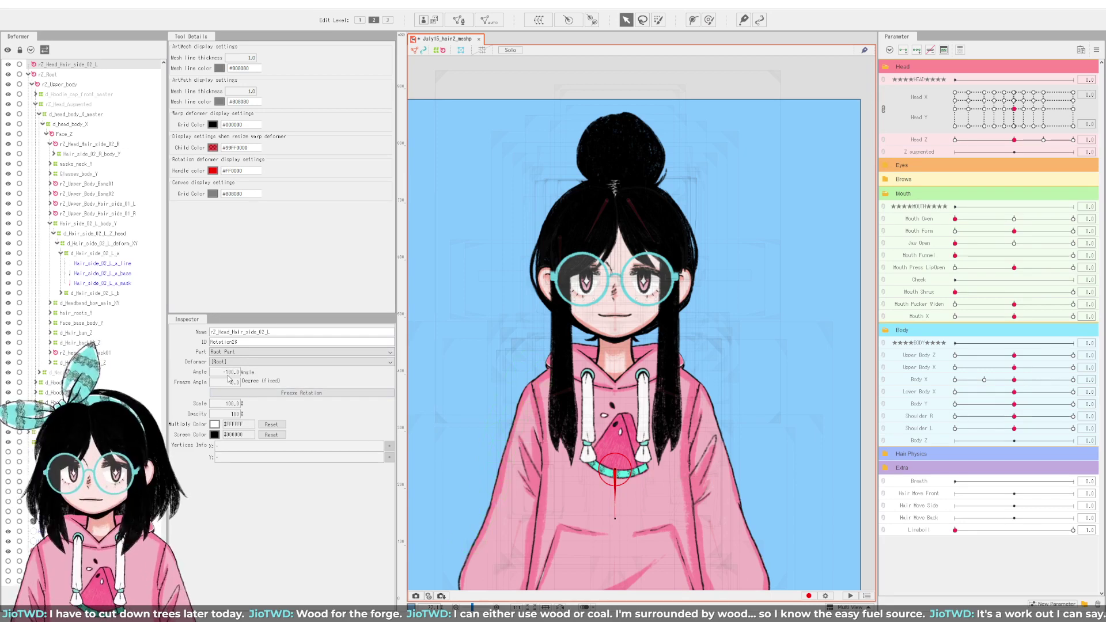
left_click(263, 393)
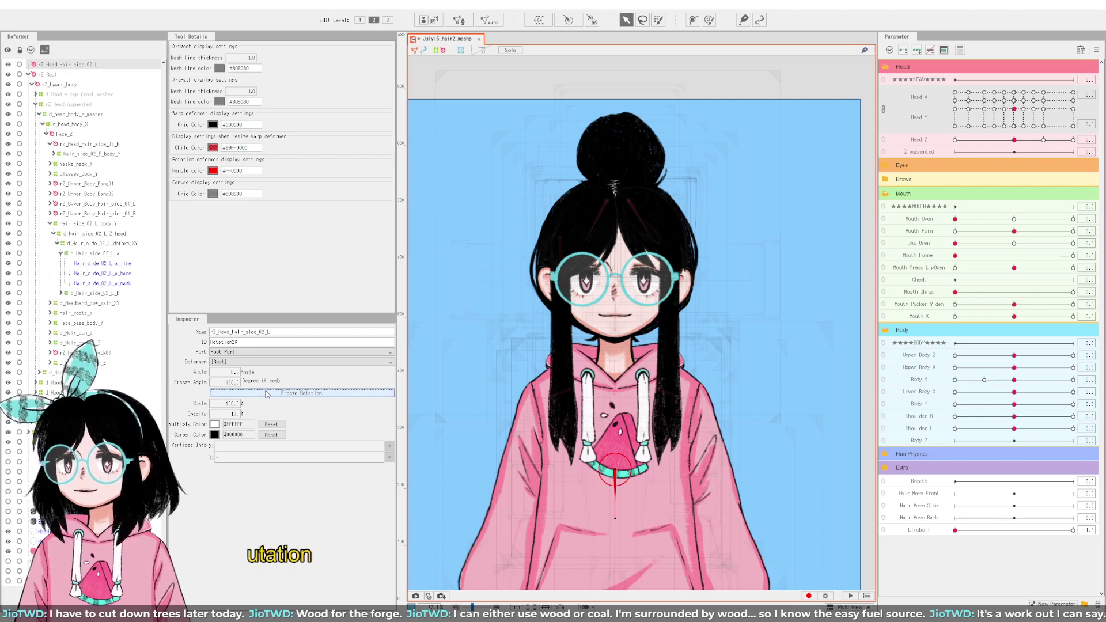
Step: Hide the bangs and position the rZ_Head_Hair_side_02_L rotation deformer at the root of the second left side strand, beside the eyebrow
left_click_drag(630, 318, 667, 240)
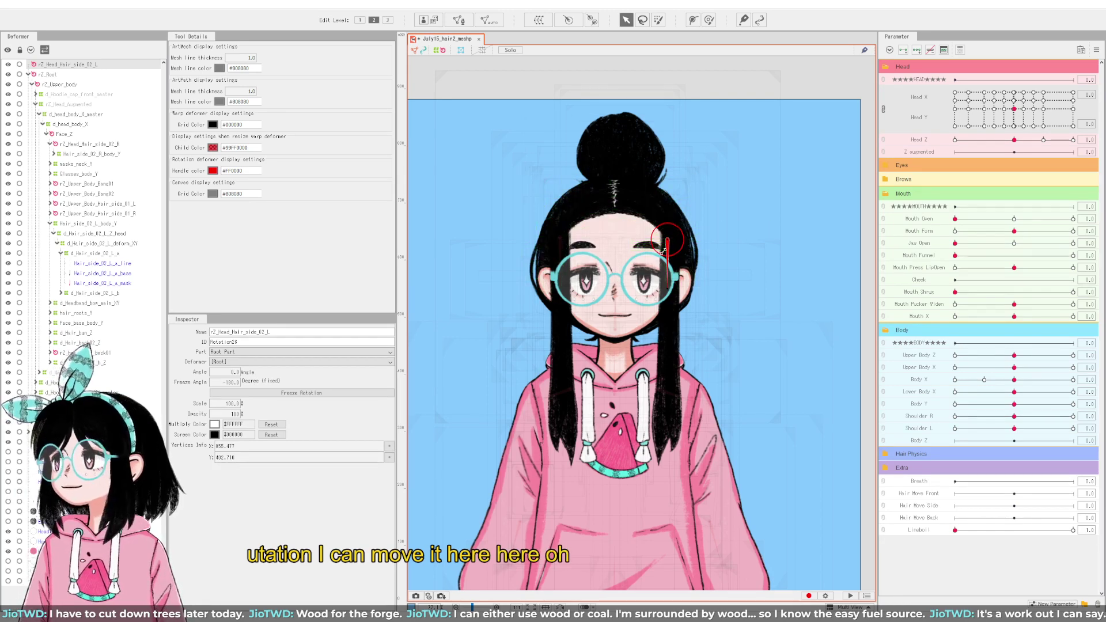
mouse_move(672, 243)
left_mouse_down()
mouse_move(460, 245)
mouse_move(675, 244)
left_mouse_up()
scroll(674, 236, "up", 3)
scroll(681, 268, "down", 2)
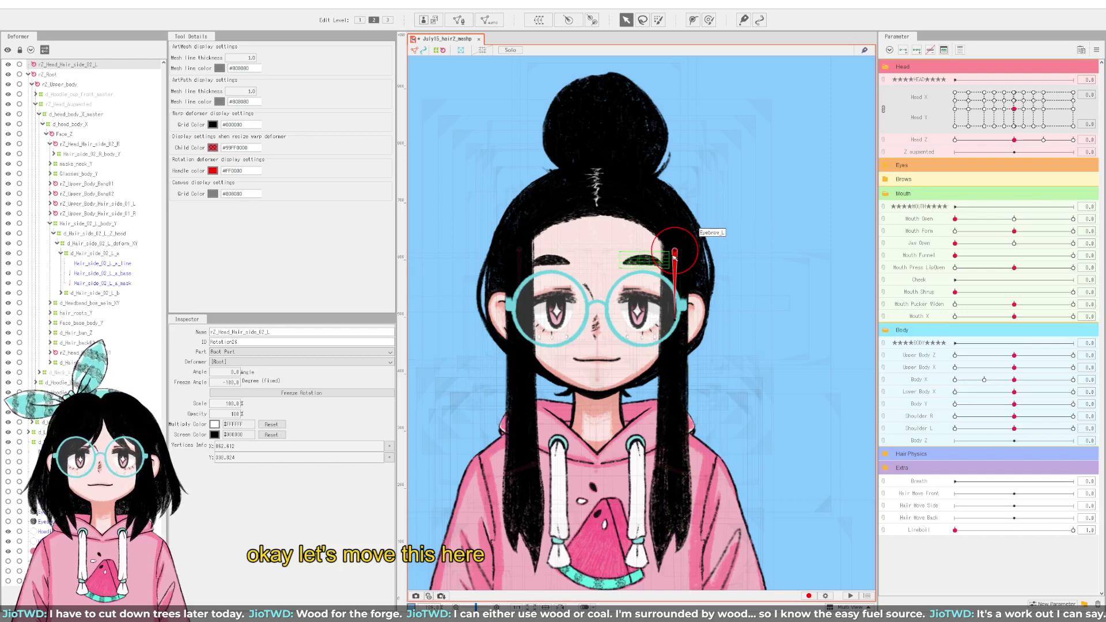
scroll(678, 249, "up", 2)
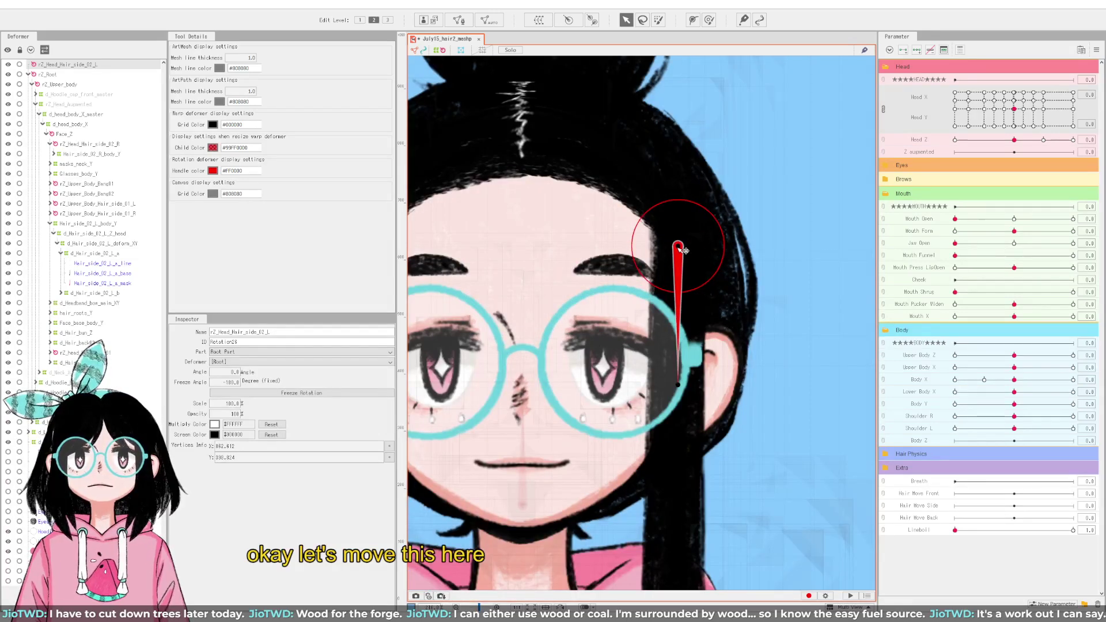
scroll(744, 281, "down", 2)
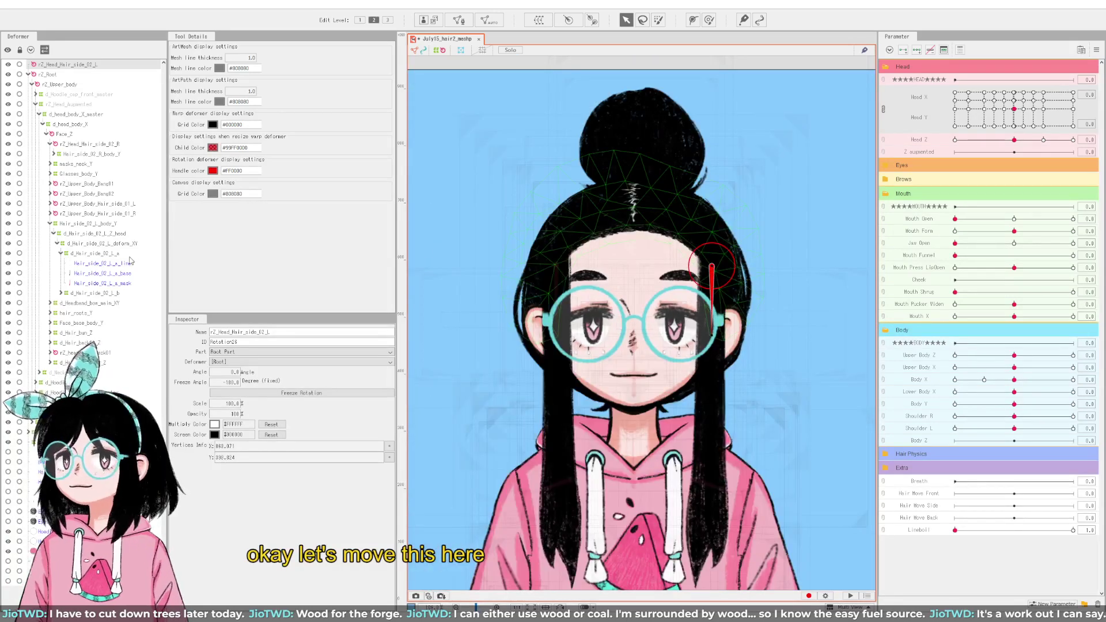
Step: Collapse the Hair_side_02_L_body_Y hierarchy and nest the rZ_Head_Hair_side_02_L rotation deformer under Face_Z
left_click(61, 254)
left_click(66, 225)
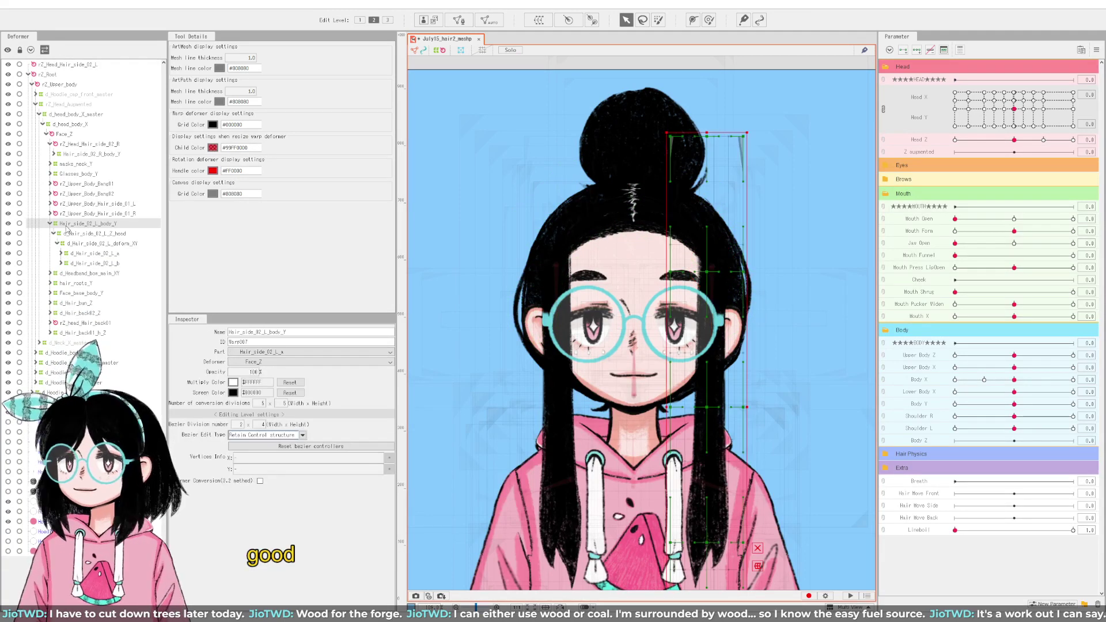
left_click(66, 65)
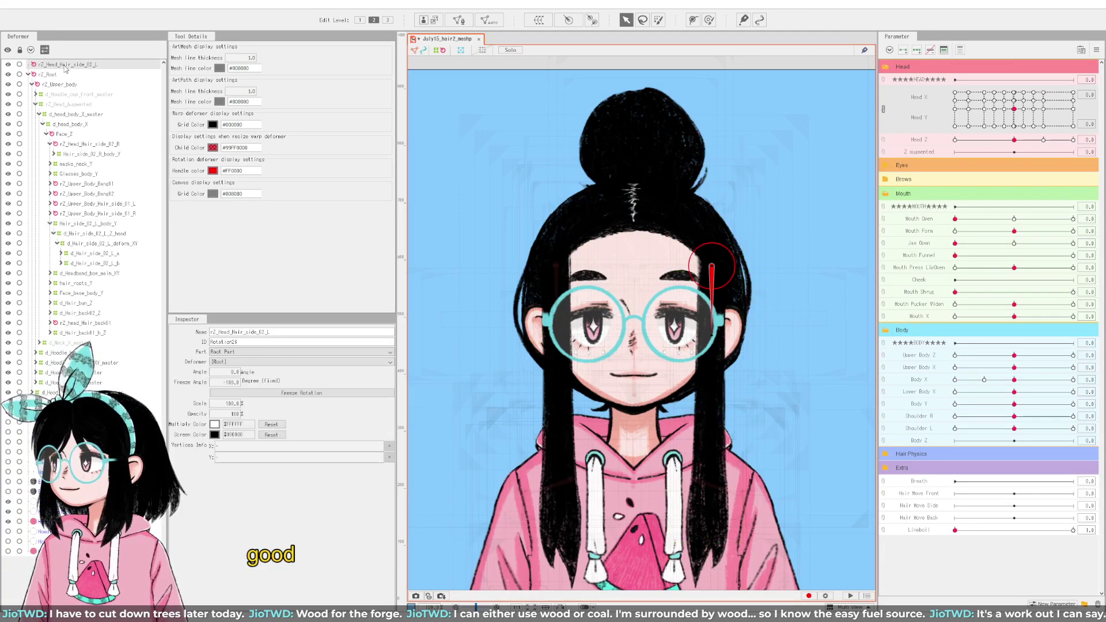
left_click(50, 226)
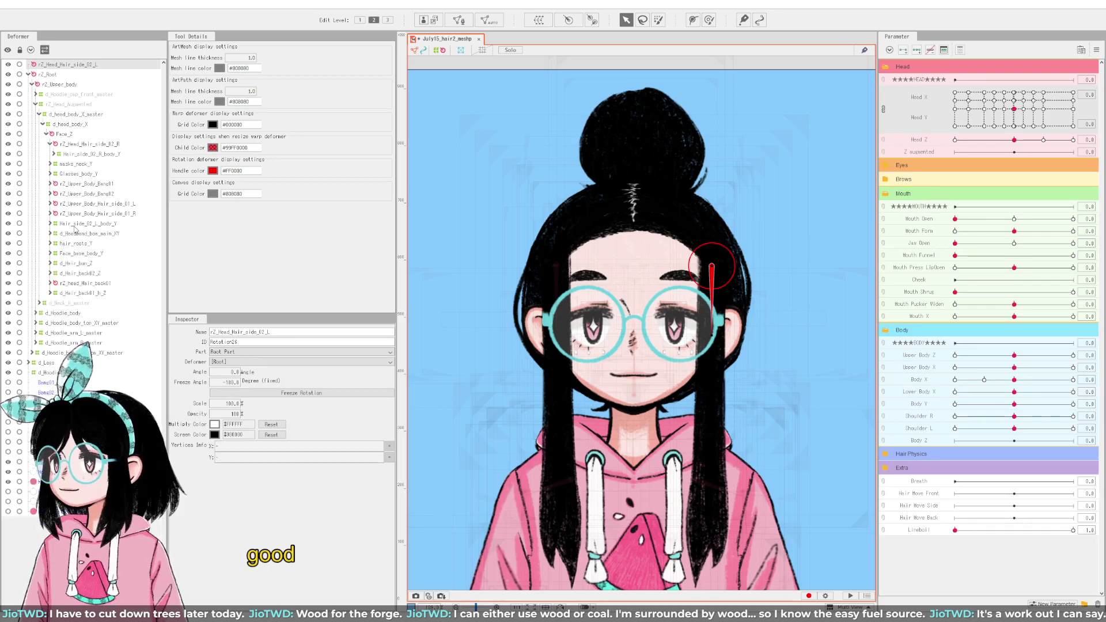
left_click(76, 223)
left_click_drag(64, 67, 66, 138)
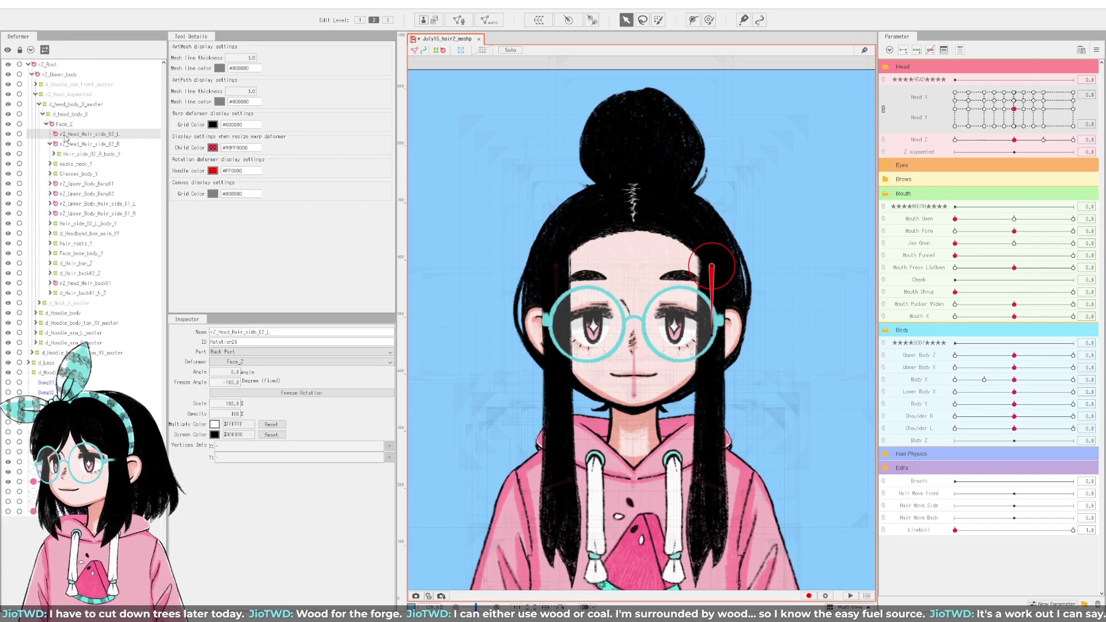
Step: Parent the Hair_side_02_L_body_Y warp deformer to rZ_Head_Hair_side_02_L, collapse rZ_Head_Hair_side_02_R and save the model
left_click(80, 223)
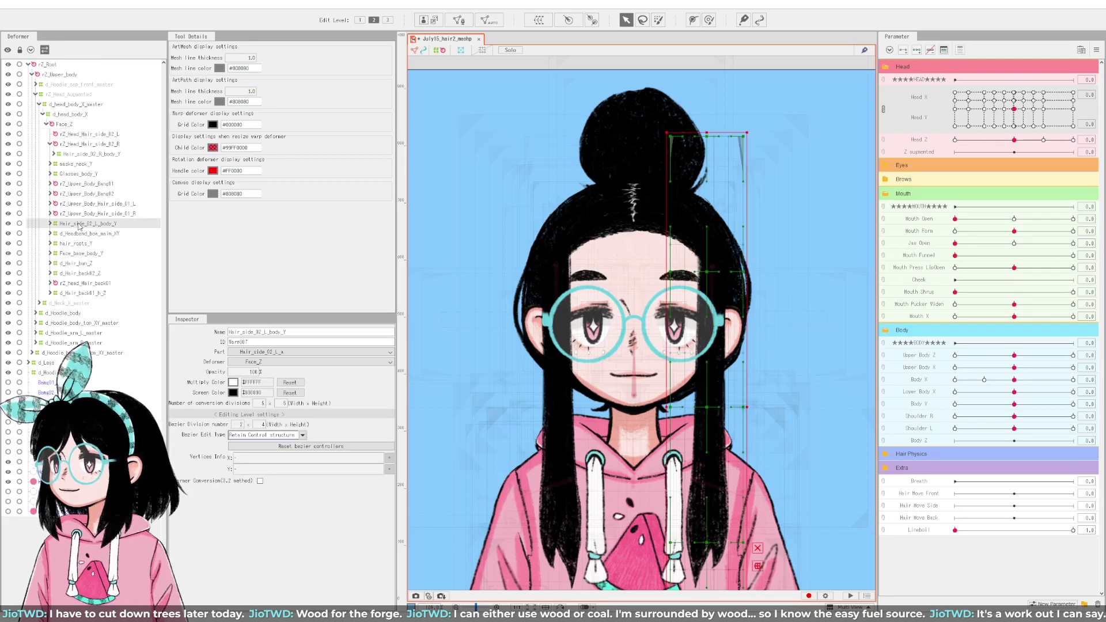
left_click_drag(80, 227, 79, 139)
left_click(51, 145)
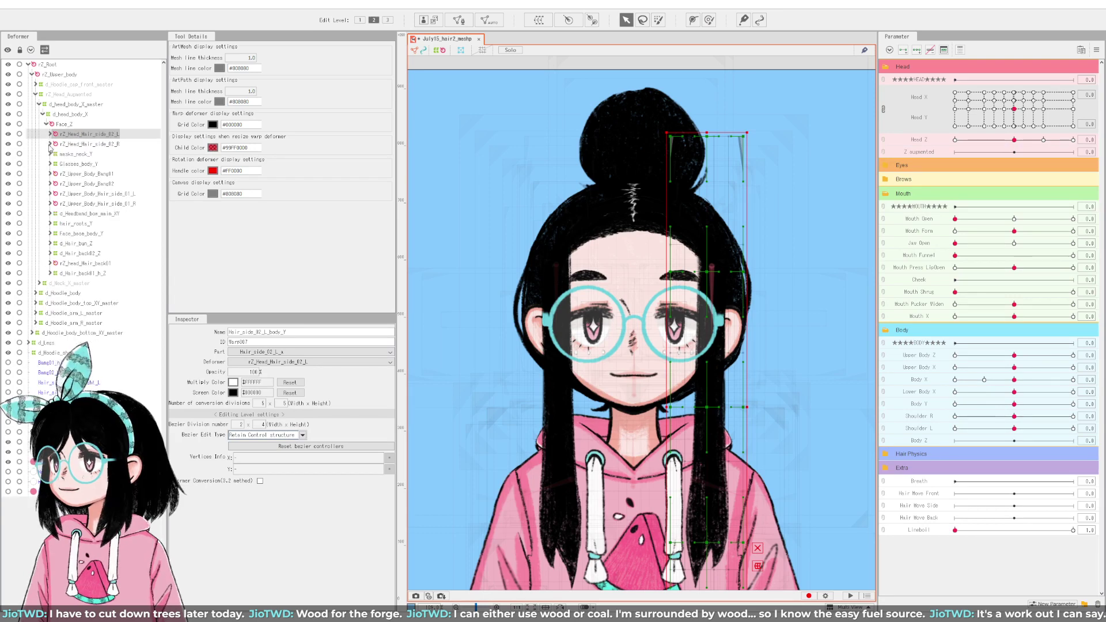
scroll(656, 384, "down", 2)
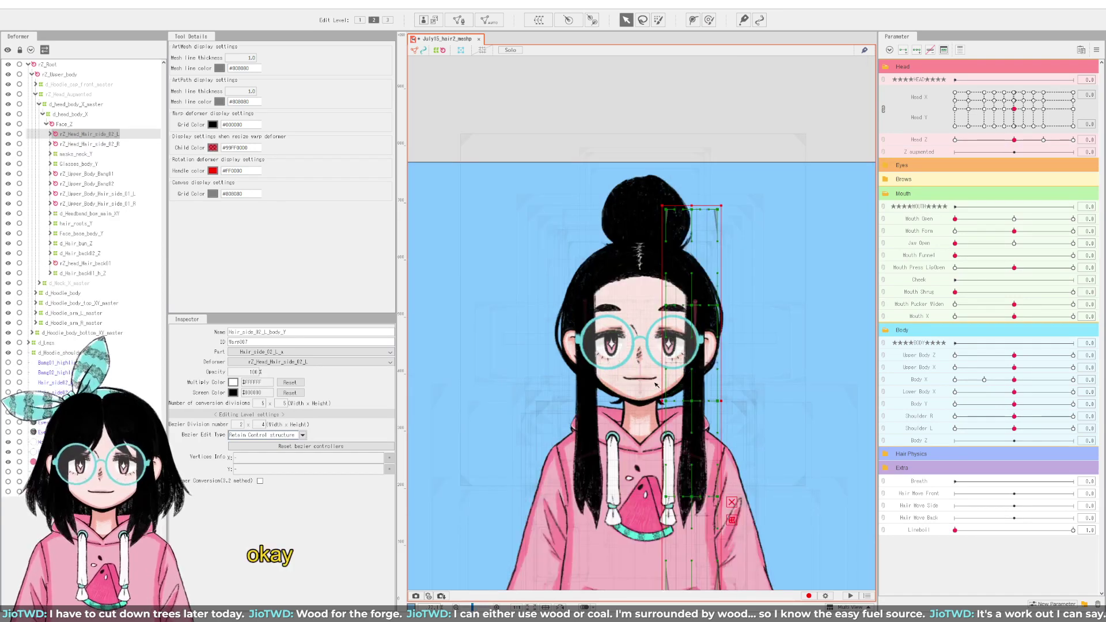
left_click_drag(676, 418, 664, 336)
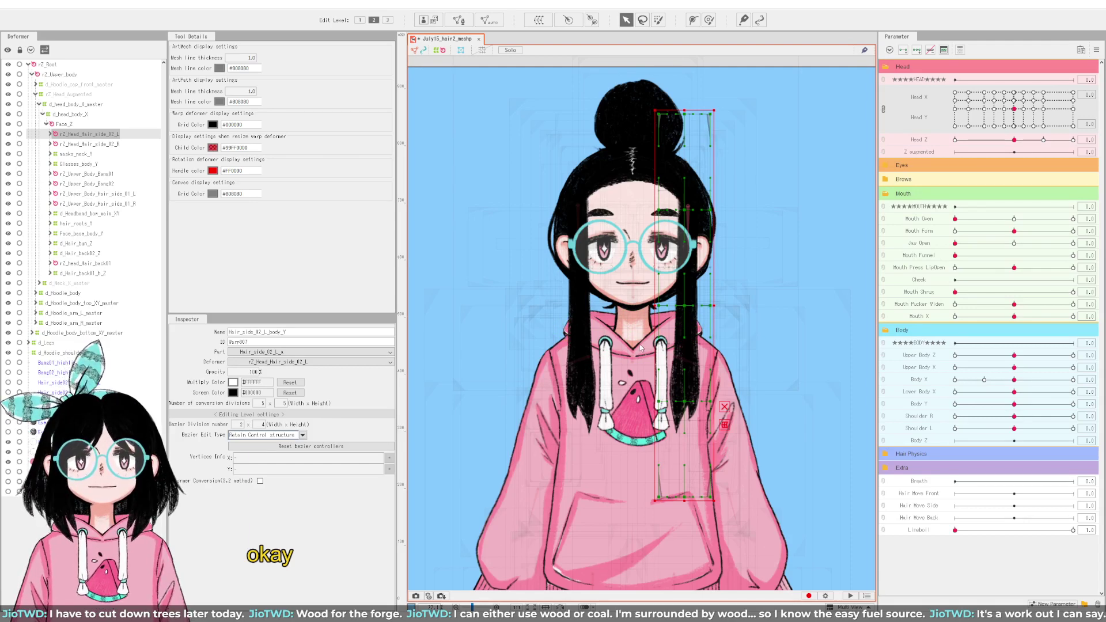
scroll(652, 200, "up", 2)
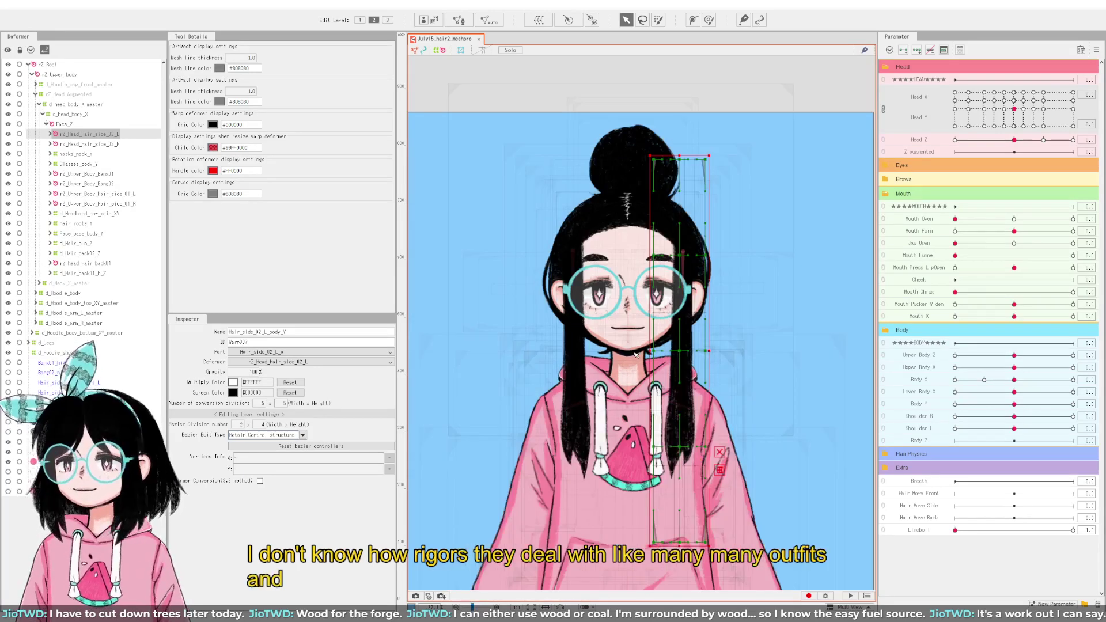
Step: Preview the second left side strand with Head Z at its maximum
scroll(635, 355, "down", 1)
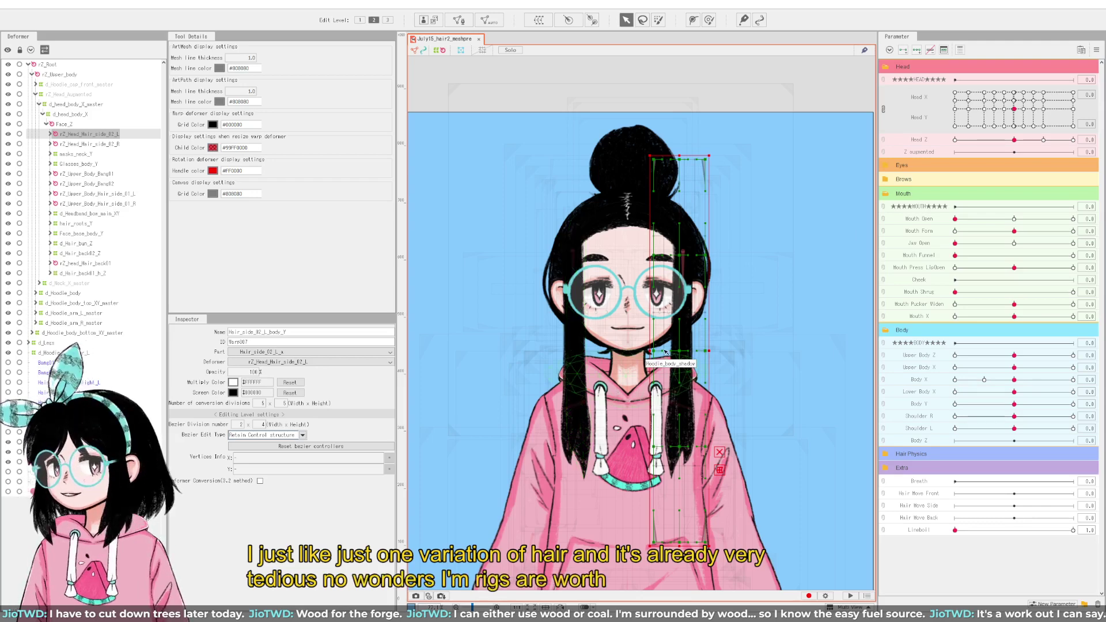
scroll(603, 269, "up", 2)
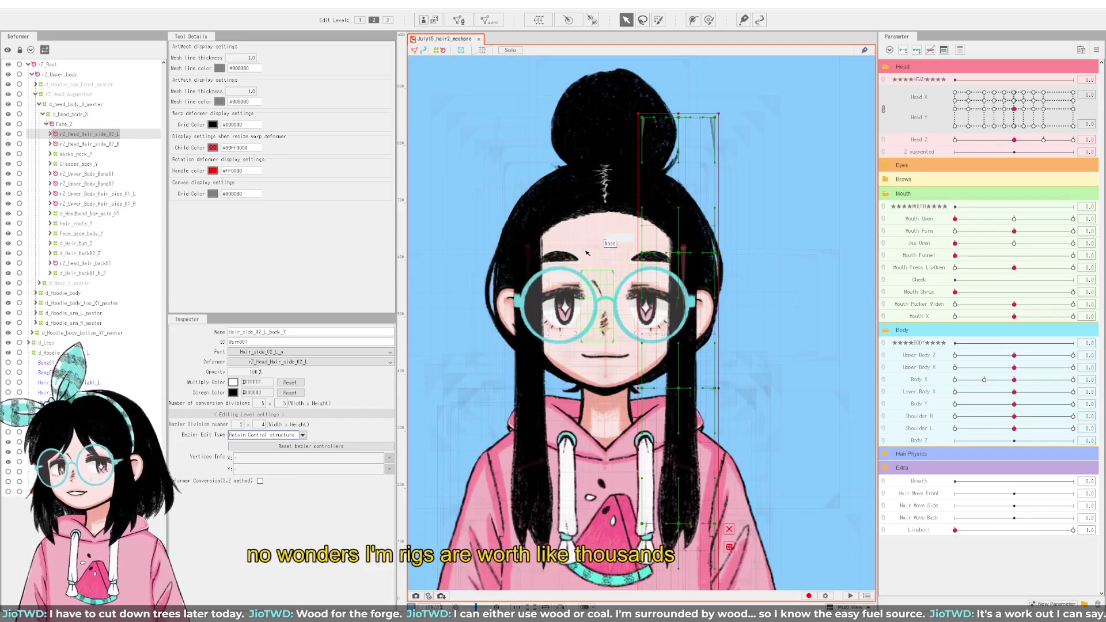
scroll(603, 269, "up", 1)
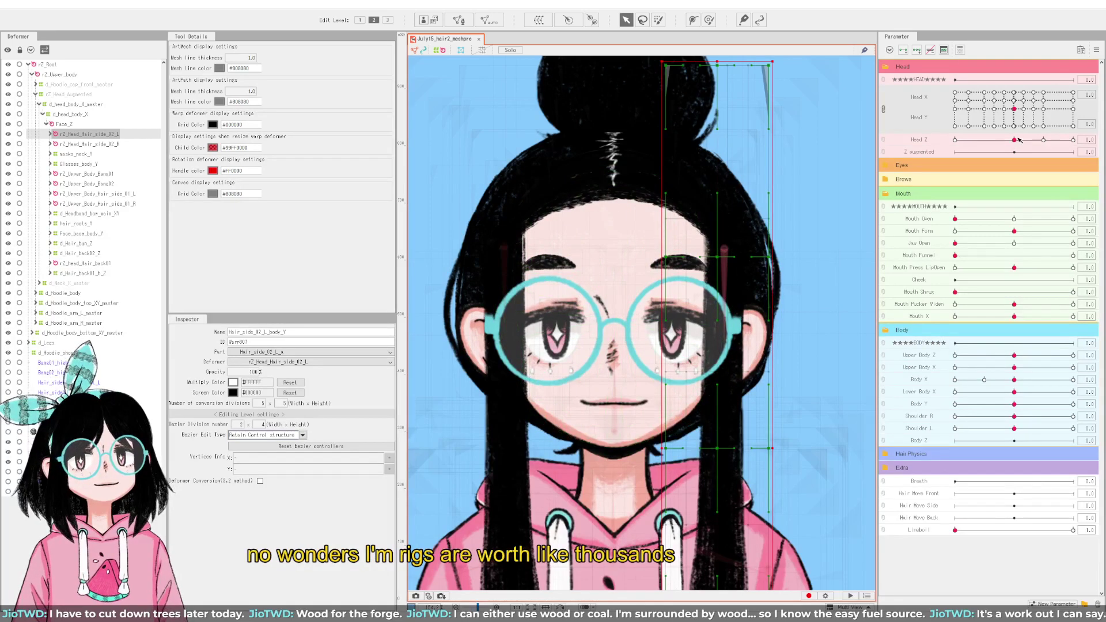
left_click_drag(1018, 140, 1073, 140)
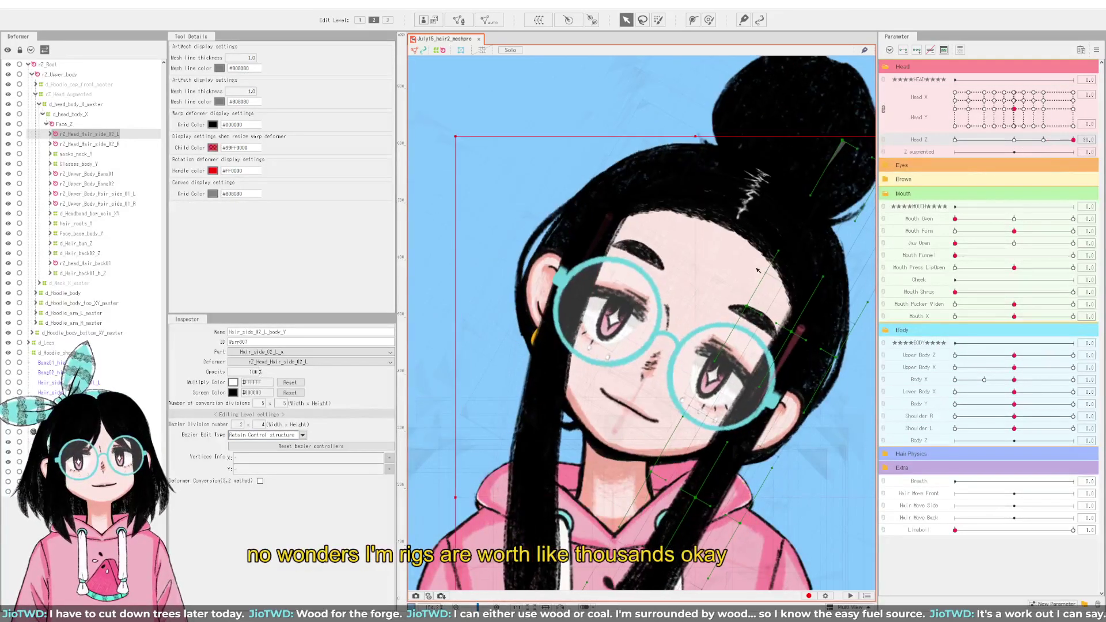
scroll(451, 258, "down", 3)
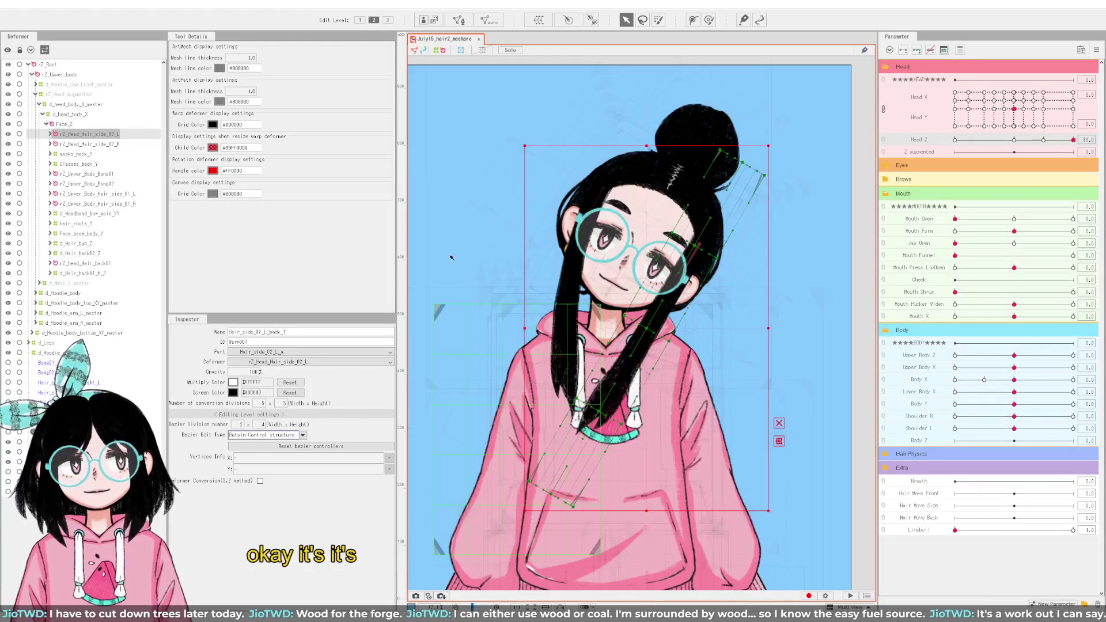
left_click(1014, 140)
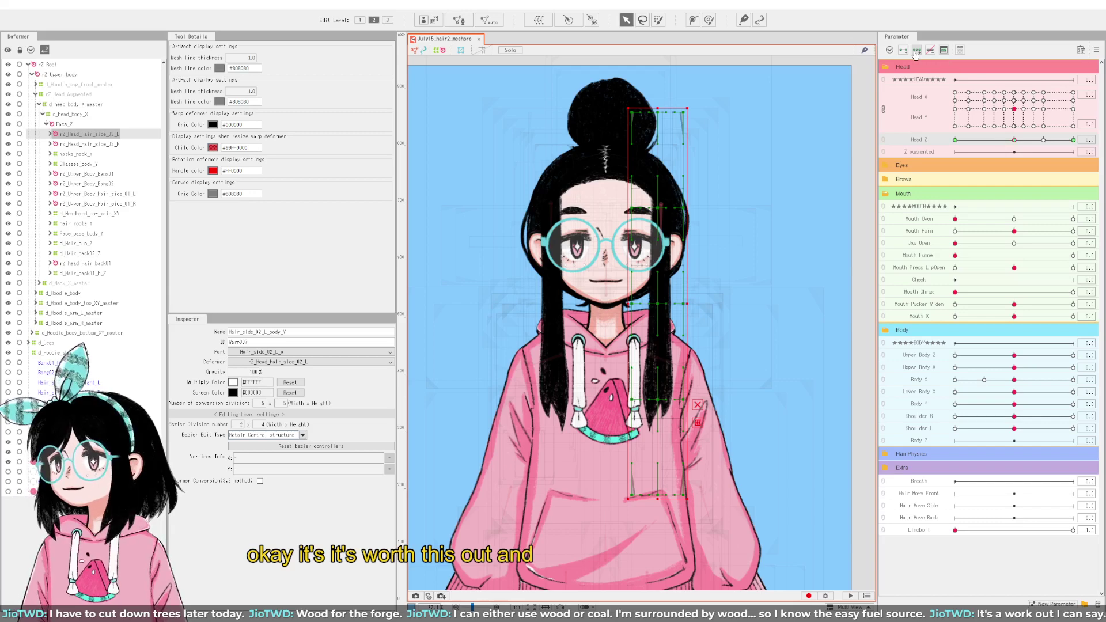
left_click_drag(1015, 140, 1073, 140)
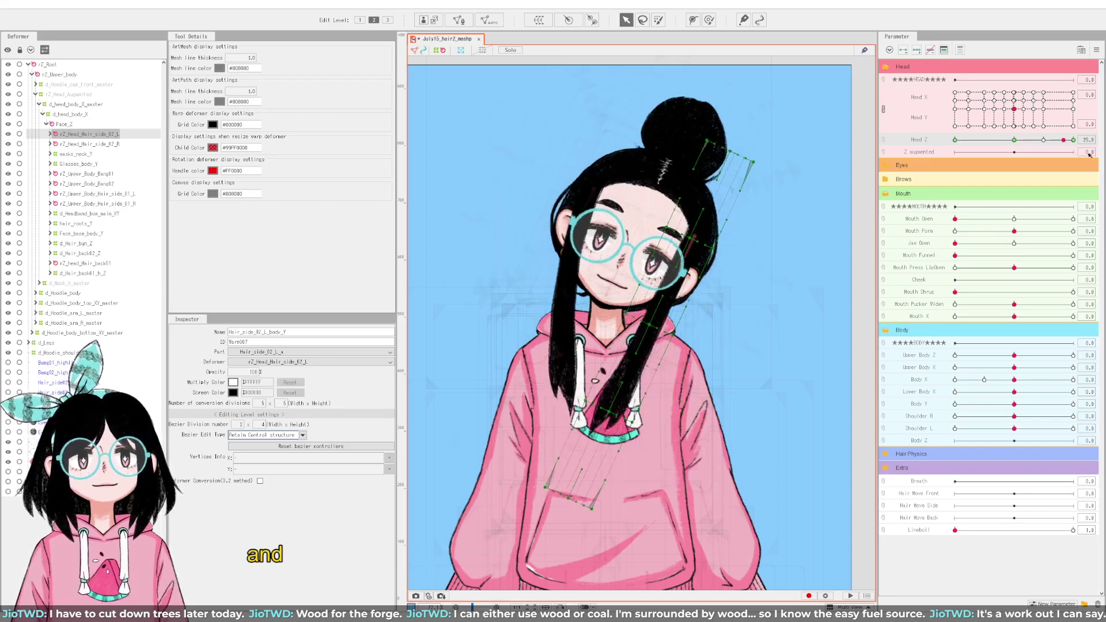
left_click(84, 134)
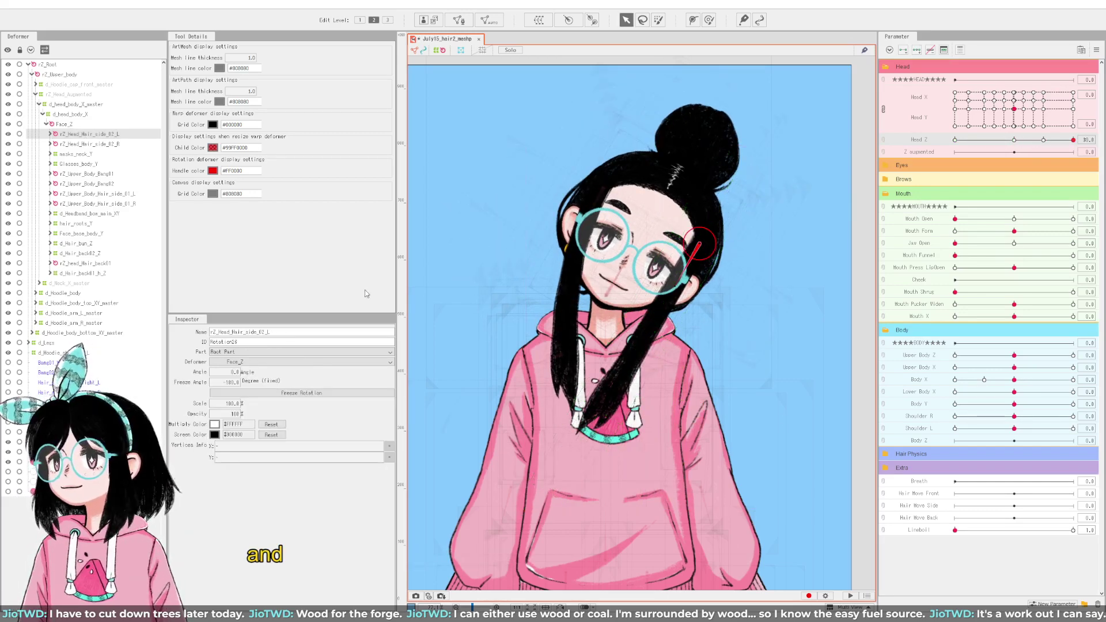
left_click_drag(682, 285, 701, 302)
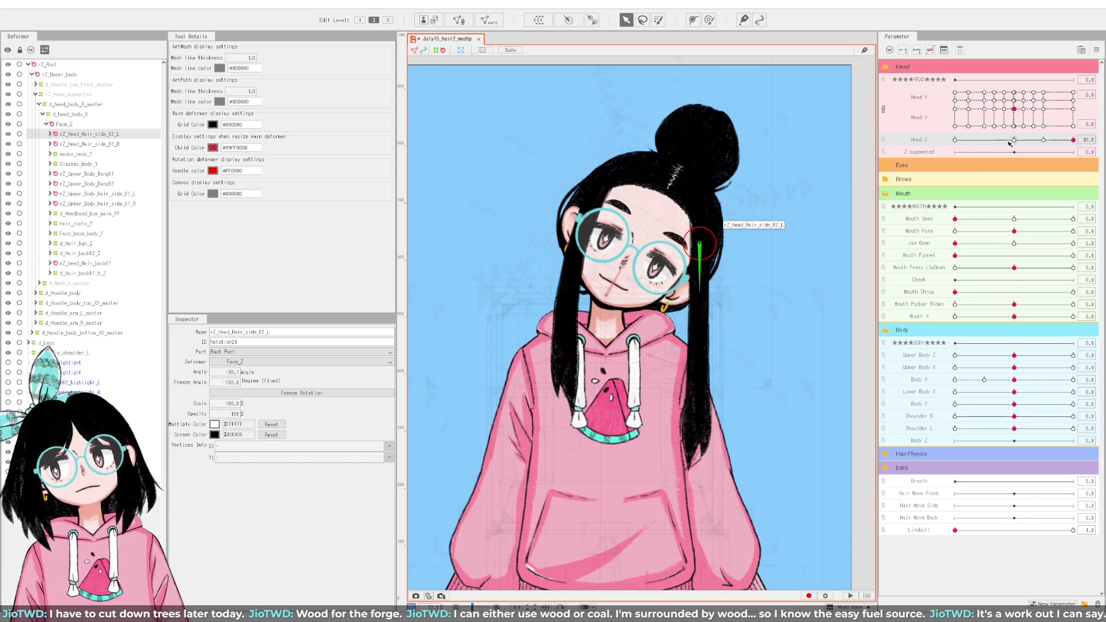
key("ctrl+z")
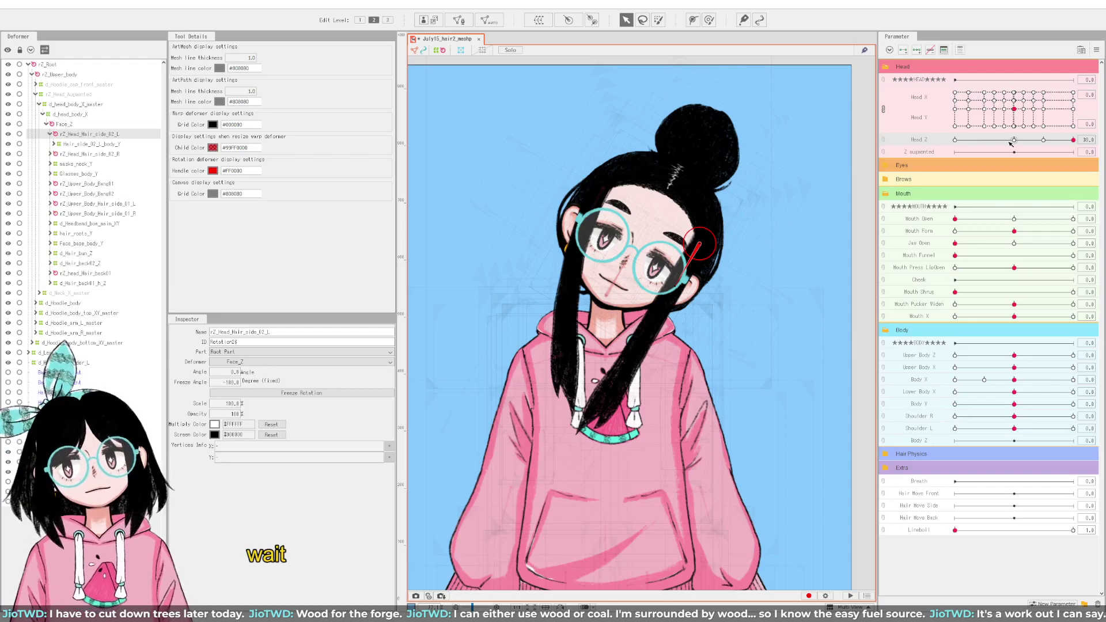
Step: Add three Head Z keys to rZ_Head_Hair_side_02_L and rotate it at maximum Head Z so the strand hangs straight down
left_click(1015, 140)
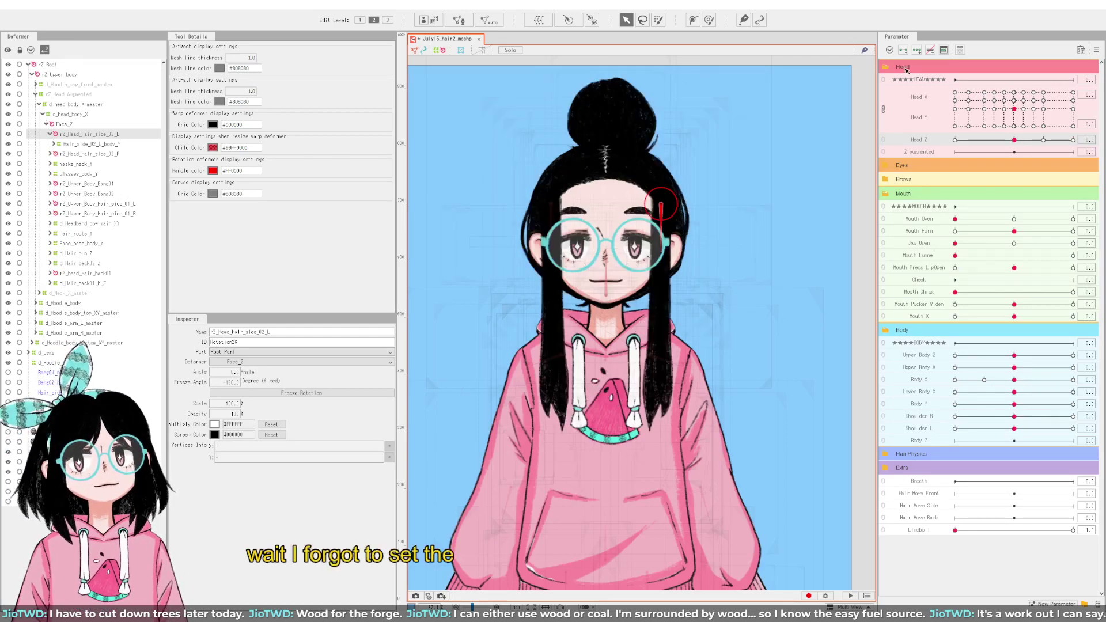
left_click_drag(1015, 139, 1075, 140)
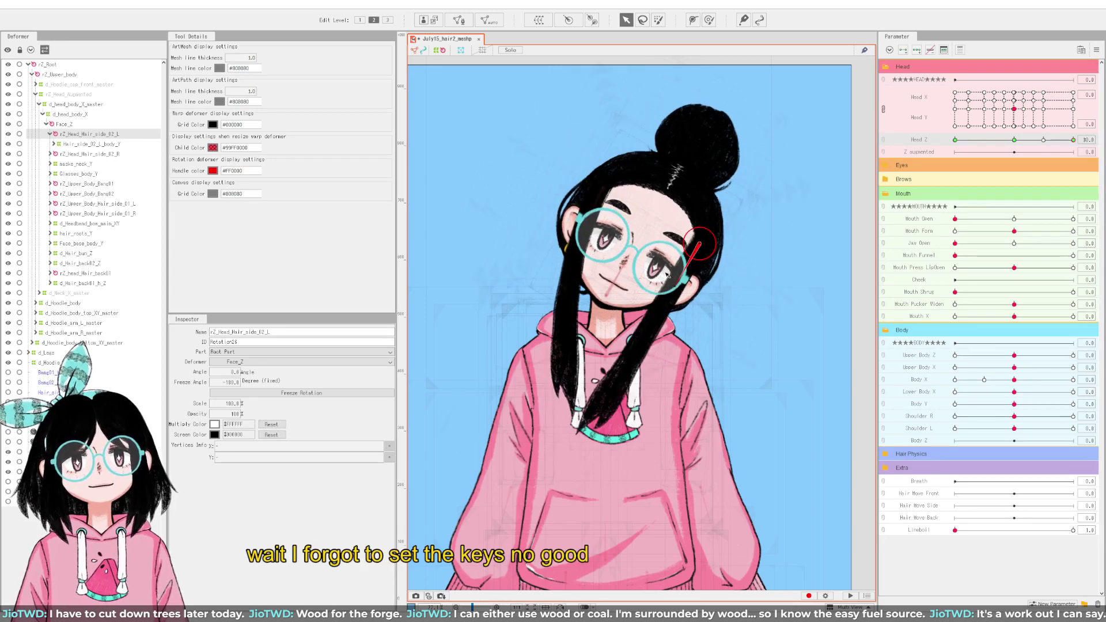
left_click_drag(684, 281, 699, 291)
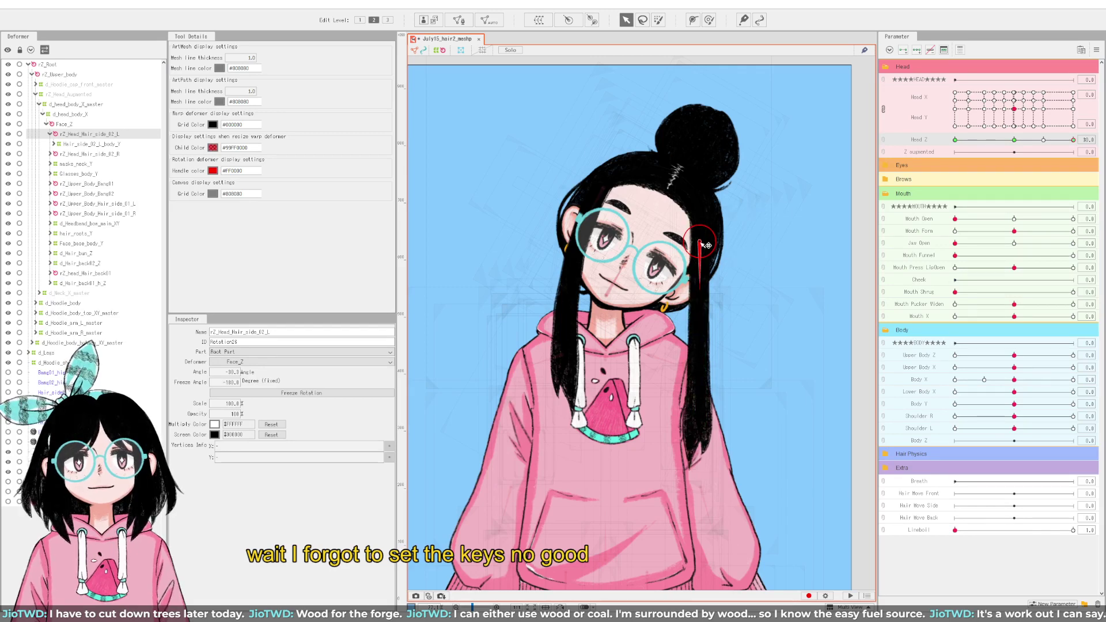
Step: Nudge rZ_Head_Hair_side_02_L slightly upward at maximum Head Z, comparing the strand root against other Head Z positions
left_click(1013, 140)
left_click_drag(1014, 140, 954, 140)
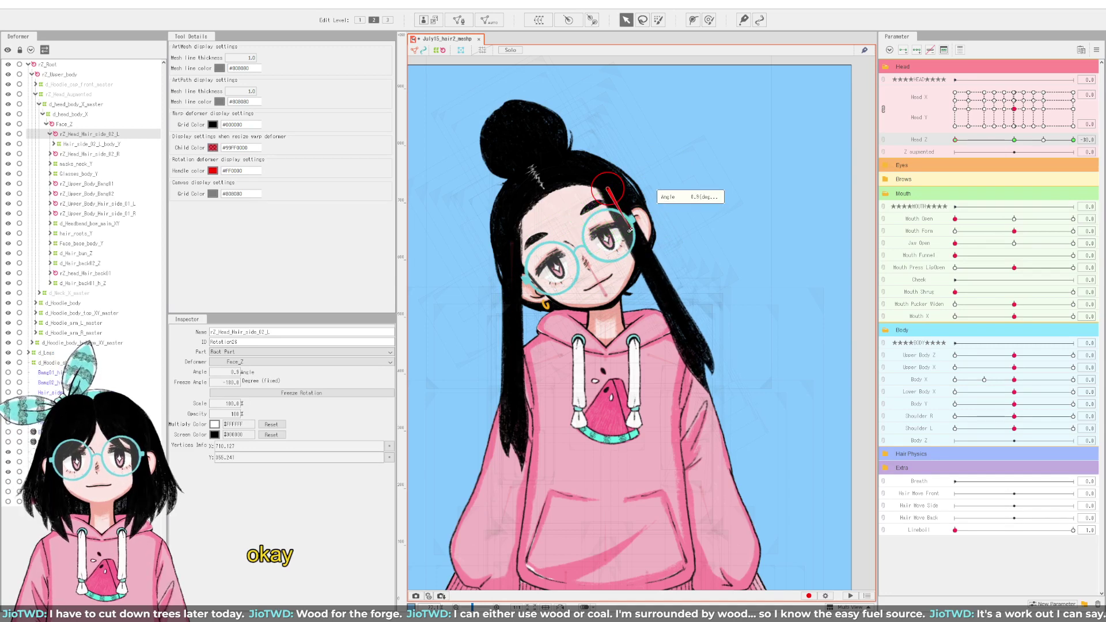
left_click_drag(955, 140, 1084, 165)
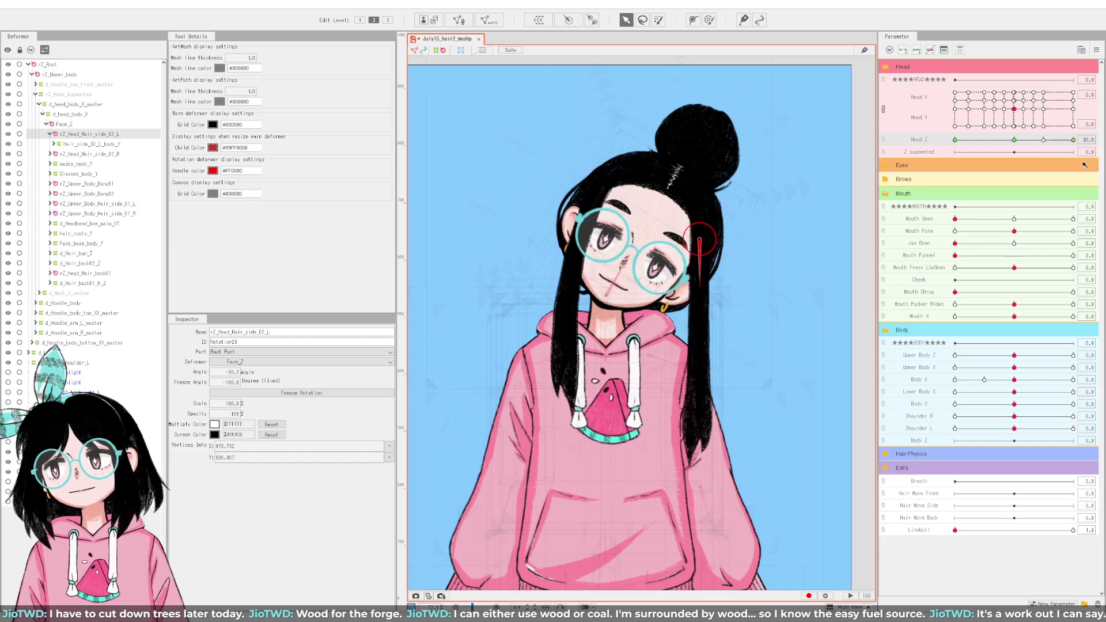
left_click_drag(1014, 140, 1092, 151)
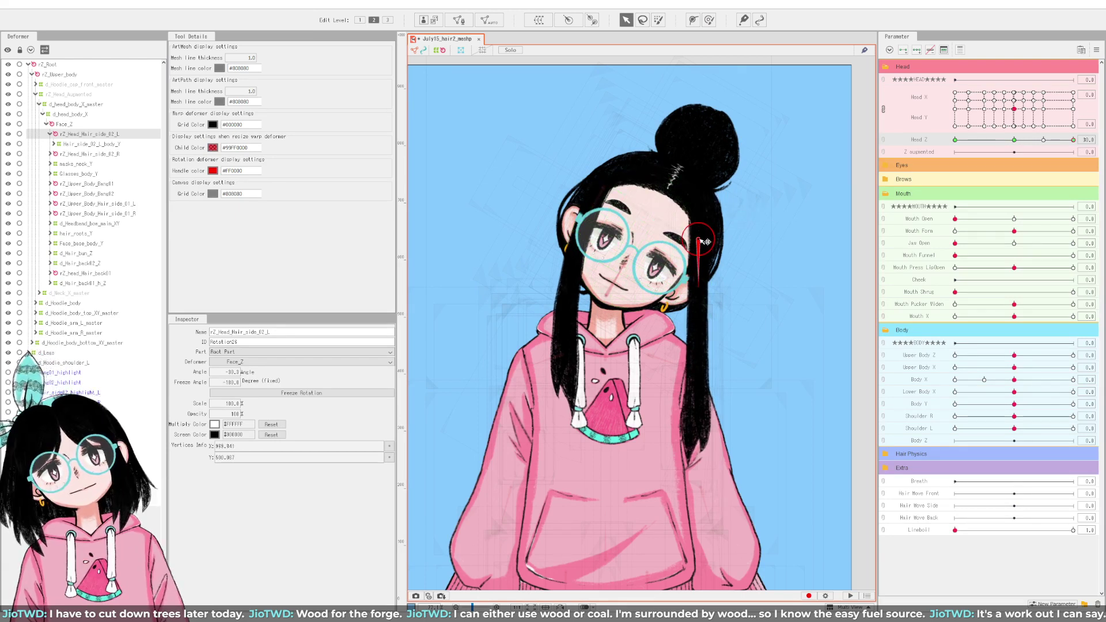
left_click_drag(706, 242, 705, 238)
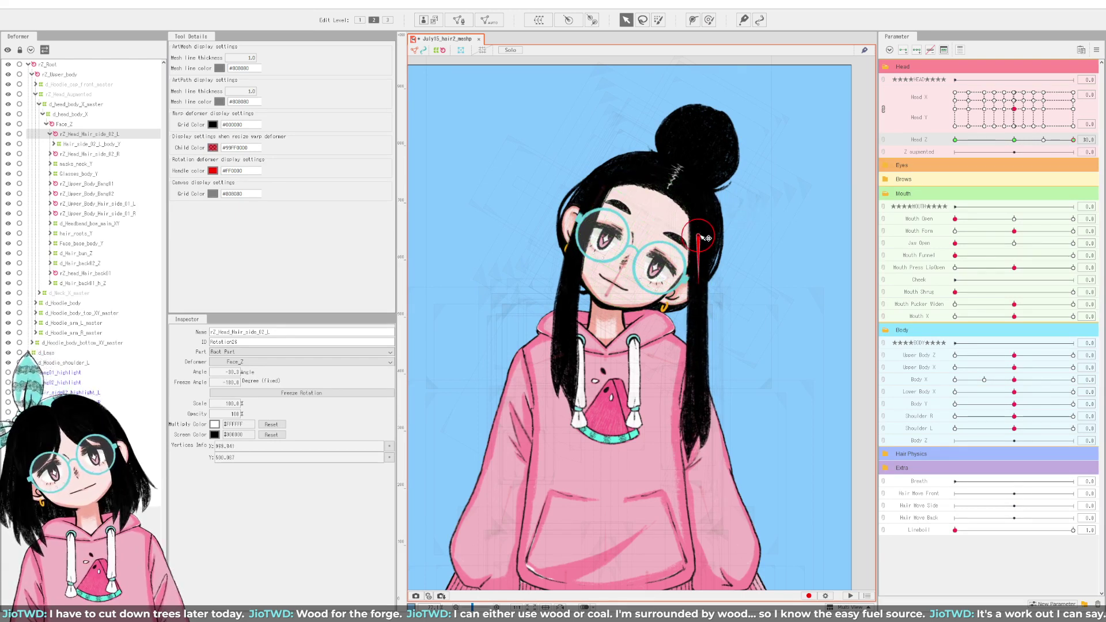
mouse_move(1013, 144)
left_mouse_down()
mouse_move(1093, 152)
mouse_move(1046, 160)
mouse_move(1073, 163)
left_mouse_up()
left_click(1015, 140)
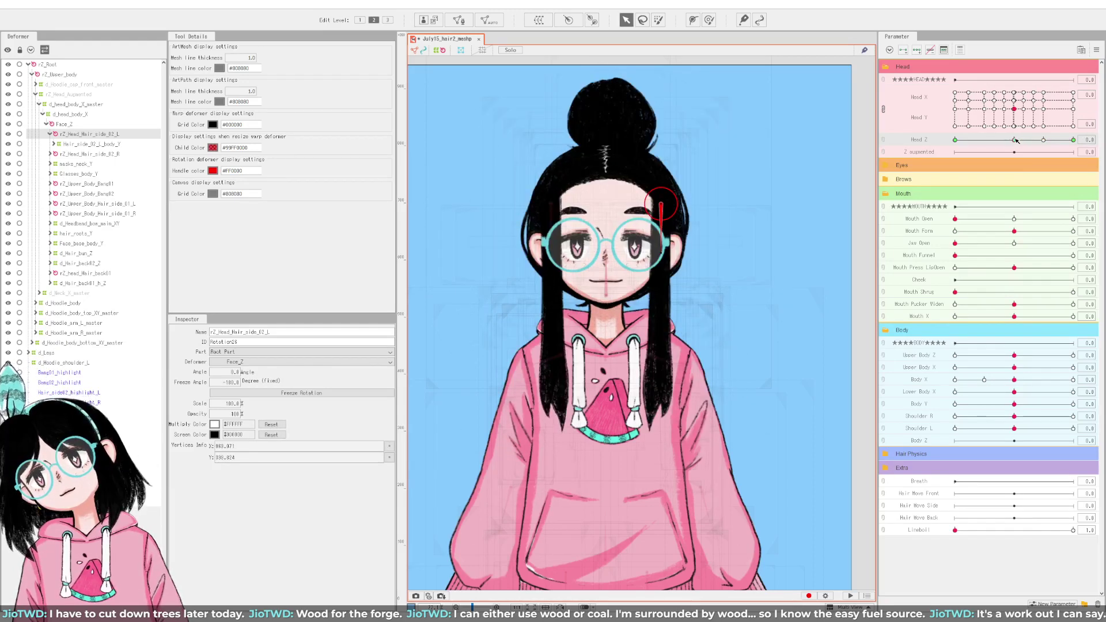
Step: Separate the combined Head X and Head Y parameters and add three Head Y keys to rZ_Head_Hair_side_02_L
left_click(883, 110)
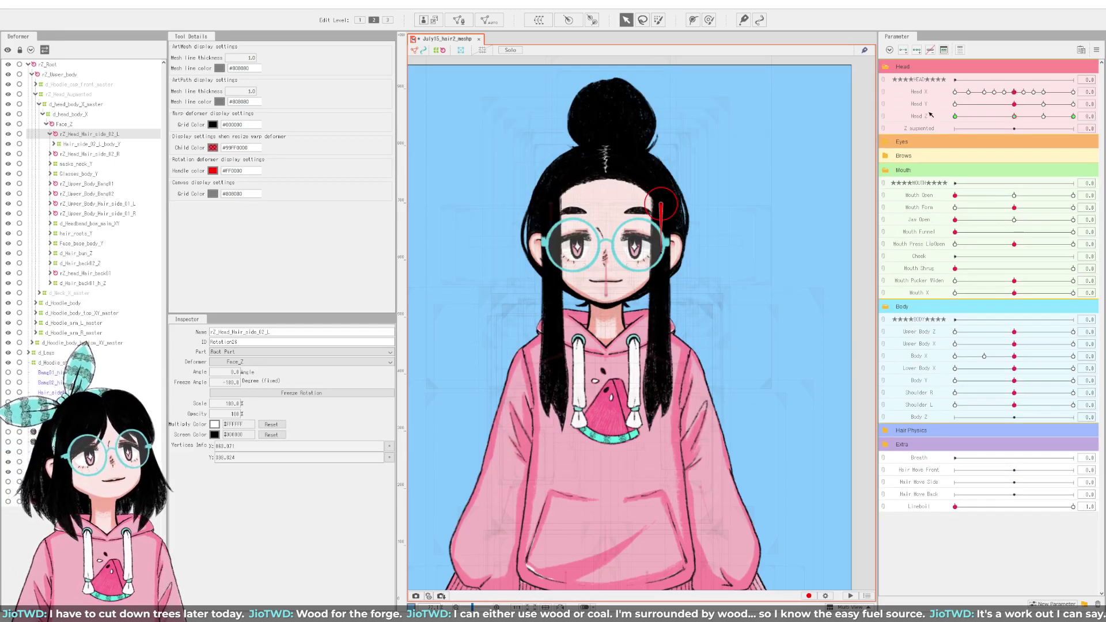
mouse_move(1014, 103)
left_mouse_down()
mouse_move(1092, 105)
mouse_move(918, 118)
left_mouse_up()
left_click(1011, 105)
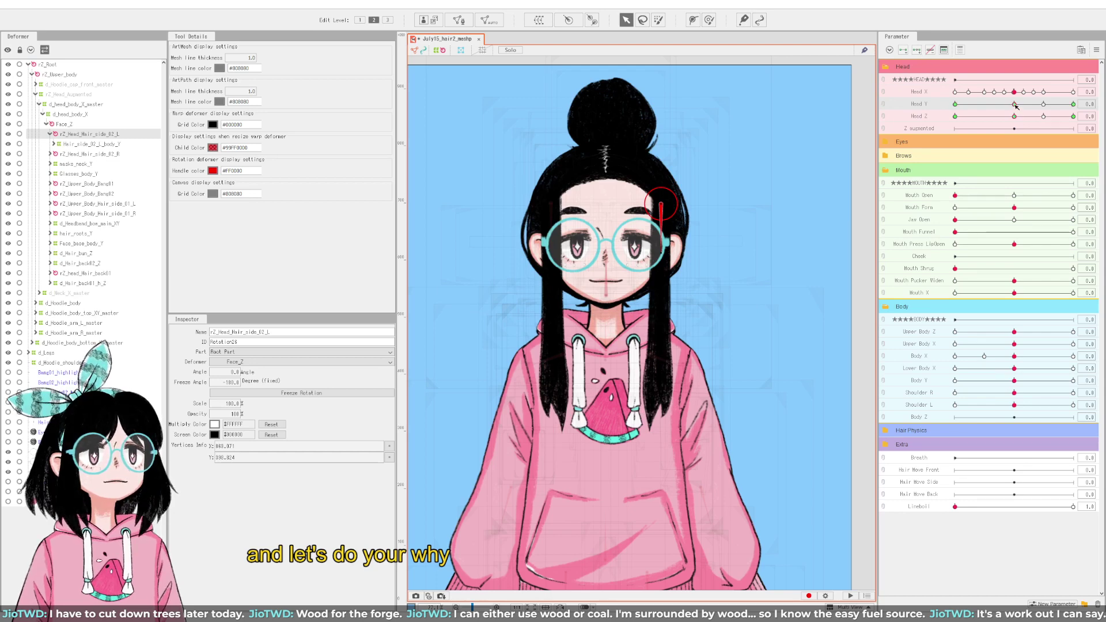
Step: At maximum Head Y and Head Z, shift rZ_Head_Hair_side_02_L slightly outward and up, away from the face
left_click(1073, 104)
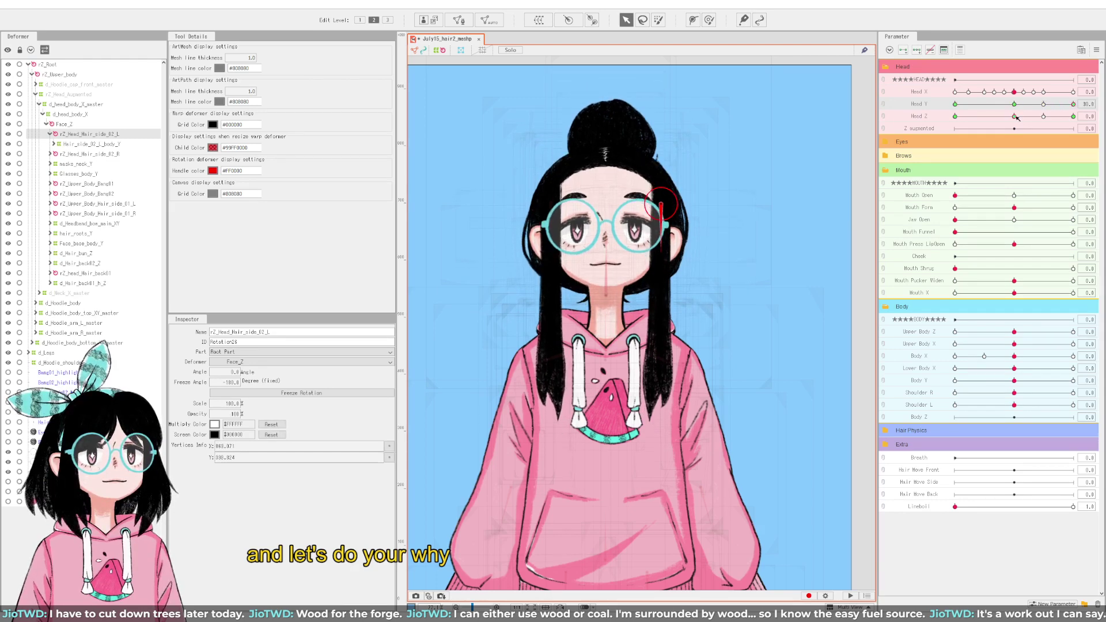
left_click_drag(1015, 117, 1048, 119)
left_click_drag(1073, 120, 1097, 120)
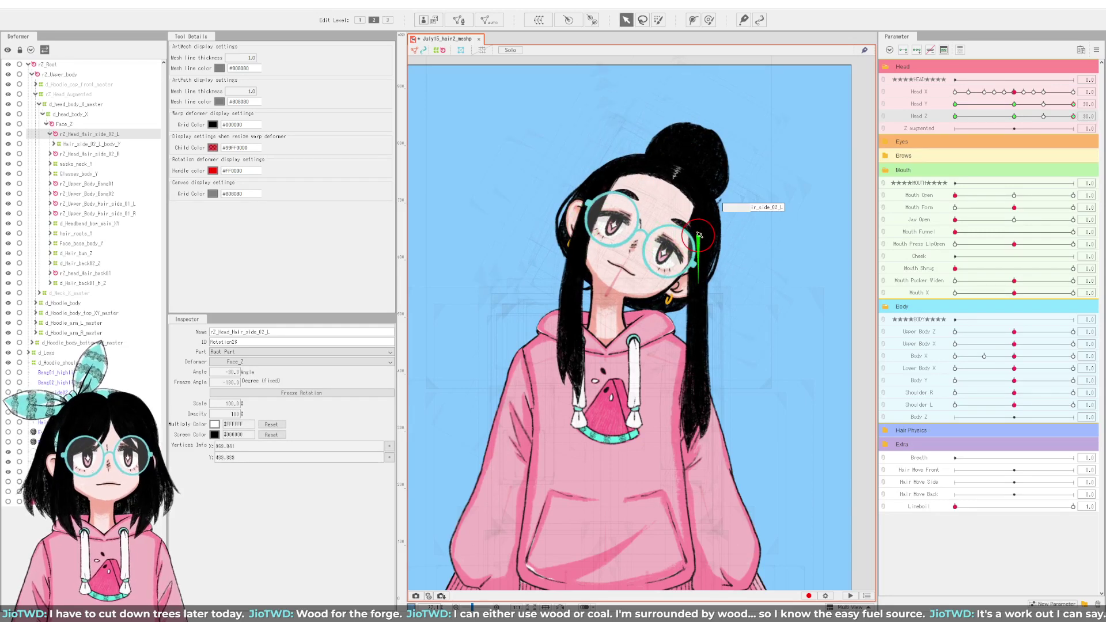
left_click_drag(700, 232, 708, 229)
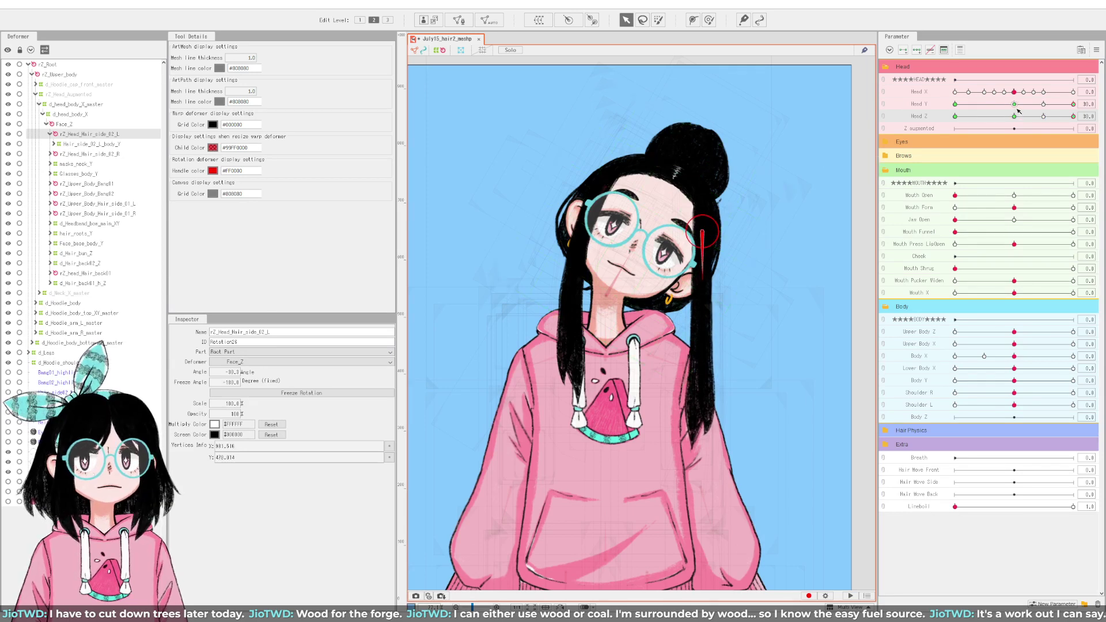
Step: At minimum Head Y and maximum Head Z, shift rZ_Head_Hair_side_02_L inward and slightly up towards the hairline
left_click_drag(1016, 107, 945, 126)
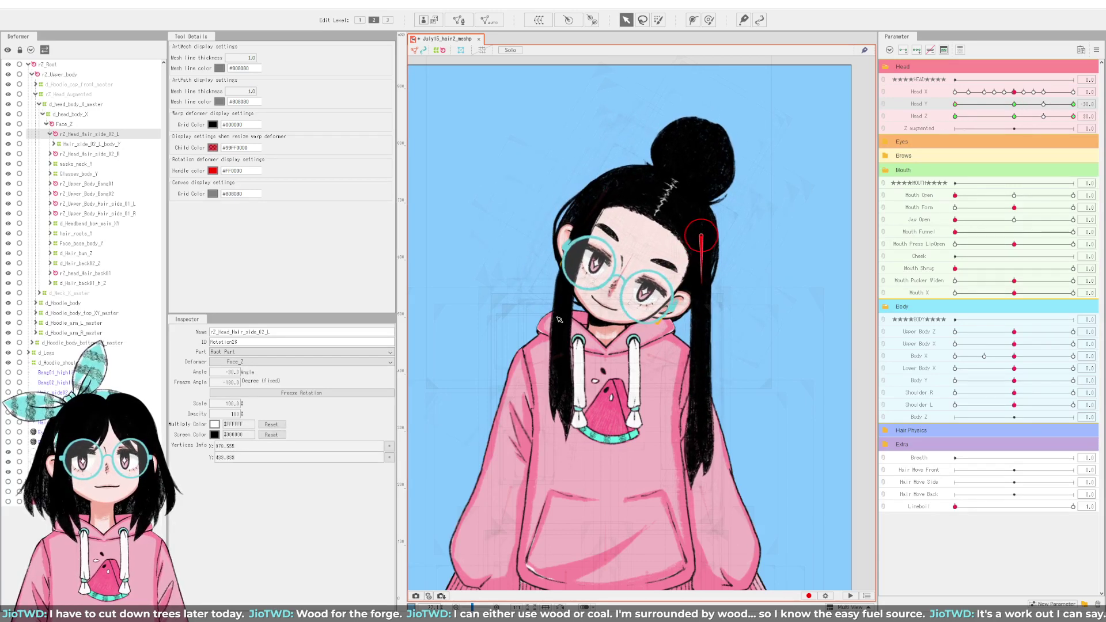
mouse_move(707, 239)
left_mouse_down()
mouse_move(706, 252)
mouse_move(694, 254)
mouse_move(697, 243)
left_mouse_up()
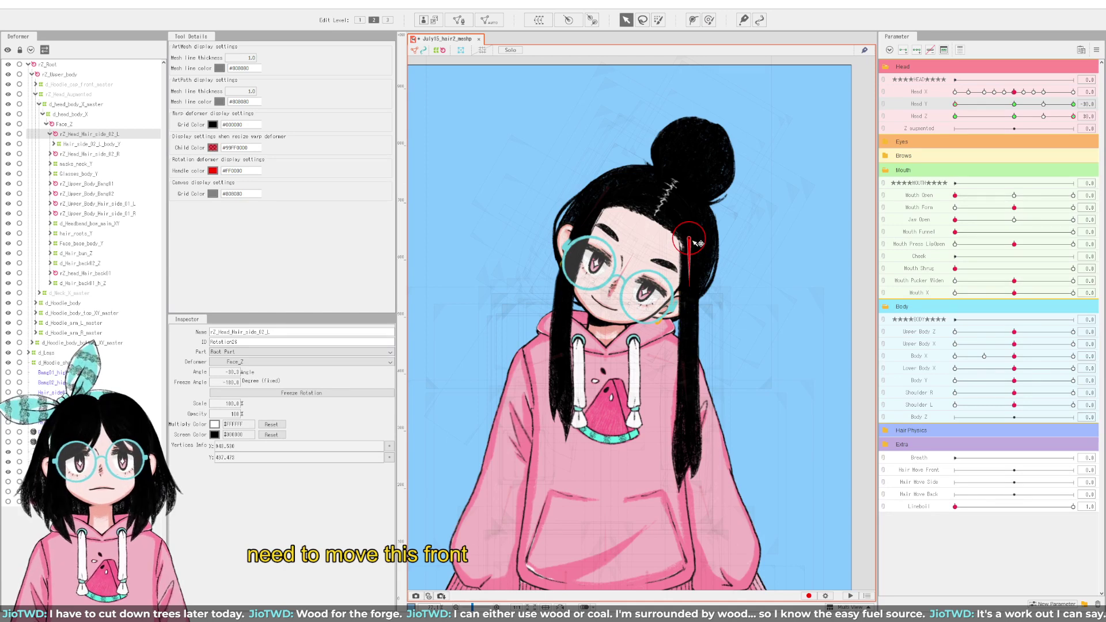
left_click_drag(696, 242, 697, 242)
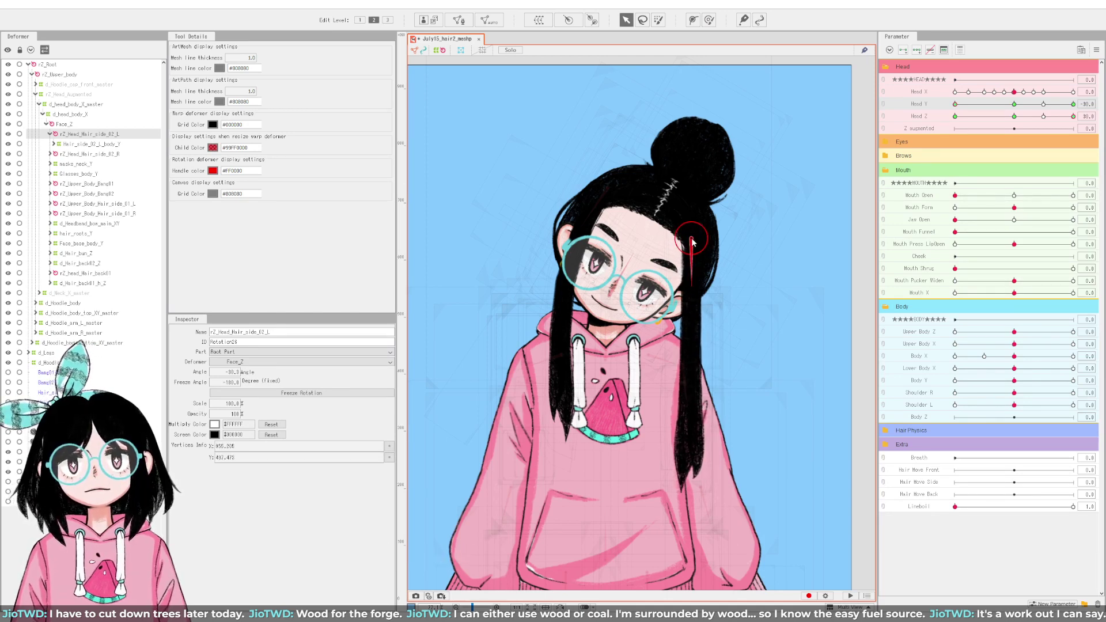
left_click_drag(1008, 119, 1074, 116)
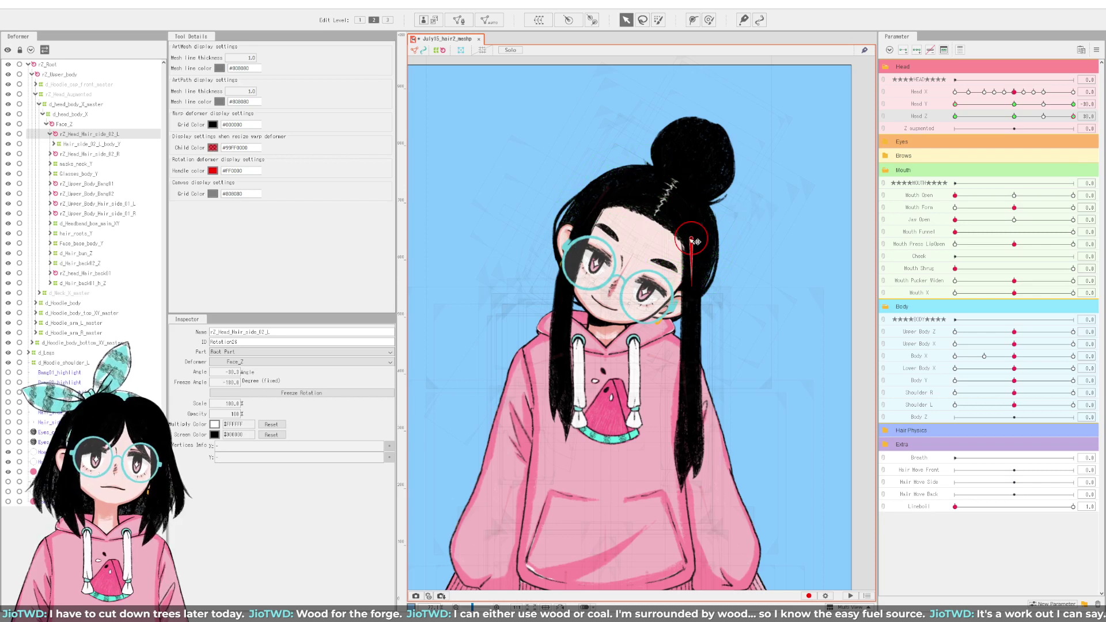
left_click_drag(697, 241, 689, 235)
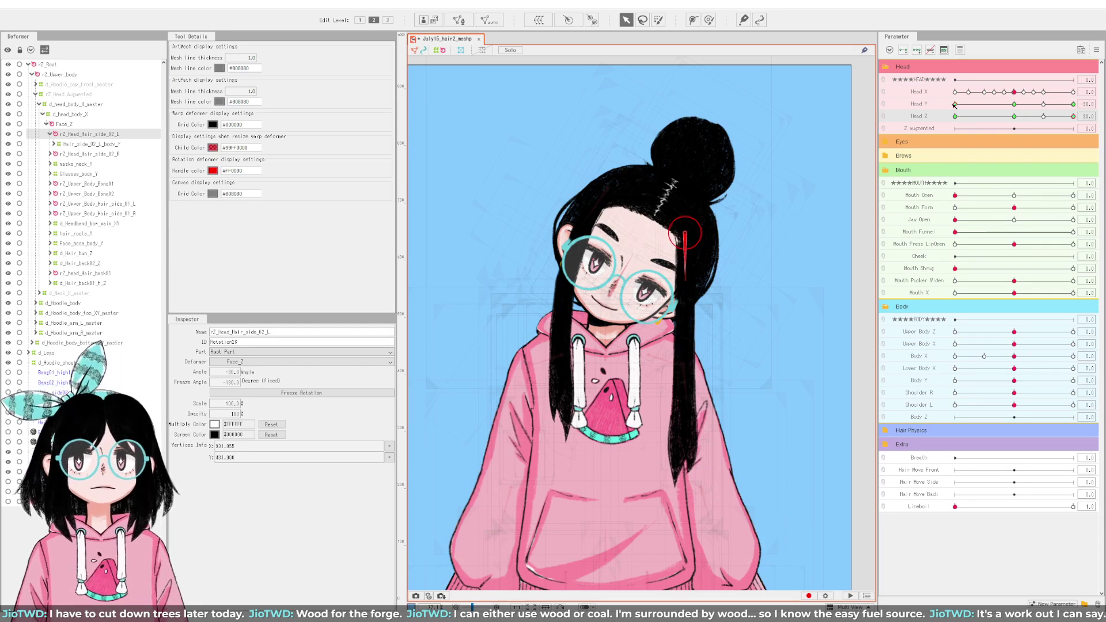
Step: Check the strand across Head Z at neutral Head Y, and try nudging its rotation deformer inward at maximum Head Z
left_click_drag(960, 107, 1029, 118)
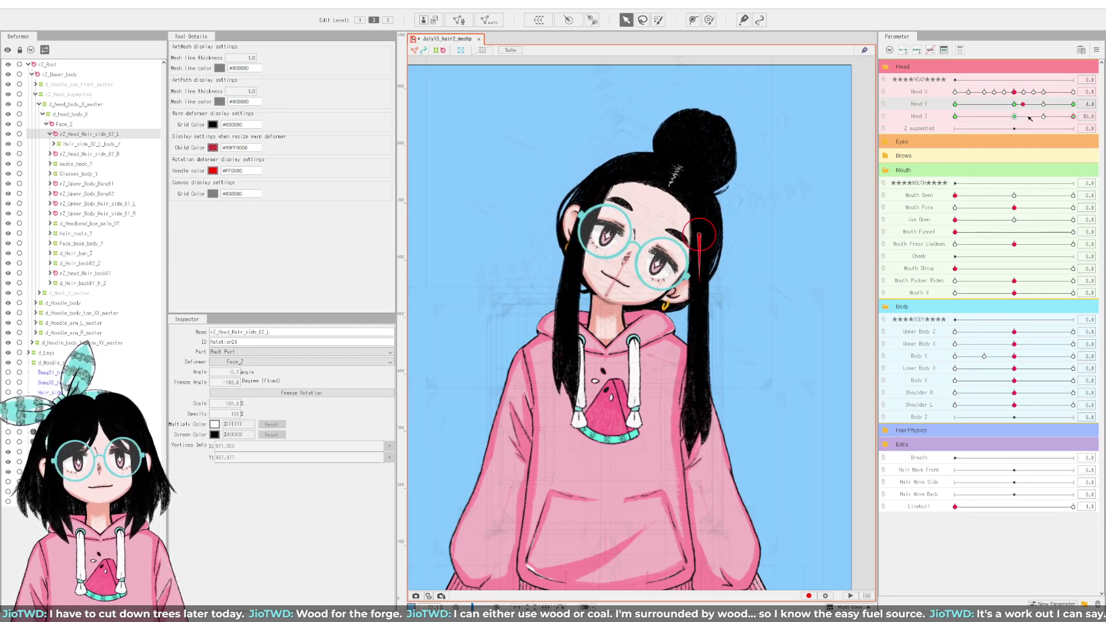
left_click(1020, 107)
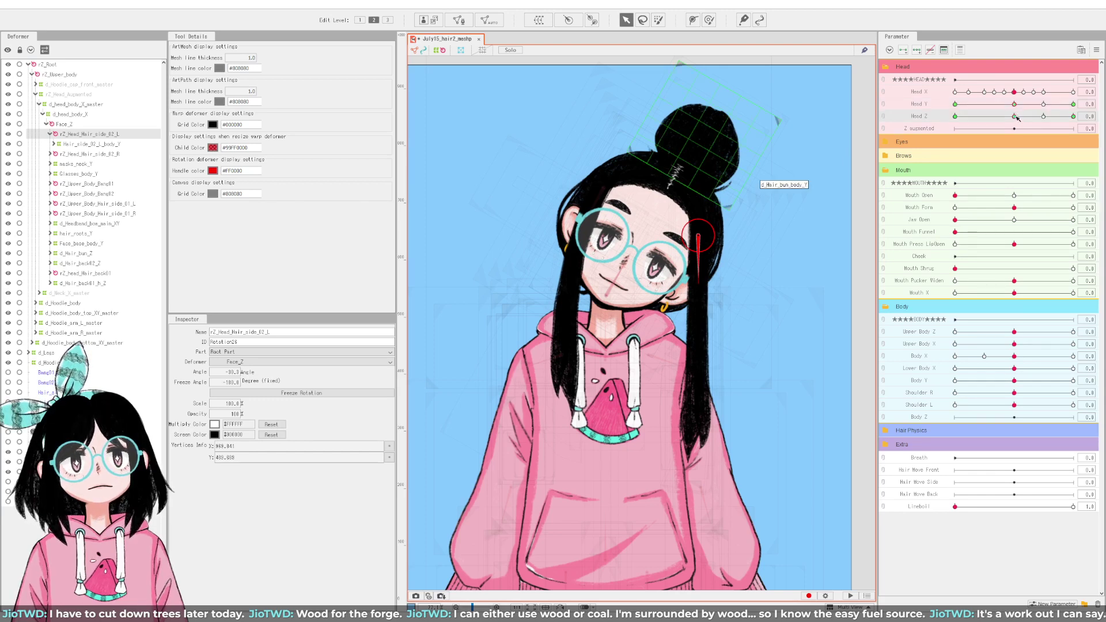
left_click_drag(1017, 118, 954, 117)
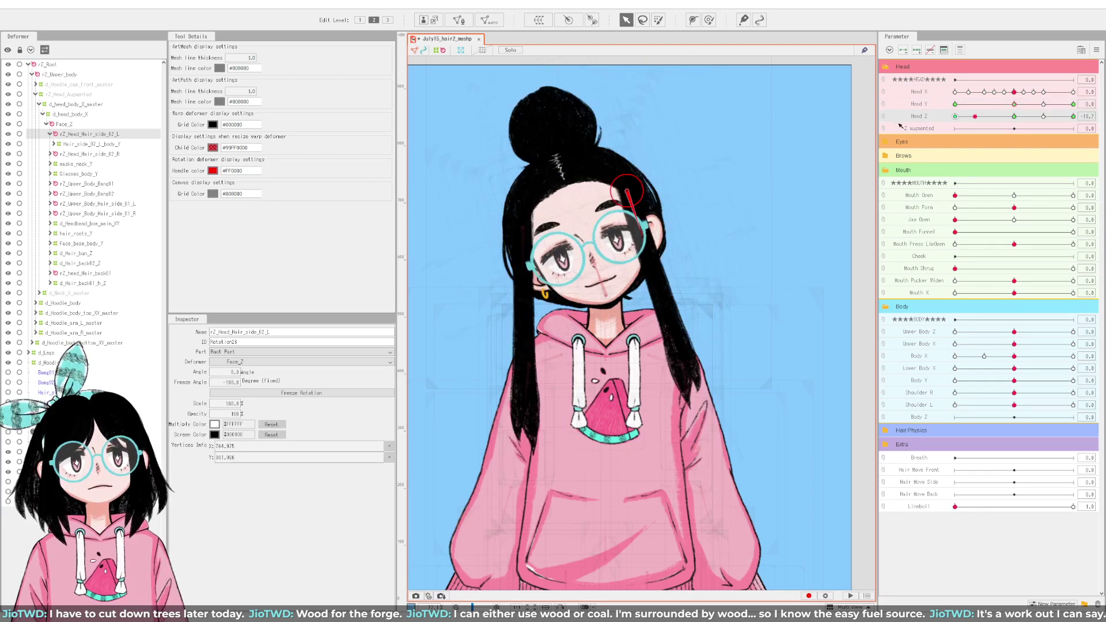
left_click(1014, 118)
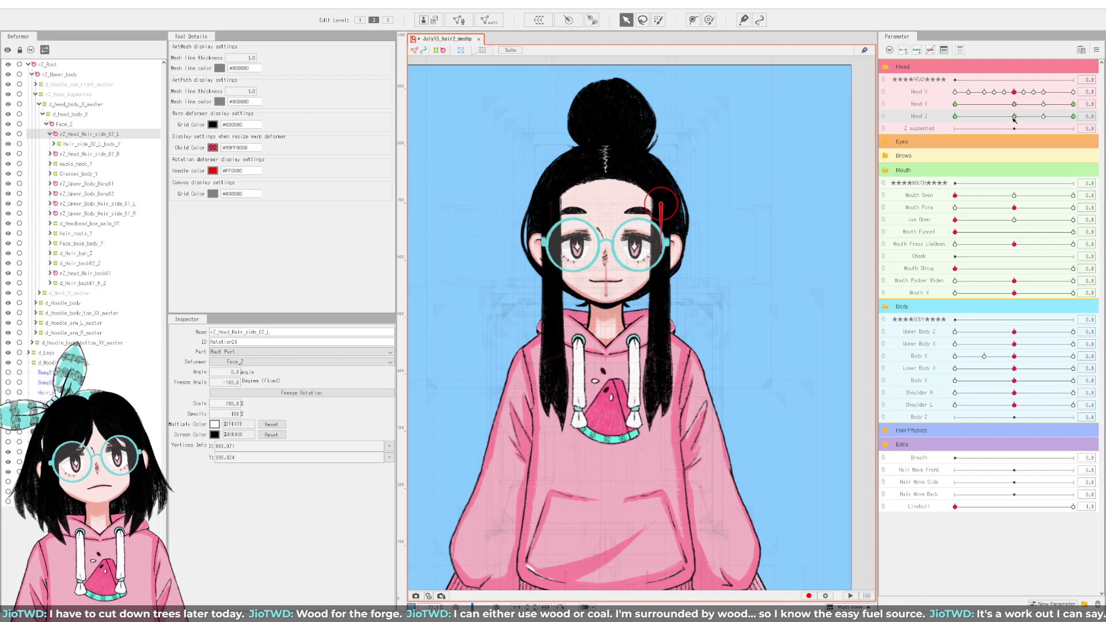
left_click(1072, 116)
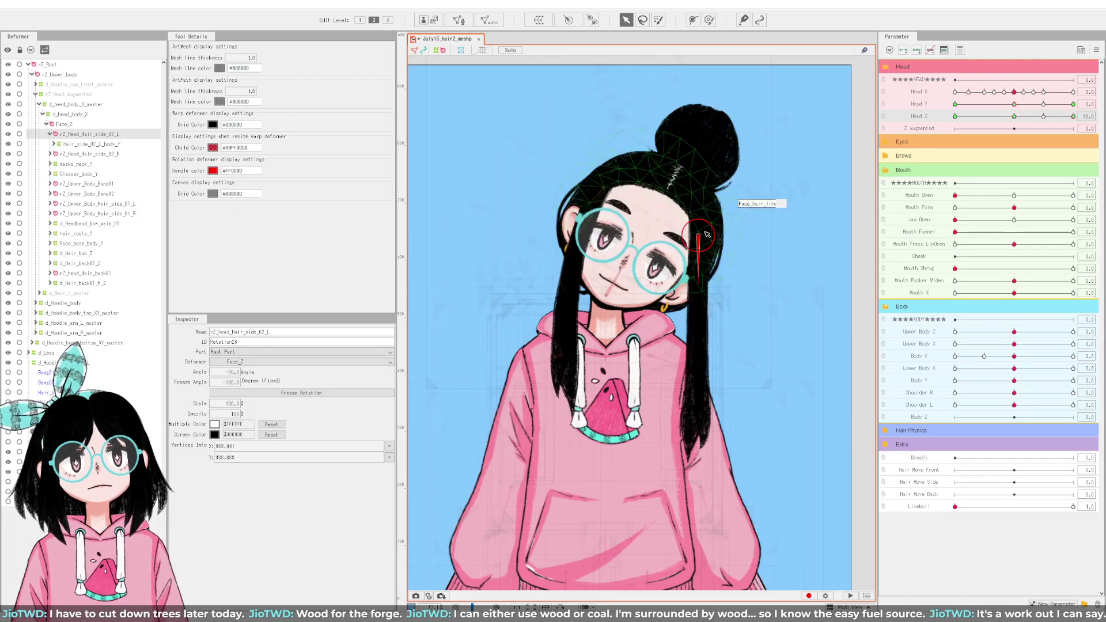
left_click_drag(701, 236, 699, 236)
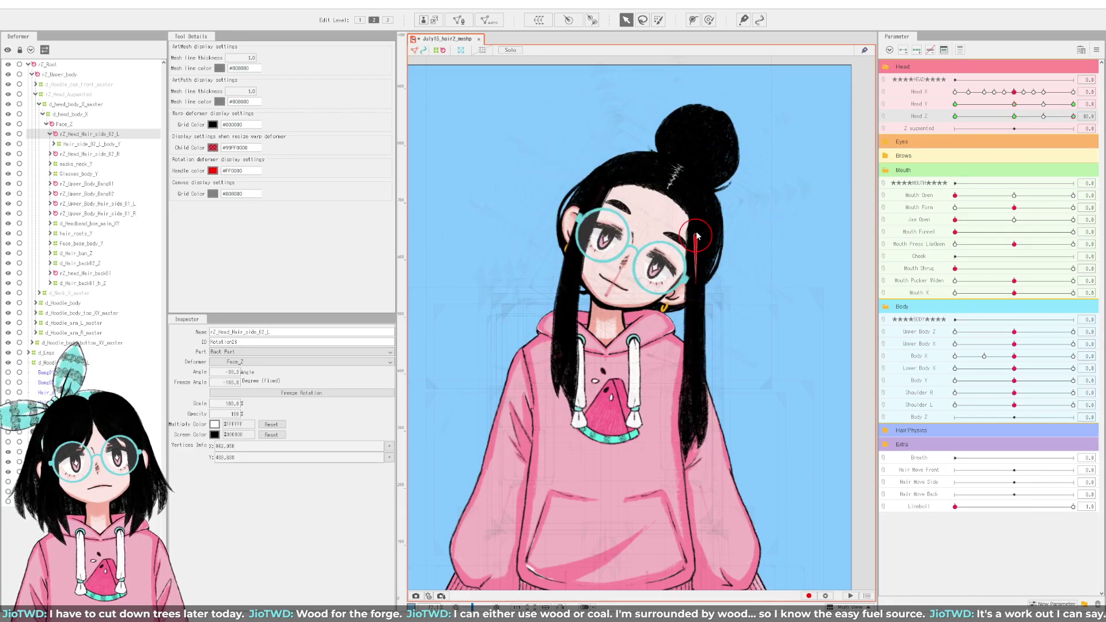
Step: Fine-tune rZ_Head_Hair_side_02_L slightly outward and higher at minimum Head Y and maximum Head Z, checking the Head Y movement
mouse_move(1045, 105)
left_mouse_down()
mouse_move(1063, 104)
mouse_move(954, 104)
left_mouse_up()
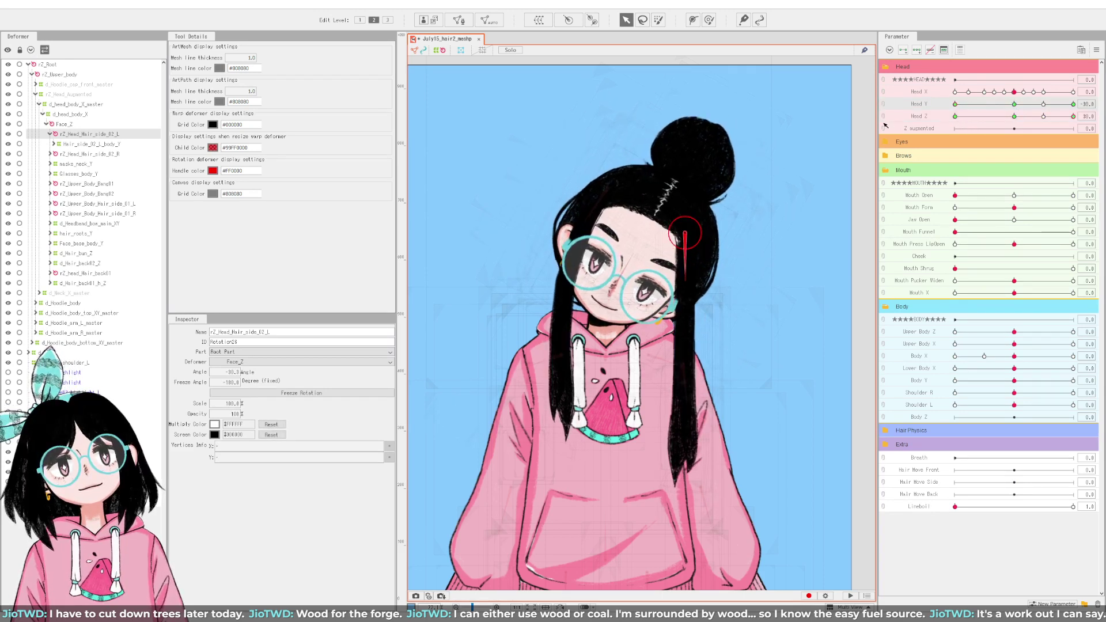
left_click_drag(688, 233, 691, 236)
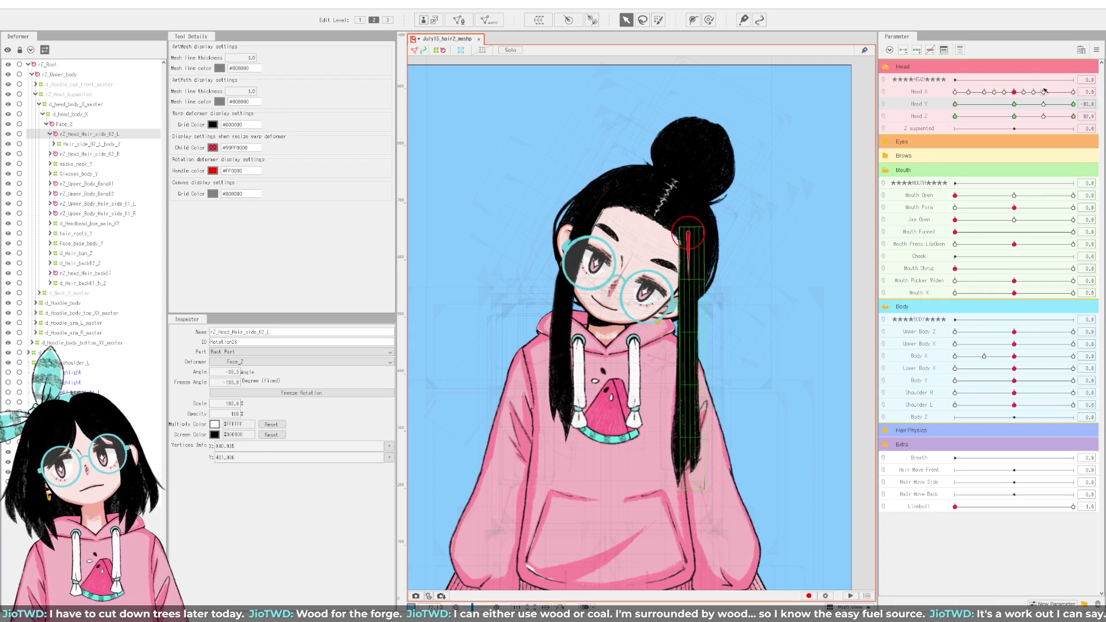
left_click_drag(967, 106, 920, 103)
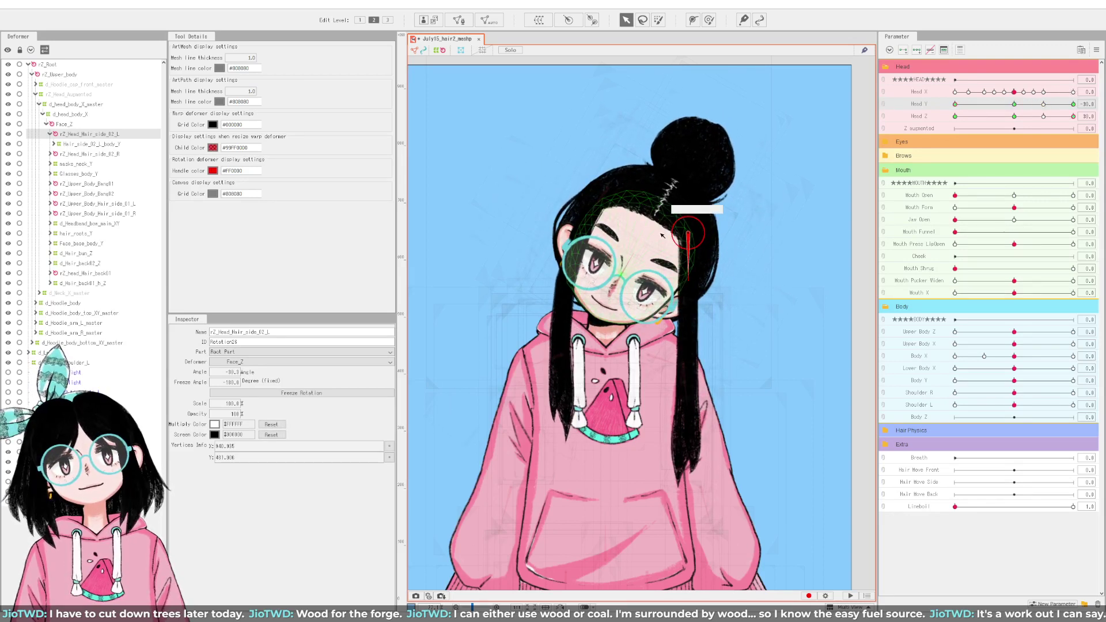
left_click_drag(694, 231, 691, 225)
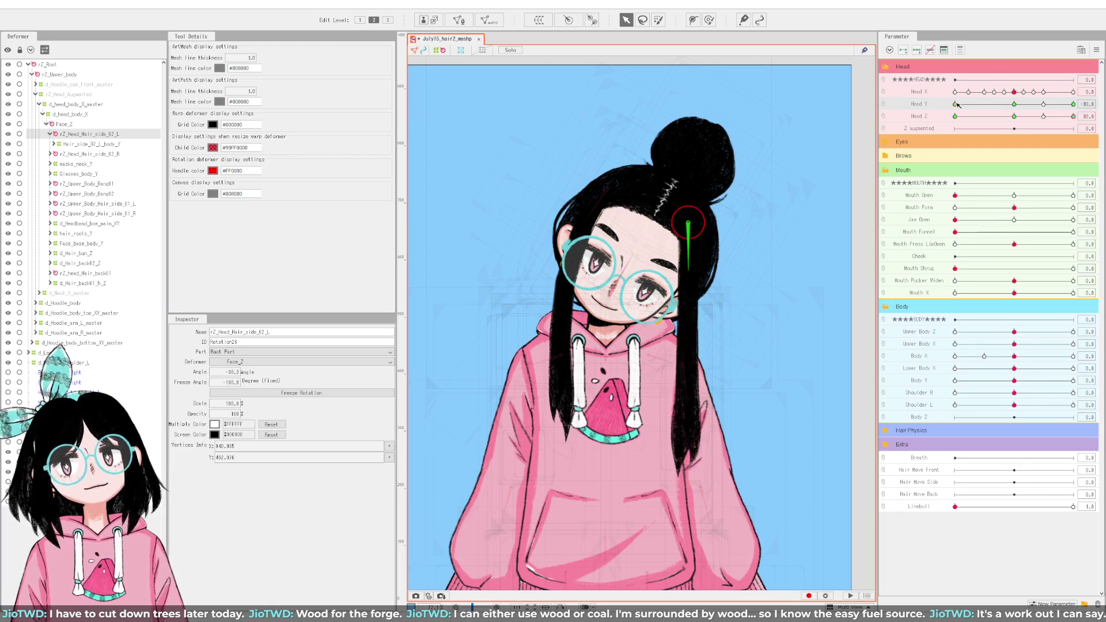
left_click_drag(958, 105, 906, 115)
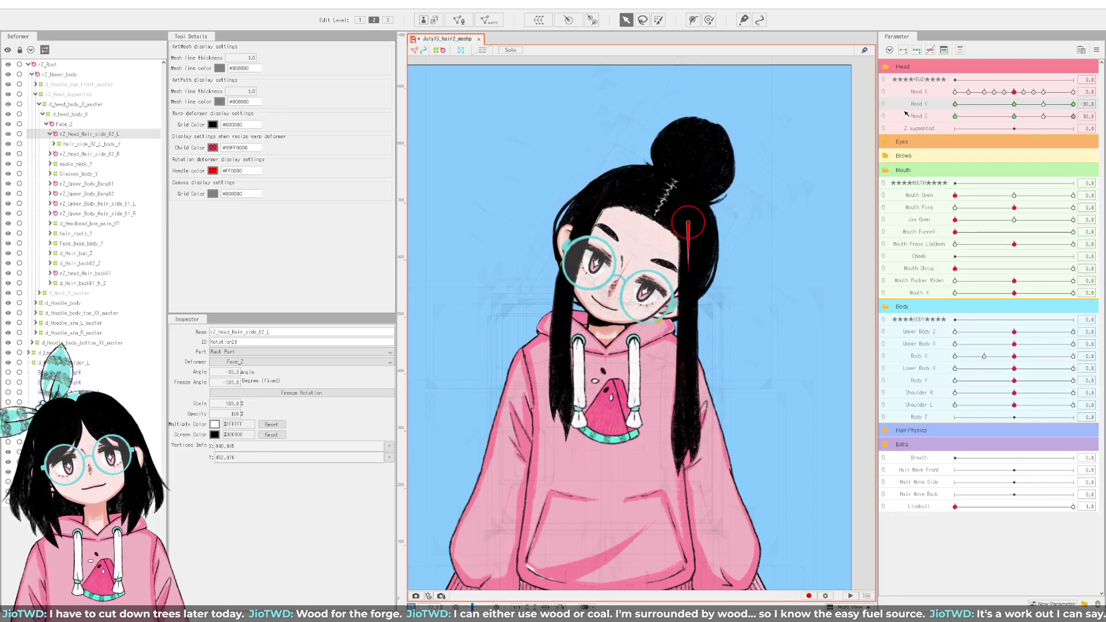
left_click(1012, 105)
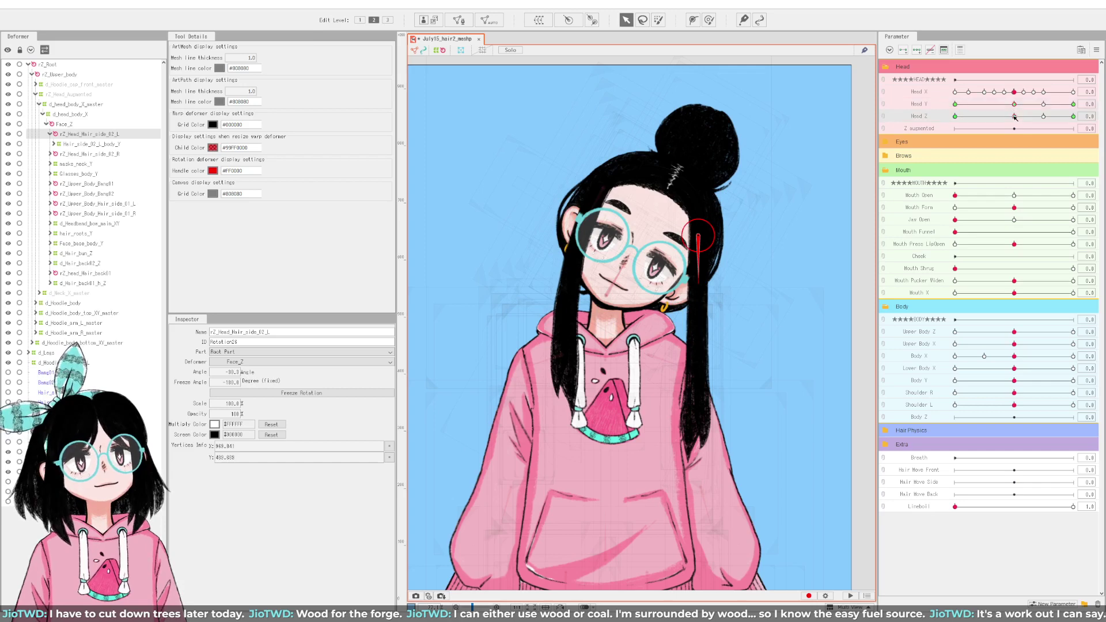
Step: Check the second left strand at maximum Head Y and minimum Head Z, and return both parameters to neutral
left_click(1014, 116)
left_click_drag(1018, 105, 923, 120)
left_click(1073, 105)
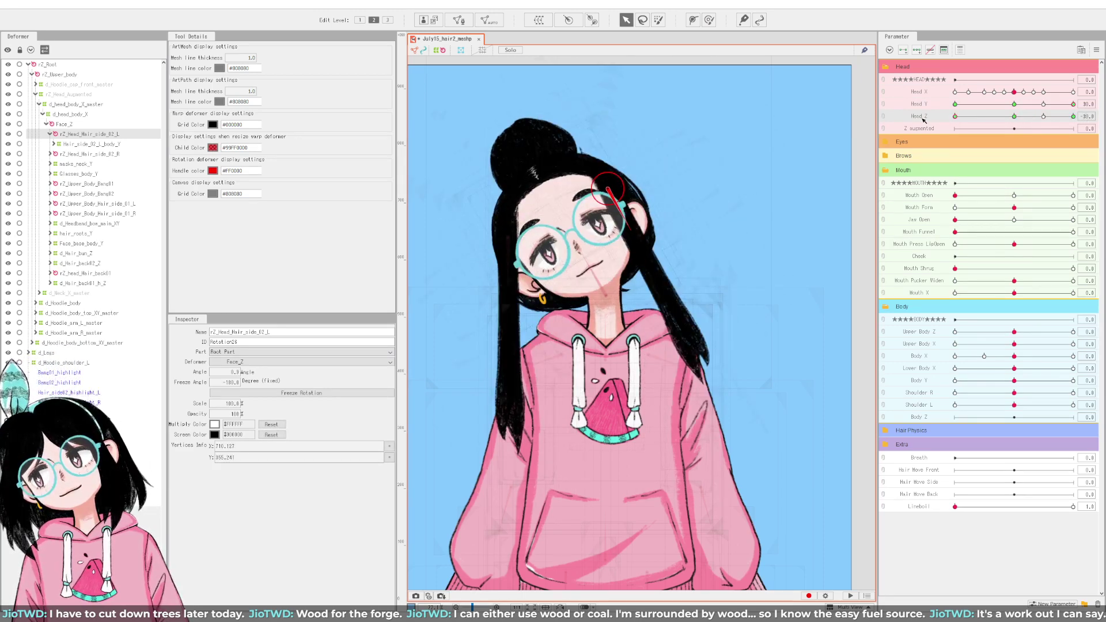
left_click(1014, 105)
left_click(1013, 117)
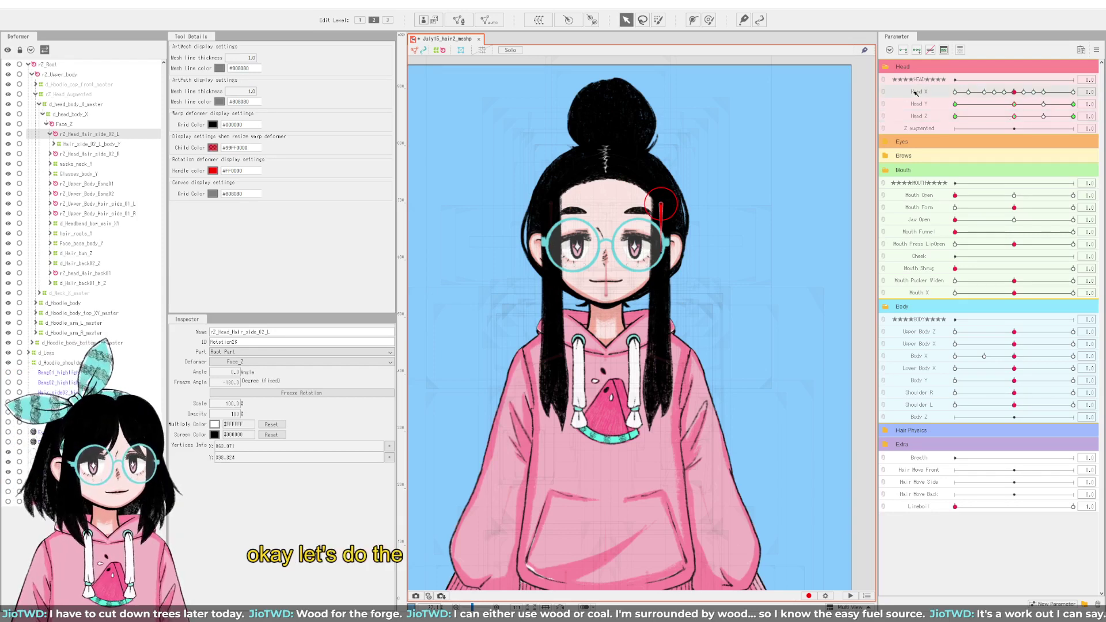
Step: Link Head Y with Head Z, and examine the strand at minimum Head X and Head Z with Head Y at both extremes
left_click(883, 110)
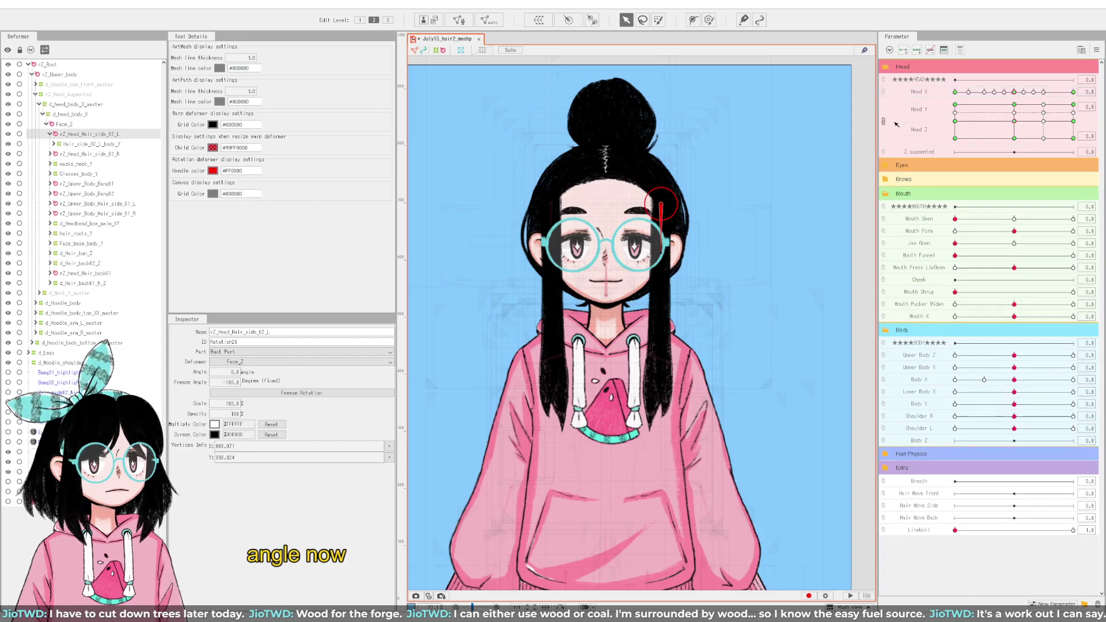
left_click_drag(1075, 121, 928, 107)
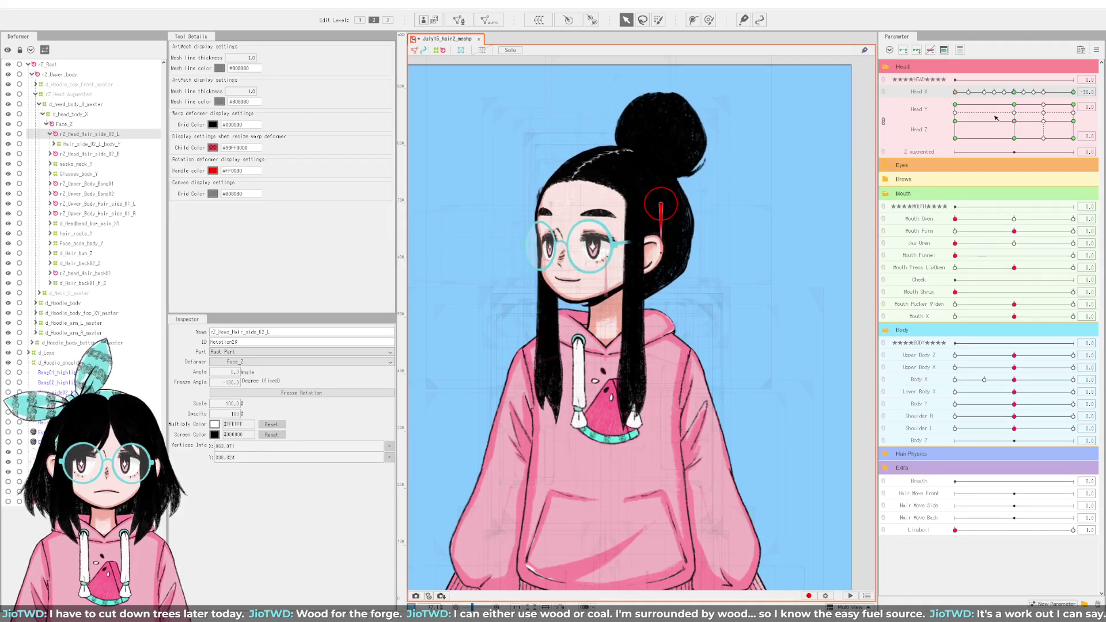
left_click_drag(1015, 123, 1099, 156)
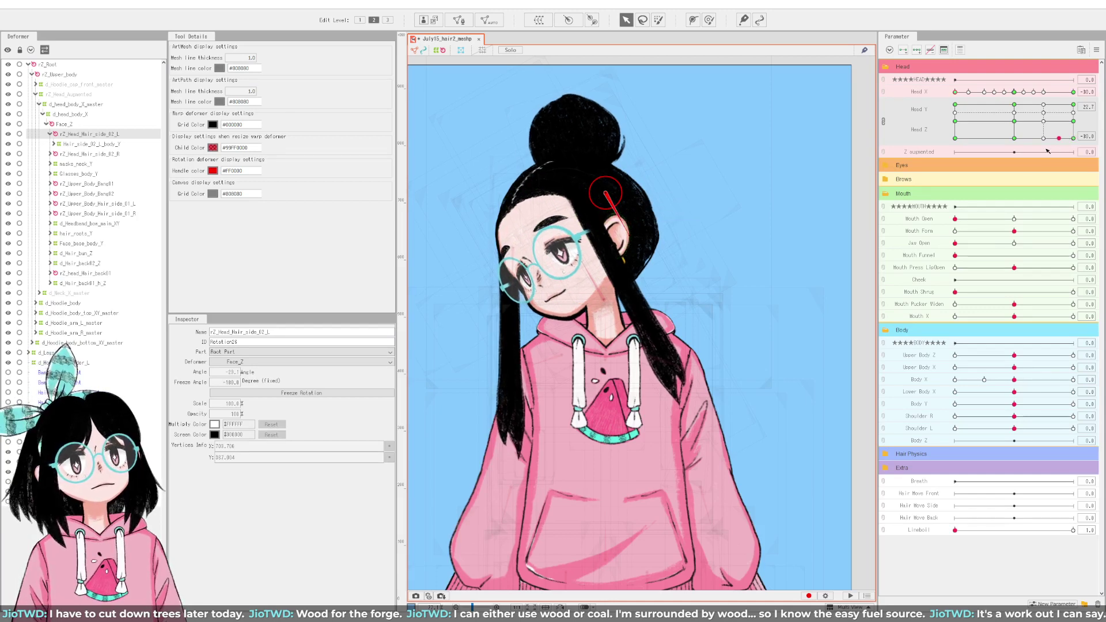
left_click_drag(1070, 139, 878, 173)
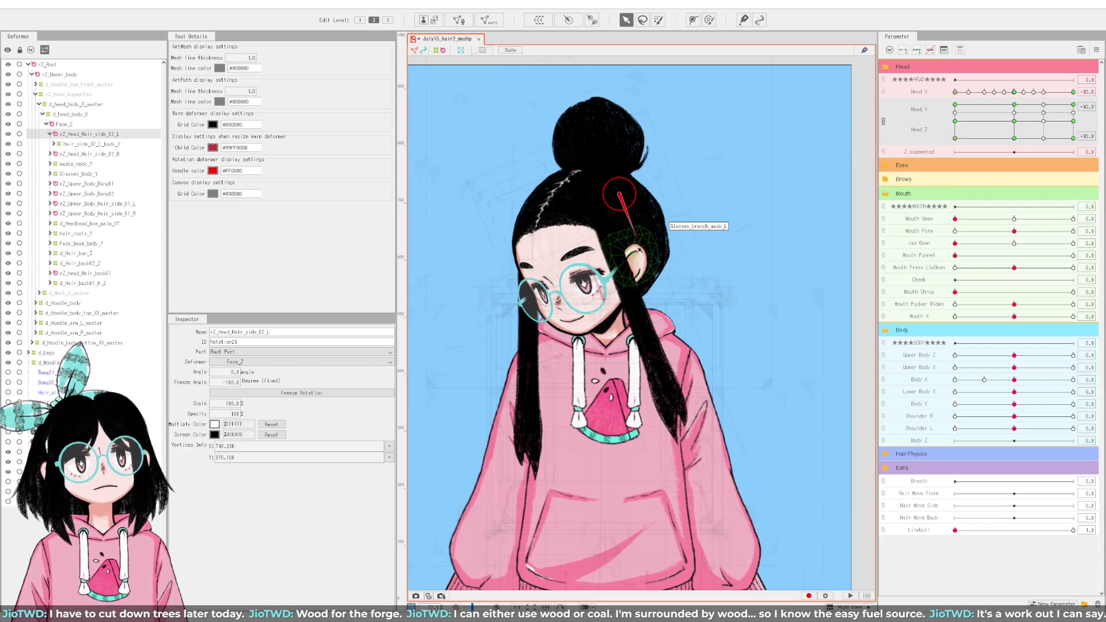
left_click_drag(636, 242, 636, 245)
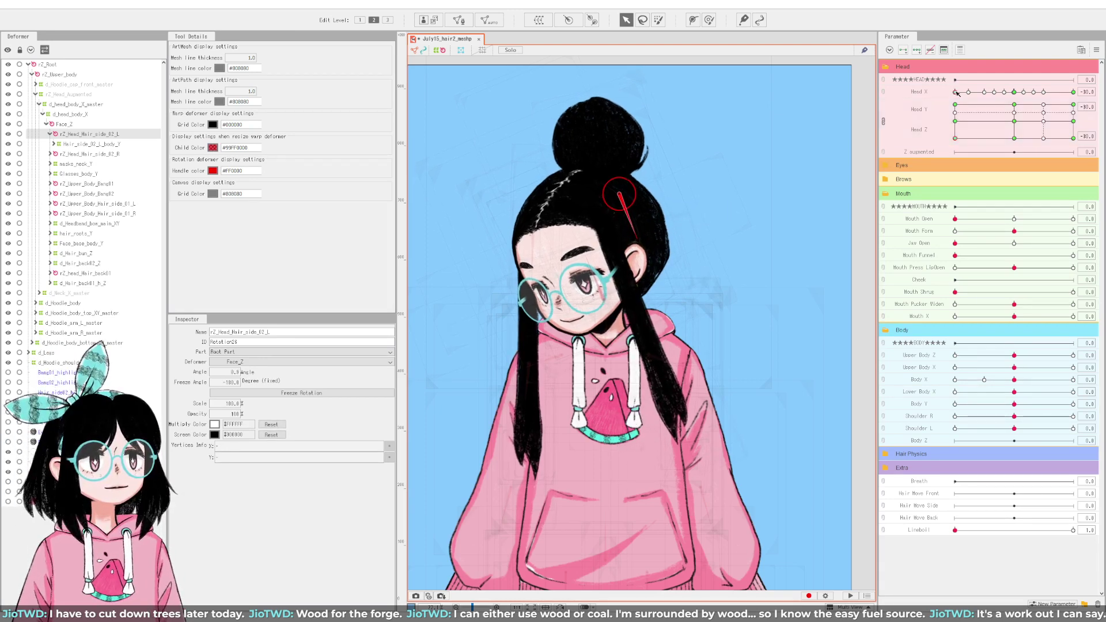
Step: At maximum Head X and Head Y, rotate rZ_Head_Hair_side_02_L inward at both the maximum and minimum Head Z keys
left_click_drag(957, 93, 1103, 104)
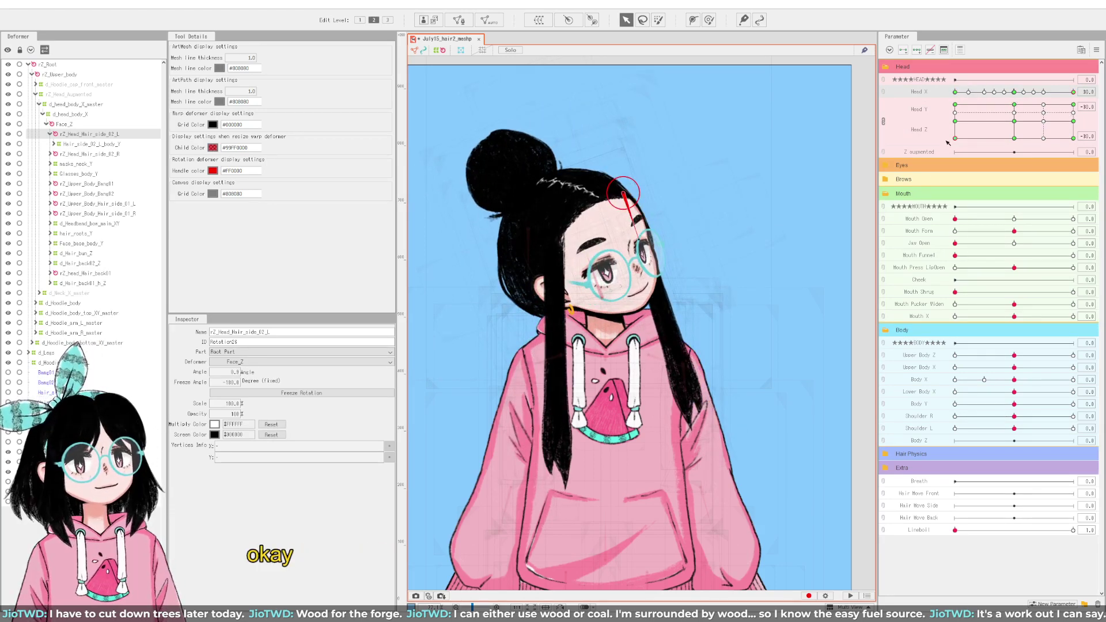
left_click_drag(958, 139, 1089, 77)
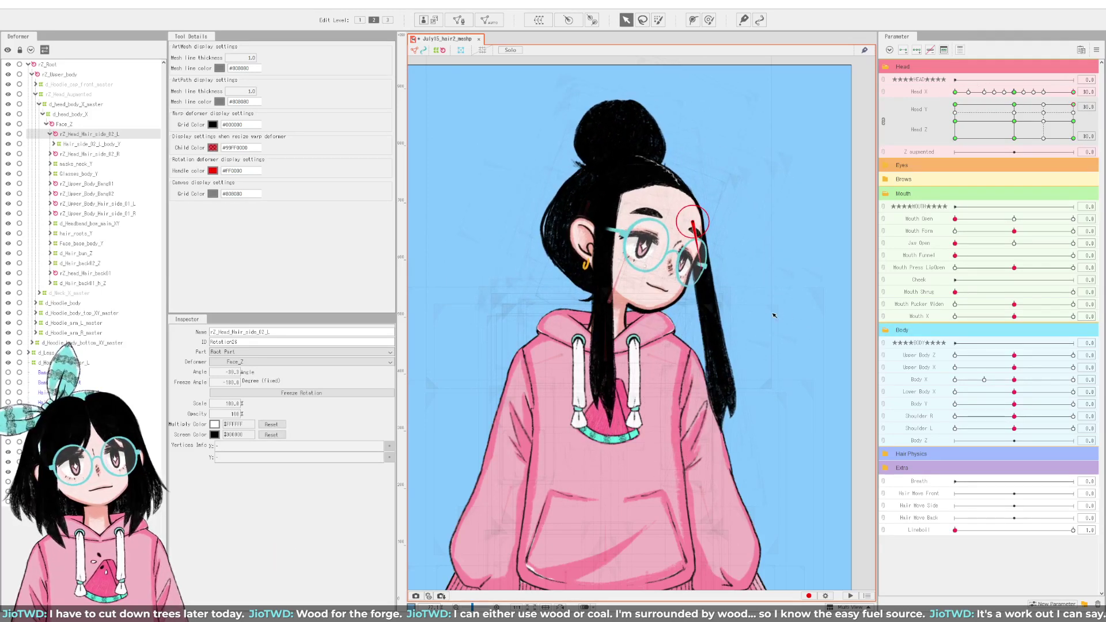
left_click_drag(713, 276, 696, 268)
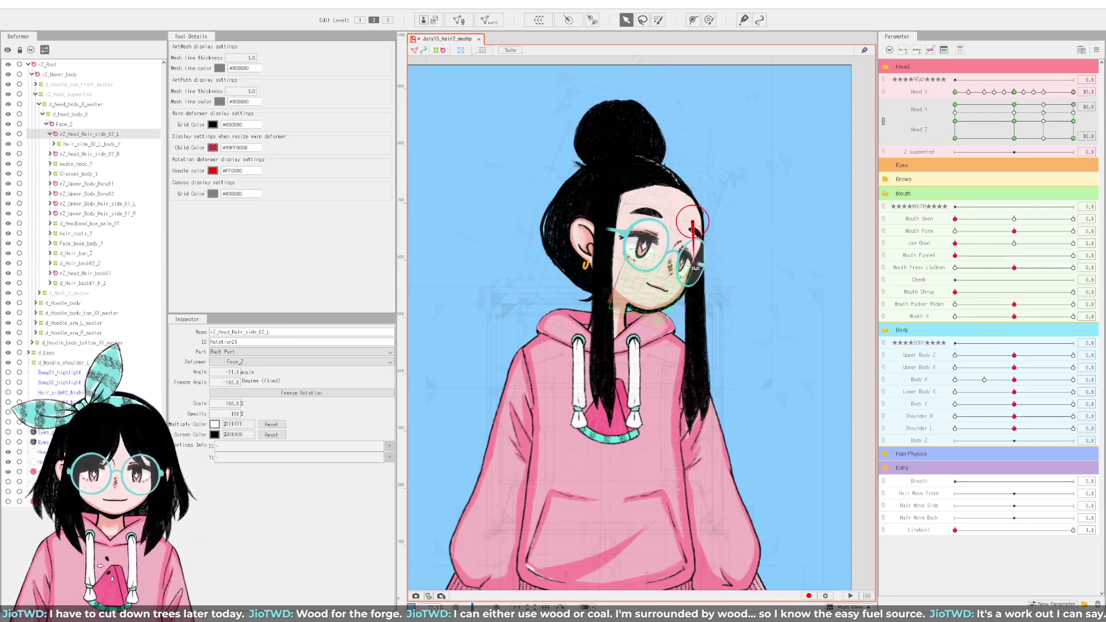
left_click_drag(1075, 107, 1084, 151)
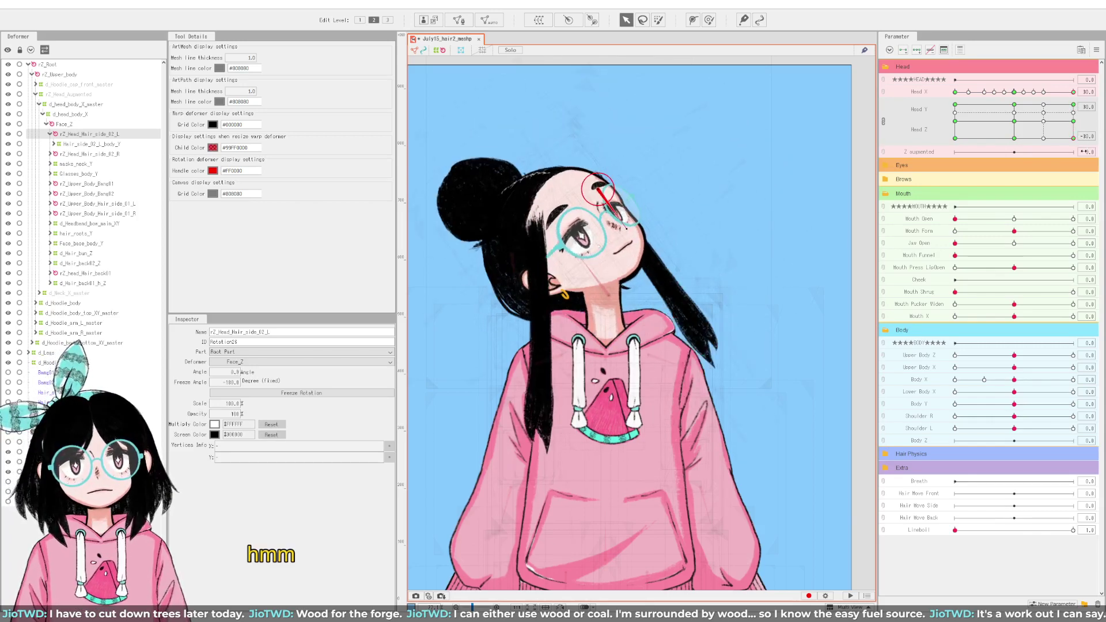
left_click_drag(619, 228, 626, 235)
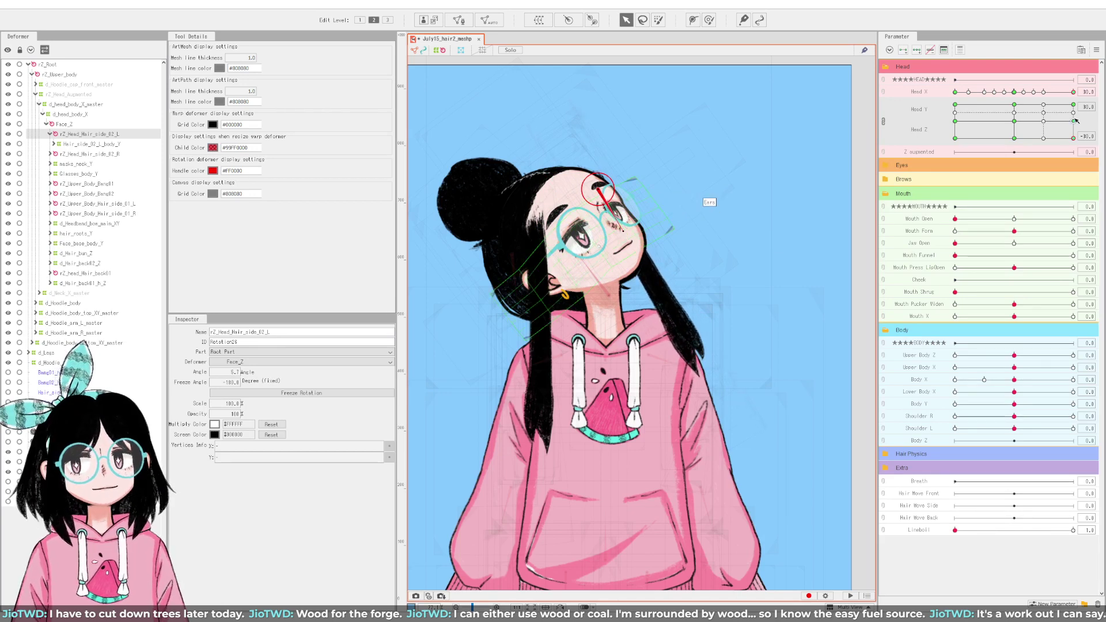
Step: At maximum Head X, Y and Z, shift rZ_Head_Hair_side_02_L slightly inward towards the face, comparing it with the other head extremes
left_click_drag(1075, 138, 1083, 106)
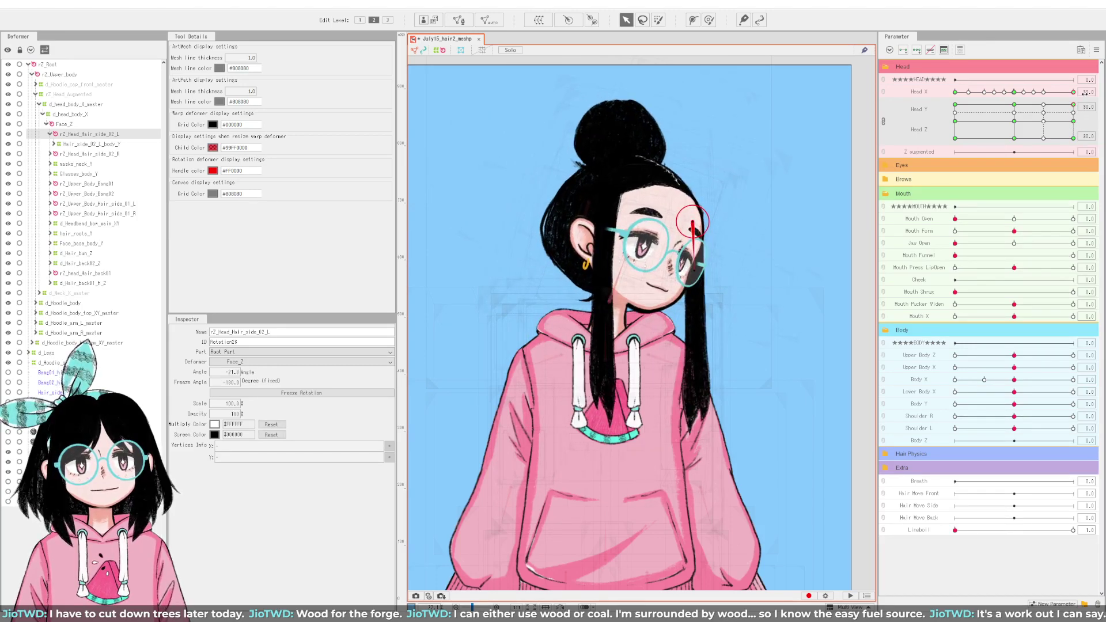
left_click(1074, 92)
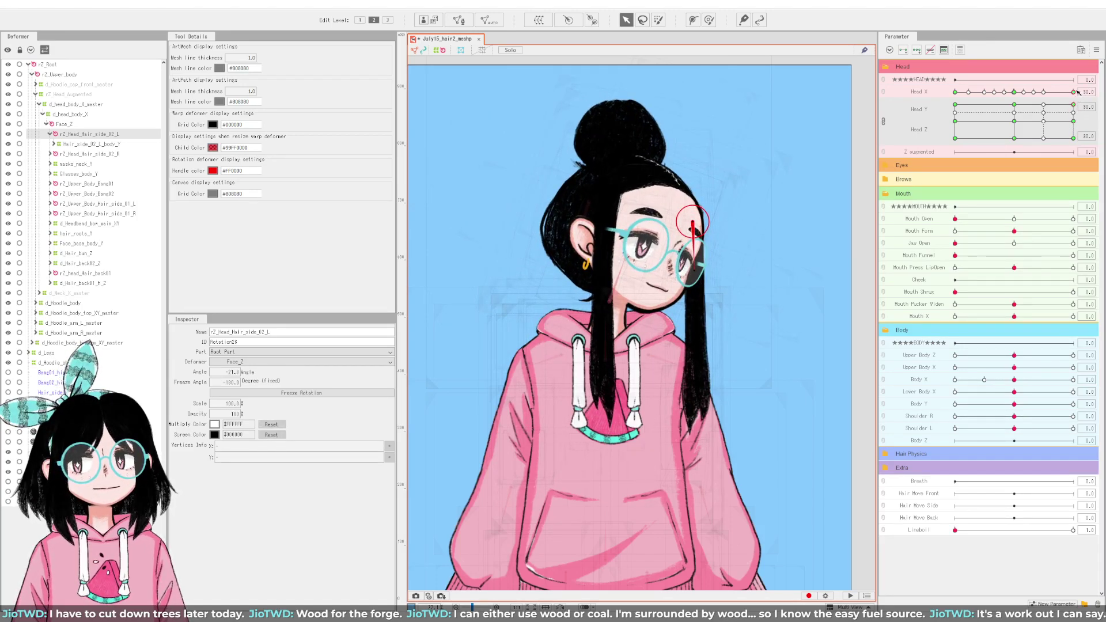
left_click_drag(1076, 92, 924, 74)
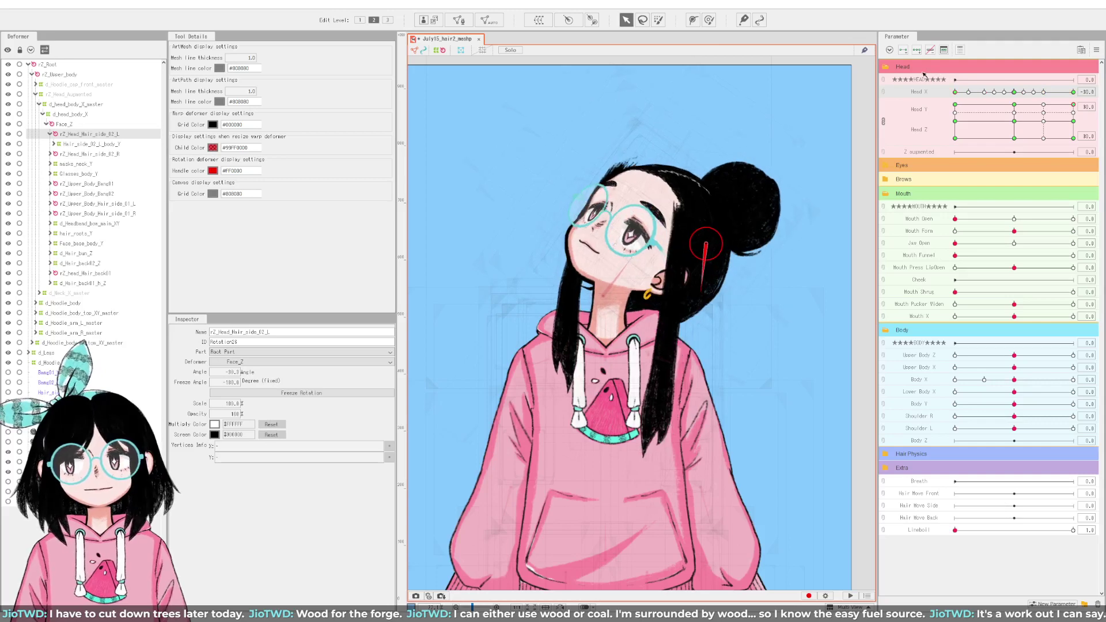
left_click_drag(1069, 104, 909, 91)
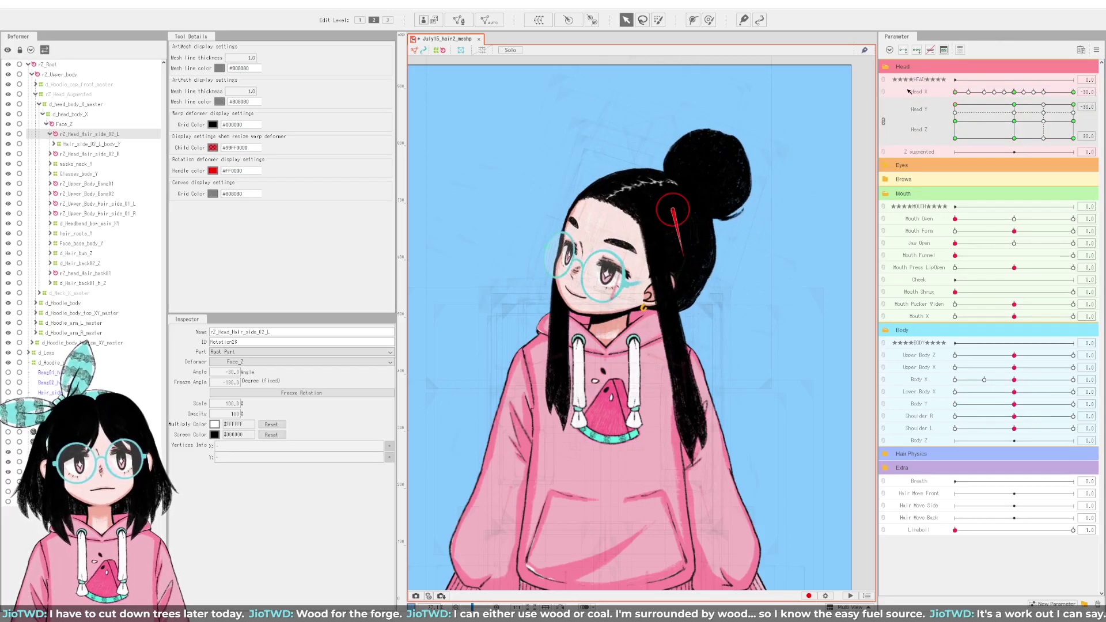
left_click_drag(877, 130, 877, 152)
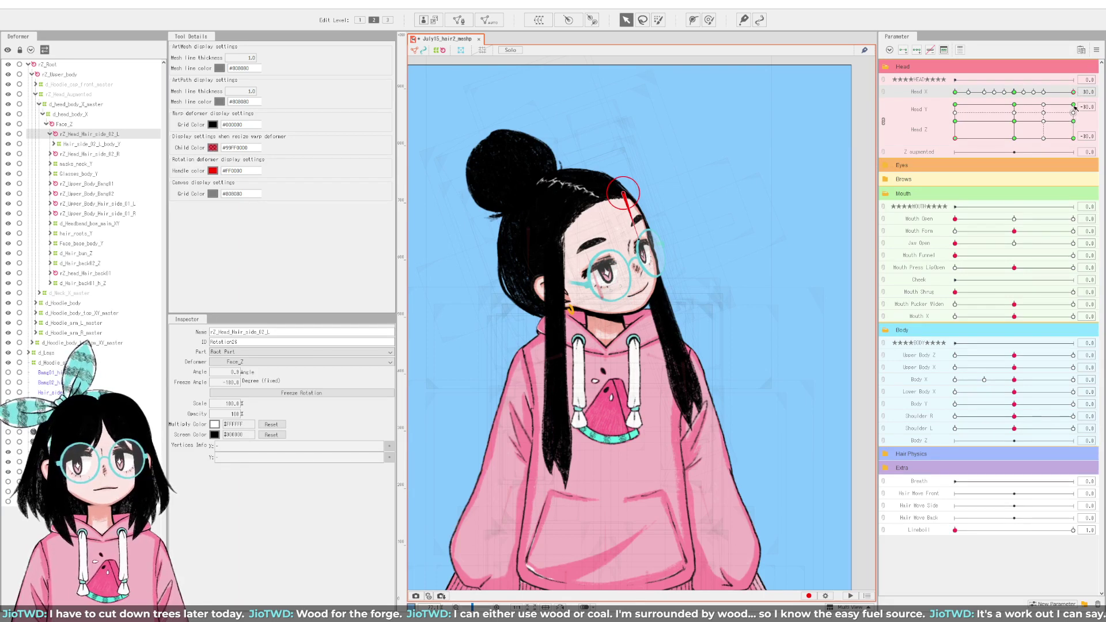
left_click(1074, 106)
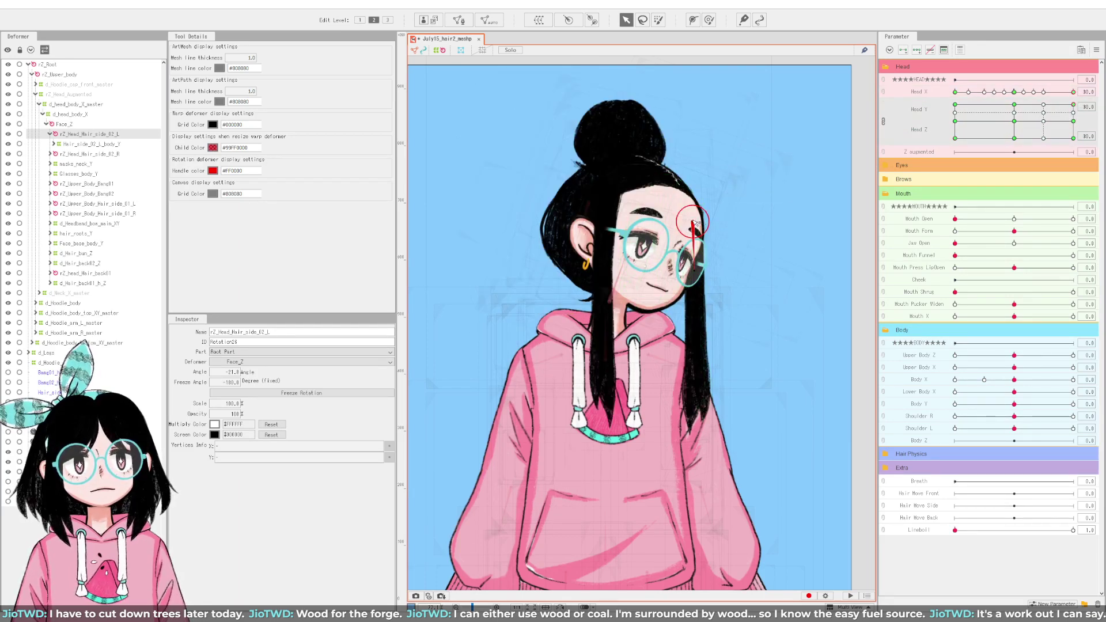
left_click_drag(694, 223, 691, 223)
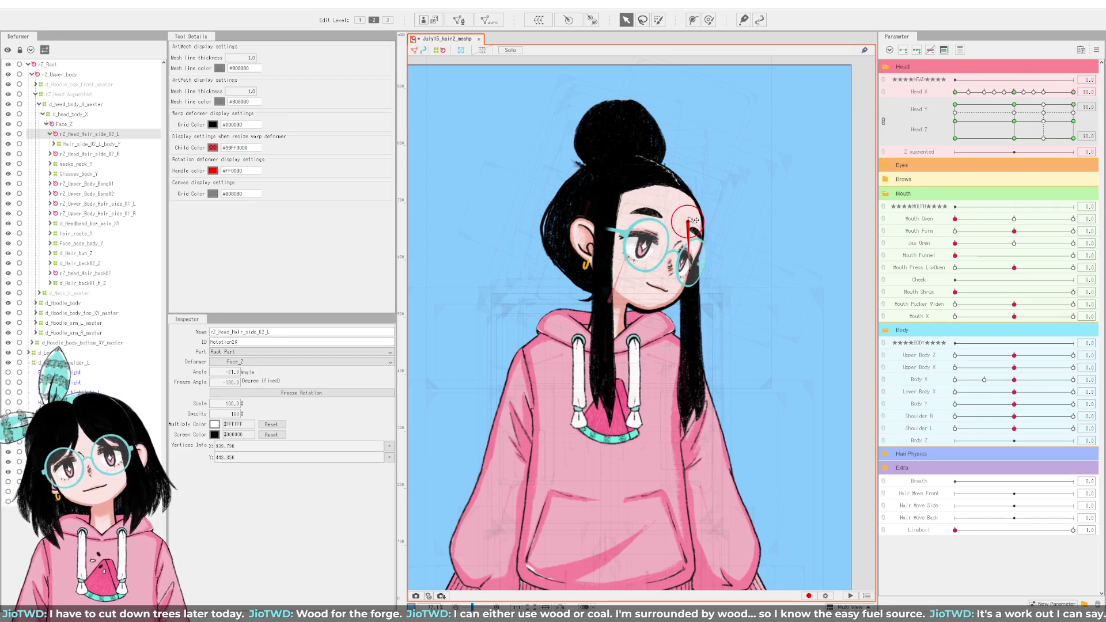
left_click_drag(693, 220, 692, 221)
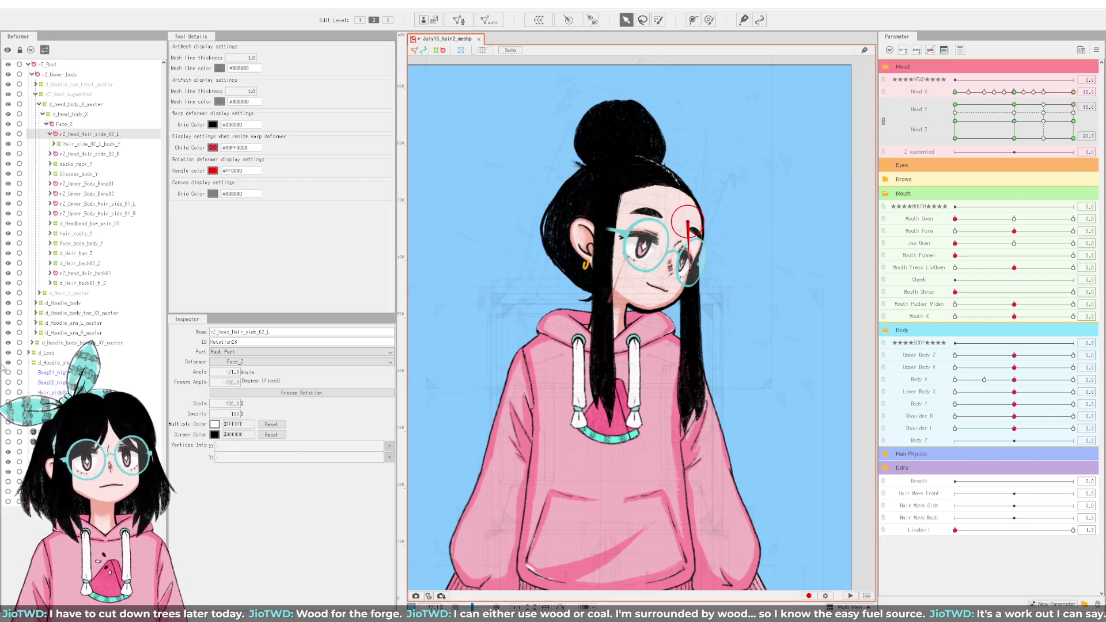
Step: Select the d_Hair_side_02_L_Z_head warp deformer, link Head X with Head Y, and add three Head Z keyforms at the neutral pose
left_click(54, 144)
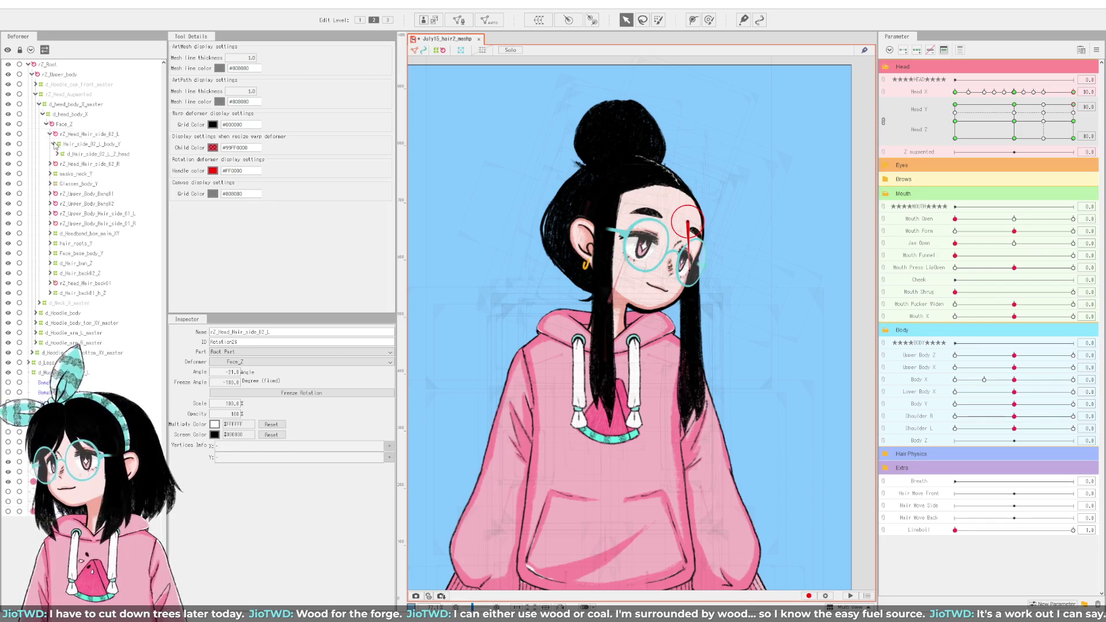
left_click(116, 154)
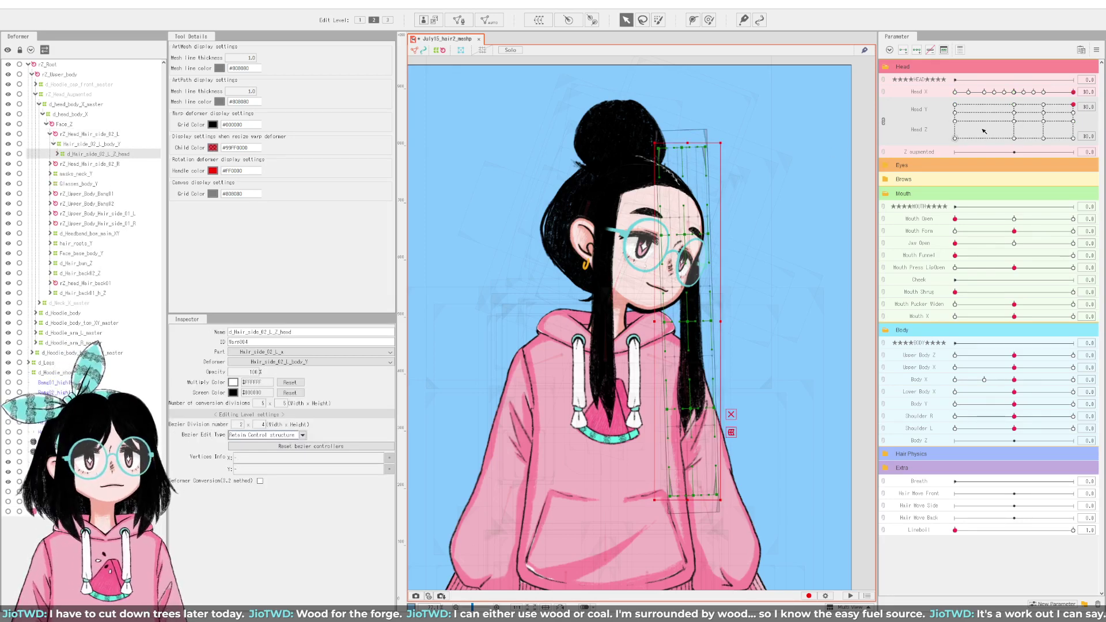
left_click(1013, 121)
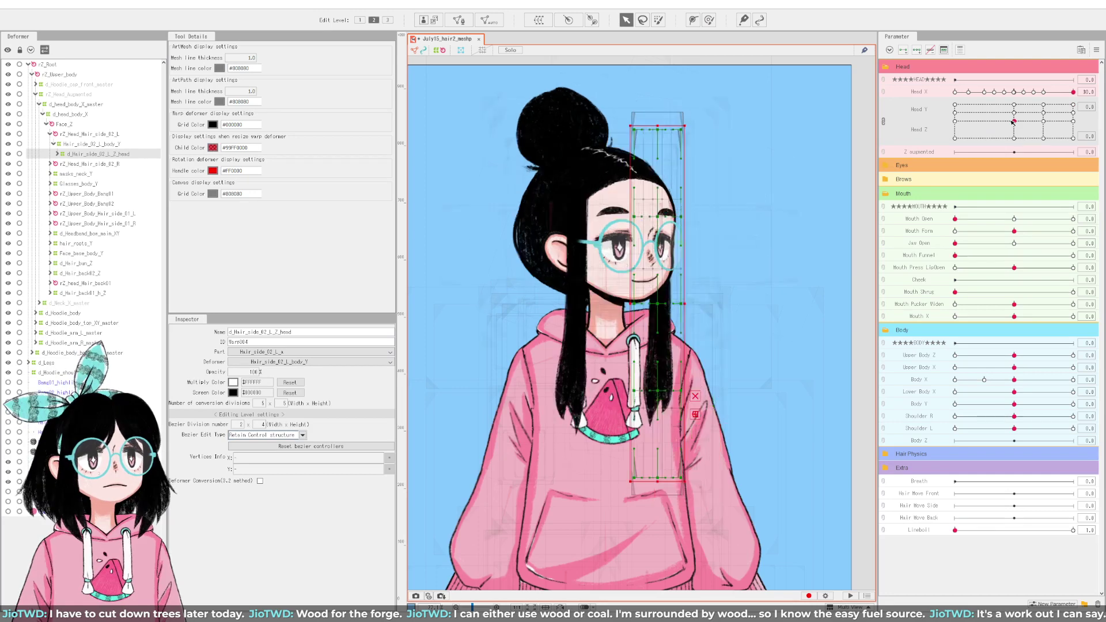
left_click(884, 123)
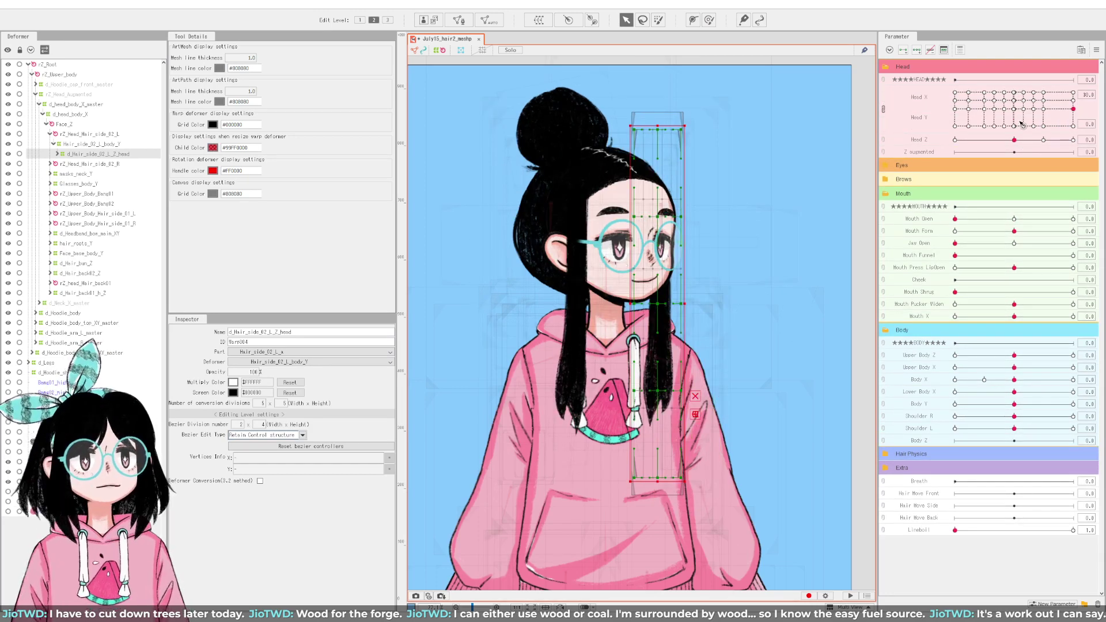
type("0")
key("Return")
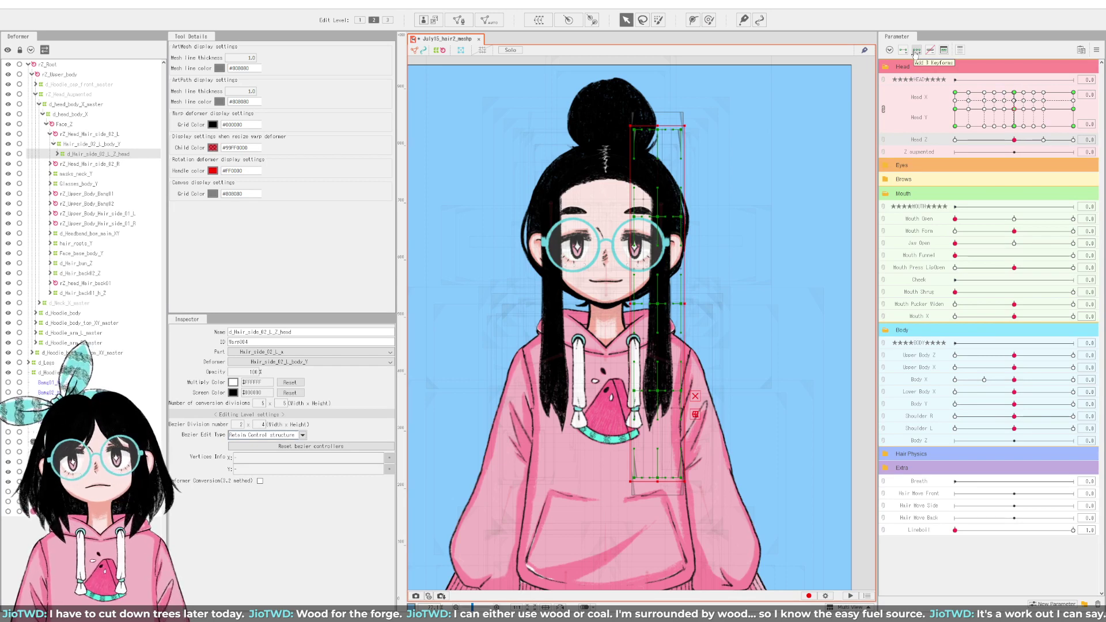
Step: At minimum Head Z, bend d_Hair_side_02_L_Z_head inward with the deform brush so the strand hangs almost straight down
left_click_drag(1018, 143, 881, 164)
left_click(709, 19)
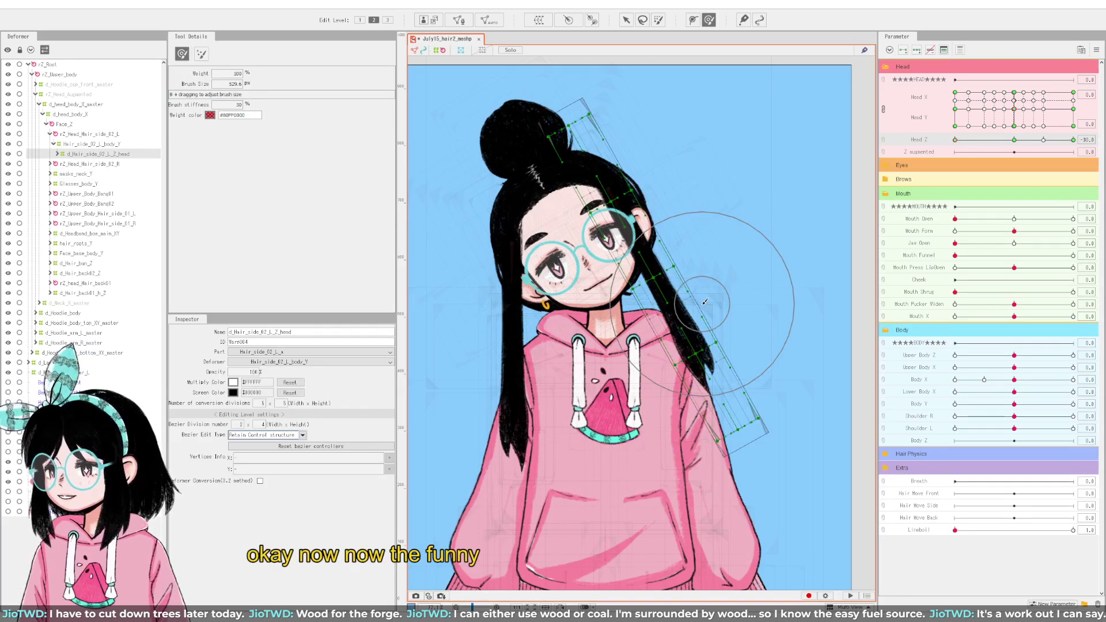
mouse_move(698, 312)
left_mouse_down()
mouse_move(614, 358)
mouse_move(601, 351)
mouse_move(647, 380)
mouse_move(755, 348)
mouse_move(702, 396)
mouse_move(731, 452)
mouse_move(686, 469)
mouse_move(630, 324)
left_mouse_up()
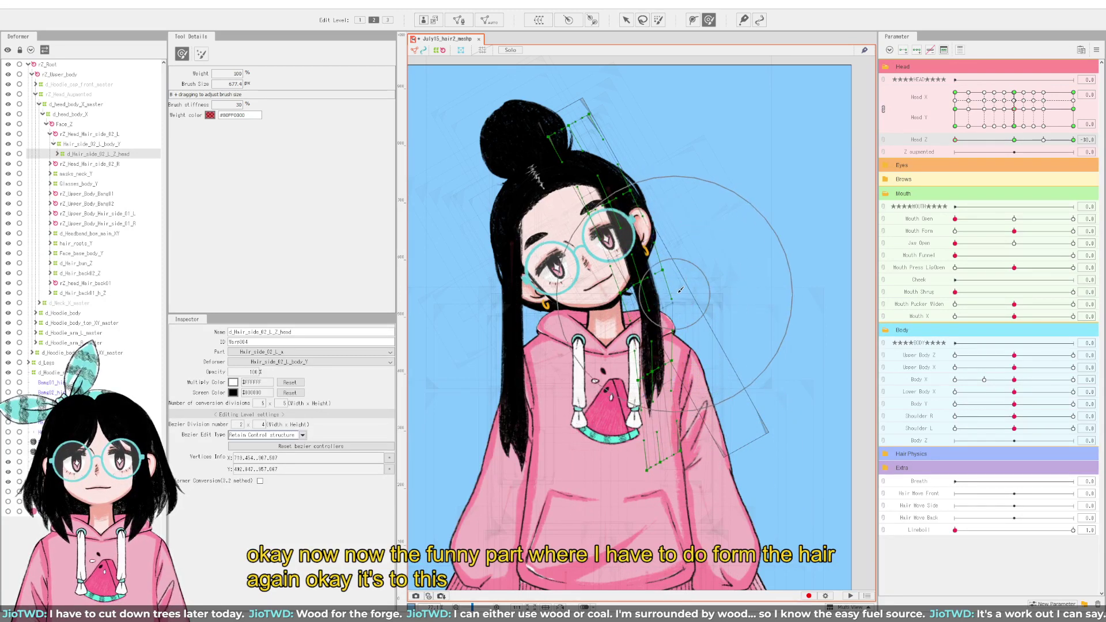
mouse_move(639, 283)
left_mouse_down()
mouse_move(607, 266)
mouse_move(609, 254)
left_mouse_up()
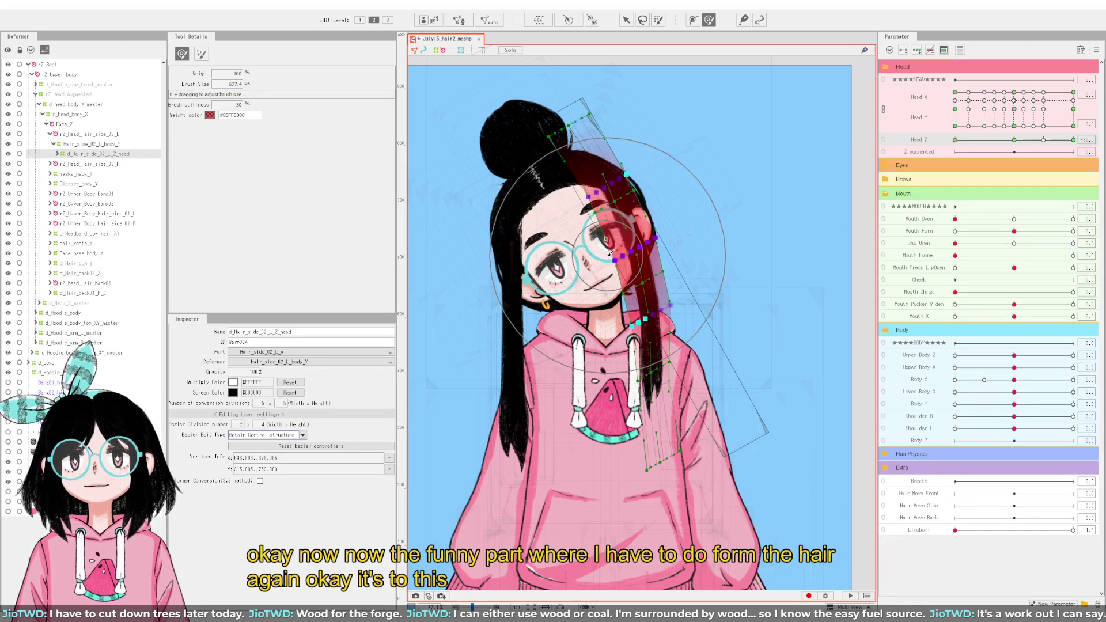
left_click_drag(618, 351, 614, 352)
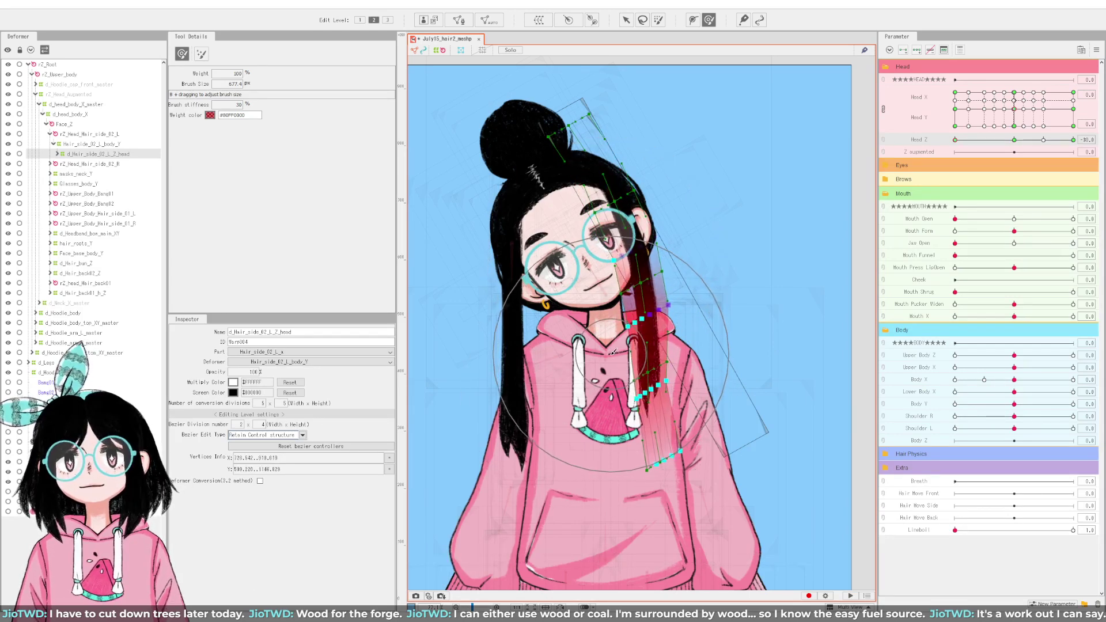
mouse_move(641, 418)
left_mouse_down()
mouse_move(667, 455)
mouse_move(649, 481)
left_mouse_up()
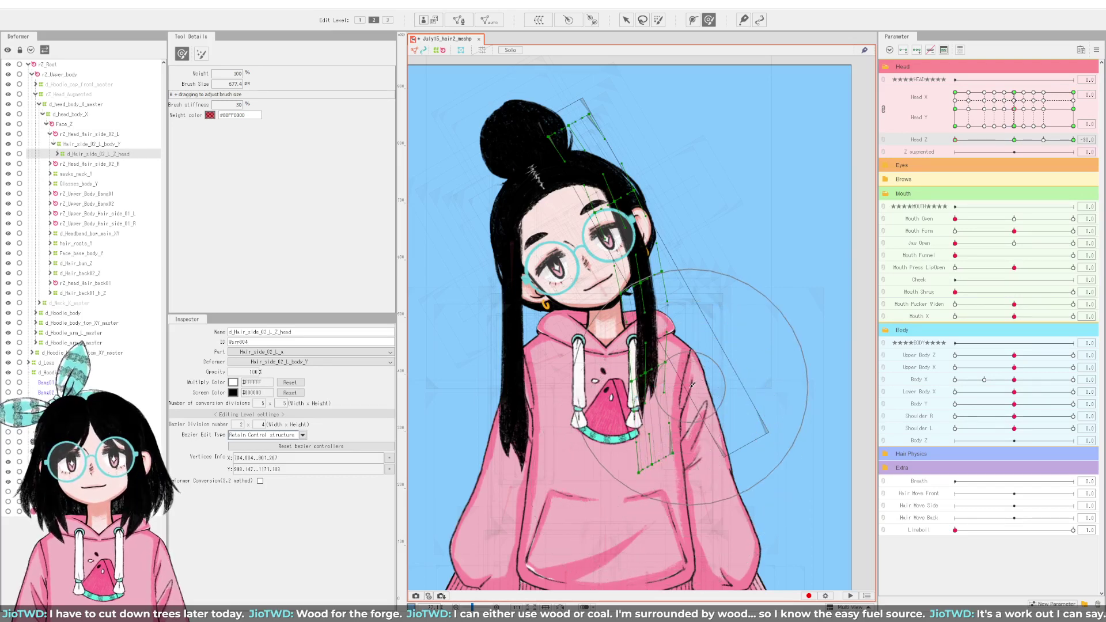
Step: Refine the curve of the strand's lower half and tip with smaller brush strokes, checking the bend near minimum Head Z
mouse_move(682, 397)
left_mouse_down()
mouse_move(670, 391)
mouse_move(685, 372)
left_mouse_up()
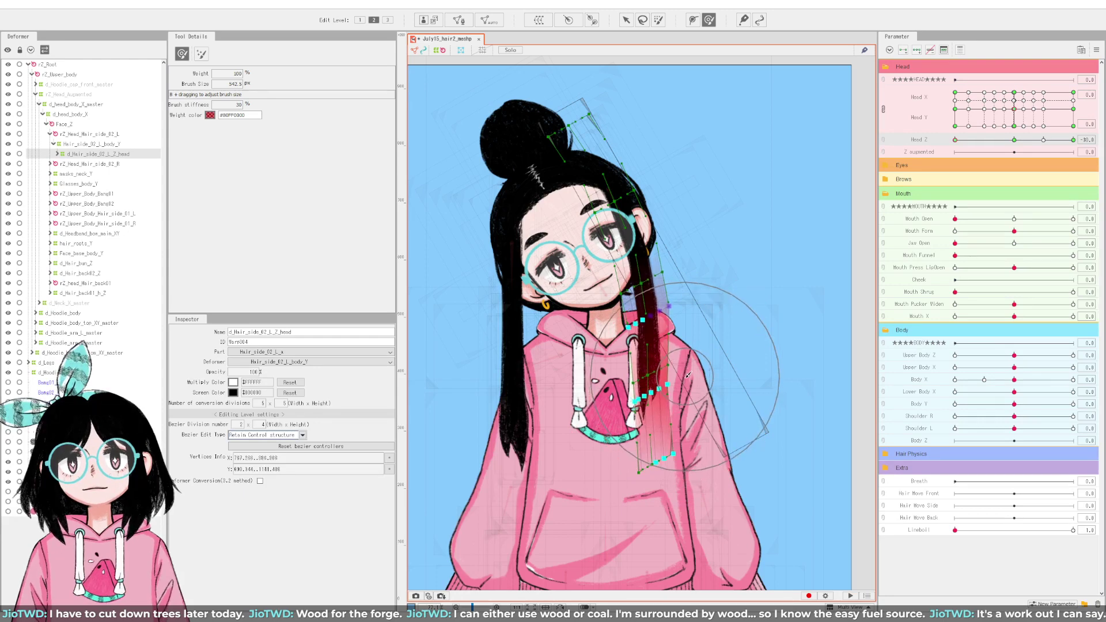
left_click(688, 379)
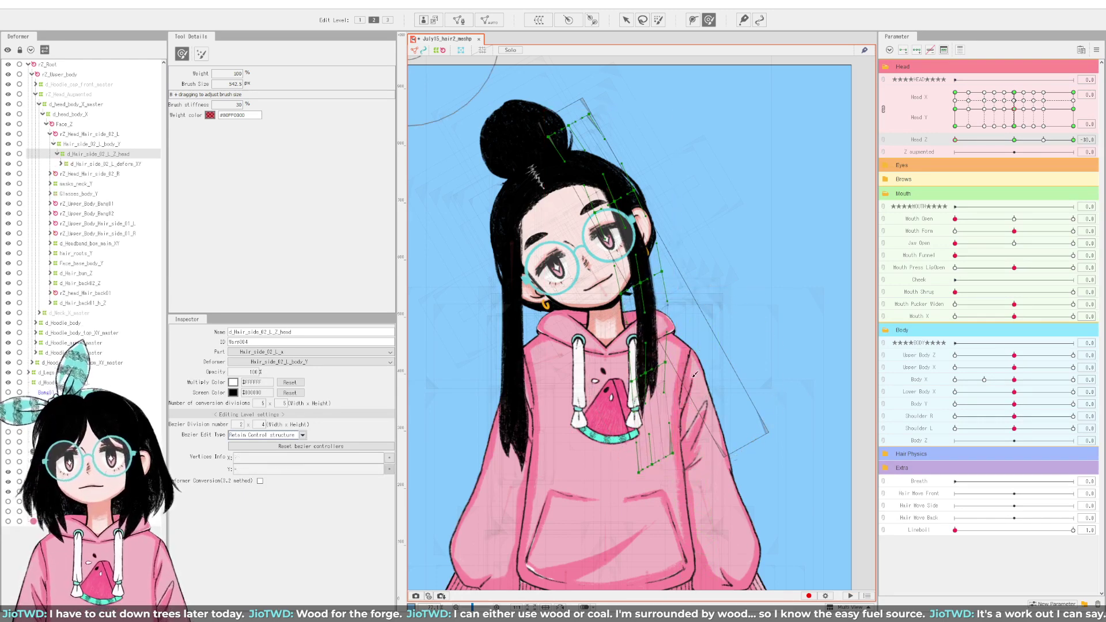
scroll(694, 375, "up", 2)
mouse_move(691, 375)
left_mouse_down()
mouse_move(658, 365)
mouse_move(699, 374)
mouse_move(659, 374)
mouse_move(661, 354)
mouse_move(713, 363)
mouse_move(677, 354)
left_mouse_up()
left_click(681, 355)
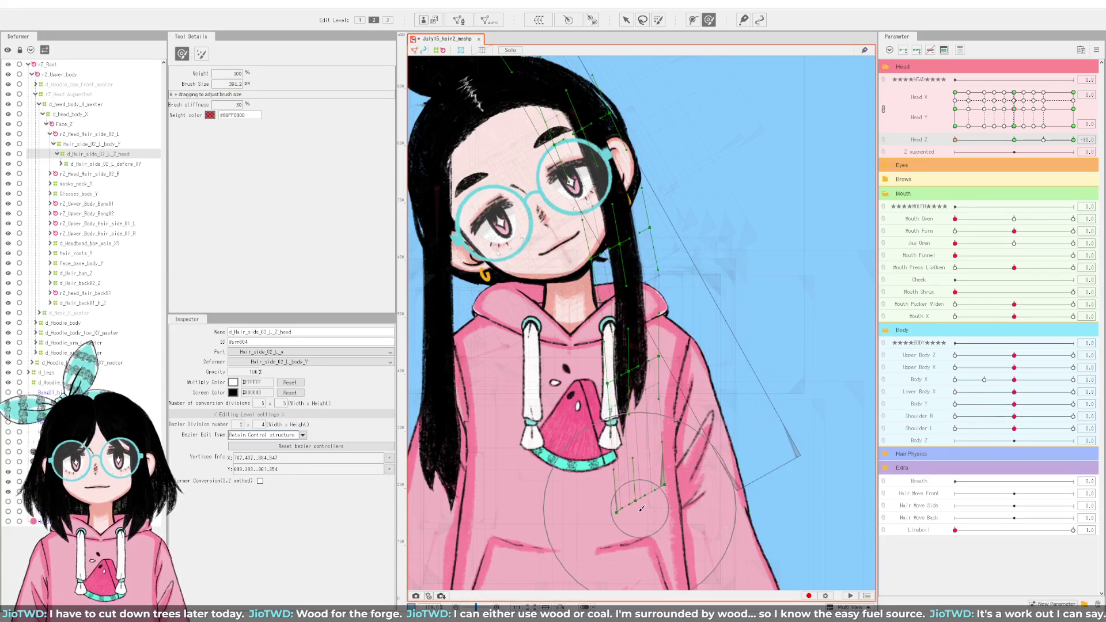
left_click_drag(617, 508, 620, 507)
scroll(620, 508, "down", 2)
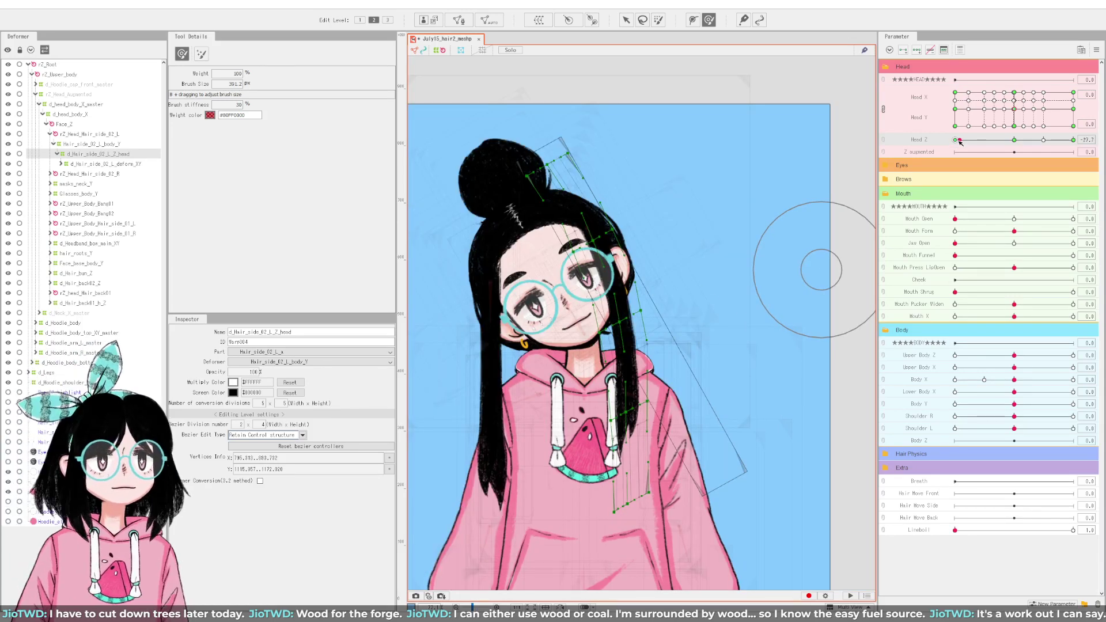
left_click_drag(960, 141, 927, 165)
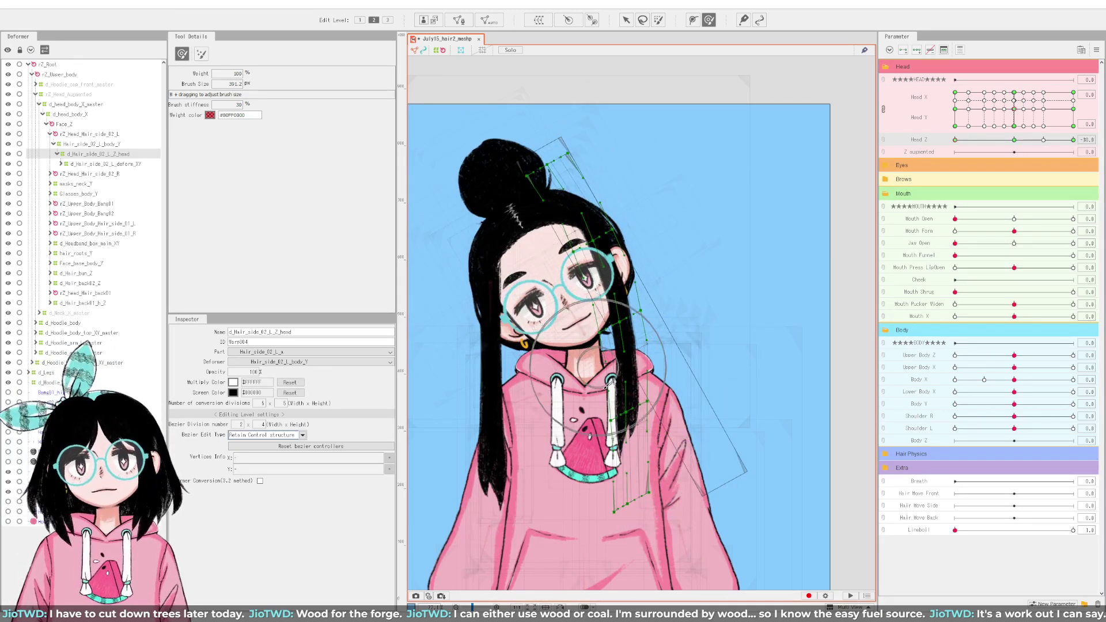
Step: Fine-tune the tip and upper part of d_Hair_side_02_L_Z_head at minimum Head Z with small brush strokes, then replay the head tilt
scroll(607, 416, "up", 2)
left_click_drag(607, 416, 601, 426)
left_click_drag(598, 543, 602, 546)
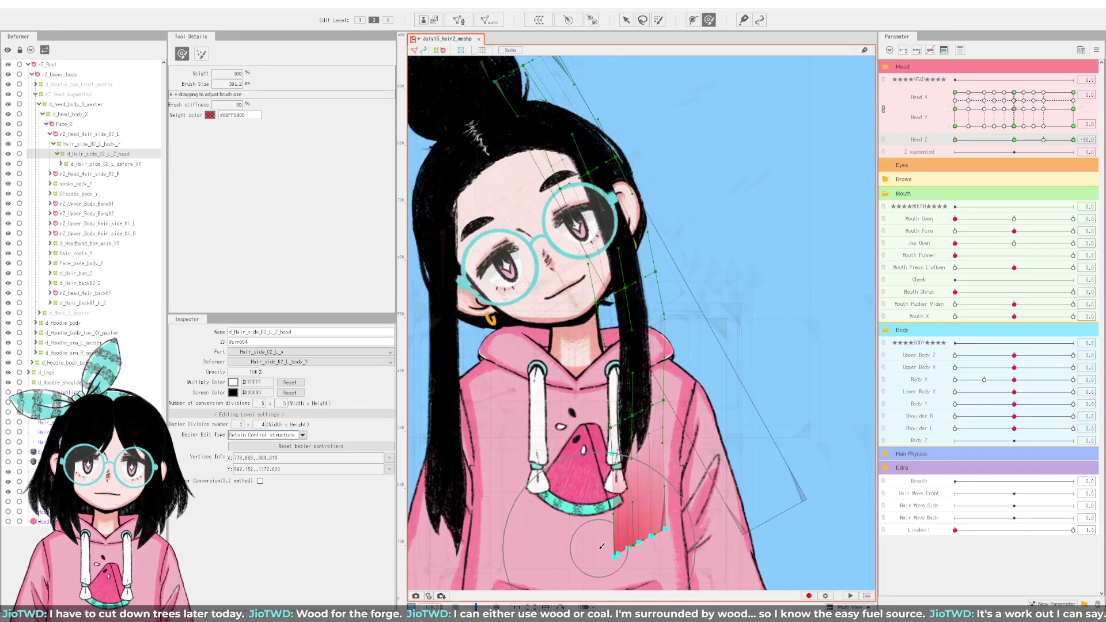
left_click(573, 240)
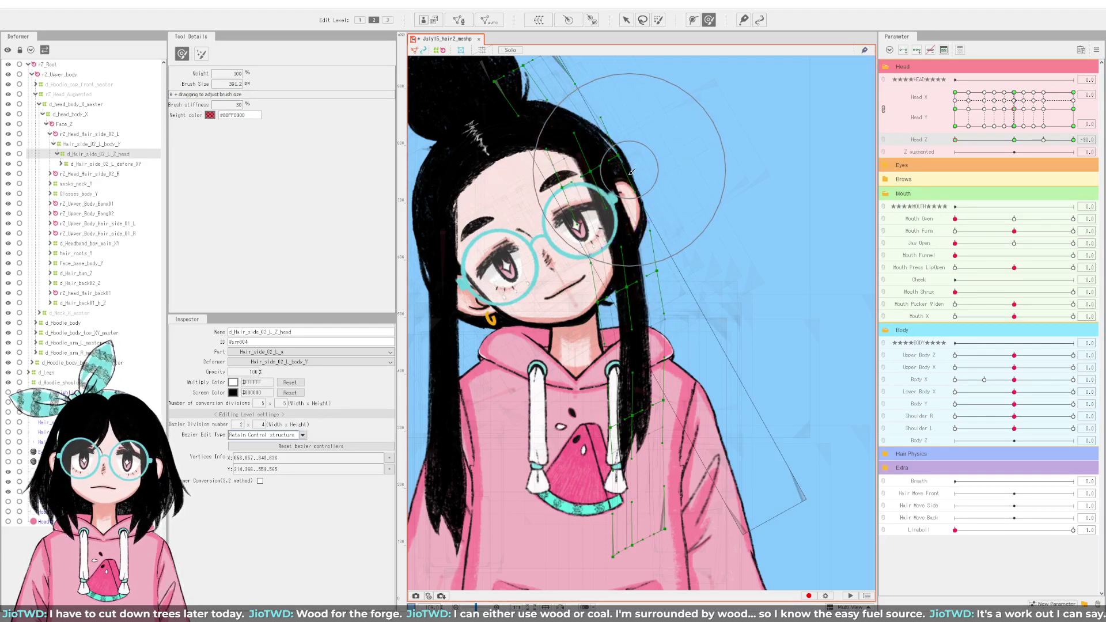
left_click_drag(959, 139, 925, 179)
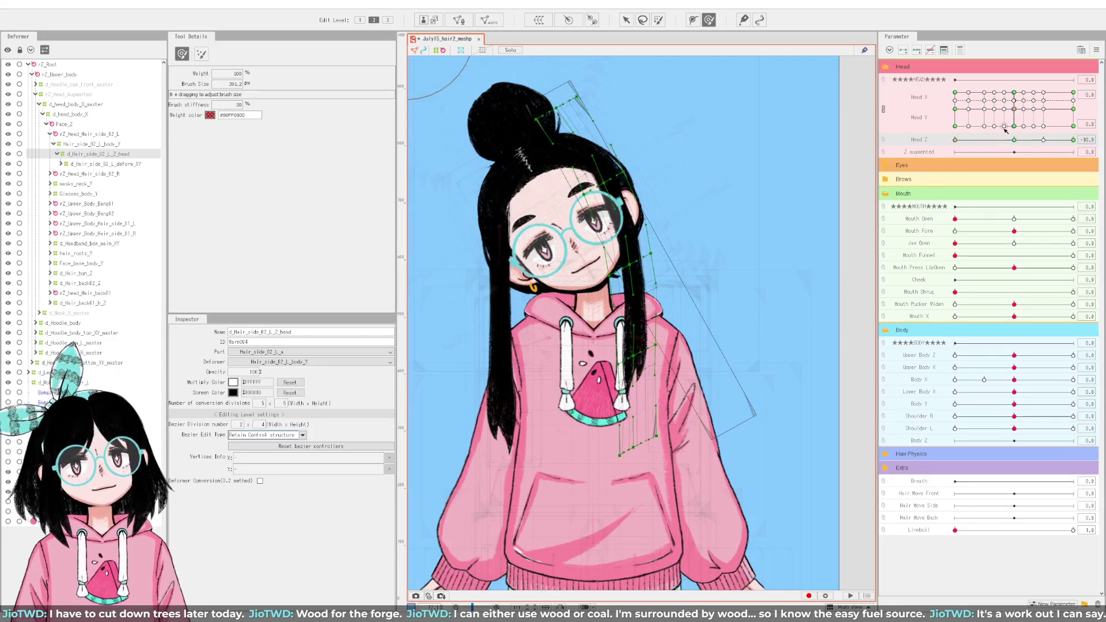
Step: Unlink Head X from Head Y and, at maximum Head X with minimum Head Z, bend the strand inward so it hangs almost straight down
left_click(884, 112)
left_click_drag(1019, 95, 1072, 94)
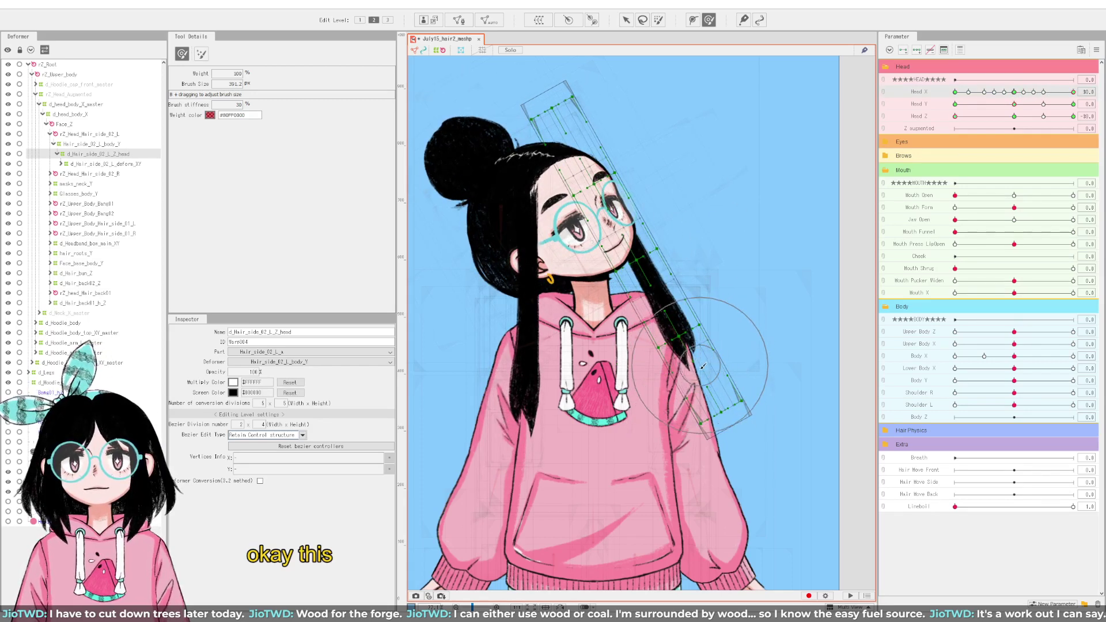
key("b")
mouse_move(709, 378)
left_mouse_down()
mouse_move(753, 382)
mouse_move(700, 367)
mouse_move(720, 418)
mouse_move(674, 434)
left_mouse_up()
mouse_move(656, 270)
left_mouse_down()
mouse_move(648, 291)
mouse_move(658, 286)
left_mouse_up()
left_click_drag(655, 417, 630, 423)
mouse_move(648, 314)
left_mouse_down()
mouse_move(600, 305)
mouse_move(619, 290)
left_mouse_up()
left_click_drag(630, 245, 648, 236)
mouse_move(651, 351)
left_mouse_down()
mouse_move(616, 445)
mouse_move(664, 432)
left_mouse_up()
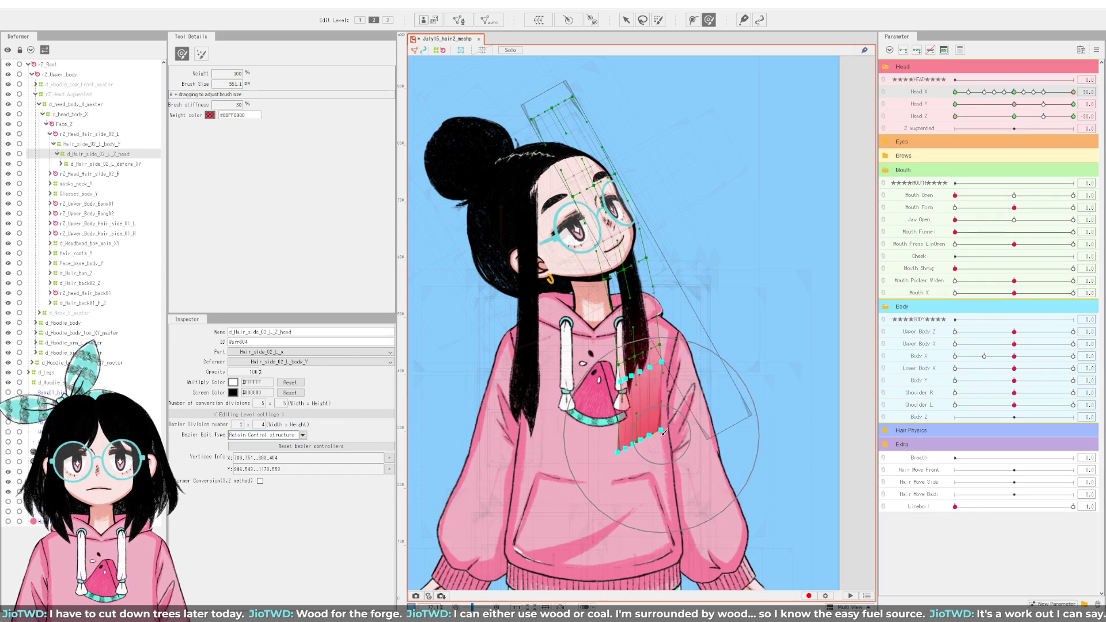
Step: Refine the strand's lower half and tip at maximum Head X, comparing the shape while sweeping Head X
left_click_drag(1014, 93, 1075, 93)
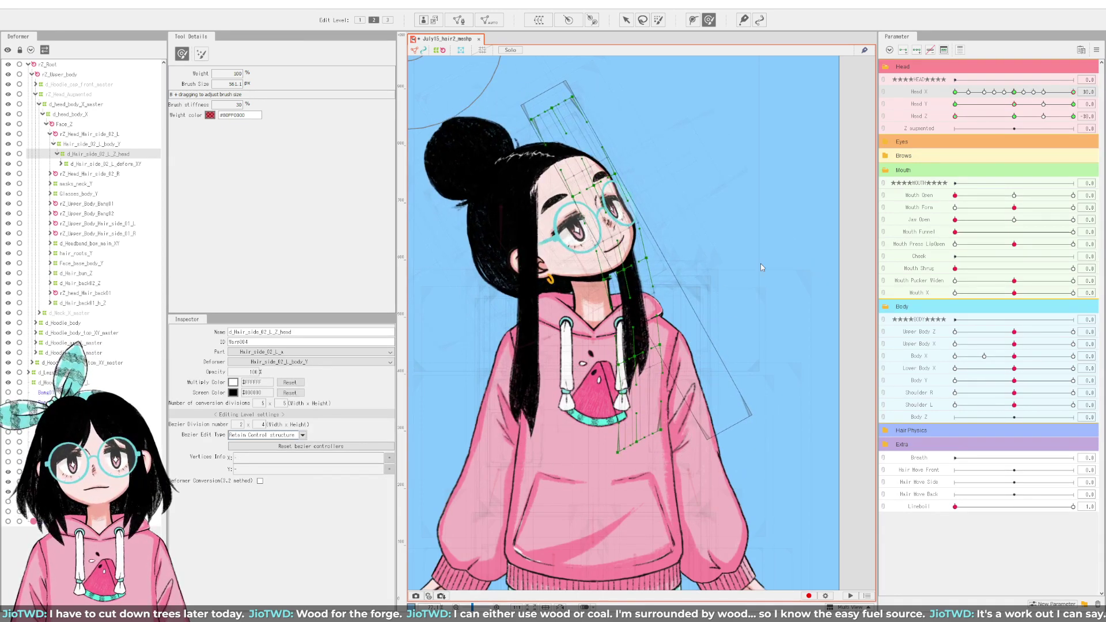
left_click(599, 282)
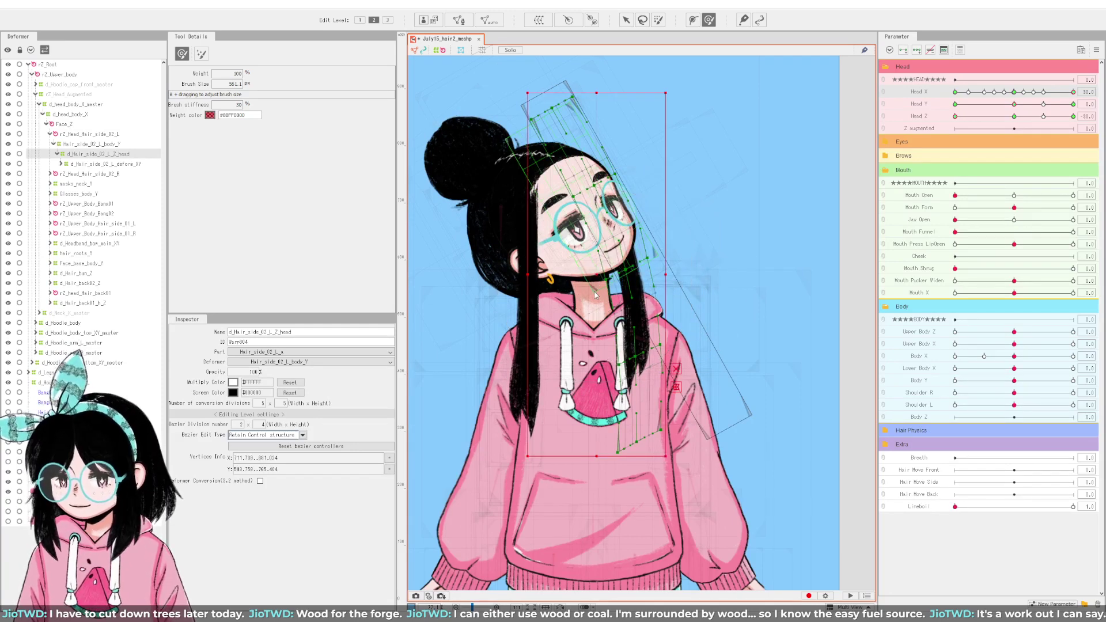
left_click(613, 437)
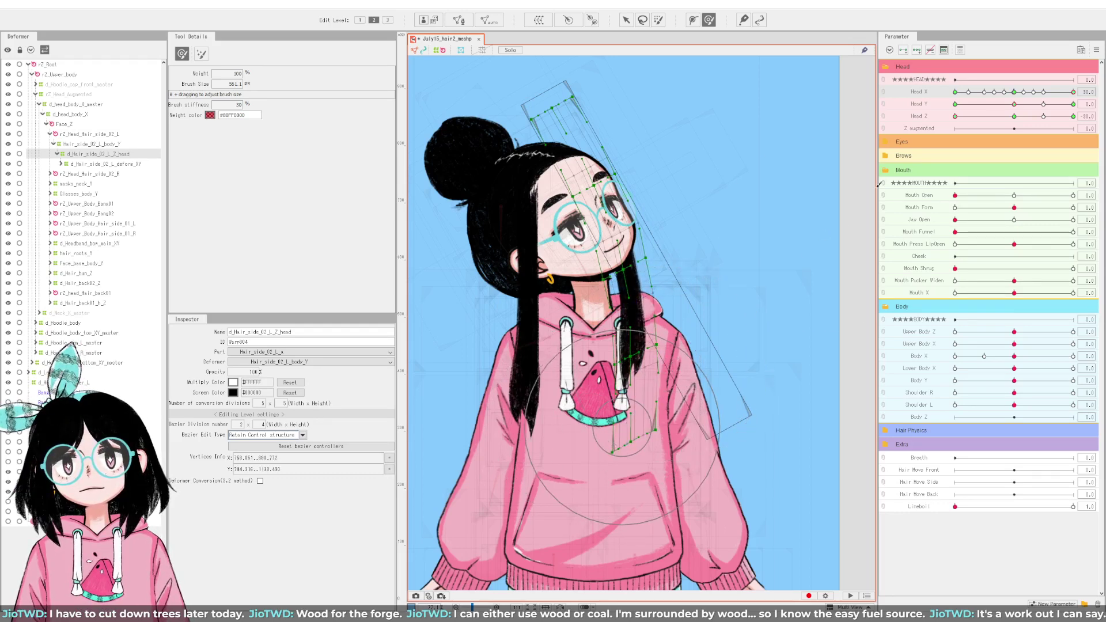
left_click_drag(1019, 94, 1104, 98)
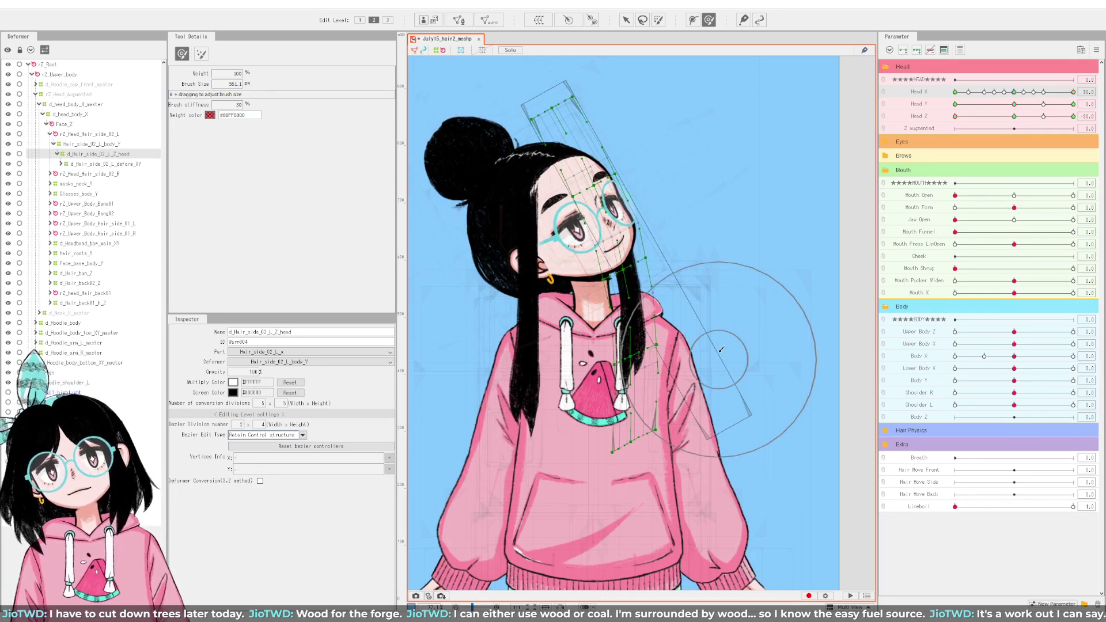
left_click(690, 359)
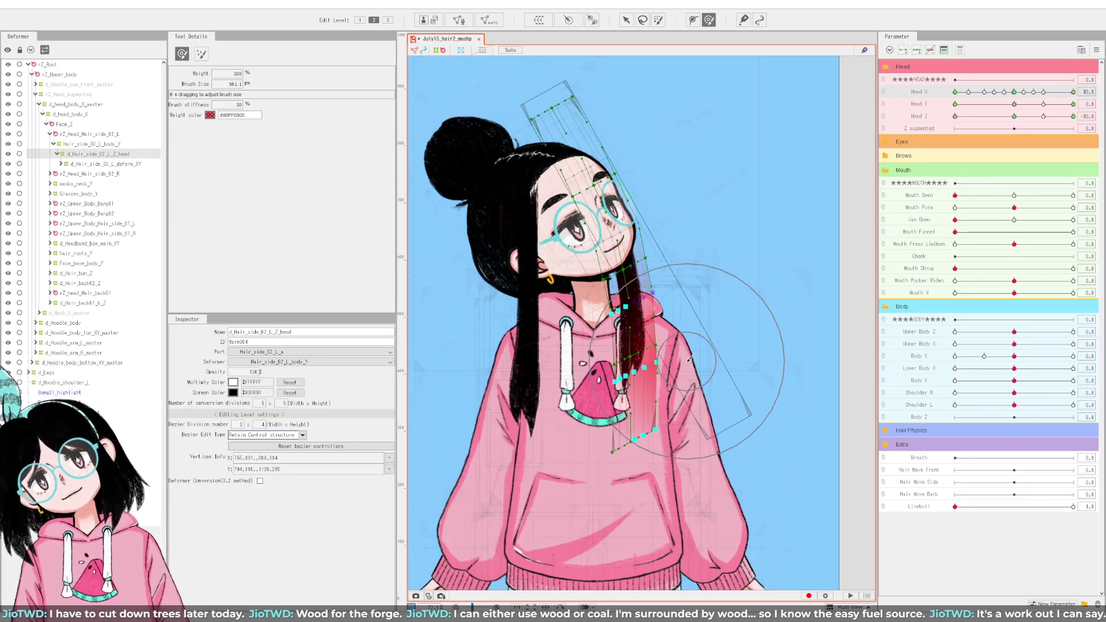
left_click(613, 455)
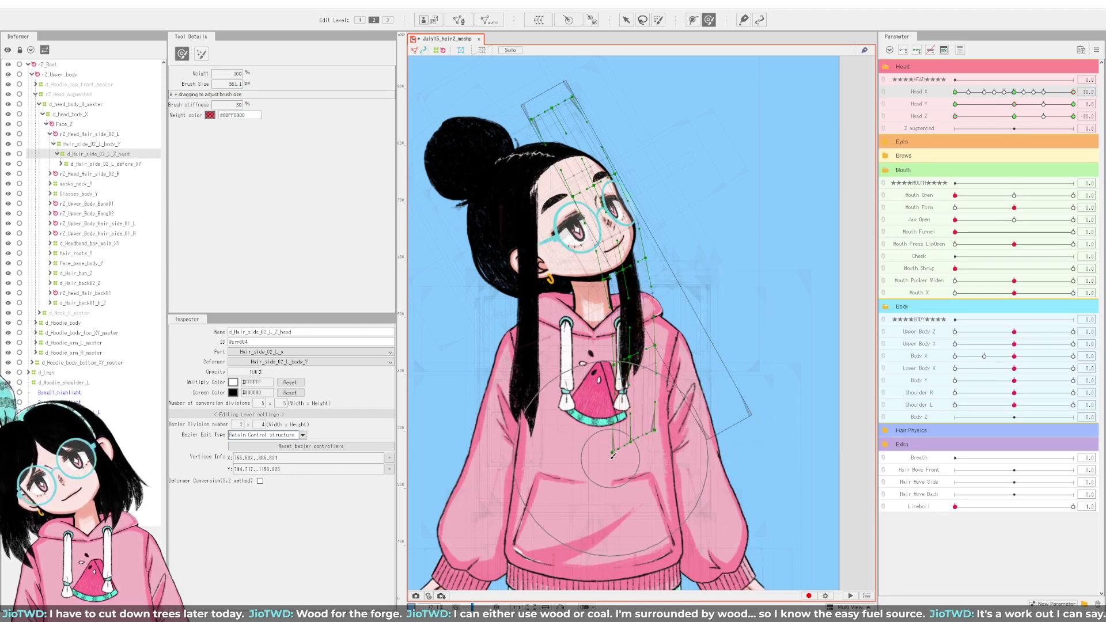
left_click_drag(612, 455, 604, 450)
key("ctrl+z")
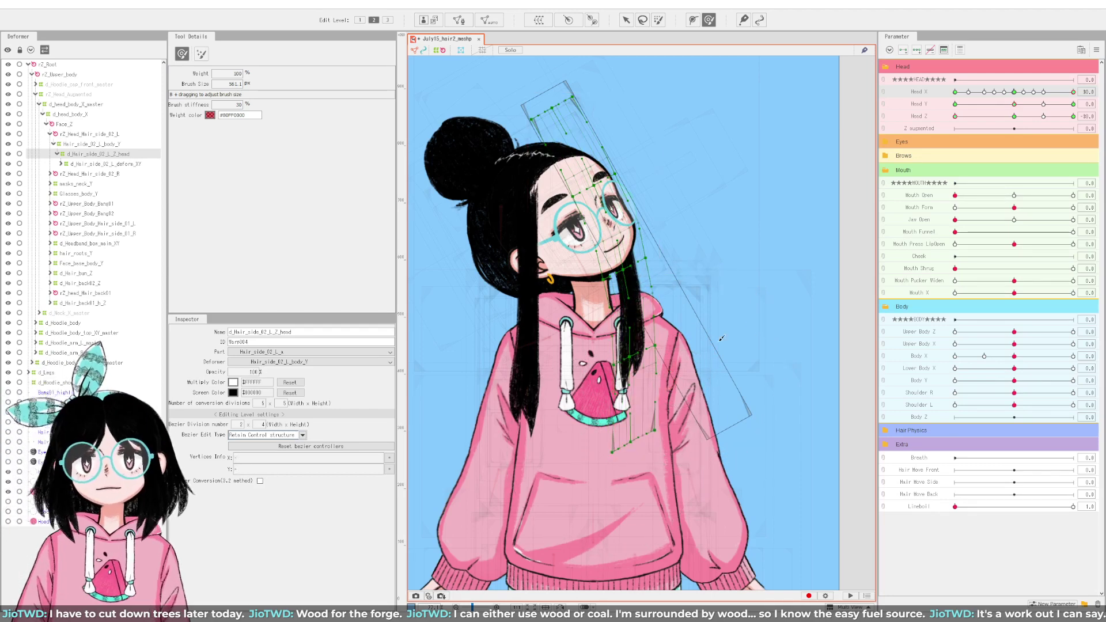
Step: At minimum Head X and Head Z, pull the warp deformer's middle and tip inward so the strand falls down over the hoodie
left_click_drag(1018, 97, 930, 118)
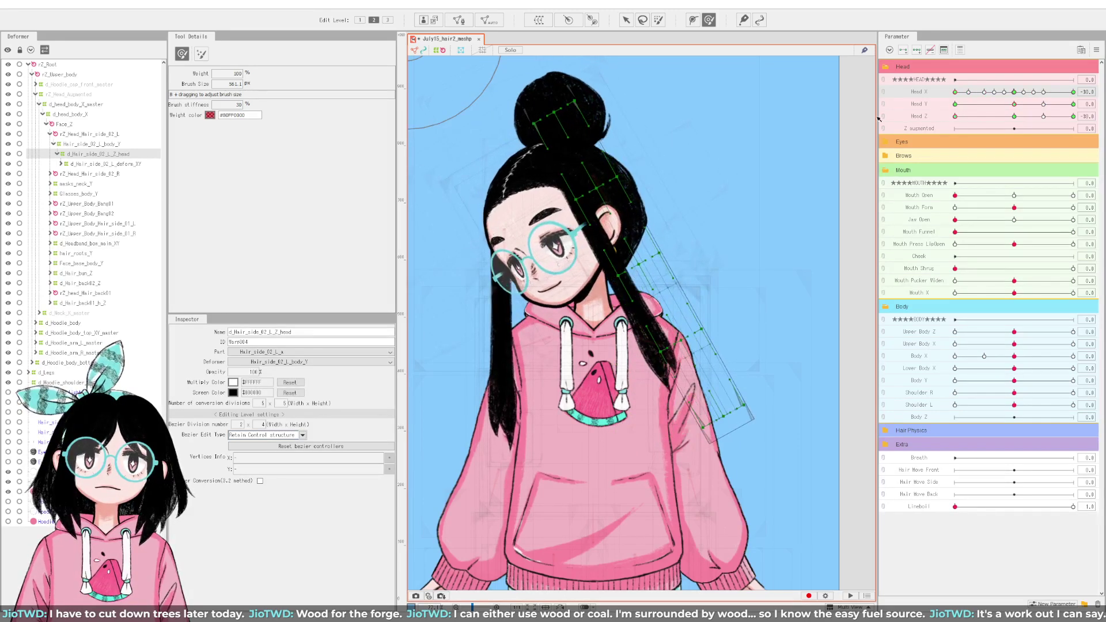
left_click_drag(654, 377, 662, 399)
key("Escape")
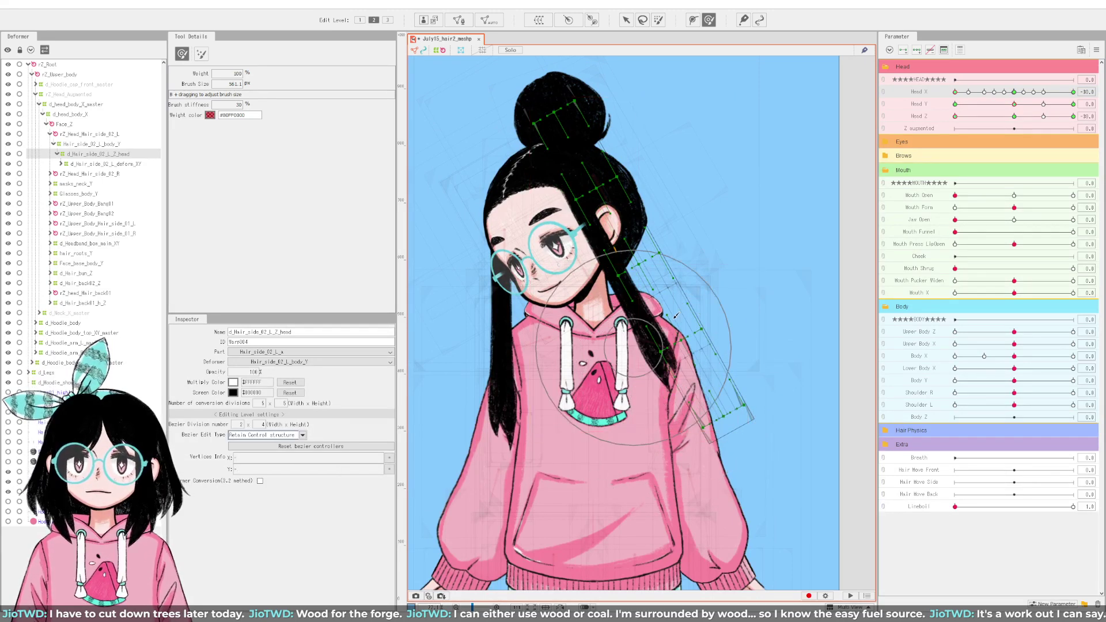
left_click(682, 290)
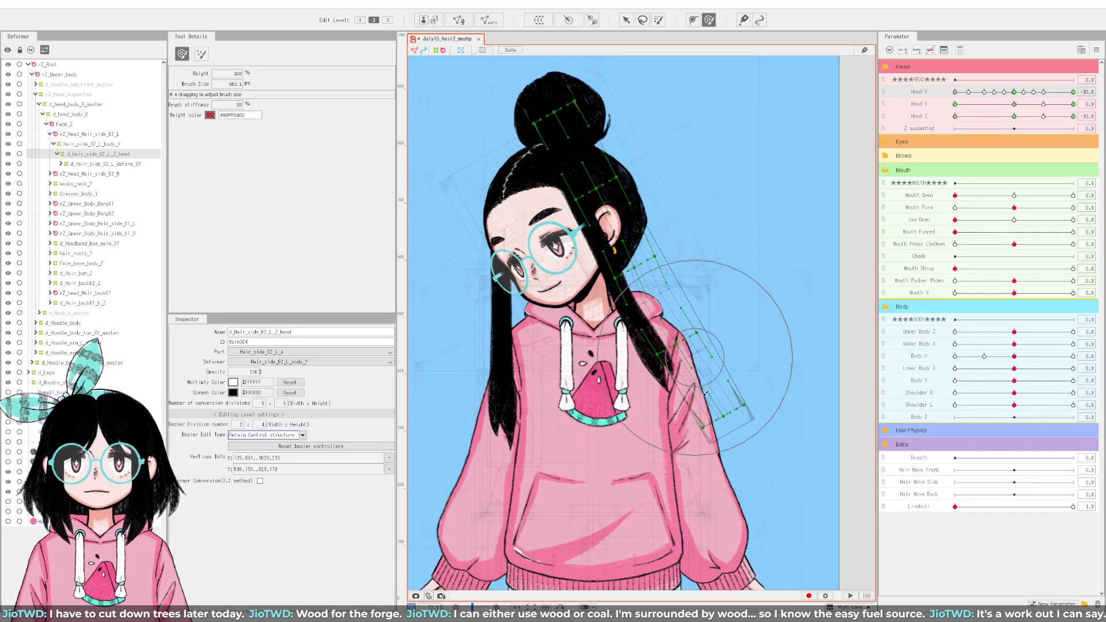
mouse_move(707, 421)
left_mouse_down()
mouse_move(680, 398)
mouse_move(650, 449)
left_mouse_up()
left_click(674, 295)
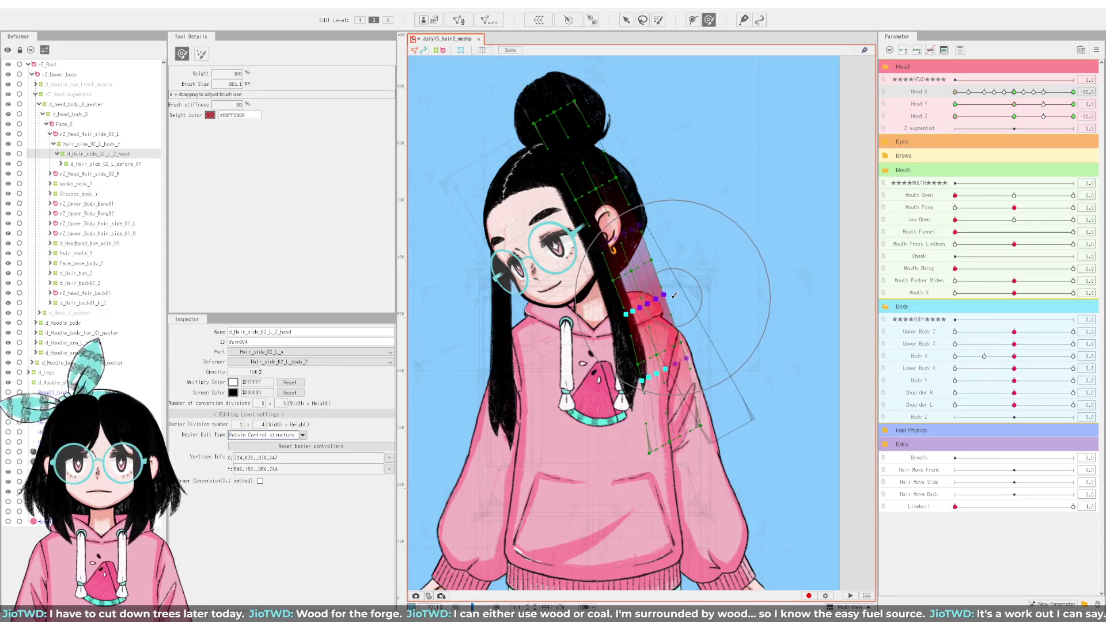
mouse_move(673, 295)
left_mouse_down()
mouse_move(640, 461)
mouse_move(679, 332)
mouse_move(655, 440)
mouse_move(644, 315)
mouse_move(619, 449)
left_mouse_up()
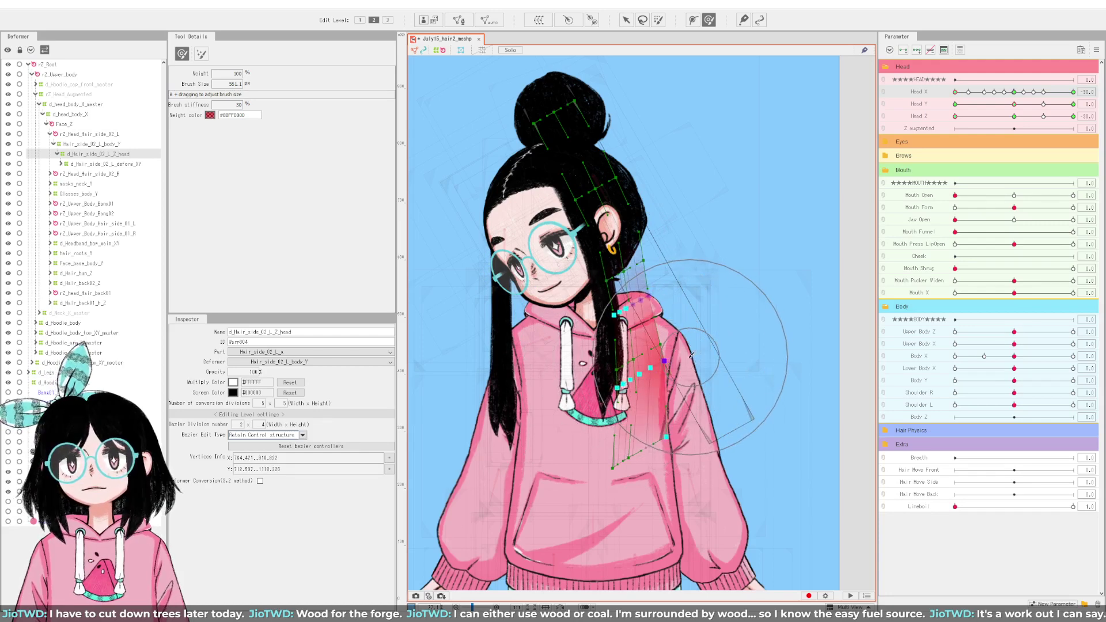
left_click_drag(695, 419, 604, 470)
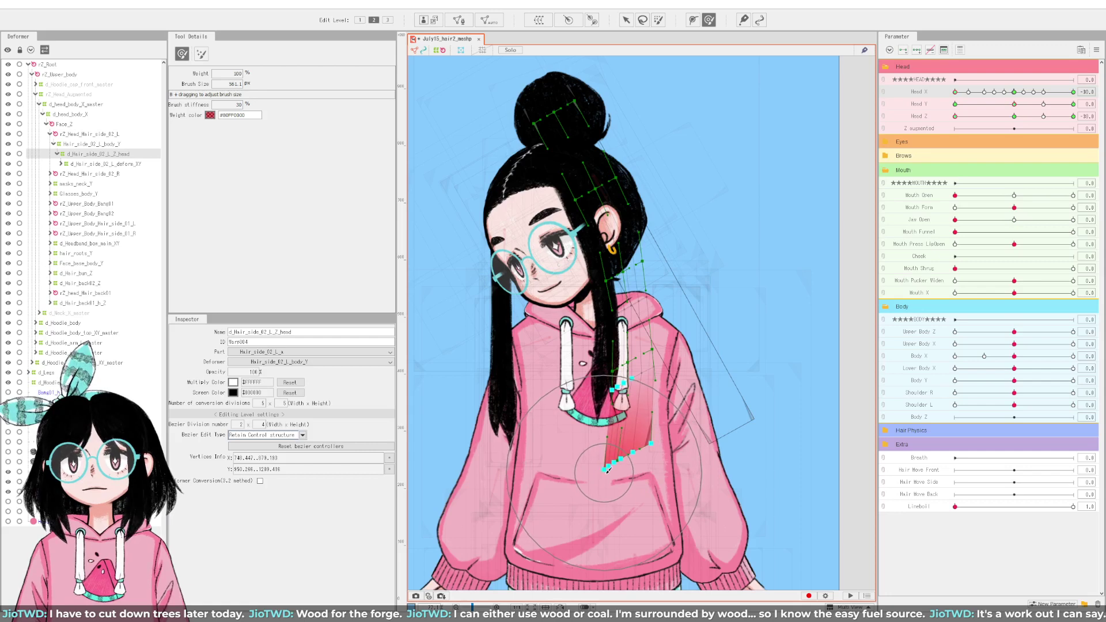
Step: Smooth the strand's upper and middle sections beside the ear and neck at minimum Head X with larger brush strokes
left_click(655, 285)
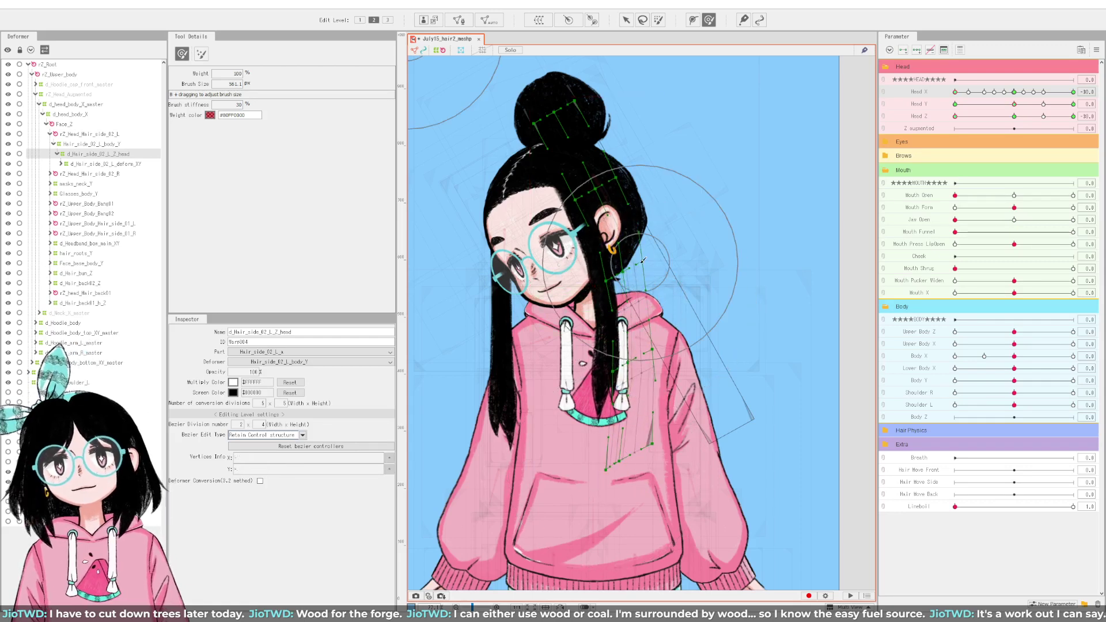
left_click_drag(619, 185, 621, 147)
left_click(611, 167)
scroll(603, 151, "up", 2)
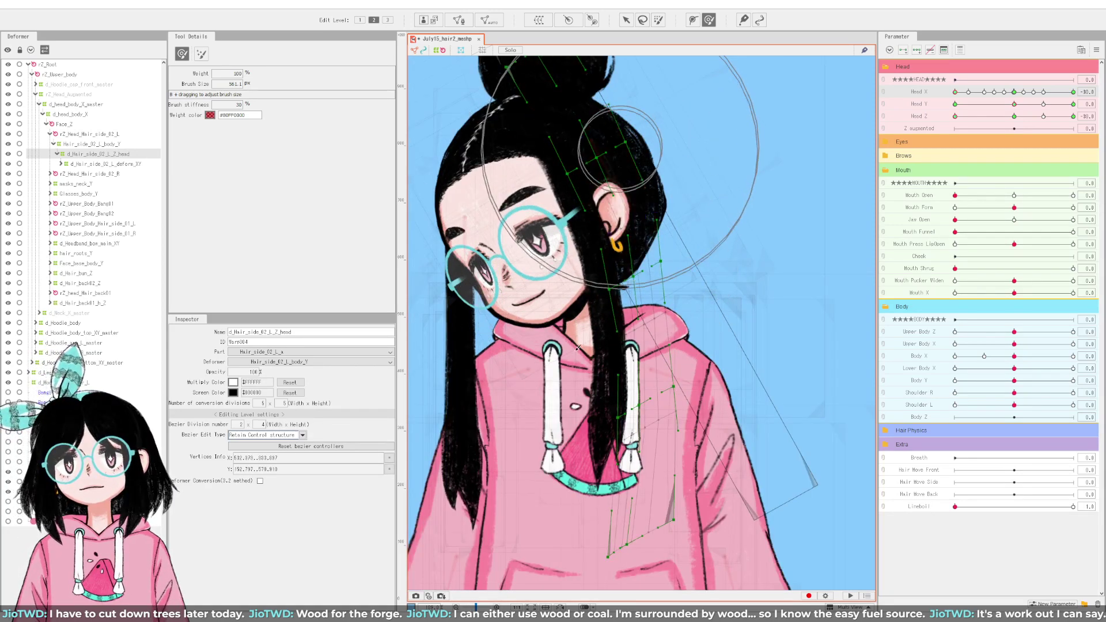
left_click_drag(577, 347, 582, 354)
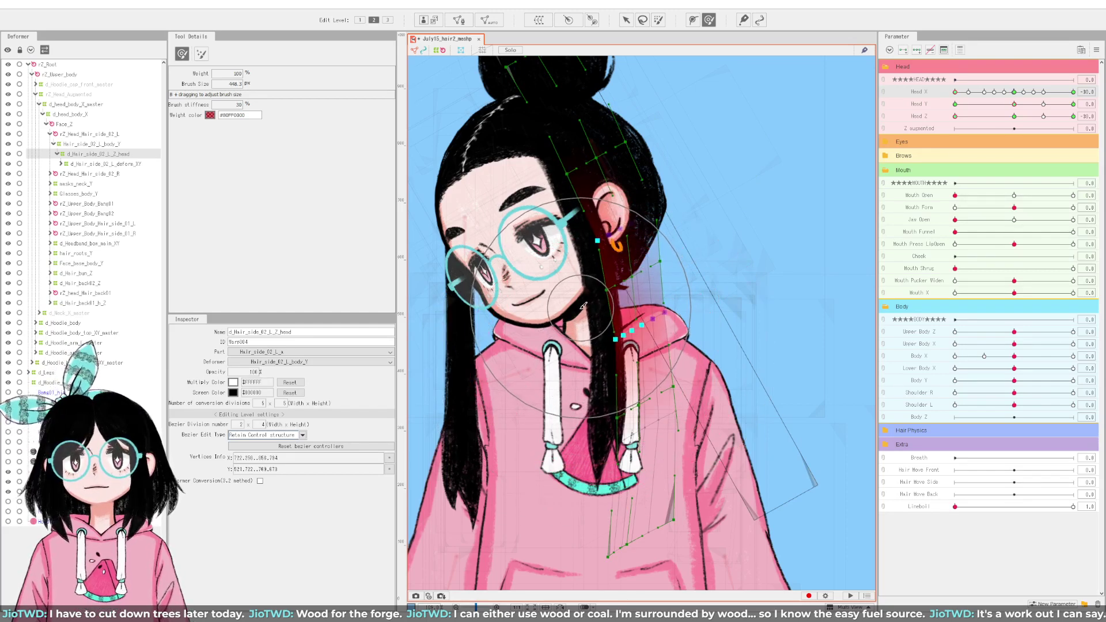
mouse_move(588, 412)
left_mouse_down()
mouse_move(586, 425)
mouse_move(592, 361)
left_mouse_up()
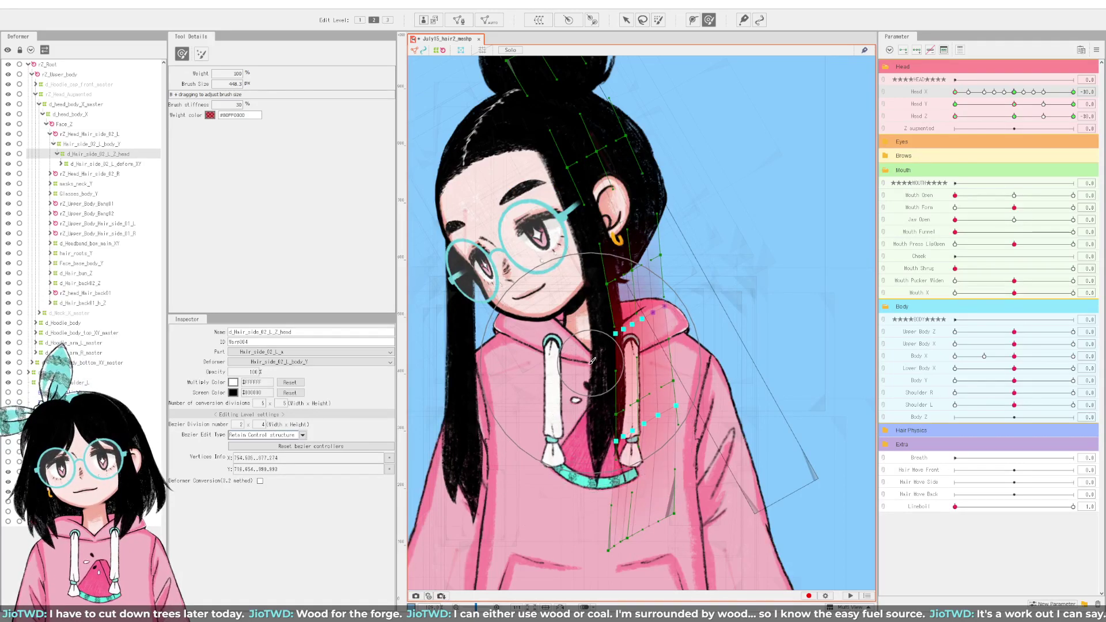
Step: Adjust the top of the strand above the ear, then test the bend by sweeping Head X and Head Z
scroll(590, 362, "down", 4)
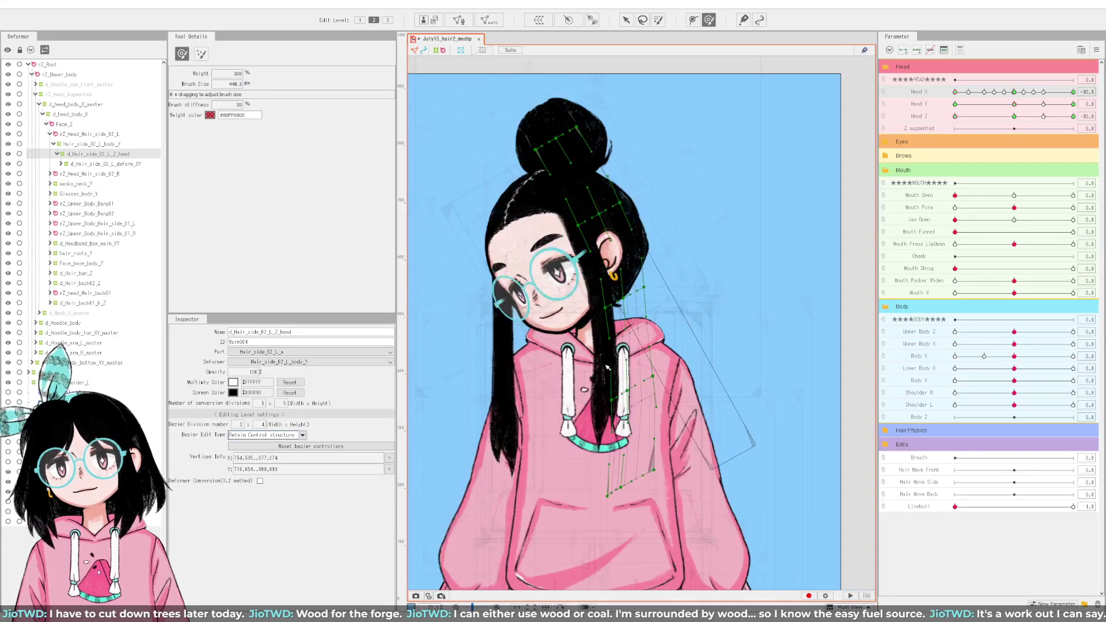
scroll(596, 311, "up", 2)
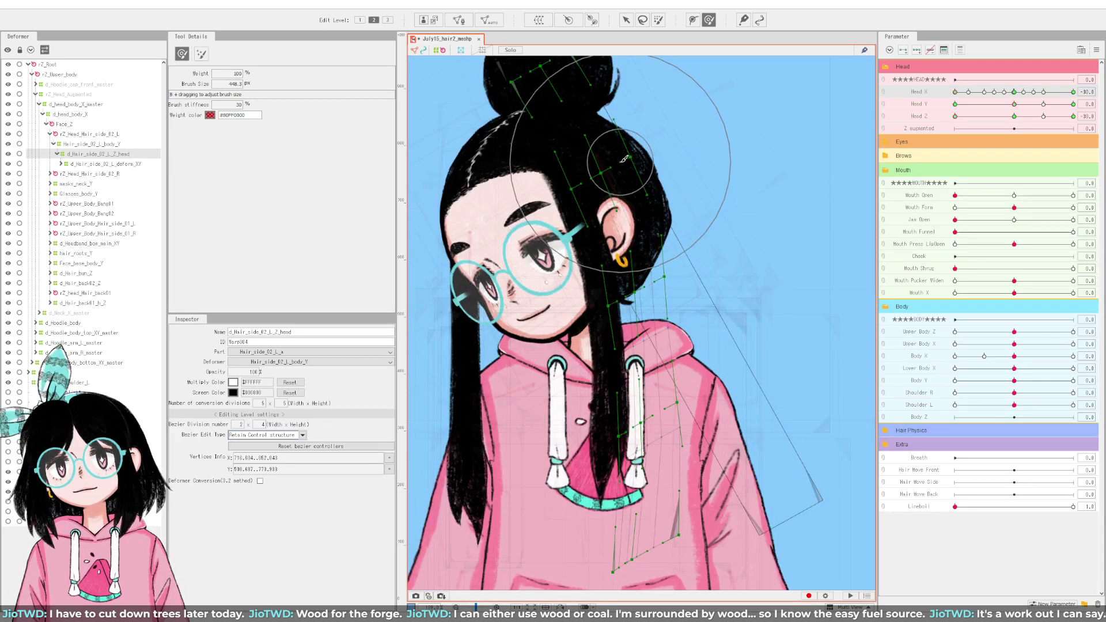
mouse_move(614, 172)
left_mouse_down()
mouse_move(576, 115)
mouse_move(626, 156)
left_mouse_up()
scroll(627, 156, "down", 2)
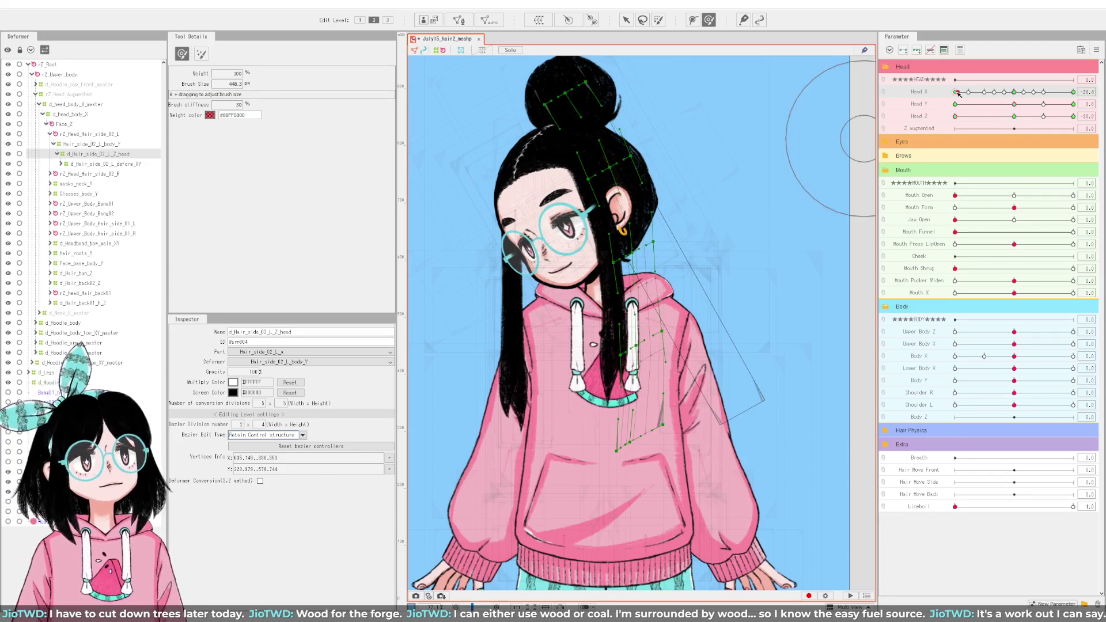
left_click_drag(958, 94, 1023, 112)
left_click_drag(985, 118, 913, 127)
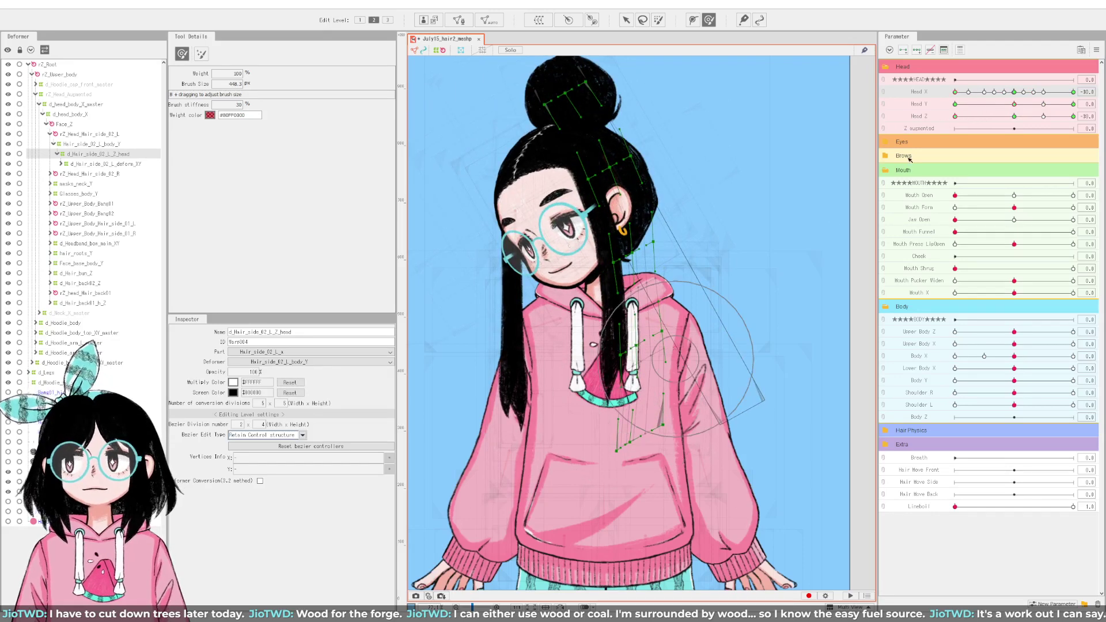
Step: At maximum Head Y with minimum Head X and Head Z, bend the lower strand inward with the deform brush to hang downward
left_click_drag(1012, 108, 1093, 105)
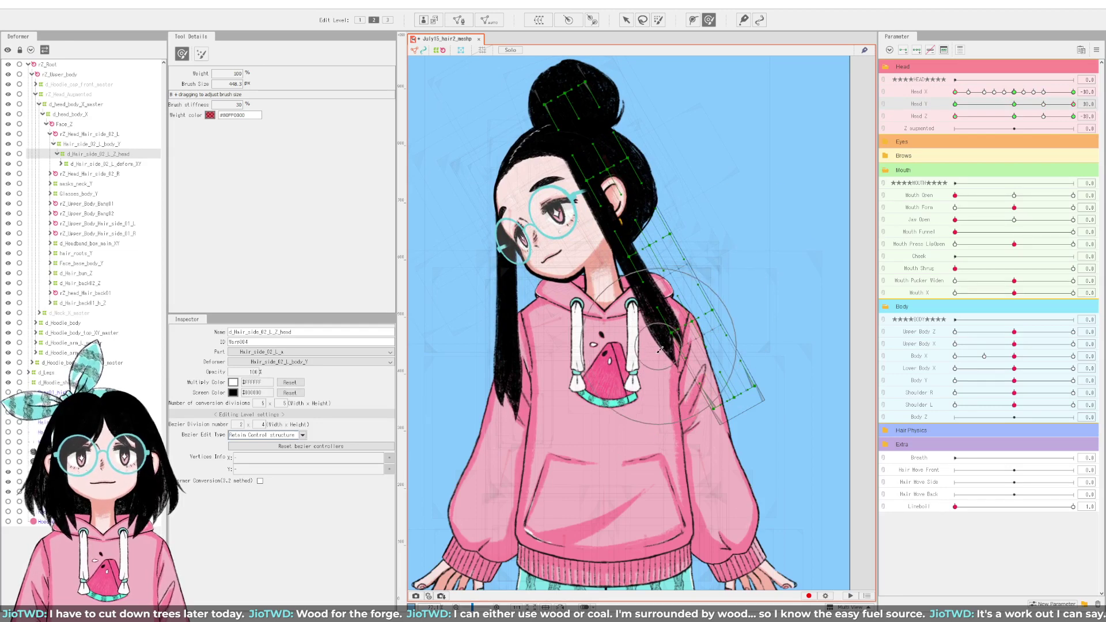
left_click_drag(703, 331, 723, 385)
key("ctrl+z")
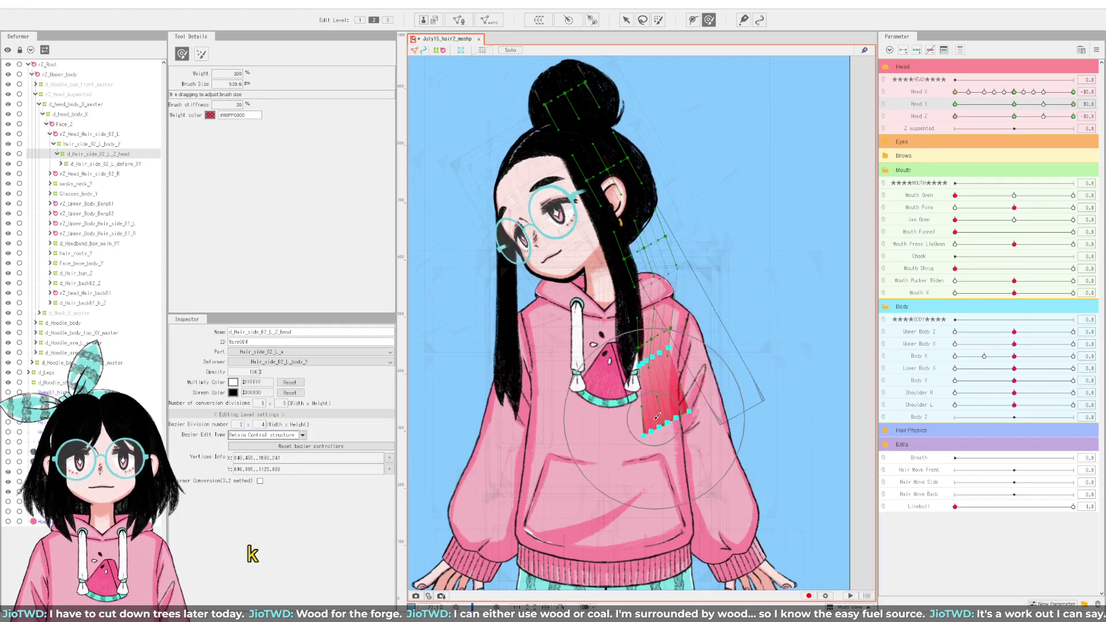
left_click_drag(638, 282, 613, 296)
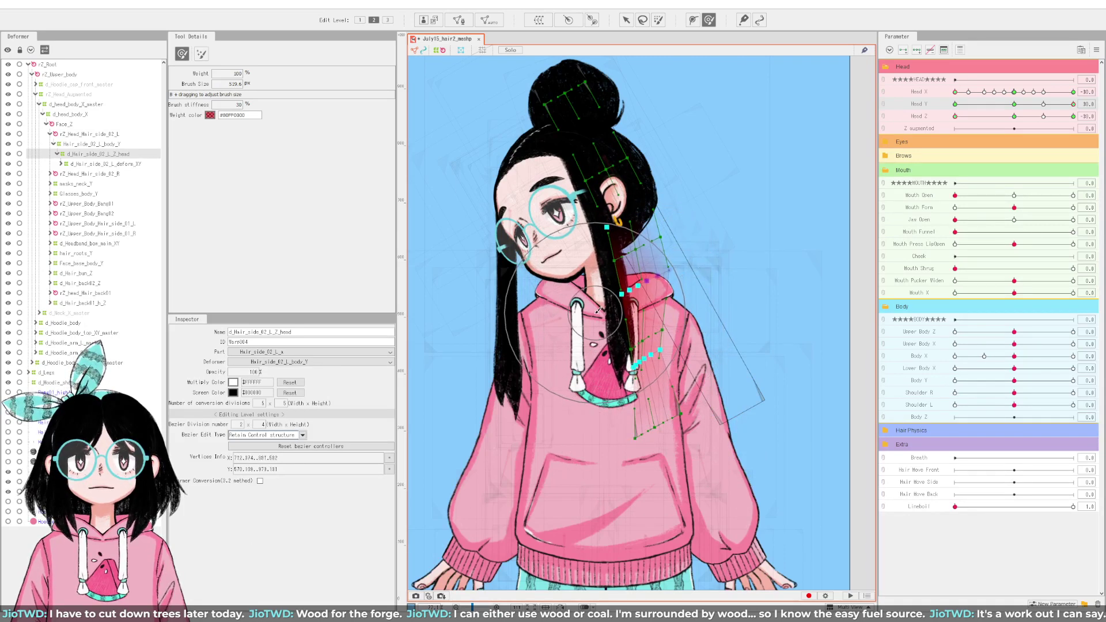
key("ctrl+z")
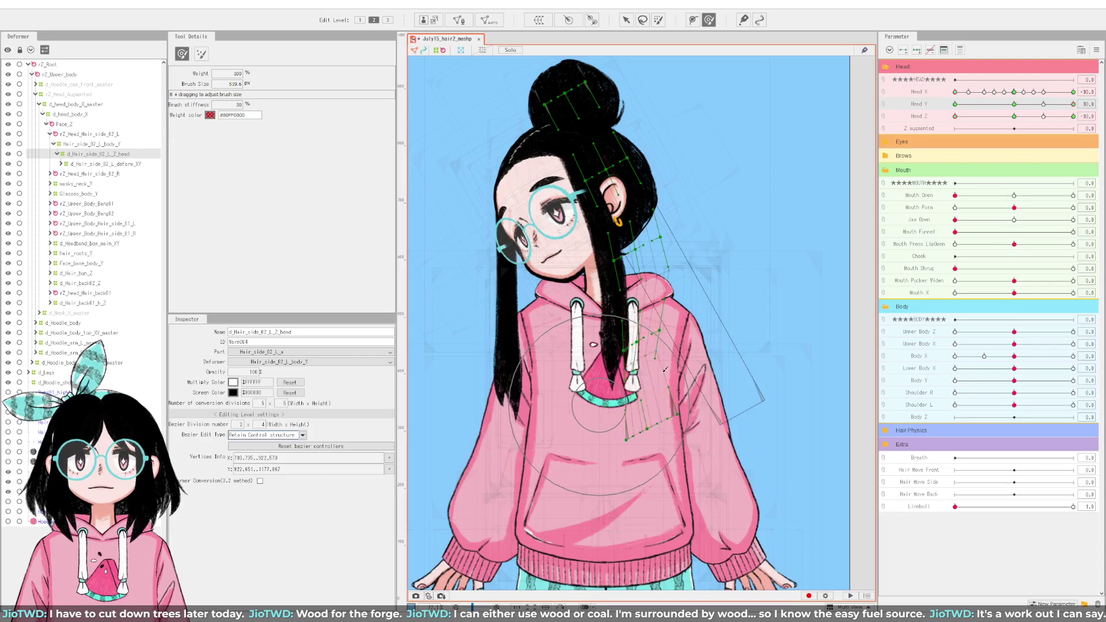
key("ctrl+y")
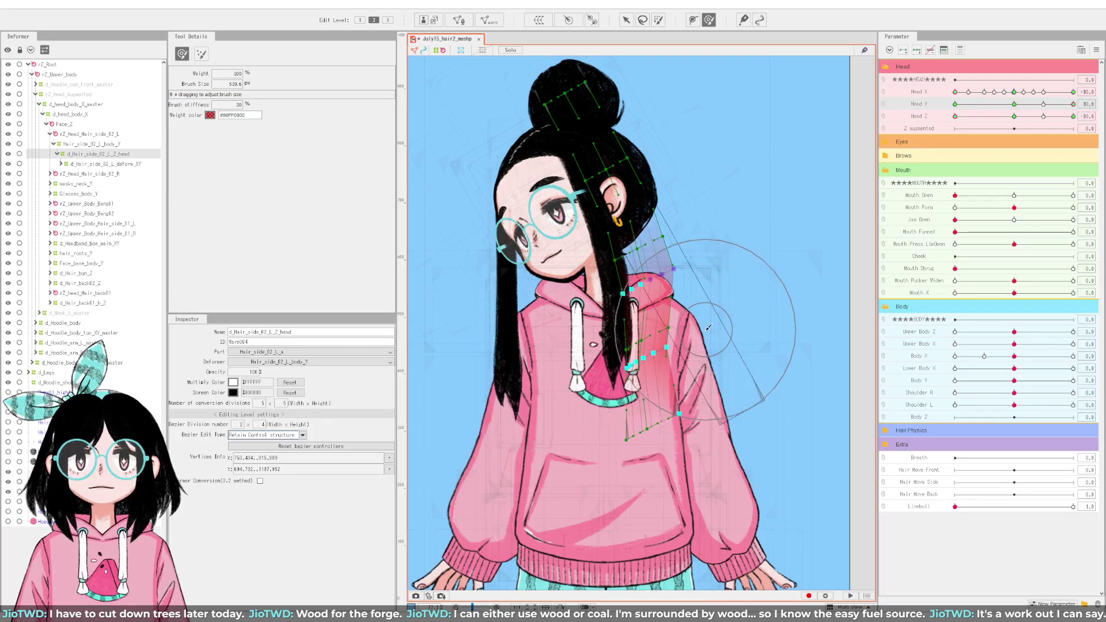
Step: At minimum Head X and Head Z with maximum Head Y, pull the strand's middle and tip further inward, then check the Head Z bend
mouse_move(708, 327)
left_mouse_down()
mouse_move(715, 257)
mouse_move(699, 257)
mouse_move(705, 264)
left_mouse_up()
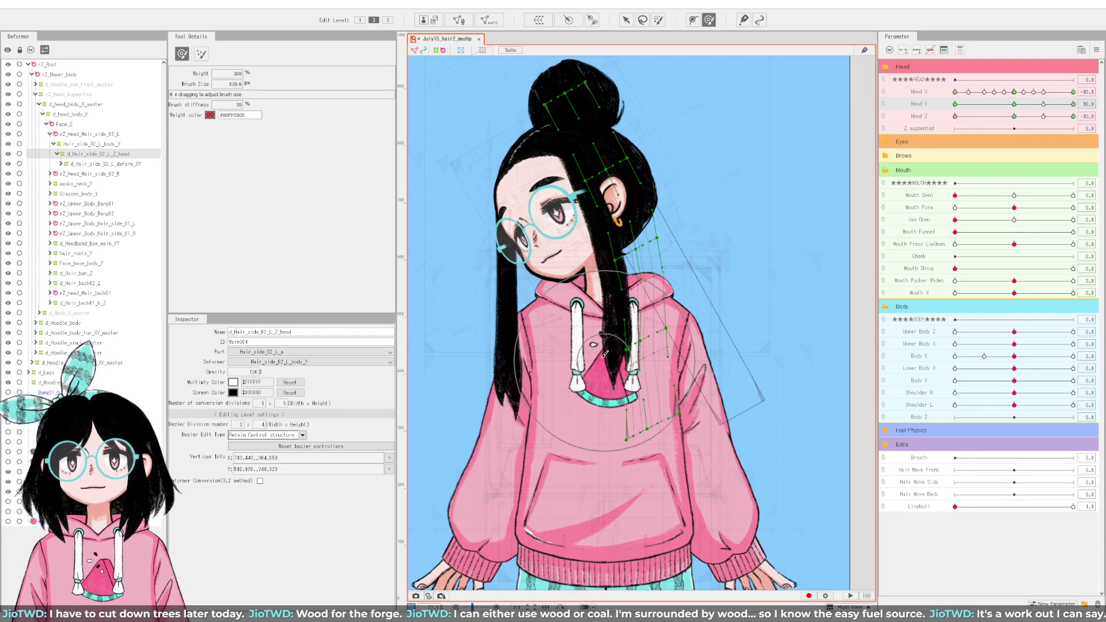
mouse_move(602, 353)
left_mouse_down()
mouse_move(605, 437)
mouse_move(703, 412)
mouse_move(607, 440)
mouse_move(657, 478)
mouse_move(602, 452)
left_mouse_up()
mouse_move(628, 292)
left_mouse_down()
mouse_move(657, 259)
mouse_move(645, 254)
mouse_move(689, 263)
left_mouse_up()
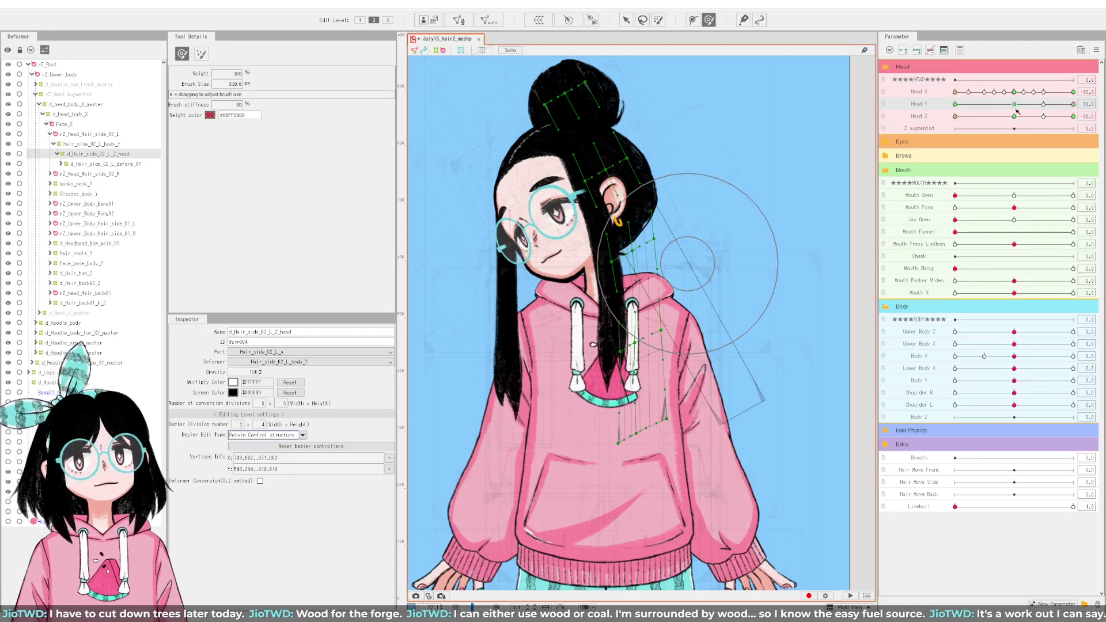
left_click_drag(1016, 116, 1086, 115)
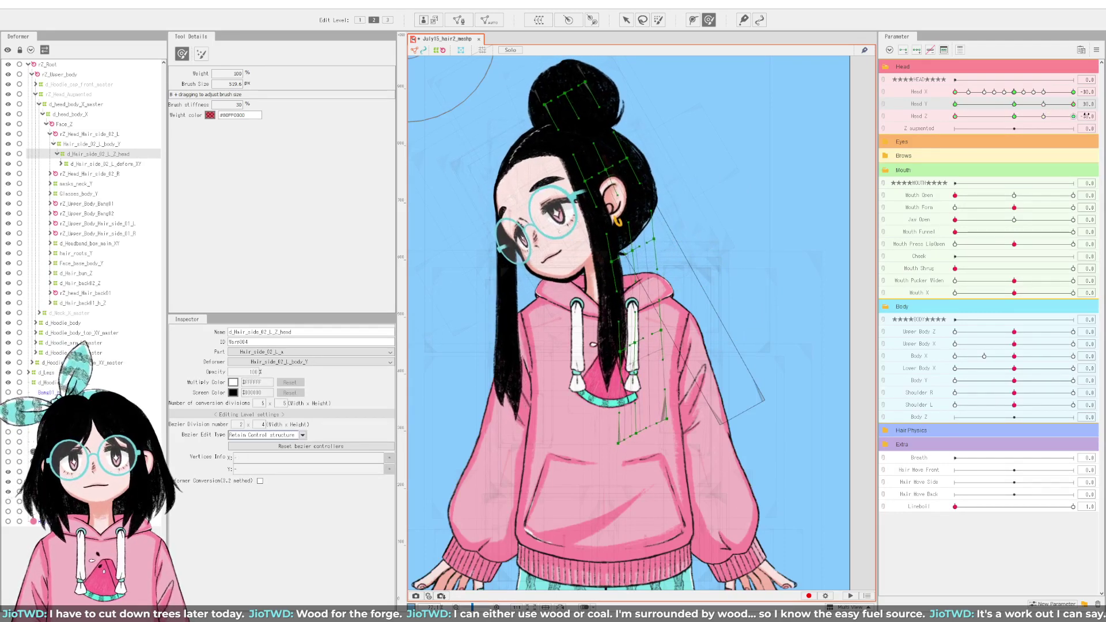
Step: Refine the strand's lower end and its section beside the hood with small deform brush strokes in the same head pose
left_click(671, 271)
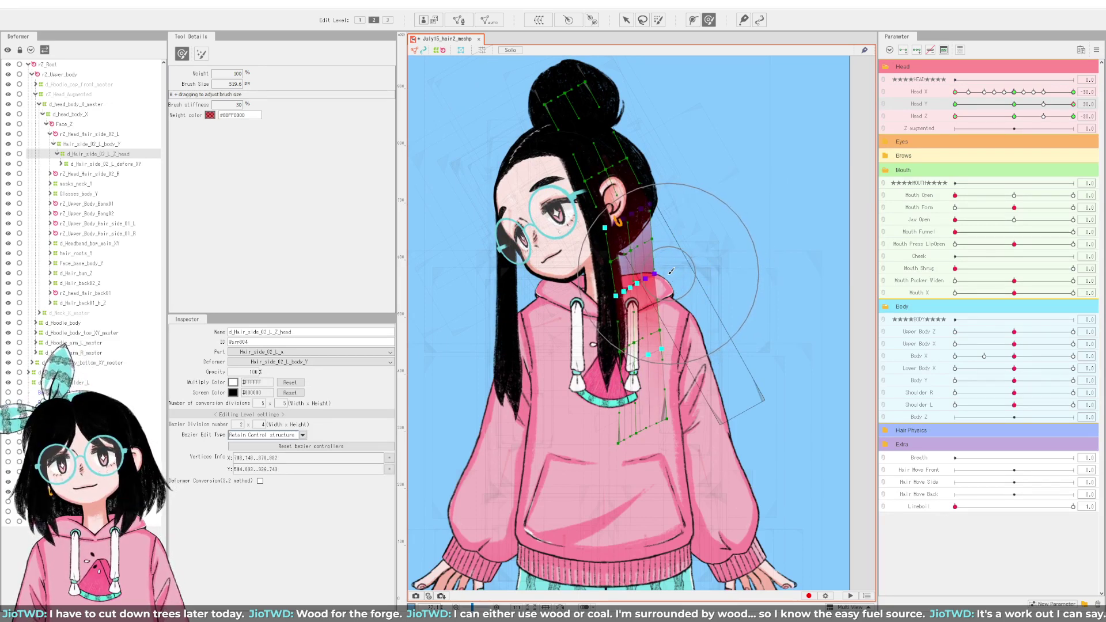
left_click(622, 431)
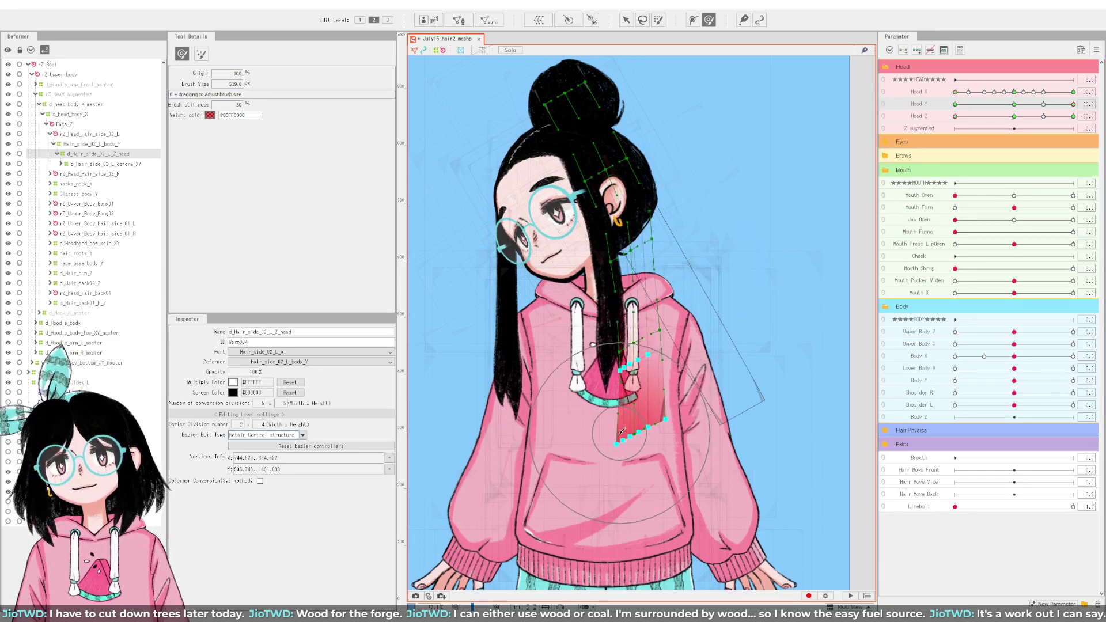
left_click_drag(622, 431, 684, 413)
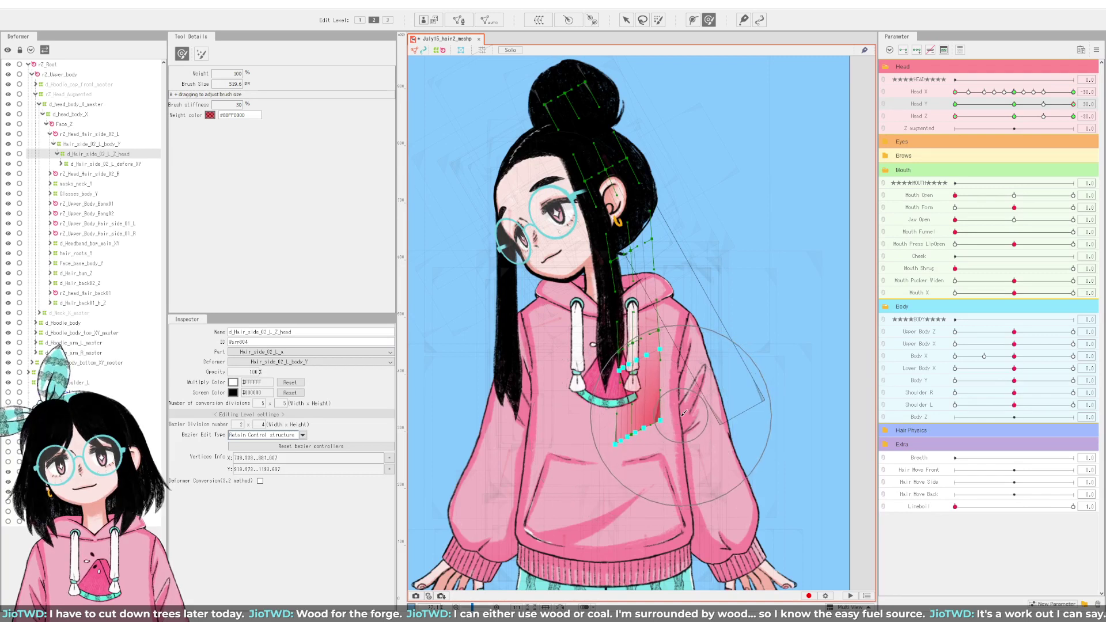
left_click(670, 271)
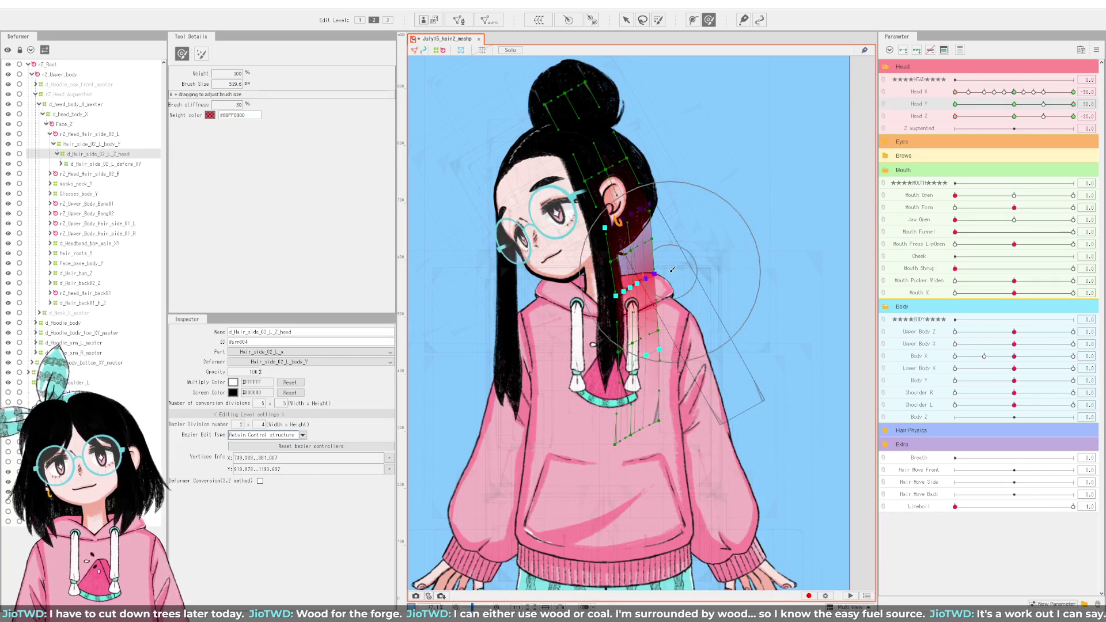
Step: Nudge the upper part of the strand's warp deformer around the ear and below the bun to smooth the bend
left_click(634, 163)
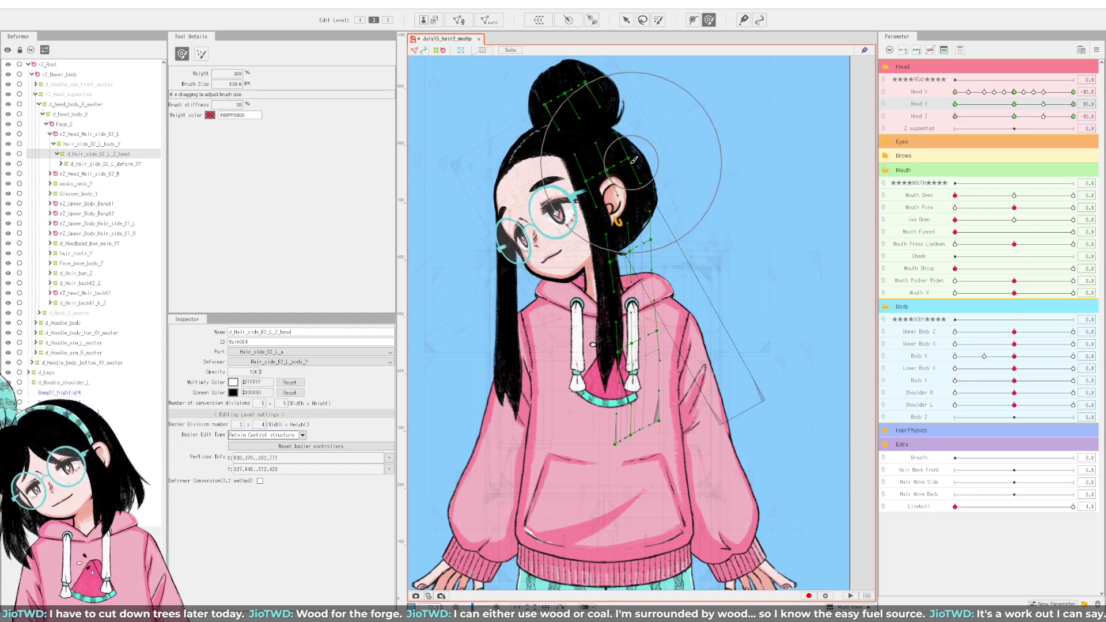
left_click(615, 174)
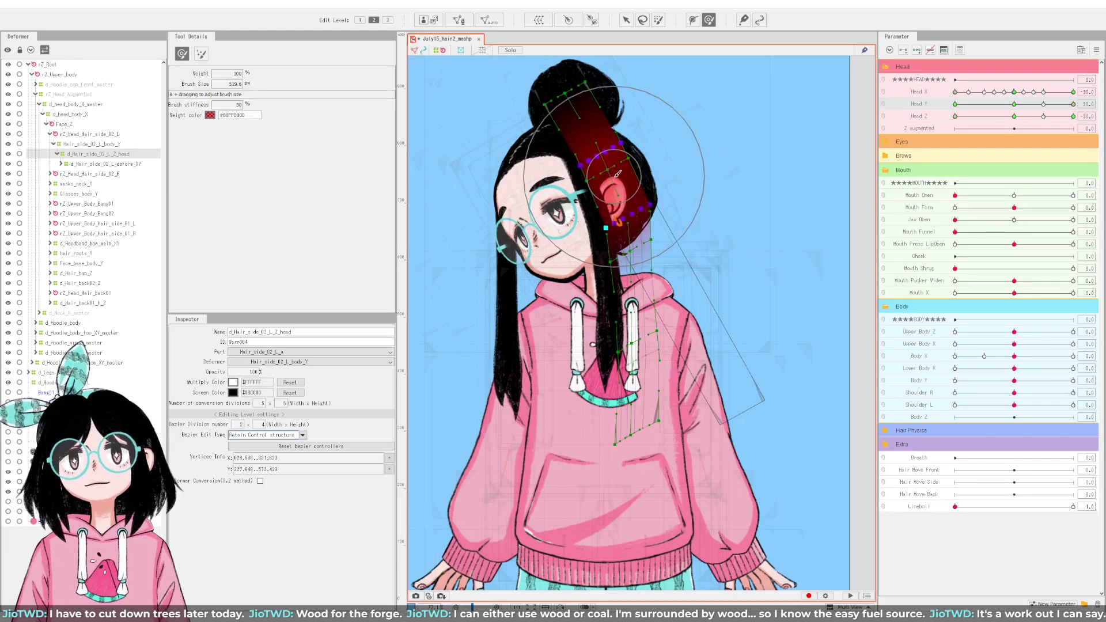
left_click(621, 175)
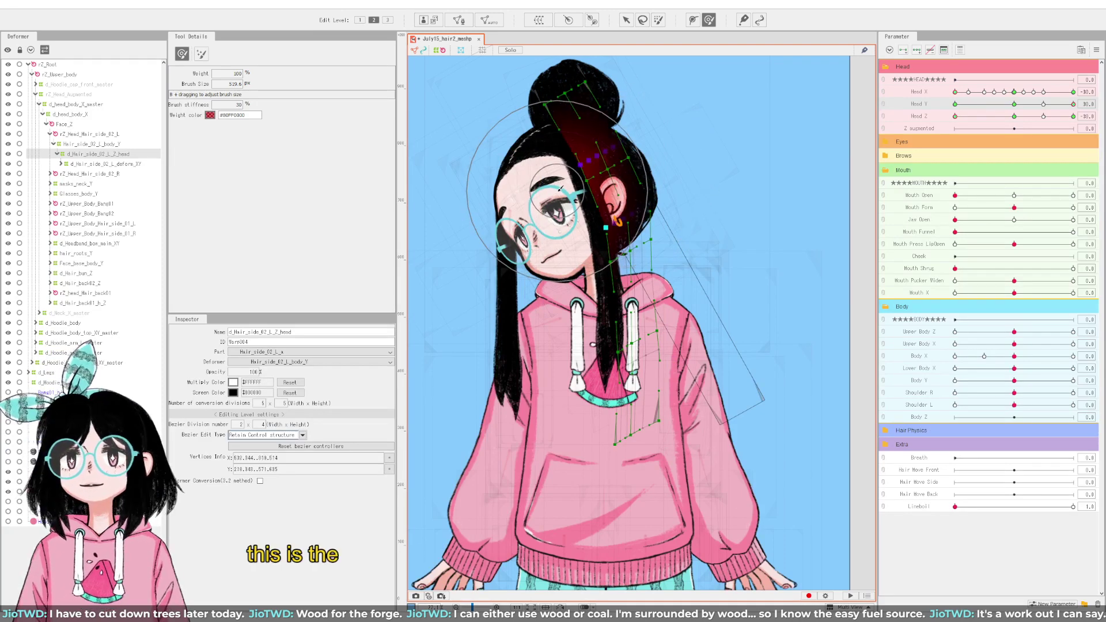
left_click(545, 126)
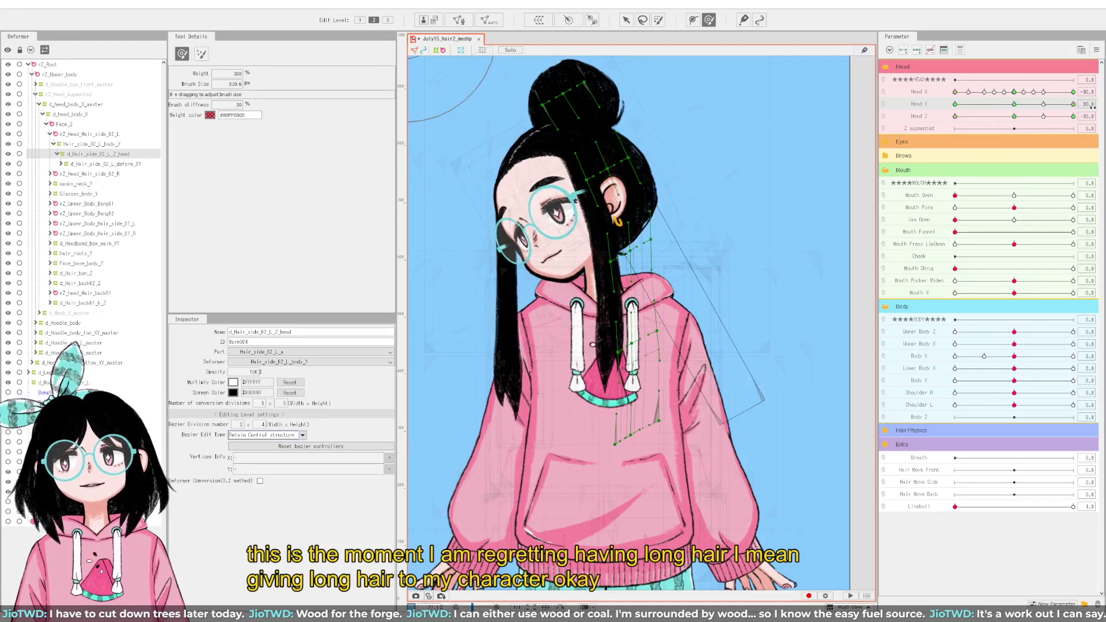
Step: Set Head X to 0, enlarge the deform brush to about 725 px and pull the tilted strand inward to hang over the hoodie
left_click_drag(957, 96, 1021, 93)
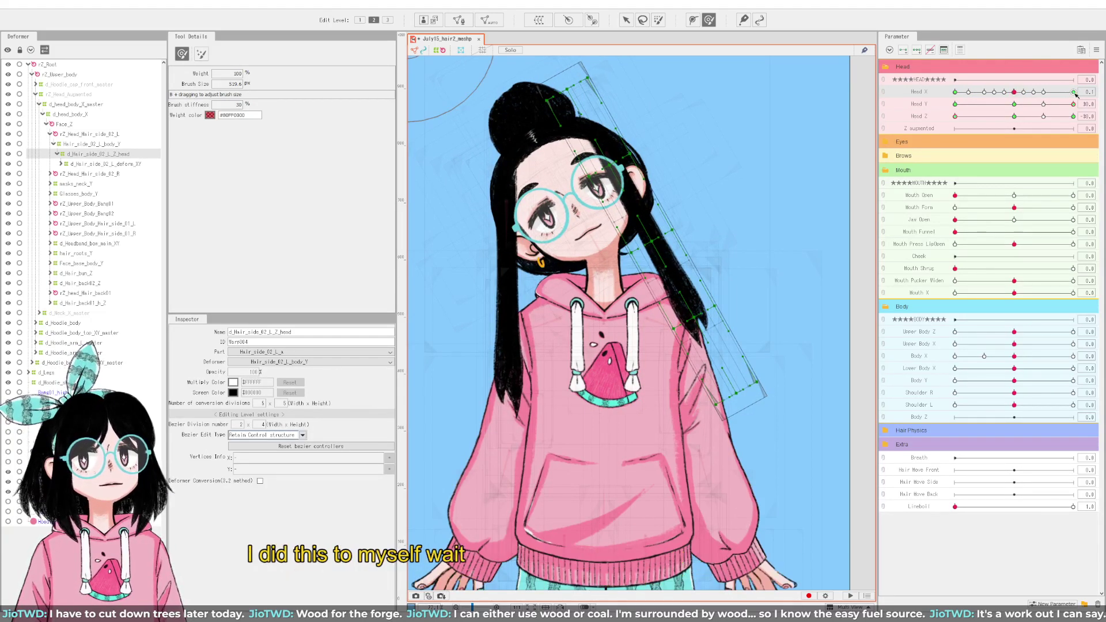
key("Return")
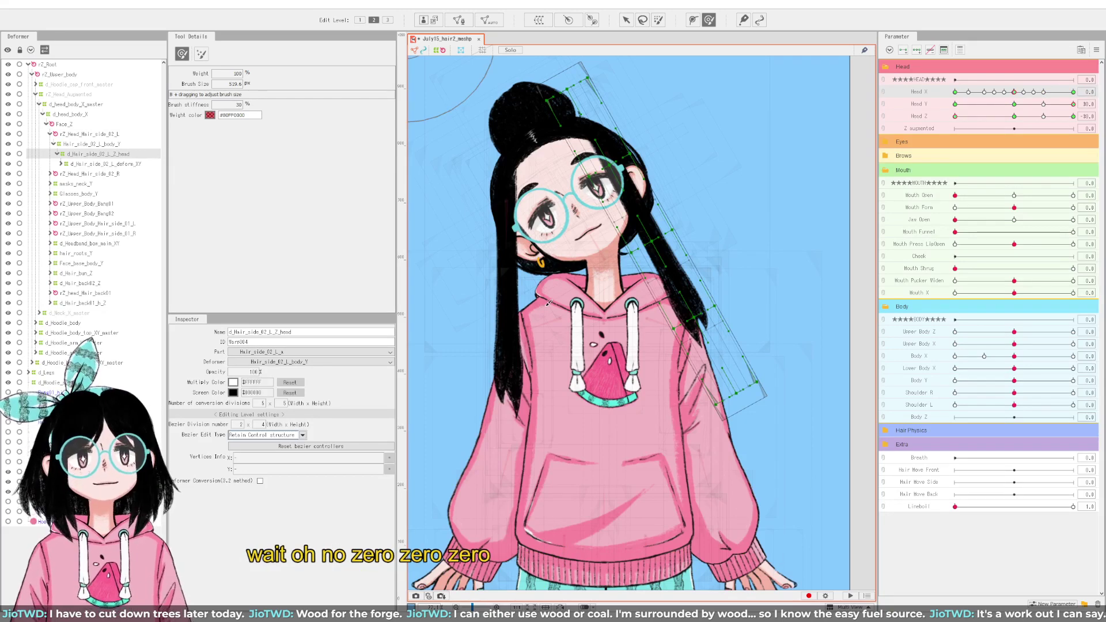
mouse_move(733, 359)
left_mouse_down()
mouse_move(724, 363)
mouse_move(743, 384)
left_mouse_up()
key("ctrl+z")
key("ctrl+a")
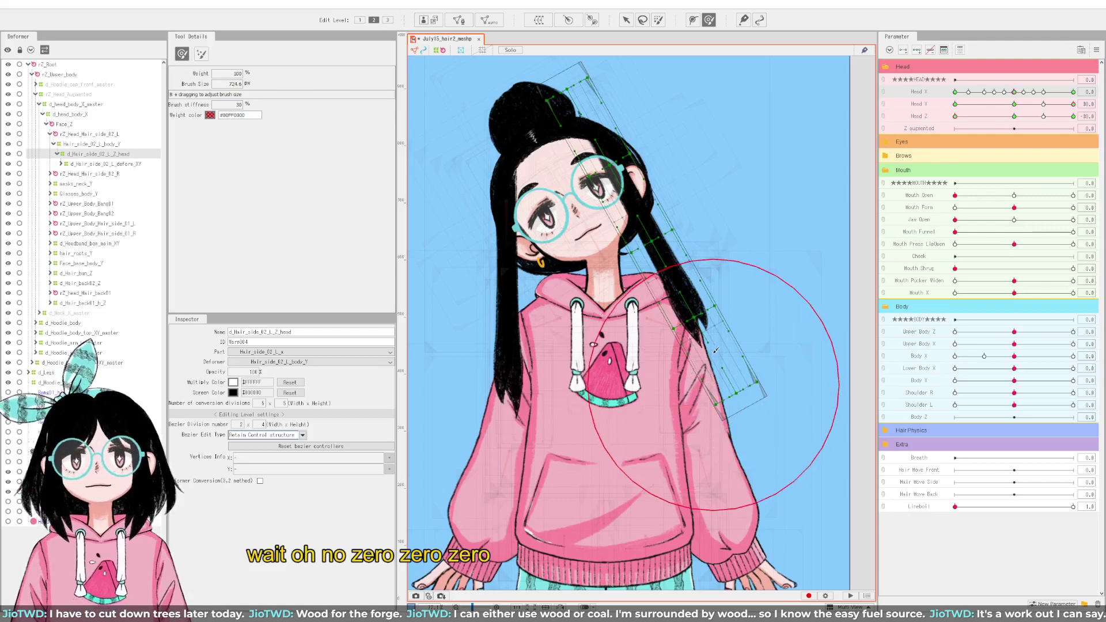
mouse_move(714, 339)
left_mouse_down()
mouse_move(721, 406)
mouse_move(691, 394)
left_mouse_up()
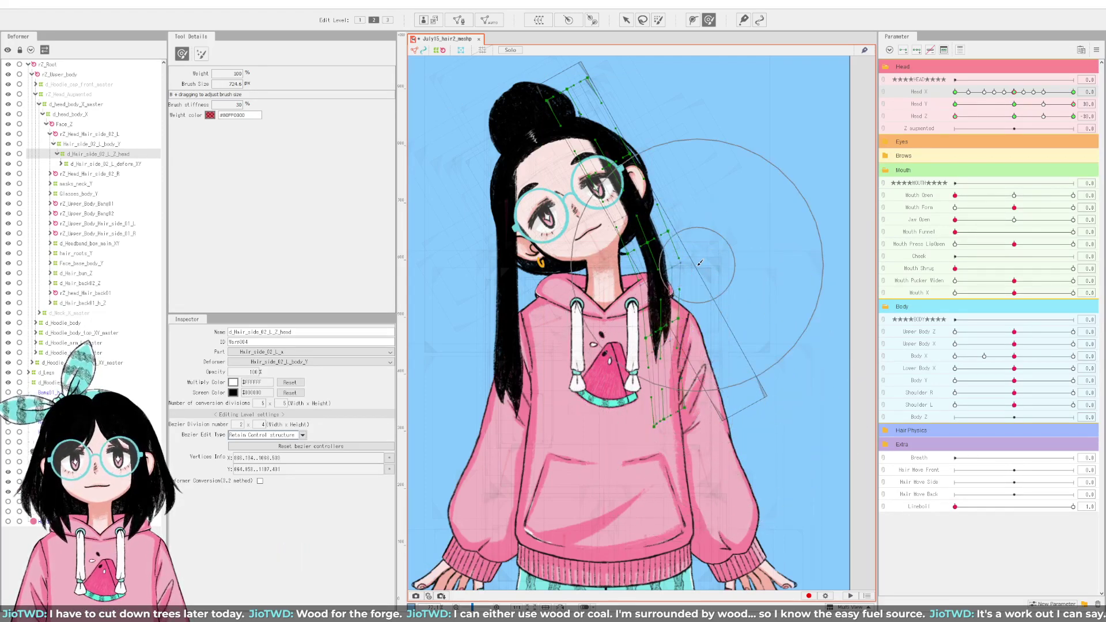
Step: At Head X 0, adjust the strand beside the cheek and neck and move its tip inward with the large brush
left_click_drag(660, 285, 662, 271)
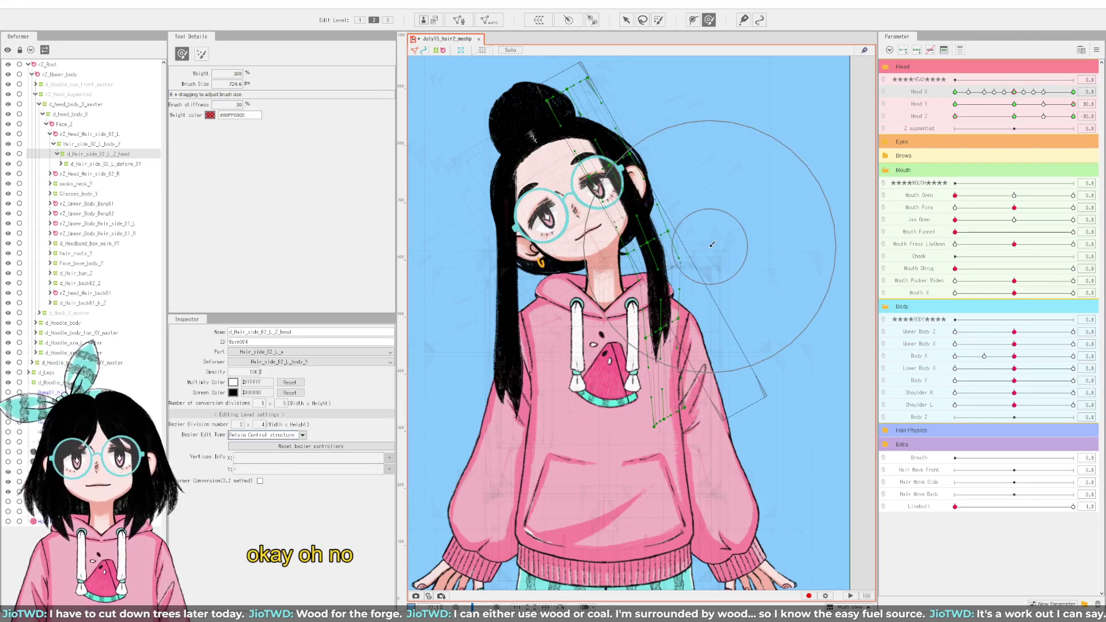
left_click_drag(702, 246, 702, 248)
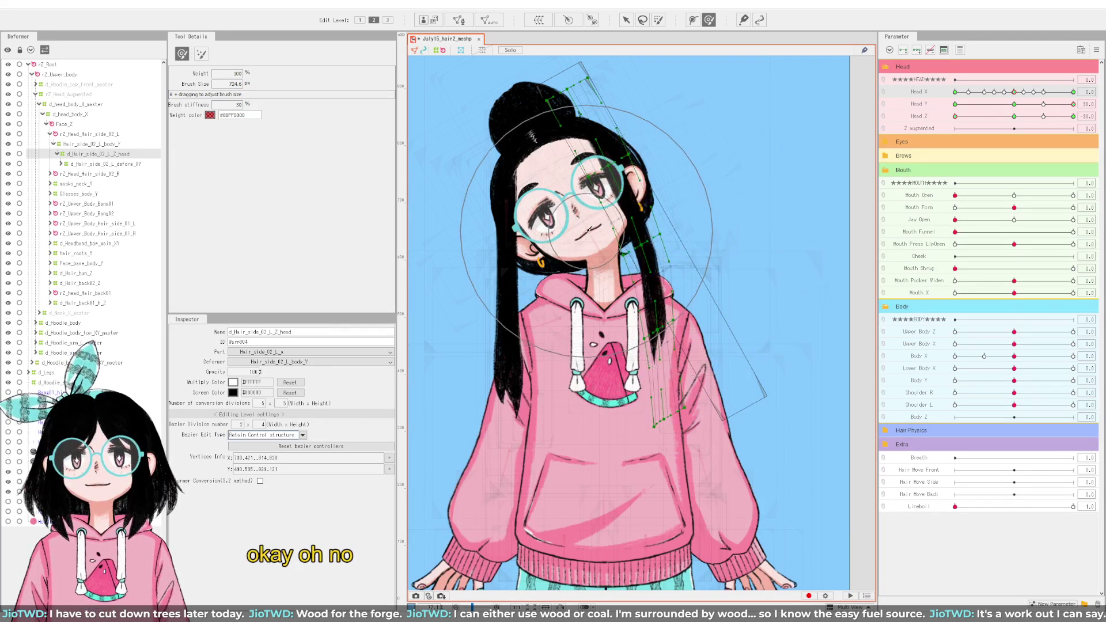
left_click_drag(599, 231, 592, 228)
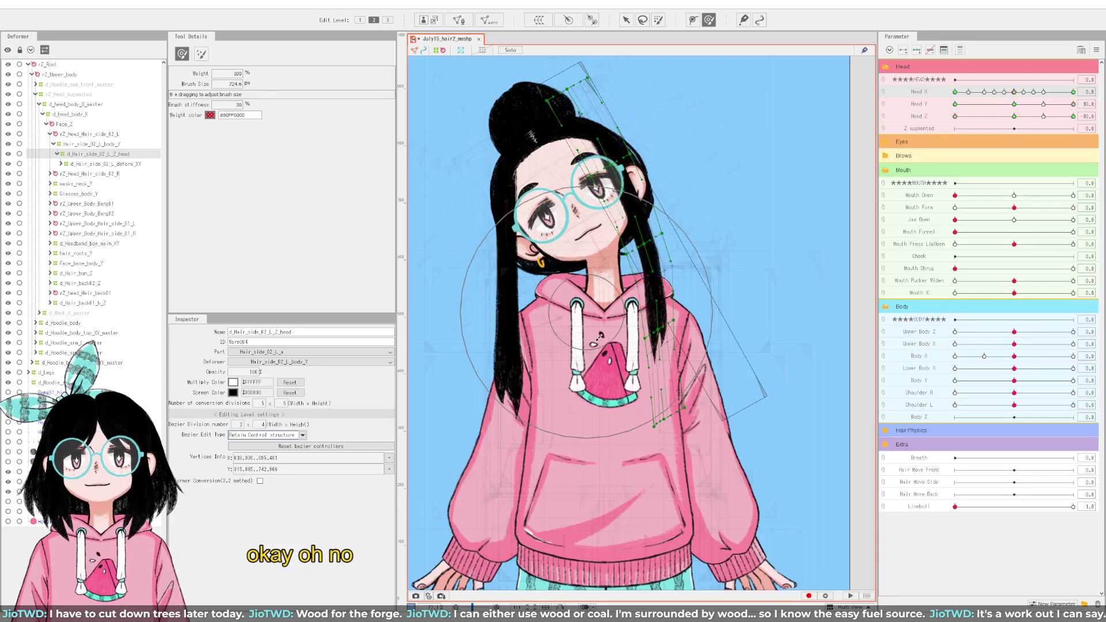
mouse_move(595, 360)
left_mouse_down()
mouse_move(637, 459)
mouse_move(646, 457)
mouse_move(573, 440)
mouse_move(610, 450)
mouse_move(609, 464)
left_mouse_up()
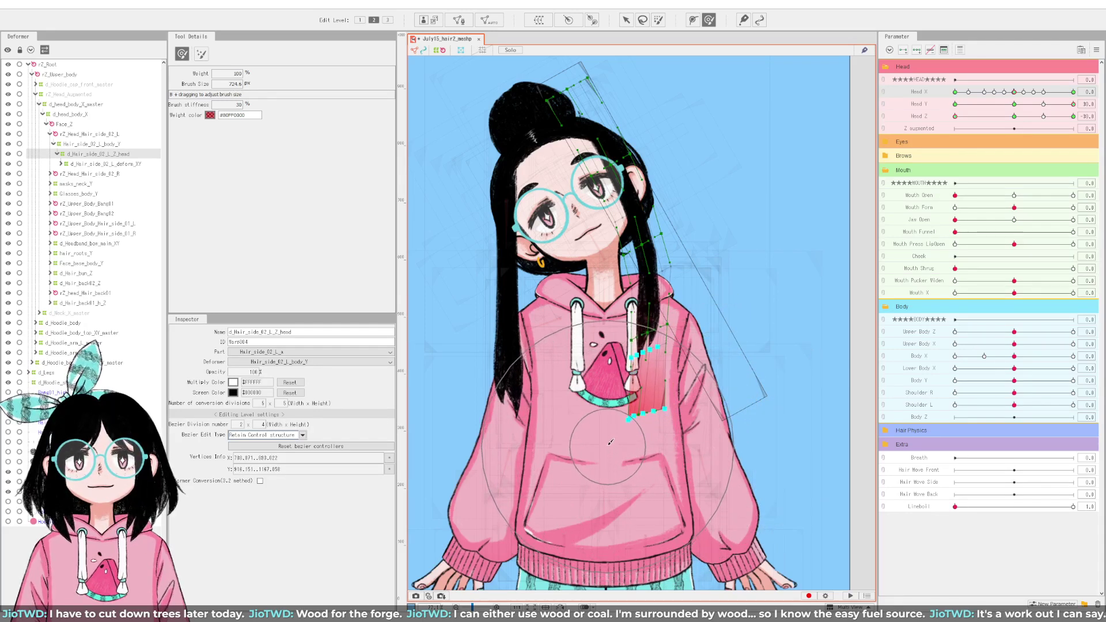
Step: Reduce the deform brush size and smooth the strand's middle and upper sections beside the neck and ear
left_click_drag(735, 251, 679, 262)
key("b")
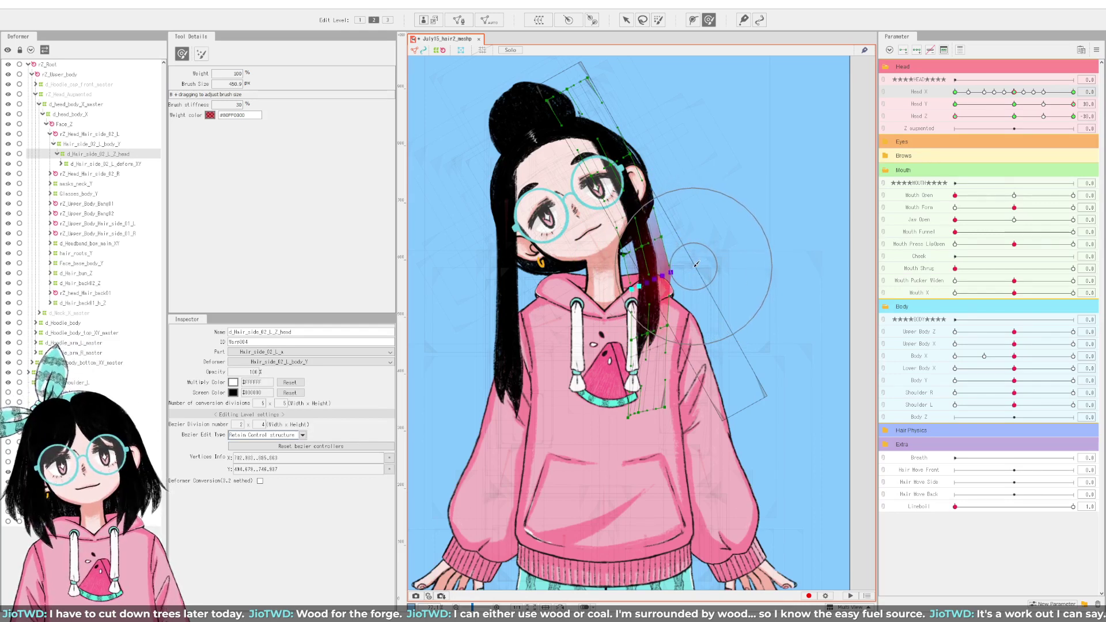
left_click_drag(613, 286, 607, 287)
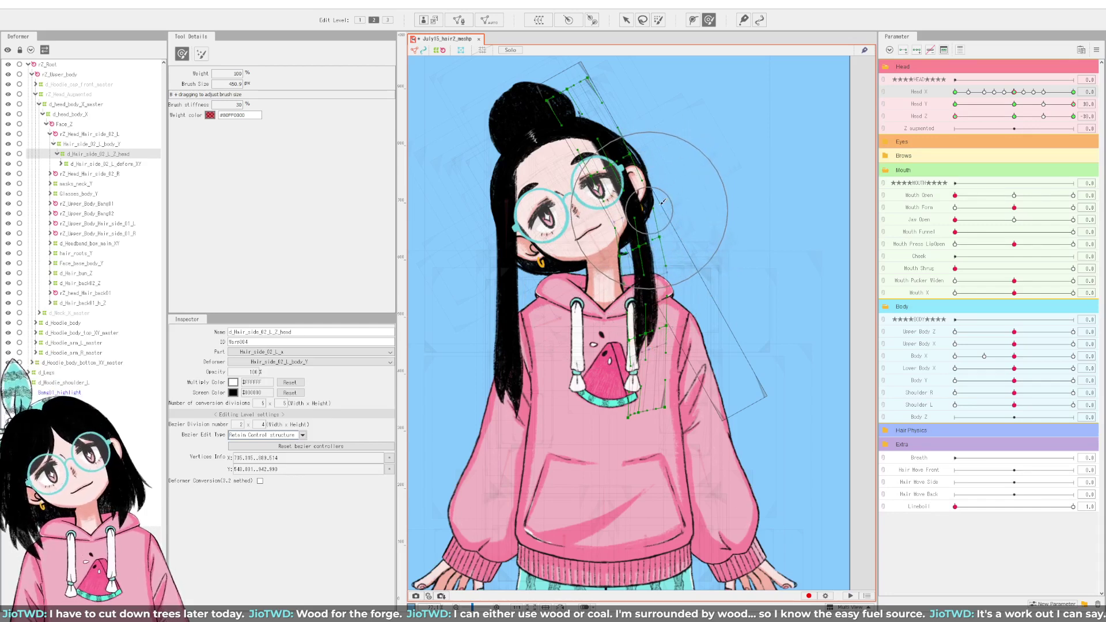
left_click_drag(604, 221, 602, 223)
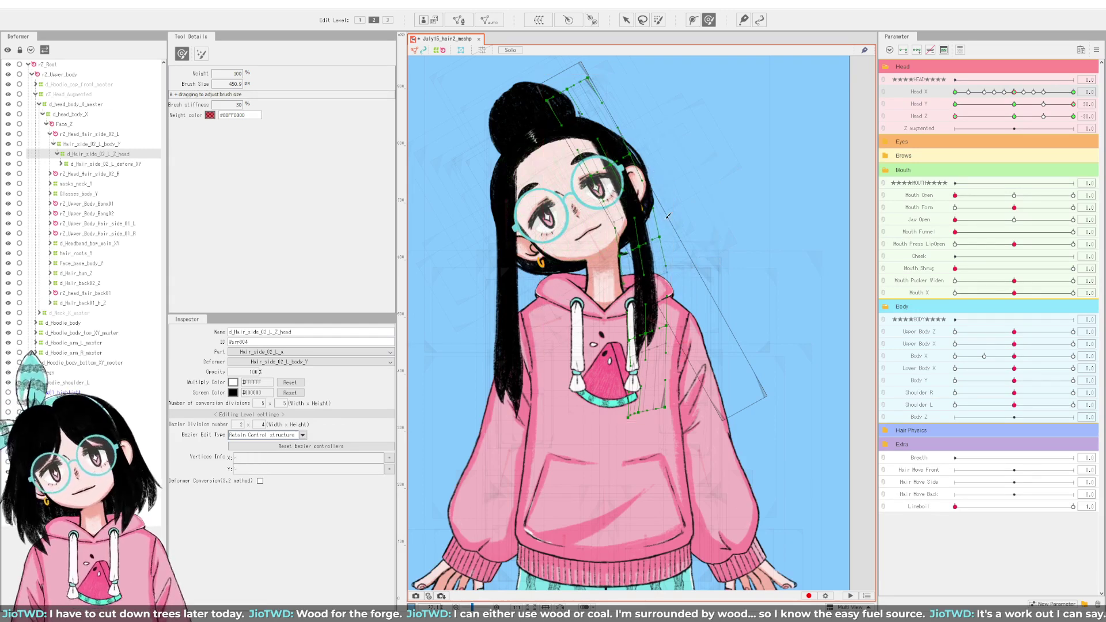
left_click_drag(673, 216, 662, 166)
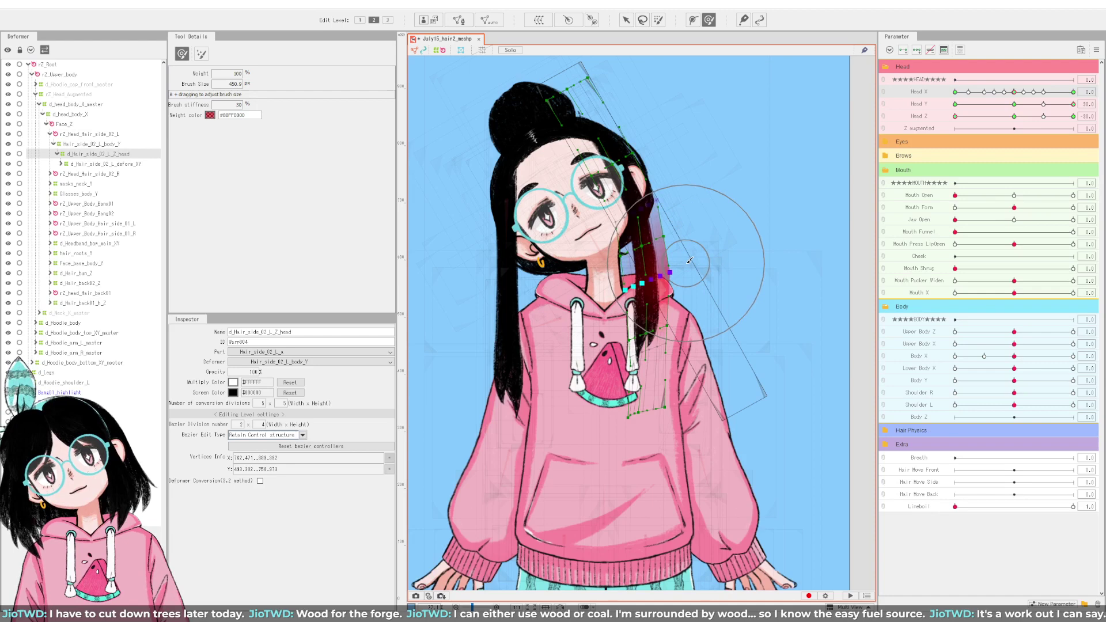
left_click_drag(669, 266, 683, 299)
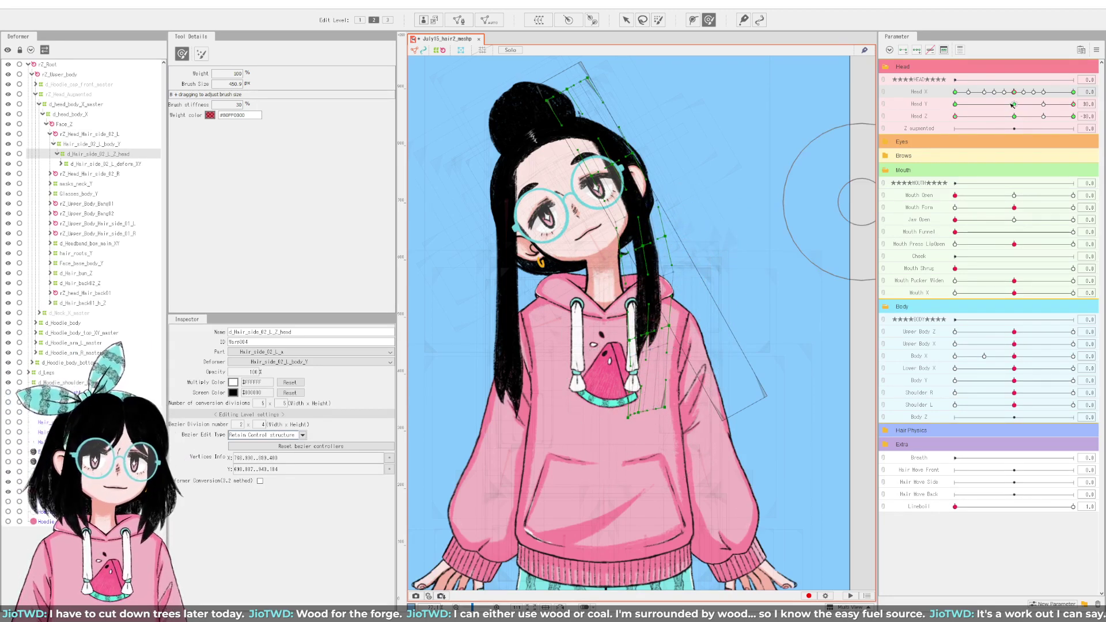
Step: Test the strand across Head Y, then shift its tip and middle inward at maximum Head Y with Head X at 0
left_click_drag(1012, 105, 1073, 104)
left_click_drag(674, 284, 683, 276)
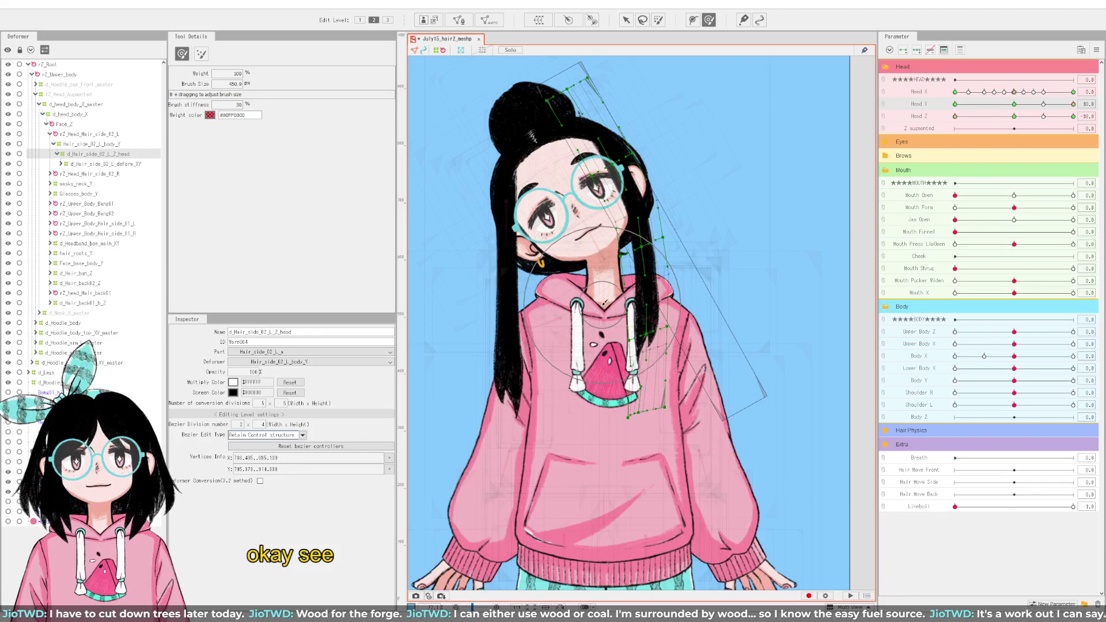
left_click_drag(606, 410, 608, 405)
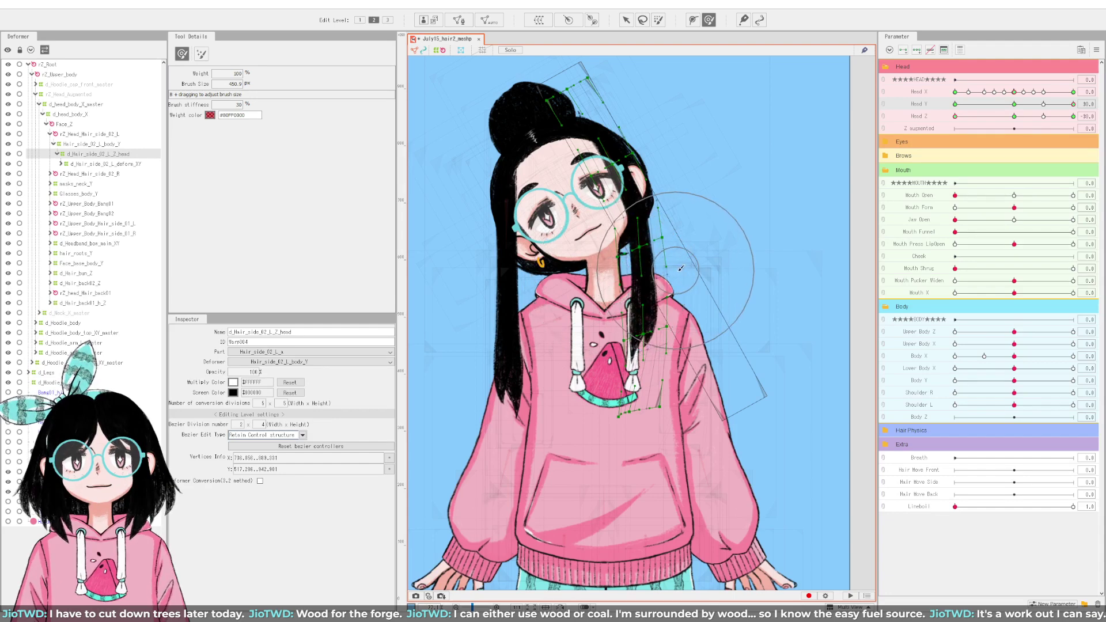
left_click_drag(680, 269, 694, 260)
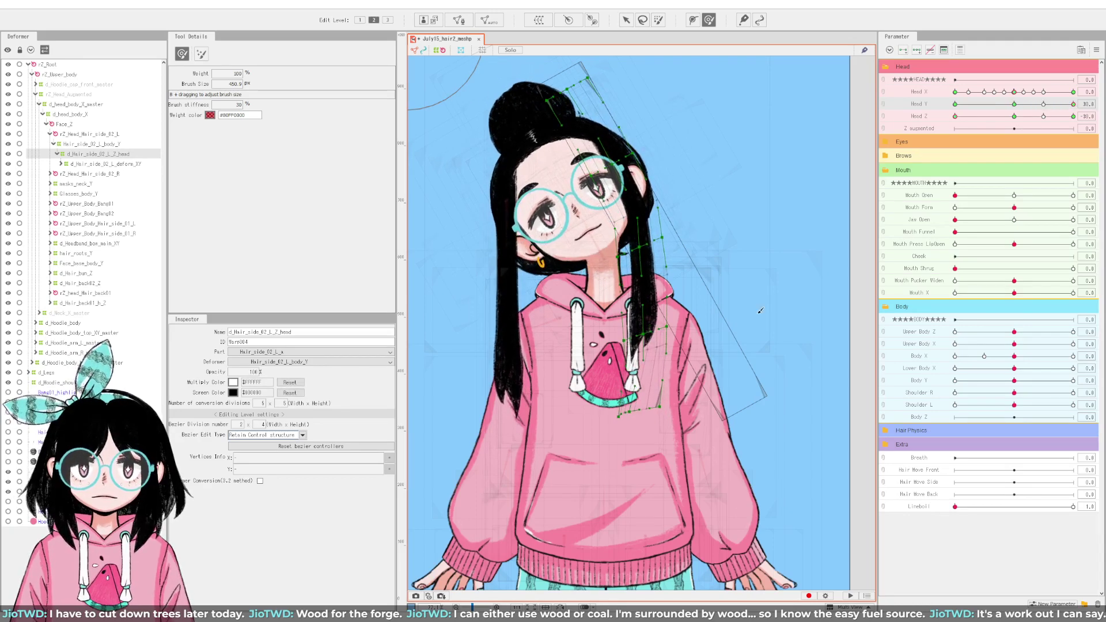
left_click_drag(698, 295, 694, 296)
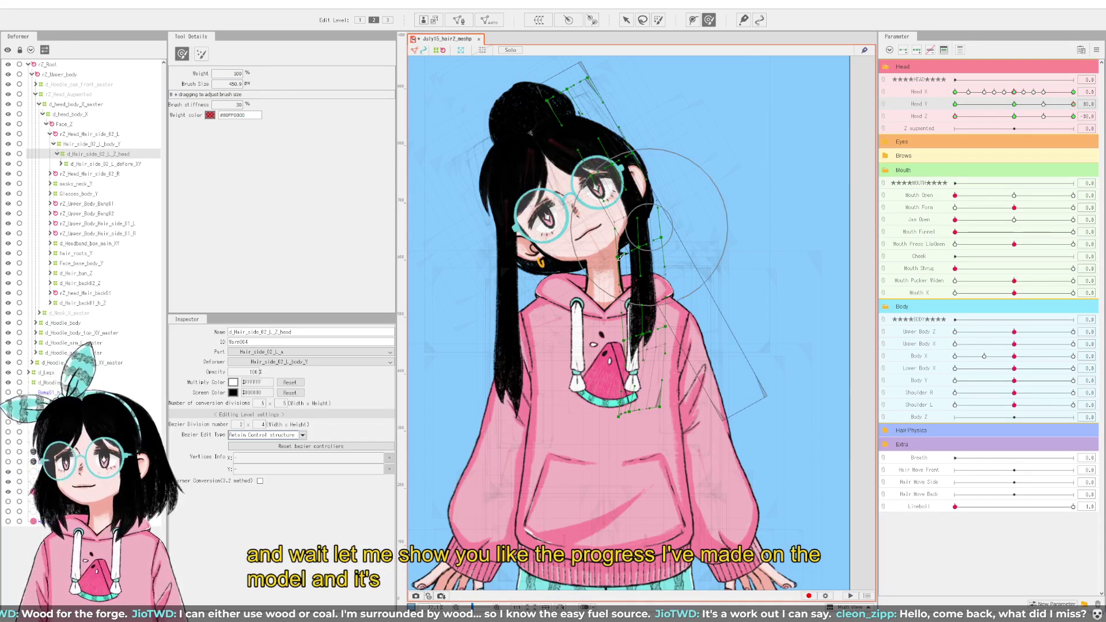
Step: Deselect the strand's deformer, reset the head parameters to 0 and combine Head X and Head Y into one two-axis control
scroll(618, 262, "down", 3)
left_click(626, 21)
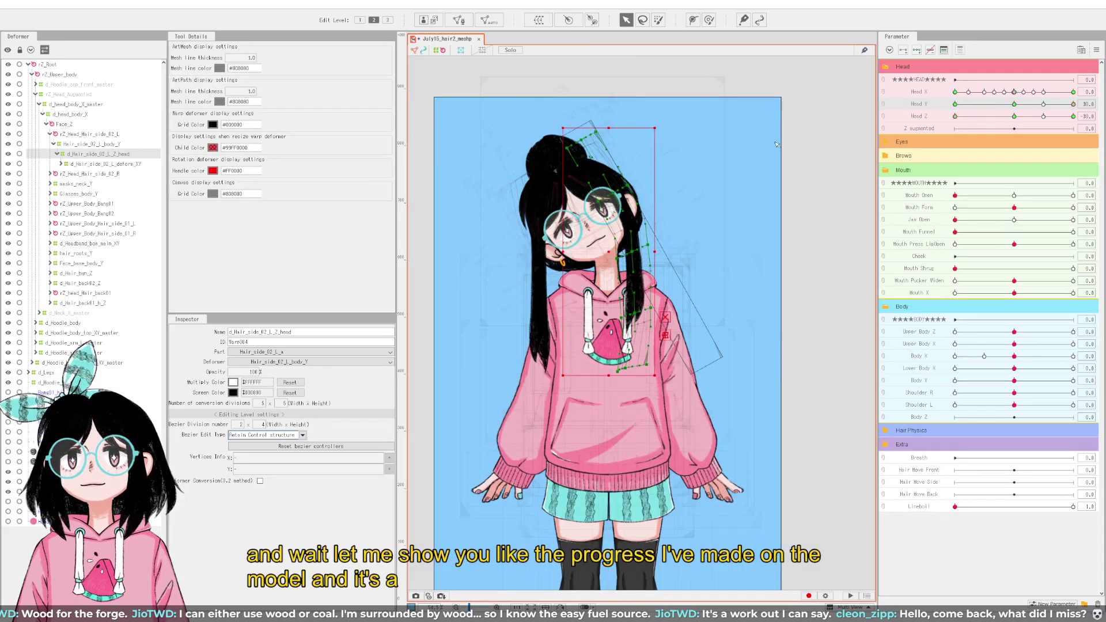
left_click(803, 181)
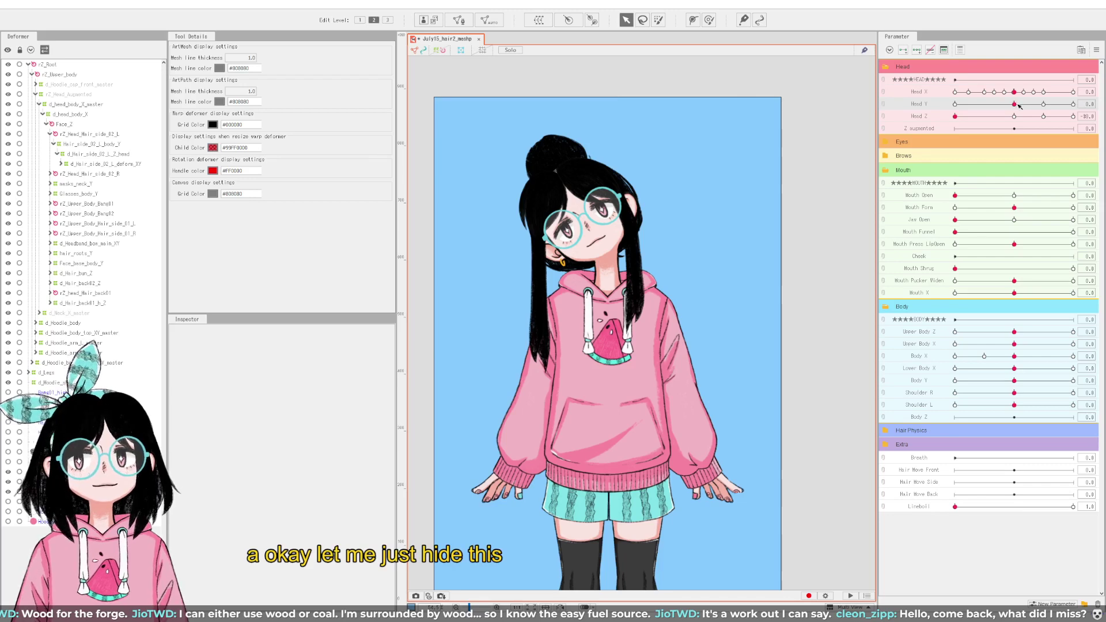
left_click_drag(956, 117, 1013, 116)
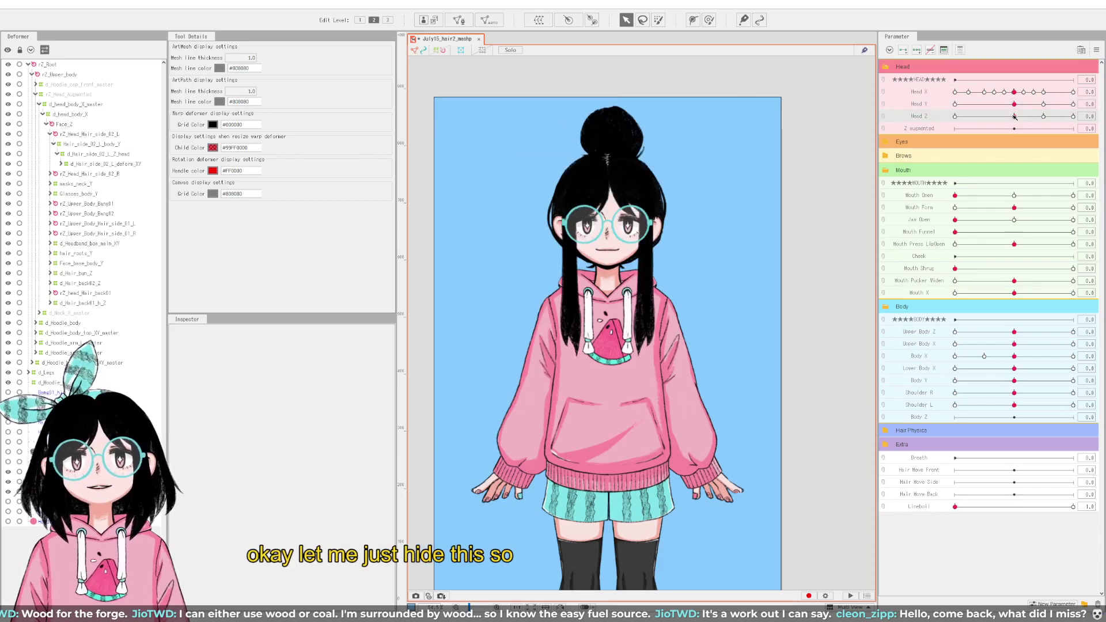
left_click(887, 95)
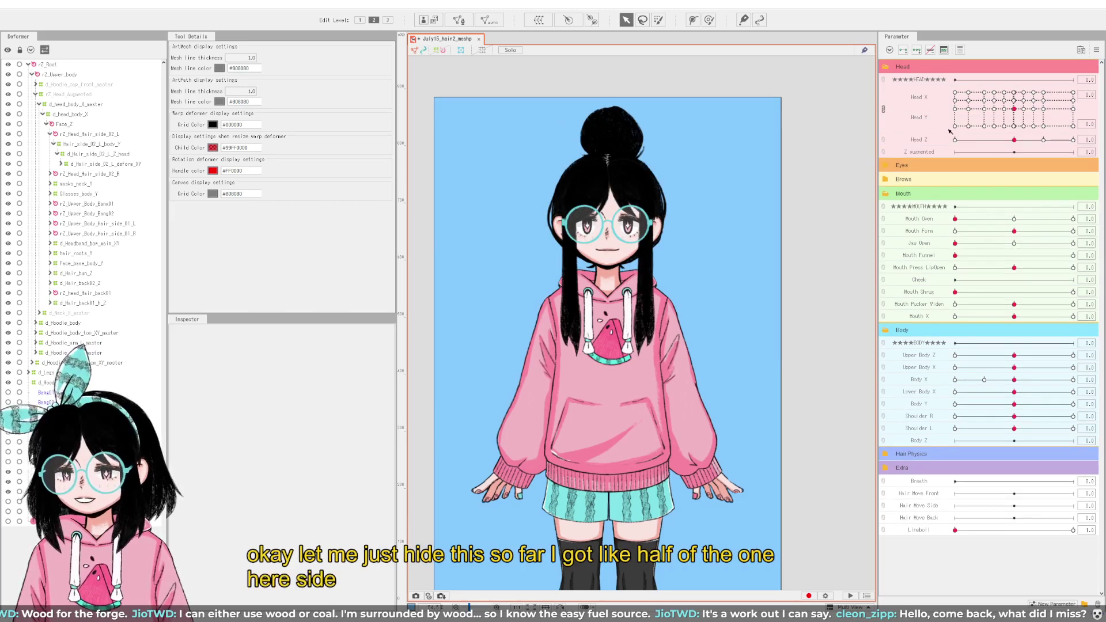
Step: Review the side hair by sweeping the combined Head X and Y control to its corners and Head Z to its maximum
left_click_drag(1015, 109, 1073, 93)
left_click_drag(1015, 58, 922, 62)
left_click_drag(950, 103, 1088, 78)
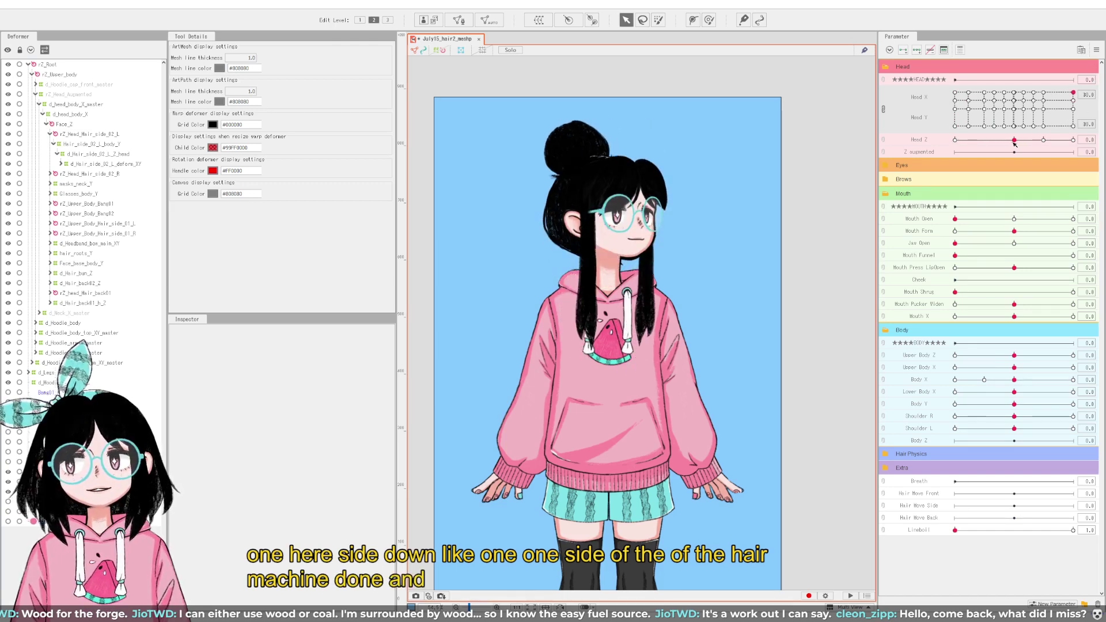
left_click_drag(1015, 142, 912, 76)
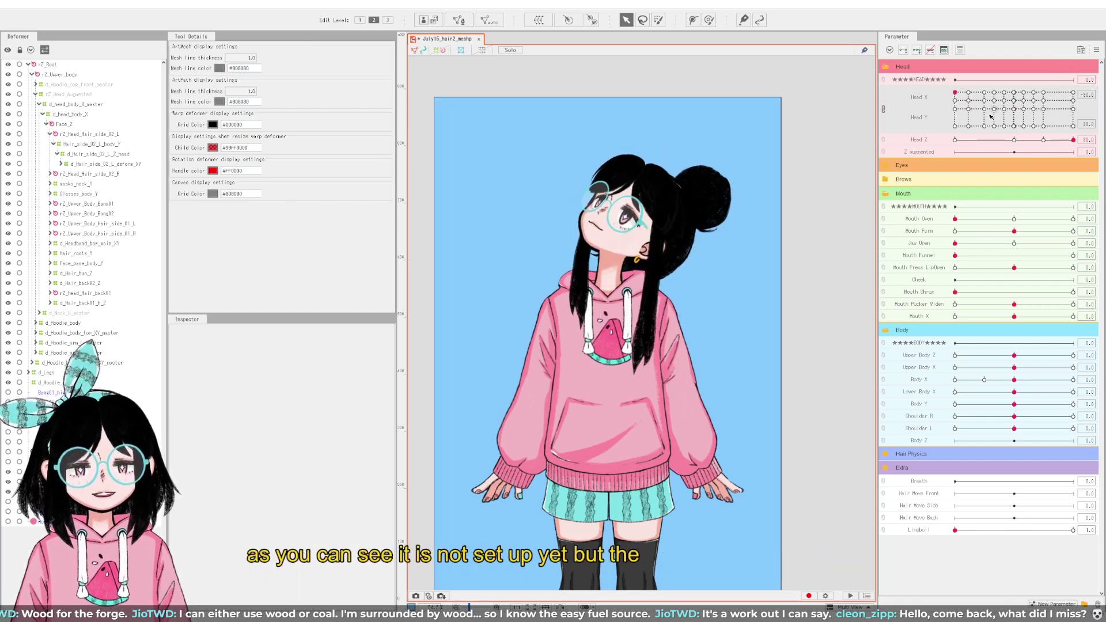
scroll(640, 204, "up", 2)
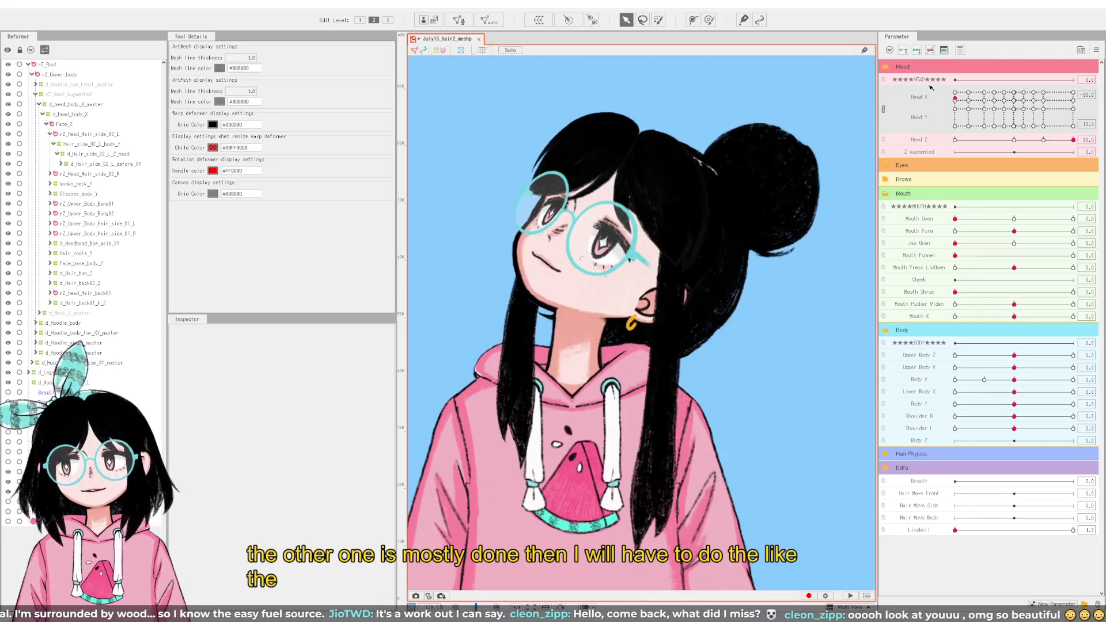
Step: Move Head X and Head Y to their maximum and show the first left and right side strands' red masks instead of their base meshes
left_click_drag(980, 93, 1053, 103)
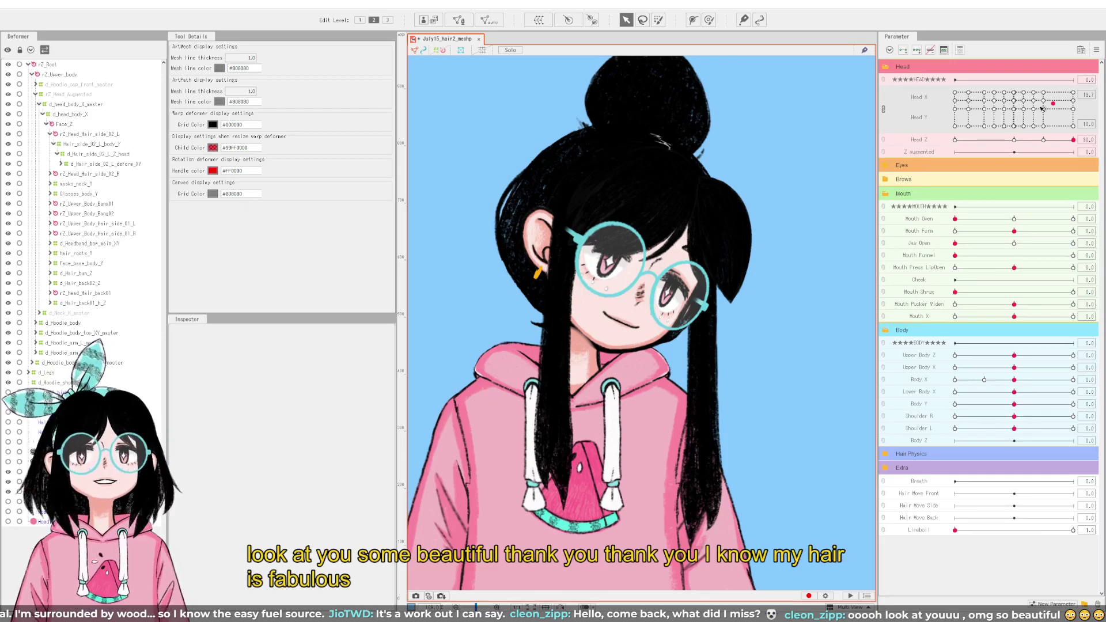
left_click_drag(1006, 122, 1072, 92)
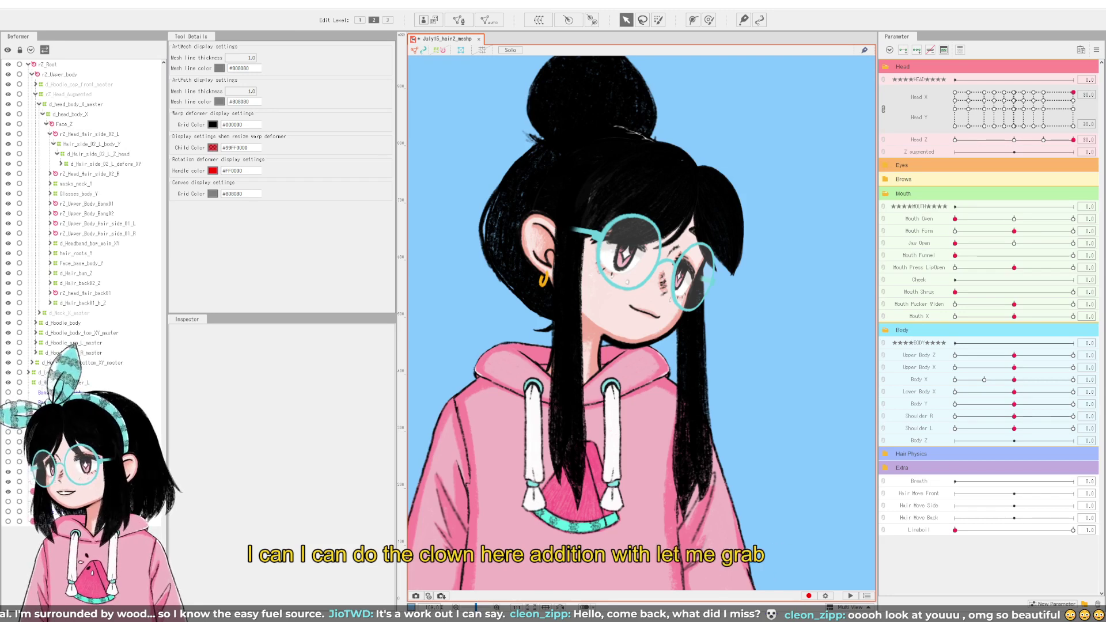
left_click(691, 317)
left_click(570, 323, "shift")
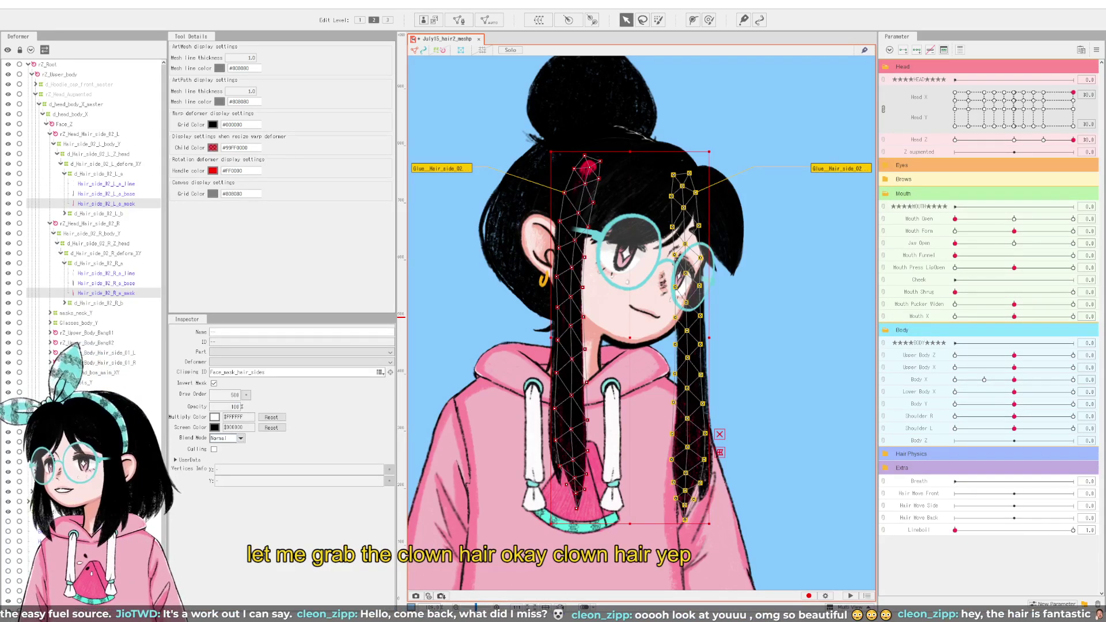
left_click(106, 194)
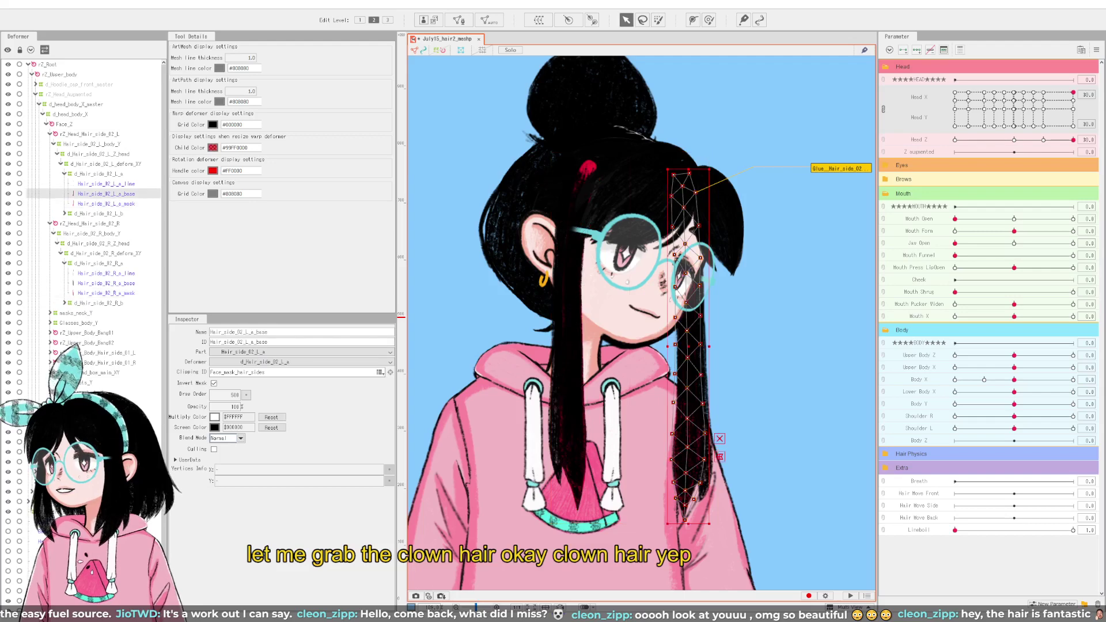
left_click(106, 283, "ctrl")
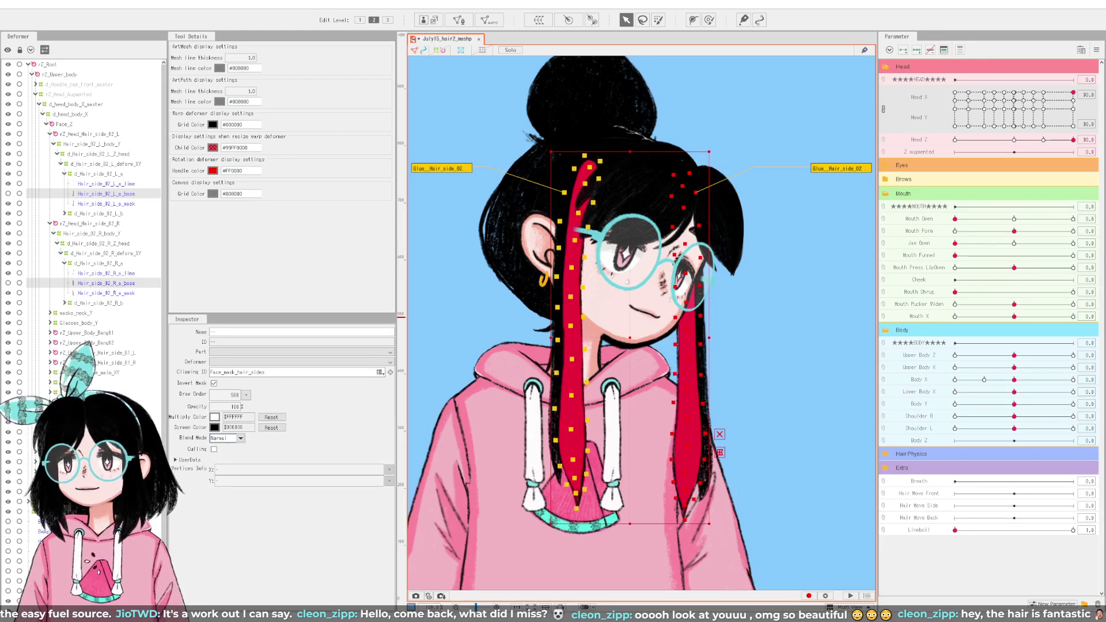
Step: Locate the second left and right side strands' mask meshes and set their opacity to 100%
left_click(98, 263)
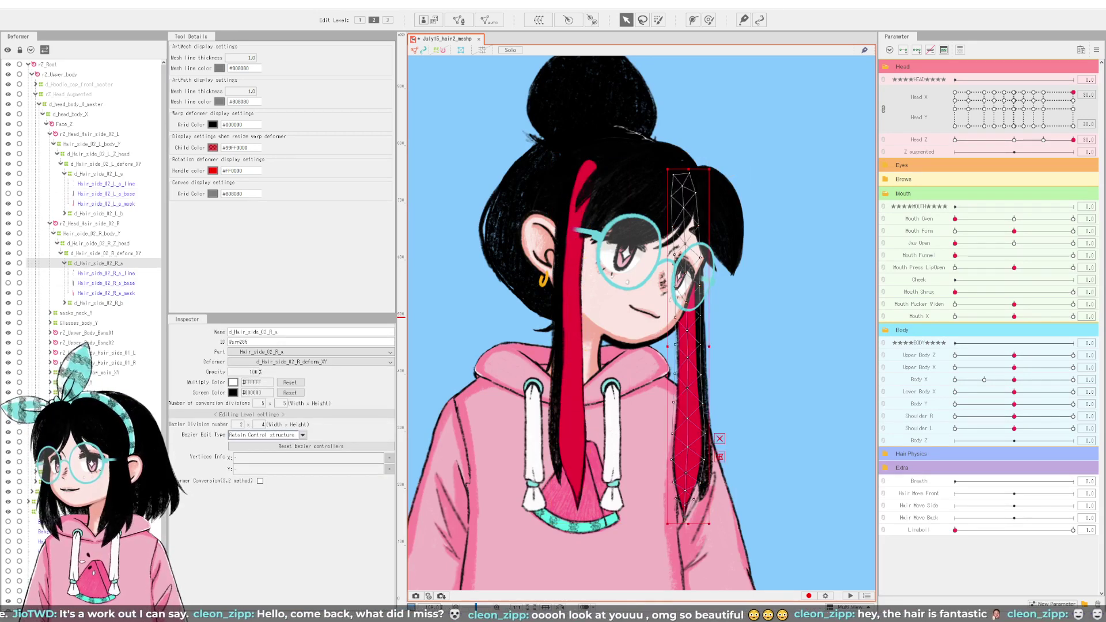
left_click(106, 203)
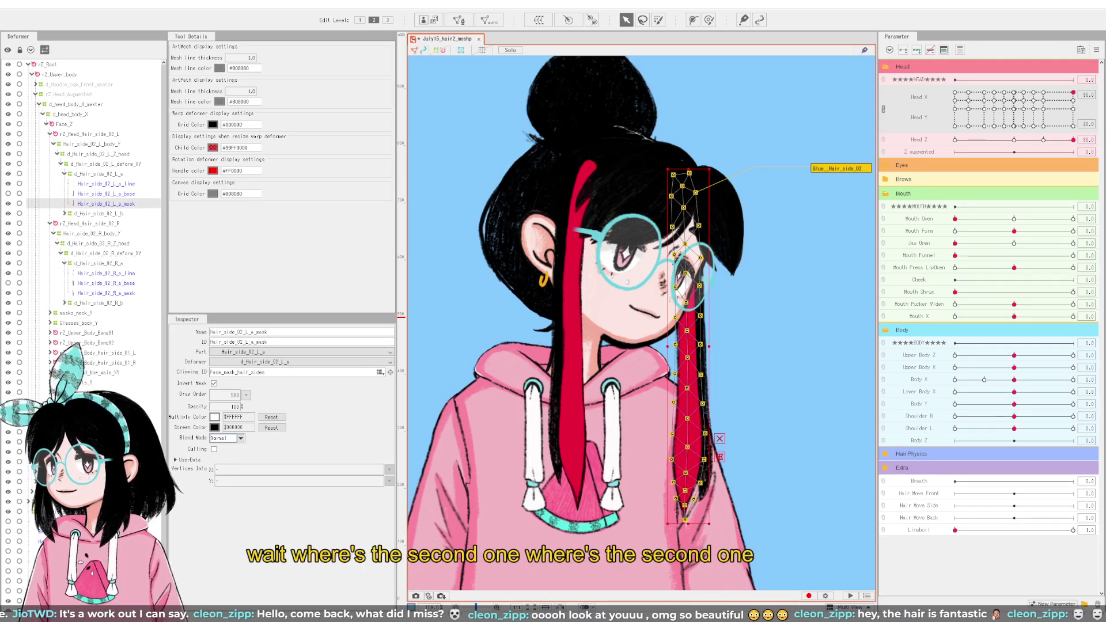
left_click(697, 346)
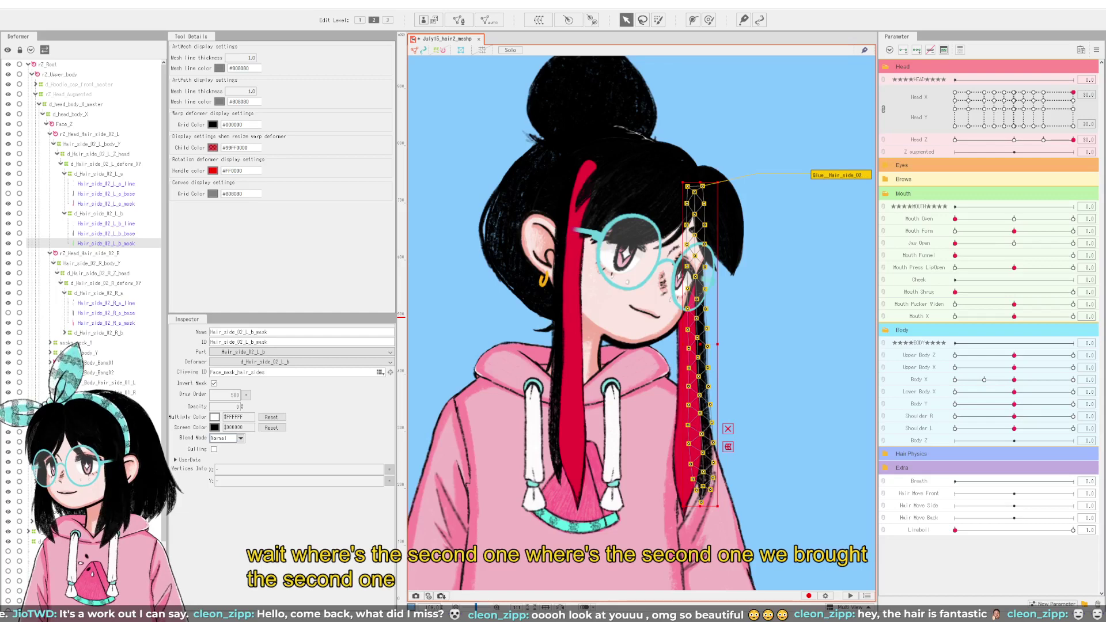
left_click(562, 346, "shift")
left_click(230, 407)
type("100")
key("Return")
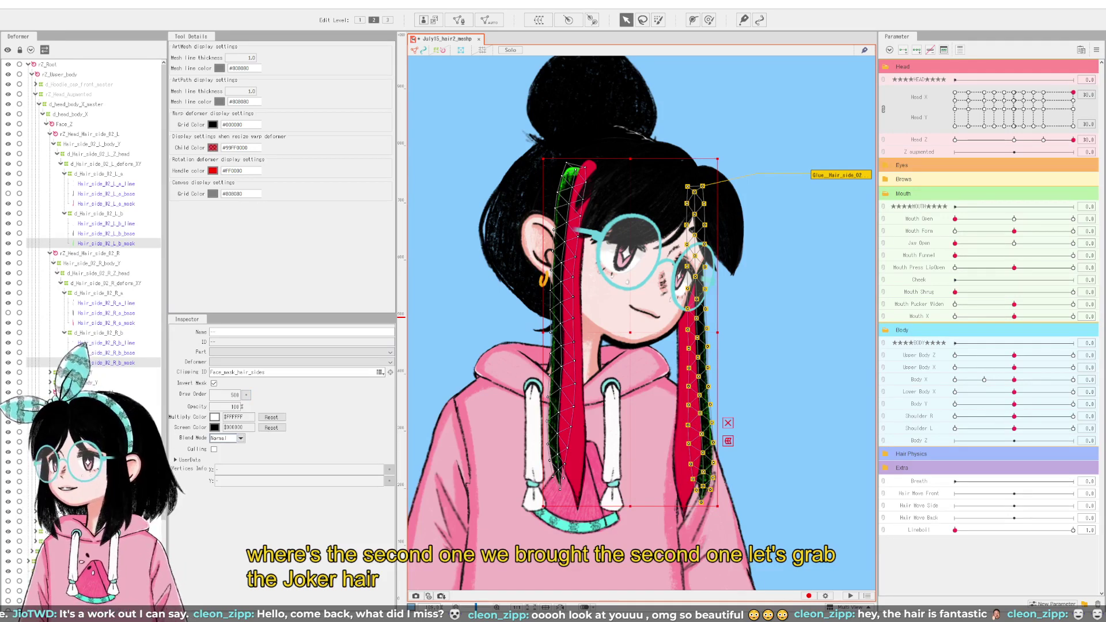
Step: Hide the second left and right side strands' base meshes so only their green masks show
left_click(113, 352)
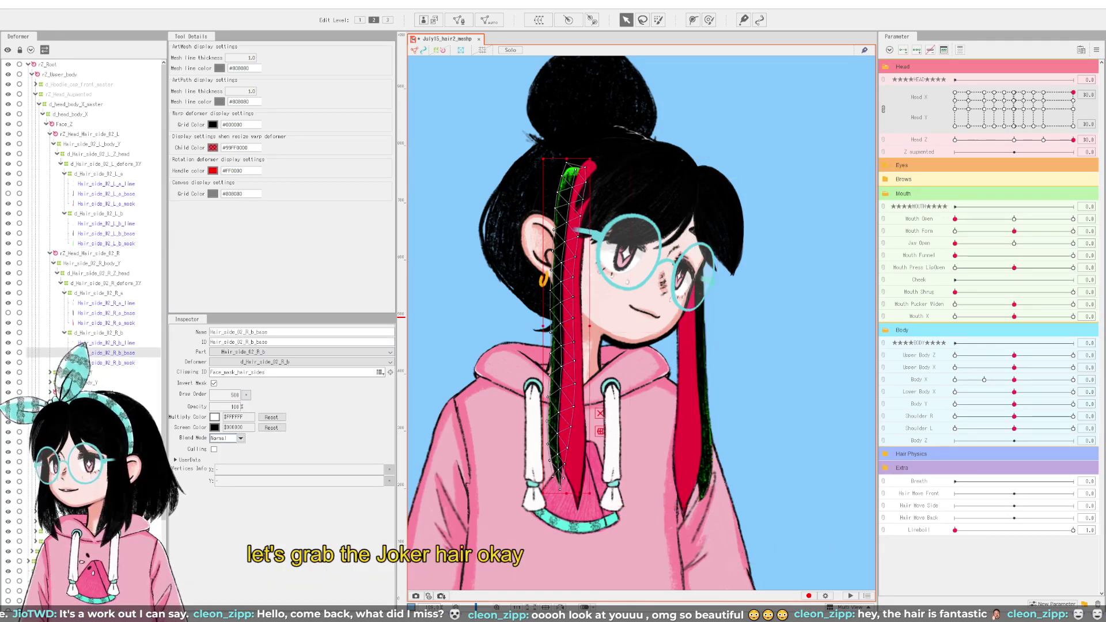
left_click(698, 345, "shift")
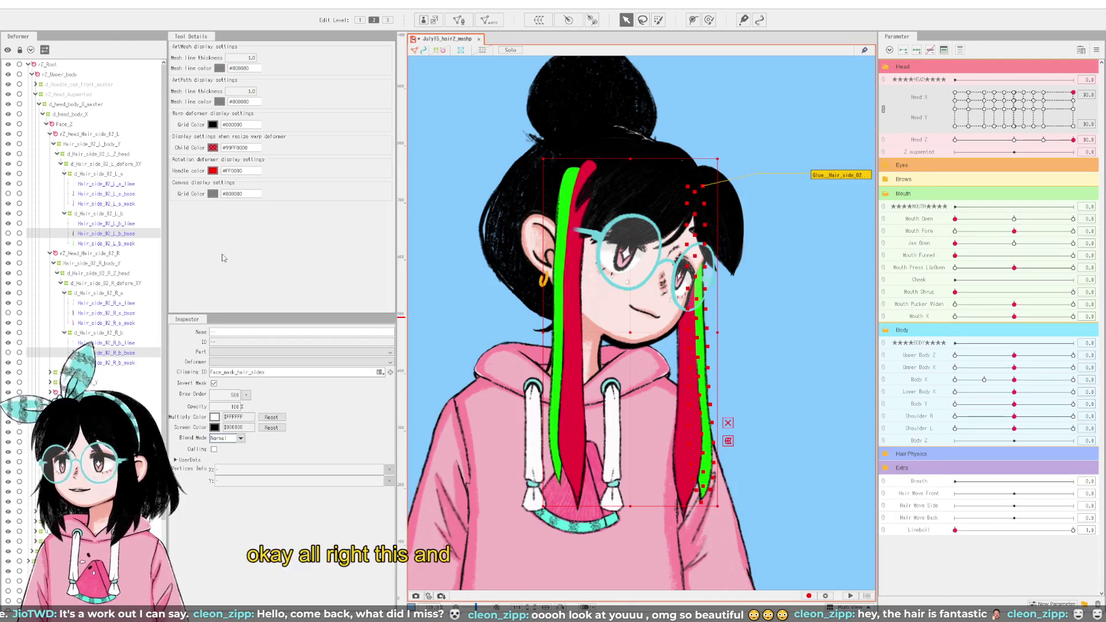
left_click(669, 302)
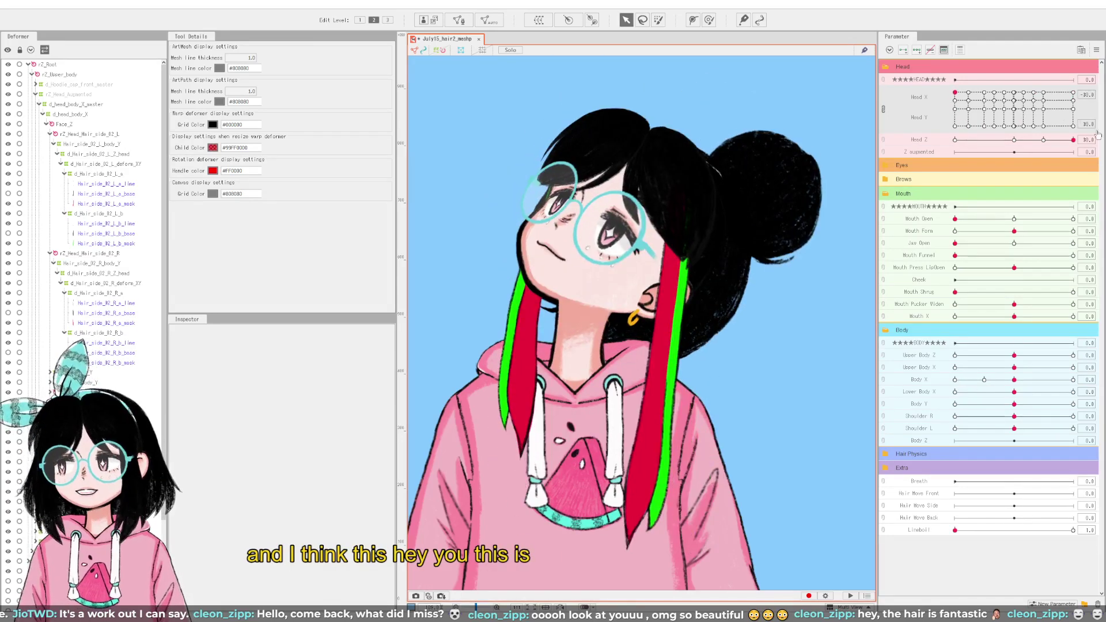
Step: Review the coloured strands with Head Z at its minimum, ending with Head X at its maximum and Head Y at its minimum
left_click_drag(1072, 139, 924, 153)
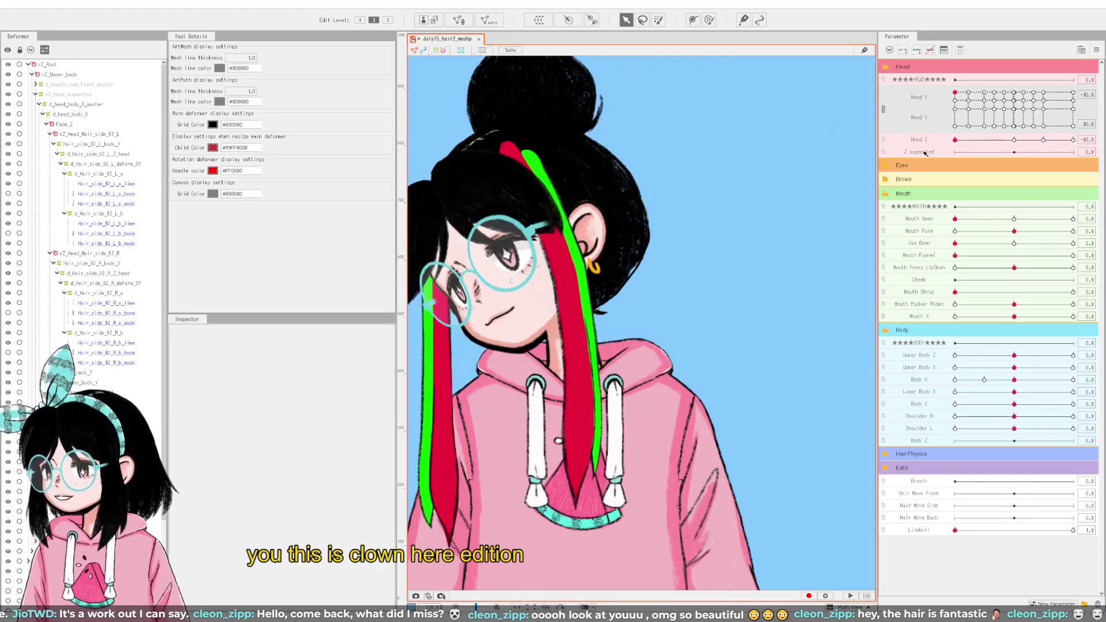
scroll(641, 322, "down", 3)
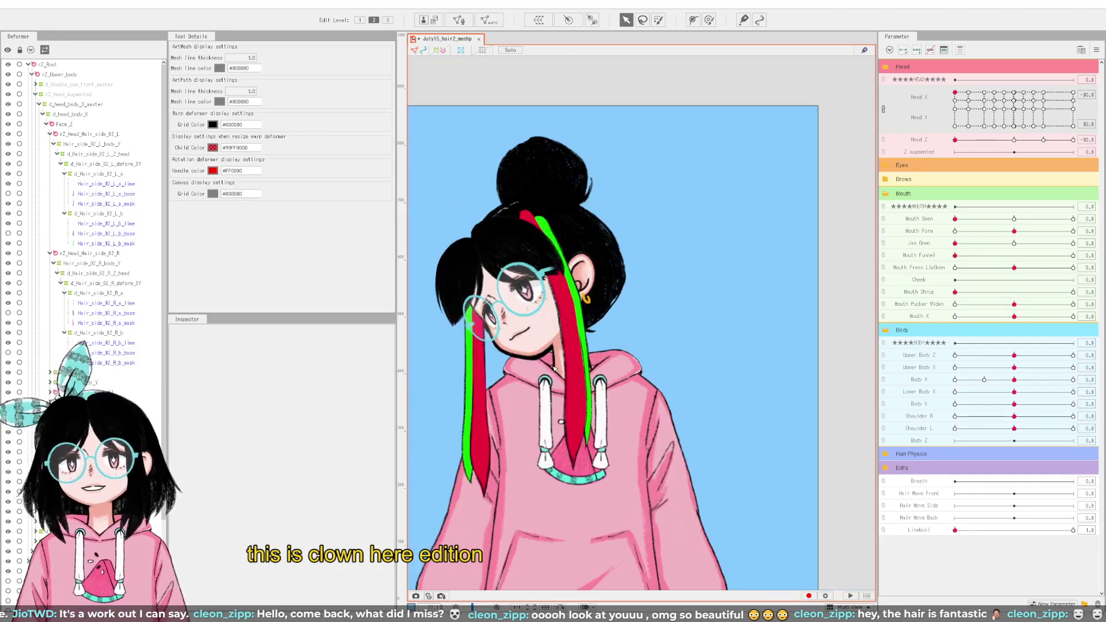
left_click_drag(1014, 126, 1097, 68)
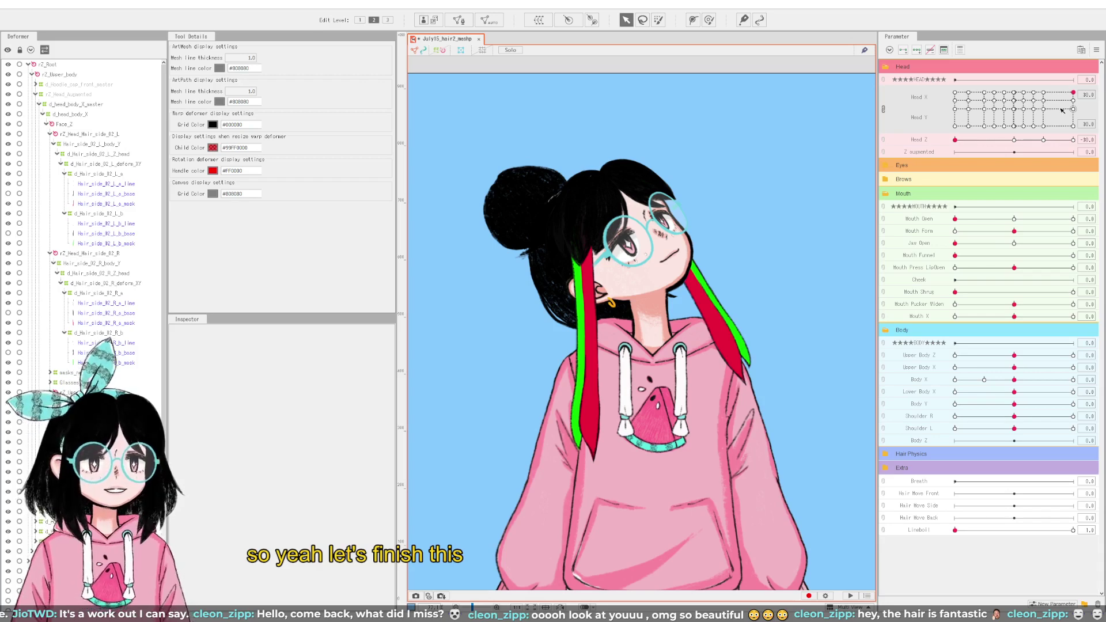
left_click_drag(1061, 109, 1094, 151)
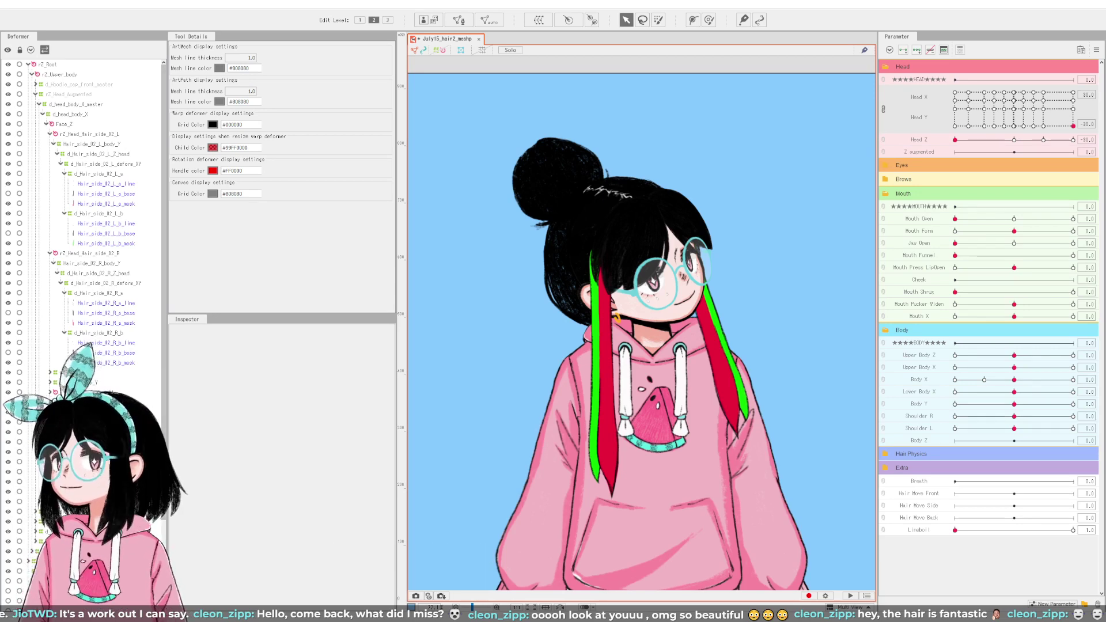
Step: Display the deformers on the canvas and activate the deform brush on the left side hair's Z_head warp deformer
left_click(102, 286)
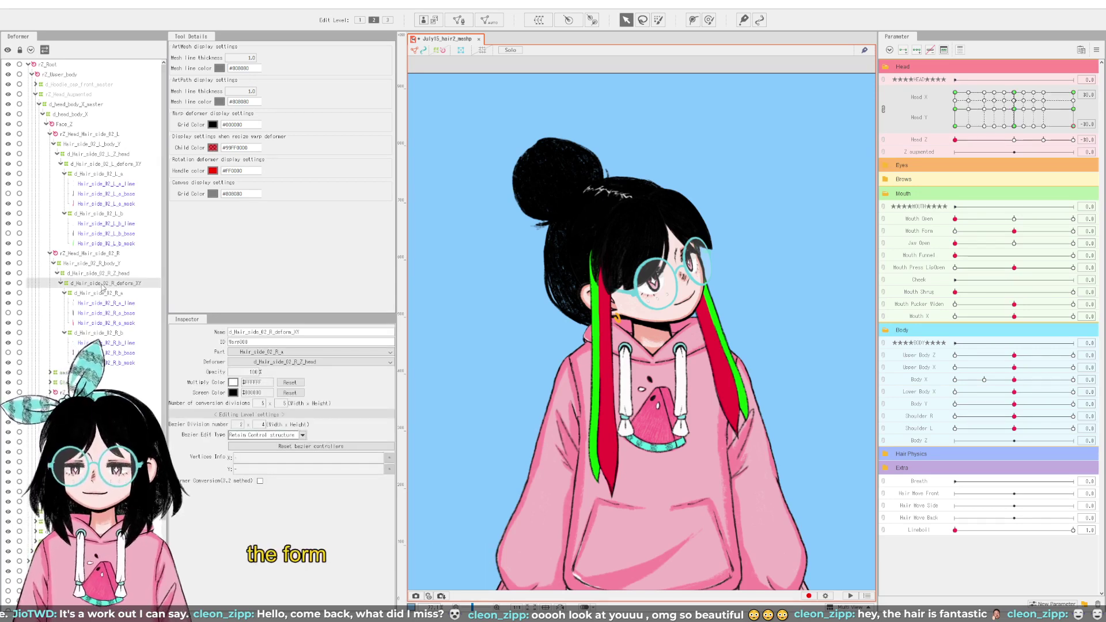
left_click(95, 274)
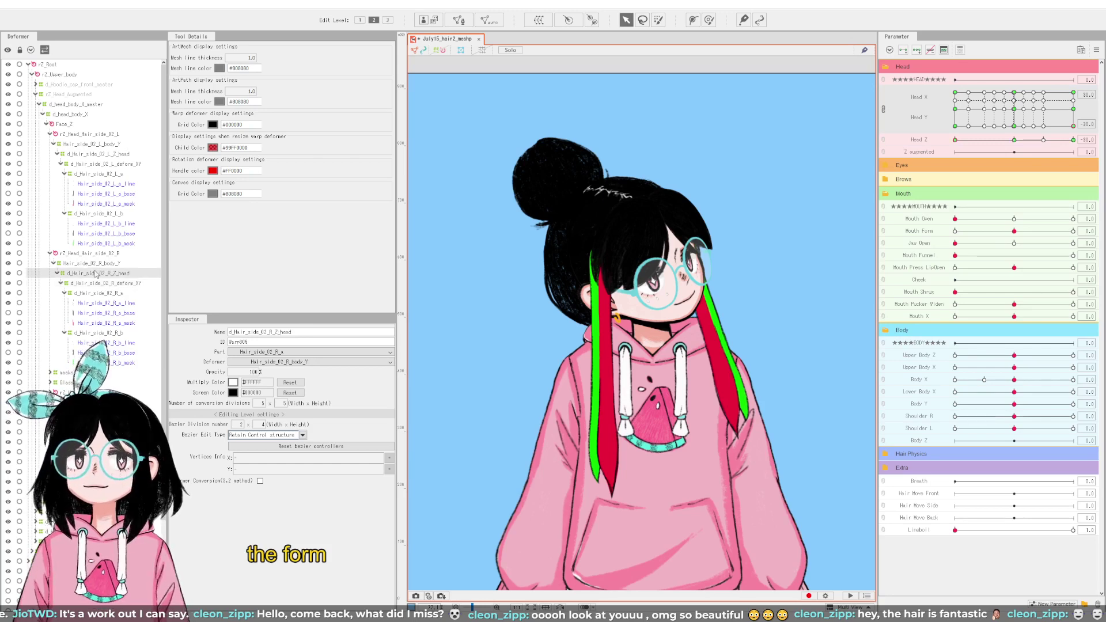
left_click(113, 164)
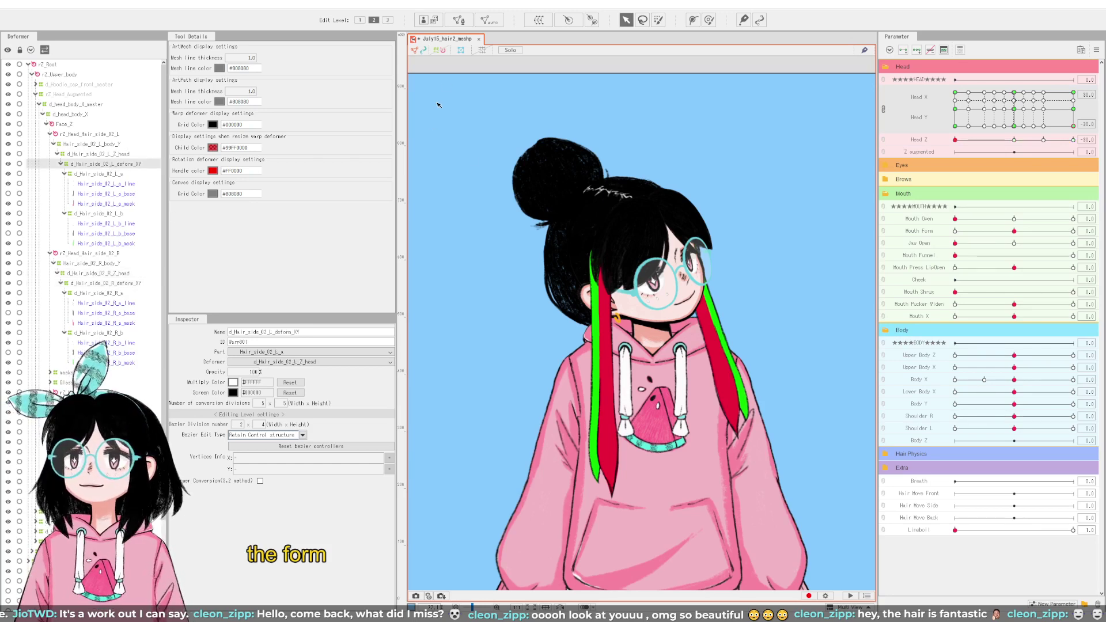
left_click(440, 51)
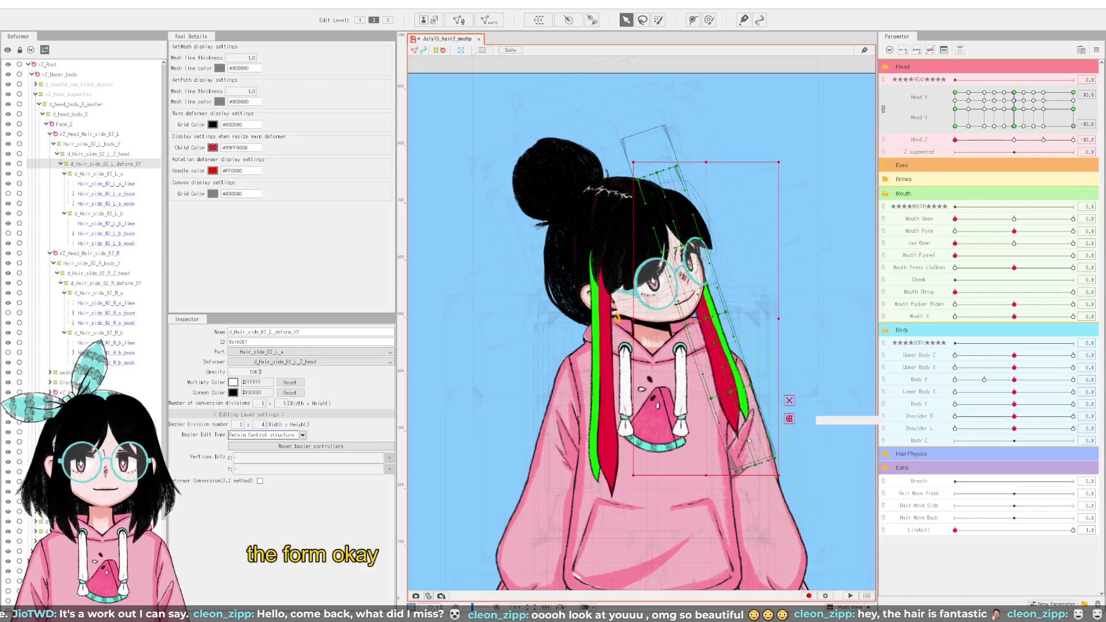
scroll(781, 422, "up", 2)
scroll(691, 428, "down", 2)
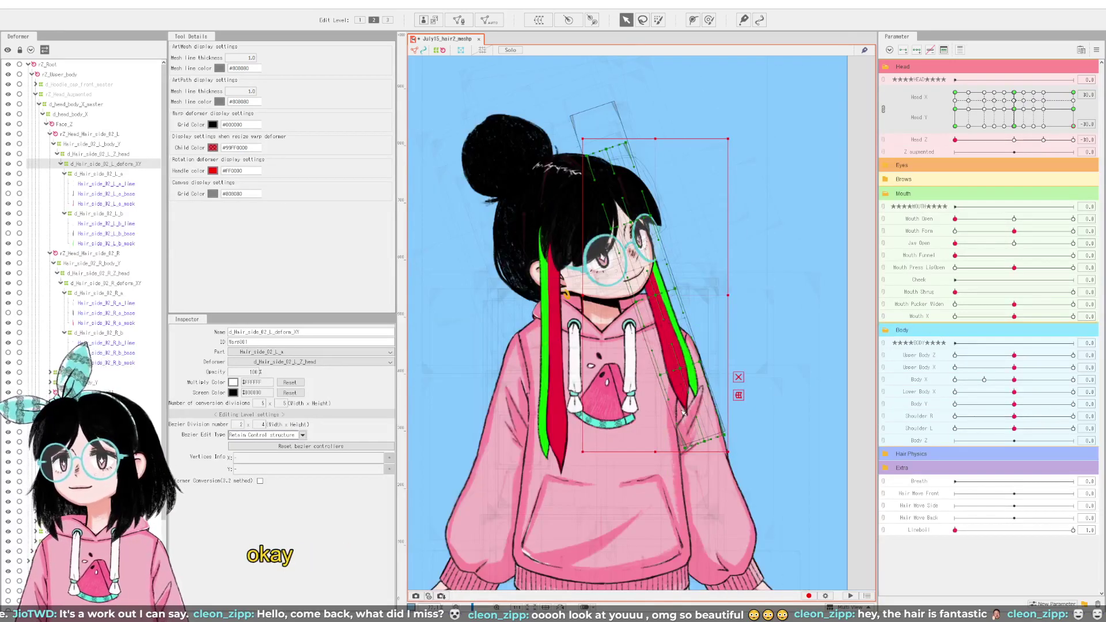
left_click(116, 155)
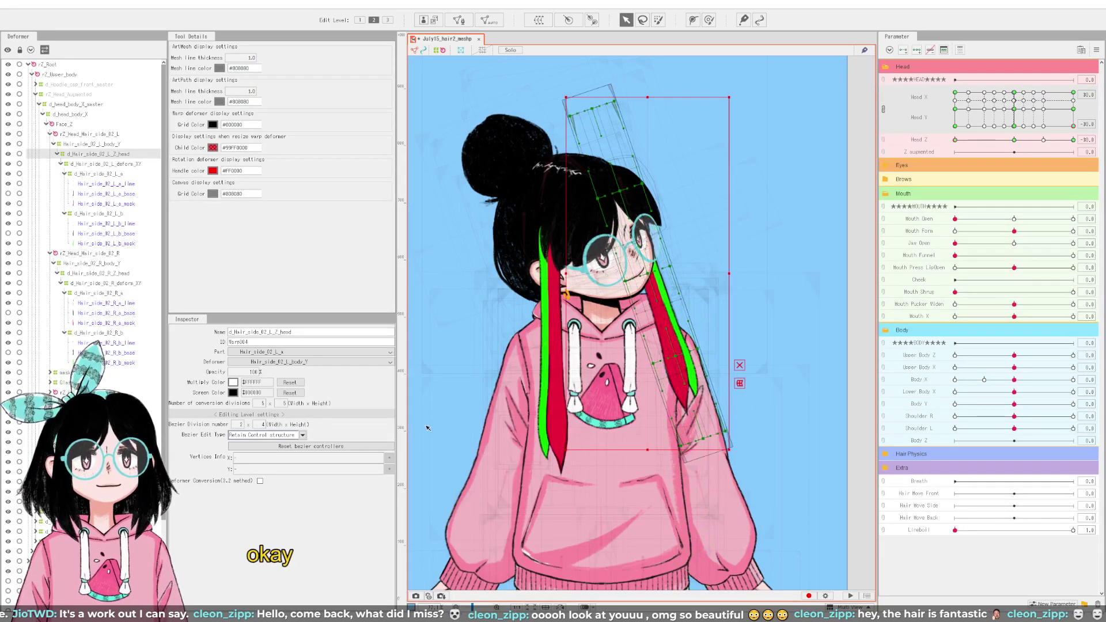
left_click(709, 19)
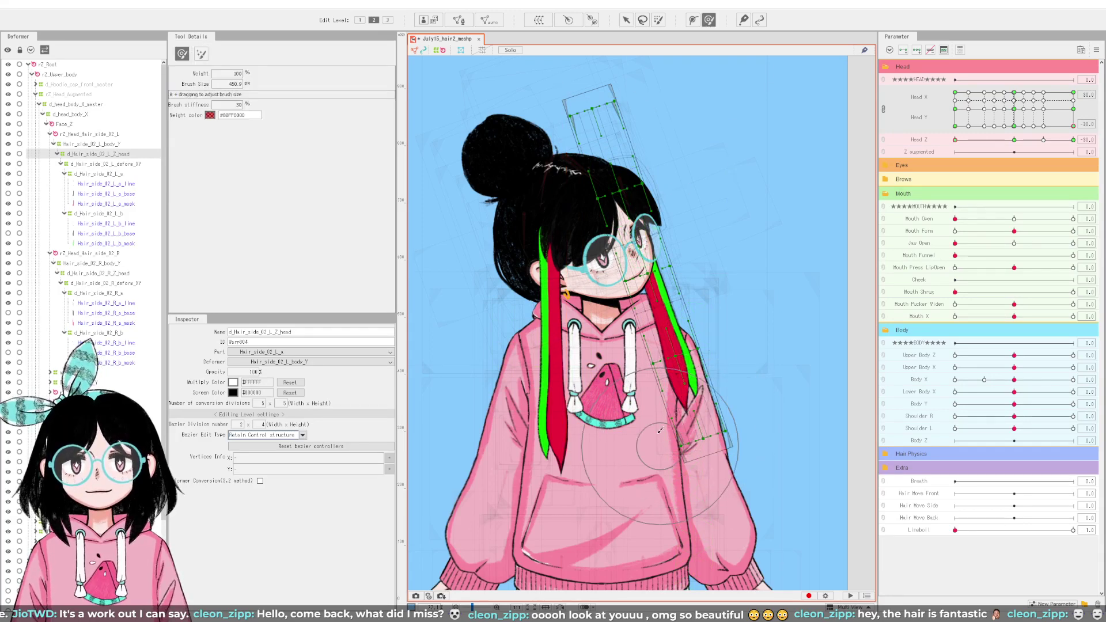
Step: Enlarge the deform brush and swing the left strands' lower half inward so they hang vertically over the hoodie
mouse_move(660, 429)
left_mouse_down()
mouse_move(659, 406)
mouse_move(691, 422)
mouse_move(691, 391)
mouse_move(731, 386)
mouse_move(653, 458)
left_mouse_up()
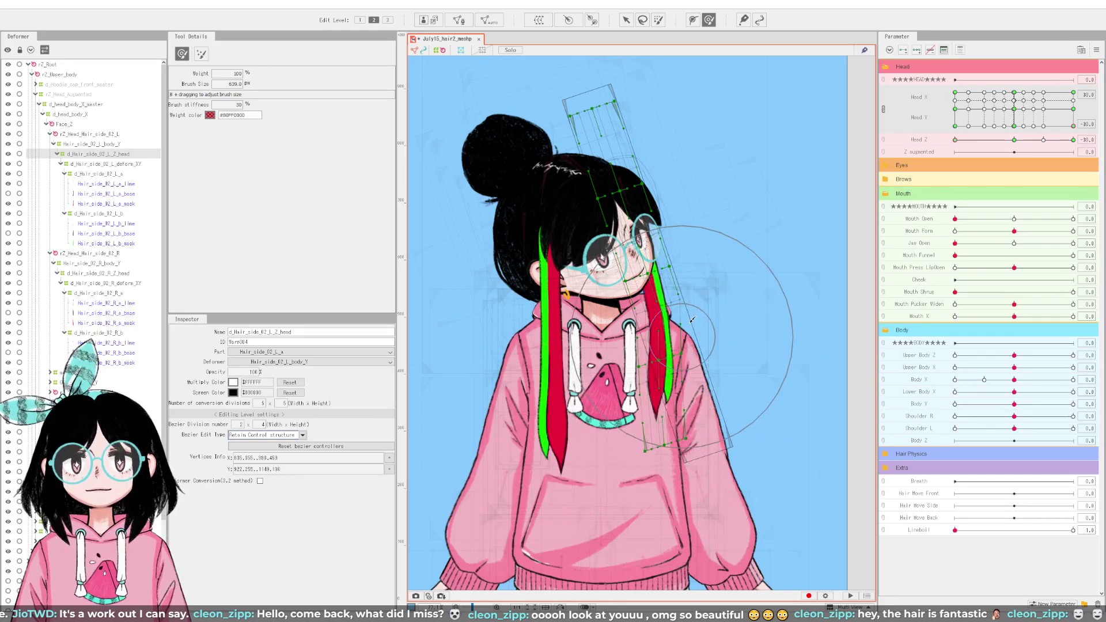
left_click_drag(694, 322, 686, 323)
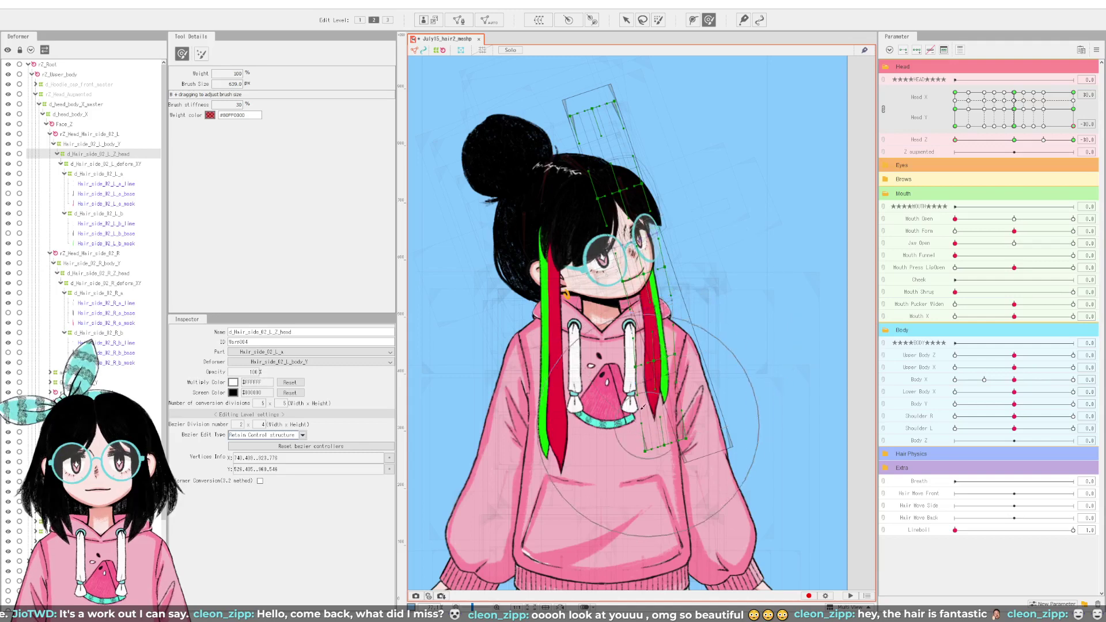
left_click_drag(644, 407, 611, 368)
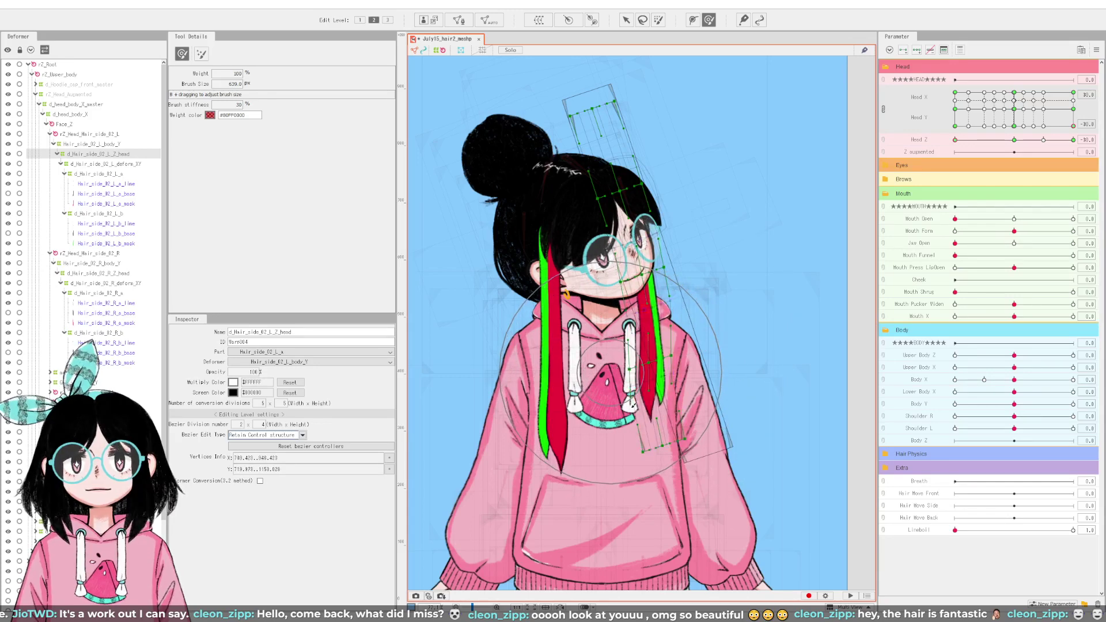
mouse_move(643, 450)
left_mouse_down()
mouse_move(699, 448)
mouse_move(607, 369)
left_mouse_up()
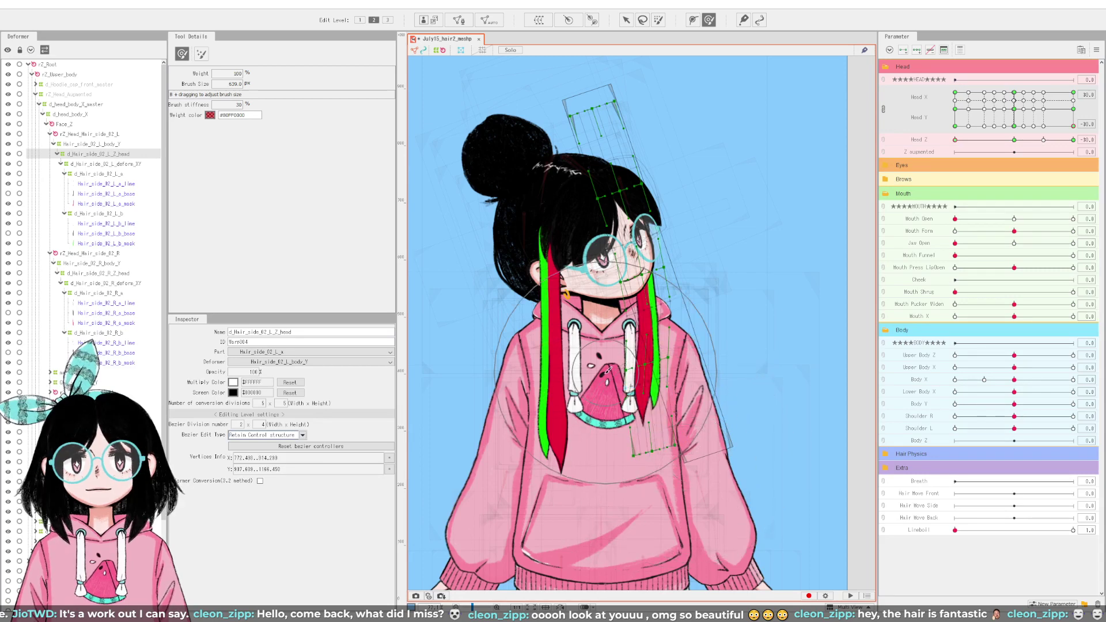
left_click(611, 319)
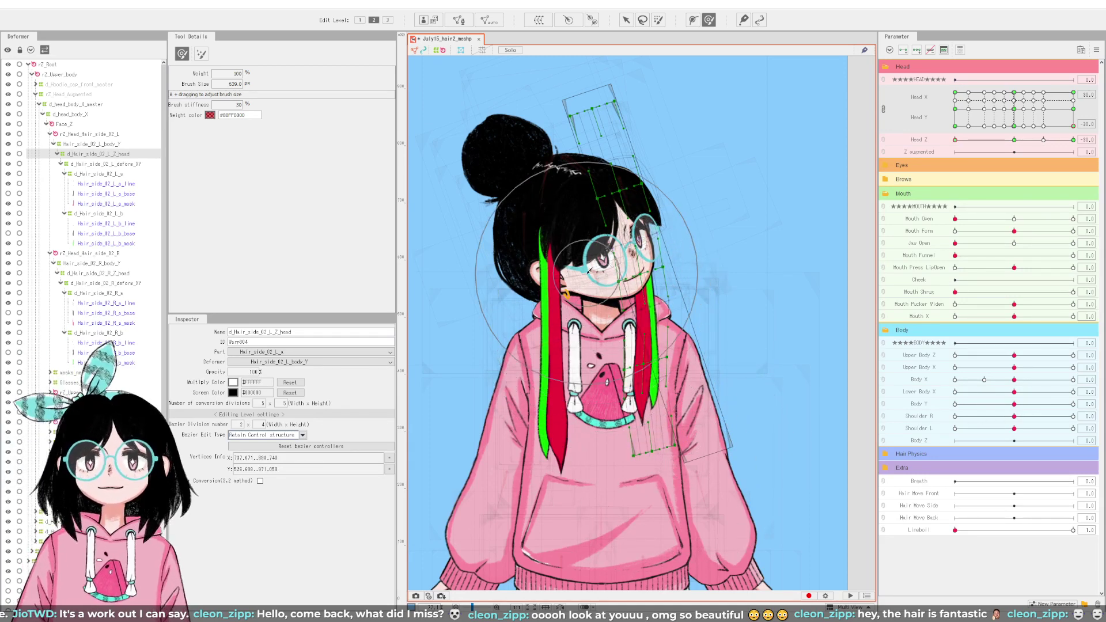
left_click_drag(704, 306, 699, 306)
mouse_move(684, 412)
left_mouse_down()
mouse_move(641, 455)
mouse_move(740, 444)
mouse_move(697, 453)
left_mouse_up()
mouse_move(630, 462)
left_mouse_down()
mouse_move(632, 418)
mouse_move(614, 372)
left_mouse_up()
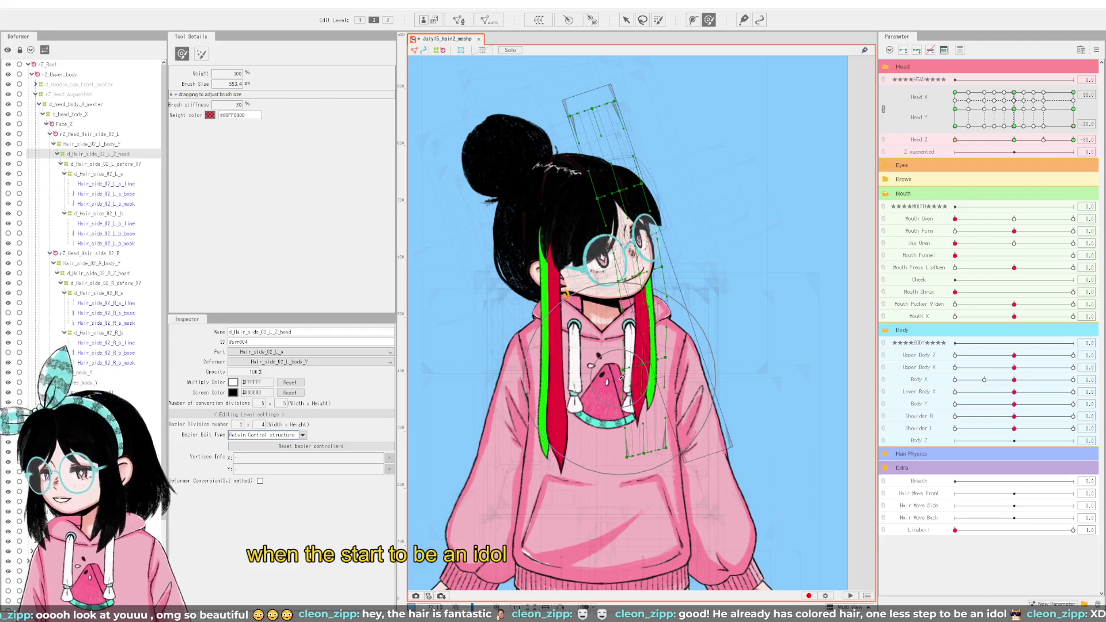
Step: Refine the left strands' curve beside the chin and shoulder, making small adjustments to the middle section and tips
scroll(620, 377, "up", 2)
scroll(621, 378, "down", 2)
scroll(627, 345, "up", 2)
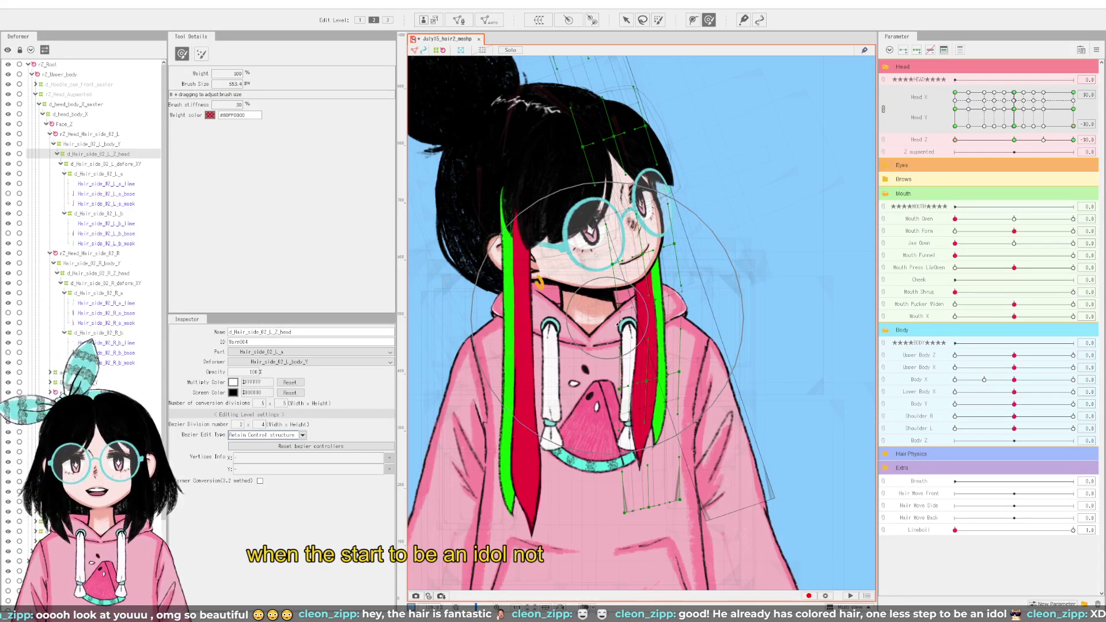
scroll(619, 323, "down", 2)
scroll(619, 323, "up", 2)
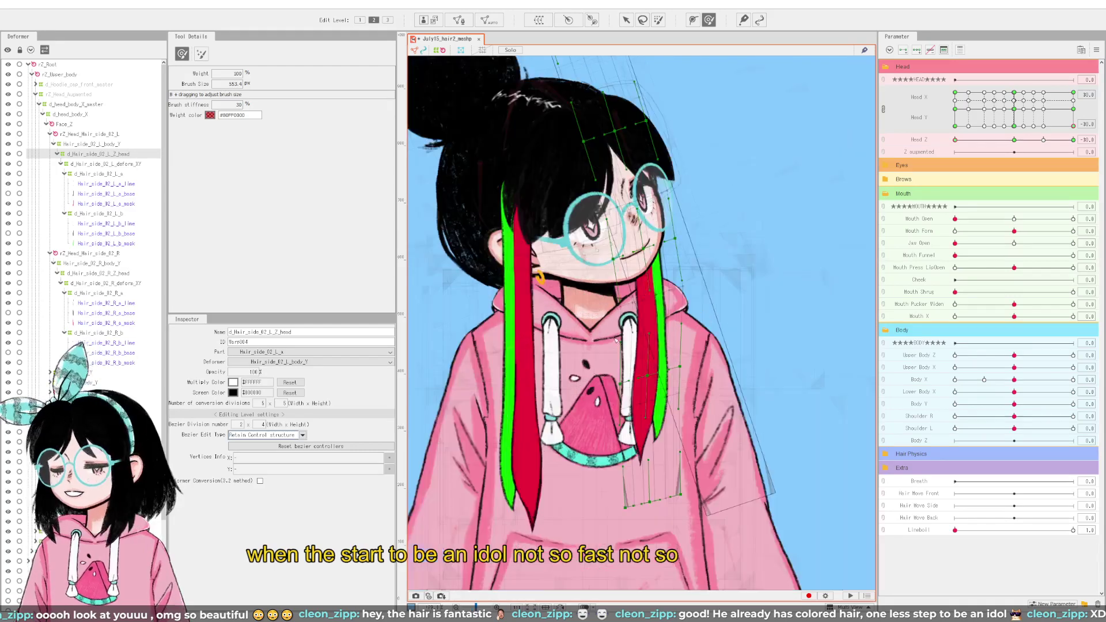
left_click(590, 317)
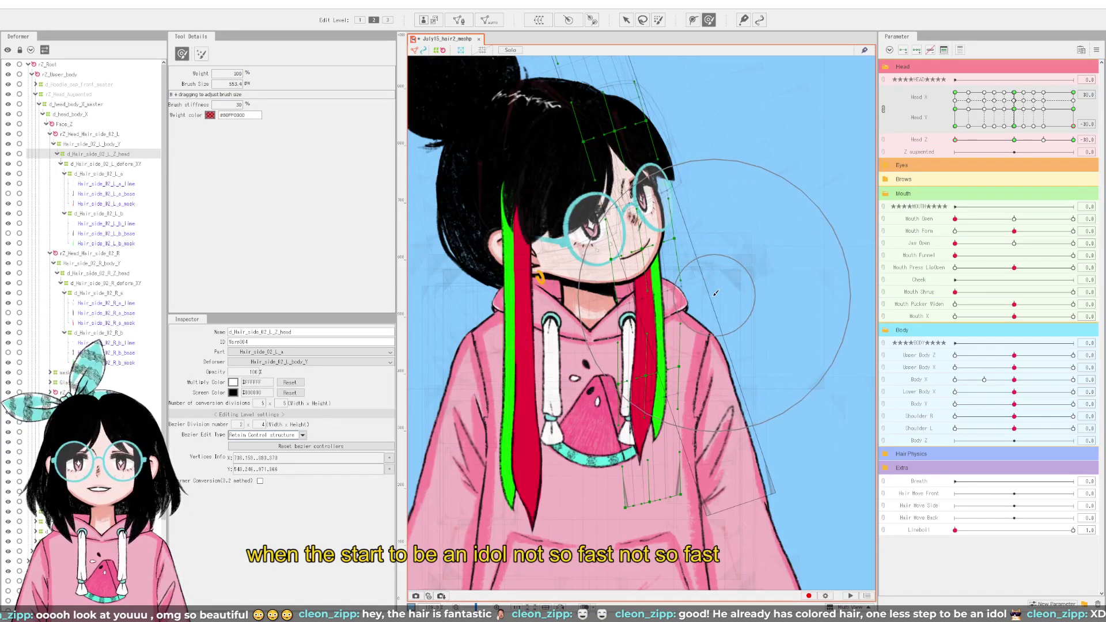
left_click_drag(715, 293, 713, 295)
scroll(713, 294, "down", 2)
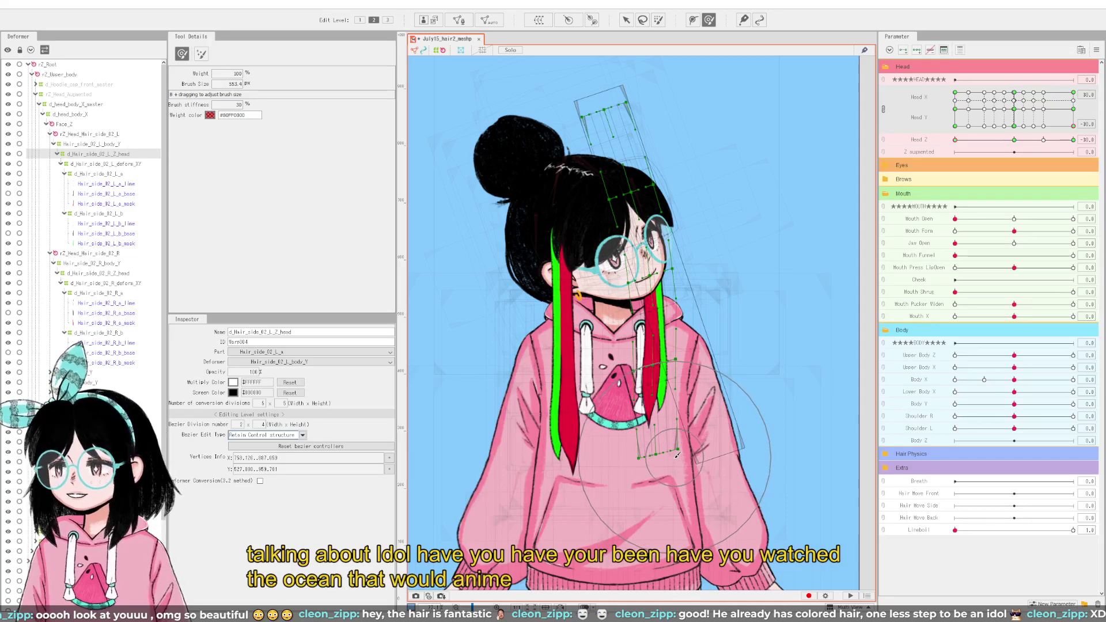
left_click_drag(681, 455, 675, 460)
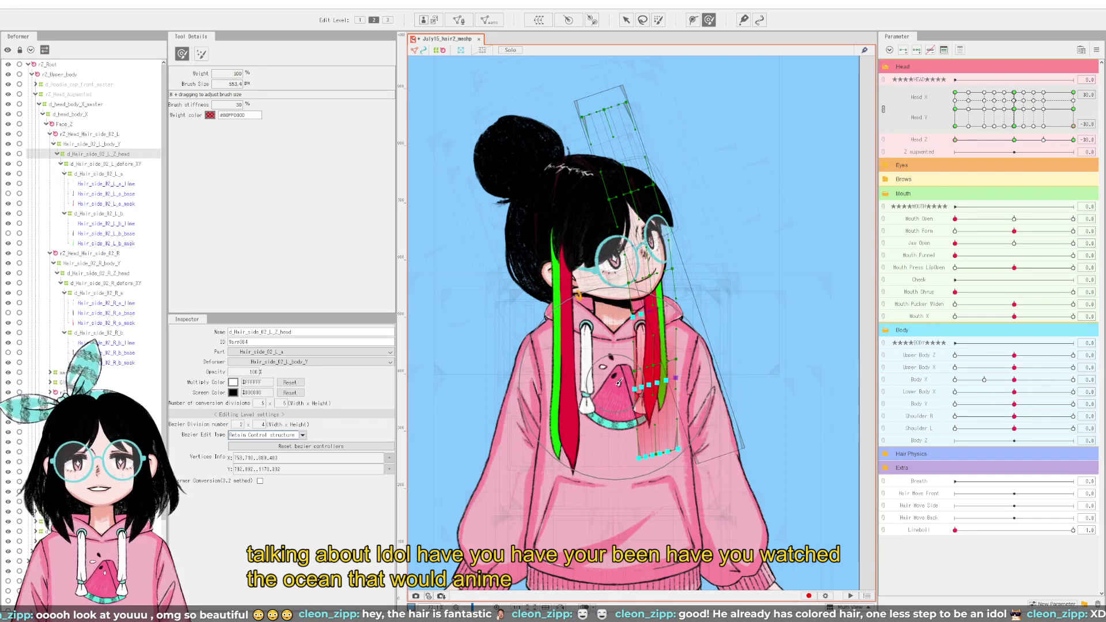
left_click_drag(626, 311, 618, 317)
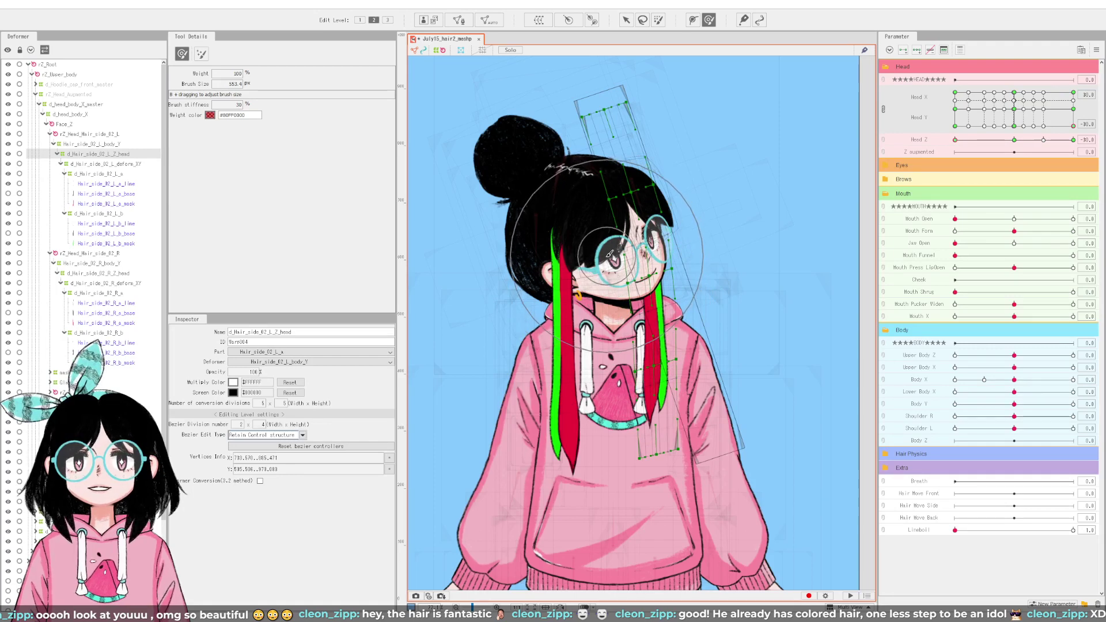
Step: Fine-tune the left strands' curve and tips with the deform brush at Head X maximum and Head Y and Z minimum
left_click_drag(611, 252, 611, 255)
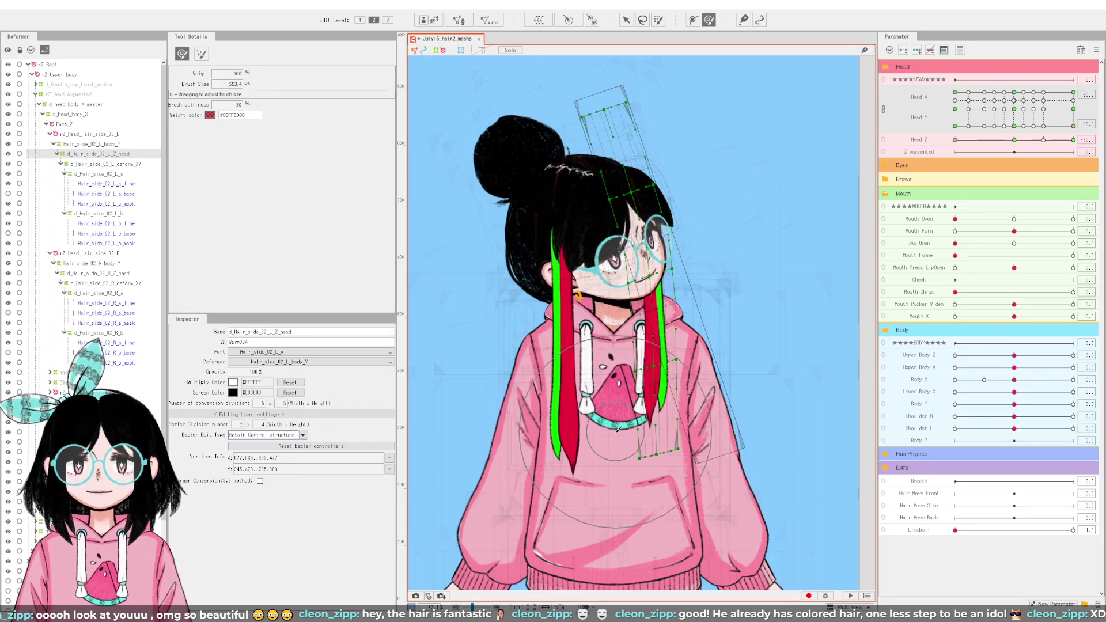
left_click_drag(622, 449, 623, 449)
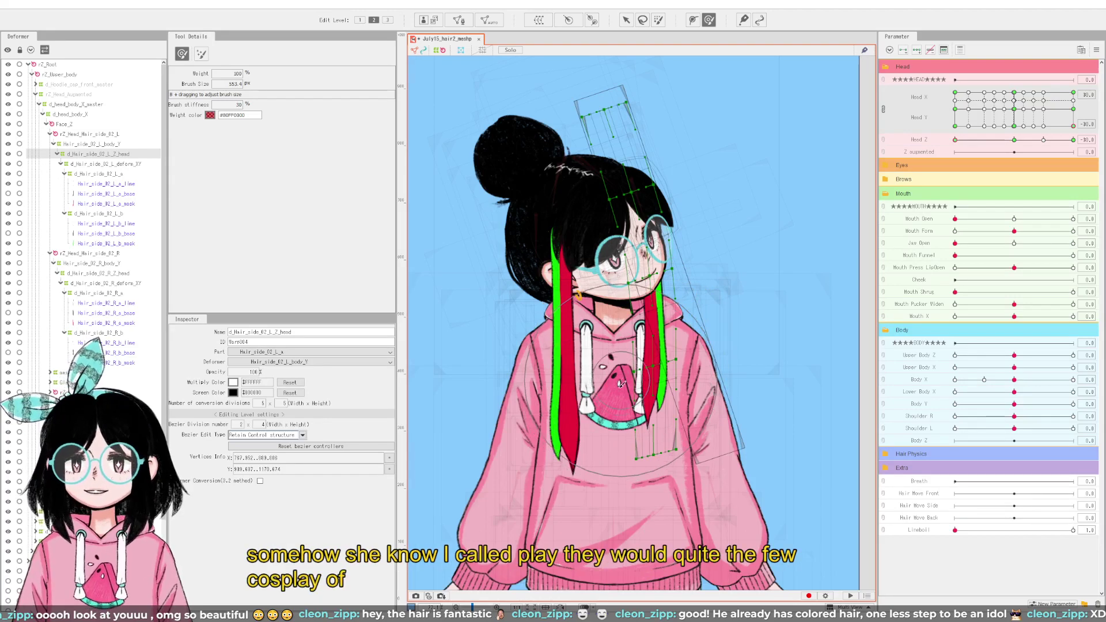
left_click_drag(616, 384, 685, 361)
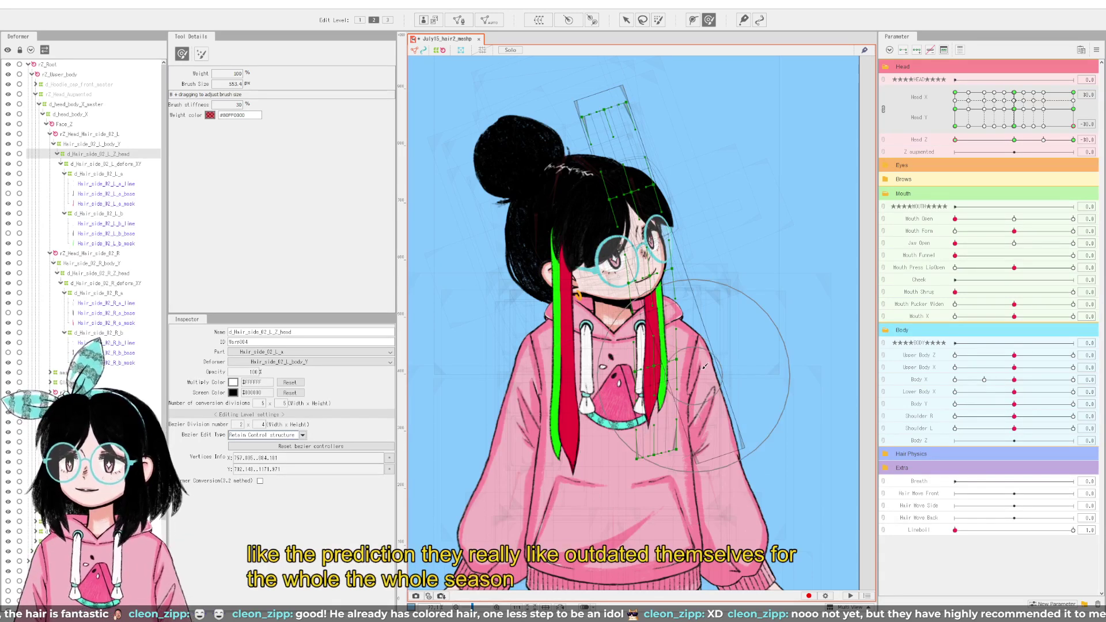
left_click_drag(604, 330, 620, 375)
key("ctrl+z")
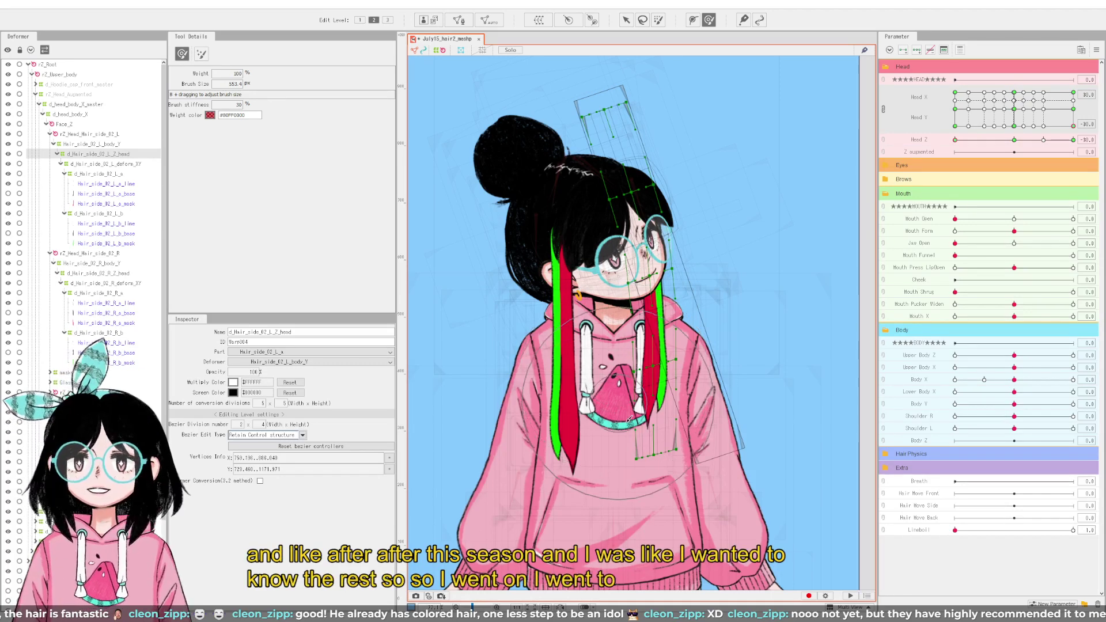
mouse_move(599, 380)
left_mouse_down()
mouse_move(656, 453)
mouse_move(634, 504)
mouse_move(631, 472)
left_mouse_up()
left_click(631, 472)
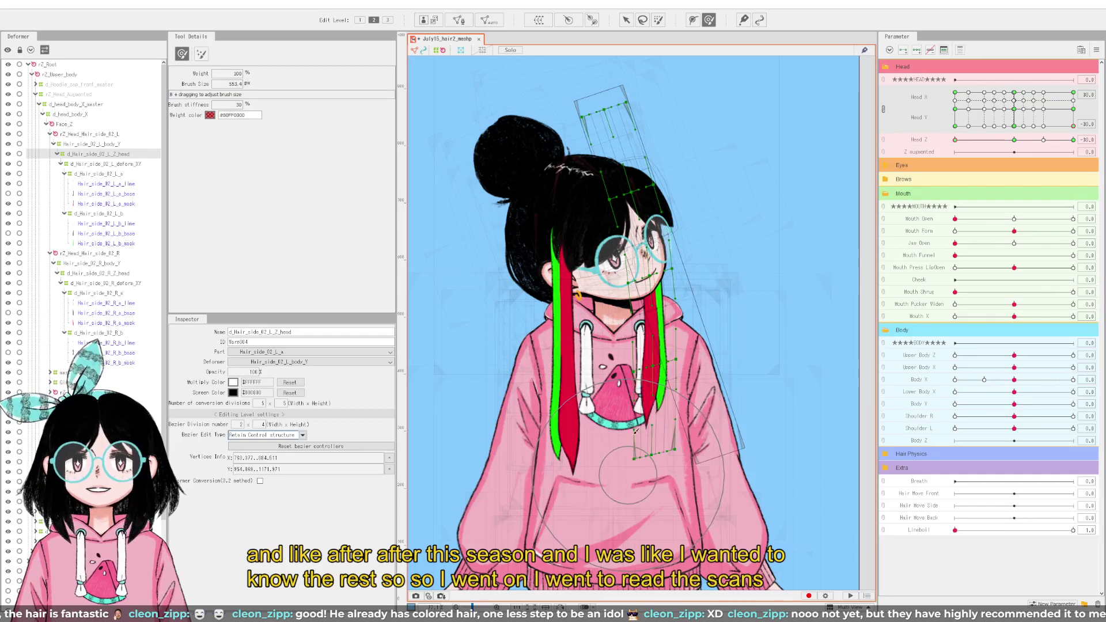
left_click(619, 377)
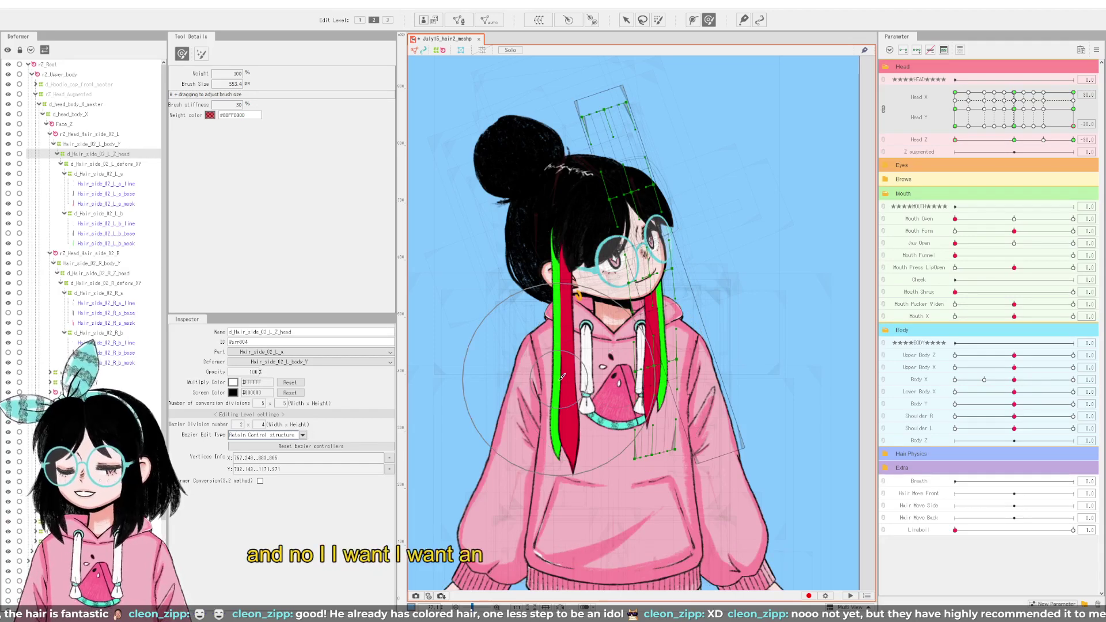
Step: Review the strands with Head Z at neutral and maximum, varying Head Y and ending with Head X and Head Y at their minimum
left_click(1022, 140)
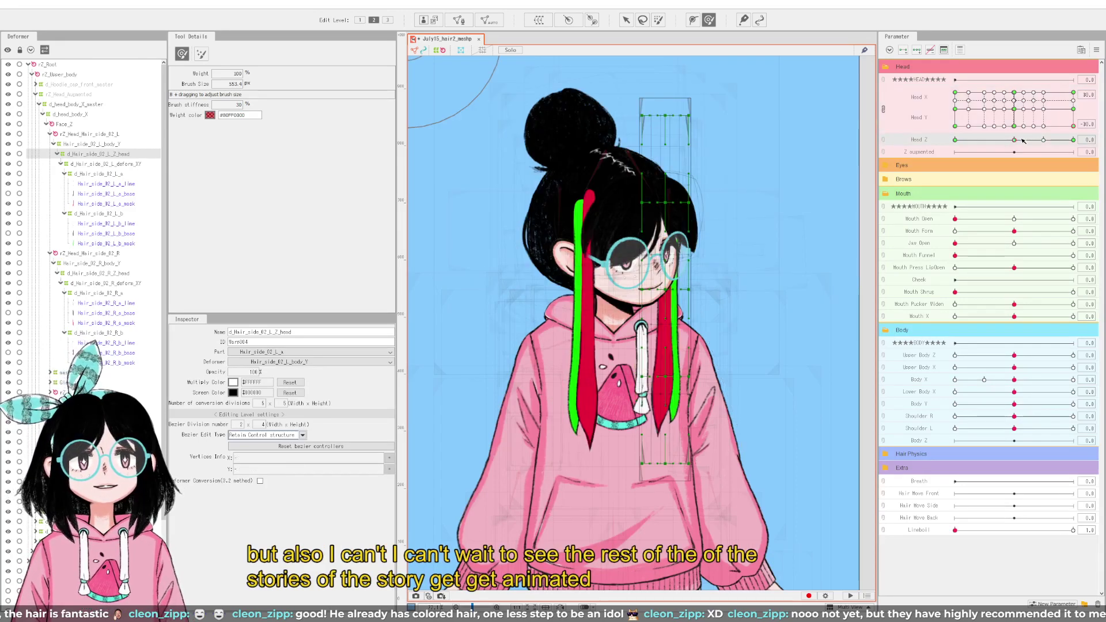
left_click_drag(1018, 144, 1088, 155)
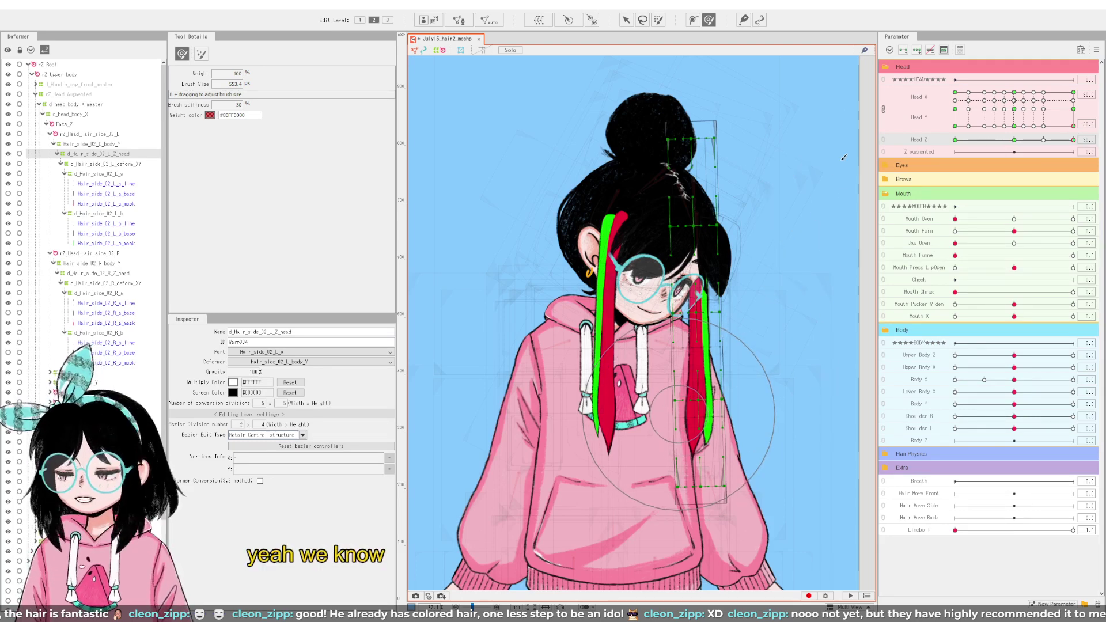
left_click(1073, 110)
left_click(1073, 126)
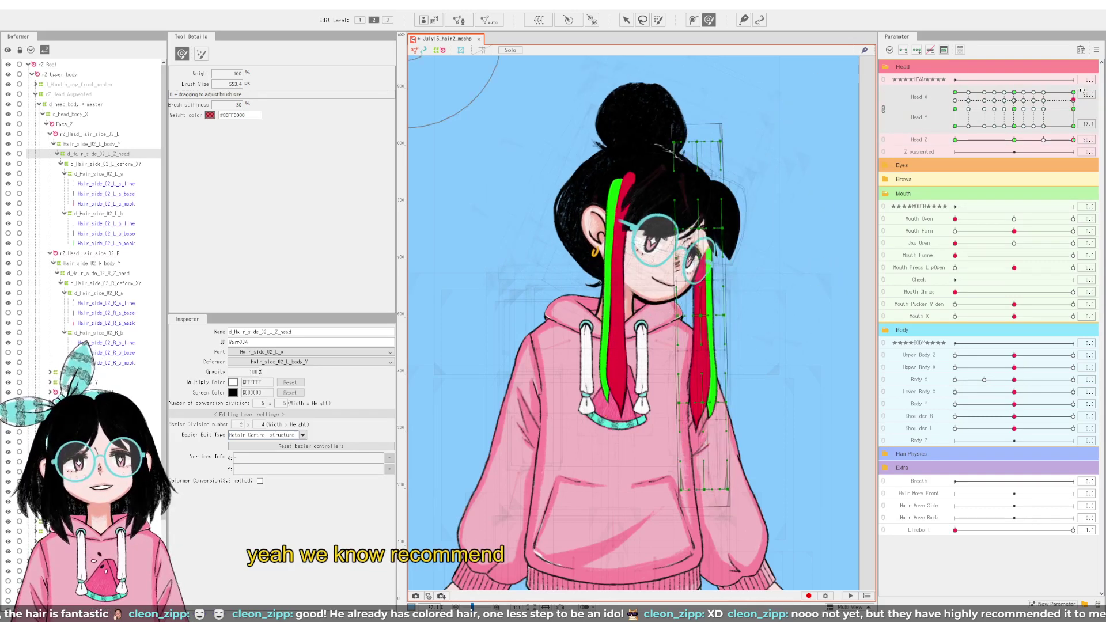
left_click(1072, 92)
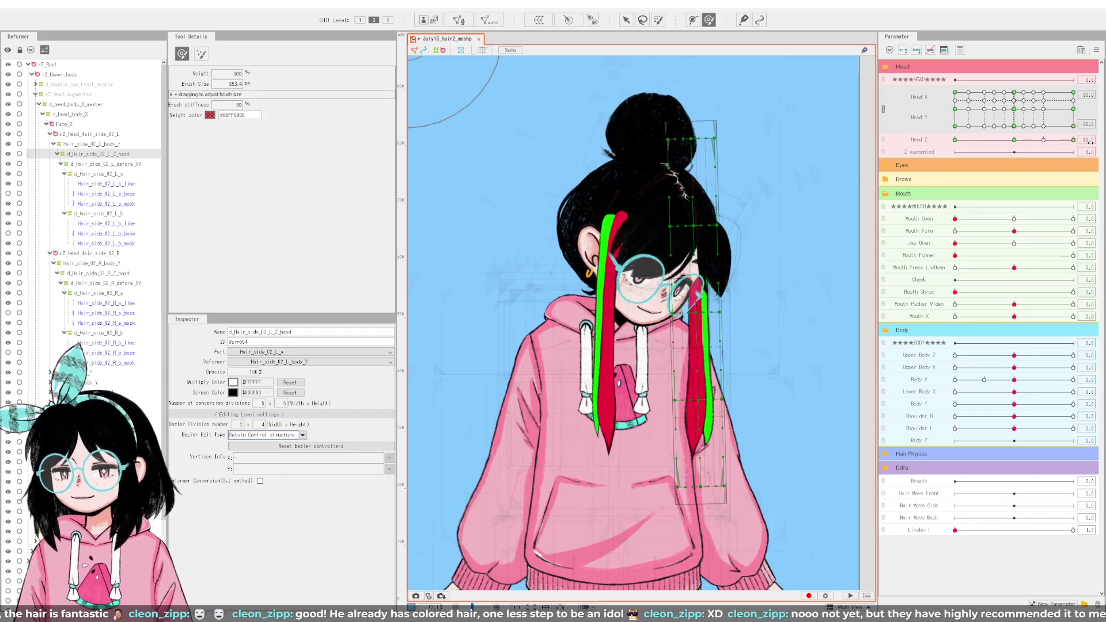
mouse_move(1073, 126)
left_mouse_down()
mouse_move(1016, 131)
mouse_move(1088, 138)
left_mouse_up()
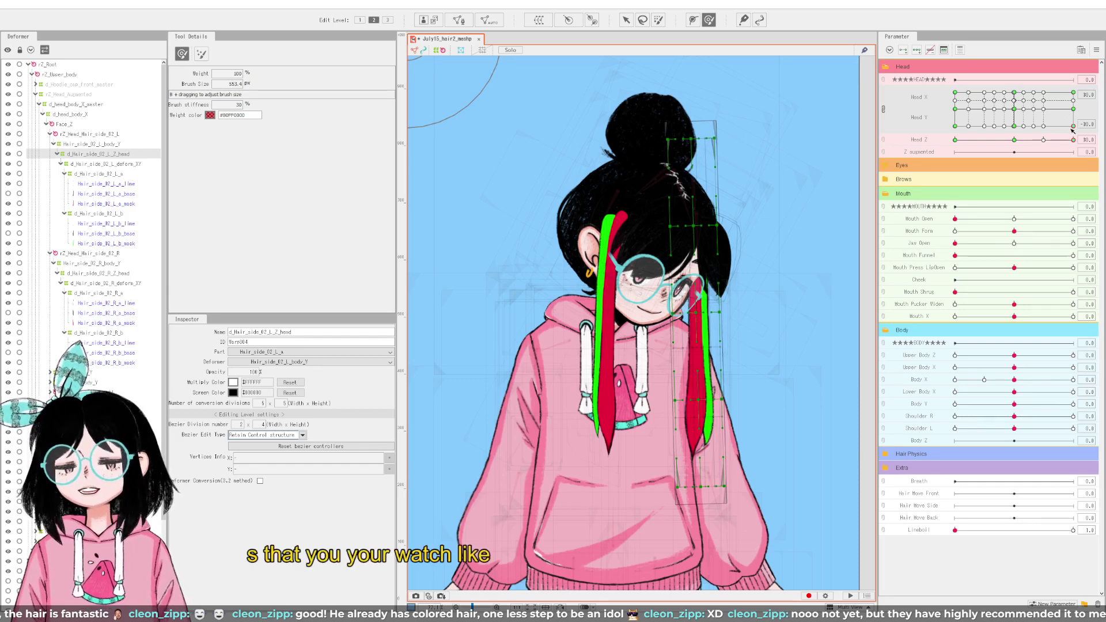
left_click_drag(1071, 130, 952, 147)
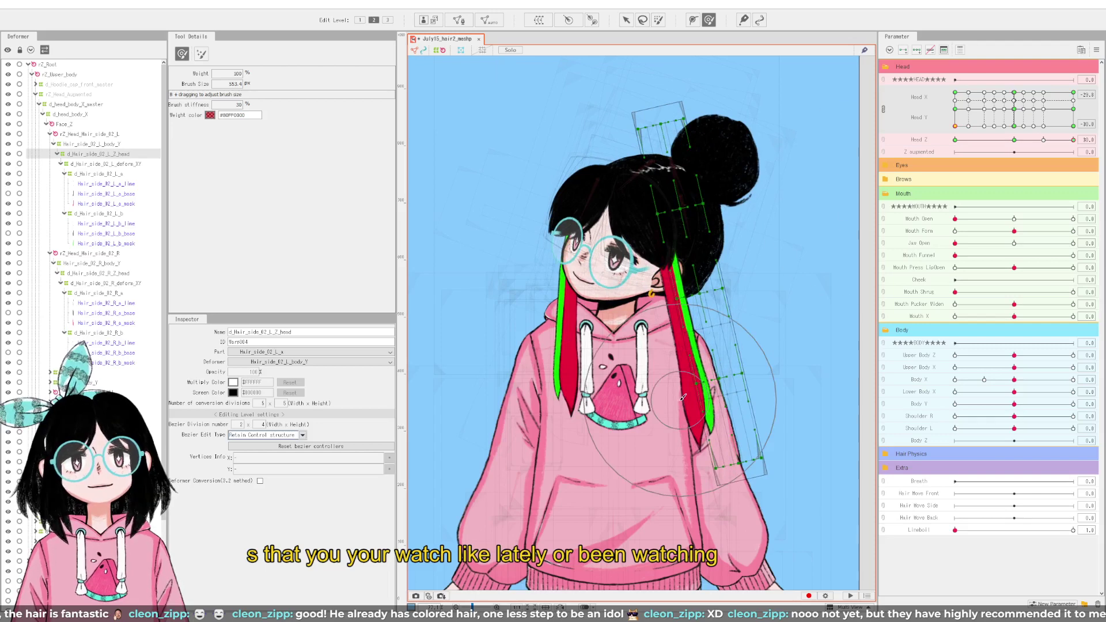
Step: With Head X, Y and Z at their minimum, swing the left strands' lower half inward over the hoodie using a larger deform brush
left_click_drag(697, 408, 720, 407)
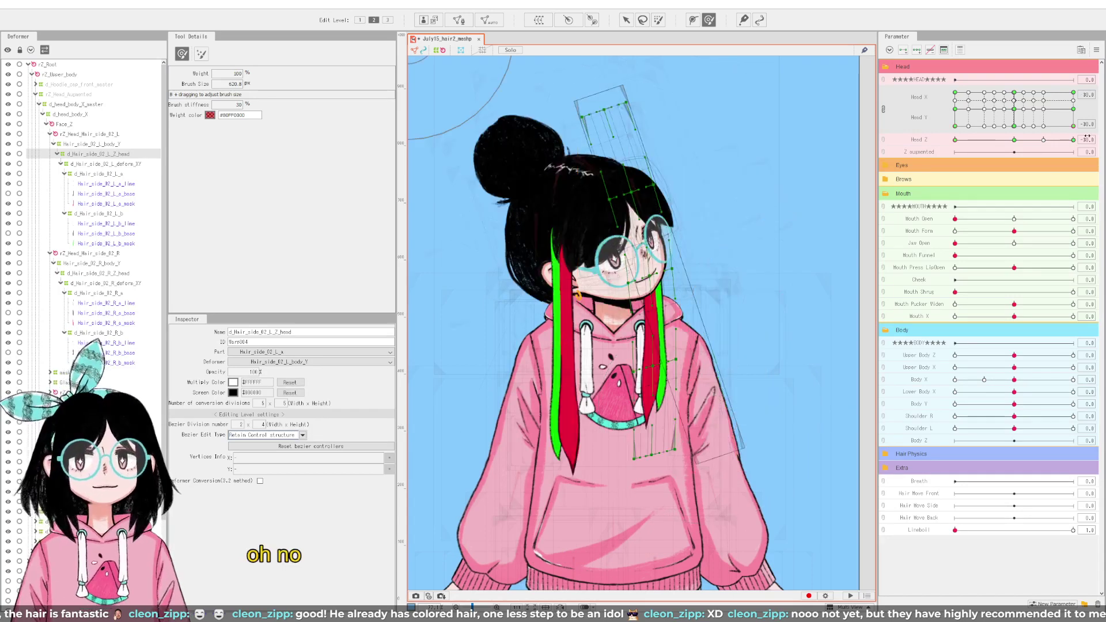
left_click_drag(999, 132, 916, 155)
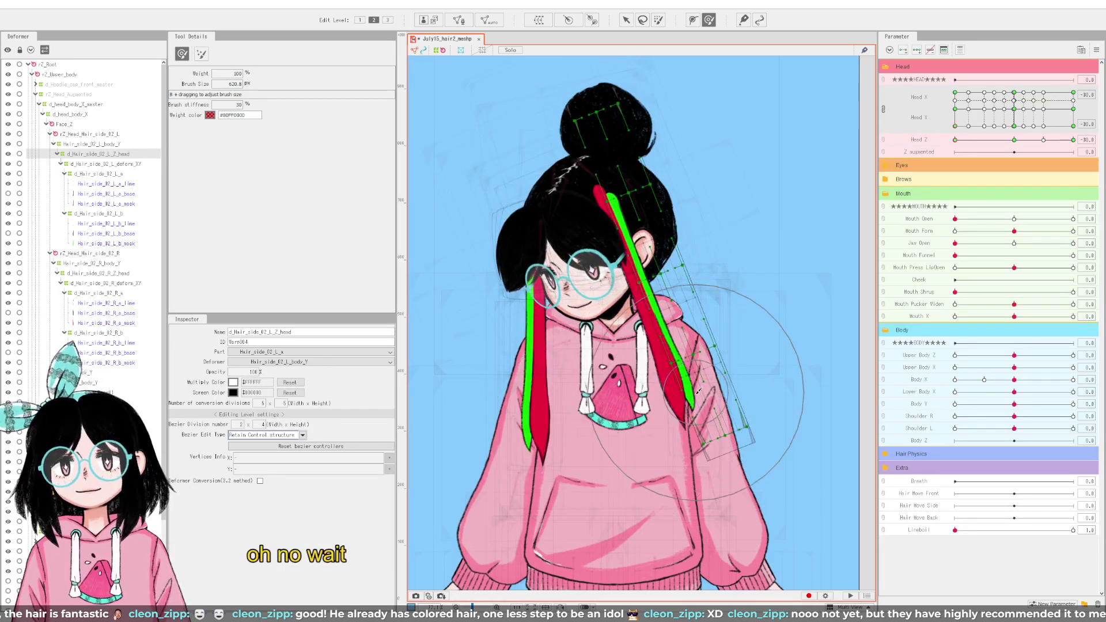
mouse_move(694, 396)
left_mouse_down()
mouse_move(708, 403)
mouse_move(704, 426)
mouse_move(691, 455)
mouse_move(674, 459)
left_mouse_up()
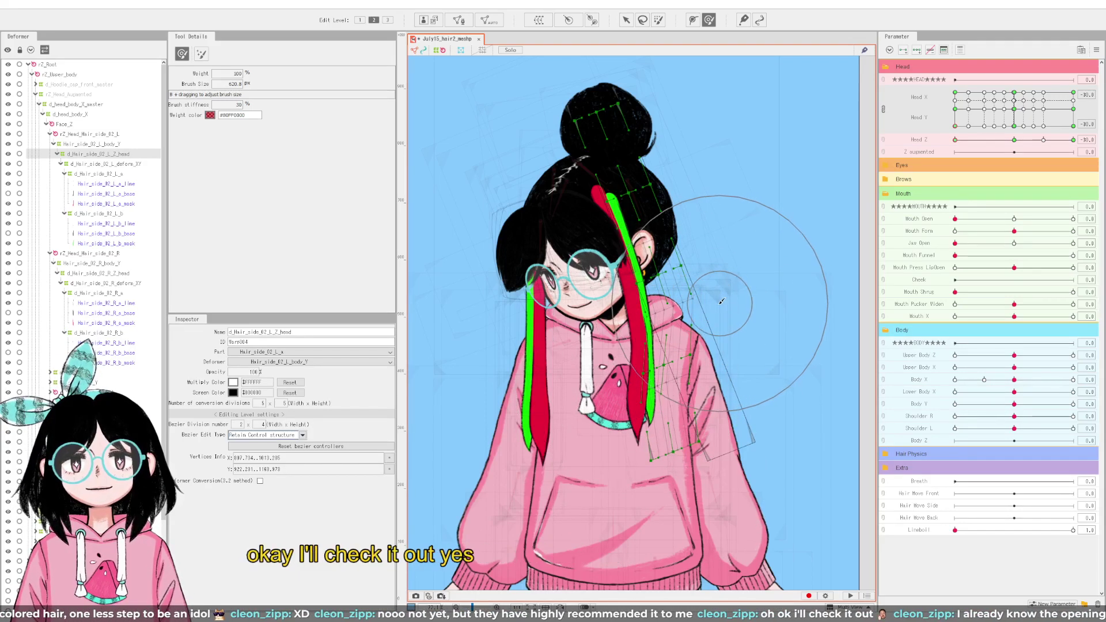
mouse_move(669, 310)
left_mouse_down()
mouse_move(658, 316)
mouse_move(657, 392)
mouse_move(698, 459)
mouse_move(685, 440)
left_mouse_up()
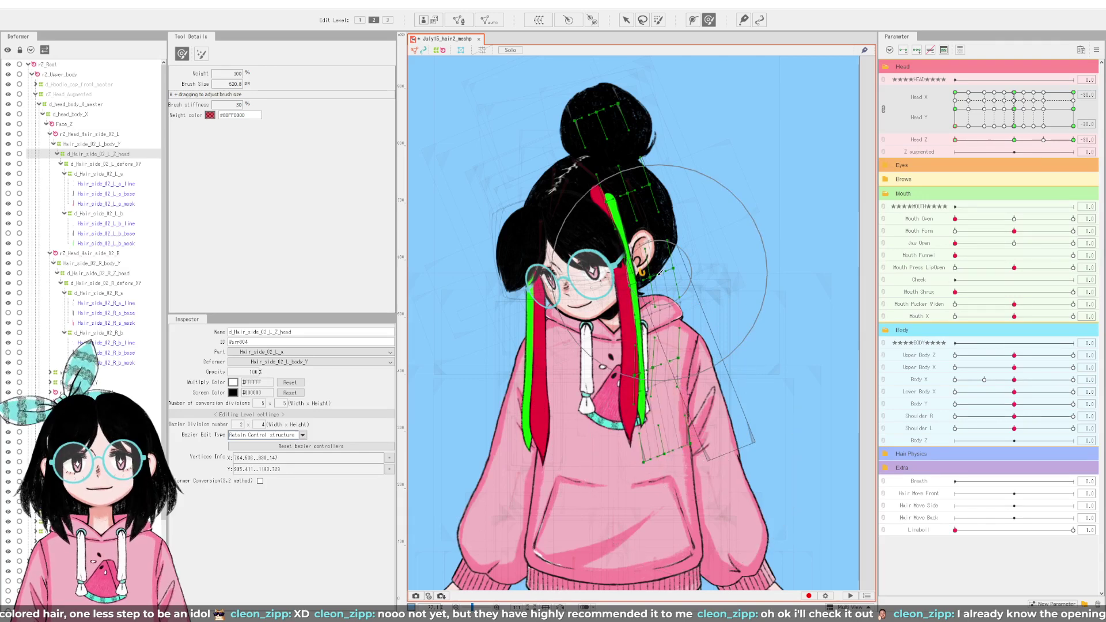
Step: Refine the left strands' bend below the ear and nudge their tips inward, reducing the deform brush size for the final adjustments
left_click(639, 287)
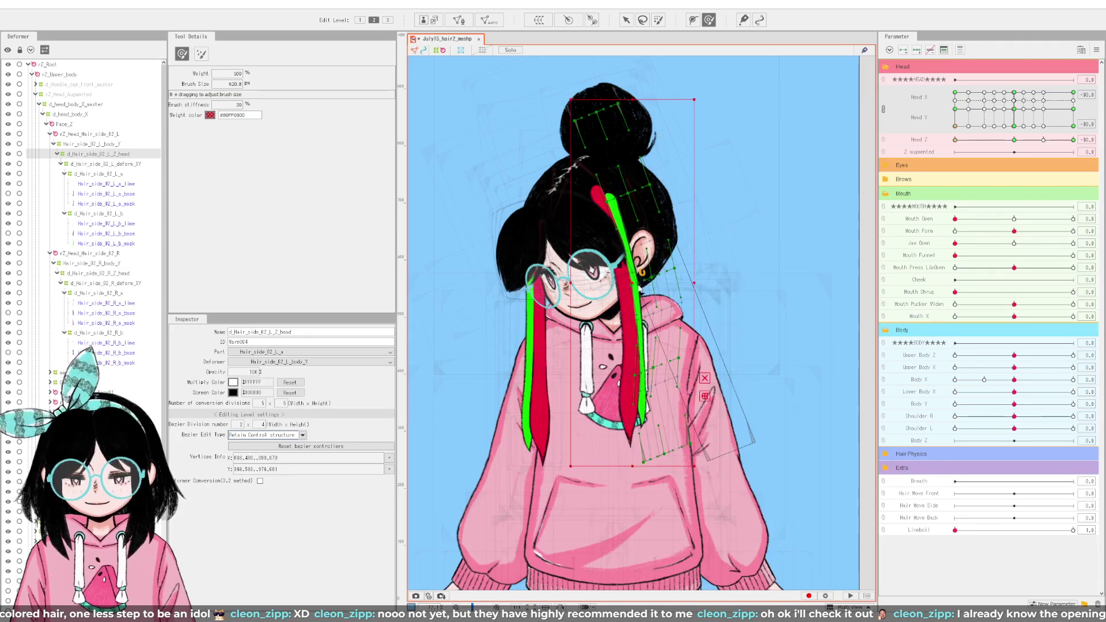
key("Escape")
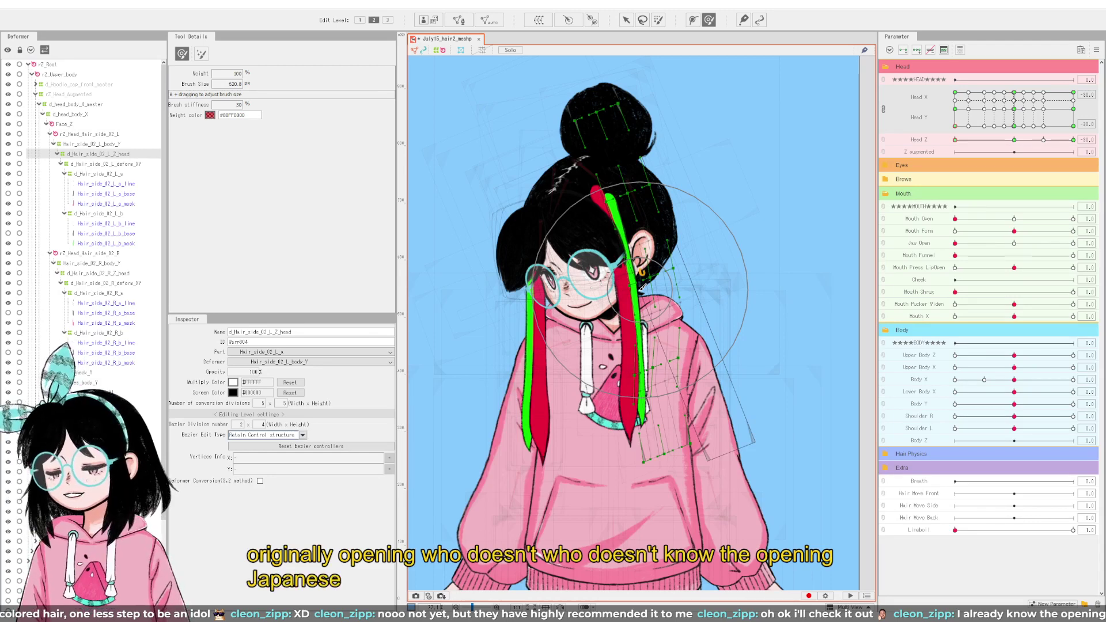
left_click(652, 225)
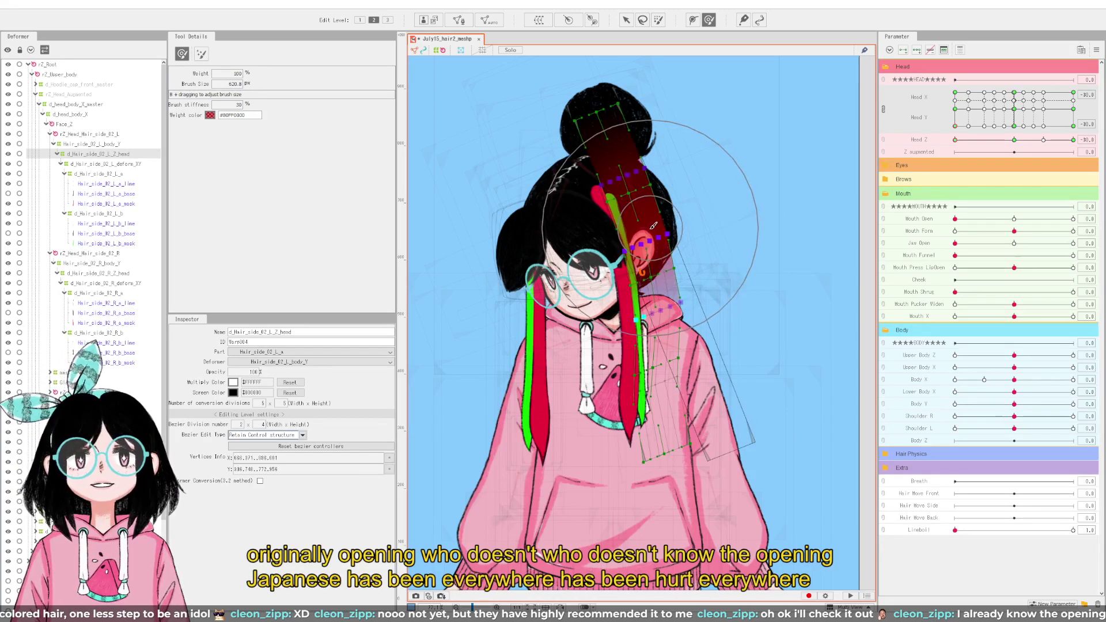
left_click(599, 350)
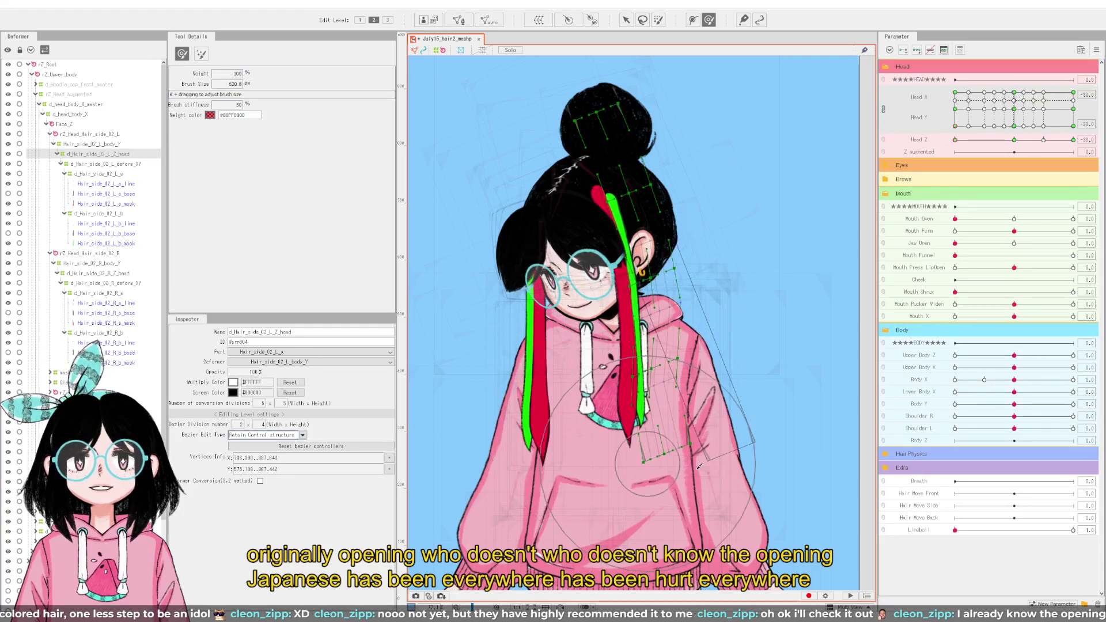
left_click_drag(689, 458, 681, 457)
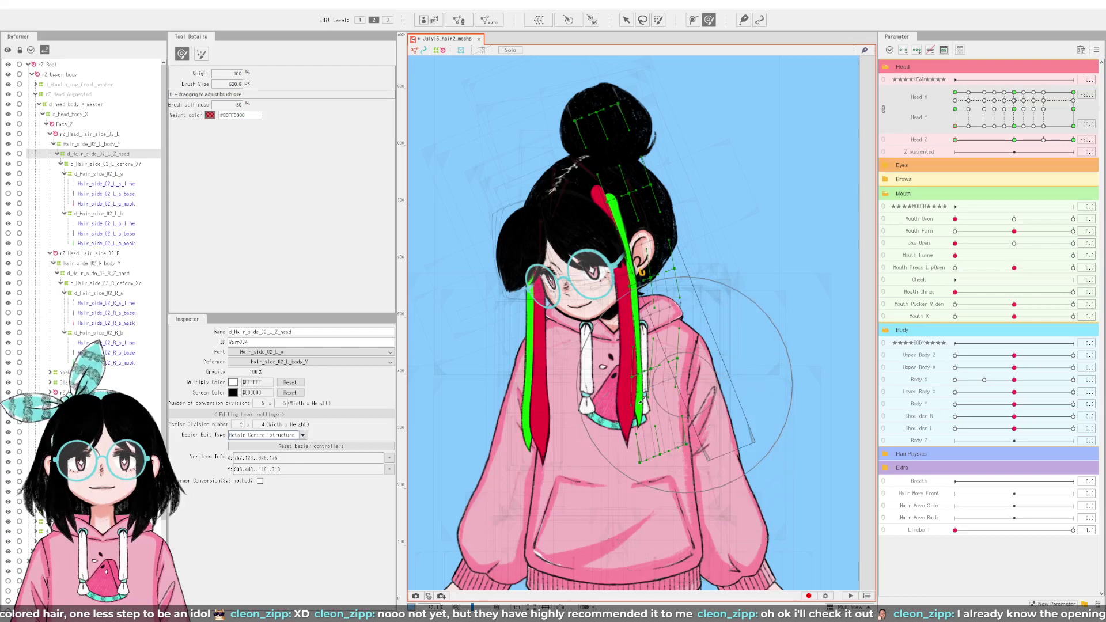
mouse_move(654, 404)
left_mouse_down()
mouse_move(625, 406)
mouse_move(664, 386)
left_mouse_up()
left_click(677, 316)
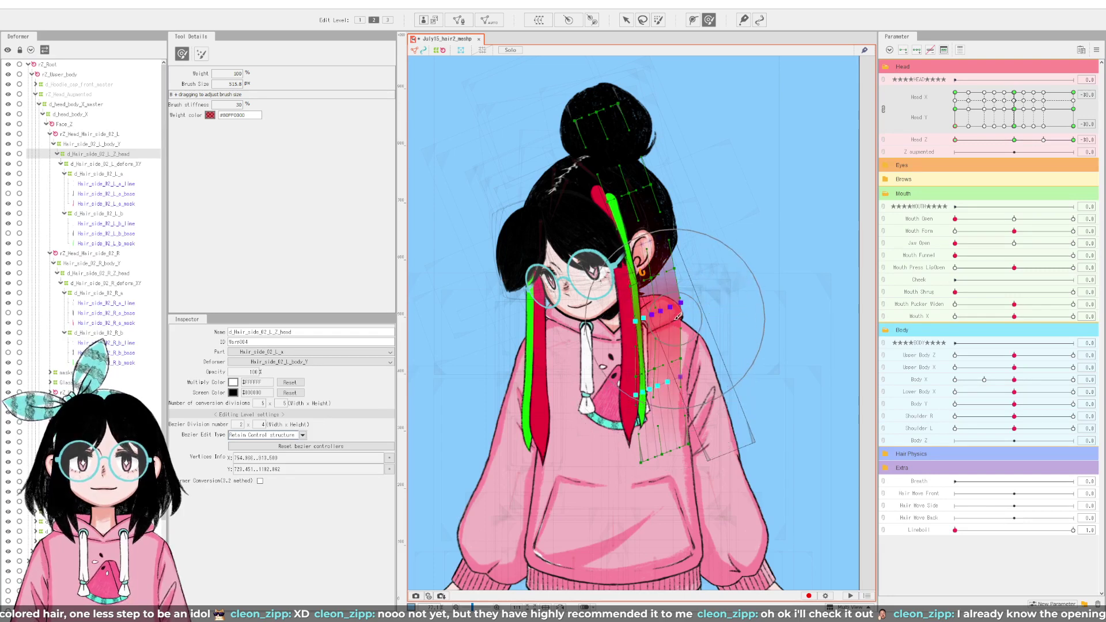
mouse_move(678, 316)
left_mouse_down()
mouse_move(668, 300)
mouse_move(665, 323)
left_mouse_up()
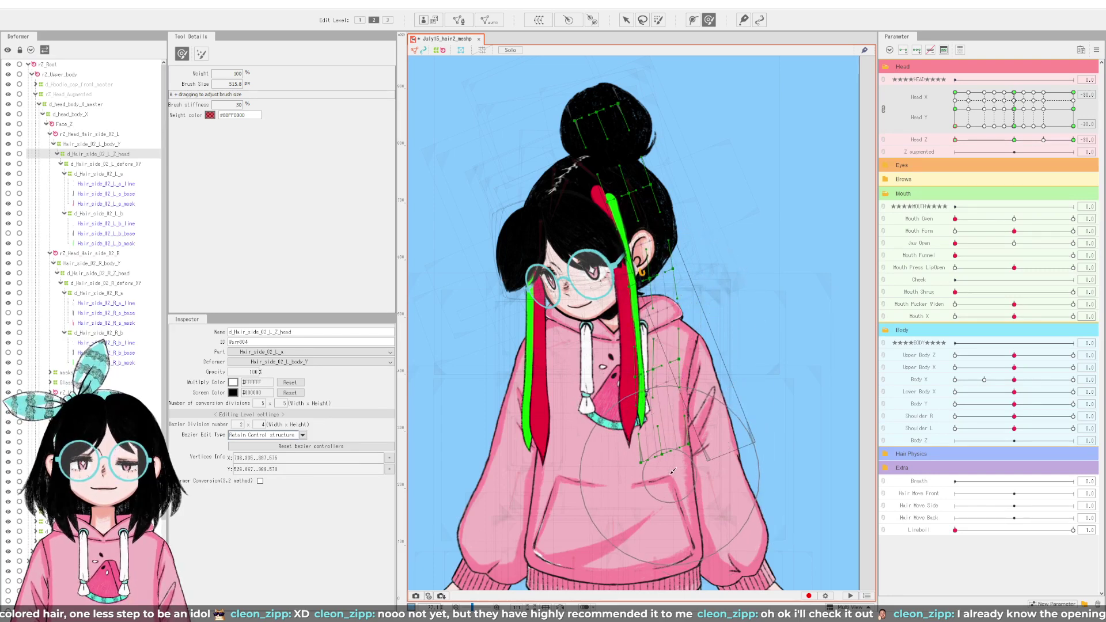
left_click_drag(673, 471, 666, 474)
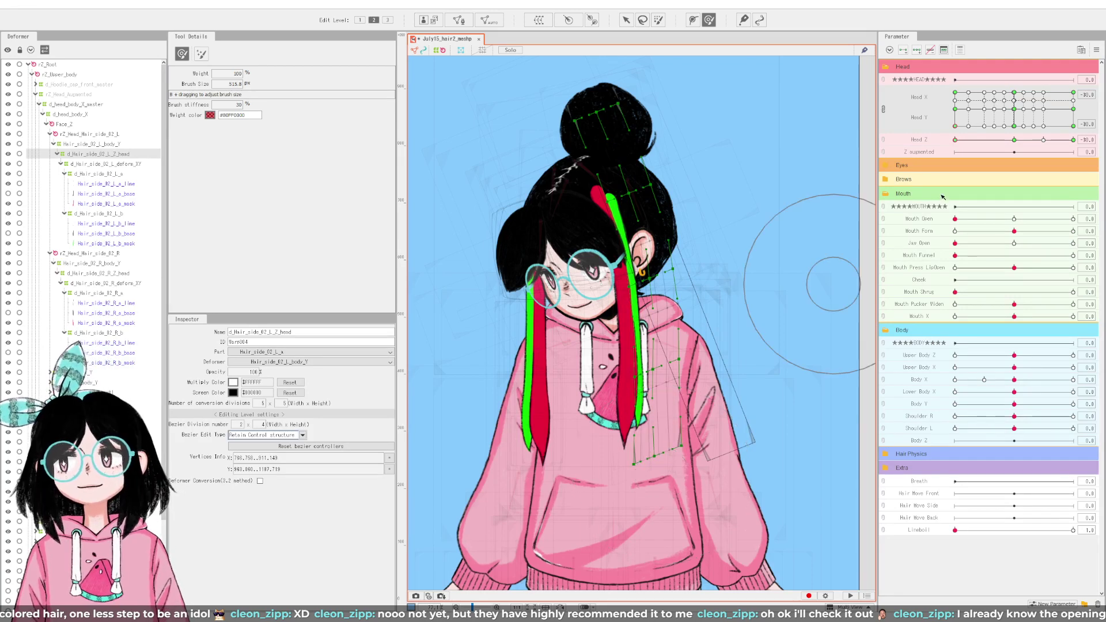
Step: Set Head X to 0 with Head Y and Z at minimum, and swing the left strands inward so they hang nearly vertically
left_click_drag(955, 126, 986, 126)
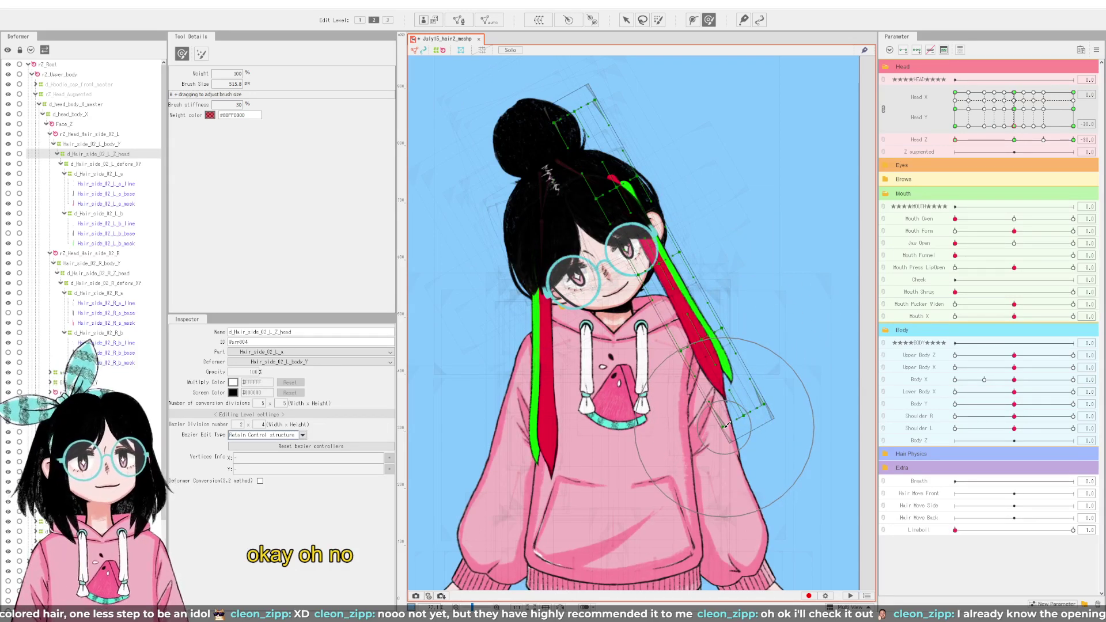
left_click_drag(725, 425, 726, 411)
mouse_move(699, 341)
left_mouse_down()
mouse_move(714, 430)
mouse_move(700, 433)
mouse_move(731, 429)
mouse_move(724, 436)
mouse_move(672, 439)
mouse_move(706, 317)
mouse_move(696, 323)
mouse_move(642, 276)
left_mouse_up()
left_click(642, 277)
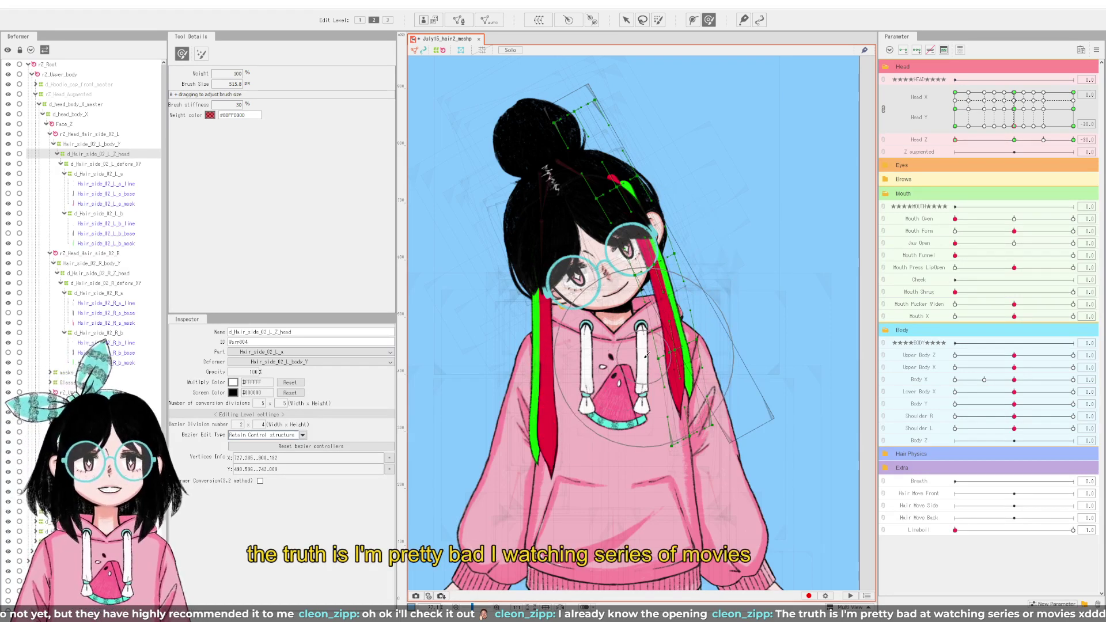
mouse_move(644, 356)
left_mouse_down()
mouse_move(691, 435)
mouse_move(676, 432)
mouse_move(669, 357)
mouse_move(699, 357)
mouse_move(667, 451)
mouse_move(662, 338)
left_mouse_up()
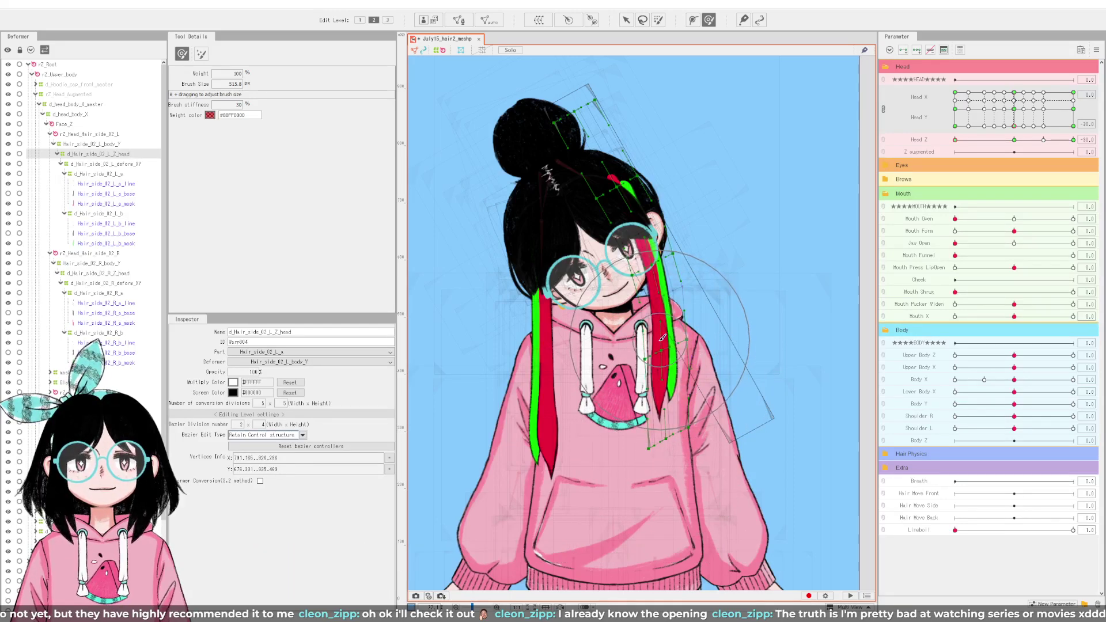
Step: Refine the left strands' curve beside the cheek and shift their tips slightly inward at the centred Head X pose
left_click_drag(631, 284, 629, 282)
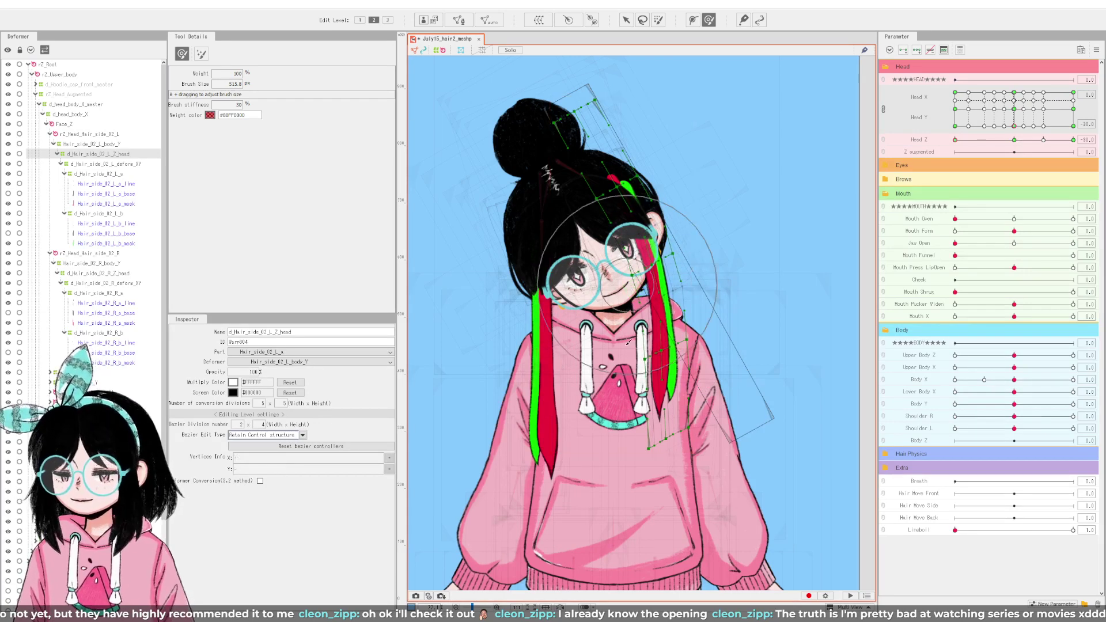
left_click(631, 374)
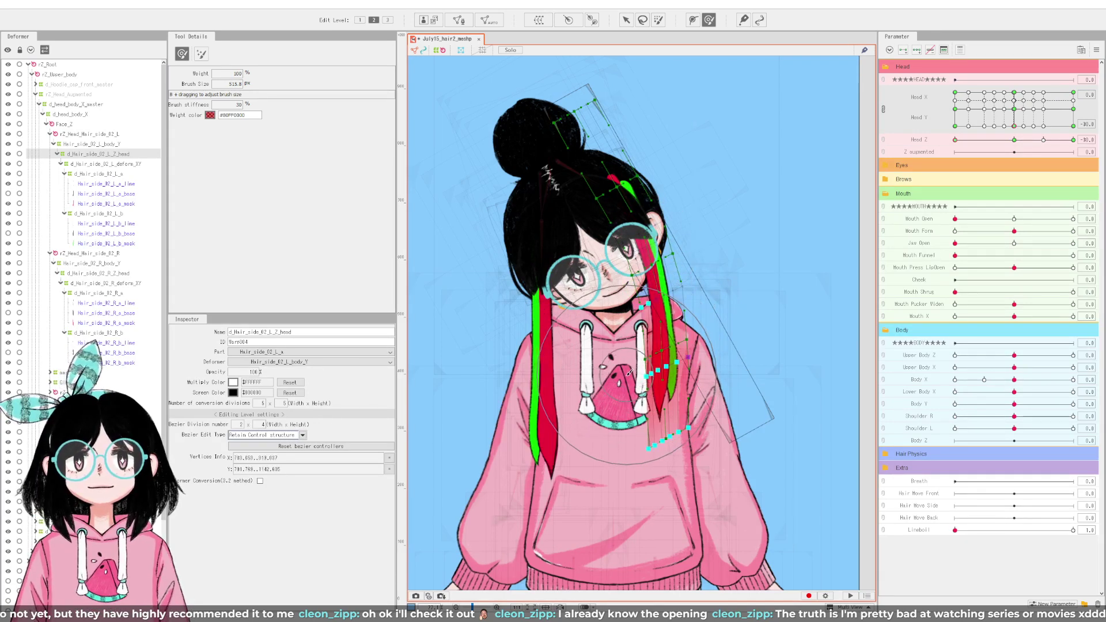
left_click(621, 326)
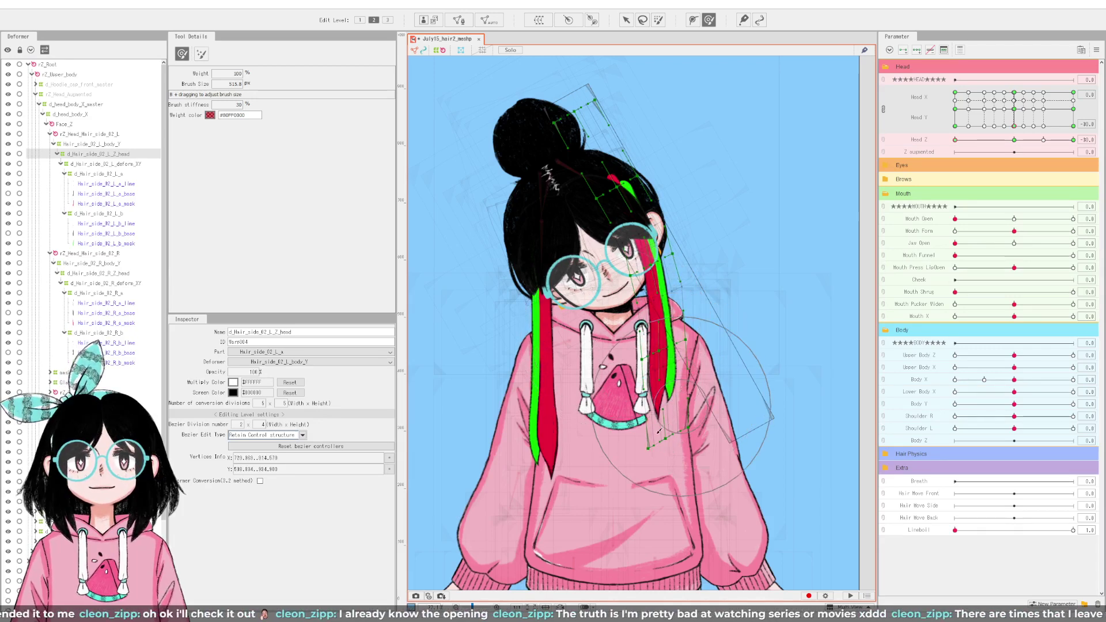
left_click(650, 456)
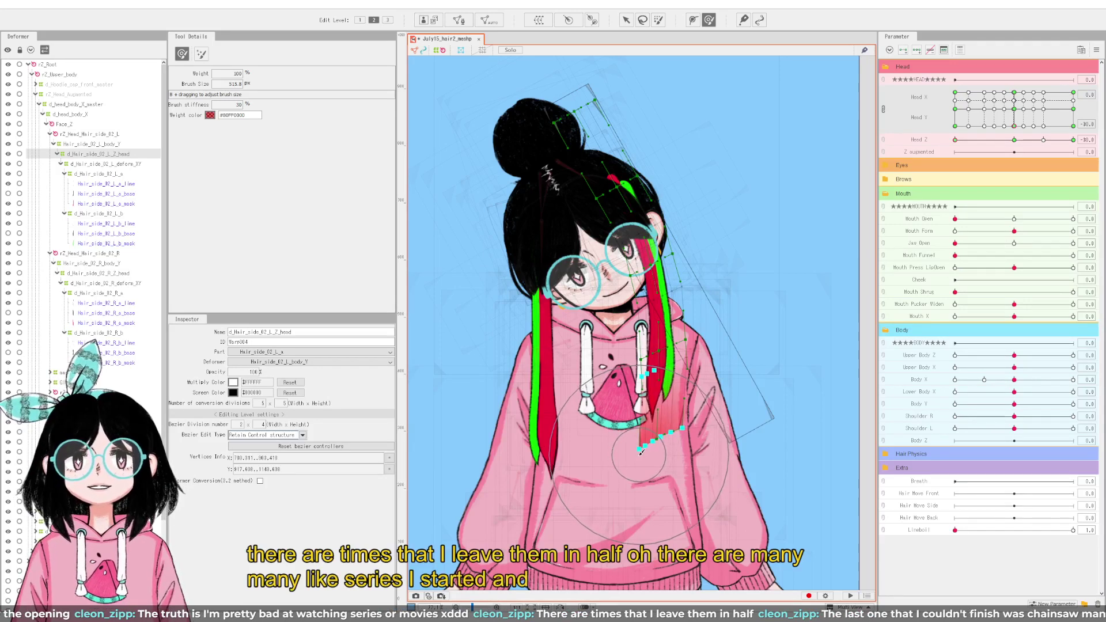
left_click(639, 454)
mouse_move(639, 455)
left_mouse_down()
mouse_move(693, 429)
mouse_move(641, 452)
left_mouse_up()
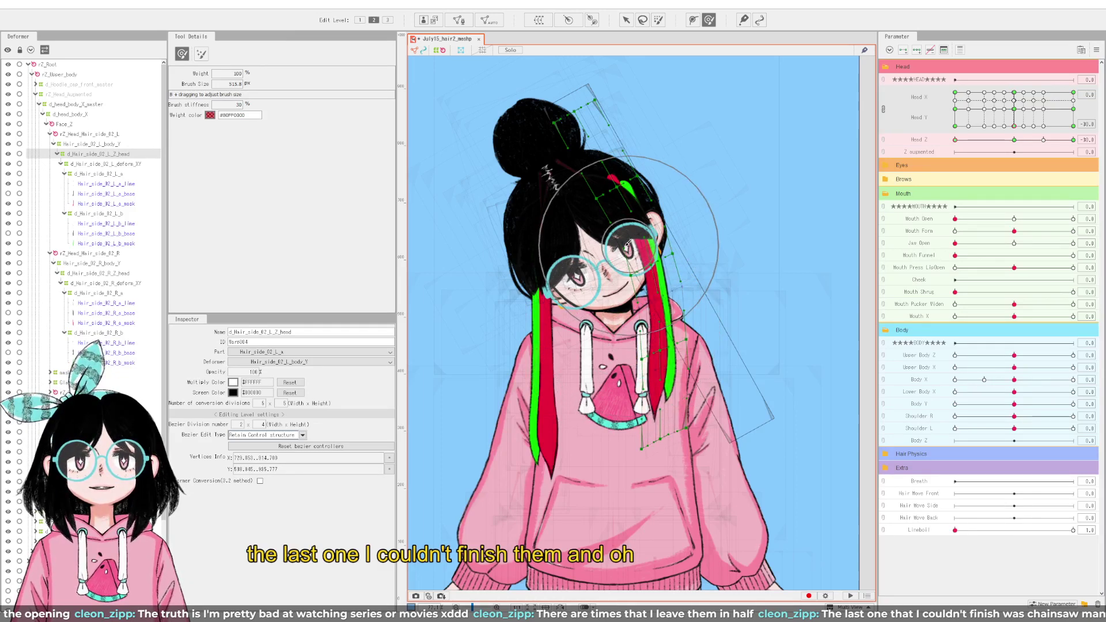
left_click_drag(613, 248, 610, 251)
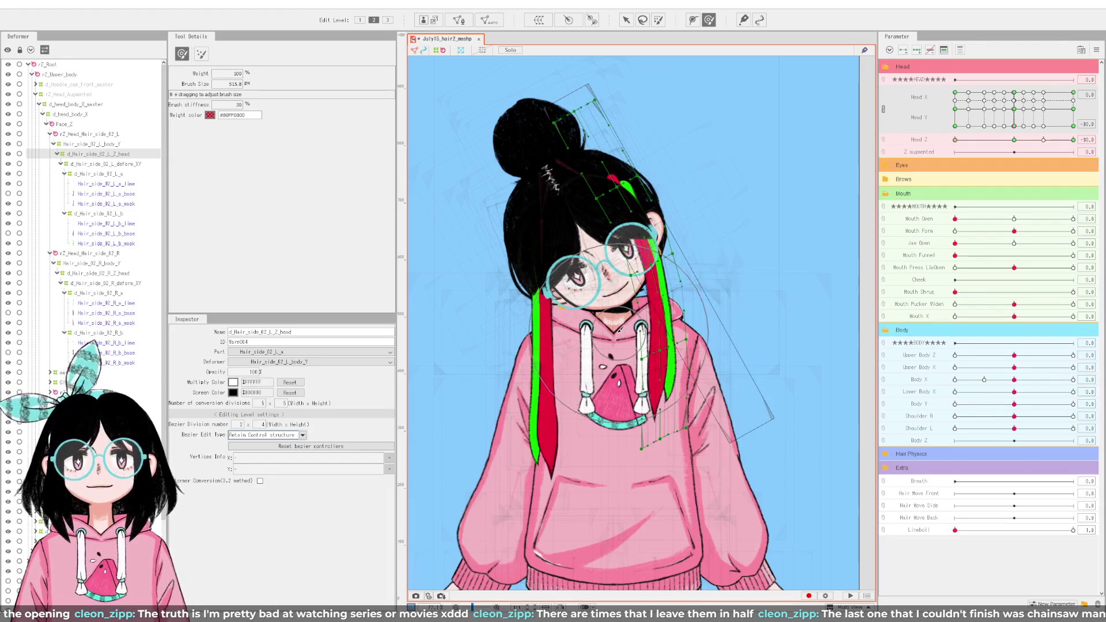
left_click_drag(663, 288, 626, 325)
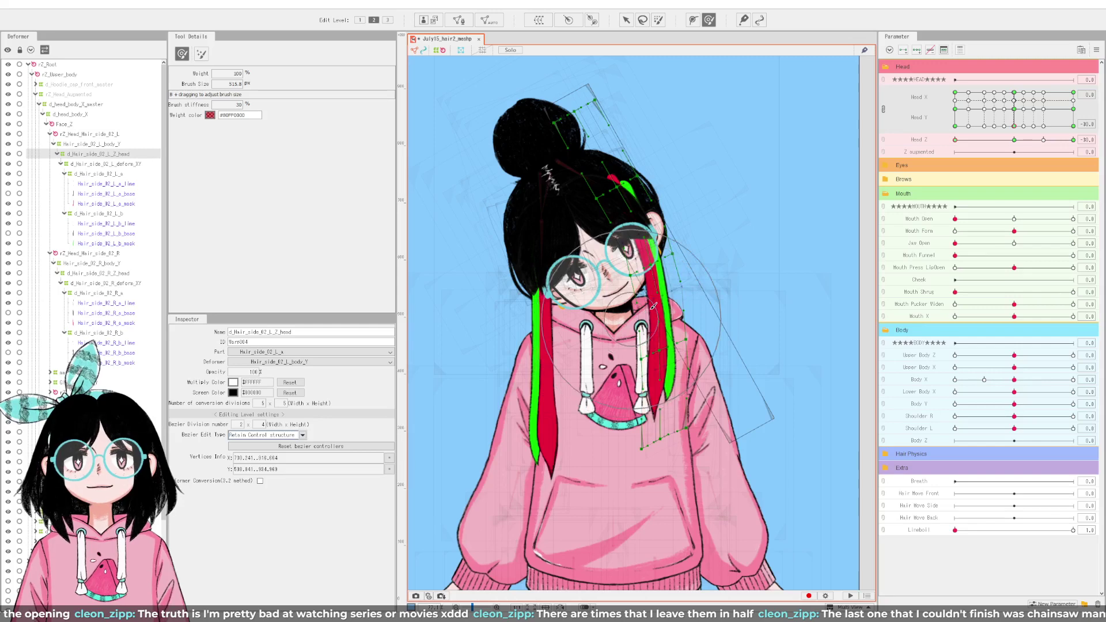
left_click_drag(642, 454, 636, 454)
mouse_move(1018, 130)
left_mouse_down()
mouse_move(1099, 138)
mouse_move(1014, 158)
mouse_move(991, 138)
mouse_move(942, 146)
mouse_move(1001, 147)
mouse_move(1014, 126)
left_mouse_up()
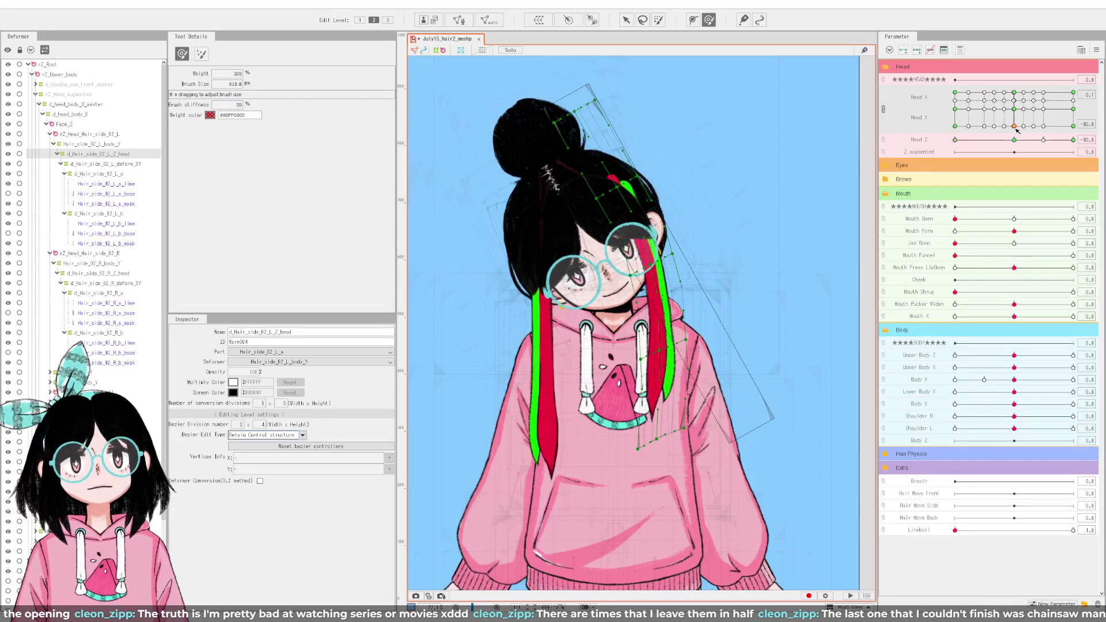
Step: Even out the left strands' curve from cheek to tips with the deform brush at centred Head X and minimum Head Y and Z
left_click(669, 389)
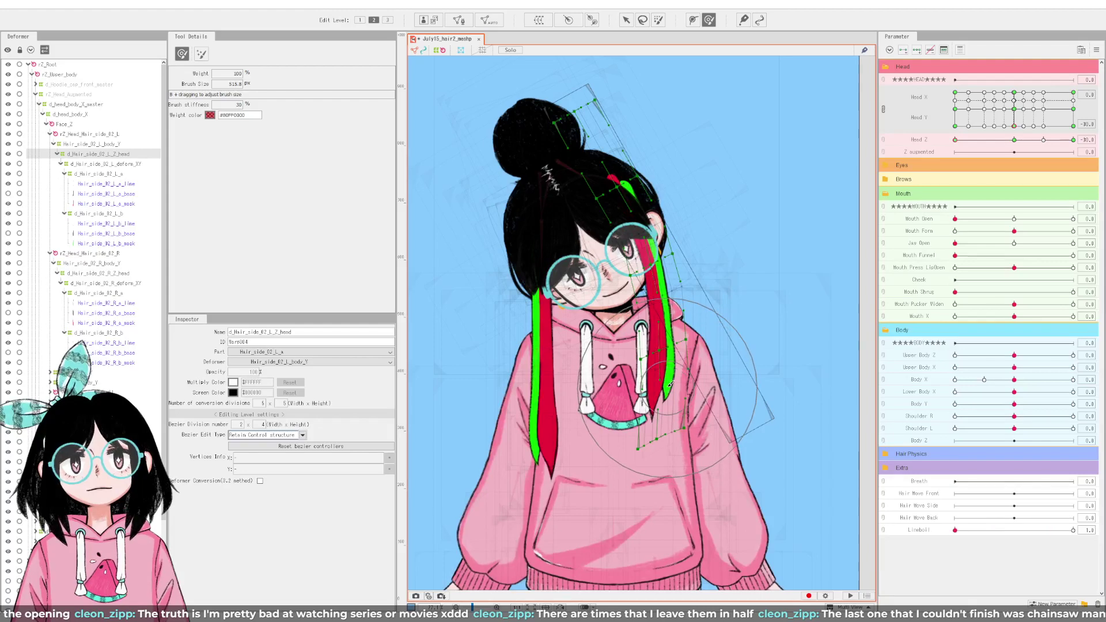
key("ctrl+z")
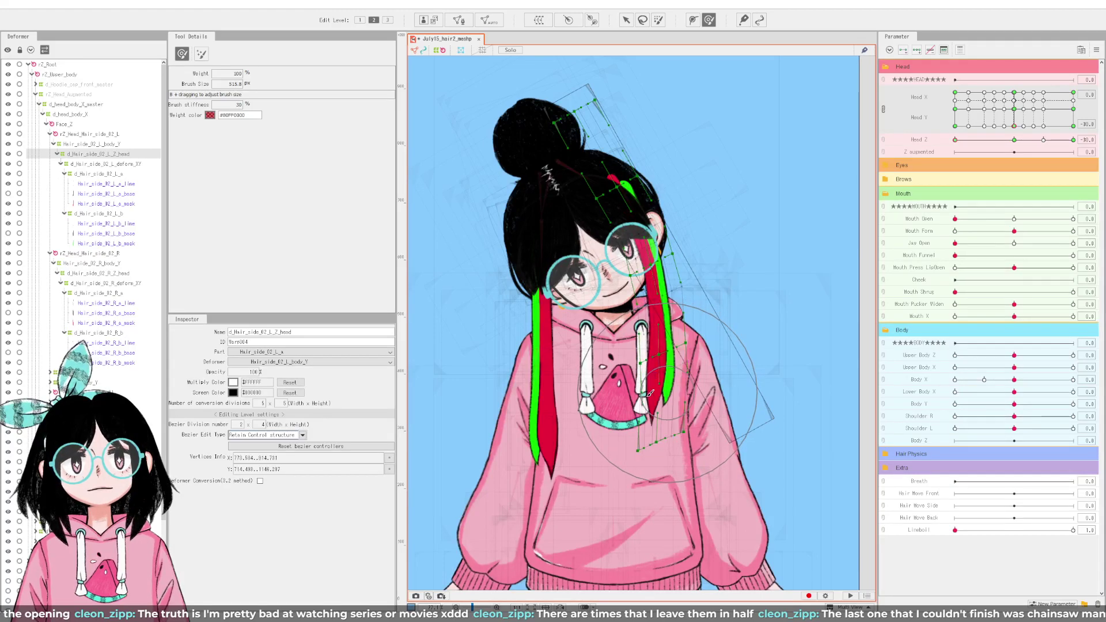
left_click_drag(629, 394, 632, 395)
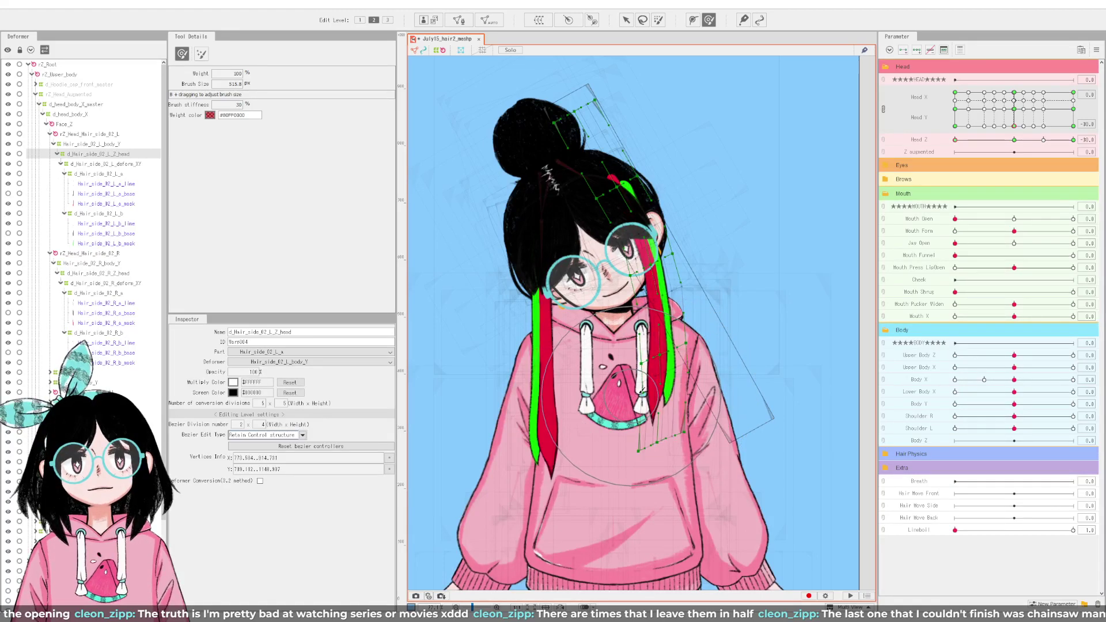
left_click_drag(628, 333, 630, 331)
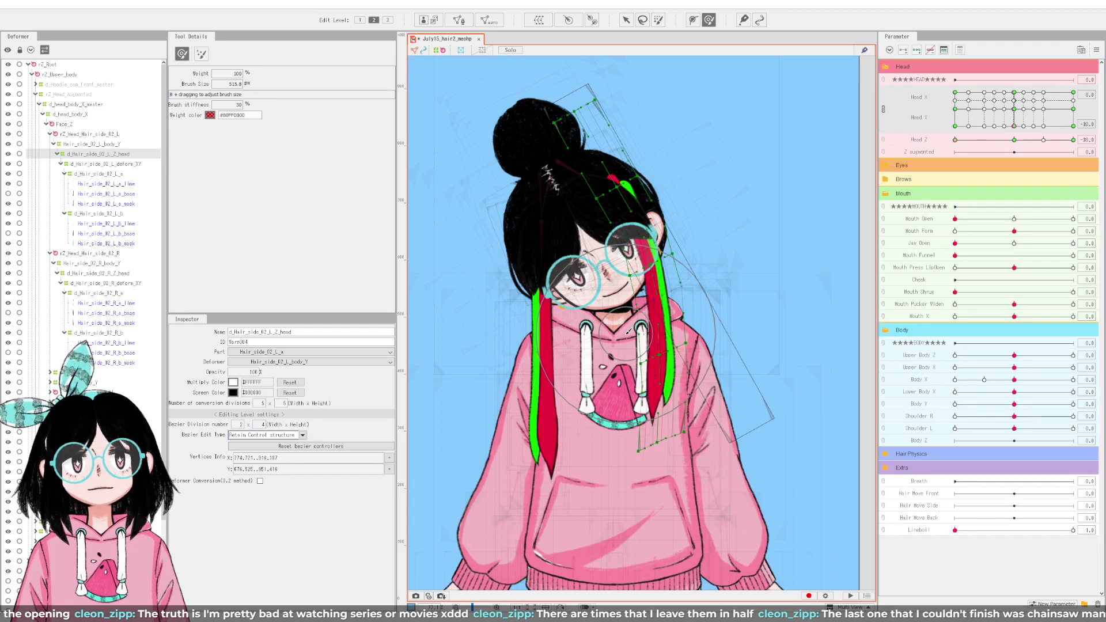
mouse_move(607, 271)
left_mouse_down()
mouse_move(611, 255)
mouse_move(616, 272)
left_mouse_up()
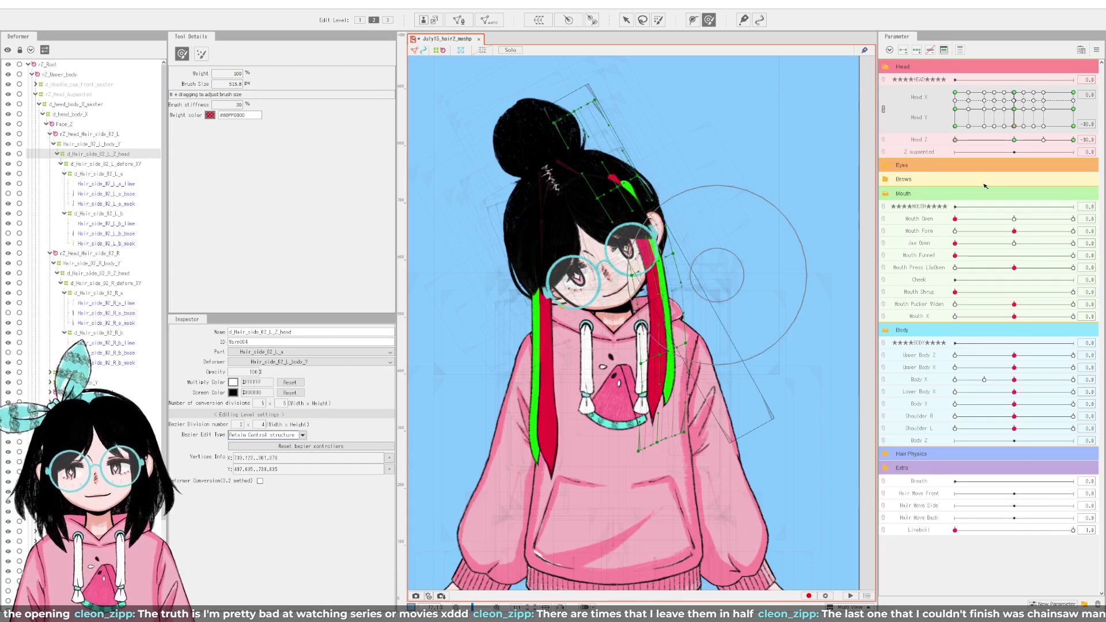
Step: Set Head X to 0 and Head Y to its maximum with Head Z at minimum, and start reshaping the left strands beside the neck
left_click_drag(1015, 126, 1092, 139)
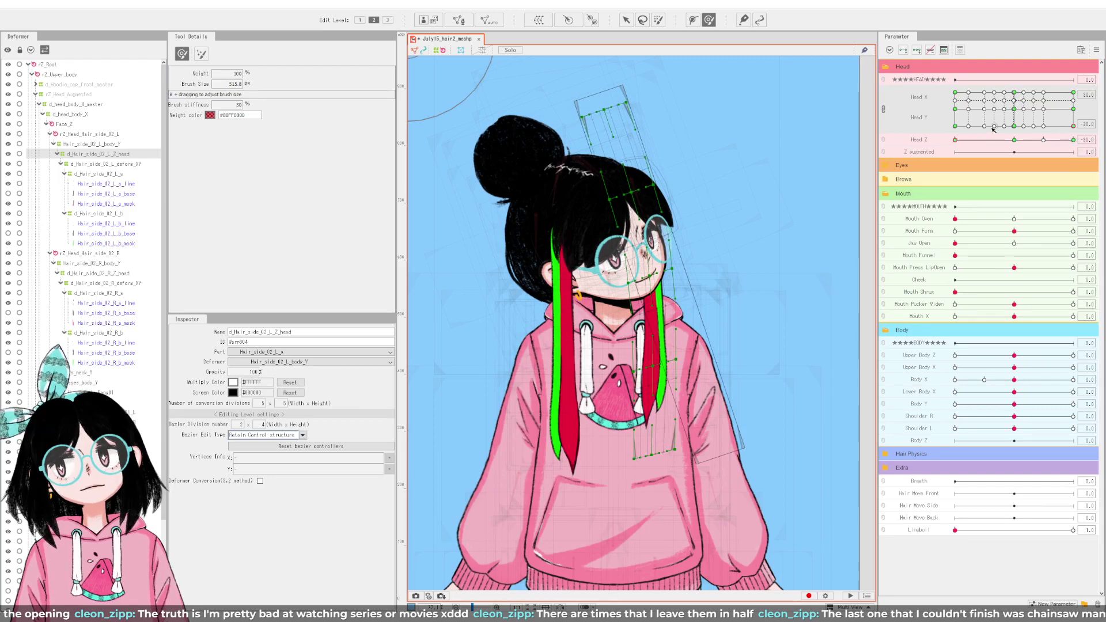
left_click_drag(1018, 129, 1016, 92)
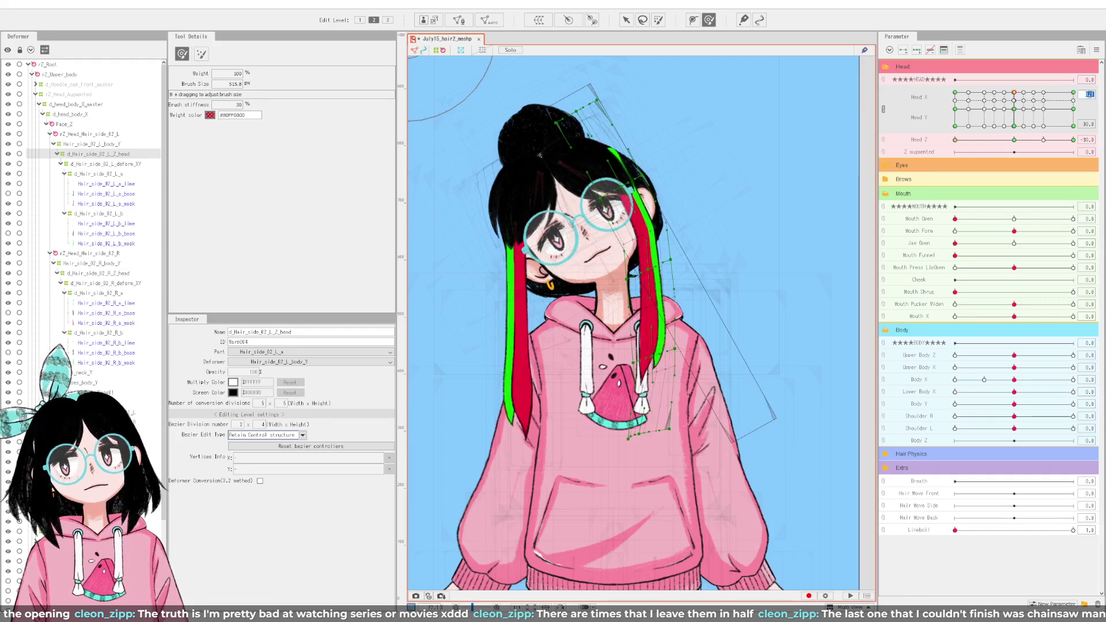
left_click(651, 286)
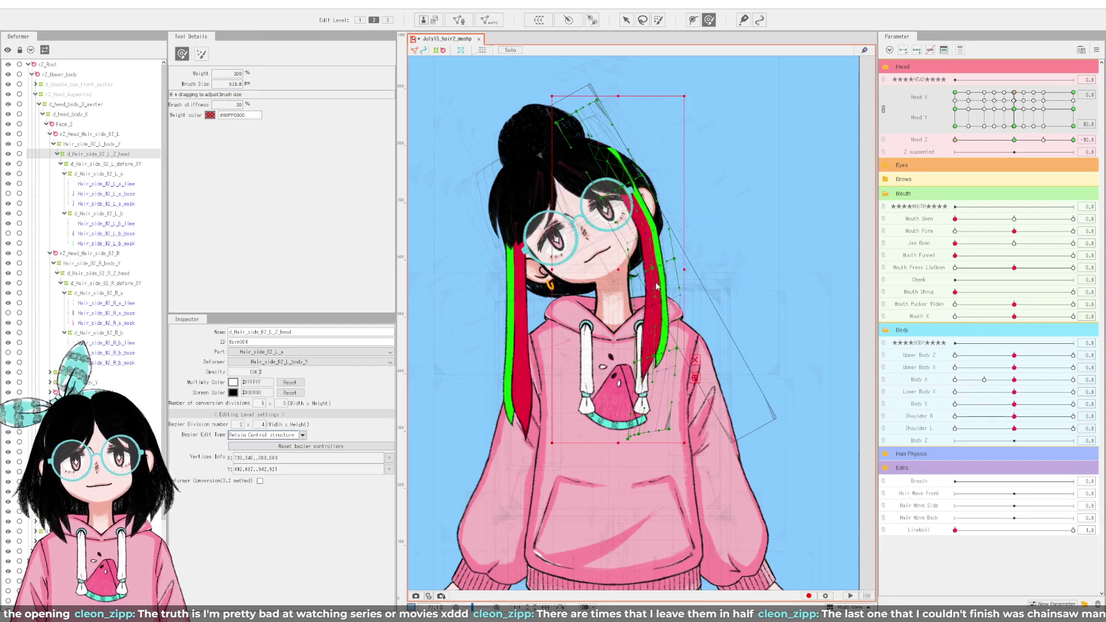
left_click(683, 226)
left_click_drag(683, 226, 682, 224)
key("ctrl+z")
left_click_drag(658, 293, 662, 297)
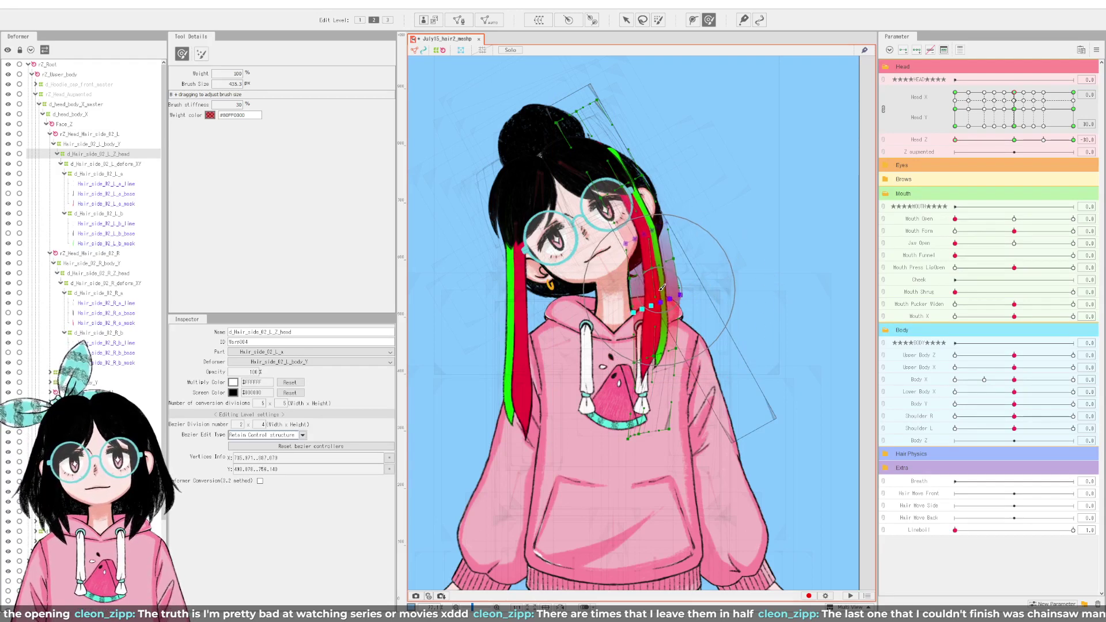
Step: Smooth the left strands' bend between the jaw and the hoodie's collar with short deform brush strokes
left_click(660, 290)
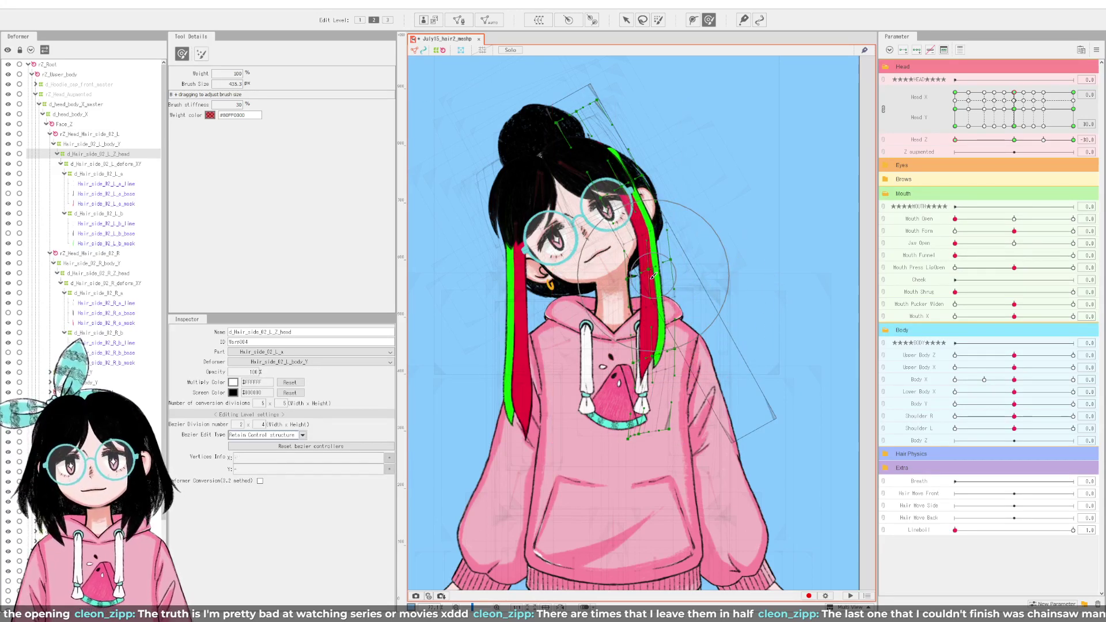
left_click(659, 274)
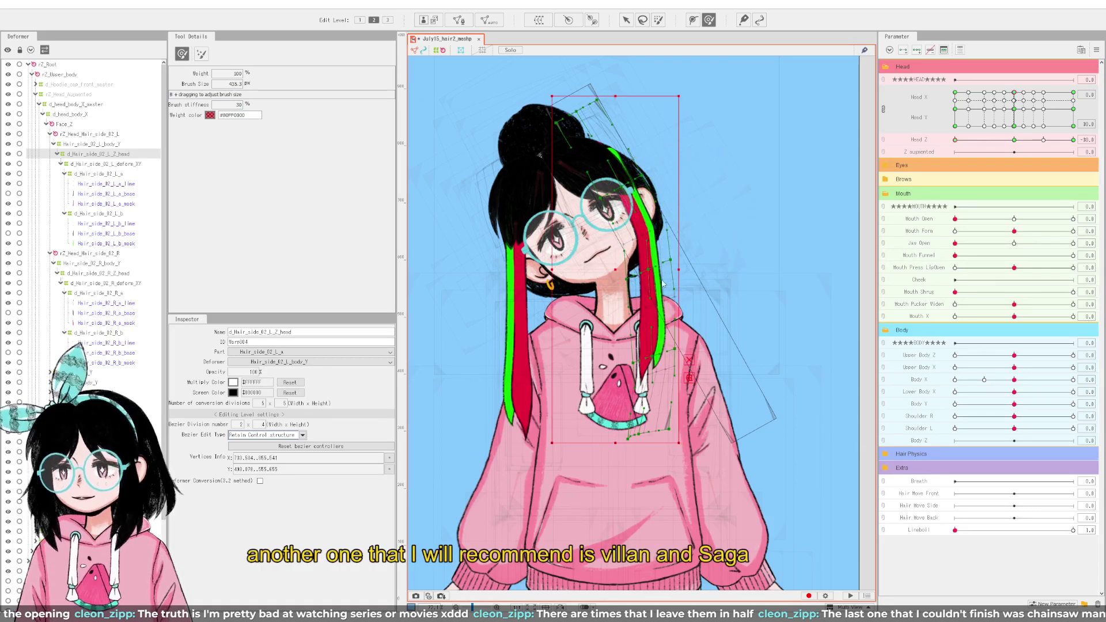
left_click(630, 298)
left_click_drag(634, 302, 636, 302)
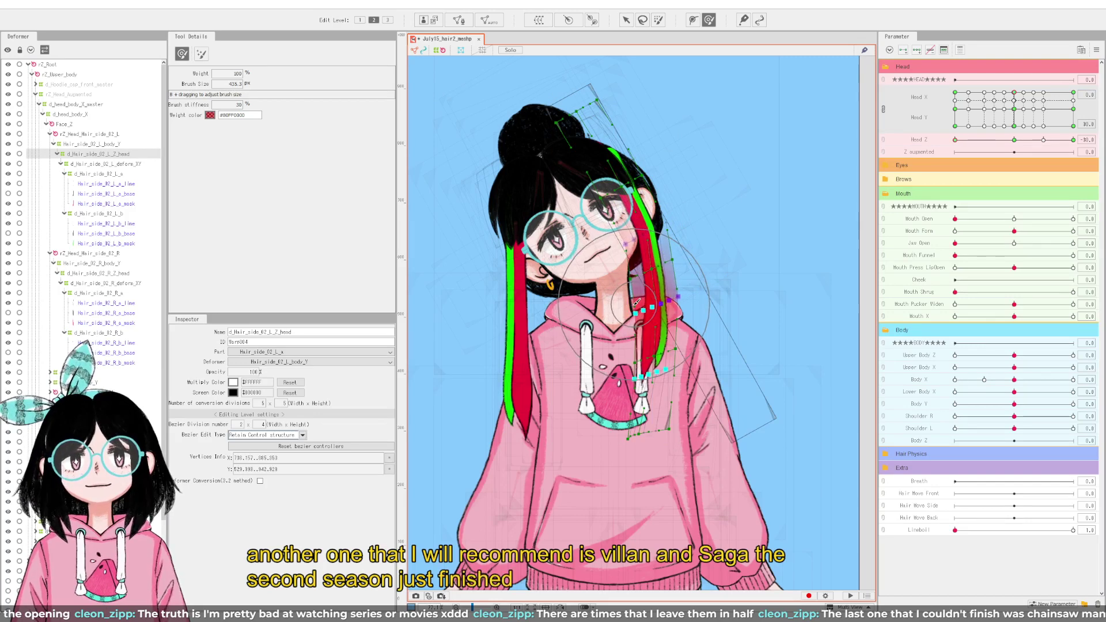
left_click(678, 267)
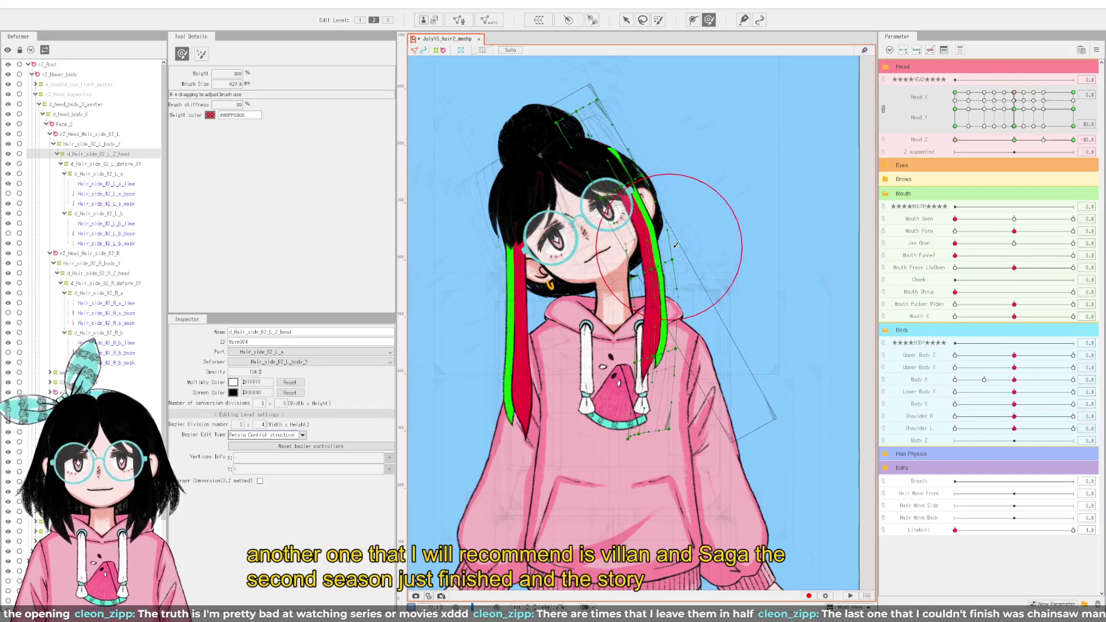
Step: Refine the left strands' curve from the ear down to the shoulder, adjusting both edges of the warp deformer
scroll(673, 242, "up", 2)
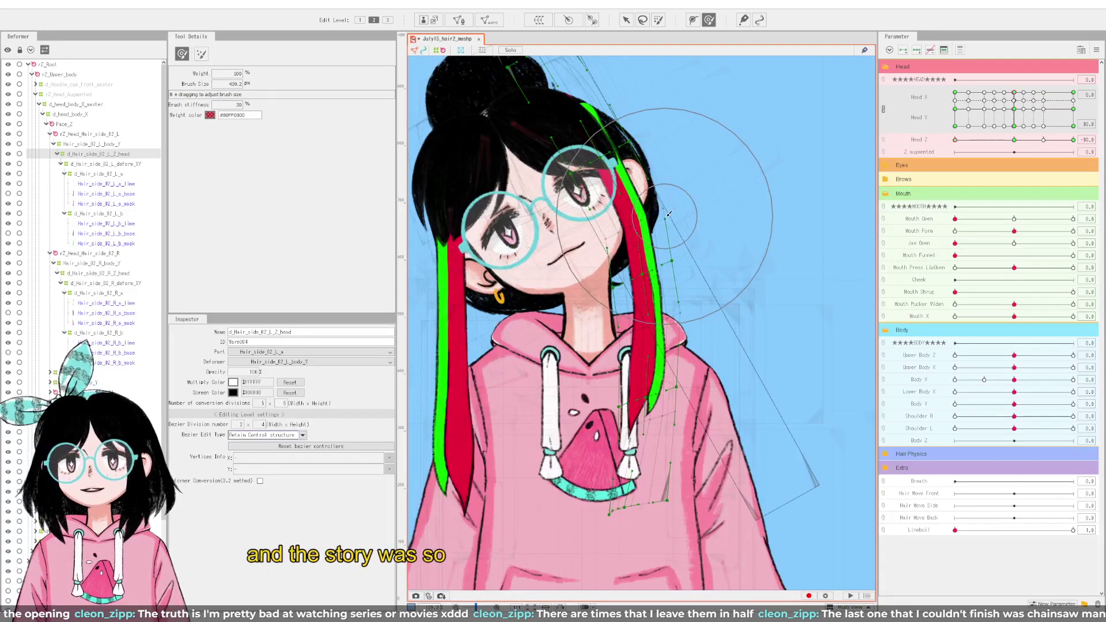
mouse_move(668, 214)
left_mouse_down()
mouse_move(635, 232)
mouse_move(668, 219)
left_mouse_up()
left_click(638, 231)
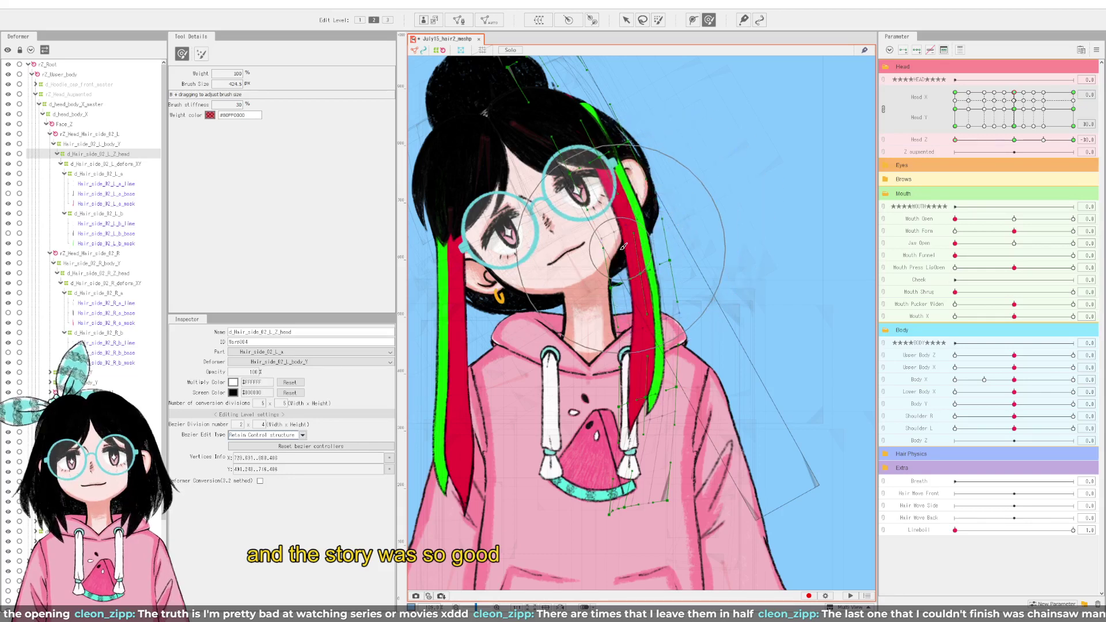
left_click(621, 291)
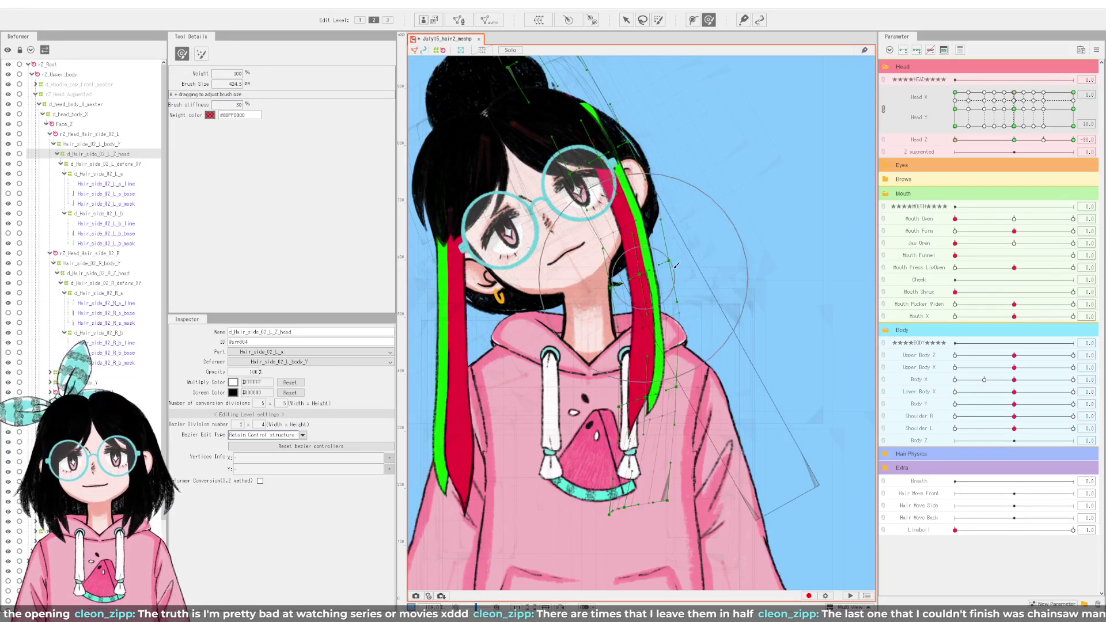
left_click_drag(720, 160, 573, 395)
mouse_move(692, 258)
left_mouse_down()
mouse_move(590, 244)
mouse_move(603, 317)
mouse_move(652, 313)
left_mouse_up()
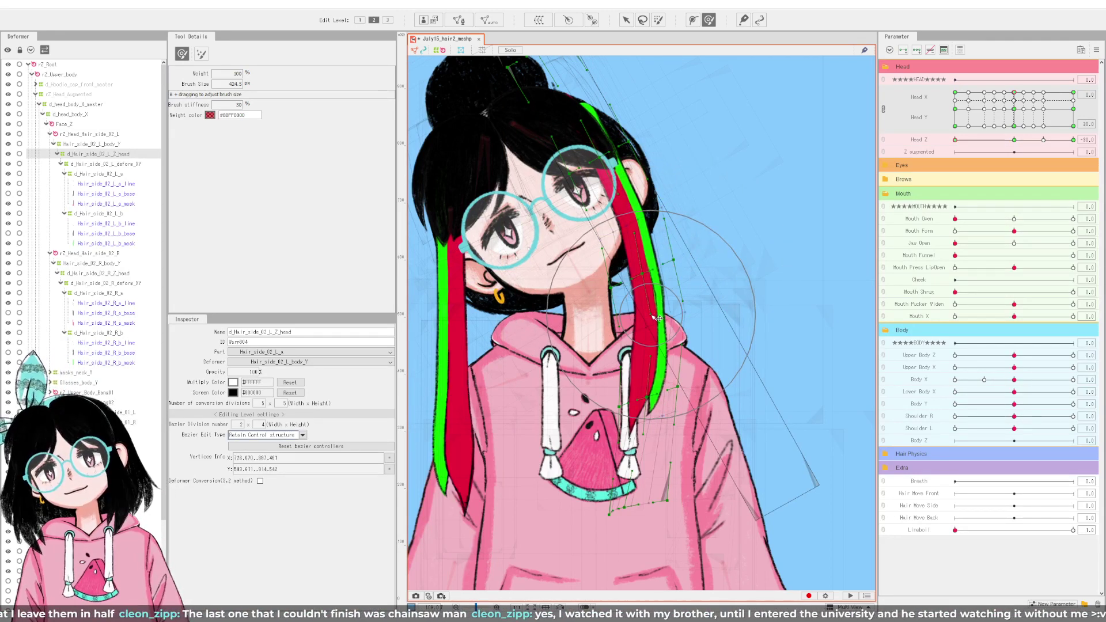
key("Escape")
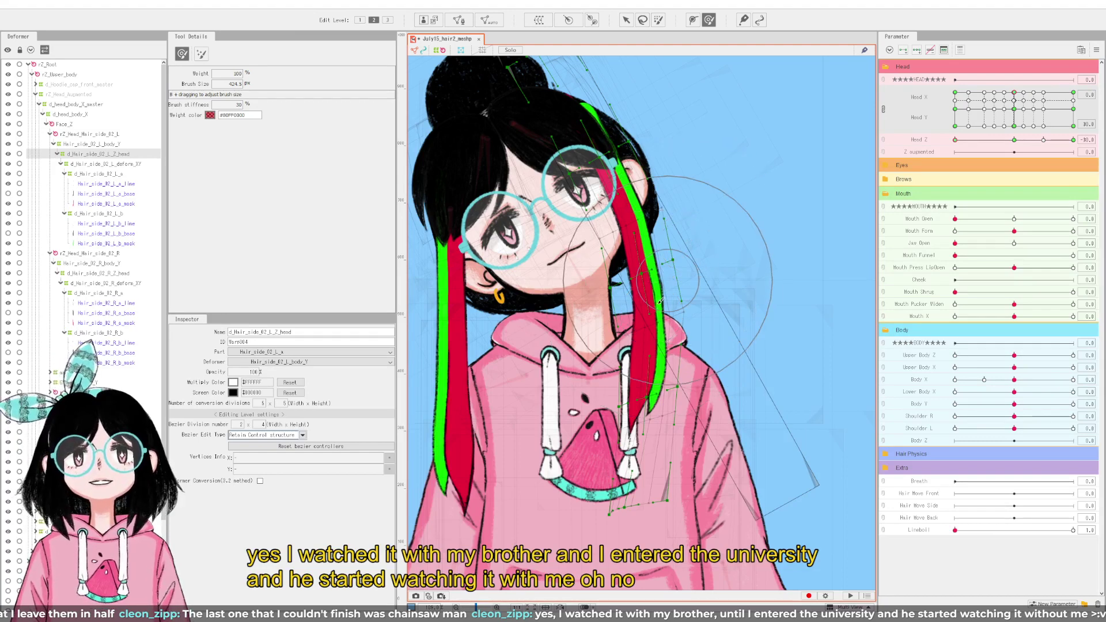
Step: Reduce the deform brush size and adjust the left strands' upper curve beside the cheek and ear
key("b")
mouse_move(701, 305)
left_mouse_down()
mouse_move(649, 289)
mouse_move(689, 281)
left_mouse_up()
scroll(689, 282, "down", 3)
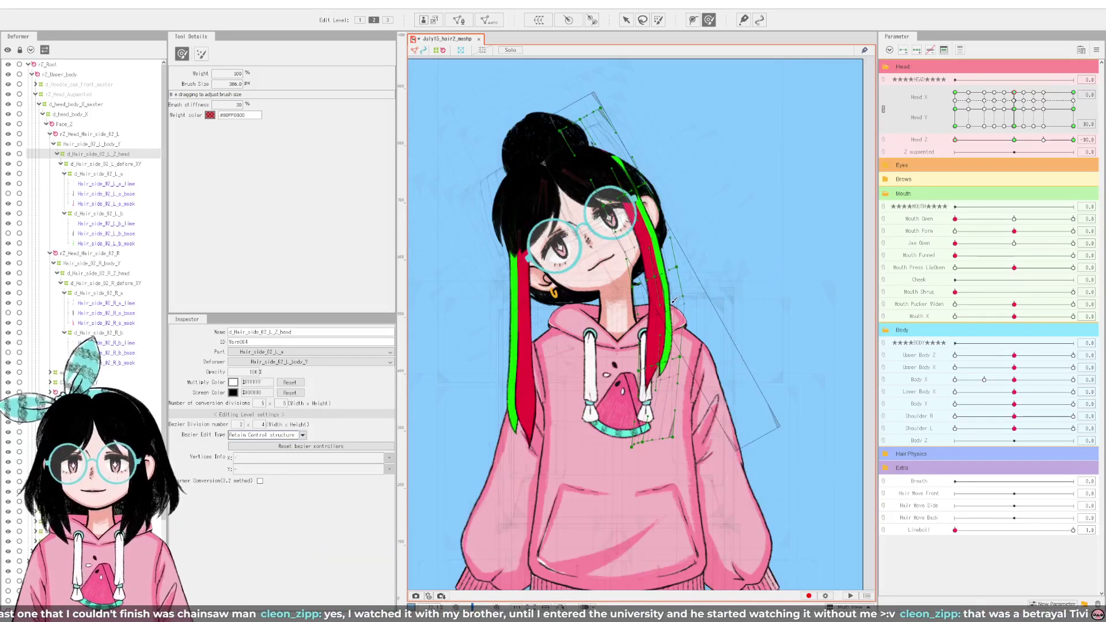
scroll(638, 232, "up", 3)
left_click_drag(628, 231, 622, 229)
left_click(688, 196)
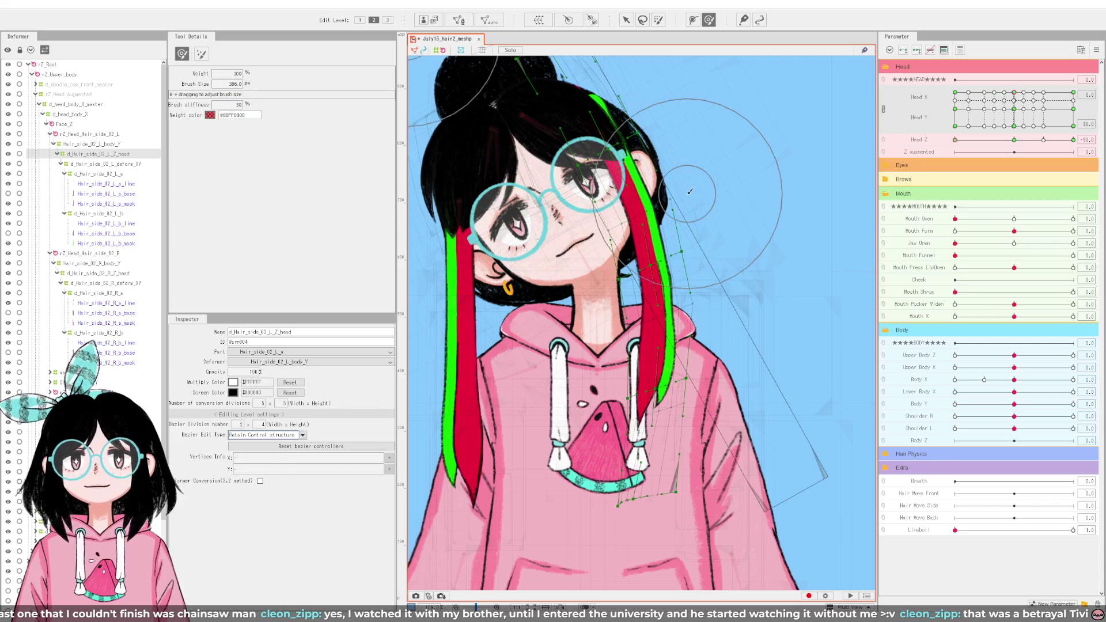
left_click_drag(690, 193, 703, 196)
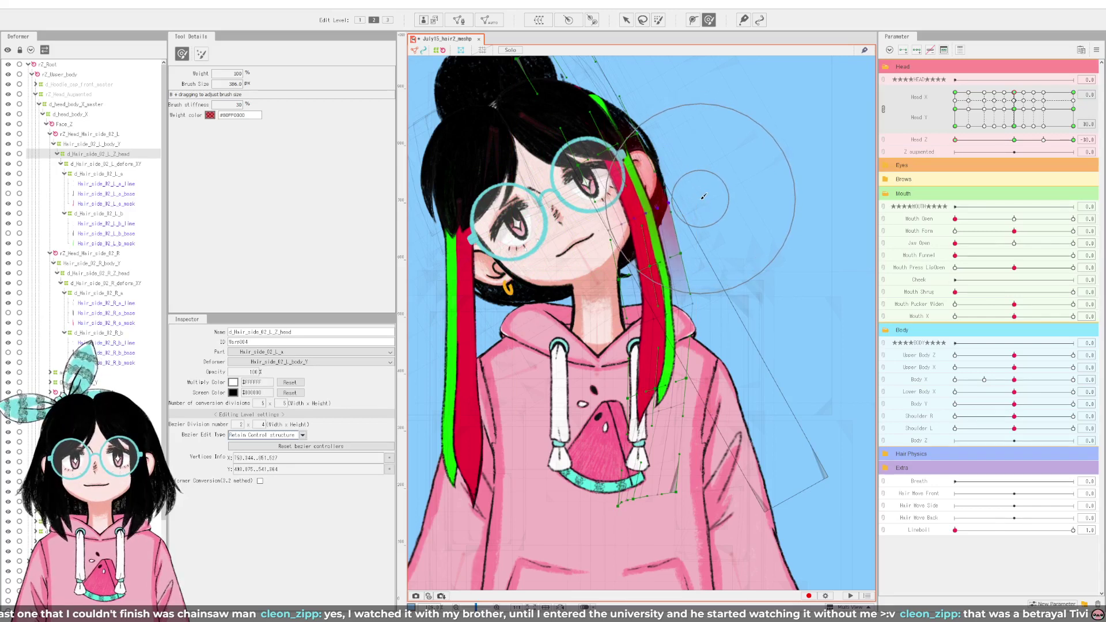
Step: Reshape the side-hair head-tilt deformer with the deform brush, bending the red and green lock along the tilted cheek and crown
mouse_move(634, 218)
left_mouse_down()
mouse_move(592, 233)
mouse_move(697, 254)
mouse_move(682, 264)
left_mouse_up()
scroll(683, 263, "down", 2)
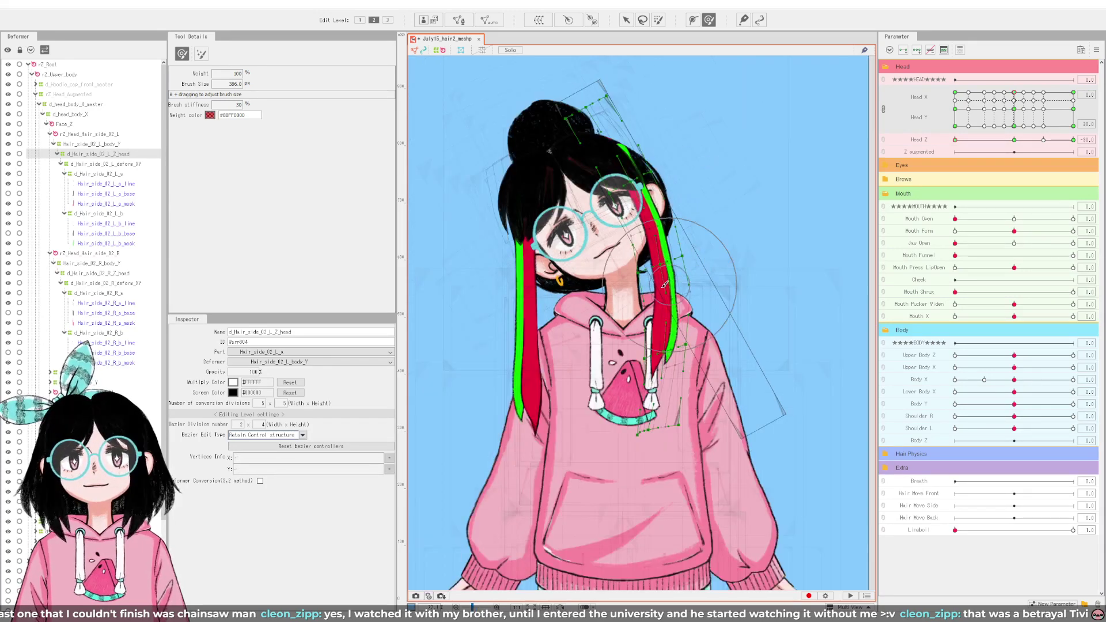
scroll(665, 285, "up", 2)
mouse_move(626, 209)
left_mouse_down()
mouse_move(636, 299)
mouse_move(670, 314)
mouse_move(673, 305)
left_mouse_up()
mouse_move(669, 194)
left_mouse_down()
mouse_move(651, 138)
mouse_move(610, 169)
mouse_move(633, 84)
left_mouse_up()
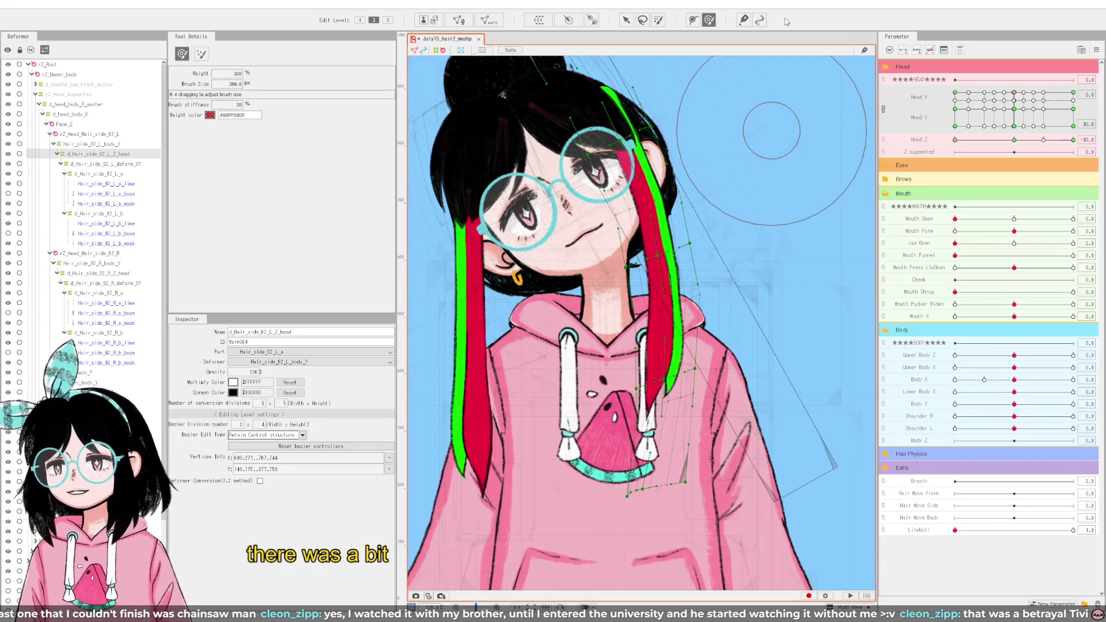
Step: Shrink the deform brush and nudge the upper part of the lock around the ear and hairline
left_click_drag(703, 144, 646, 151)
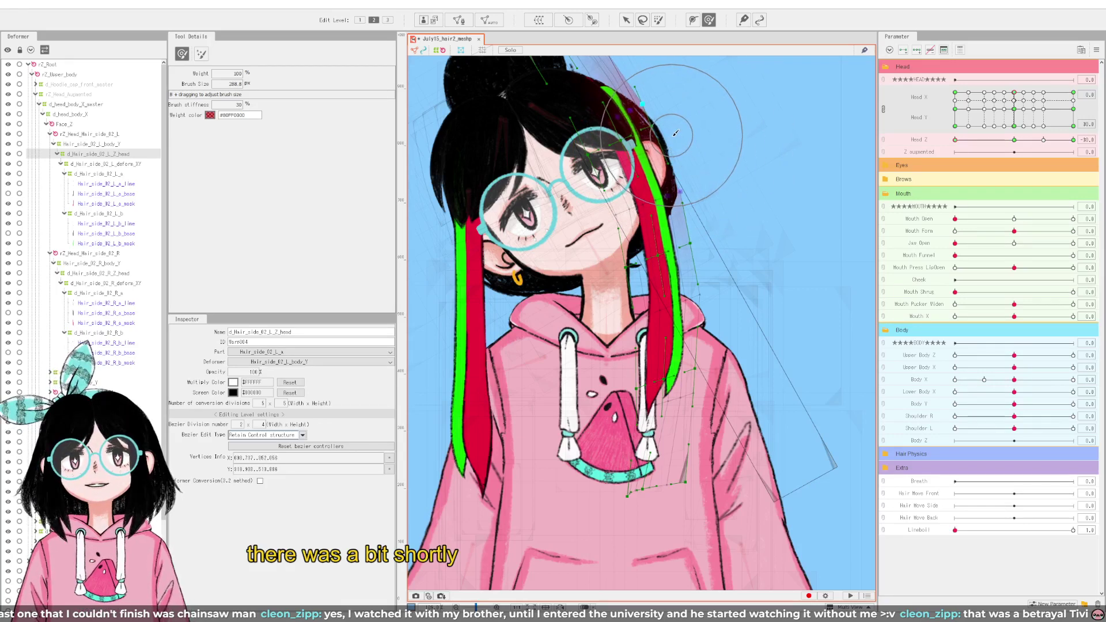
left_click_drag(675, 149, 684, 190)
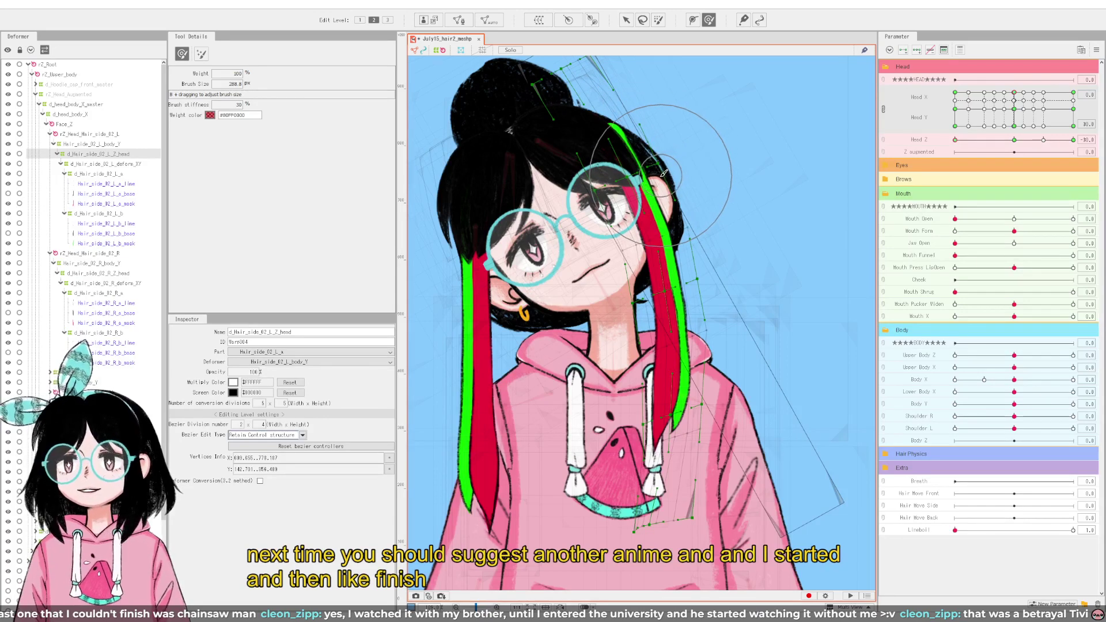
left_click_drag(663, 175, 670, 172)
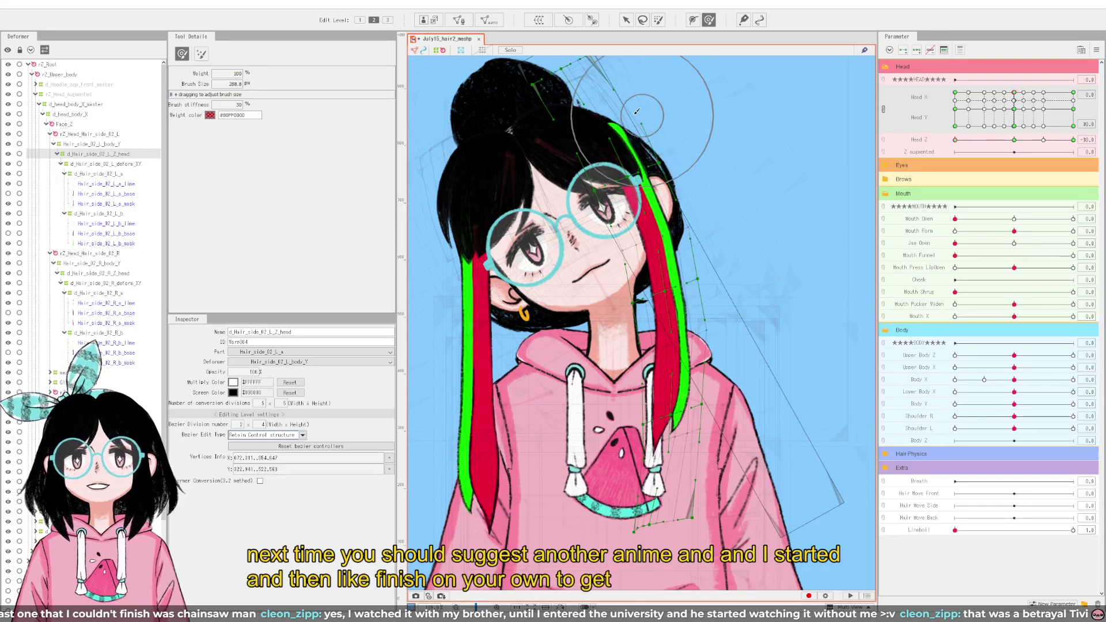
mouse_move(633, 111)
left_mouse_down()
mouse_move(643, 152)
mouse_move(615, 126)
left_mouse_up()
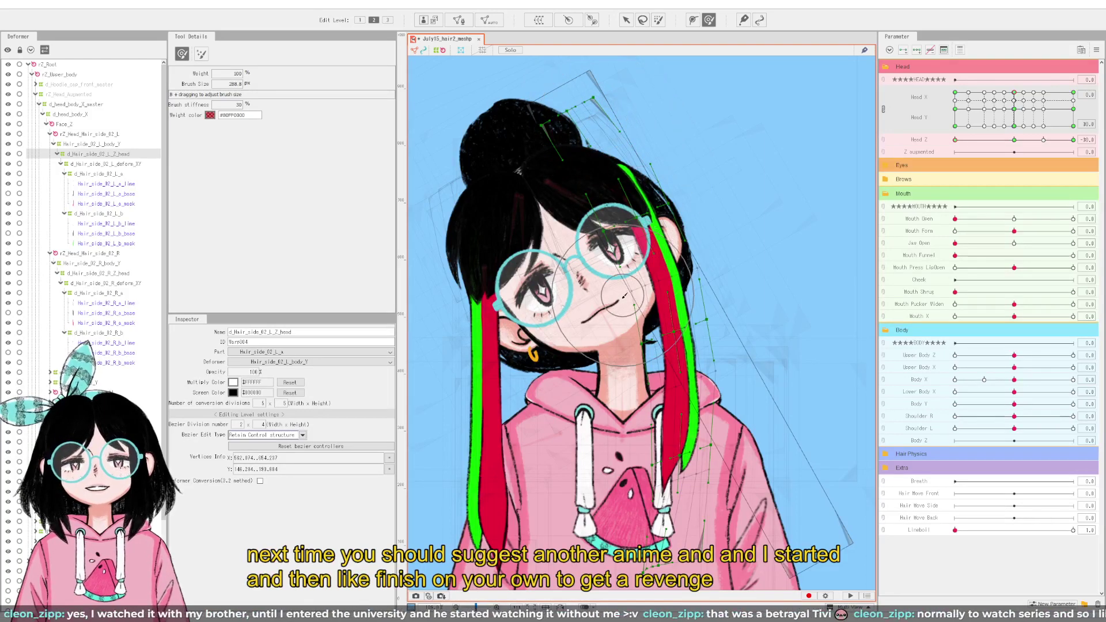
Step: Smooth the curve of the lock's middle and tip with the deform brush, from jaw level down to the hoodie drawstring
scroll(623, 296, "down", 2)
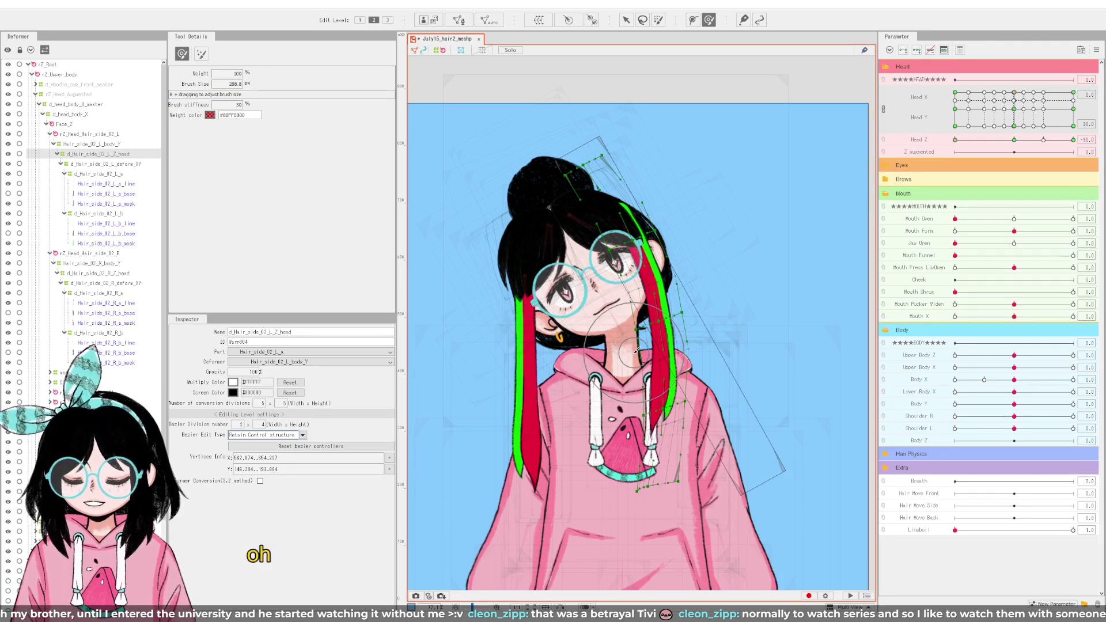
scroll(637, 347, "up", 2)
left_click_drag(639, 334, 697, 288)
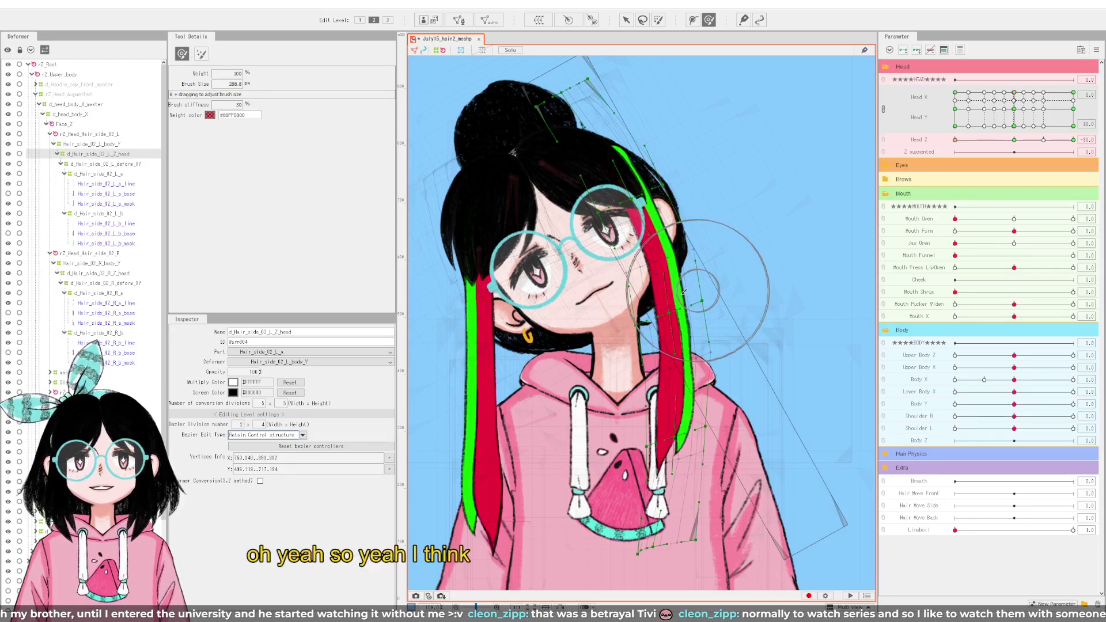
left_click_drag(641, 336, 636, 324)
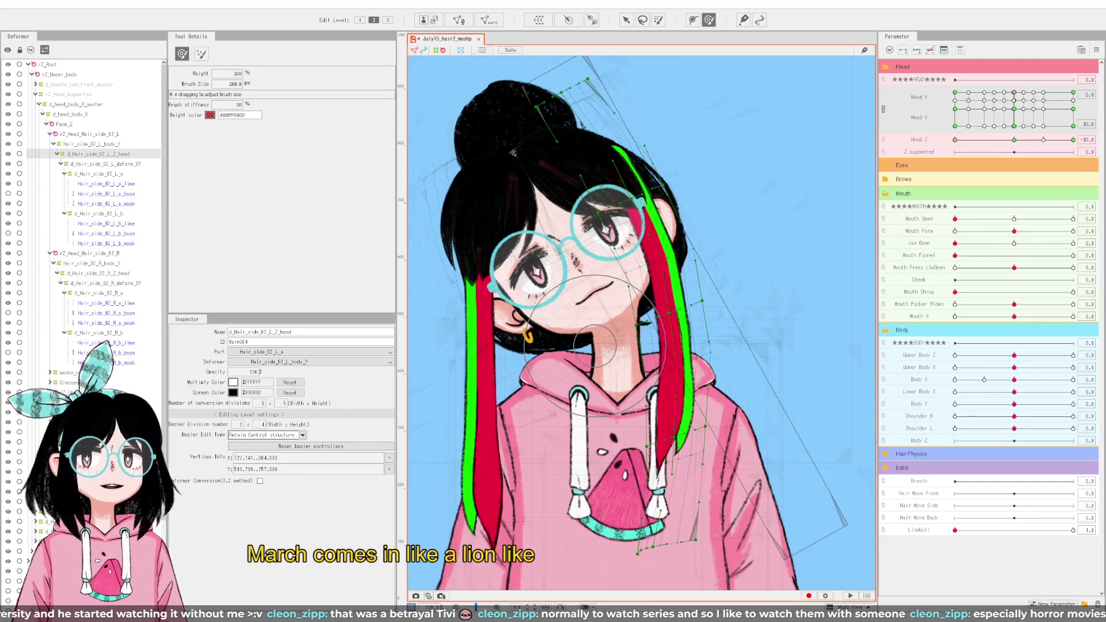
left_click_drag(671, 452, 688, 447)
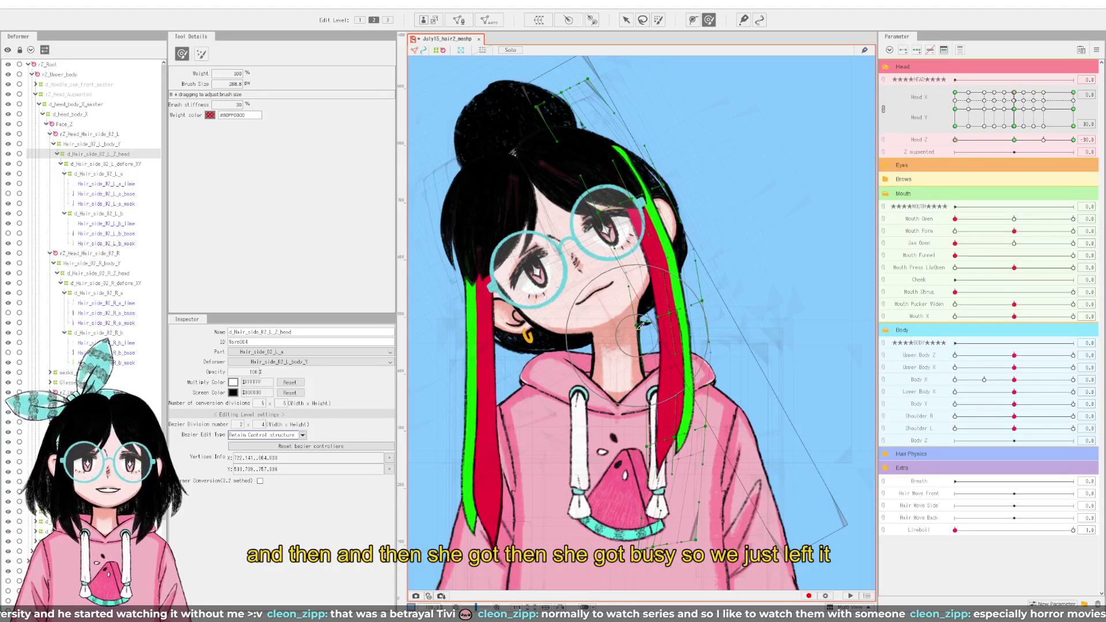
Step: Nudge the outer edge of the green strand beside the cheek and ear with small deform brush touches
left_click(686, 306)
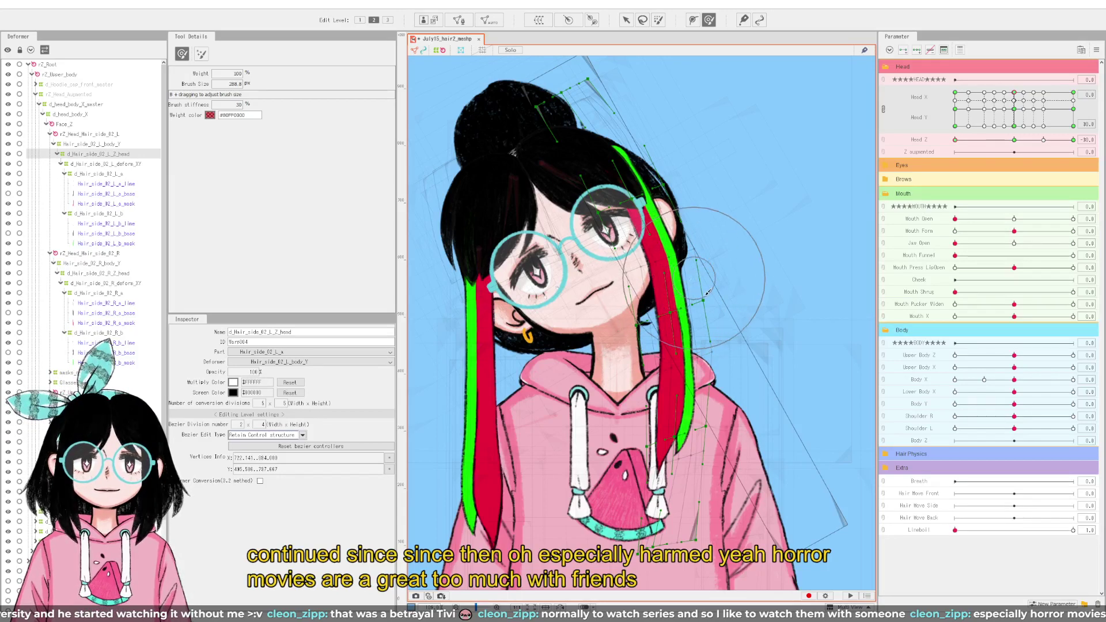
left_click(716, 253)
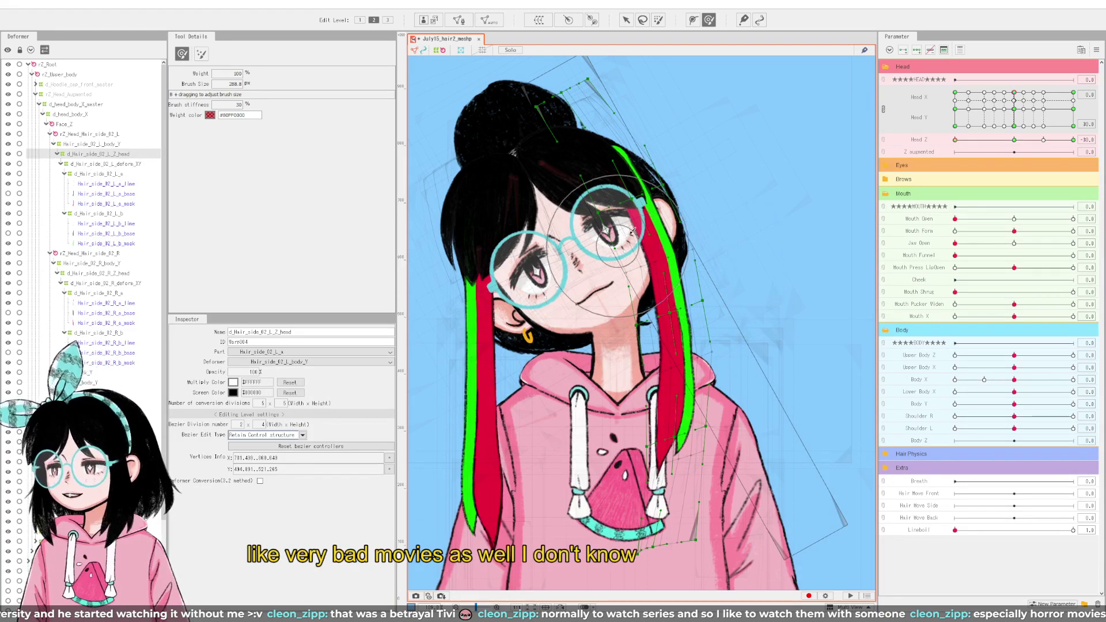
left_click(686, 185)
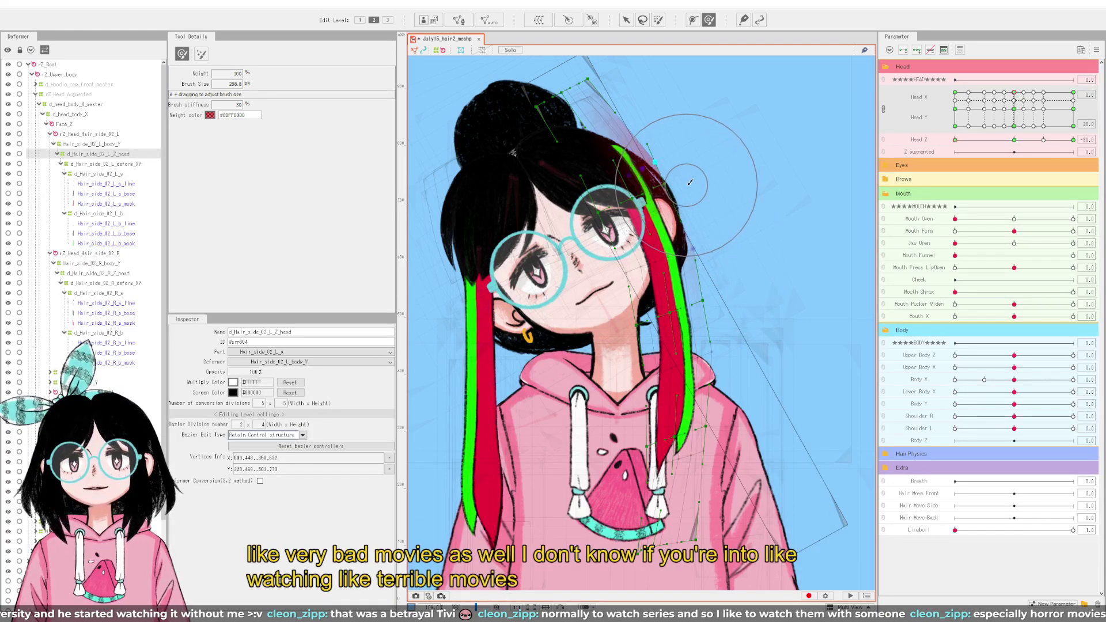
left_click(673, 155)
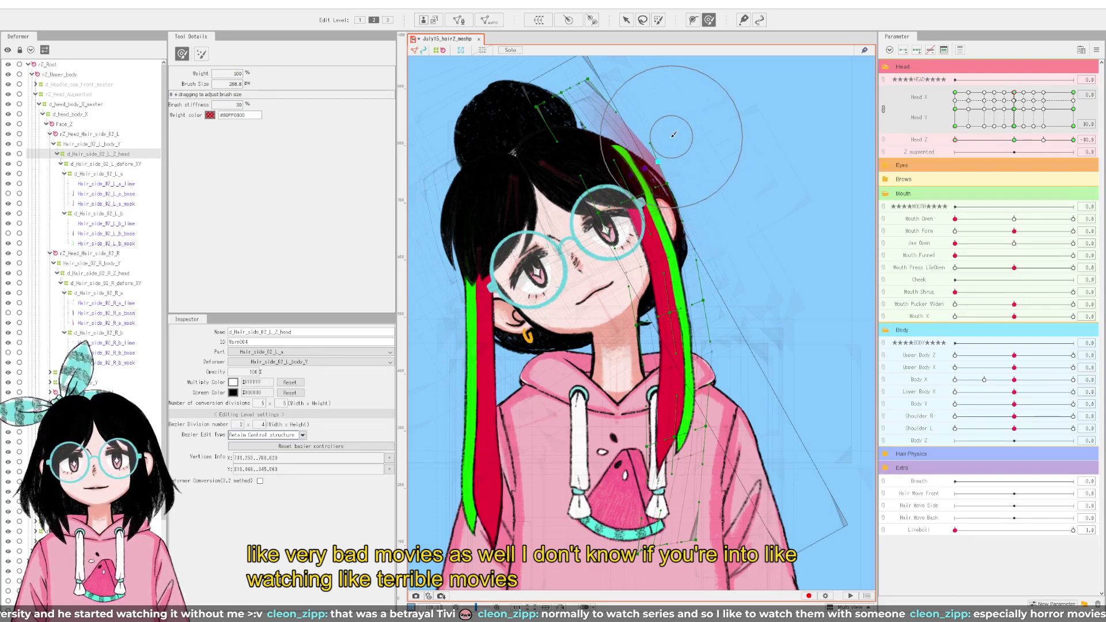
left_click(720, 305)
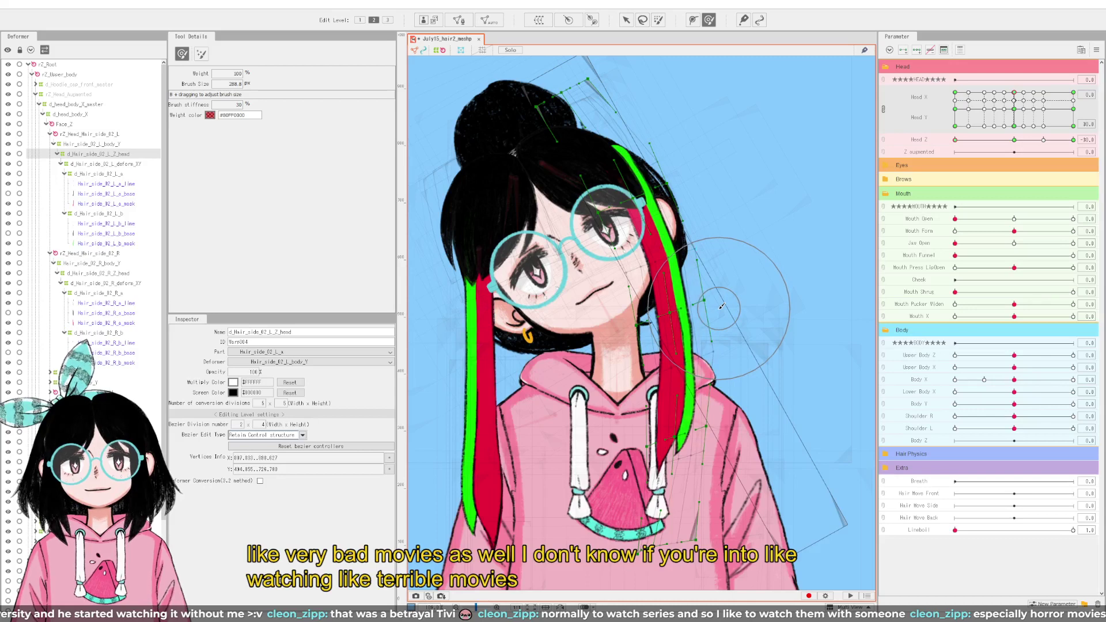
key("ctrl+z")
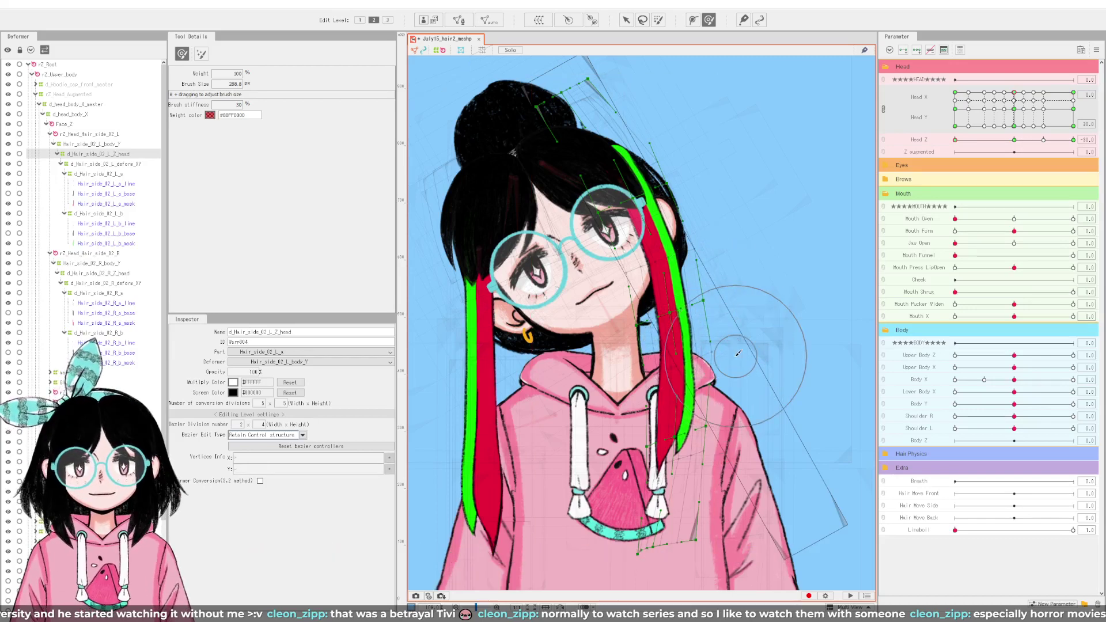
left_click(722, 356)
key("ctrl+z")
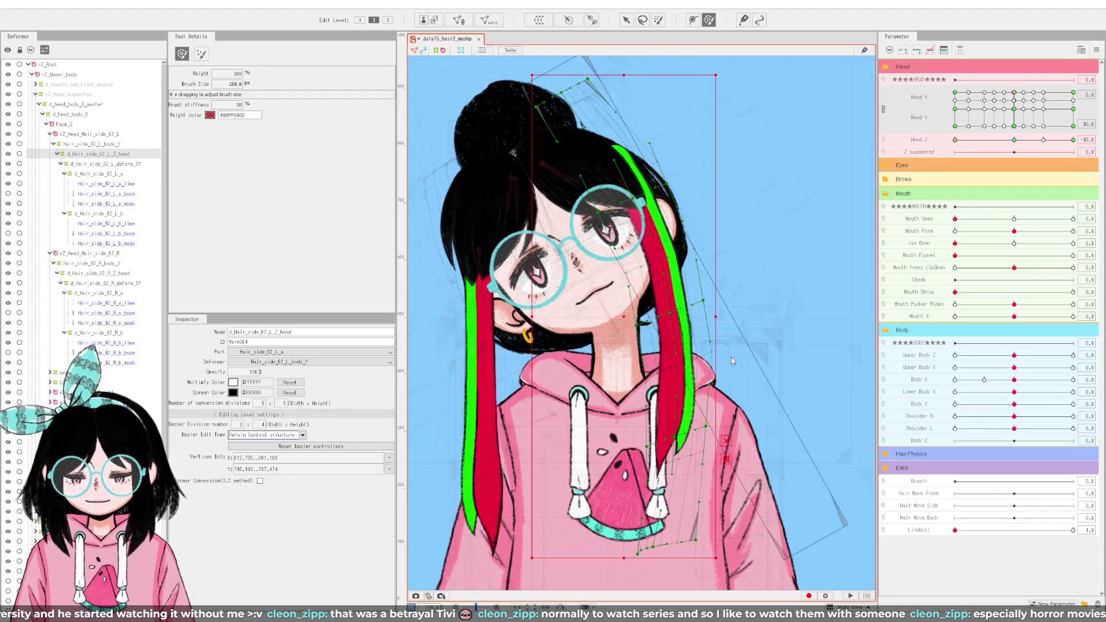
Step: Switch to the Arrow tool and reposition individual deformer control points beside the lock at shoulder level and near its tip
left_click(626, 20)
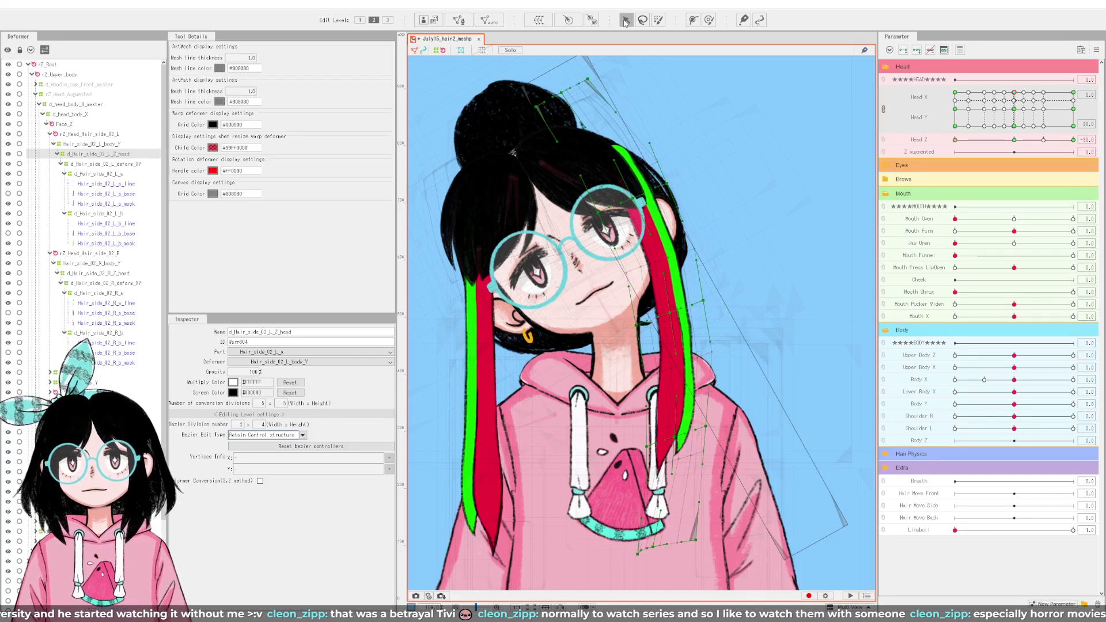
left_click(713, 356)
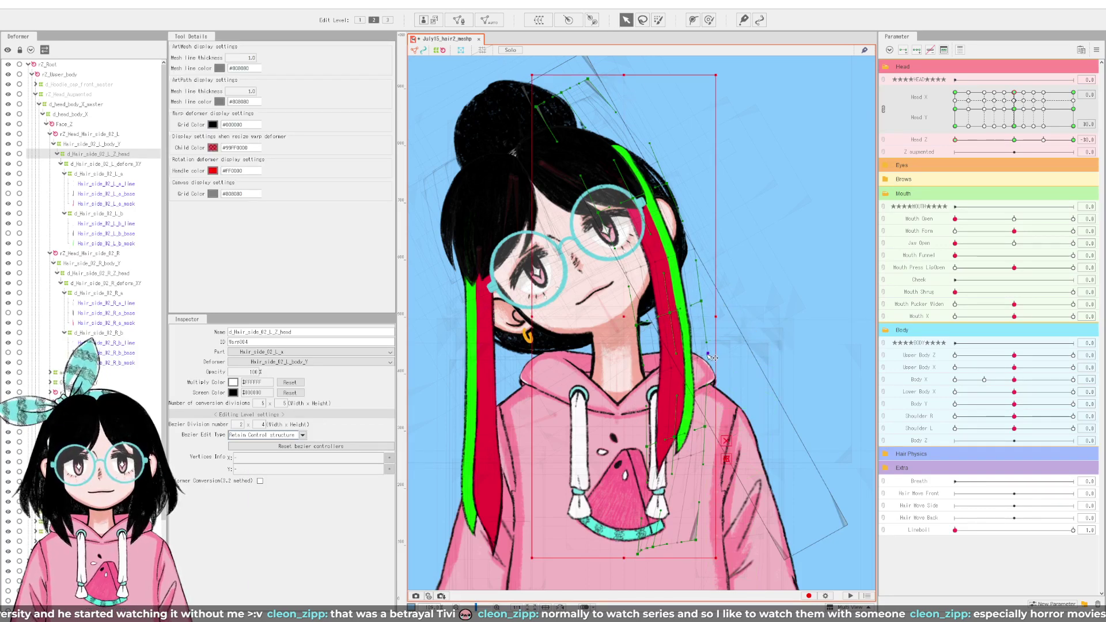
scroll(697, 368, "up", 2)
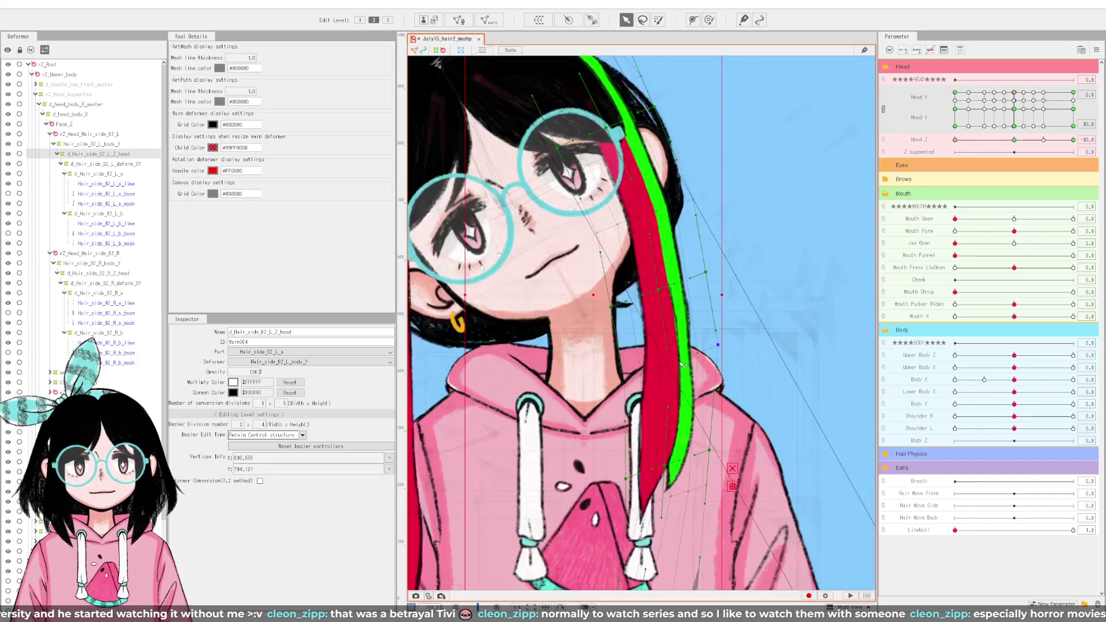
left_click(685, 364)
left_click_drag(684, 364, 707, 357)
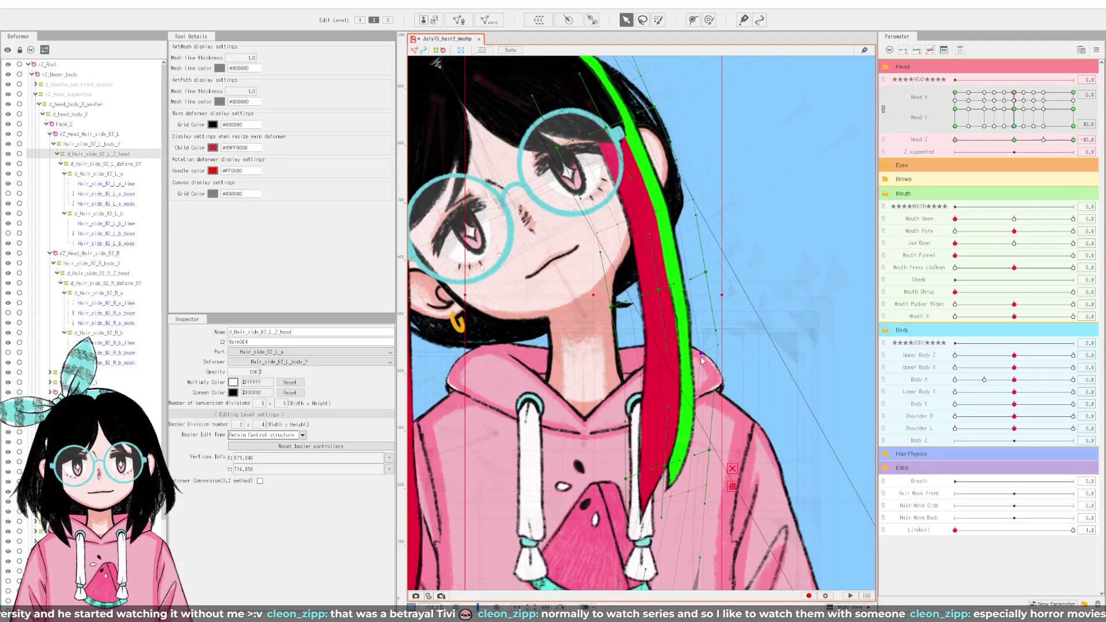
left_click(693, 489)
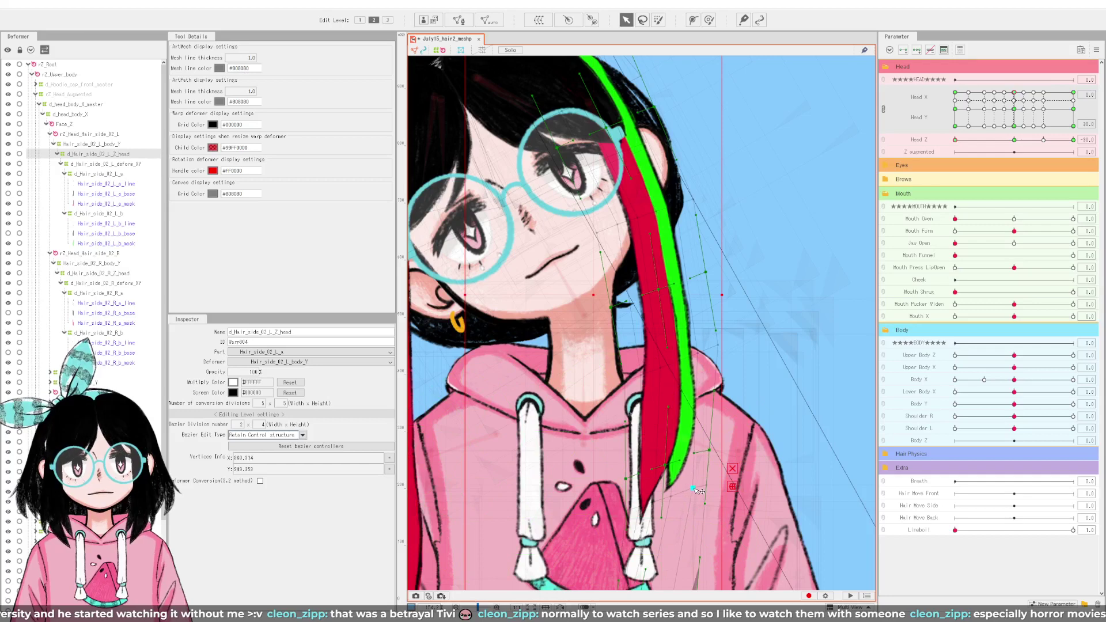
left_click_drag(694, 489, 689, 491)
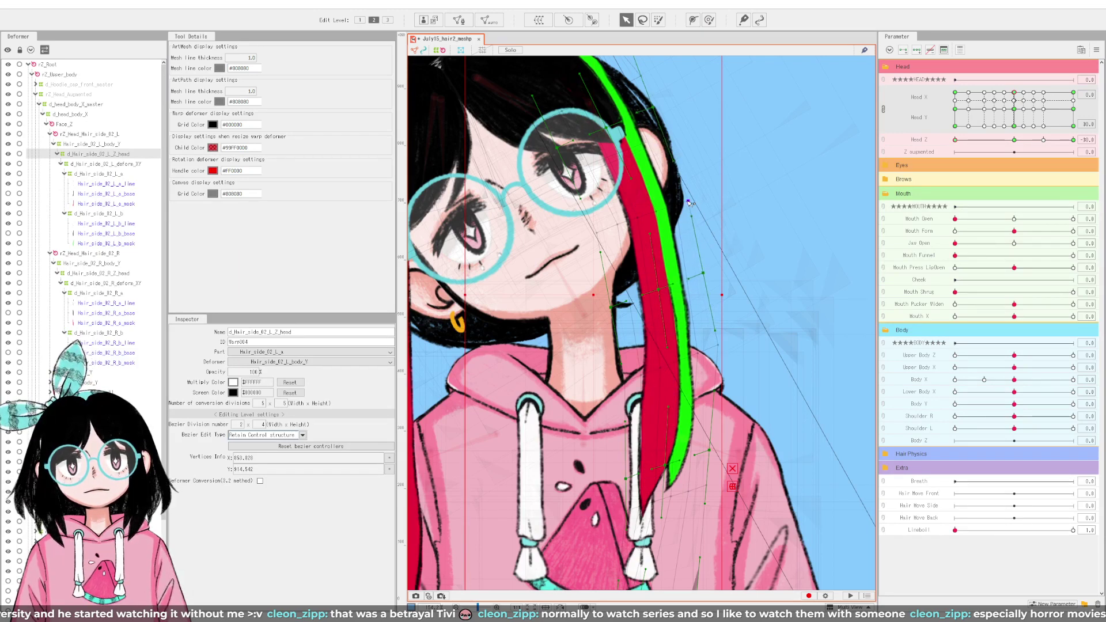
Step: Refine the deformer control points on both sides of the lock's middle section, around neck and shoulder height
scroll(688, 201, "down", 3)
scroll(648, 346, "up", 3)
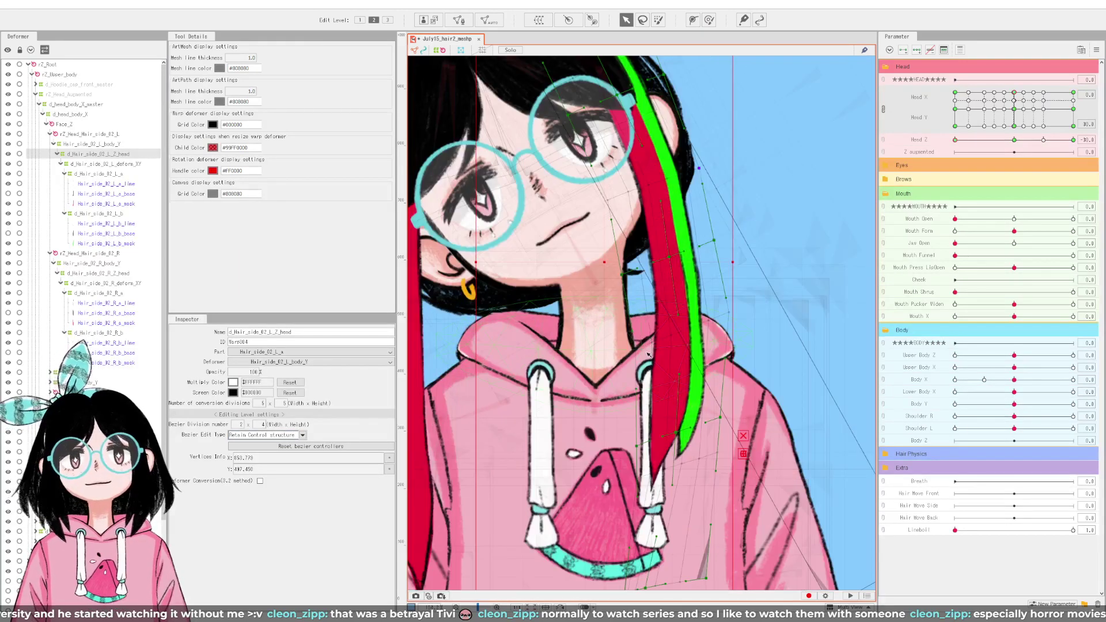
scroll(664, 344, "down", 2)
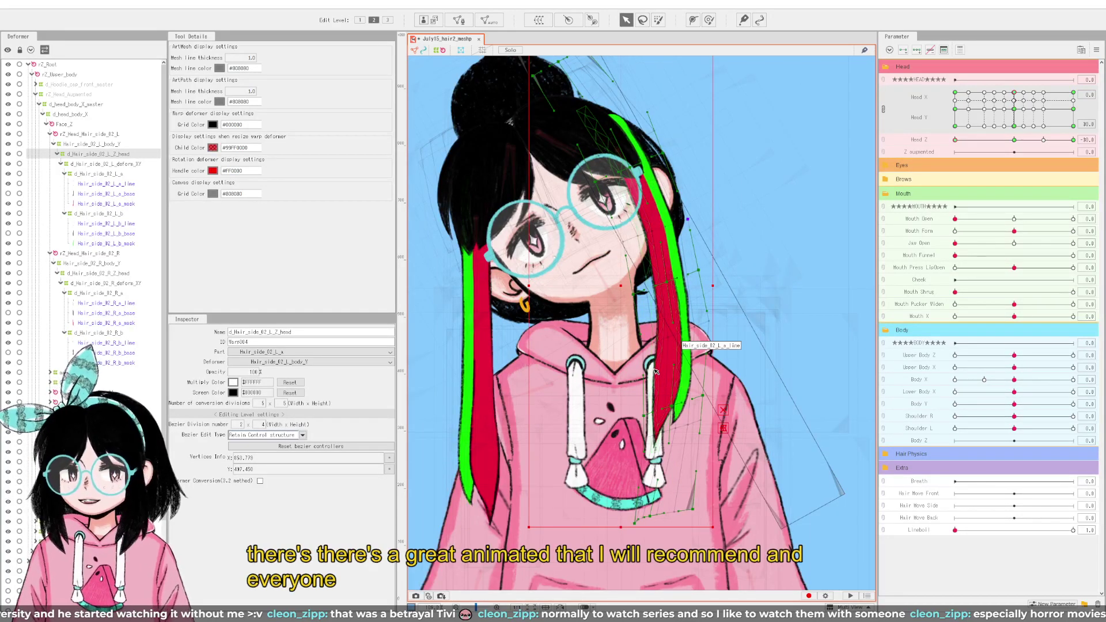
scroll(655, 369, "up", 2)
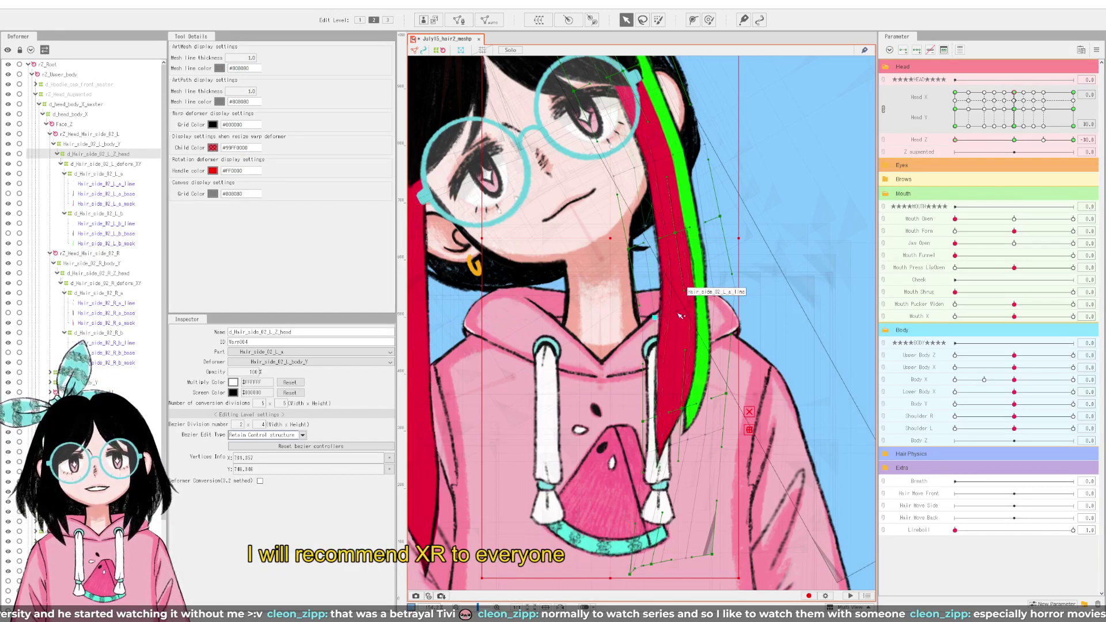
left_click_drag(661, 320, 729, 291)
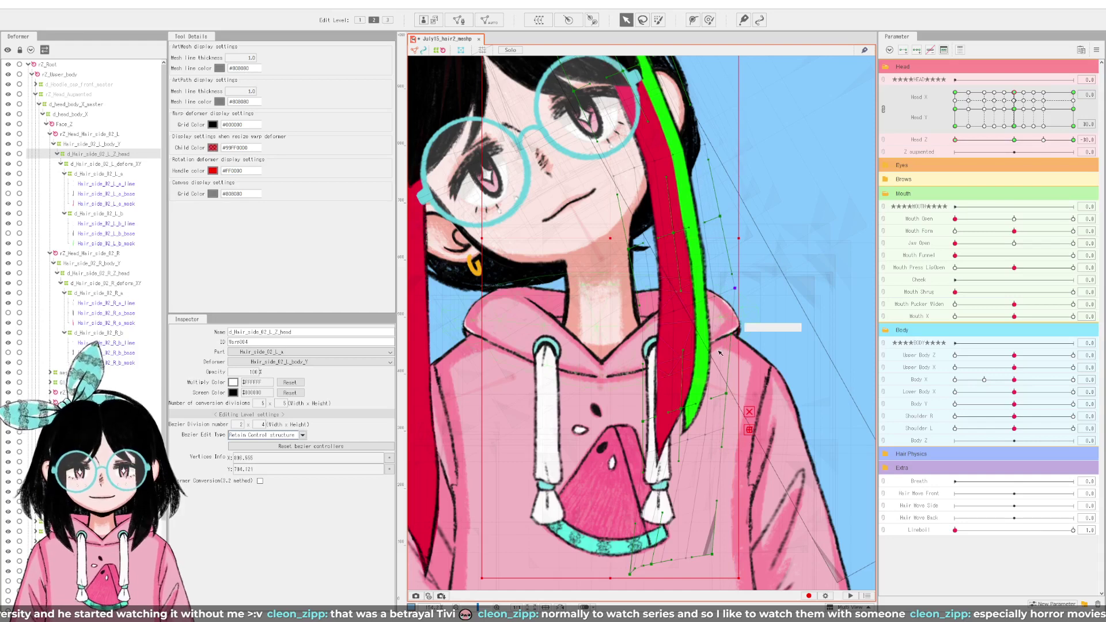
Step: Adjust the control points at the red strand's tip and along the deformer's lower edge
scroll(719, 358, "down", 2)
scroll(709, 398, "up", 2)
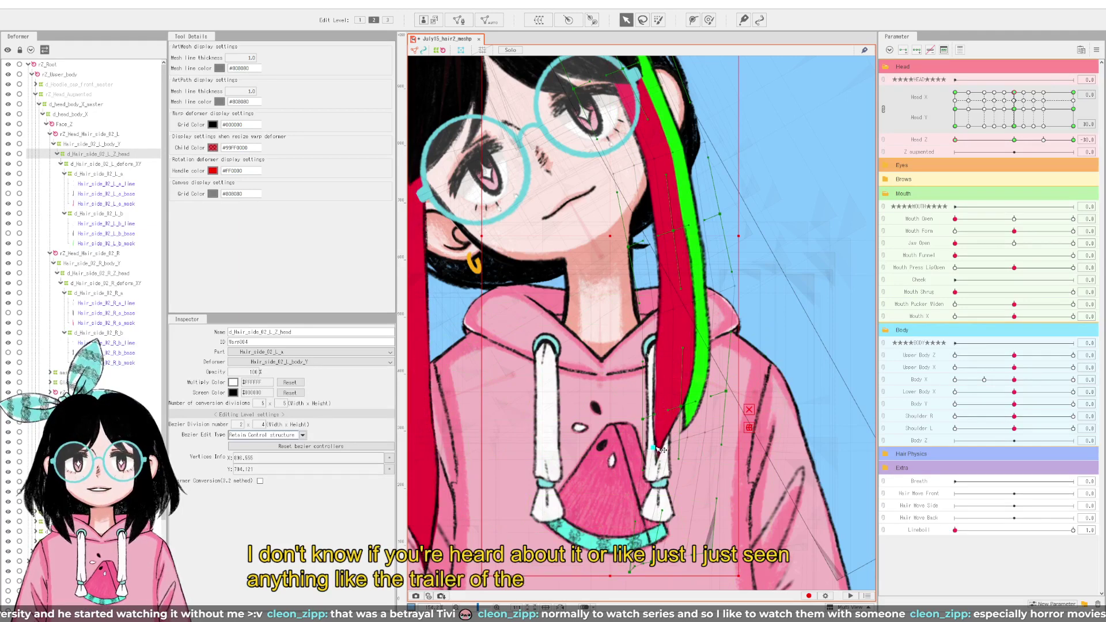
left_click_drag(657, 451, 672, 437)
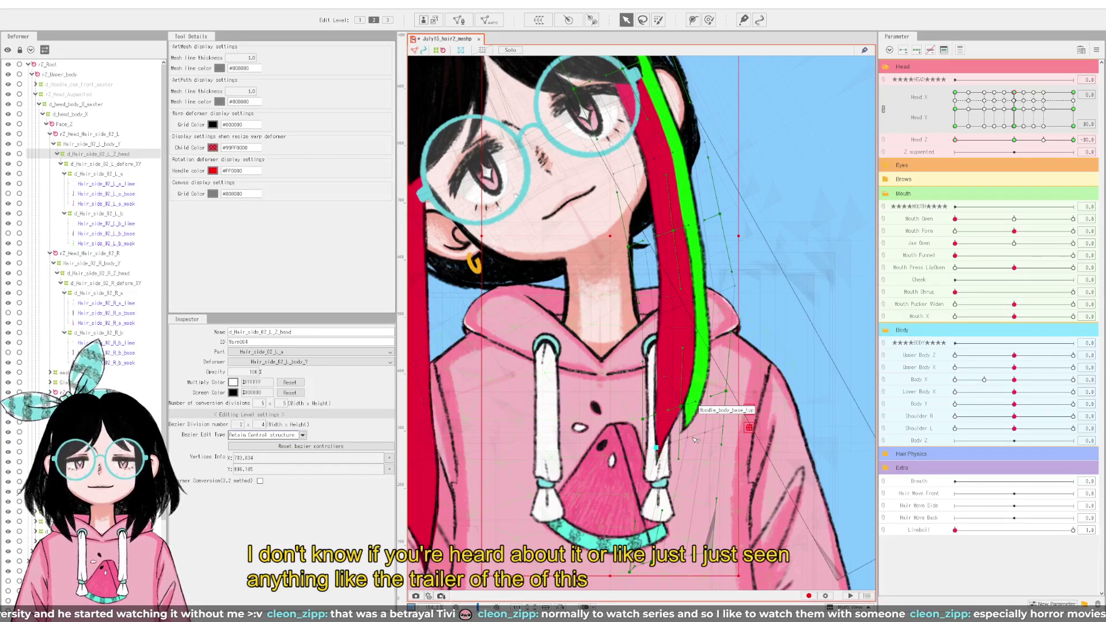
left_click(664, 565)
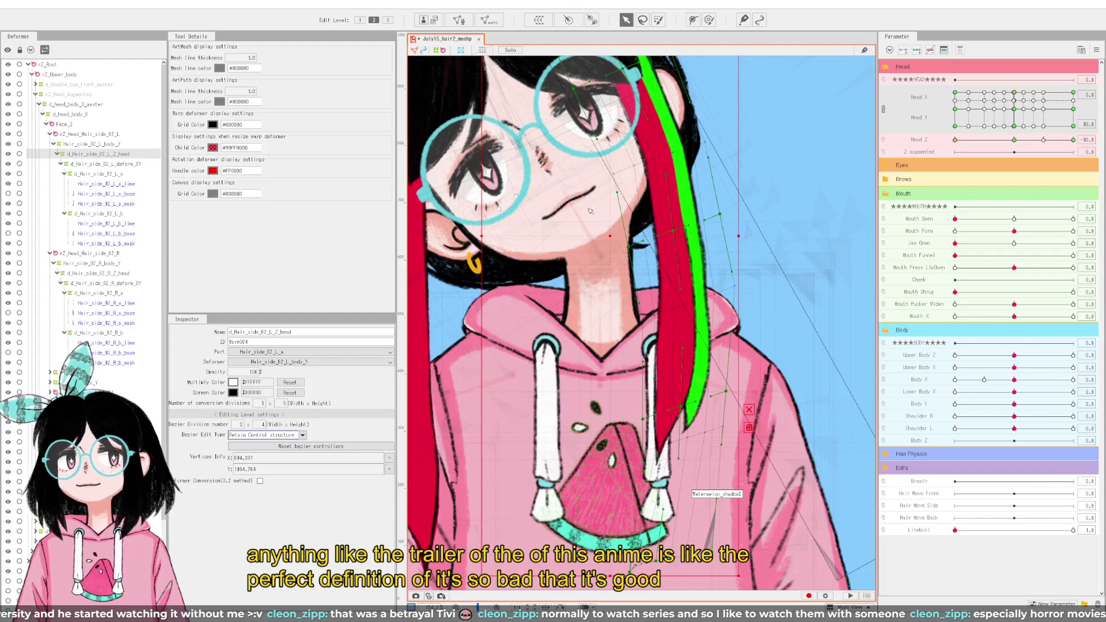
Step: Check the reshaped lock on the whole character and save the model file
scroll(699, 542, "down", 5)
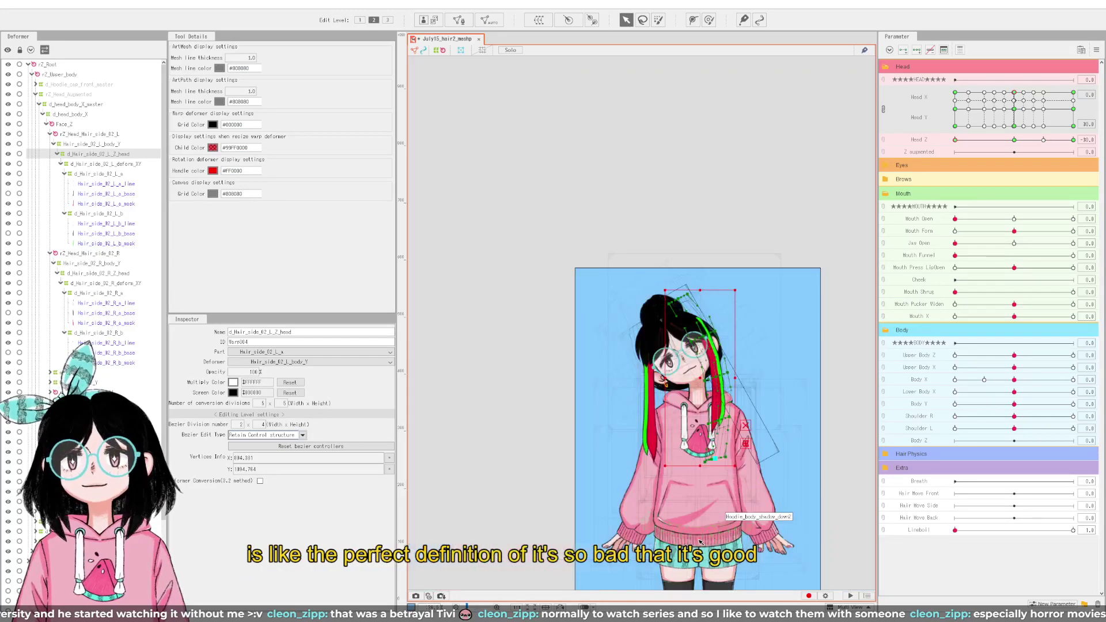
scroll(680, 433, "up", 1)
scroll(680, 433, "up", 1)
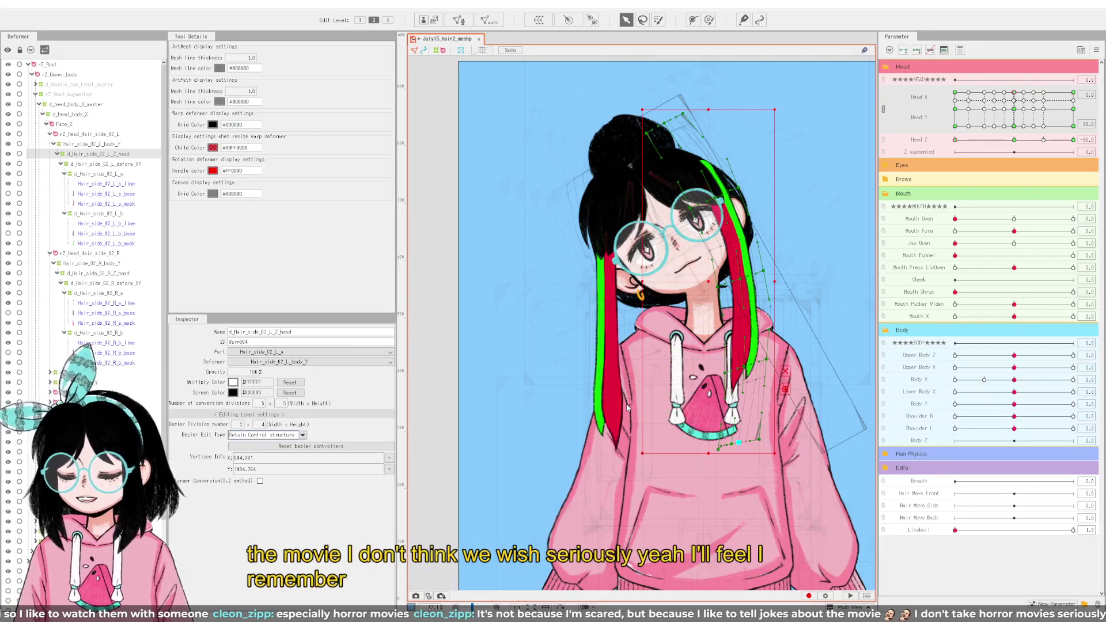
key("ctrl+s")
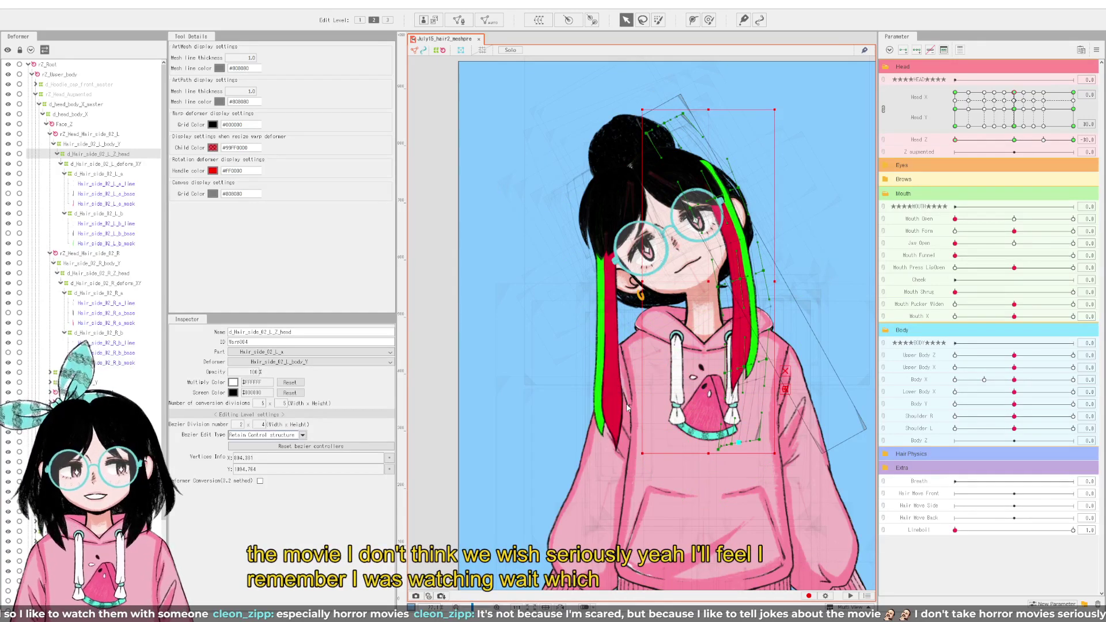
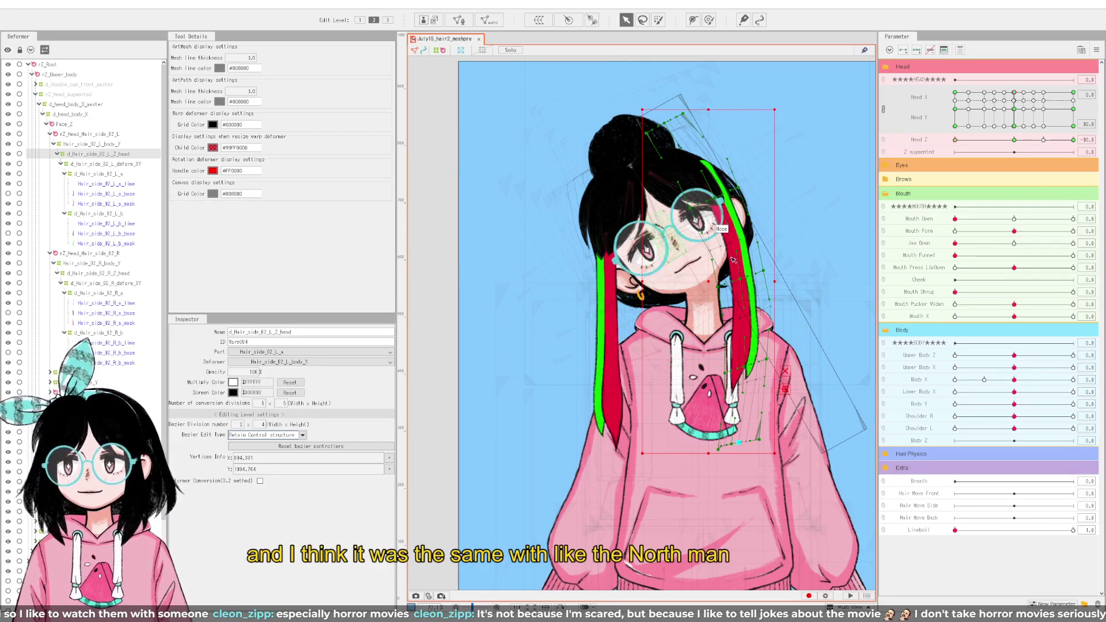
scroll(745, 252, "up", 3)
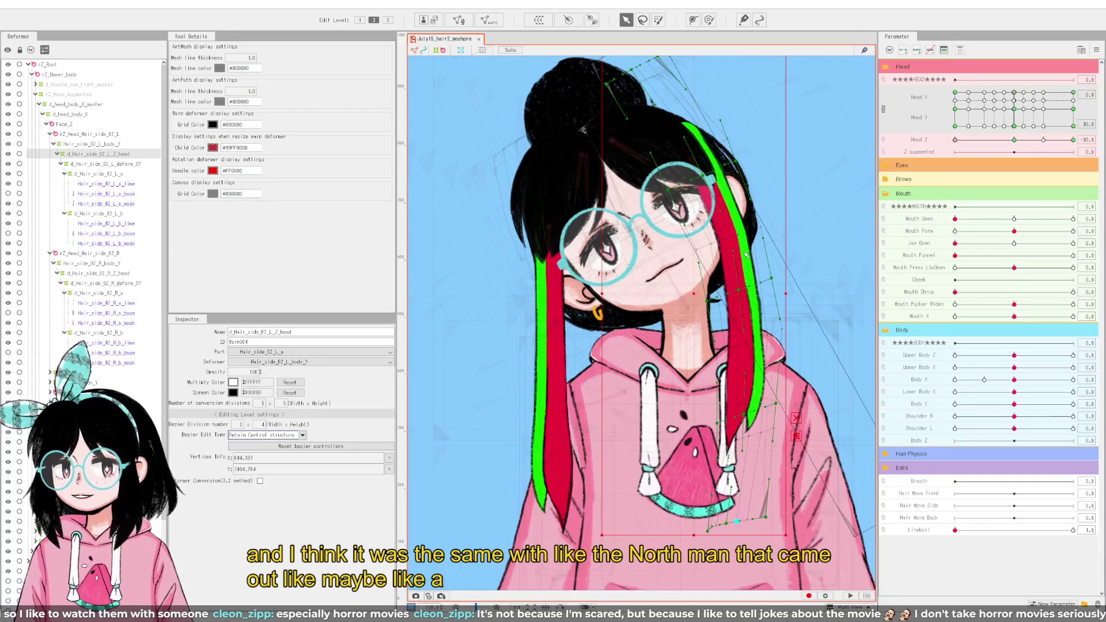
Step: Adjust the deformer control points at the upper part of the lock, beside the glasses' temple
scroll(728, 264, "down", 2)
scroll(728, 265, "up", 2)
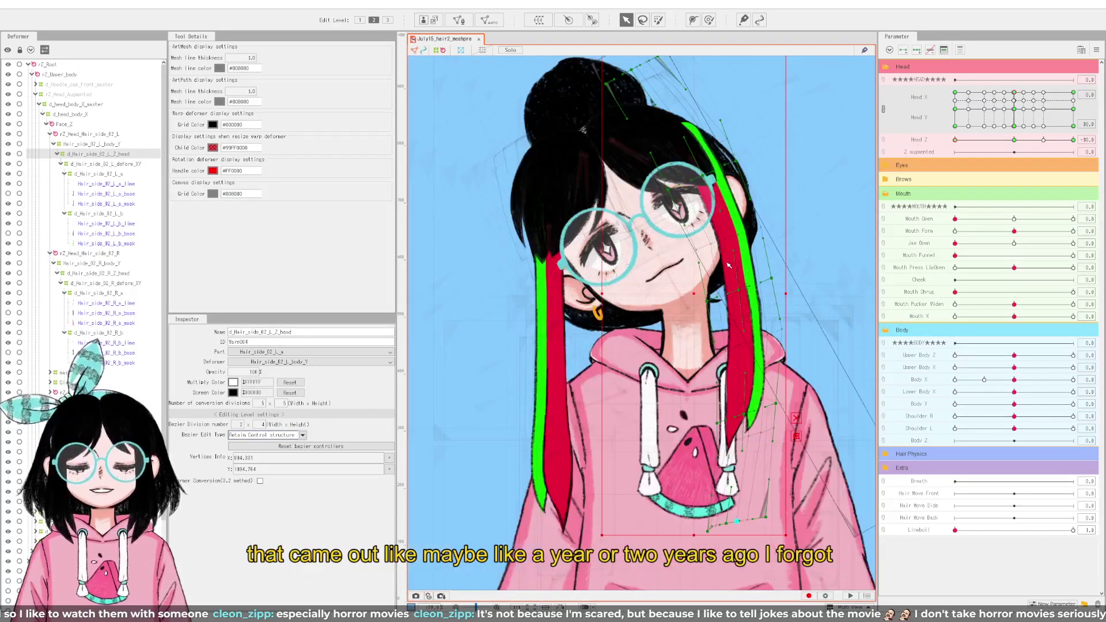
scroll(728, 265, "down", 2)
scroll(728, 265, "up", 3)
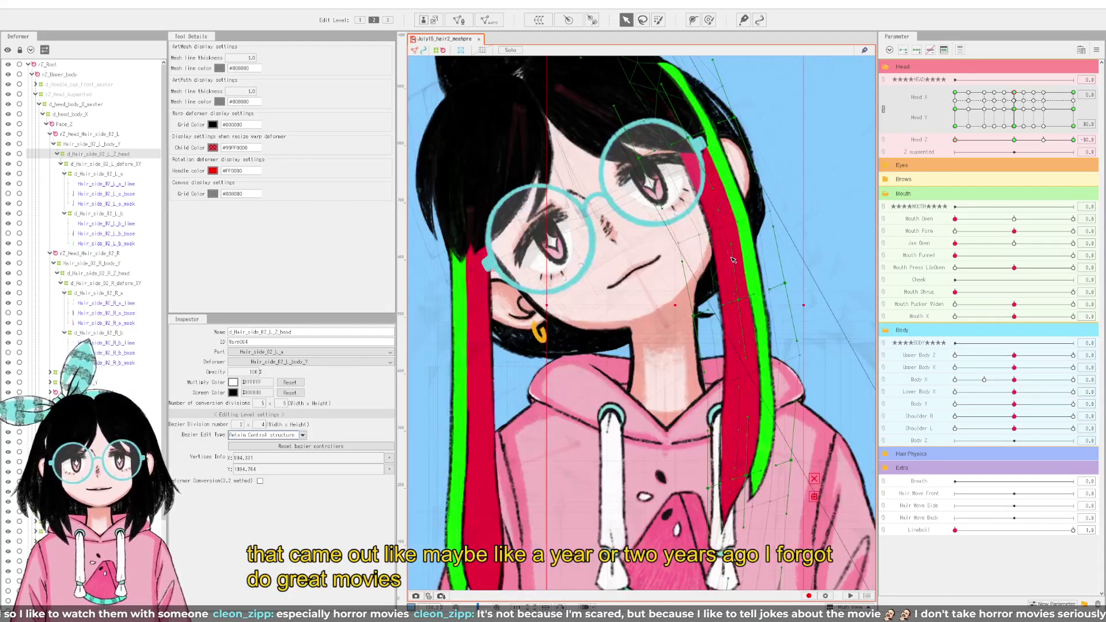
scroll(734, 252, "down", 1)
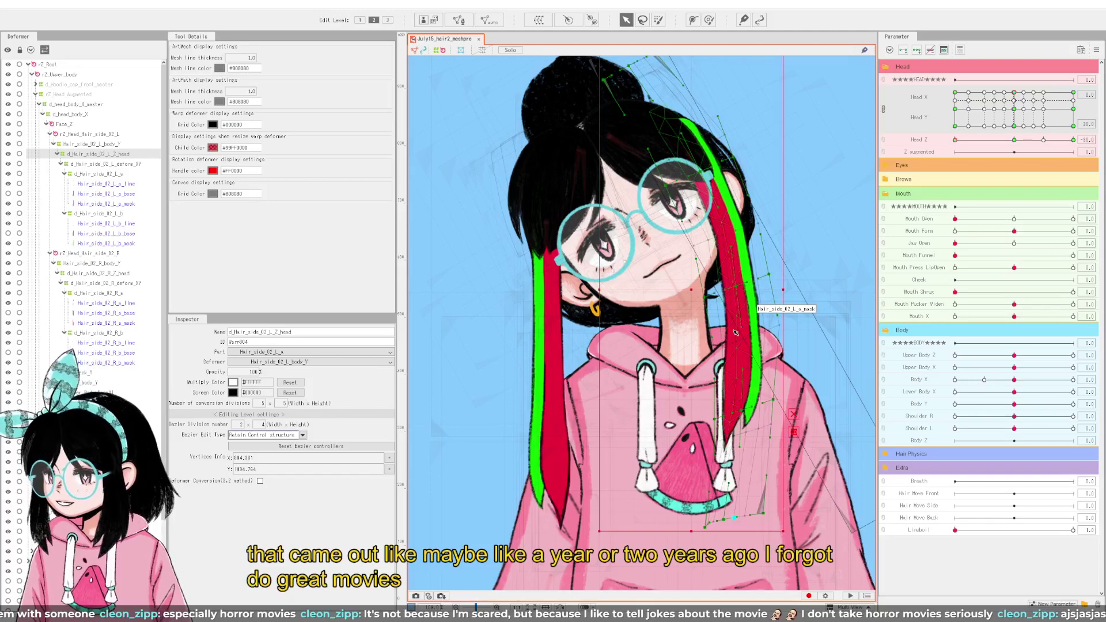
scroll(755, 209, "up", 2)
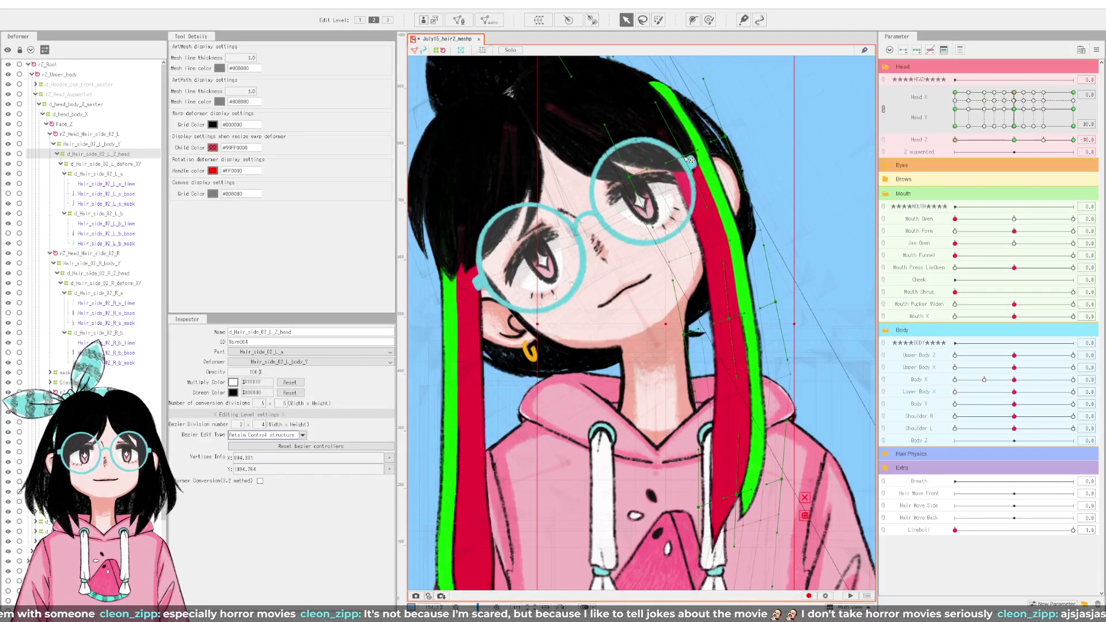
left_click_drag(690, 160, 710, 150)
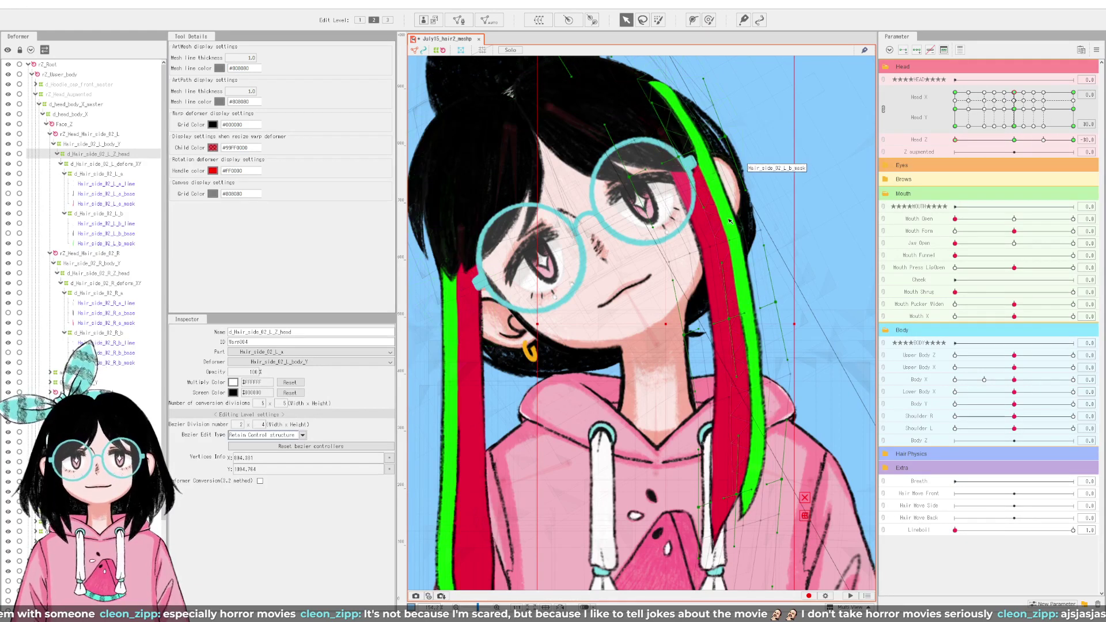
Step: Nudge the deformer control points along the lock's inner side at cheek height so it follows the face contour
scroll(691, 276, "up", 1)
scroll(684, 311, "down", 2)
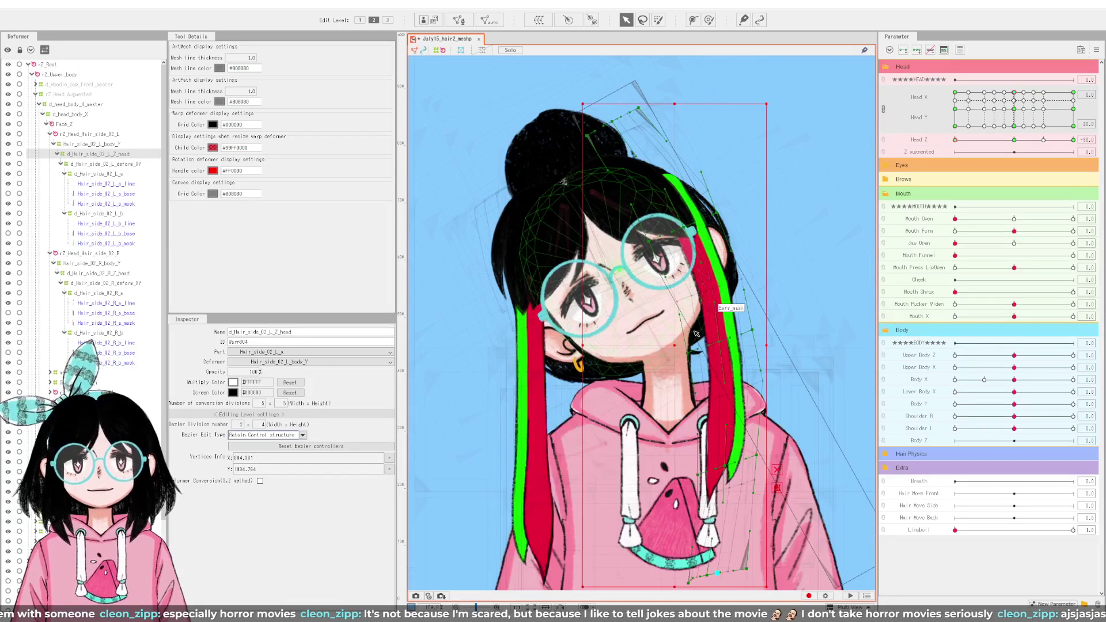
scroll(693, 302, "down", 1)
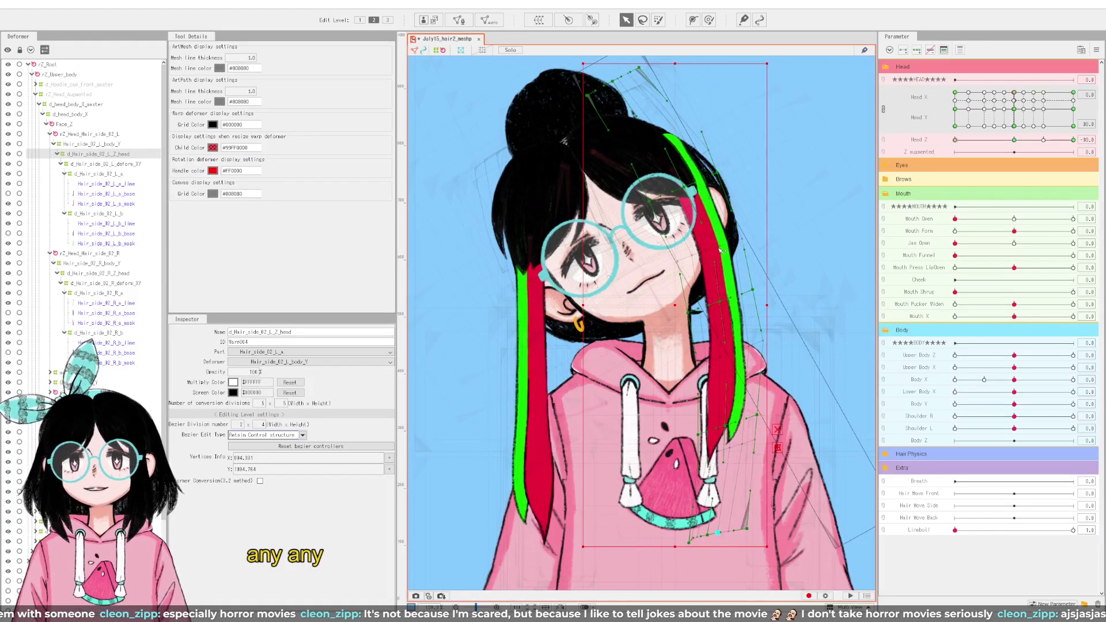
scroll(698, 298, "up", 2)
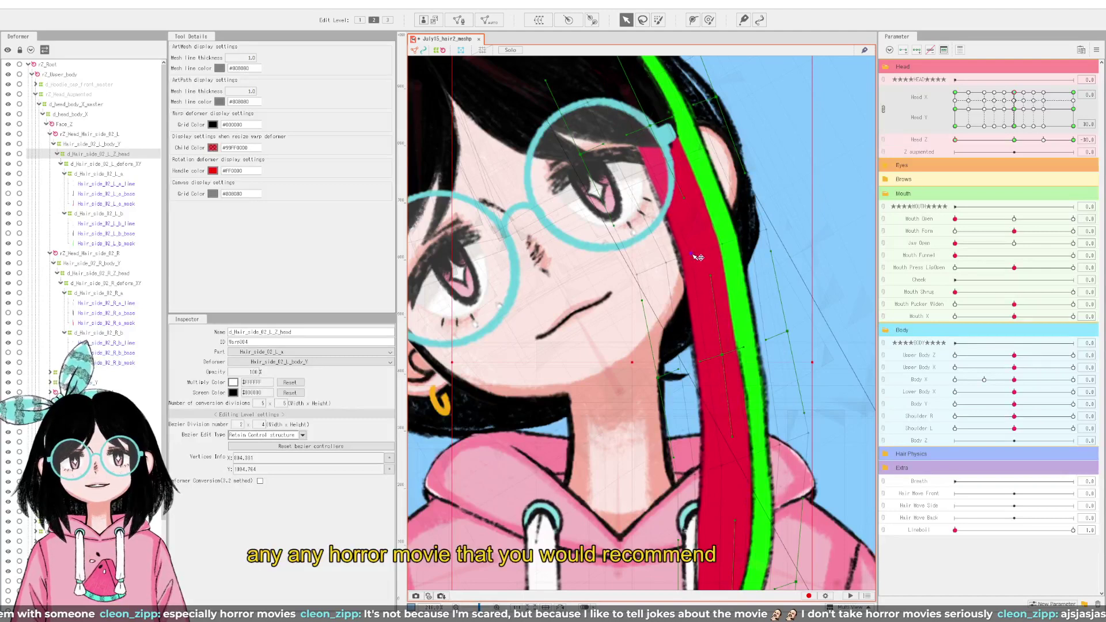
left_click_drag(697, 256, 700, 255)
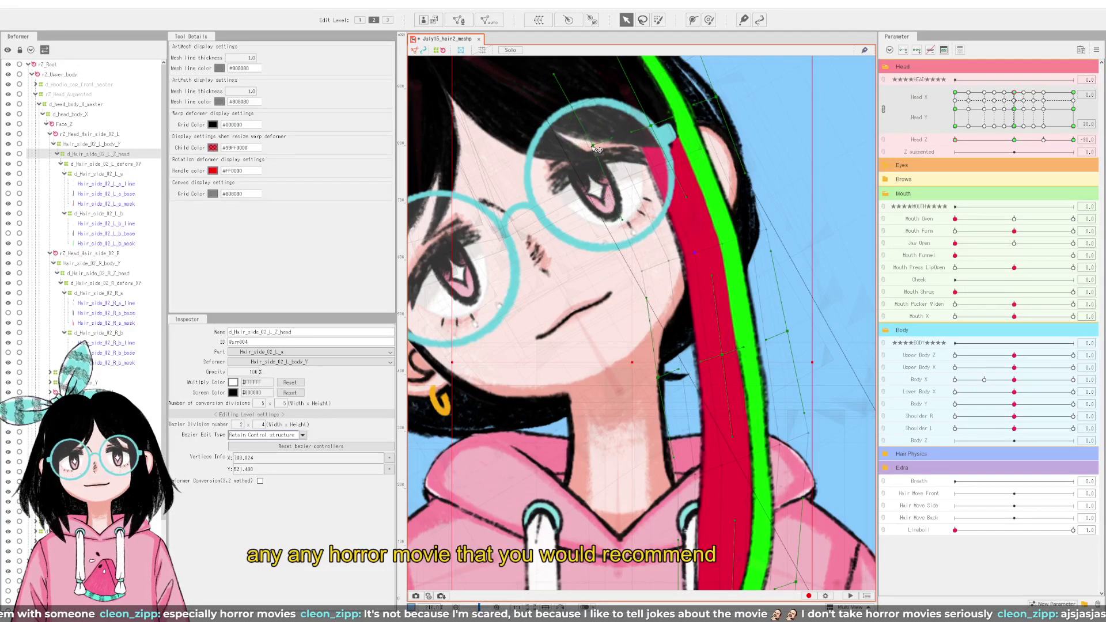
scroll(677, 191, "down", 3)
scroll(738, 245, "up", 3)
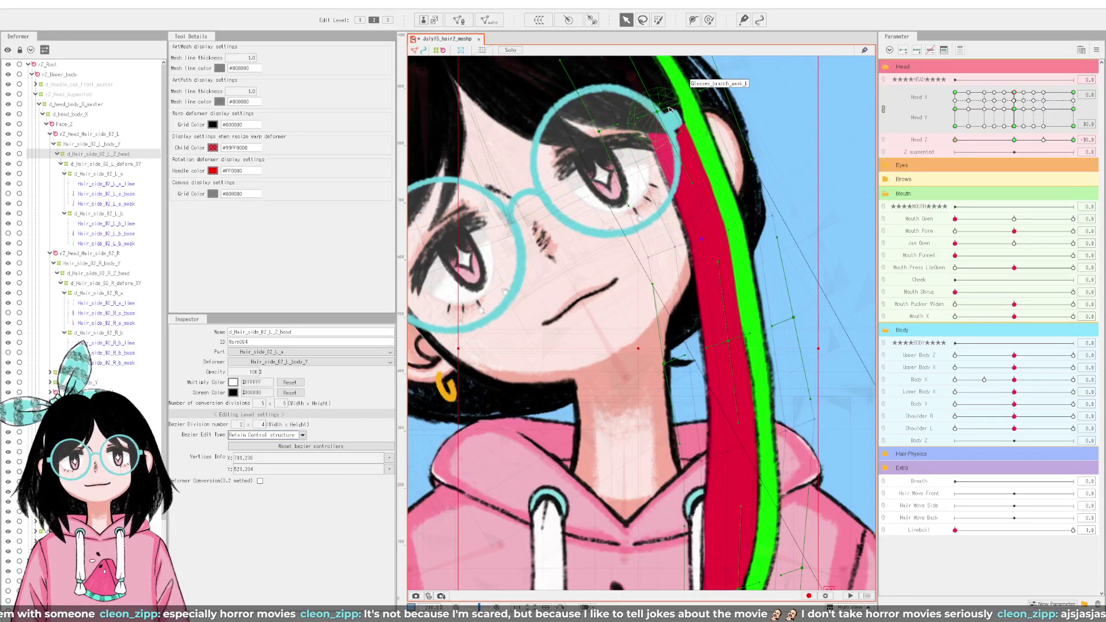
scroll(683, 108, "down", 4)
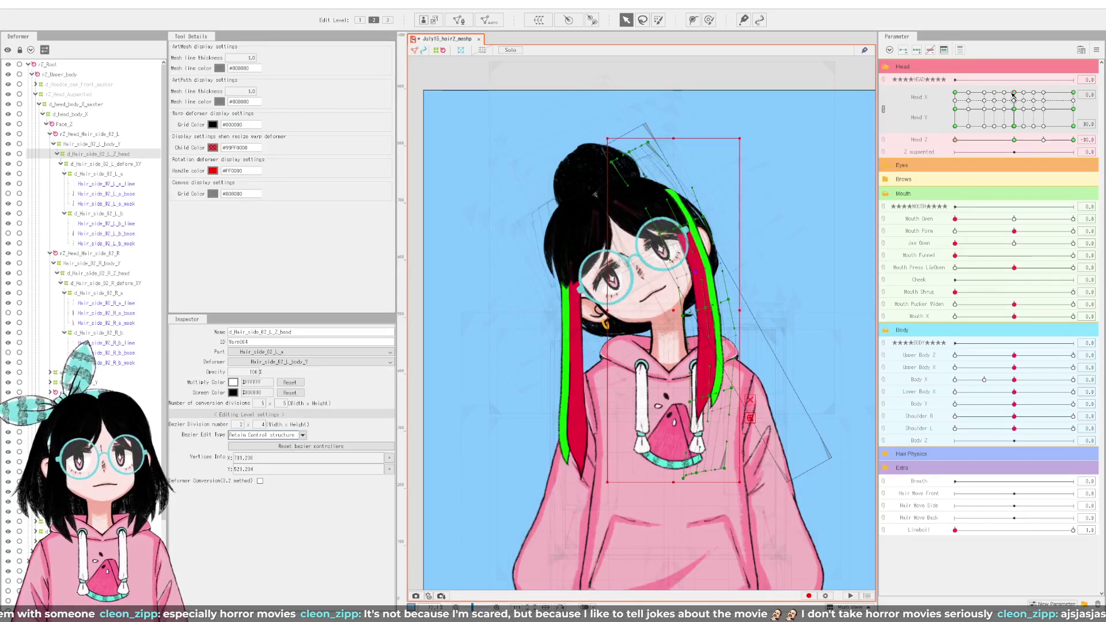
Step: Set Head X to its maximum and pull the lock's lower half inward over the hoodie with the Deform Brush
left_click_drag(1012, 95, 1098, 70)
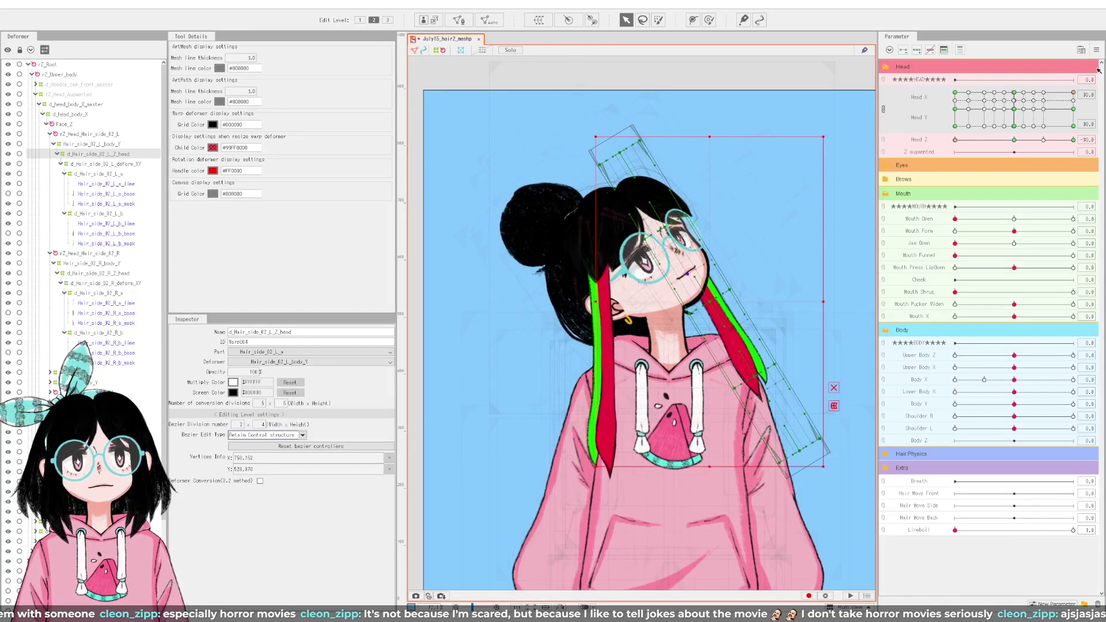
left_click_drag(713, 362, 670, 339)
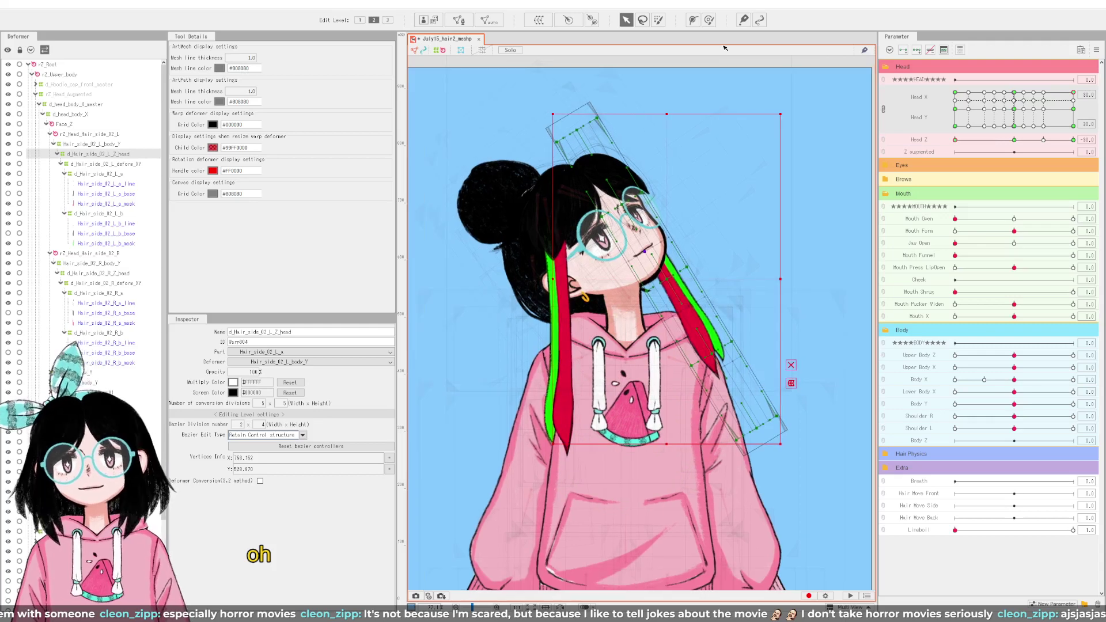
left_click(713, 22)
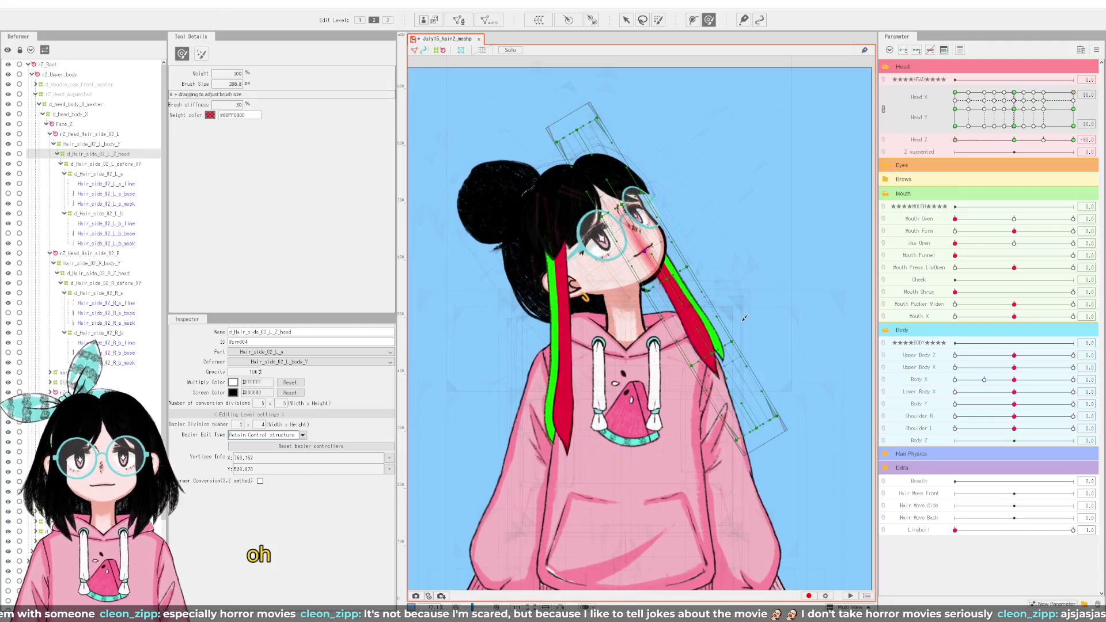
mouse_move(709, 358)
left_mouse_down()
mouse_move(755, 361)
mouse_move(738, 385)
mouse_move(725, 381)
mouse_move(734, 456)
left_mouse_up()
left_click(734, 379)
key("ctrl+z")
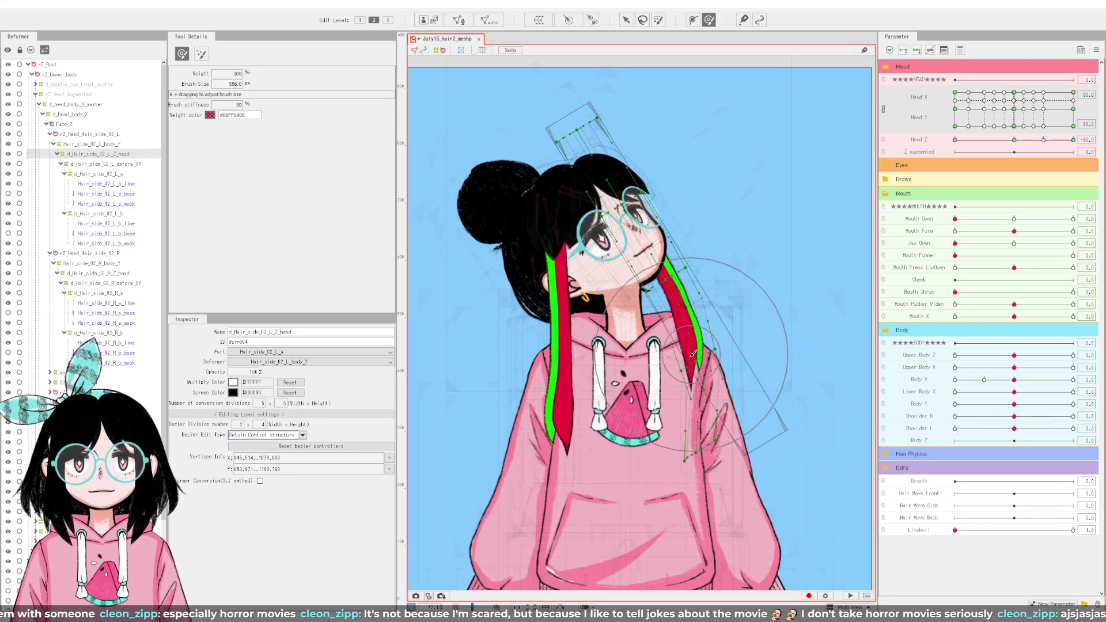
mouse_move(676, 359)
left_mouse_down()
mouse_move(683, 456)
mouse_move(645, 329)
mouse_move(639, 242)
mouse_move(691, 259)
mouse_move(719, 287)
mouse_move(714, 265)
mouse_move(711, 397)
mouse_move(683, 477)
mouse_move(663, 444)
mouse_move(677, 469)
left_mouse_up()
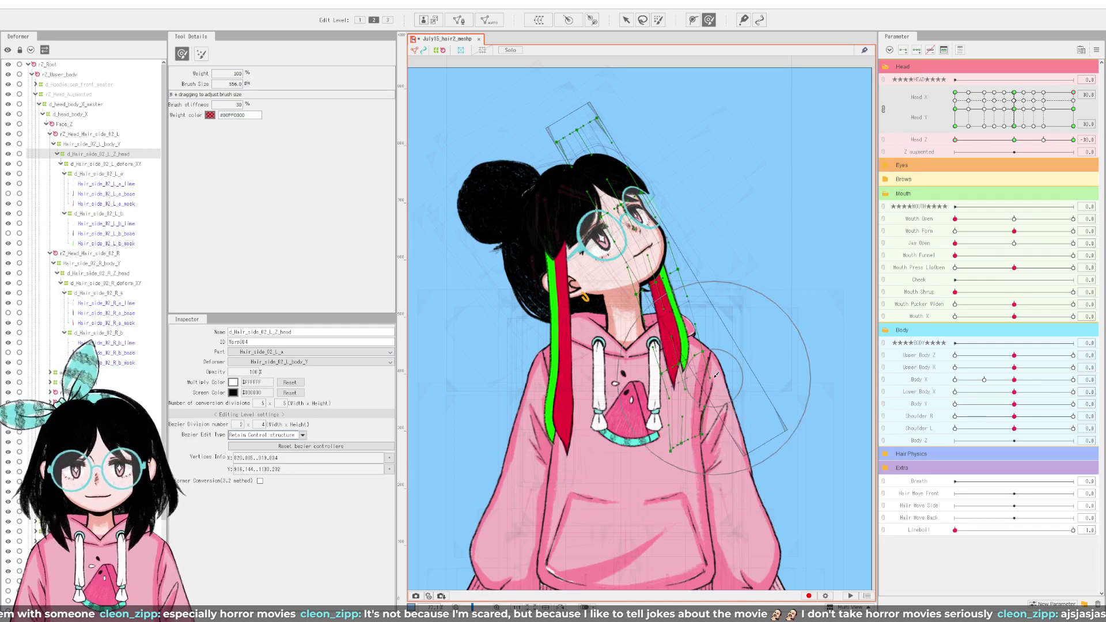
Step: Reduce the Deform Brush size and smooth the curve of the lock between the jaw and its tip
scroll(708, 384, "up", 2)
left_click_drag(729, 346, 738, 336)
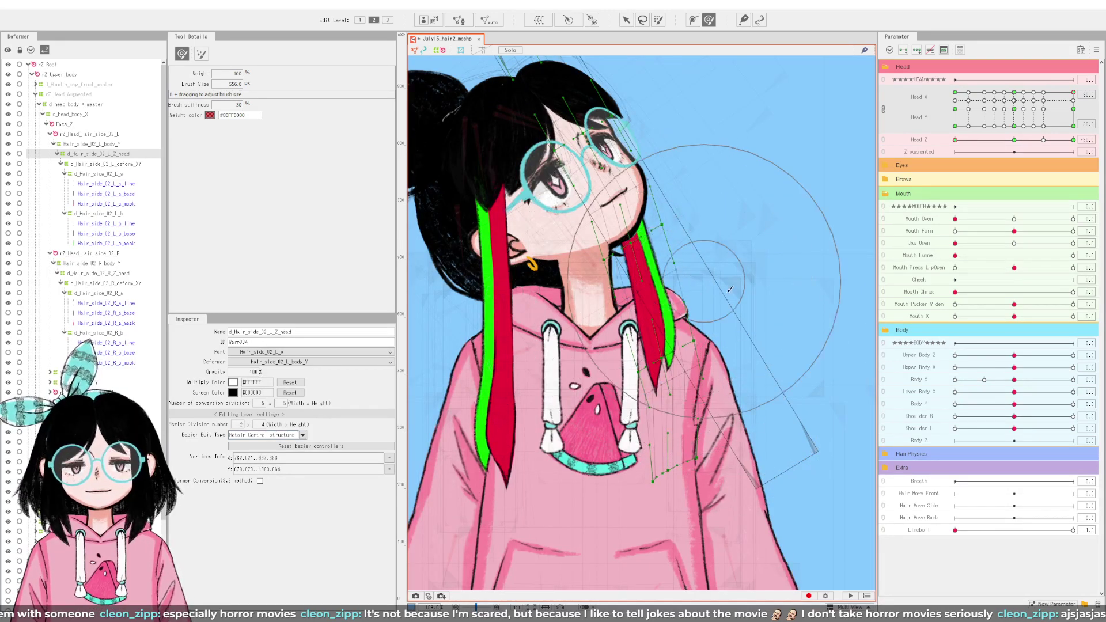
left_click_drag(751, 289, 694, 278)
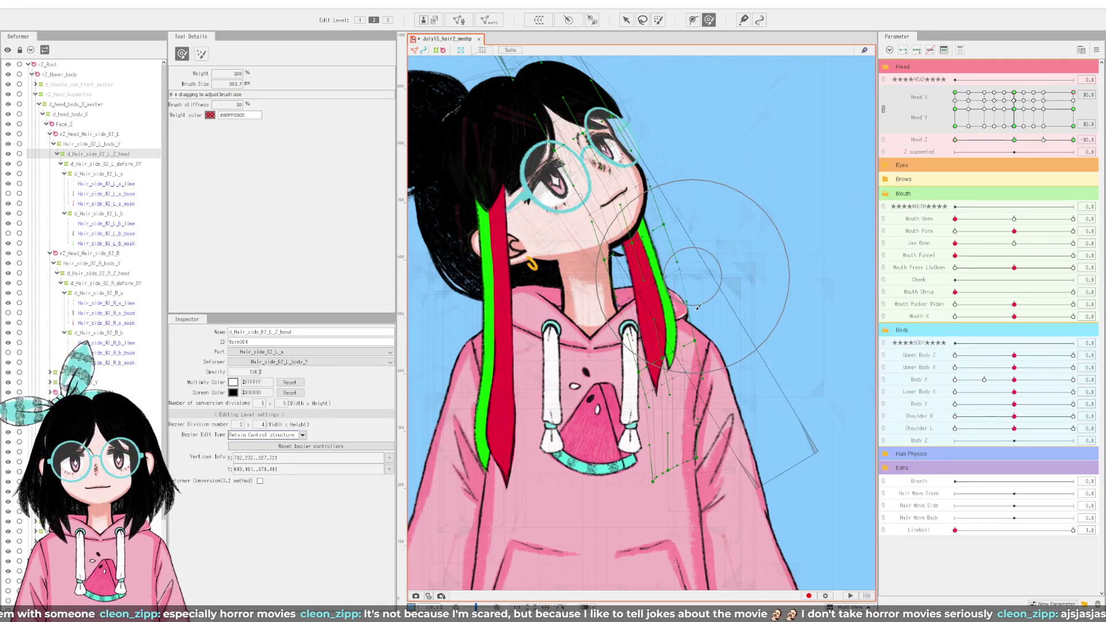
scroll(694, 424, "down", 2)
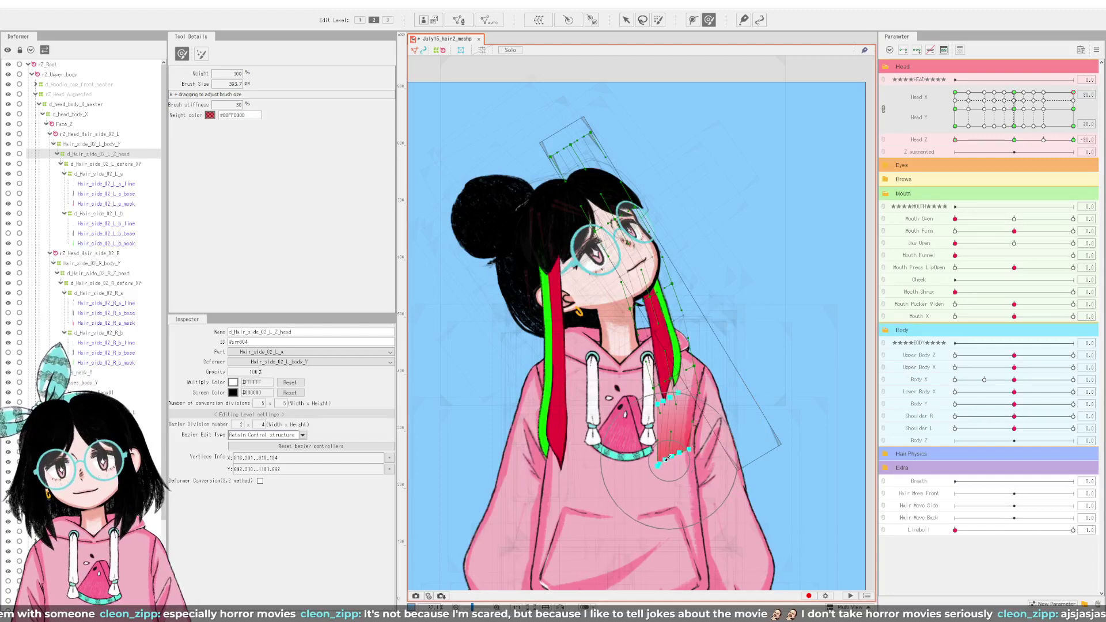
scroll(655, 412, "up", 2)
left_click_drag(649, 387, 727, 334)
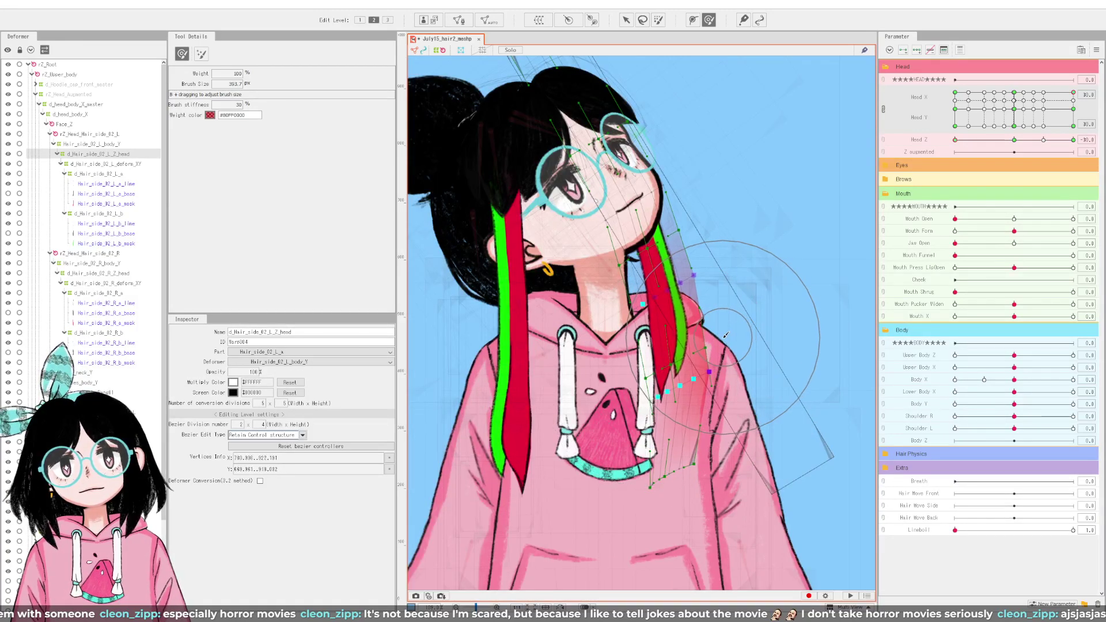
scroll(725, 340, "down", 2)
scroll(724, 341, "down", 1)
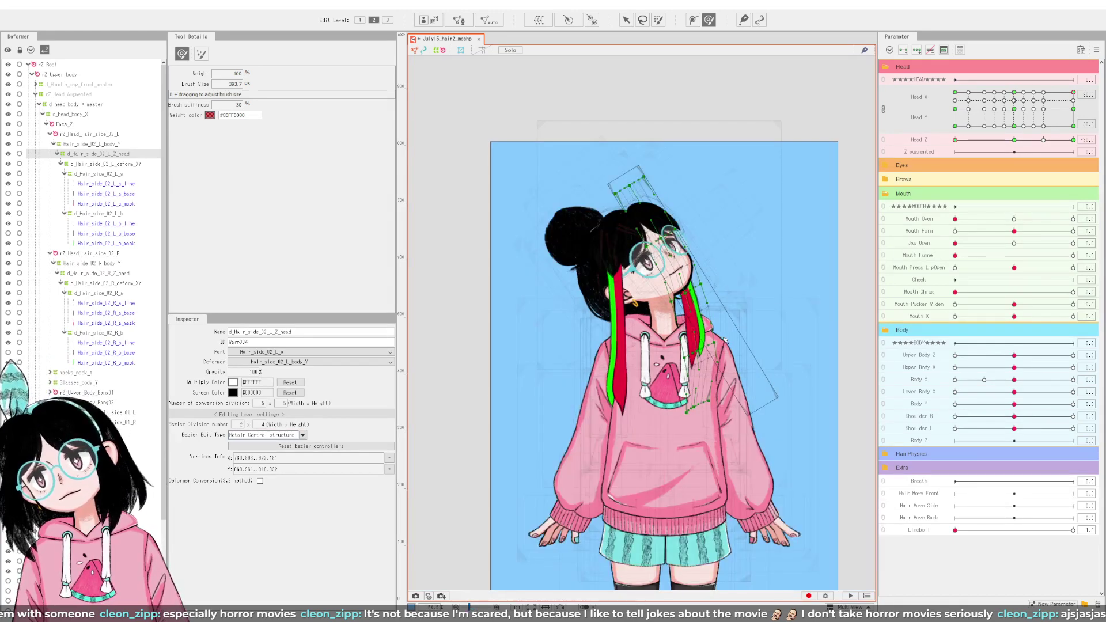
scroll(725, 340, "up", 3)
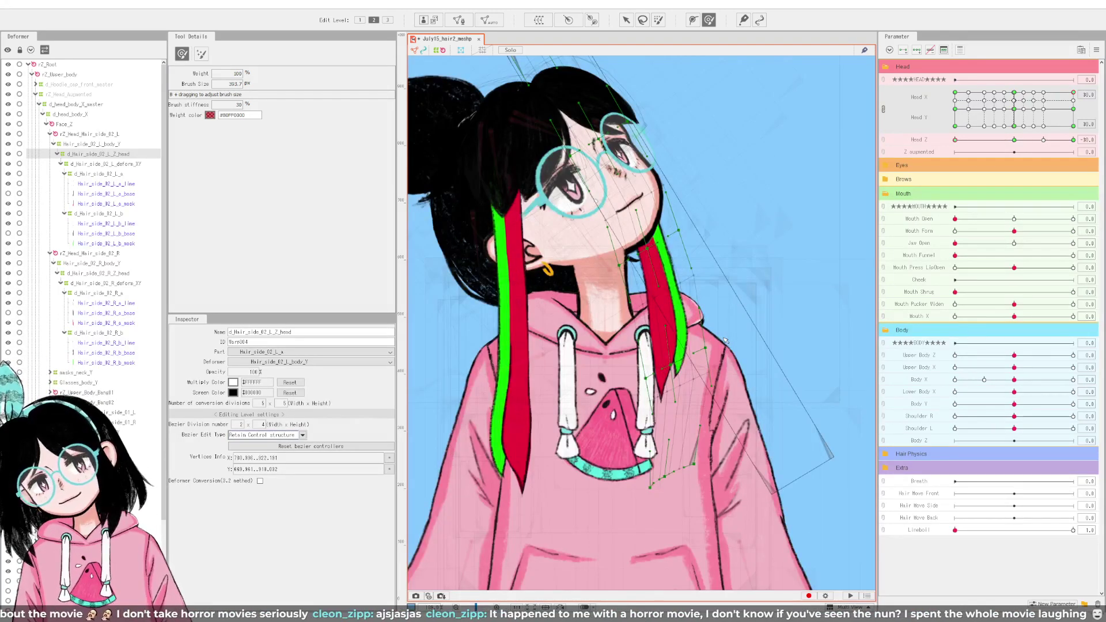
Step: Refine the lock's inner edge, outer shoulder side and the deformer's lower edge with short Deform Brush strokes
mouse_move(725, 340)
left_mouse_down()
mouse_move(622, 341)
mouse_move(619, 403)
mouse_move(645, 518)
mouse_move(662, 437)
mouse_move(640, 485)
mouse_move(593, 481)
mouse_move(629, 383)
mouse_move(616, 398)
left_mouse_up()
scroll(616, 398, "down", 3)
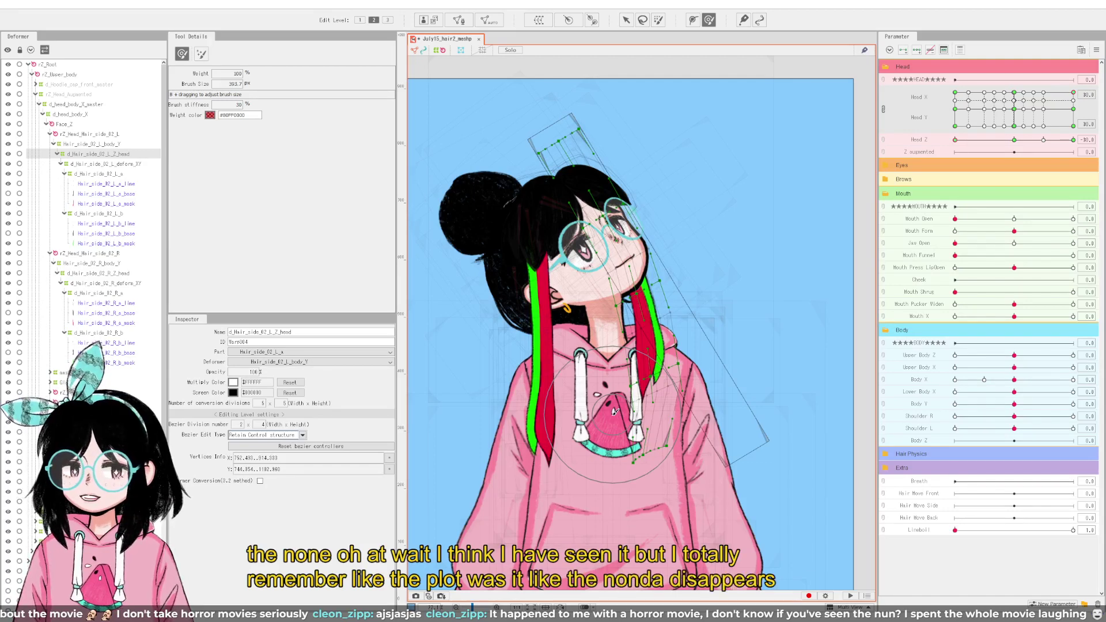
scroll(645, 345, "up", 2)
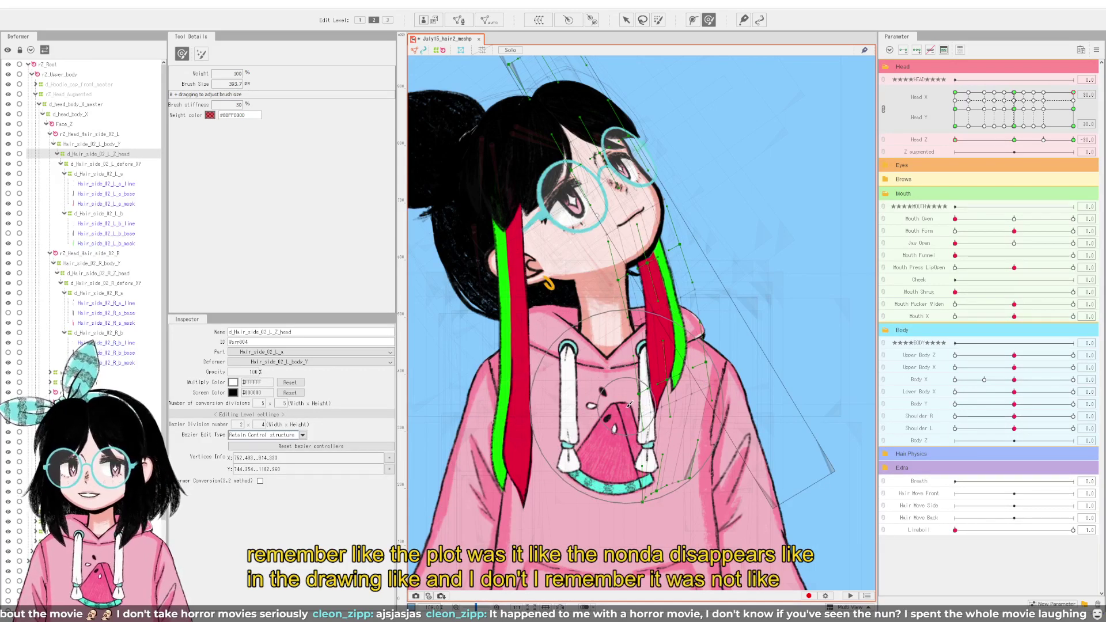
left_click_drag(630, 403, 626, 405)
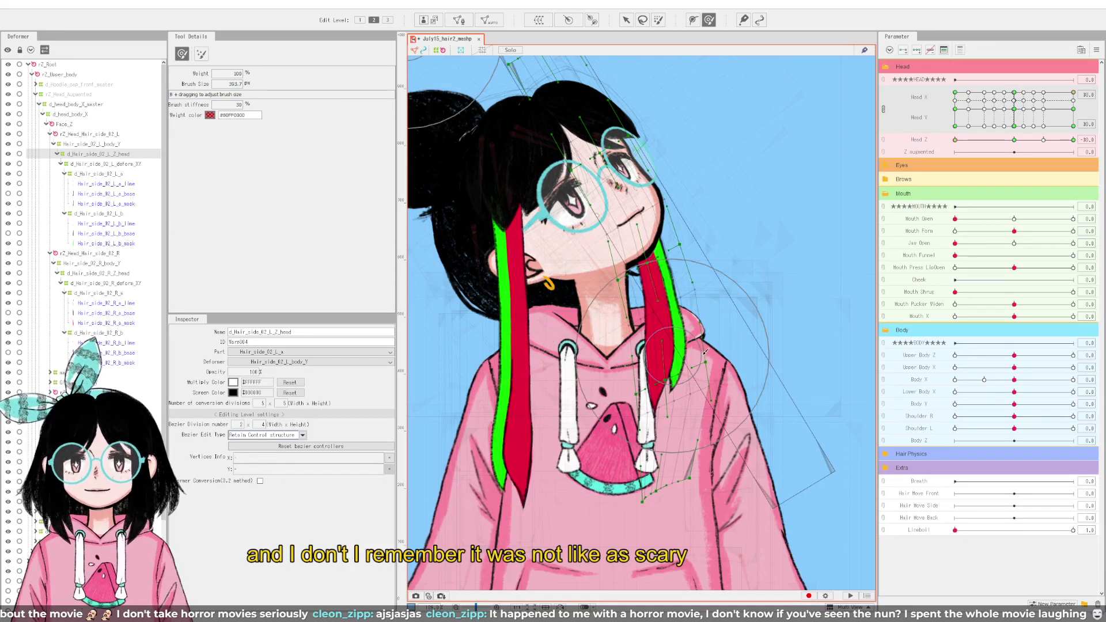
left_click_drag(717, 359, 719, 362)
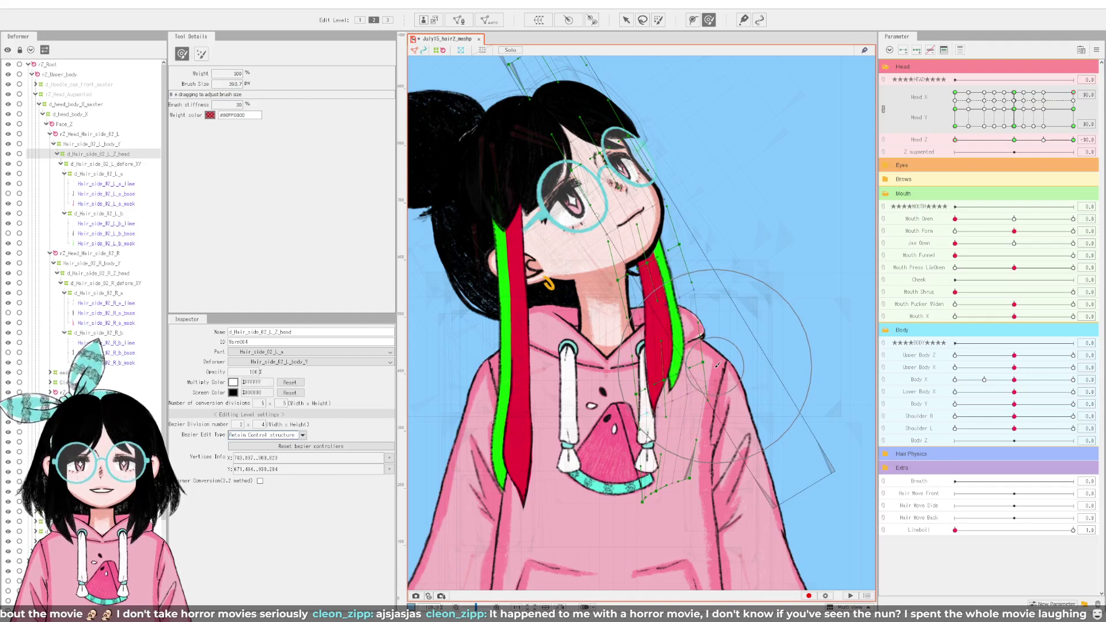
left_click_drag(640, 472, 715, 478)
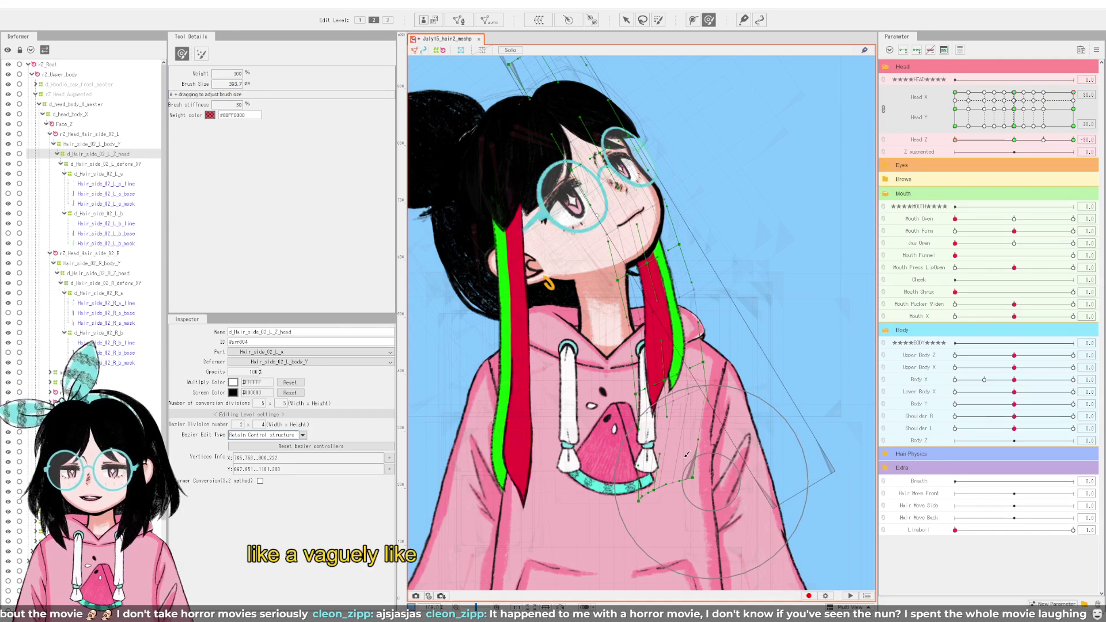
scroll(659, 358, "down", 2)
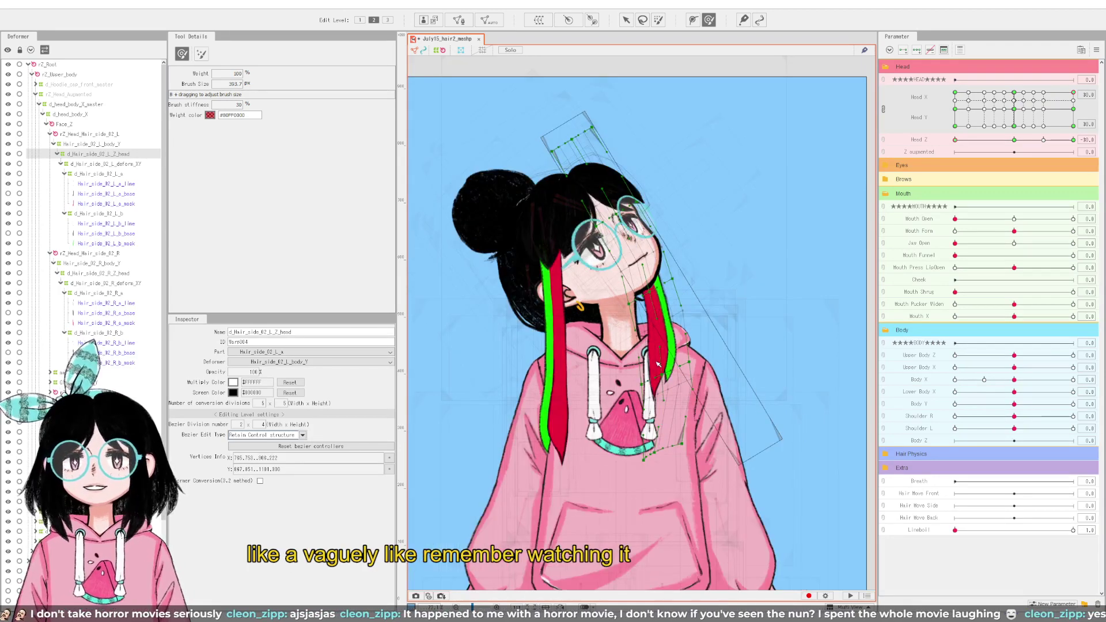
scroll(658, 364, "up", 2)
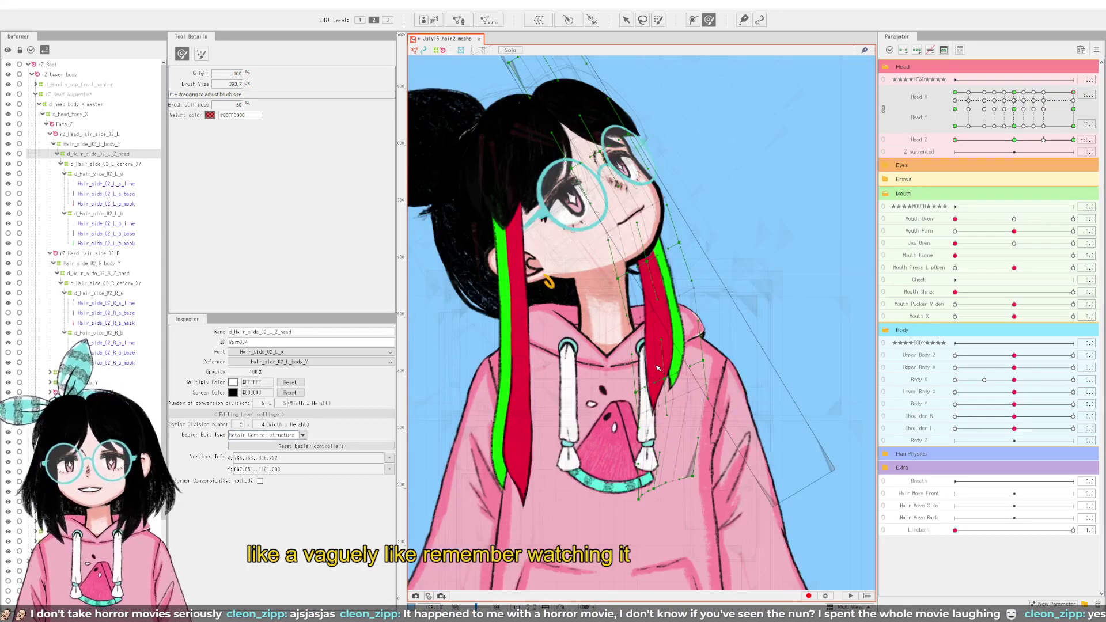
scroll(658, 368, "down", 2)
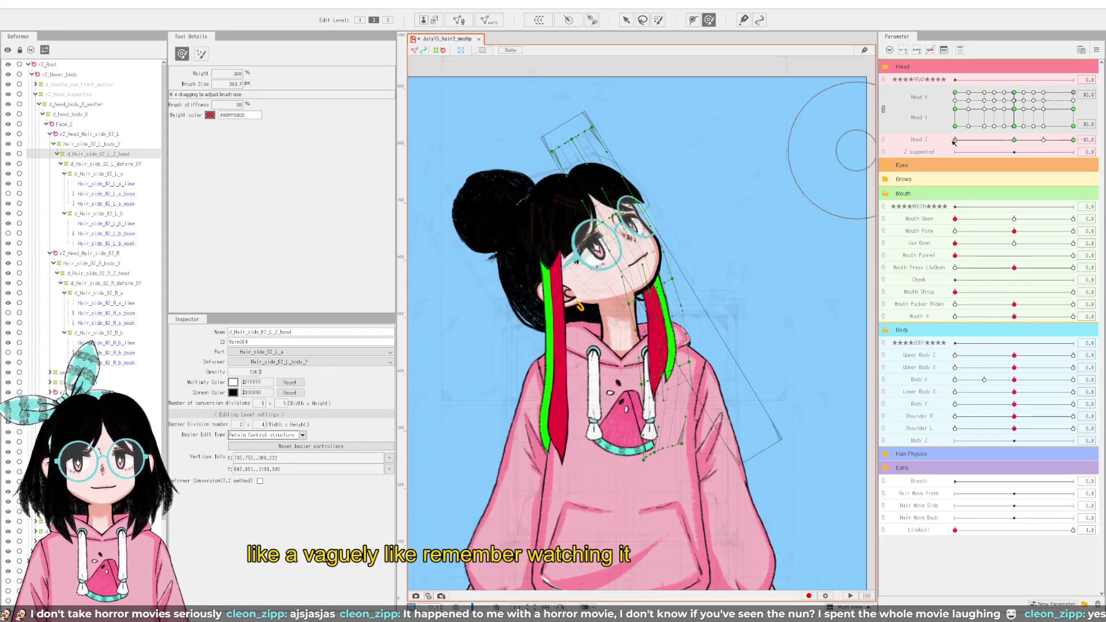
Step: Enlarge the Deform Brush and push the lock's tip slightly down and inward over the hoodie
left_click_drag(973, 147, 944, 190)
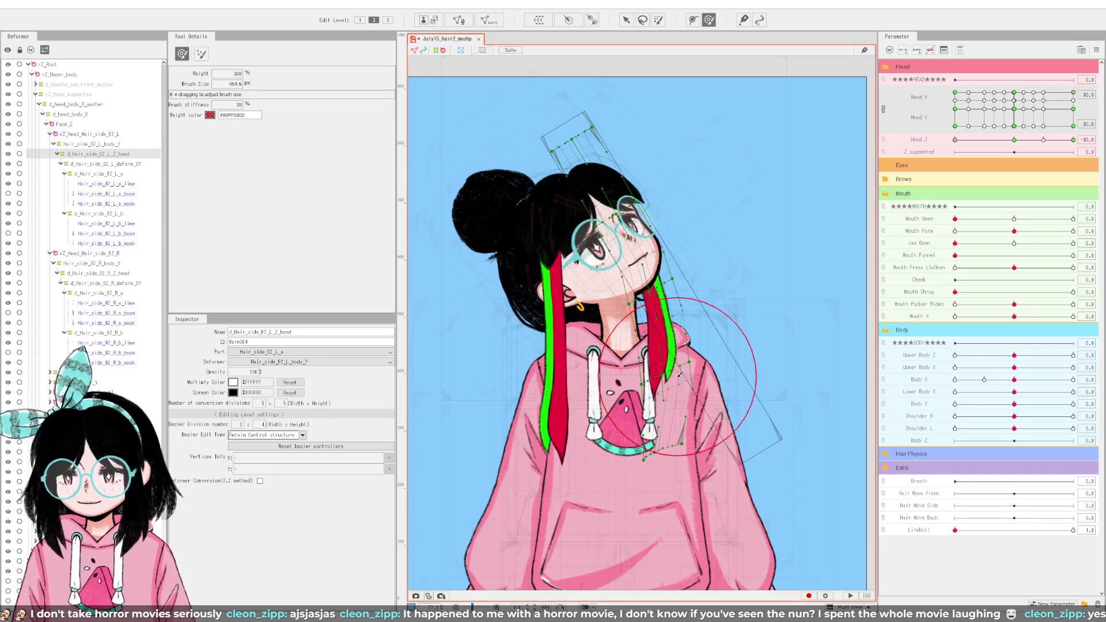
left_click(673, 378)
left_click_drag(673, 377, 653, 431)
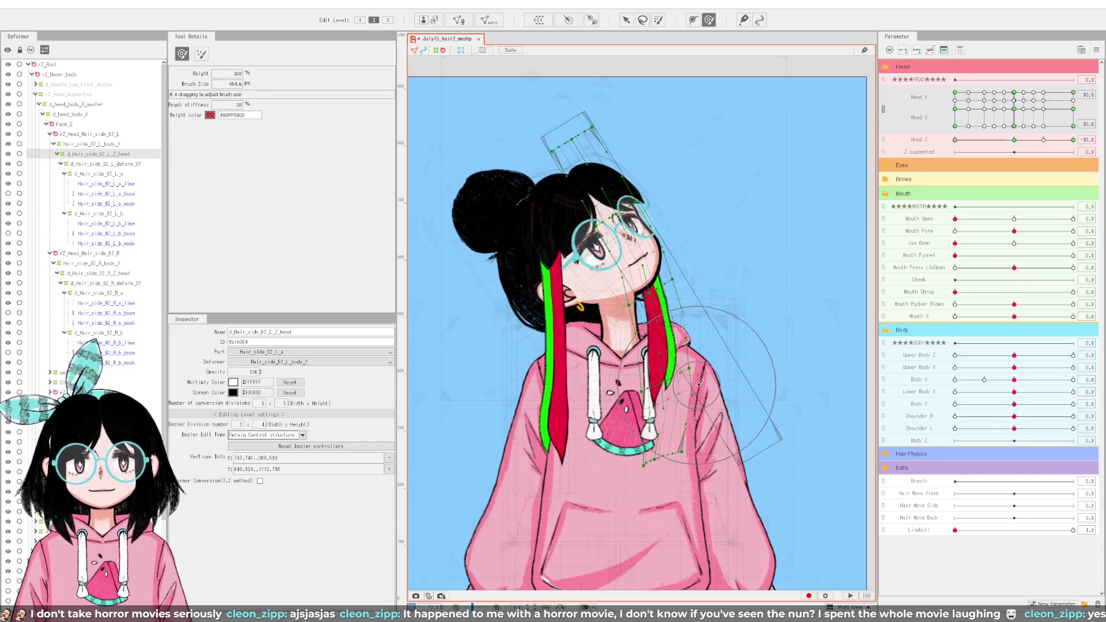
left_click_drag(699, 384, 682, 420)
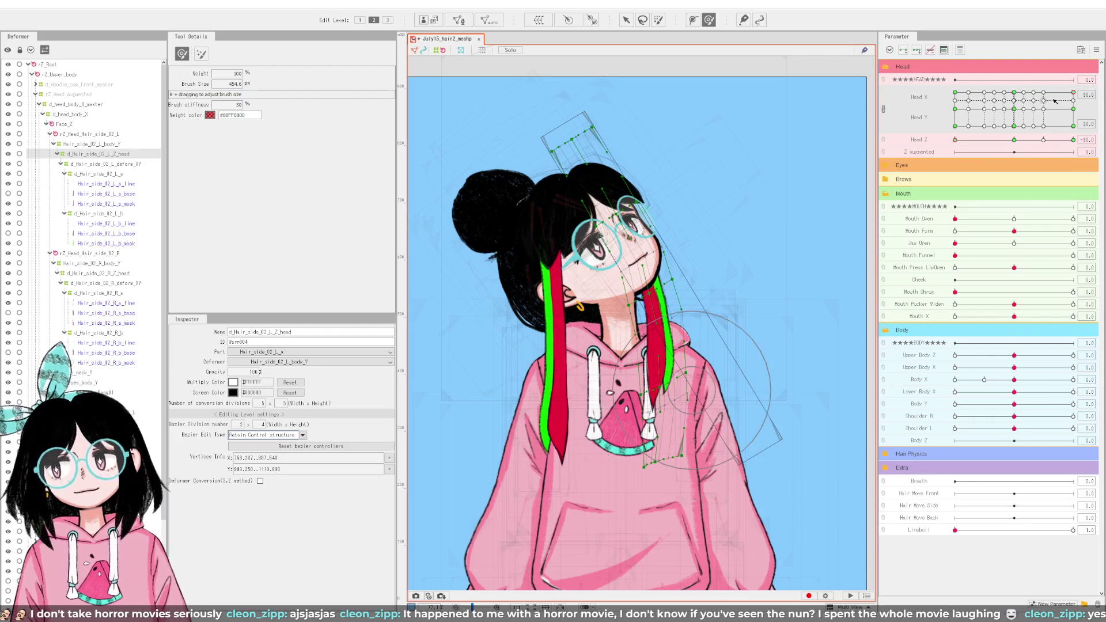
Step: Sweep Head Y from its maximum to its minimum and back with Head X at maximum to check how the lock moves
left_click_drag(1072, 93, 1082, 104)
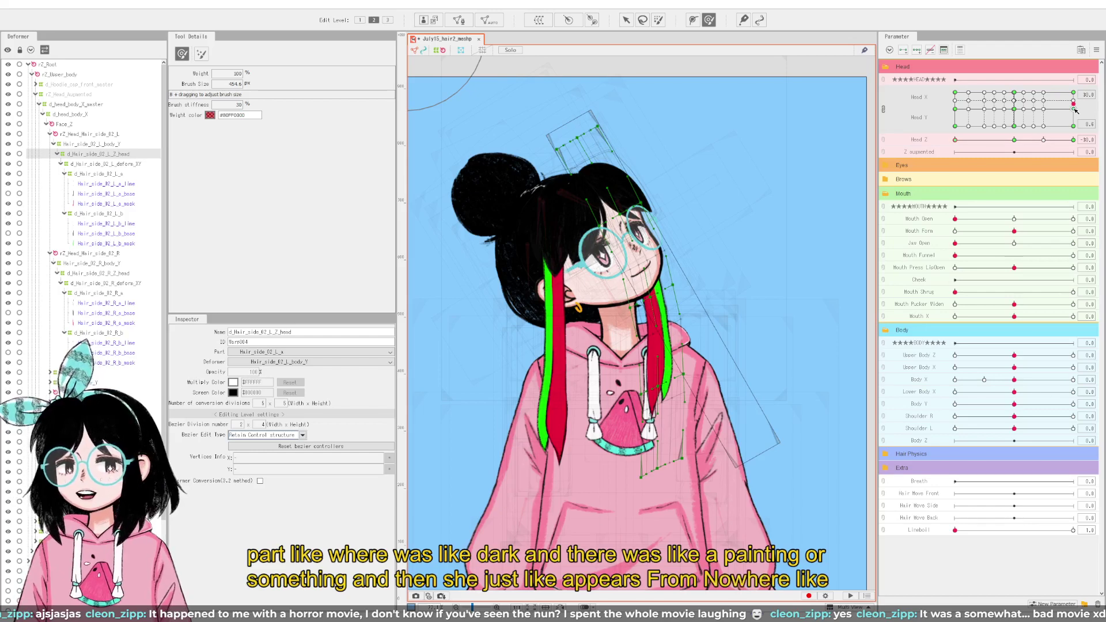
left_click(1074, 110)
left_click(1073, 126)
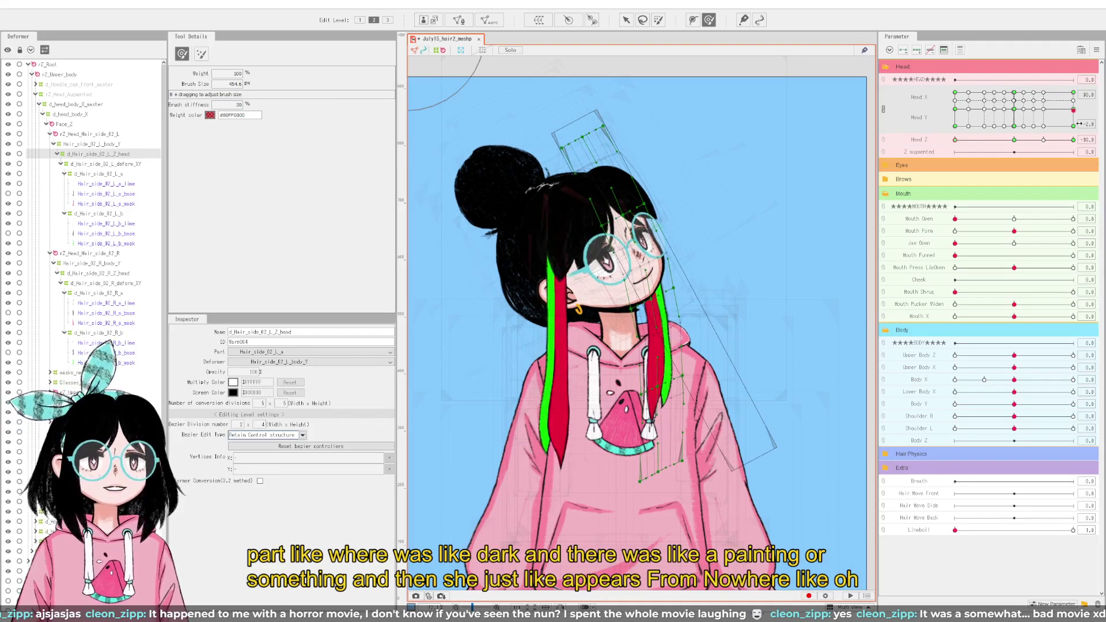
left_click(1075, 139)
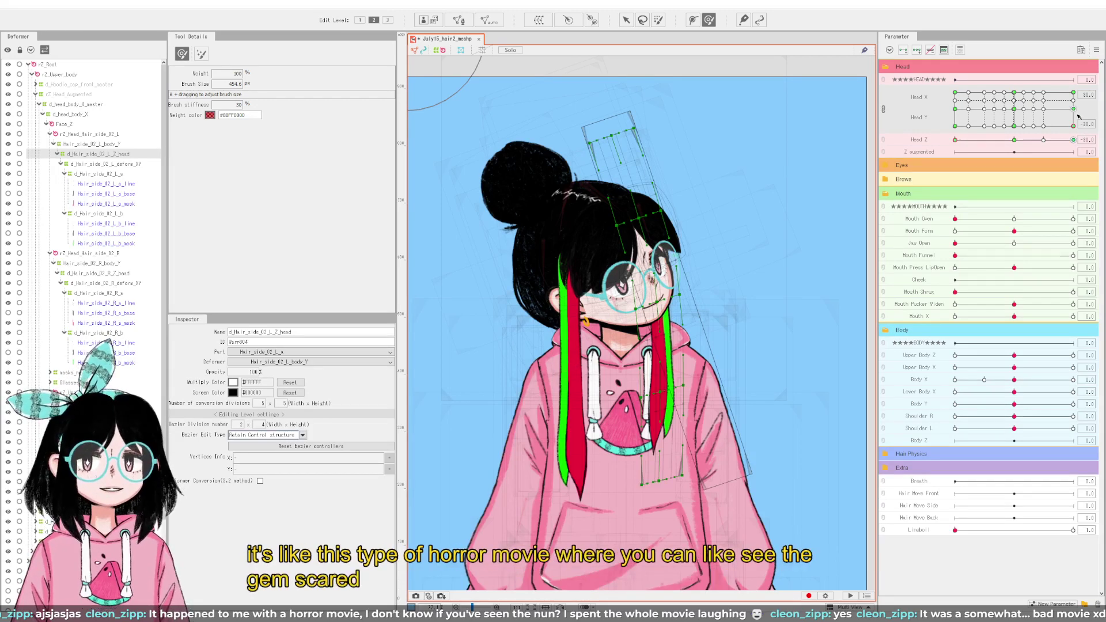
left_click_drag(1076, 115, 1084, 68)
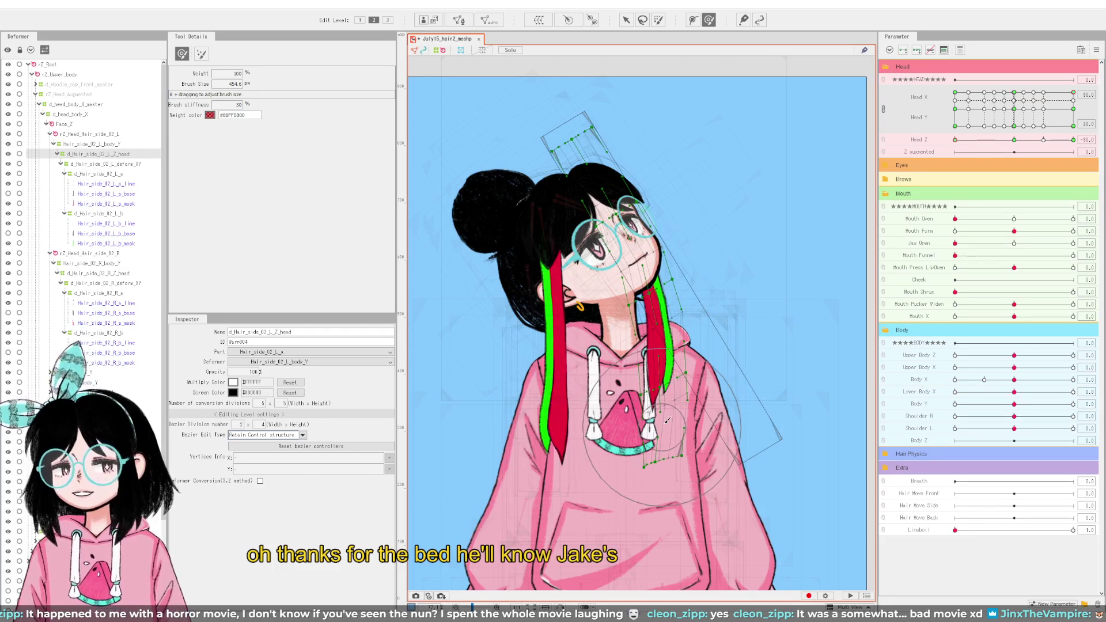
Step: Nudge the lock's tip and its outer shoulder side with the Deform Brush at maximum Head X and Head Y
scroll(671, 414, "up", 2)
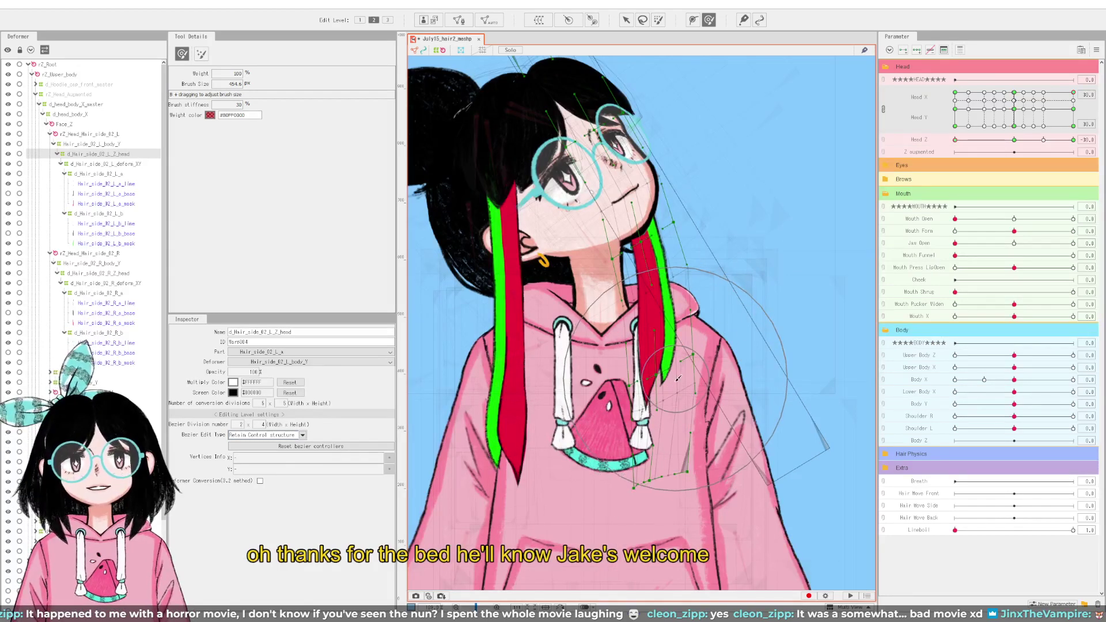
left_click(678, 384)
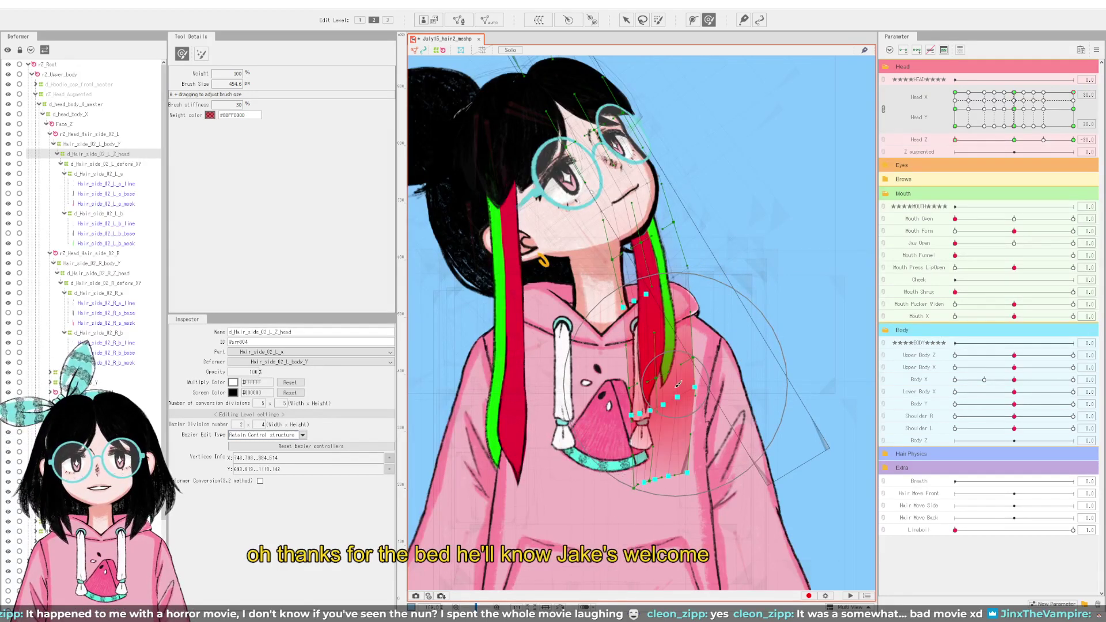
left_click(714, 295)
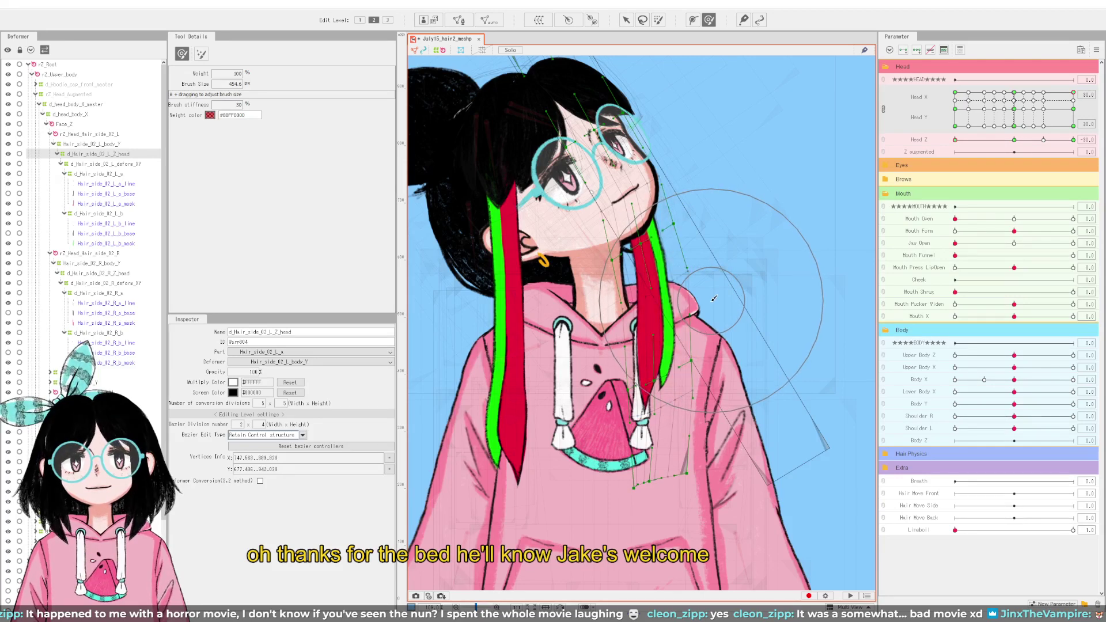
scroll(686, 361, "down", 2)
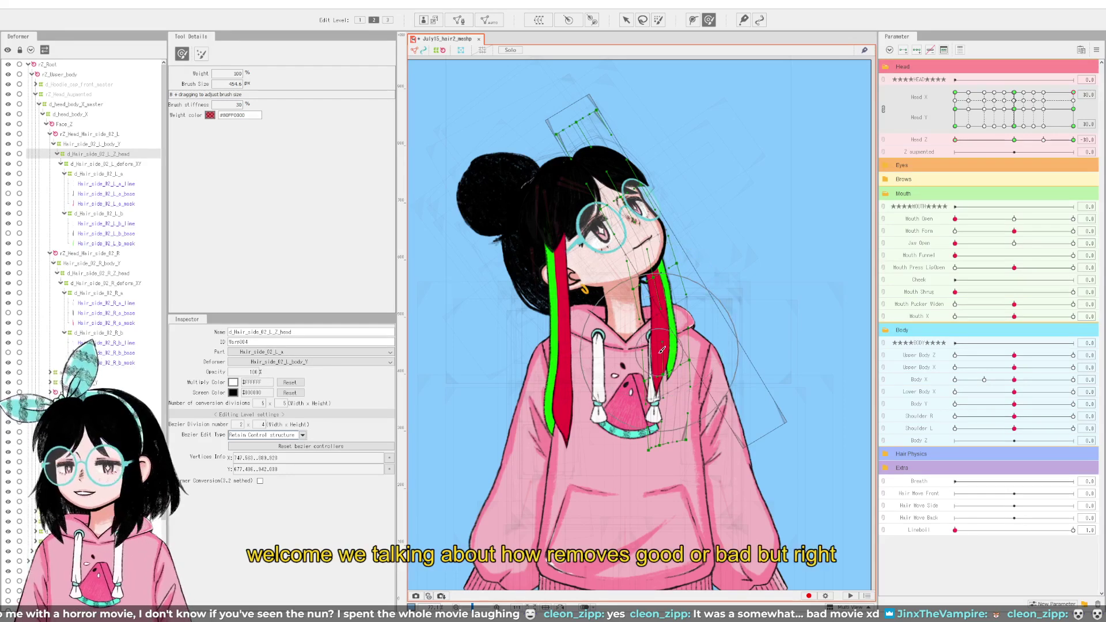
Step: Adjust the lower inner corner of the lock's deformer over the hoodie with short Deform Brush strokes
scroll(661, 351, "up", 2)
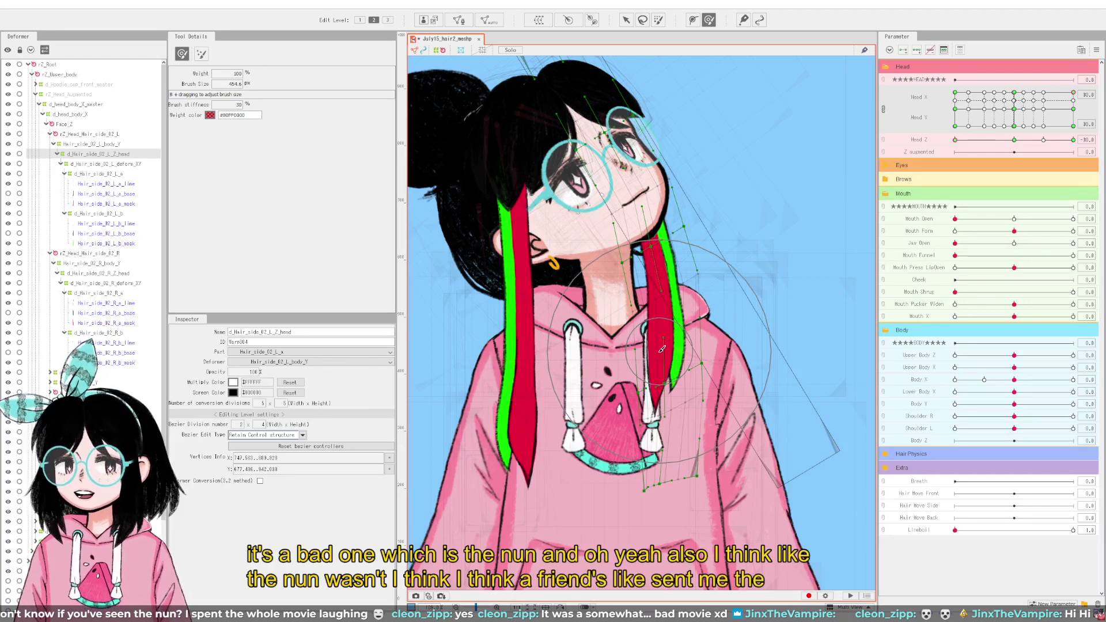
scroll(662, 349, "down", 2)
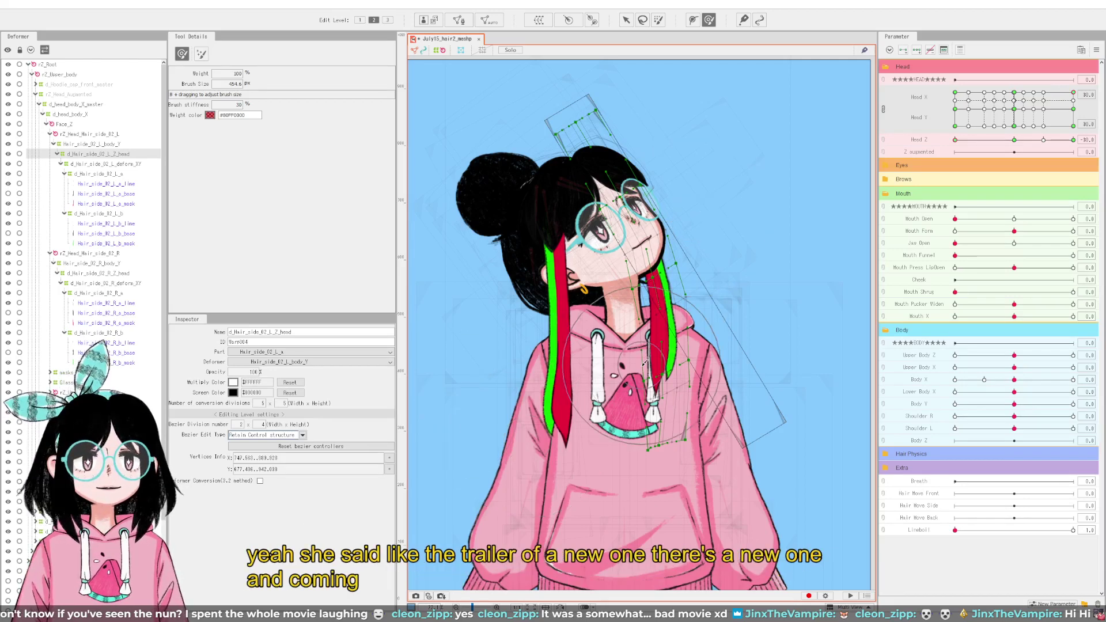
scroll(643, 368, "up", 2)
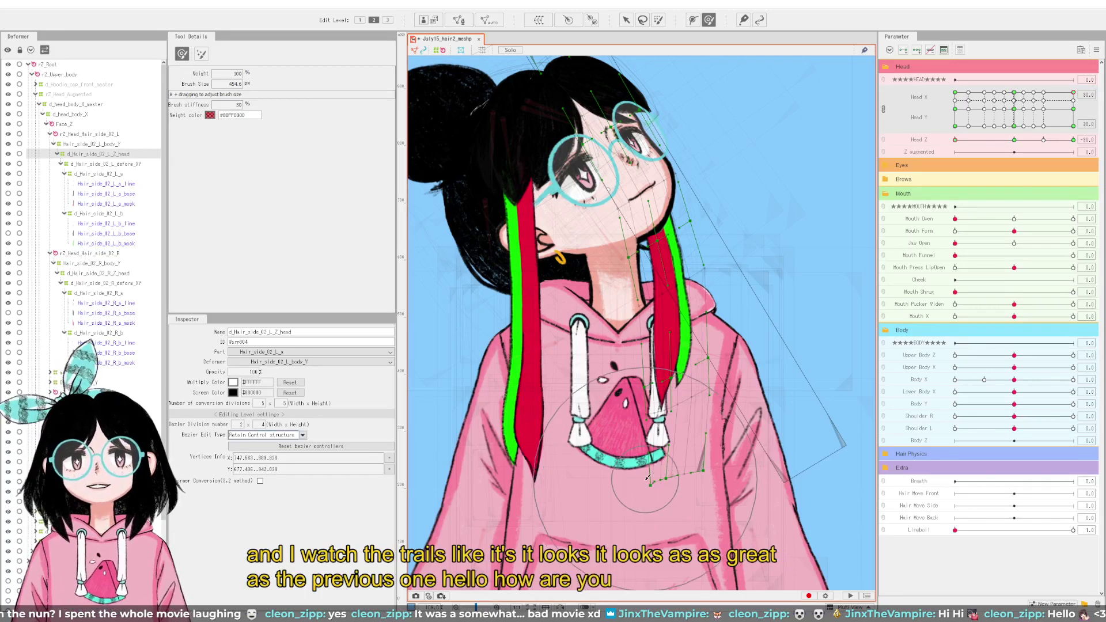
left_click_drag(646, 489, 648, 496)
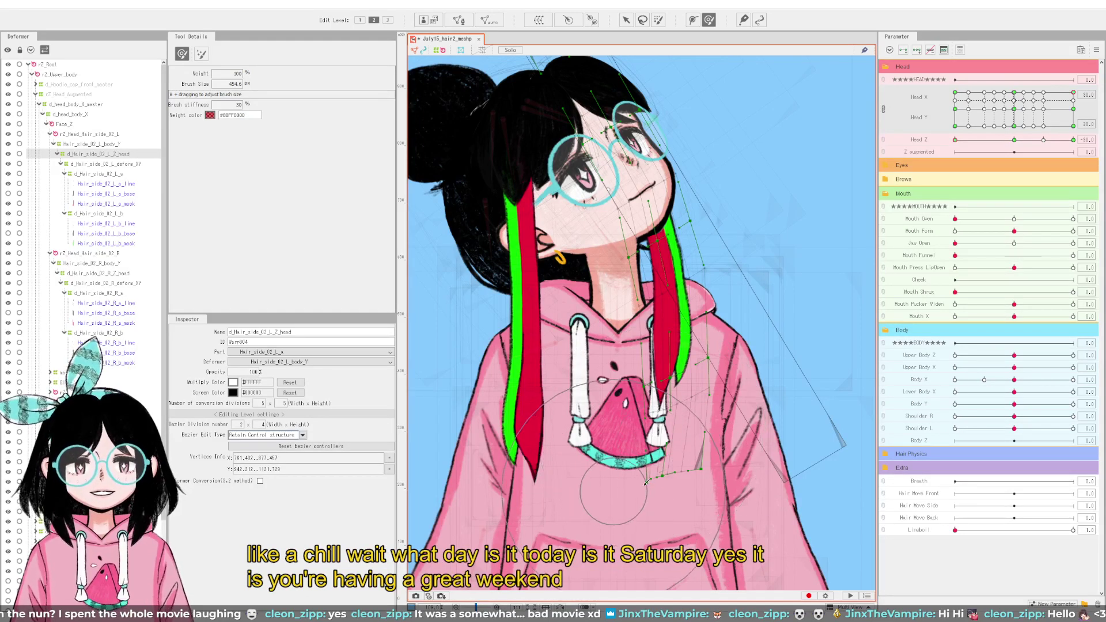
left_click_drag(645, 482, 645, 484)
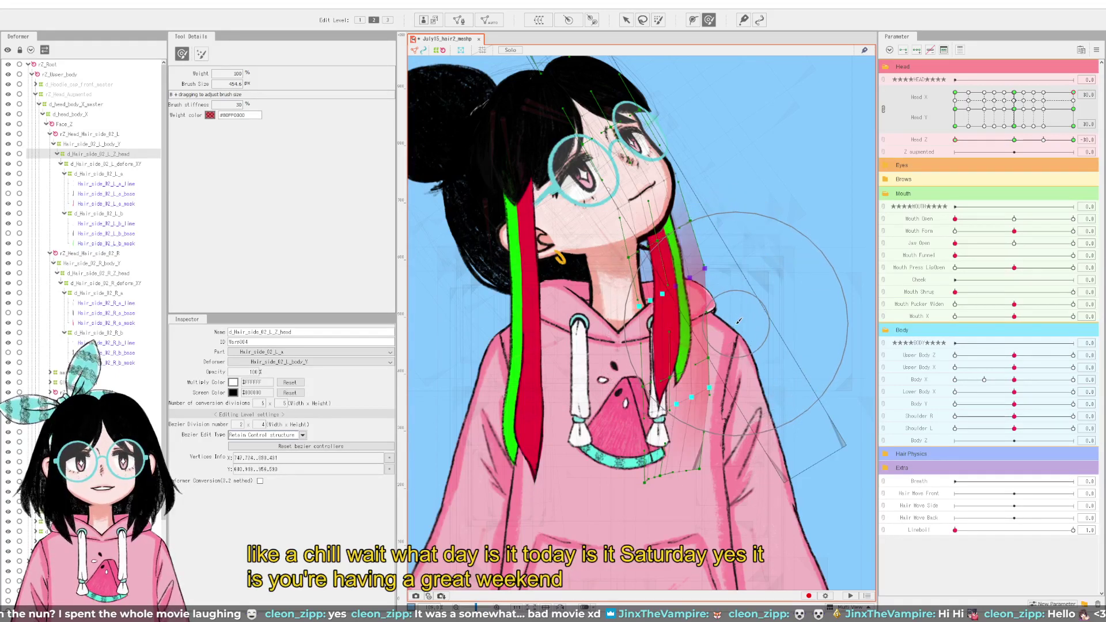
Step: Compare neighbouring Head Y poses, then refine the lock's shoulder side and lower part with a slightly smaller Deform Brush
key("v")
key("b")
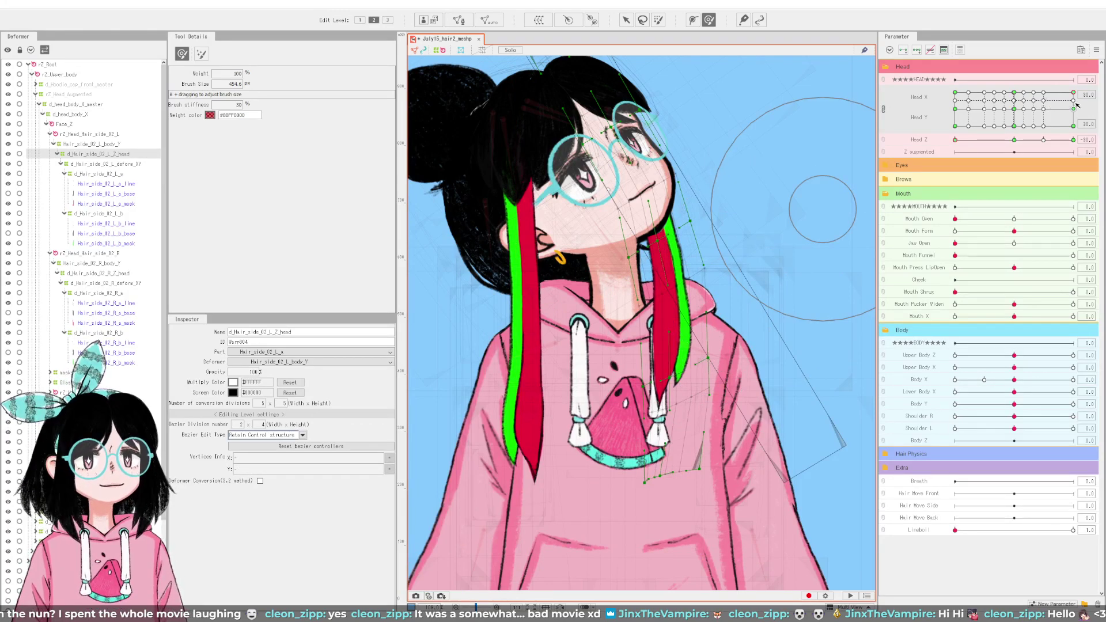
left_click_drag(1077, 105, 1084, 61)
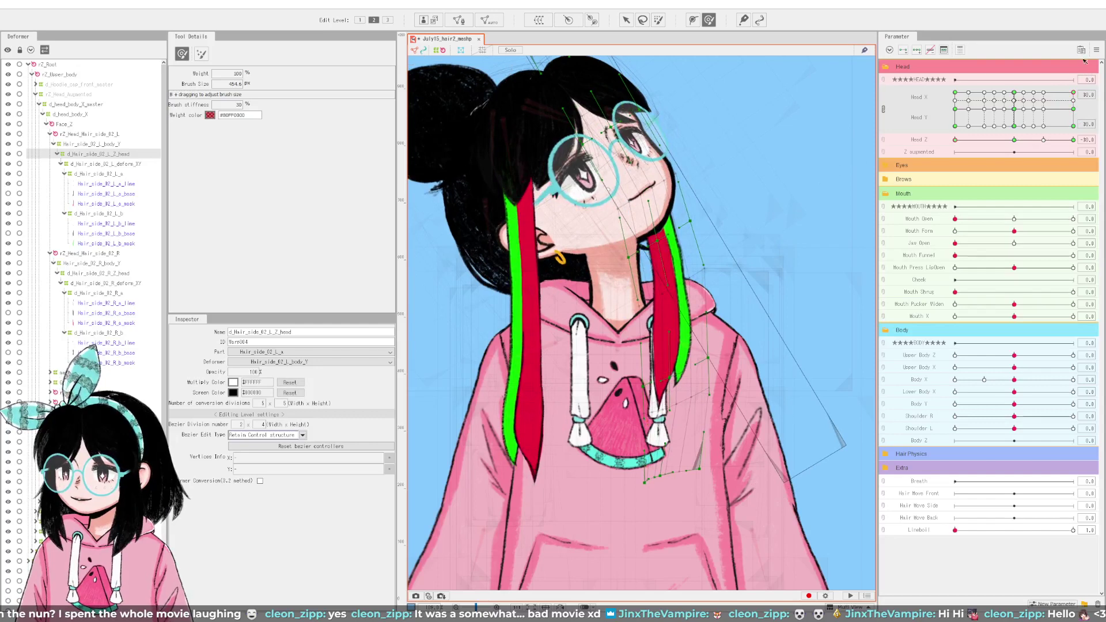
left_click(726, 325)
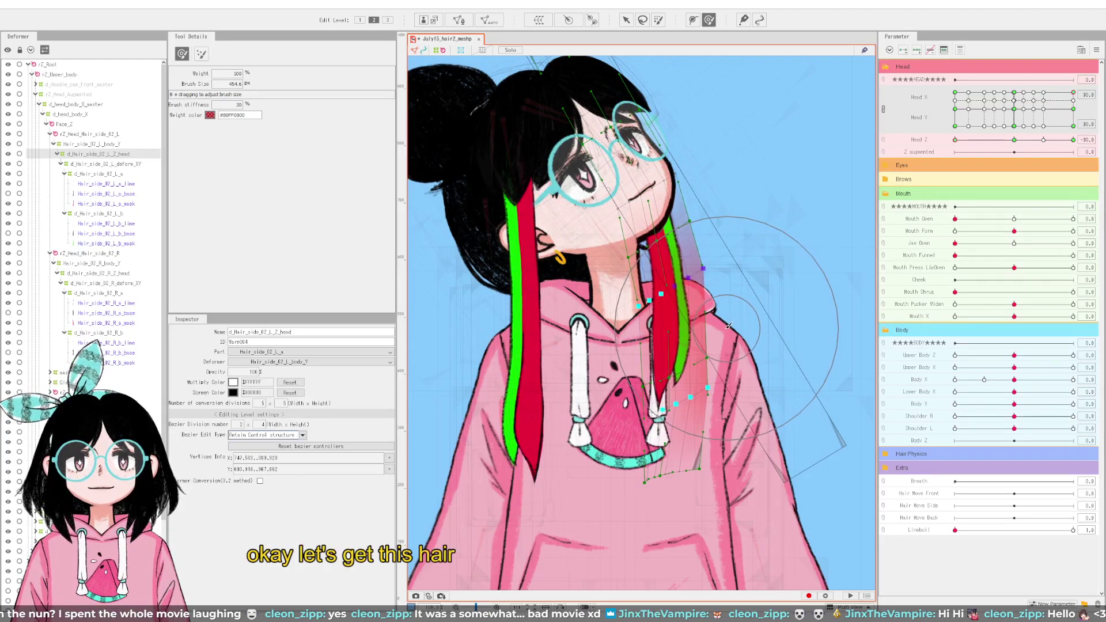
mouse_move(728, 323)
left_mouse_down()
mouse_move(673, 347)
mouse_move(682, 412)
left_mouse_up()
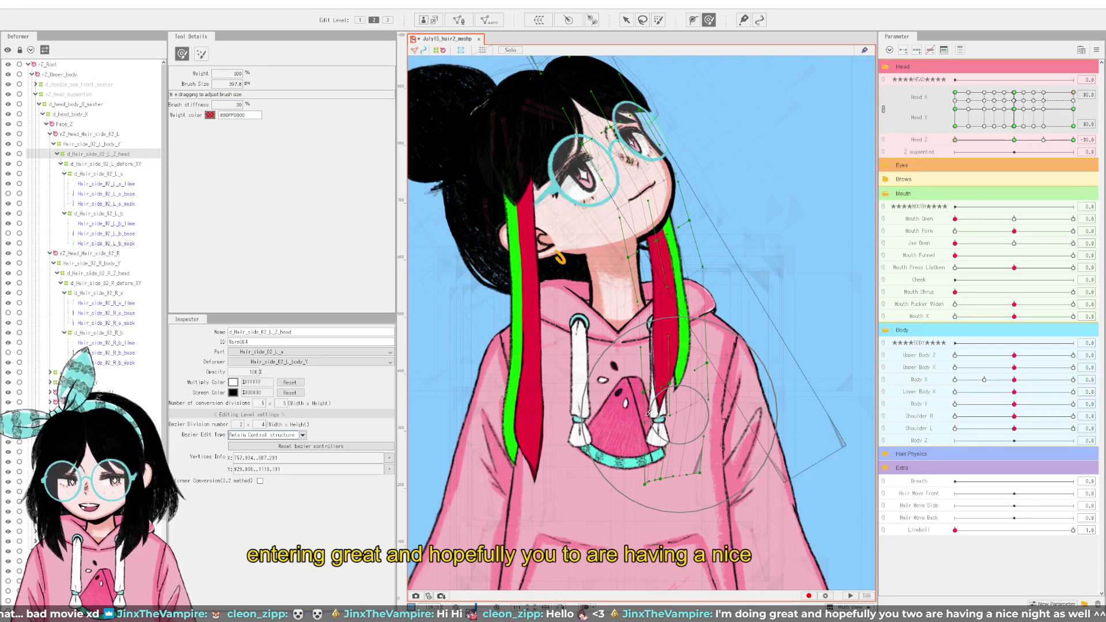
Step: Check the whole silhouette and move Head Y through its middle and minimum back to maximum to review the lock's swing
scroll(668, 385, "down", 3)
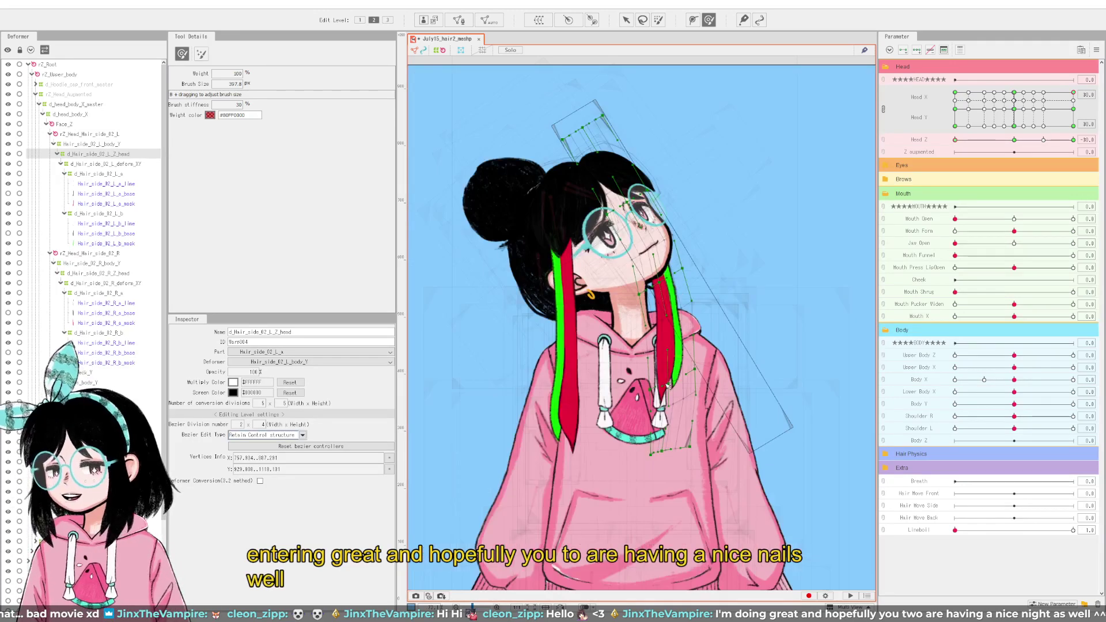
scroll(668, 384, "up", 3)
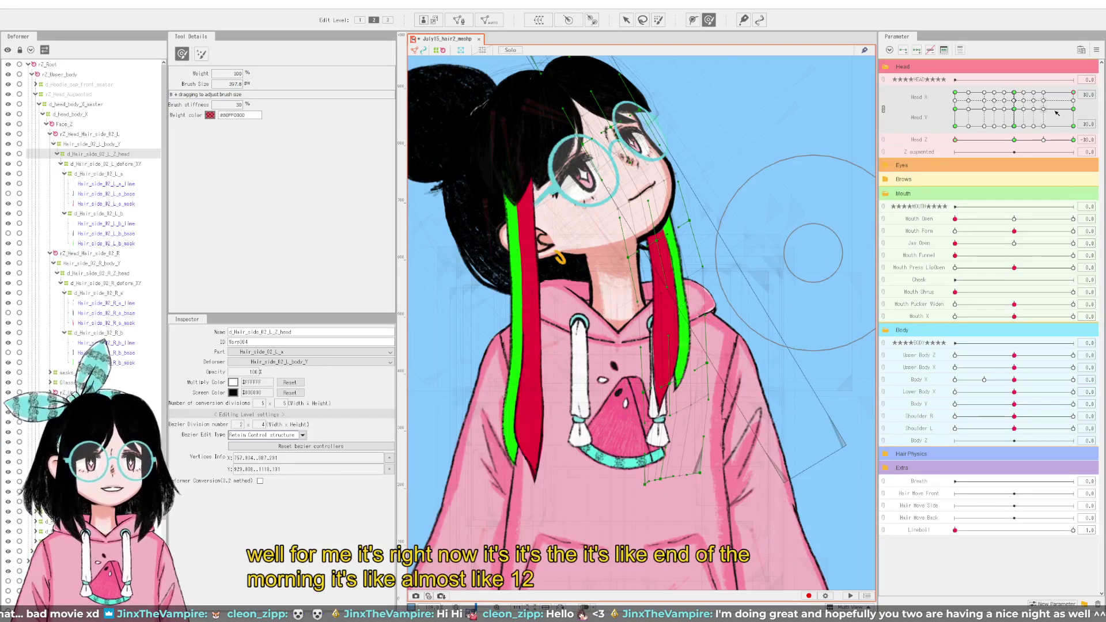
left_click(1075, 109)
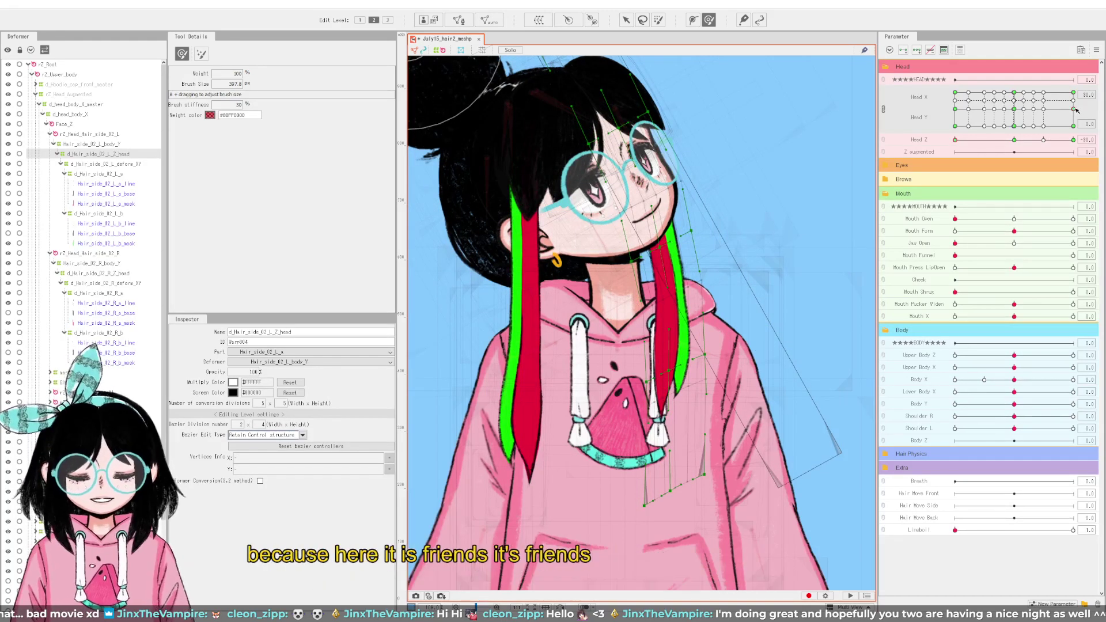
left_click_drag(1074, 110, 1092, 163)
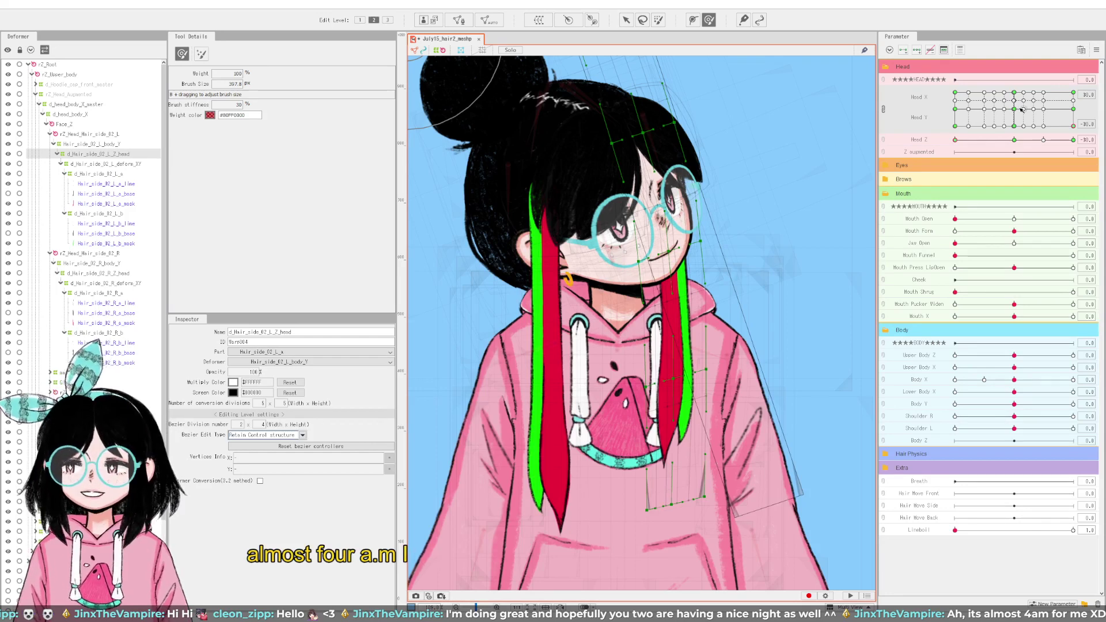
left_click(1074, 110)
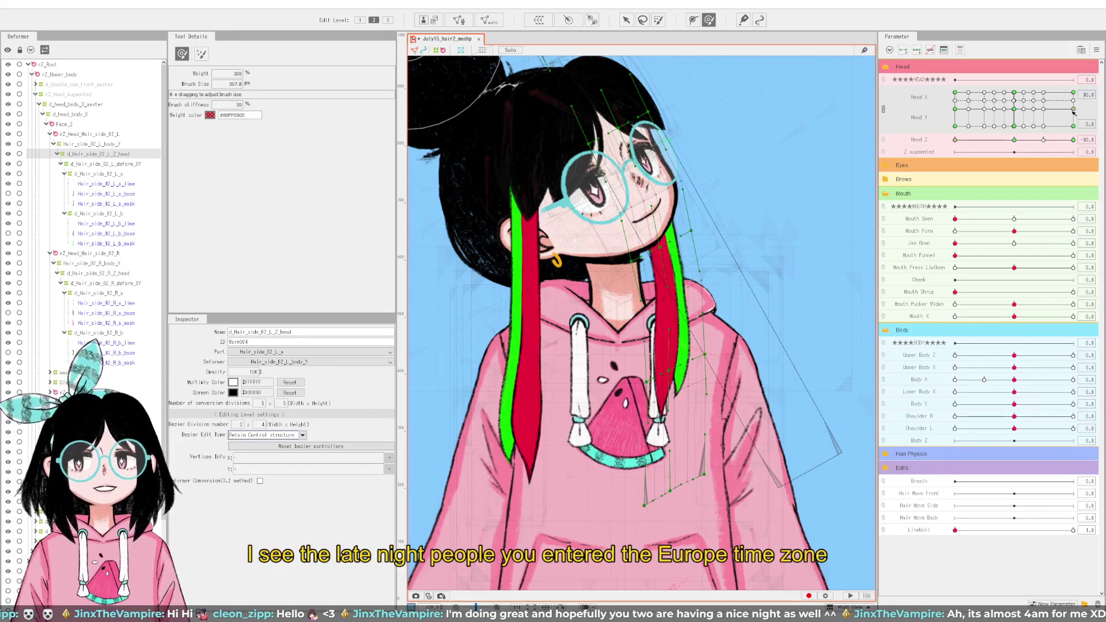
left_click_drag(1076, 112, 1086, 75)
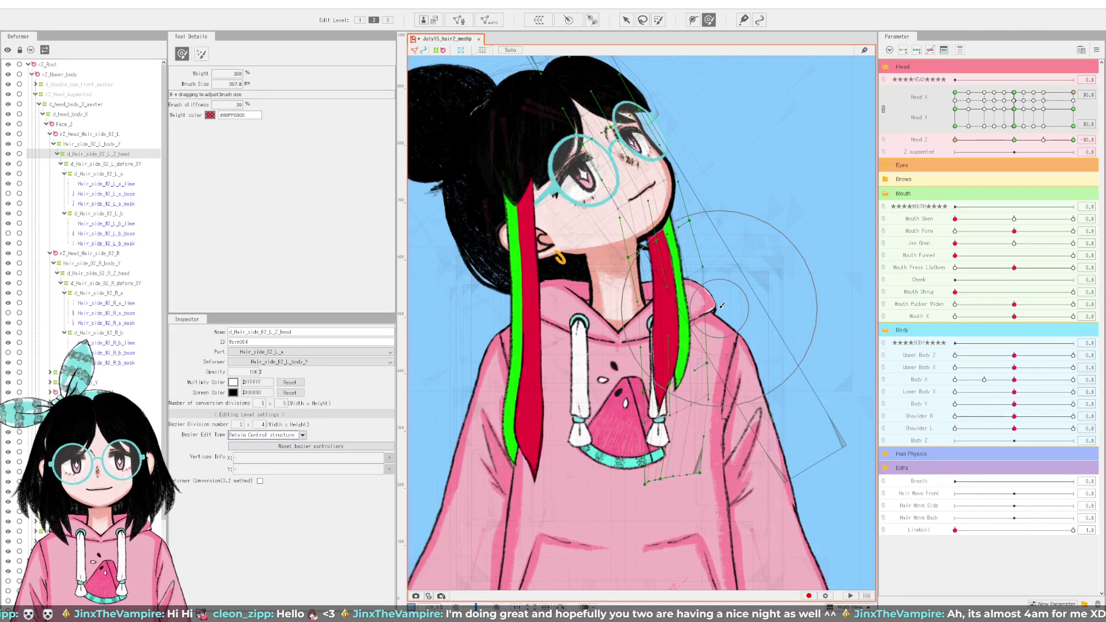
Step: Push the lock's outer side slightly inward at the shoulder and even out the deformer's lower edge with the Deform Brush
left_click_drag(722, 314, 721, 314)
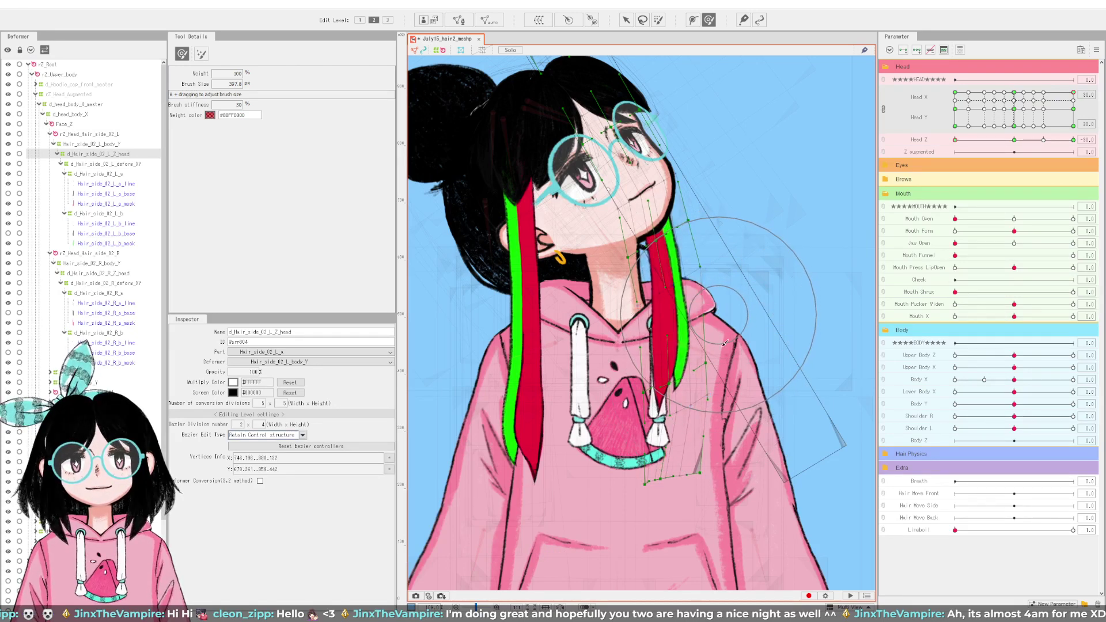
left_click_drag(723, 382, 723, 384)
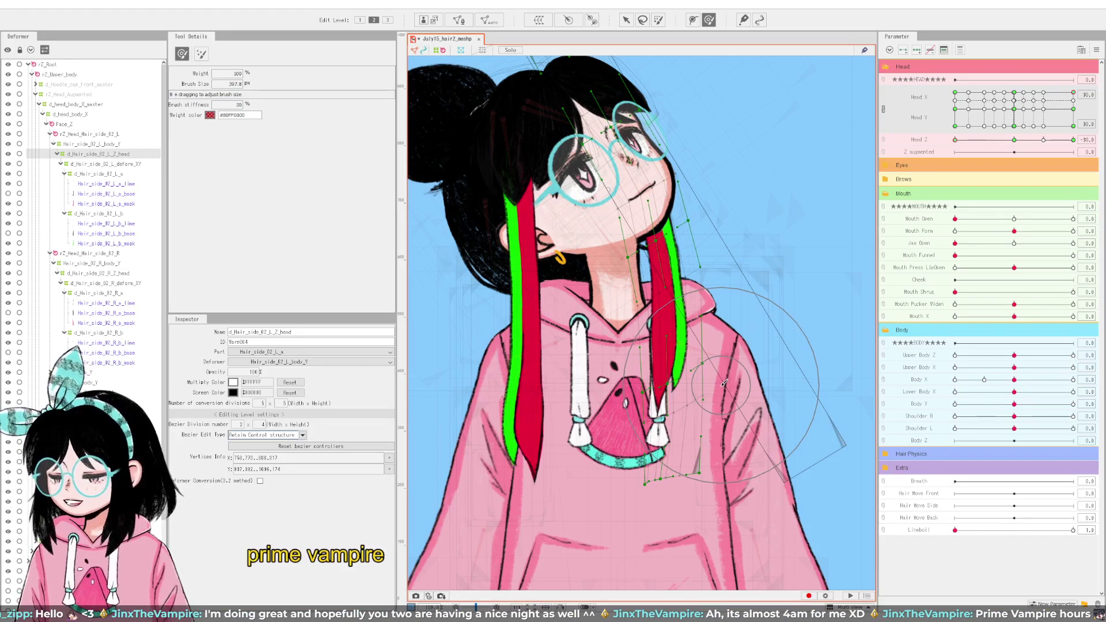
left_click(637, 486)
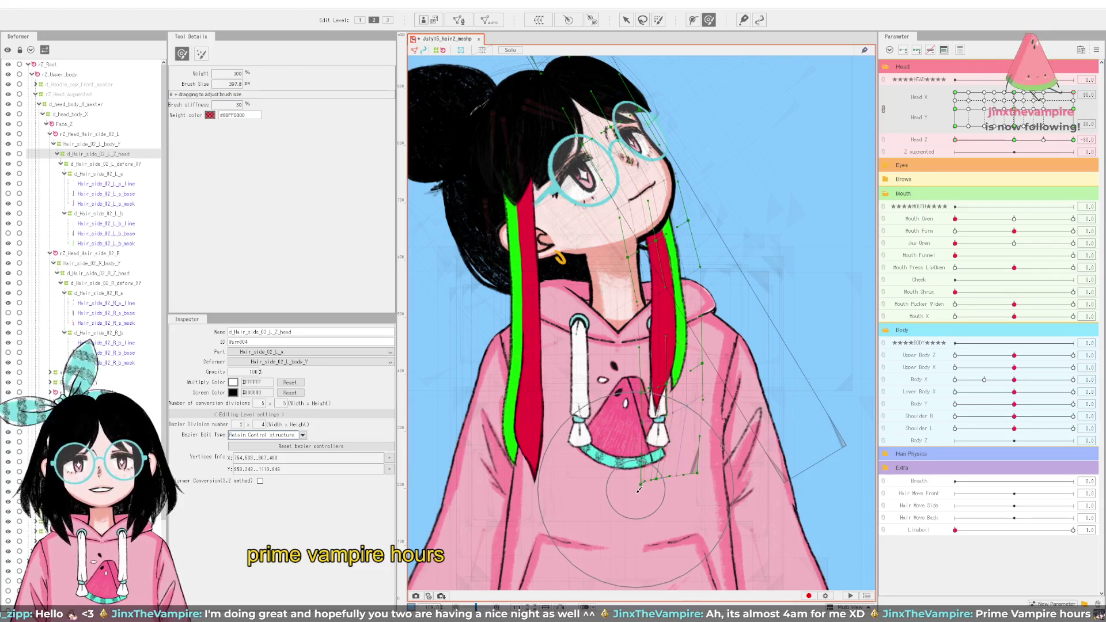
left_click(638, 489)
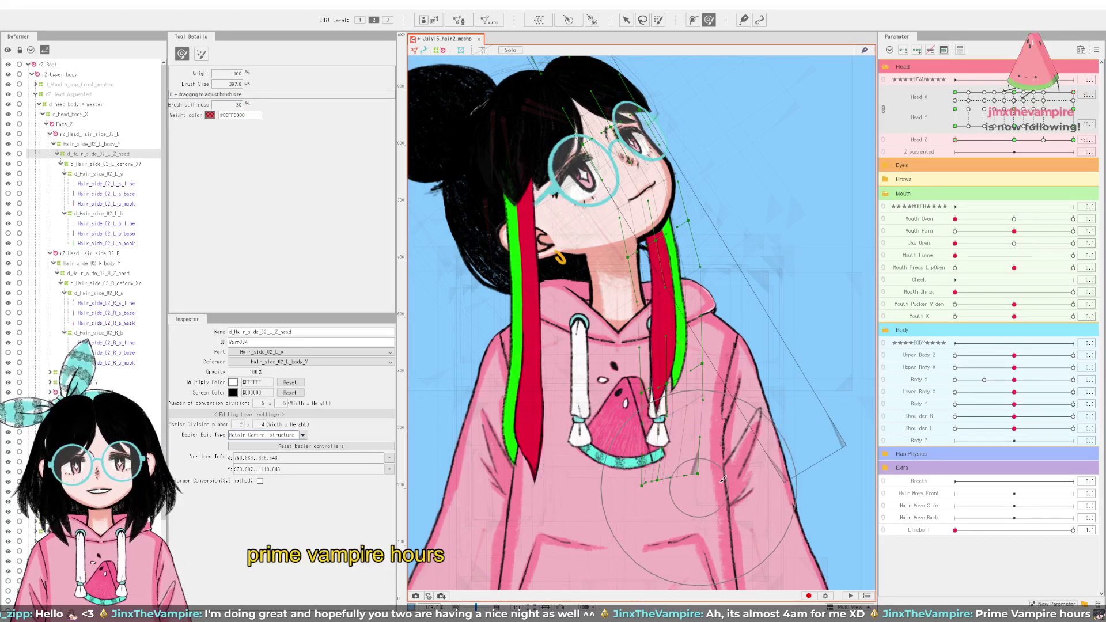
left_click(686, 484)
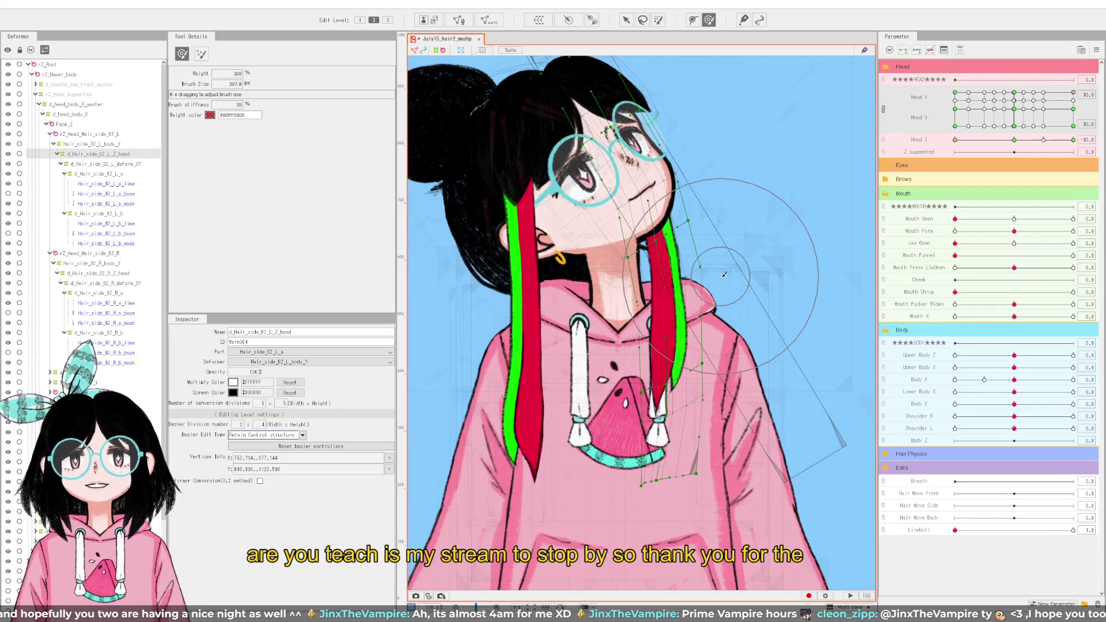
Step: Reduce the Deform Brush size and retouch the deformer's outer edge just above the shoulder
key("v")
key("b")
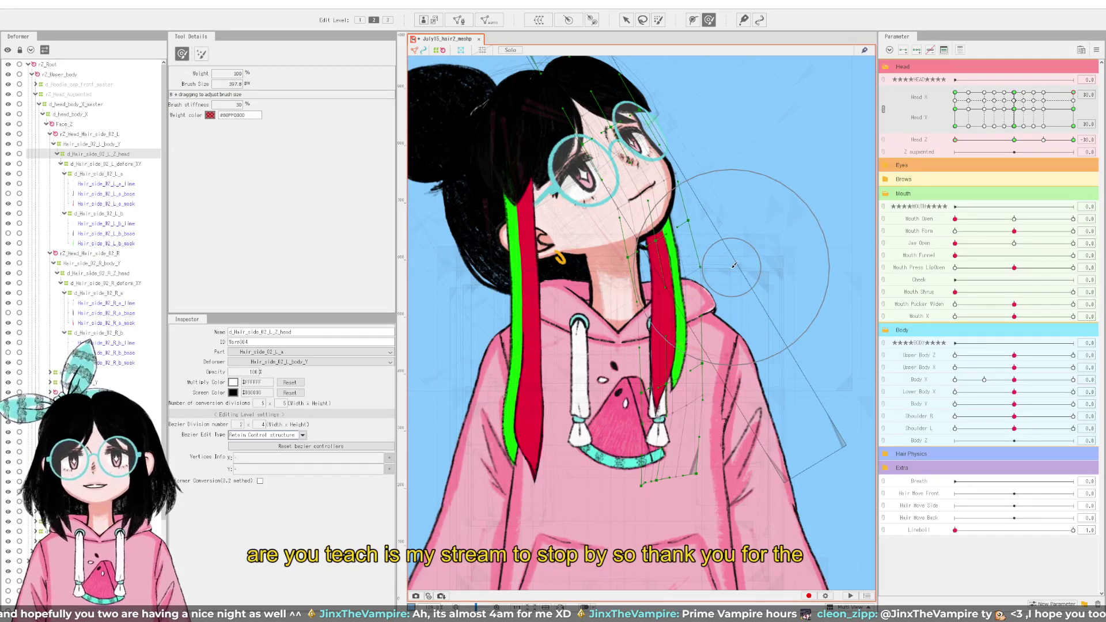
left_click_drag(725, 265, 738, 268)
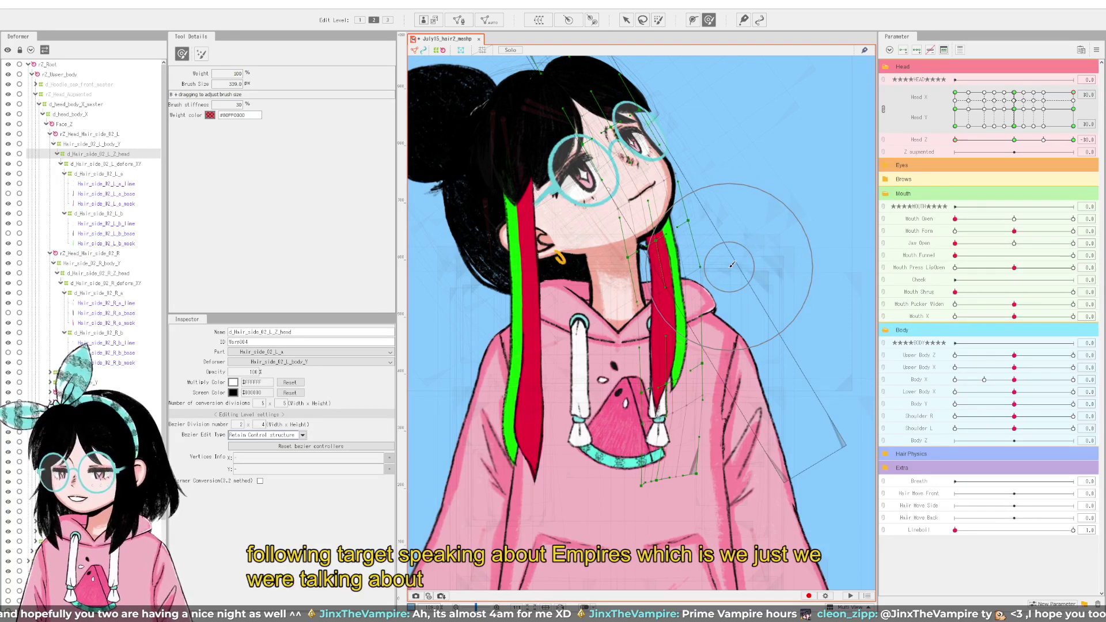
left_click(733, 266)
left_click(732, 267)
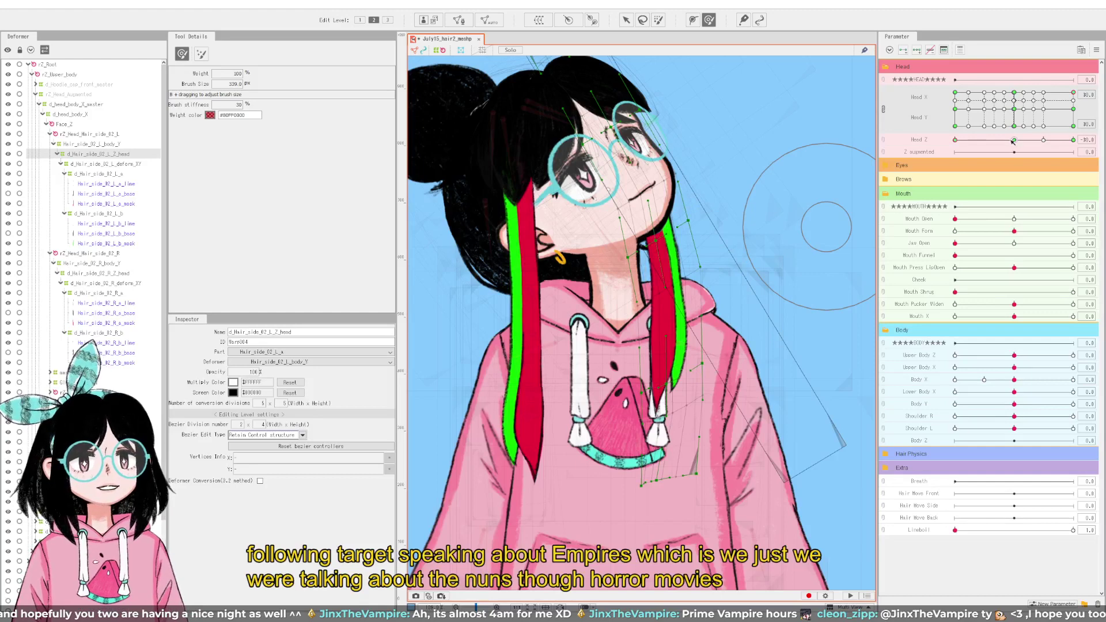
Step: Move Head Y between its maximum, middle and minimum at maximum Head X to recheck the reshaped lock
left_click_drag(1017, 143, 933, 158)
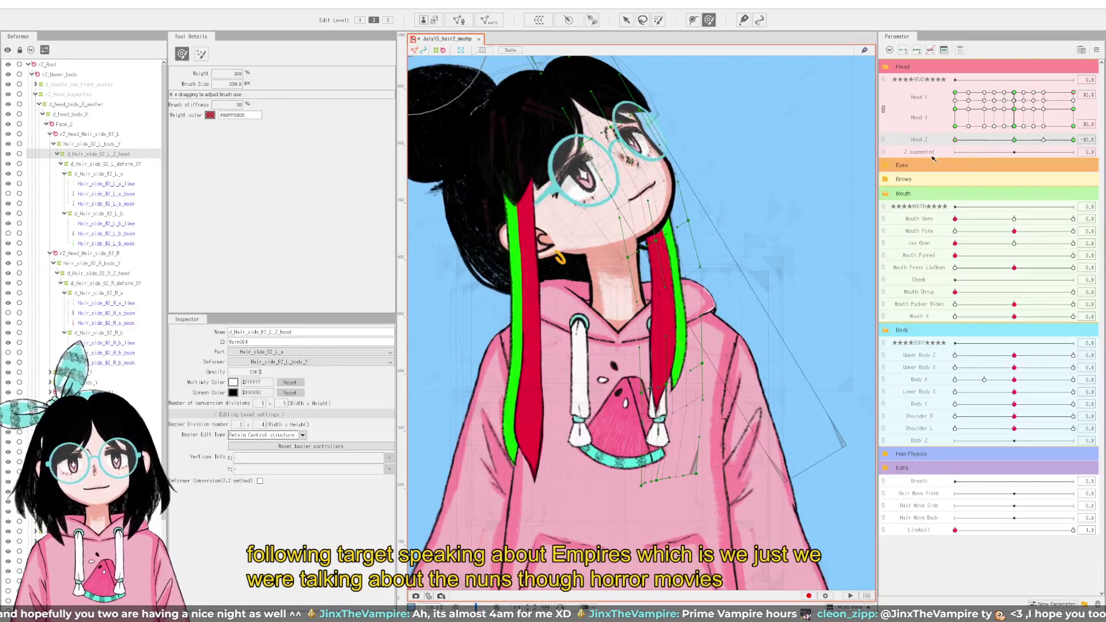
left_click_drag(1073, 109, 1087, 73)
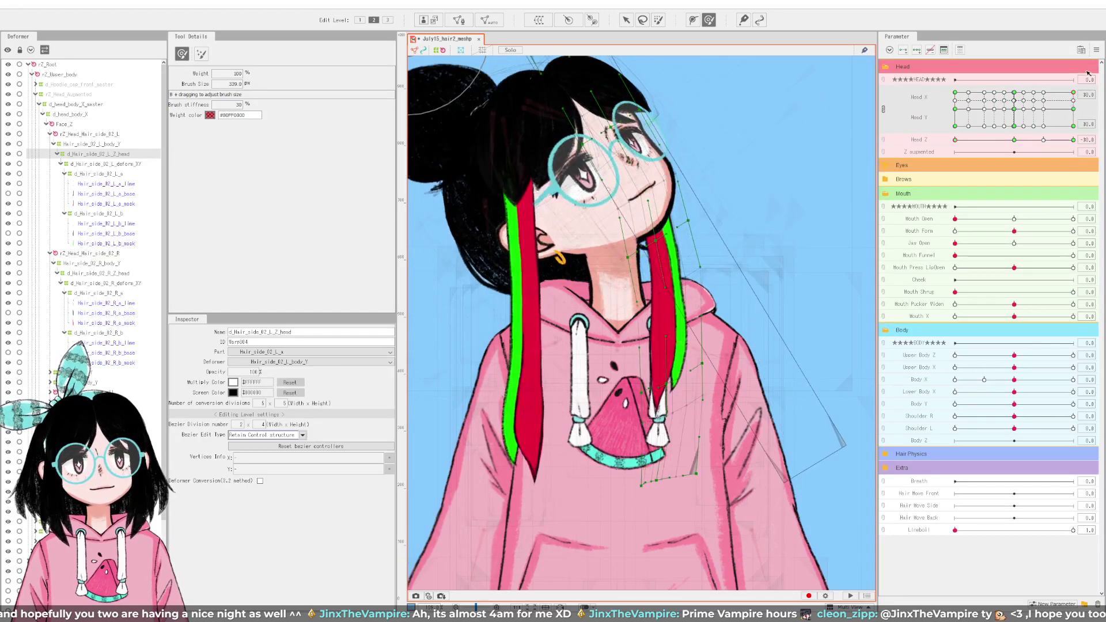
left_click(1076, 108)
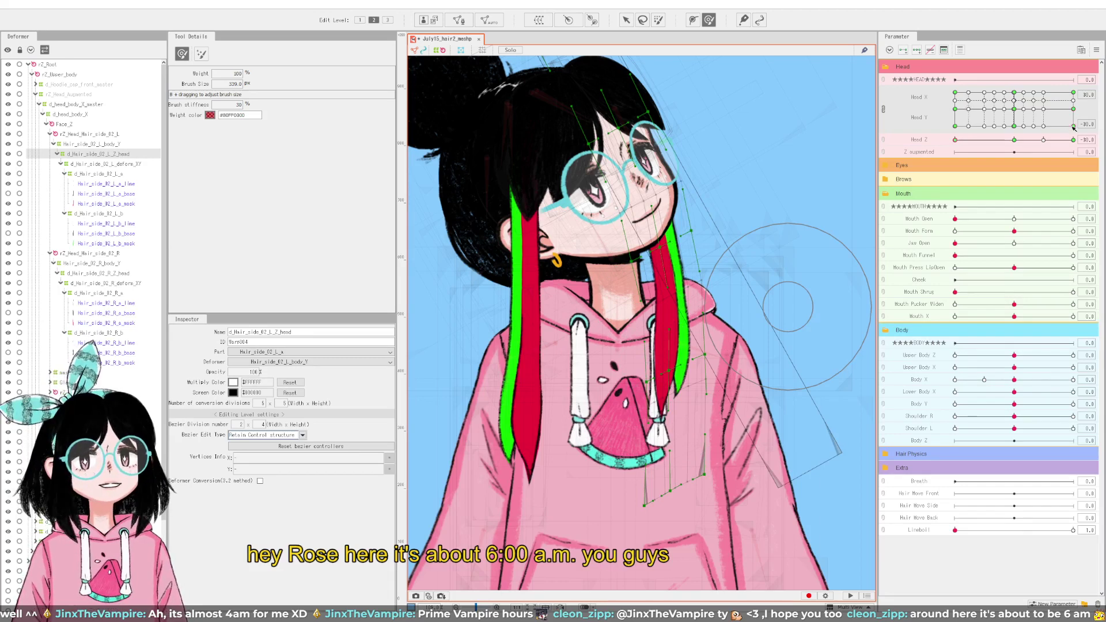
left_click_drag(1073, 127, 1089, 70)
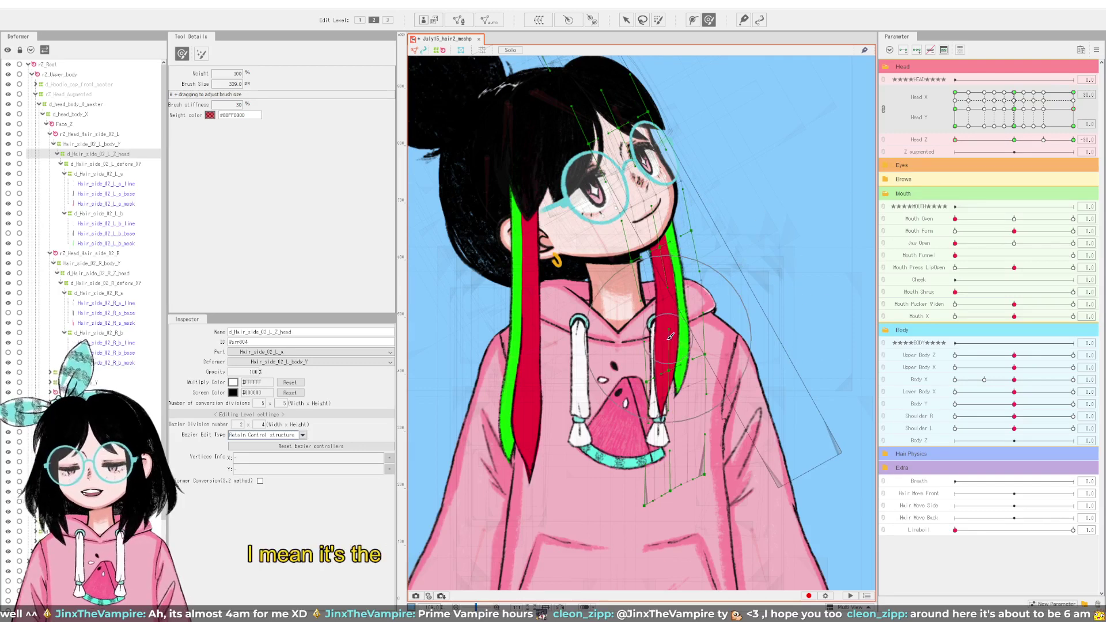
Step: Enlarge the Deform Brush slightly and retouch the lock deformer's inner side and lower edge at maximum Head X and middle Head Y
left_click_drag(669, 336, 659, 341)
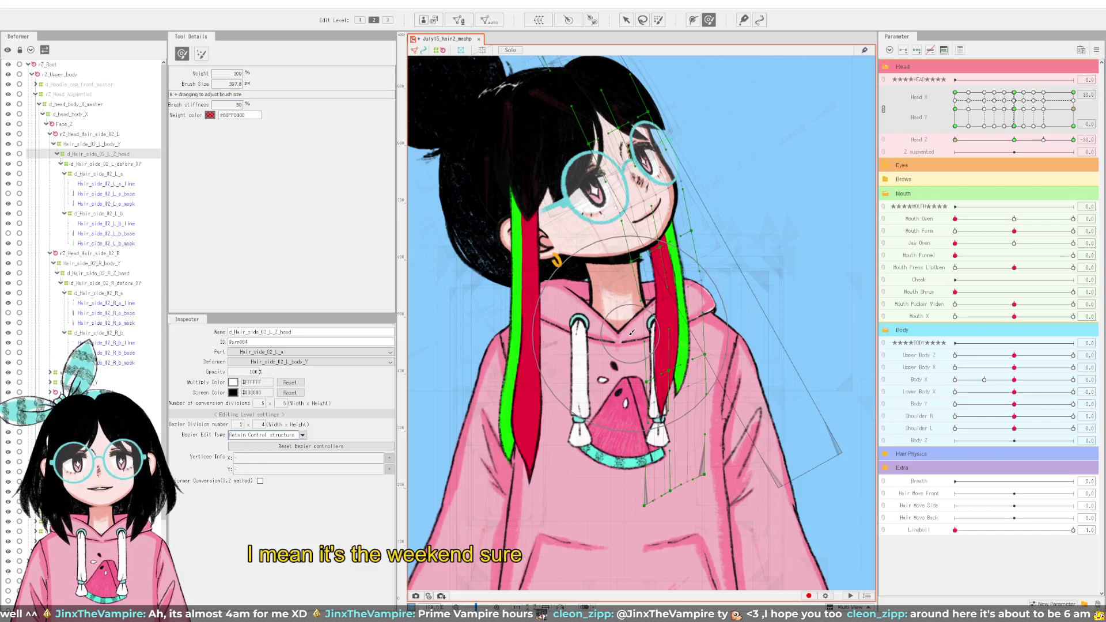
left_click(629, 332)
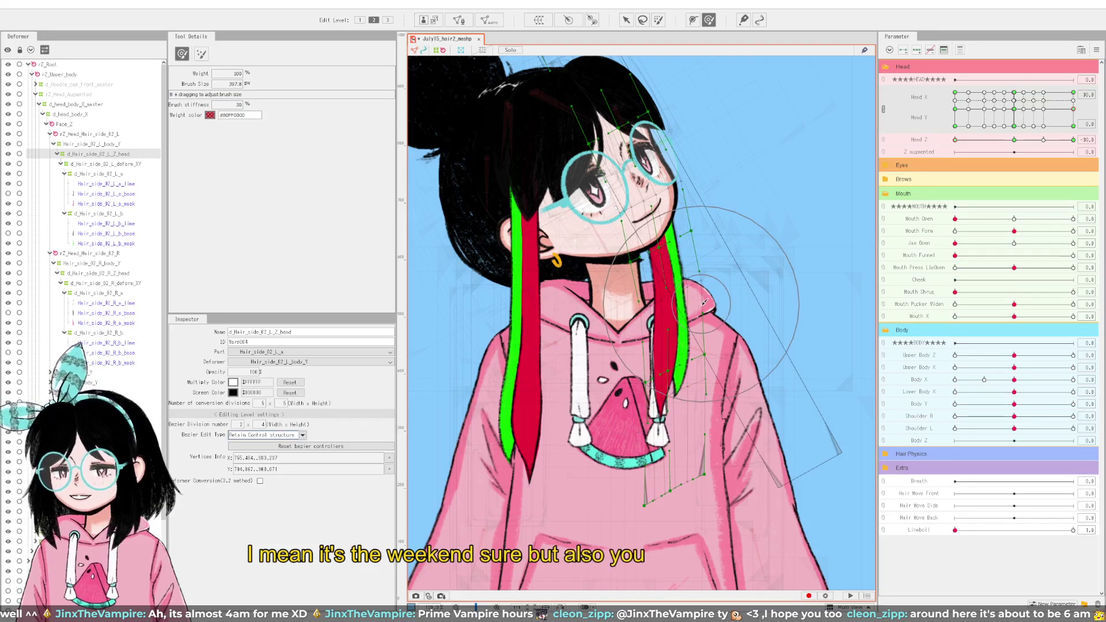
left_click(671, 500)
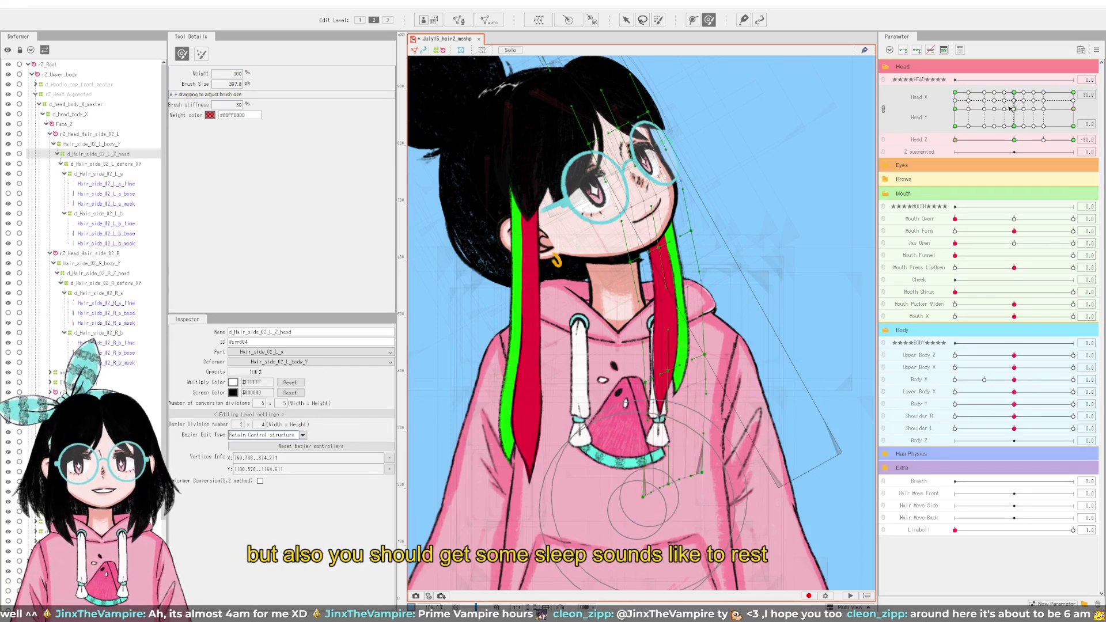
Step: Set Head Y to its minimum at maximum Head X and nudge the deformer's lower end with the Deform Brush
left_click_drag(1074, 110, 1098, 140)
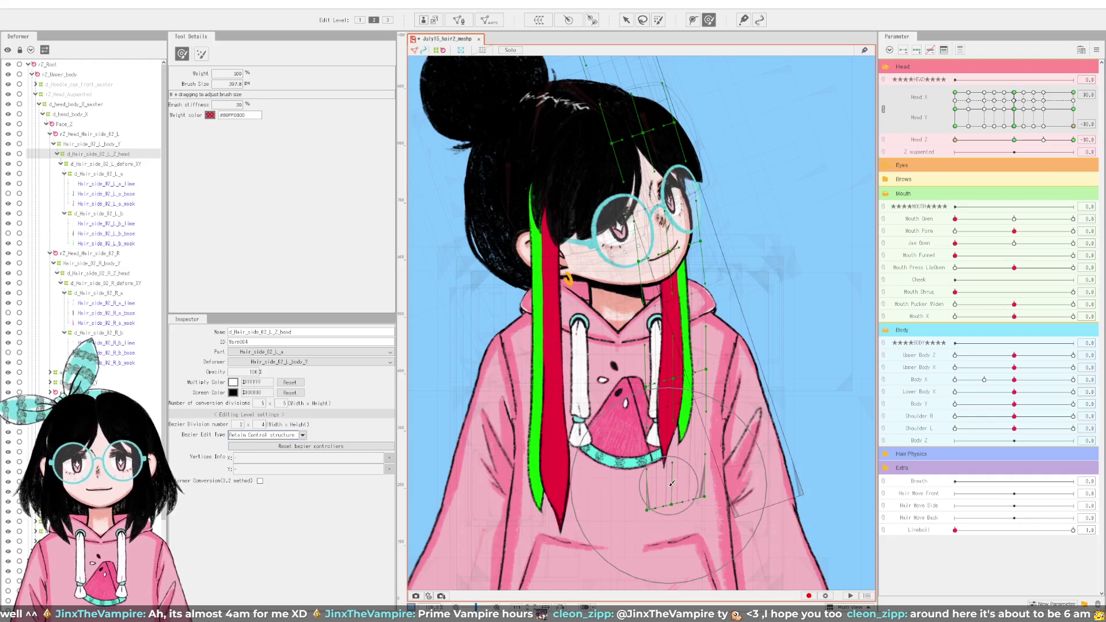
left_click_drag(640, 455, 669, 474)
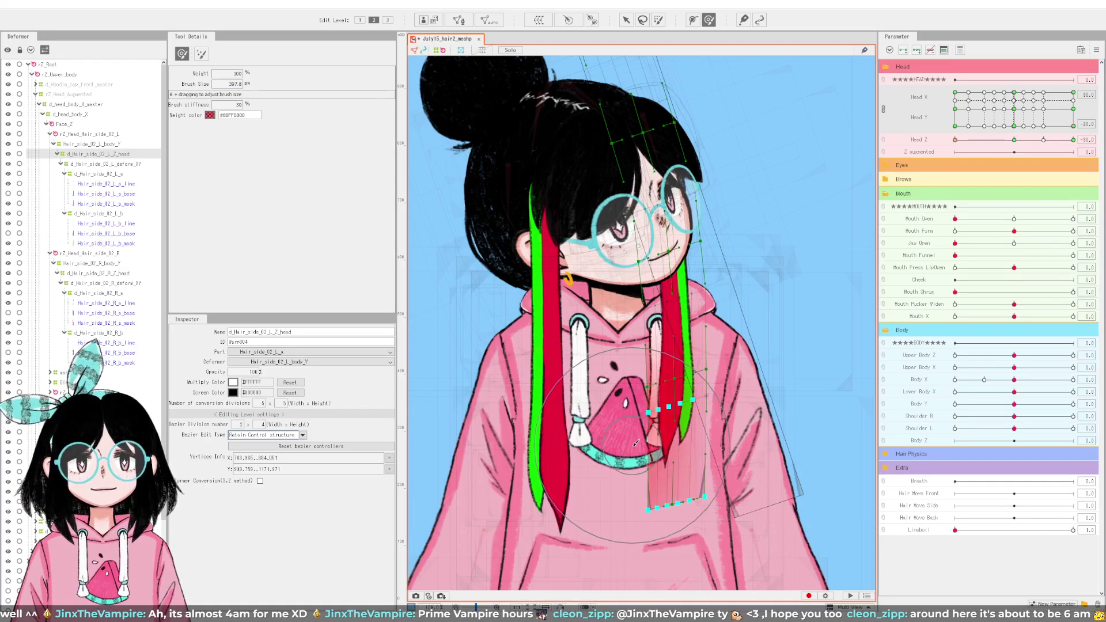
scroll(686, 530, "down", 2)
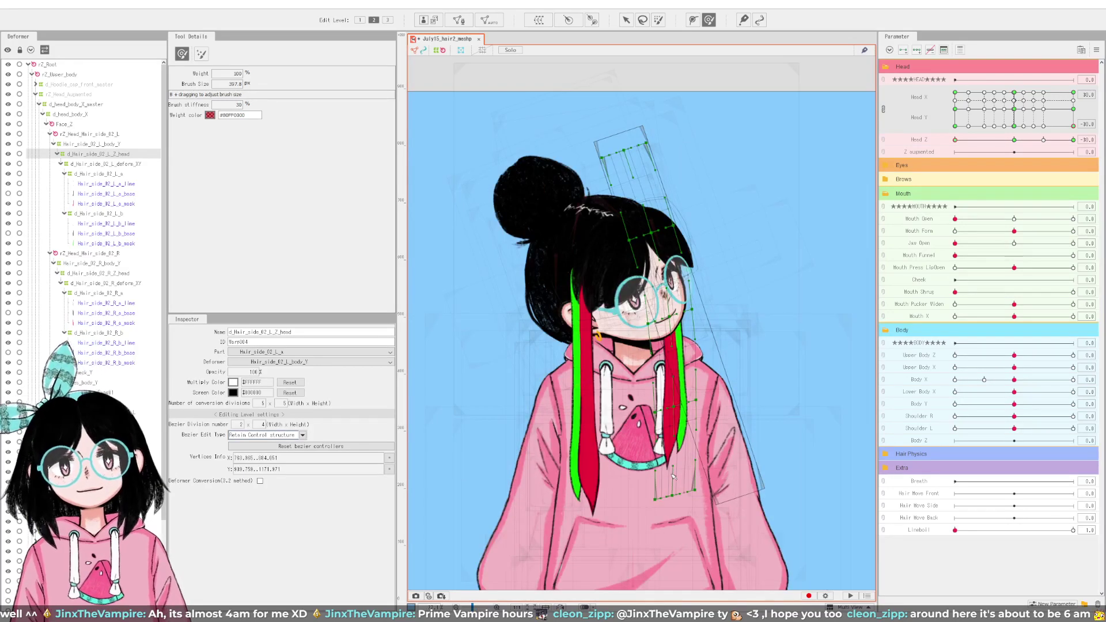
Step: Set Head X to its middle and Head Y to maximum, and retouch the deformer's outer edge beside the cheek with the Deform Brush
left_click_drag(1074, 91, 1004, 83)
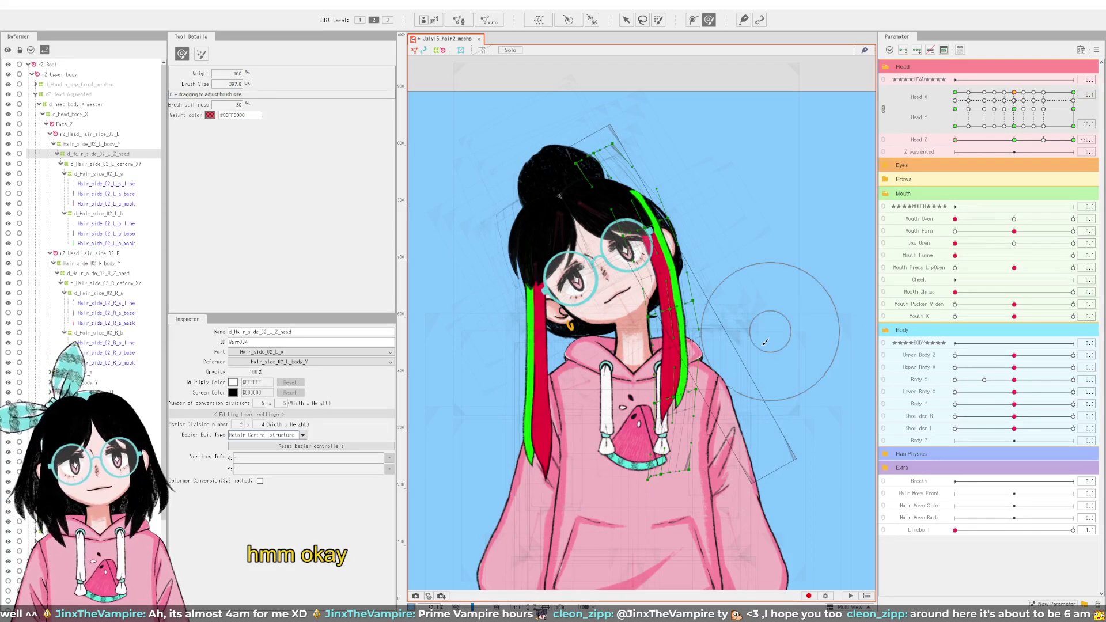
scroll(749, 288, "up", 2)
key("b")
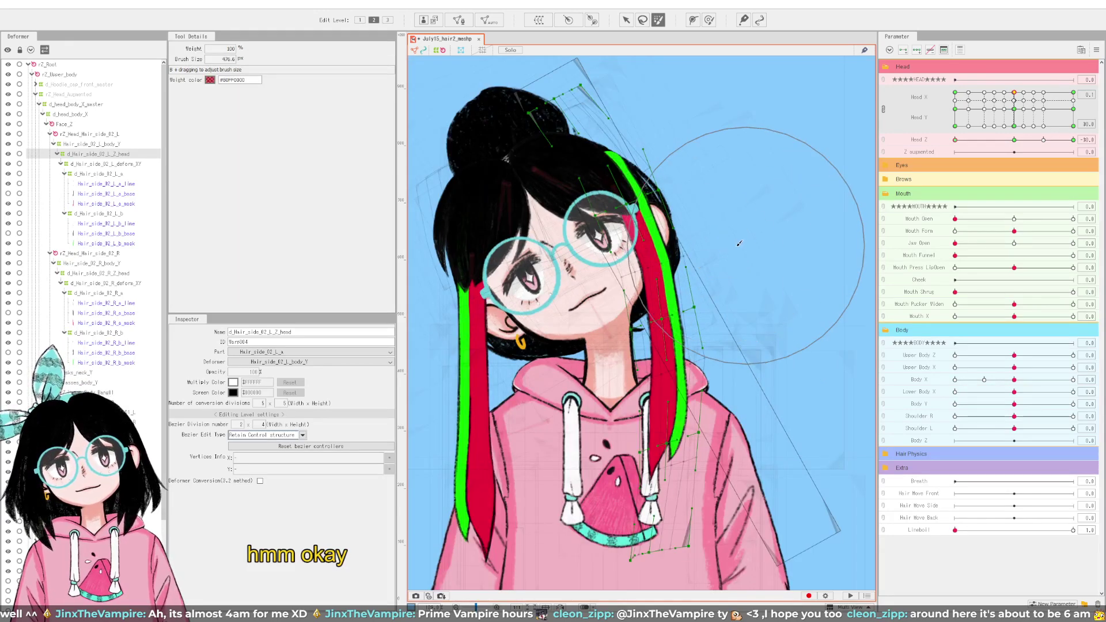
left_click_drag(723, 244, 712, 249)
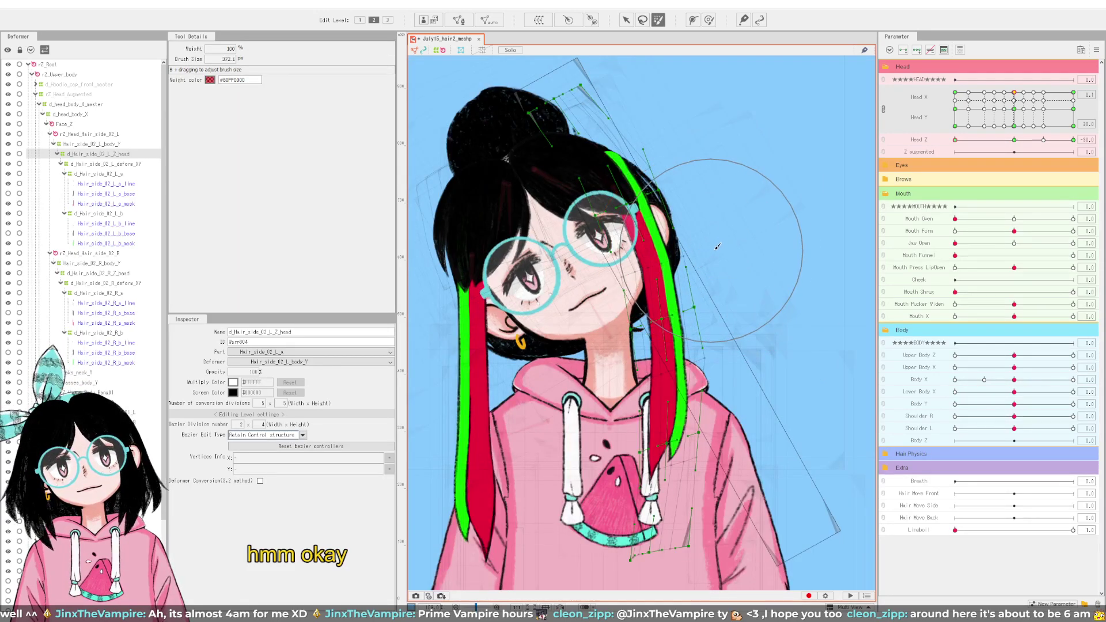
left_click(711, 247)
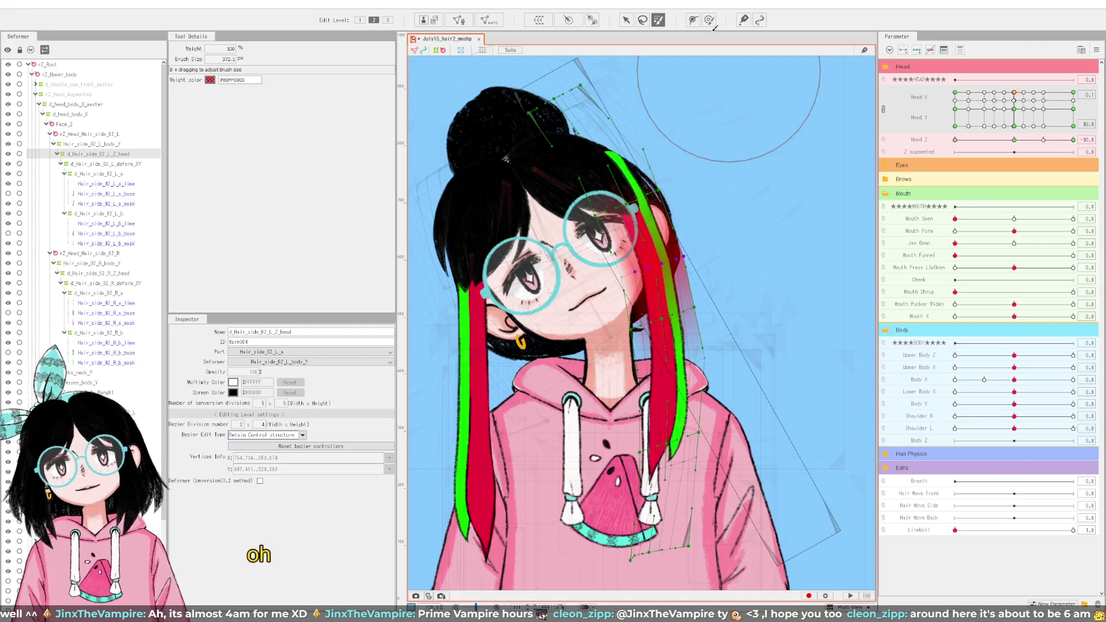
key("g")
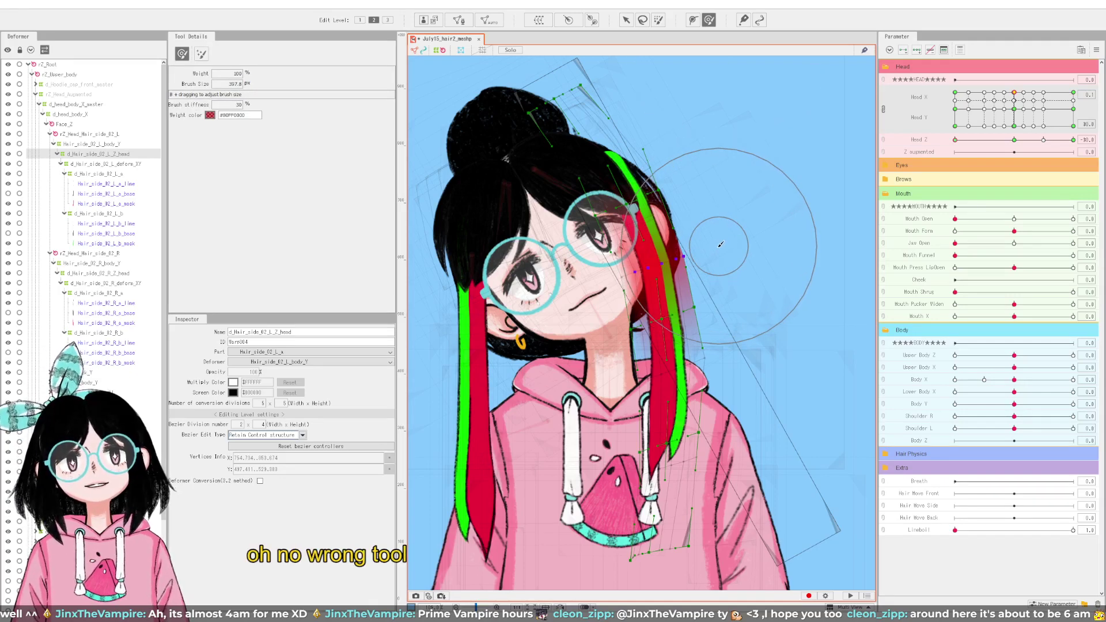
key("ctrl+z")
key("ctrl+y")
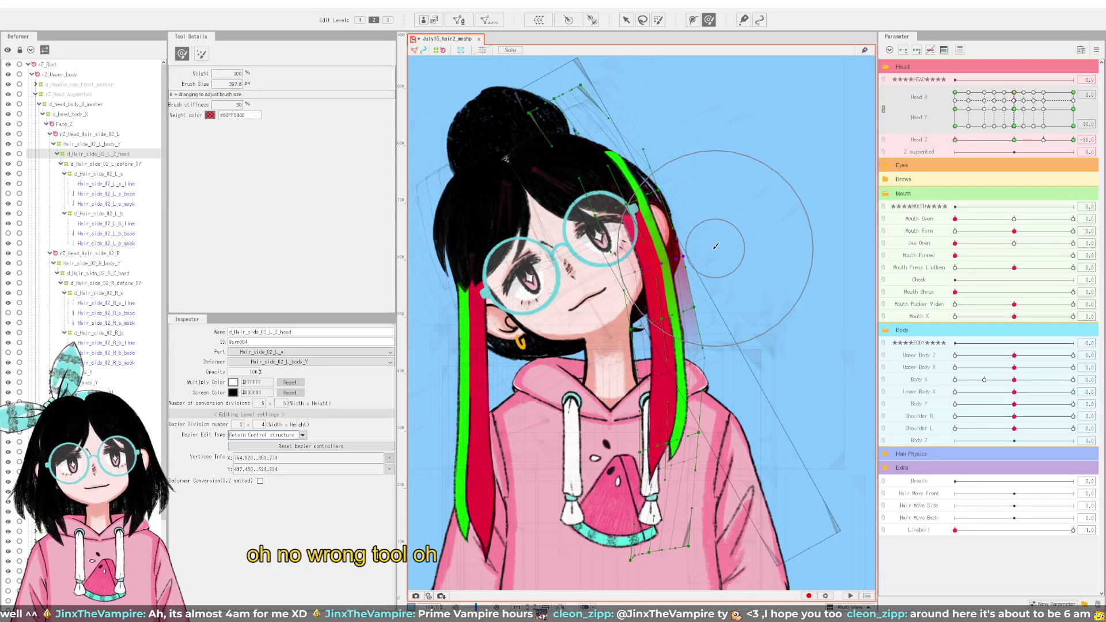
scroll(714, 249, "down", 2)
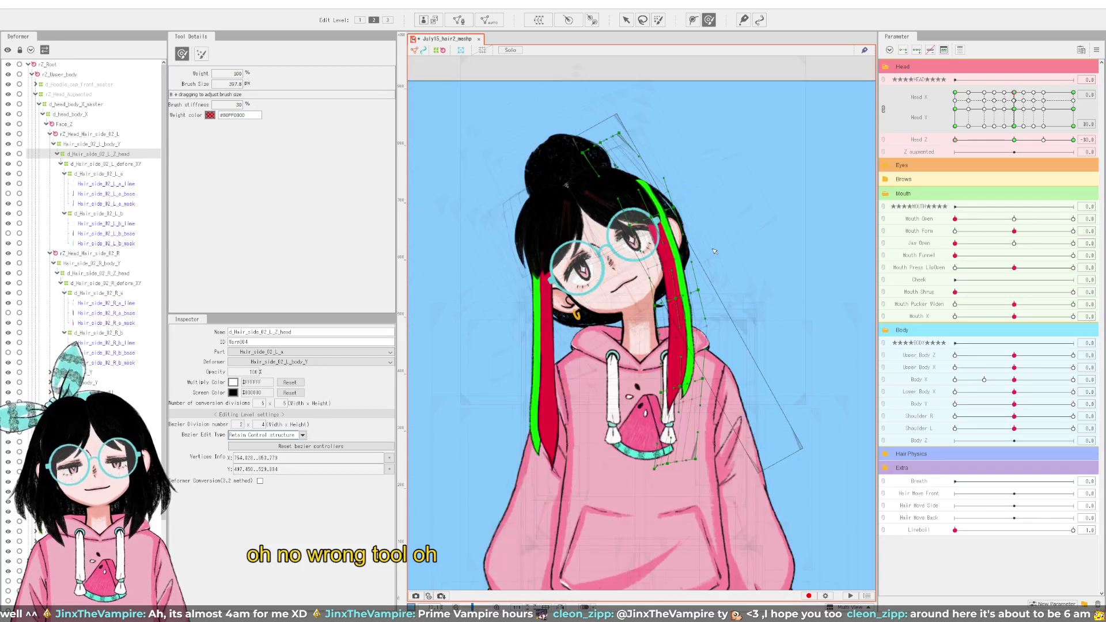
Step: Set Head X to minimum at maximum Head Y and smooth the deformer around the ear and back of the head with the Deform Brush
left_click(955, 93)
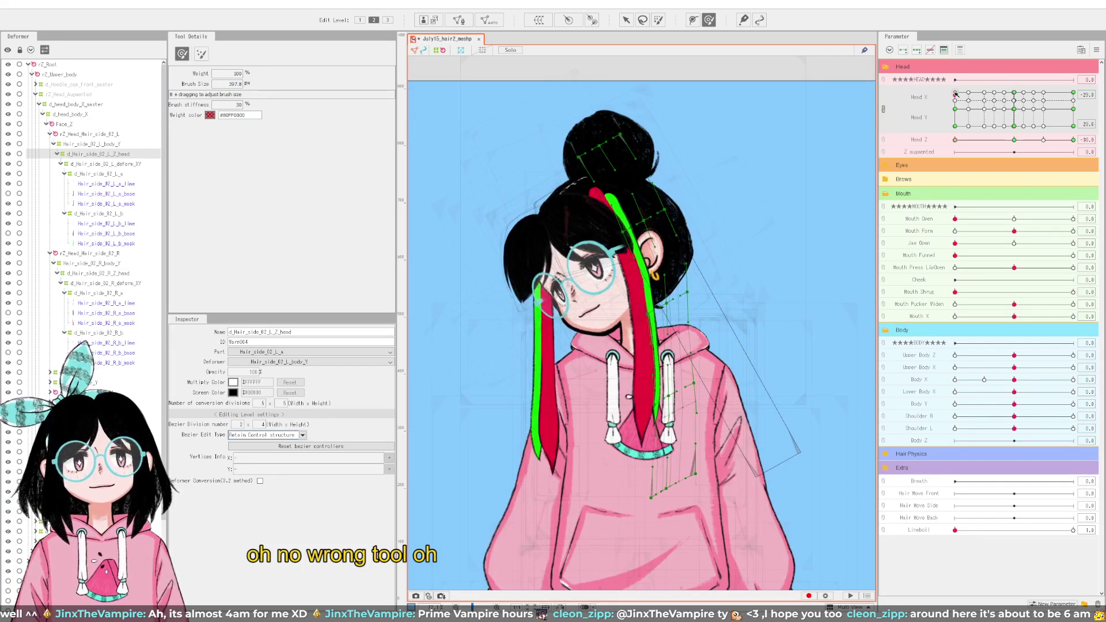
scroll(650, 359, "up", 3)
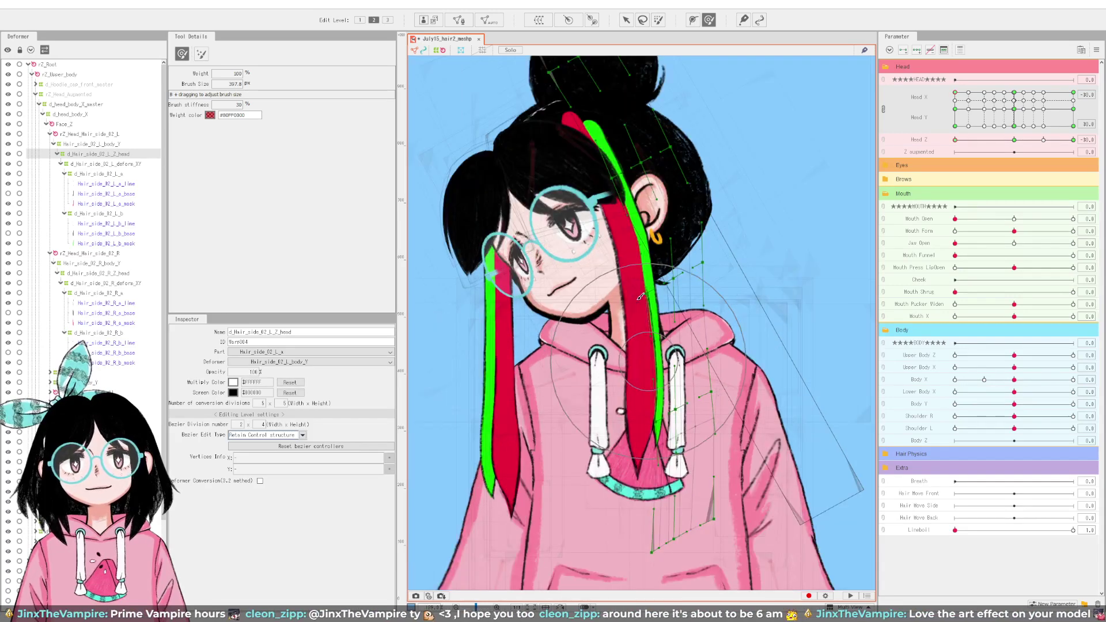
left_click(700, 223)
left_click_drag(701, 223, 719, 211)
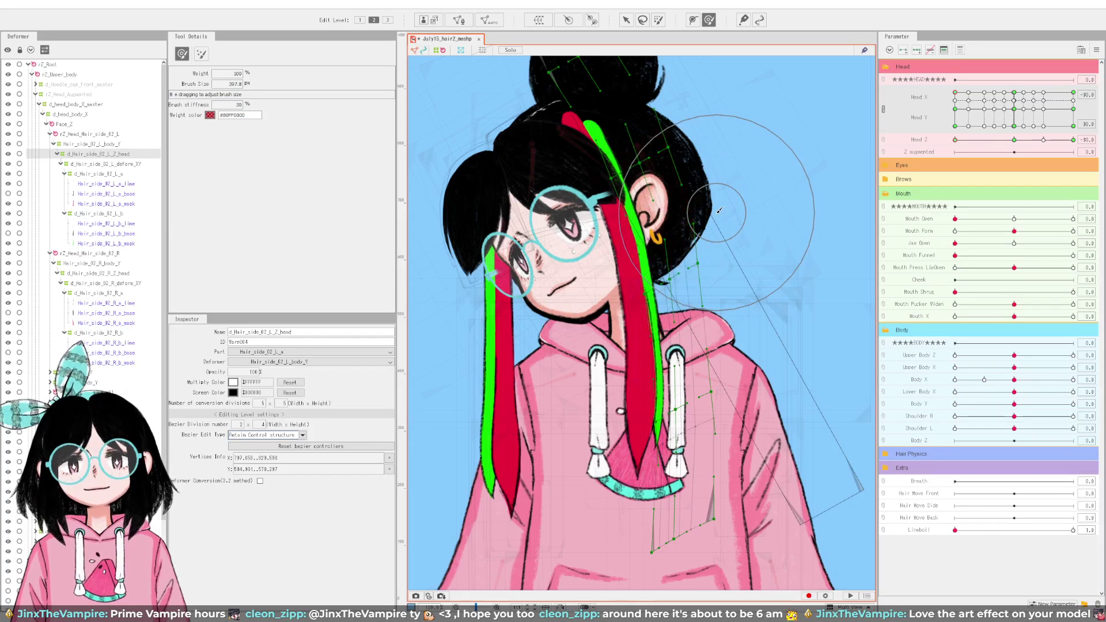
scroll(719, 211, "down", 2)
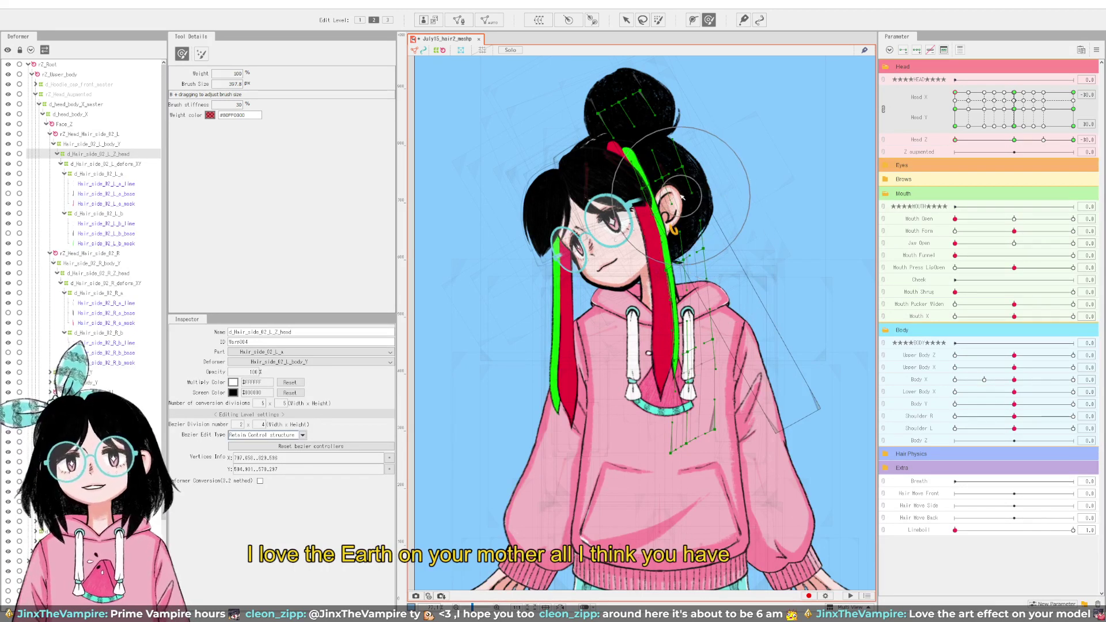
scroll(681, 197, "up", 2)
left_click_drag(642, 167, 654, 171)
scroll(654, 173, "down", 2)
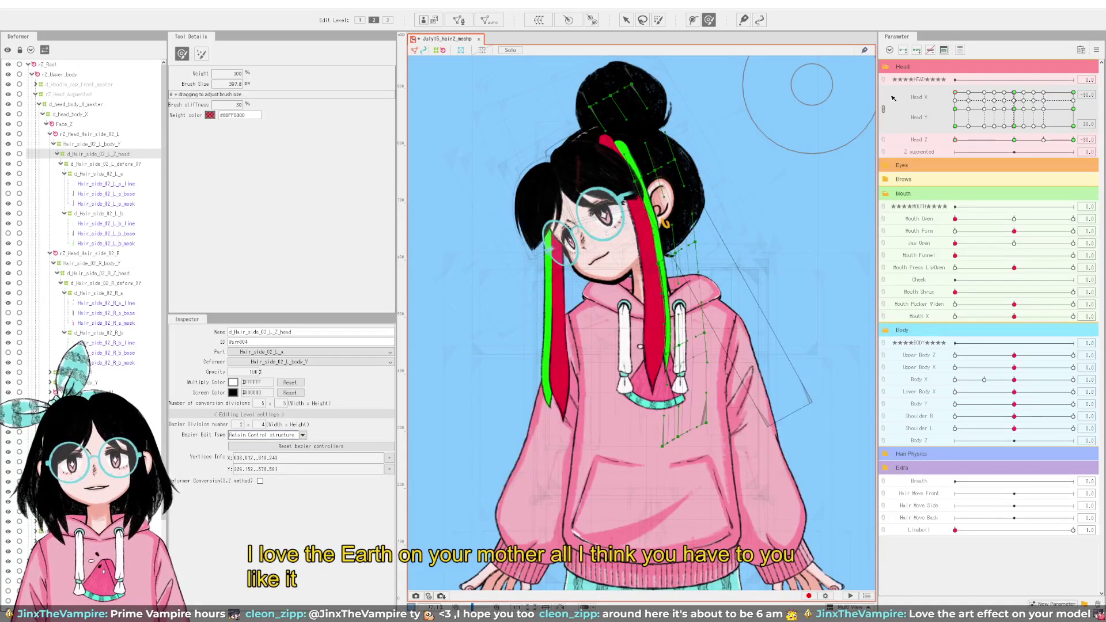
Step: Compare Head X at its middle and maximum with Head Y at maximum, and nudge the deformer's lower part at maximum Head X
left_click_drag(956, 111, 1092, 50)
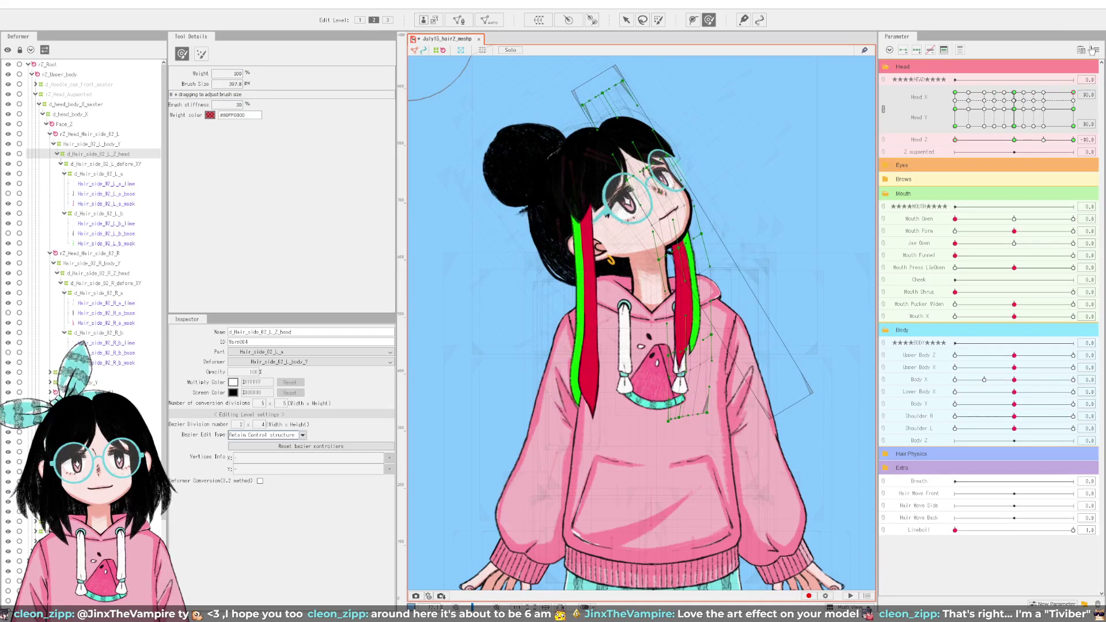
left_click(1014, 92)
left_click_drag(1014, 93, 1072, 92)
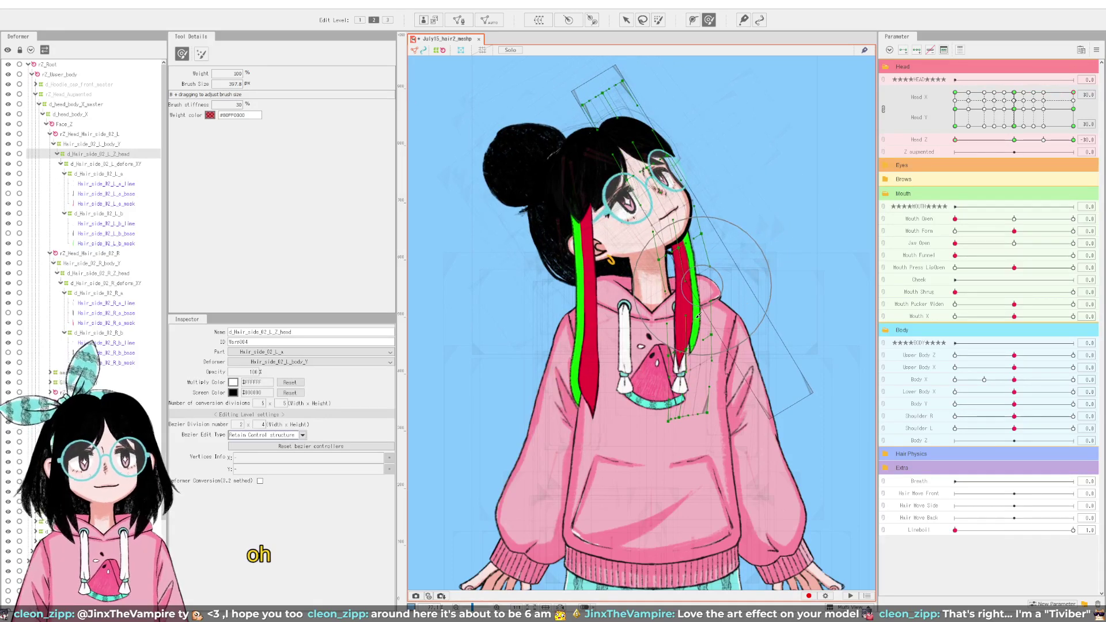
left_click(1014, 92)
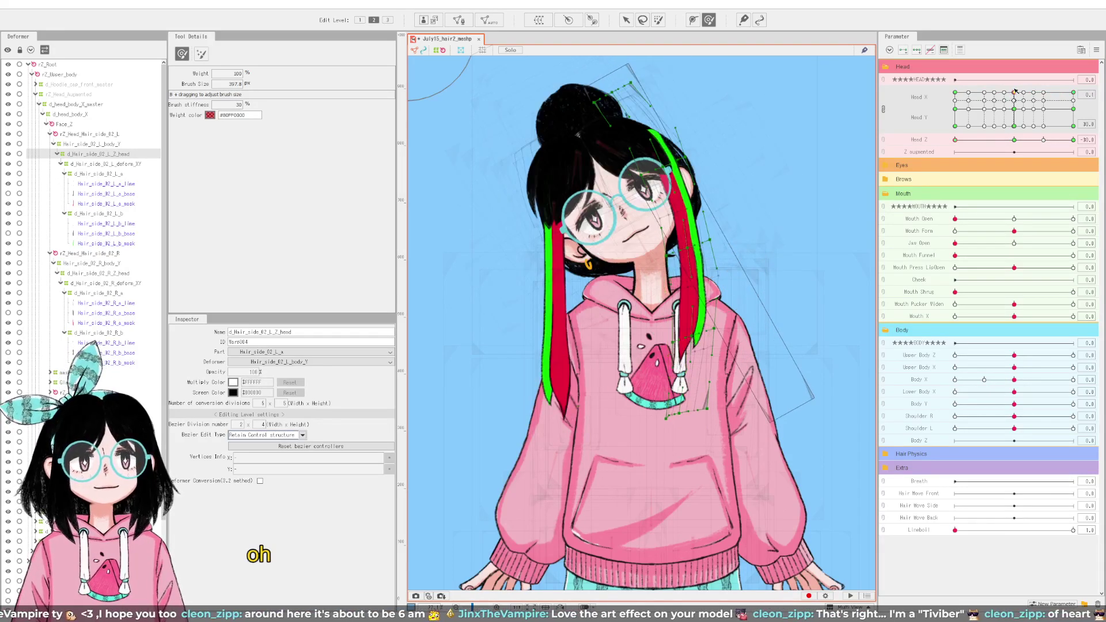
left_click_drag(1015, 92, 1099, 45)
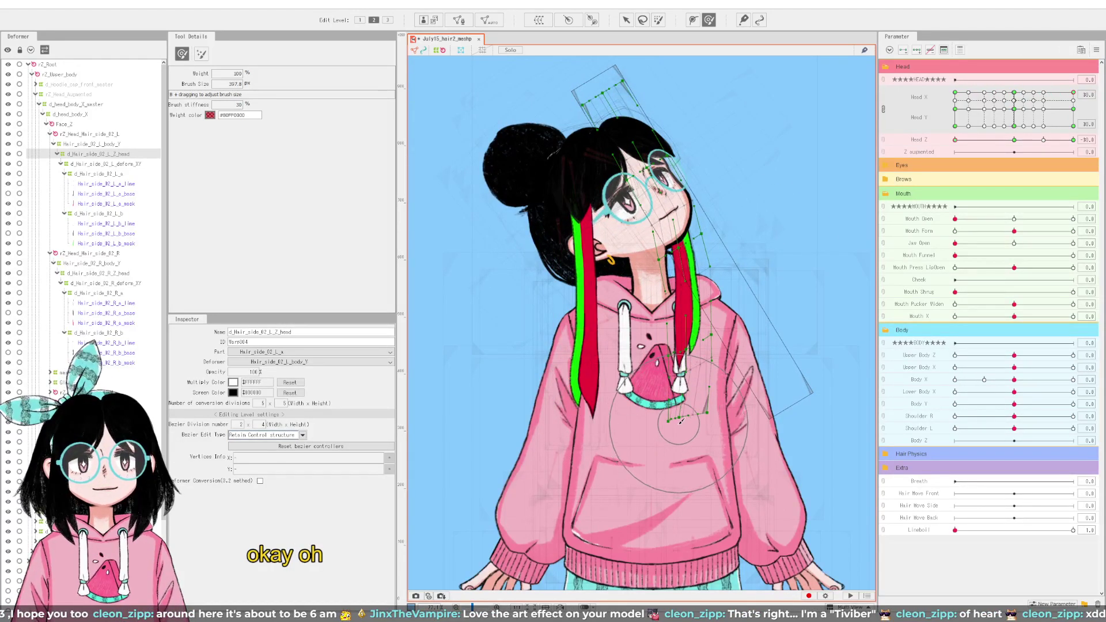
mouse_move(683, 374)
left_mouse_down()
mouse_move(680, 419)
mouse_move(667, 361)
left_mouse_up()
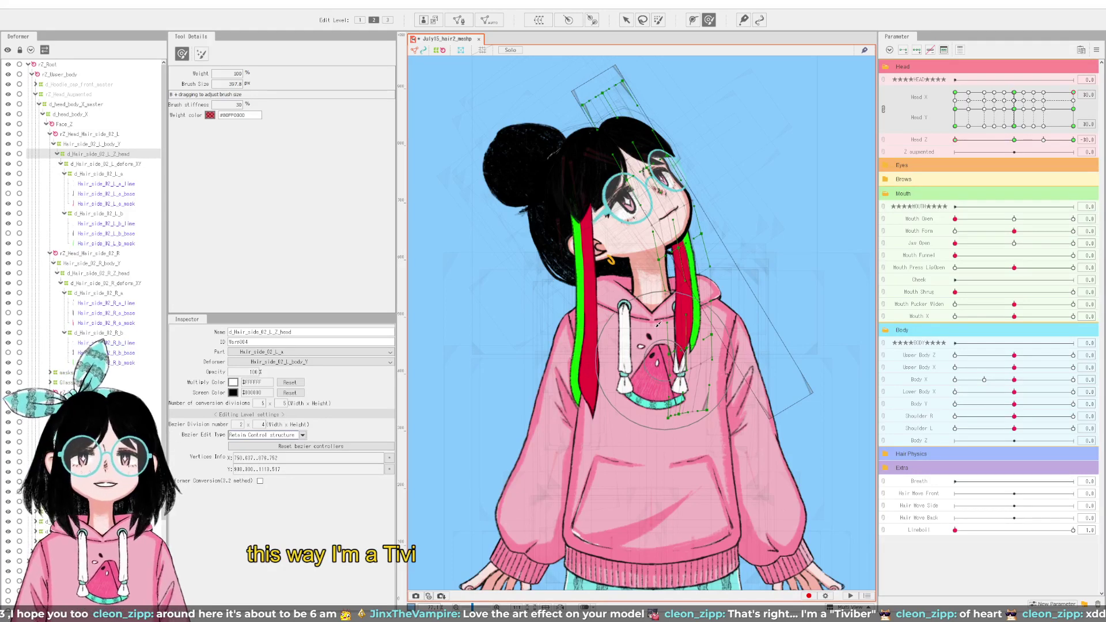
Step: Move Head Y between its maximum, middle and minimum at maximum Head X to review the lock's swing
left_click_drag(1077, 115, 1082, 150)
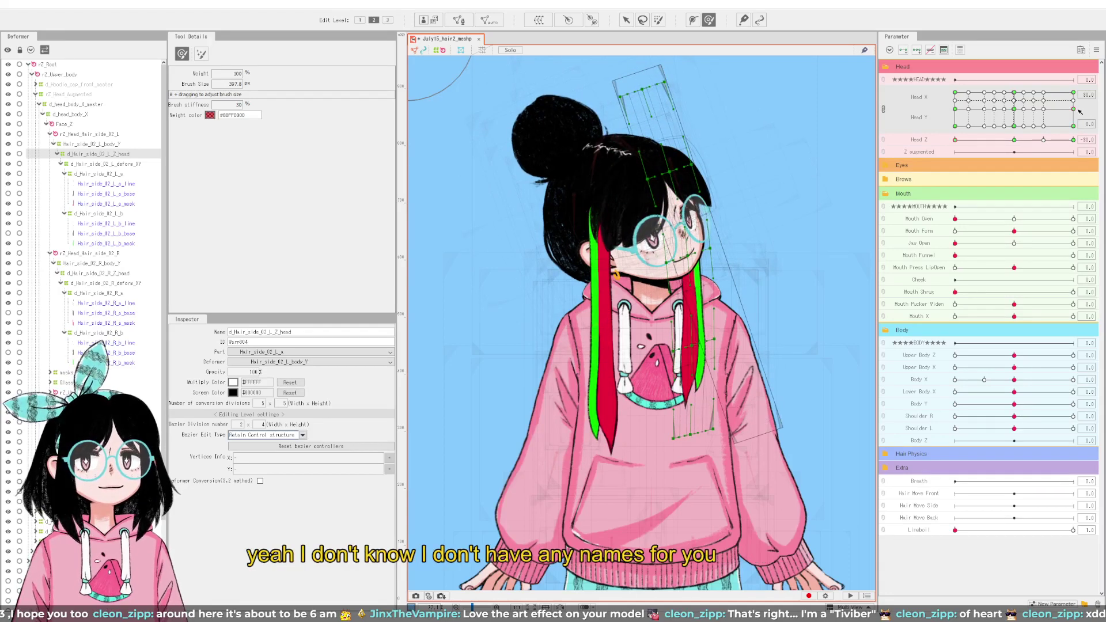
left_click_drag(1076, 111, 1079, 79)
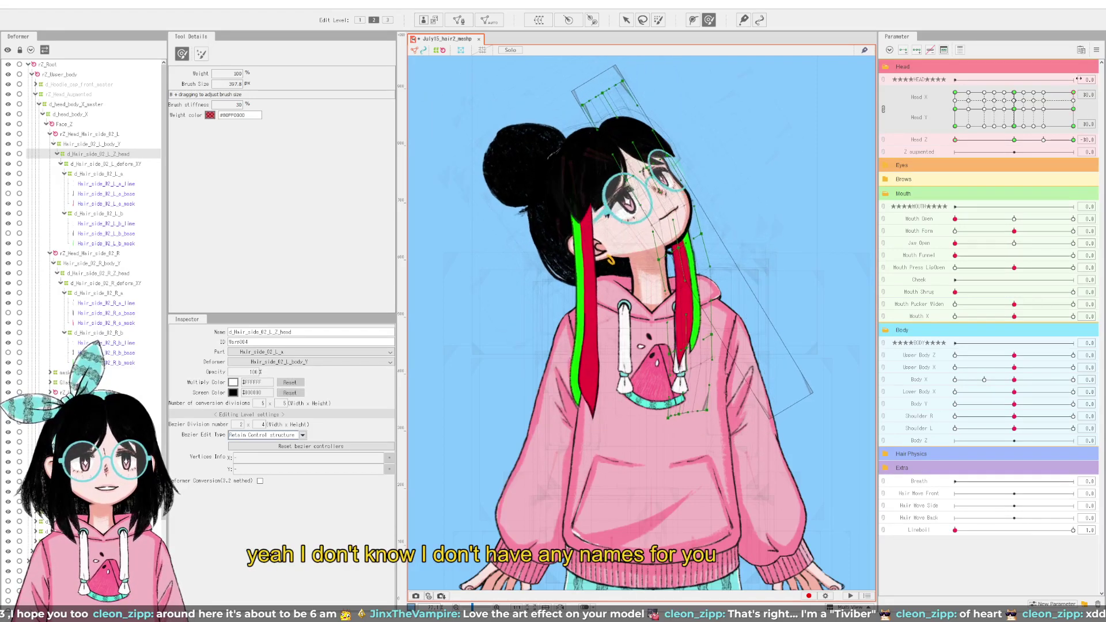
left_click(1076, 111)
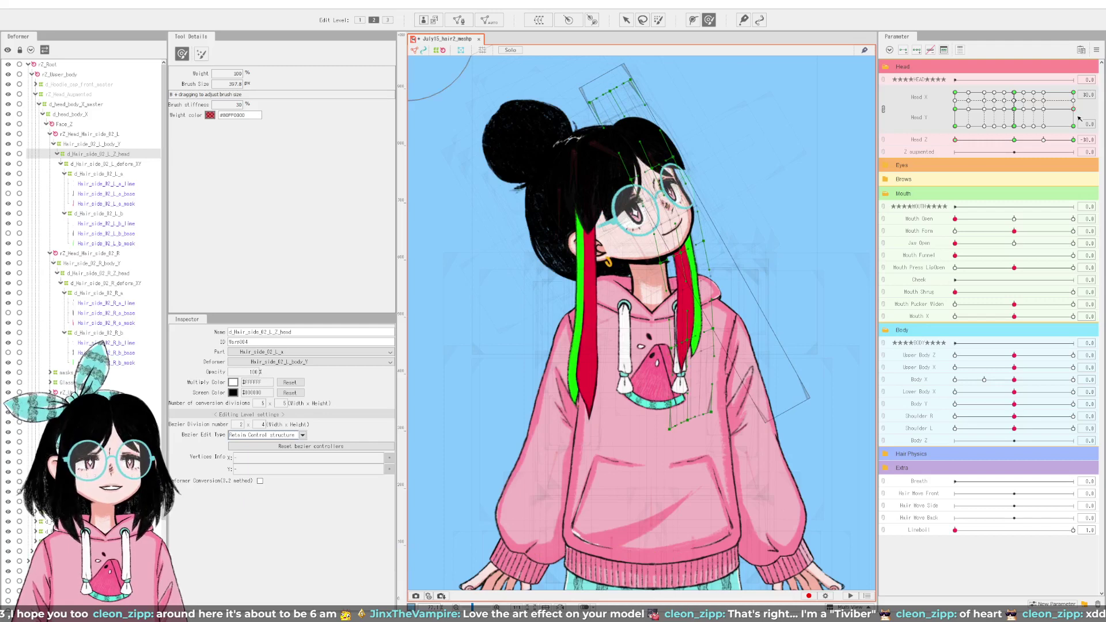
left_click_drag(1079, 118, 1084, 139)
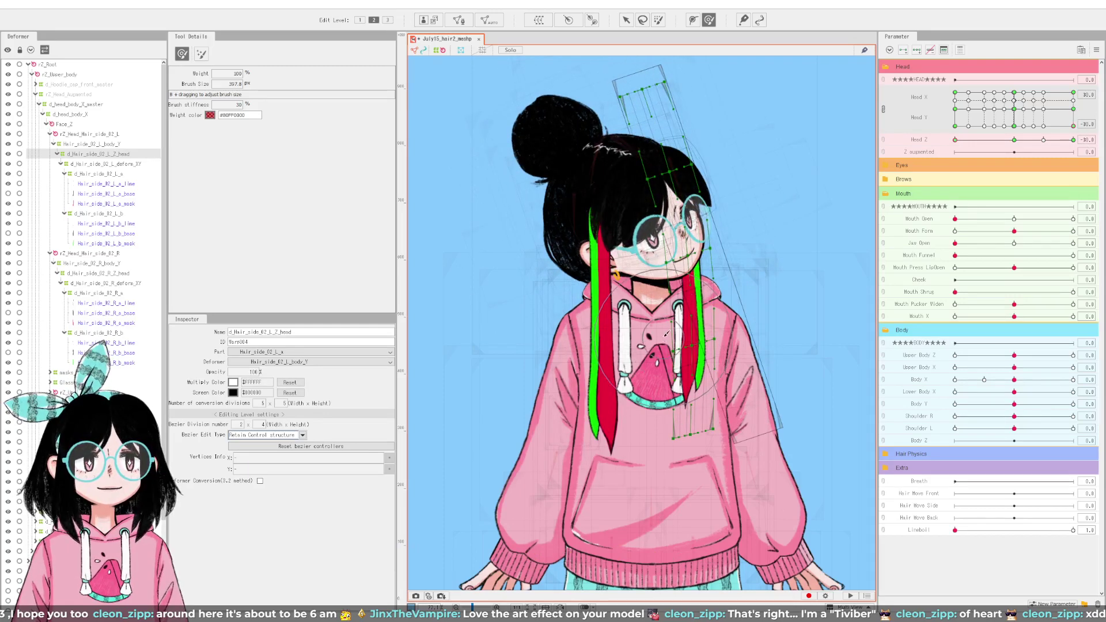
Step: With Head Z at maximum and Head X and Y at minimum, rotate rZ_Head_Hair_side_02_L to about -18° so the lock hangs straight
left_click_drag(1015, 140, 936, 137)
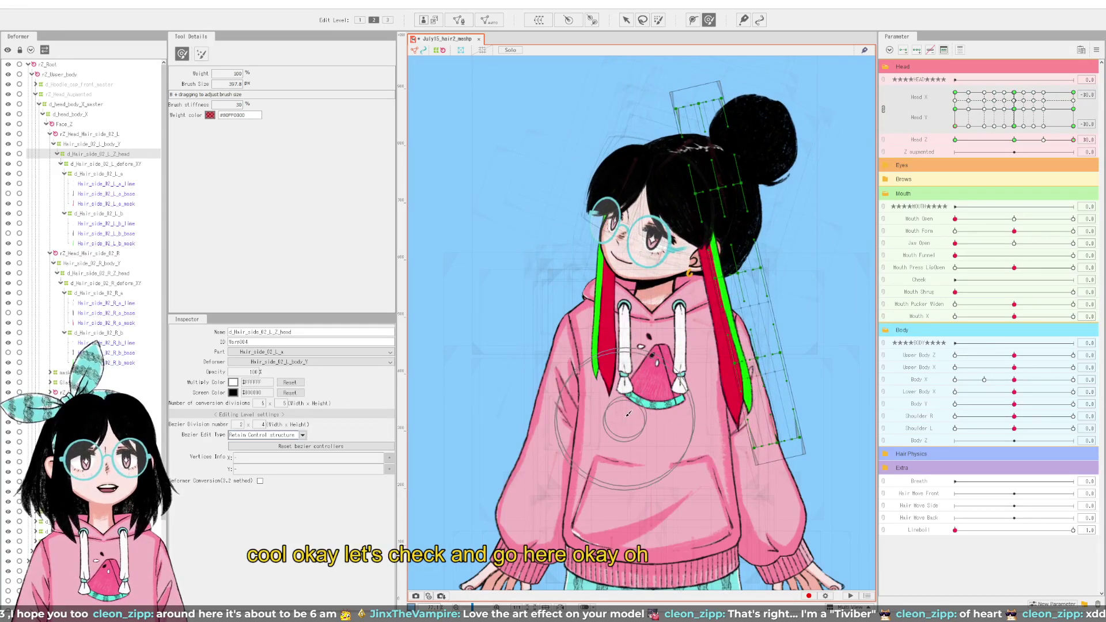
left_click(65, 136)
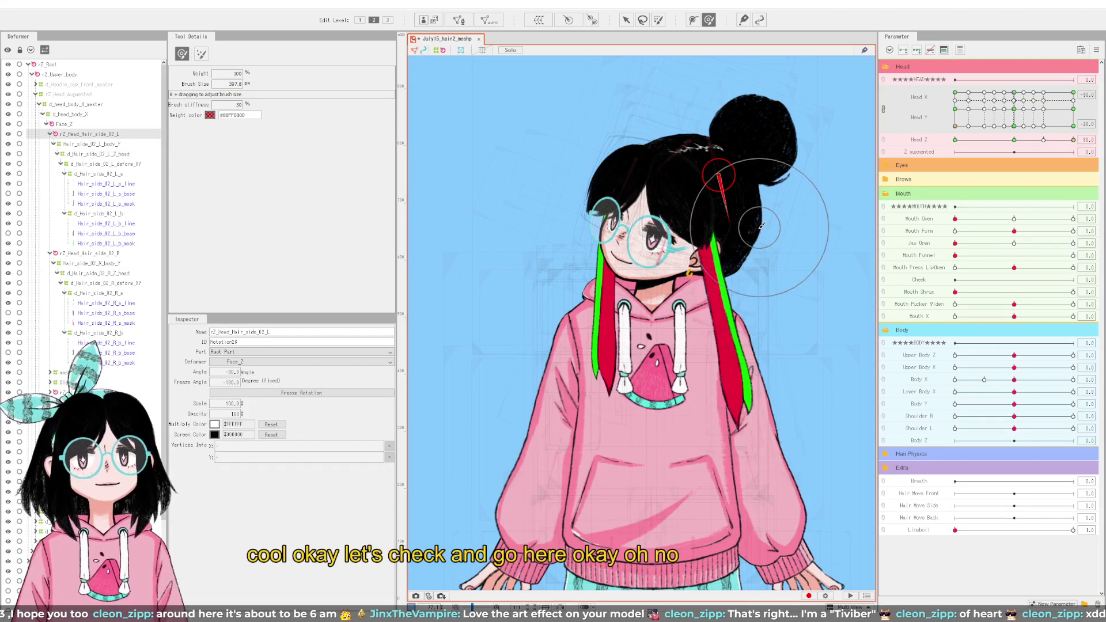
left_click(625, 20)
mouse_move(724, 221)
left_mouse_down()
mouse_move(712, 266)
mouse_move(720, 223)
left_mouse_up()
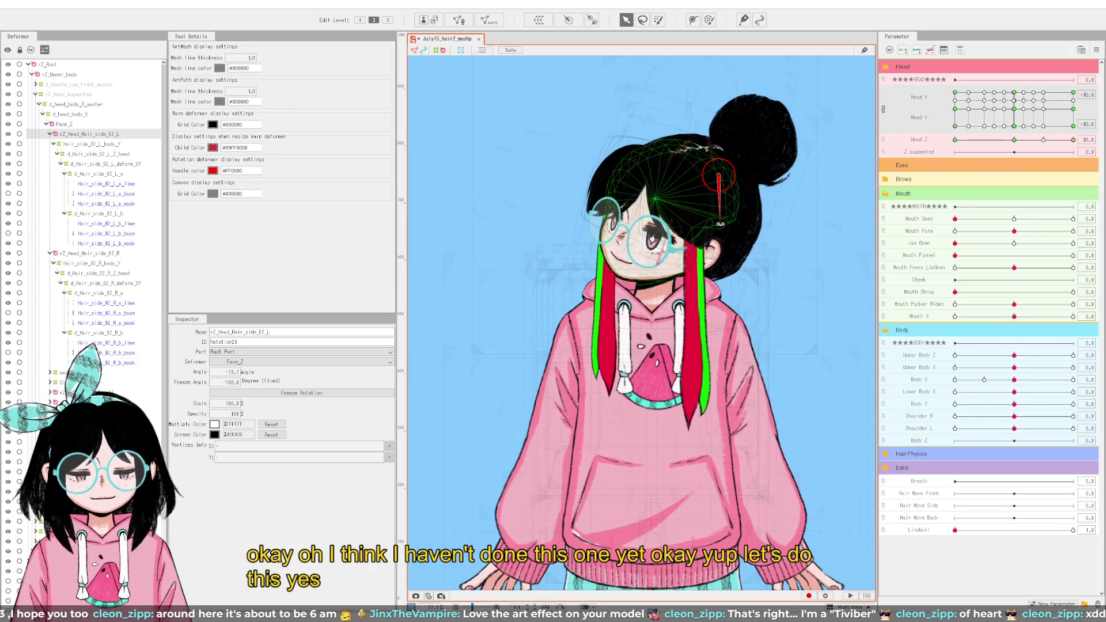
Step: At minimum Head X, shift the lock's rotation deformer slightly toward the face at middle Head Y, and rotate it to about -37° at maximum Head Y
left_click(956, 111)
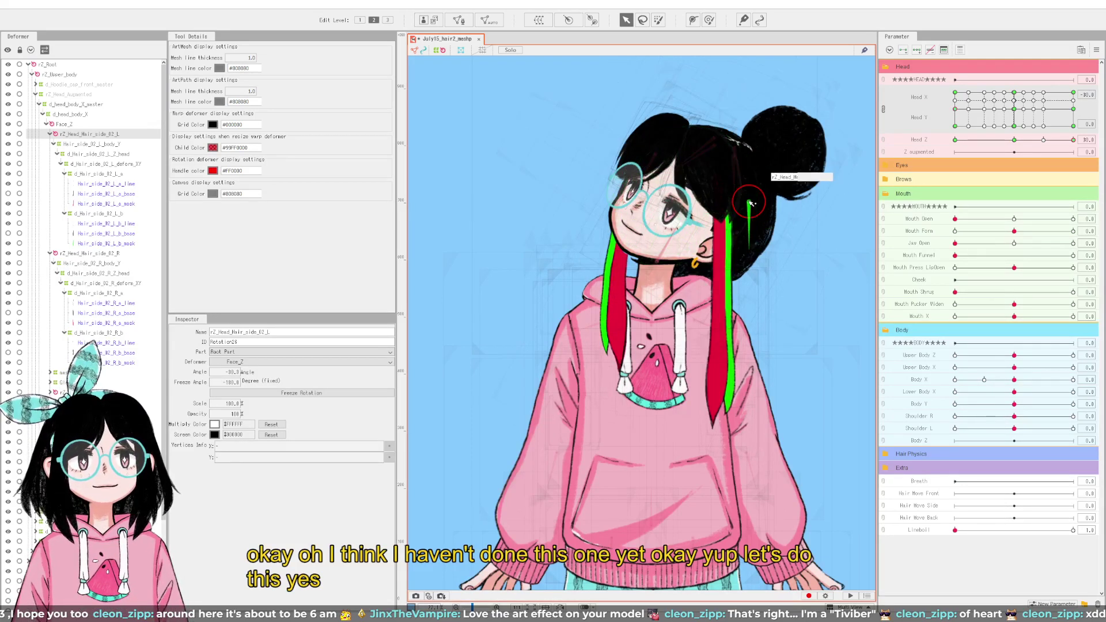
left_click_drag(748, 202, 744, 205)
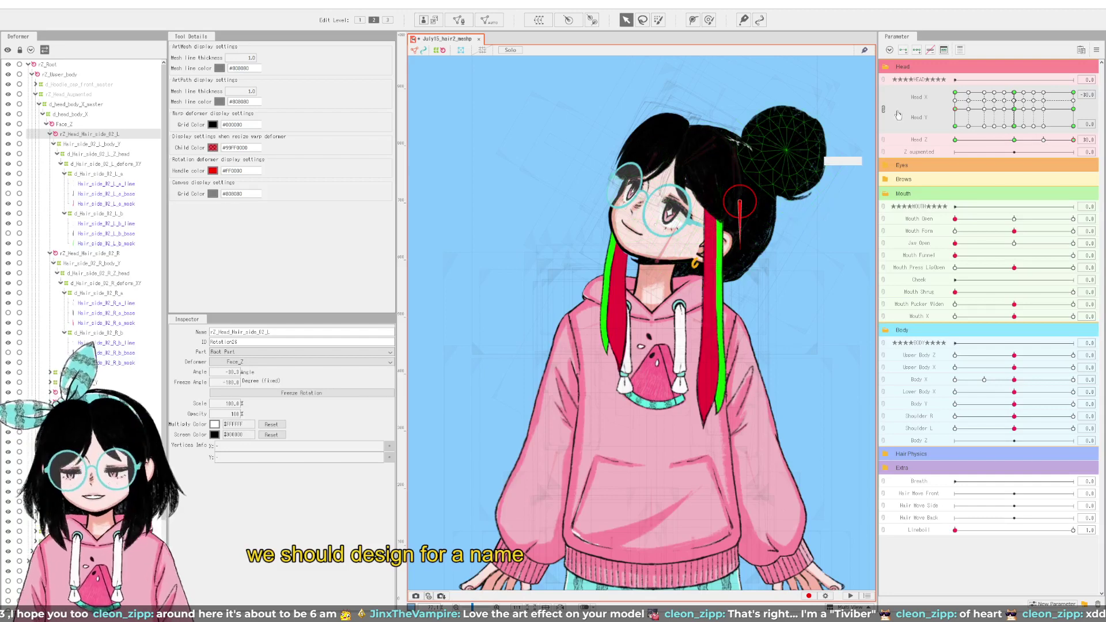
left_click(955, 92)
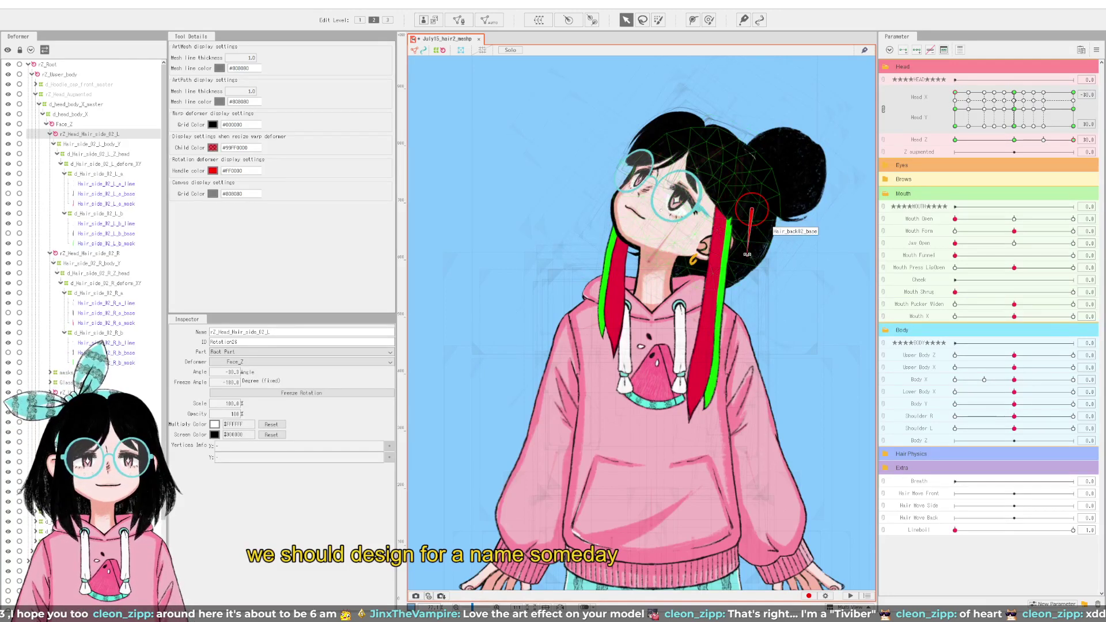
left_click_drag(747, 254, 748, 254)
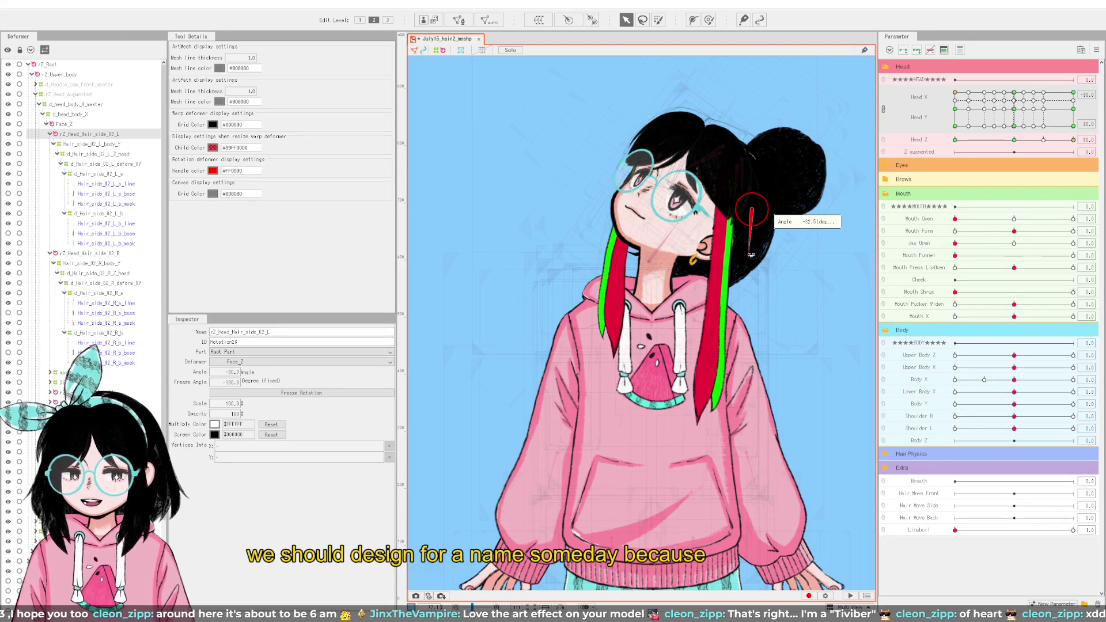
left_click_drag(751, 254, 745, 255)
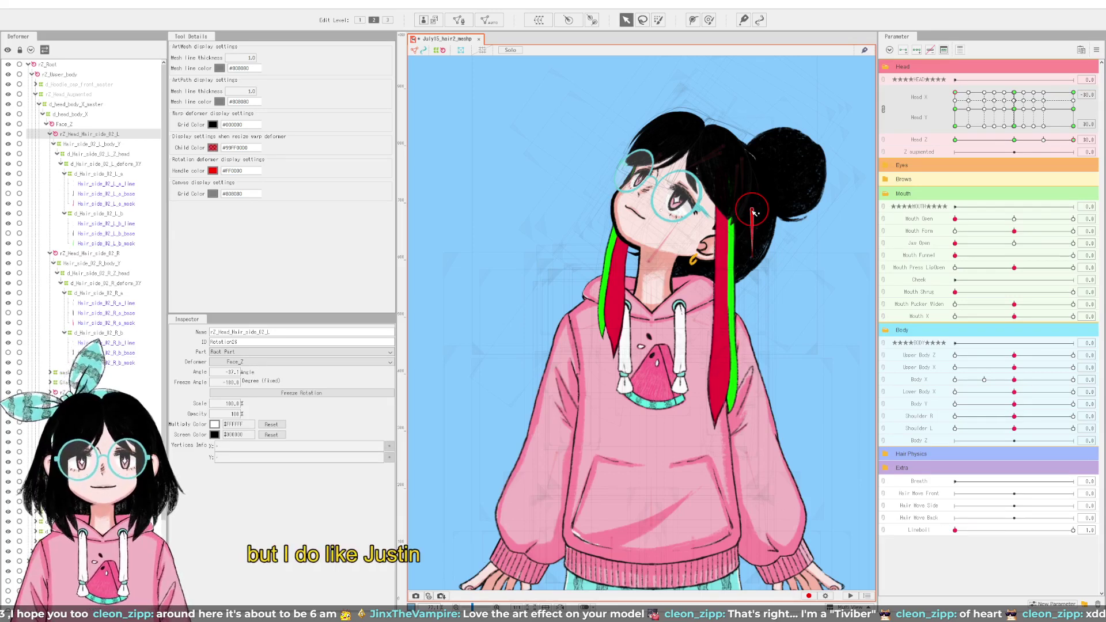
Step: At minimum Head X, shift the lock's rotation deformer toward the face at maximum Head Y, and nudge it slightly outward at minimum Head Y
left_click_drag(754, 212, 752, 210)
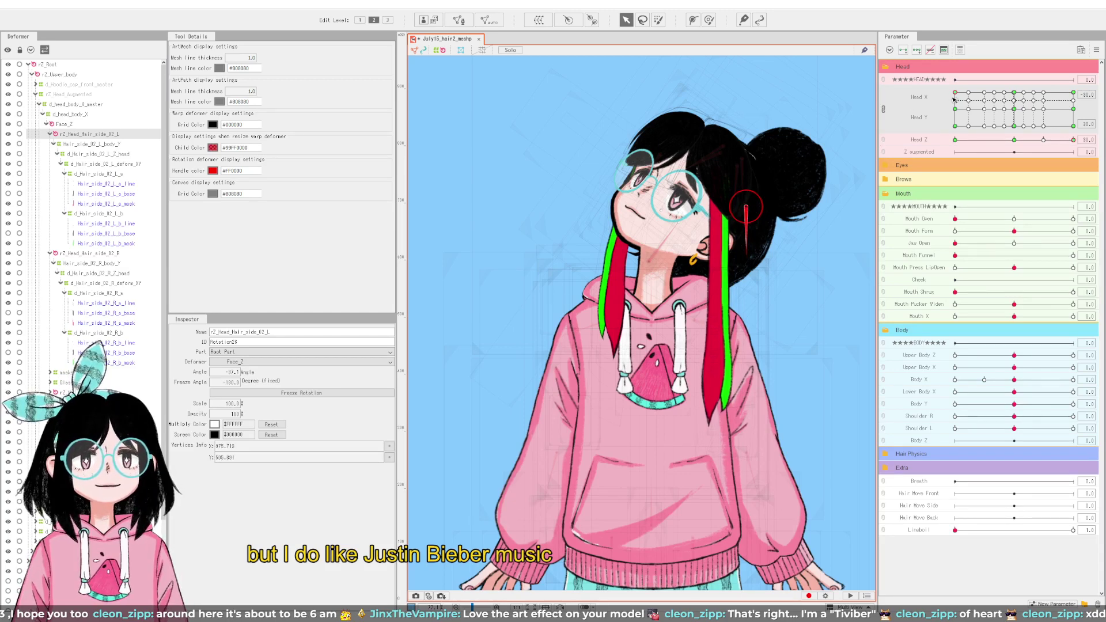
left_click_drag(954, 99, 933, 83)
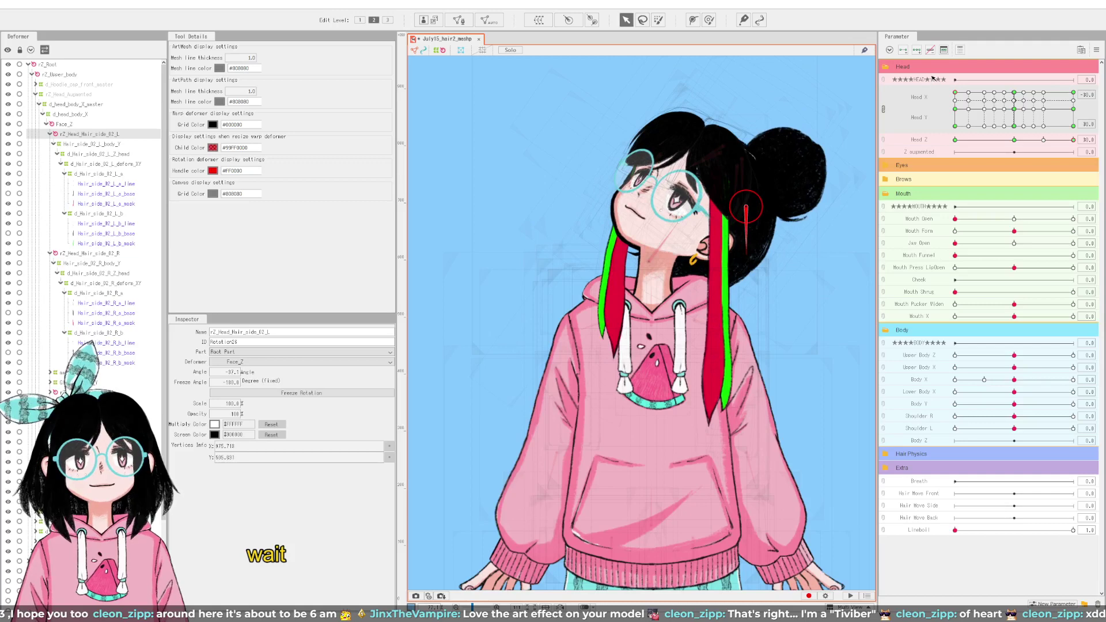
left_click_drag(752, 207, 748, 208)
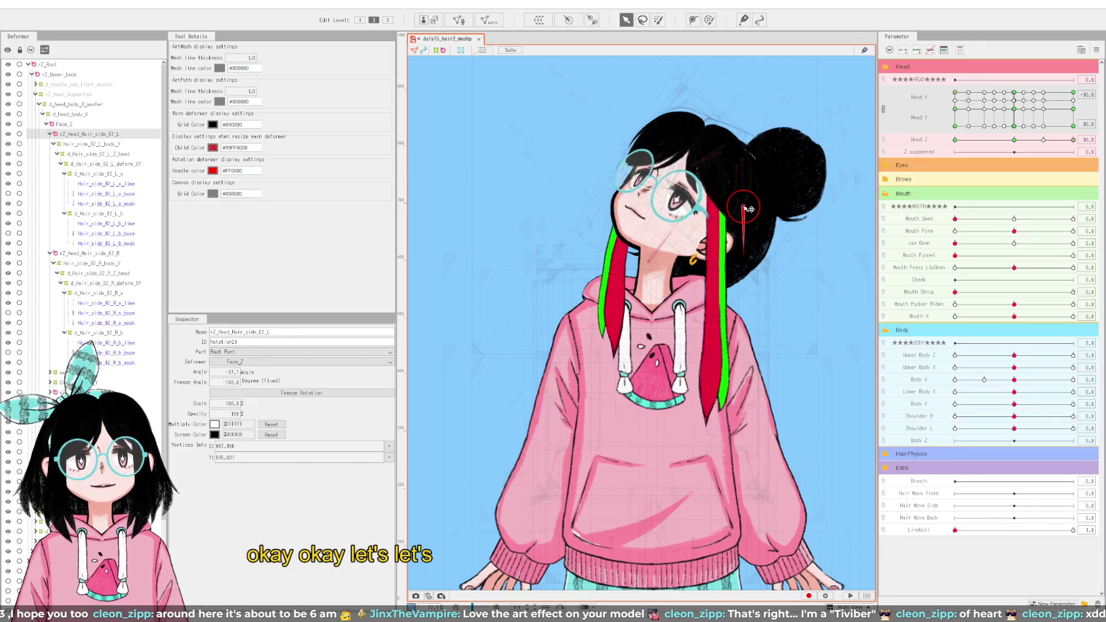
left_click(955, 109)
left_click_drag(955, 109, 955, 125)
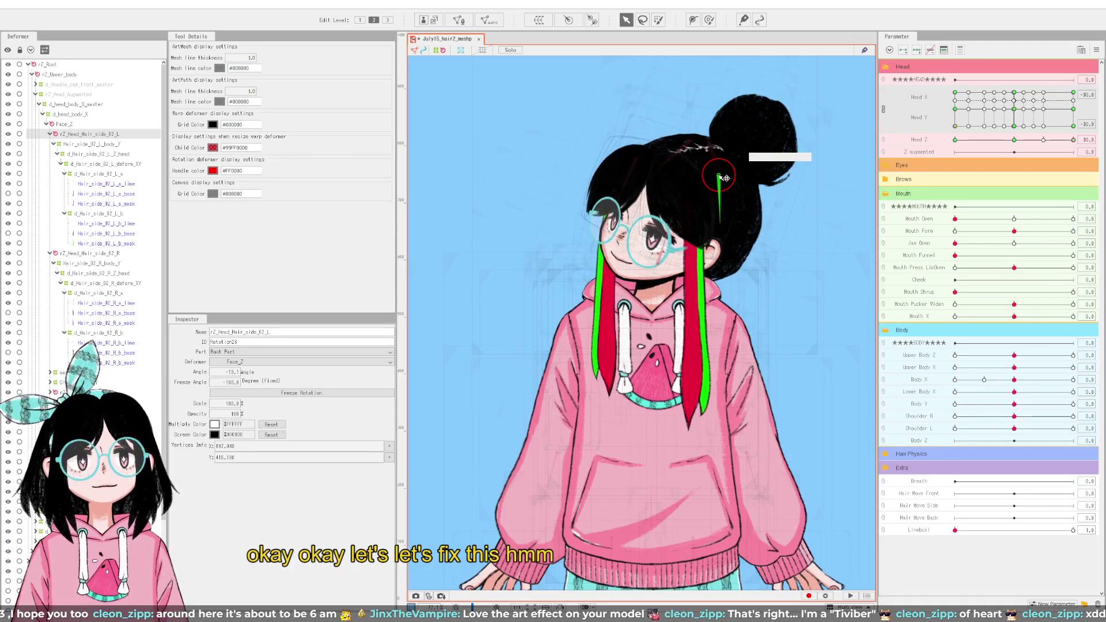
left_click_drag(720, 176, 726, 177)
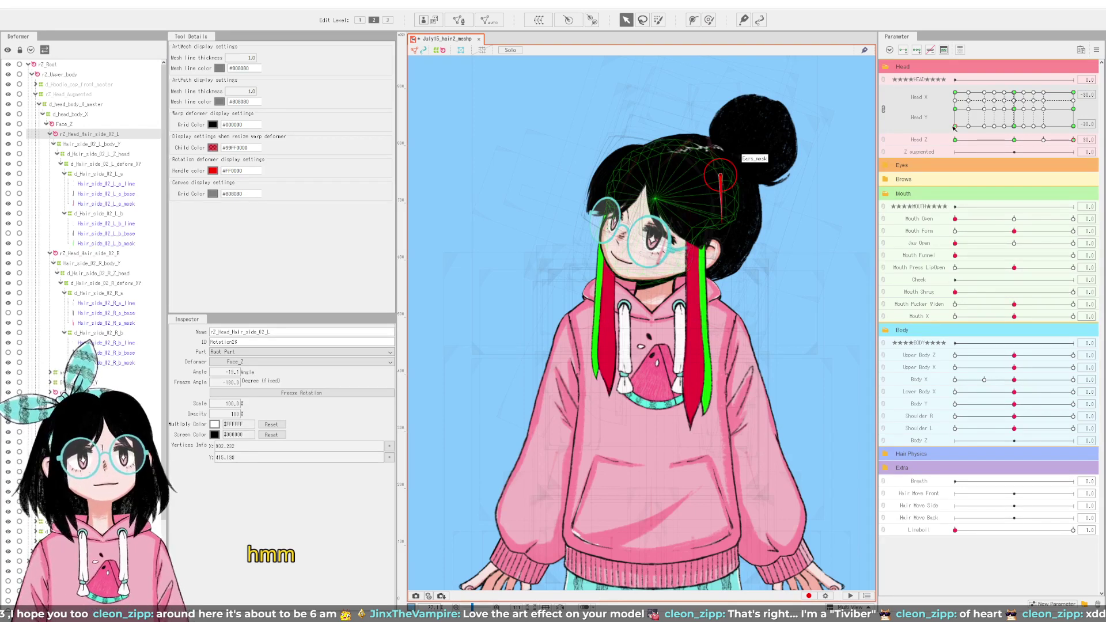
Step: At maximum Head X, shift the lock's deformer slightly toward the face at middle Head Y, and nudge it outward and rotate it slightly at maximum Head Y
left_click_drag(954, 127, 1075, 109)
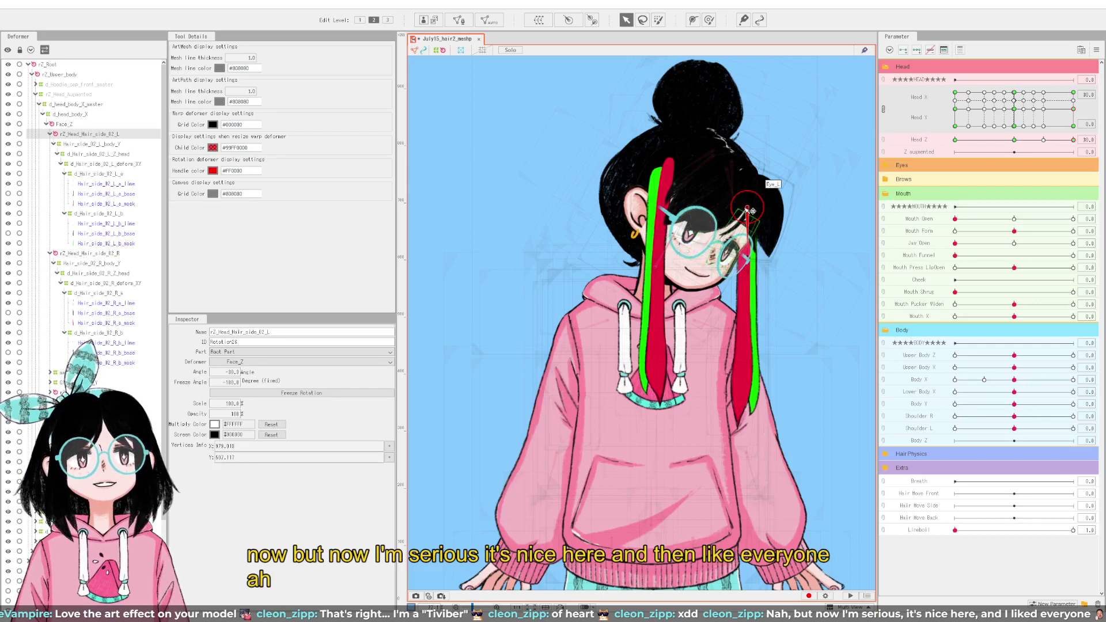
left_click_drag(752, 212, 749, 210)
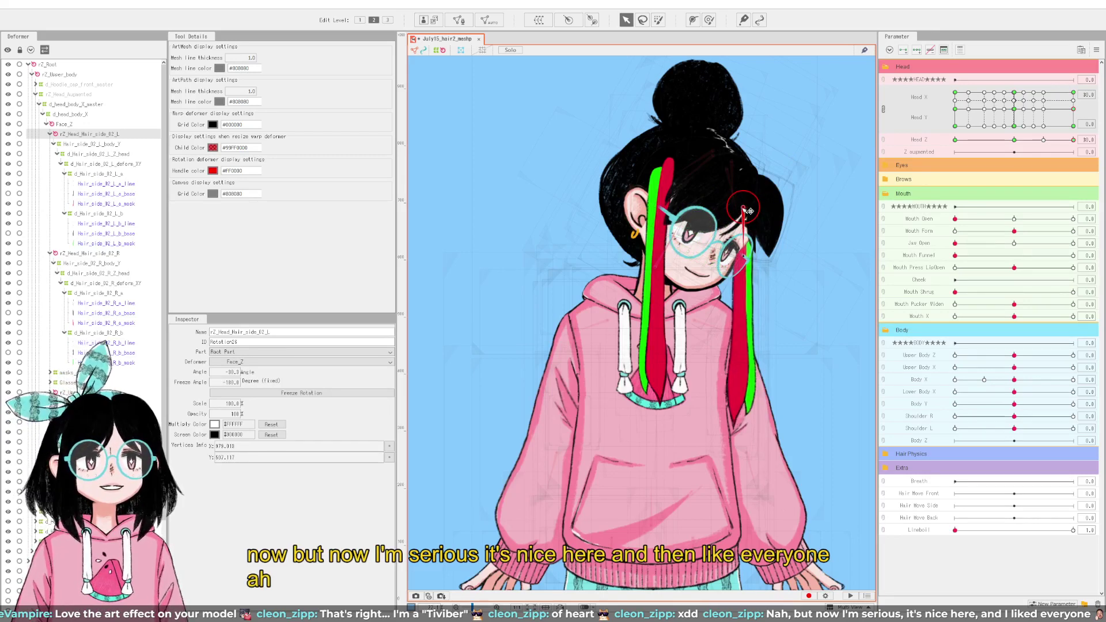
left_click_drag(1073, 109, 1104, 77)
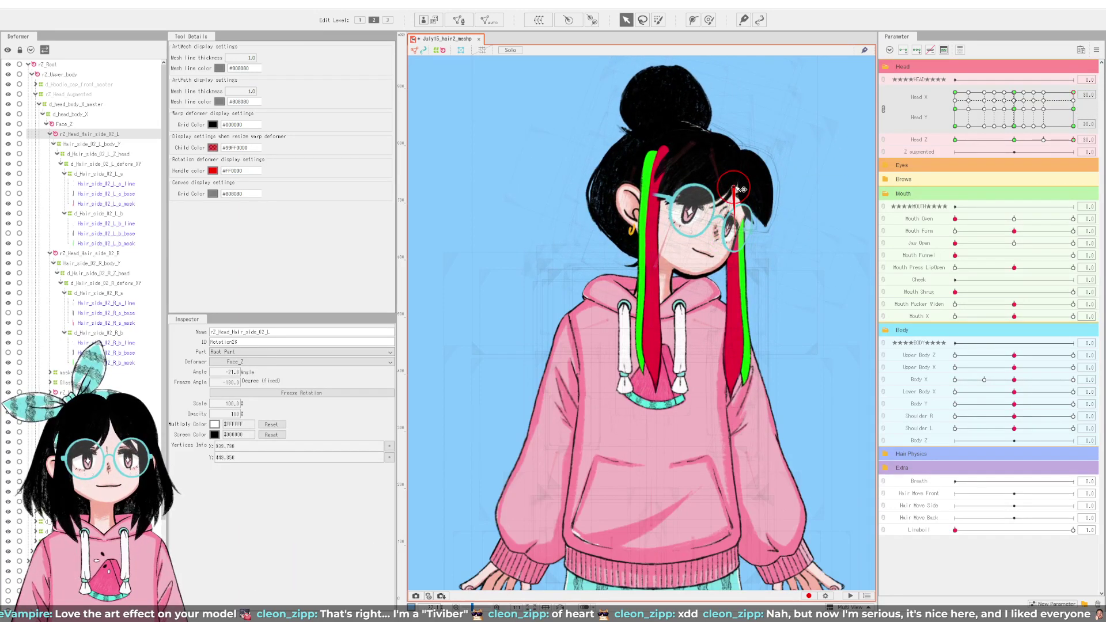
left_click_drag(738, 188, 743, 191)
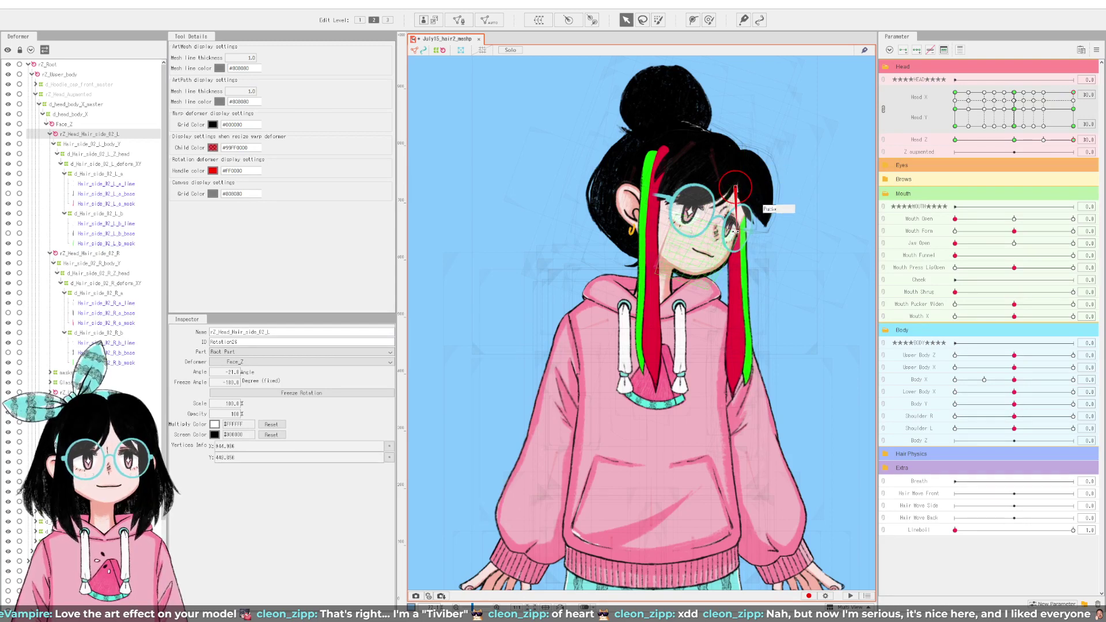
left_click_drag(735, 231, 734, 231)
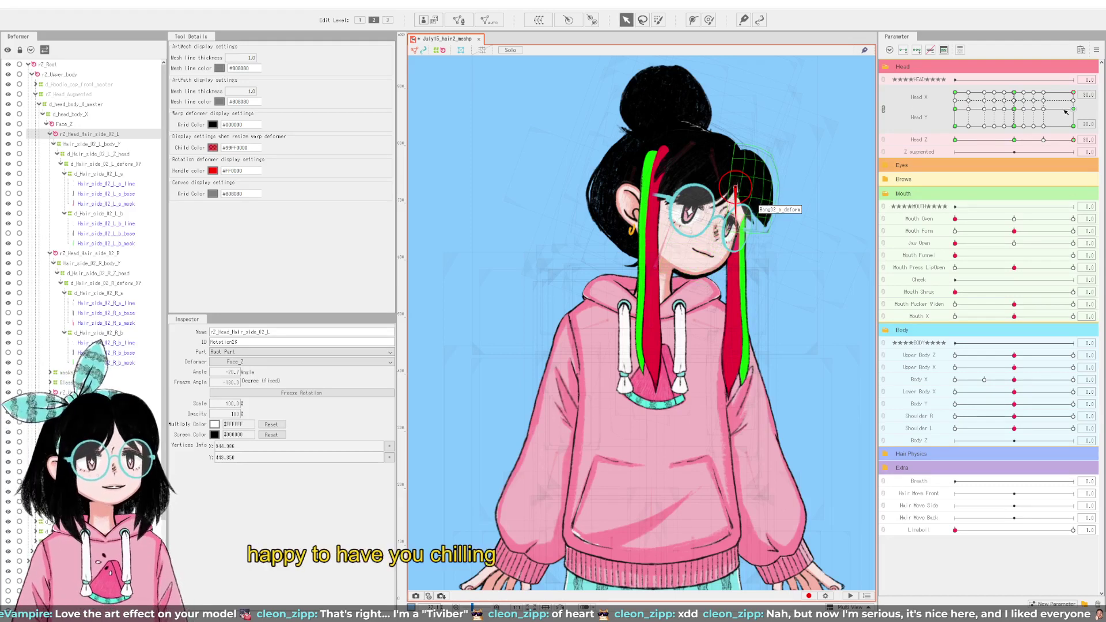
Step: Compare the Head X extremes, and shift the lock's rotation deformer slightly toward the face at middle Head X and maximum Head Y
left_click_drag(1070, 112, 1090, 69)
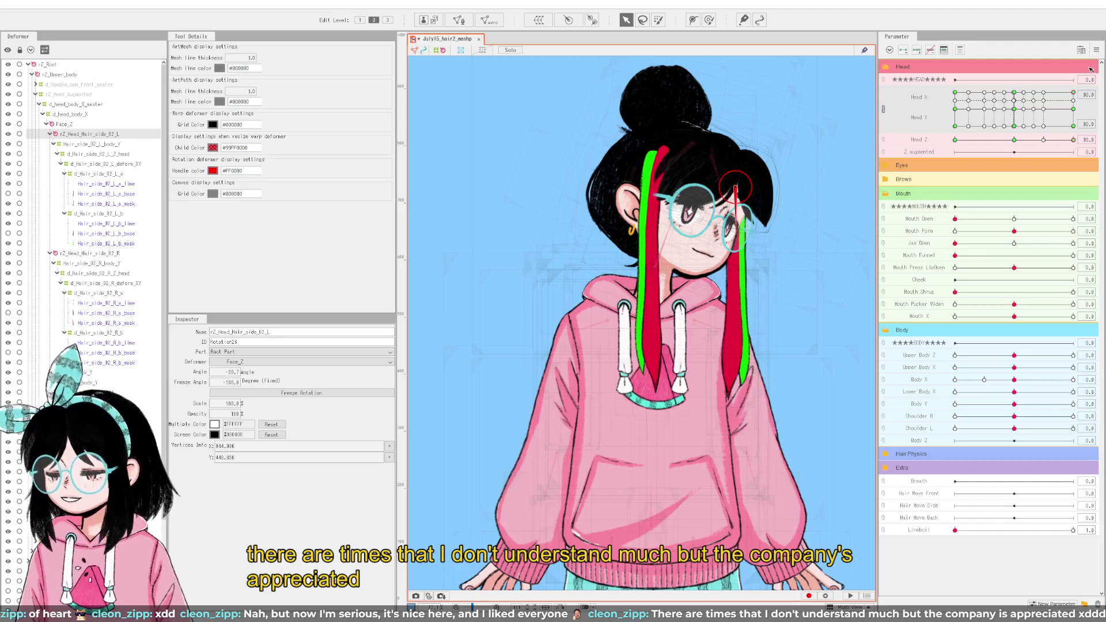
left_click(1072, 109)
left_click_drag(1073, 113, 950, 70)
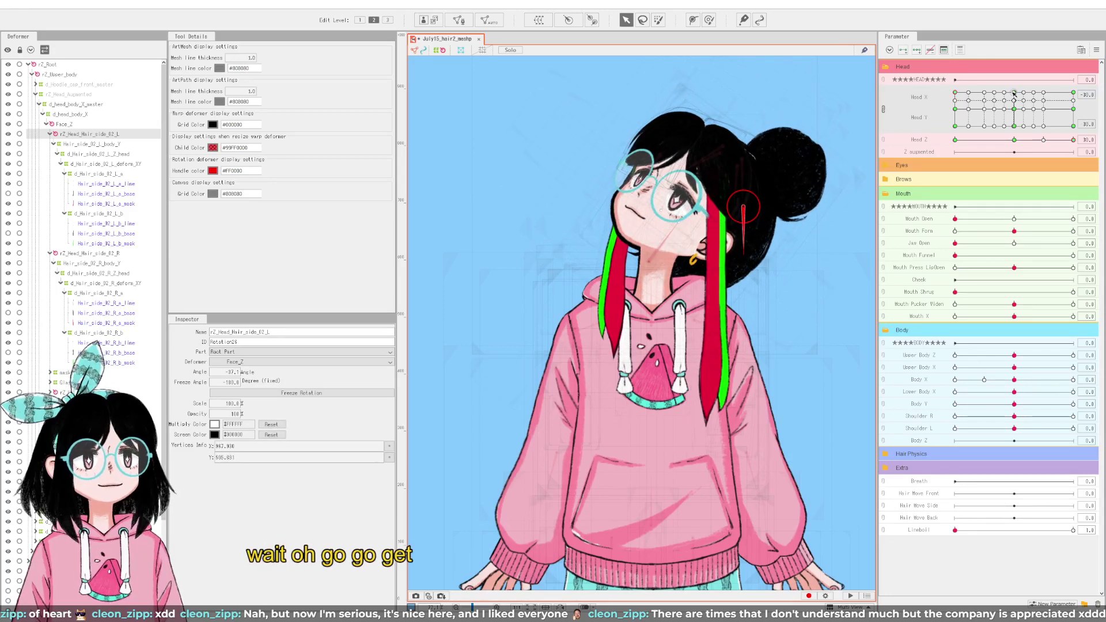
left_click_drag(1014, 92, 998, 92)
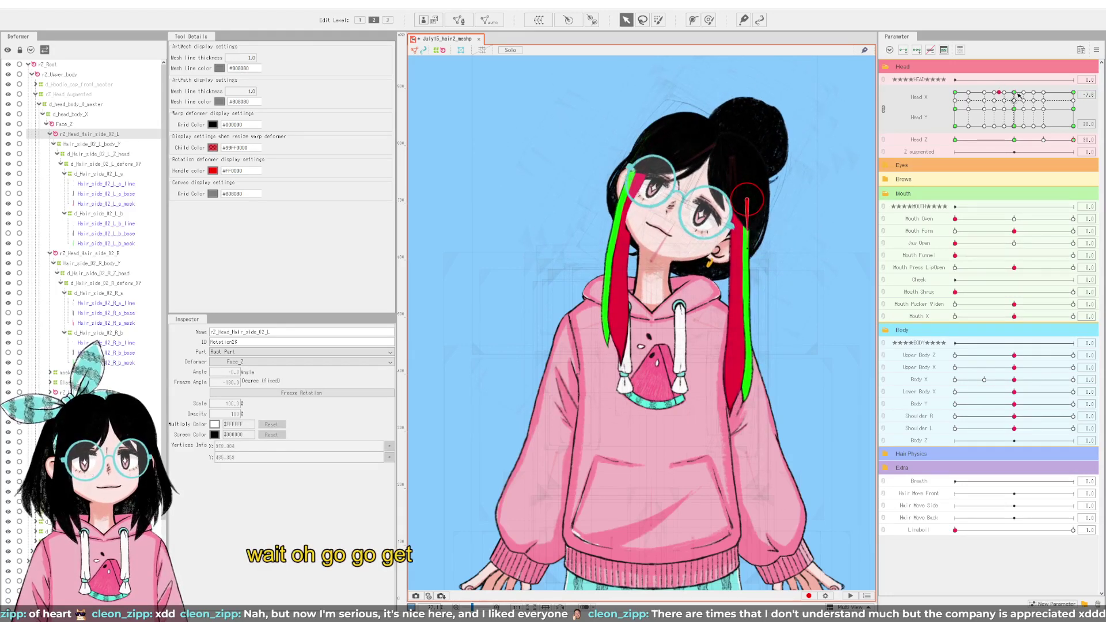
left_click(1015, 94)
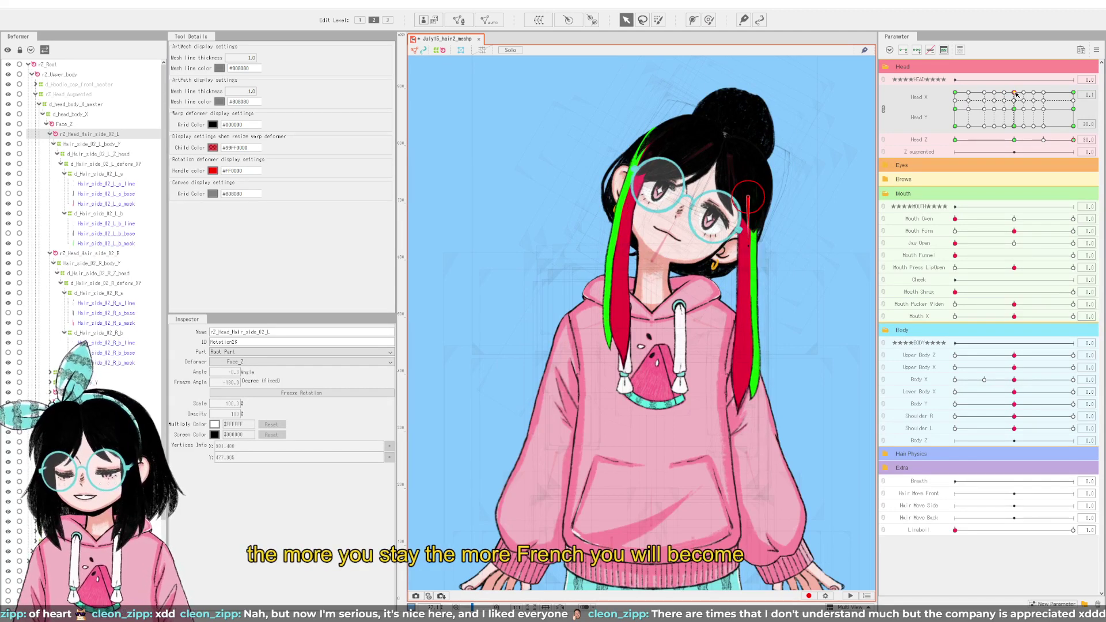
left_click_drag(1015, 93, 1007, 72)
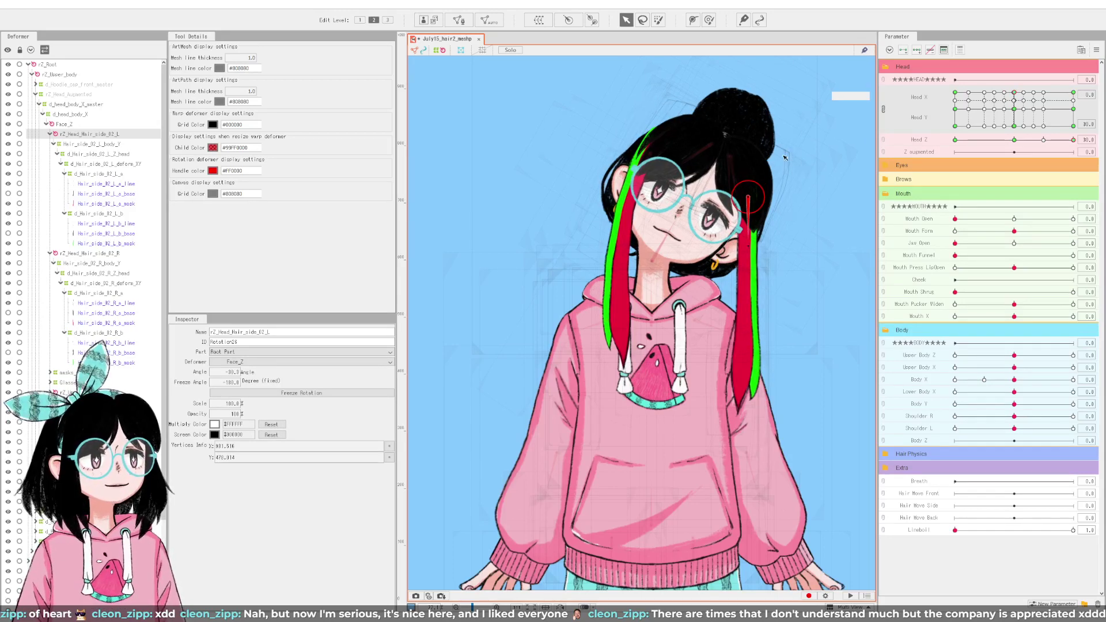
left_click_drag(754, 200, 749, 199)
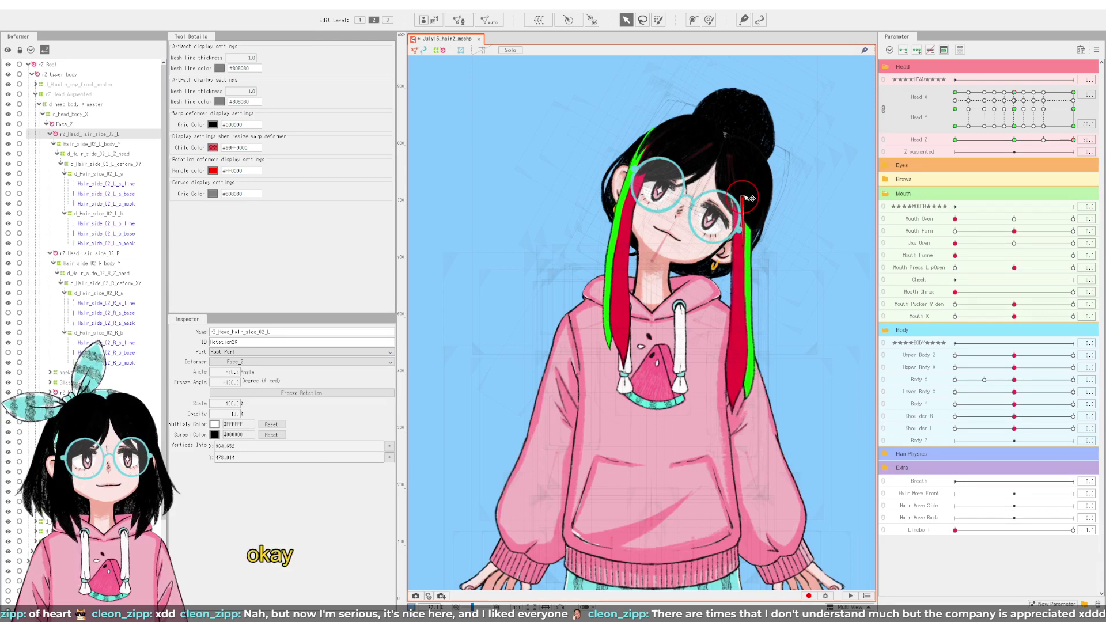
Step: Examine how the lock travels at maximum Head X as Head Y moves between its maximum, middle and minimum
left_click_drag(1014, 92, 1094, 56)
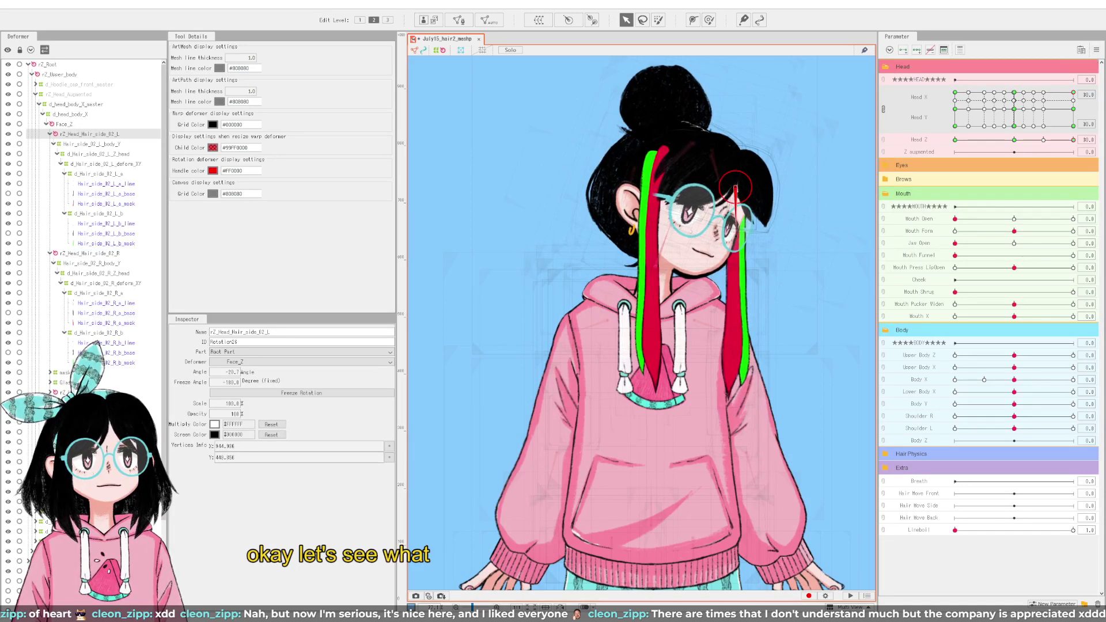
left_click_drag(1072, 92, 1072, 109)
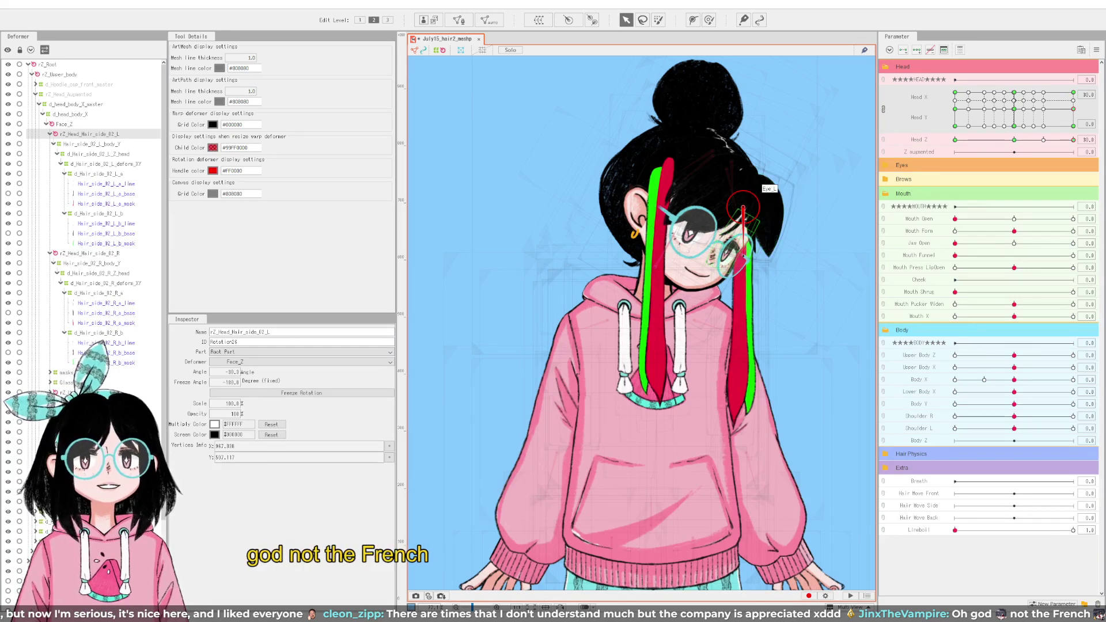
left_click(1074, 126)
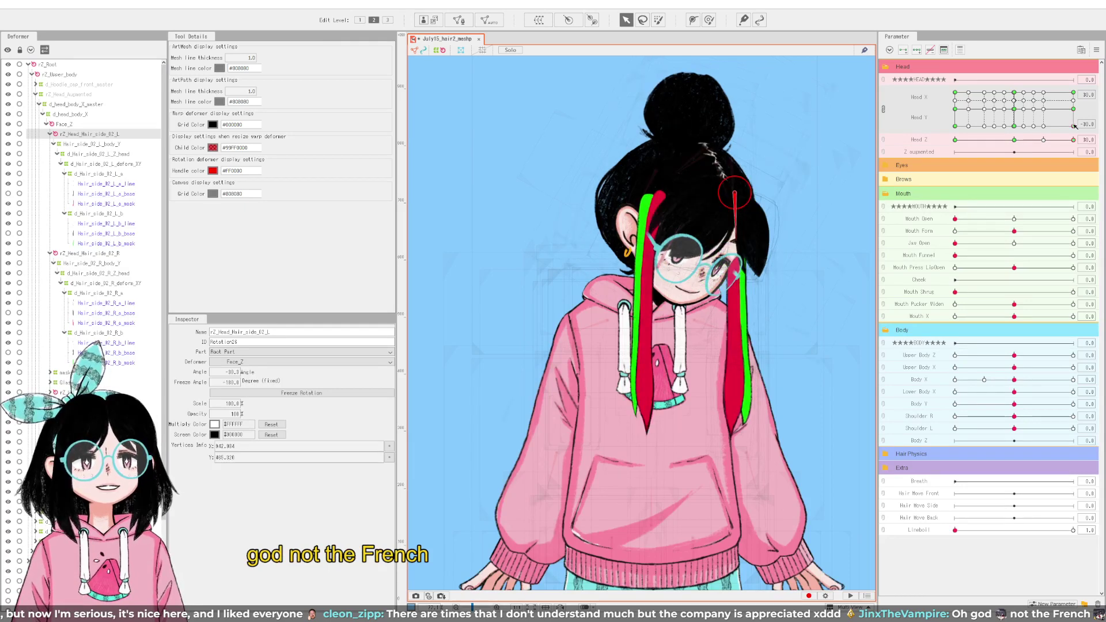
left_click_drag(1074, 126, 1091, 82)
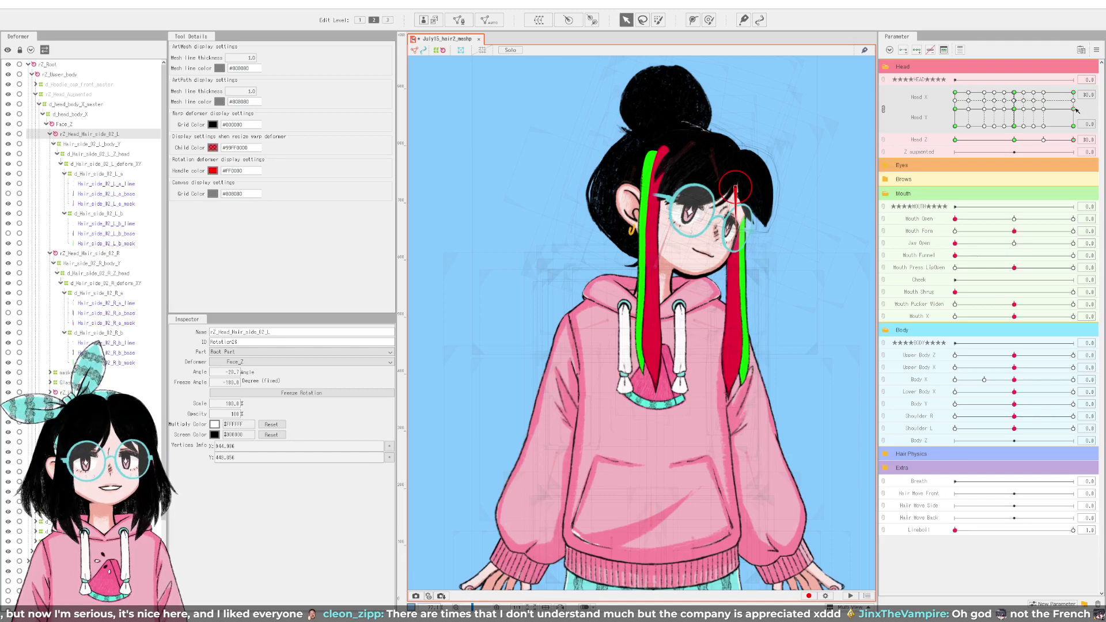
left_click_drag(1076, 109, 1086, 74)
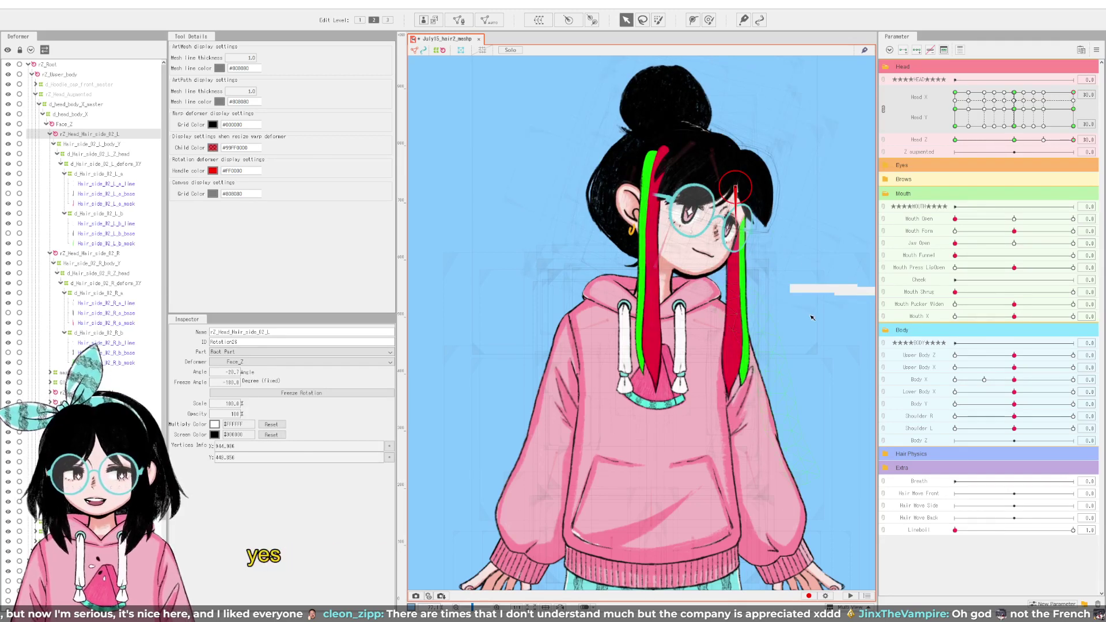
left_click(1076, 111)
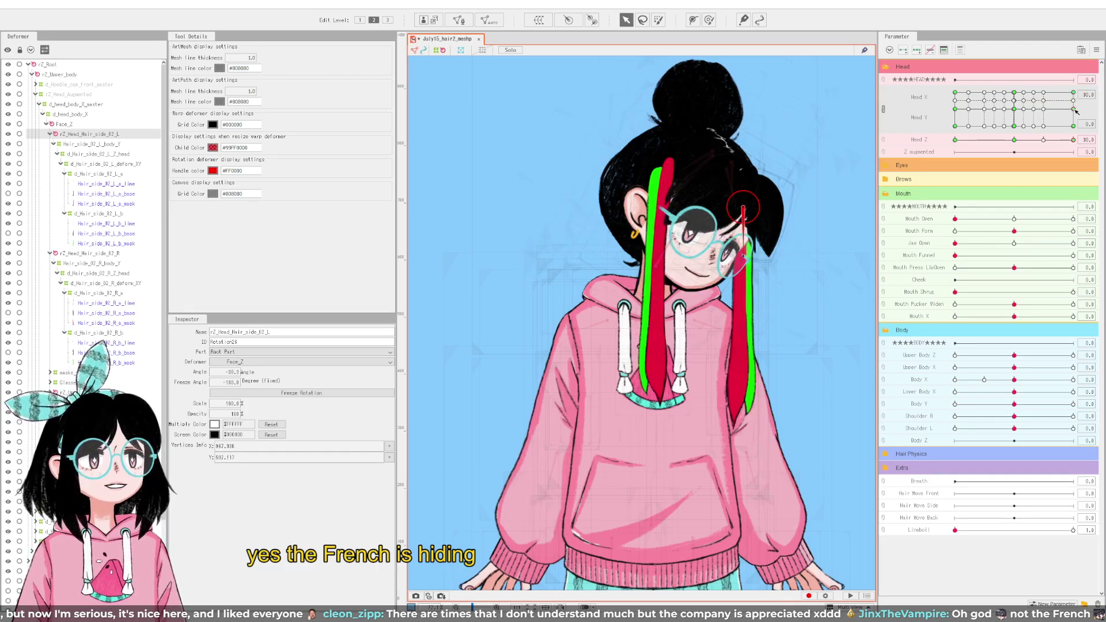
mouse_move(1076, 111)
left_mouse_down()
mouse_move(1079, 79)
mouse_move(1078, 98)
left_mouse_up()
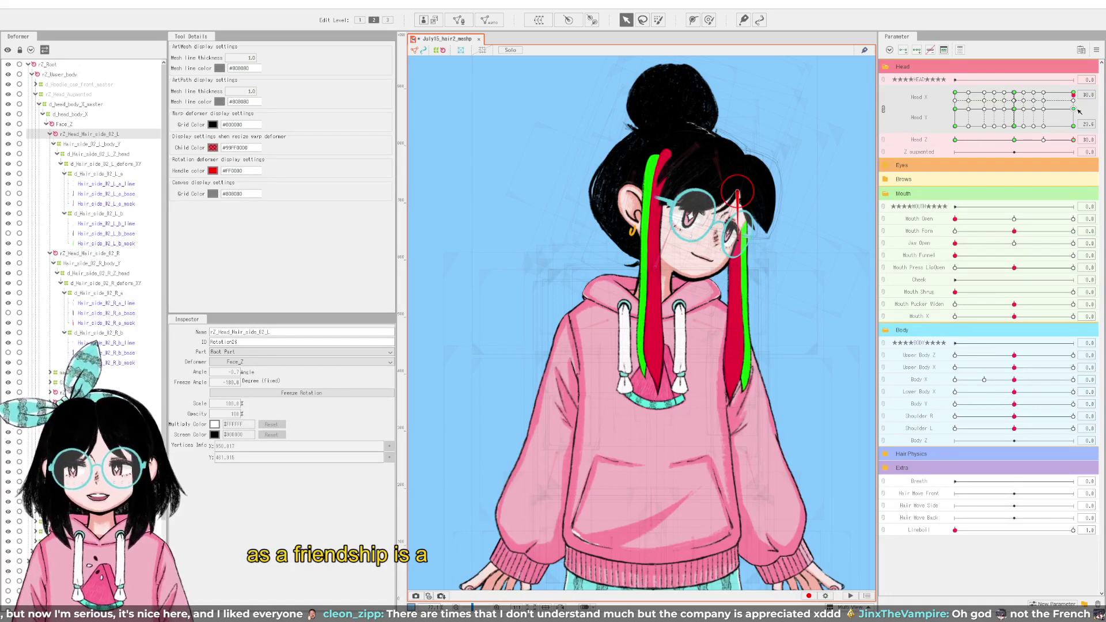
left_click(1075, 109)
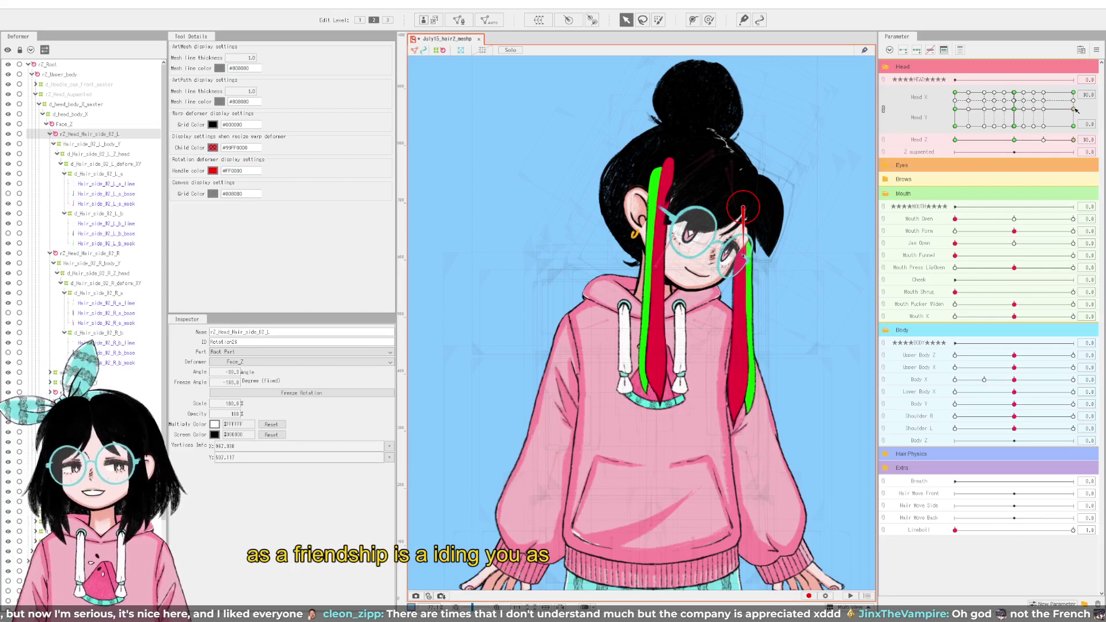
Step: Compare minimum and maximum Head Y at maximum Head X, and nudge the lock's rotation deformer slightly outward at maximum Head Y
left_click_drag(1075, 110, 1083, 140)
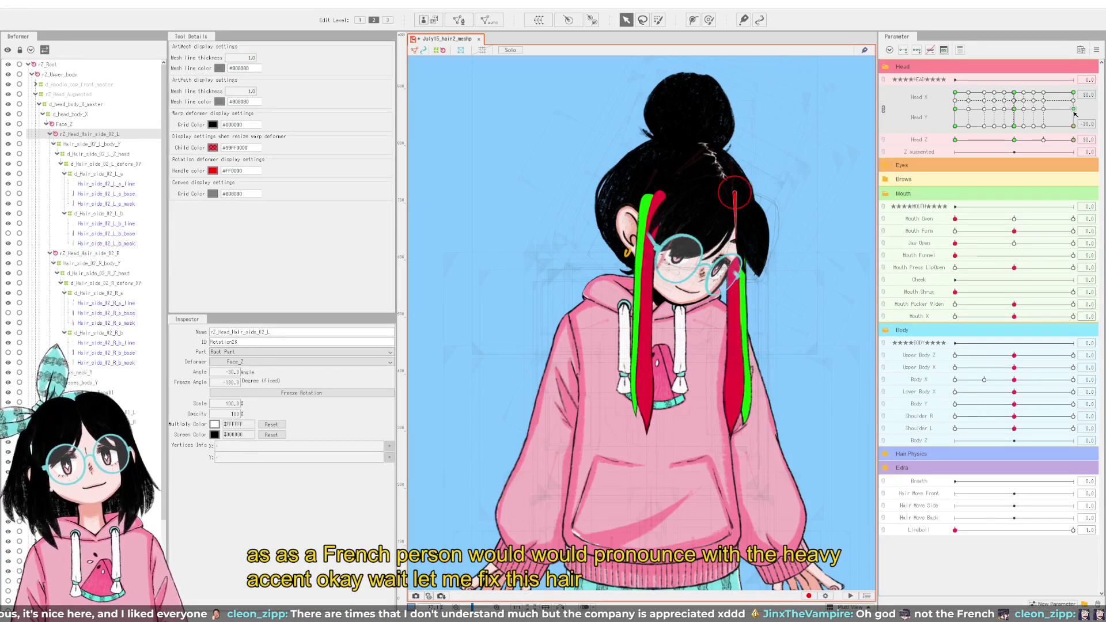
left_click_drag(1074, 114, 1080, 78)
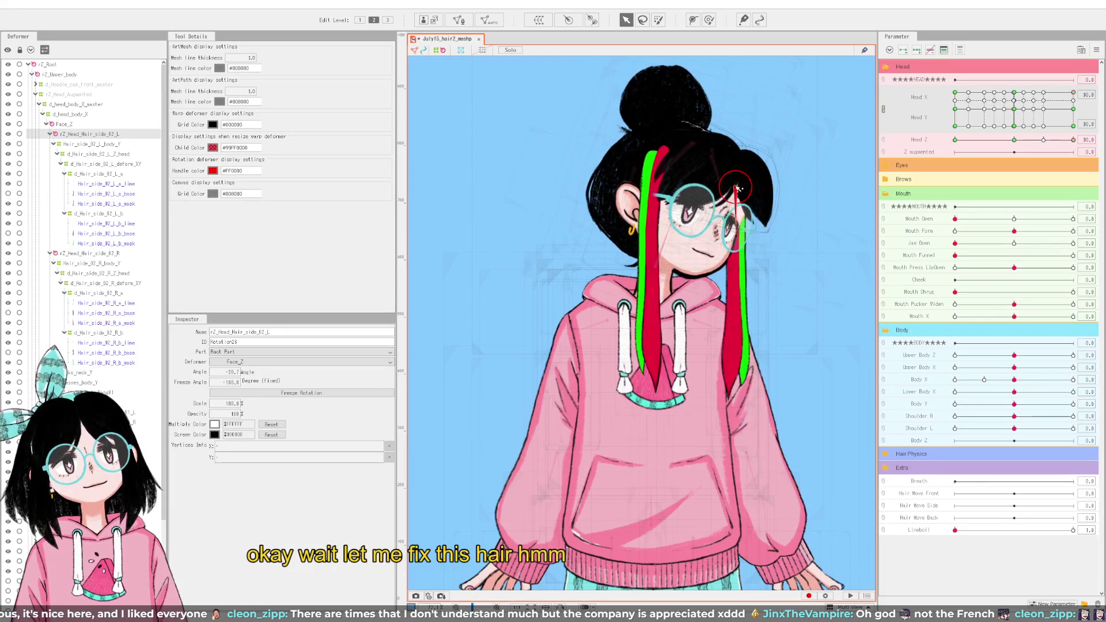
left_click_drag(741, 189, 744, 188)
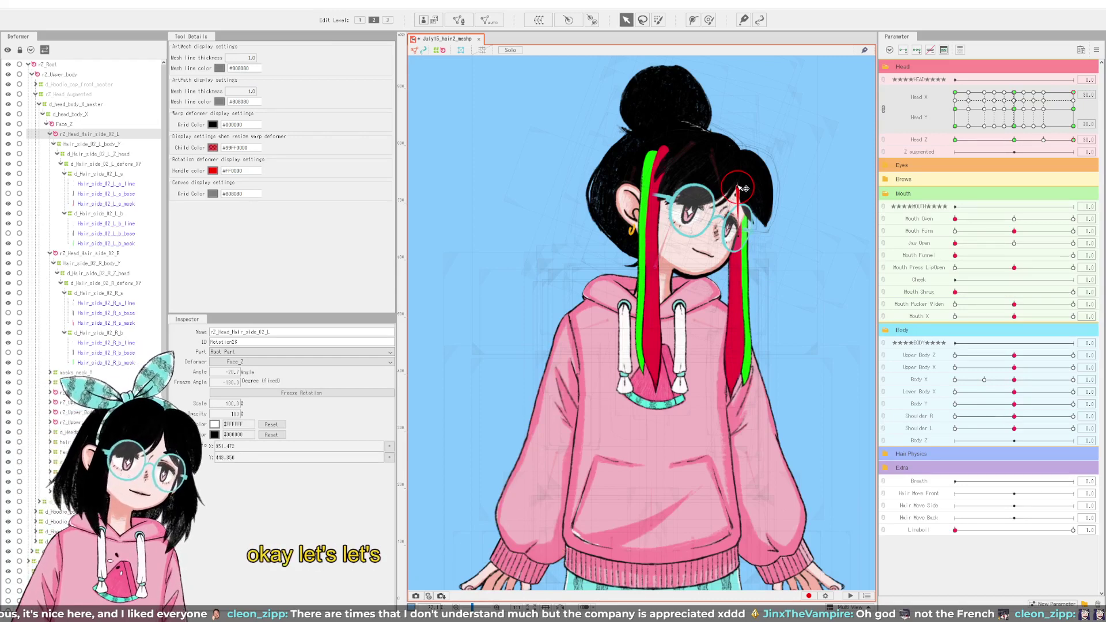
Step: Set Head X to 0 at minimum Head Y and shift the lock's rotation deformer toward the face
left_click(1074, 111)
left_click_drag(1073, 124, 1025, 165)
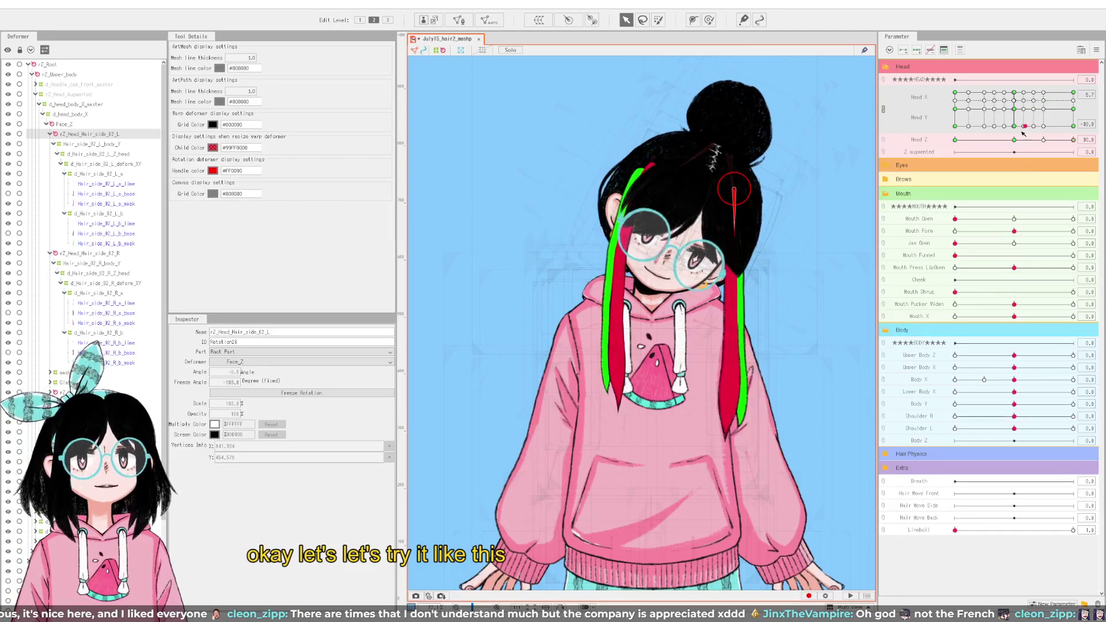
left_click_drag(1023, 127, 1015, 126)
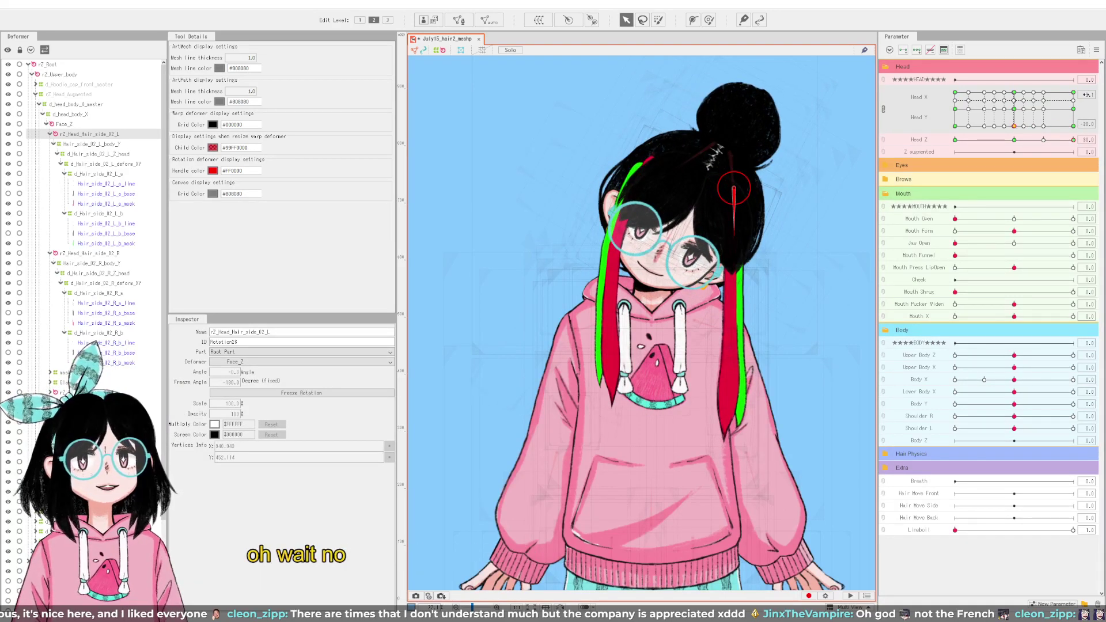
type("0")
key("Return")
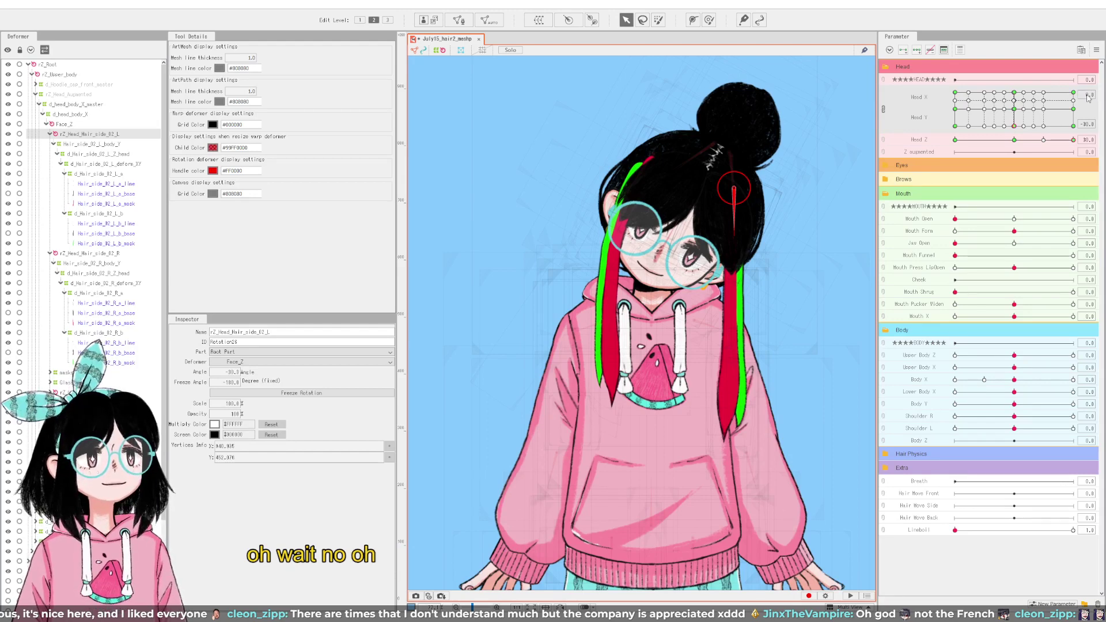
left_click_drag(741, 193, 732, 193)
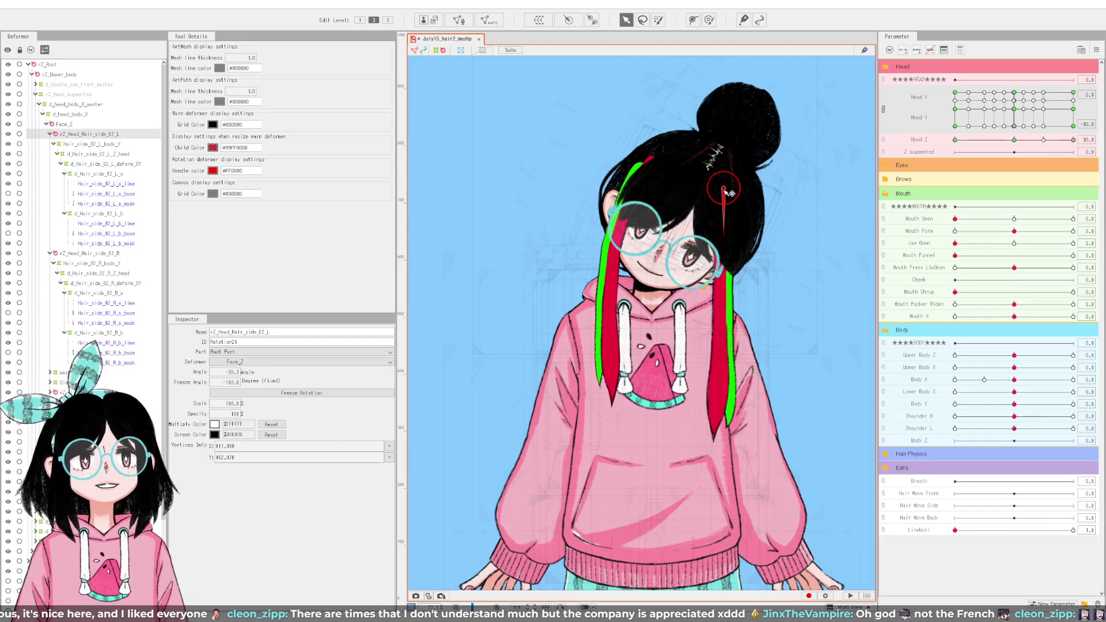
left_click_drag(728, 193, 726, 192)
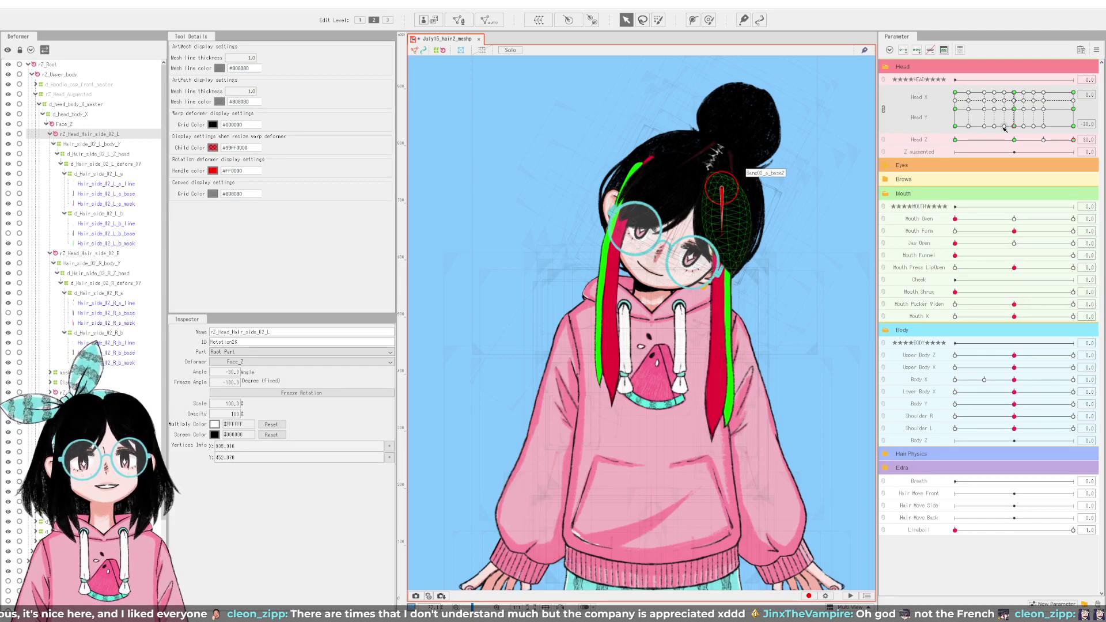
Step: With Head X and Head Y both at 0, shift the lock's rotation deformer slightly toward the face
left_click_drag(1016, 129, 1012, 99)
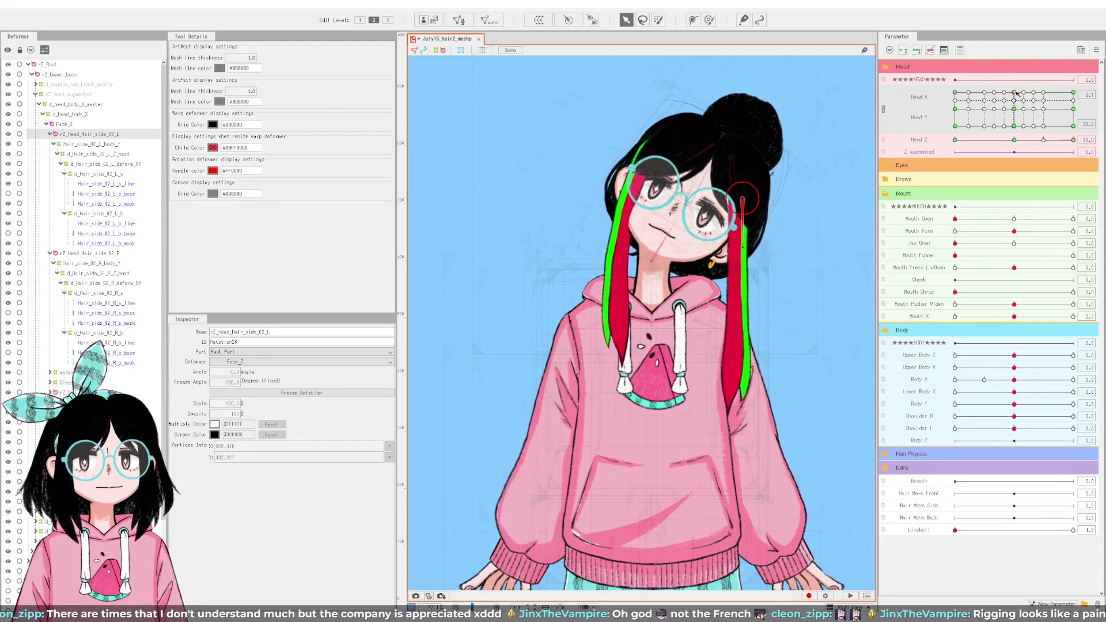
left_click(1018, 113)
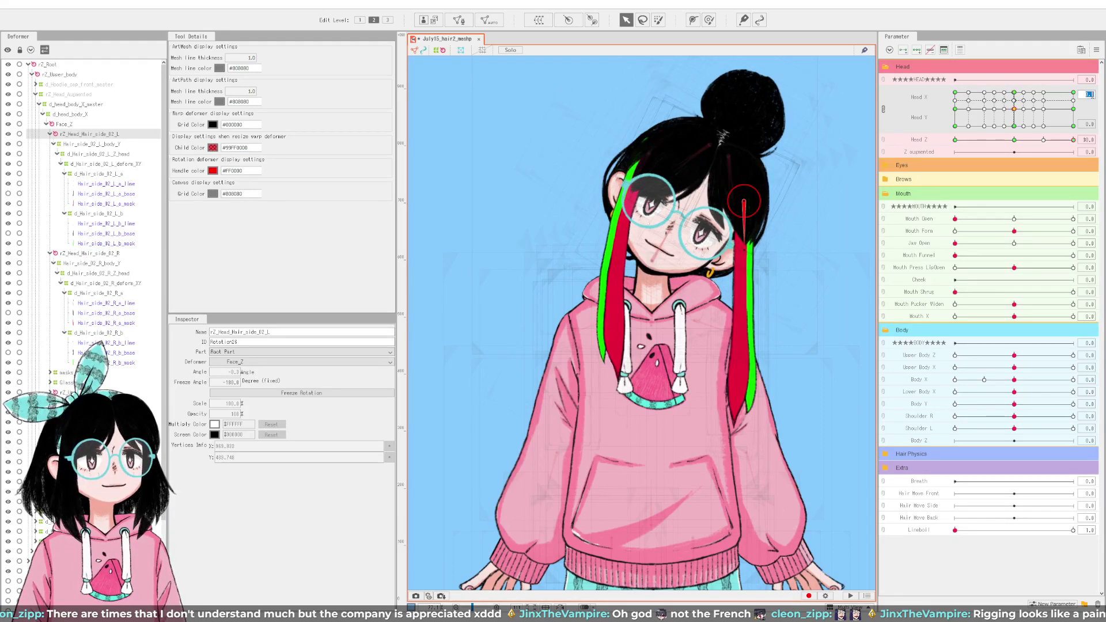
key("Return")
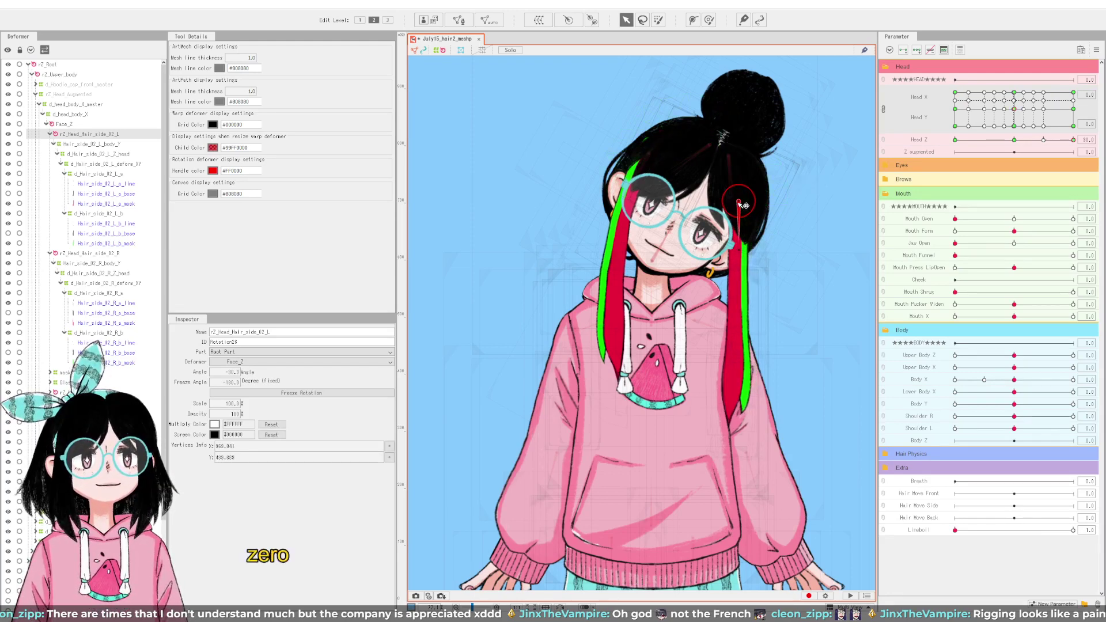
Step: At maximum Head Z, nudge the lock's rotation deformer slightly toward the face and check the lock across the Head X, Y and Z extremes
left_click_drag(739, 202, 735, 202)
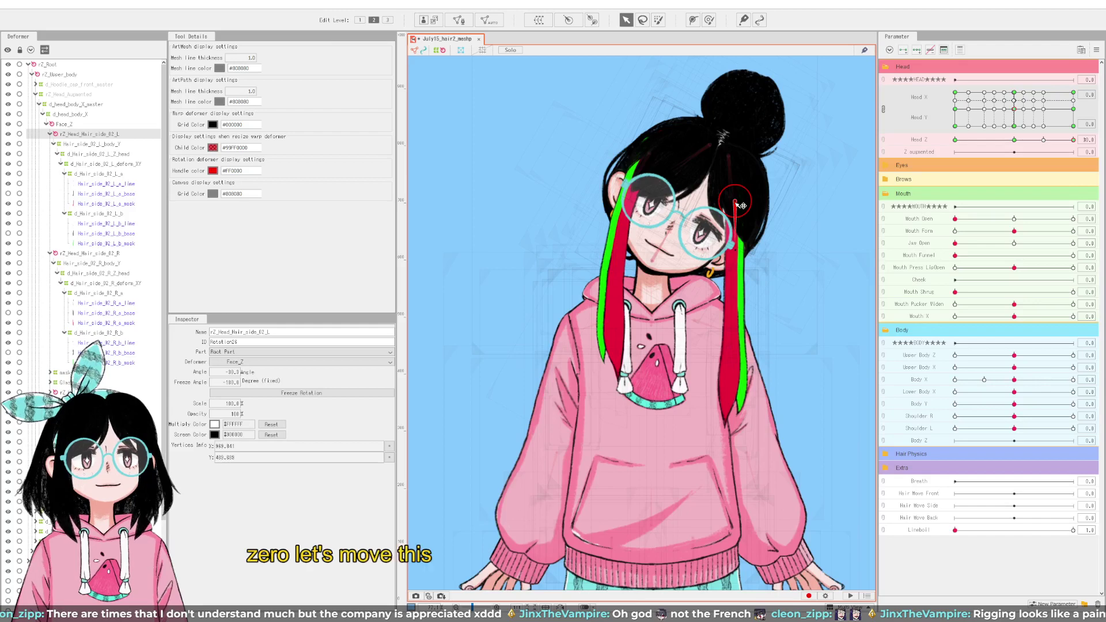
left_click_drag(1014, 109, 1074, 151)
left_click(1018, 138)
left_click(1010, 139)
left_click_drag(979, 145, 956, 140)
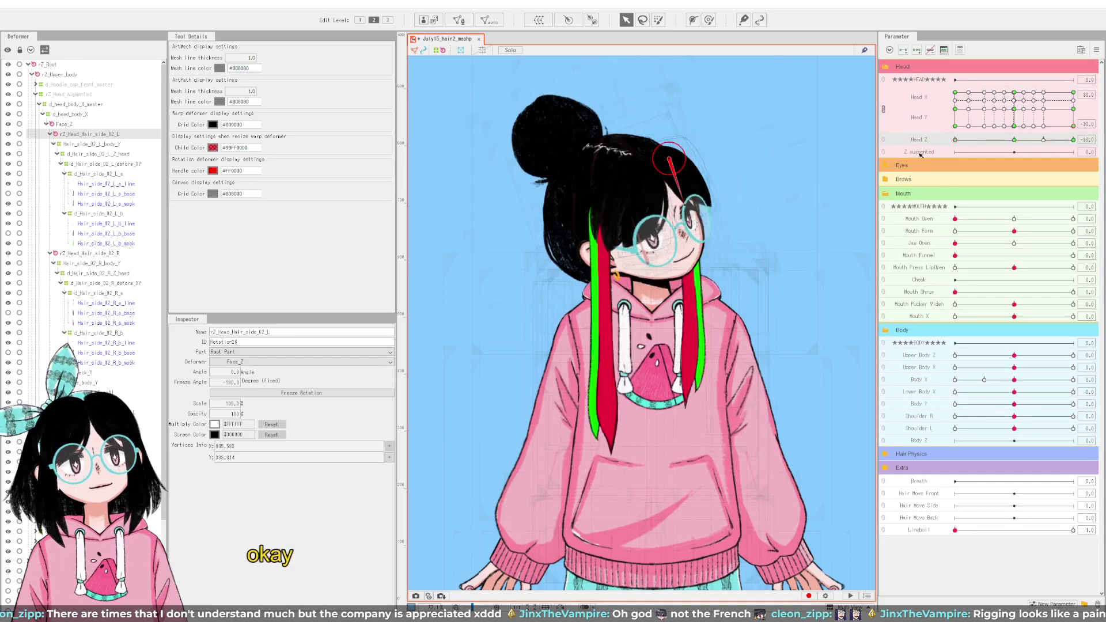
left_click_drag(1018, 126, 1017, 92)
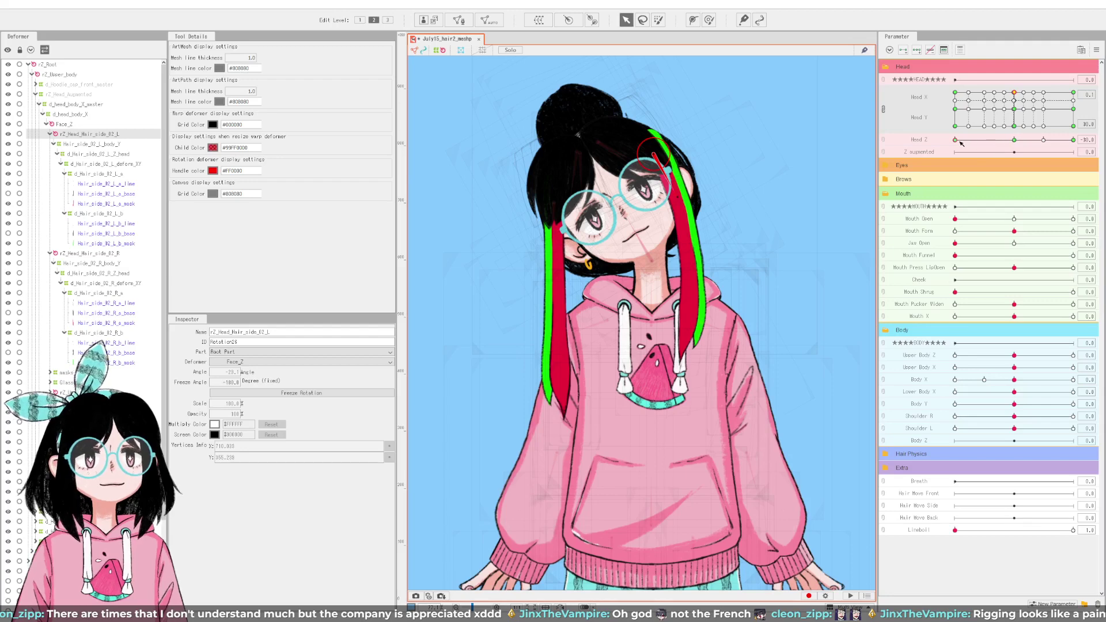
left_click_drag(960, 142, 1098, 142)
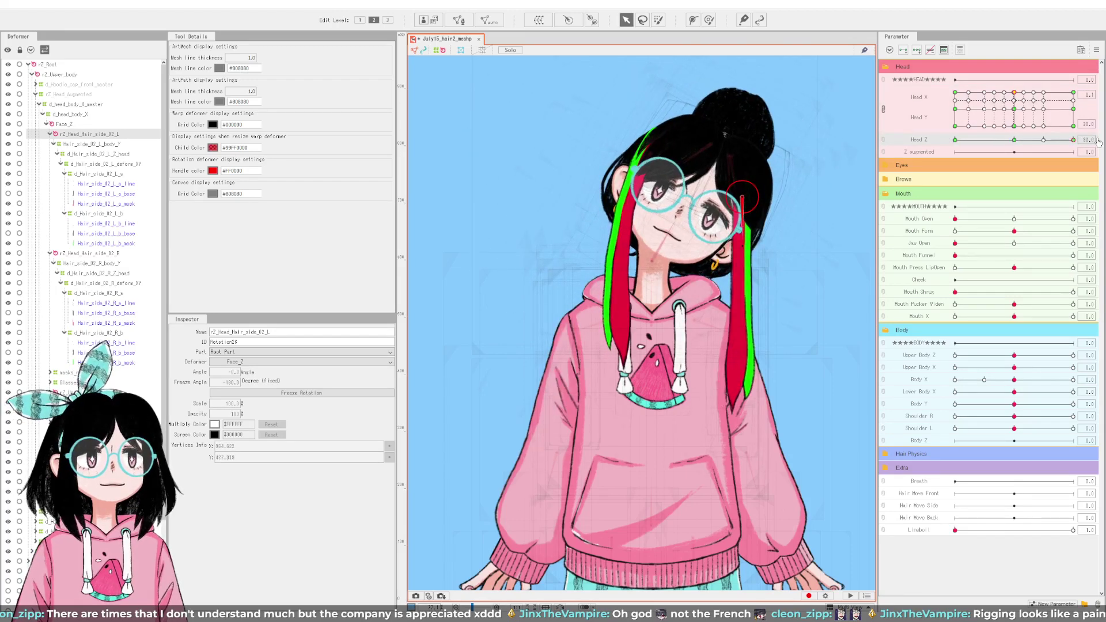
Step: Return Head X and Head Y to 0 at maximum Head Z and save the model
mouse_move(1014, 102)
left_mouse_down()
mouse_move(985, 92)
mouse_move(1026, 92)
mouse_move(1019, 110)
left_mouse_up()
left_click(1015, 108)
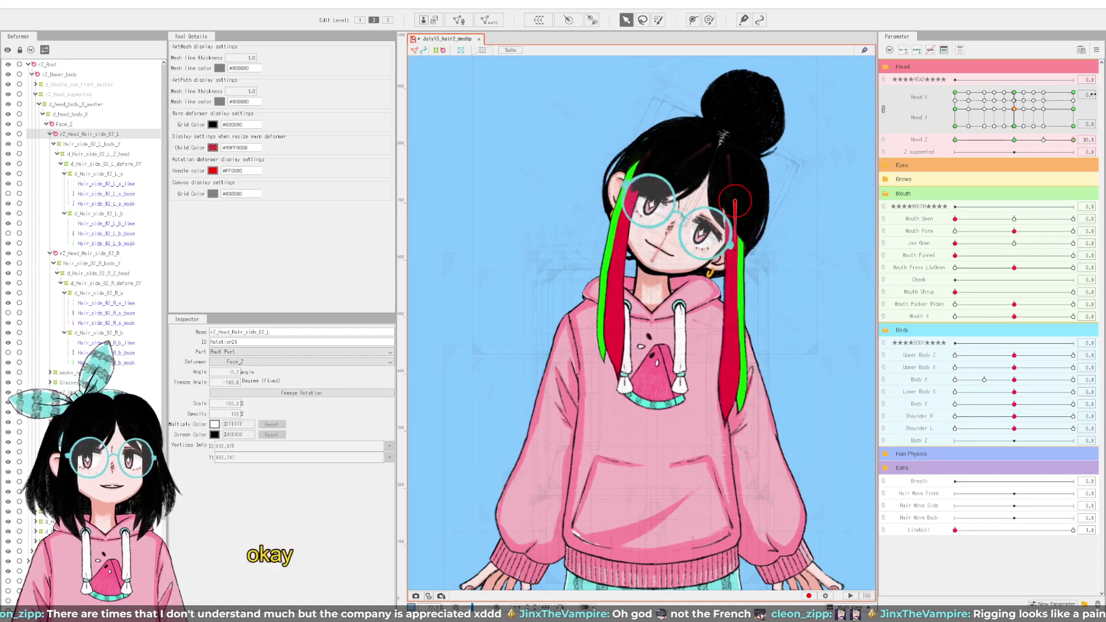
double_click(1088, 94)
type("0")
key("Return")
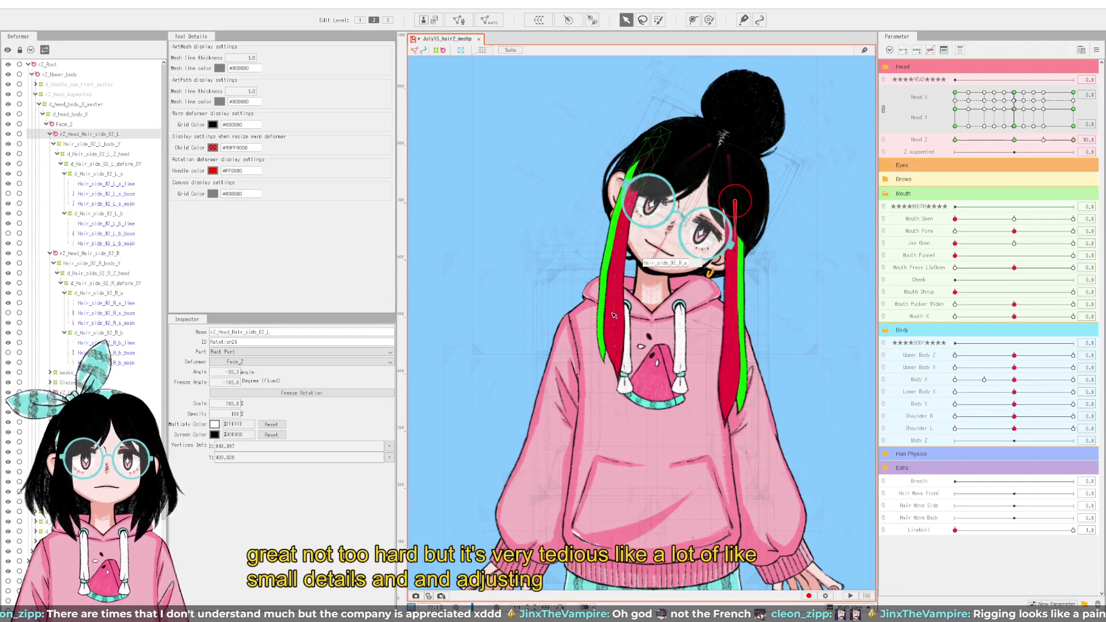
scroll(607, 326, "down", 2)
scroll(607, 326, "up", 2)
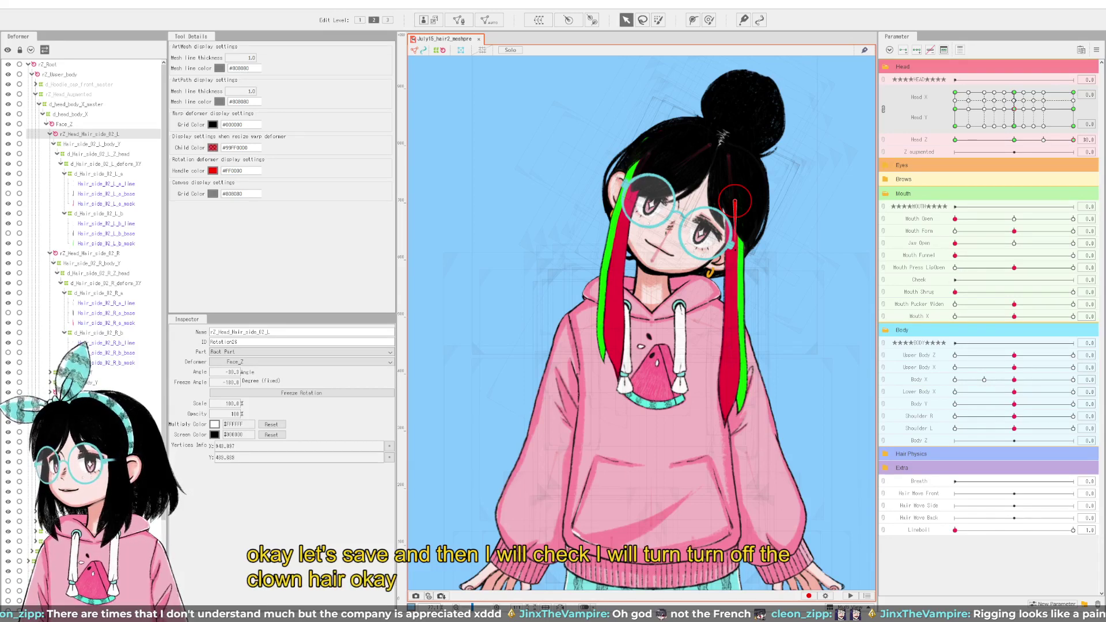
Step: Set the opacity of Hair_side_02_L_a_mask and Hair_side_02_R_a_mask to 0 and show the two matching a_base meshes
left_click(730, 317)
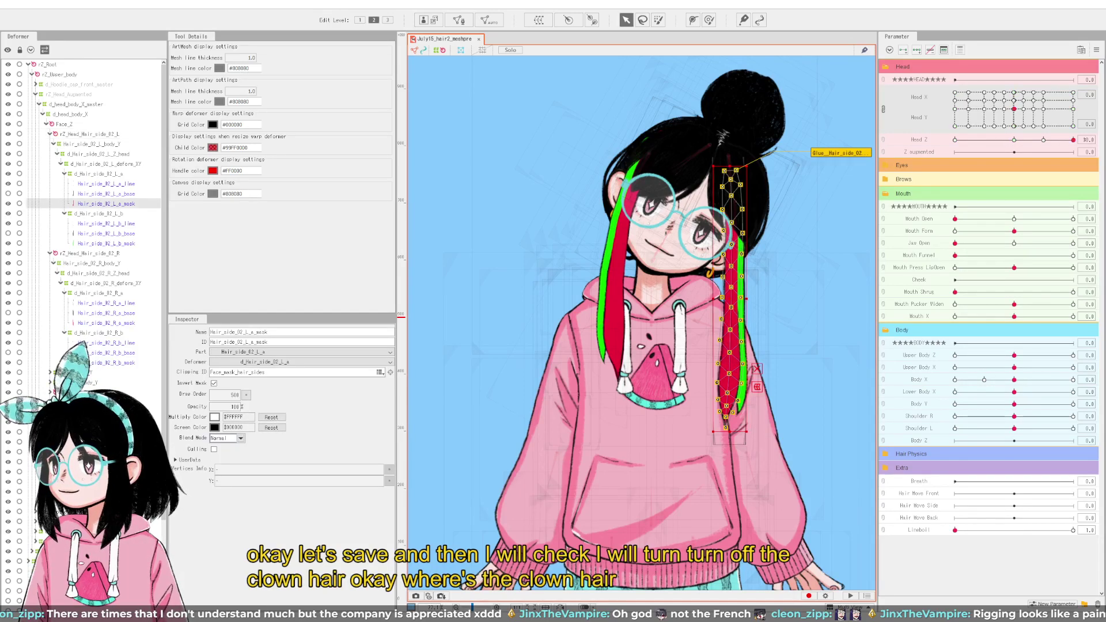
left_click(115, 323, "ctrl")
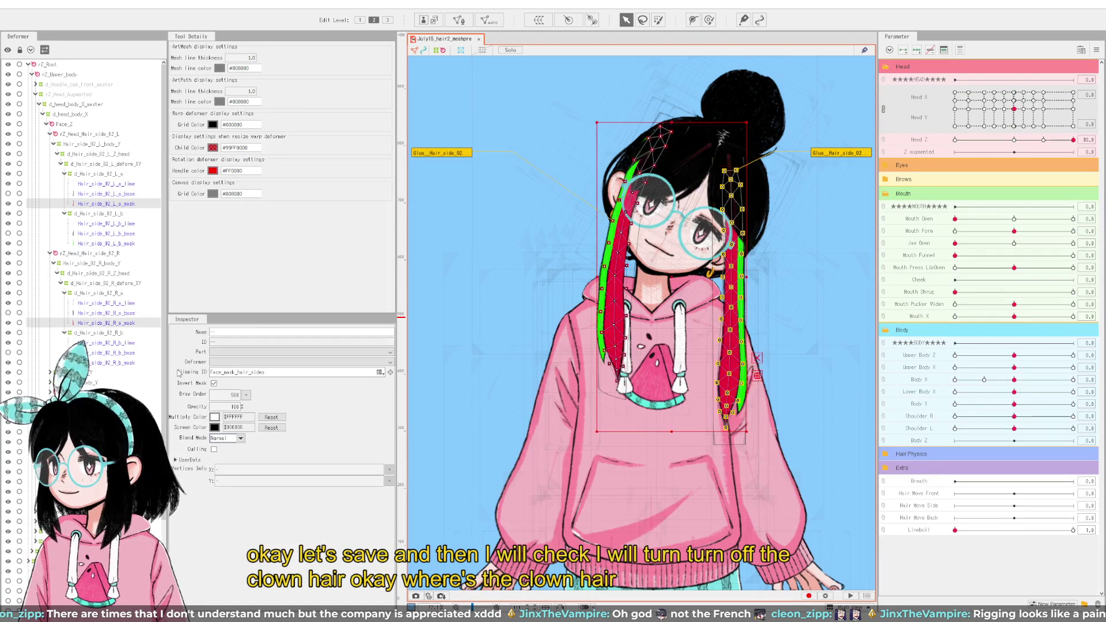
left_click_drag(225, 410, 229, 413)
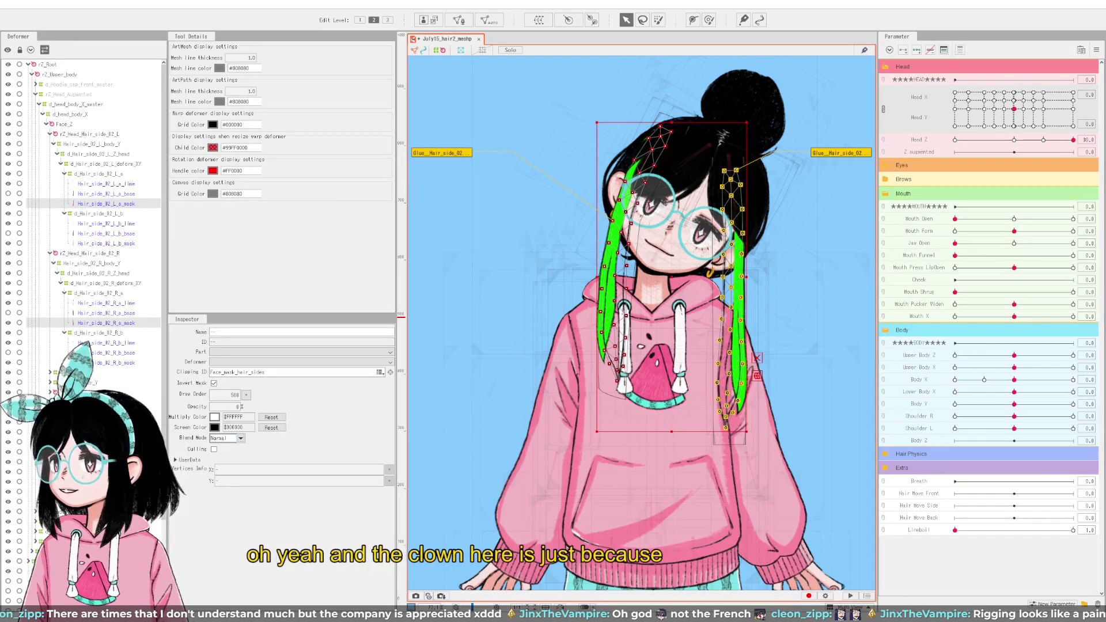
left_click(106, 313)
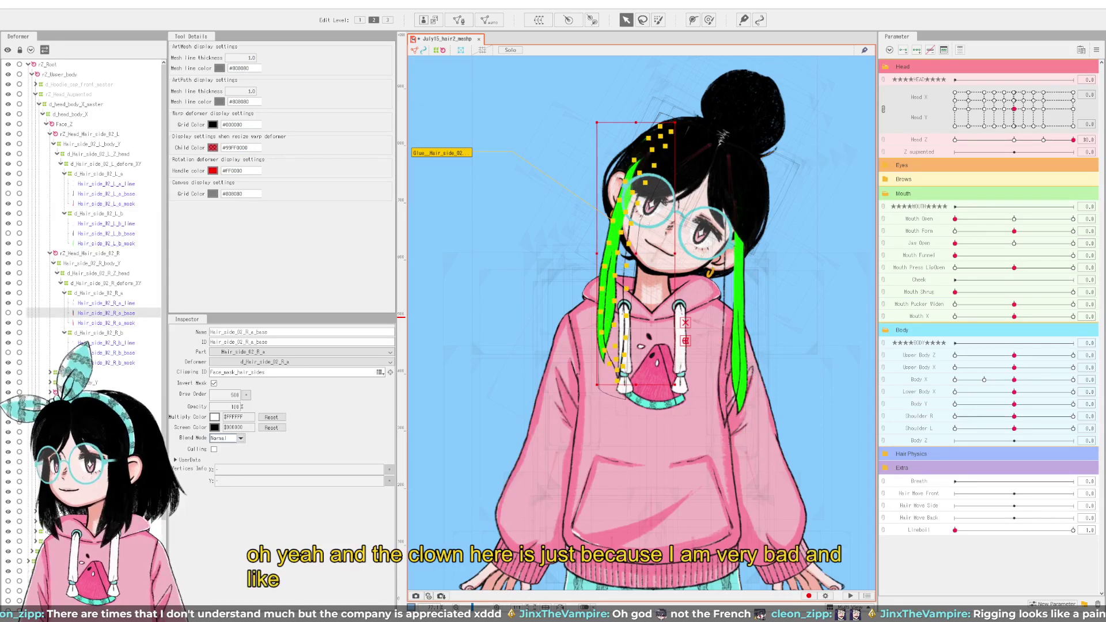
left_click(106, 194, "ctrl")
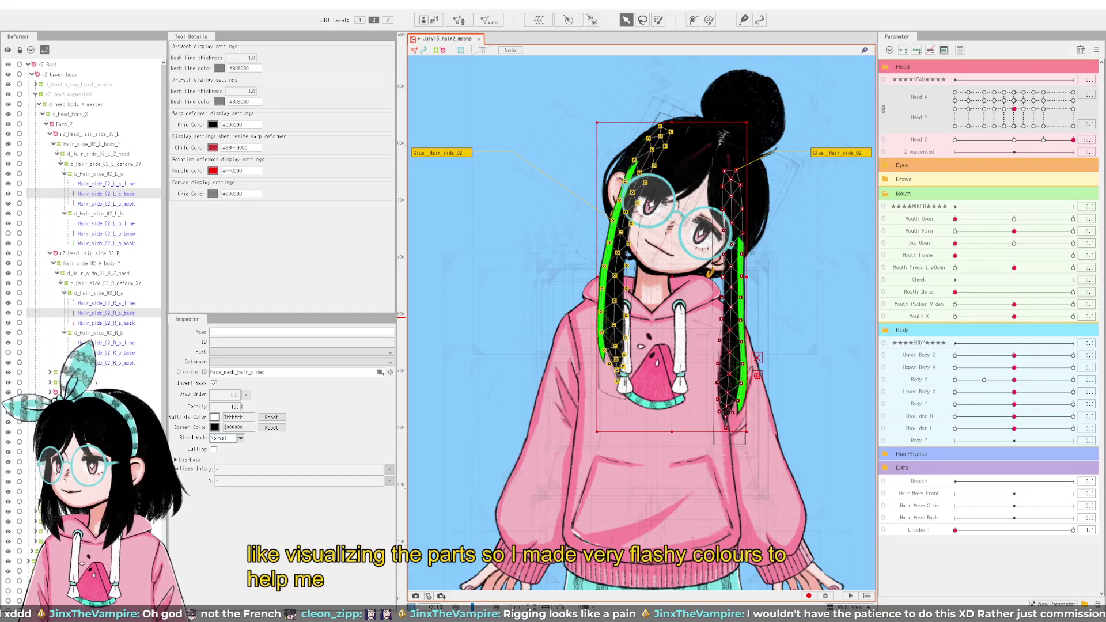
Step: Set the opacity of Hair_side_02_L_b_mask and Hair_side_02_R_b_mask to 0
left_click(106, 203)
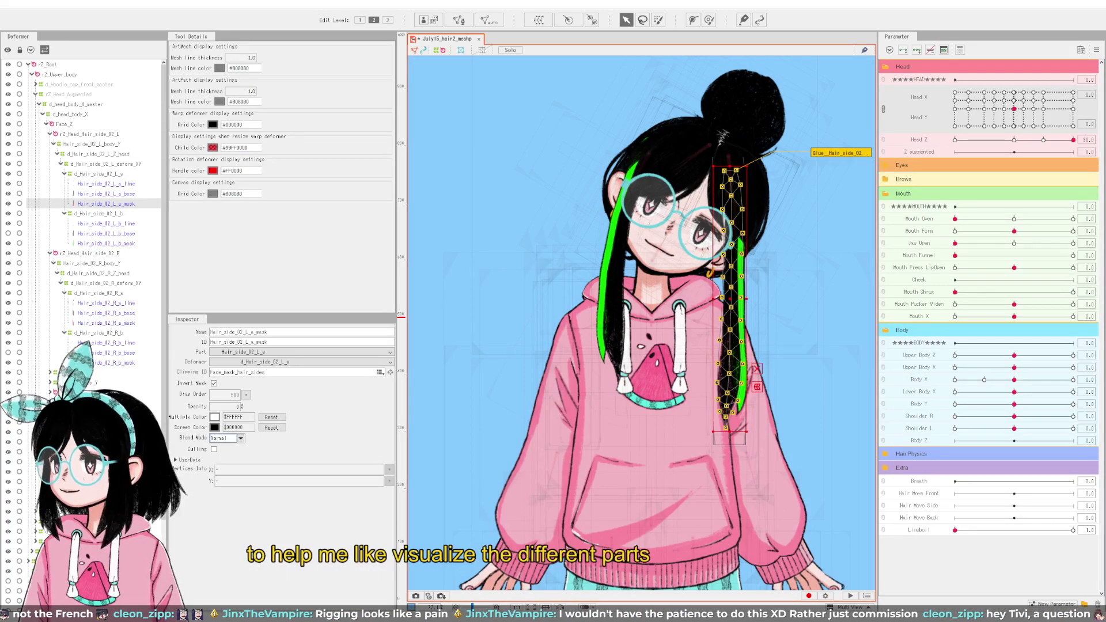
left_click(106, 243)
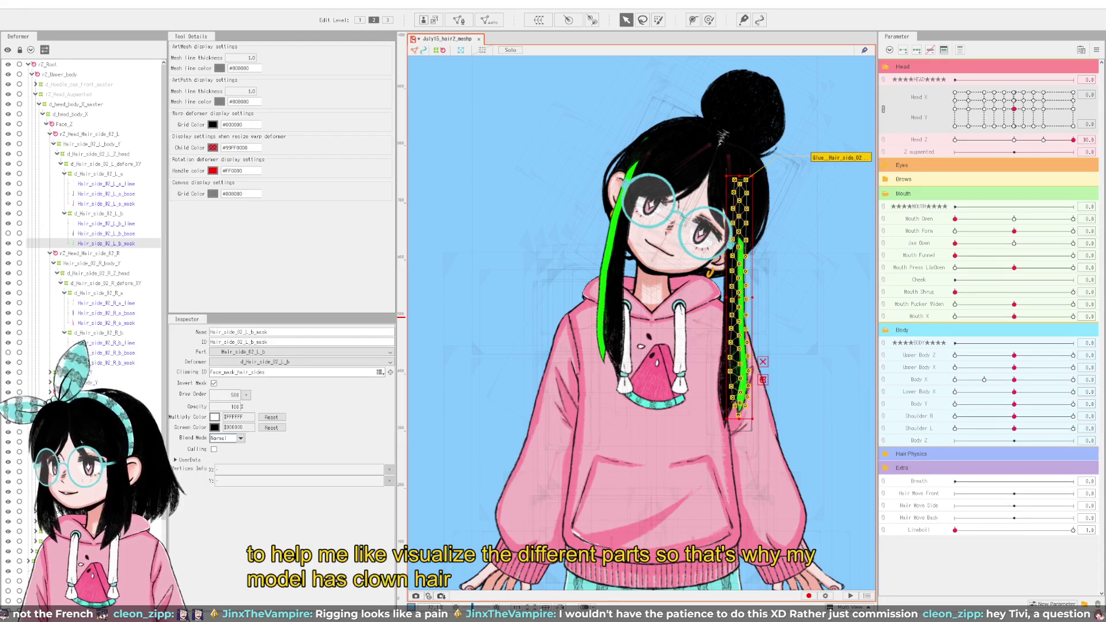
left_click(113, 363, "ctrl")
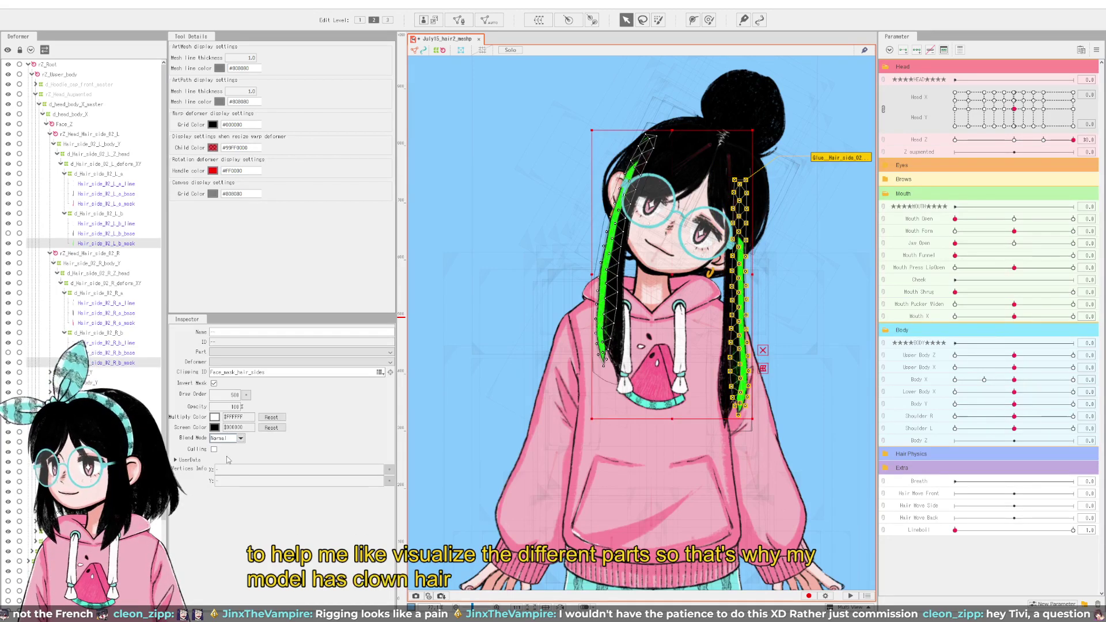
left_click(224, 406)
key("Return")
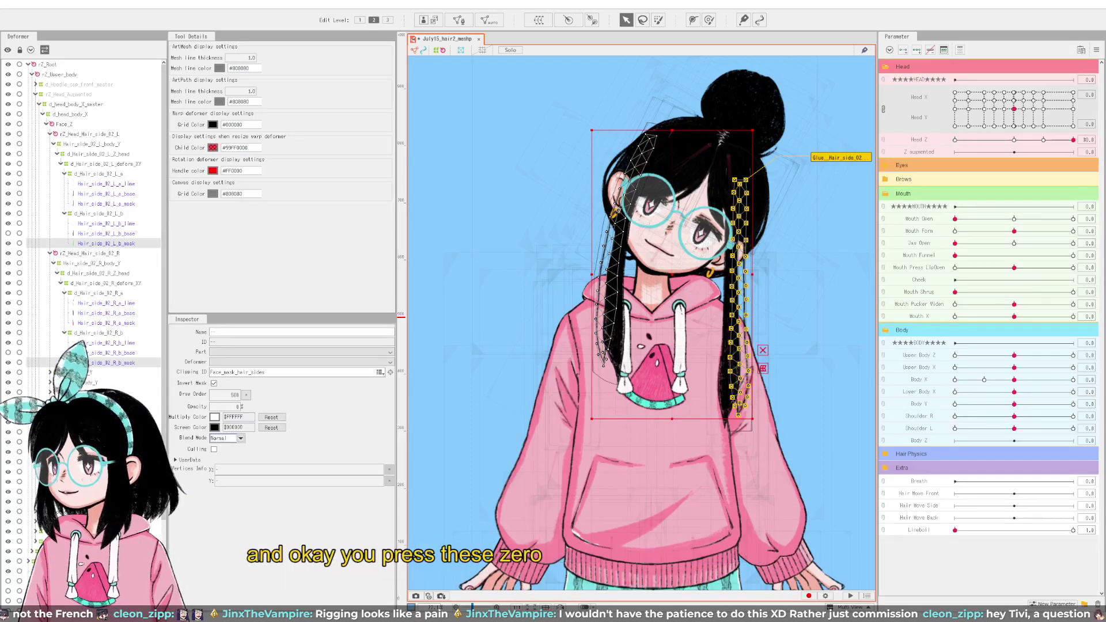
Step: Show Hair_side_02_L_b_base and Hair_side_02_R_b_base, clear the selection and hide the deformers on the canvas
left_click(106, 234)
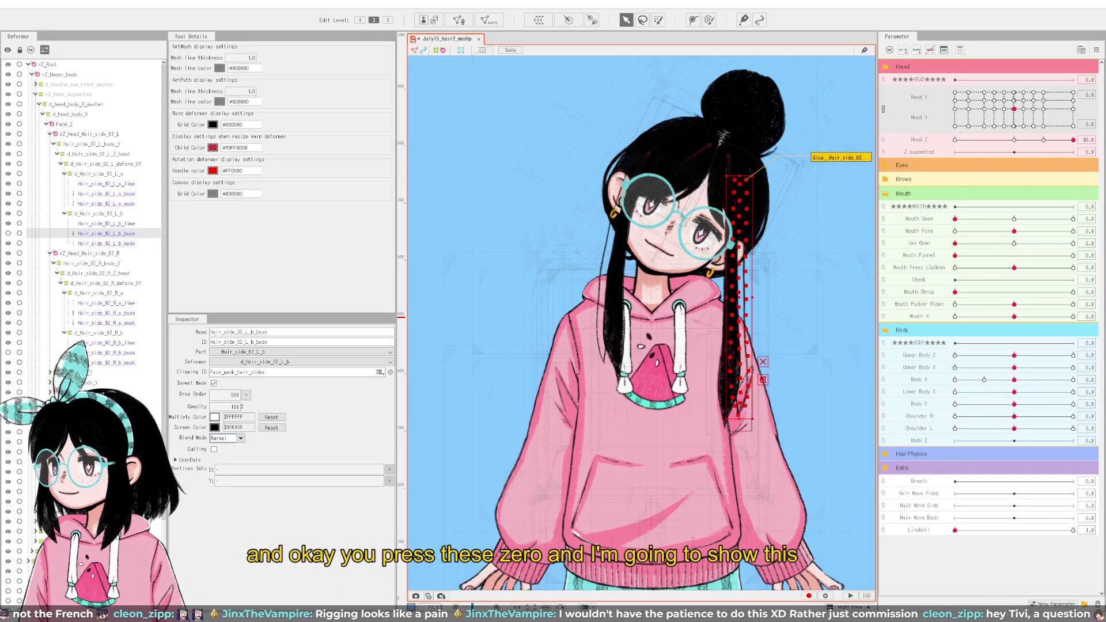
left_click(109, 352, "ctrl")
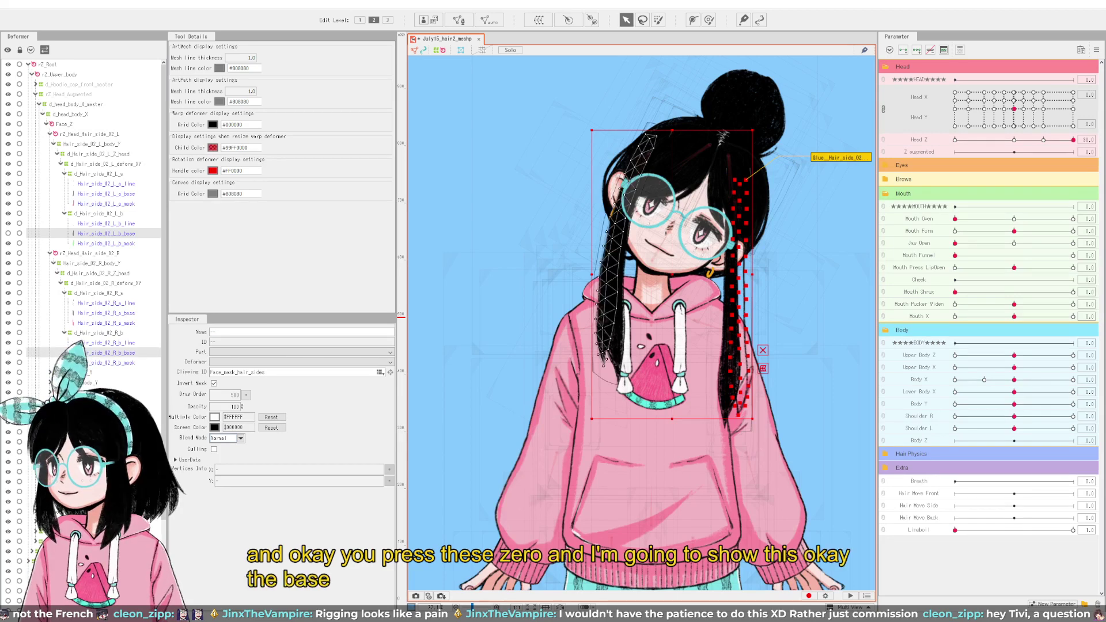
left_click(414, 143)
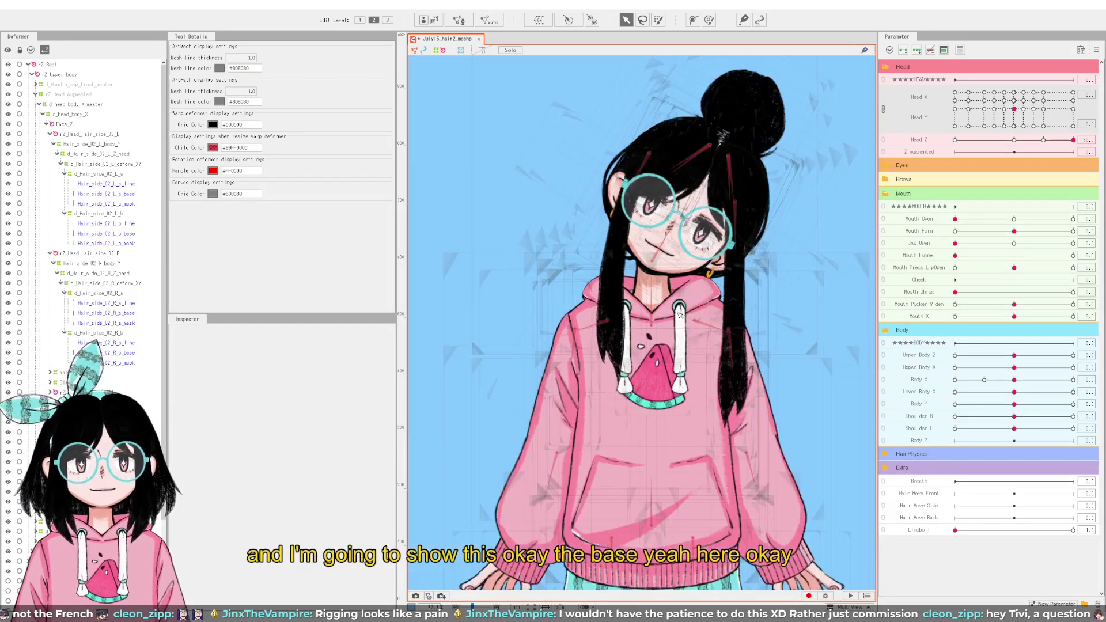
left_click(440, 50)
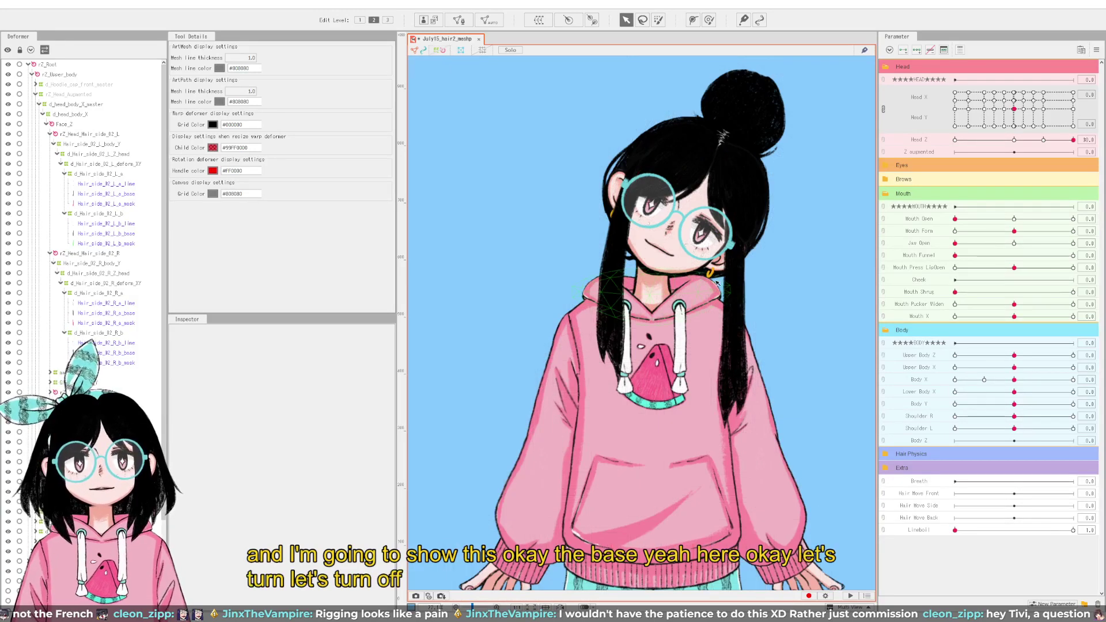
Step: Examine how both side-hair locks follow the head across the Head X and Head Y extremes at maximum, zero and minimum Head Z
left_click_drag(721, 309, 681, 357)
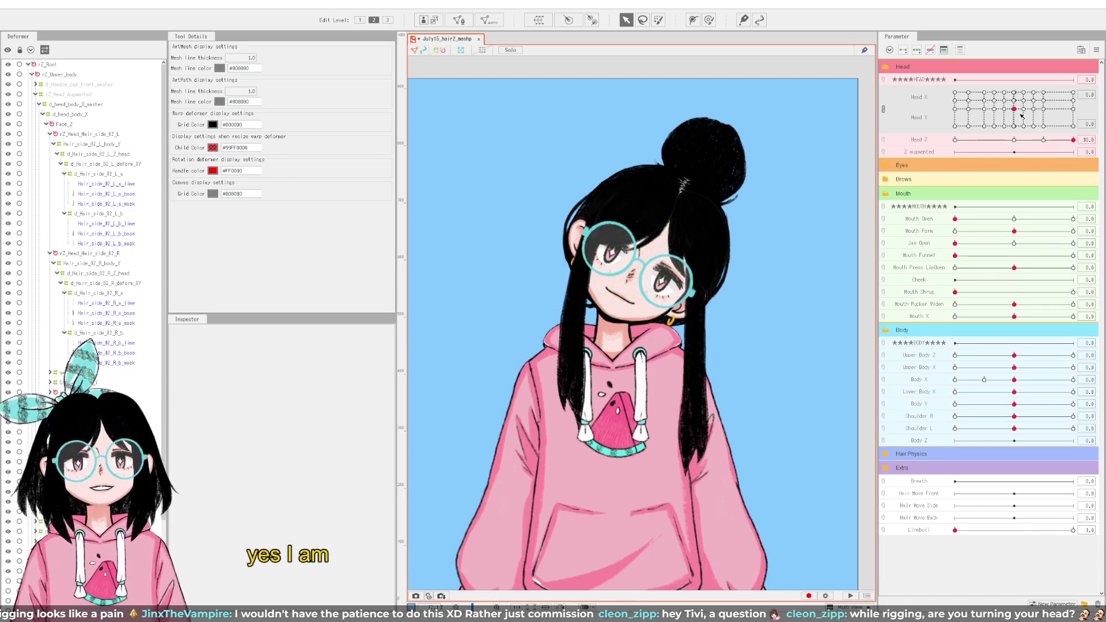
left_click_drag(1021, 115, 949, 63)
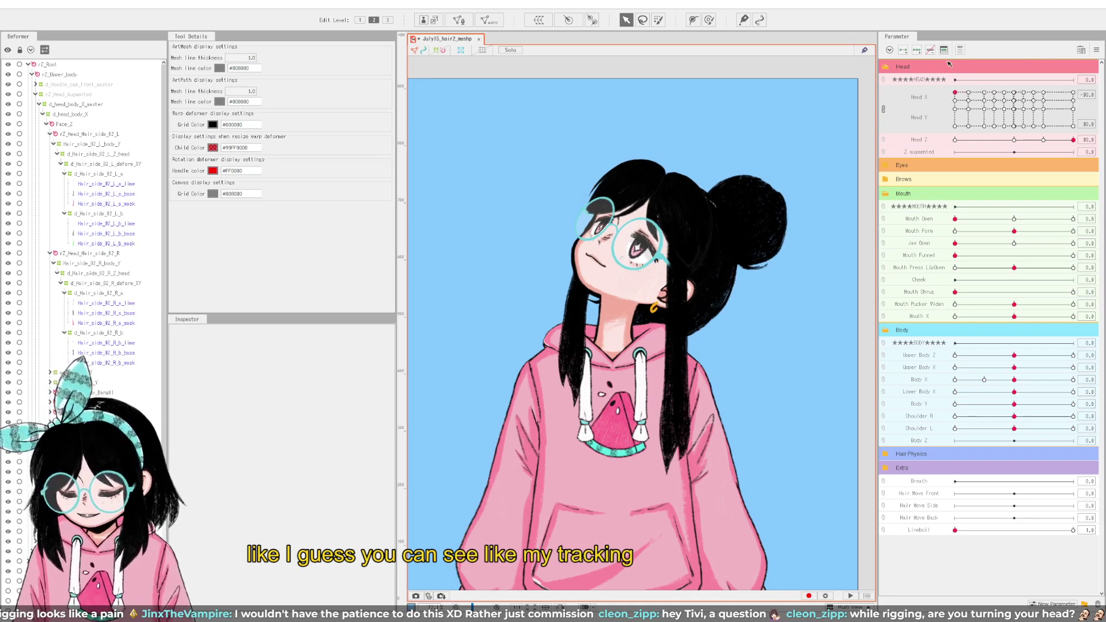
left_click_drag(963, 120, 1082, 92)
left_click(1014, 109)
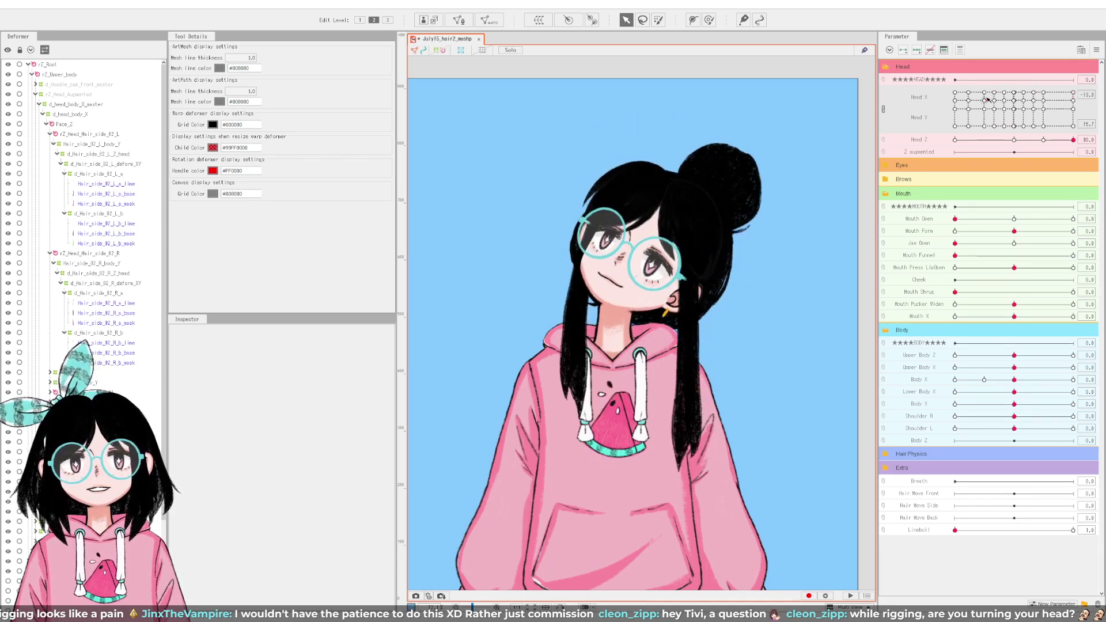
left_click(1014, 140)
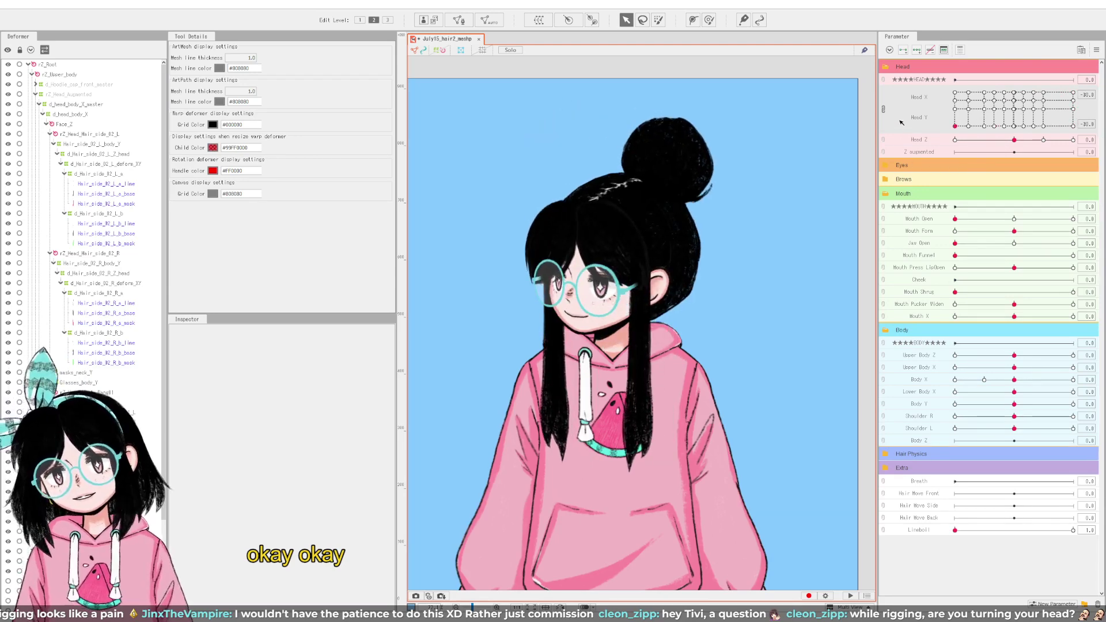
left_click_drag(962, 88, 1009, 82)
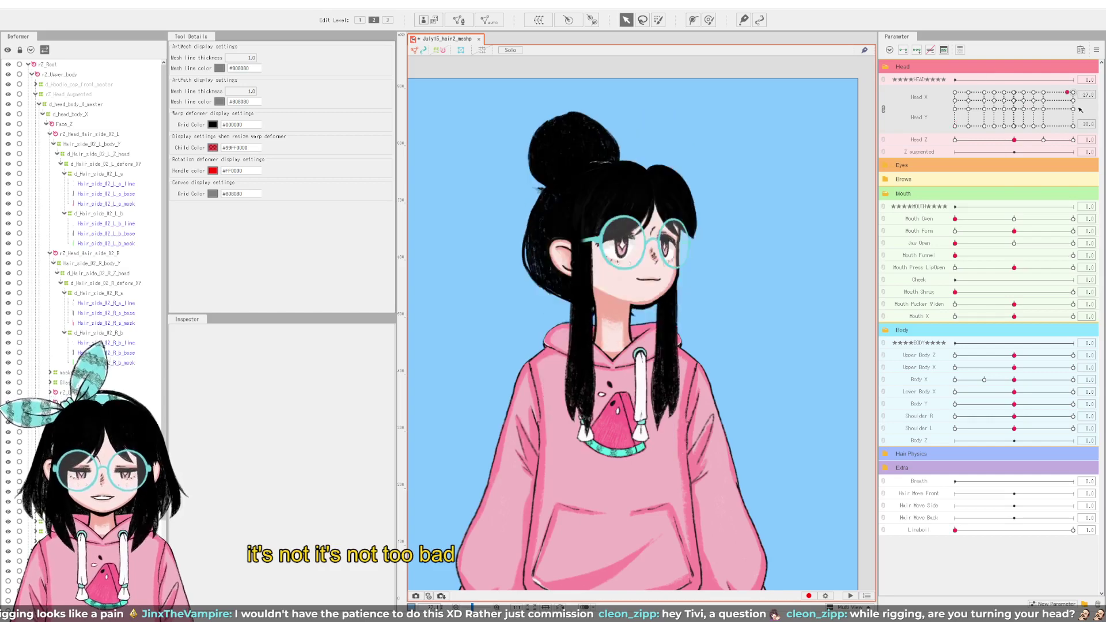
left_click(1014, 111)
left_click_drag(1009, 140, 918, 152)
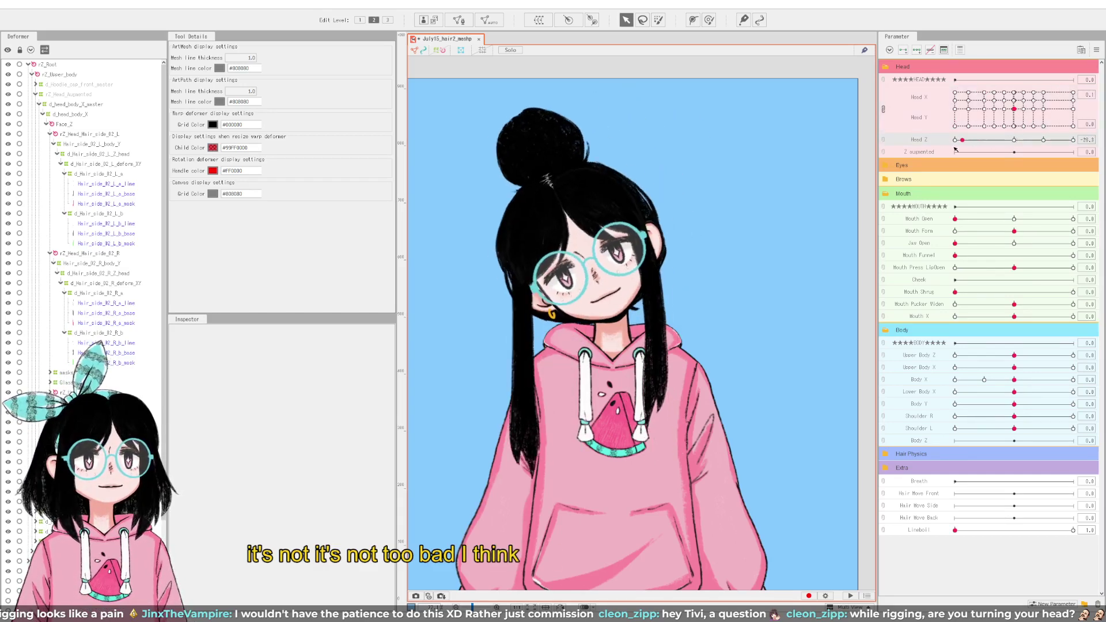
left_click_drag(1052, 93, 1098, 58)
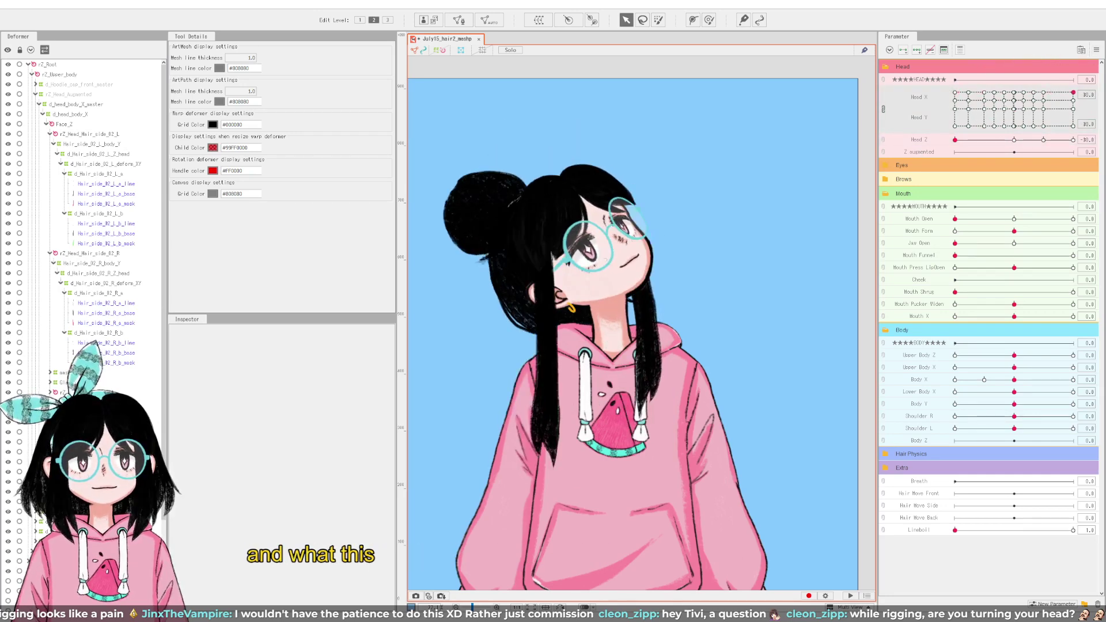
Step: At maximum Head X, minimum Head Y and minimum Head Z, shift the rZ_Head_Hair_side_02_L rotation deformer slightly outward
left_click_drag(1072, 93, 1076, 127)
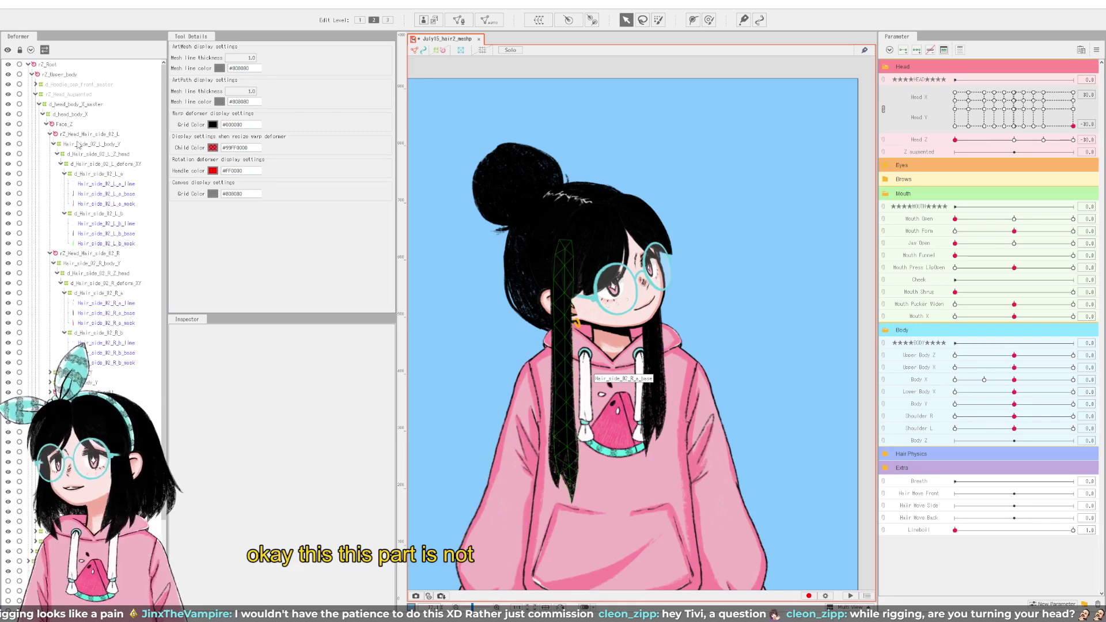
left_click(86, 135)
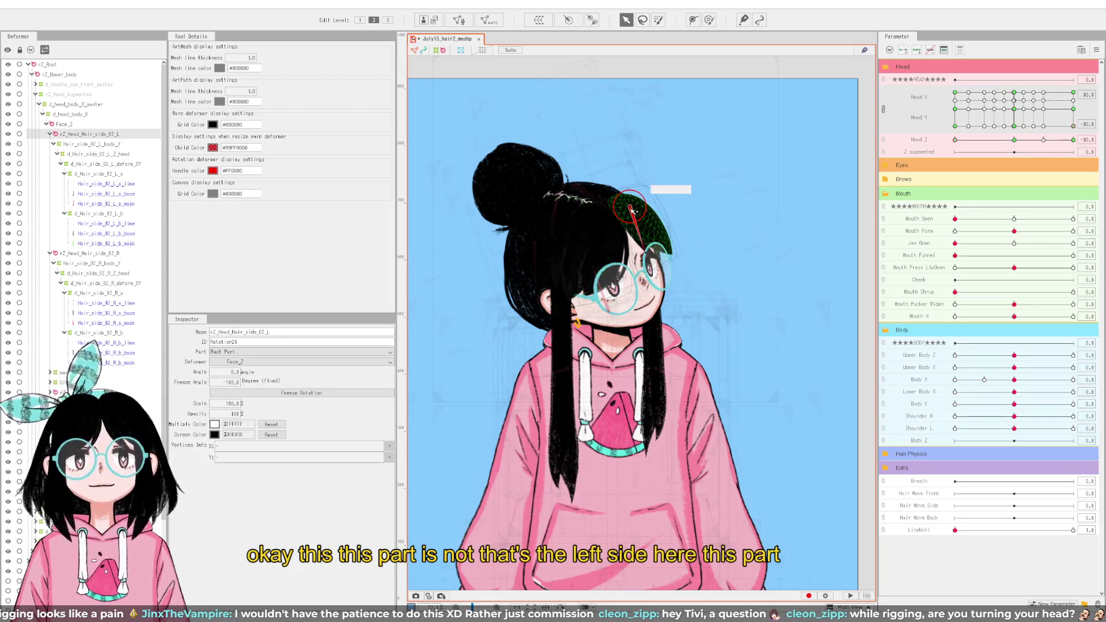
left_click_drag(636, 211, 639, 211)
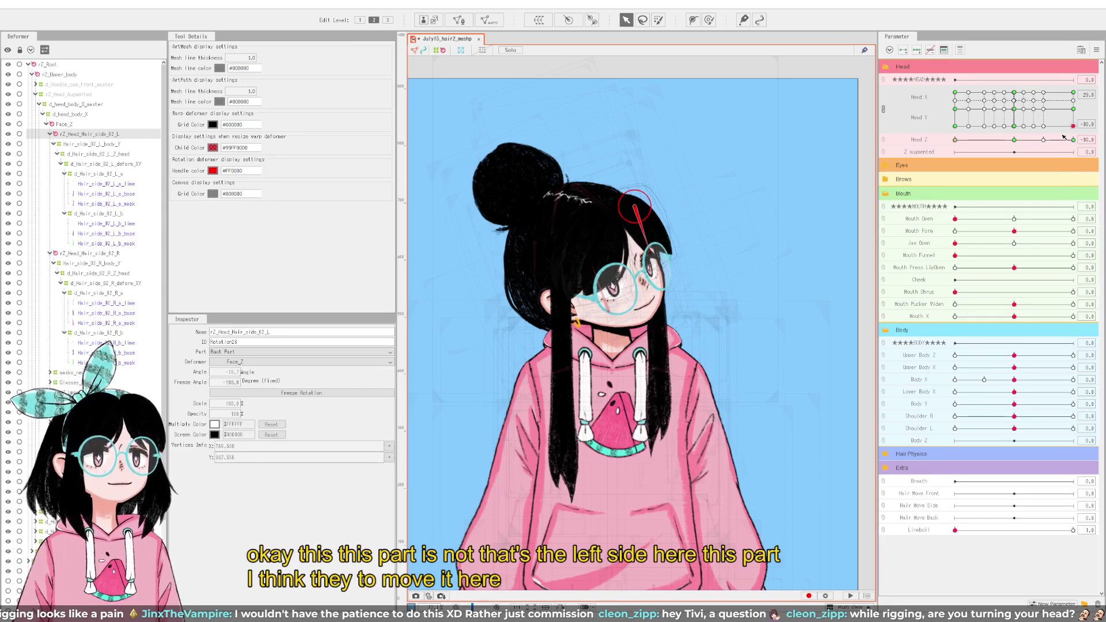
Step: Compare the left lock's position at minimum Head Z between the Head X extremes and across the Head Y range at maximum Head X
left_click_drag(1073, 126, 905, 162)
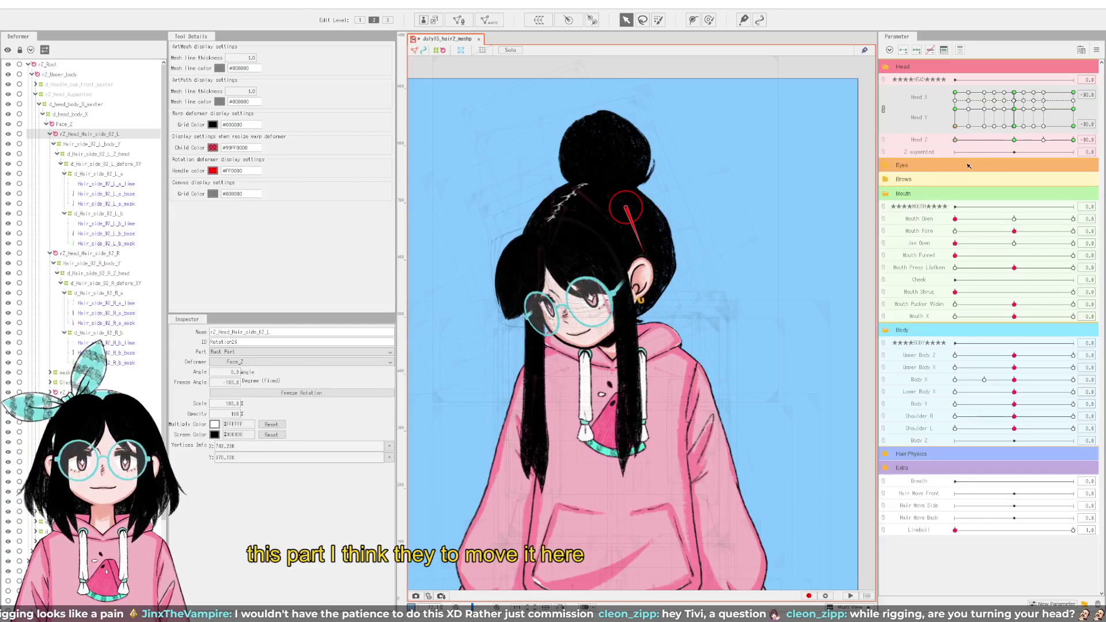
left_click_drag(954, 126, 1073, 125)
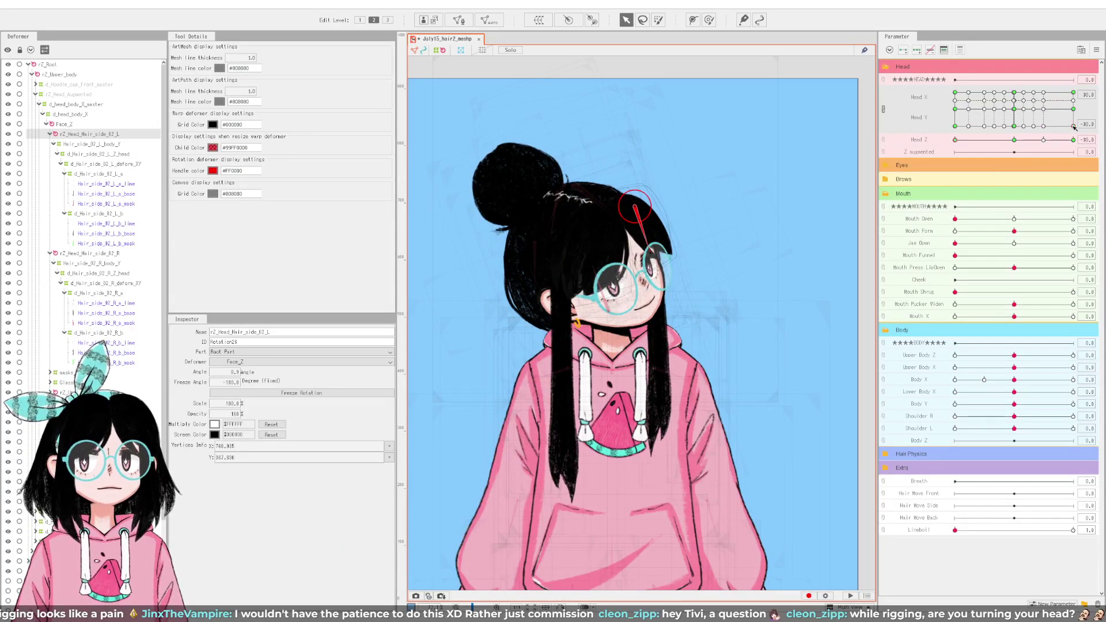
mouse_move(1074, 115)
left_mouse_down()
mouse_move(1073, 125)
mouse_move(1073, 109)
left_mouse_up()
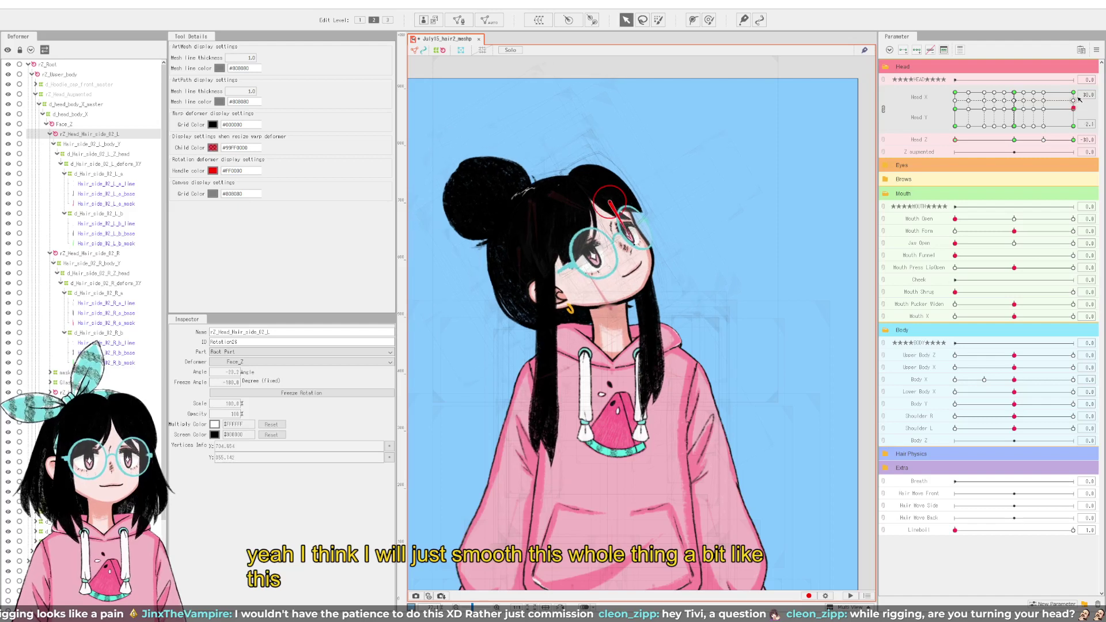
mouse_move(1074, 111)
left_mouse_down()
mouse_move(1073, 102)
mouse_move(1093, 139)
mouse_move(1074, 92)
left_mouse_up()
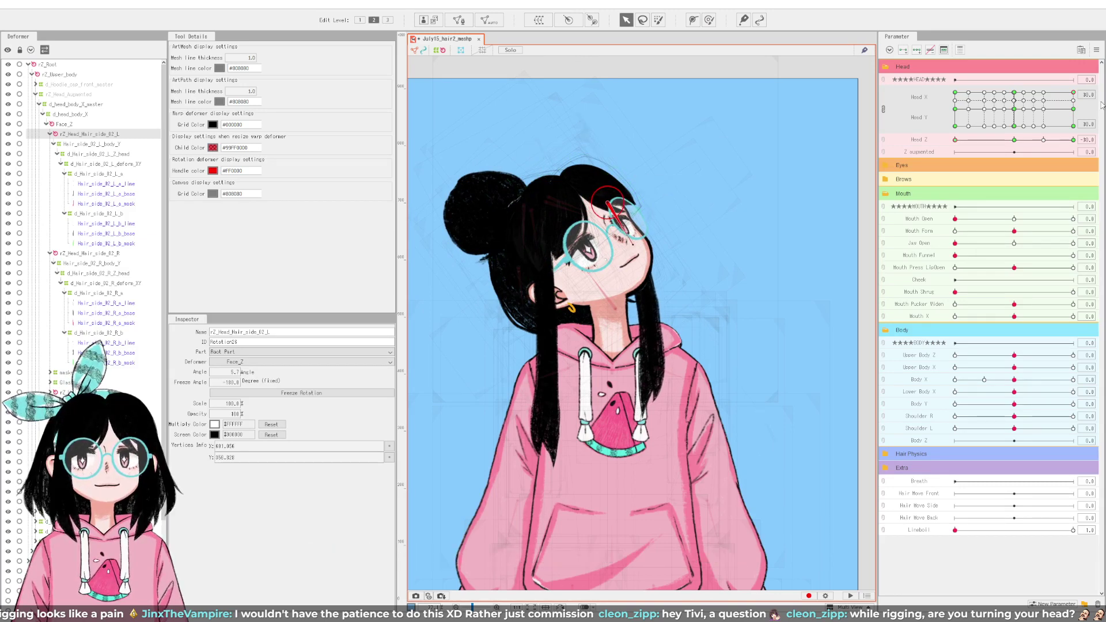
left_click_drag(1075, 94, 1051, 144)
key("a")
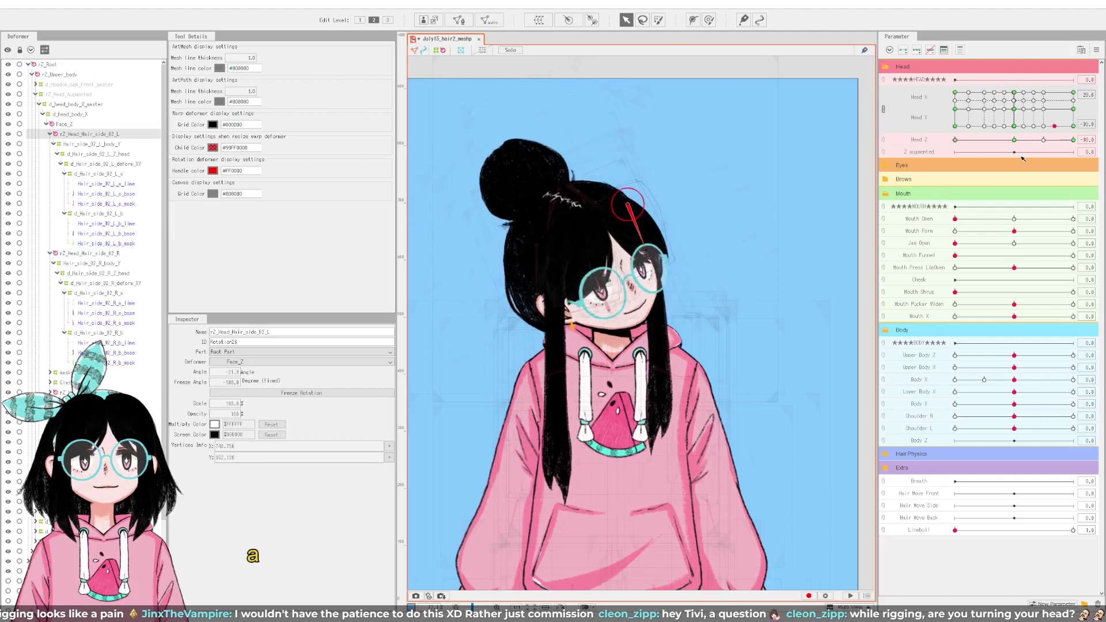
Step: Examine how the side locks follow the head from neutral to minimum Head X across the Head Y range at maximum Head Z
left_click(1014, 109)
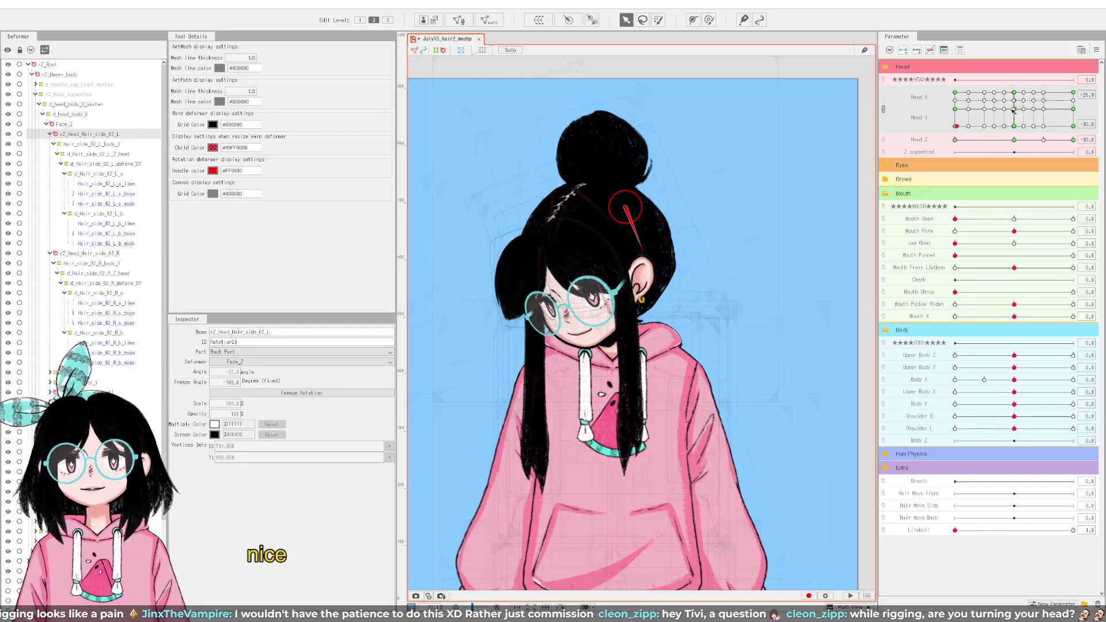
left_click(1019, 143)
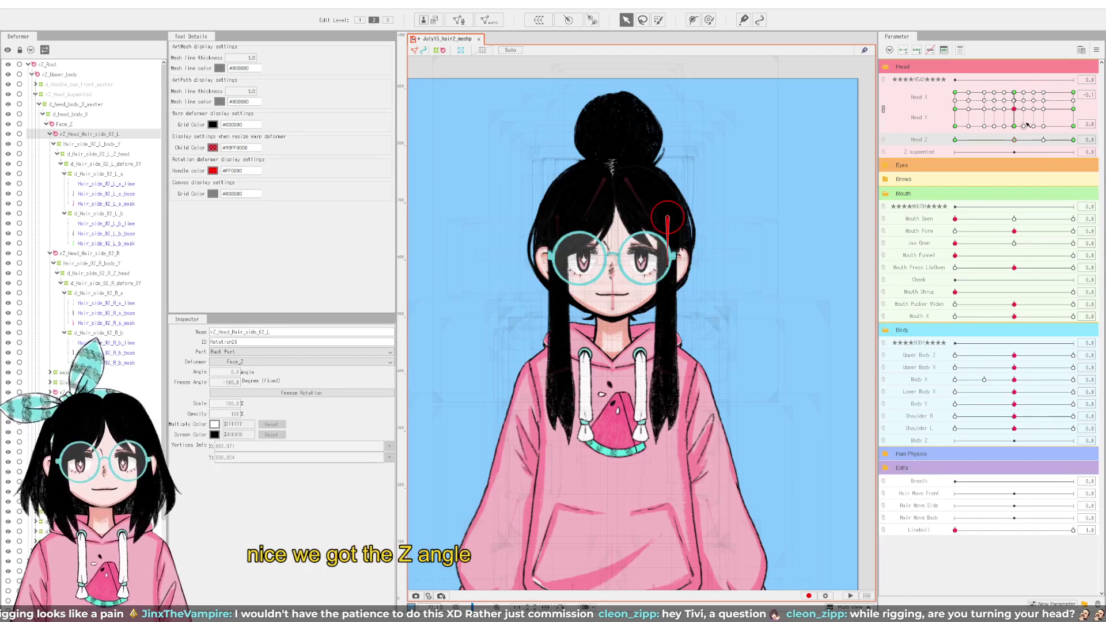
left_click_drag(1027, 125, 954, 112)
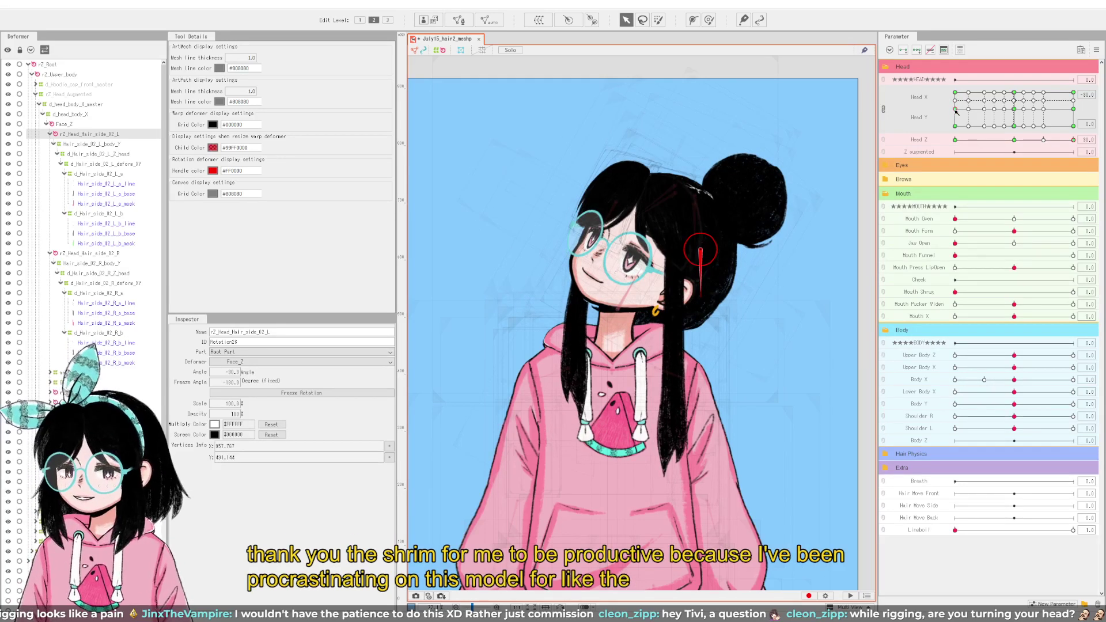
left_click_drag(956, 112, 928, 153)
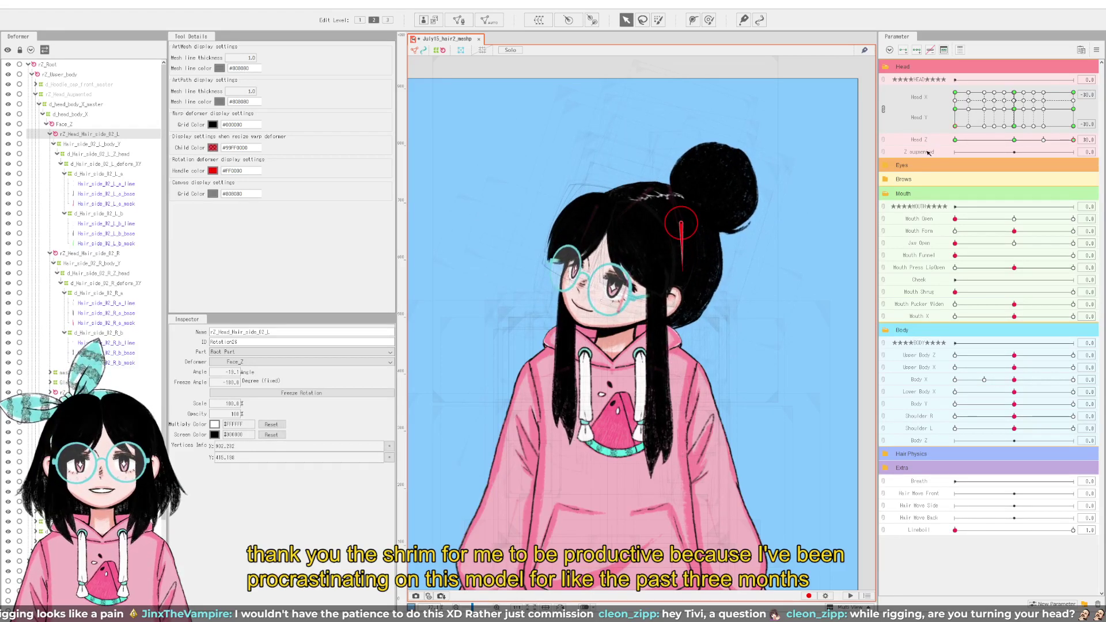
left_click(955, 112)
left_click_drag(956, 112, 951, 151)
left_click(954, 109)
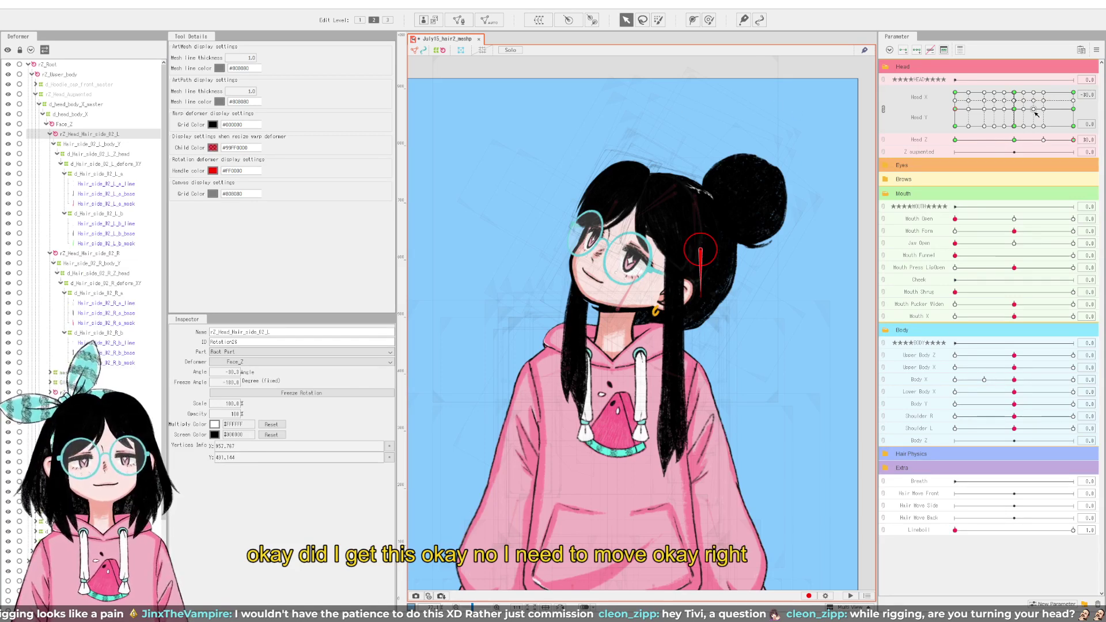
left_click_drag(1005, 127, 930, 88)
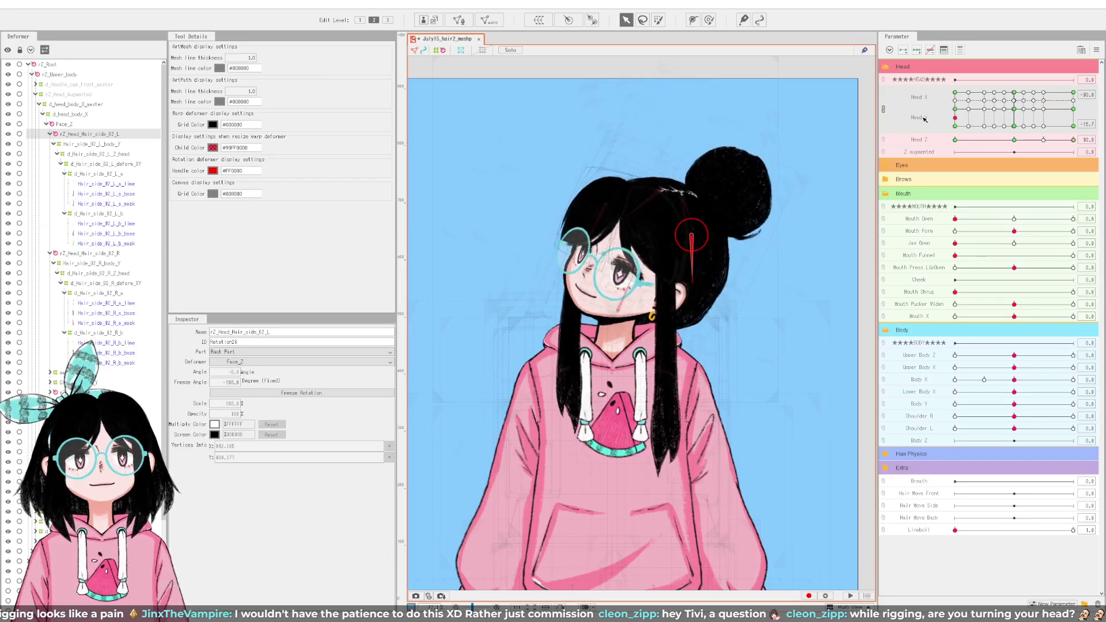
left_click_drag(912, 96, 912, 110)
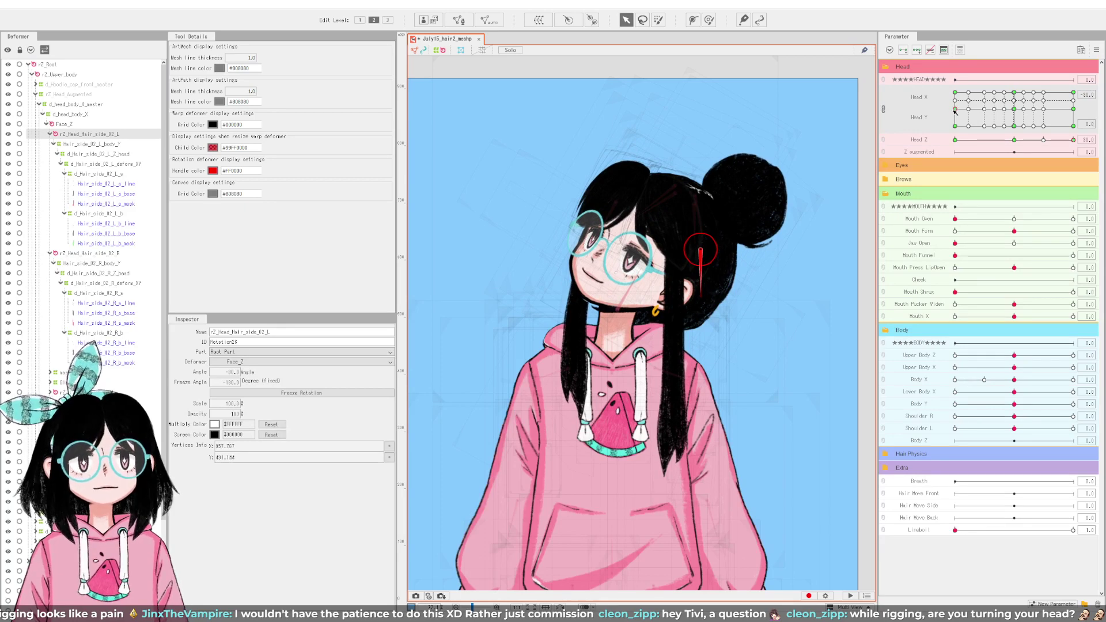
Step: At minimum Head X, zero Head Y and maximum Head Z, shift the rZ_Head_Hair_side_02_R rotation deformer slightly outward
left_click(569, 318)
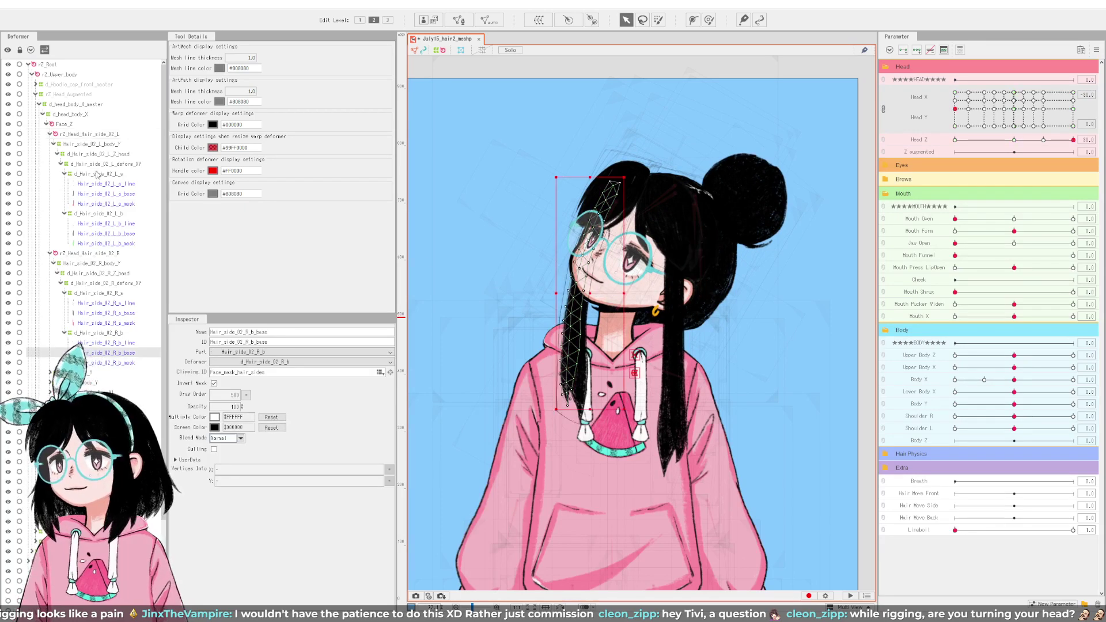
left_click(84, 254)
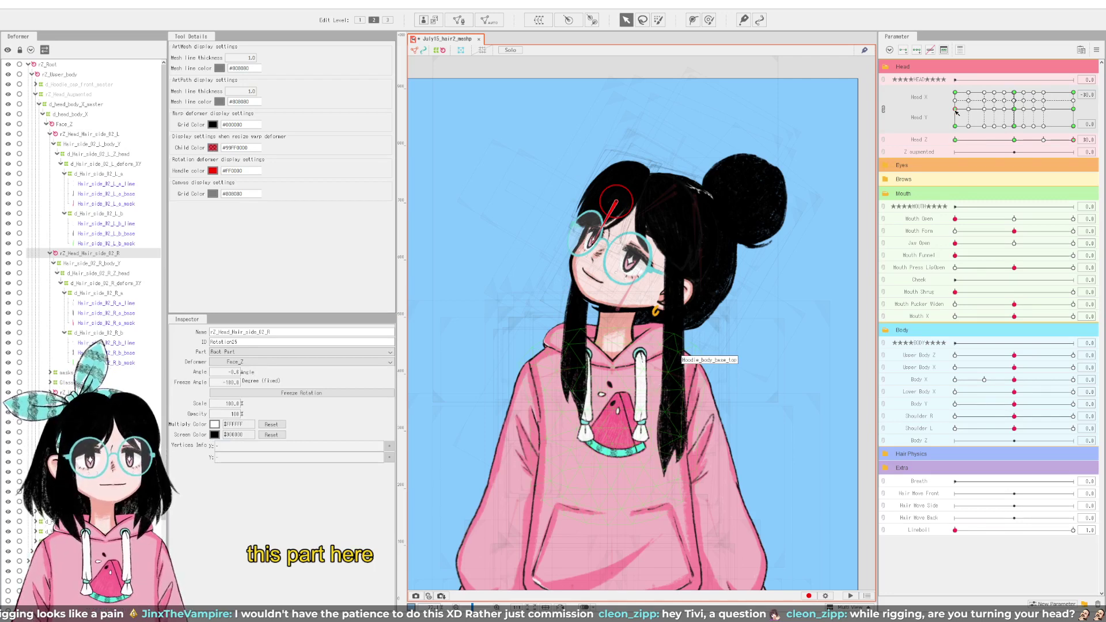
left_click_drag(956, 113, 949, 145)
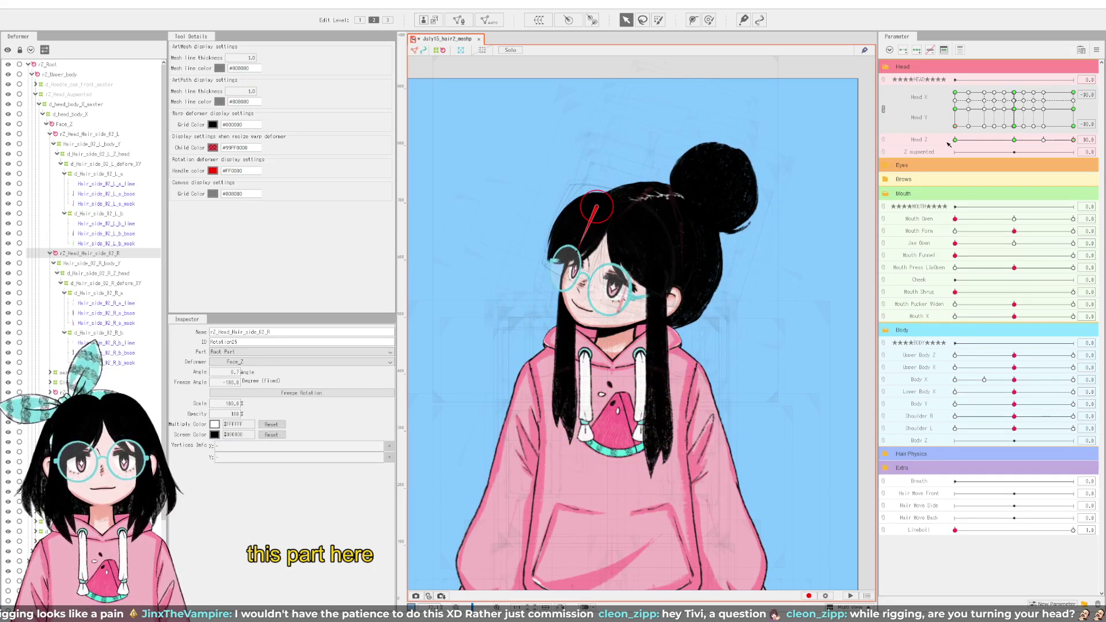
left_click(957, 109)
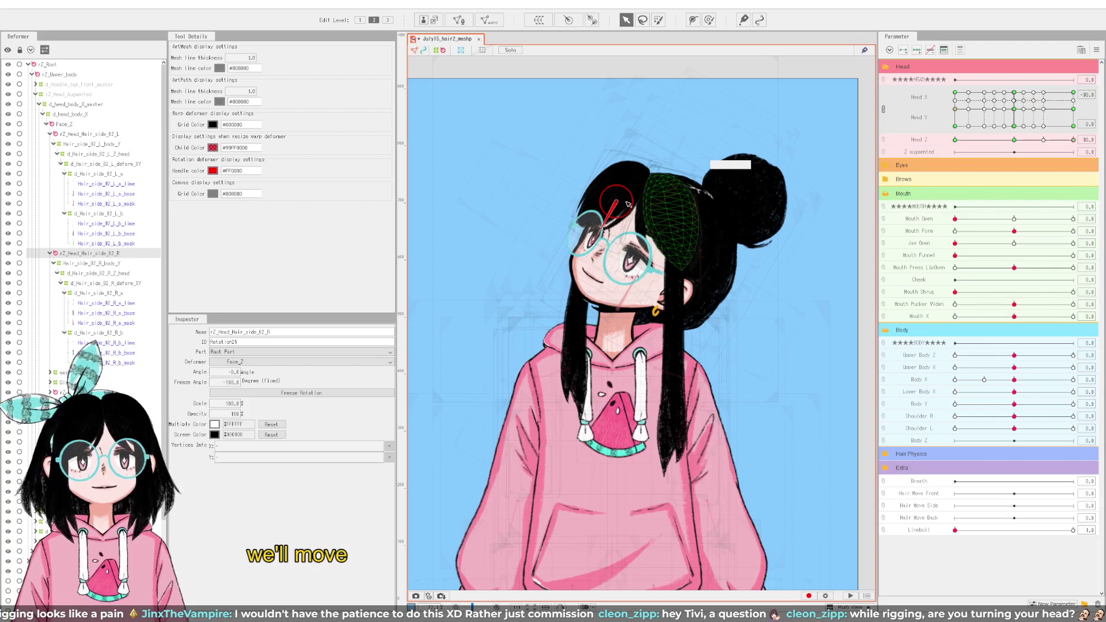
left_click_drag(615, 201, 613, 201)
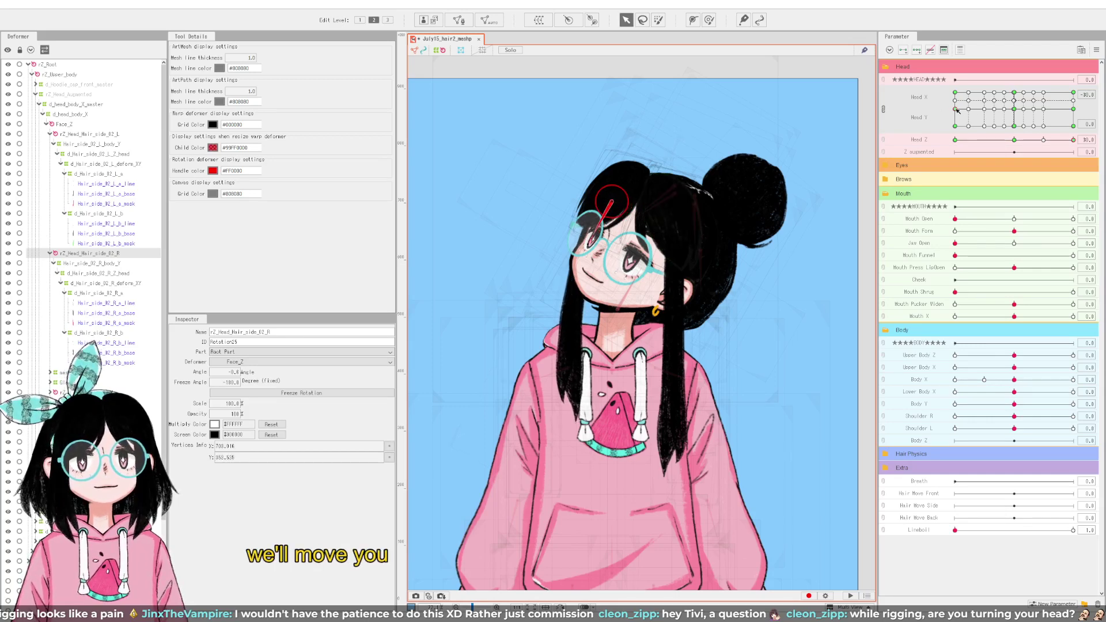
Step: At minimum Head X, maximum Head Y and maximum Head Z, move the right side-hair rotation deformer slightly outward and rotate it slightly
left_click_drag(957, 109, 936, 78)
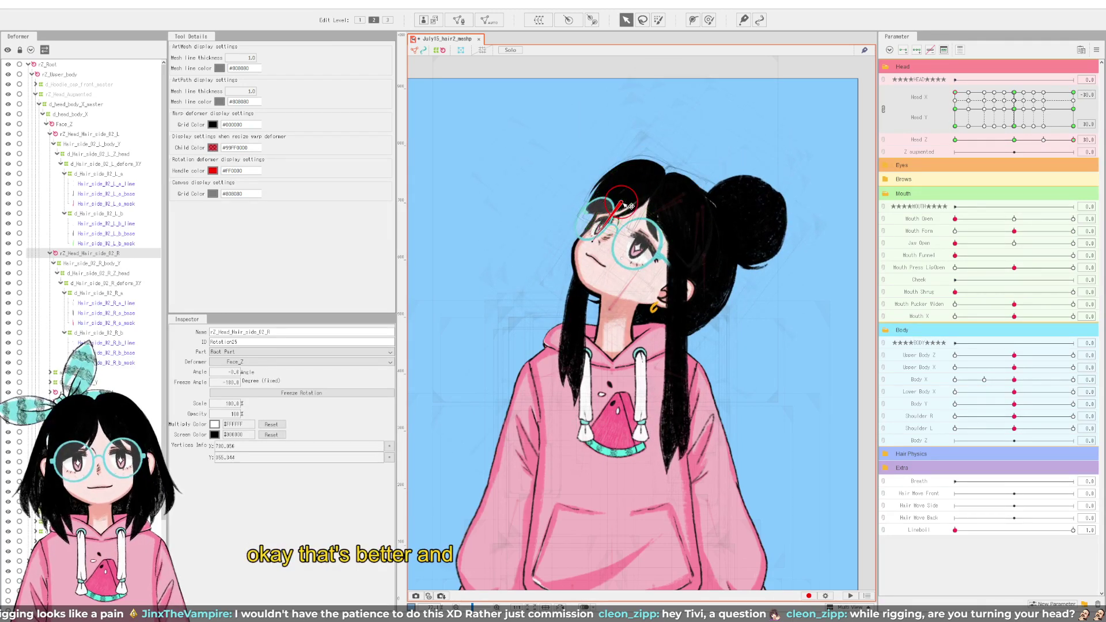
left_click_drag(628, 204, 625, 204)
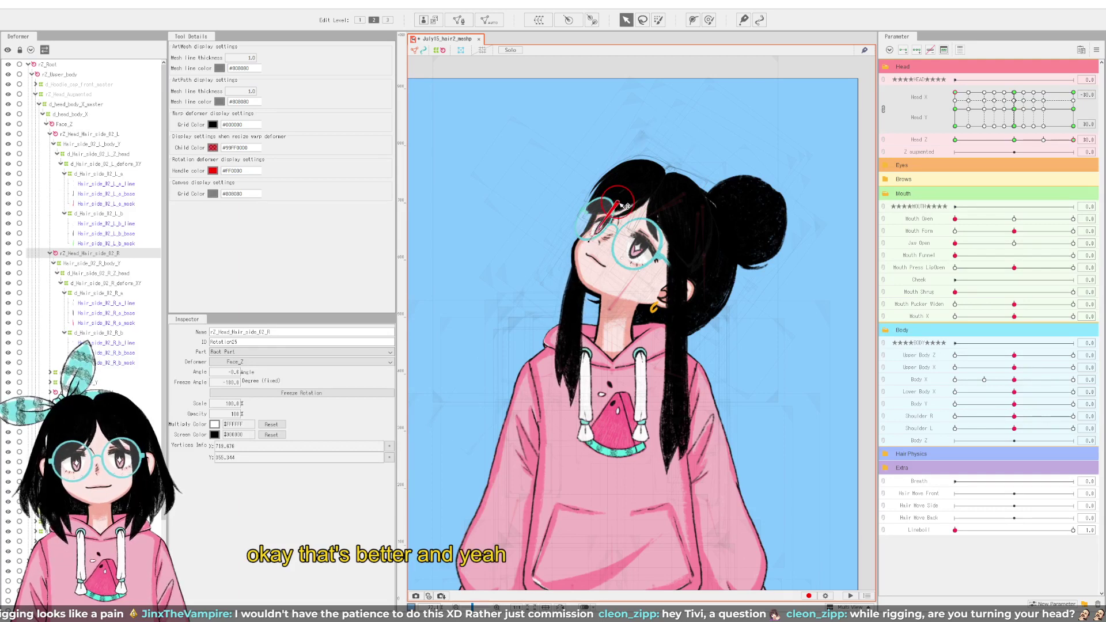
left_click_drag(954, 92, 935, 77)
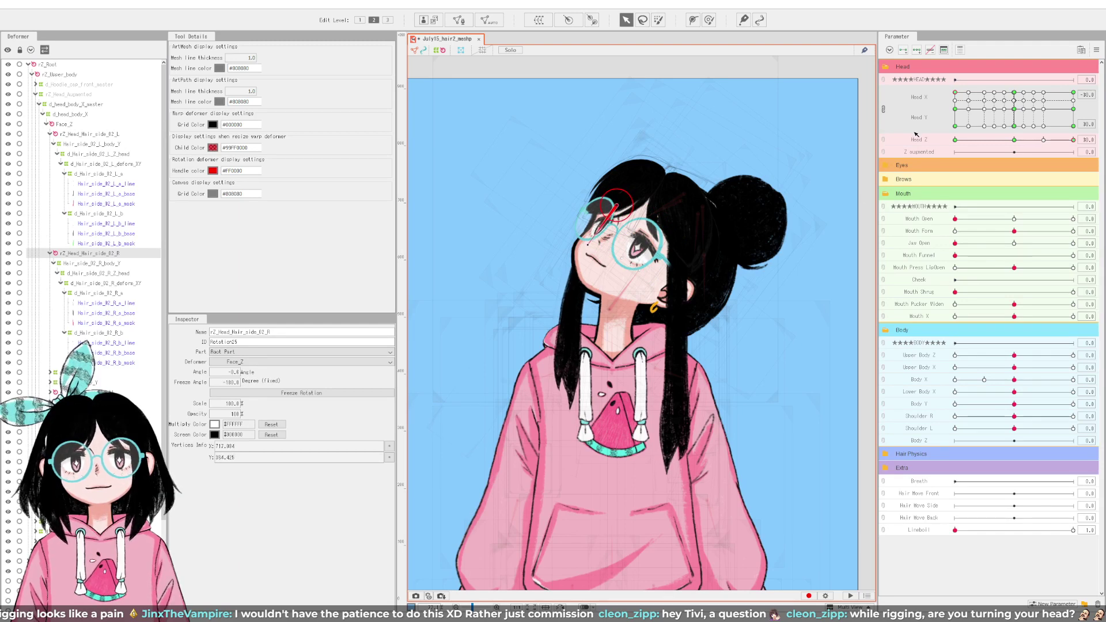
left_click_drag(955, 92, 931, 68)
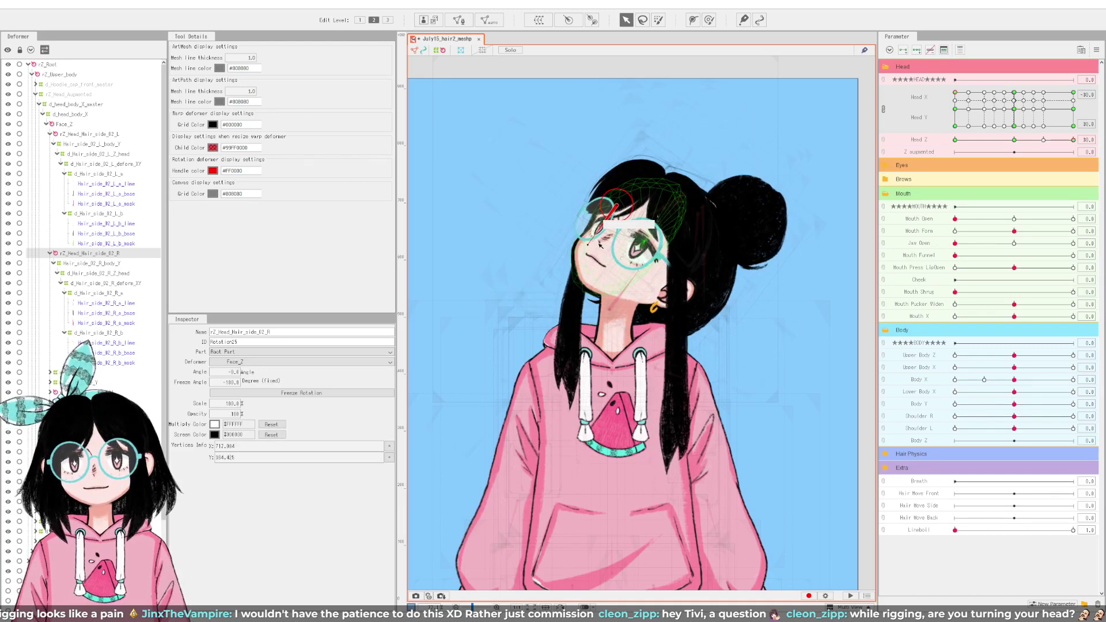
left_click_drag(587, 246, 589, 247)
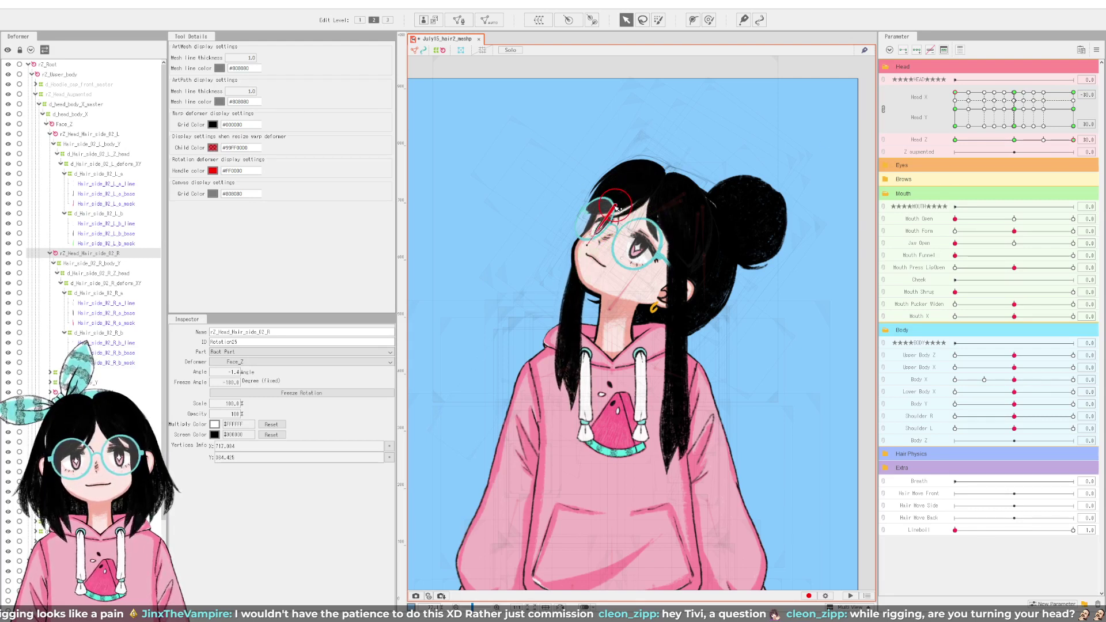
Step: Check the right lock across the Head Y range and at both Head Z extremes, and return the head parameters to neutral
left_click_drag(955, 93, 950, 148)
left_click_drag(935, 111, 987, 85)
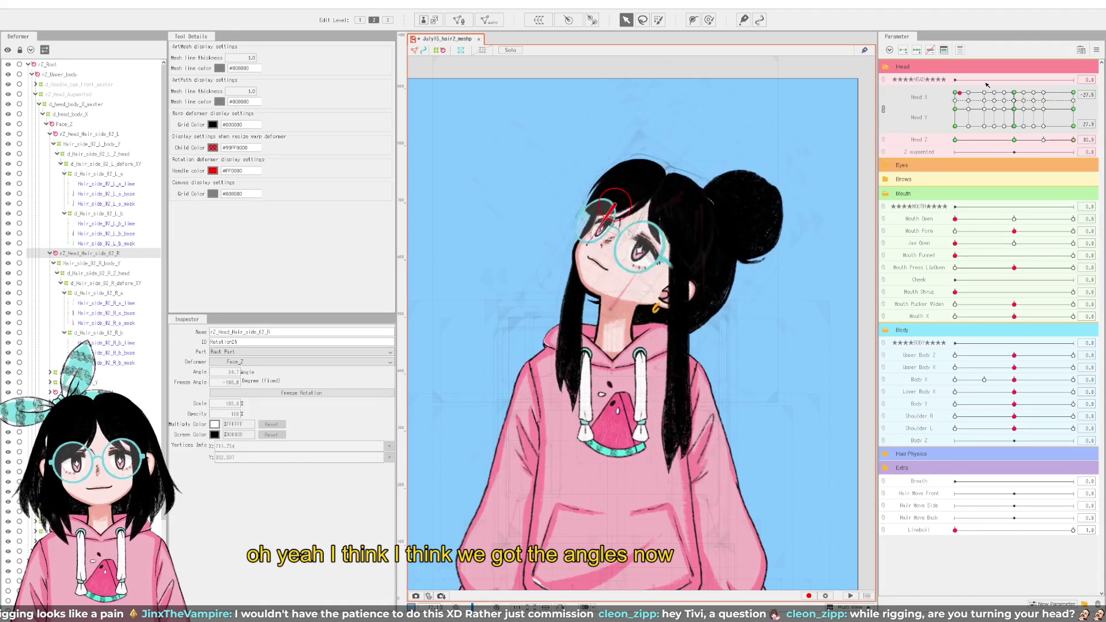
left_click(1015, 110)
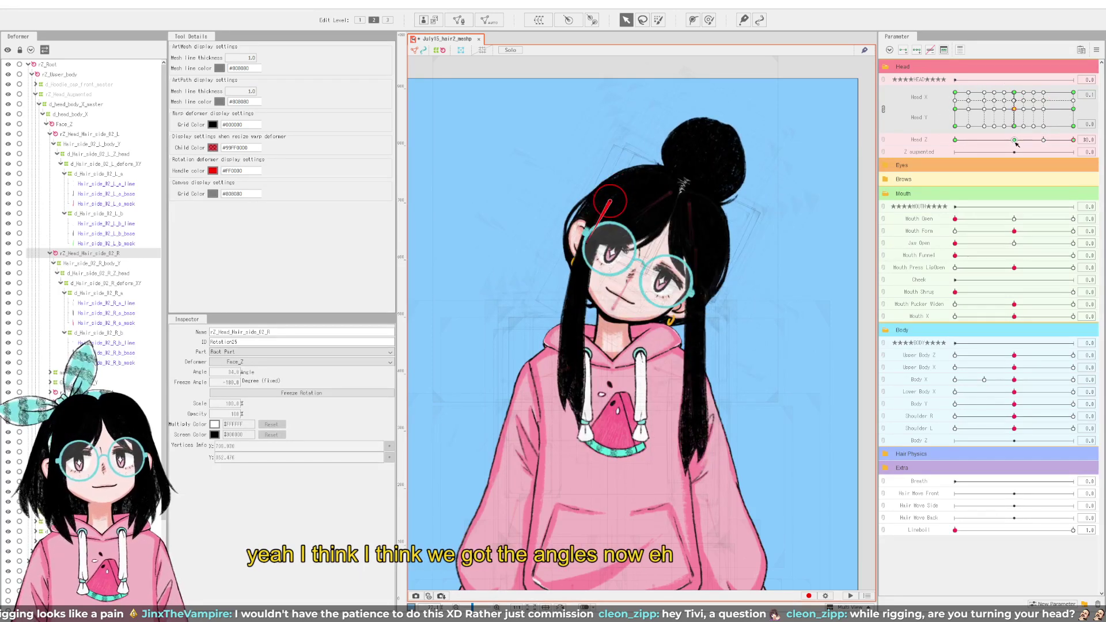
left_click_drag(1016, 144, 1006, 111)
left_click(1014, 109)
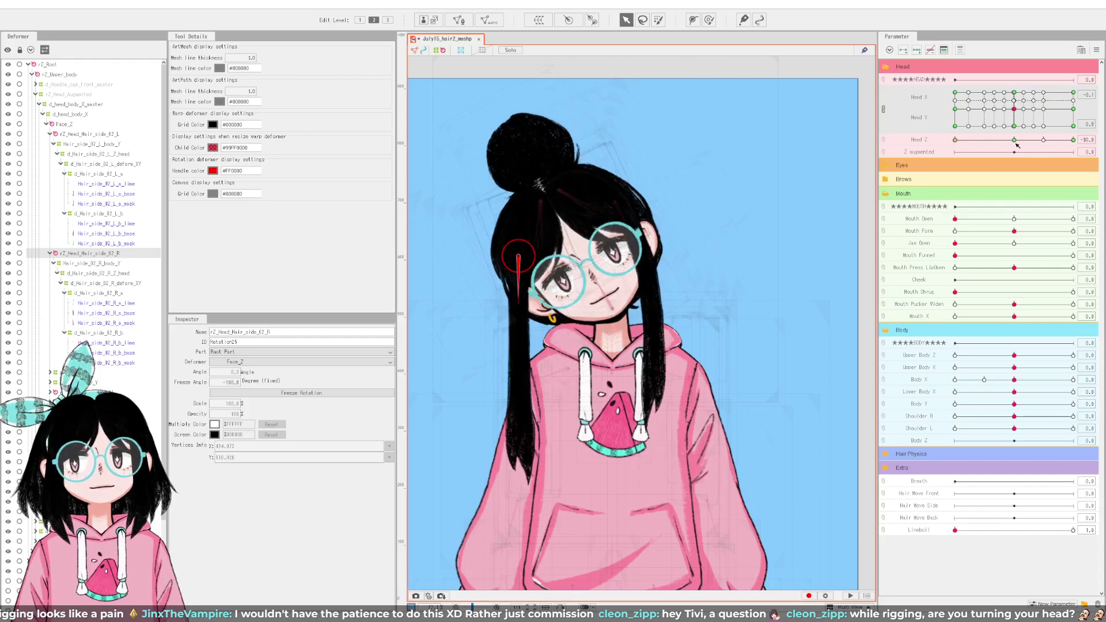
left_click(1013, 139)
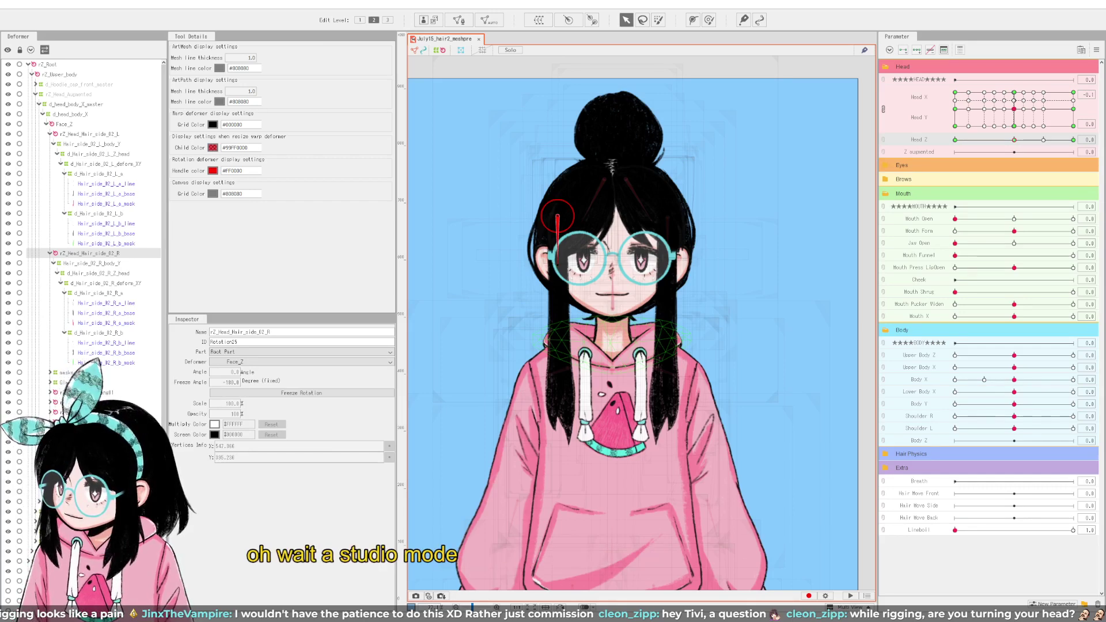
Step: Switch to the physics preview window, fit more of the model in view and swing it around to test the side hair's movement
key("alt+Tab")
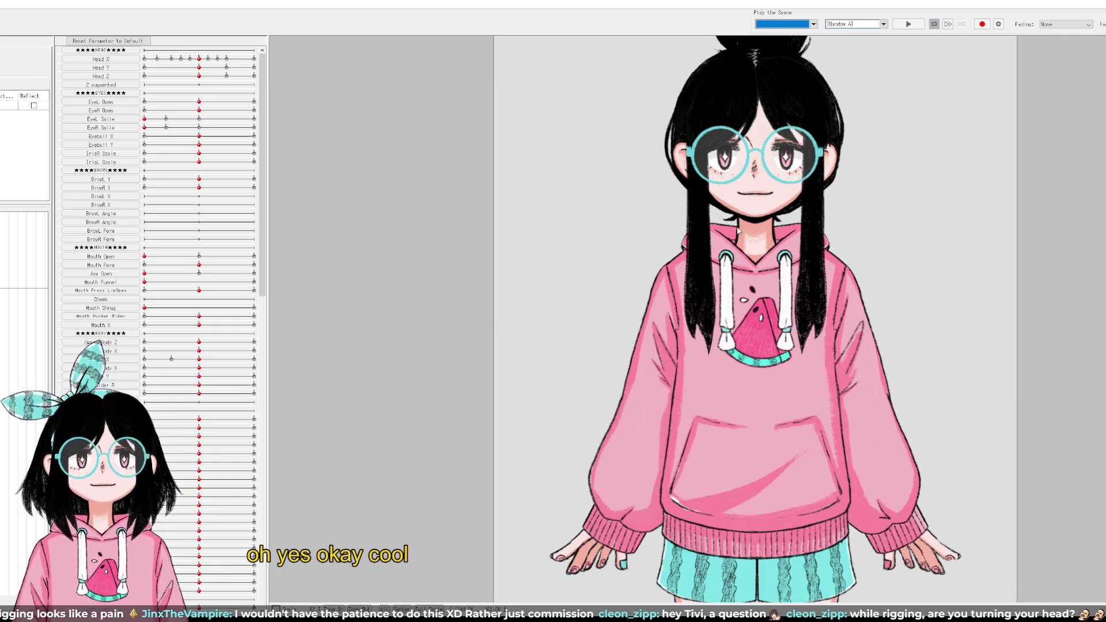
scroll(716, 311, "down", 3)
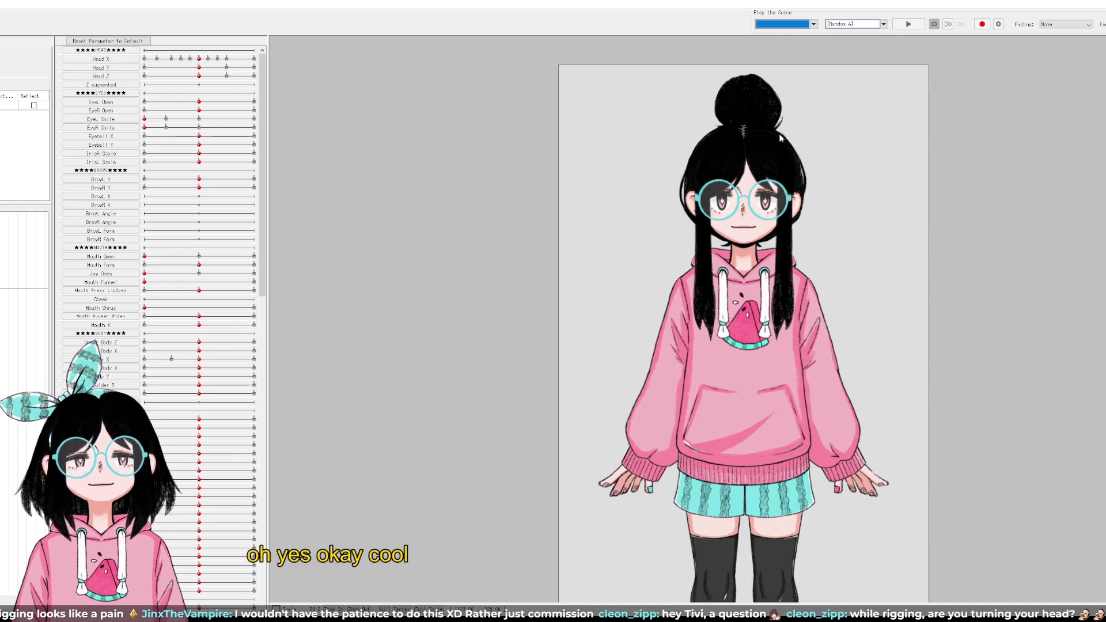
scroll(781, 138, "up", 2)
scroll(776, 192, "down", 2)
scroll(770, 308, "down", 2)
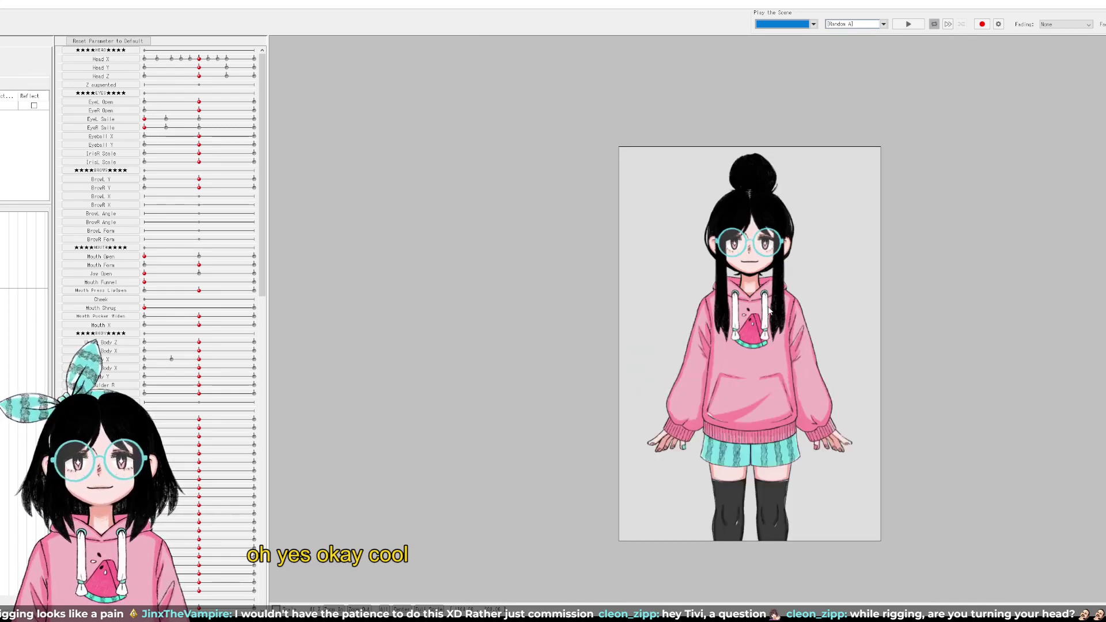
scroll(770, 308, "up", 2)
left_click_drag(737, 316, 1057, 248)
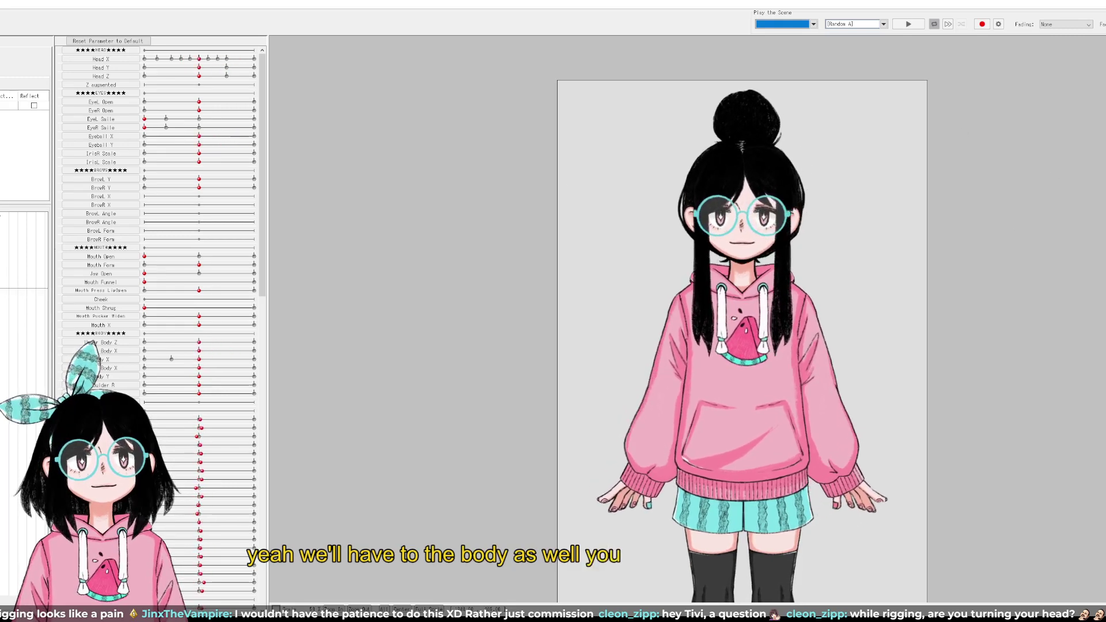
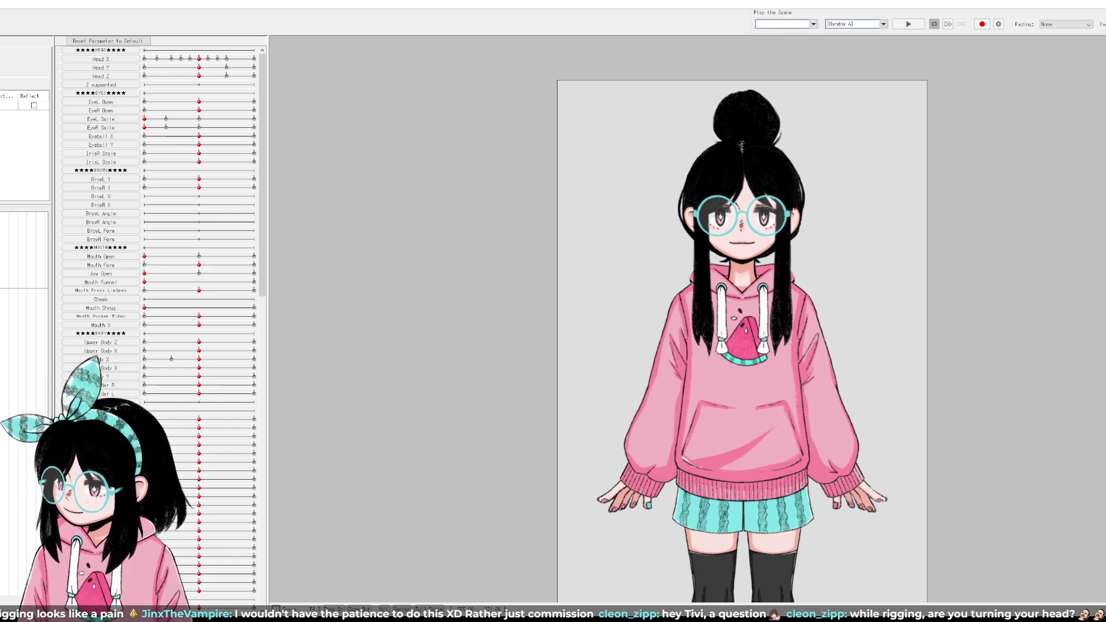
Step: Back in the modeling window, unlink Head X from Head Y and shift rZ_Head_Hair_side_02_L slightly outward at maximum Head X
key("alt+Tab")
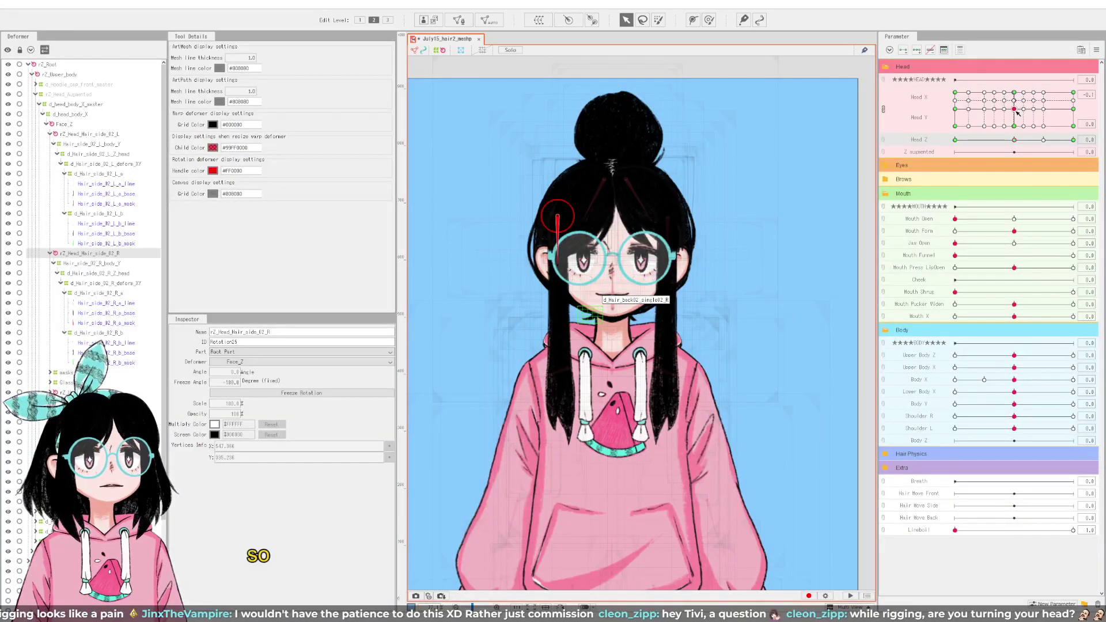
left_click(884, 108)
left_click_drag(1014, 92, 1072, 92)
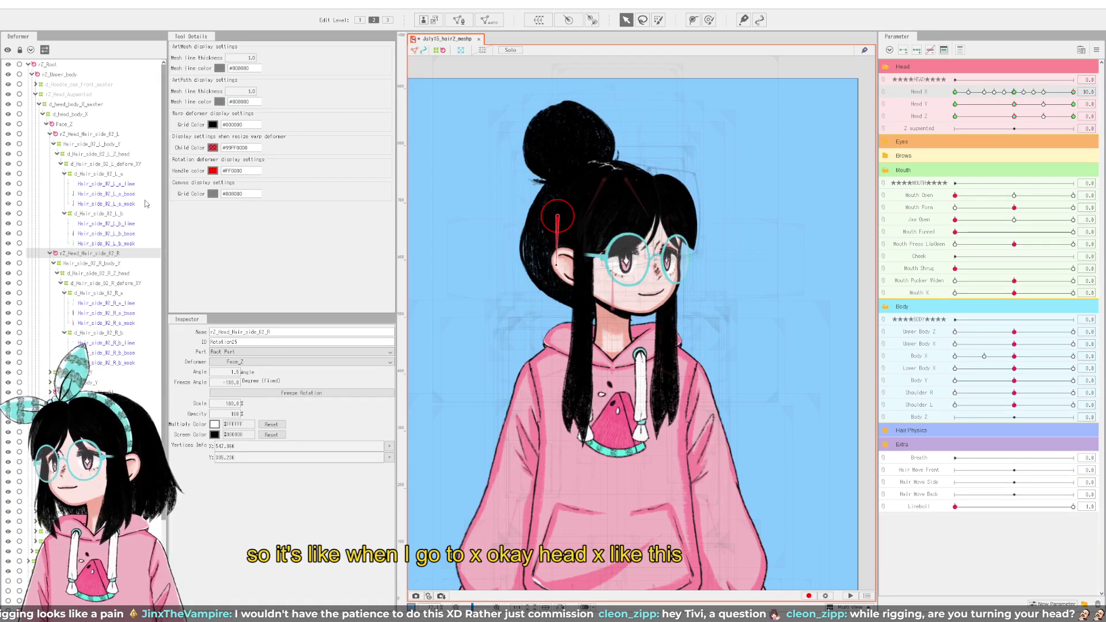
left_click(99, 135)
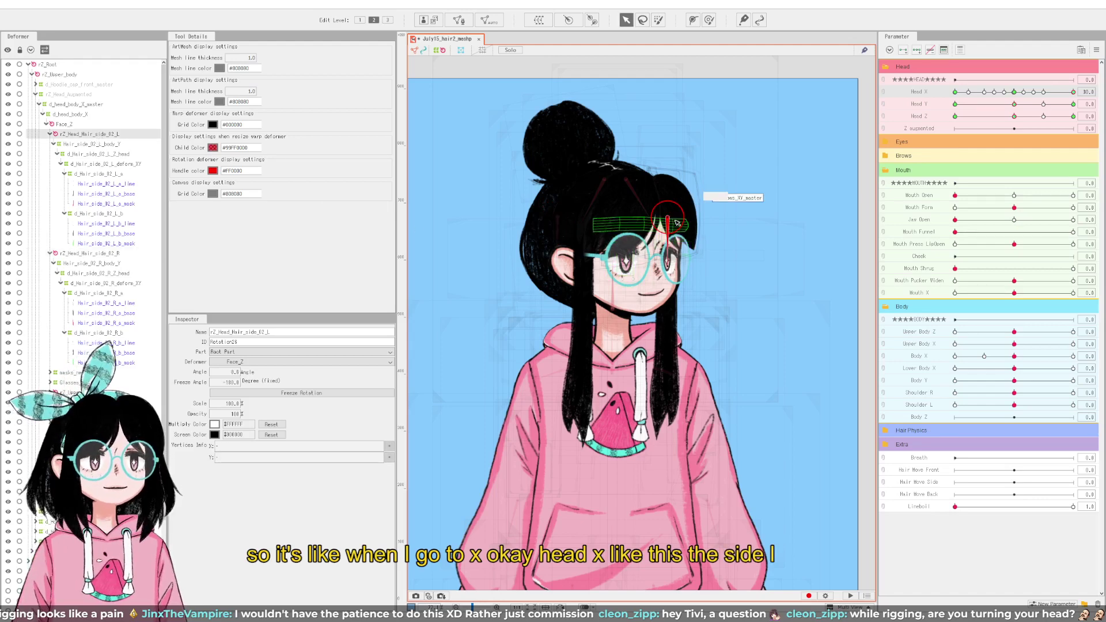
left_click_drag(675, 222, 680, 223)
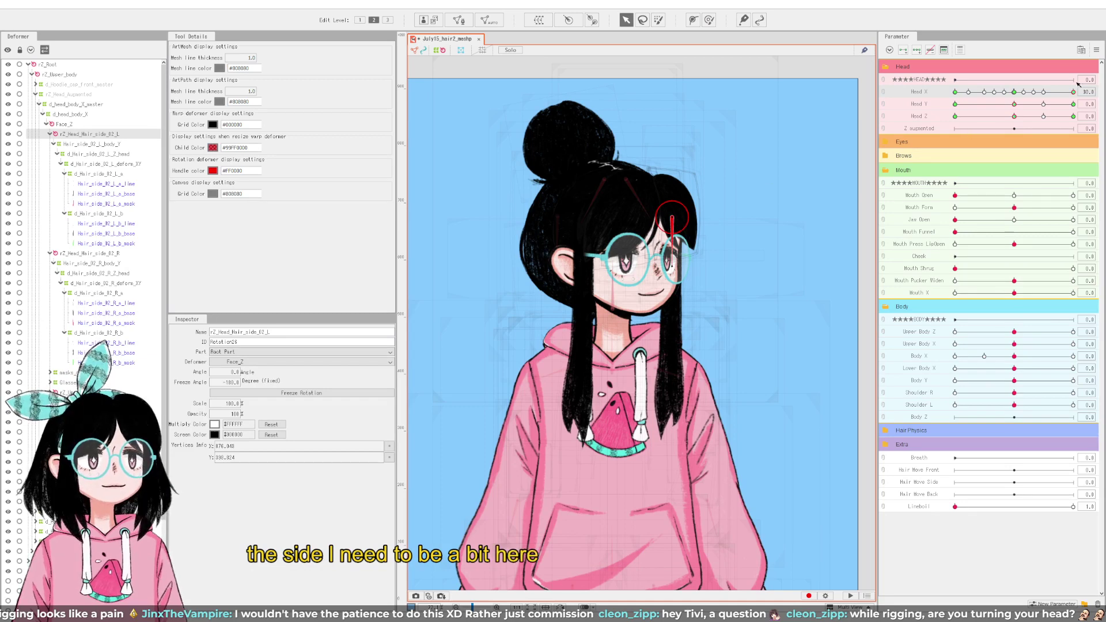
Step: At maximum Head X, shift the left side-hair rotation deformer slightly outward at both maximum and minimum Head Y
mouse_move(1070, 92)
left_mouse_down()
mouse_move(911, 100)
mouse_move(1073, 92)
mouse_move(1048, 104)
mouse_move(1073, 104)
left_mouse_up()
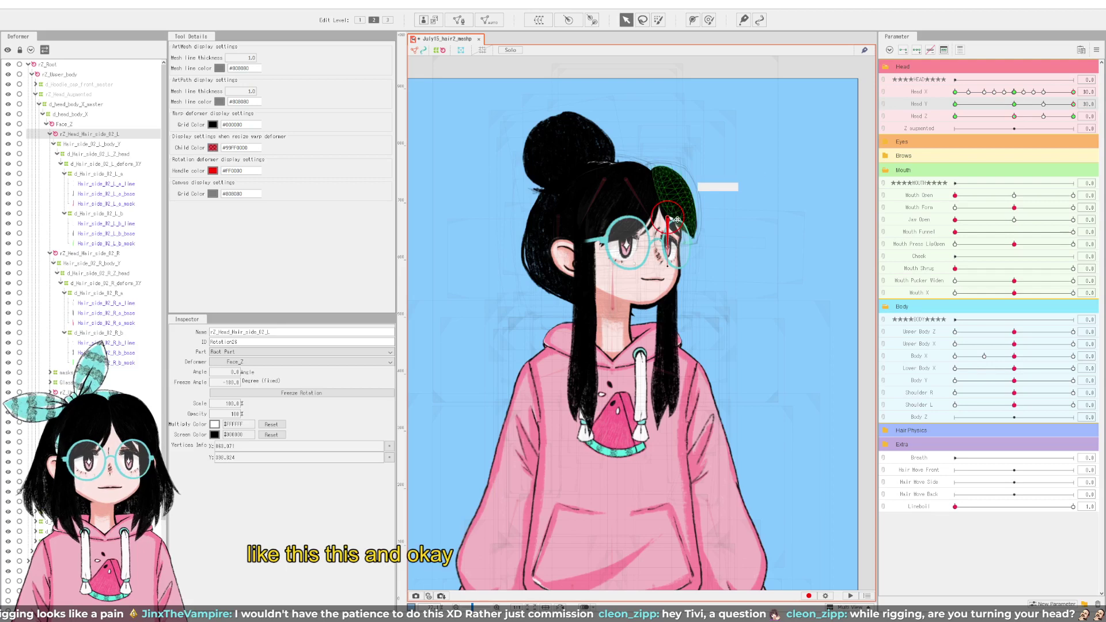
left_click_drag(669, 219, 678, 221)
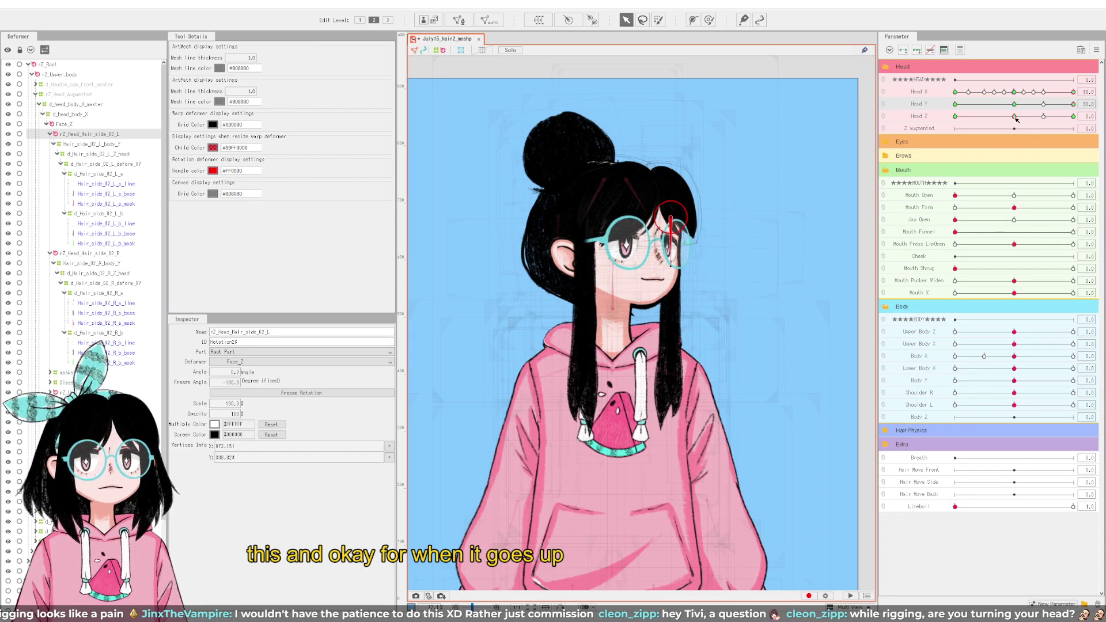
left_click_drag(1015, 116, 906, 121)
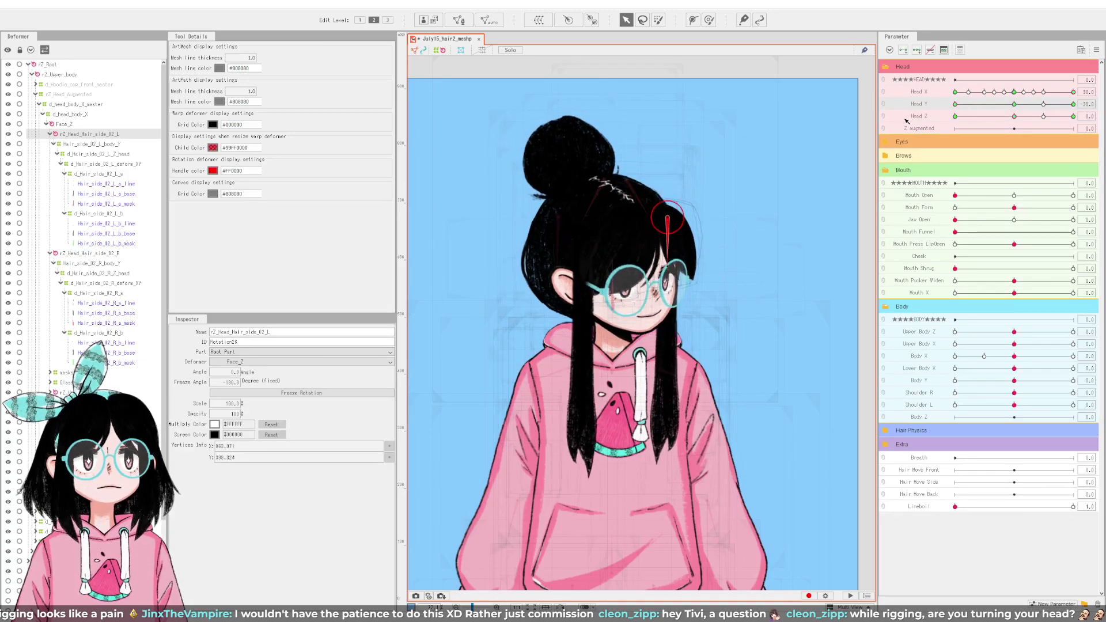
left_click_drag(677, 220, 682, 219)
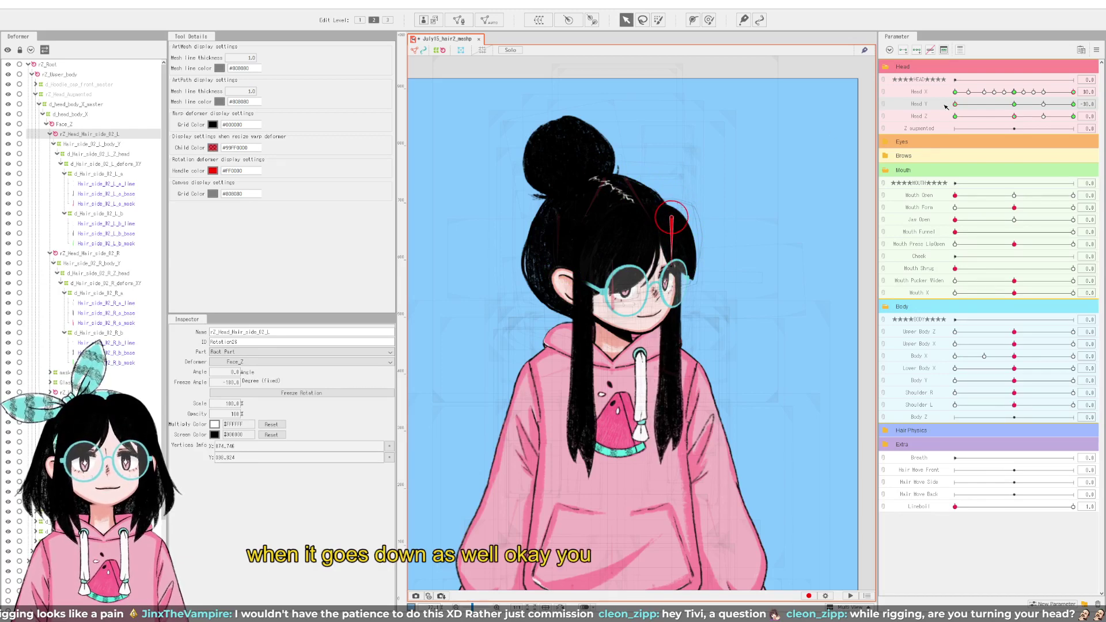
left_click_drag(956, 105, 870, 124)
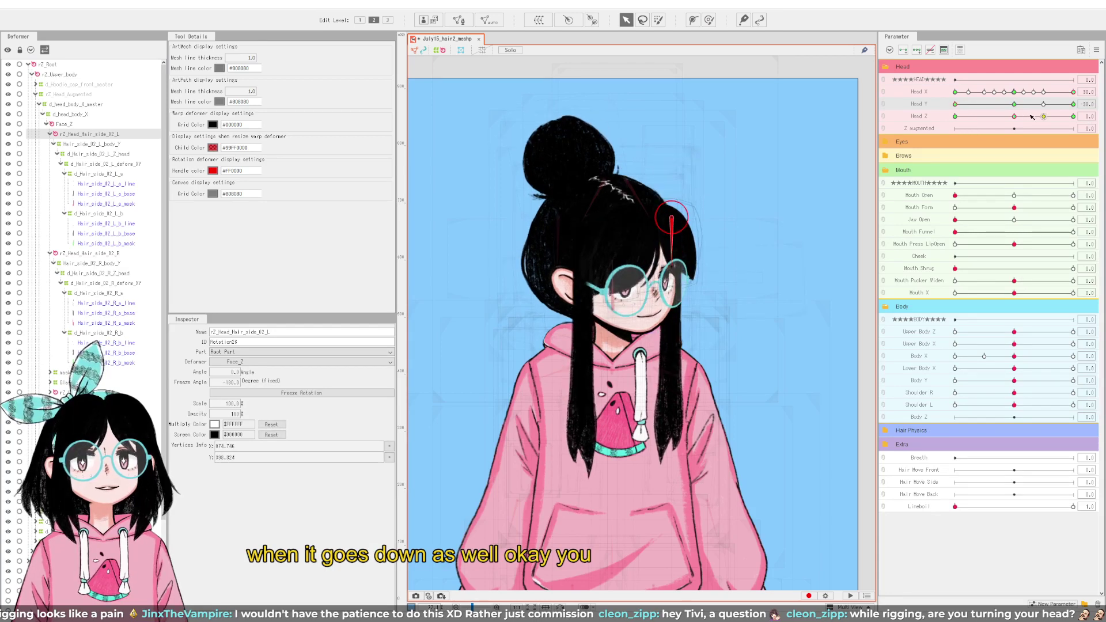
Step: Return Head X to neutral and save the model file
left_click(1015, 93)
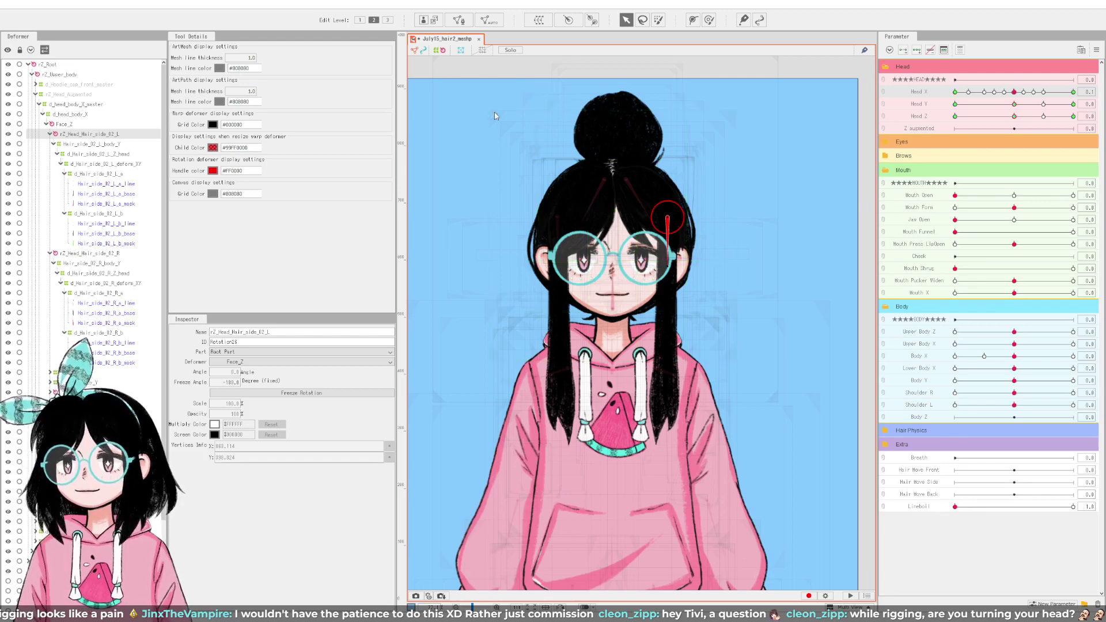
key("ctrl+s")
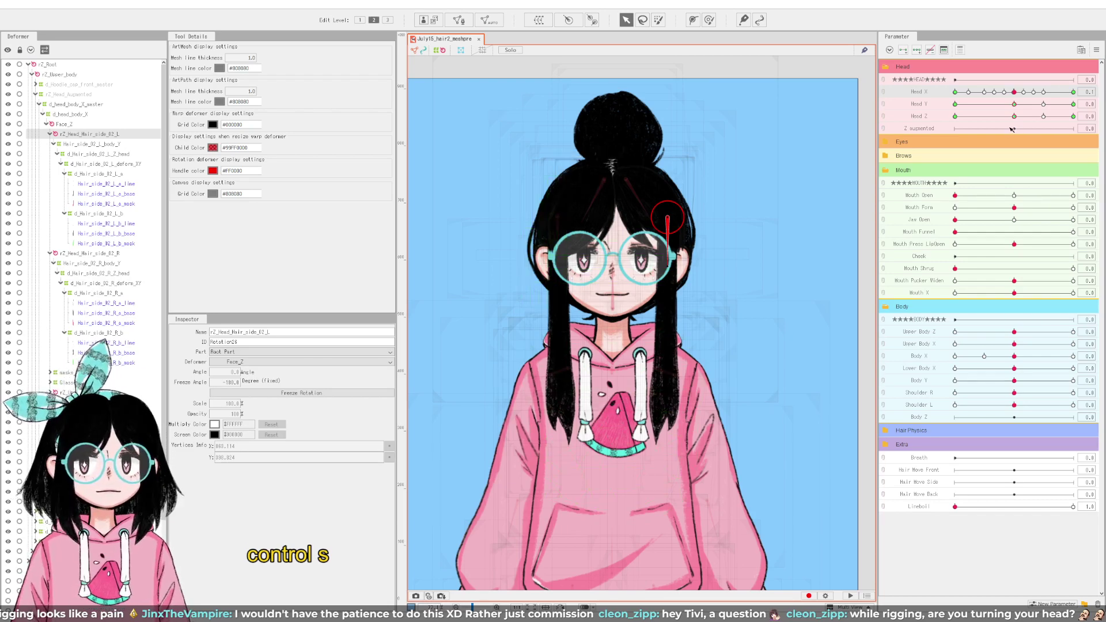
left_click_drag(1017, 95, 1014, 92)
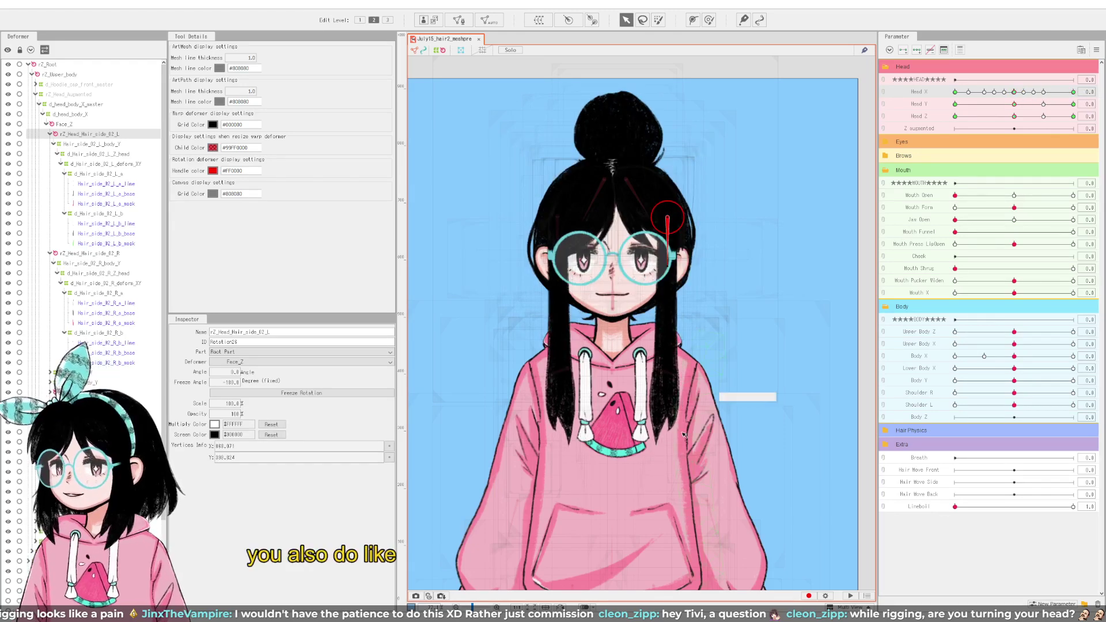
Step: Link Shoulder R with Shoulder L and, with the side hair hidden, move both shoulders through their range
scroll(608, 490, "down", 4)
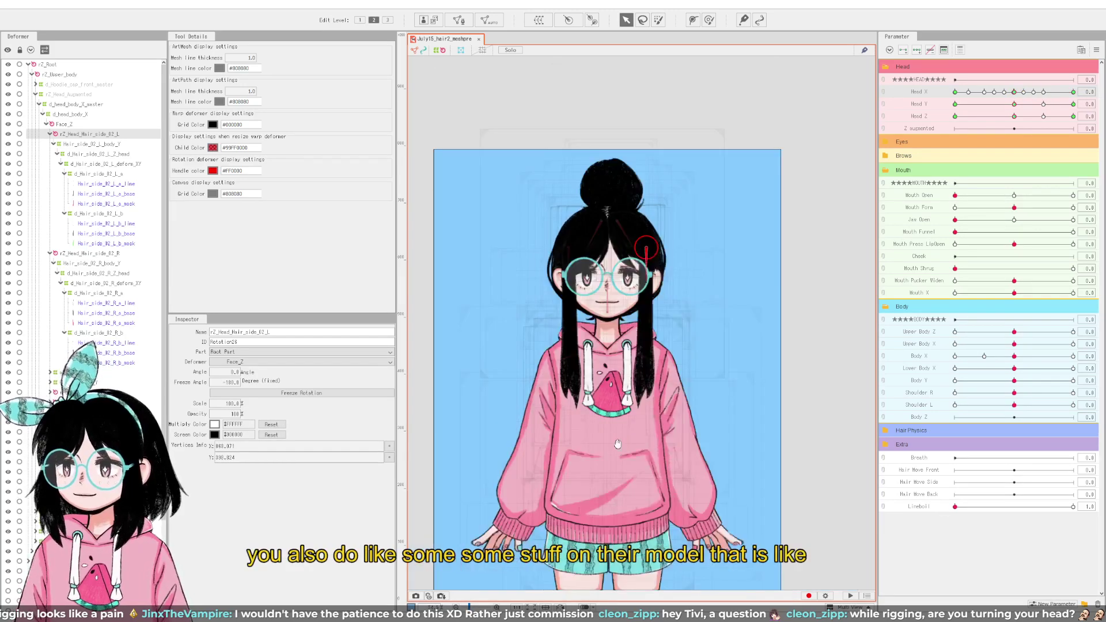
scroll(615, 456, "up", 2)
scroll(622, 432, "down", 2)
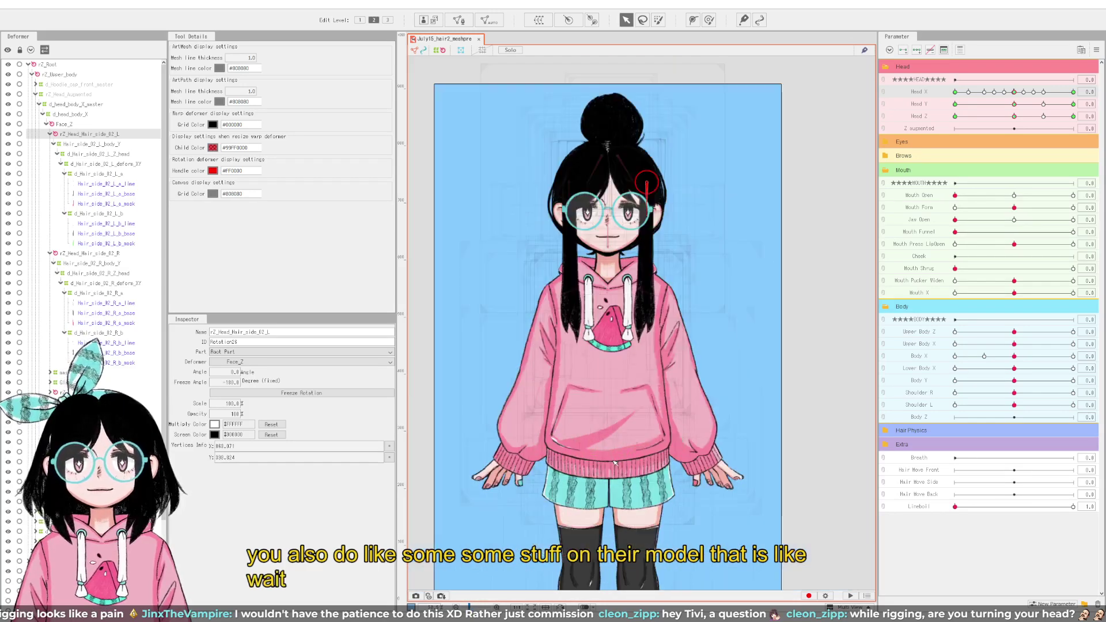
scroll(626, 406, "up", 1)
scroll(617, 427, "down", 1)
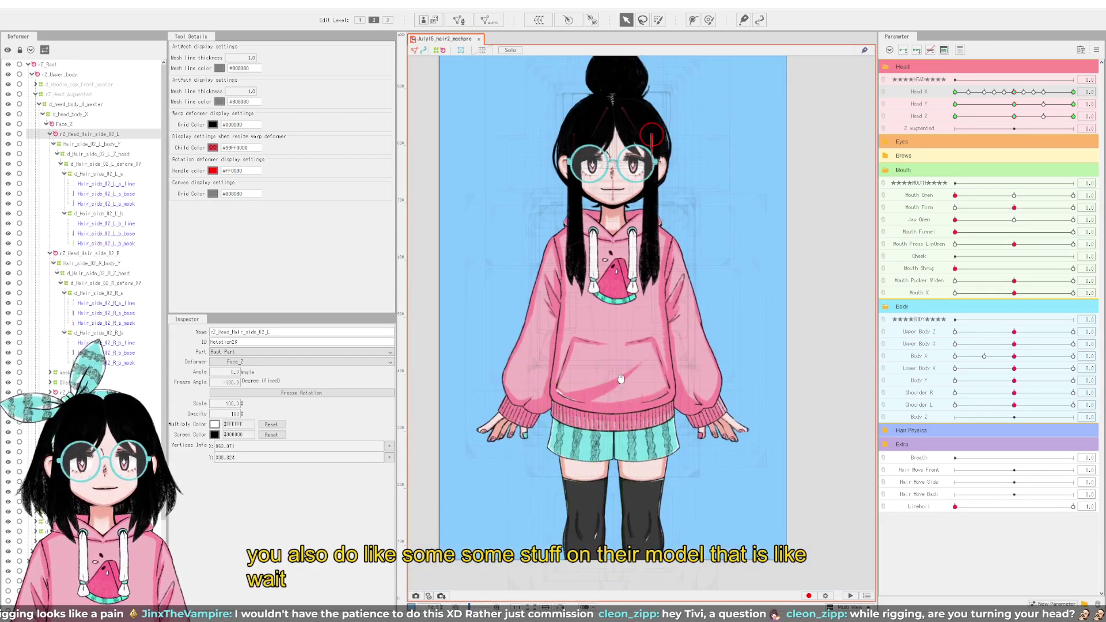
left_click(883, 394)
left_click_drag(1010, 409, 992, 432)
left_click_drag(901, 435, 954, 406)
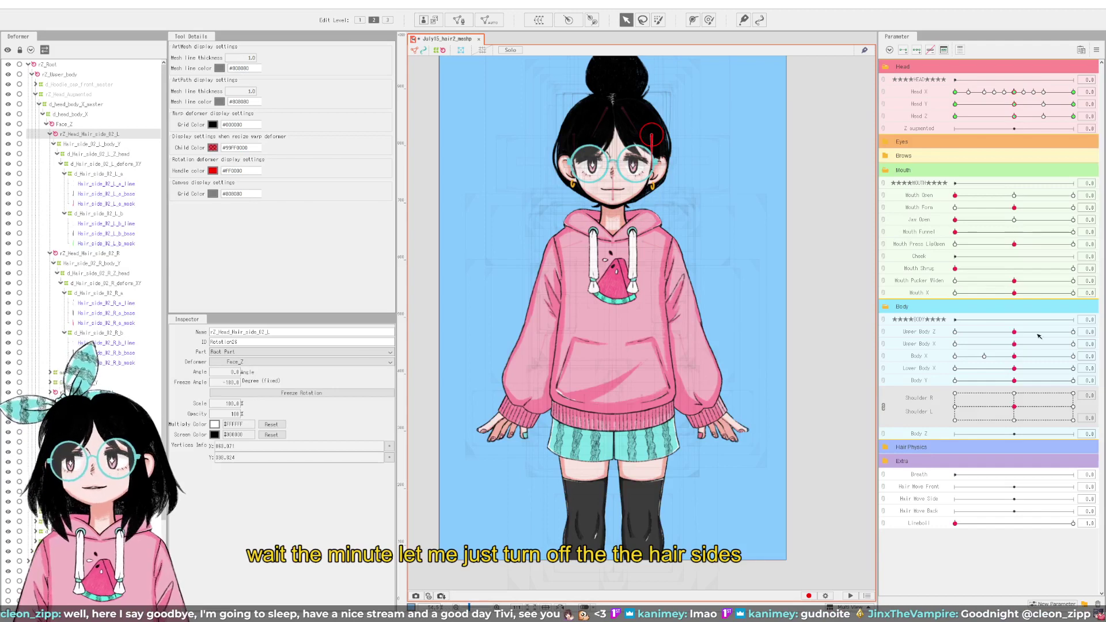
left_click_drag(1031, 412, 1087, 406)
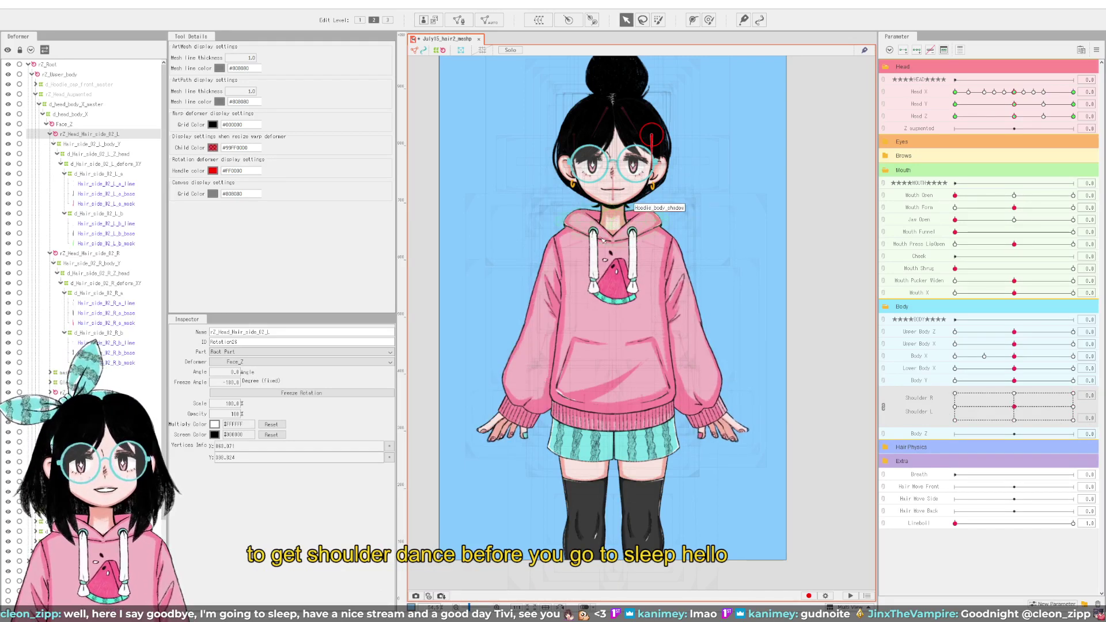
Step: Check the body without side hair at maximum and minimum Body Y, and return Body Y to neutral
scroll(603, 241, "up", 2)
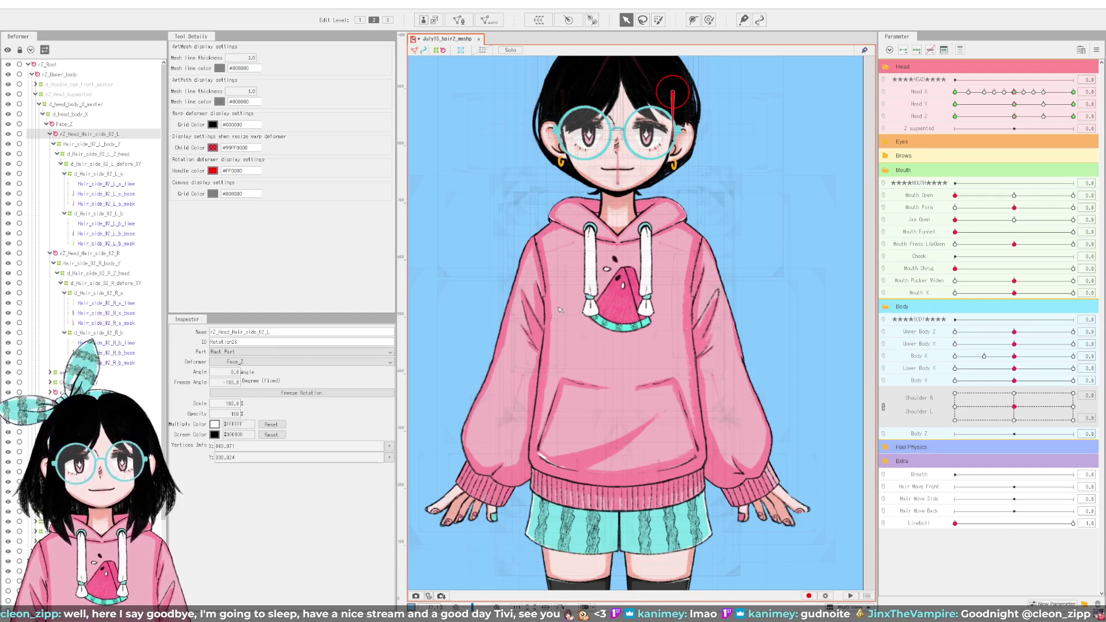
scroll(634, 383, "down", 3)
scroll(663, 377, "up", 2)
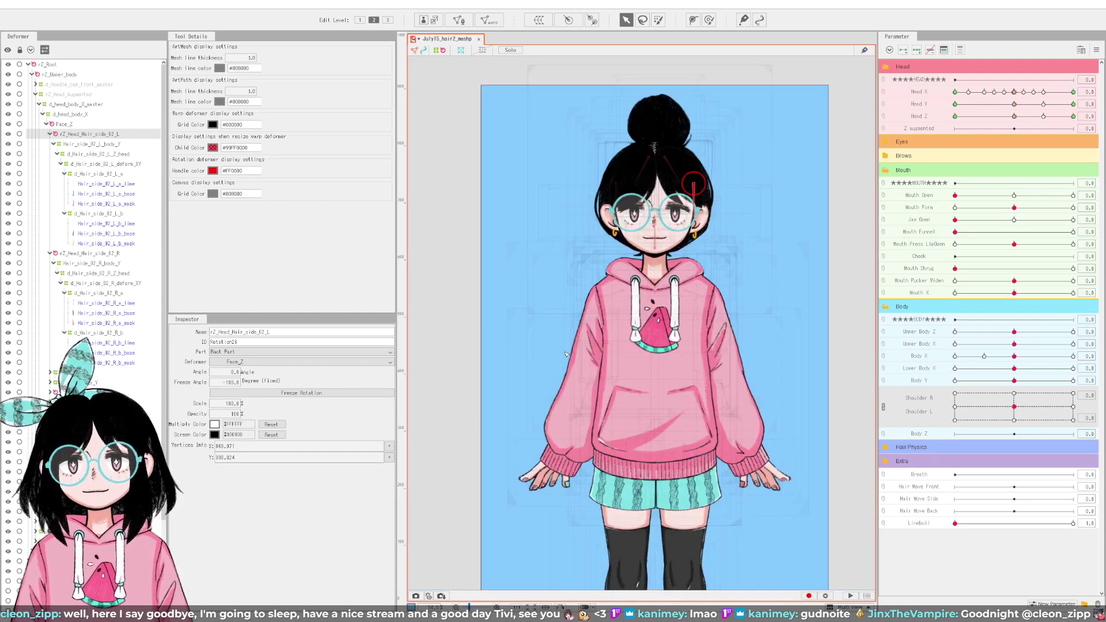
left_click_drag(645, 372, 633, 357)
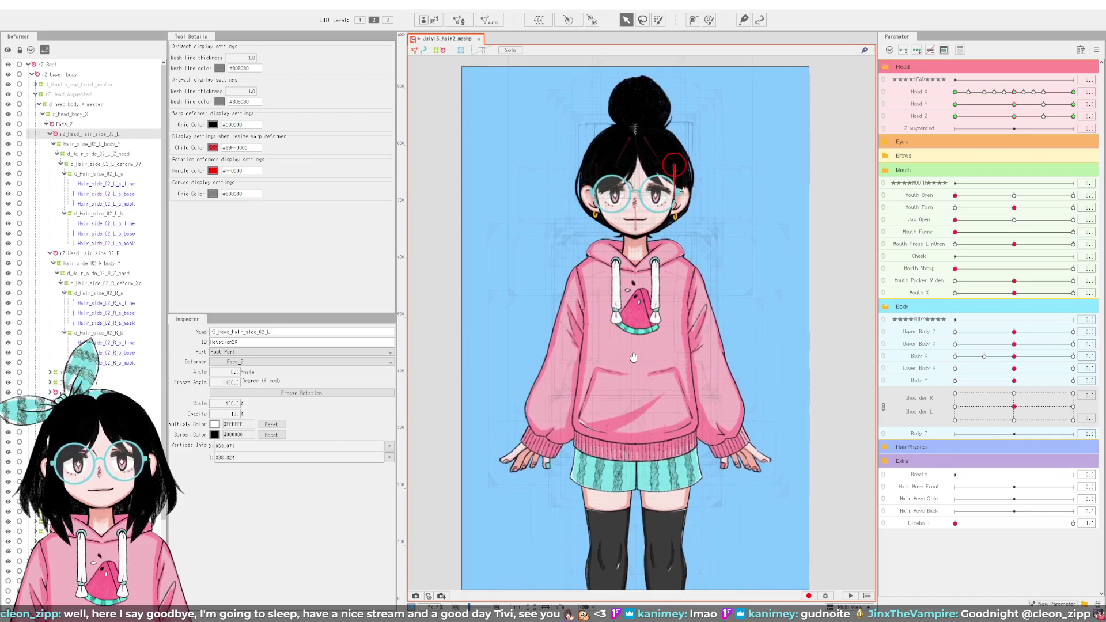
mouse_move(1017, 409)
left_mouse_down()
mouse_move(1088, 394)
mouse_move(985, 392)
mouse_move(1013, 395)
mouse_move(1031, 377)
mouse_move(1077, 394)
mouse_move(1005, 385)
mouse_move(1022, 387)
left_mouse_up()
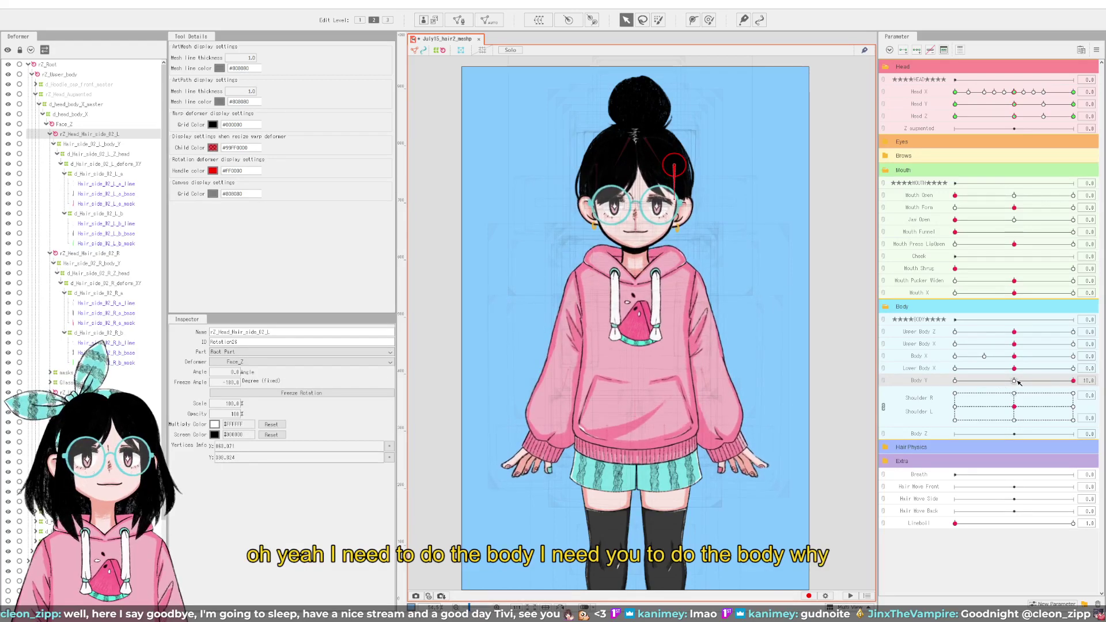
left_click(1015, 381)
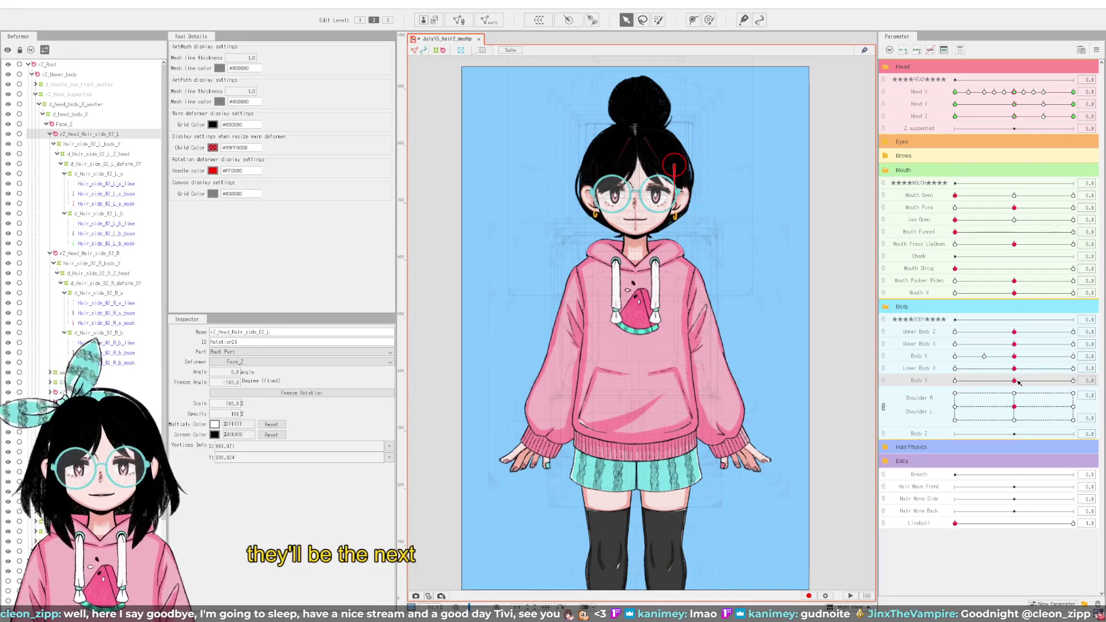
left_click_drag(1018, 383, 931, 397)
left_click(1017, 379)
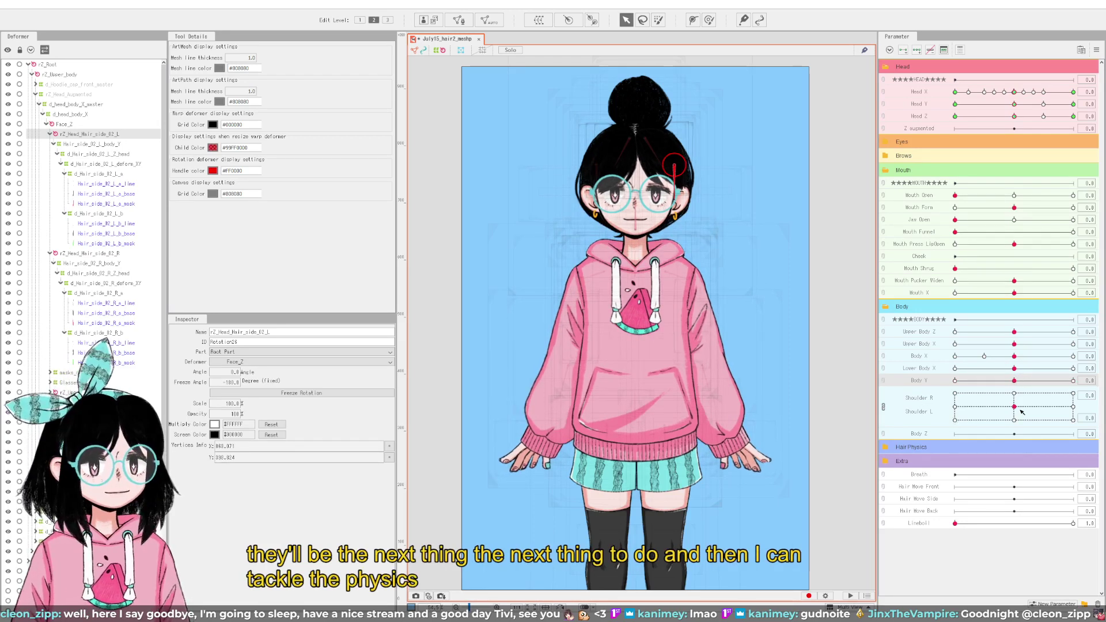
left_click_drag(1021, 411, 1080, 388)
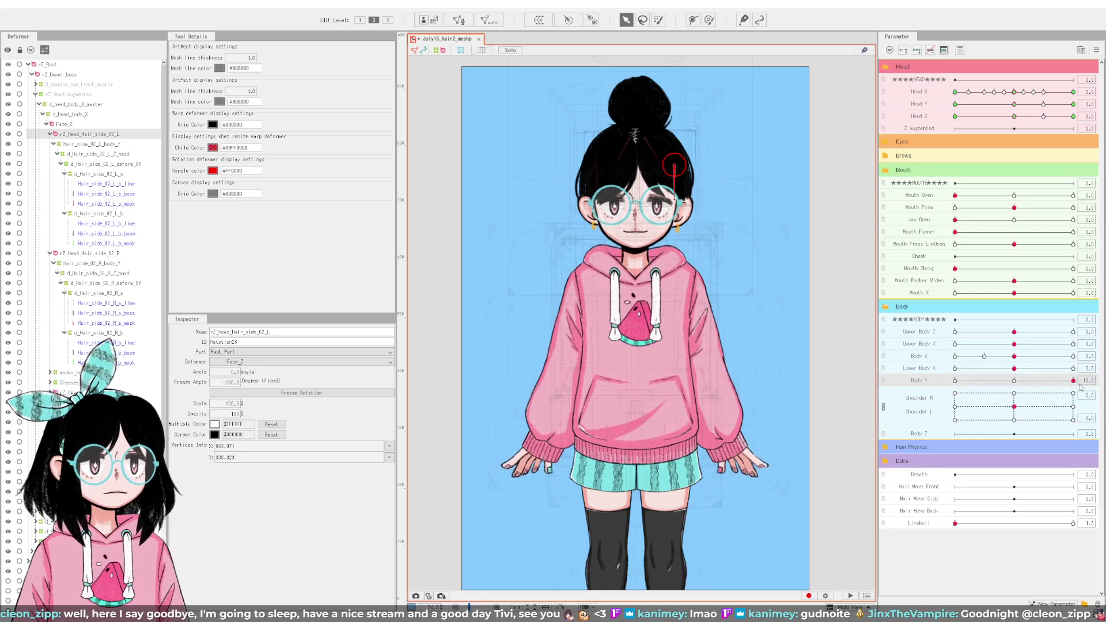
left_click(1017, 380)
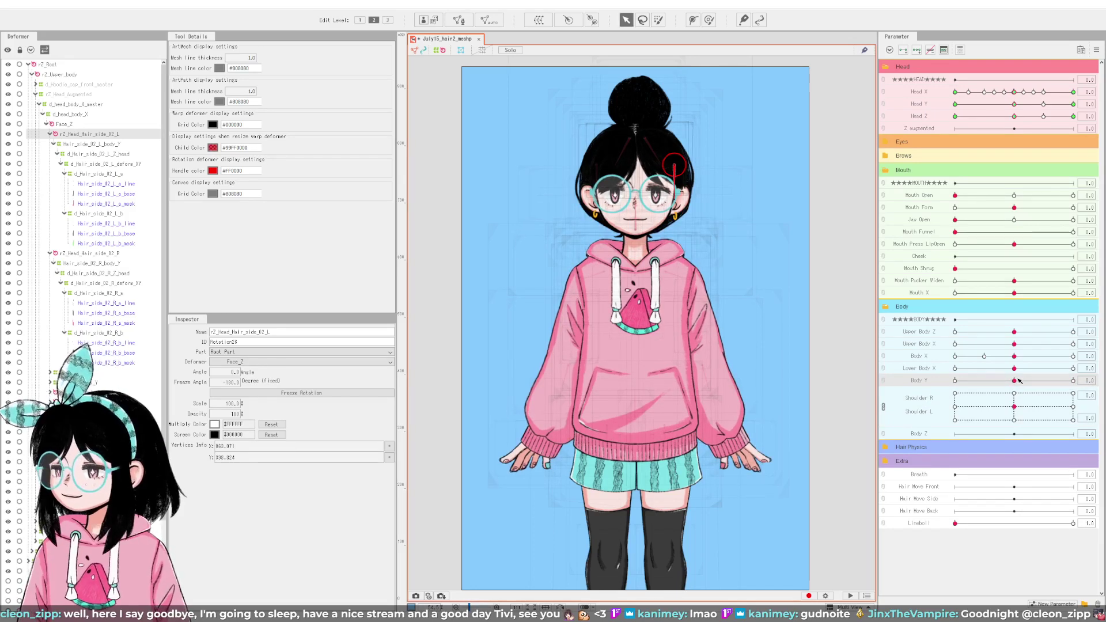
Step: Swing the linked shoulders again, unlink Shoulder R from Shoulder L and test Body Y with the side hair shown
left_click_drag(1014, 406, 955, 410)
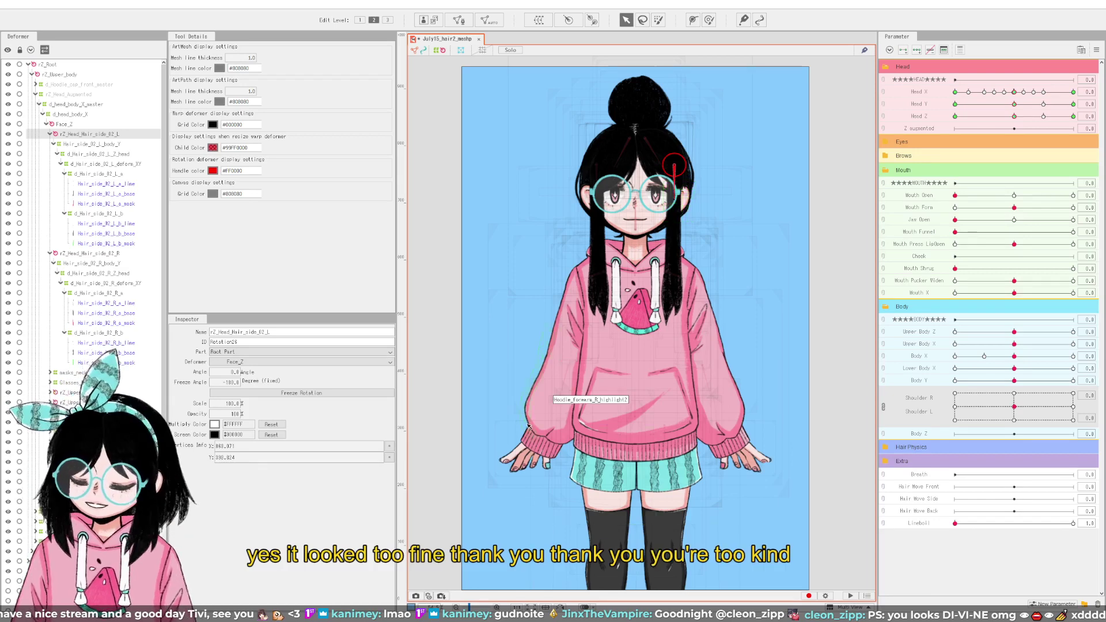
mouse_move(1017, 416)
left_mouse_down()
mouse_move(1032, 410)
mouse_move(999, 403)
mouse_move(1034, 417)
mouse_move(1013, 407)
left_mouse_up()
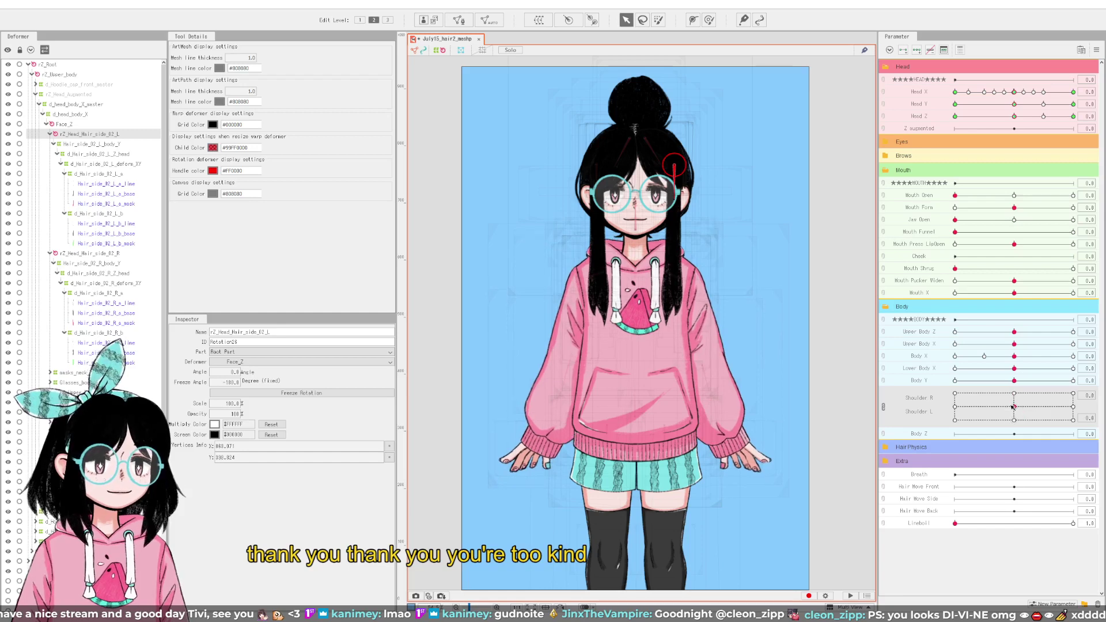
left_click(883, 407)
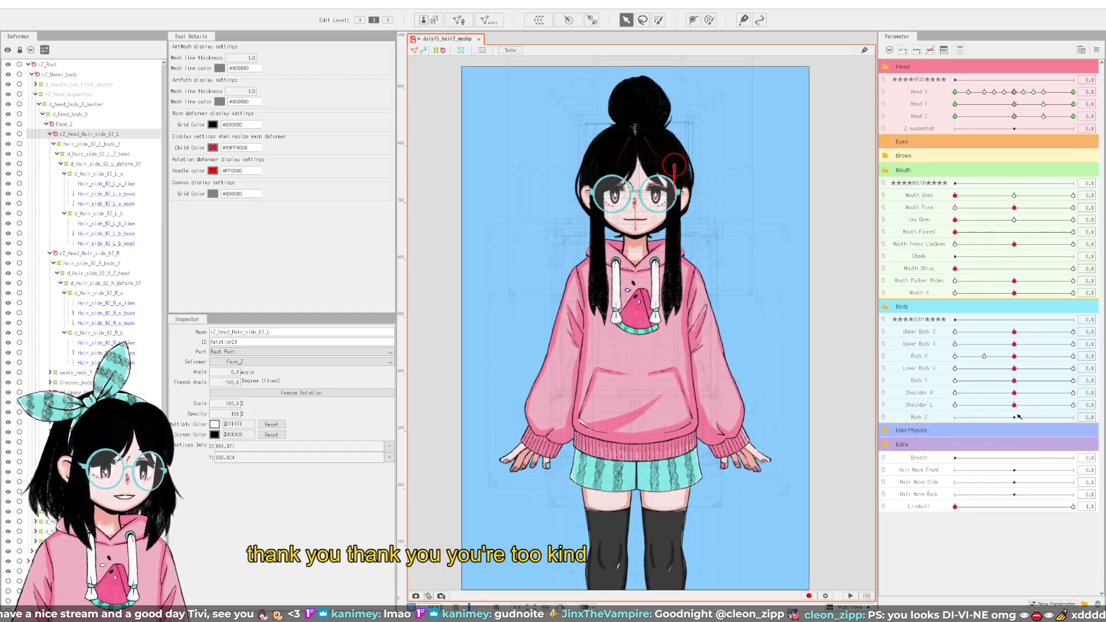
left_click_drag(1014, 381, 1104, 383)
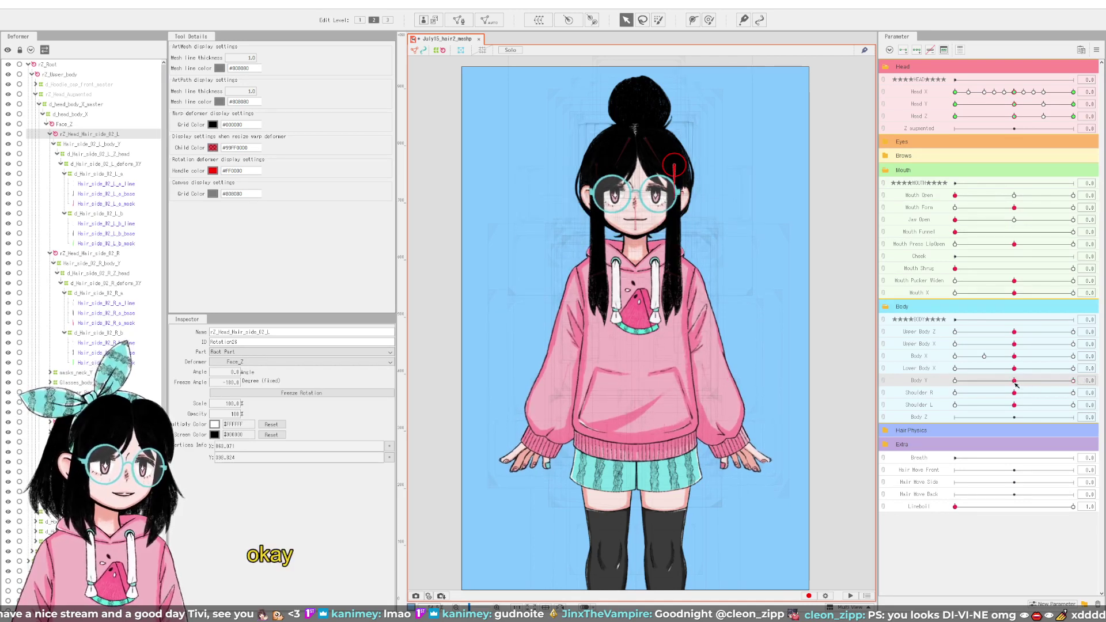
left_click(1014, 381)
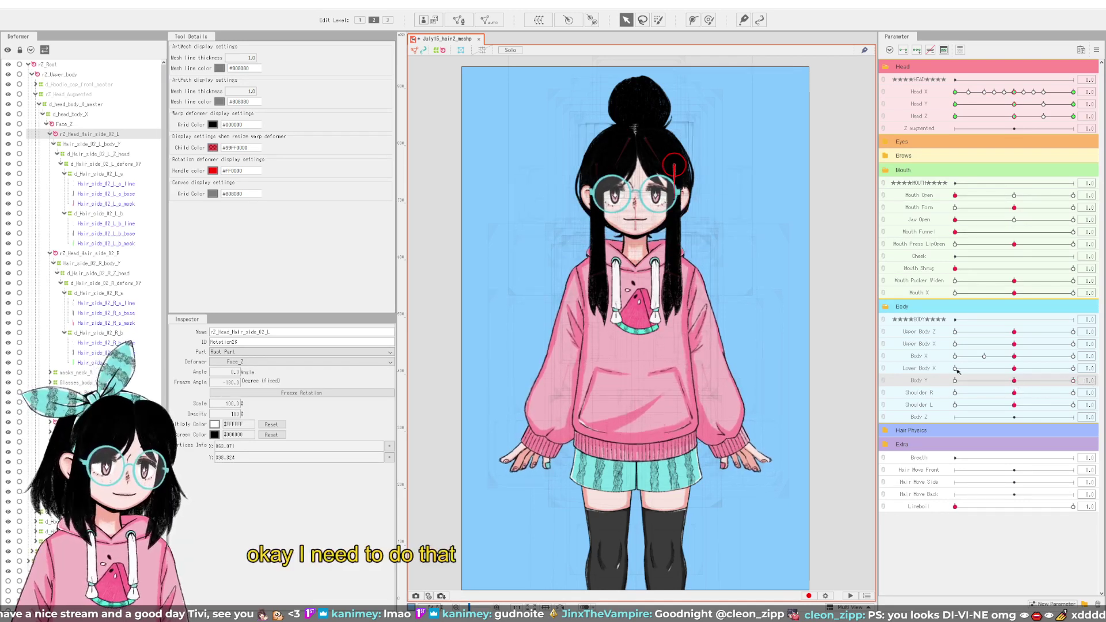
Step: Link Head X with Head Y, swing the head around its range to check the side hair, and reset Head X to 0
left_click(884, 100)
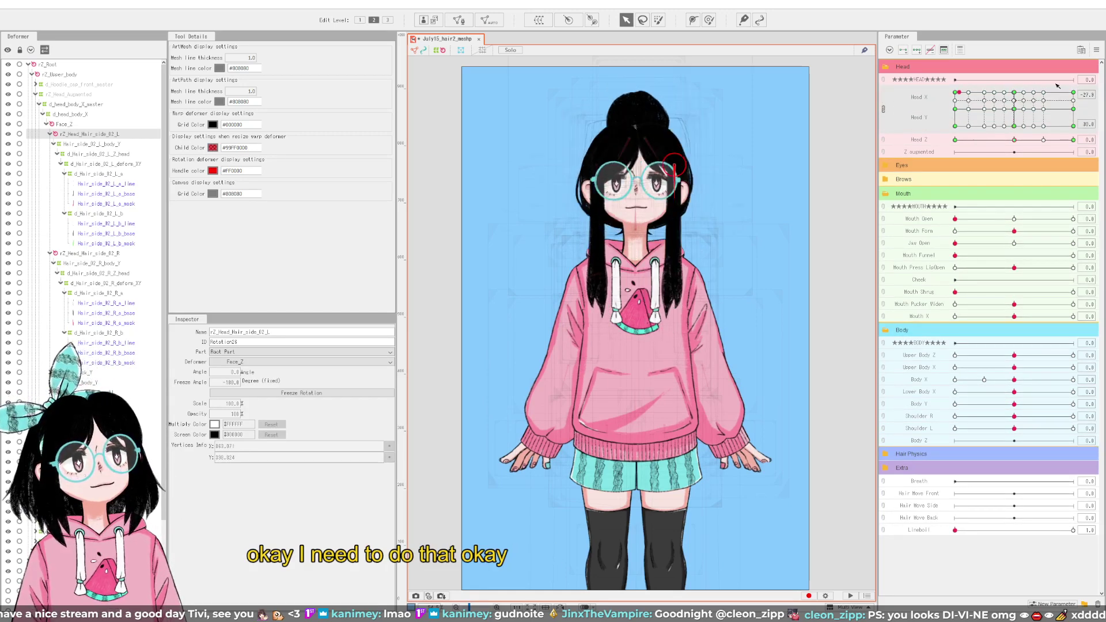
left_click_drag(1057, 85, 969, 109)
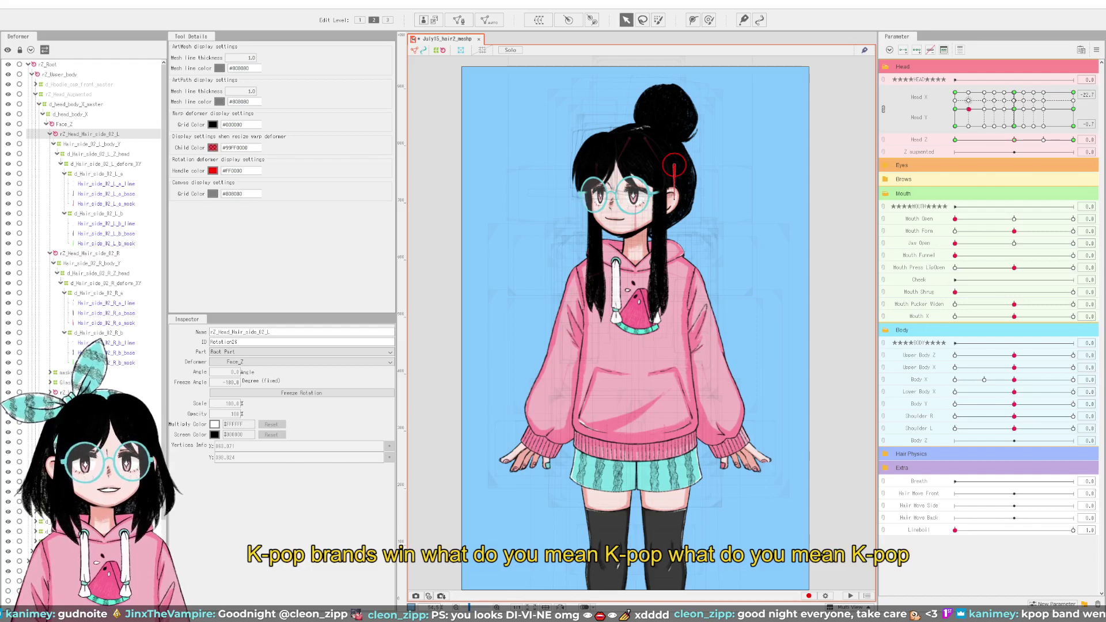
left_click_drag(968, 109, 1019, 113)
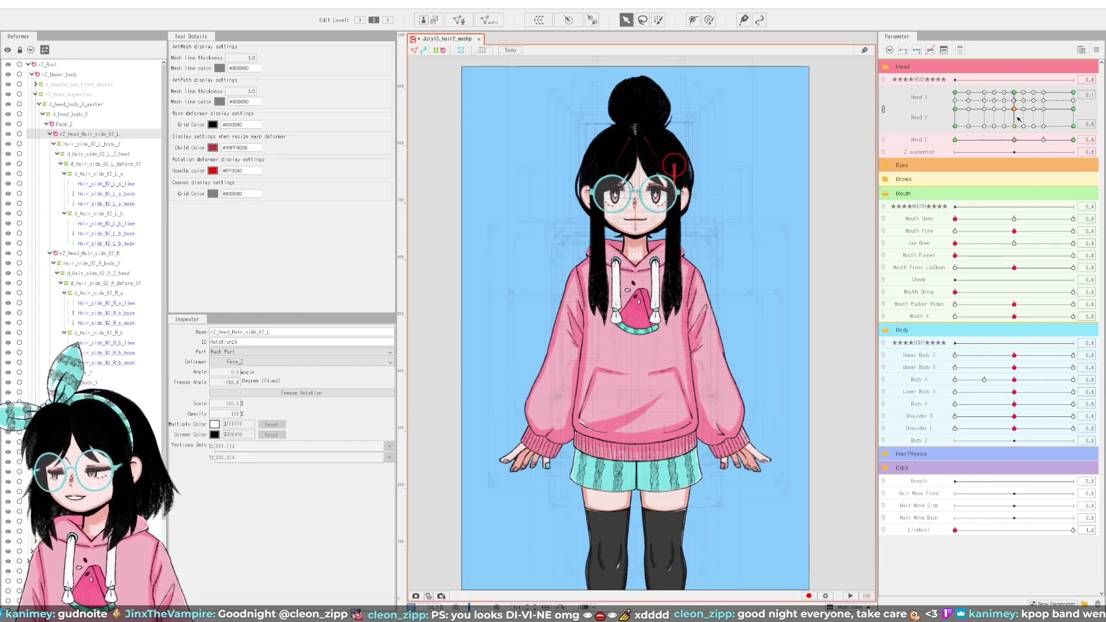
left_click_drag(1080, 109, 987, 118)
left_click(1019, 111)
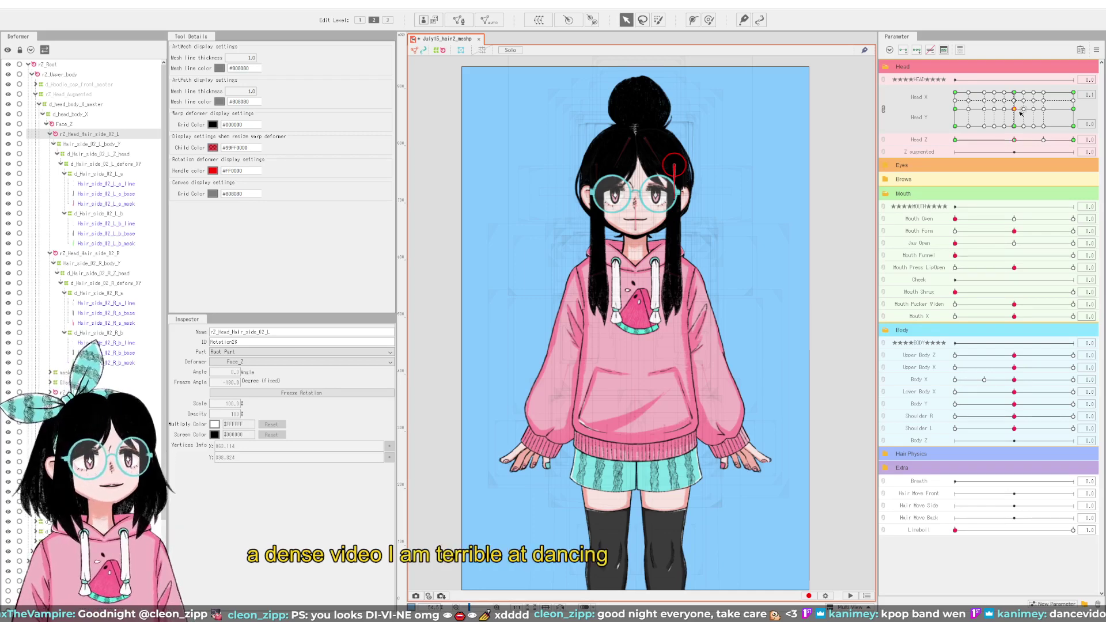
mouse_move(1014, 109)
left_mouse_down()
mouse_move(1060, 106)
mouse_move(1014, 111)
mouse_move(959, 97)
mouse_move(1002, 112)
mouse_move(1058, 110)
mouse_move(1034, 121)
mouse_move(1013, 109)
left_mouse_up()
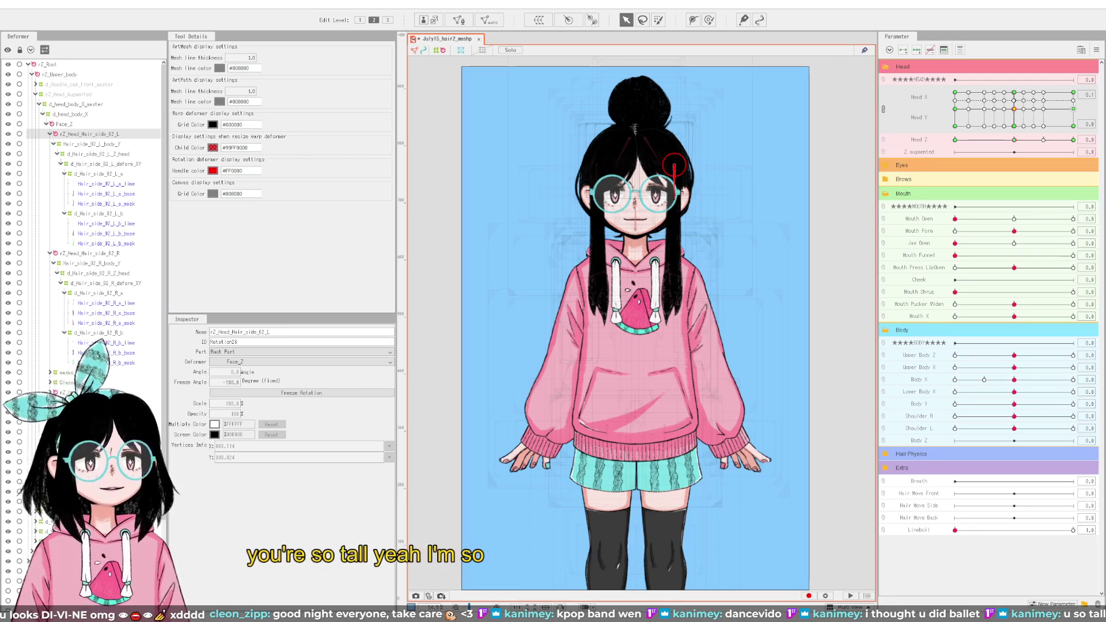
mouse_move(1014, 109)
left_mouse_down()
mouse_move(1016, 120)
mouse_move(1082, 108)
mouse_move(1003, 100)
mouse_move(1017, 115)
left_mouse_up()
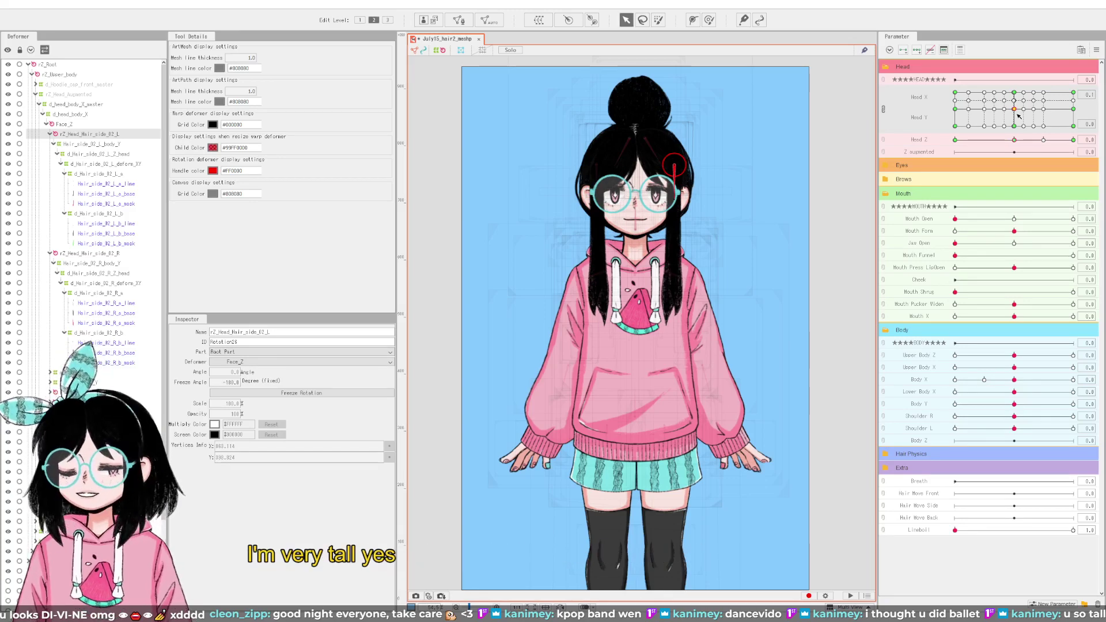
left_click(1087, 94)
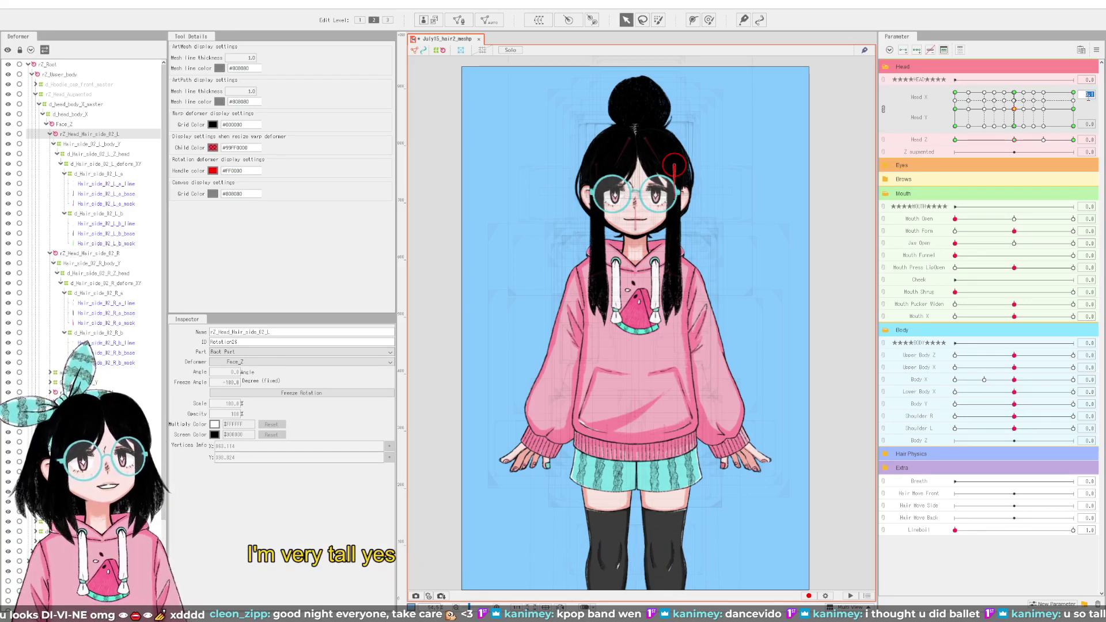
type("0")
key("Return")
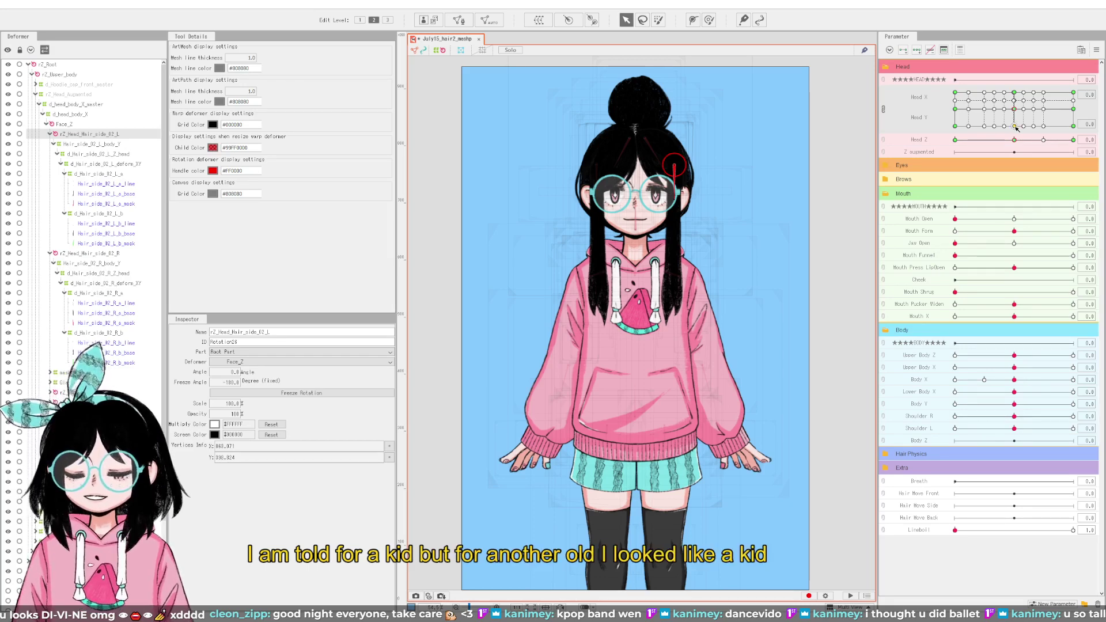
Step: Check the side hair at minimum Head Y, return the head to centre and set Head X to 0
mouse_move(1017, 129)
left_mouse_down()
mouse_move(1073, 99)
mouse_move(1045, 129)
mouse_move(1016, 136)
left_mouse_up()
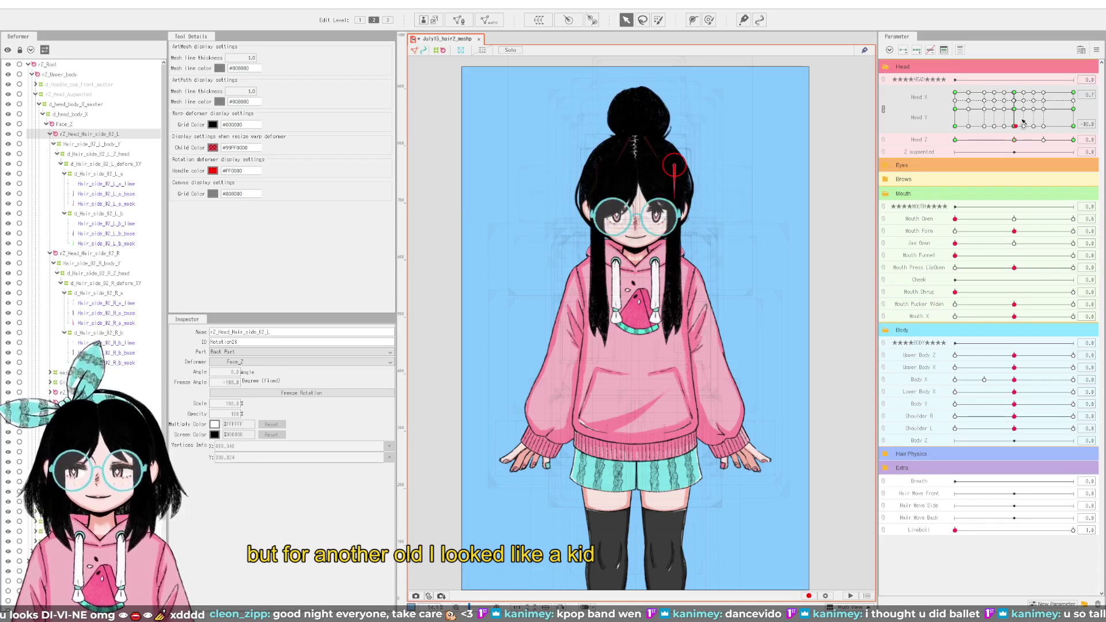
left_click(1016, 111)
double_click(1087, 94)
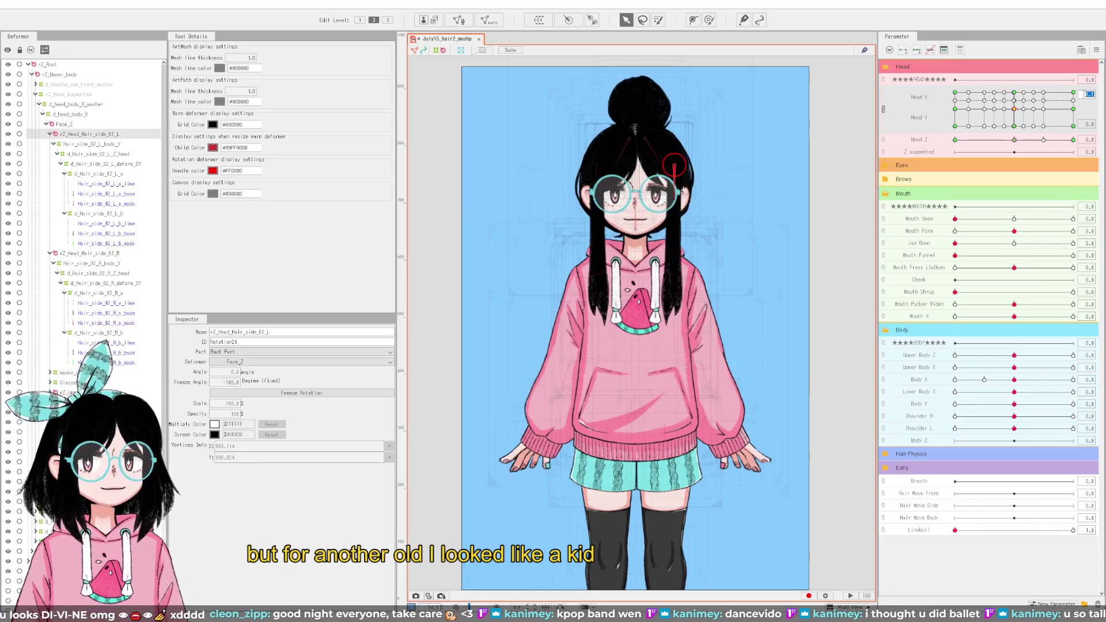
type("0")
key("Return")
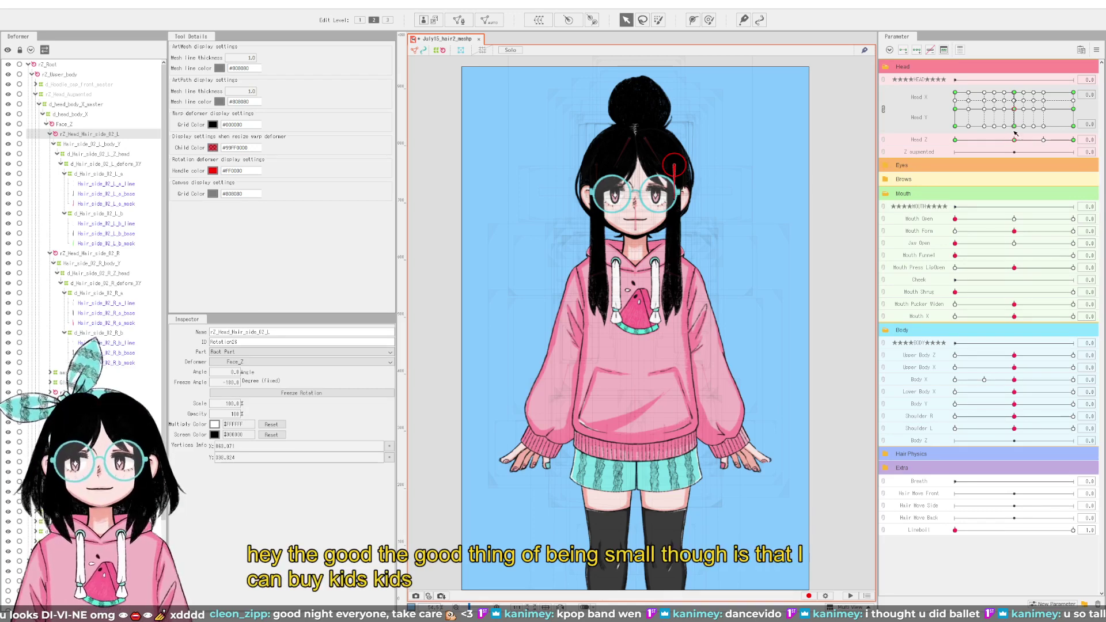
Step: Swing the head to both sides and upward to check the side hair, and bring it back to the centre
mouse_move(1016, 122)
left_mouse_down()
mouse_move(1054, 93)
mouse_move(1023, 109)
left_mouse_up()
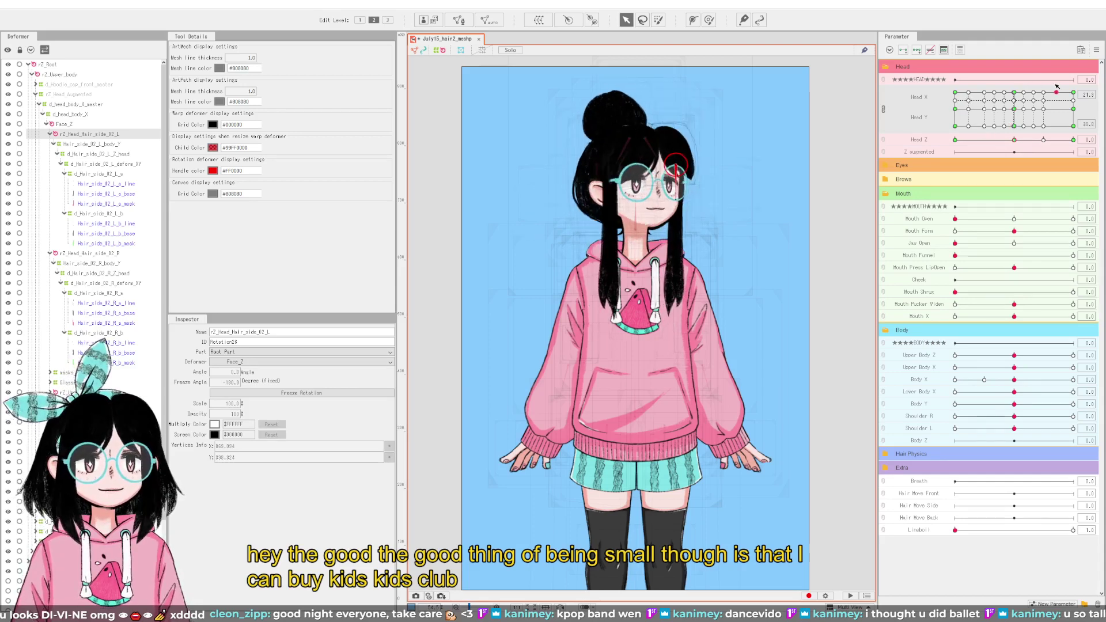
left_click(1020, 111)
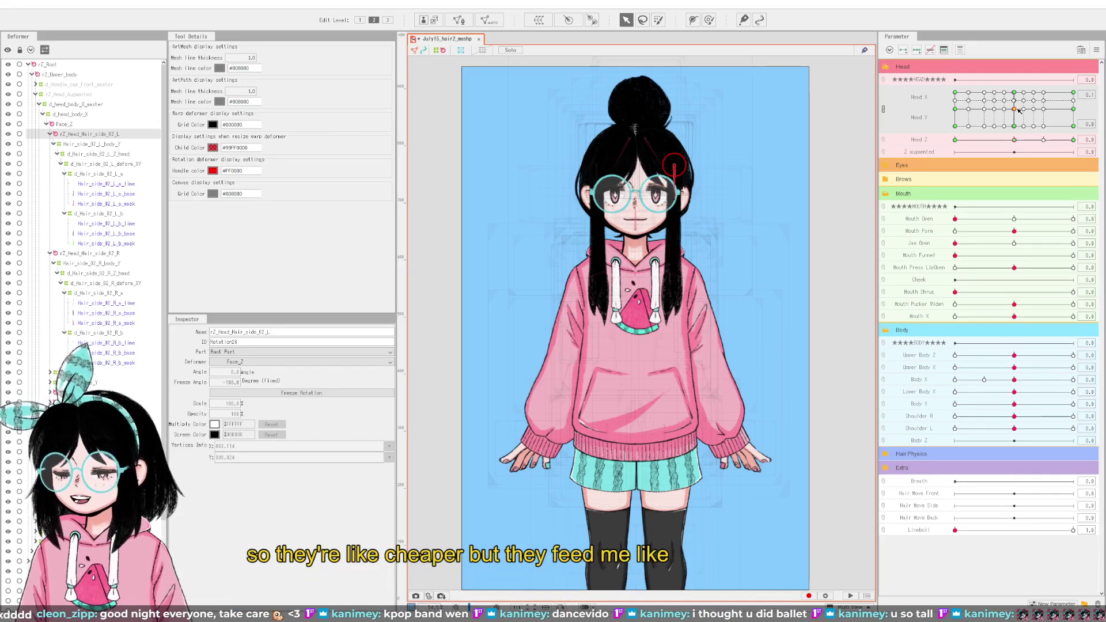
left_click_drag(1022, 121, 957, 102)
left_click_drag(1032, 92, 1014, 112)
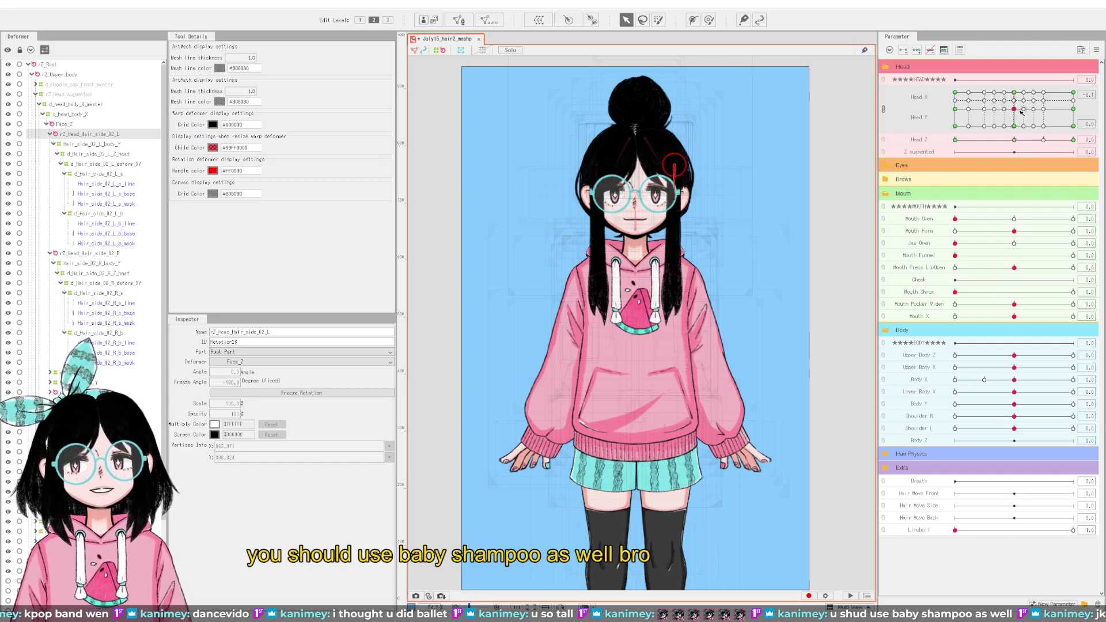
Step: Swing the head down to one side and slightly around the centre to check the side hair, returning to neutral
left_click_drag(1021, 112, 967, 117)
left_click(1015, 110)
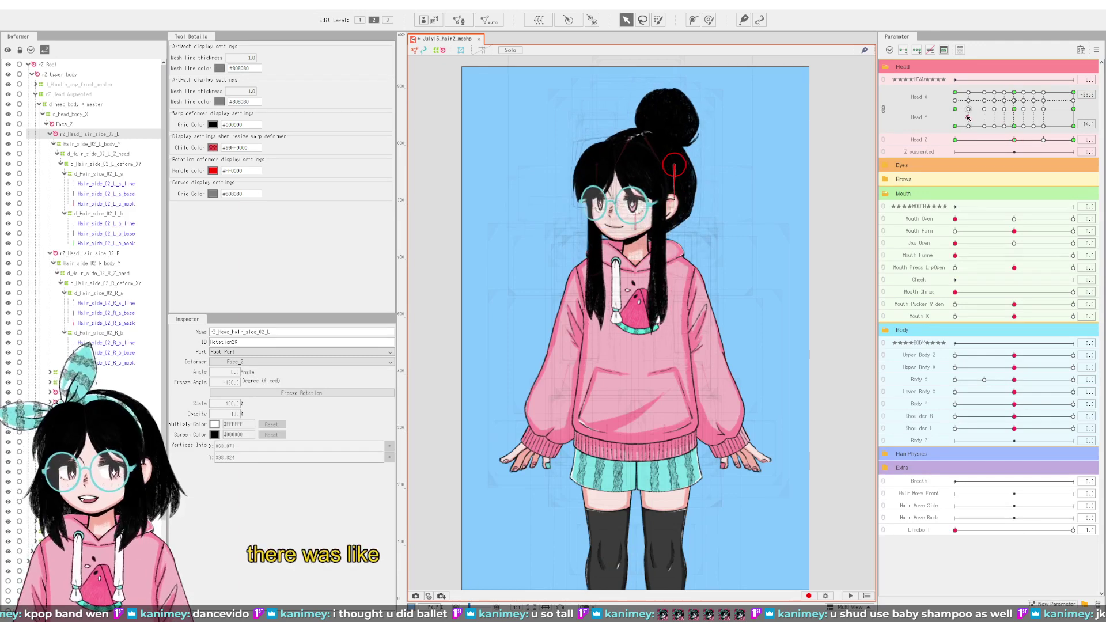
left_click(1021, 108)
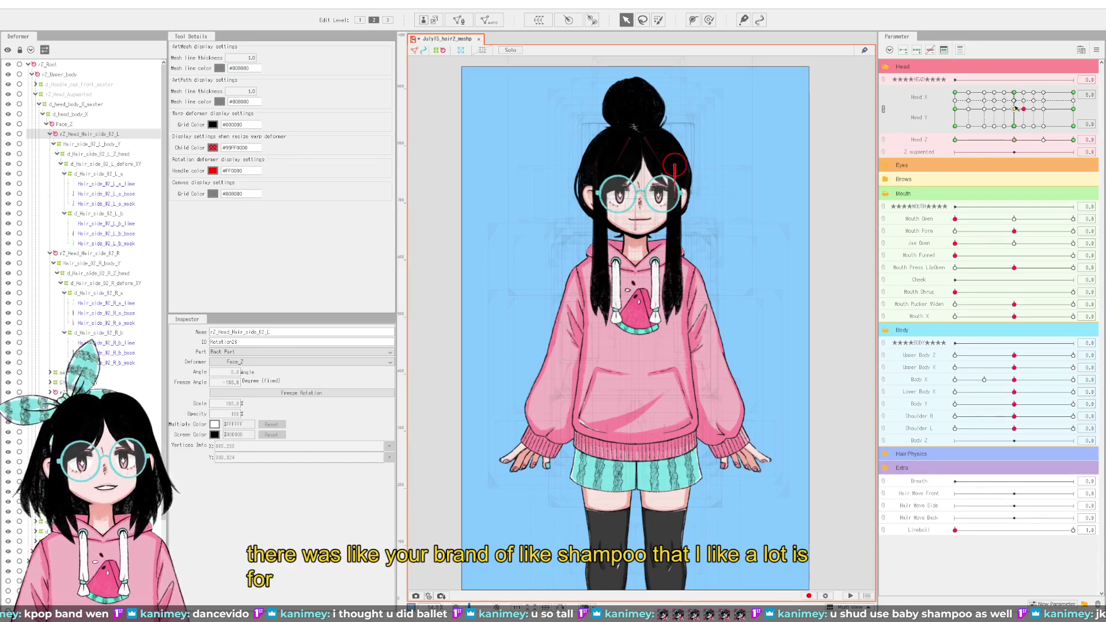
left_click(1015, 108)
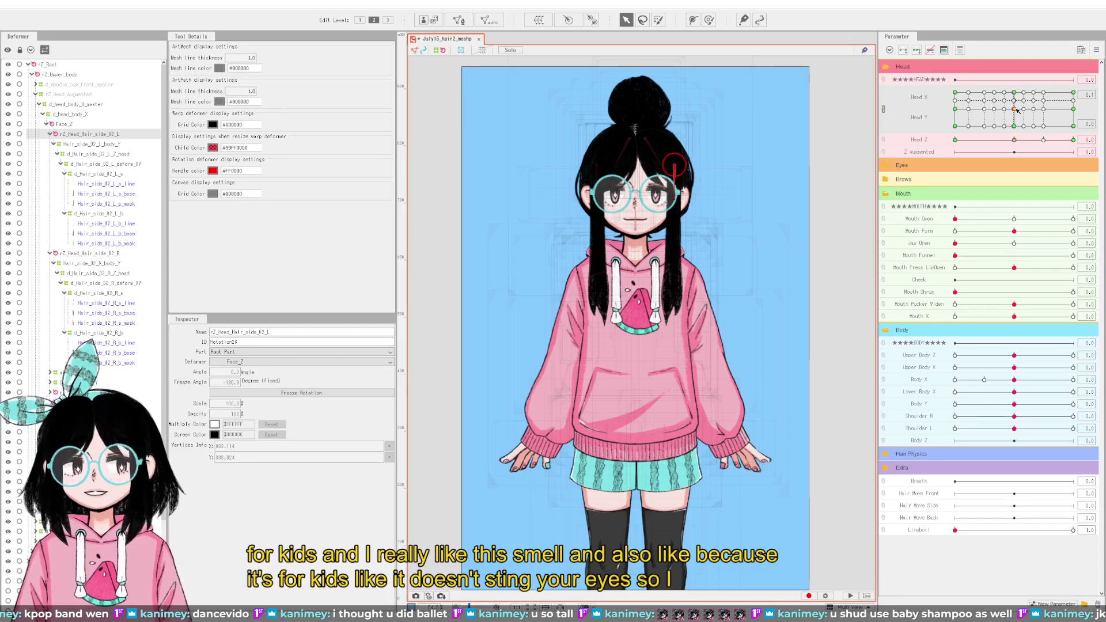
mouse_move(1014, 110)
left_mouse_down()
mouse_move(986, 103)
mouse_move(1031, 107)
mouse_move(1018, 115)
left_mouse_up()
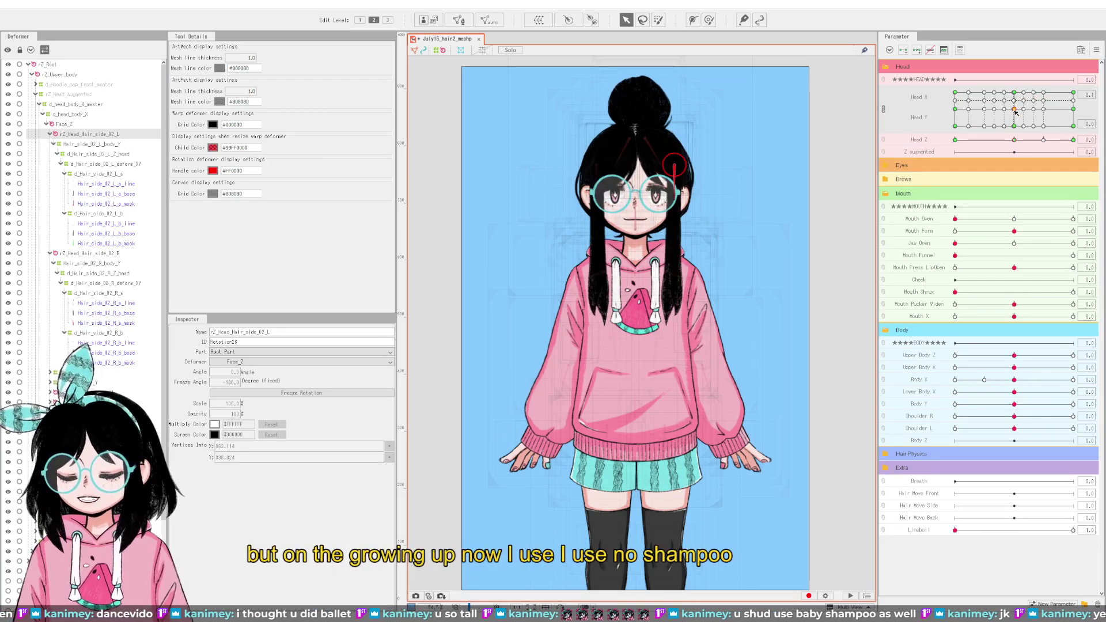
mouse_move(1015, 112)
left_mouse_down()
mouse_move(965, 116)
mouse_move(1004, 102)
left_mouse_up()
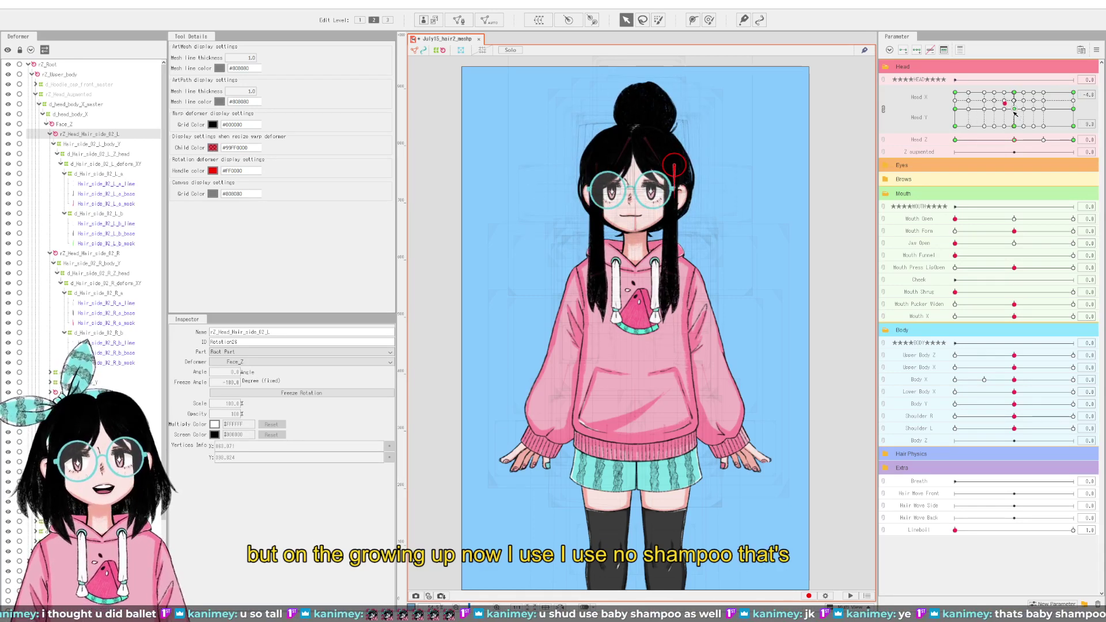
left_click(1015, 113)
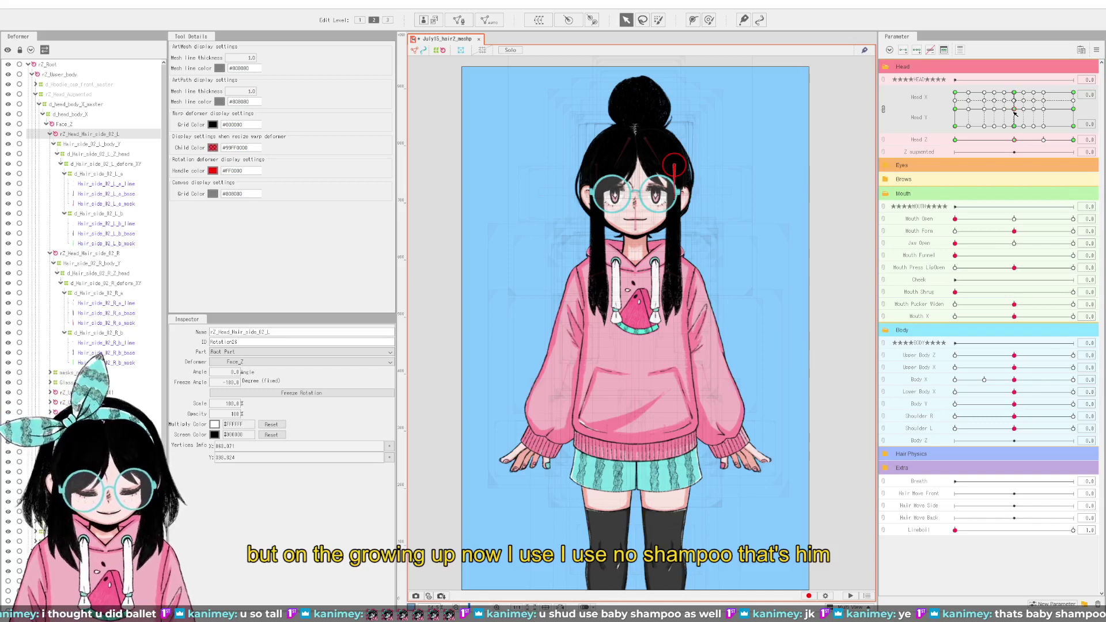
Step: Turn the head towards both sides and slightly down to check the side hair, recentring it after each swing
left_click_drag(1017, 116, 971, 113)
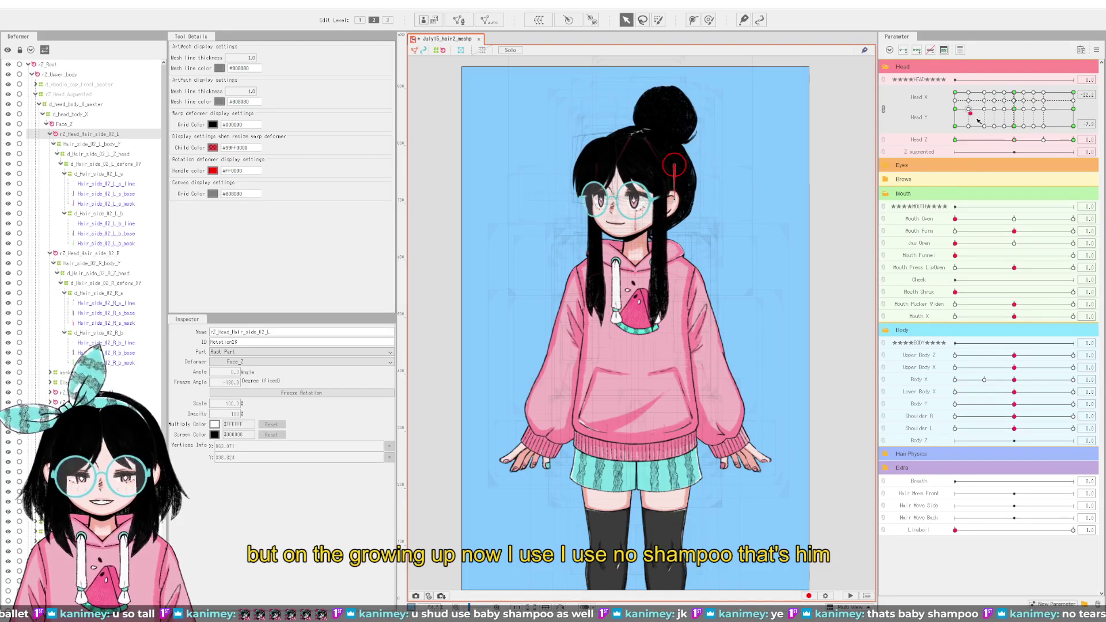
left_click(1016, 111)
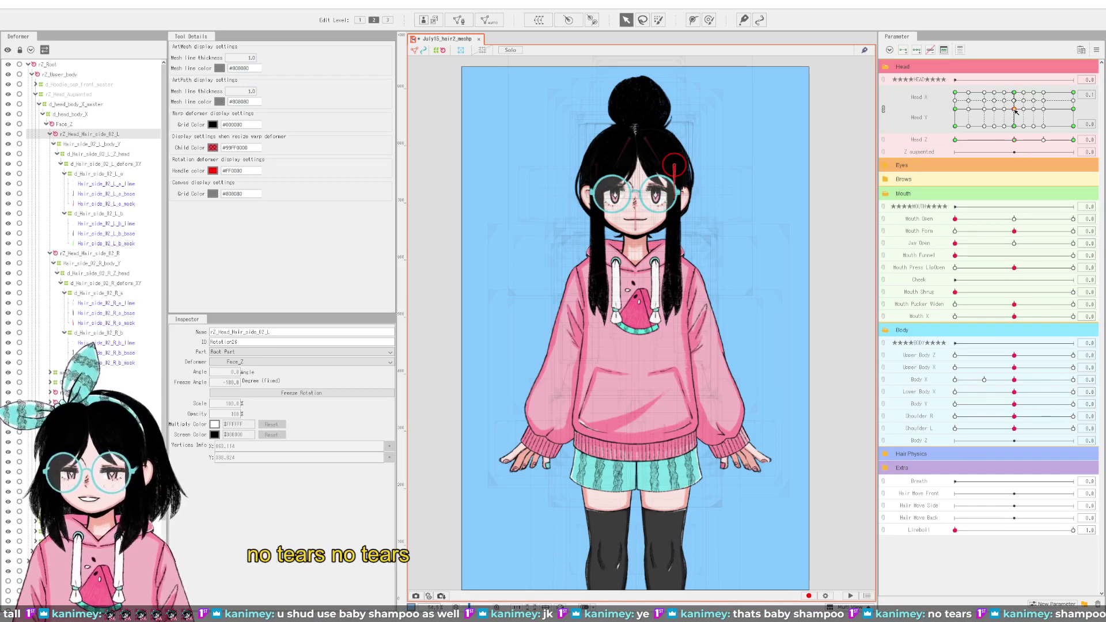
left_click_drag(1016, 111, 1056, 101)
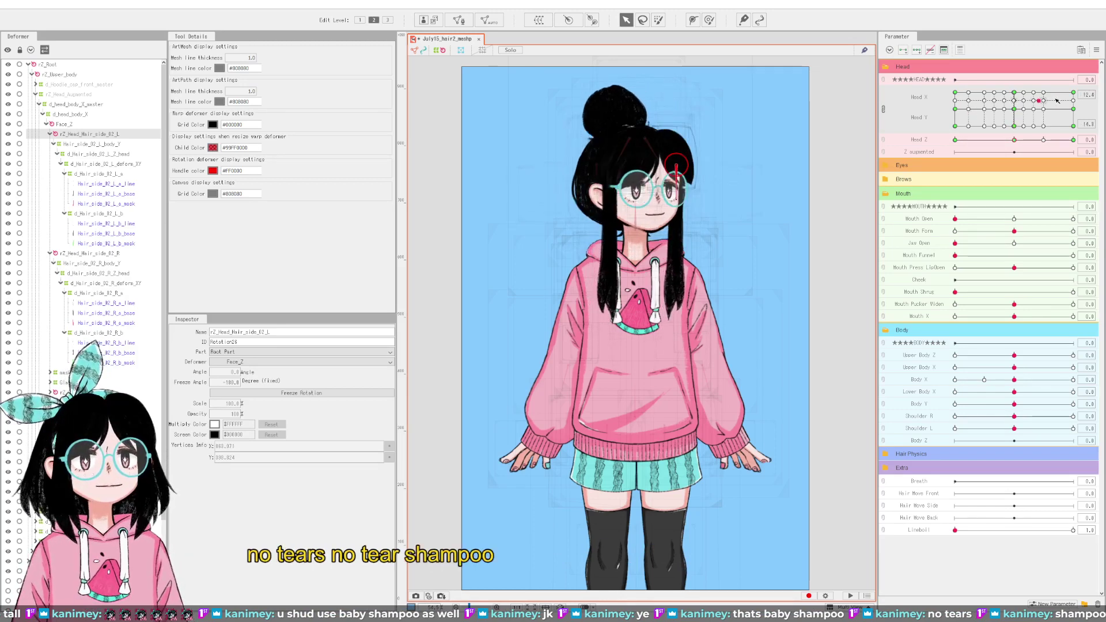
left_click(1015, 111)
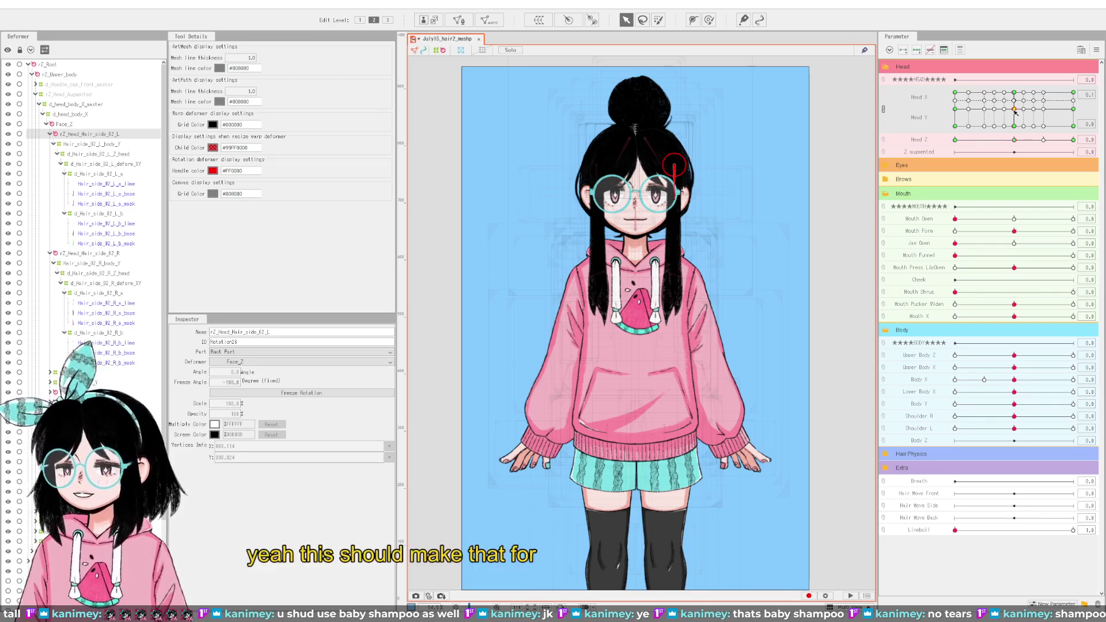
left_click_drag(1016, 112, 970, 115)
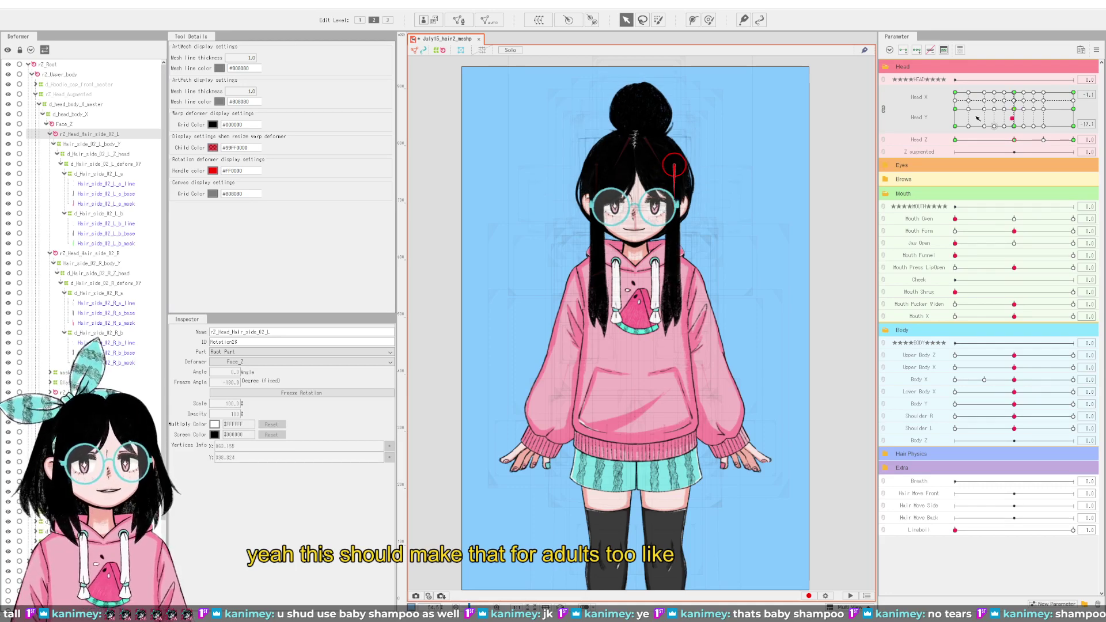
left_click(1015, 111)
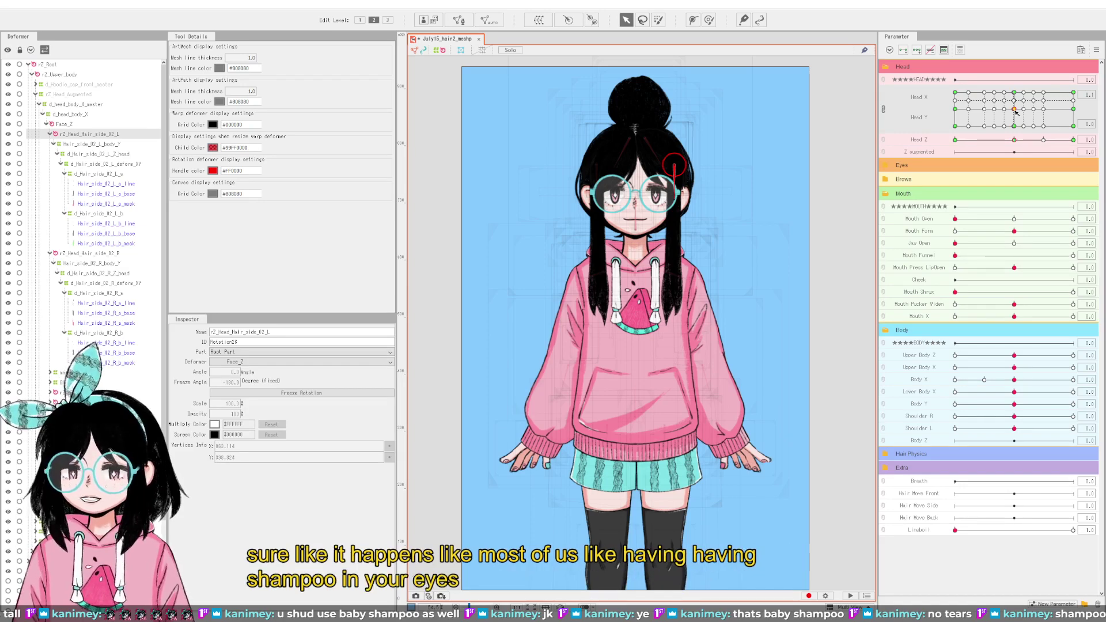
mouse_move(1015, 111)
left_mouse_down()
mouse_move(1005, 108)
mouse_move(1015, 111)
left_mouse_up()
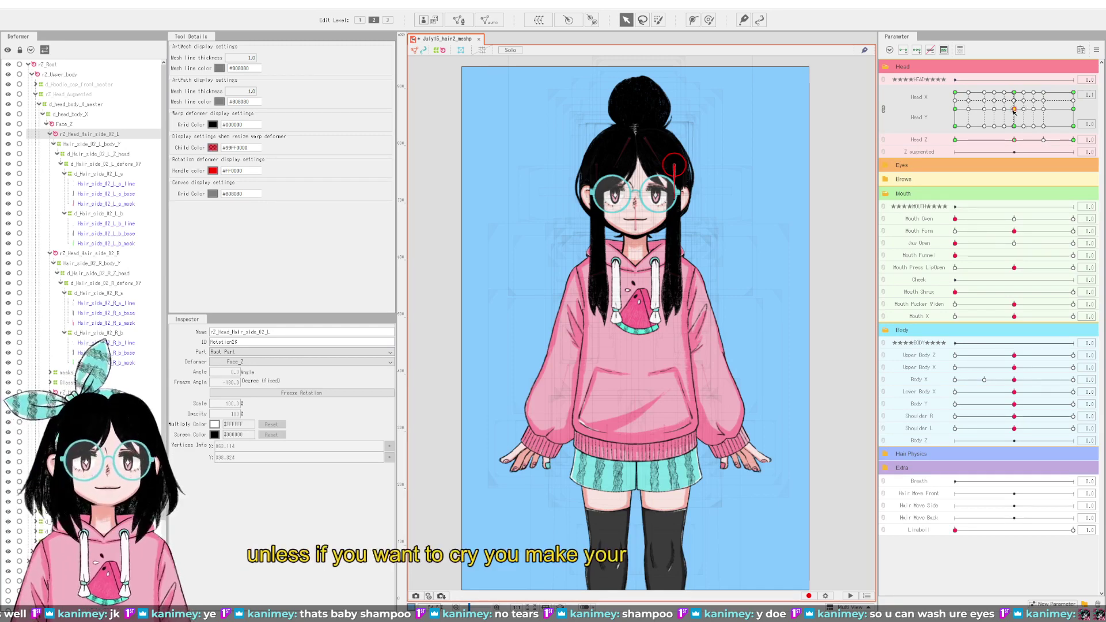
Step: Check the side hair with Head Y at -30, both centred and at Head X -30, and return the head to centre
left_click_drag(1014, 111, 960, 135)
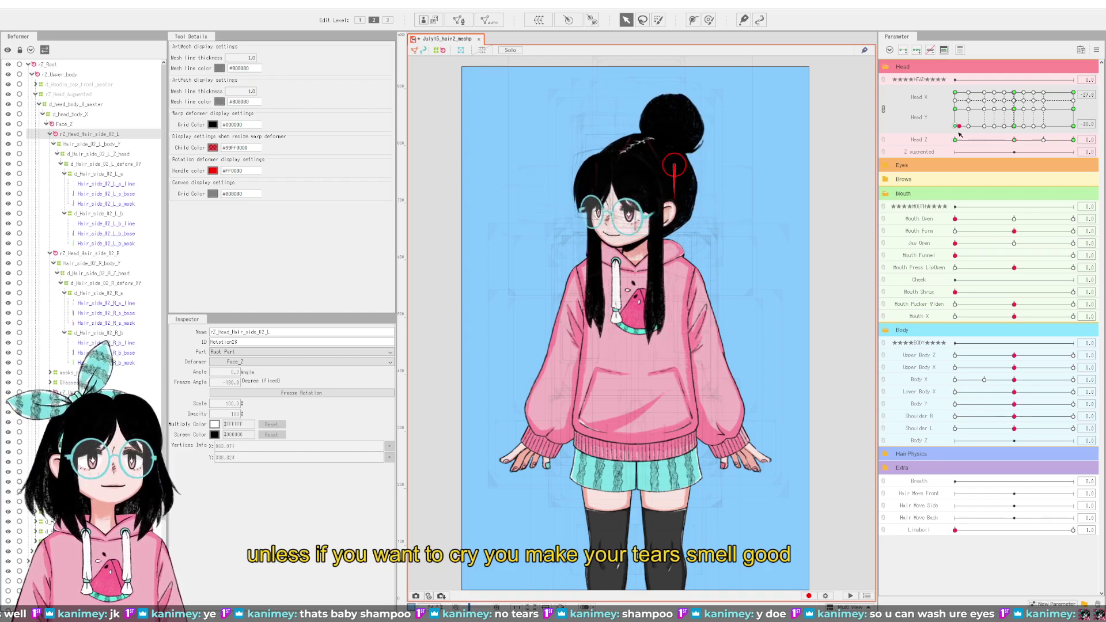
left_click(1014, 111)
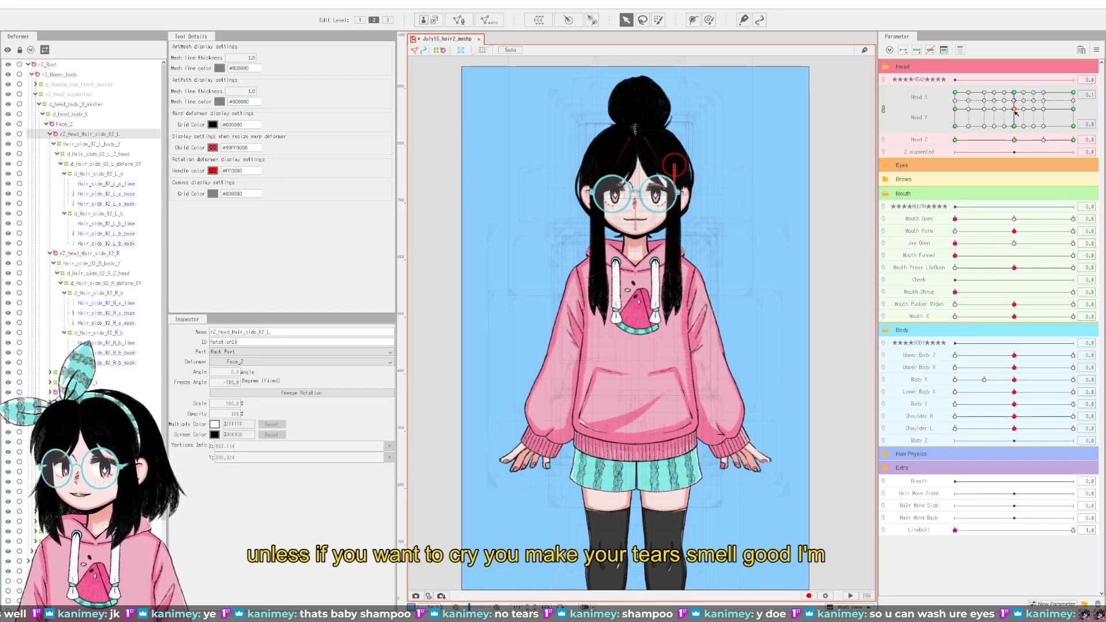
left_click(1015, 126)
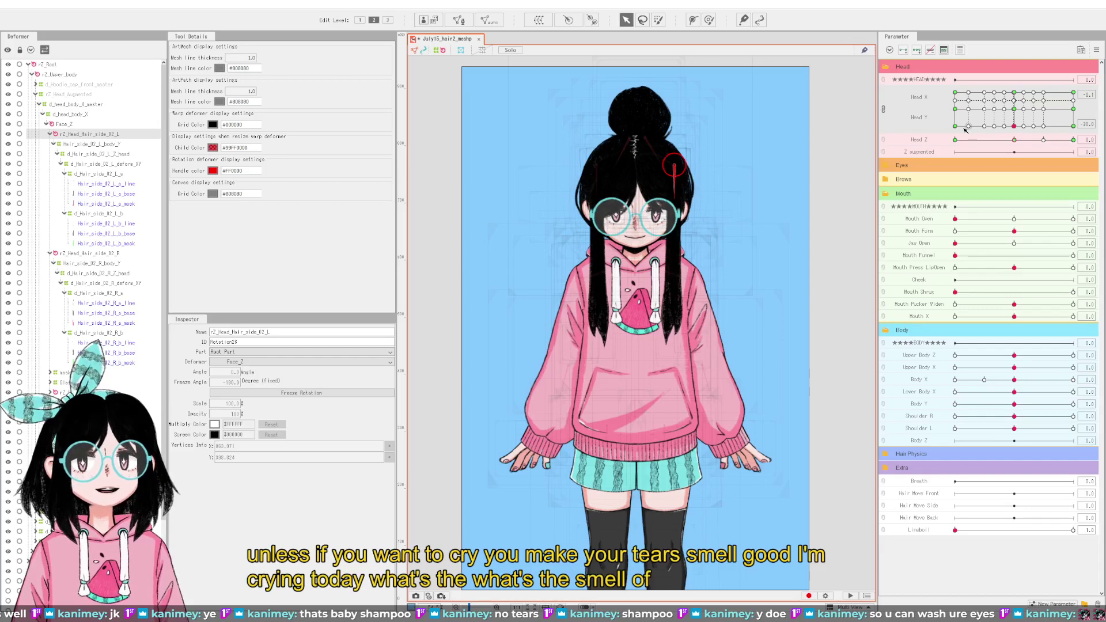
left_click(957, 122)
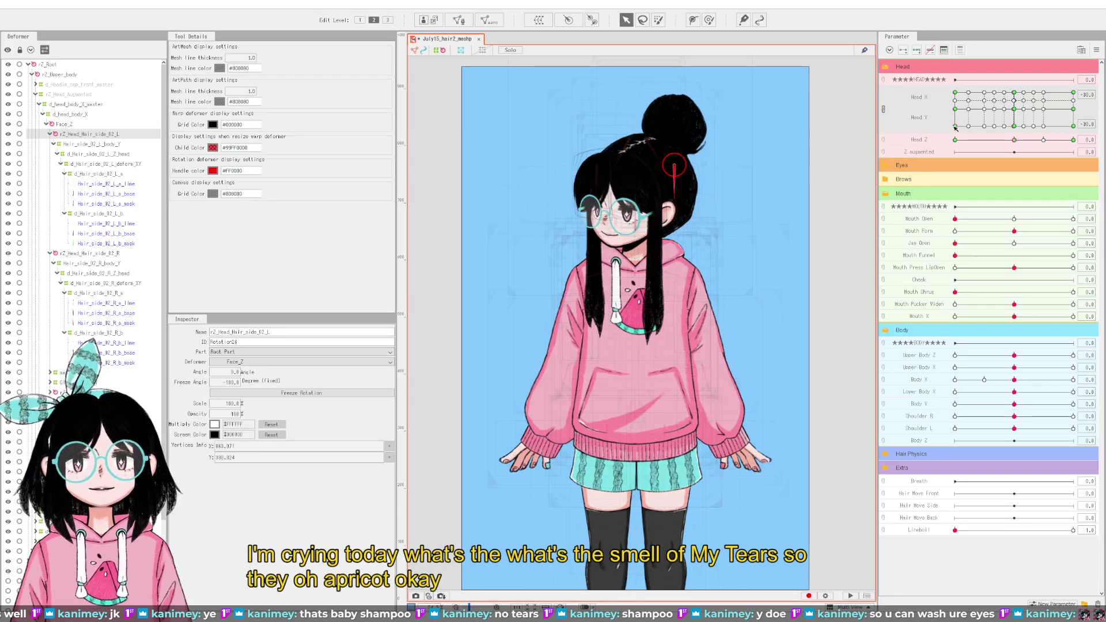
mouse_move(947, 97)
left_mouse_down()
mouse_move(985, 113)
mouse_move(1073, 98)
mouse_move(973, 114)
mouse_move(1067, 130)
mouse_move(979, 121)
mouse_move(954, 102)
left_mouse_up()
left_click(1013, 112)
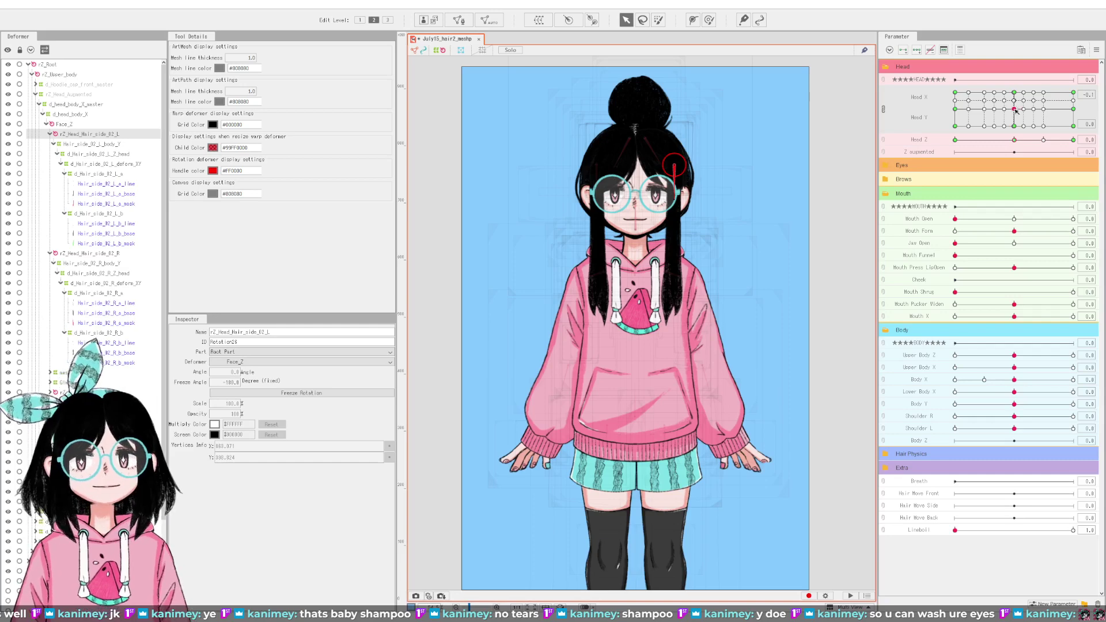
Step: Lower the head and sweep it from Head X -30 to Head X 30 at Head Y -30 to compare both side locks
left_click_drag(1025, 113, 960, 119)
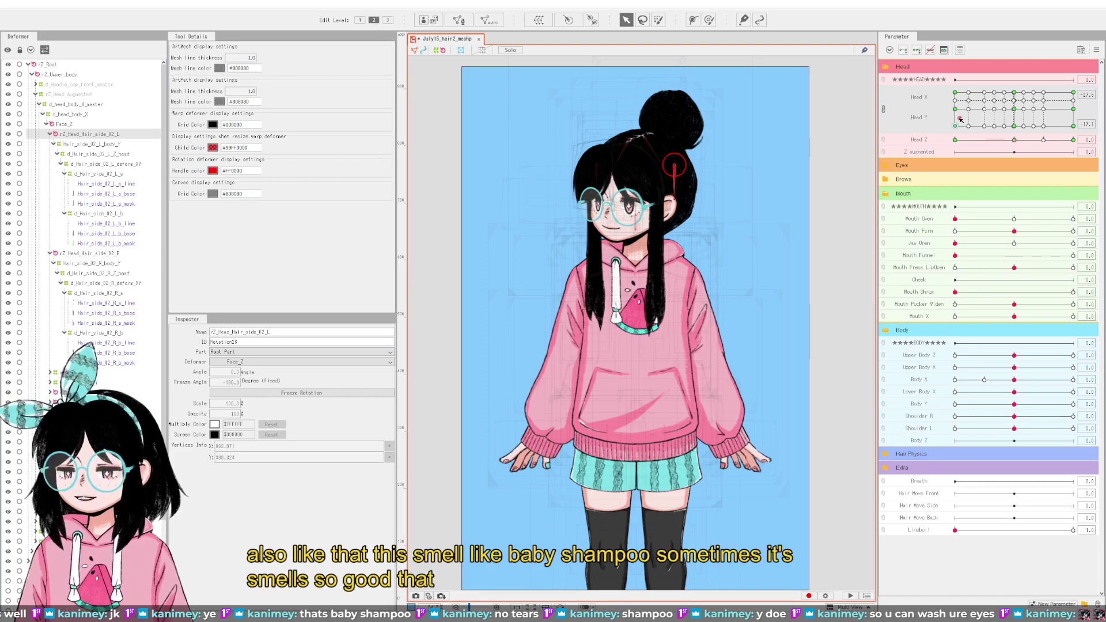
left_click(1014, 111)
left_click_drag(1015, 111, 993, 133)
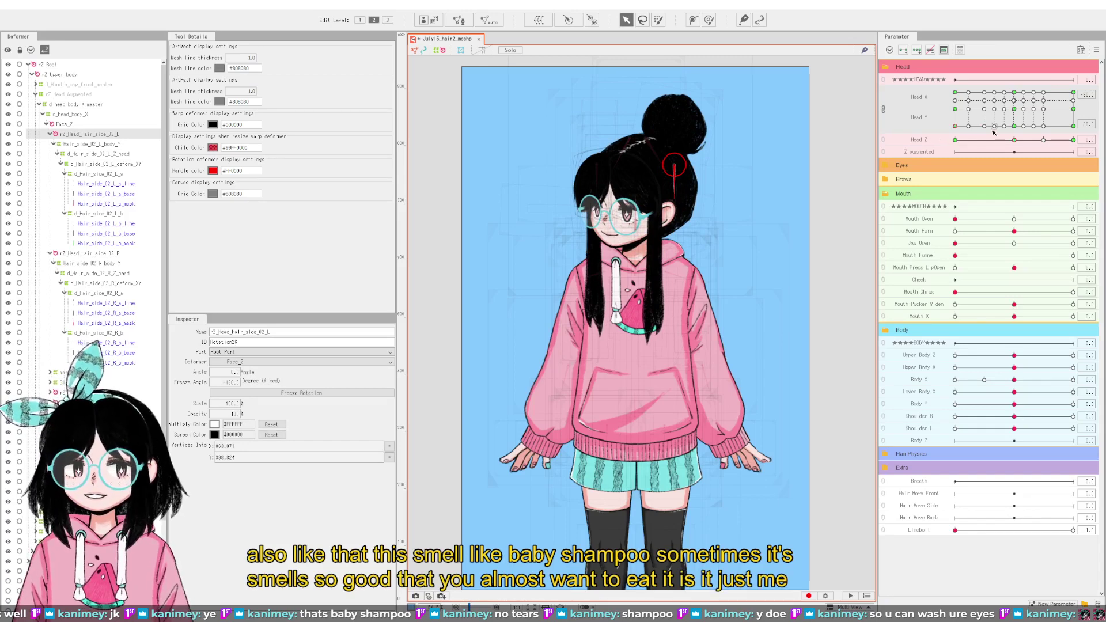
left_click_drag(974, 128, 1083, 134)
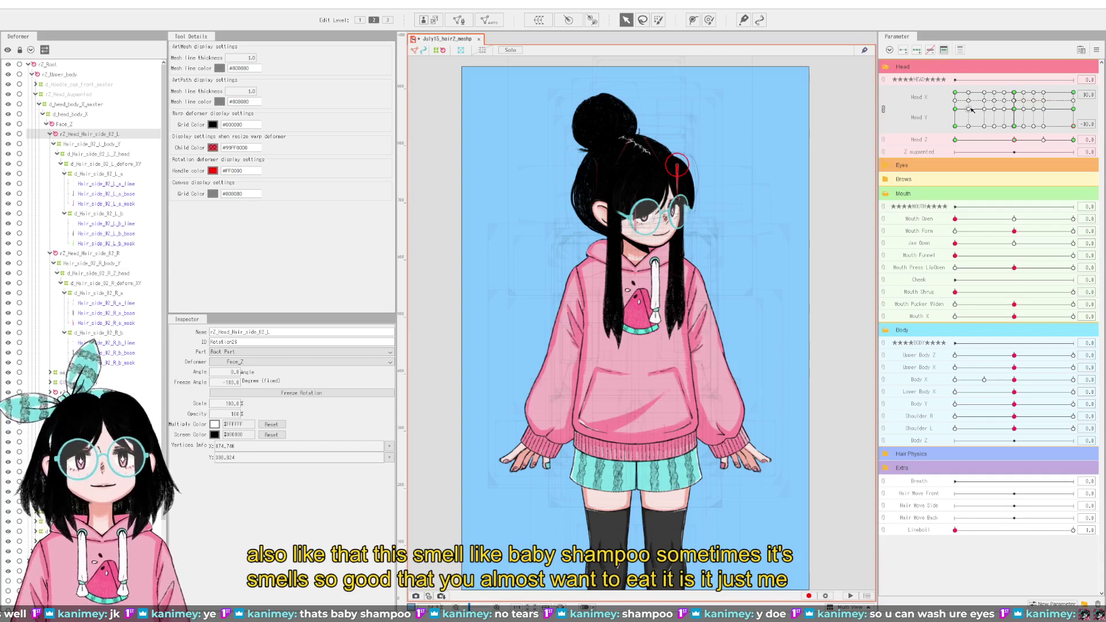
left_click_drag(972, 109, 1103, 141)
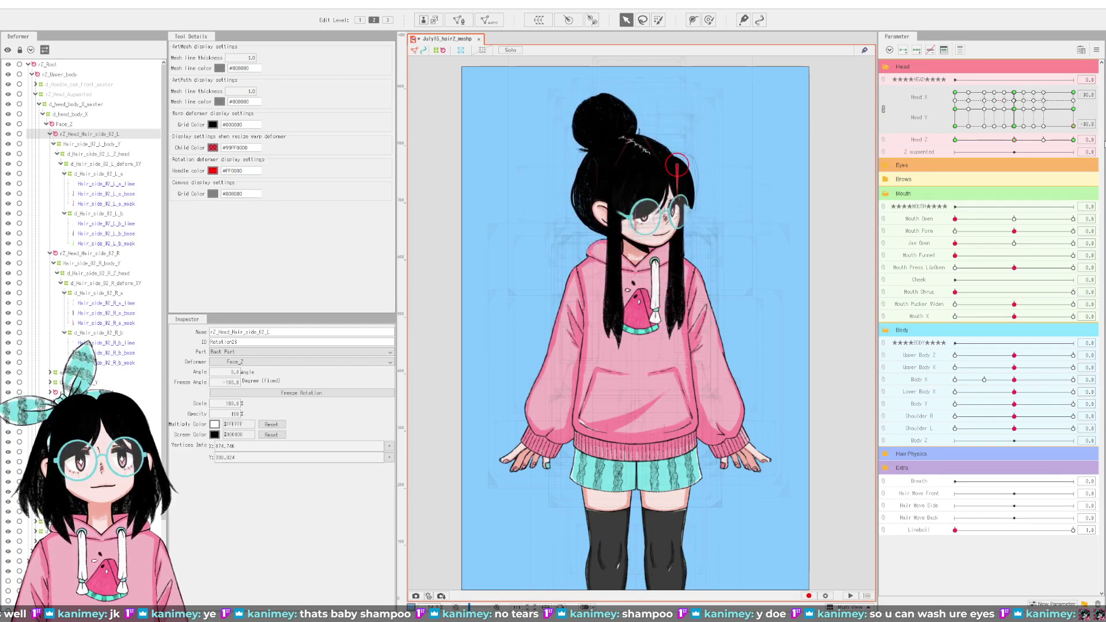
Step: Select the rZ_Head_Hair_side_02_R rotation deformer that controls the right side-hair lock
left_click(617, 308)
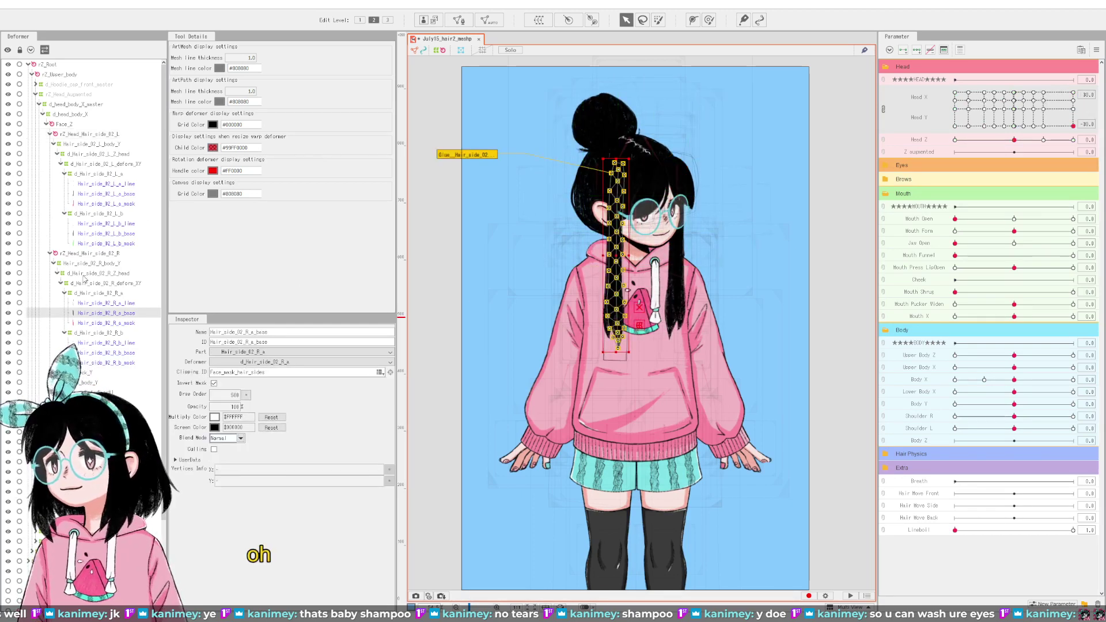
left_click(87, 254)
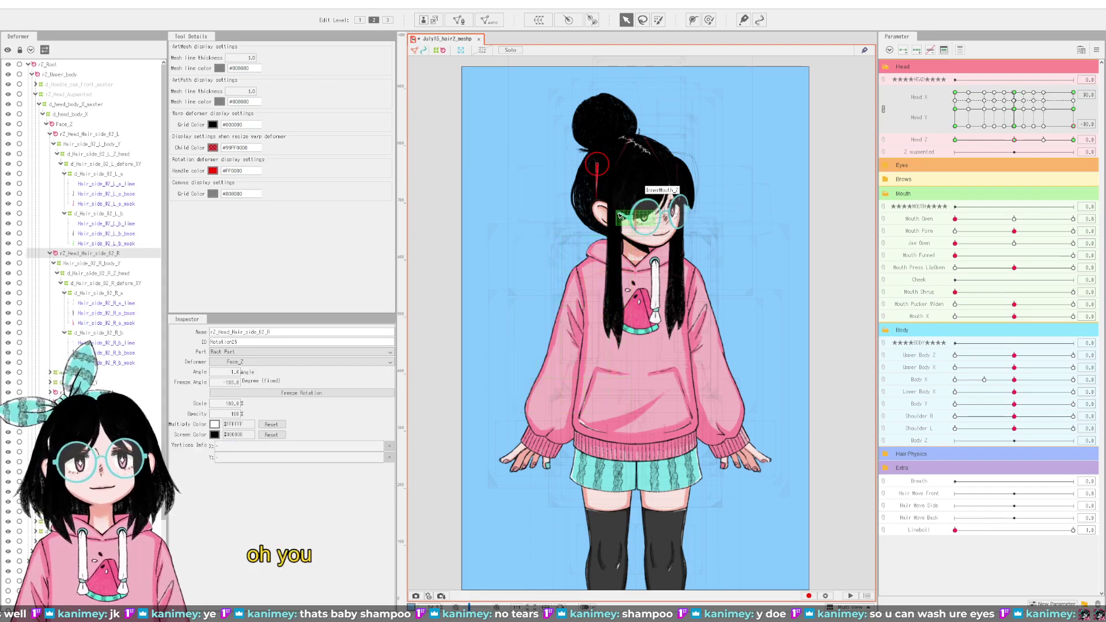
scroll(619, 216, "up", 2)
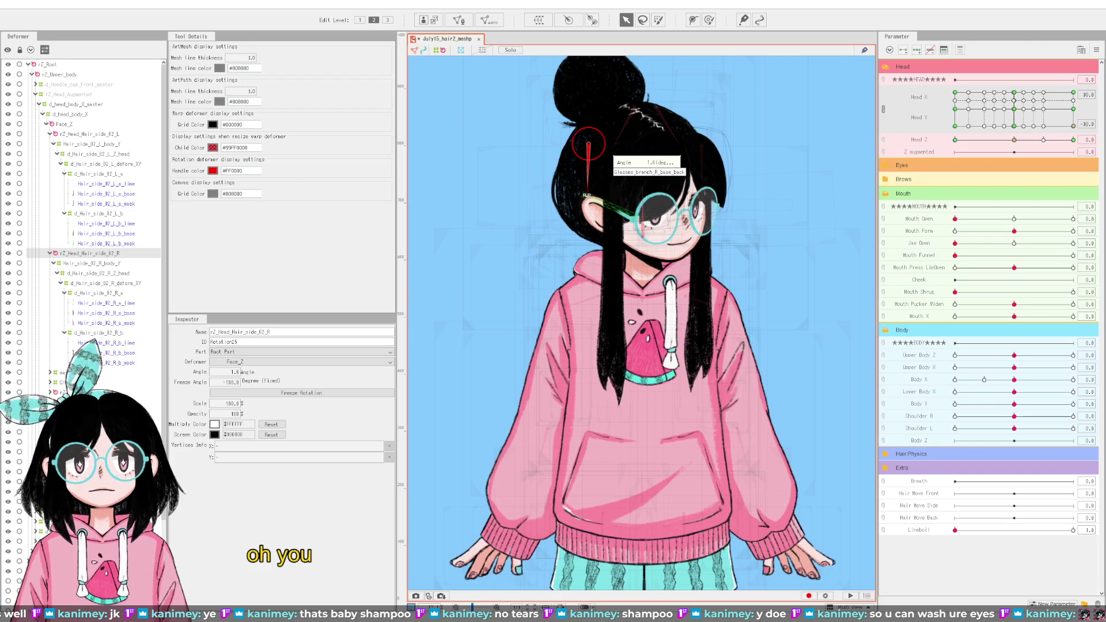
Step: Try a slightly larger rotation of the right side-hair deformer at Head X 30, Head Y -30, and undo it
left_click_drag(611, 157, 610, 157)
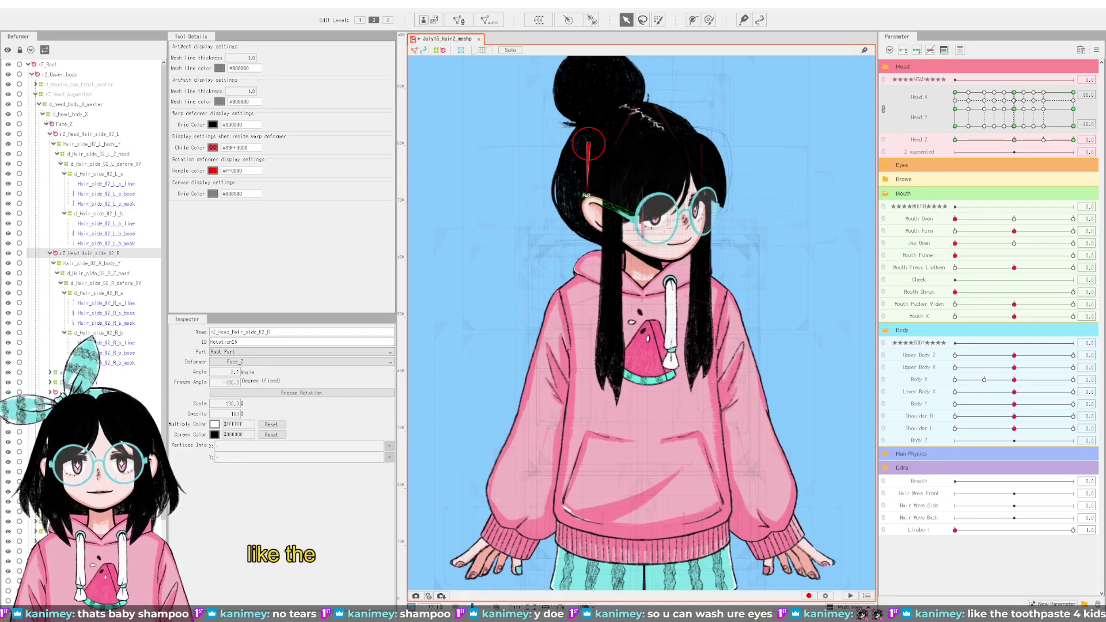
key("ctrl+z")
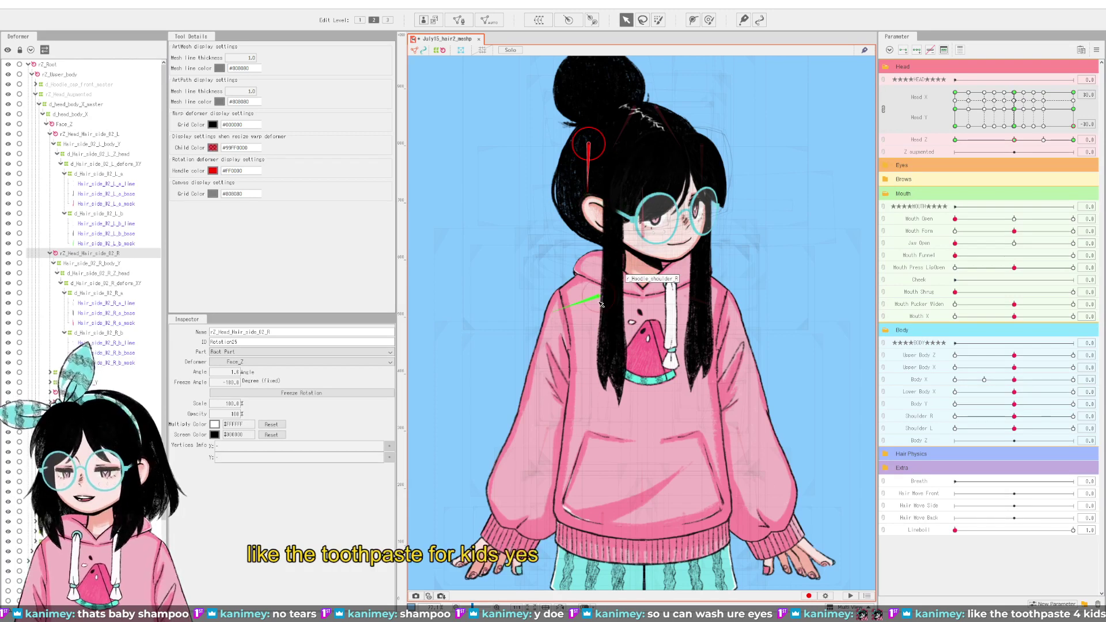
scroll(576, 277, "down", 2)
Step: Pose the head at Head X 30, Head Y 0 and slightly nudge the right side-hair rotation deformer there
left_click_drag(1073, 126, 1093, 112)
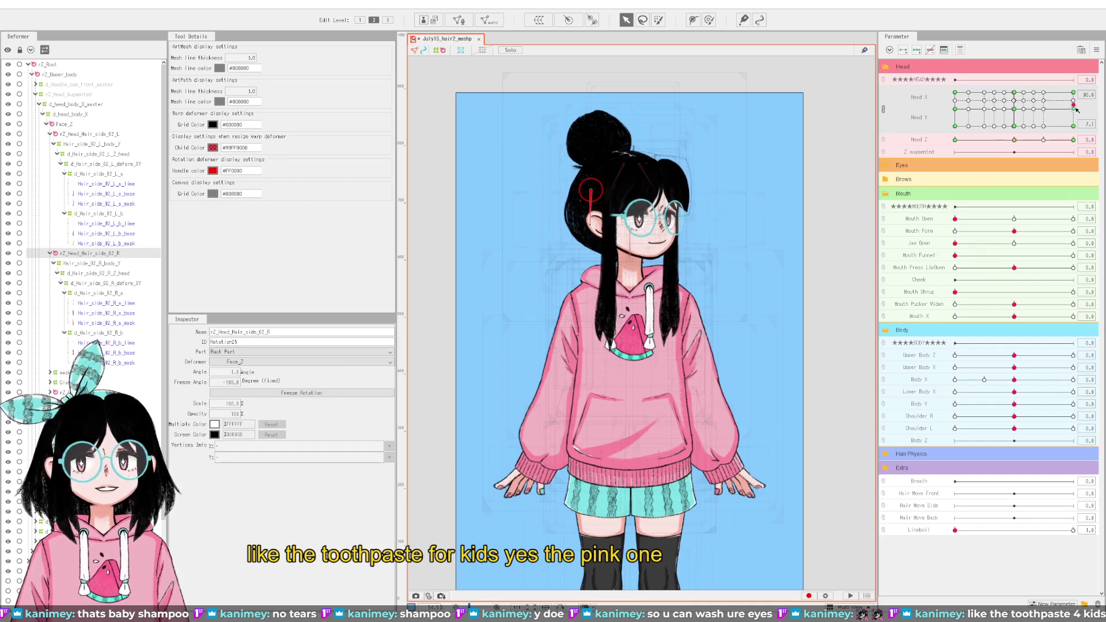
scroll(602, 219, "up", 2)
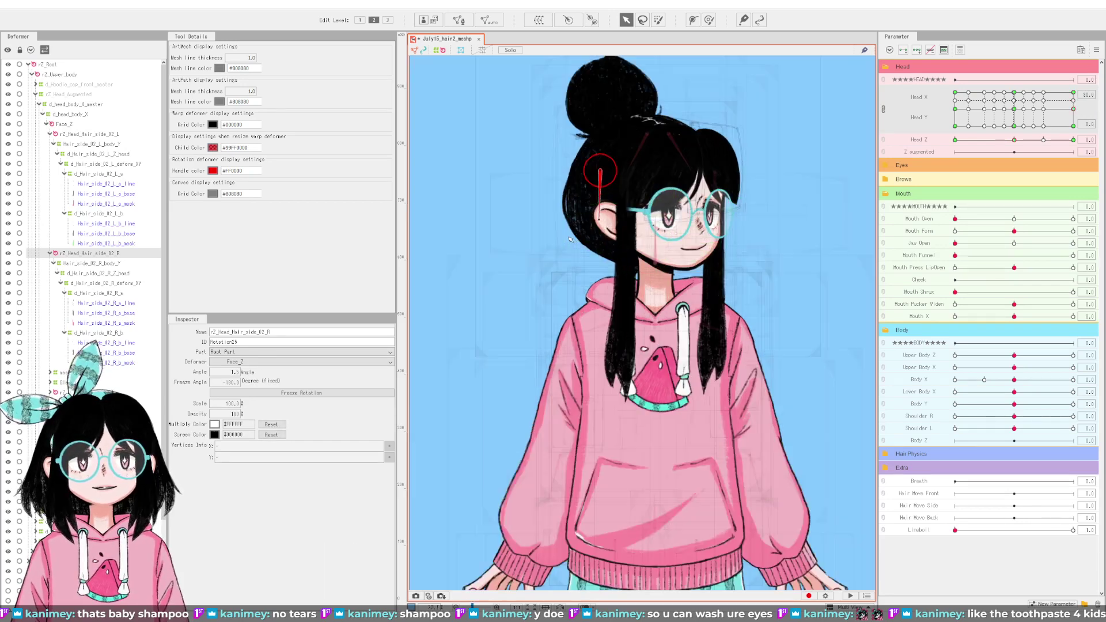
left_click_drag(602, 219, 602, 220)
scroll(602, 219, "down", 2)
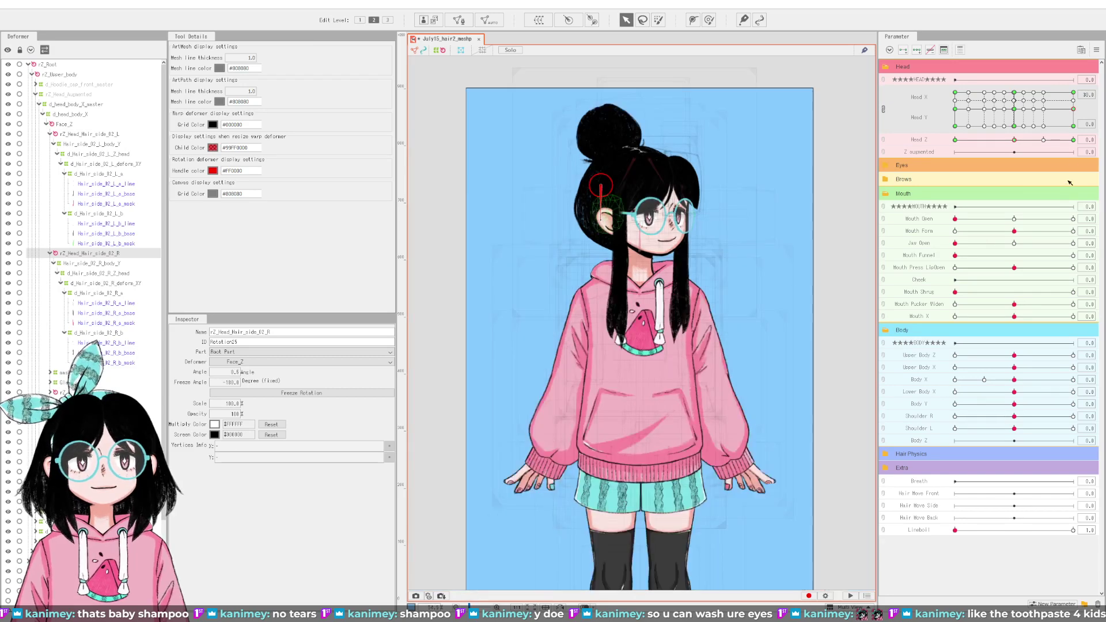
Step: Move Head Y down and up while Head X stays at 30 to check the right lock, and return Head Y to 0
left_click_drag(1076, 110, 1082, 140)
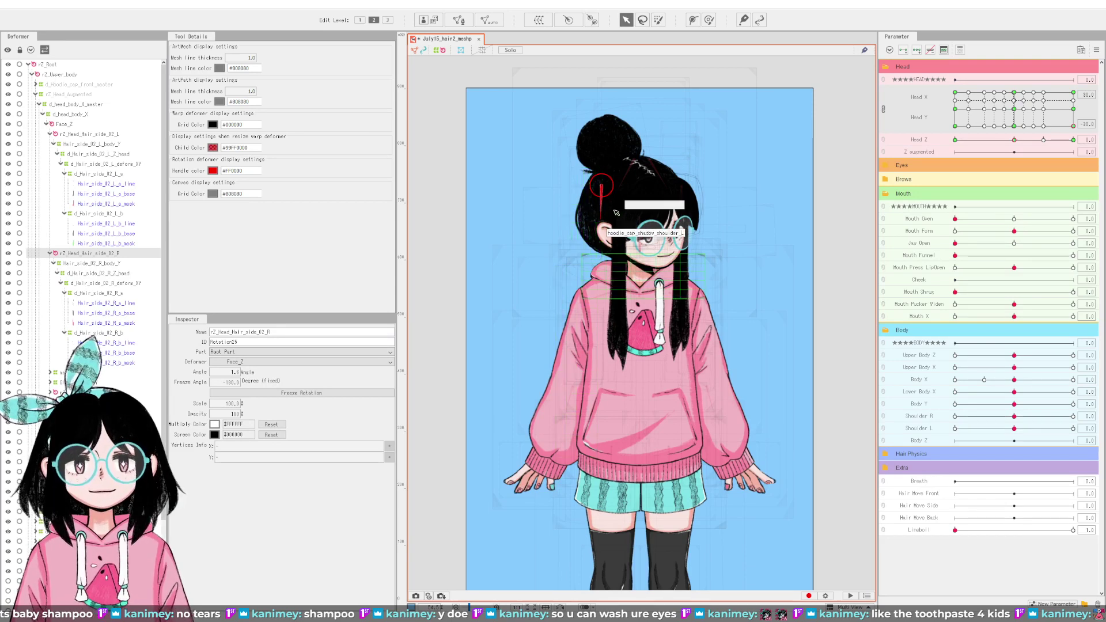
scroll(599, 225, "up", 2)
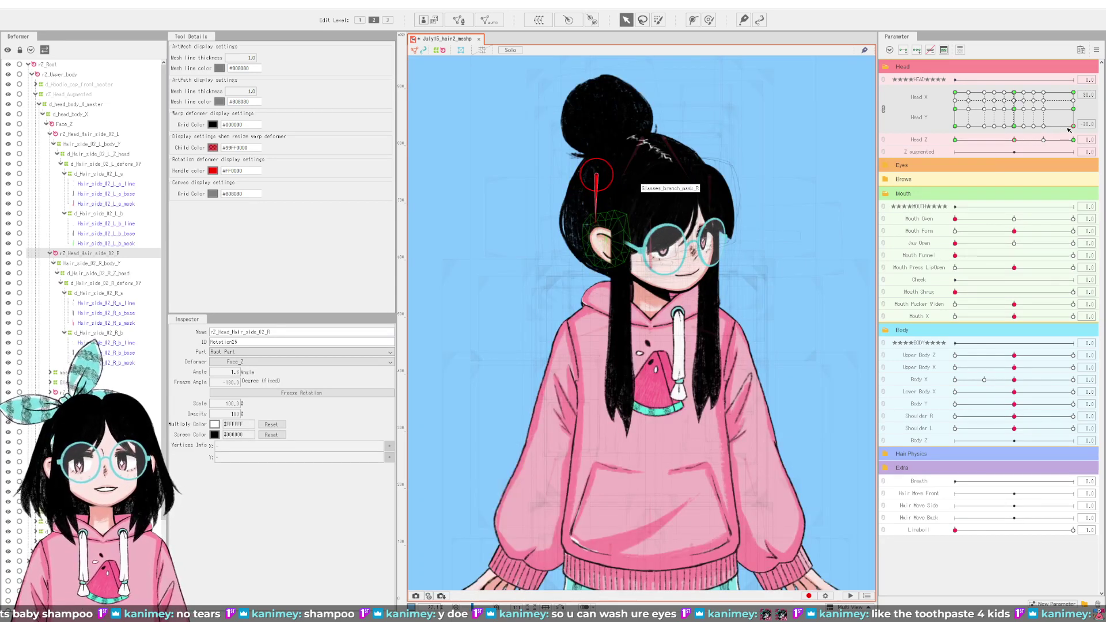
left_click_drag(1068, 130, 1098, 101)
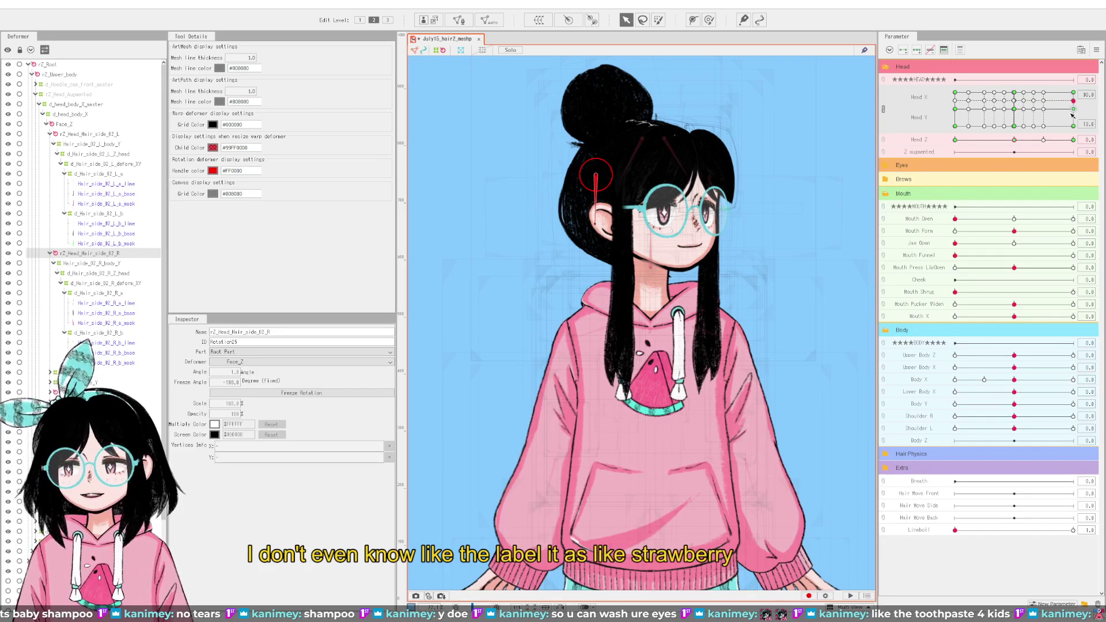
left_click_drag(1080, 112, 1079, 112)
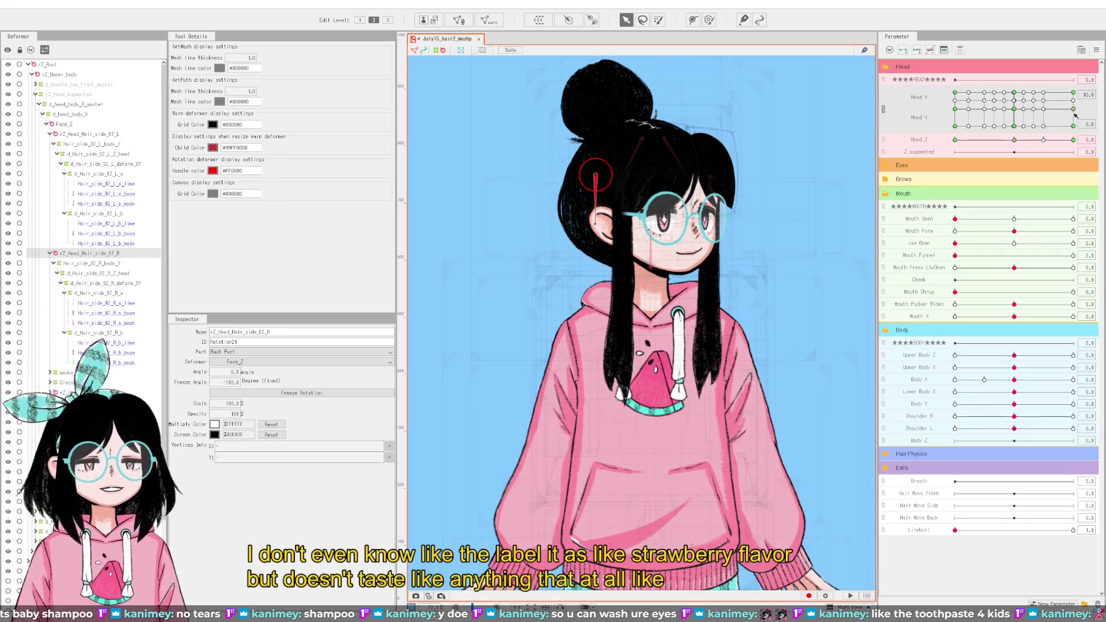
Step: Pose the head at Head X -30, Head Y 30 and set Head Z to its maximum to check the side hair while tilted
left_click_drag(1077, 114, 1089, 184)
left_click_drag(1015, 111, 924, 68)
left_click_drag(1014, 140, 1076, 140)
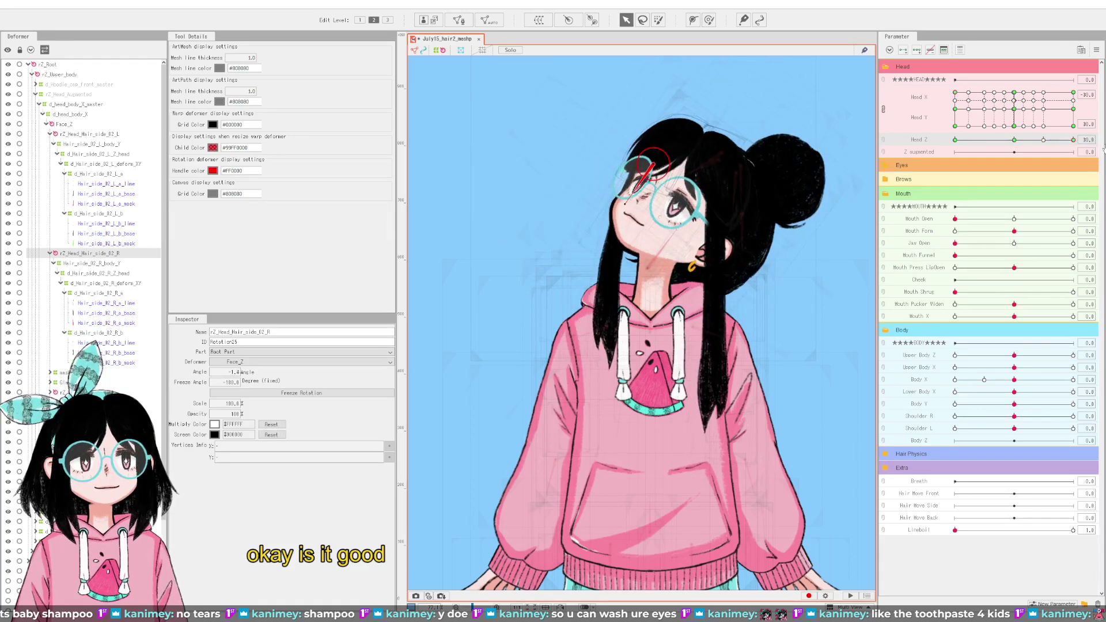
Step: Set Head Z to its minimum, check the side hair with Head X at -30 and 30, and return the head to neutral
left_click_drag(1066, 140, 954, 139)
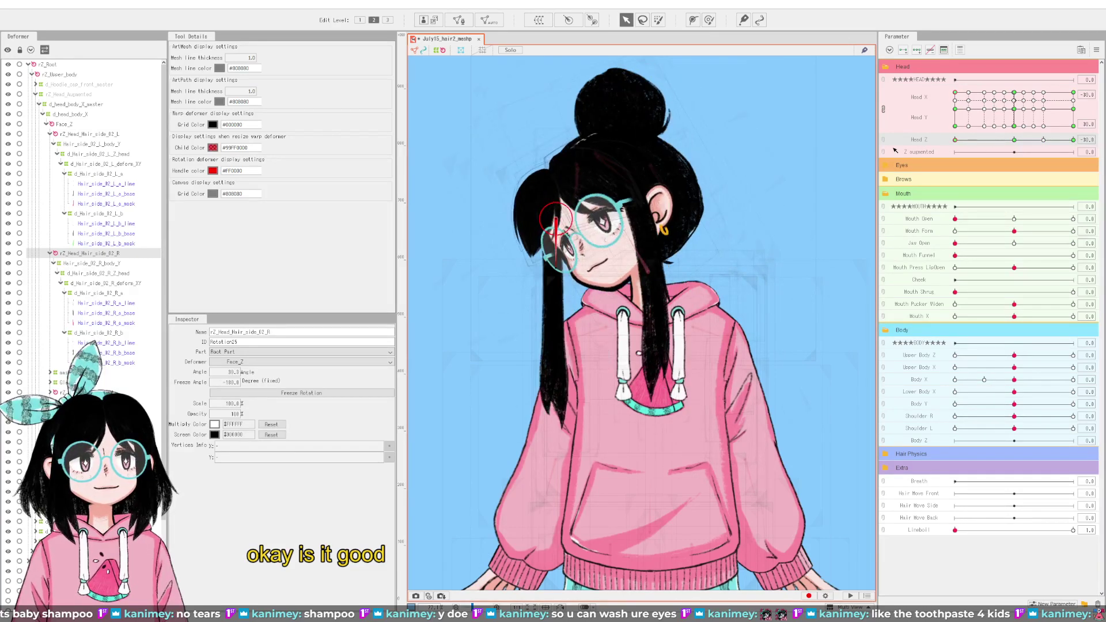
left_click_drag(1012, 115, 1073, 100)
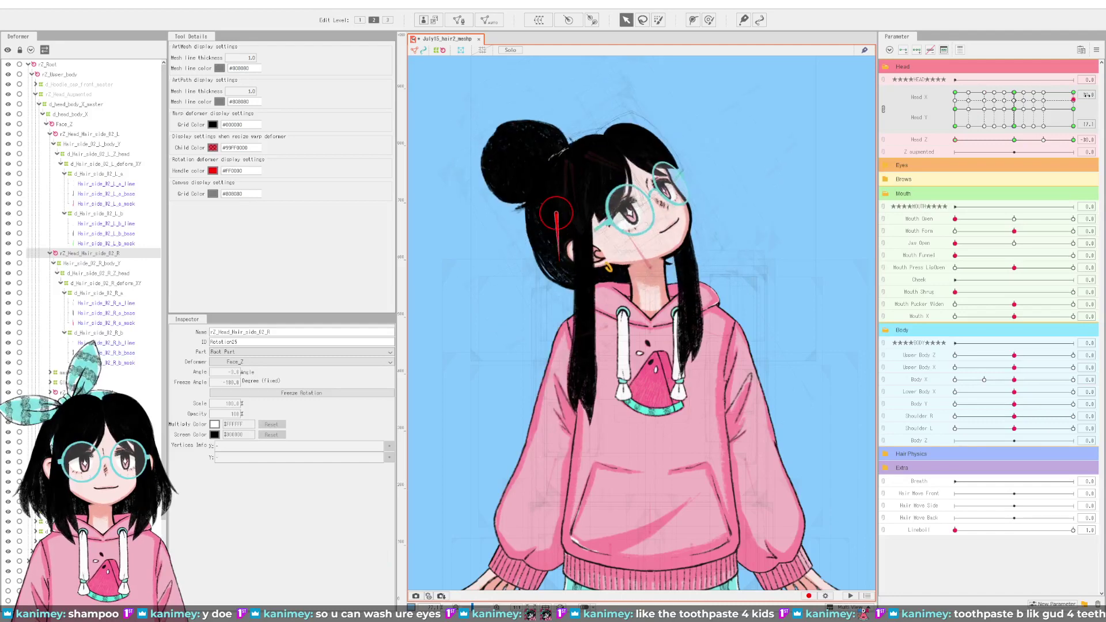
left_click(1015, 111)
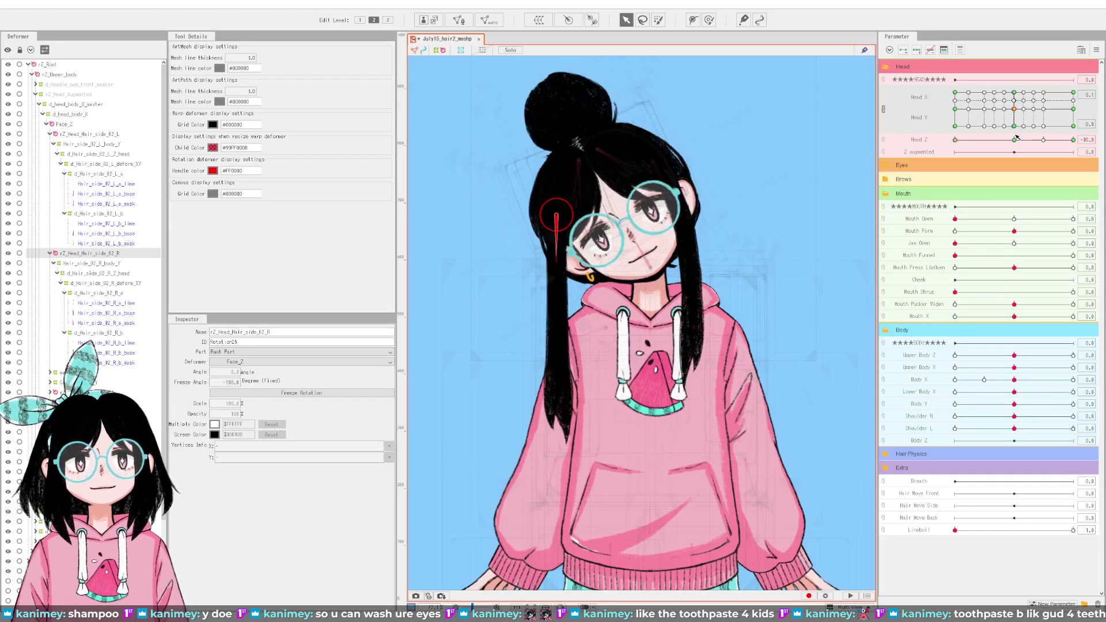
left_click(1013, 140)
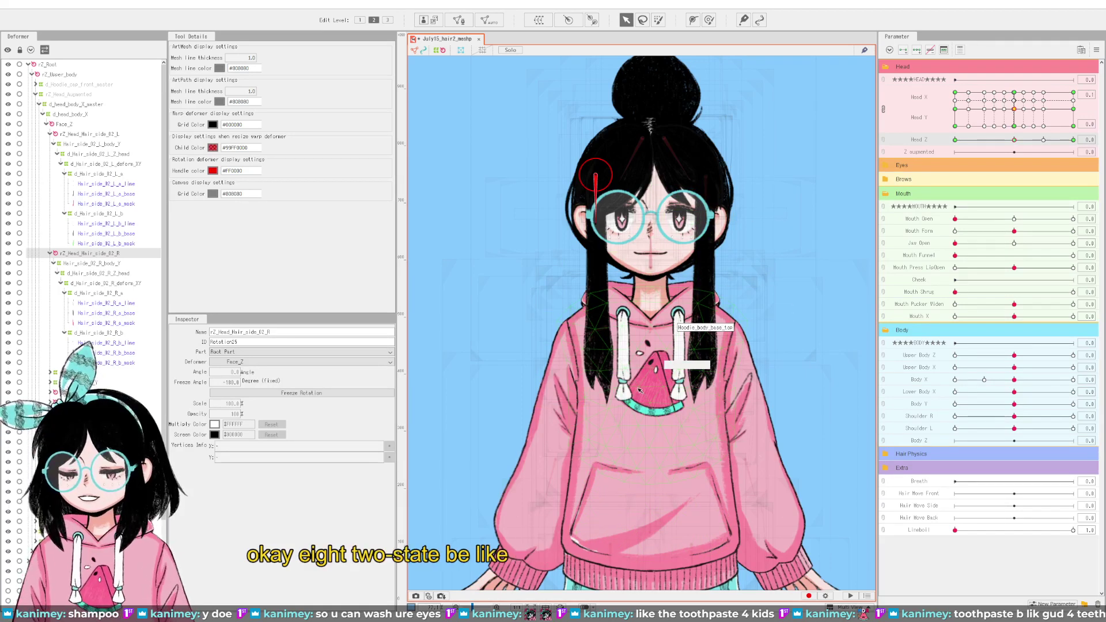
scroll(657, 298, "down", 3)
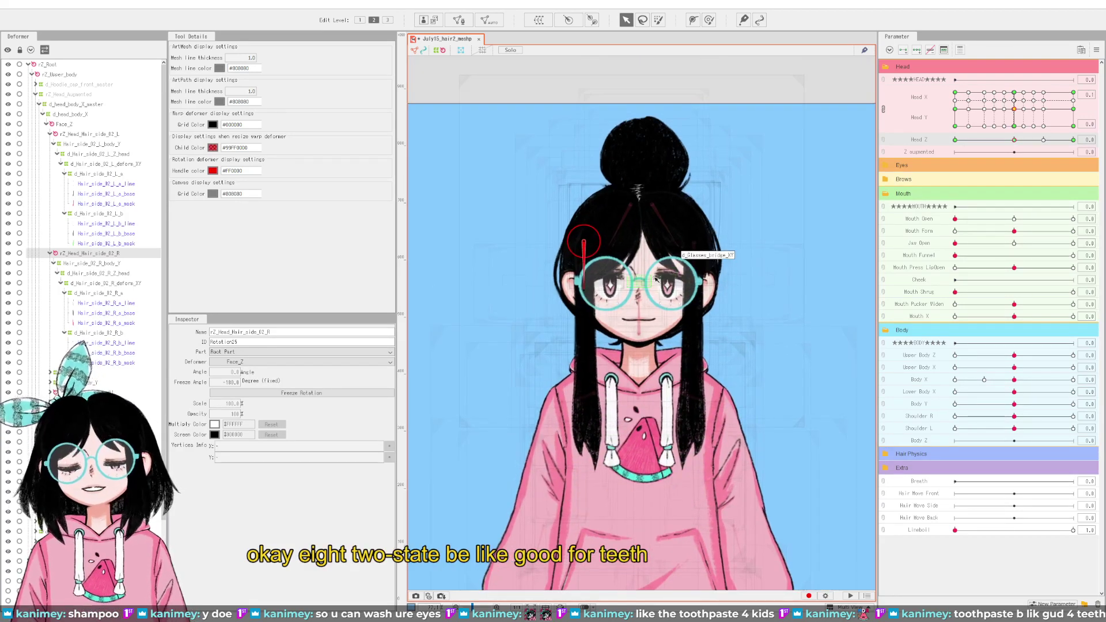
scroll(658, 298, "up", 2)
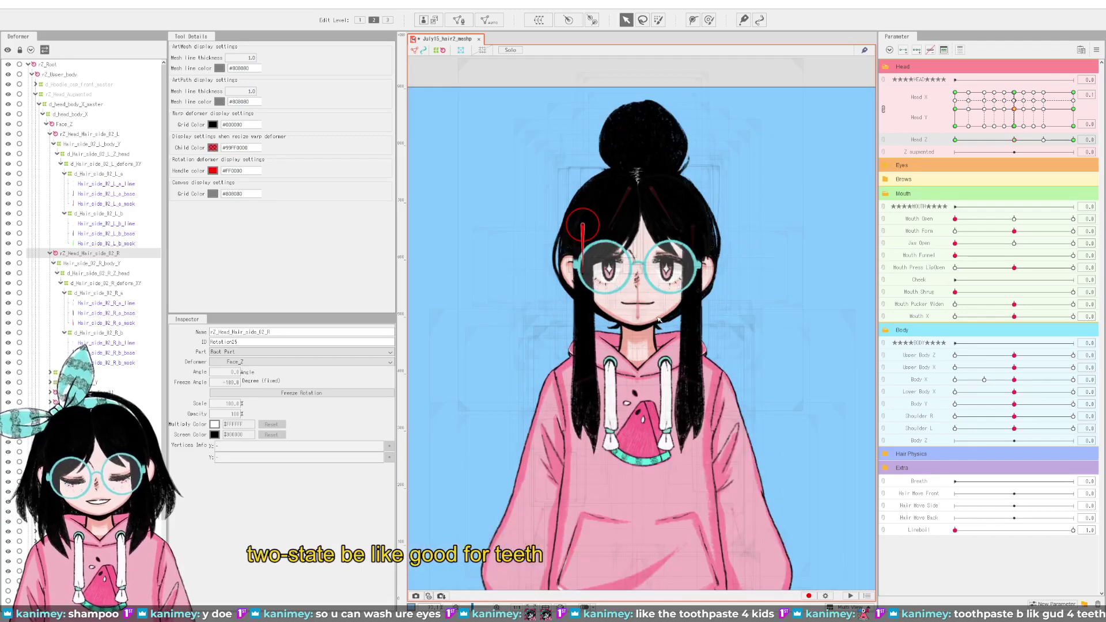
scroll(658, 319, "down", 2)
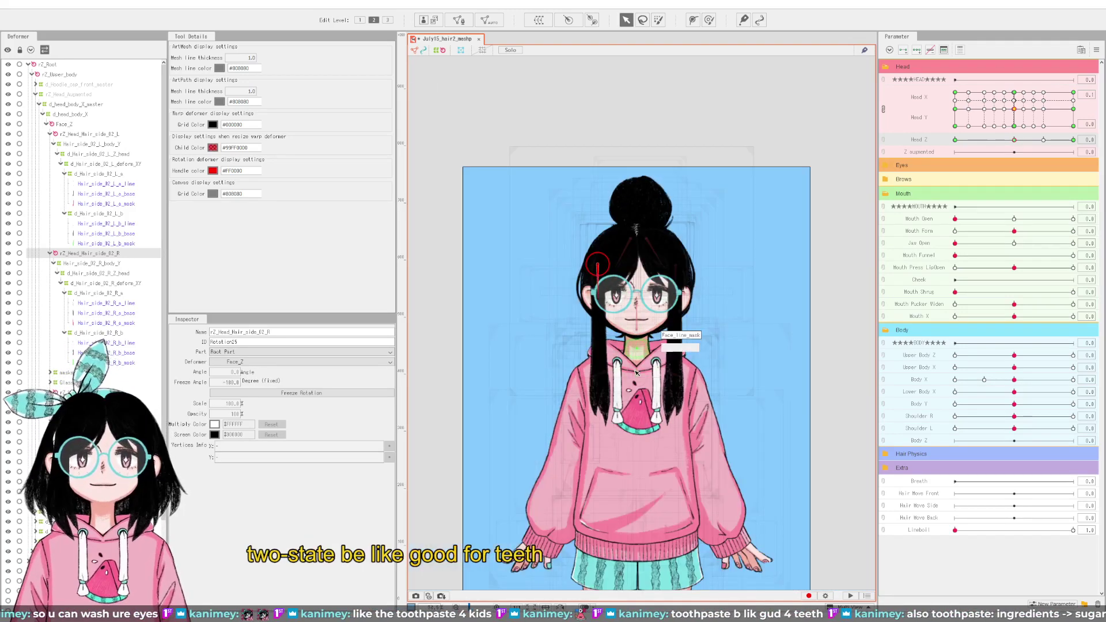
scroll(659, 319, "up", 2)
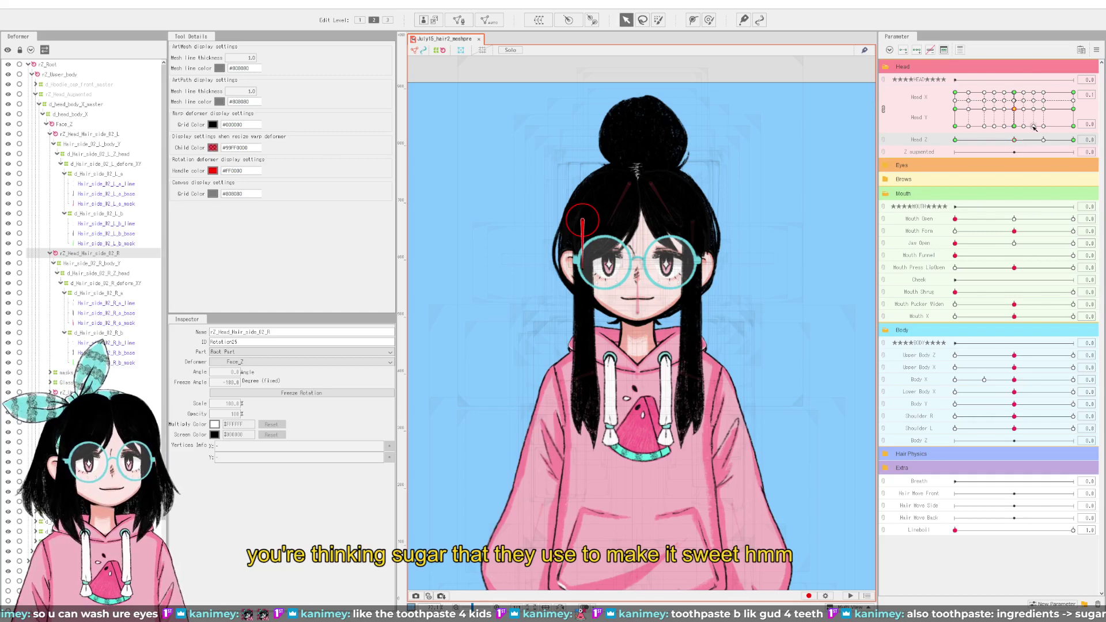
Step: Swing Head Z to its maximum and minimum with the face forward to check the side hair, and return it to 0
left_click(1073, 142)
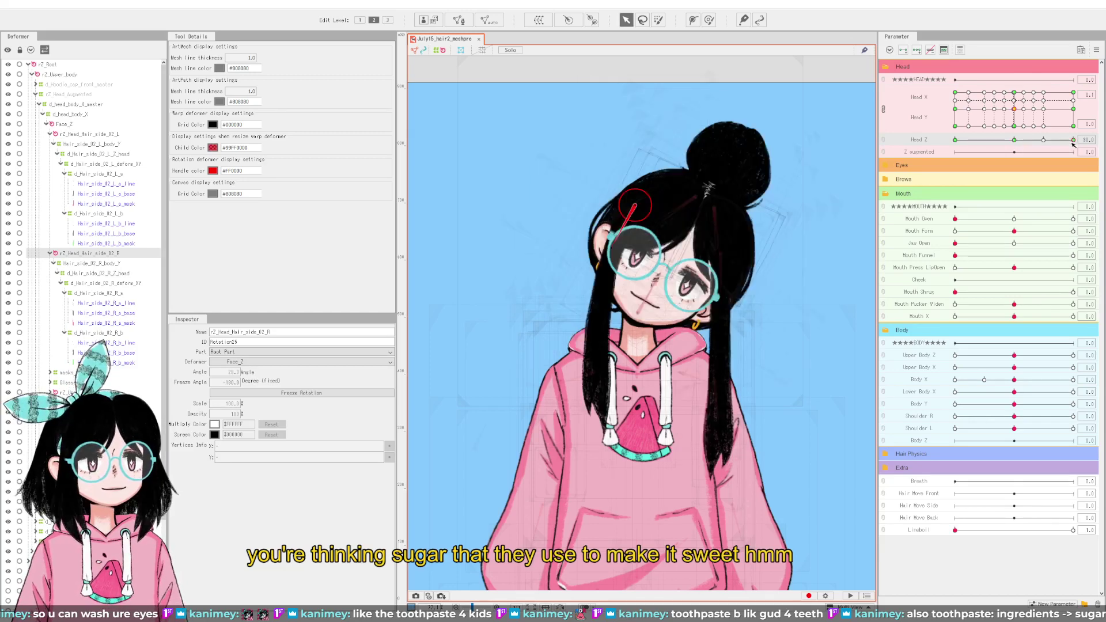
left_click(1013, 141)
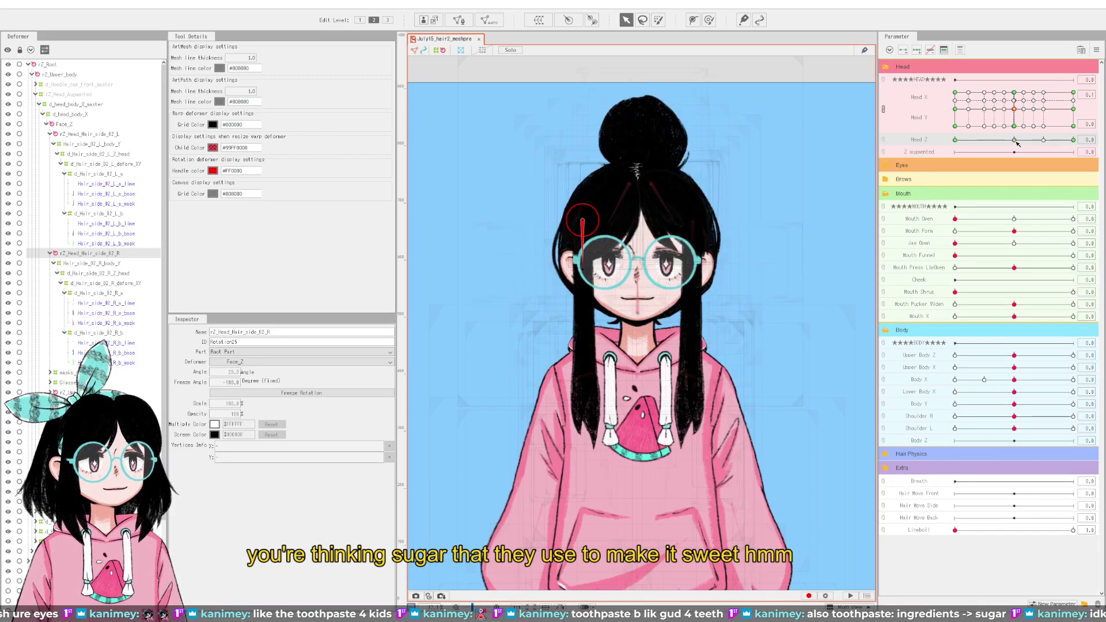
left_click(955, 144)
left_click(1012, 141)
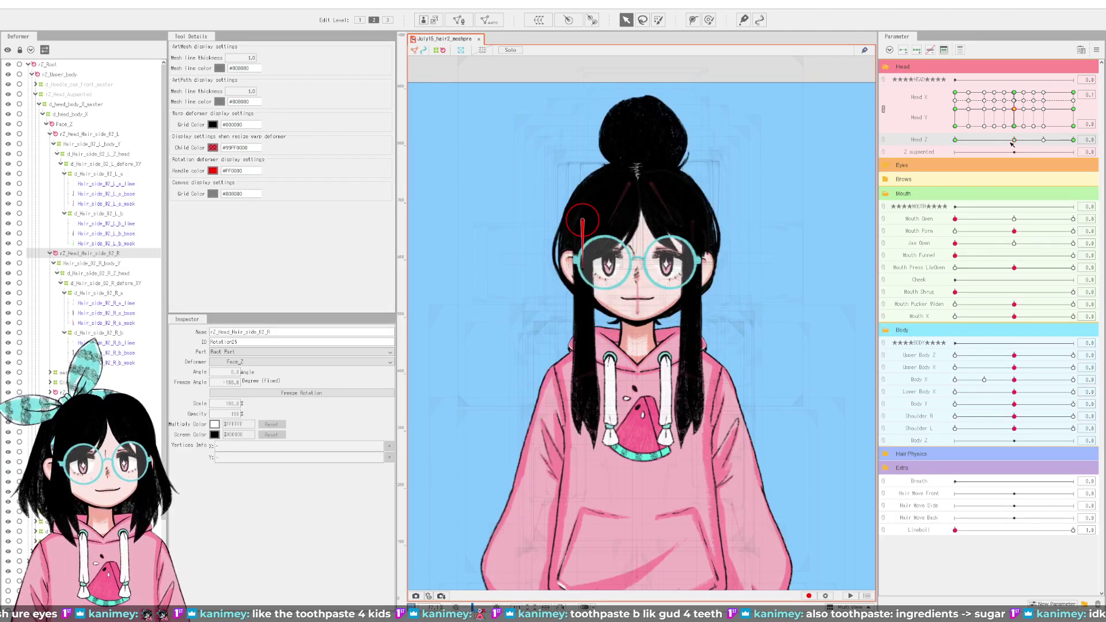
Step: Pose the head at Head X -30, Head Y -30 to check the locks, and recentre it with Head X set to 0
left_click_drag(1020, 112, 953, 129)
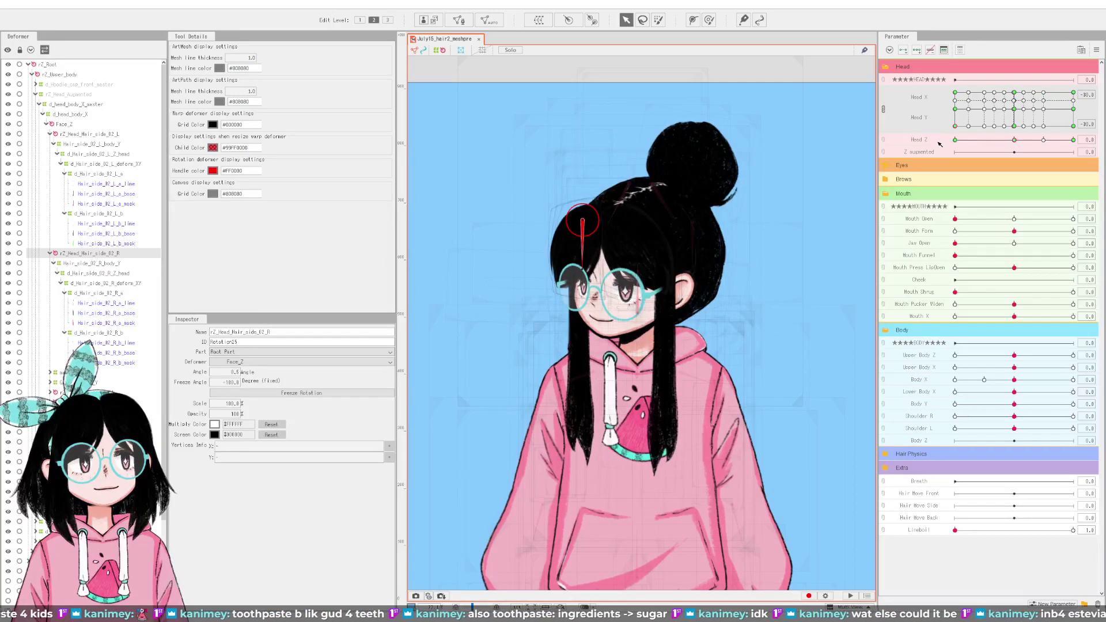
left_click(1014, 109)
left_click(1085, 94)
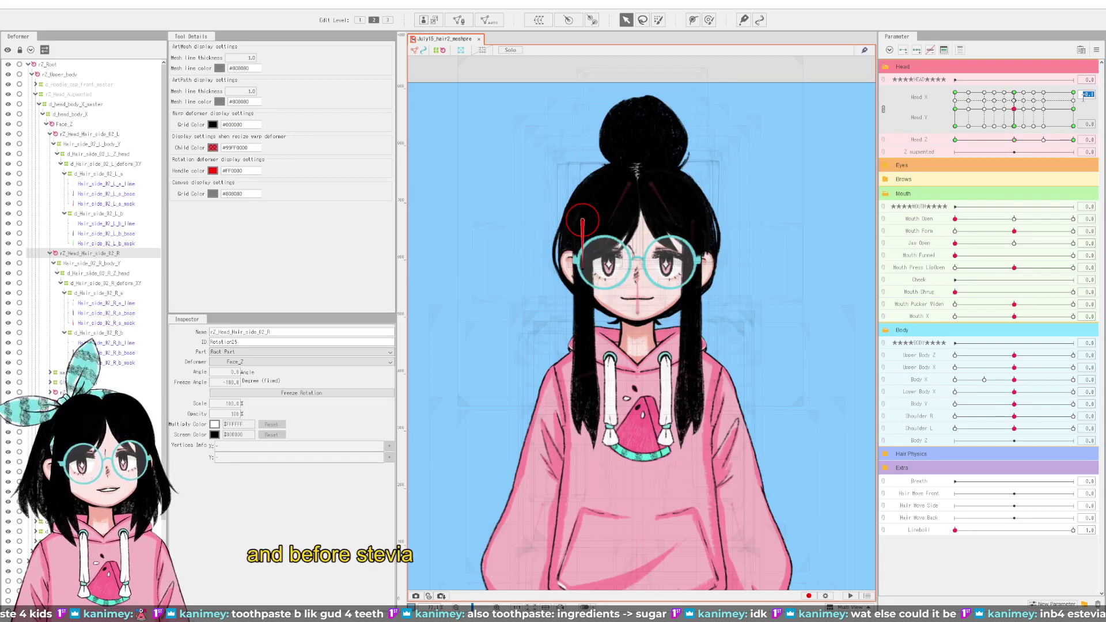
type("0")
key("Return")
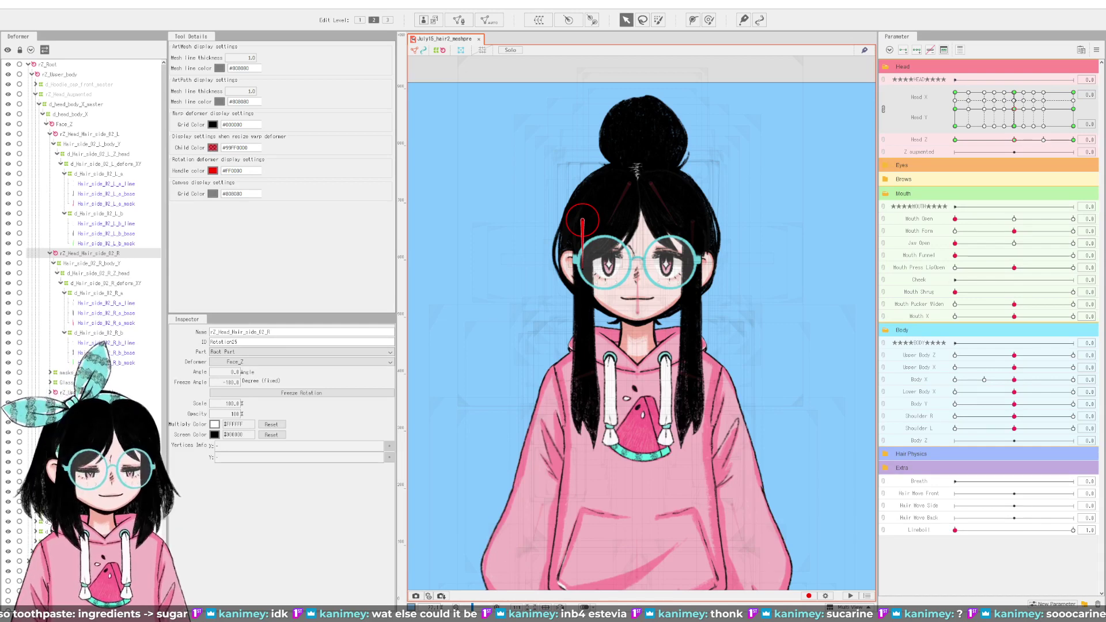
Step: Check the side hair at Head X 30 with Head Y -30, 0 and 30, and at Head X -30, Head Y -30, and recentre the head
left_click(1017, 127)
left_click_drag(1021, 130, 1073, 125)
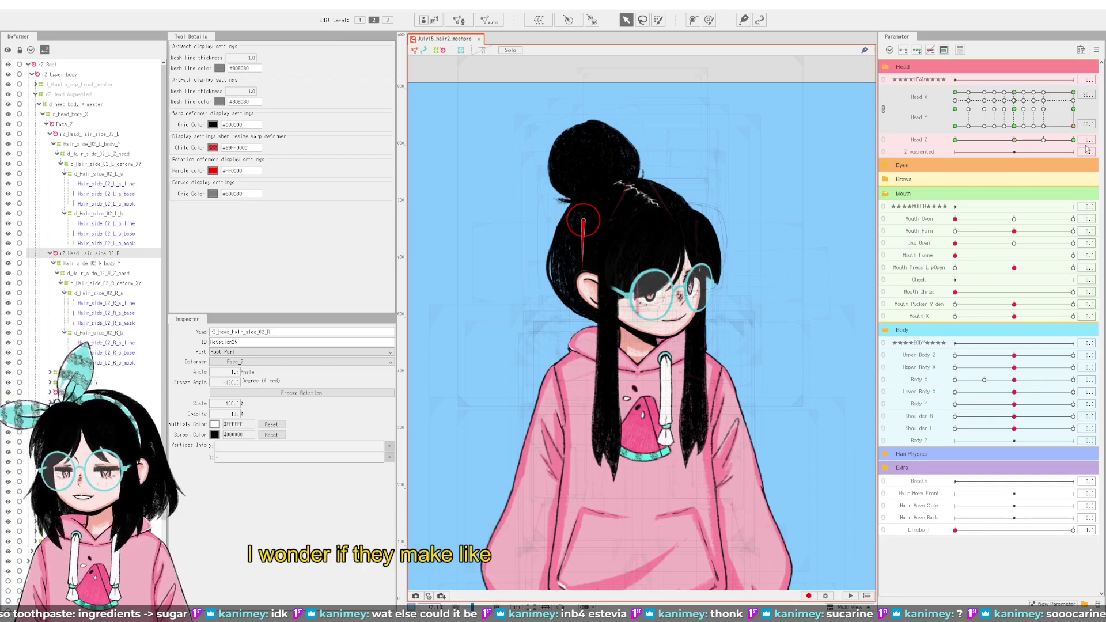
left_click(1075, 113)
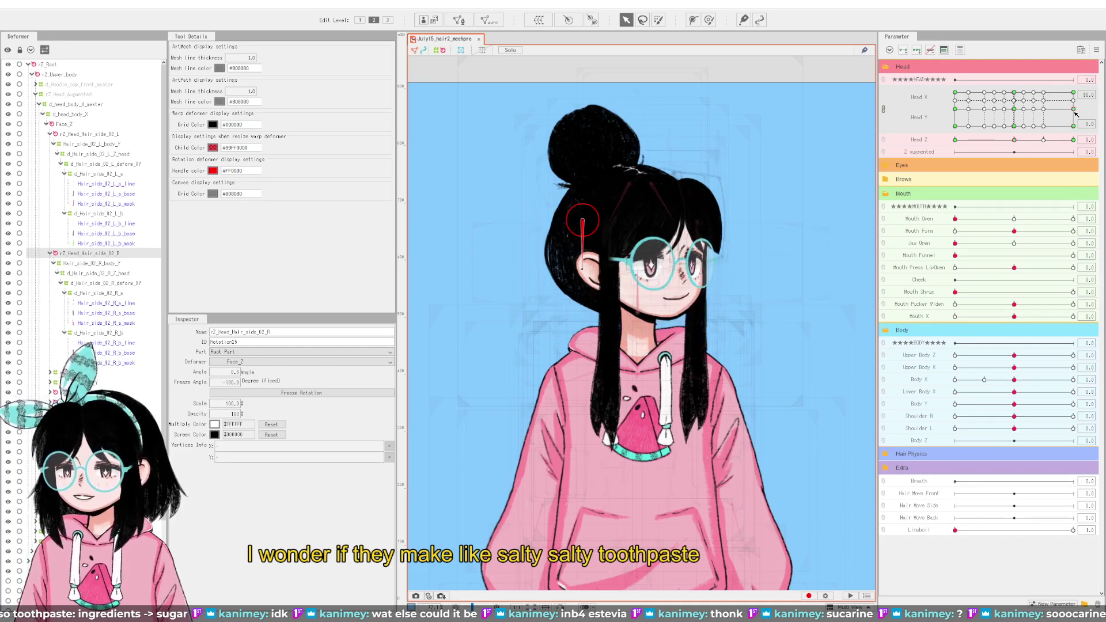
left_click(1075, 92)
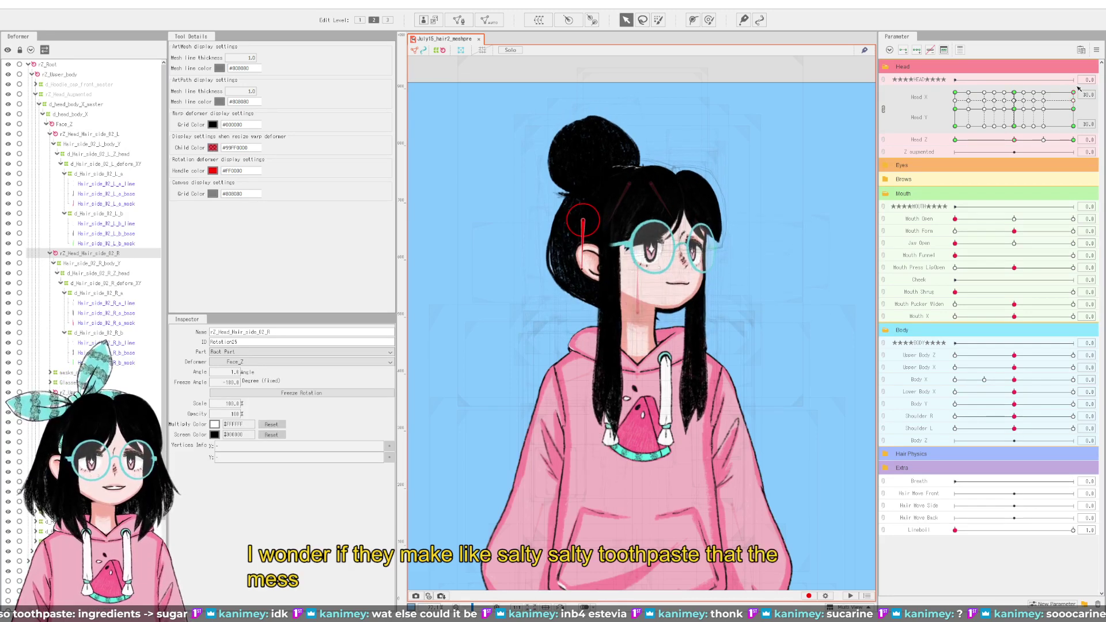
mouse_move(1074, 93)
left_mouse_down()
mouse_move(1016, 117)
mouse_move(1096, 93)
left_mouse_up()
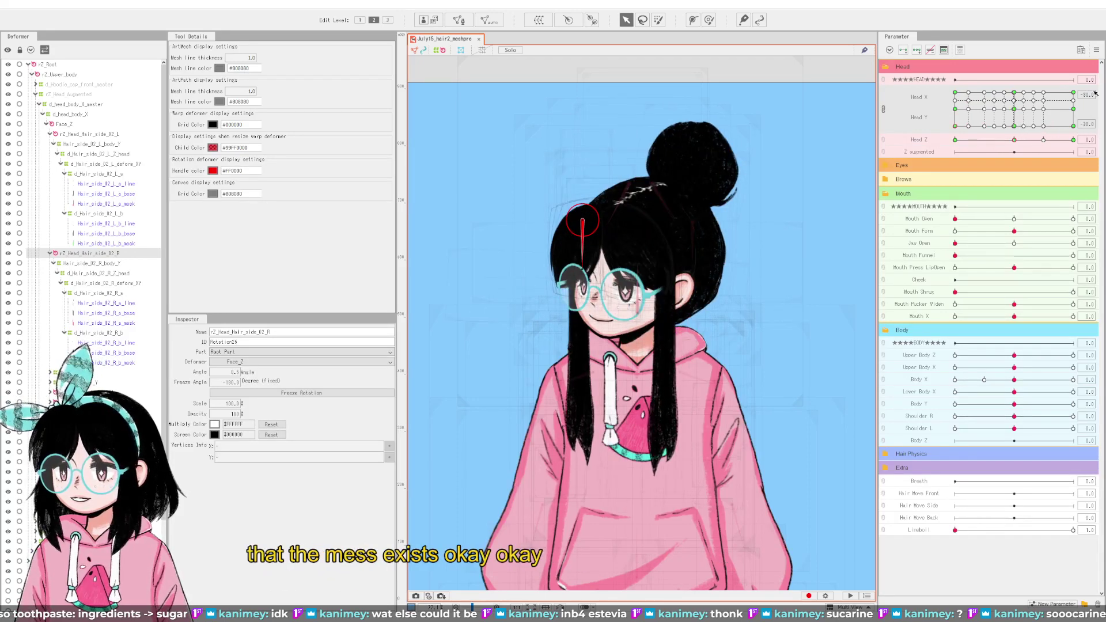
left_click(1014, 109)
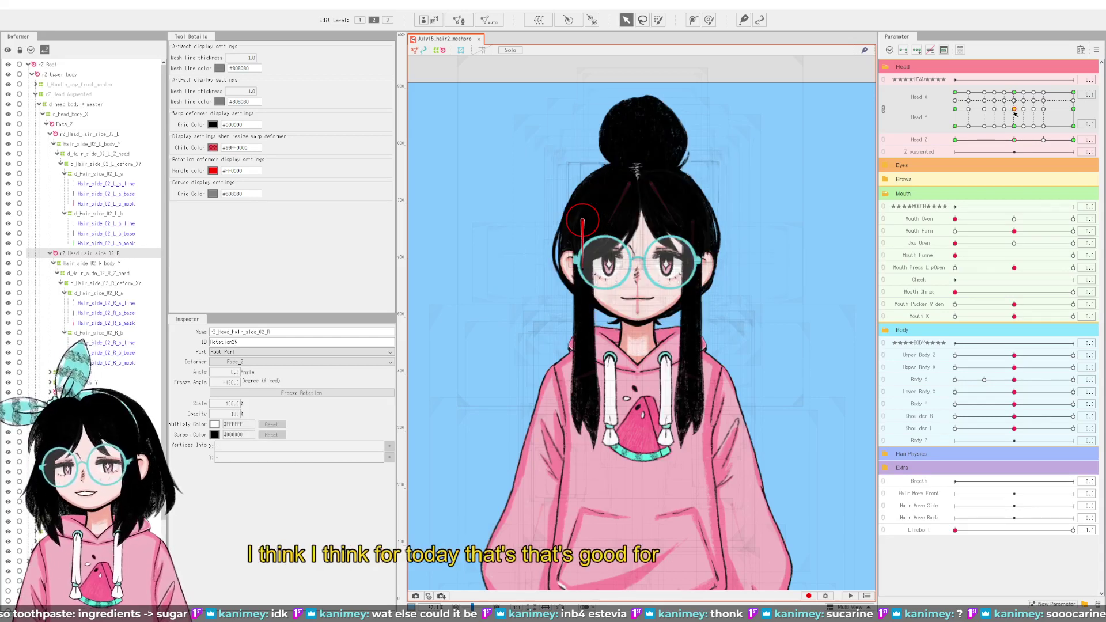
Step: Select the Hair_side_02_R_body_Y warp deformer, move the head parameters to examine the lock's motion, and return them to neutral
scroll(660, 371, "down", 3)
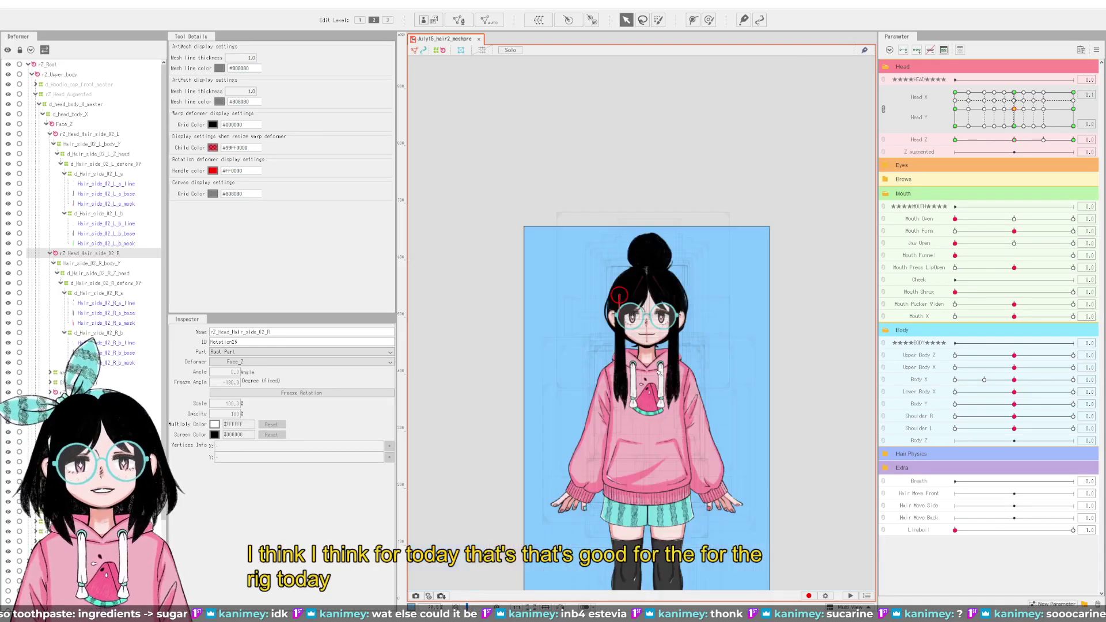
scroll(658, 369, "up", 2)
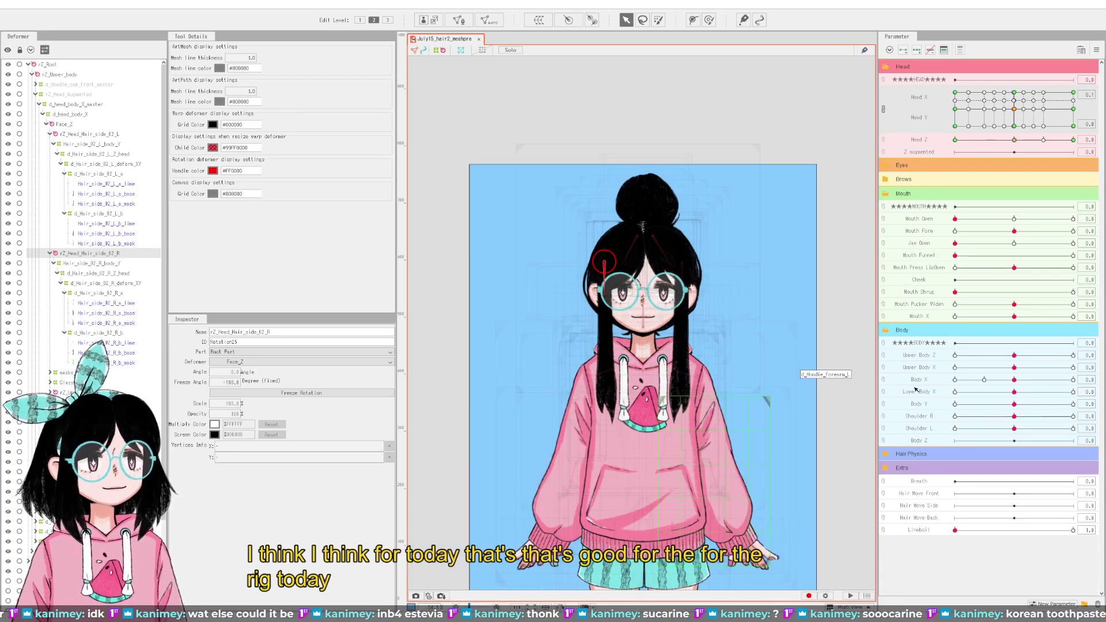
left_click(93, 264)
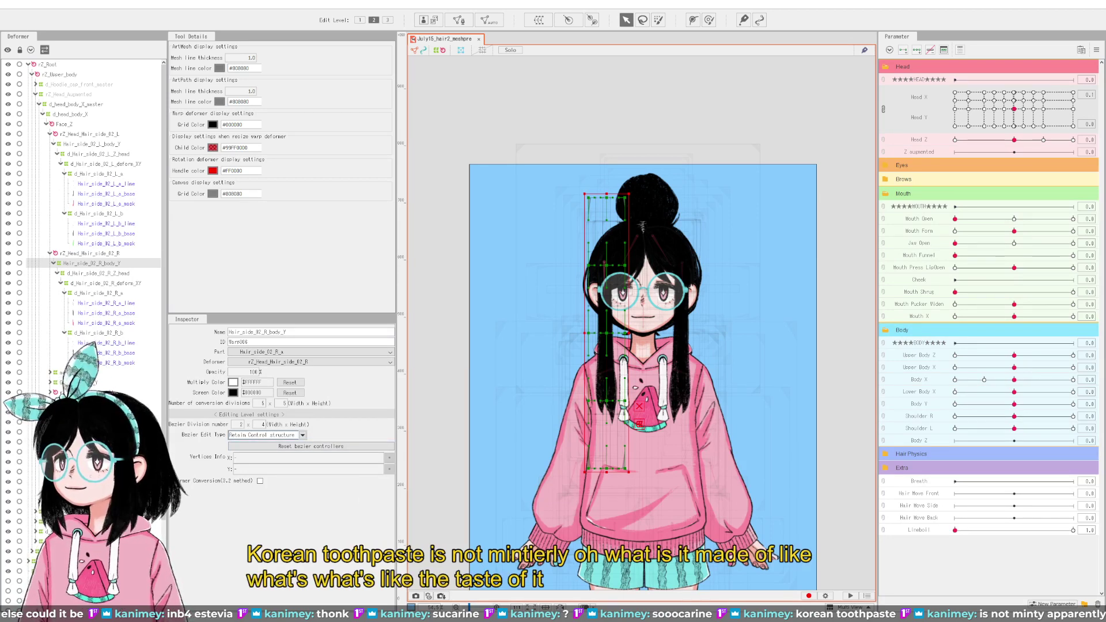
scroll(705, 324, "up", 2)
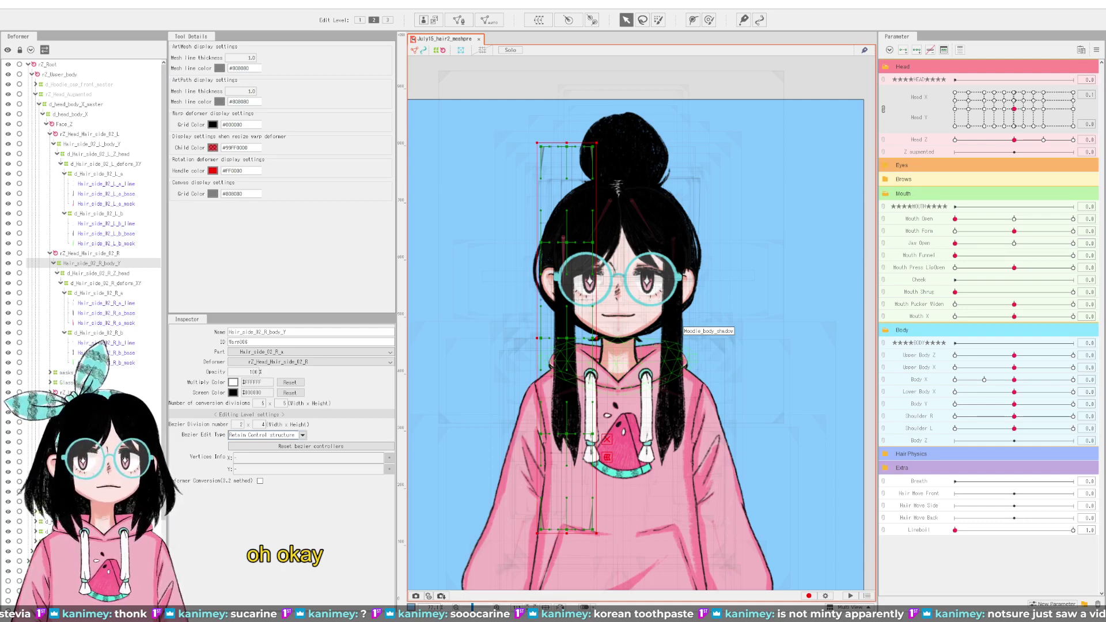
left_click_drag(1015, 109, 954, 92)
left_click_drag(1028, 78, 902, 143)
left_click(1005, 145)
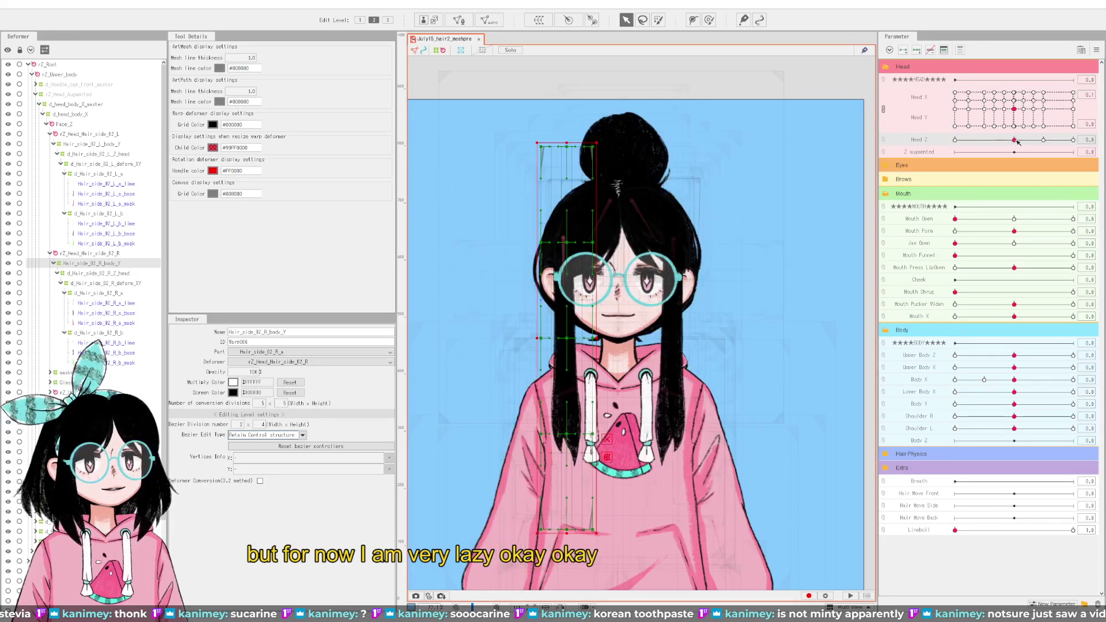
left_click_drag(1014, 109, 966, 92)
left_click(1013, 108)
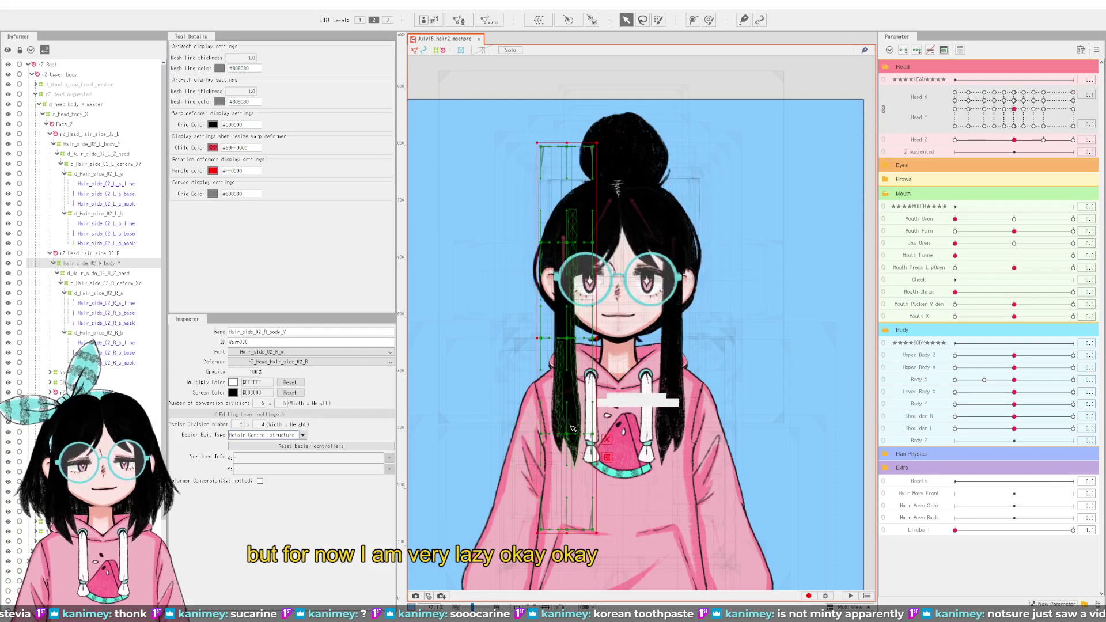
scroll(588, 408, "down", 4)
scroll(588, 408, "down", 3)
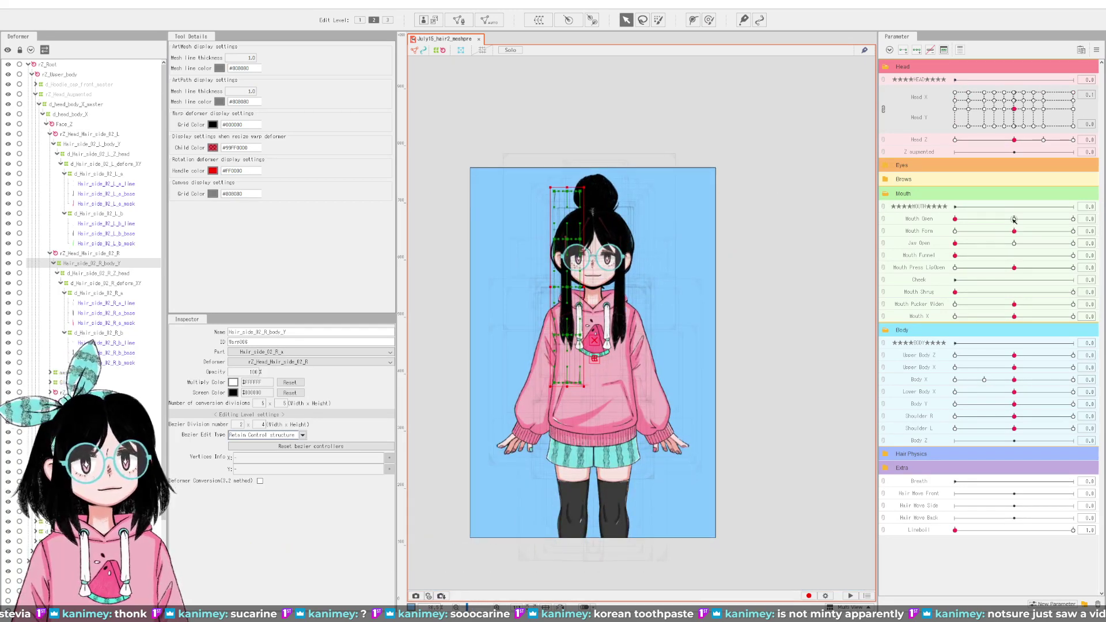
Step: Set Mouth Form to -1.0 to inspect the frown up close, and return it to 0
left_click_drag(1014, 231, 922, 235)
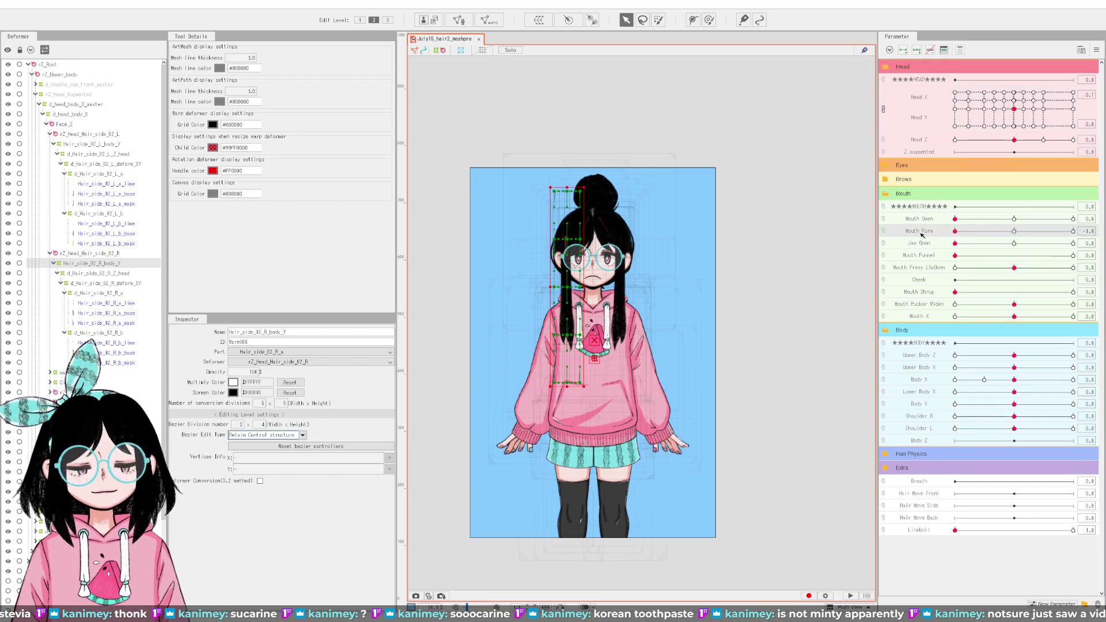
scroll(576, 271, "up", 4)
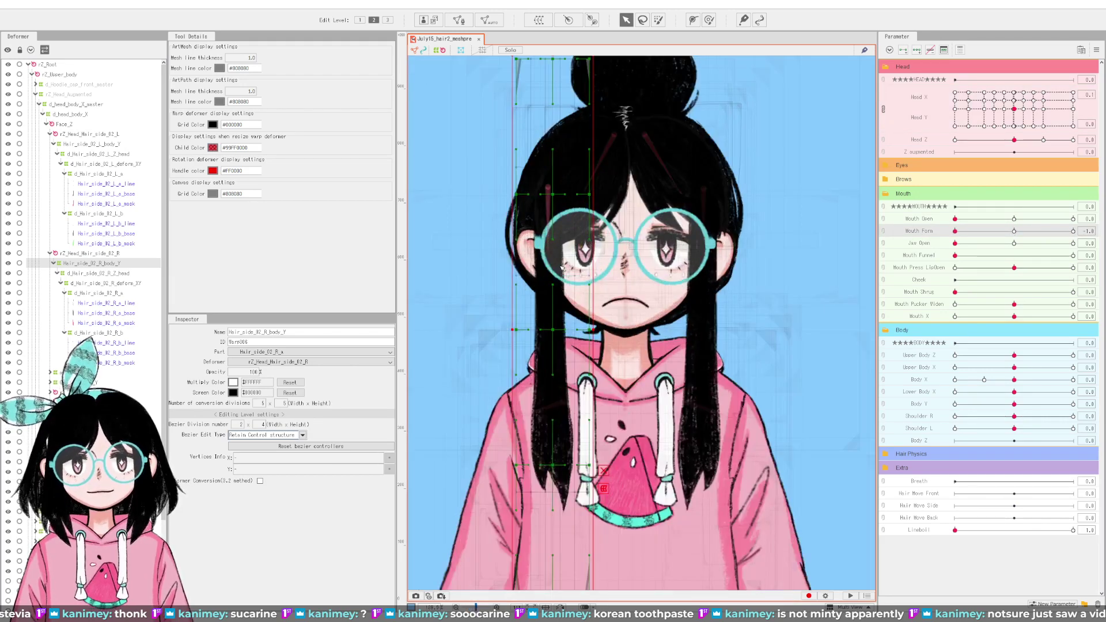
left_click_drag(960, 233, 1014, 231)
Step: Set Mouth Open and Jaw Open to 0.5 to inspect the half-open mouth shape
left_click(1014, 220)
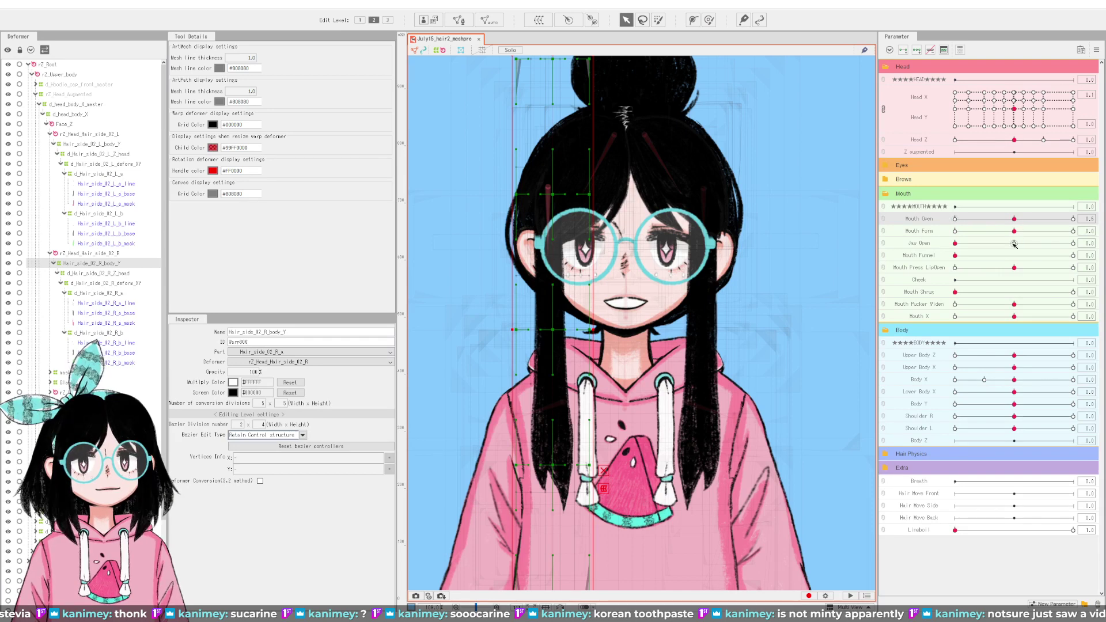
left_click(1015, 243)
mouse_move(1015, 243)
left_mouse_down()
mouse_move(973, 243)
mouse_move(1015, 244)
left_mouse_up()
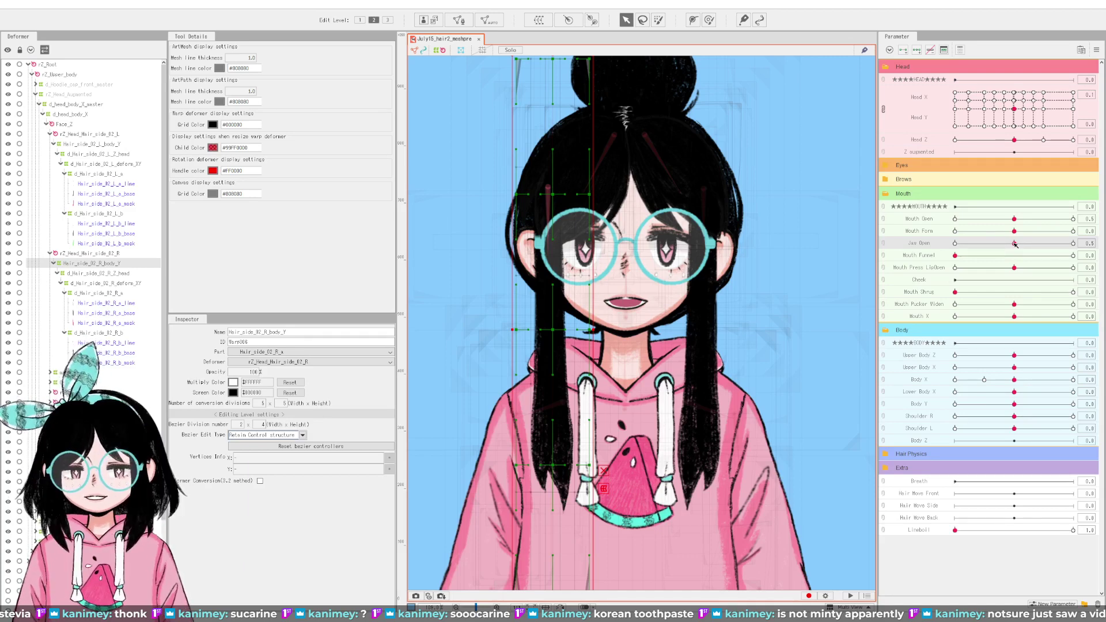
Step: Return Mouth Open to 0, re-check the frown at Mouth Form -1.0, and set Mouth Form back to 0
left_click_drag(1015, 243, 950, 232)
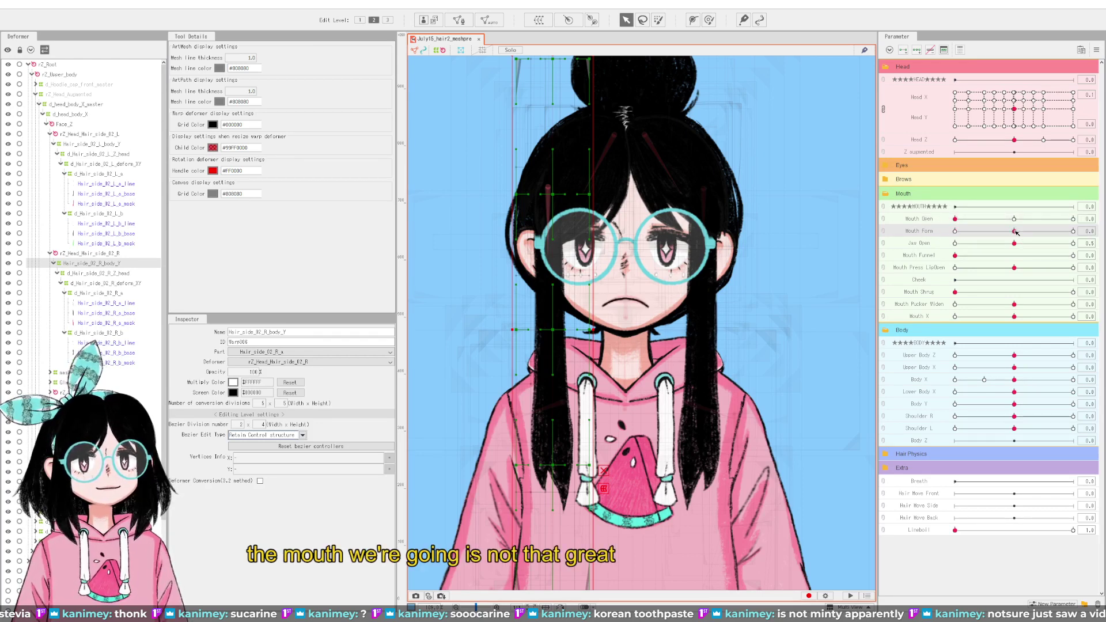
left_click(1013, 231)
key("ctrl+z")
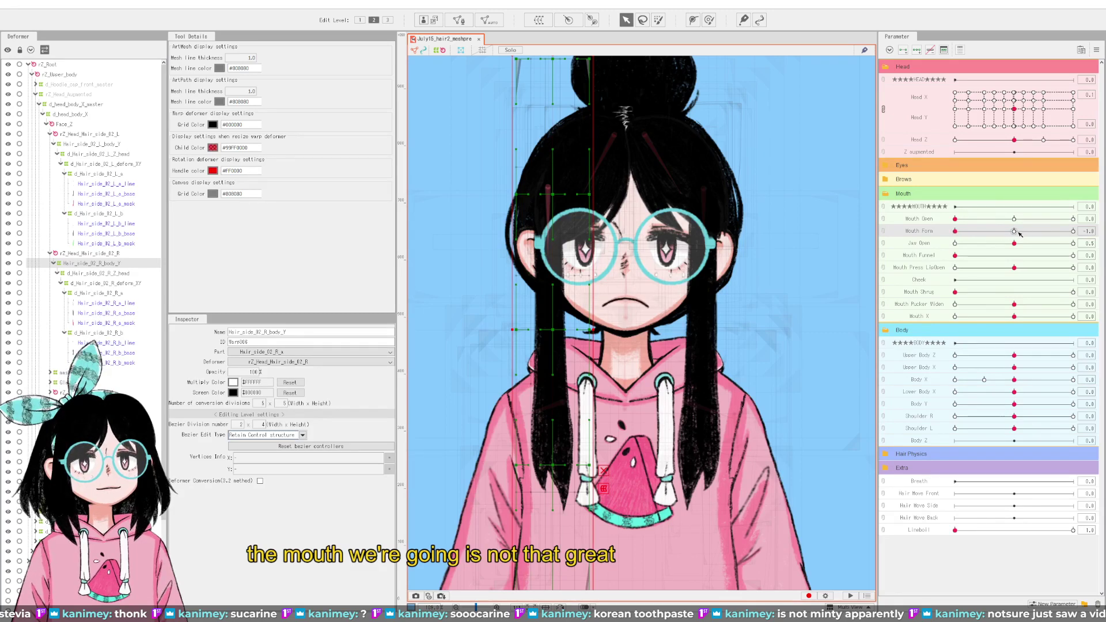
left_click(1014, 231)
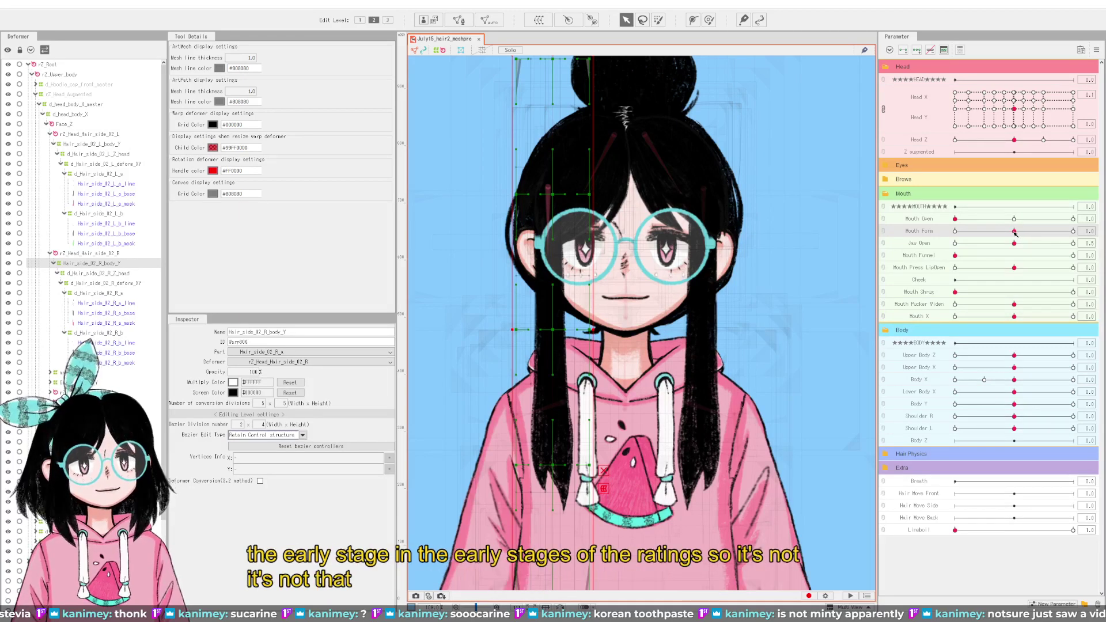
mouse_move(1017, 232)
left_mouse_down()
mouse_move(954, 231)
mouse_move(1013, 231)
left_mouse_up()
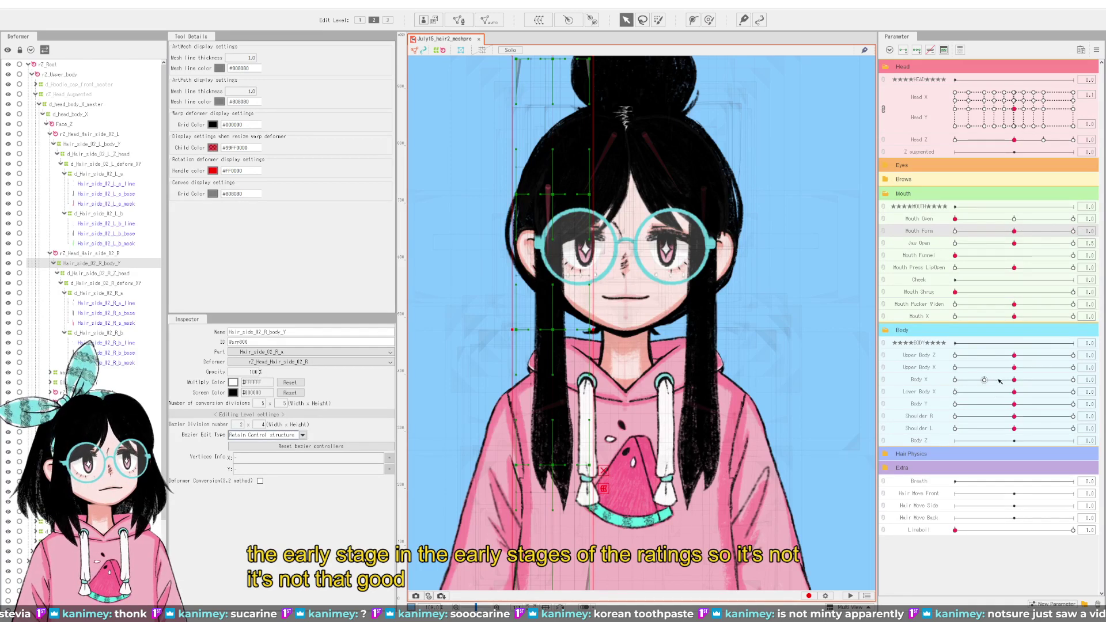
Step: Set Upper Body Z to its maximum twice to inspect the side hair on the leaning body, returning it to 0
left_click_drag(1013, 355, 1074, 357)
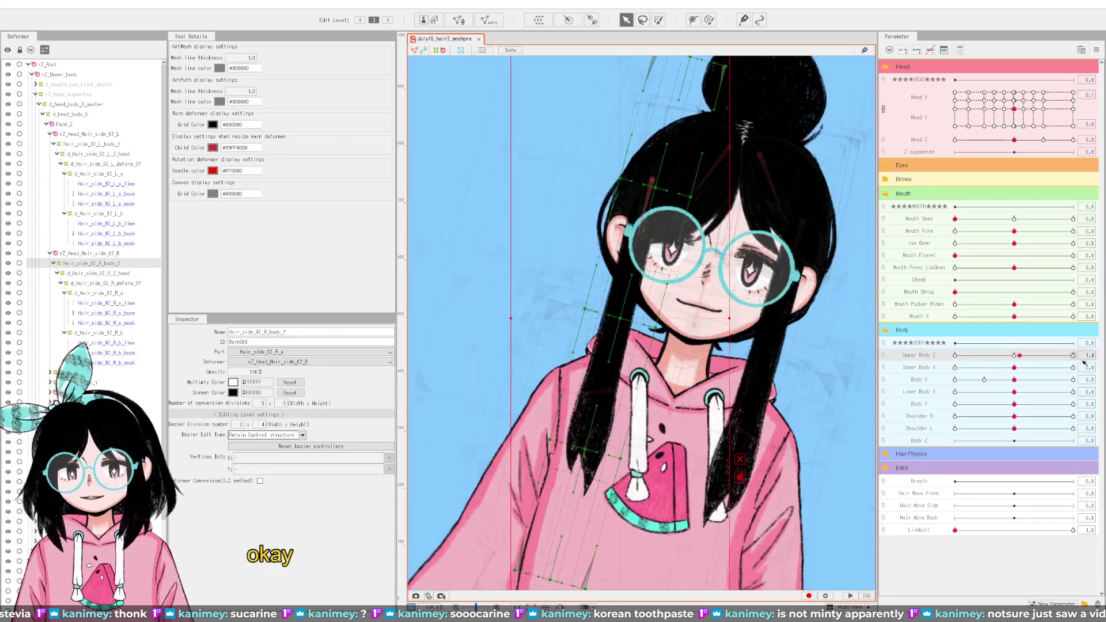
scroll(687, 417, "down", 5)
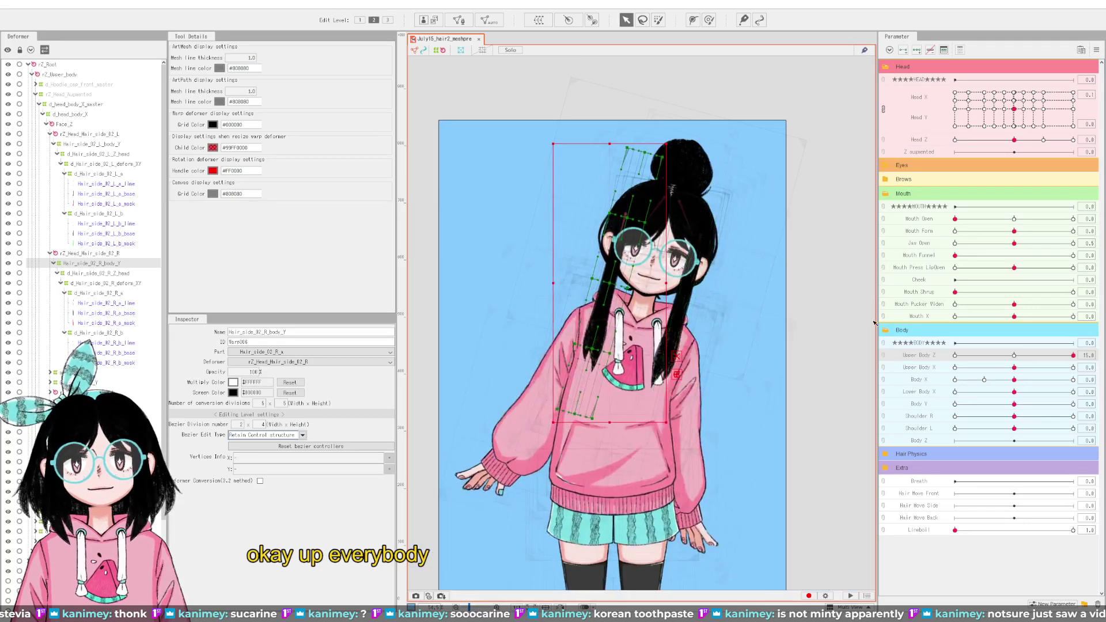
left_click(1015, 357)
left_click_drag(1017, 358, 1096, 359)
left_click(1019, 359)
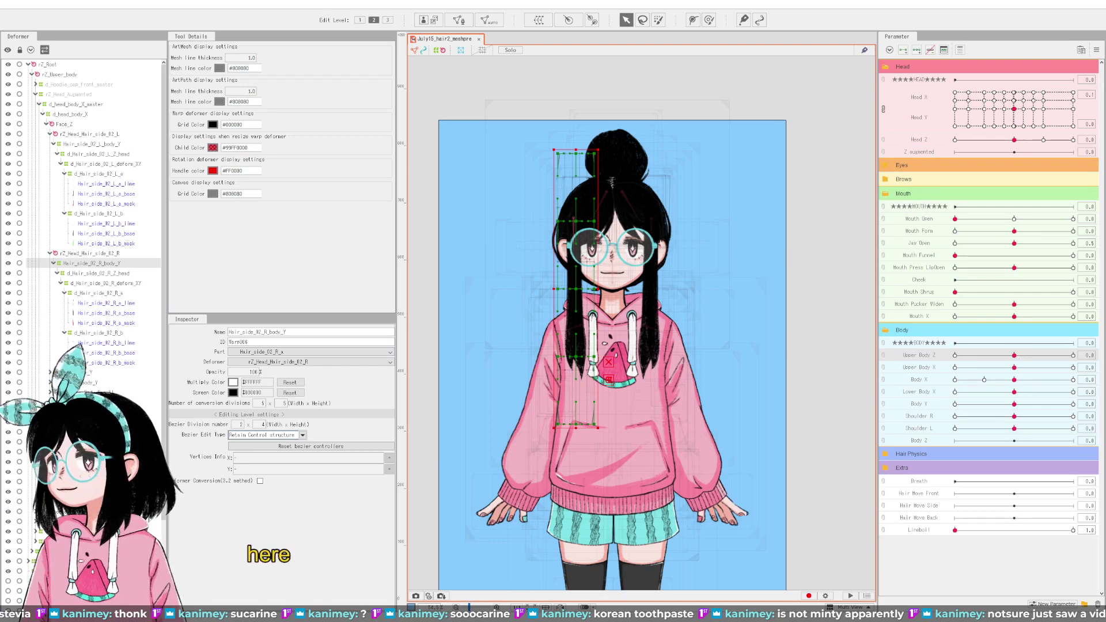
Step: Hide the long left side lock, show the shorter left lock instead, and swing Upper Body Z between its extremes, ending at maximum
left_click(8, 134)
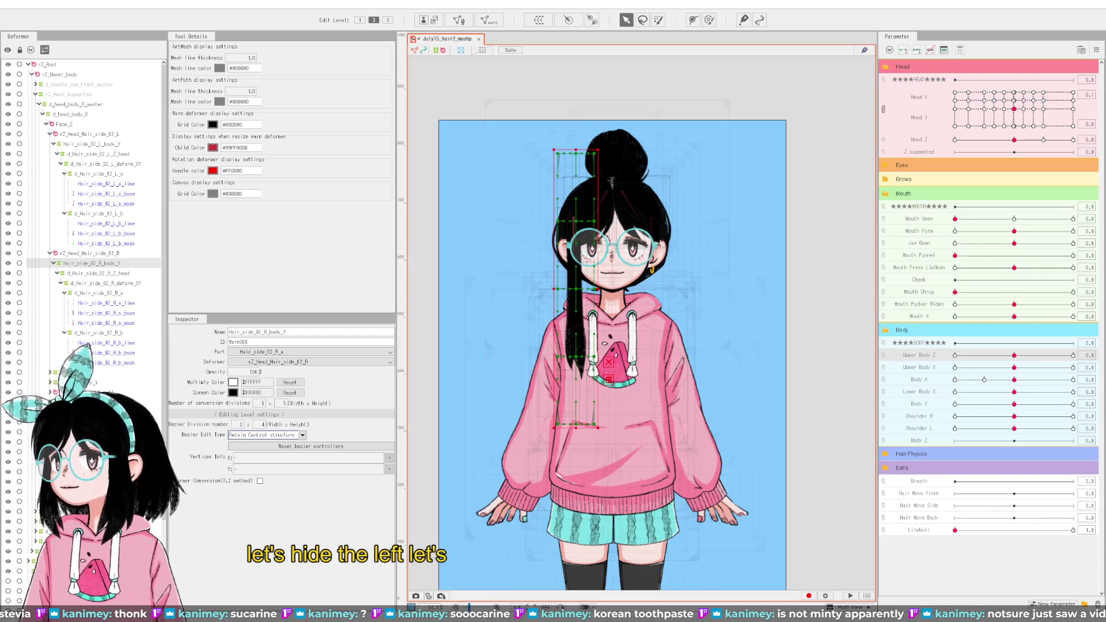
left_click(8, 134)
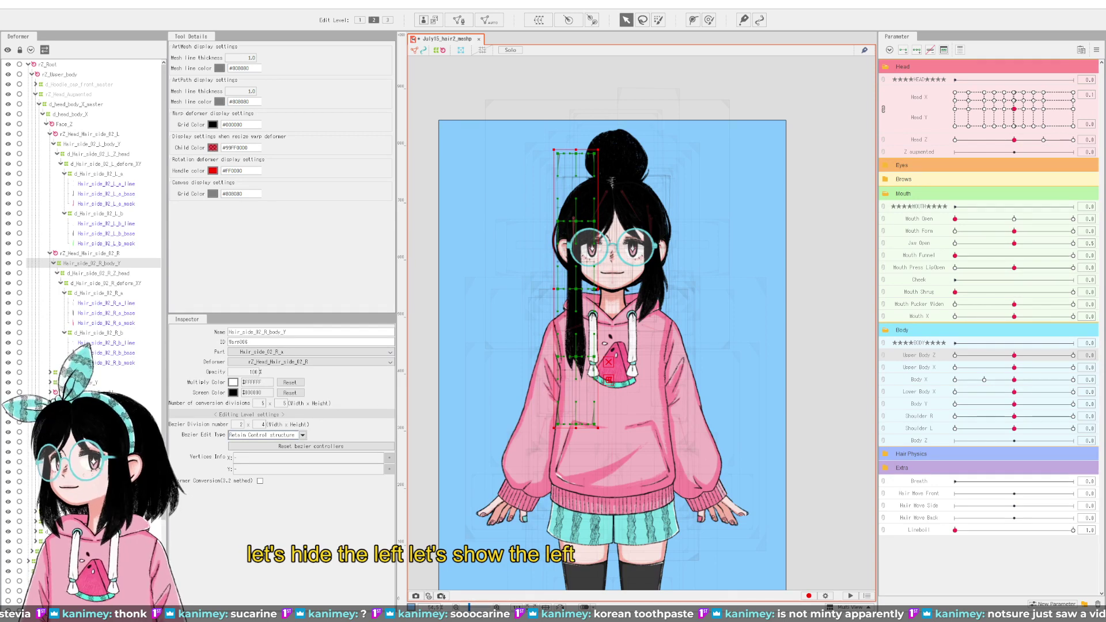
left_click_drag(1014, 355, 1103, 360)
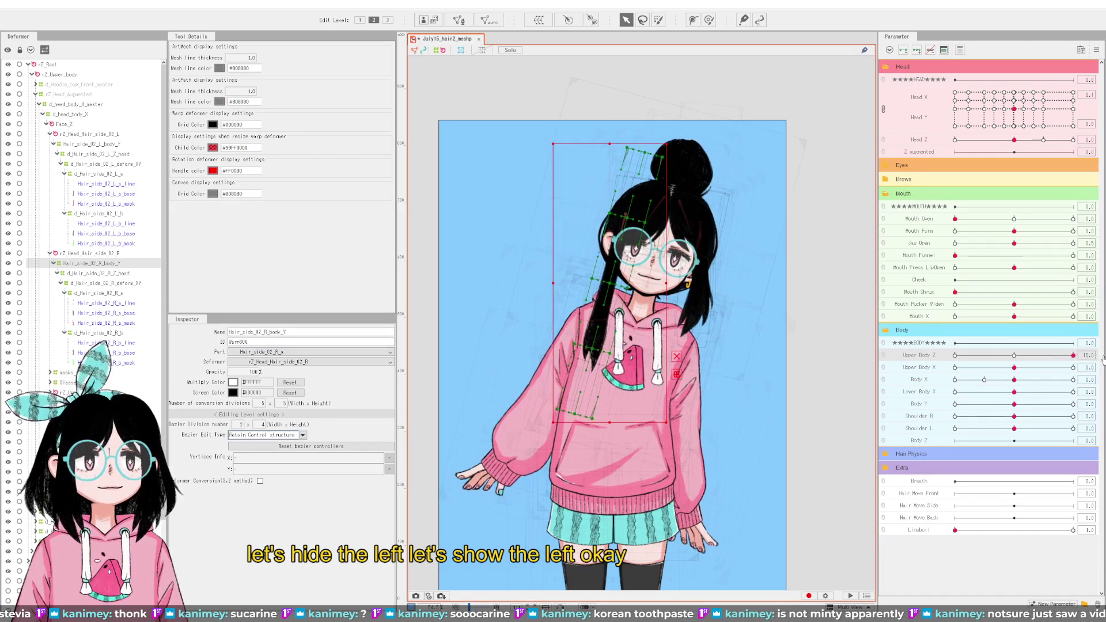
left_click(1014, 356)
left_click_drag(1014, 356, 953, 357)
left_click_drag(1025, 356, 1074, 355)
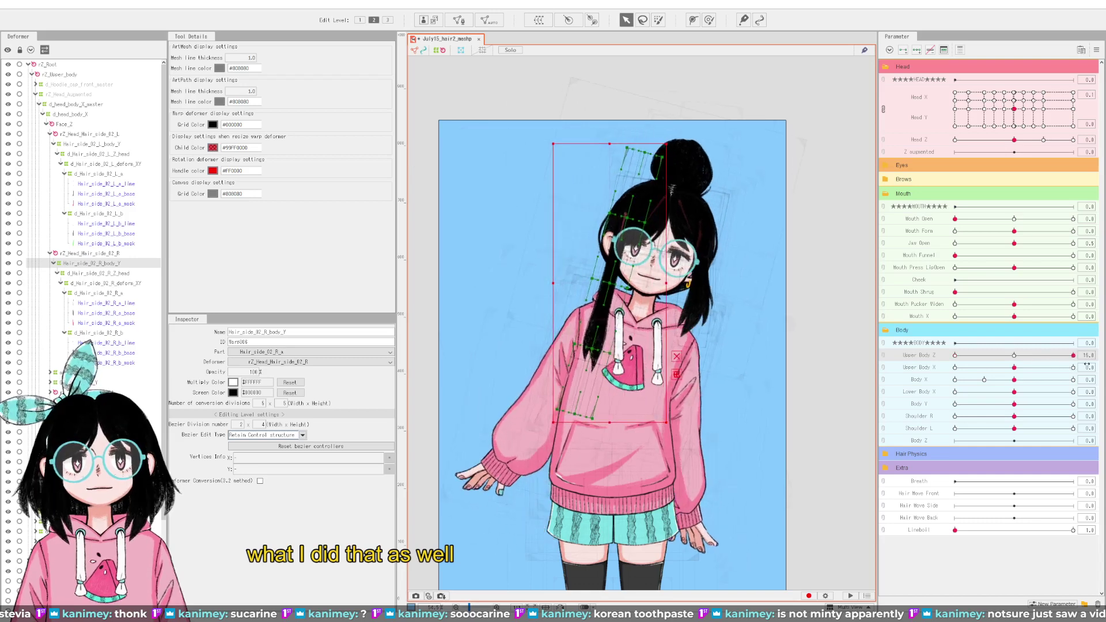
left_click(1015, 356)
left_click_drag(1014, 356, 1103, 363)
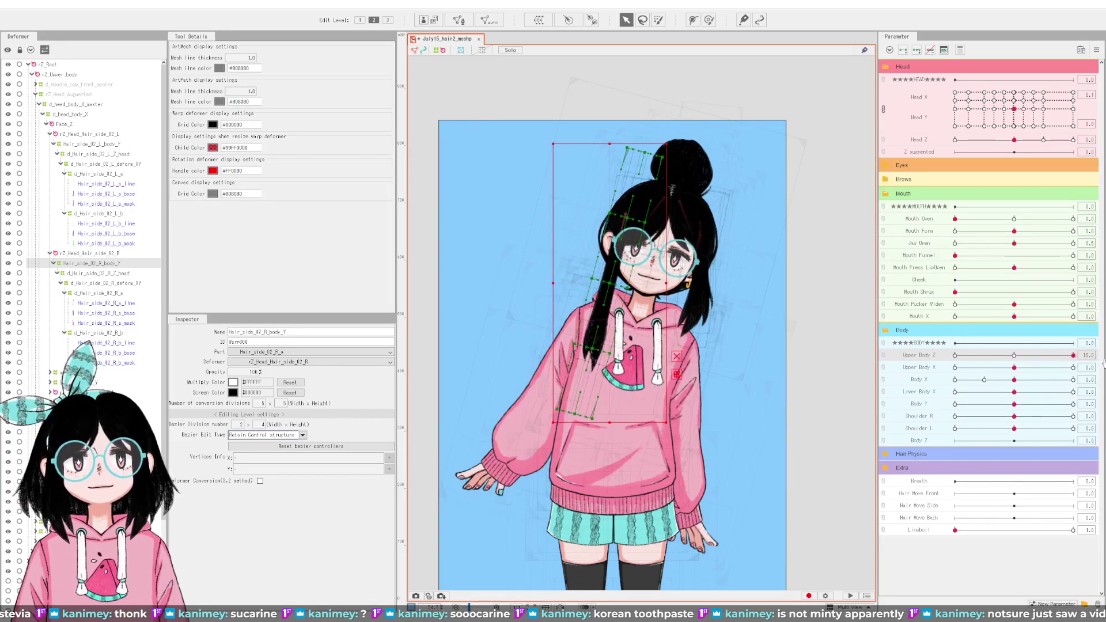
Step: Locate the shorter left side lock on the leaning character and select its rZ_Head_Hair_side_01_L rotation deformer
left_click(700, 294)
left_click(708, 304)
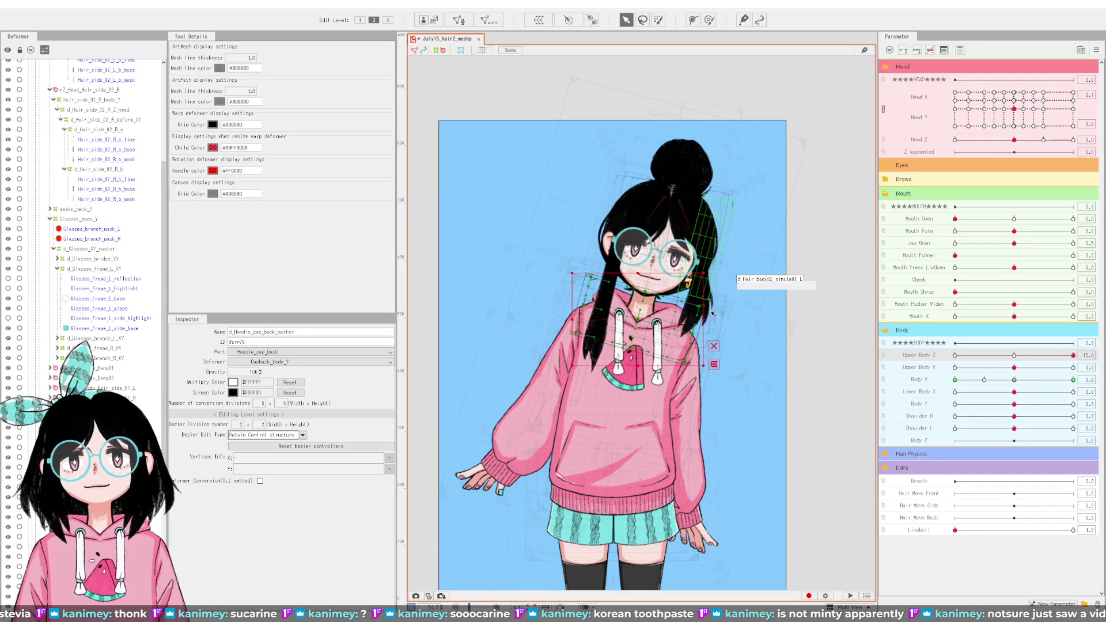
scroll(711, 312, "up", 3)
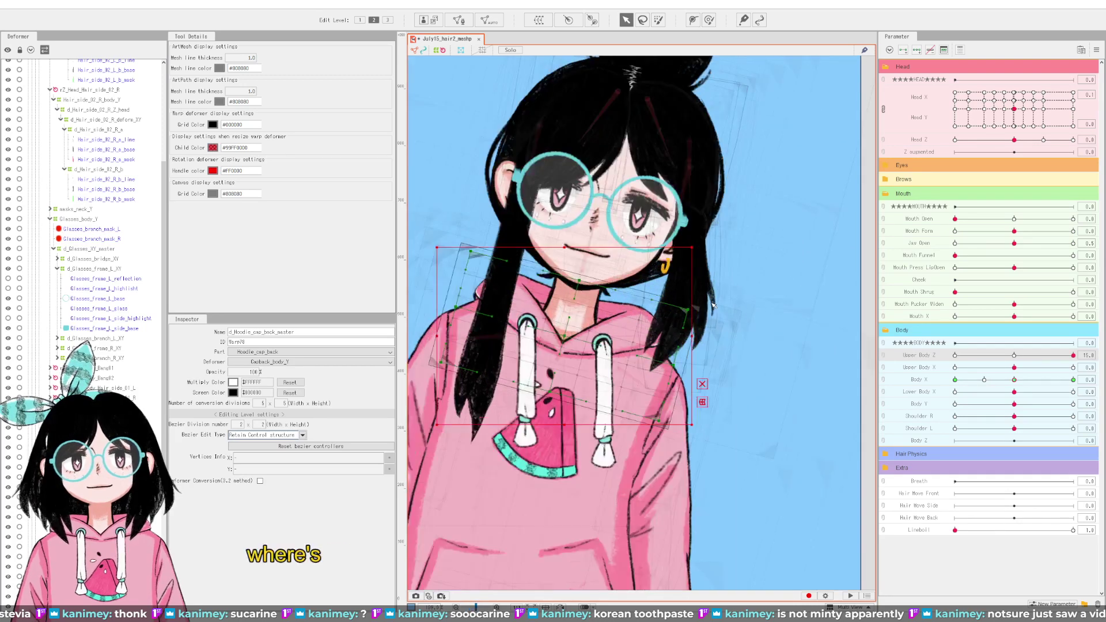
left_click(717, 310)
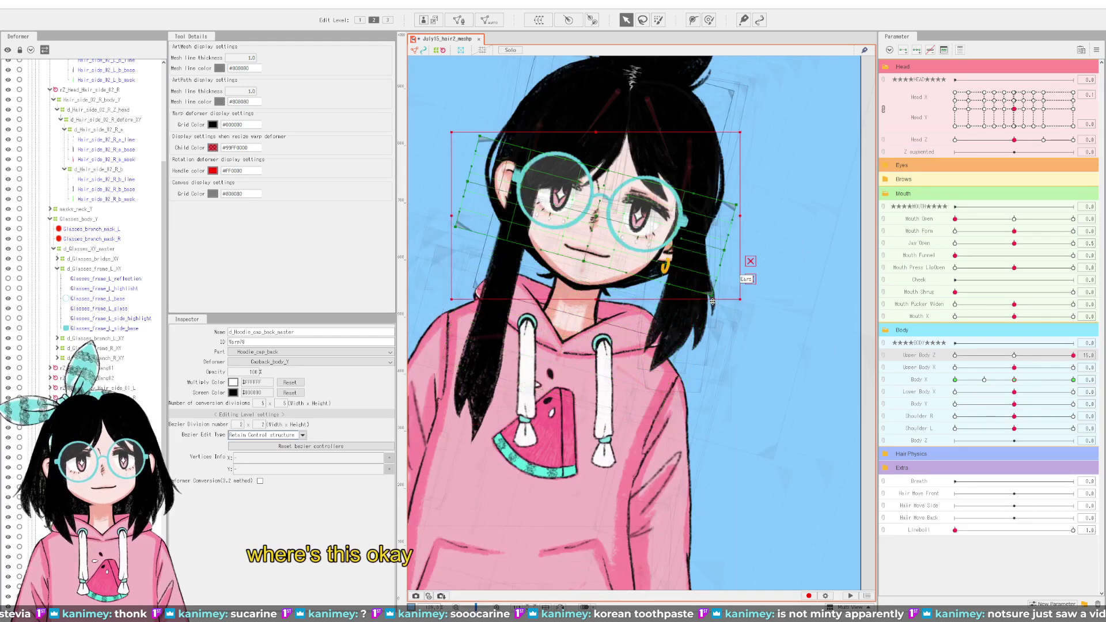
left_click(717, 311)
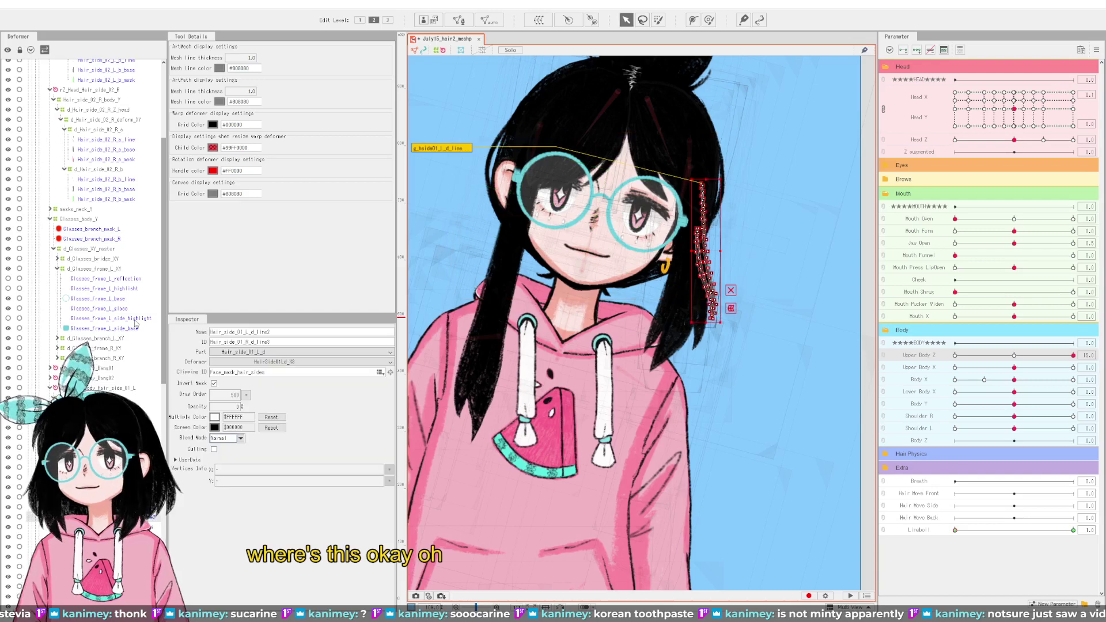
left_click(118, 407)
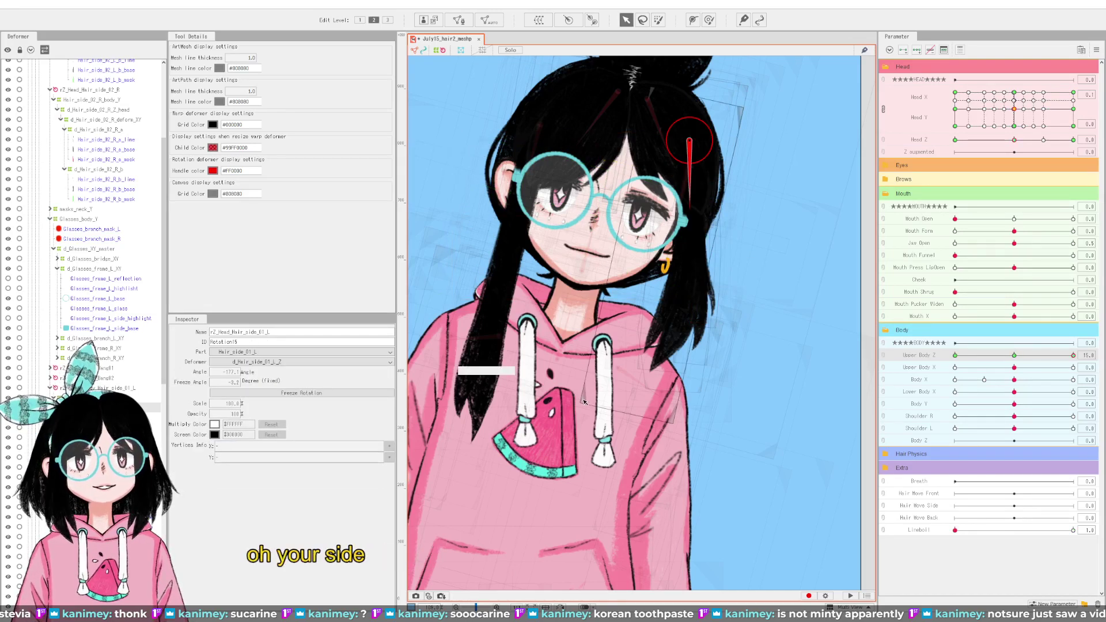
Step: Combine maximum Upper Body Z with maximum Head Z to examine the left lock's rotation, and return both parameters to 0
scroll(676, 390, "down", 3)
scroll(676, 389, "down", 2)
scroll(676, 390, "up", 2)
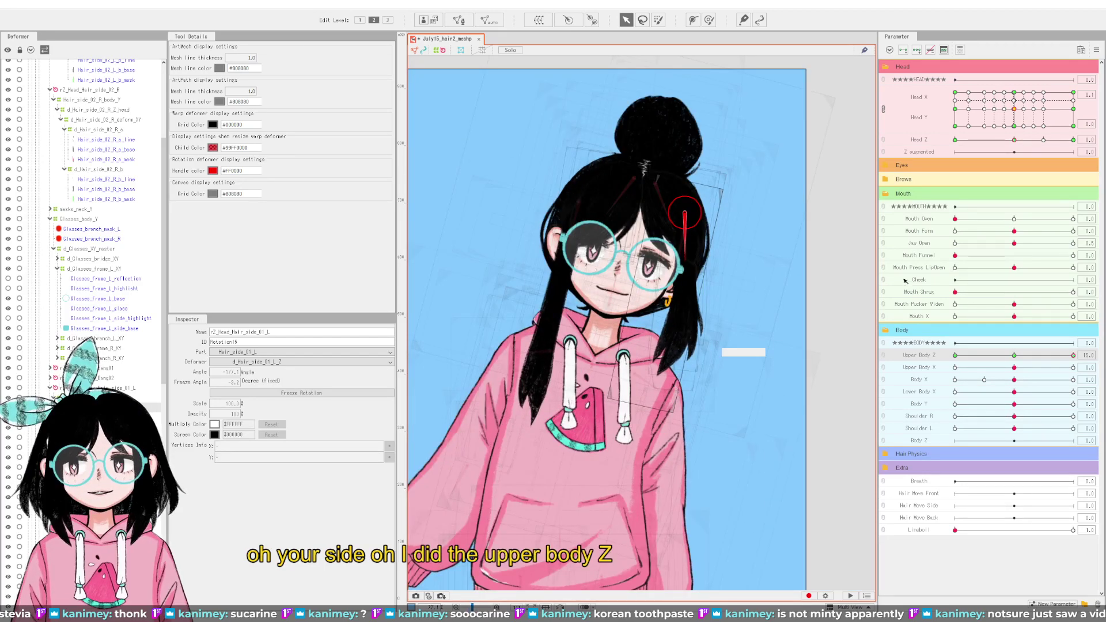
left_click_drag(1015, 355, 1073, 356)
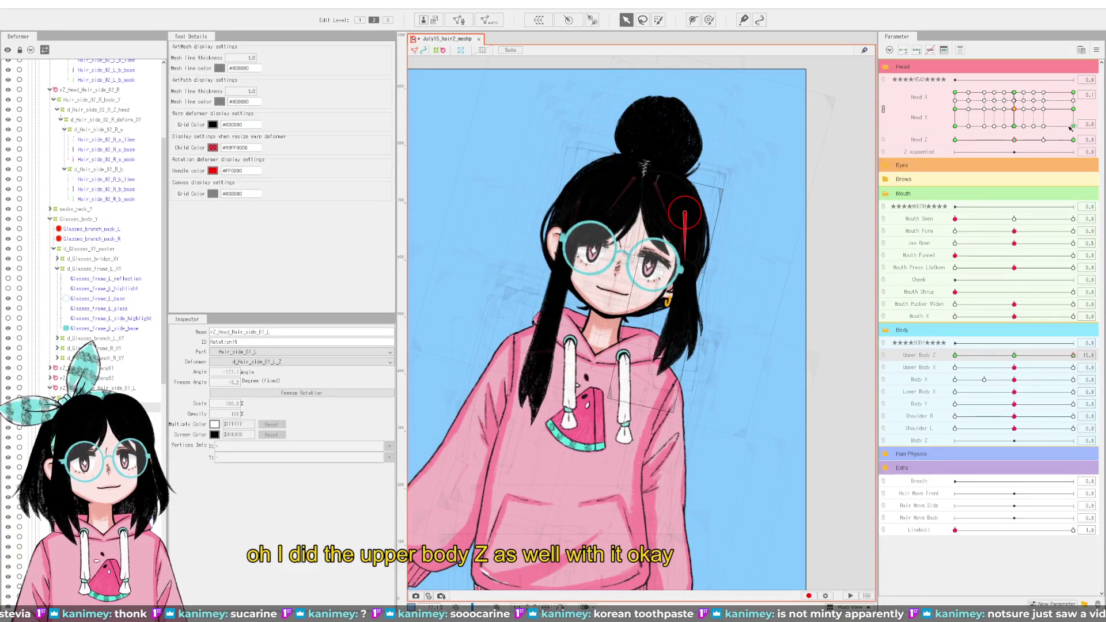
left_click_drag(1070, 124, 1085, 149)
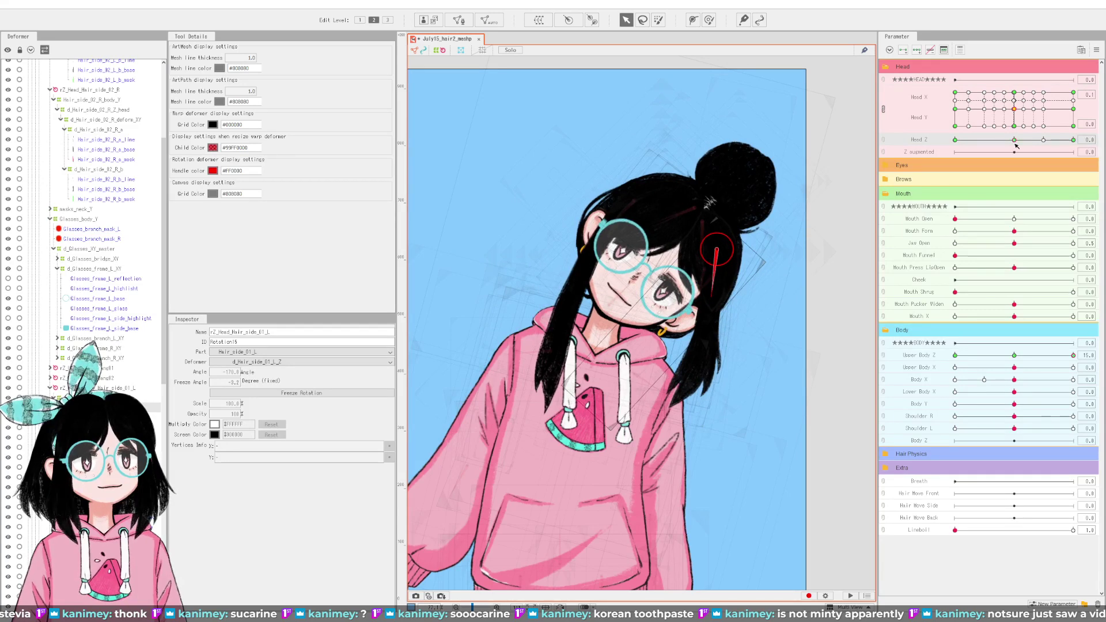
left_click(1014, 141)
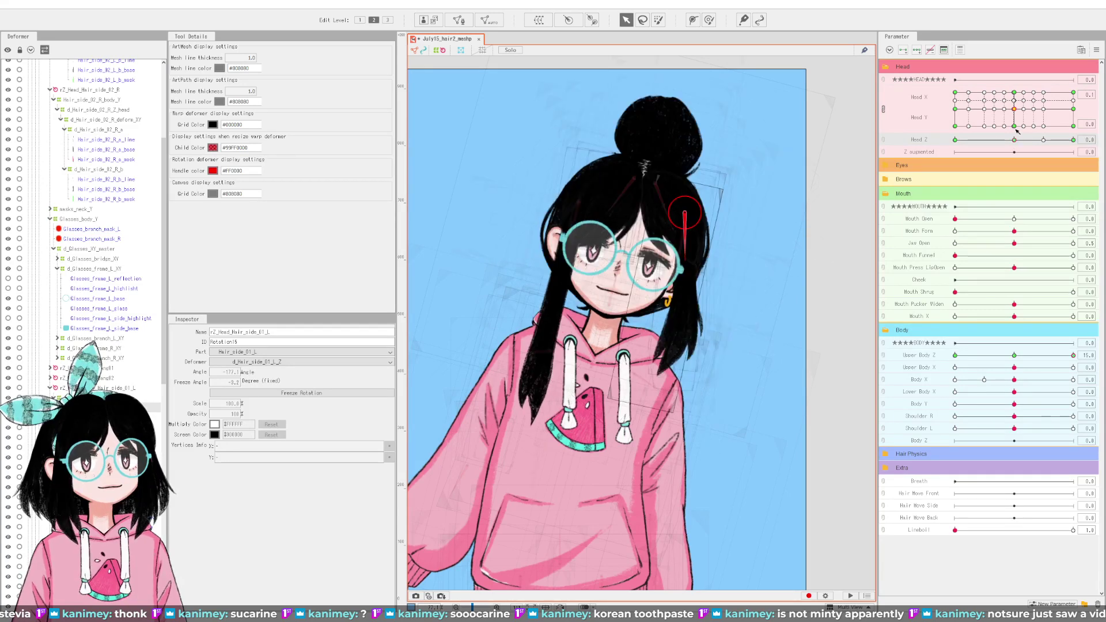
left_click(1014, 354)
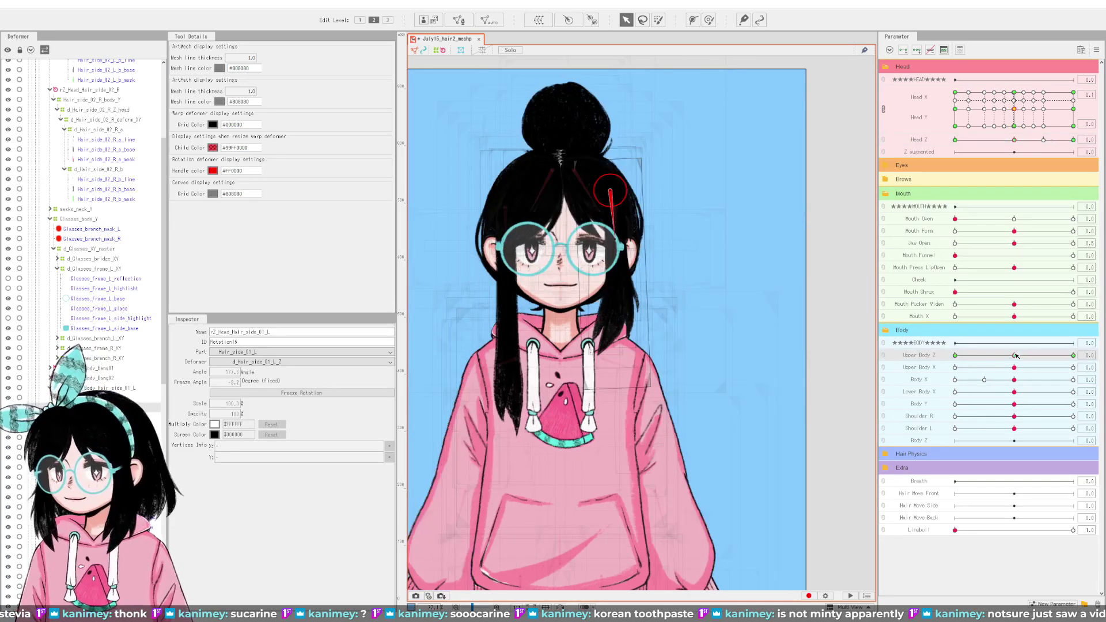
scroll(639, 369, "down", 2)
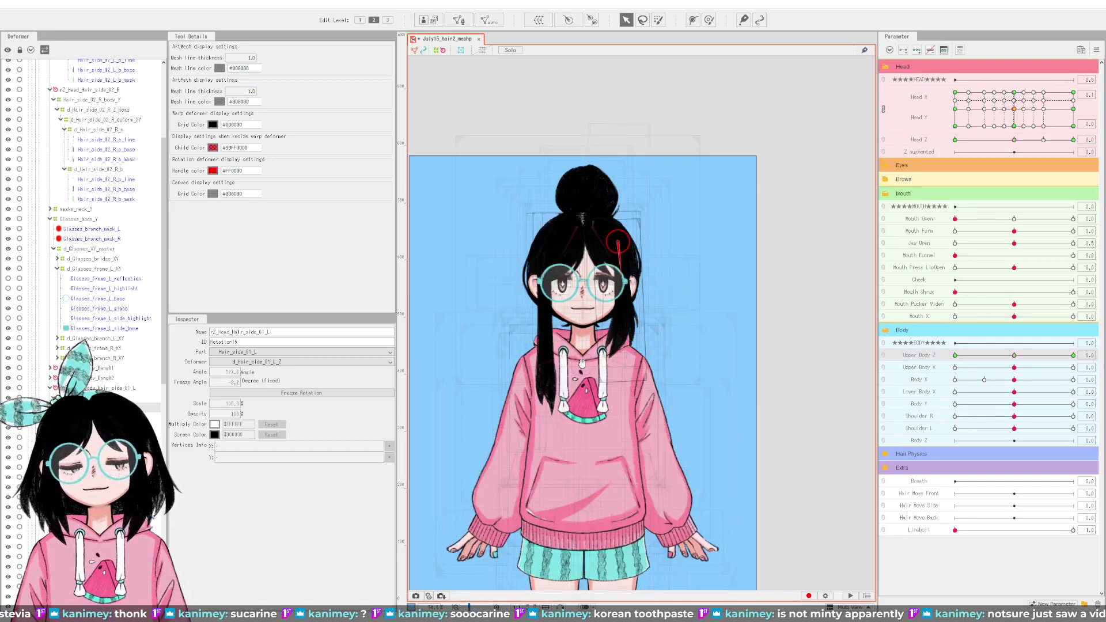
left_click_drag(581, 363, 614, 333)
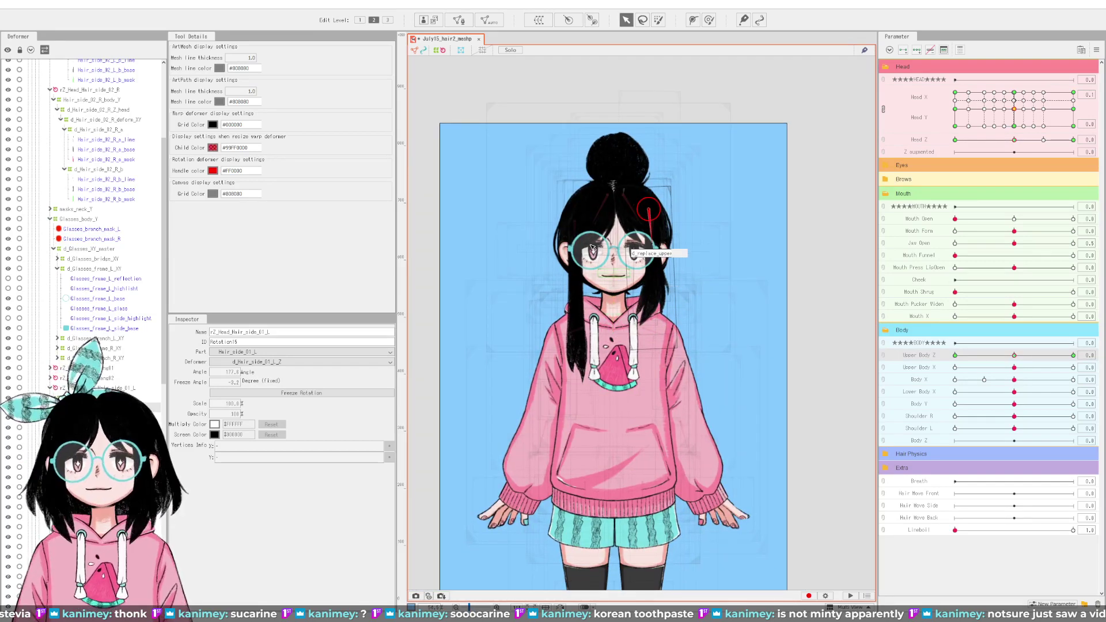
scroll(599, 241, "up", 2)
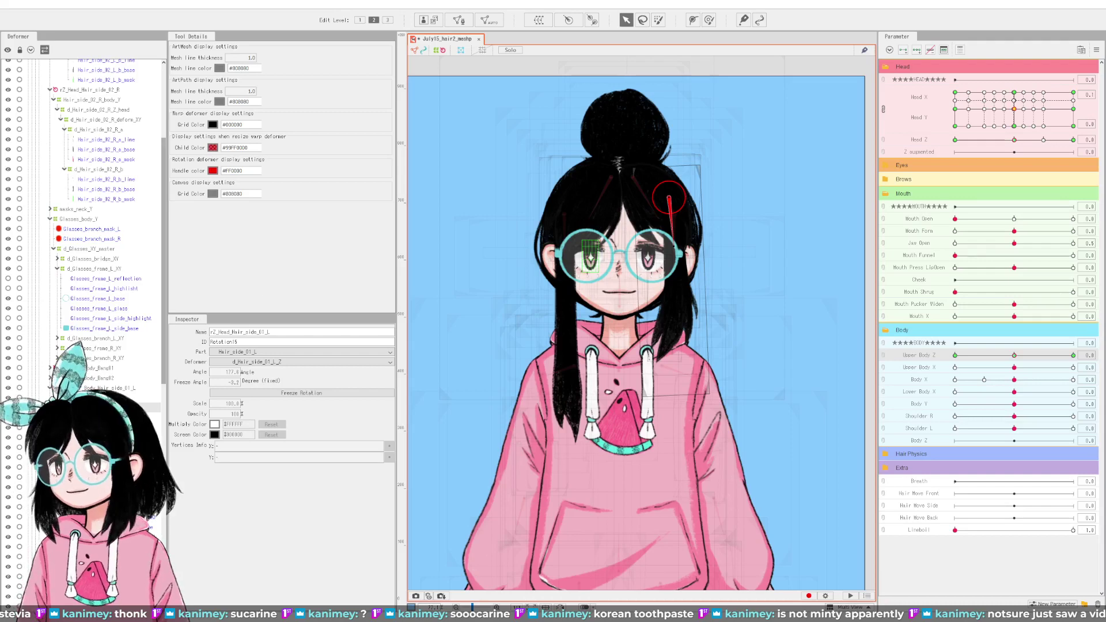